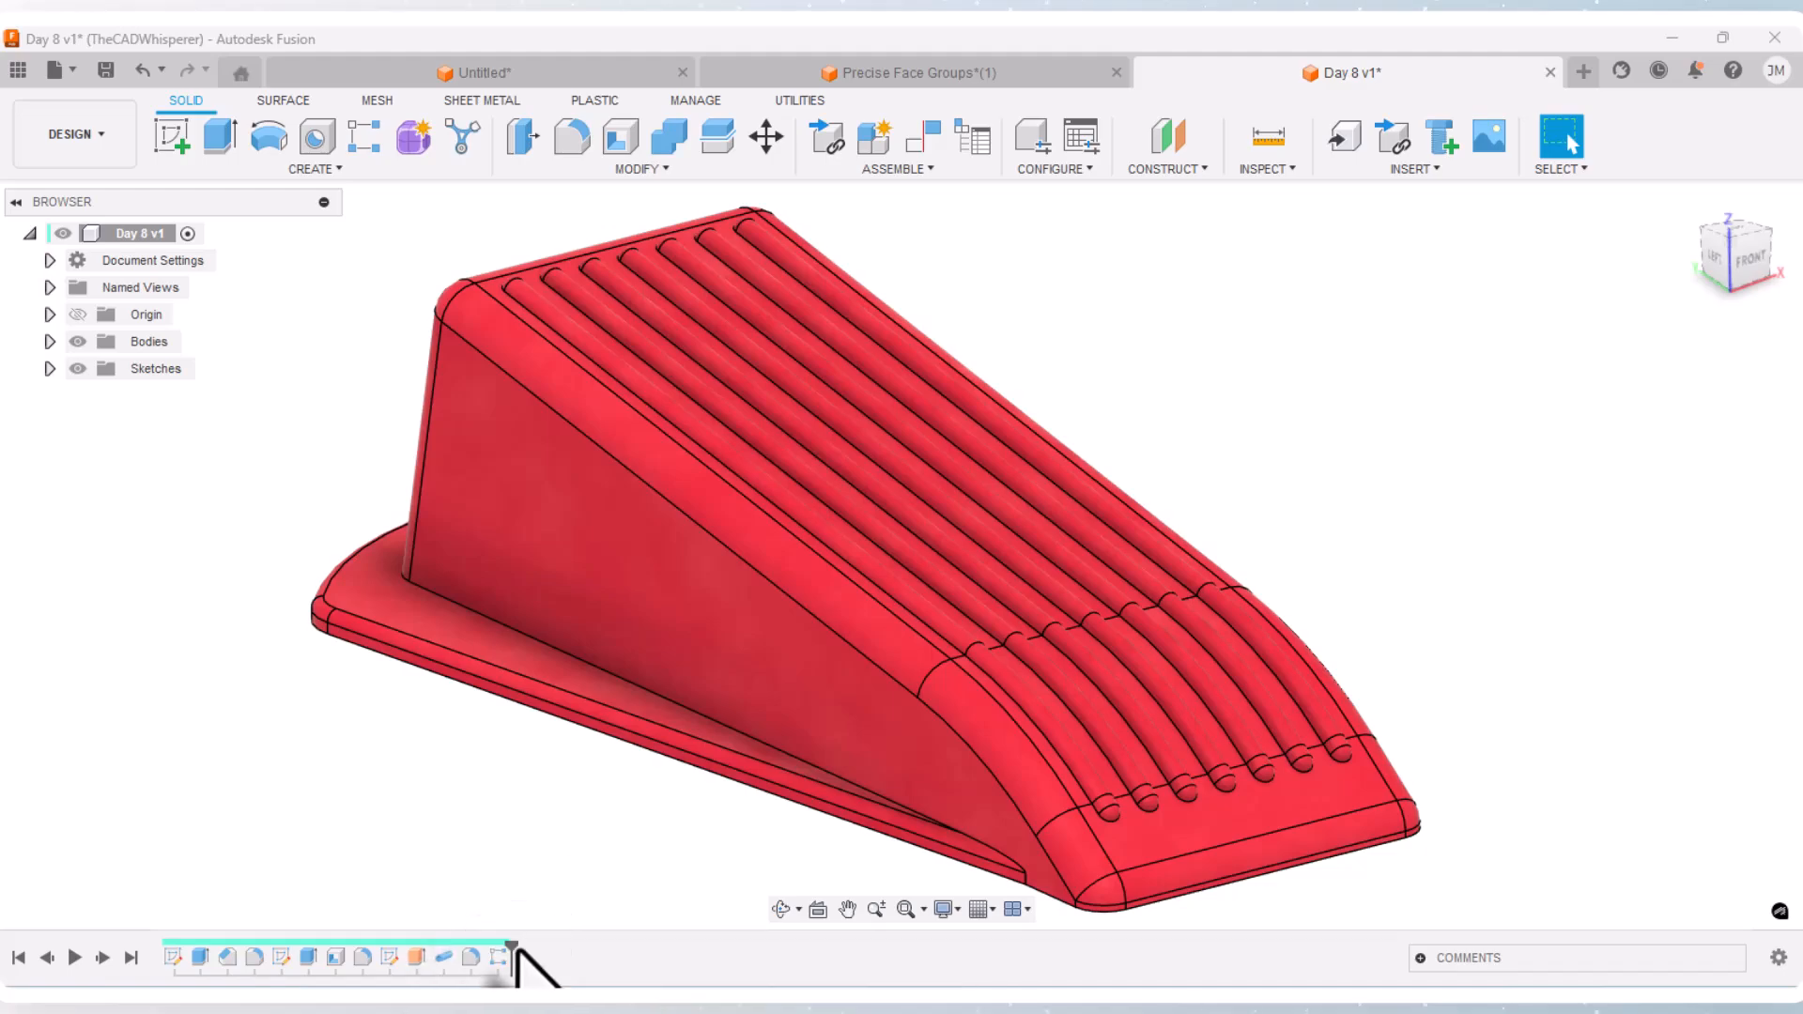
Step: Roll the finished wedge model back to just after its first sketch and open Sketch1 in left view to examine its dimensions
{"action": "mouse_move", "coordinate": [507, 948]}
{"action": "left_mouse_down"}
{"action": "mouse_move", "coordinate": [161, 920]}
{"action": "mouse_move", "coordinate": [186, 944]}
{"action": "left_mouse_up"}
{"action": "left_click", "coordinate": [49, 342]}
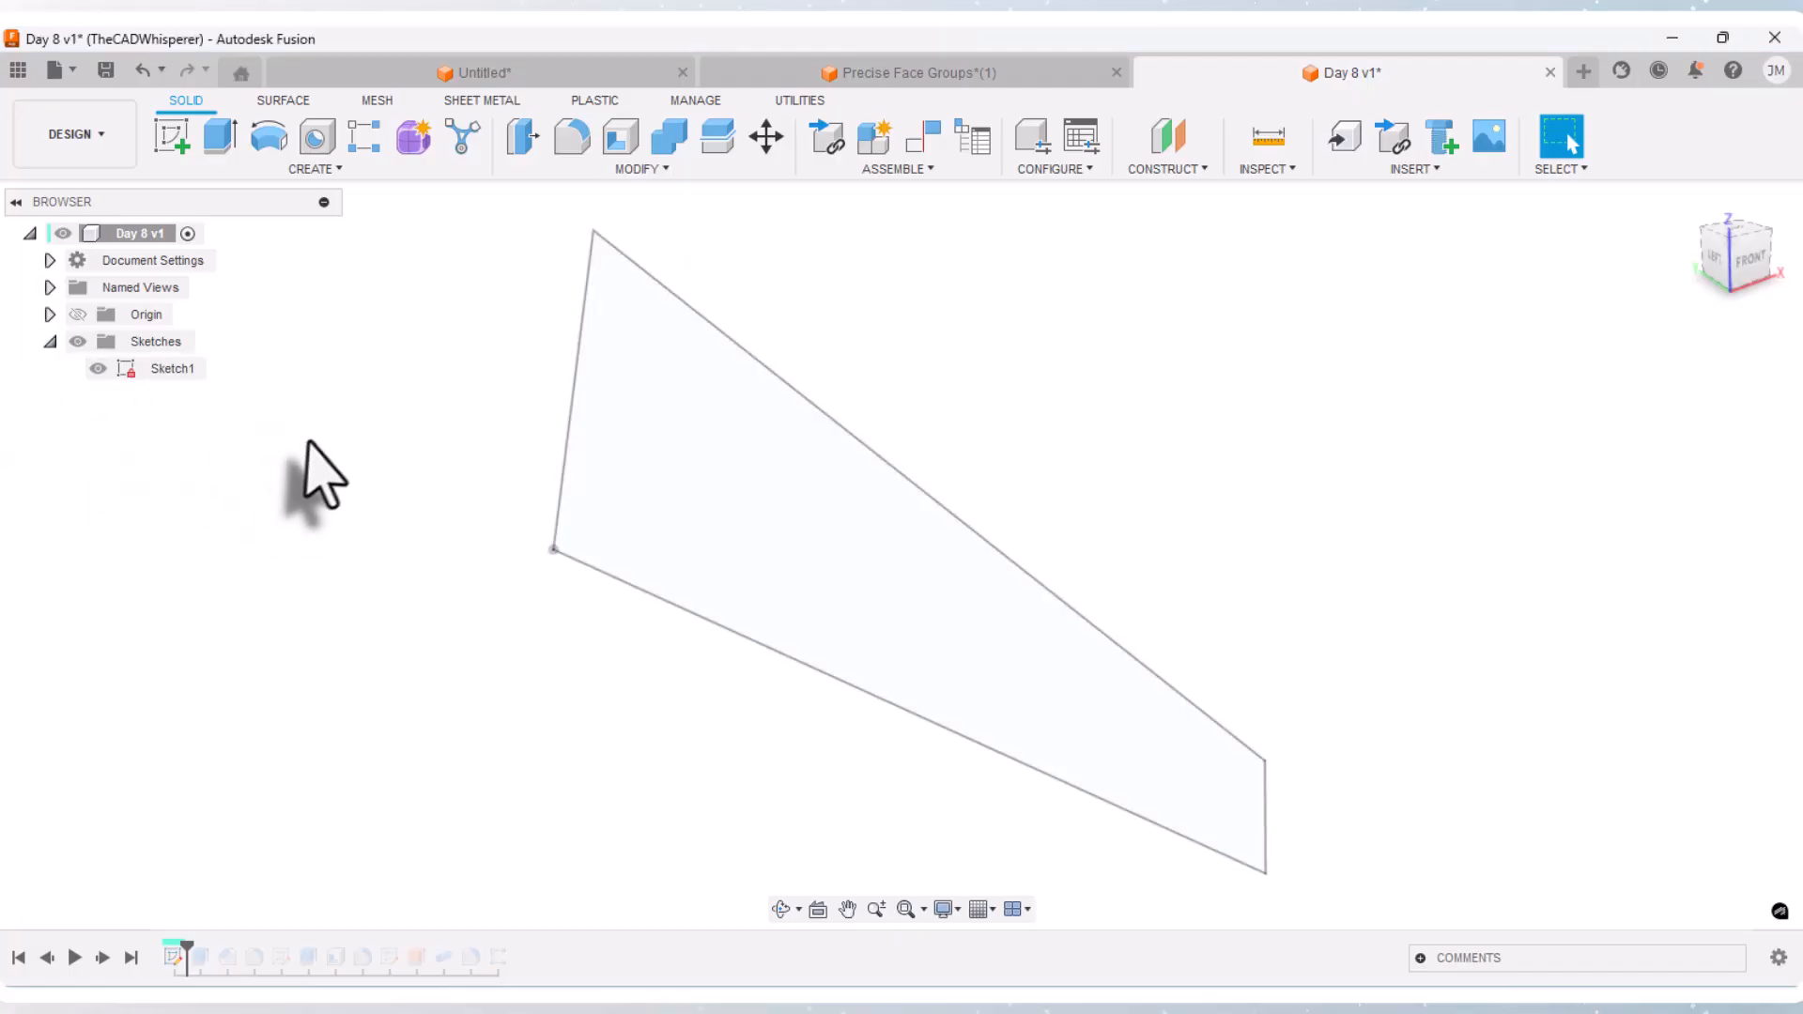
{"action": "left_click", "coordinate": [1713, 271]}
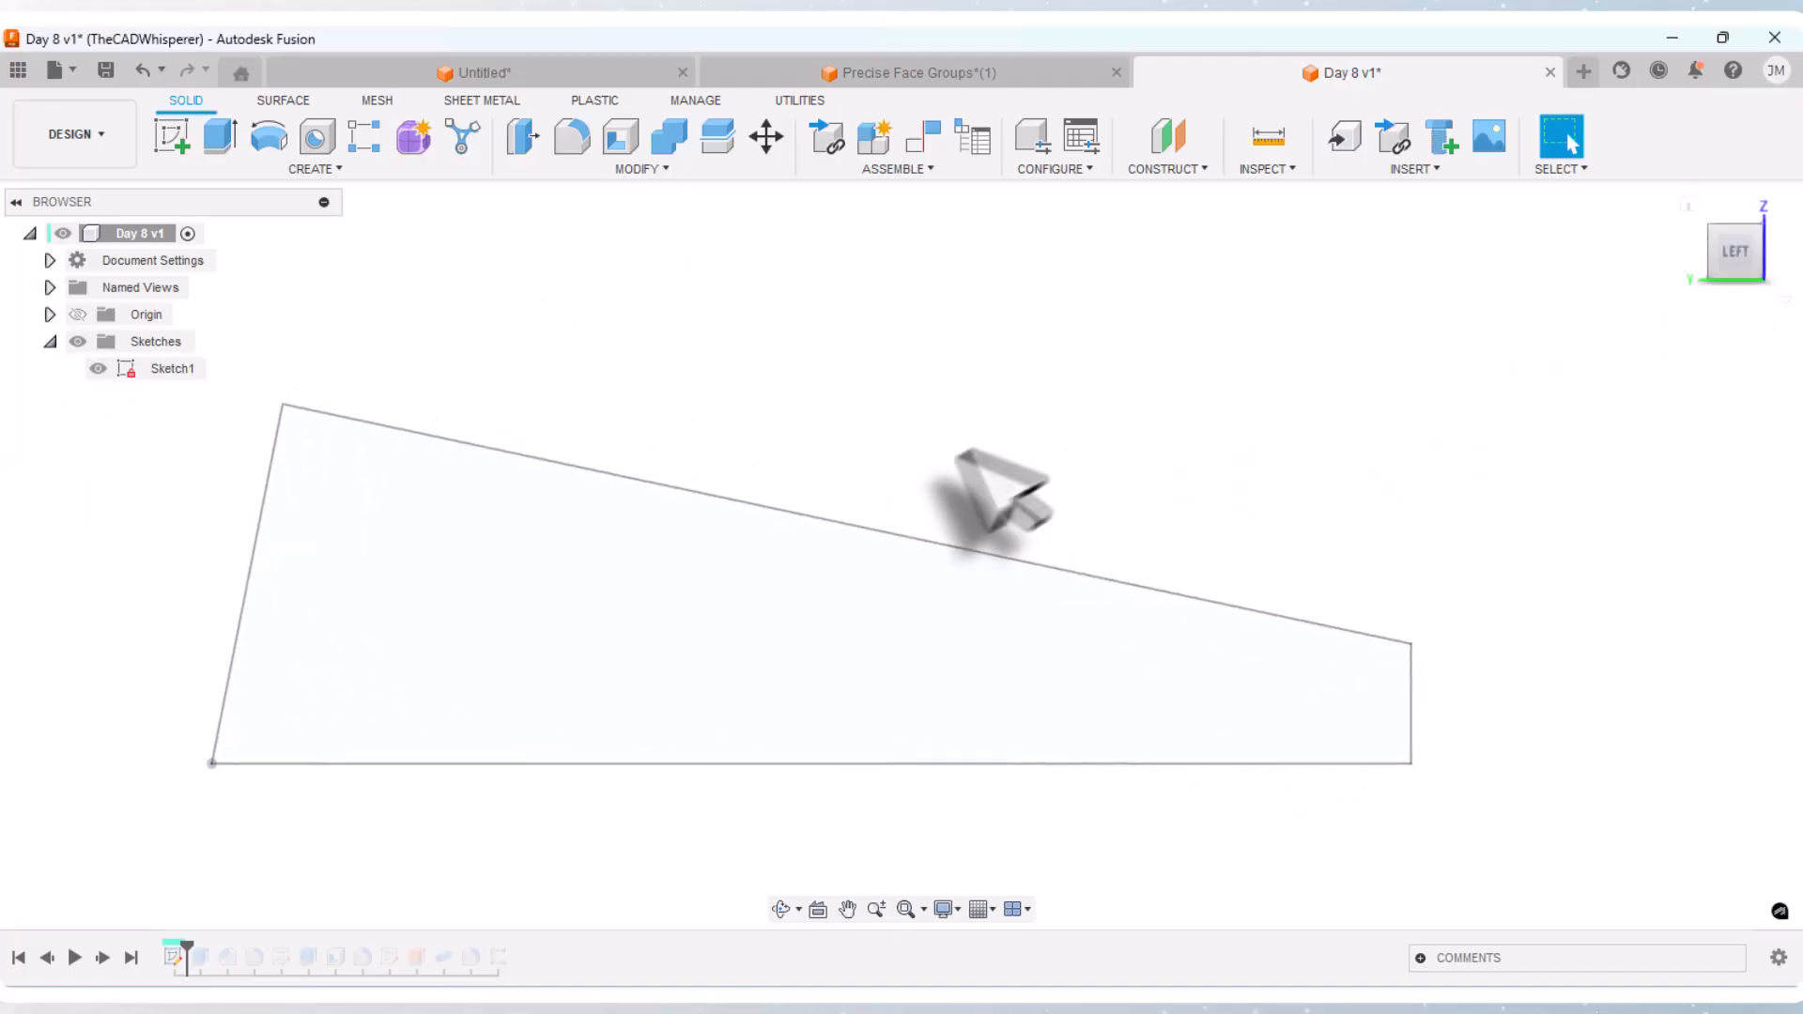
{"action": "right_click", "coordinate": [172, 369]}
{"action": "left_click", "coordinate": [191, 467]}
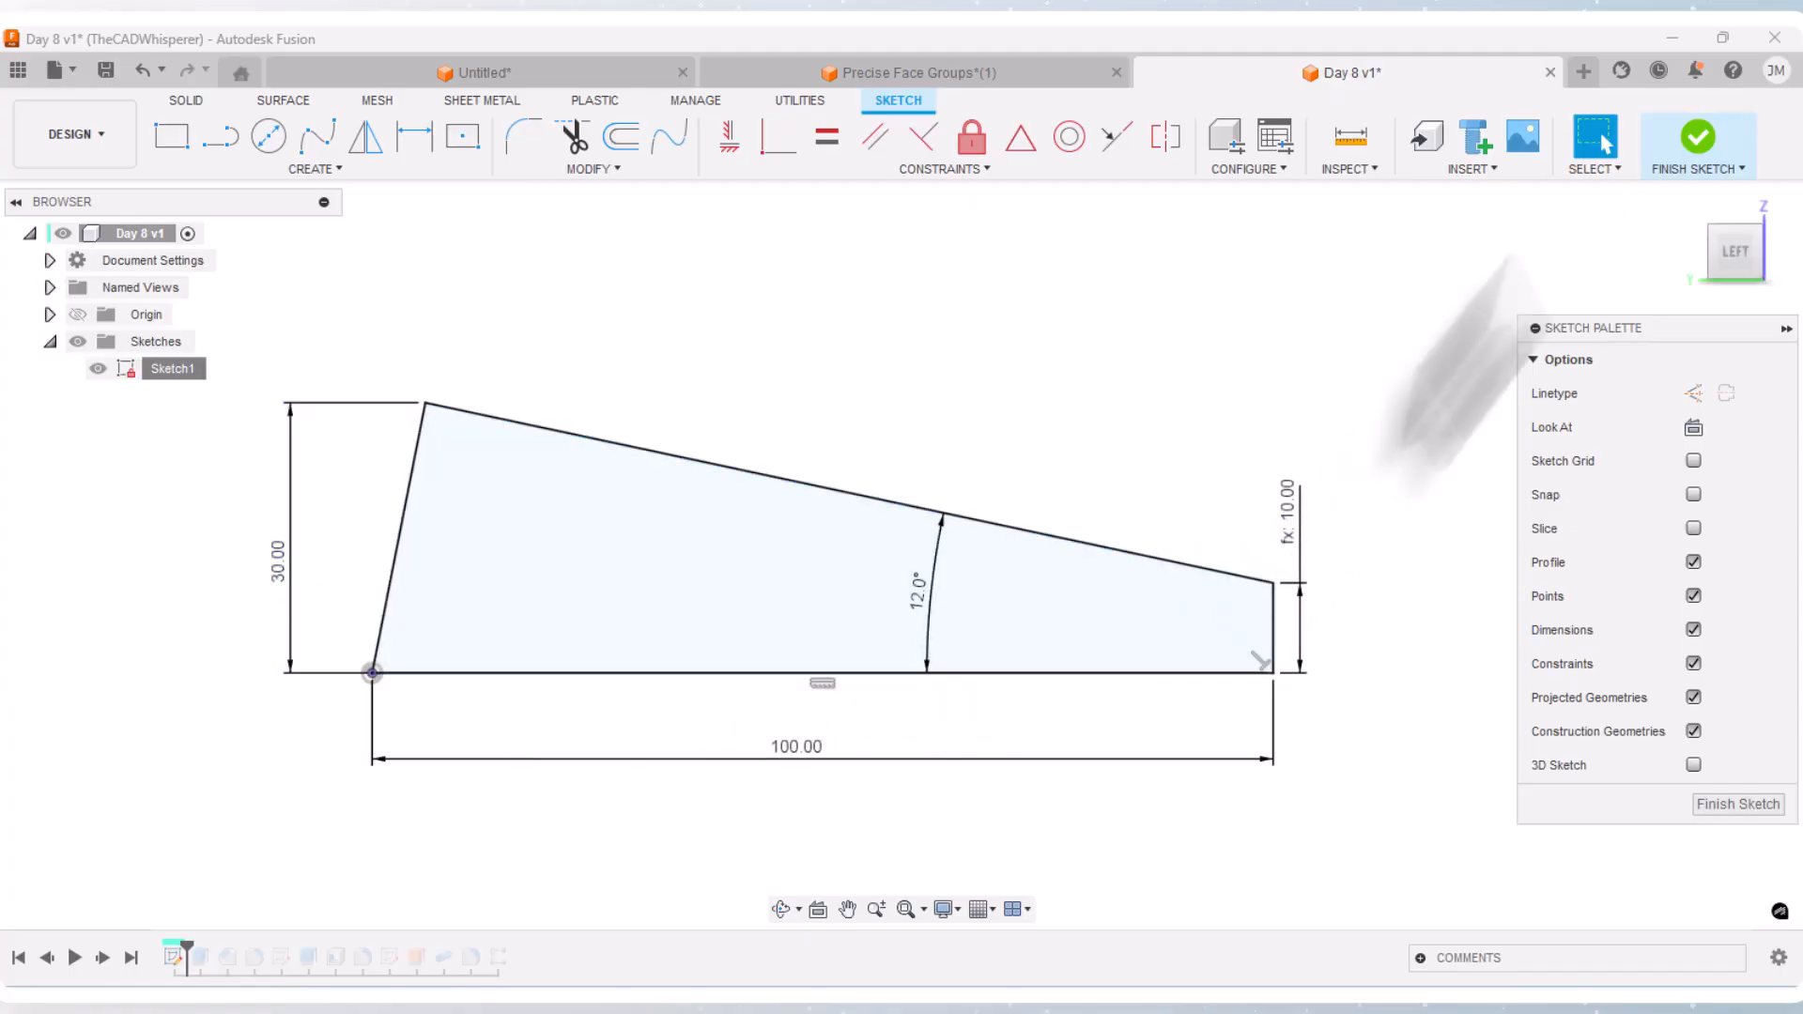
Step: Create a new design, orient it to the left view and start a sketch on the plane facing that view
{"action": "left_click", "coordinate": [1584, 72]}
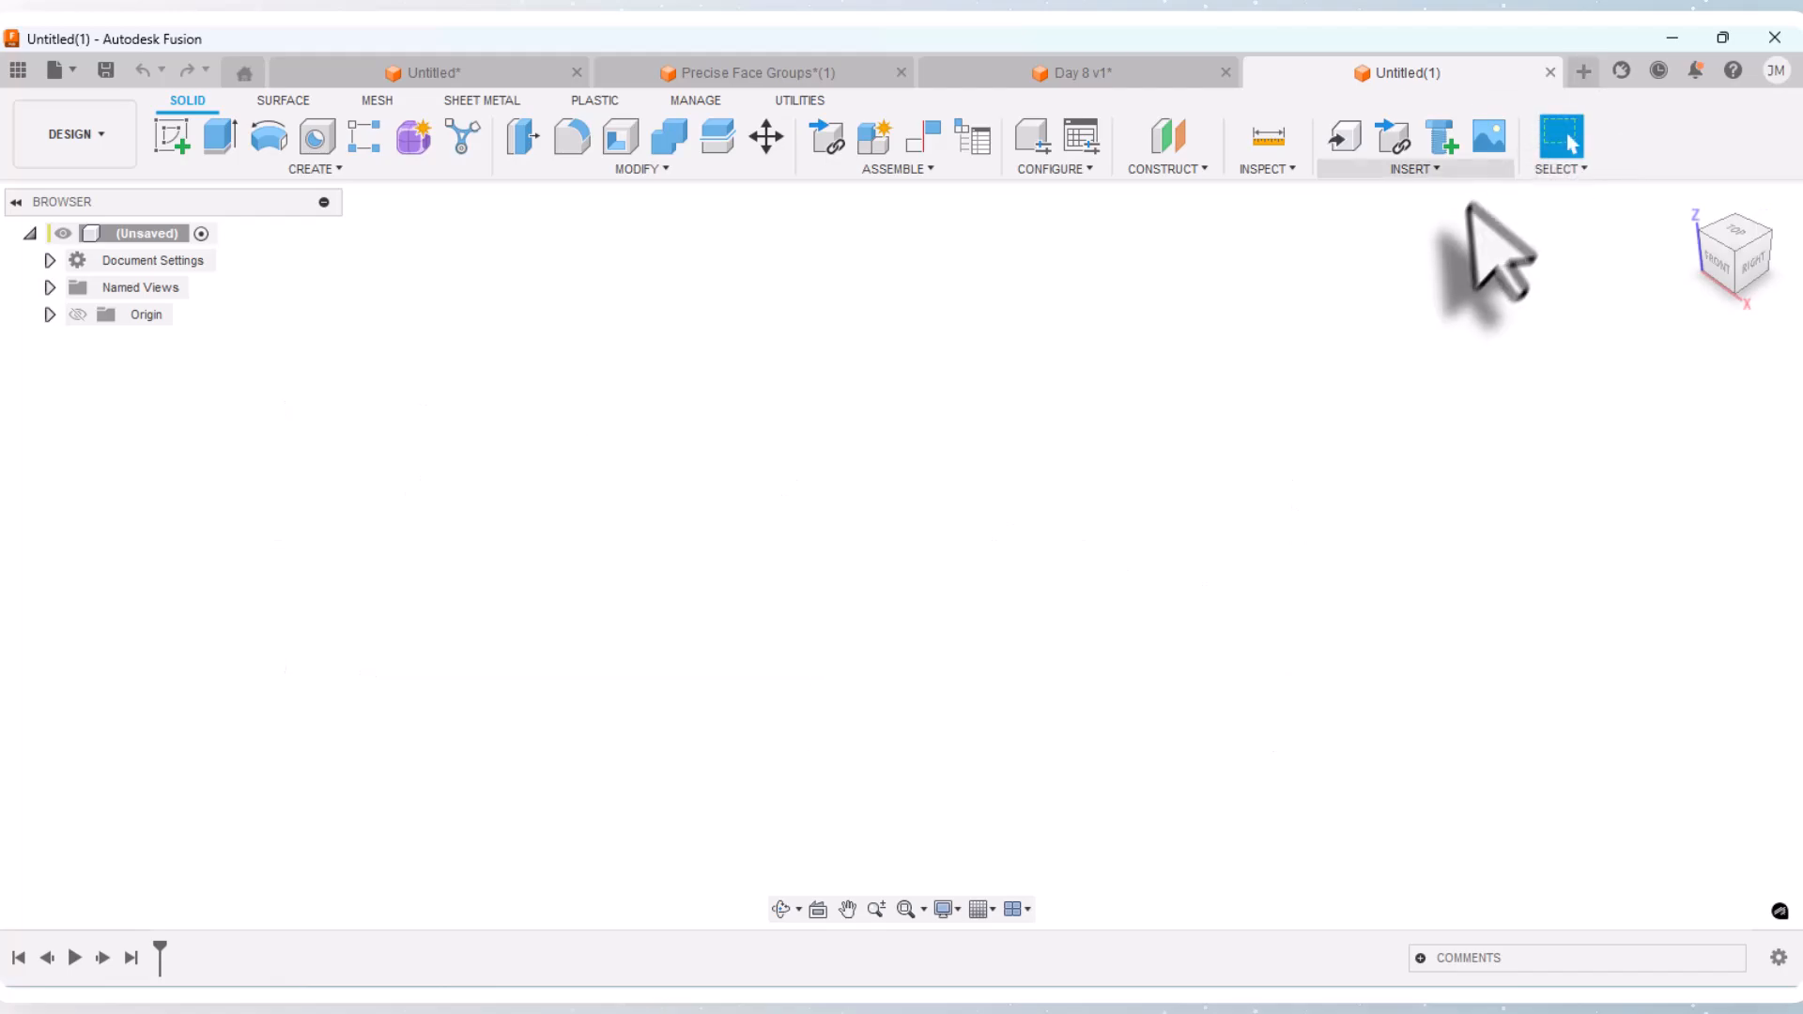
{"action": "left_click", "coordinate": [1713, 263]}
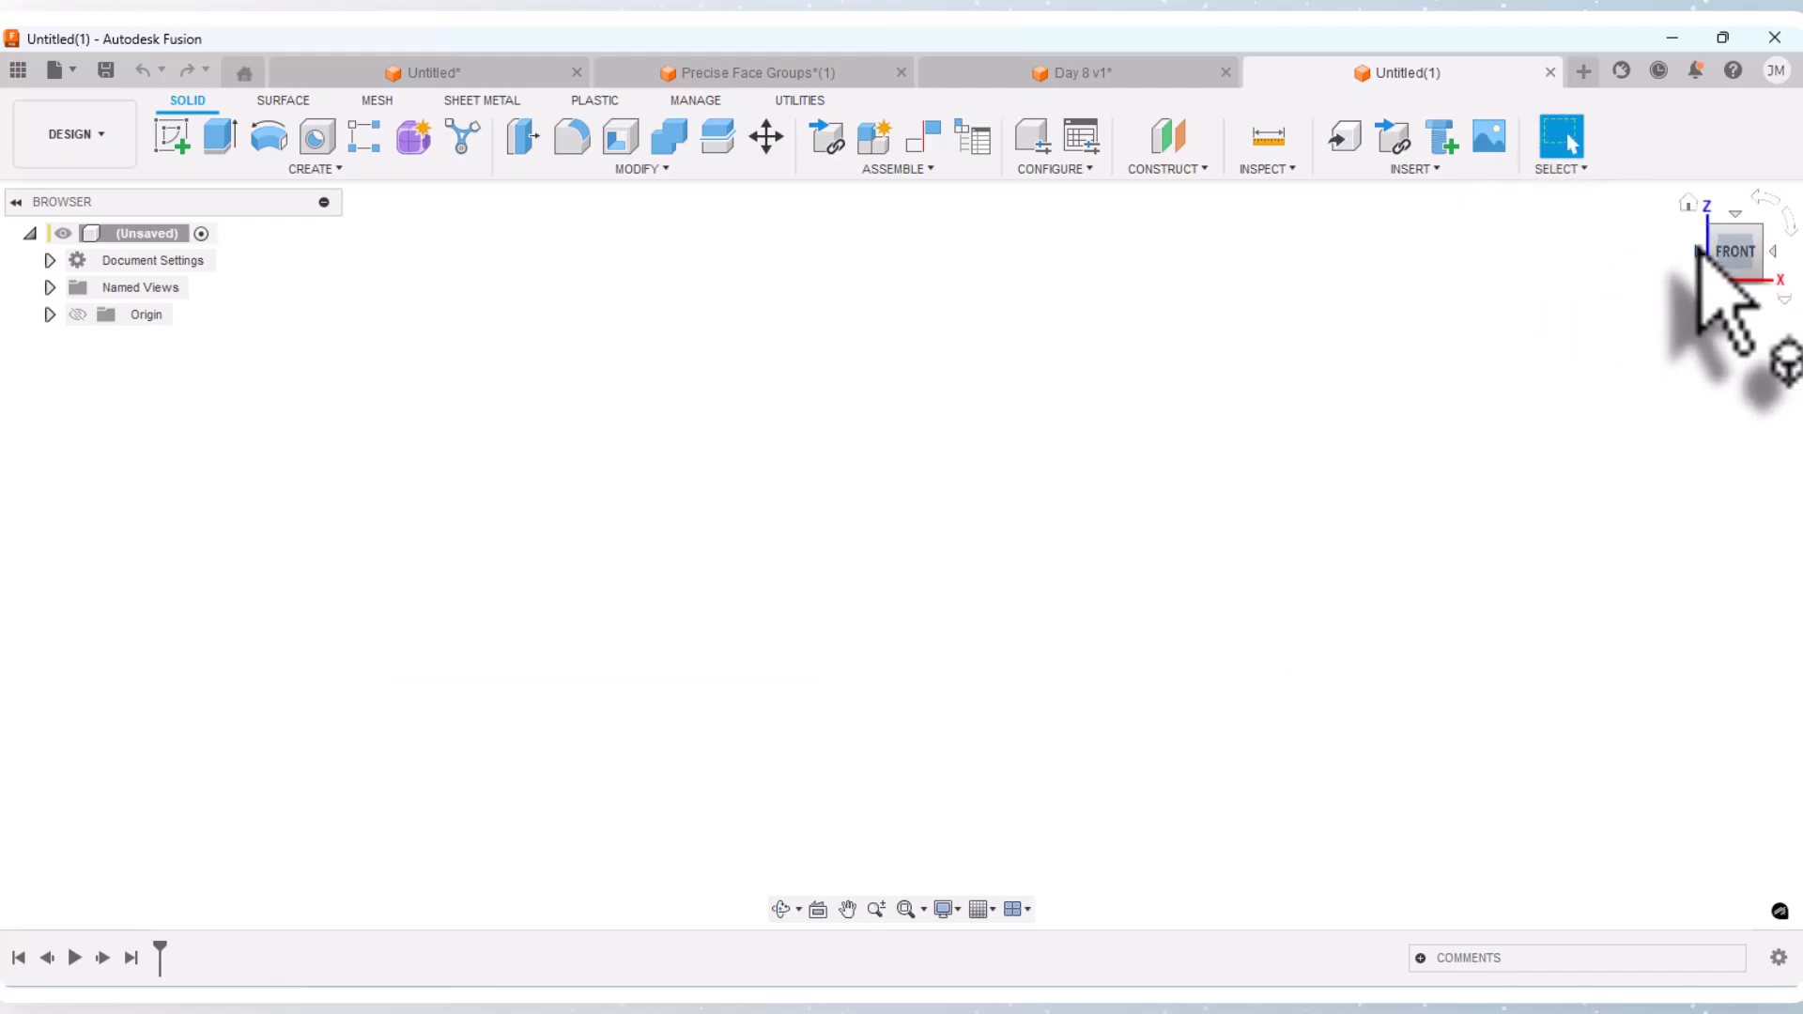
{"action": "left_click", "coordinate": [1696, 248]}
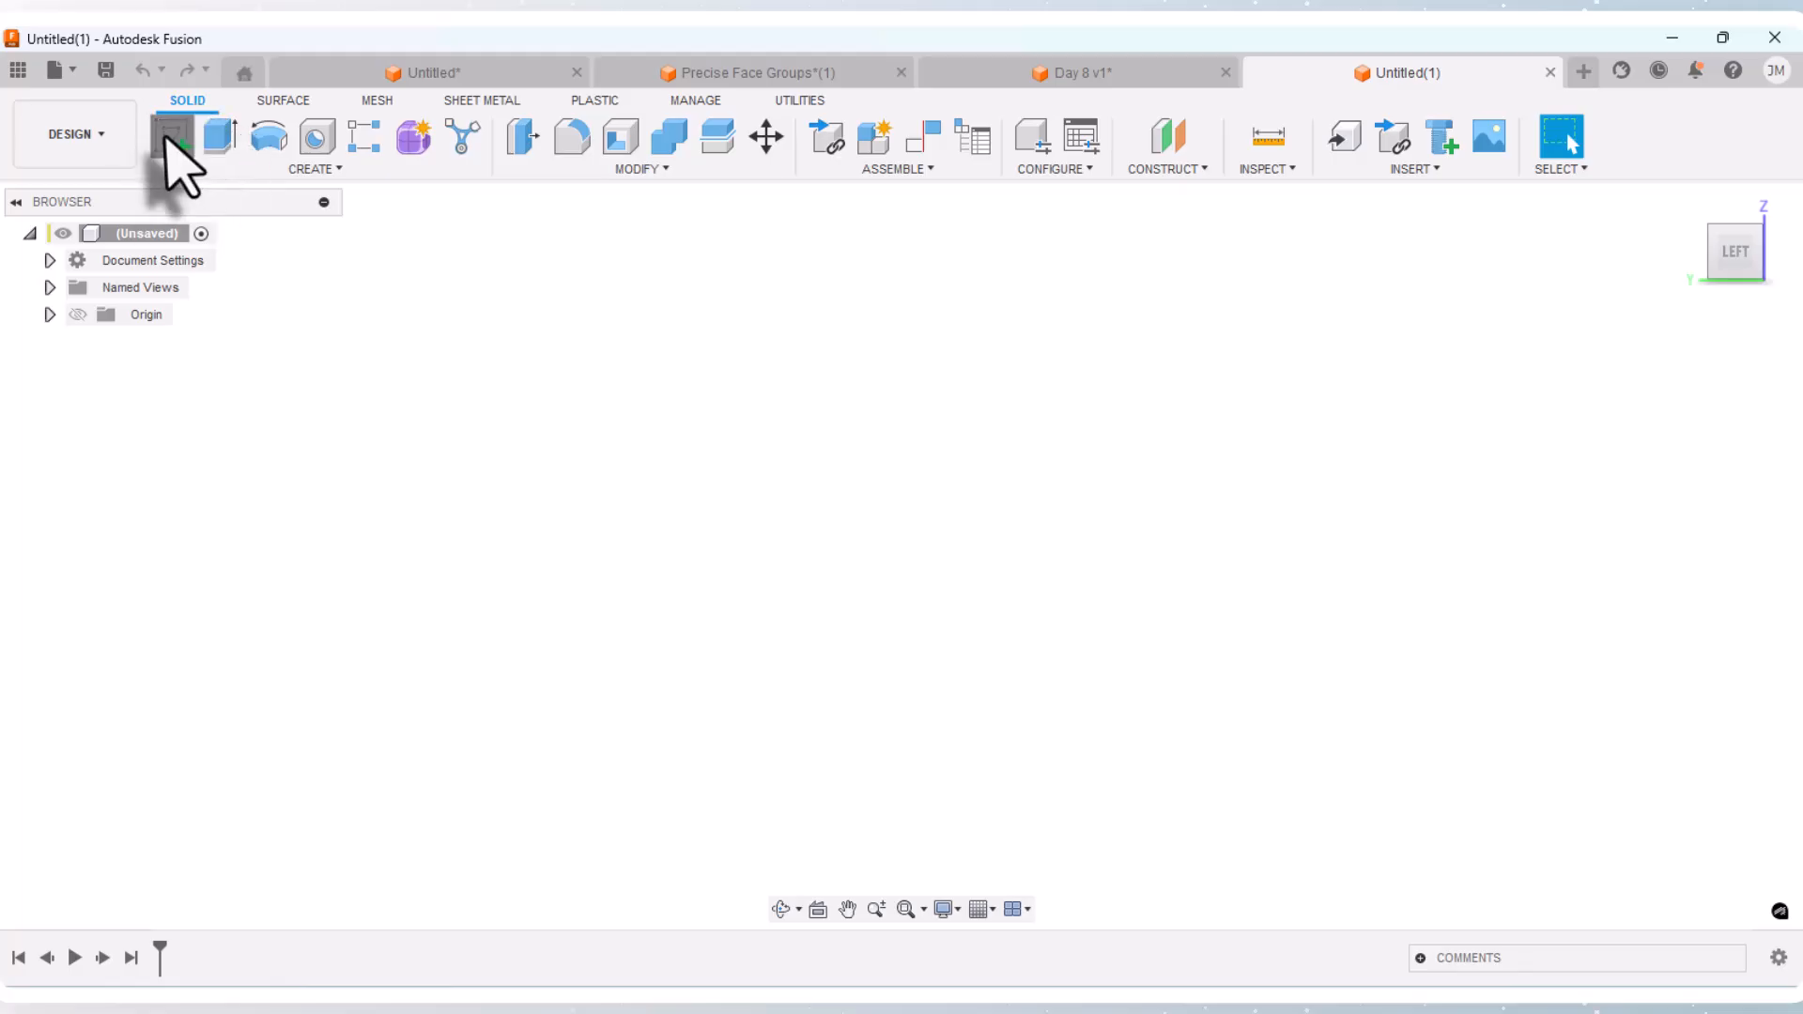
{"action": "left_click", "coordinate": [171, 136]}
{"action": "left_click", "coordinate": [803, 512]}
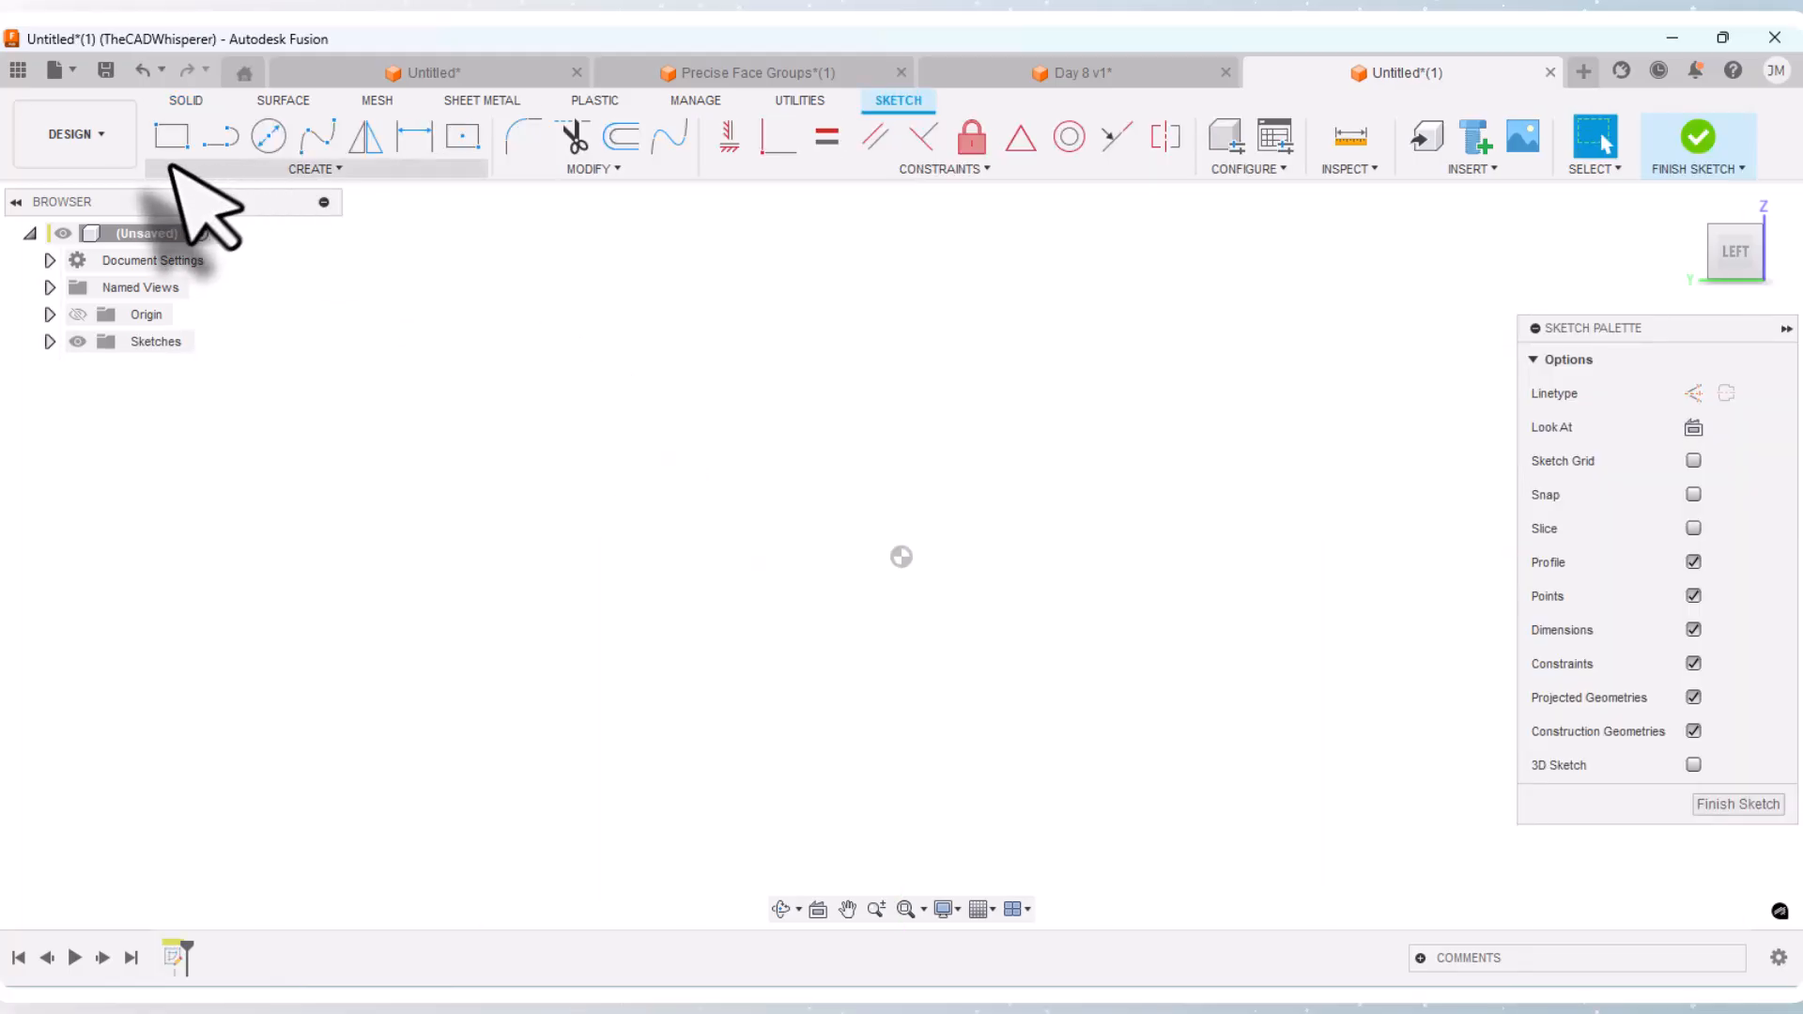
Step: Draw a 100 mm horizontal baseline starting at the origin and expand the Sketches folder to list the sketch
{"action": "left_click", "coordinate": [220, 136]}
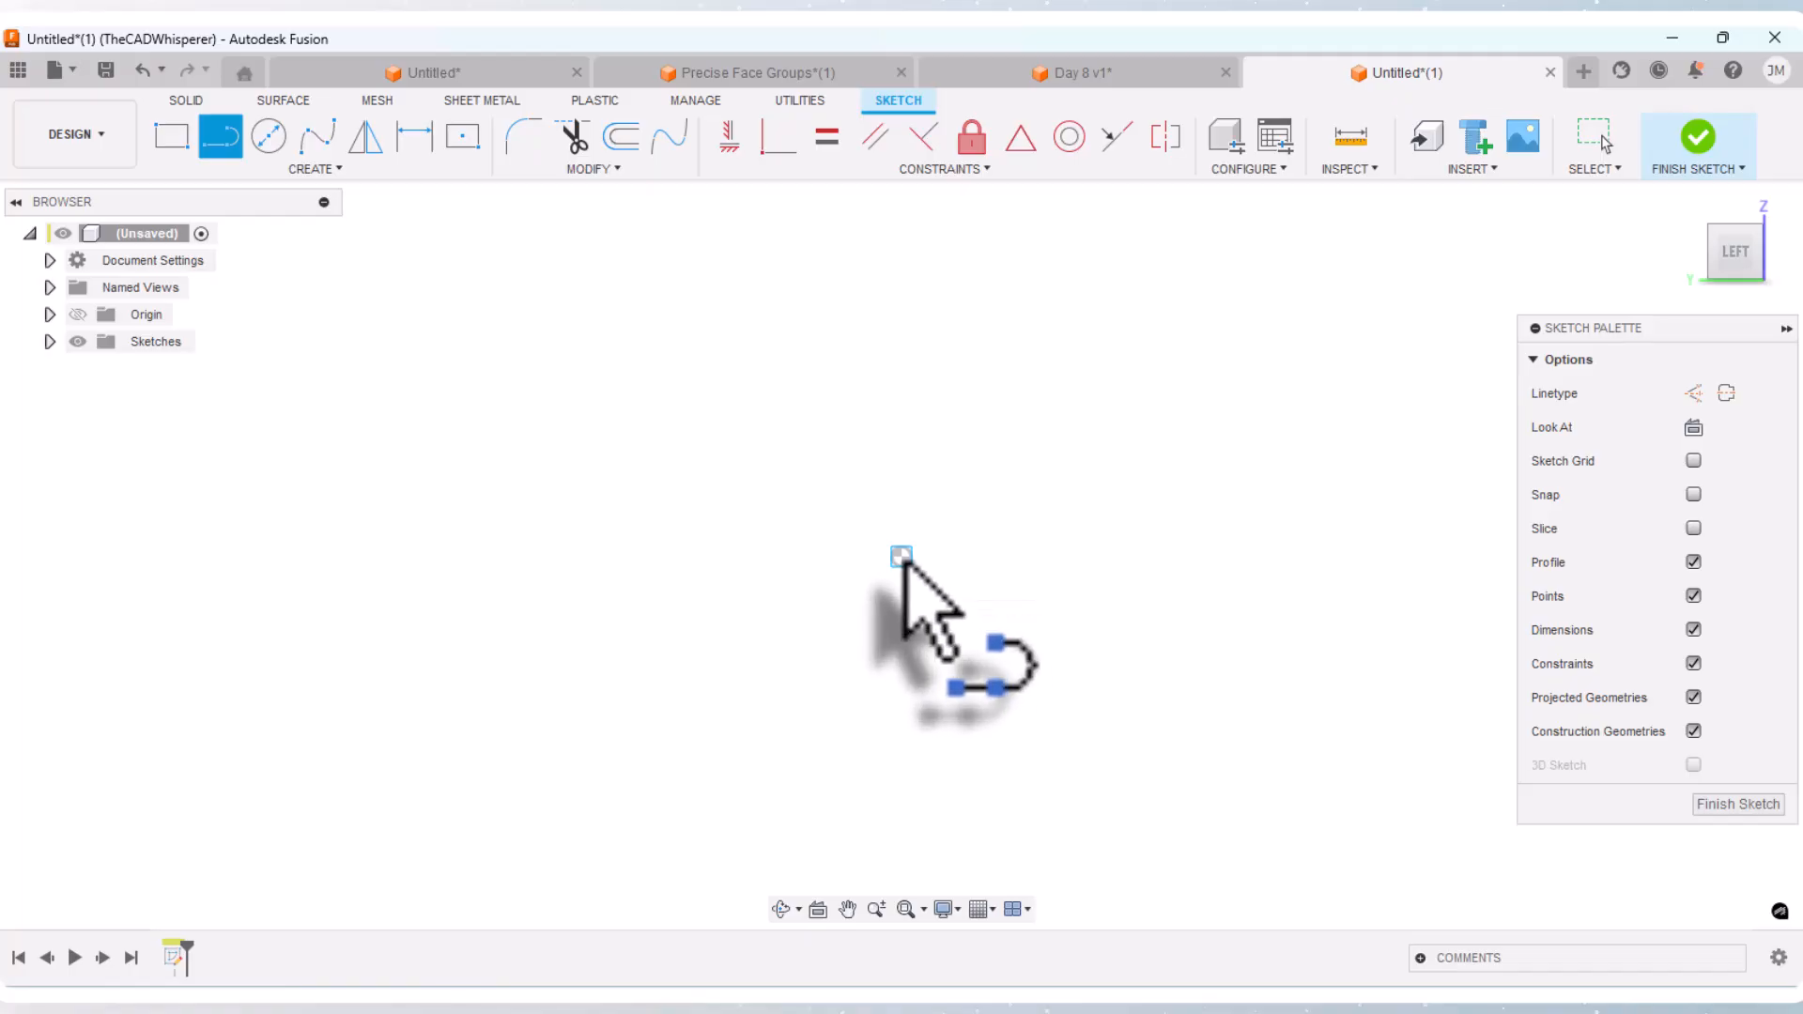
{"action": "left_click", "coordinate": [901, 556]}
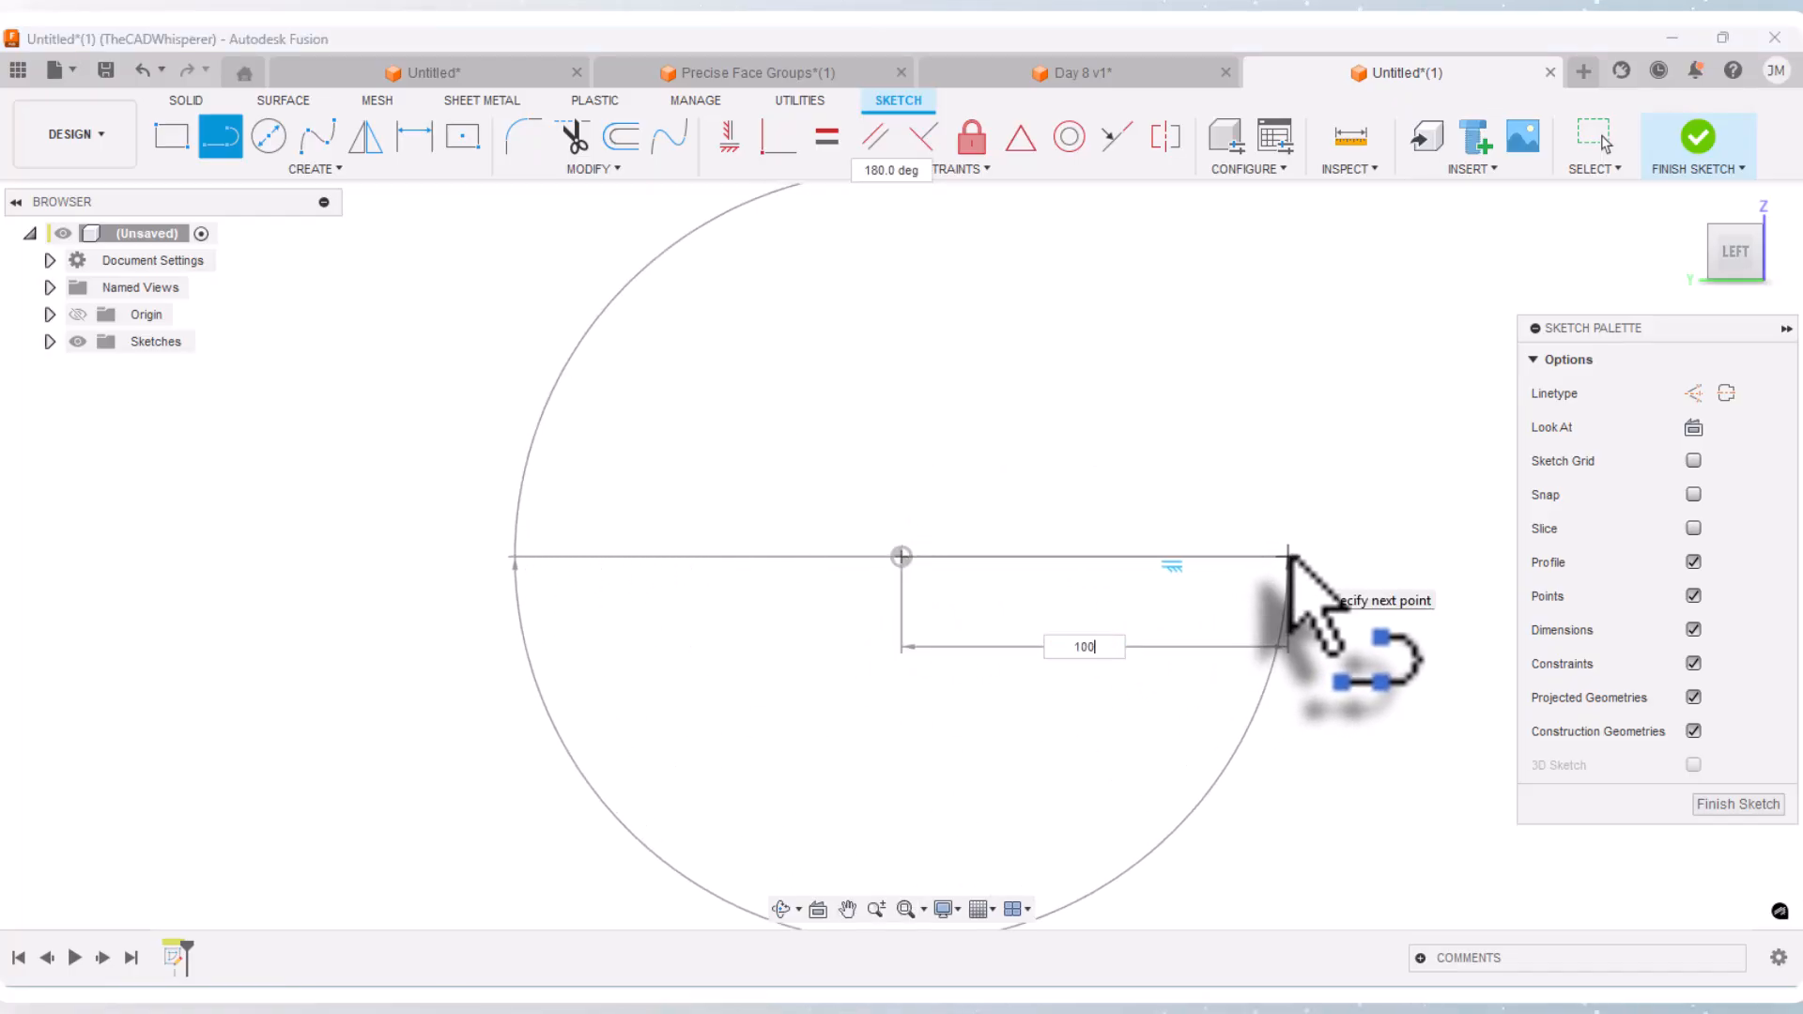
{"action": "key", "text": "Return"}
{"action": "key", "text": "Escape"}
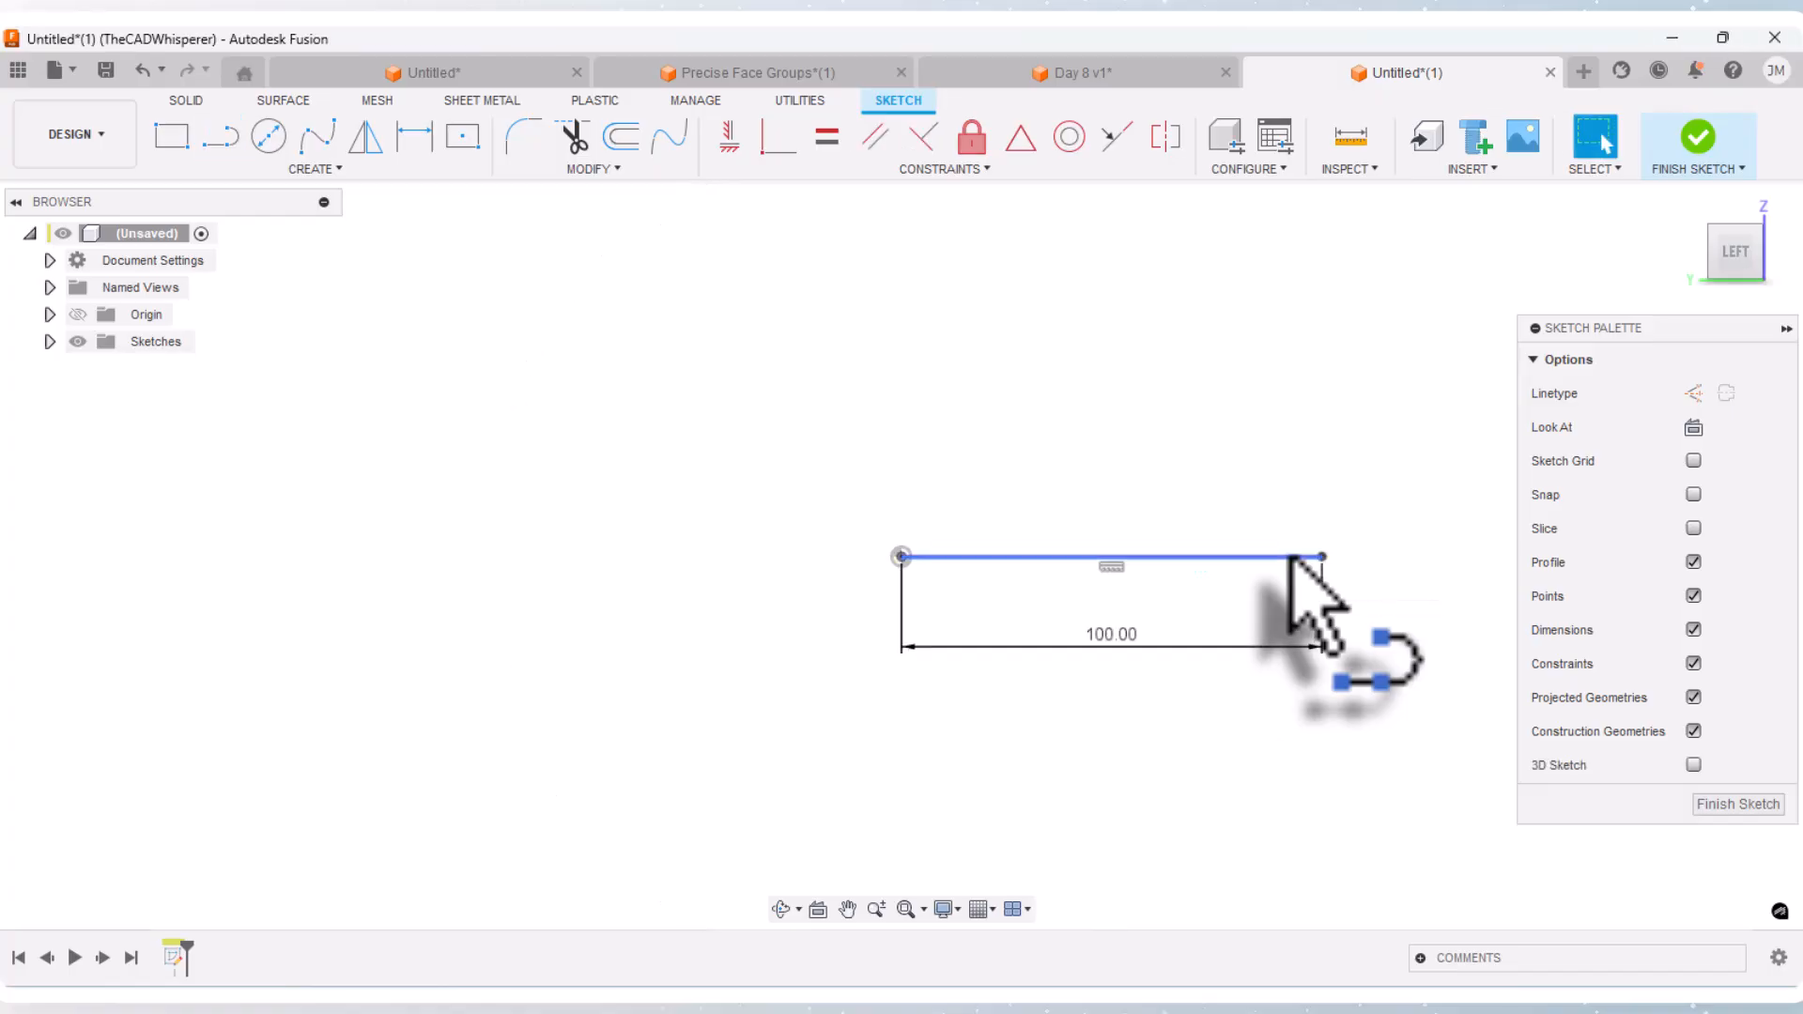
{"action": "scroll", "coordinate": [639, 601], "scroll_direction": "down", "scroll_amount": 2}
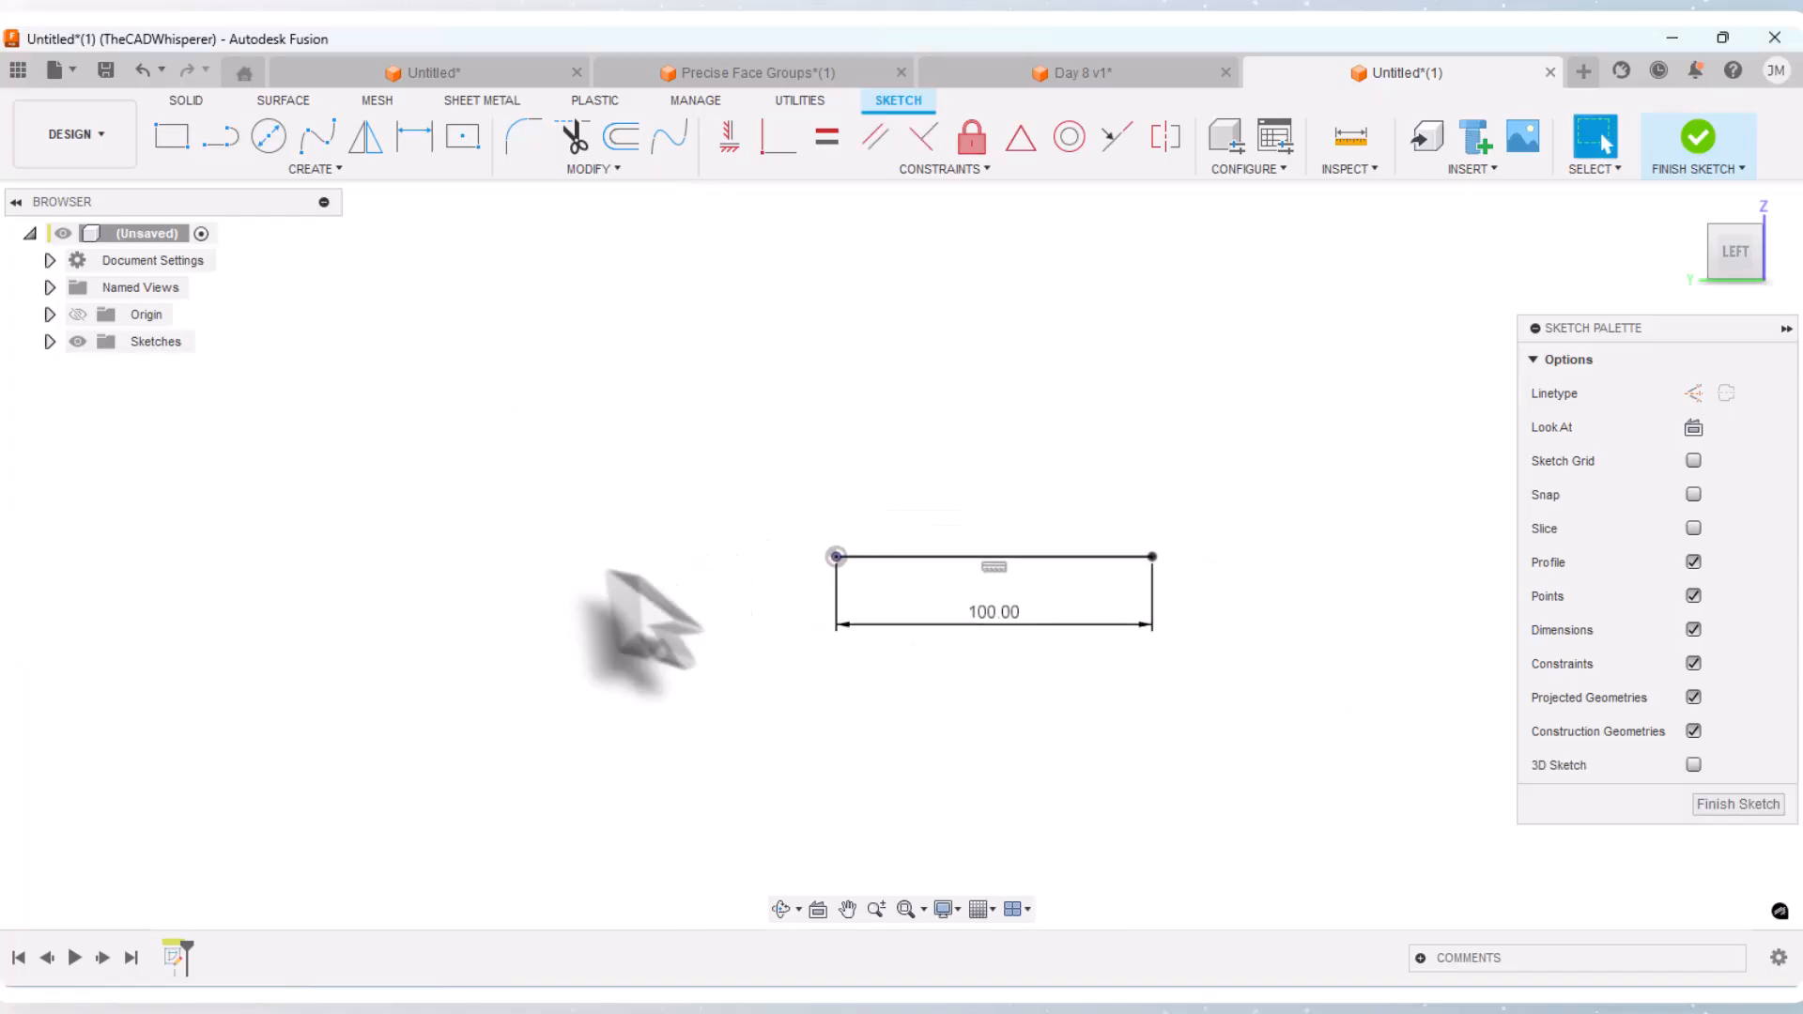
{"action": "scroll", "coordinate": [1298, 624], "scroll_direction": "up", "scroll_amount": 3}
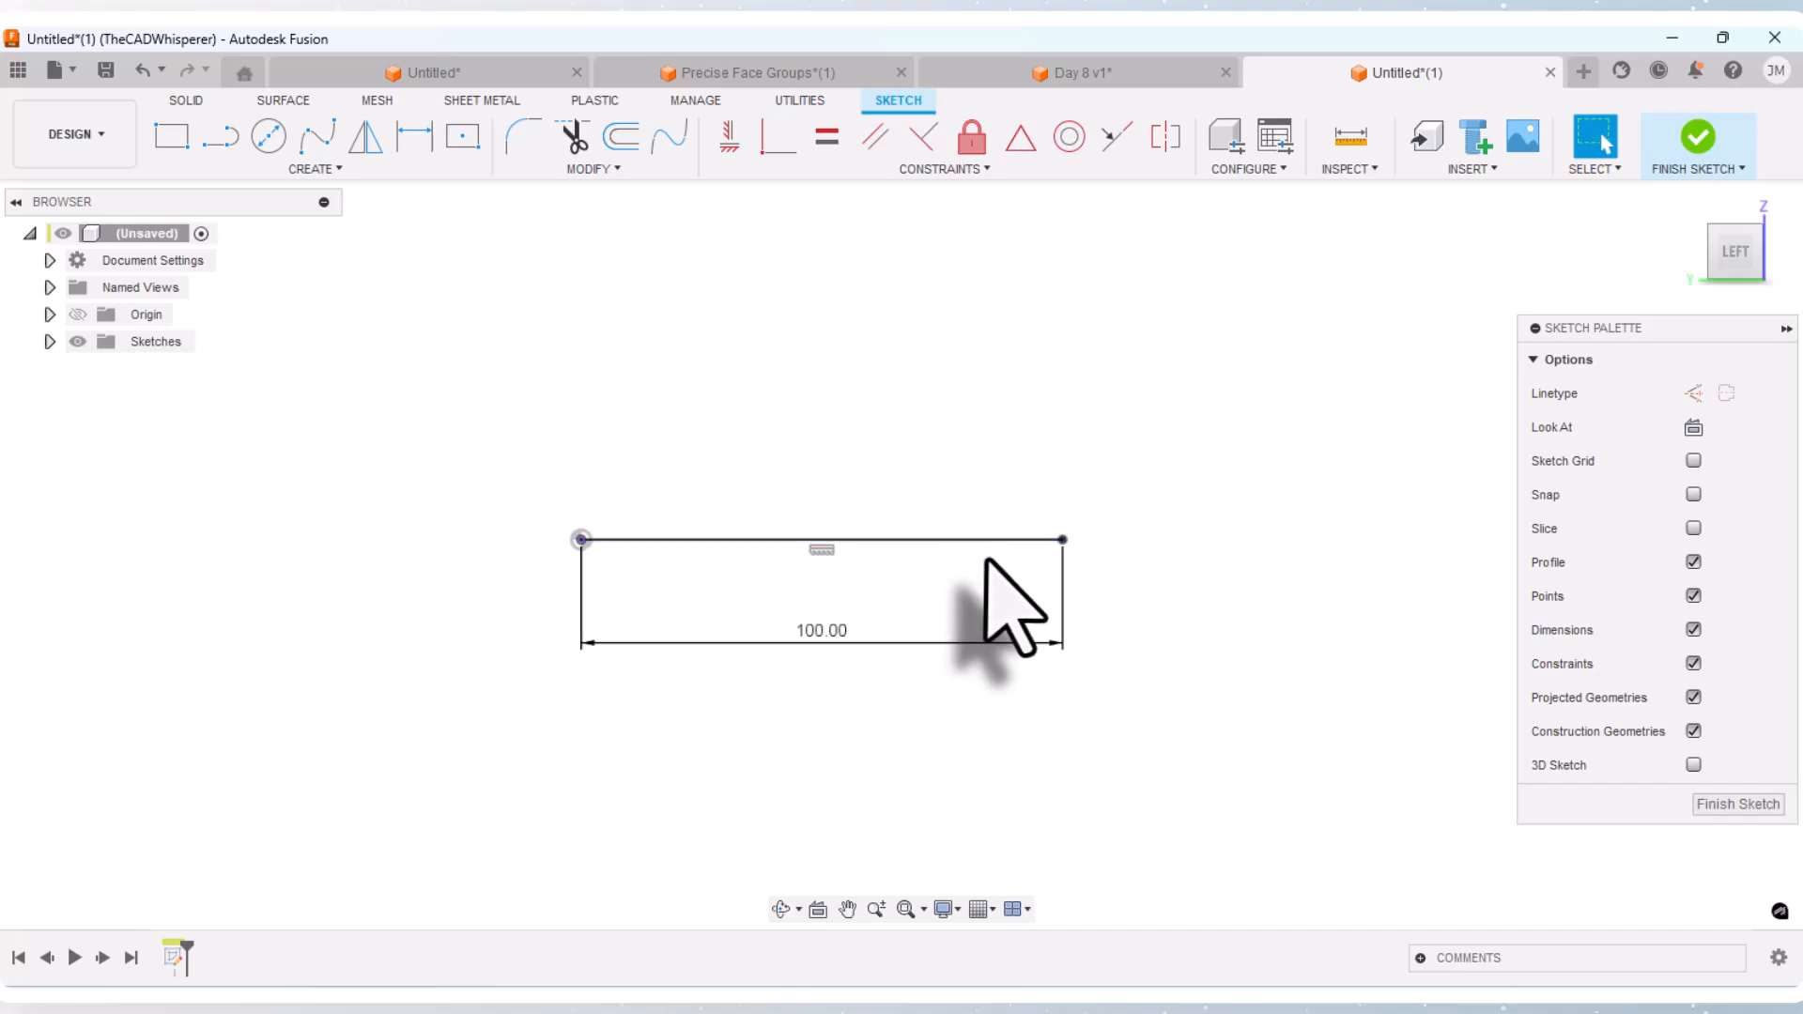
{"action": "left_click", "coordinate": [50, 341]}
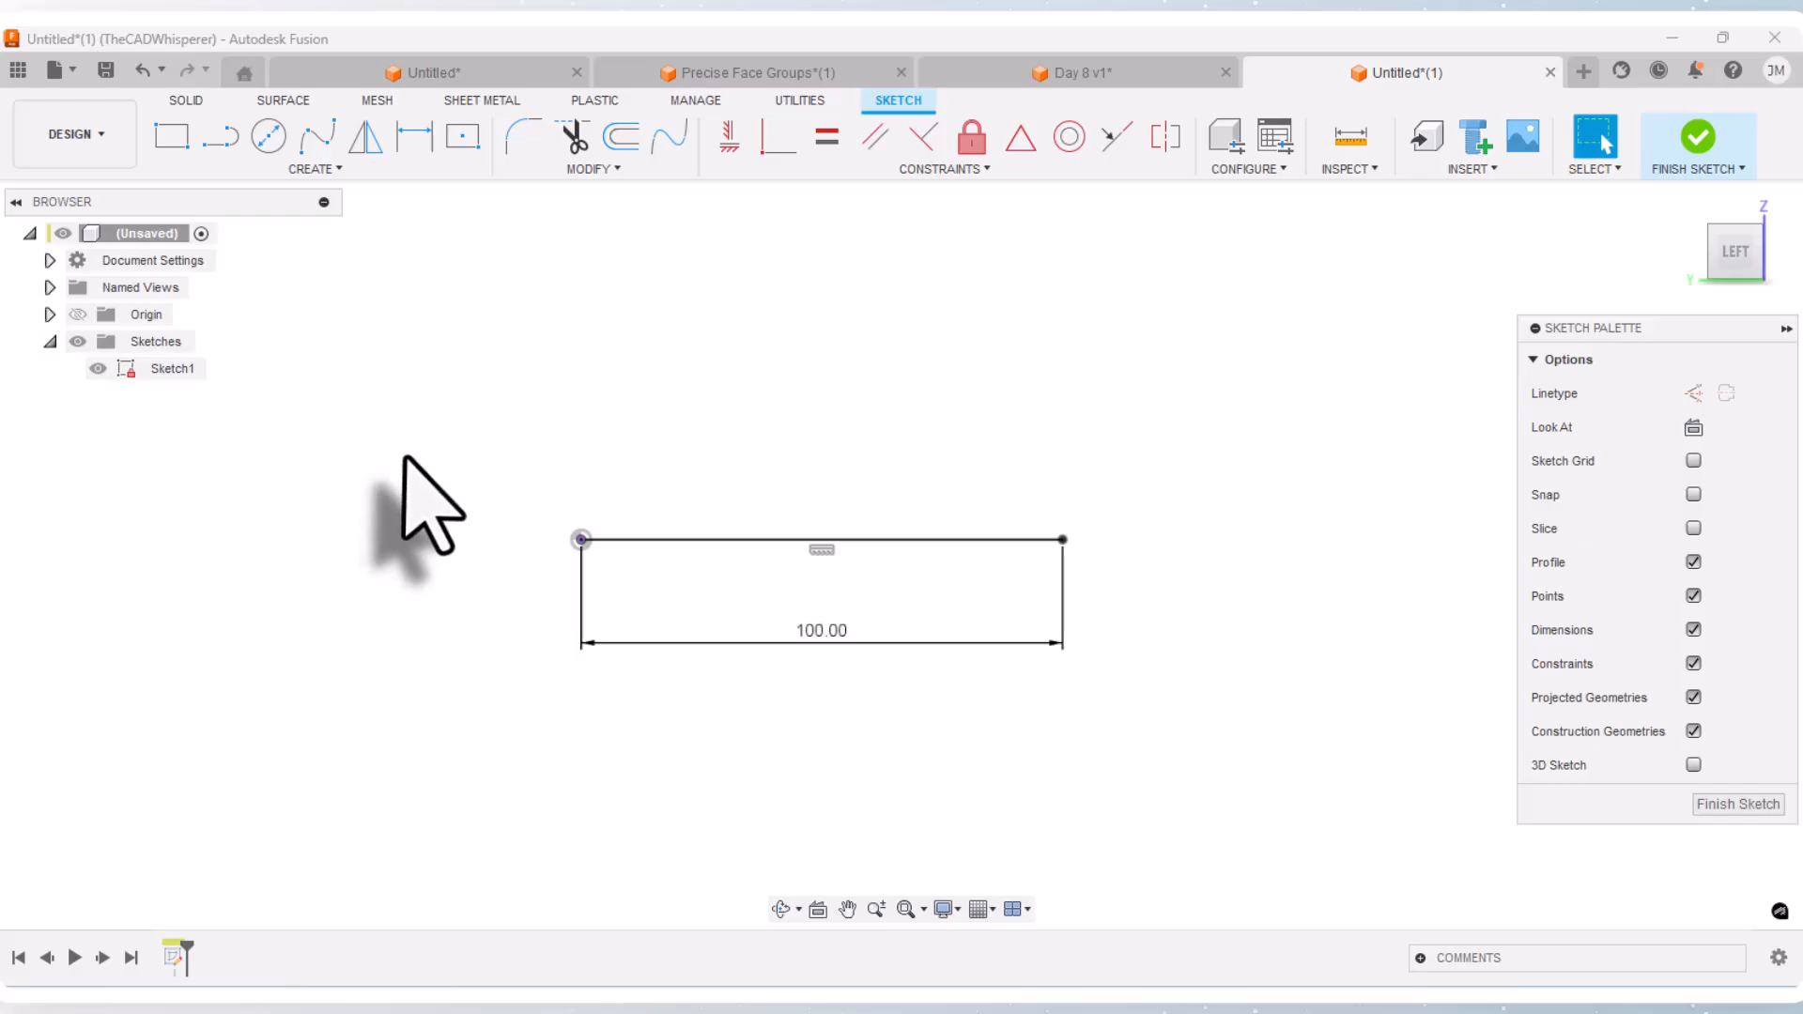
{"action": "scroll", "coordinate": [916, 512], "scroll_direction": "up", "scroll_amount": 2}
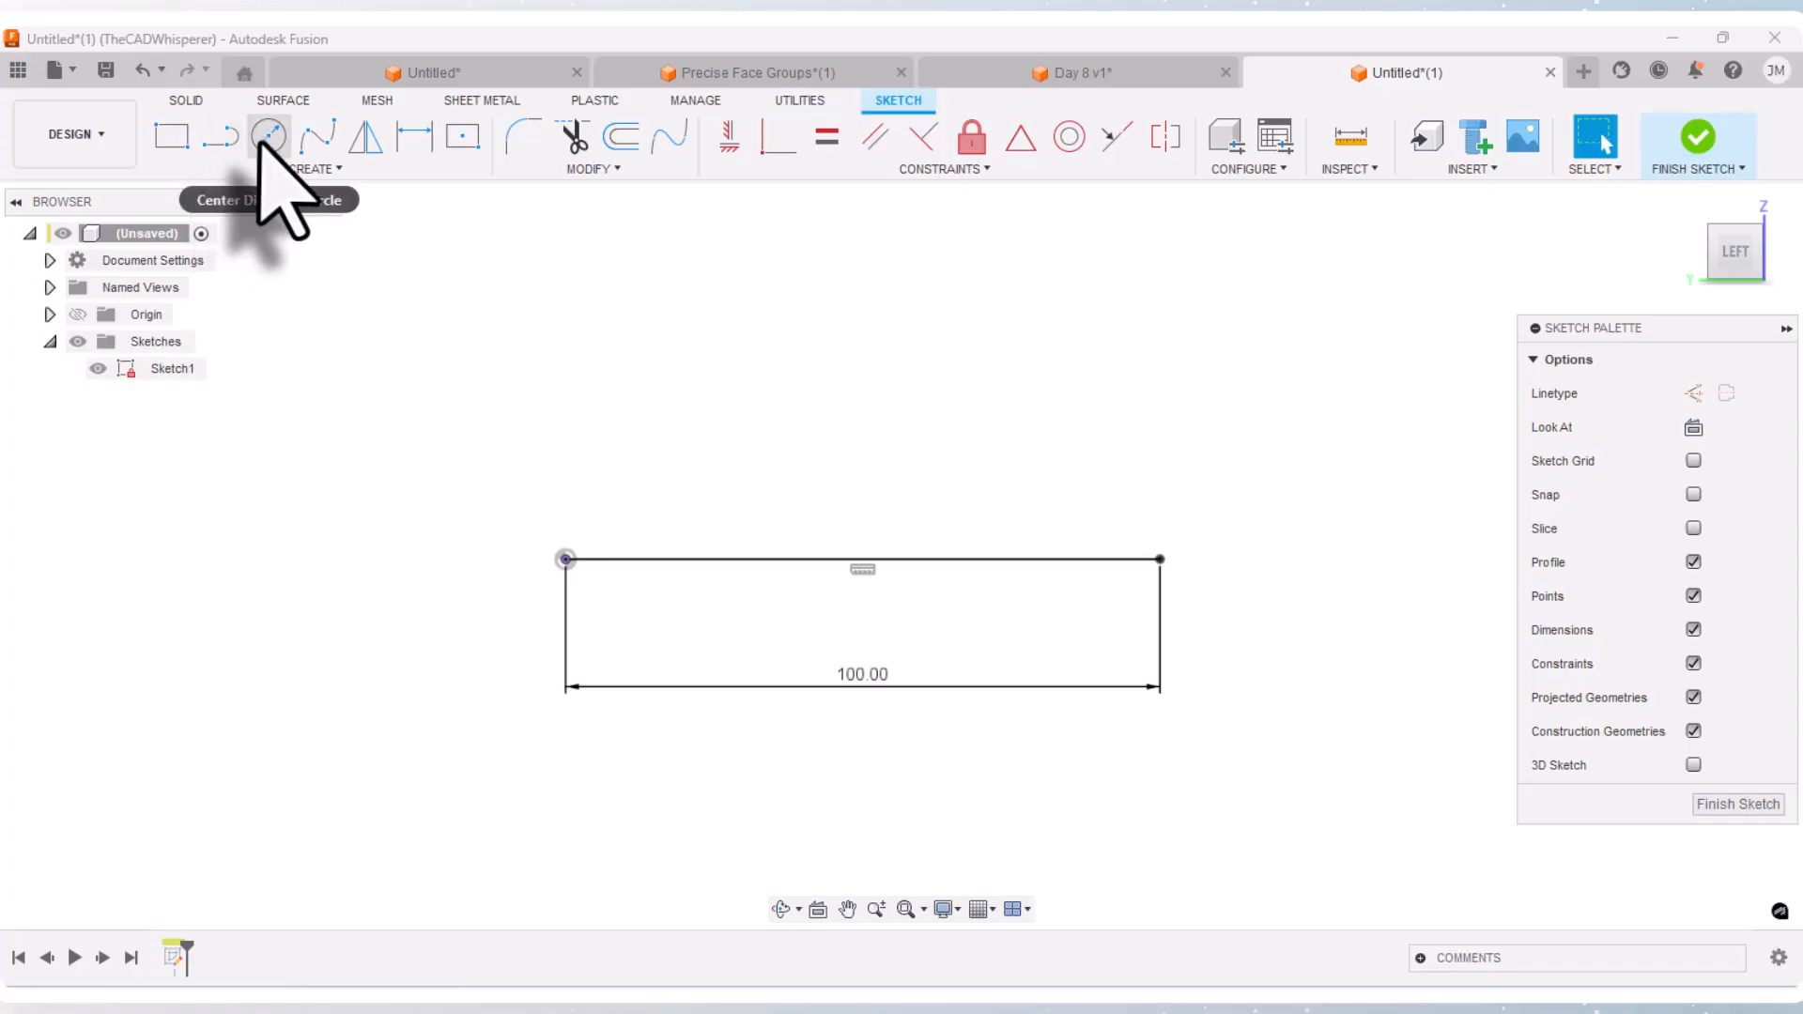
Step: Close the wedge profile with a short vertical line at the baseline's free end, a slope up to about 29 mm, and a line back to the origin
{"action": "left_click", "coordinate": [299, 169]}
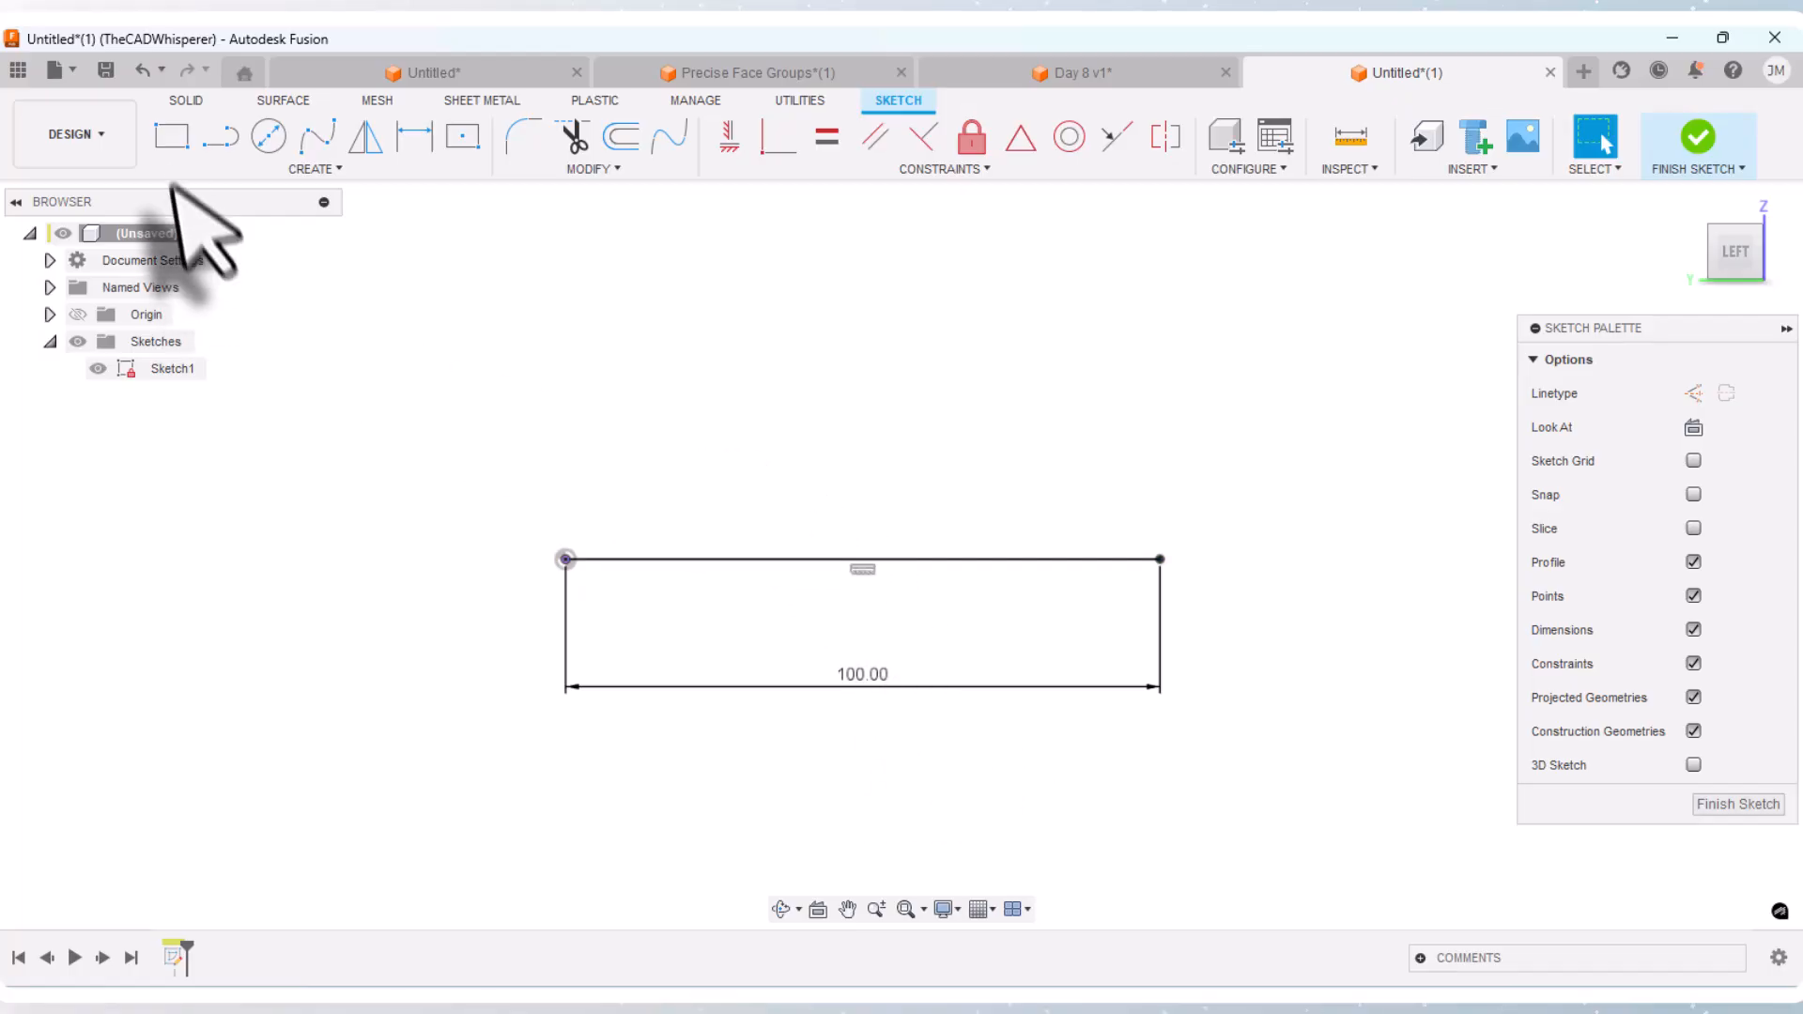
{"action": "left_click", "coordinate": [227, 139]}
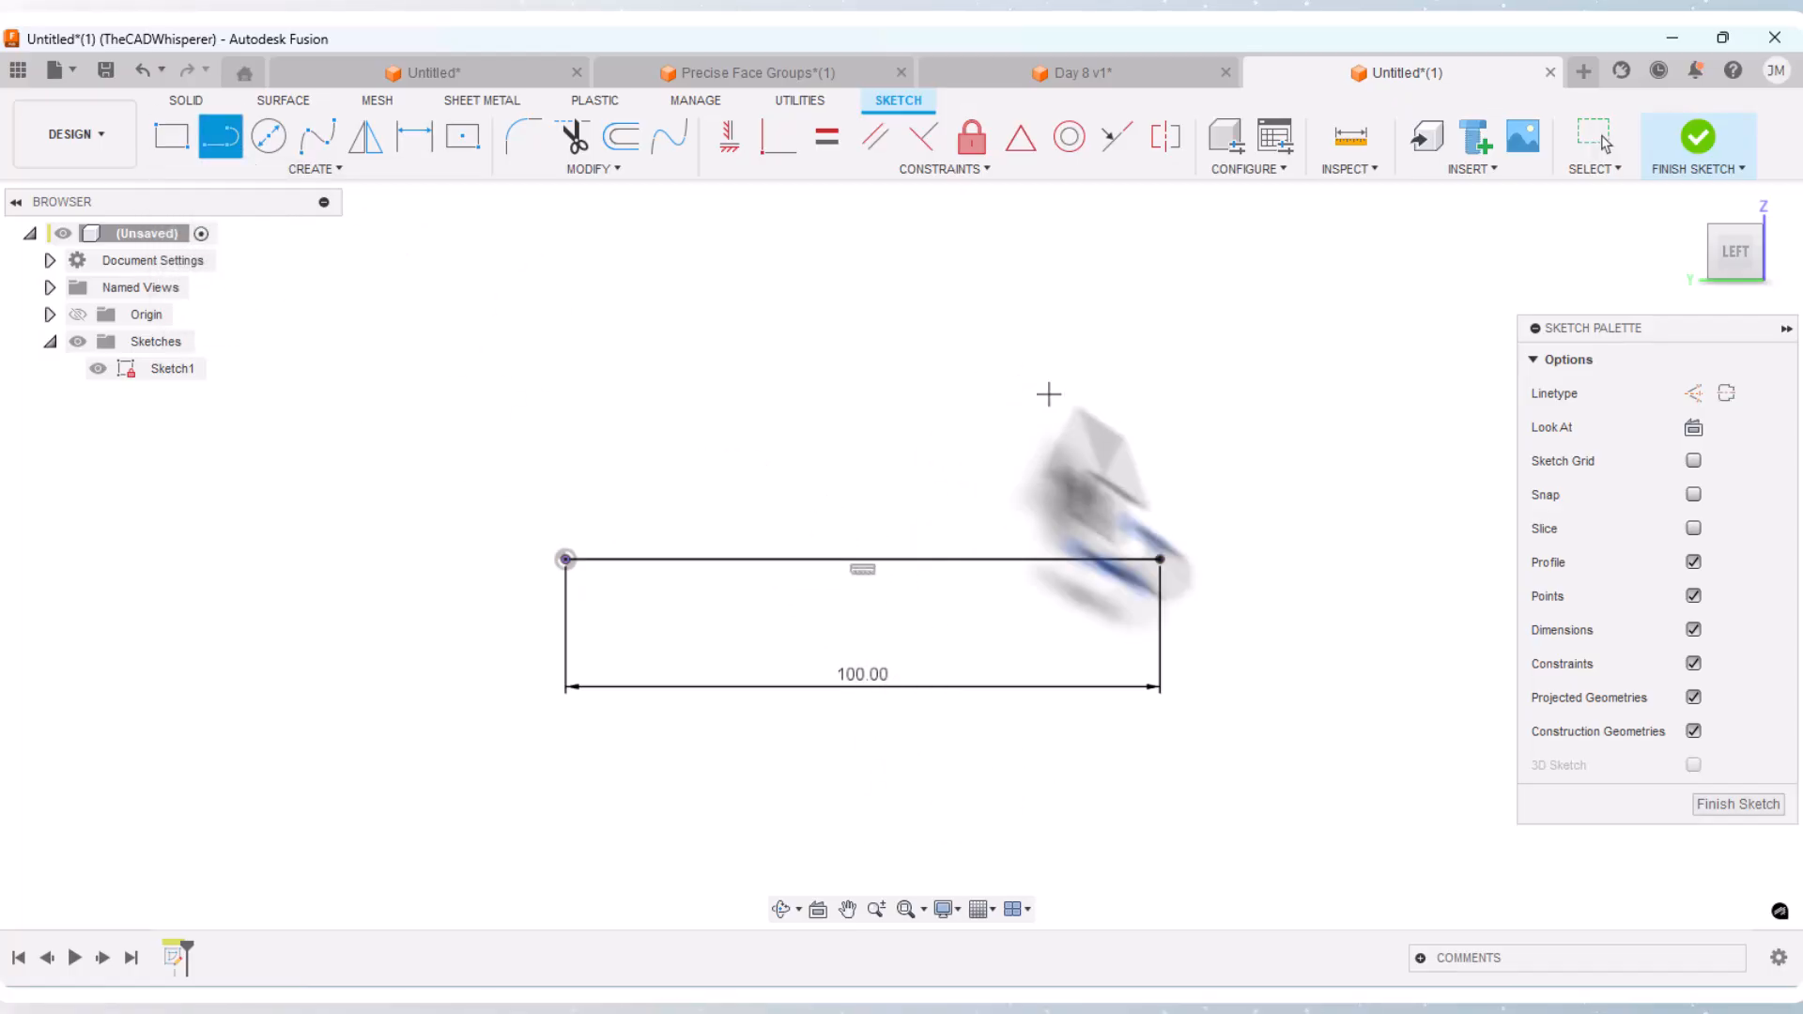
{"action": "left_click", "coordinate": [1161, 560]}
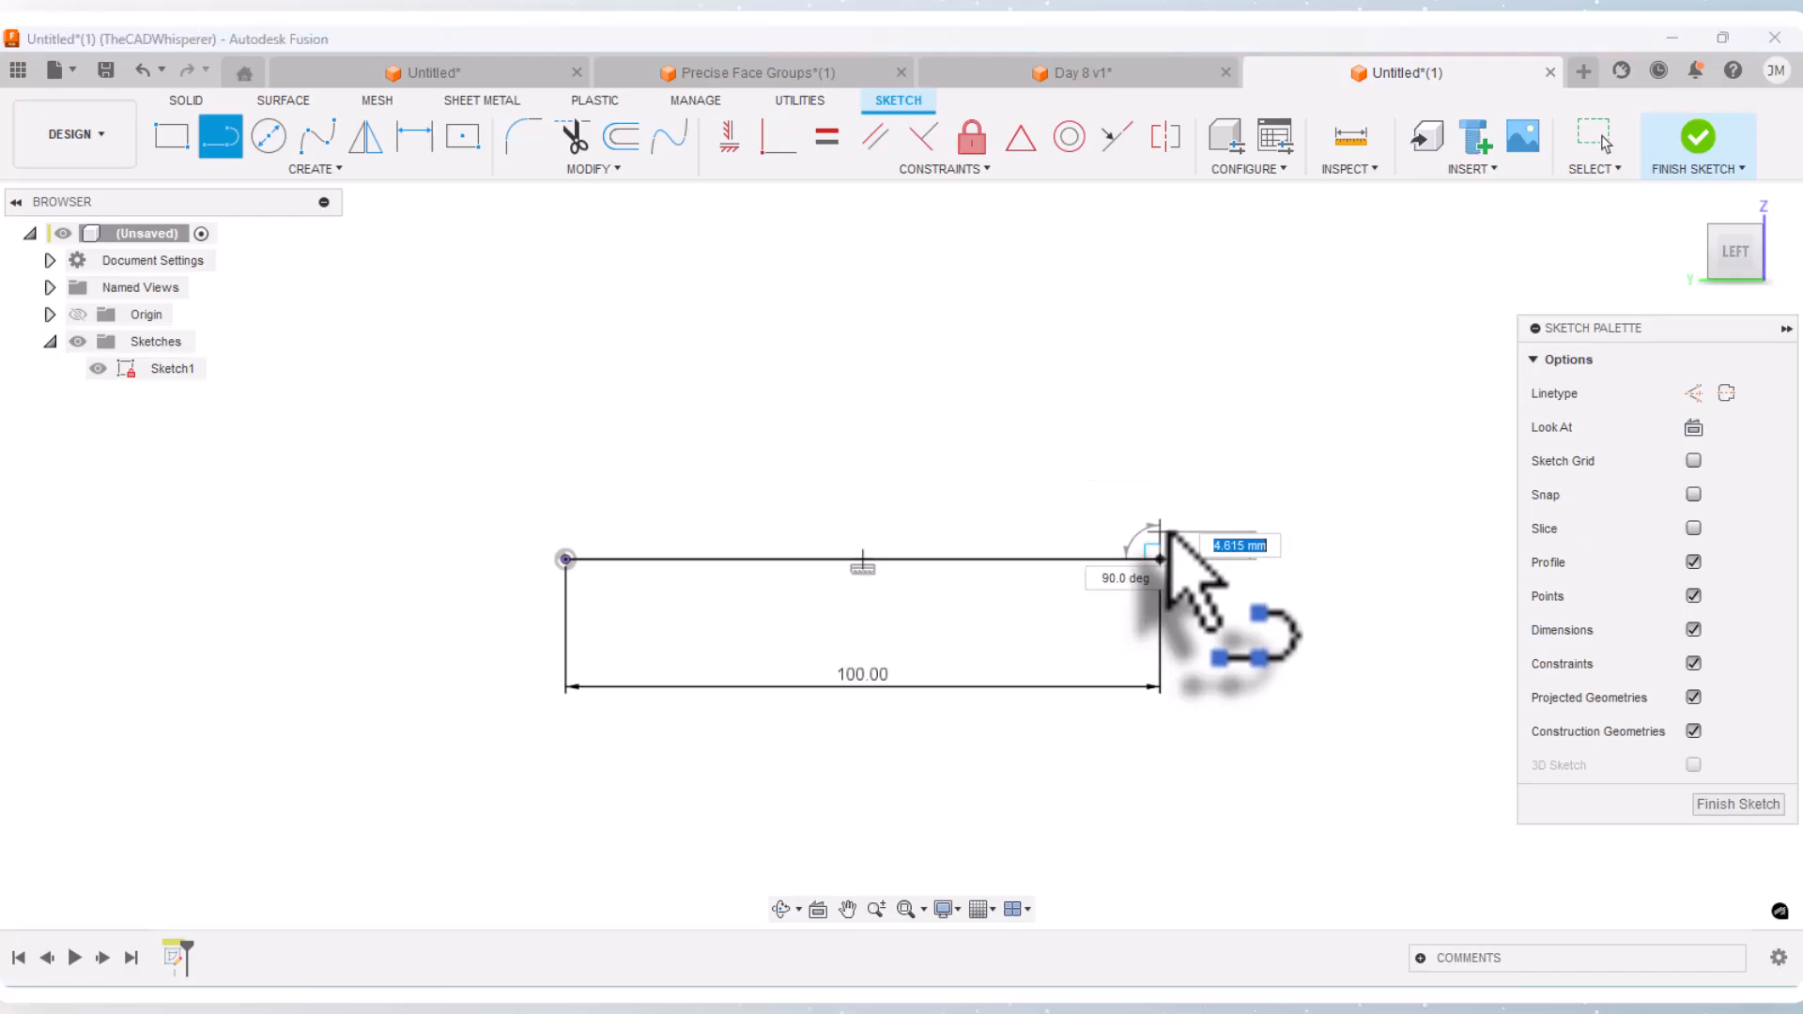
{"action": "left_click", "coordinate": [722, 386]}
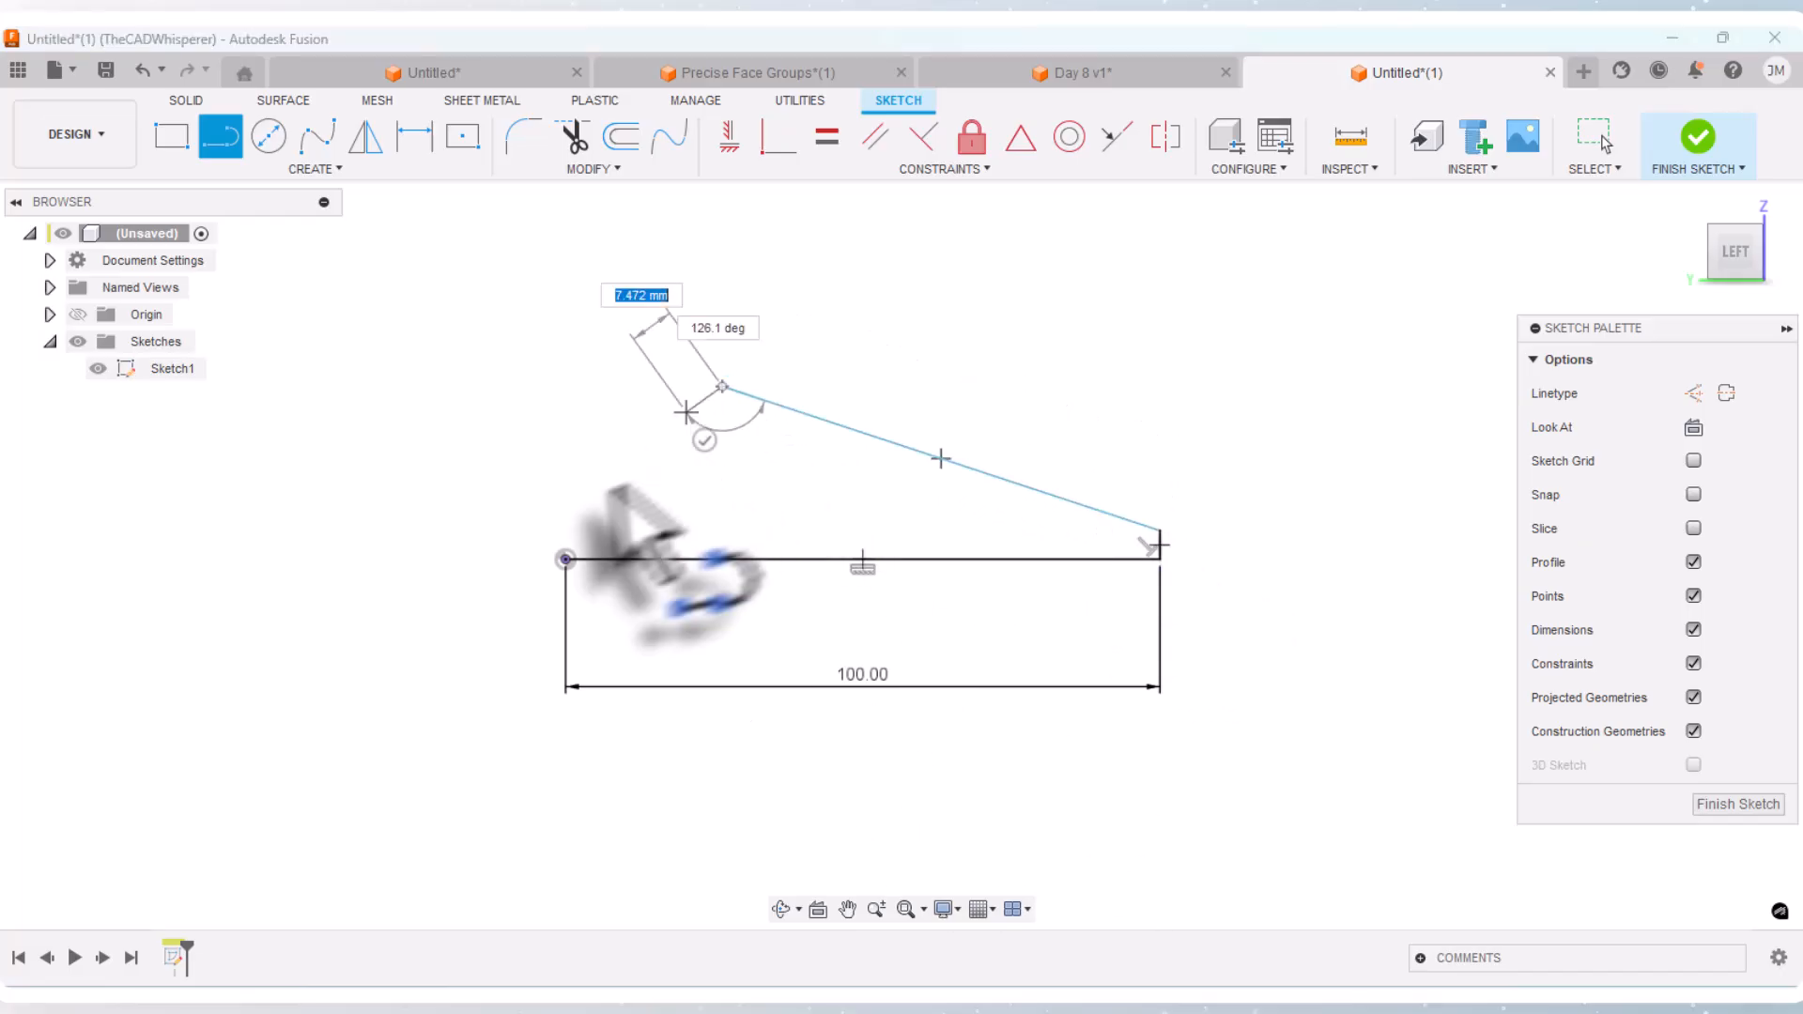
{"action": "left_click", "coordinate": [564, 560]}
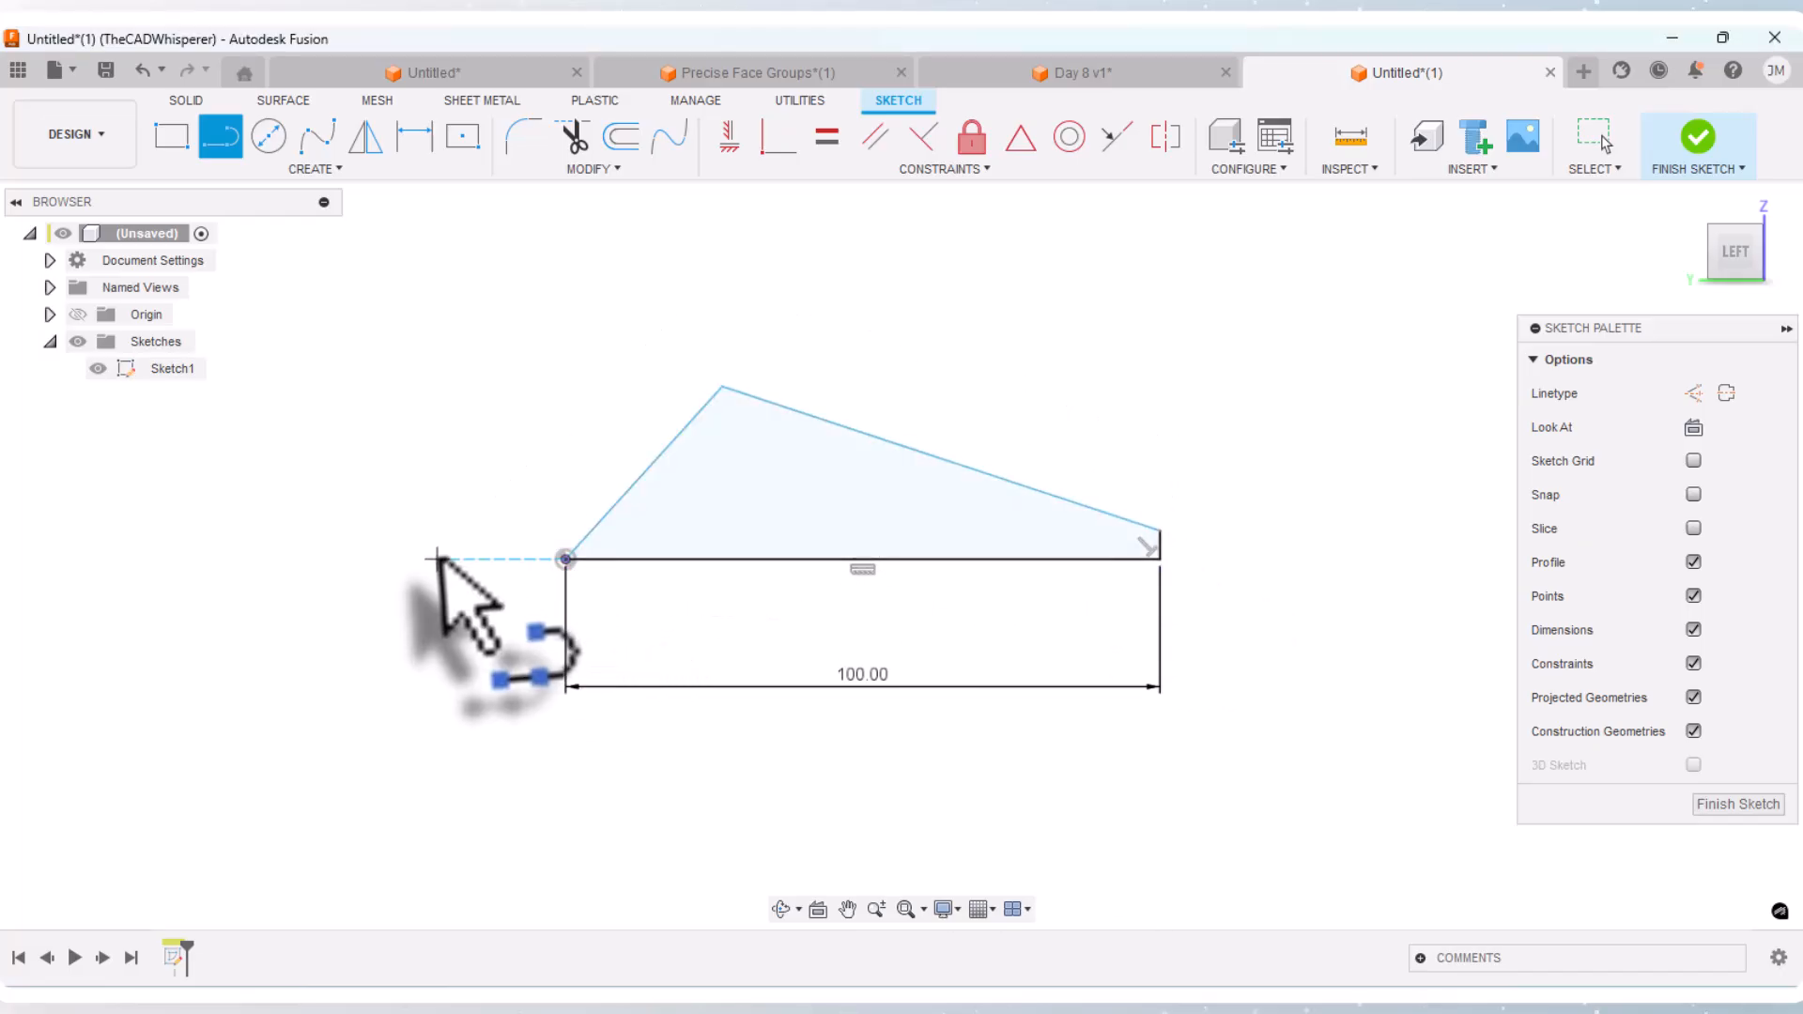
{"action": "key", "text": "Escape"}
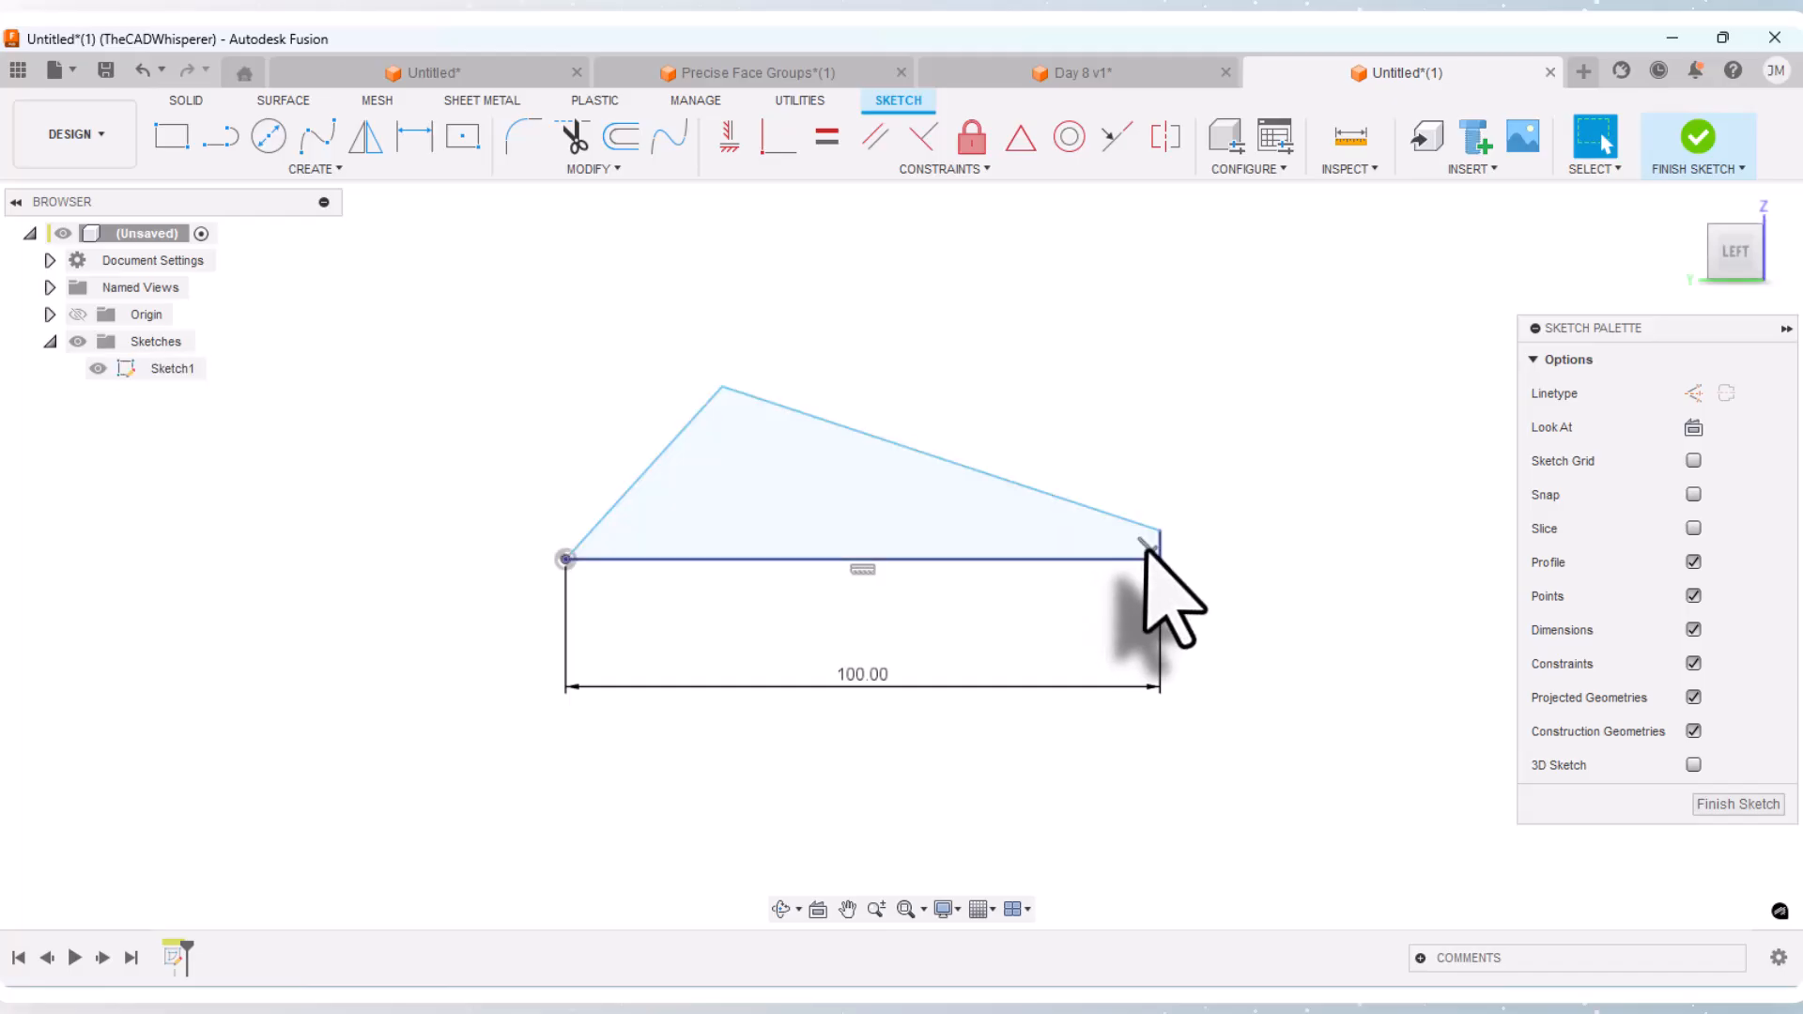
Step: Dimension the vertical height from the origin to the profile's peak as 30 mm
{"action": "left_click", "coordinate": [413, 139]}
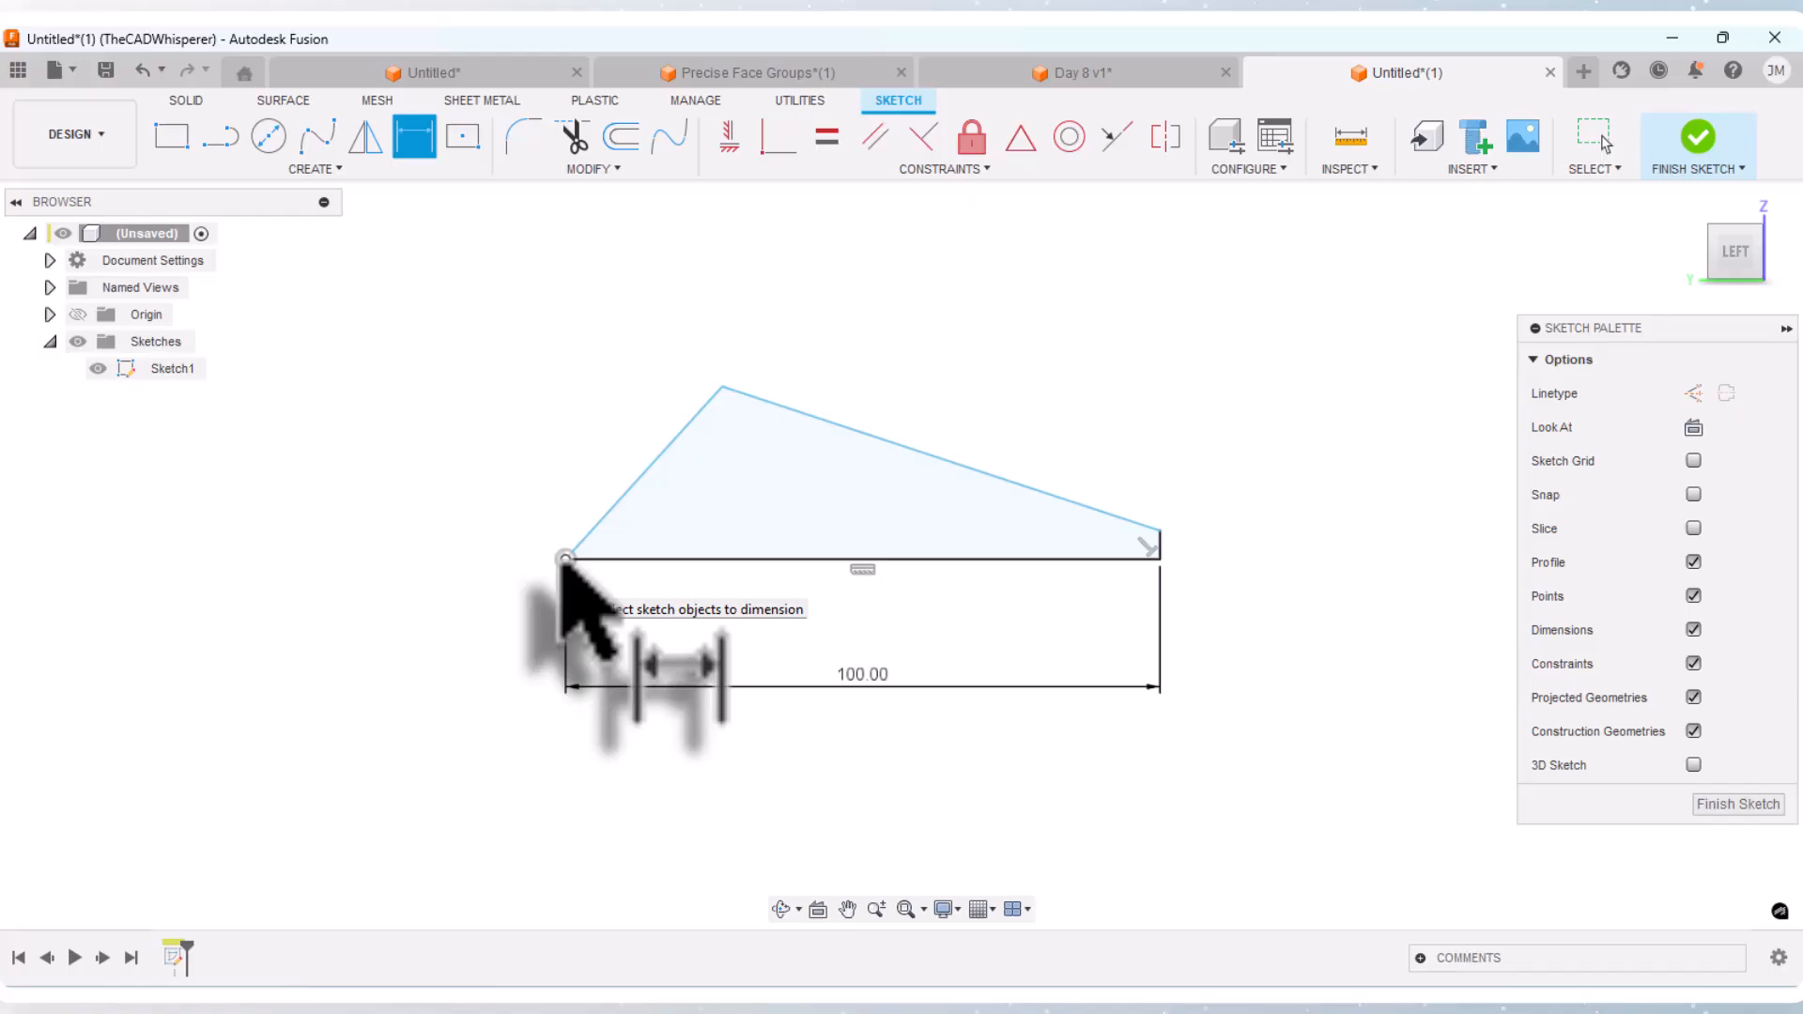
{"action": "left_click", "coordinate": [565, 559]}
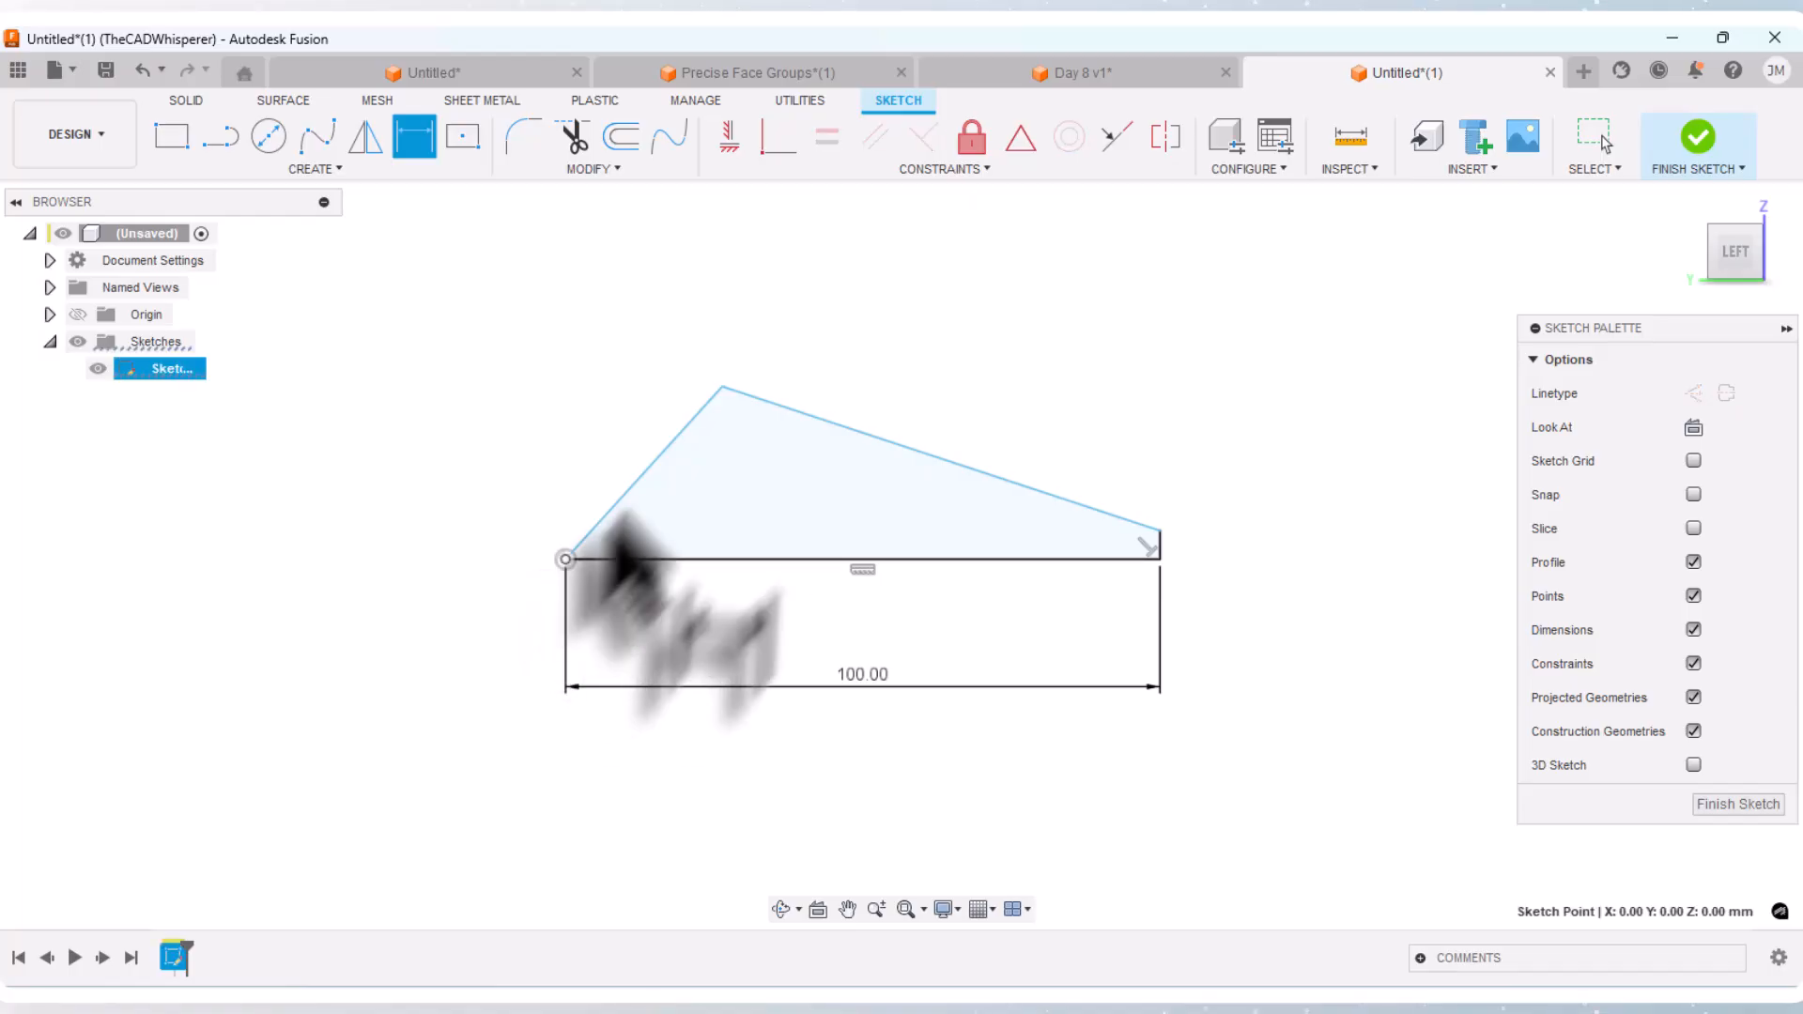
{"action": "left_click", "coordinate": [723, 387]}
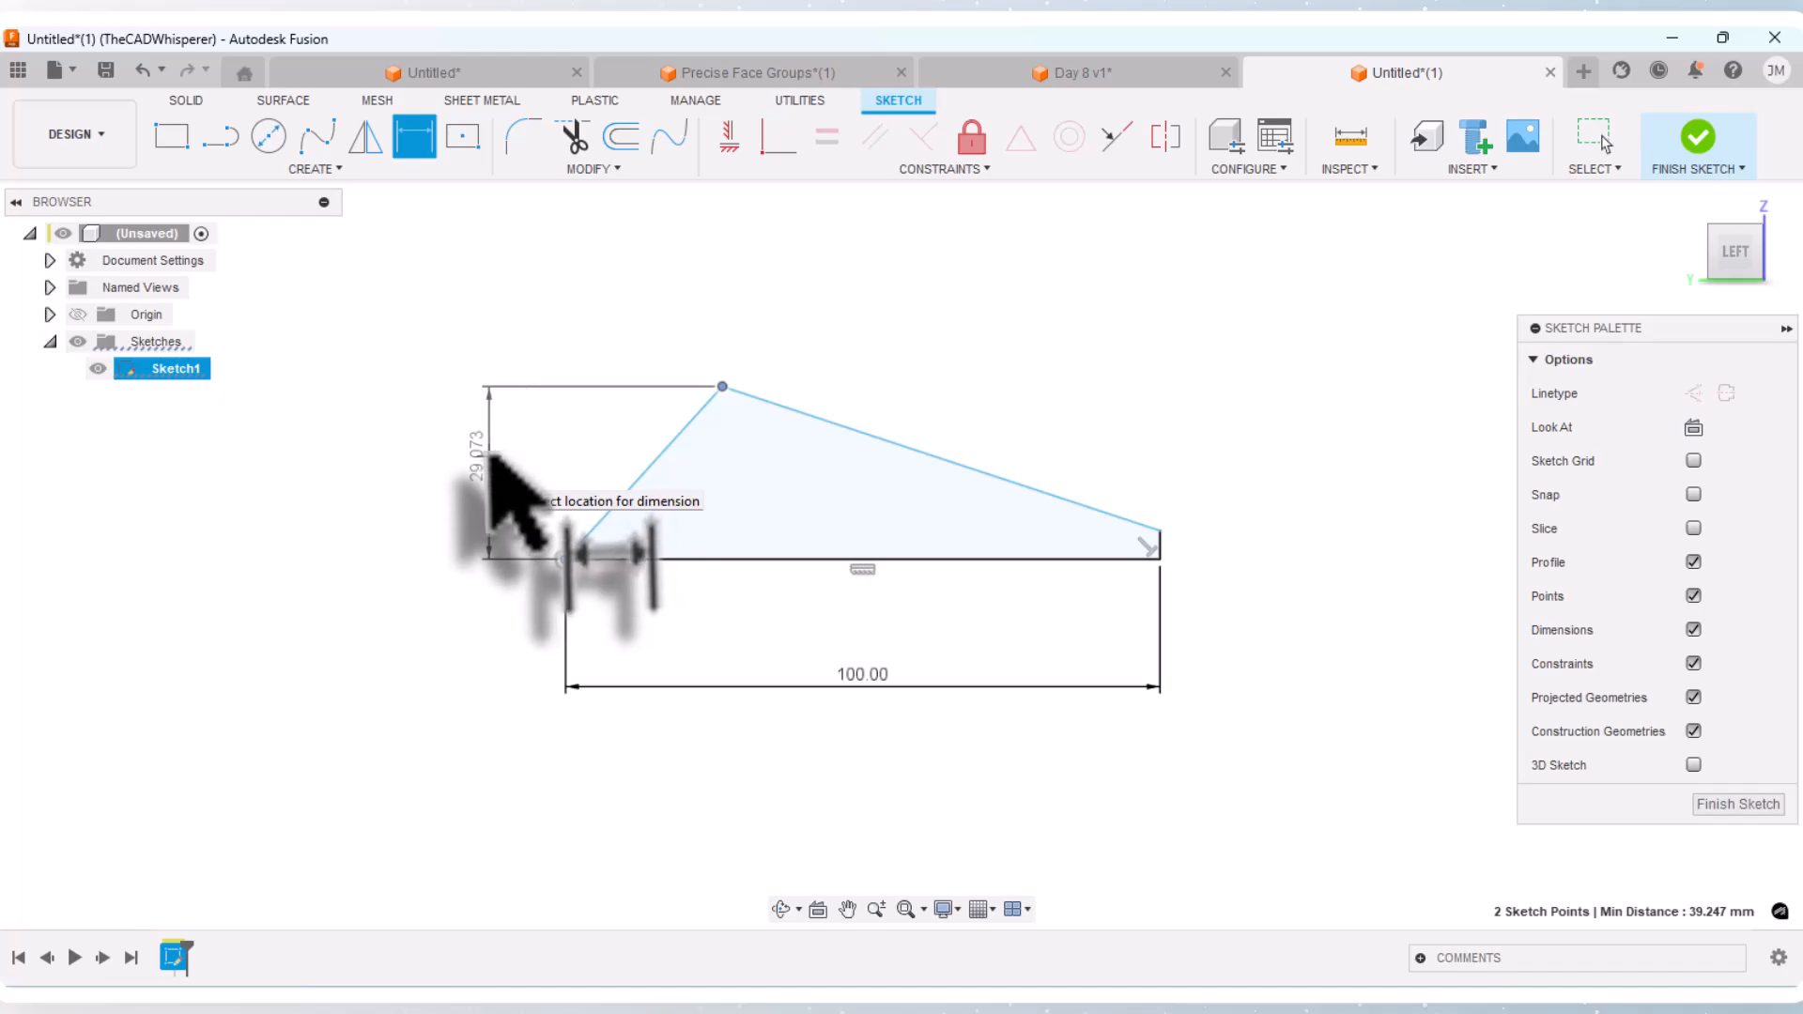
{"action": "left_click", "coordinate": [488, 463]}
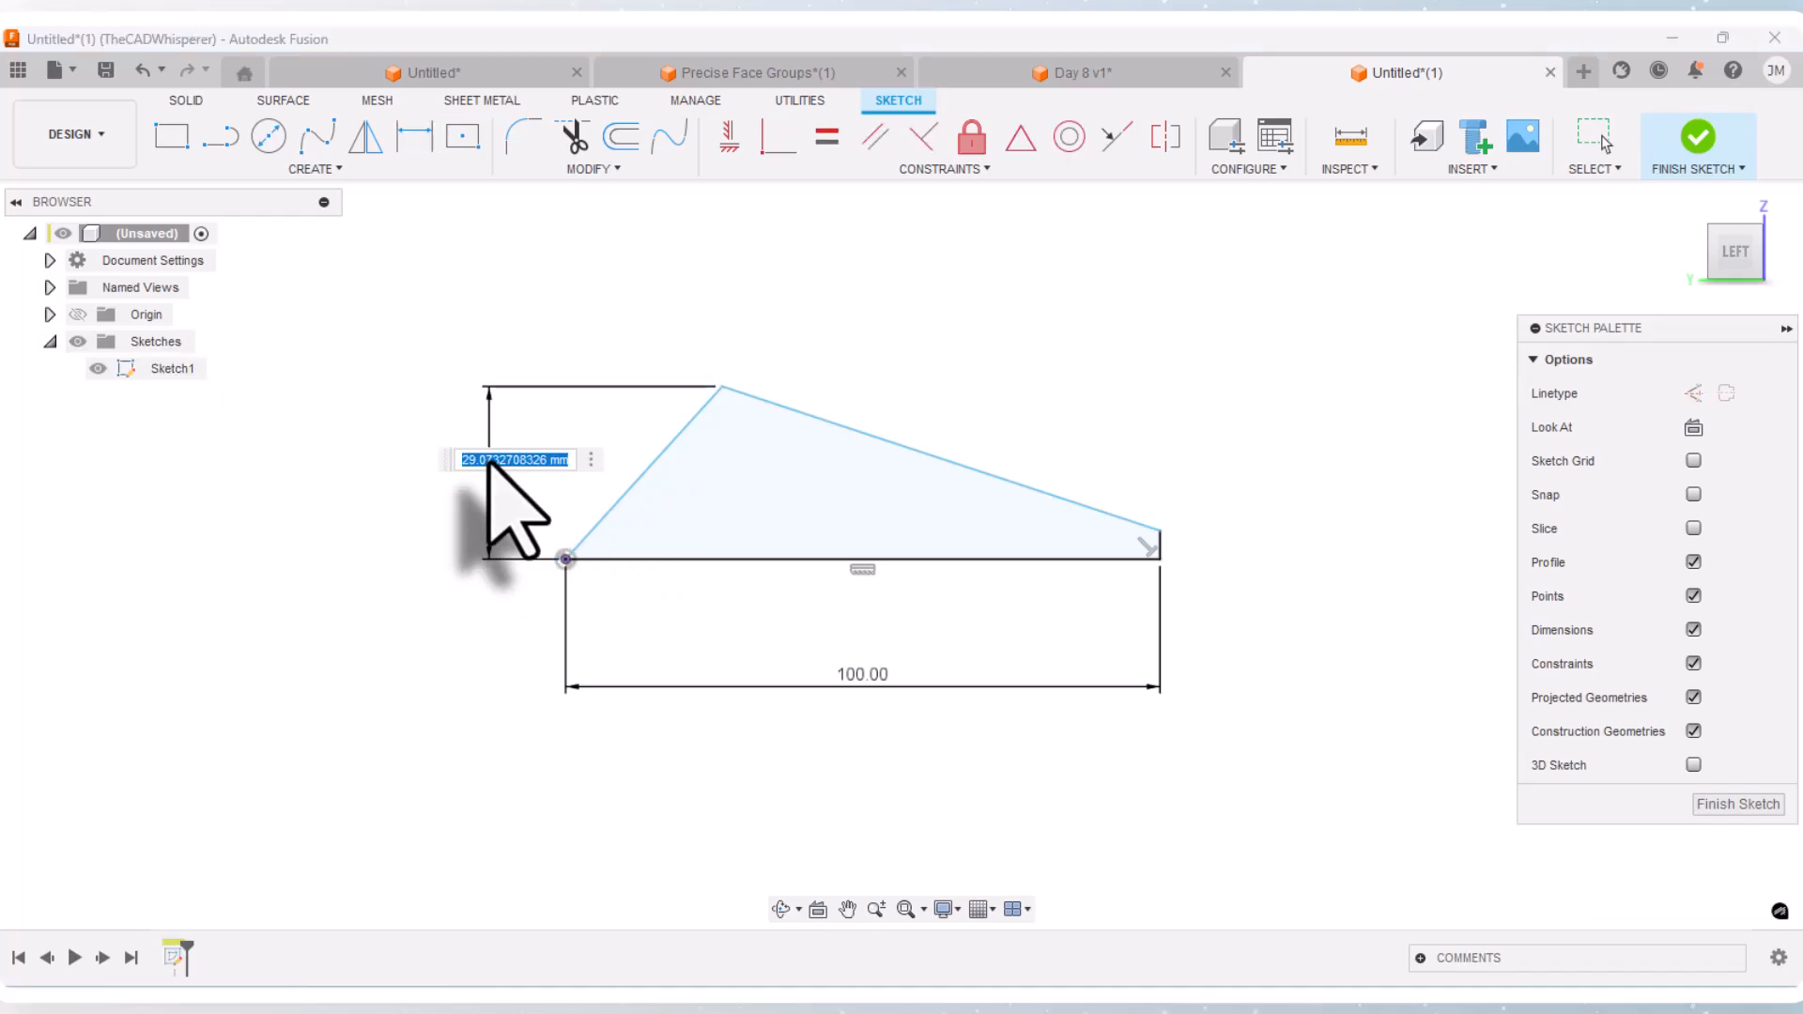
{"action": "type", "text": "30"}
{"action": "key", "text": "Return"}
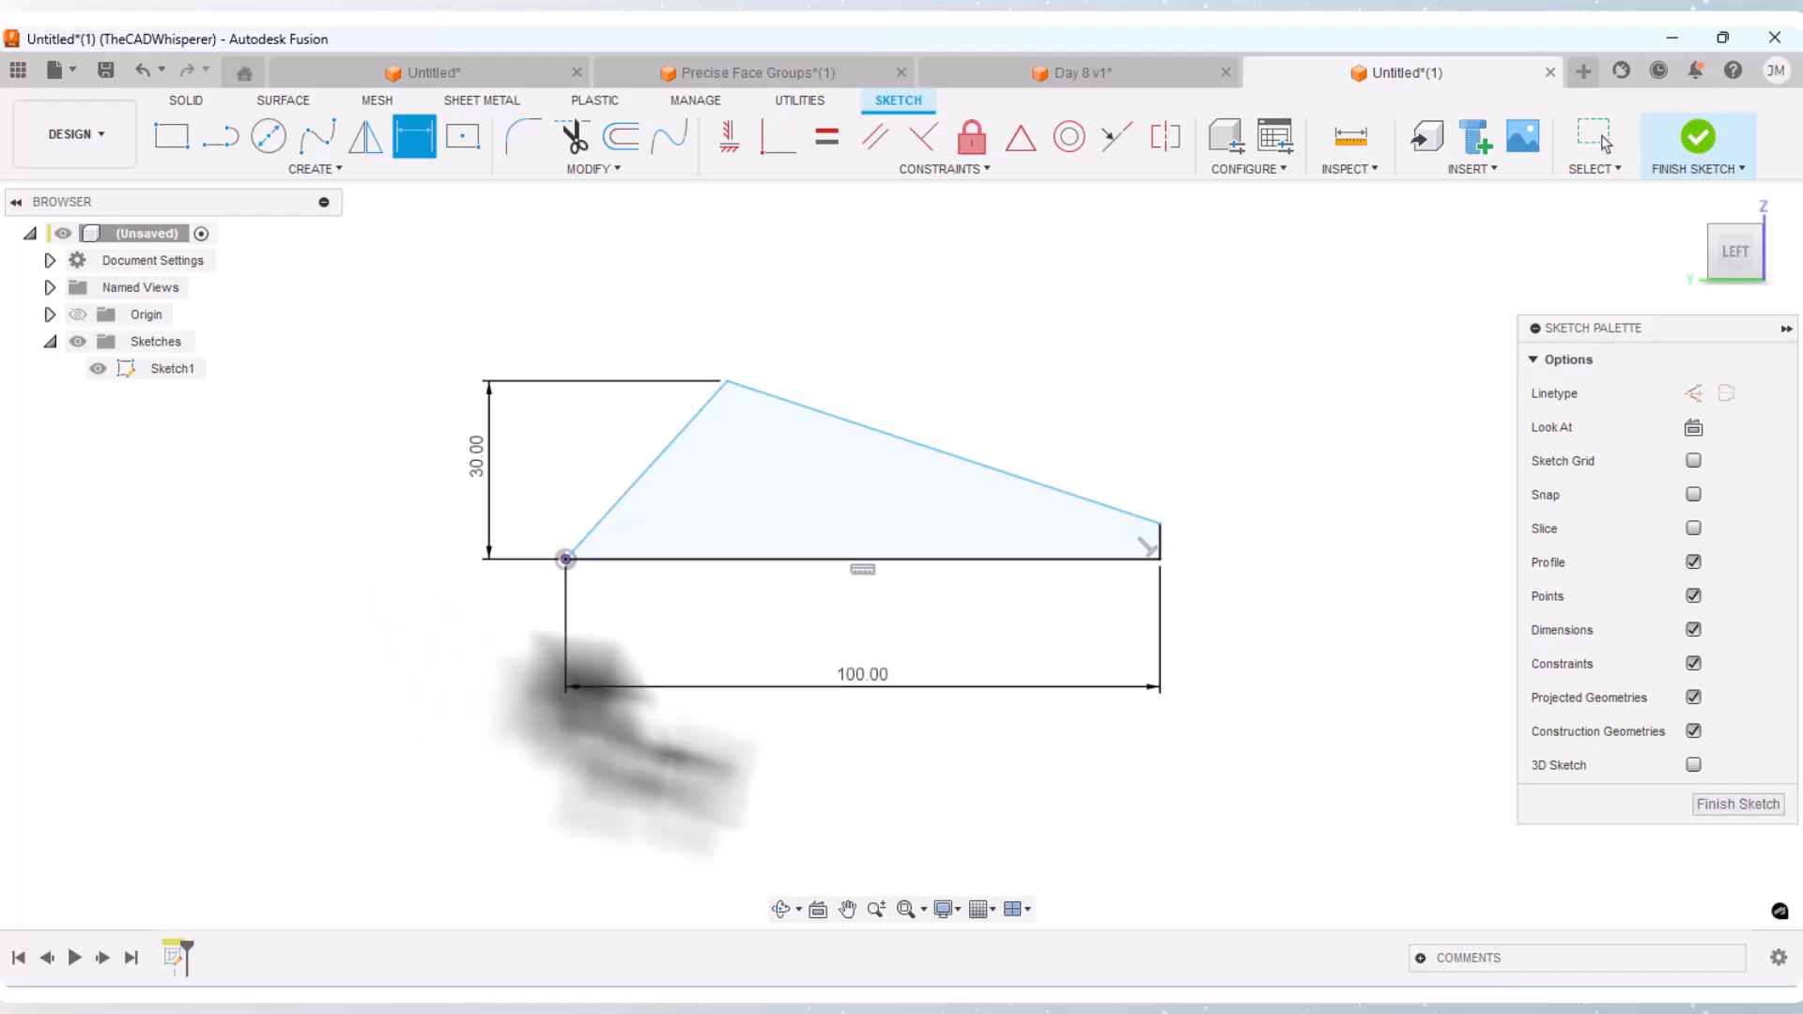
Step: Dimension the short vertical edge as one third of the 30 mm height using the expression d2/3
{"action": "left_click", "coordinate": [1160, 540]}
{"action": "left_click", "coordinate": [1254, 500]}
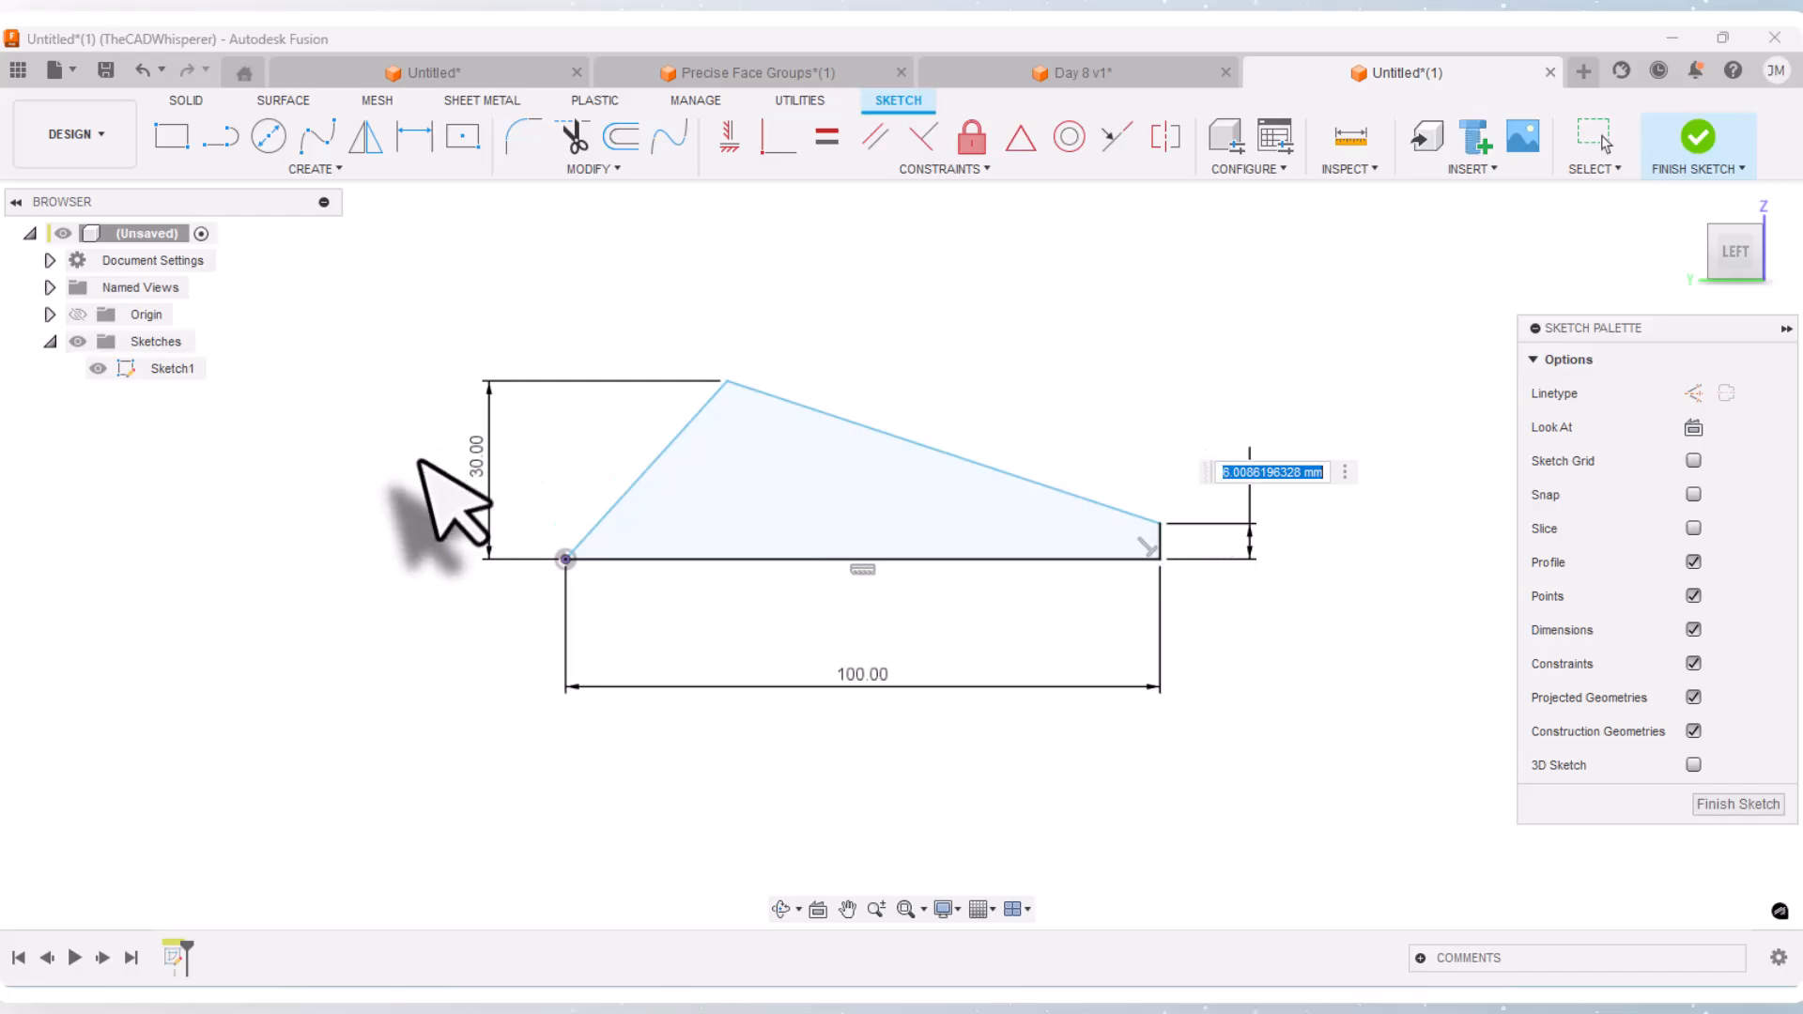
{"action": "left_click", "coordinate": [486, 475]}
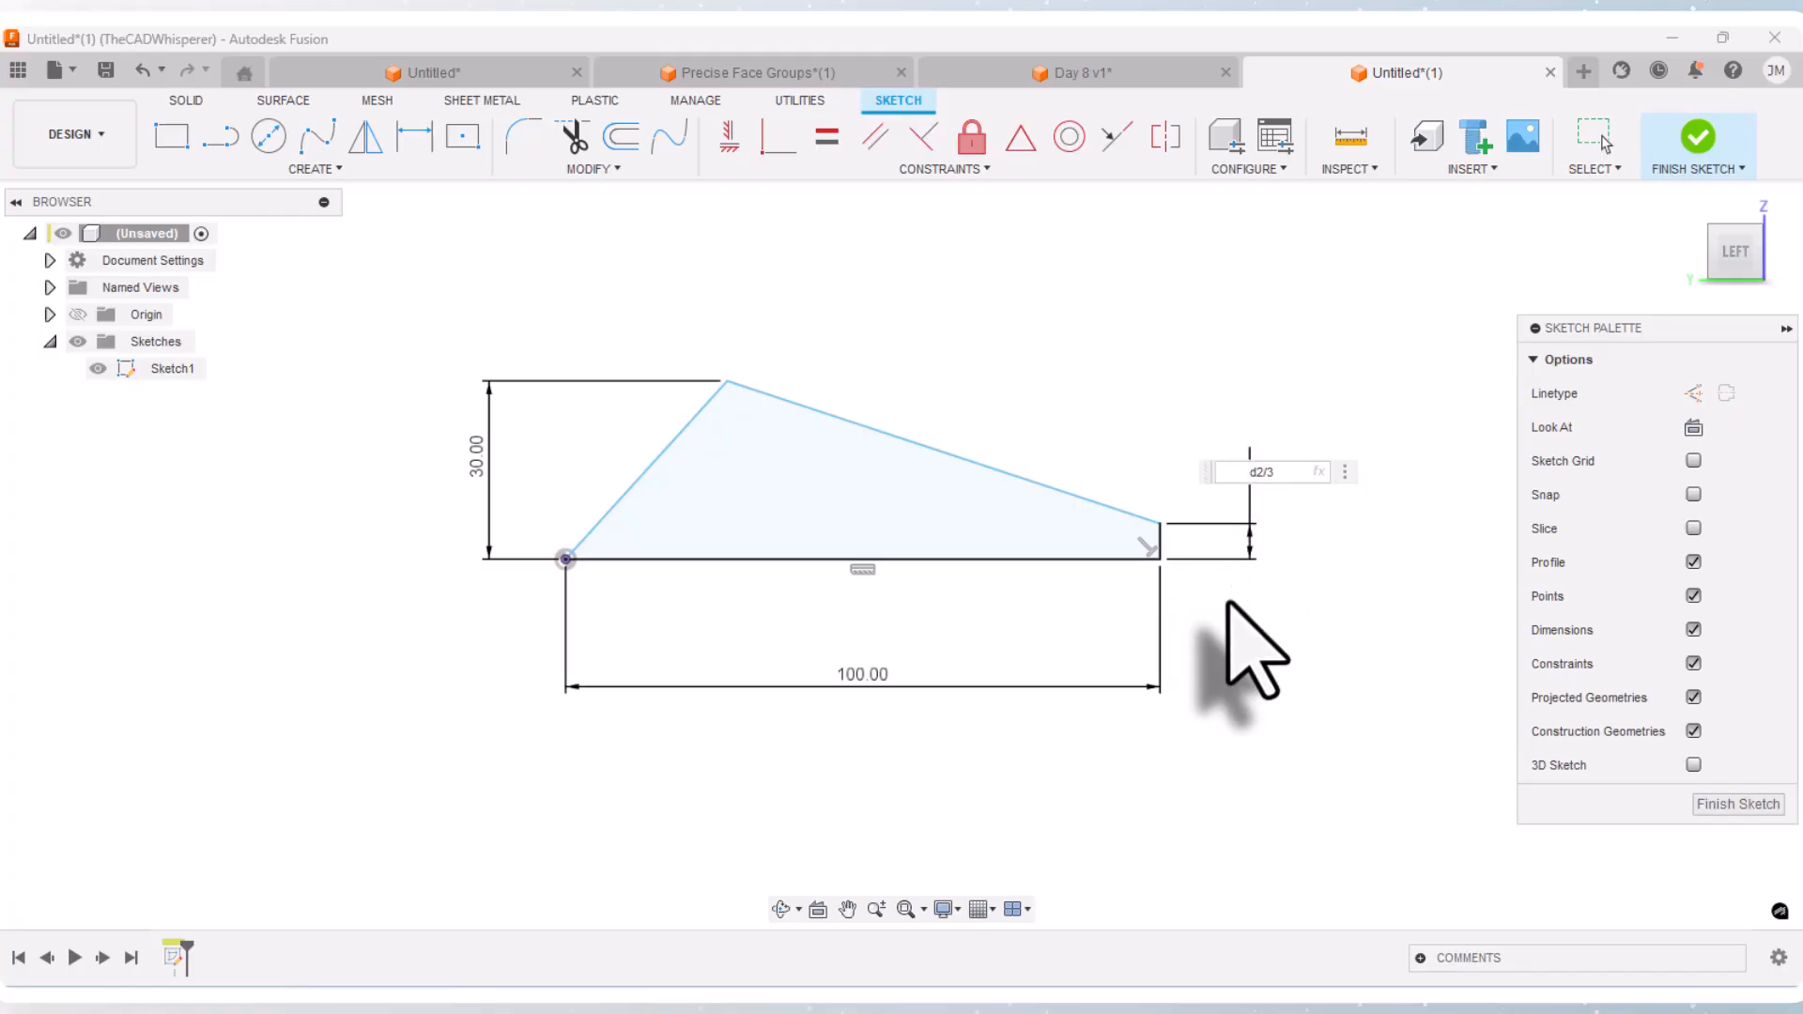
{"action": "key", "text": "Return"}
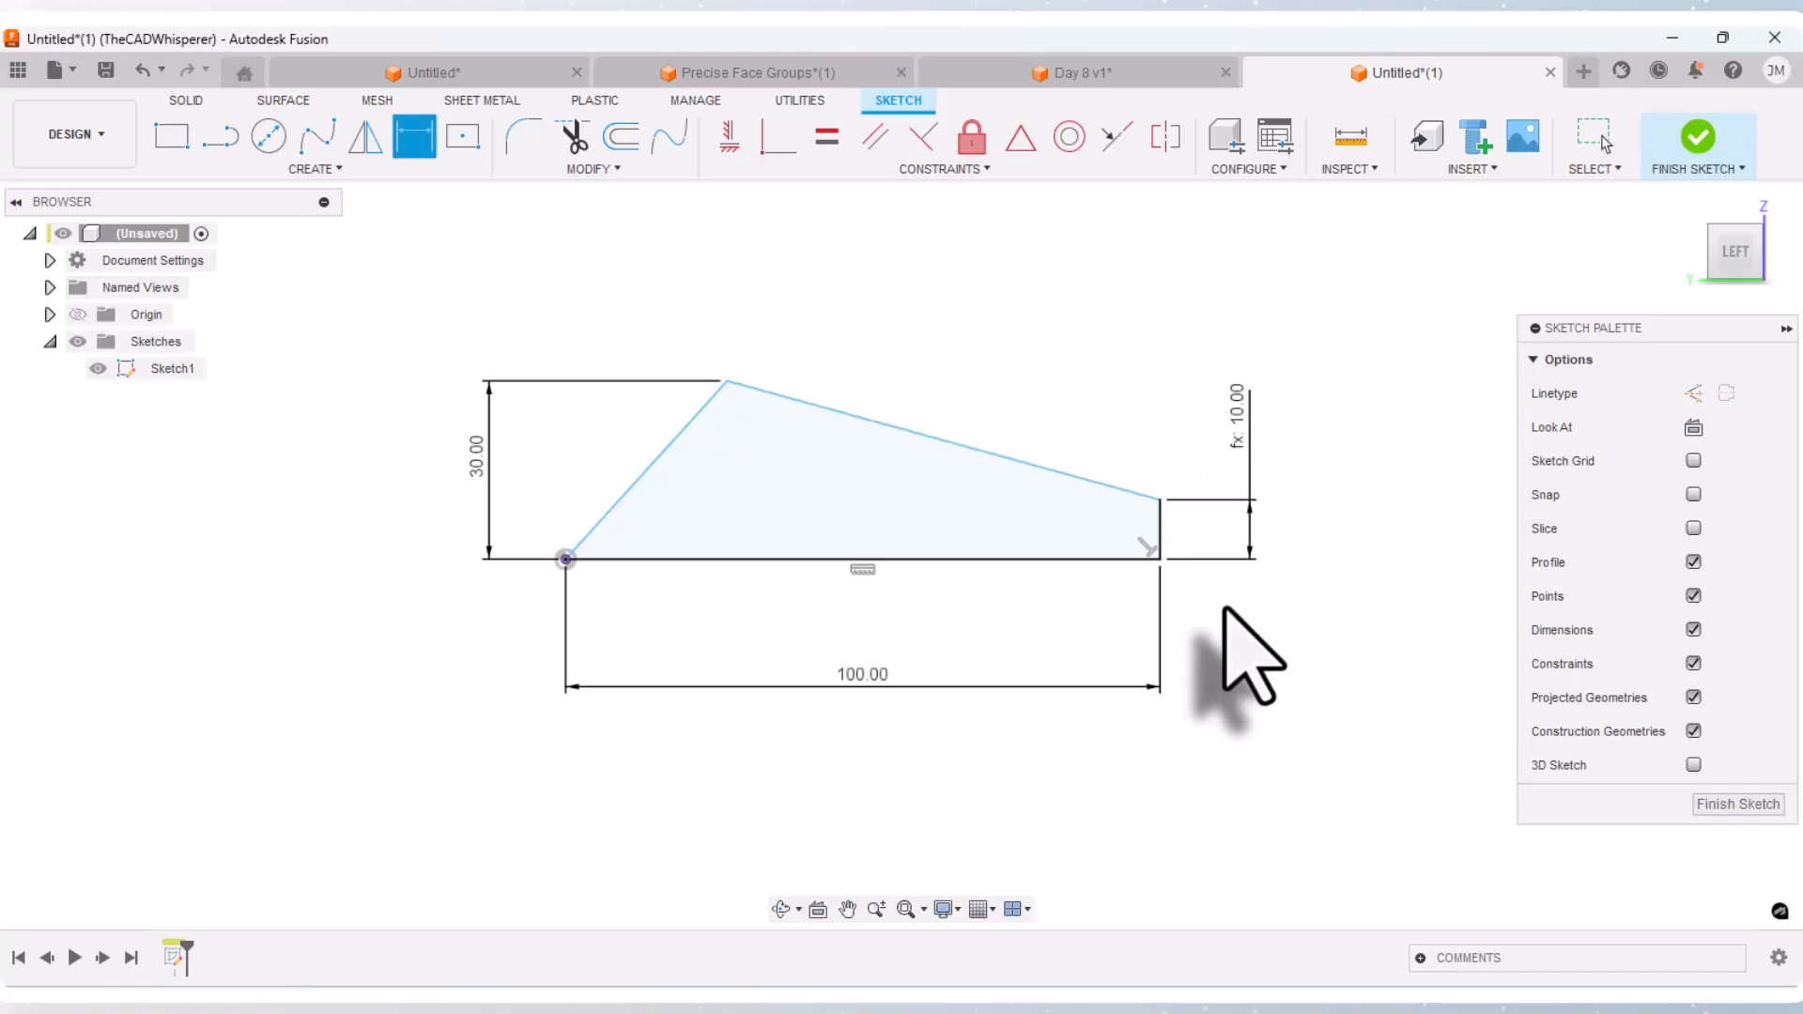
{"action": "key", "text": "Escape"}
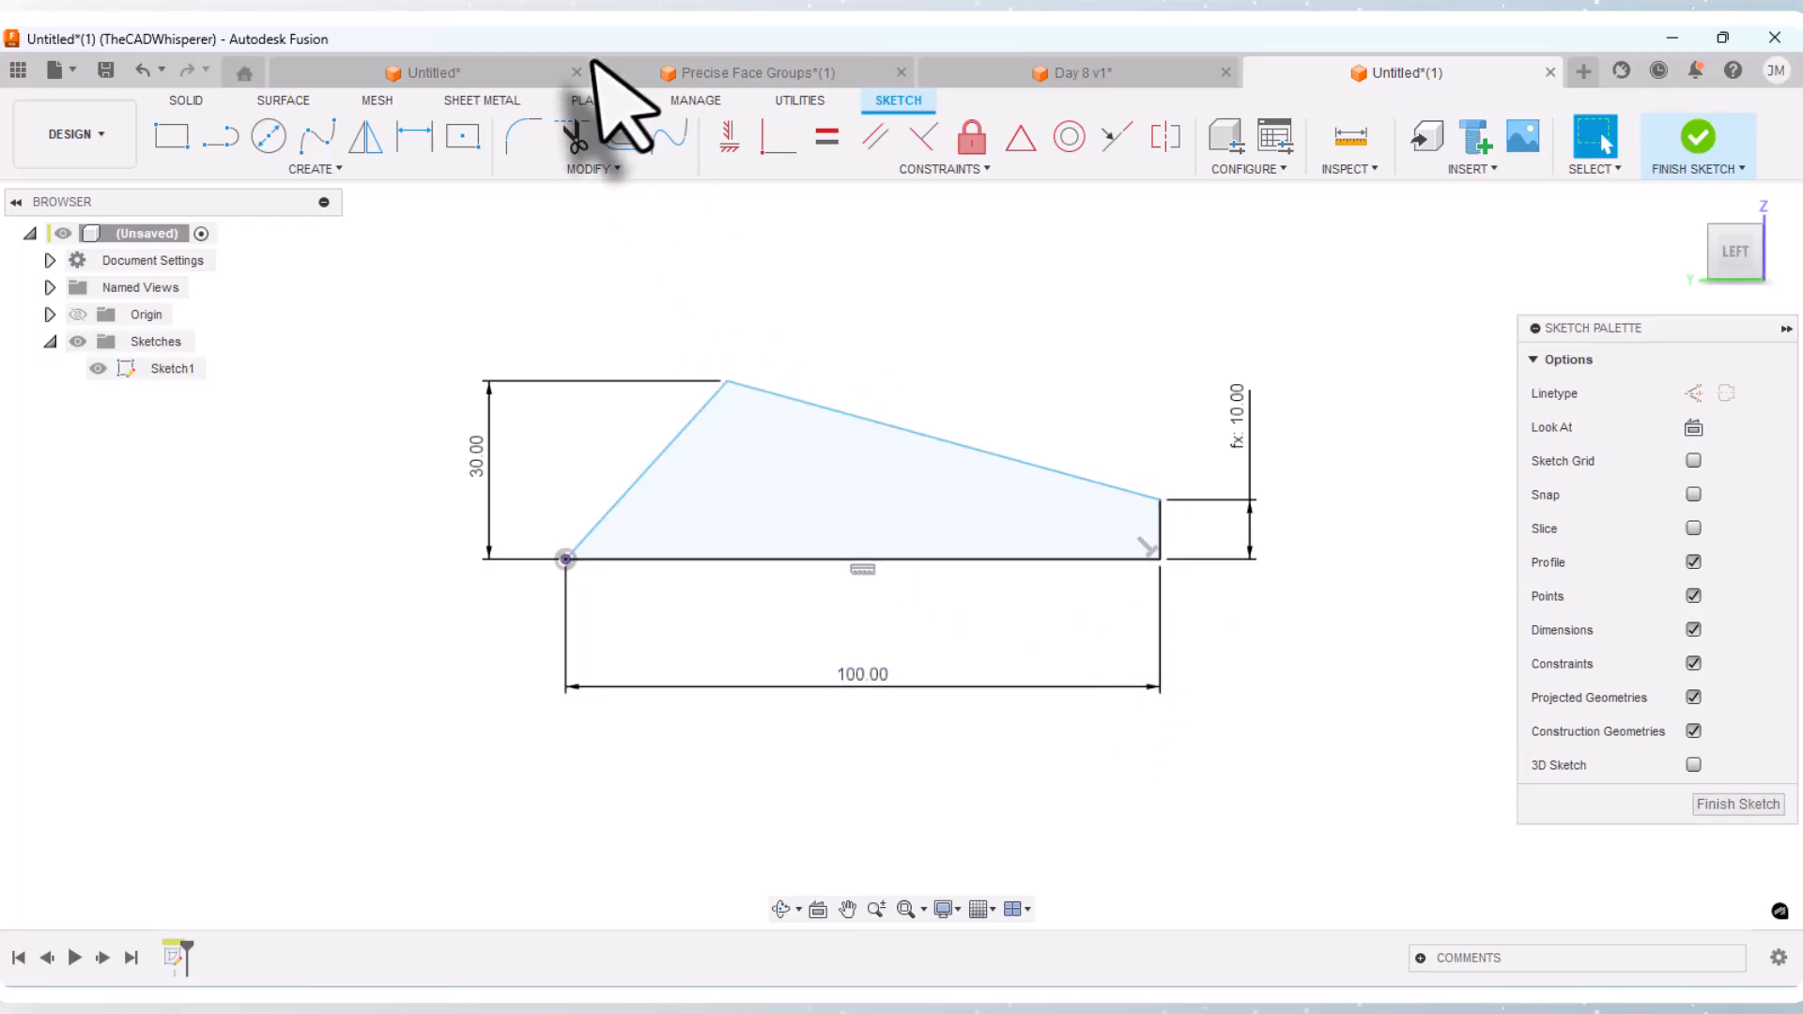
Step: Dimension the angle between the sloped top line and the baseline as 12 degrees, and finish the sketch
{"action": "left_click", "coordinate": [415, 137]}
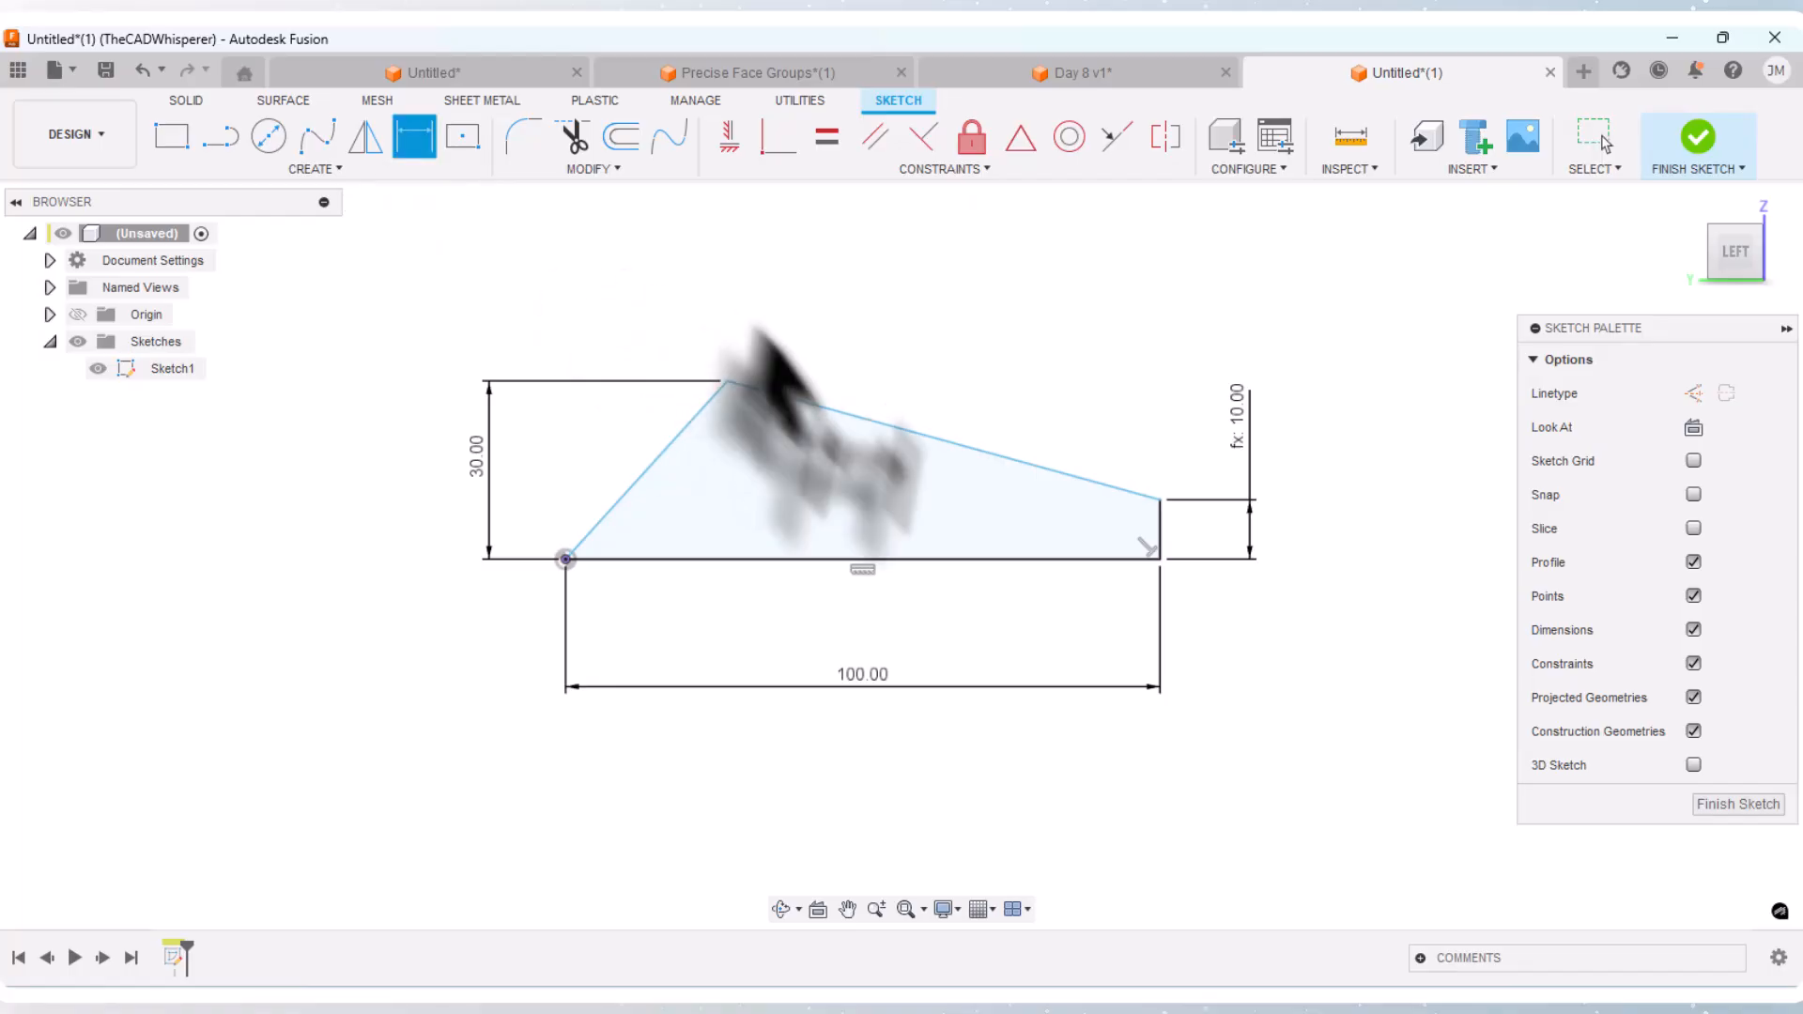
{"action": "left_click", "coordinate": [789, 397]}
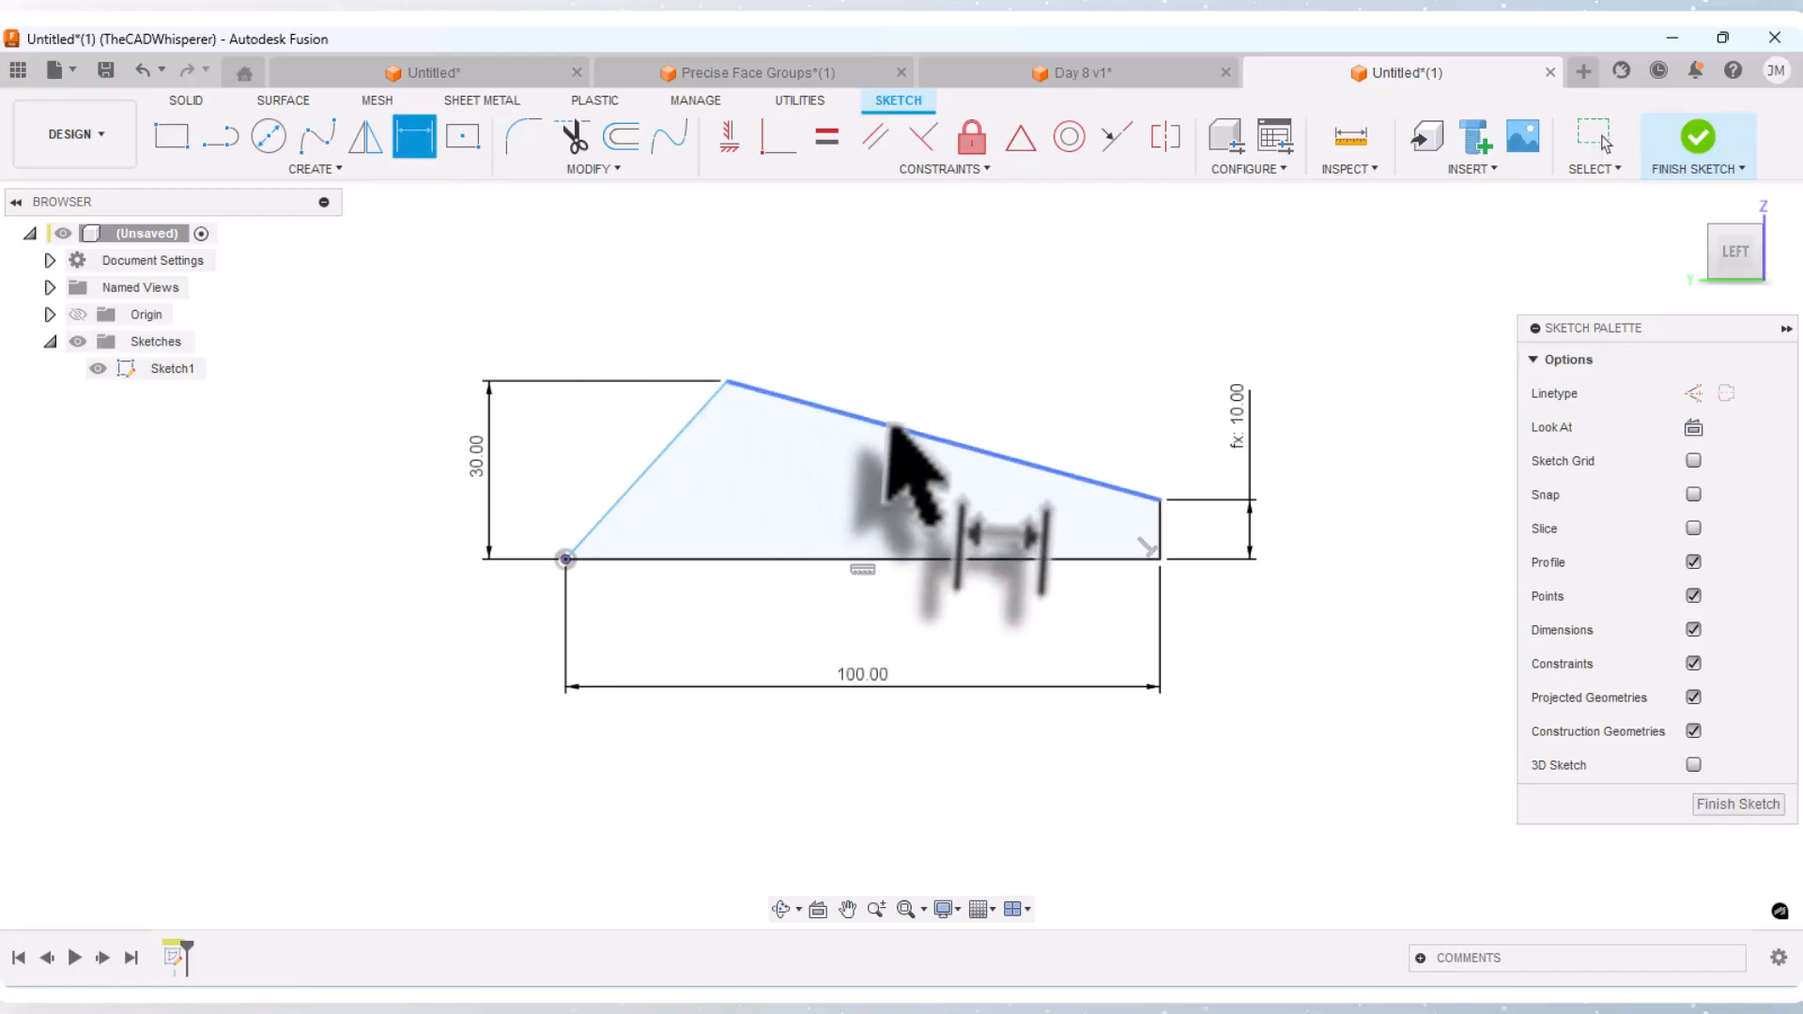
{"action": "left_click", "coordinate": [890, 559]}
{"action": "left_click", "coordinate": [933, 522]}
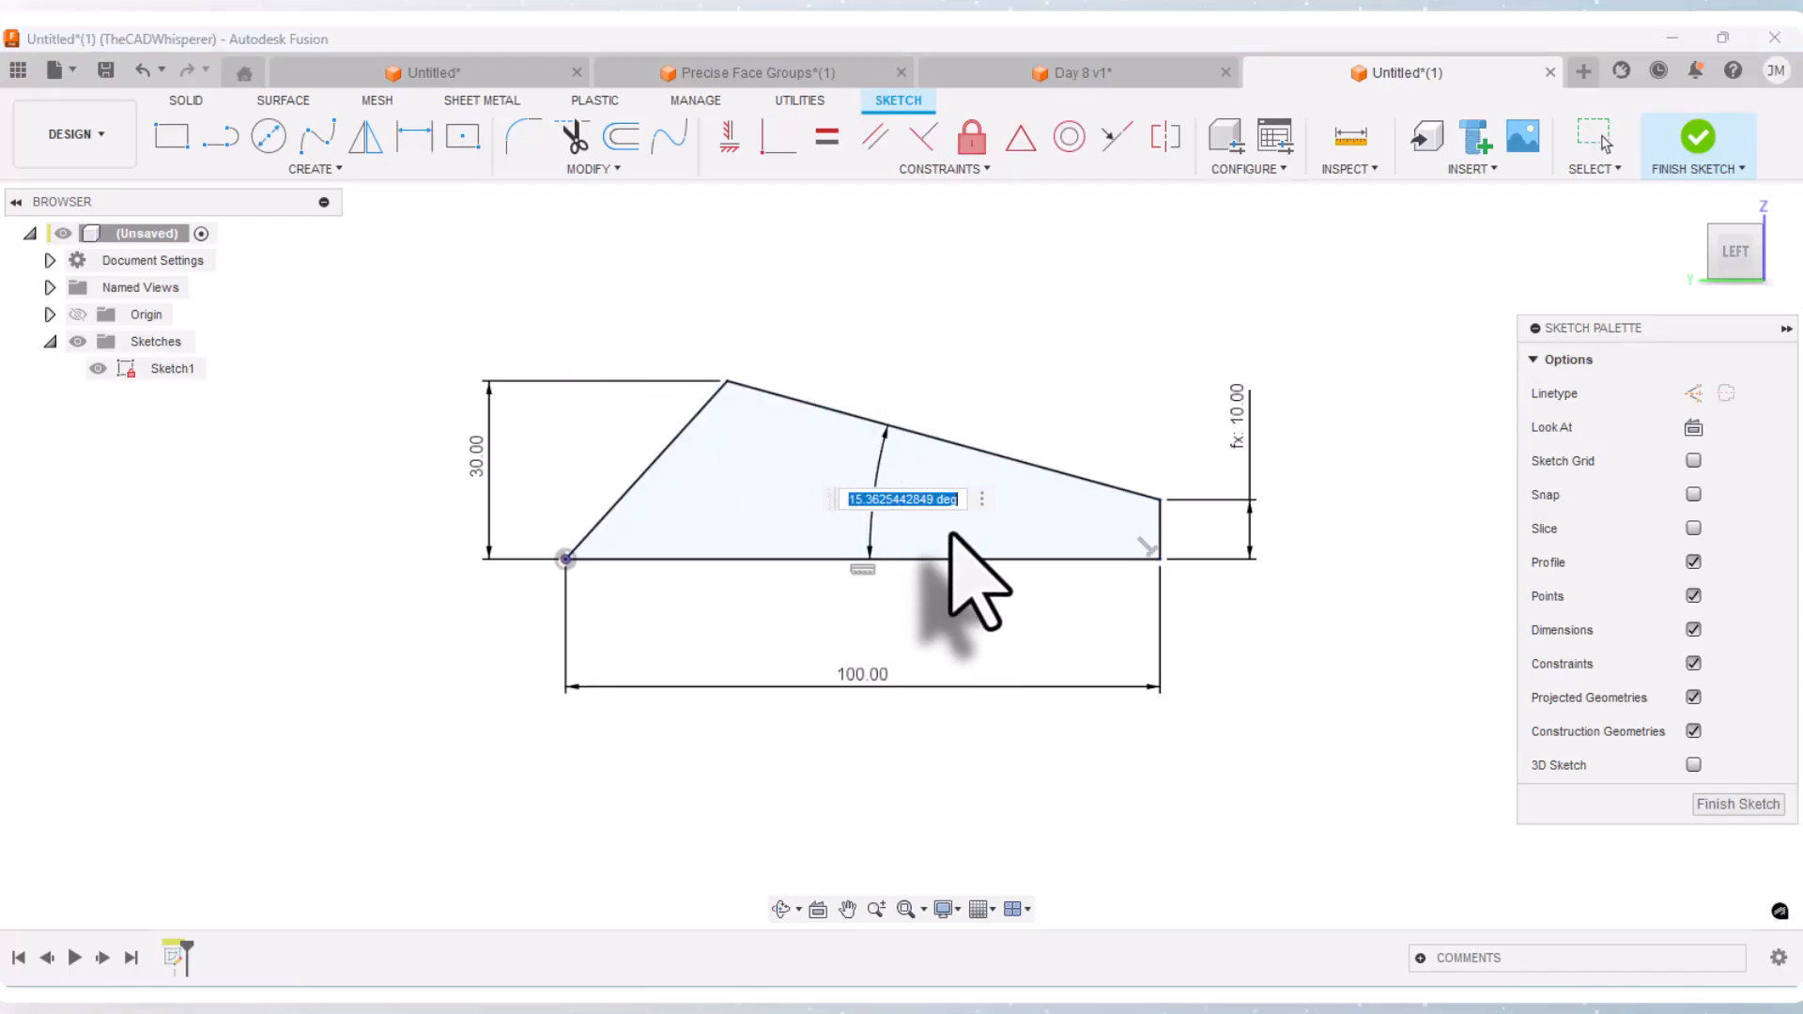
{"action": "key", "text": "Return"}
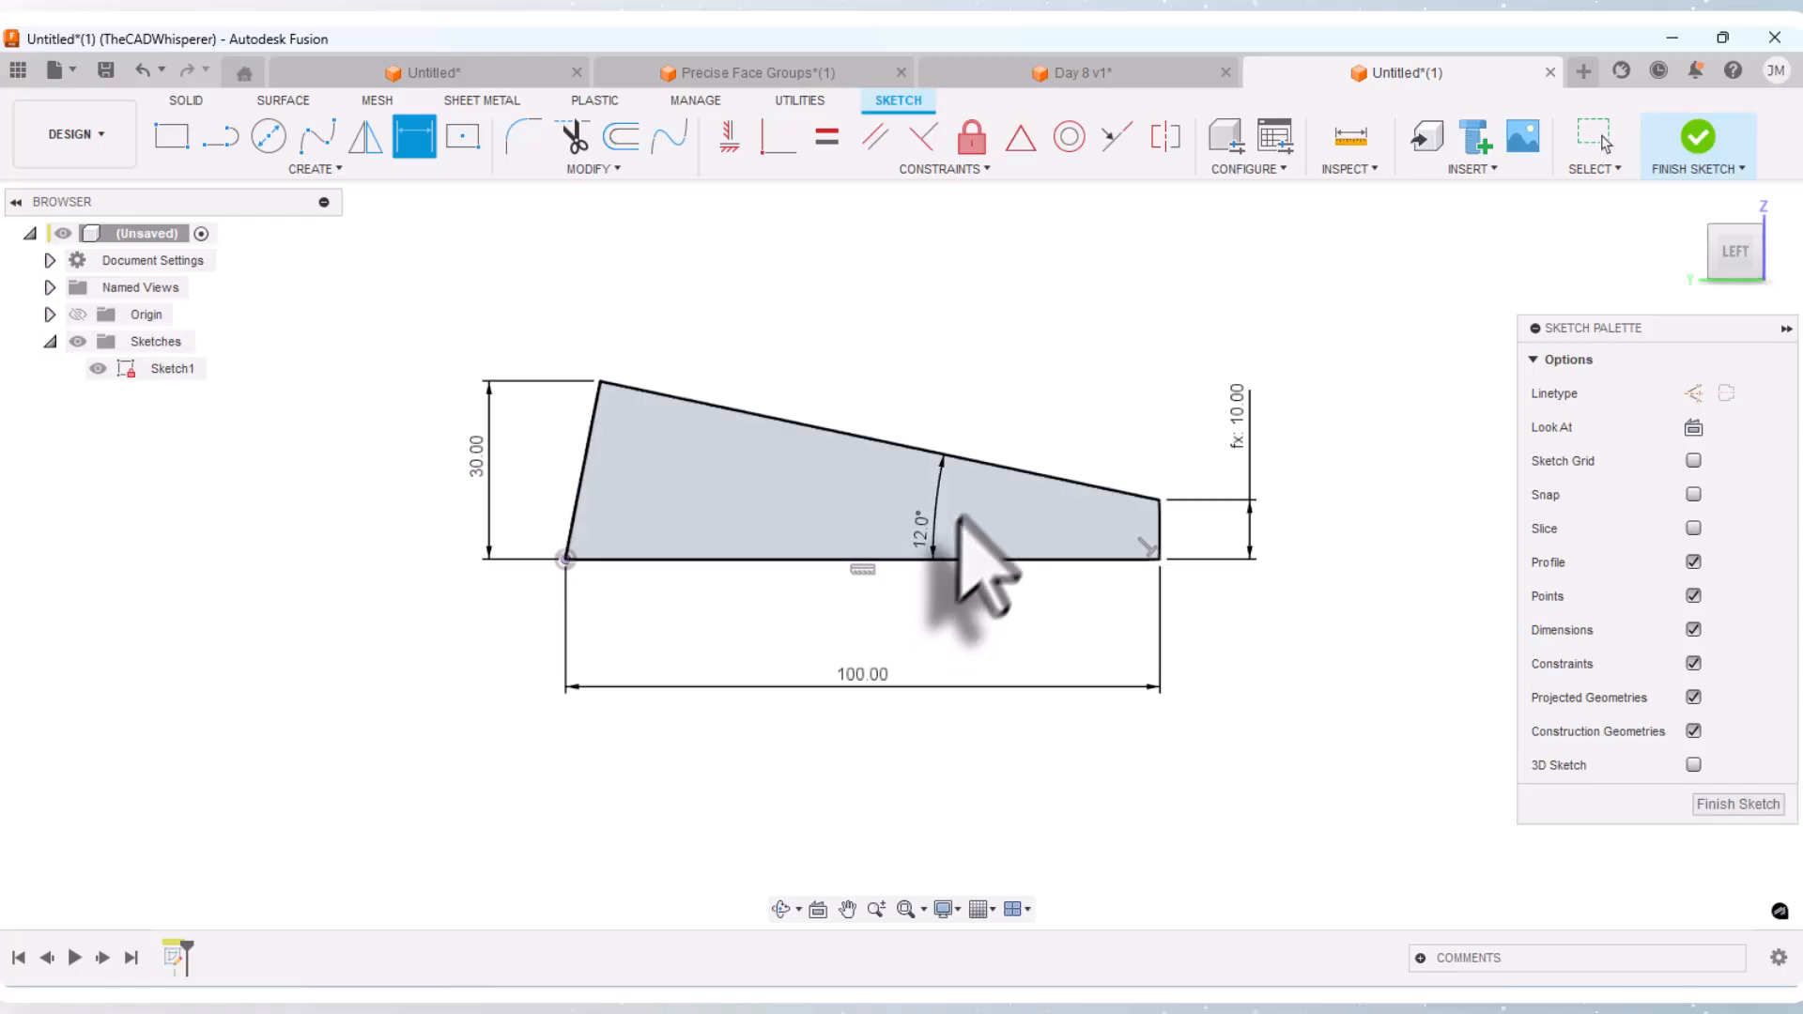
{"action": "key", "text": "Escape"}
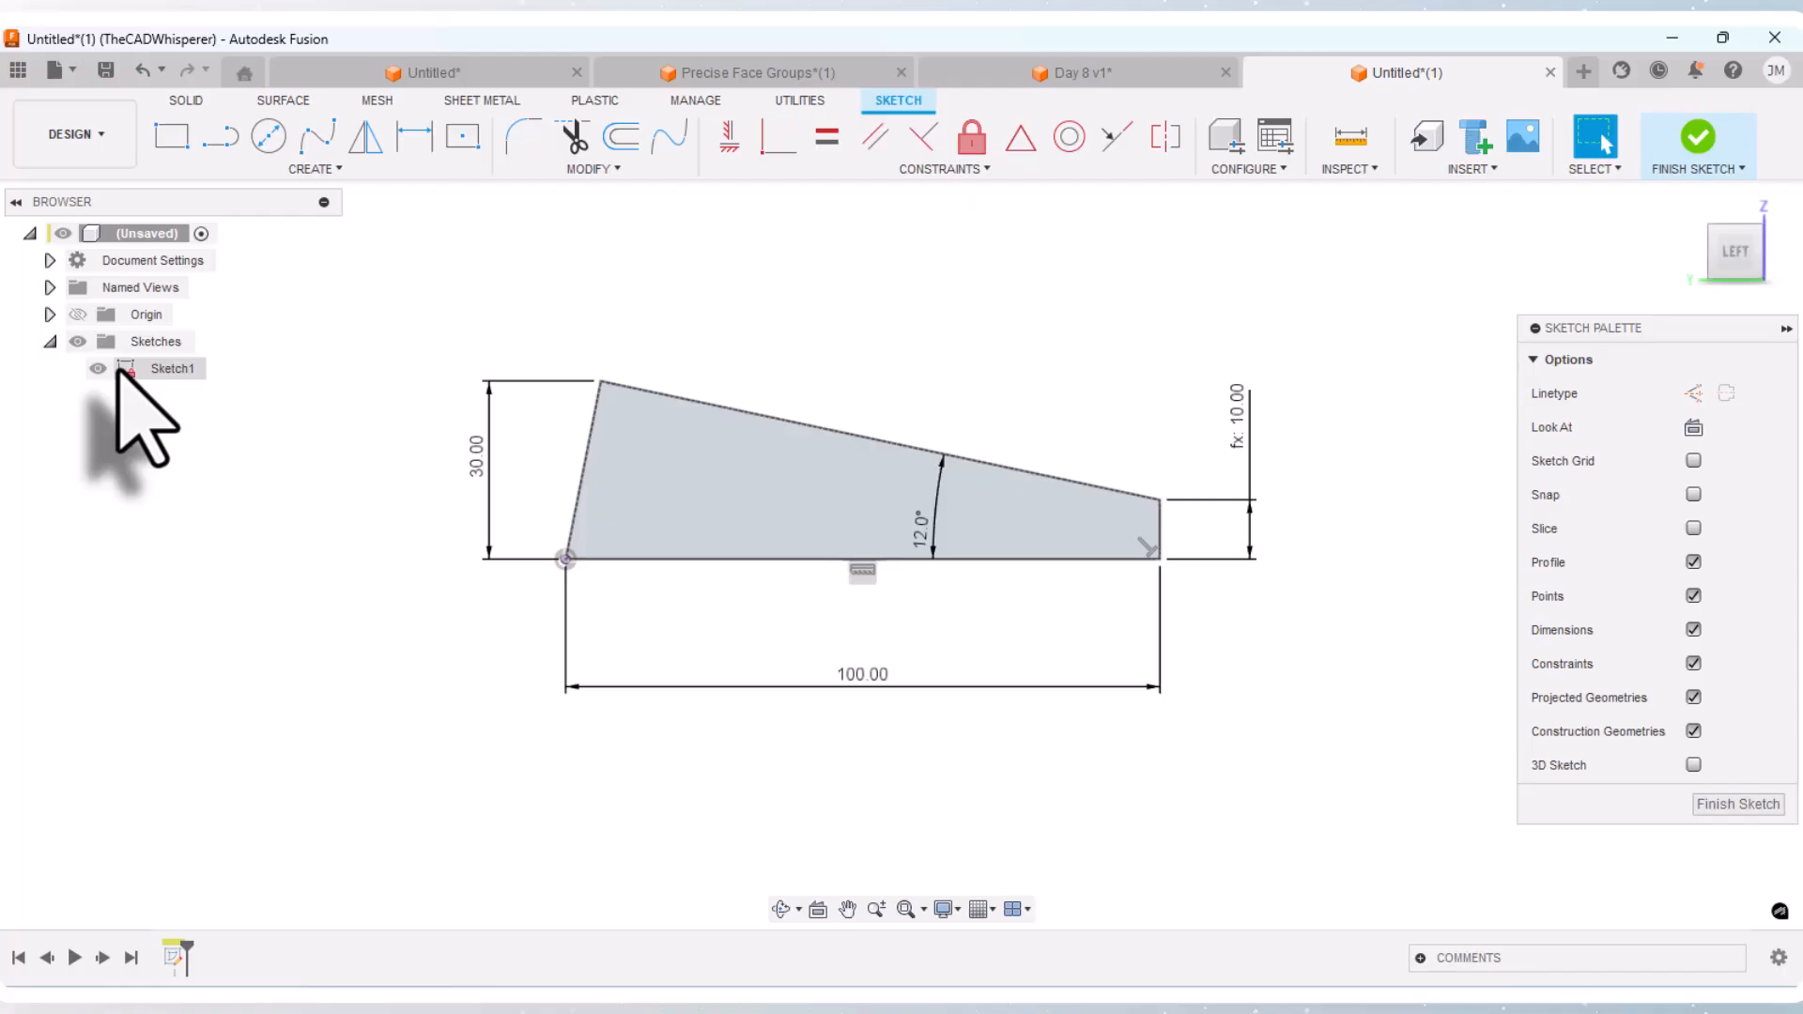
{"action": "left_click", "coordinate": [1696, 149]}
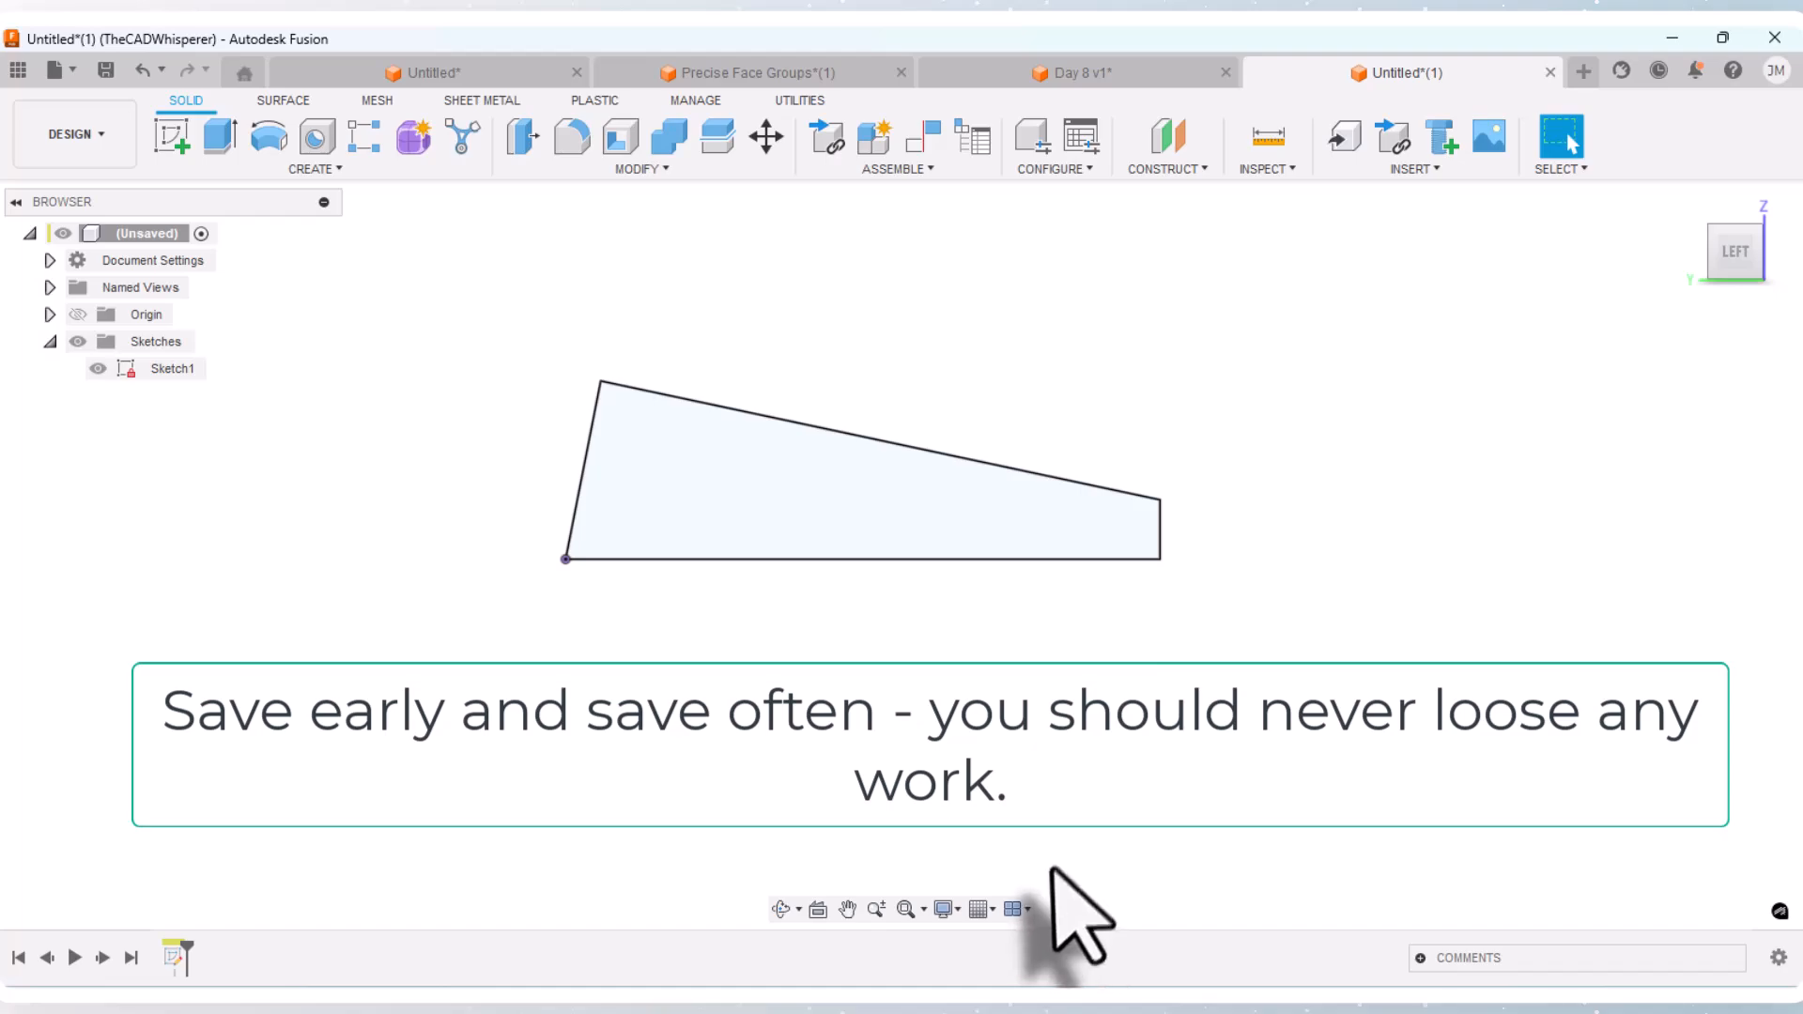
Step: Switch to the Day 8 v1 reference design, finish its open sketch, and roll the history forward past the first extrude
{"action": "left_click", "coordinate": [1136, 83]}
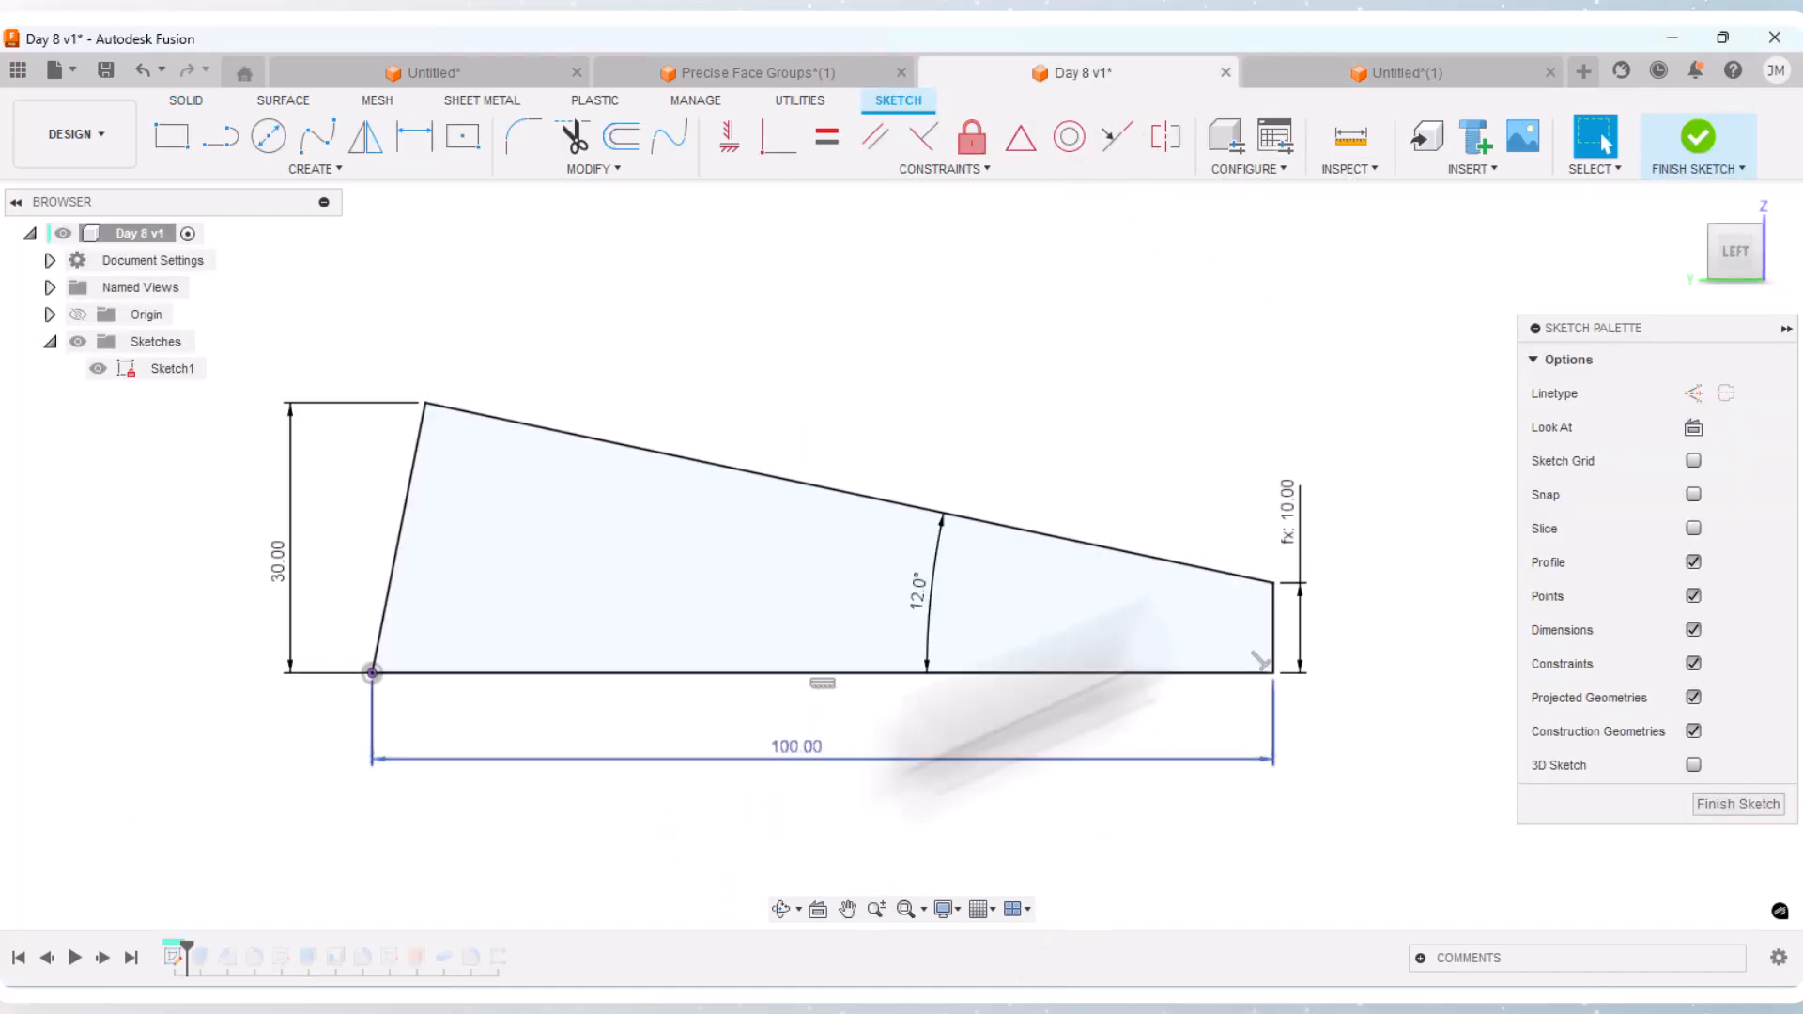
{"action": "left_click", "coordinate": [1695, 145]}
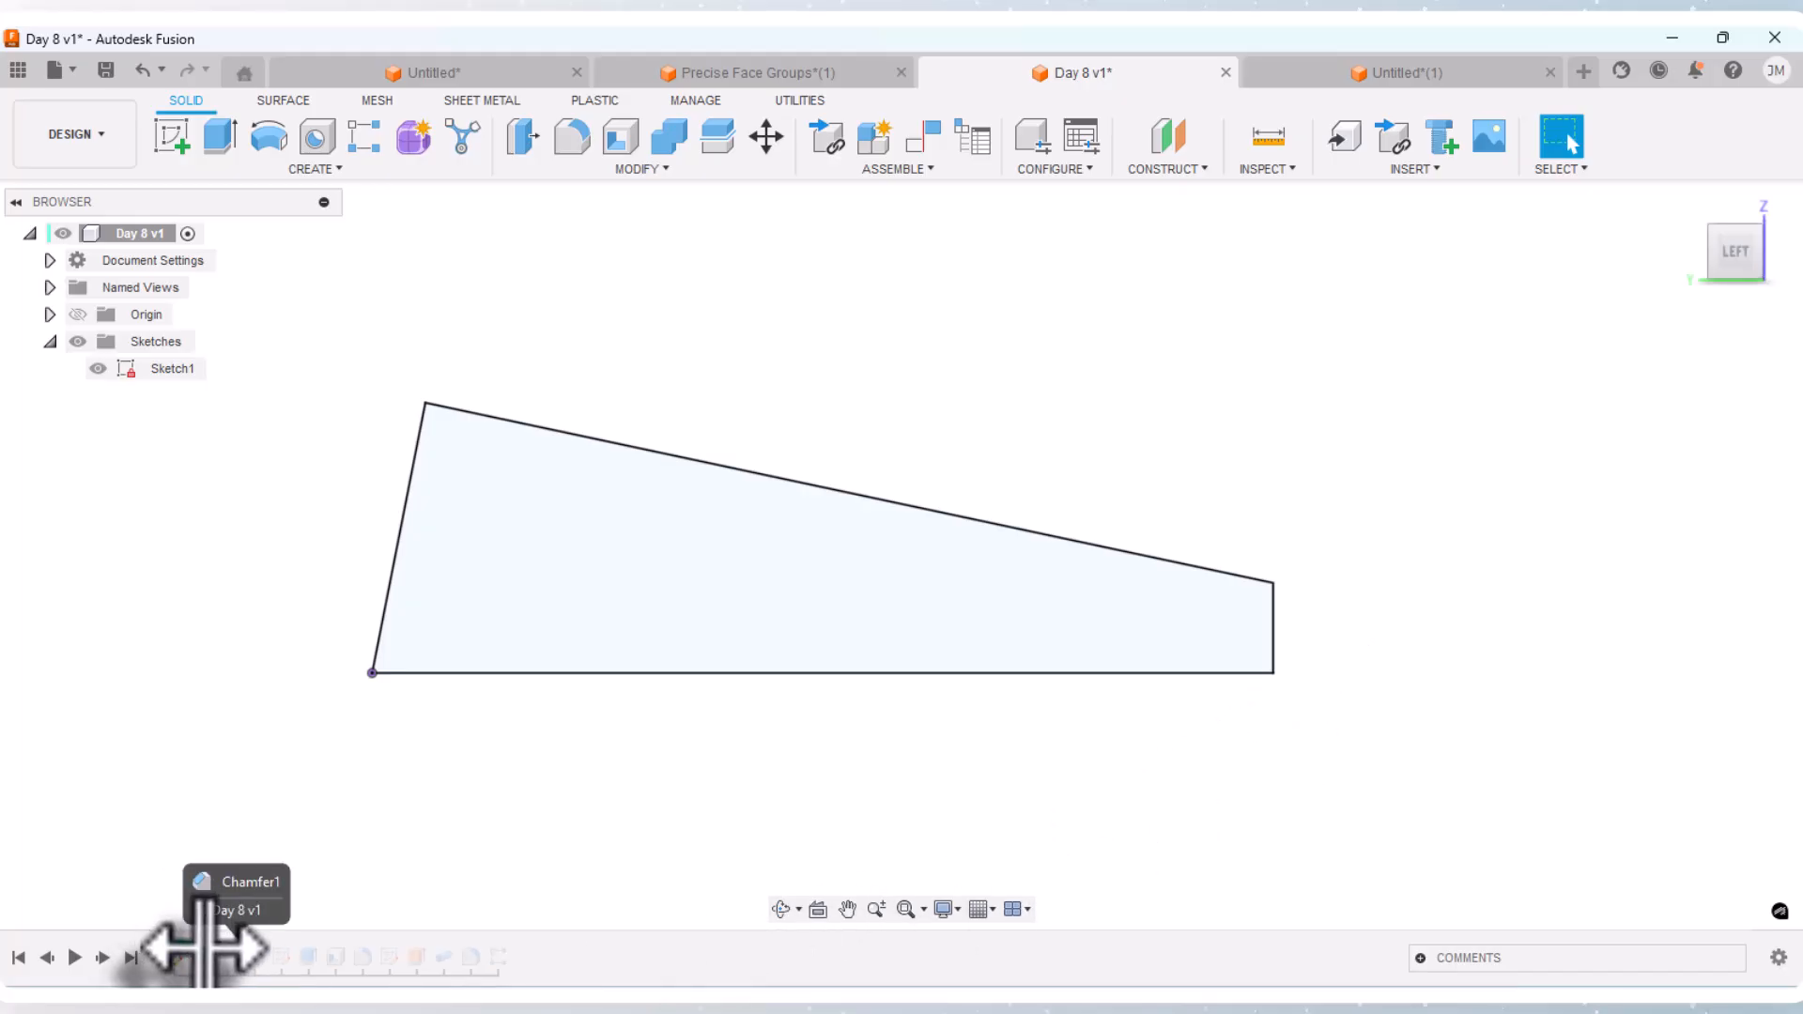
{"action": "left_click_drag", "start_coordinate": [199, 950], "coordinate": [215, 951]}
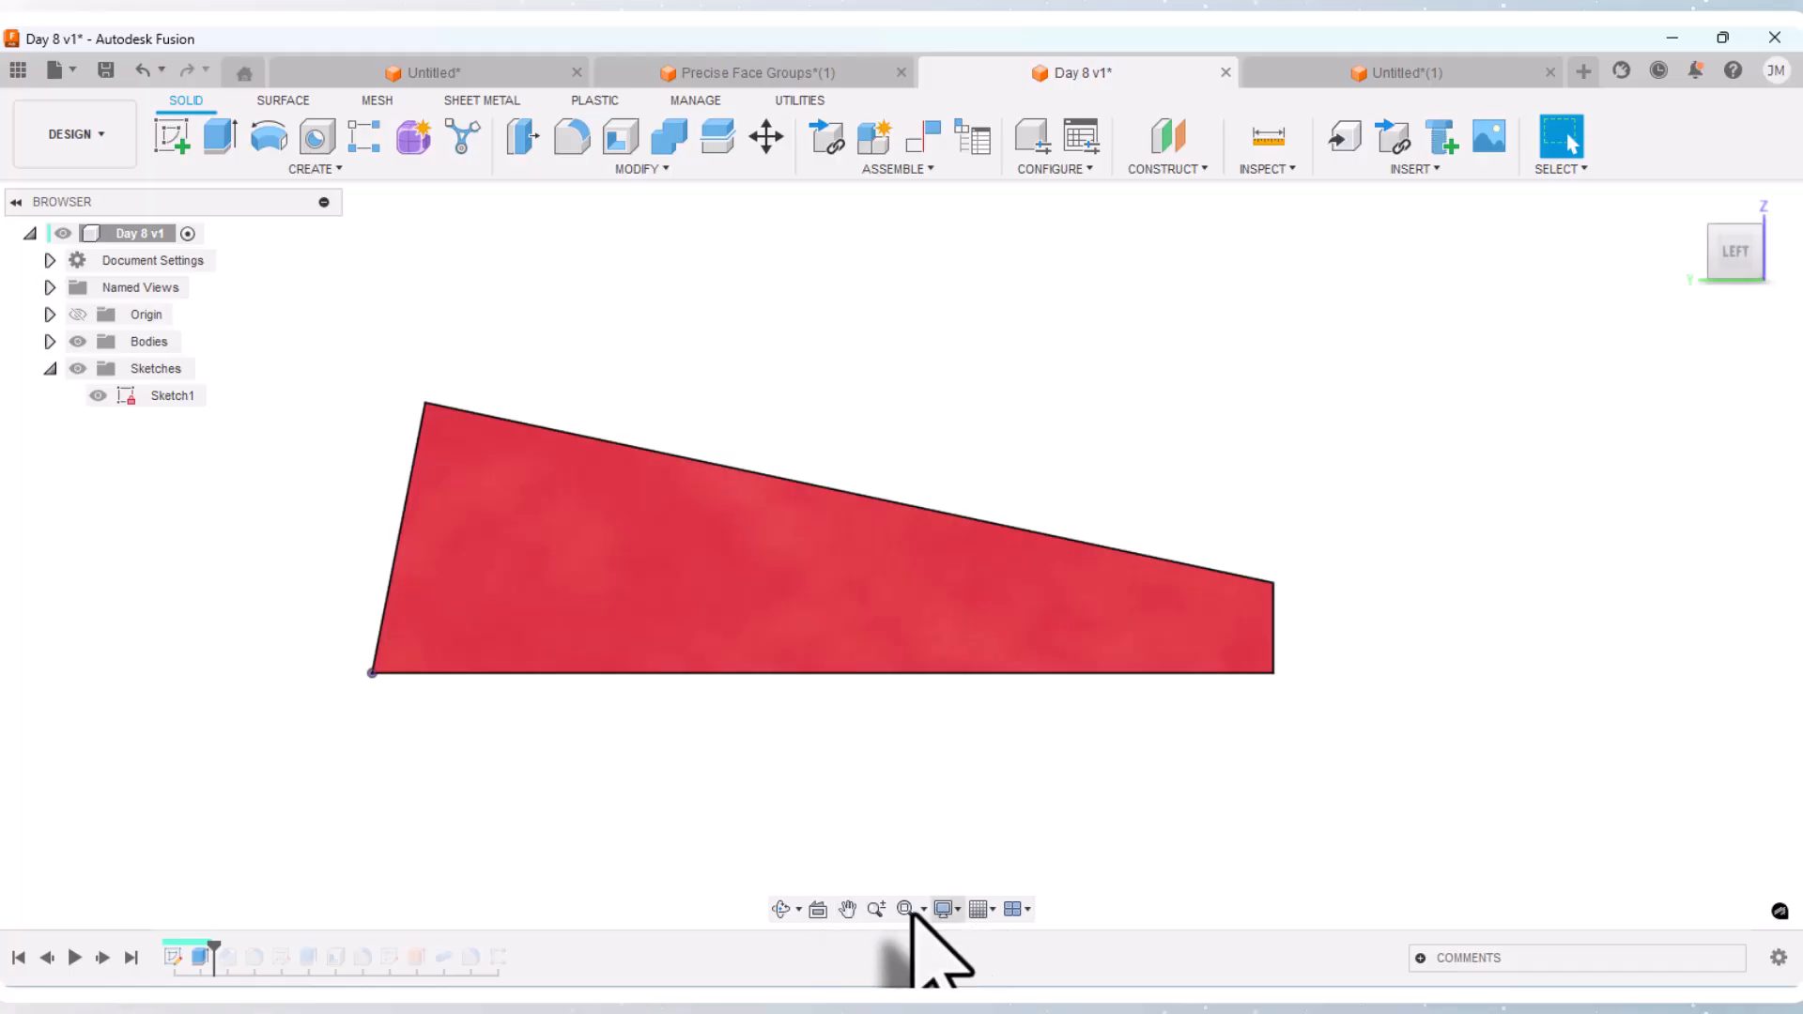
{"action": "left_click", "coordinate": [785, 907]}
{"action": "left_click_drag", "start_coordinate": [834, 831], "coordinate": [794, 909]}
{"action": "right_click", "coordinate": [752, 855]}
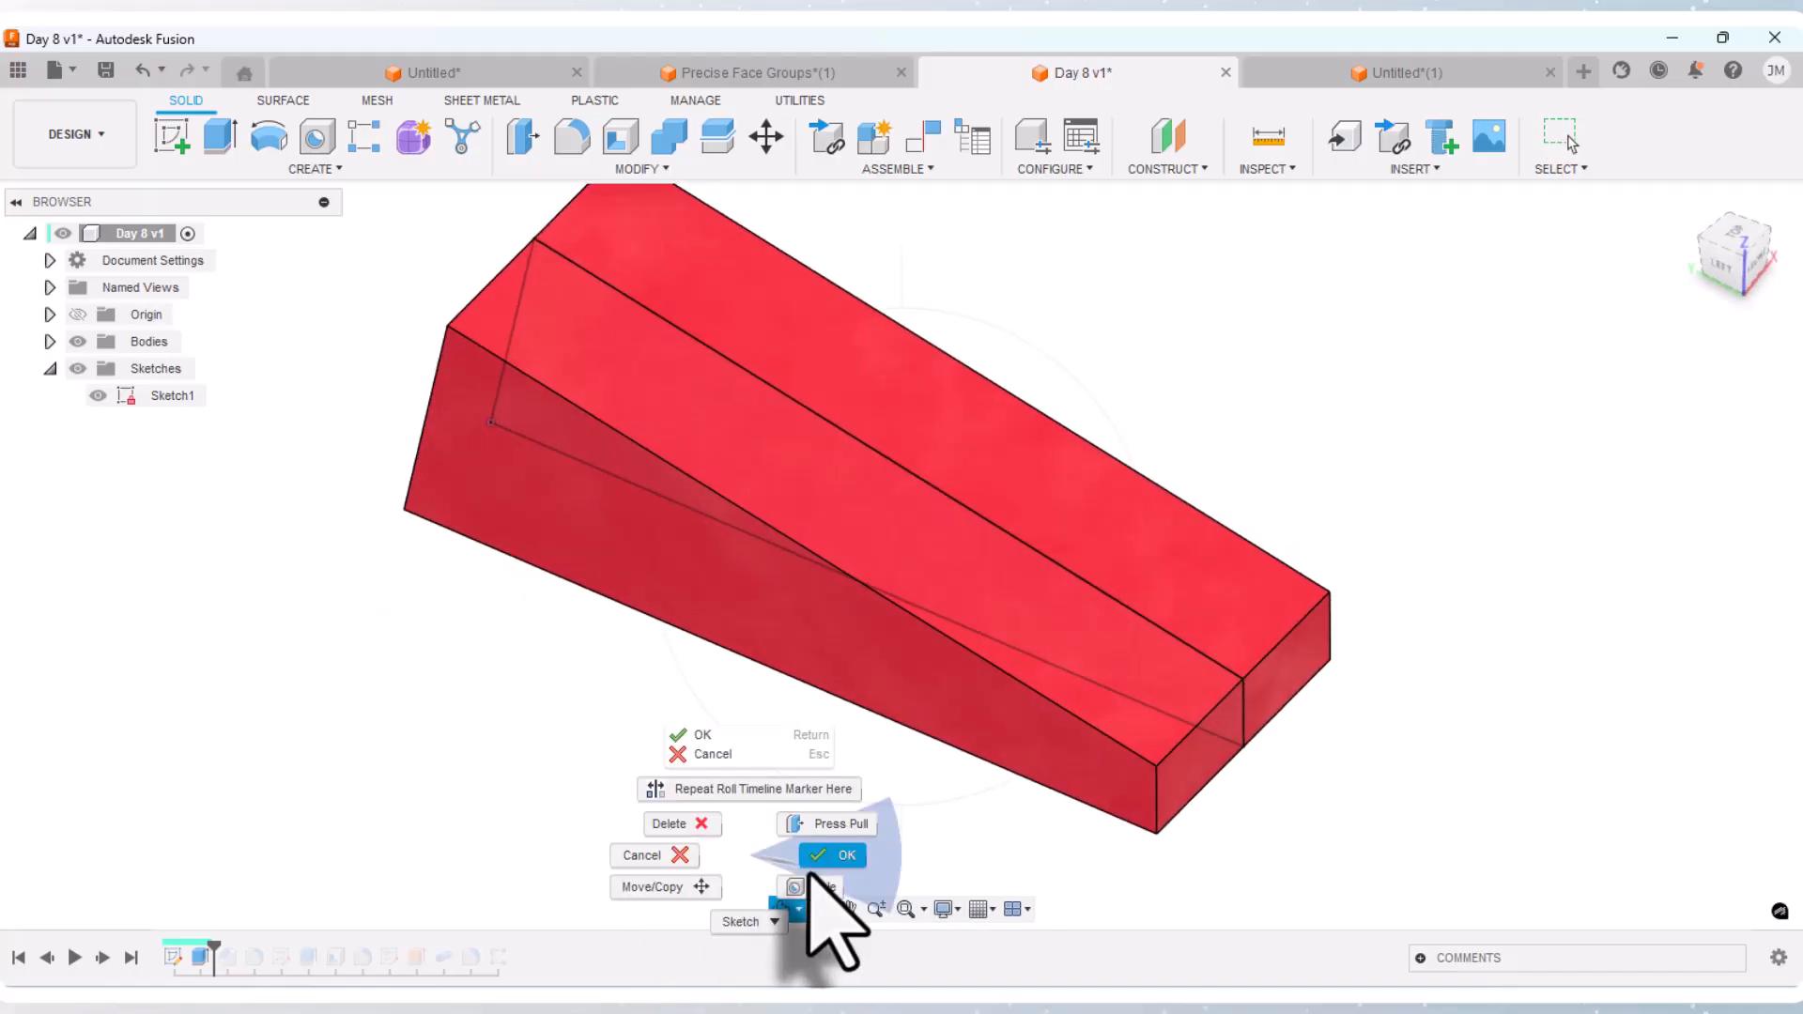
{"action": "left_click", "coordinate": [813, 859]}
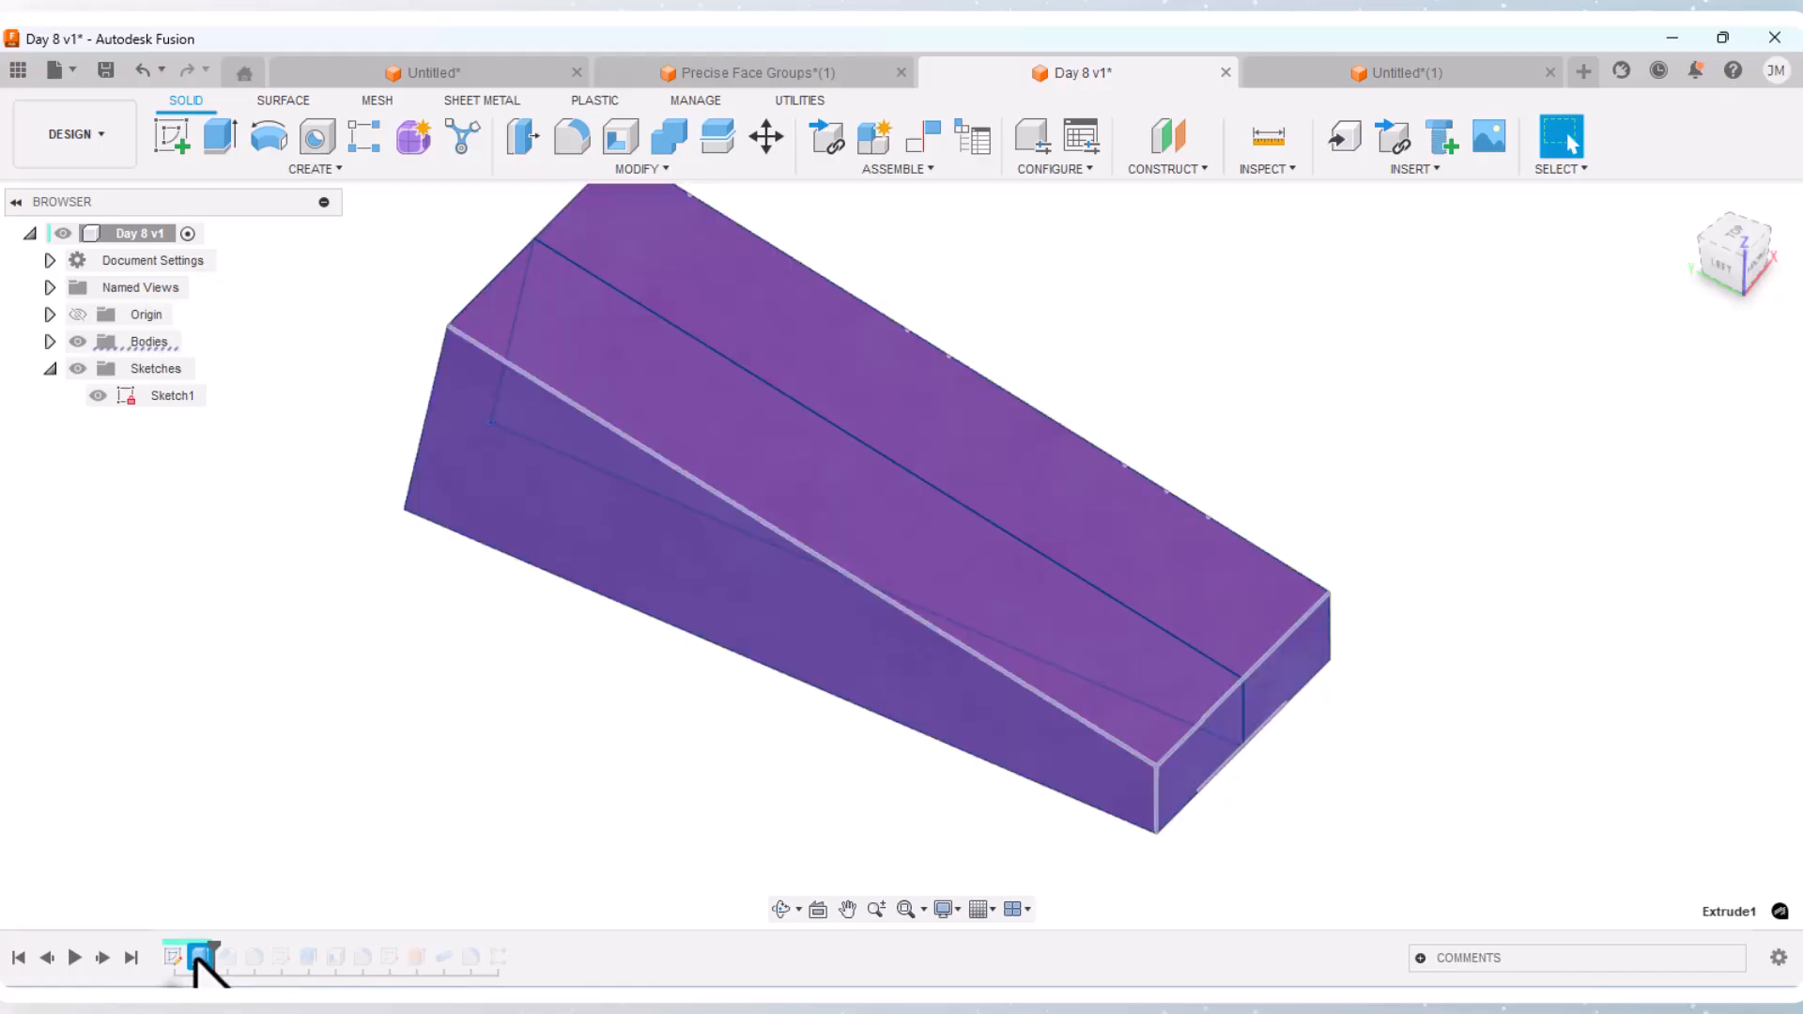
Step: Examine the first extrude's direction, measurement and distance settings in the reference design, leaving them unedited
{"action": "right_click", "coordinate": [199, 958]}
{"action": "left_click", "coordinate": [285, 710]}
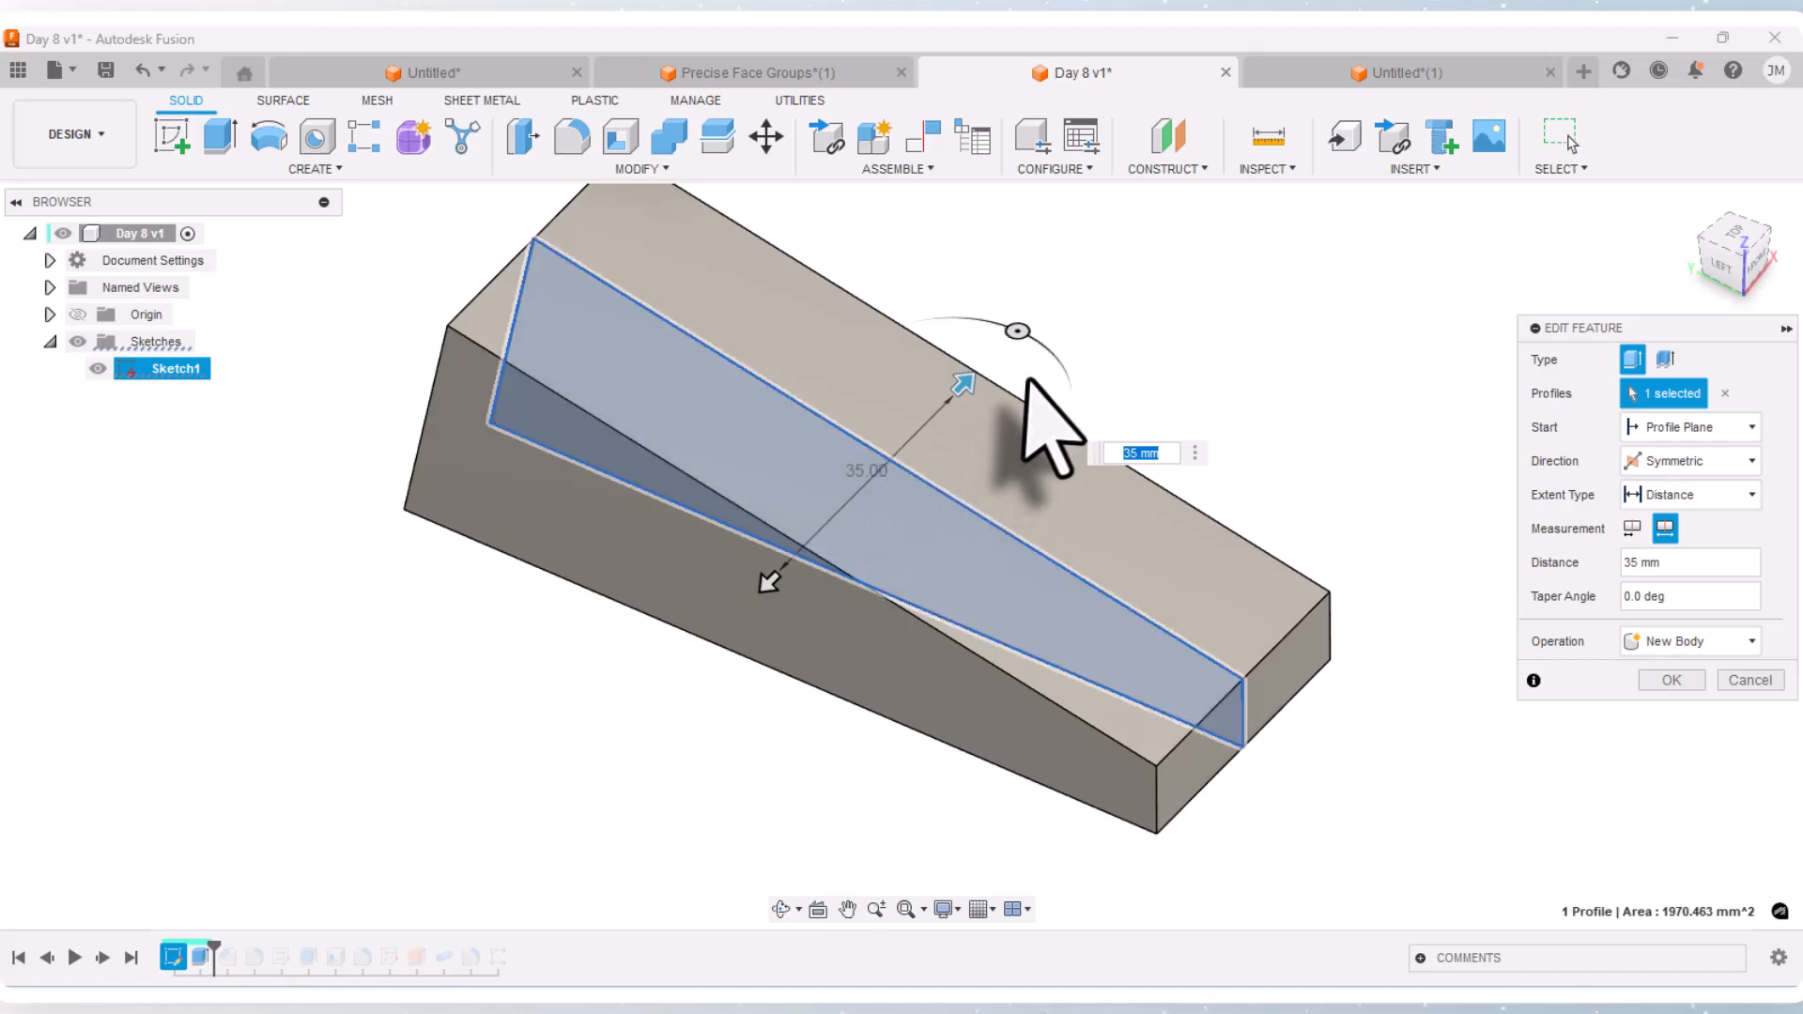
{"action": "left_click", "coordinate": [1752, 681]}
Step: In the new untitled design, show the origin planes and extrude the wedge profile symmetrically to a 35 mm whole length as a new body
{"action": "left_click", "coordinate": [1429, 71]}
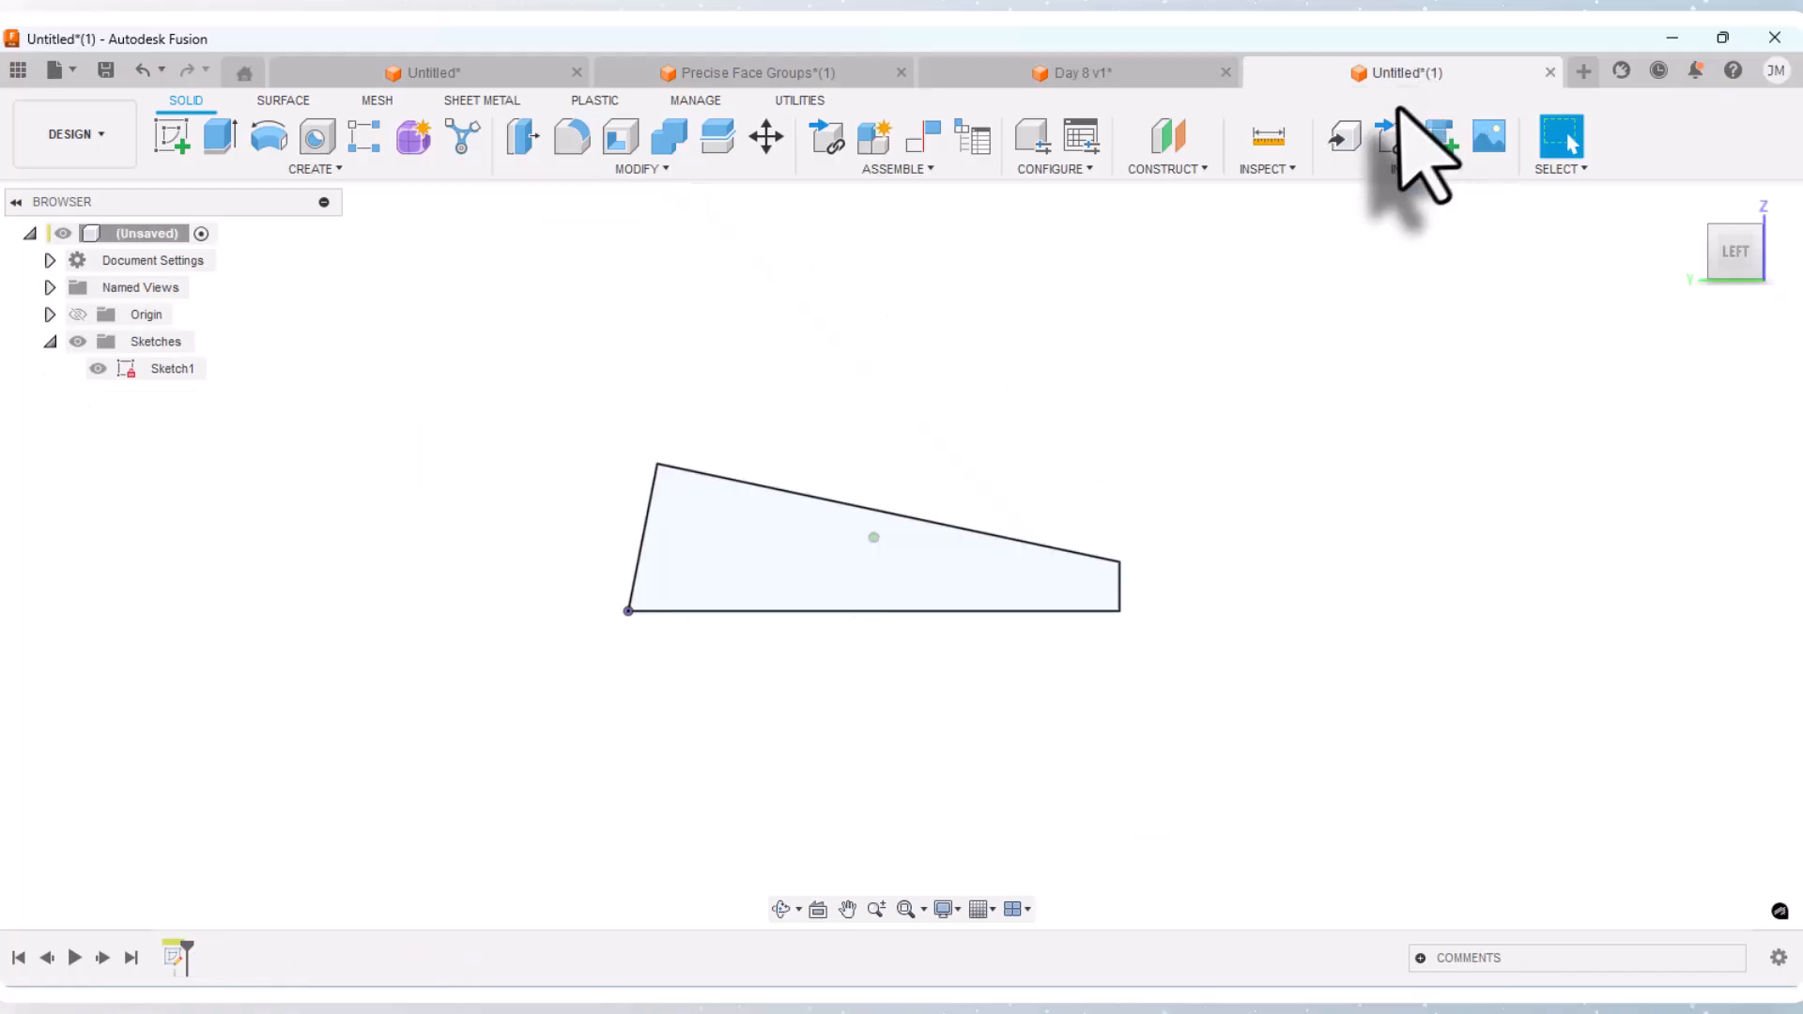
{"action": "left_click", "coordinate": [781, 908]}
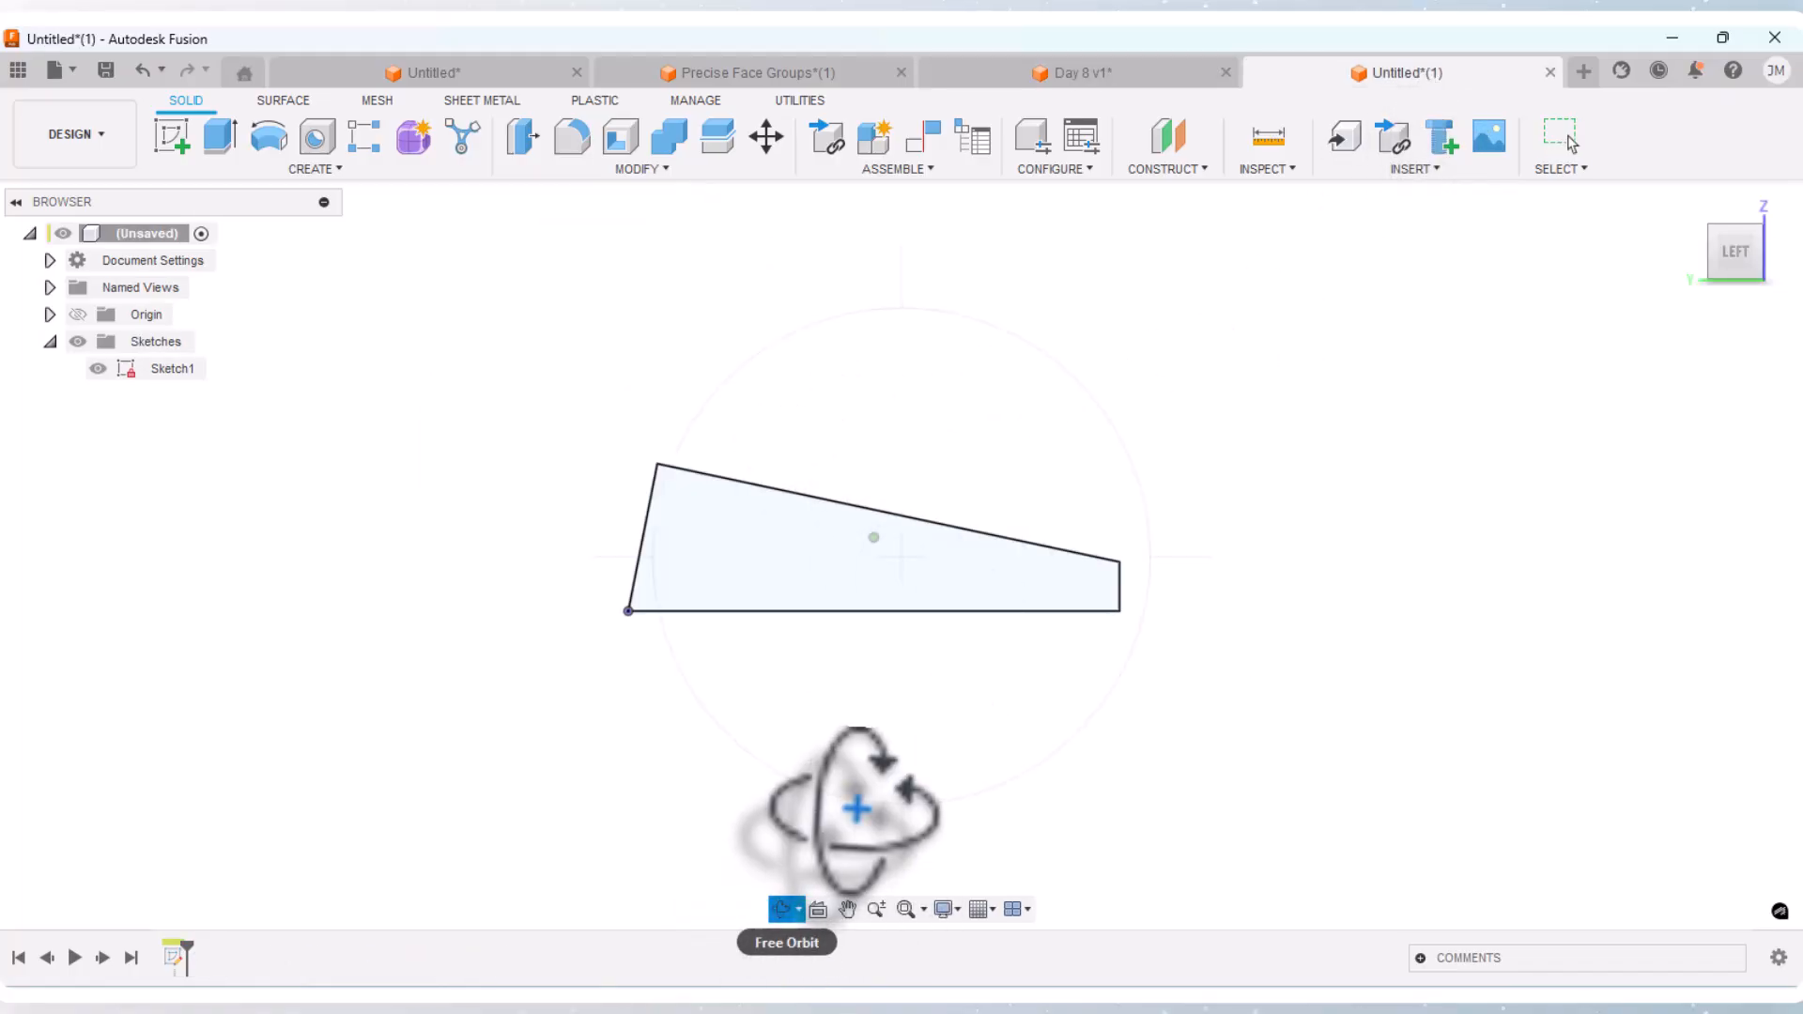
{"action": "mouse_move", "coordinate": [857, 798]}
{"action": "left_mouse_down"}
{"action": "mouse_move", "coordinate": [776, 845]}
{"action": "mouse_move", "coordinate": [745, 904]}
{"action": "mouse_move", "coordinate": [765, 918]}
{"action": "mouse_move", "coordinate": [724, 765]}
{"action": "left_mouse_up"}
{"action": "right_click", "coordinate": [657, 554]}
{"action": "left_click", "coordinate": [736, 536]}
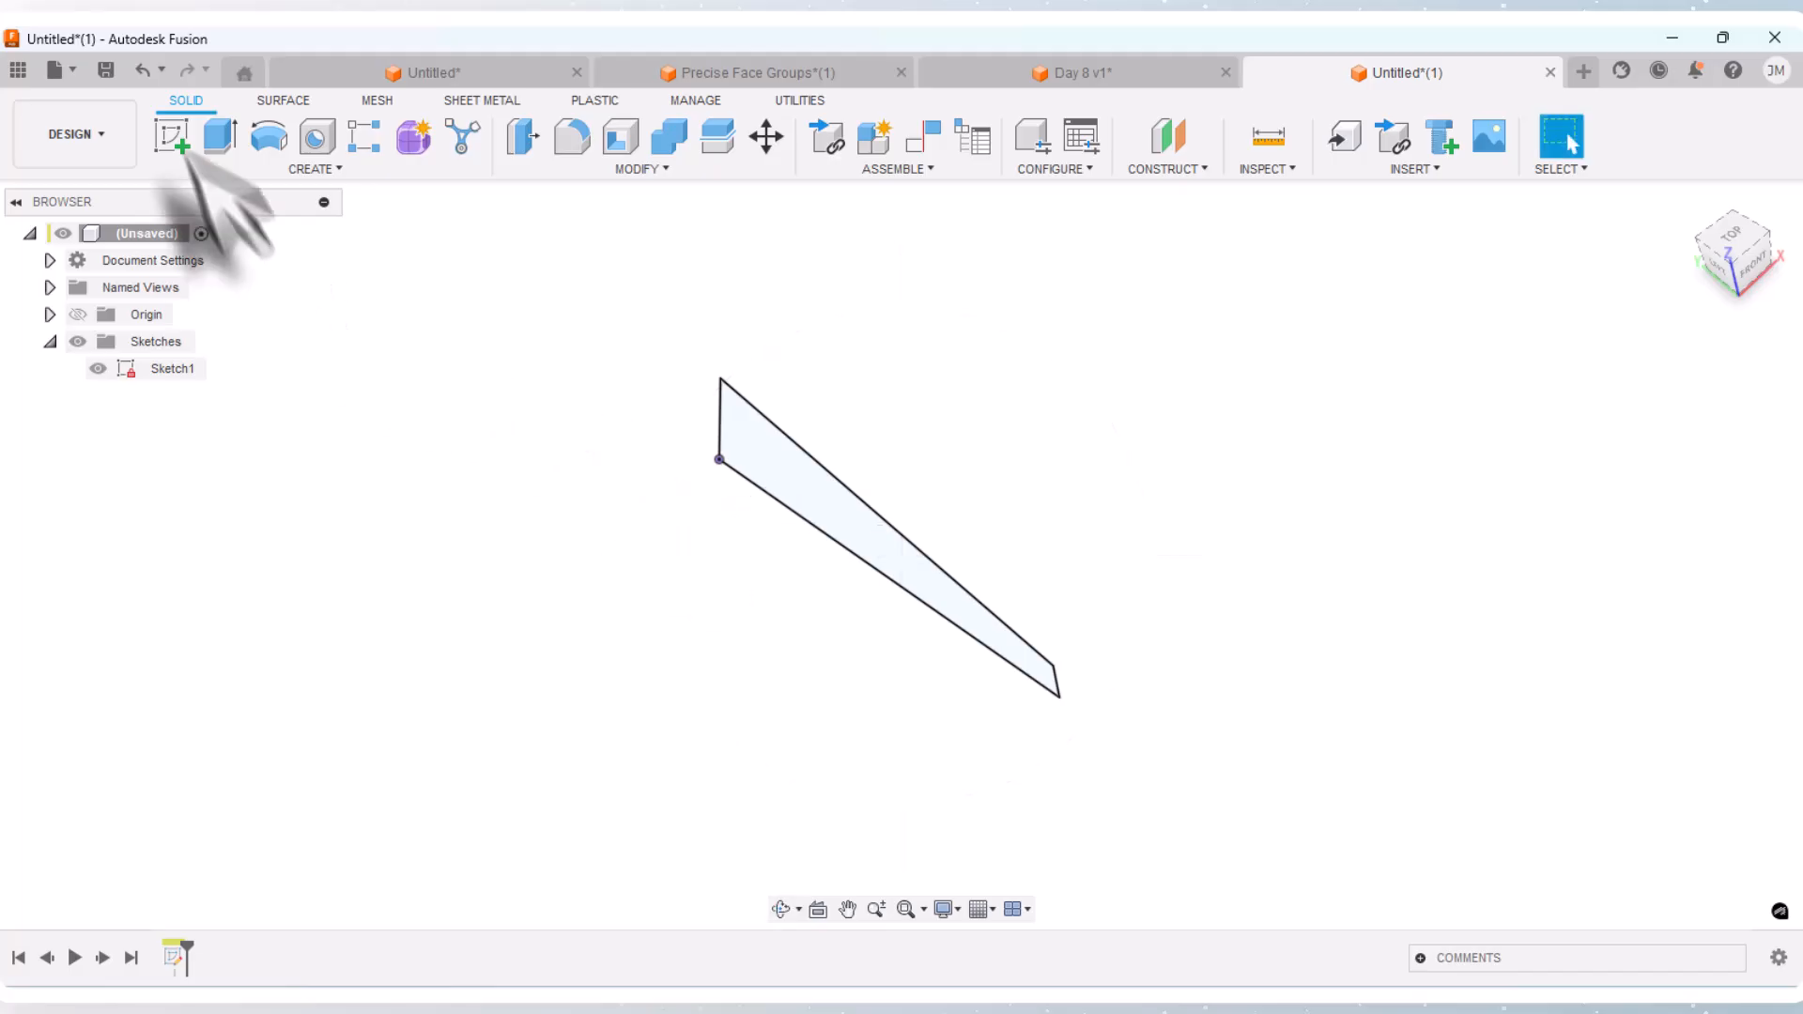
{"action": "left_click", "coordinate": [222, 137]}
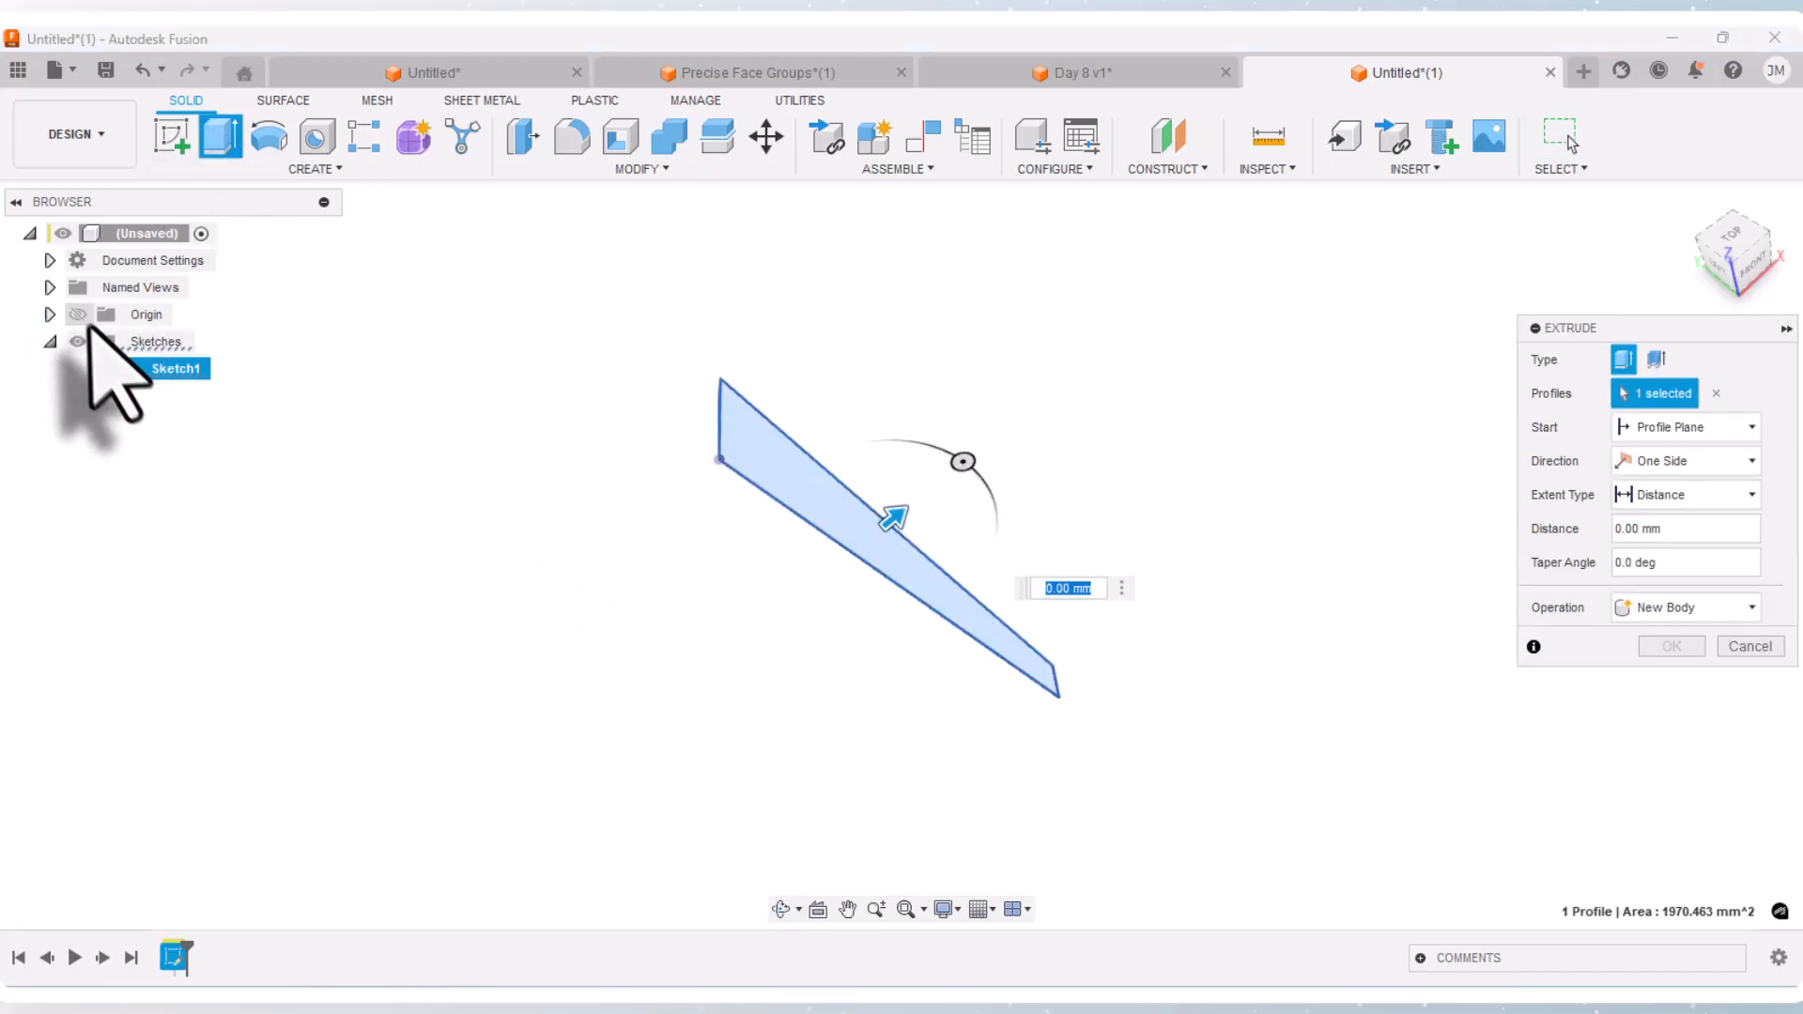
{"action": "left_click", "coordinate": [79, 315]}
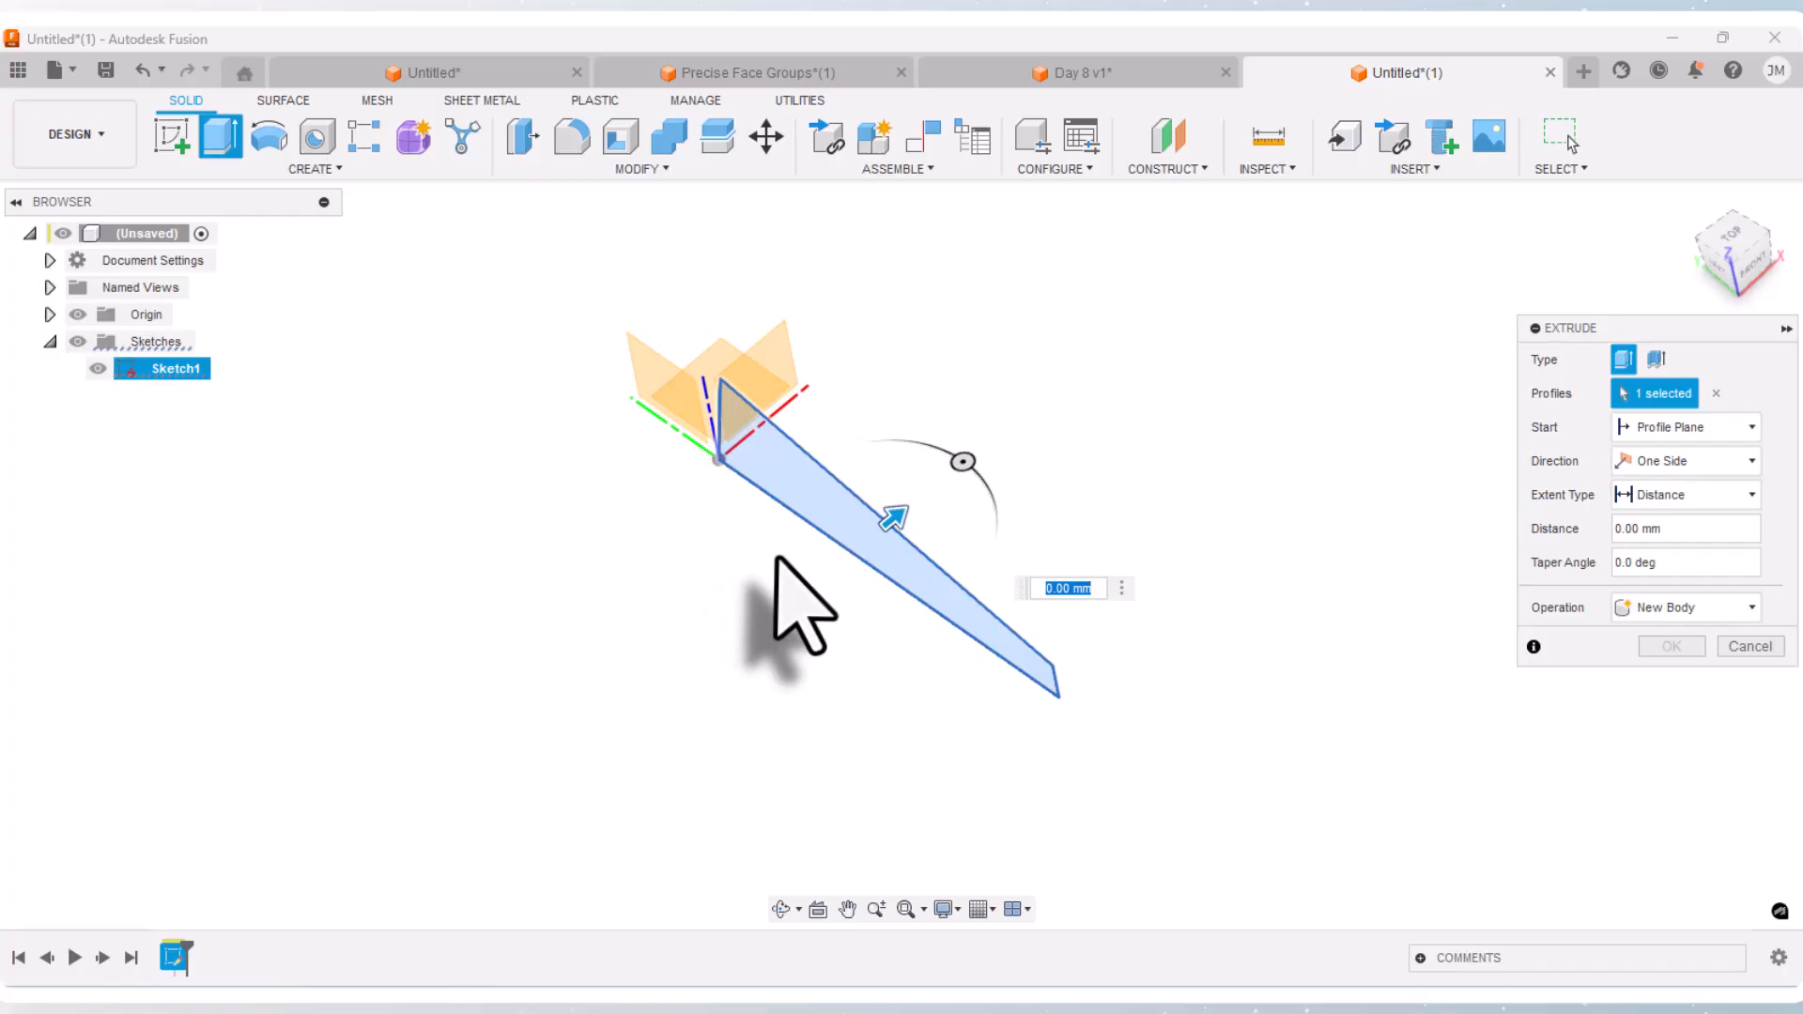
{"action": "scroll", "coordinate": [776, 559], "scroll_direction": "up", "scroll_amount": 1}
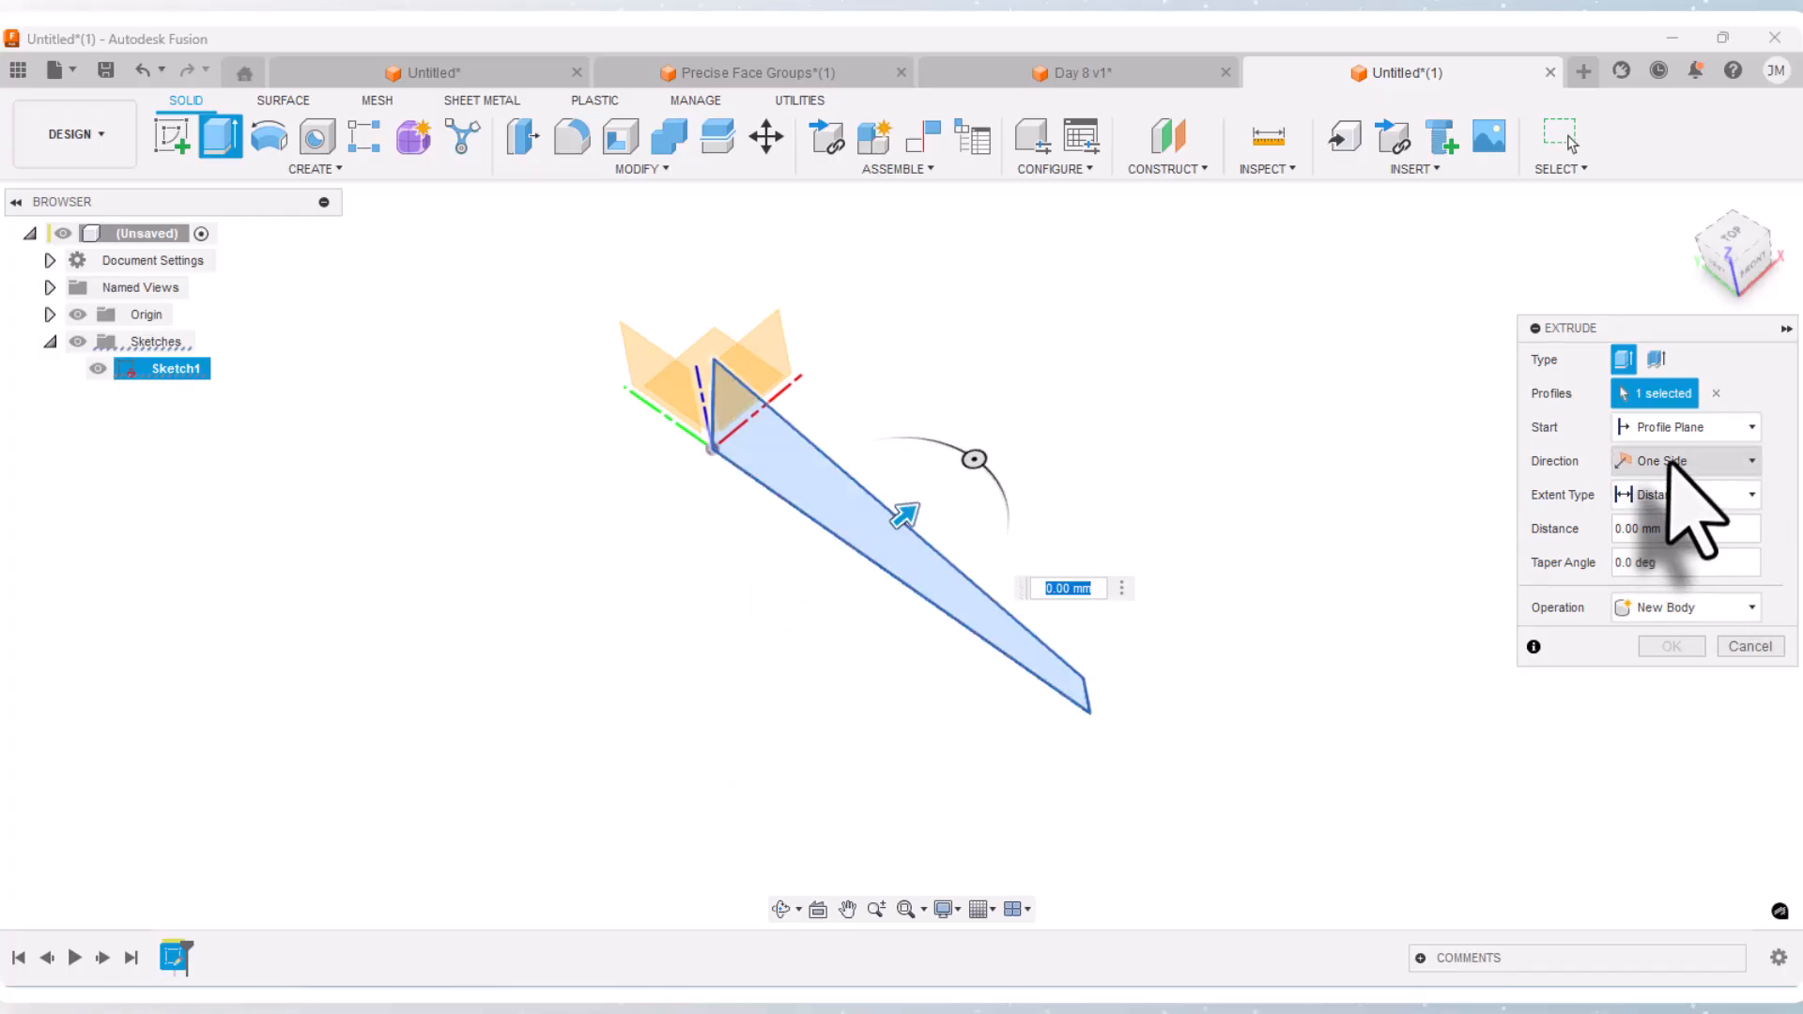
{"action": "left_click", "coordinate": [1683, 465]}
{"action": "left_click", "coordinate": [1668, 536]}
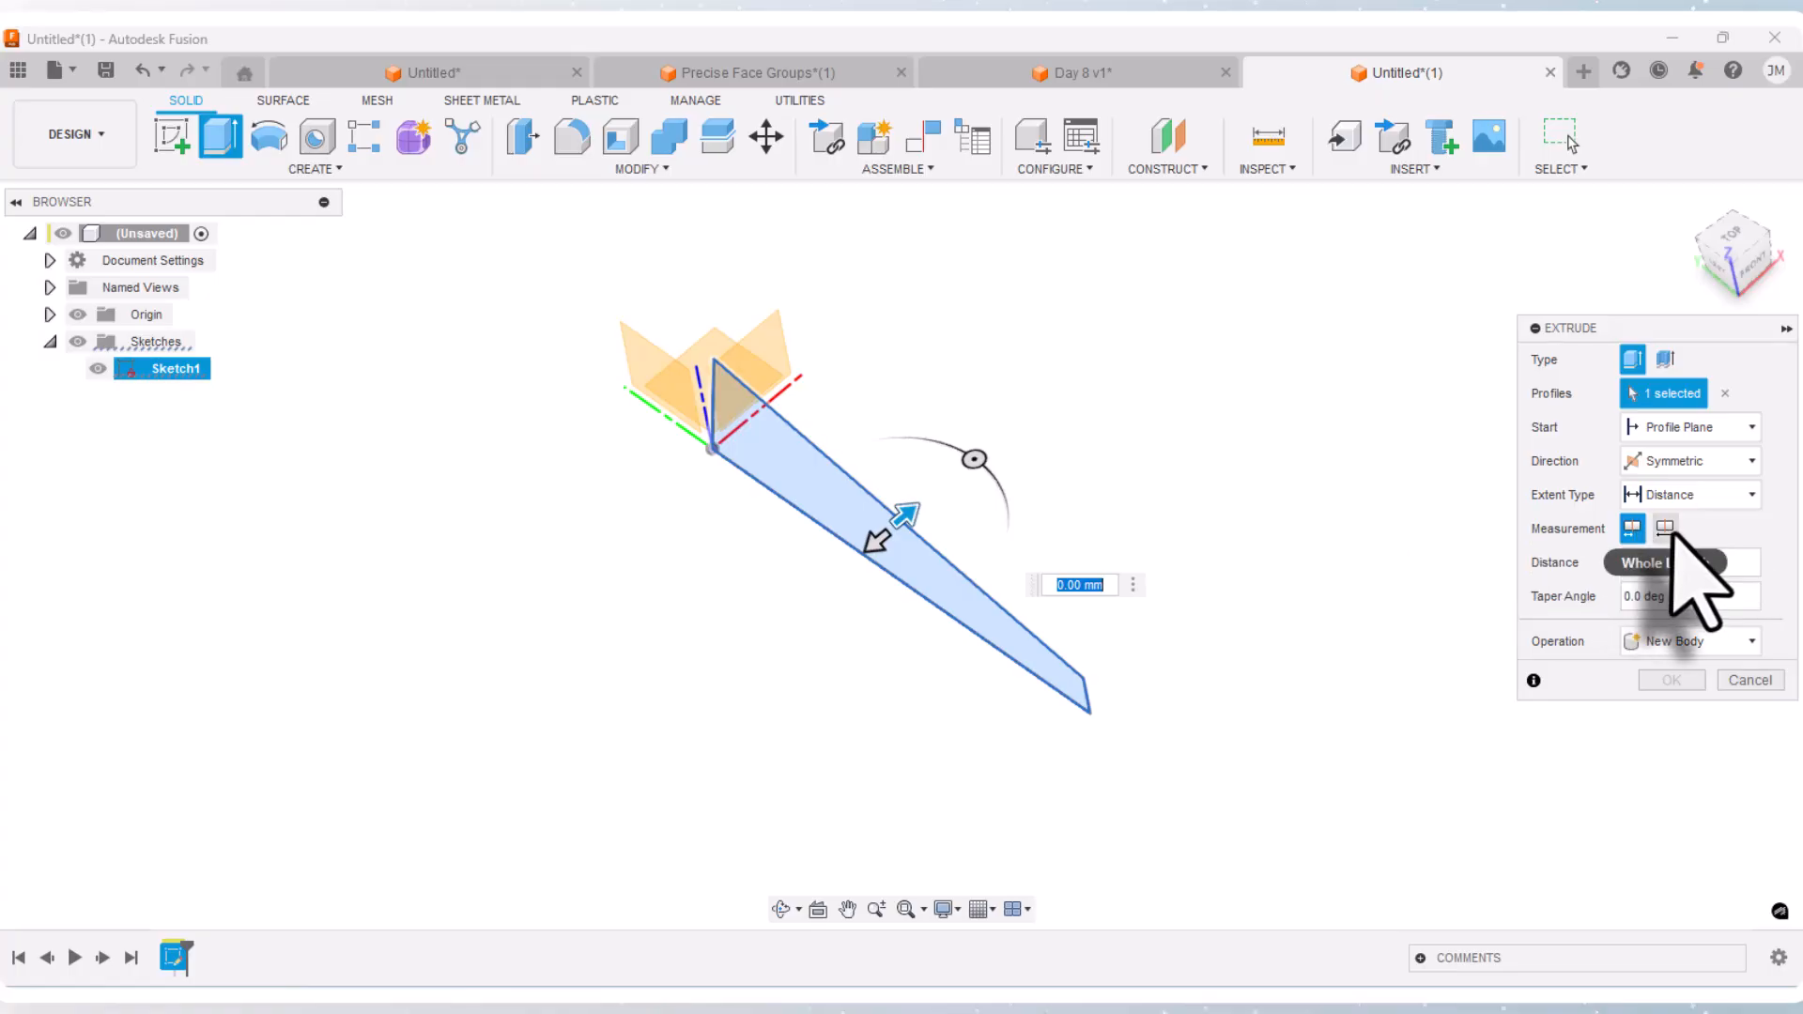
{"action": "left_click", "coordinate": [1665, 527]}
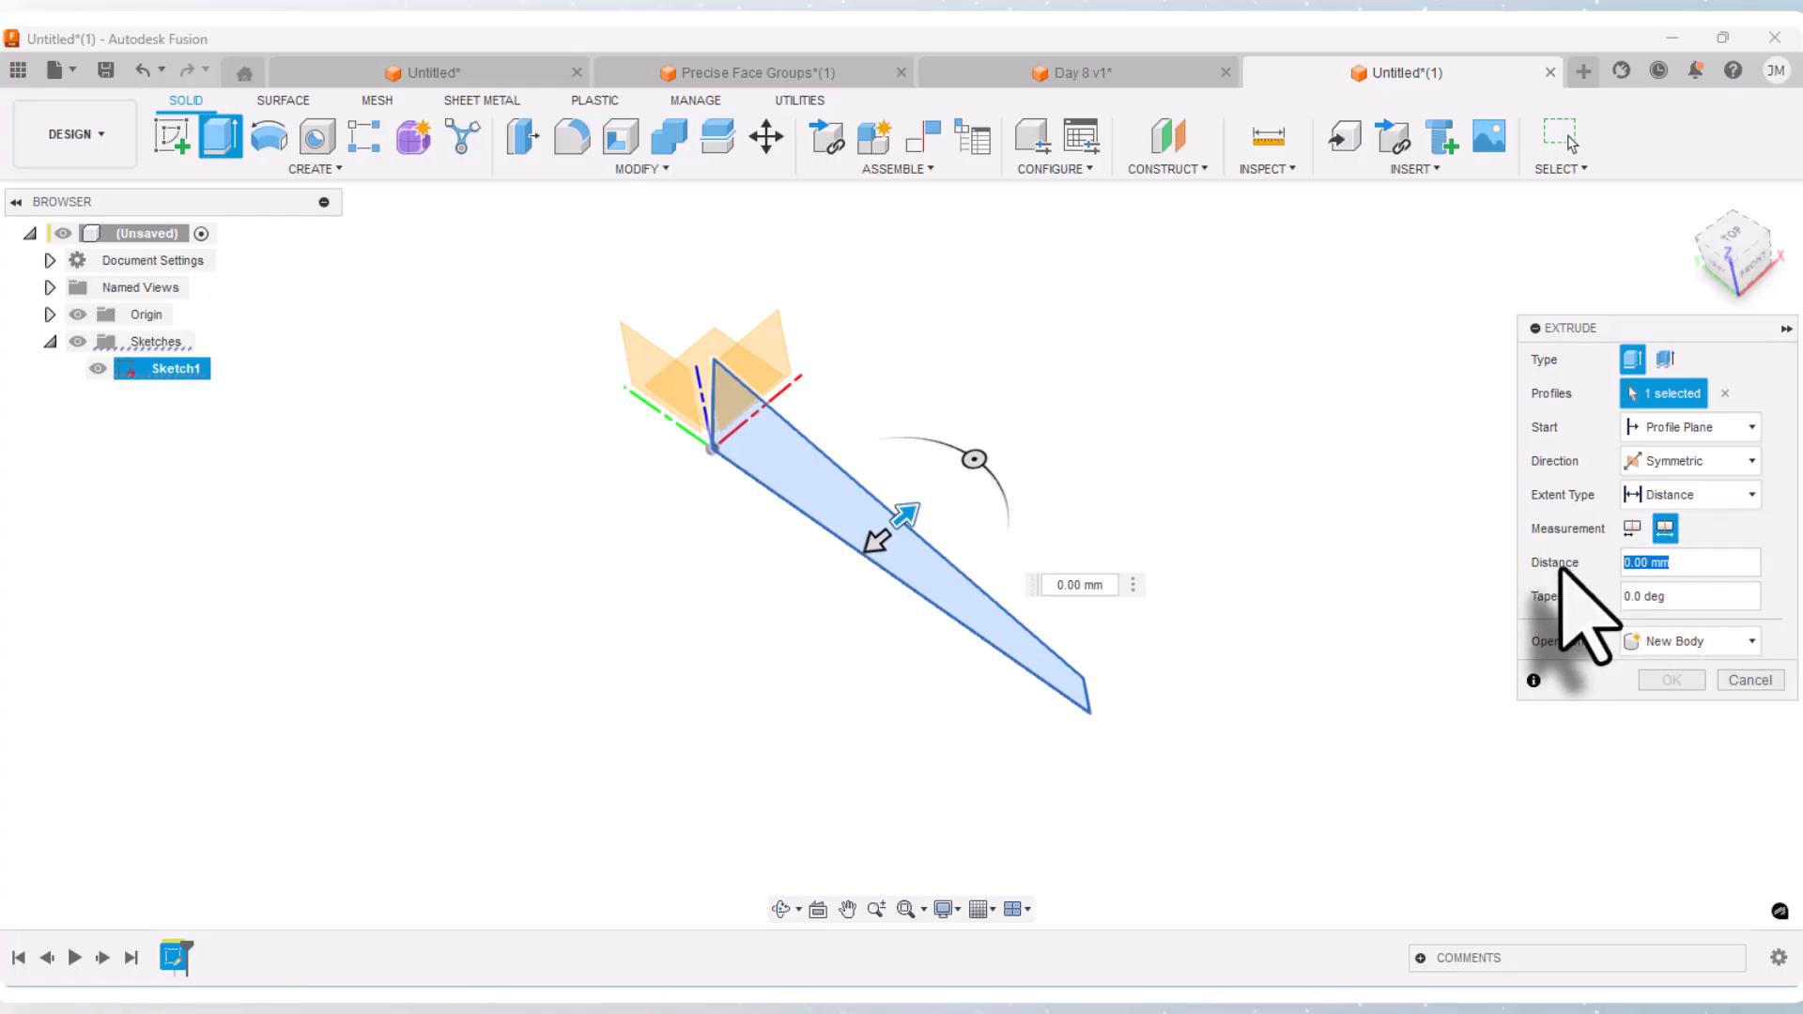
{"action": "type", "text": "35"}
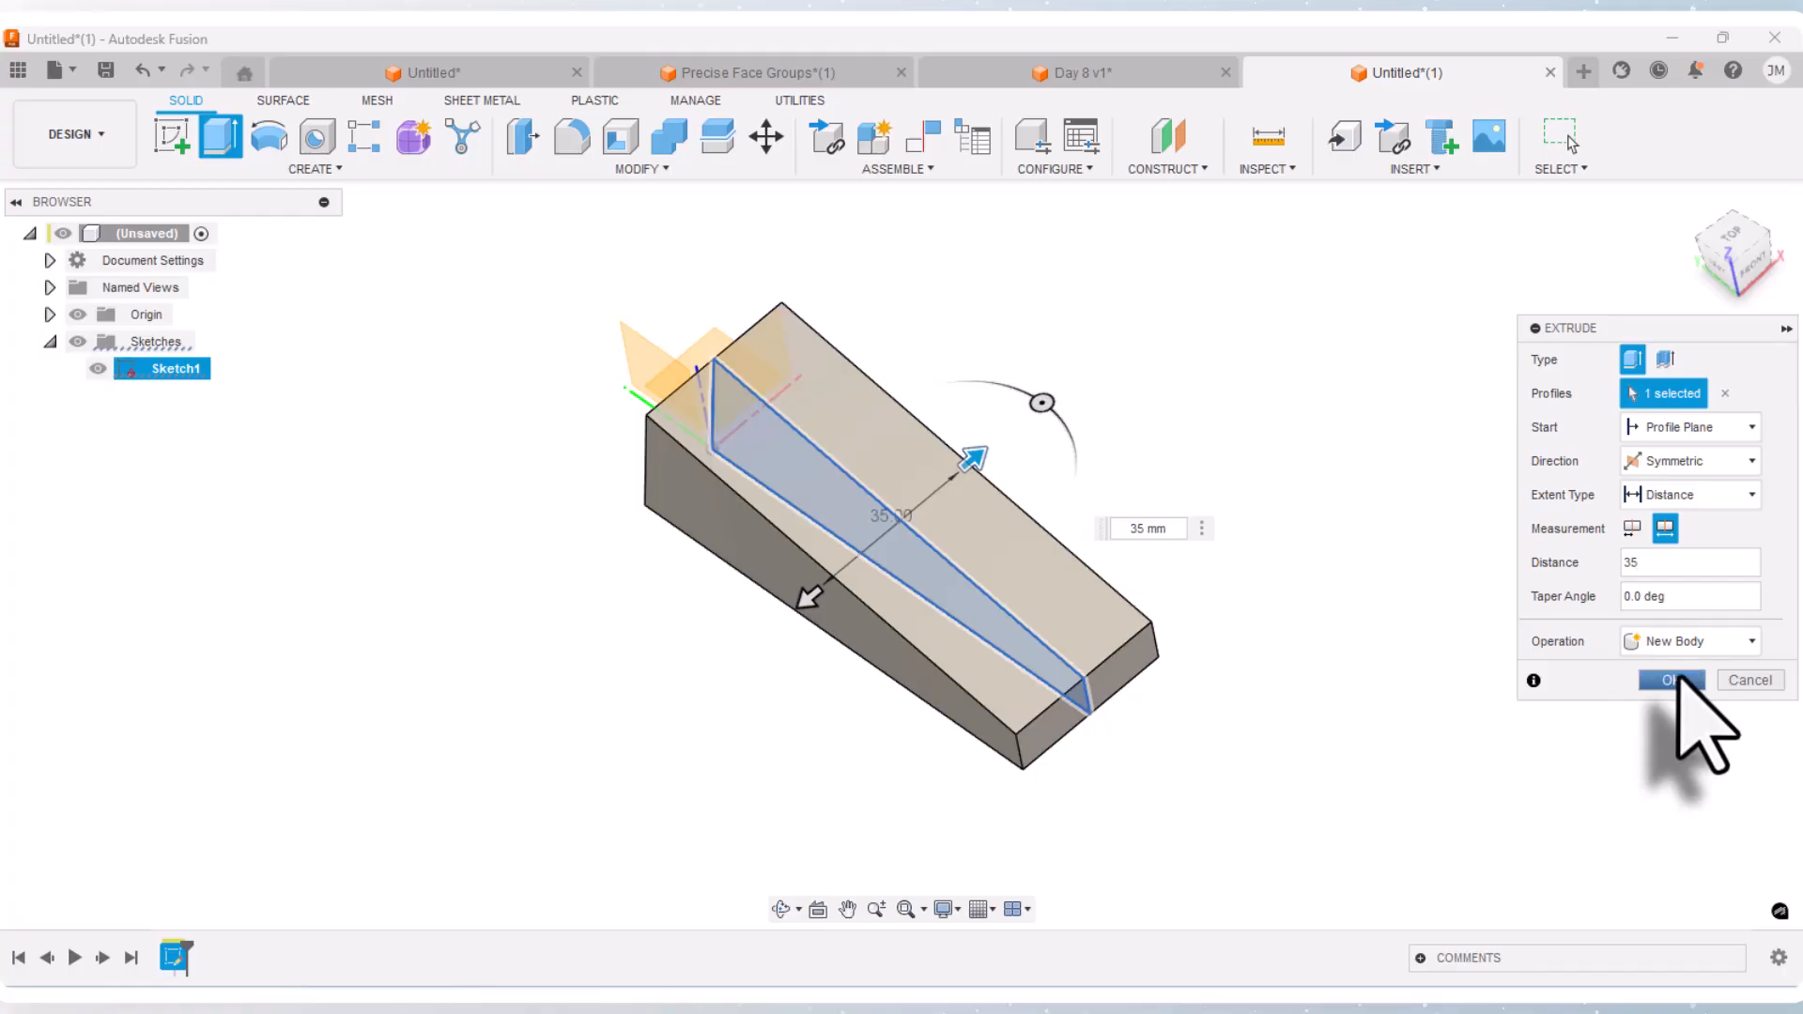
{"action": "left_click", "coordinate": [1673, 680]}
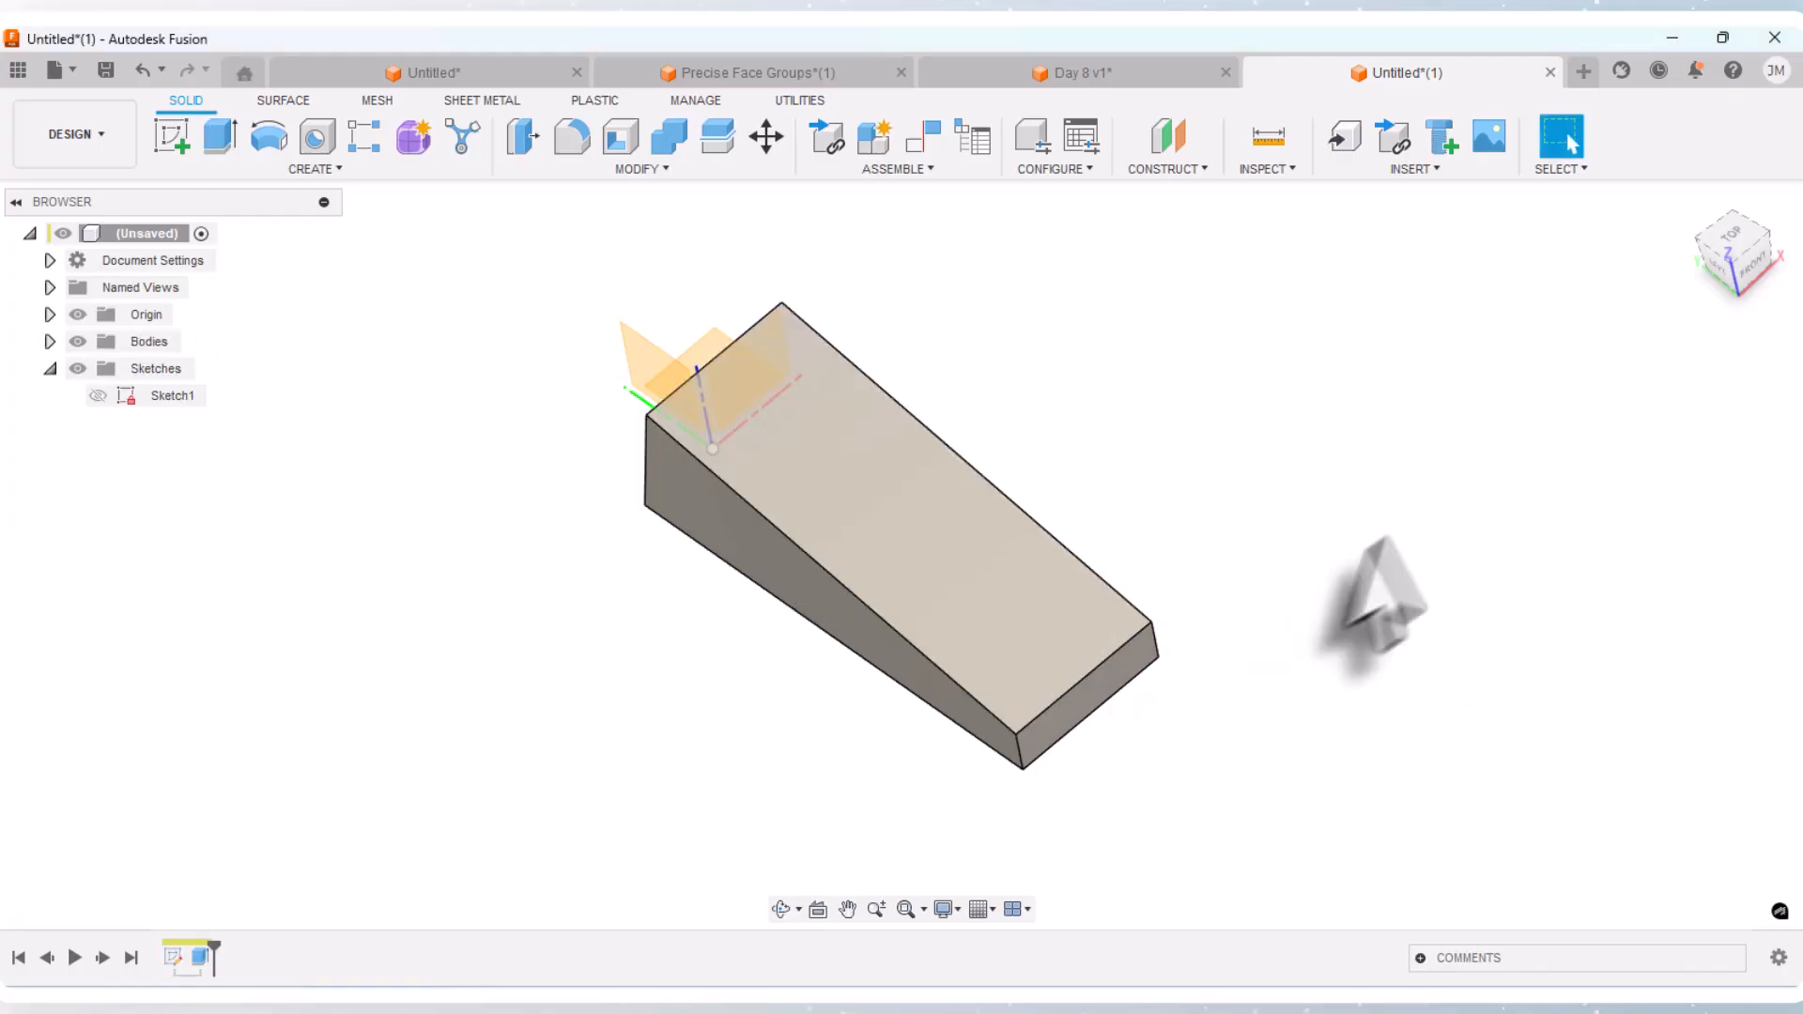
Step: Compare the new wedge body with the Day 8 v1 reference model, viewing both from the top
{"action": "left_click", "coordinate": [50, 341]}
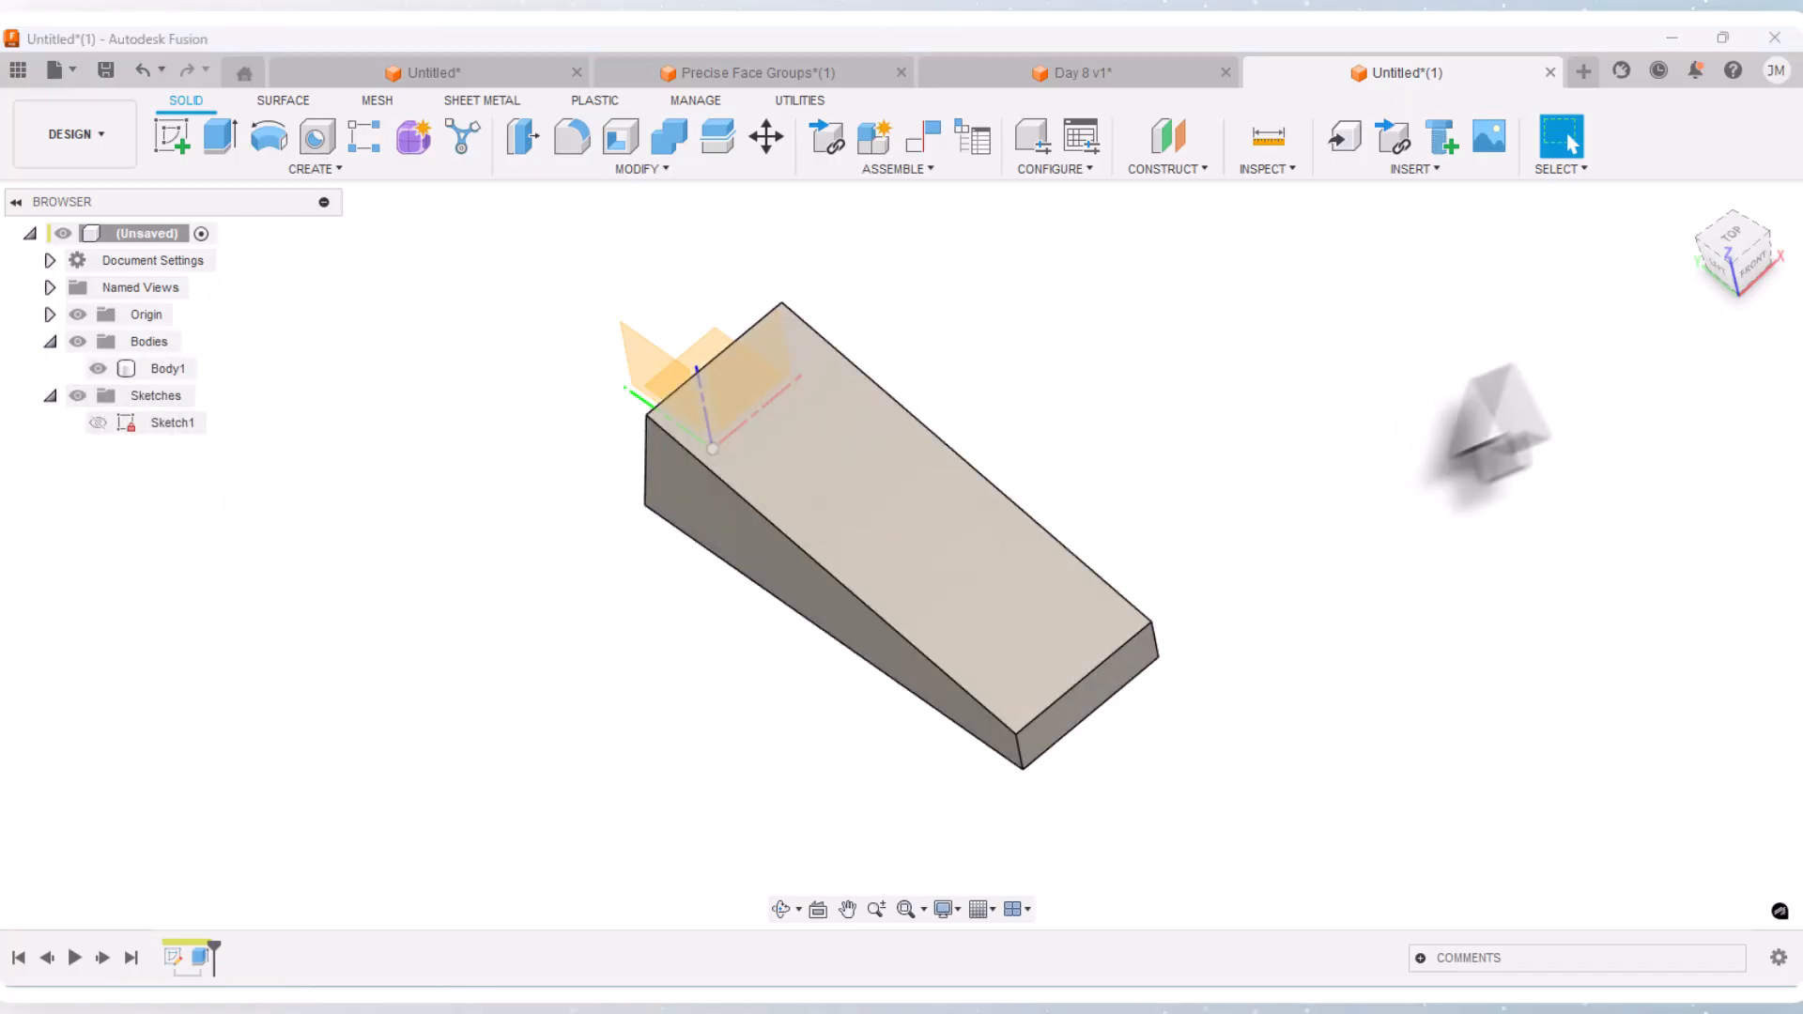
{"action": "left_click", "coordinate": [1731, 235]}
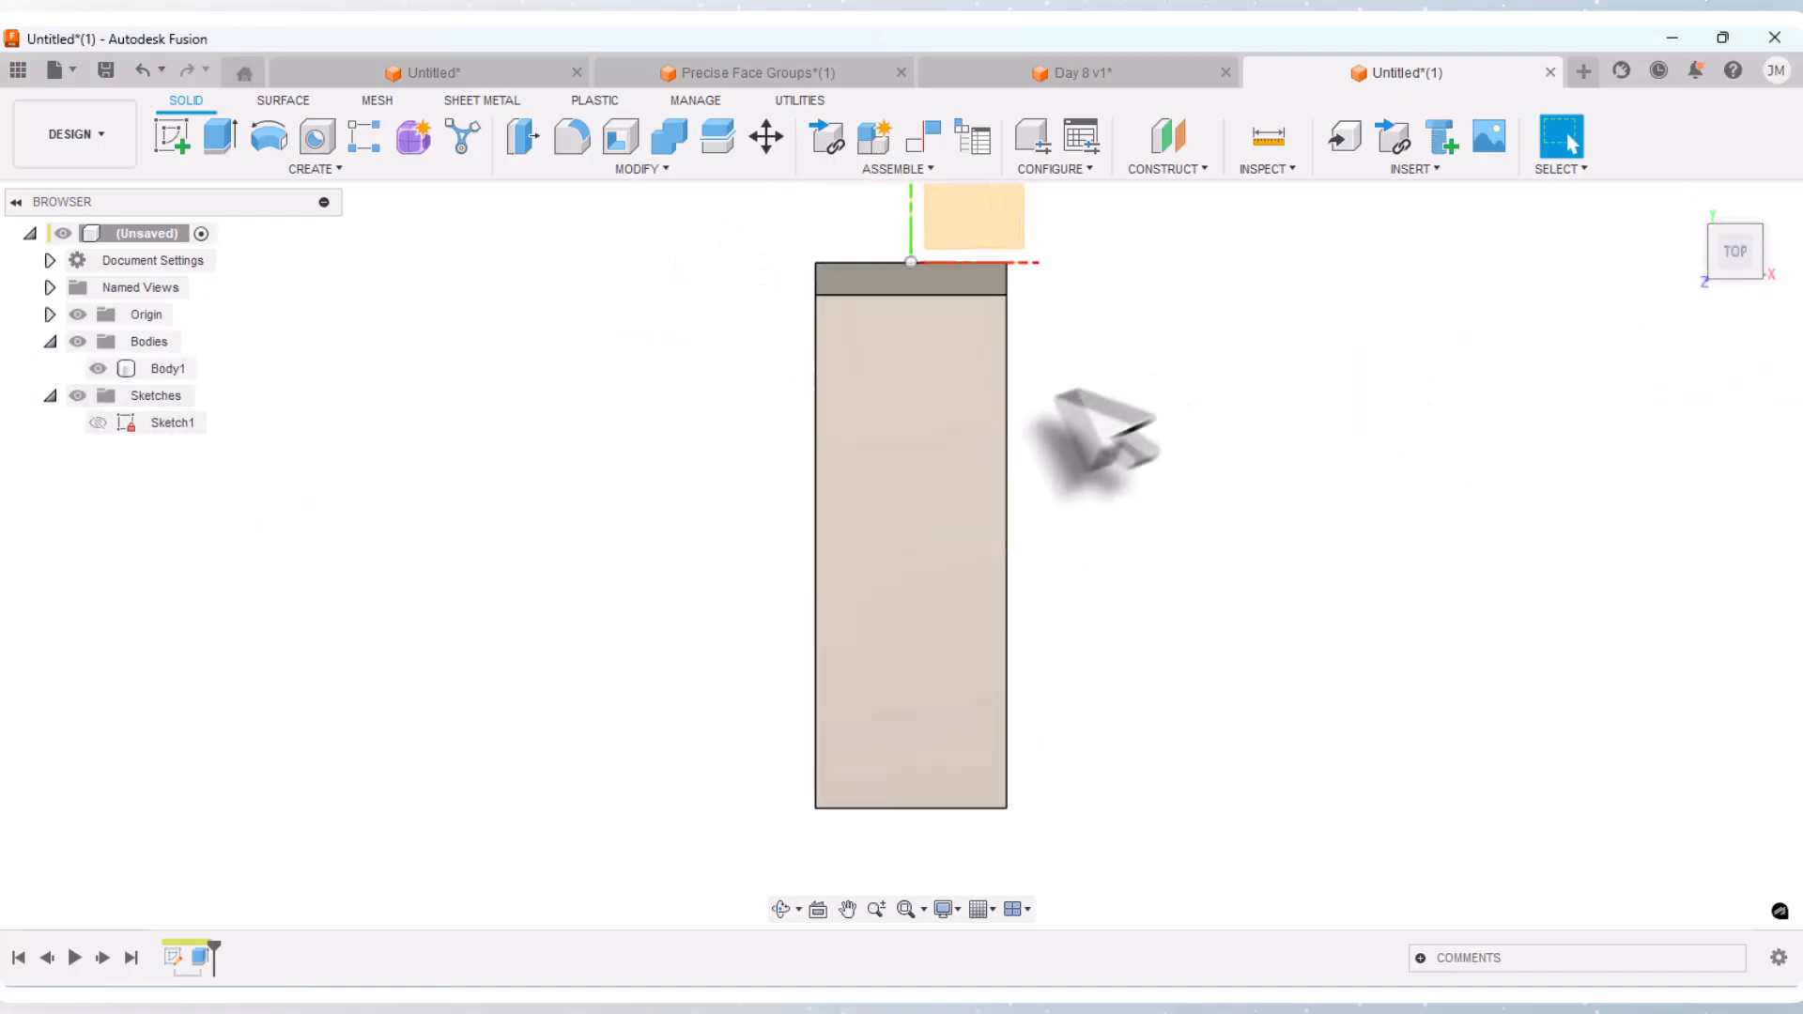
{"action": "left_click", "coordinate": [988, 438]}
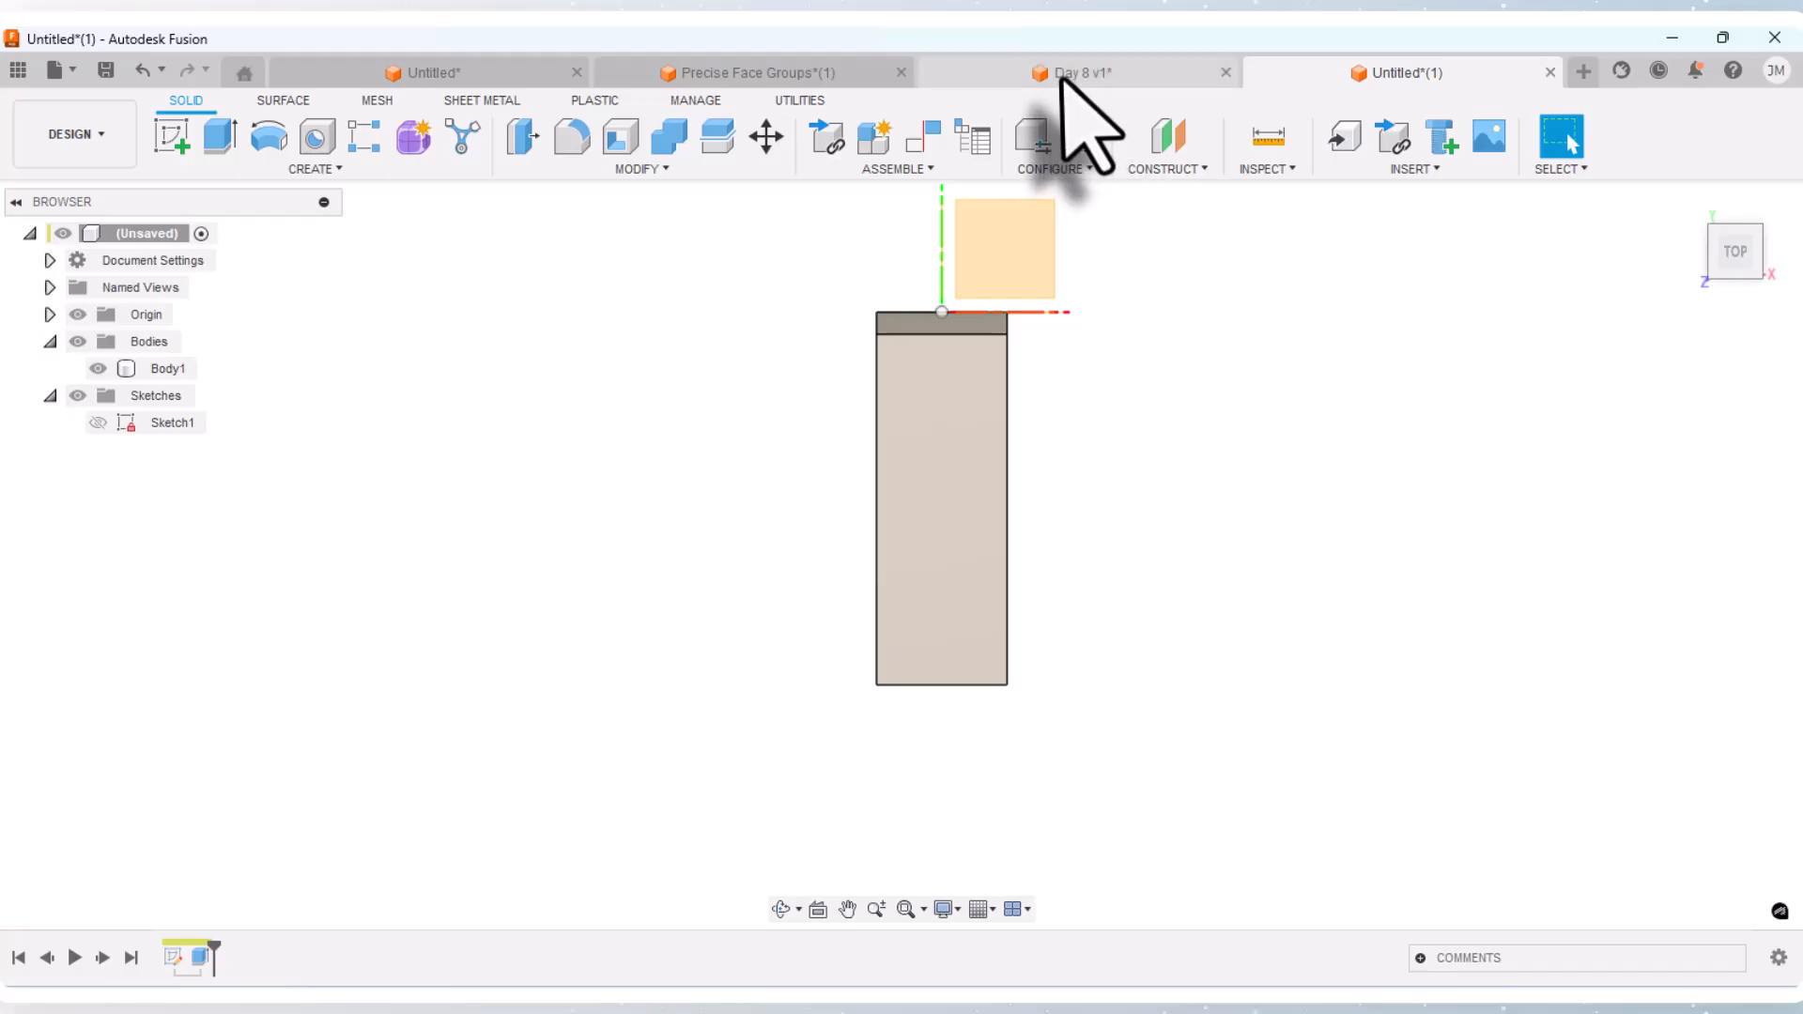
{"action": "left_click", "coordinate": [1185, 77]}
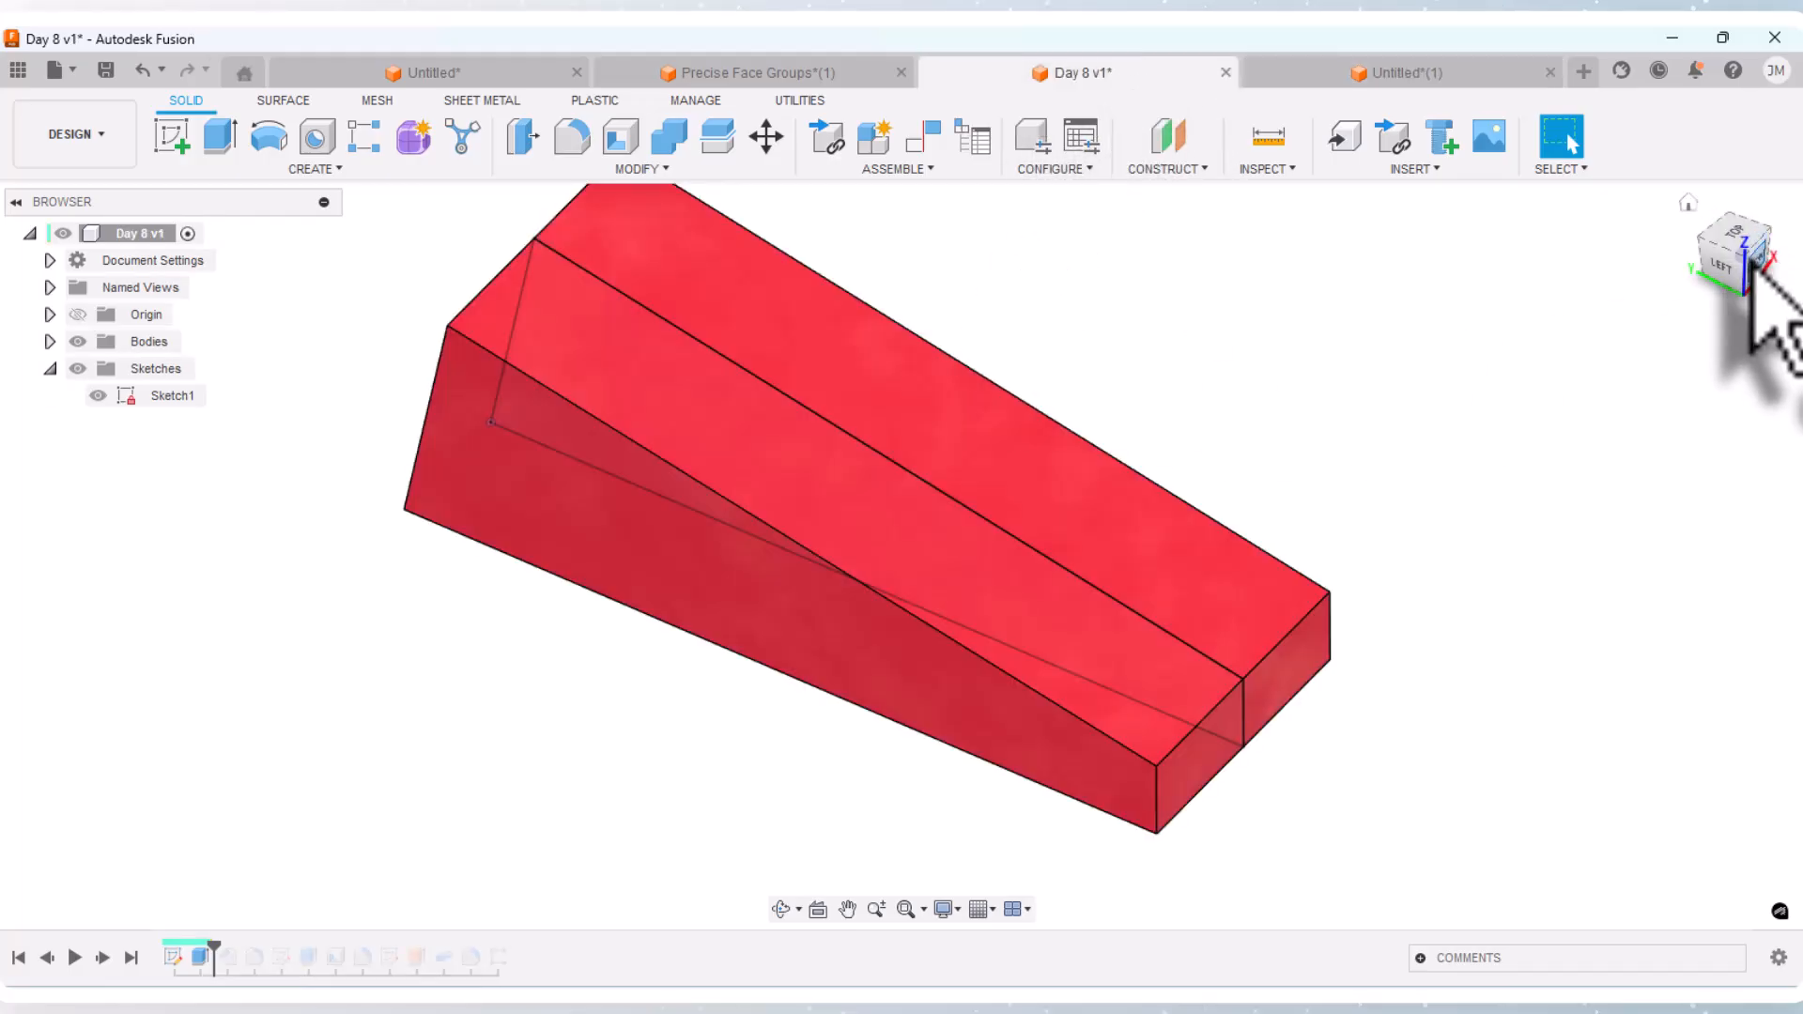
{"action": "left_click", "coordinate": [1743, 248]}
{"action": "left_click", "coordinate": [1734, 208]}
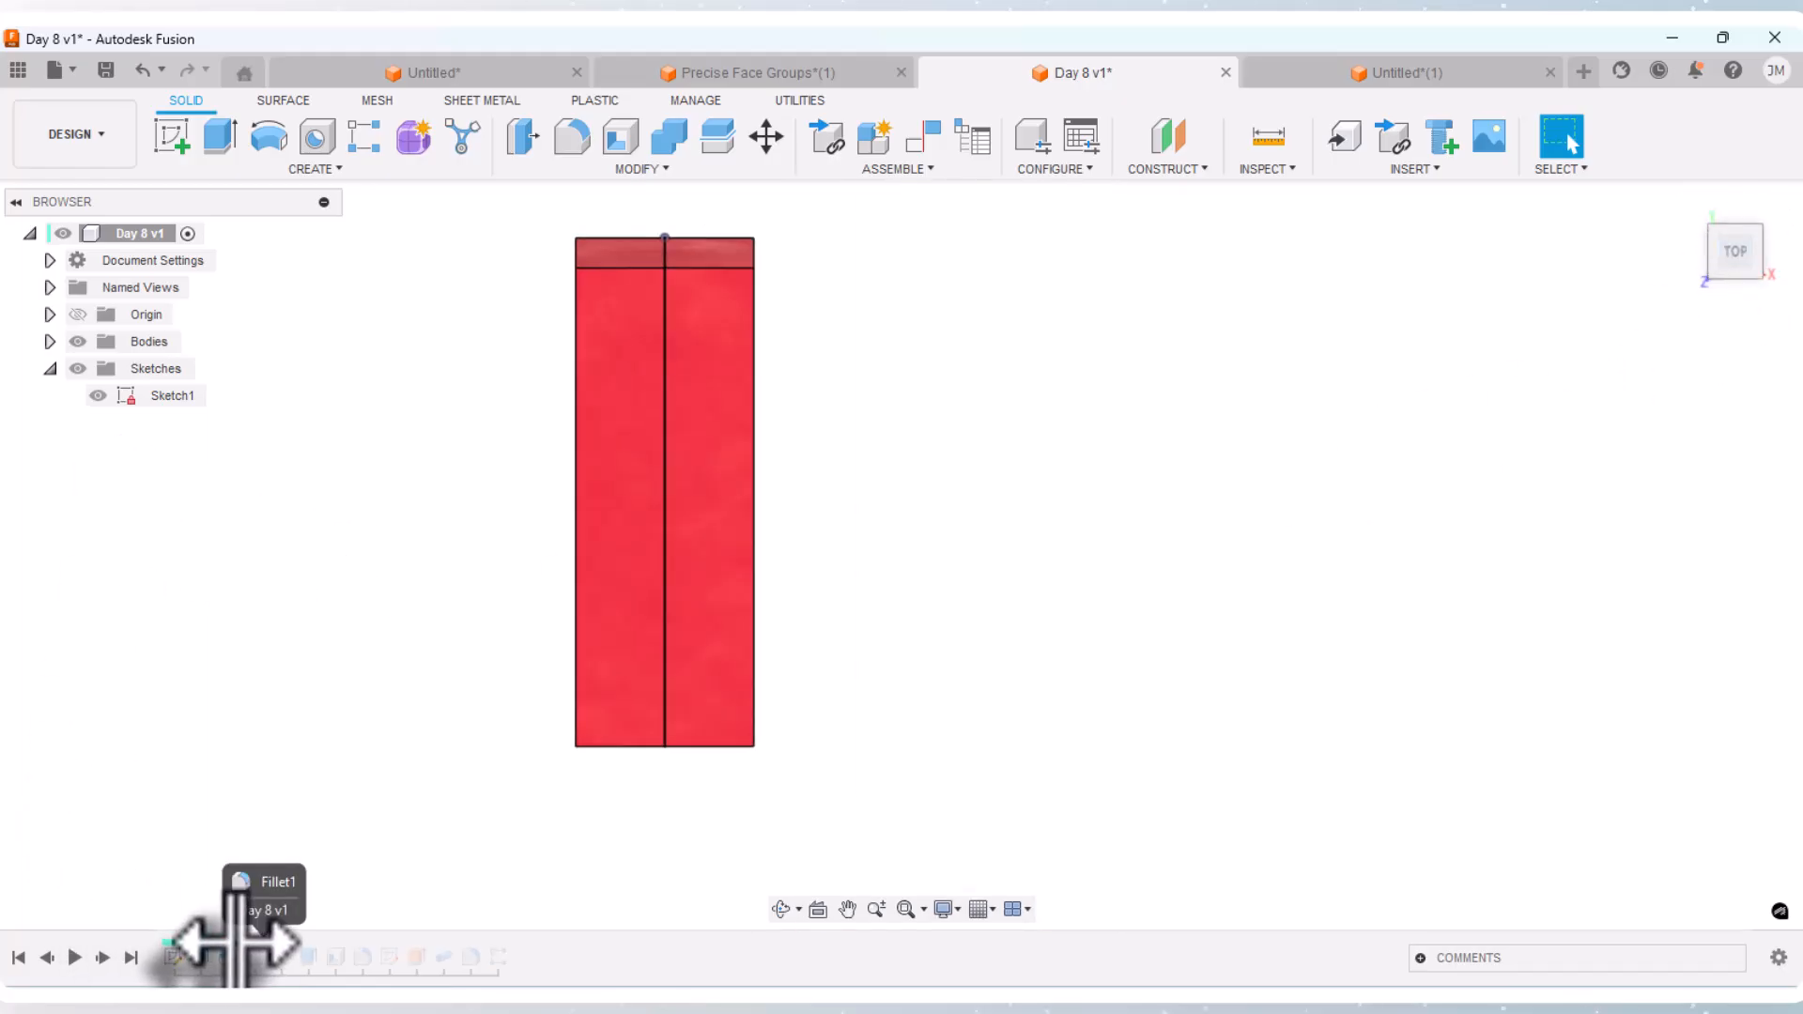
Step: Roll the reference design's history forward past the first chamfer and open that chamfer's settings to examine them
{"action": "left_click_drag", "start_coordinate": [235, 942], "coordinate": [241, 944]}
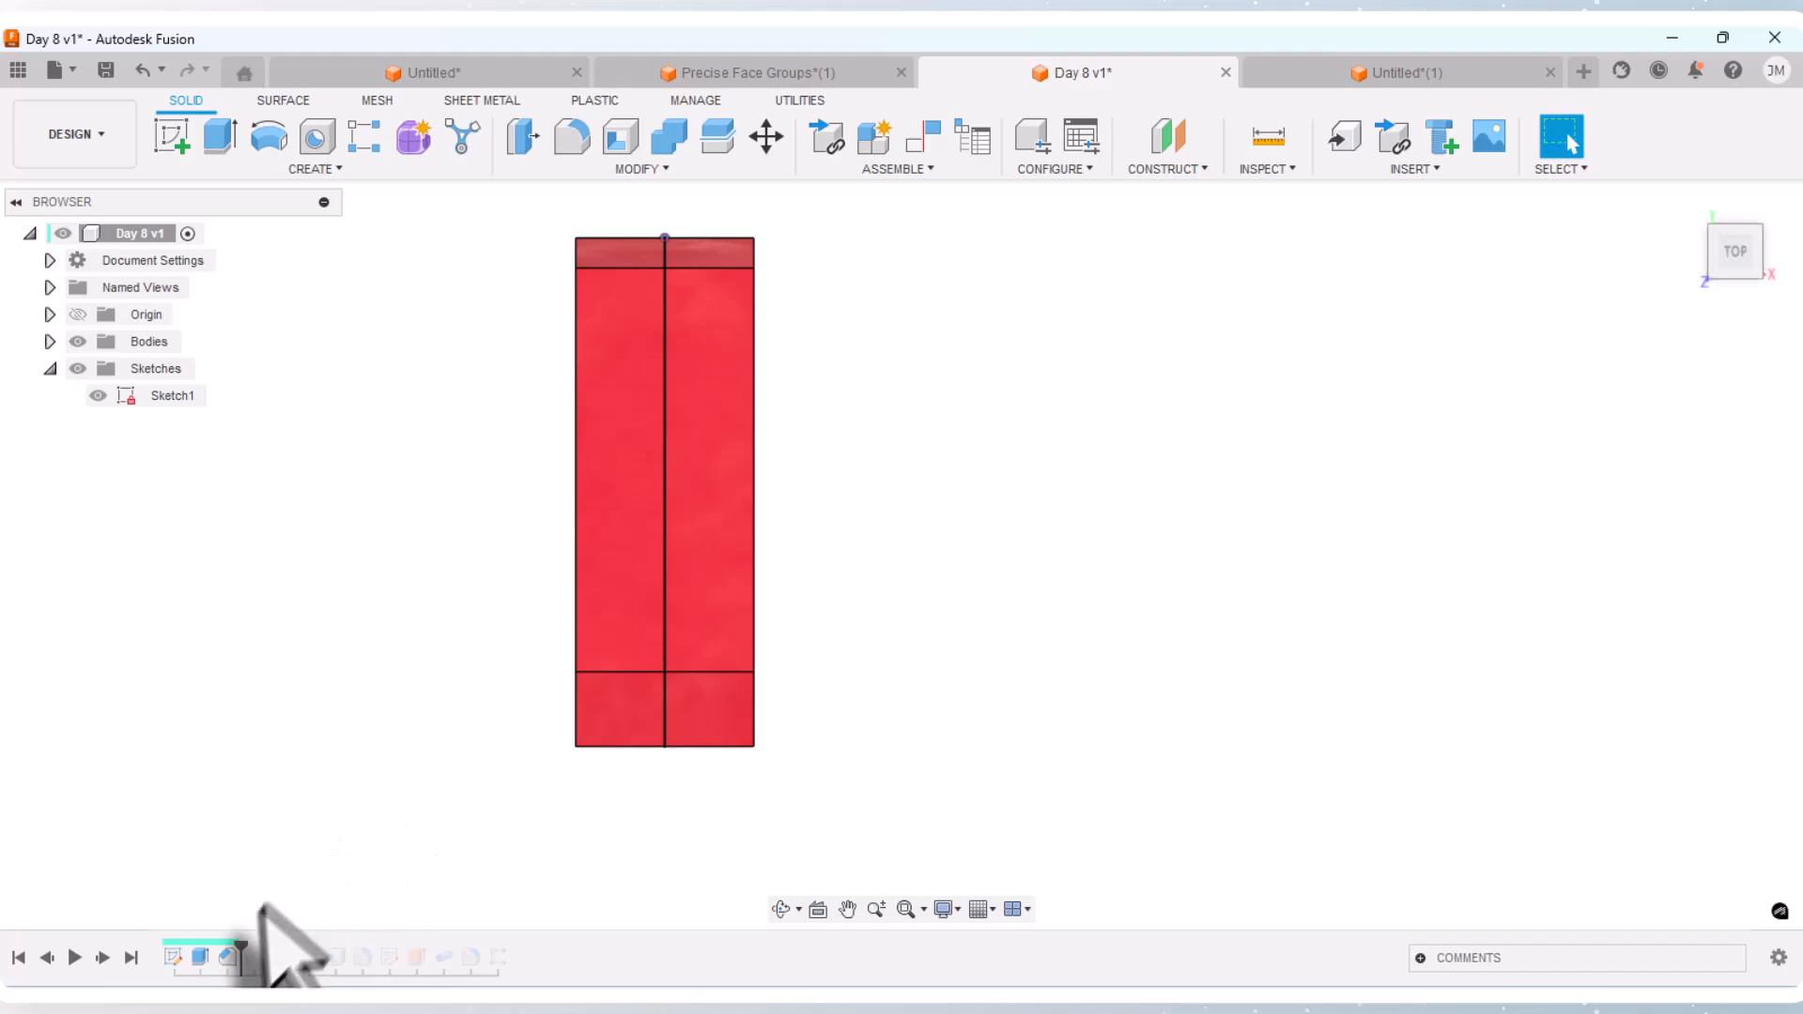
{"action": "left_click", "coordinate": [780, 908]}
{"action": "left_click_drag", "start_coordinate": [785, 865], "coordinate": [938, 830]}
{"action": "right_click", "coordinate": [968, 829]}
{"action": "left_click", "coordinate": [1036, 832]}
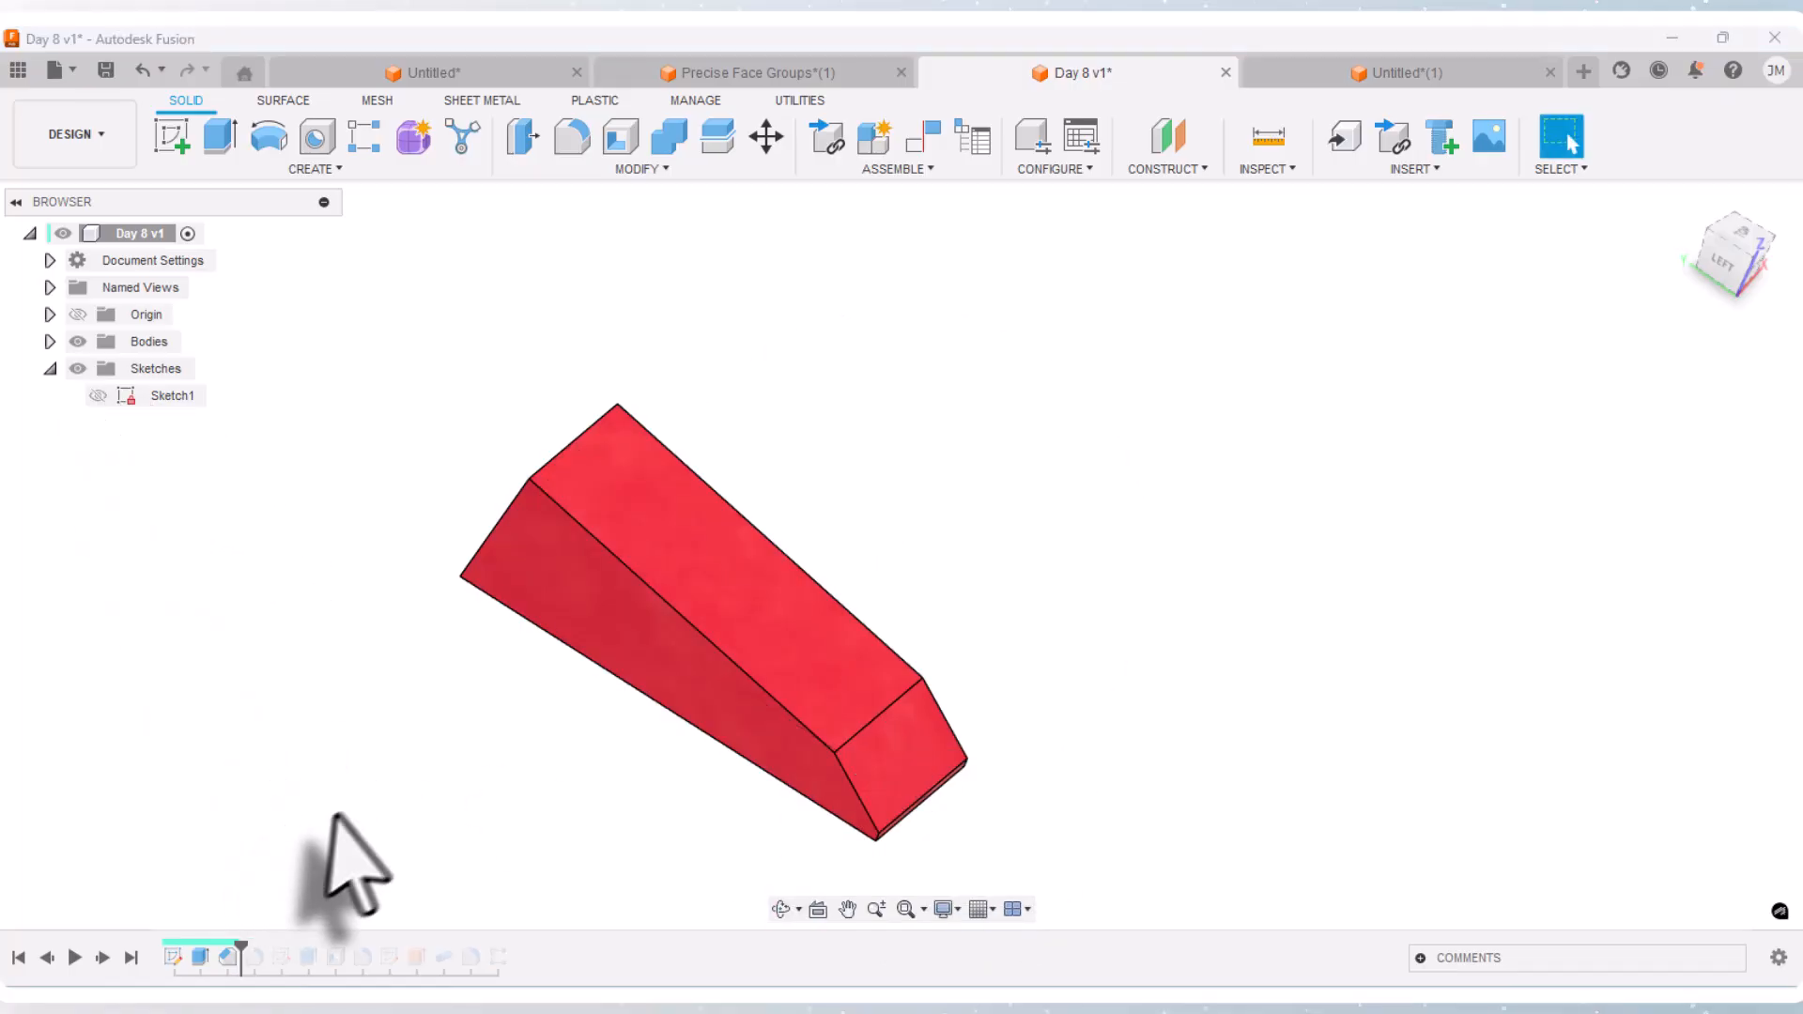
{"action": "right_click", "coordinate": [234, 950]}
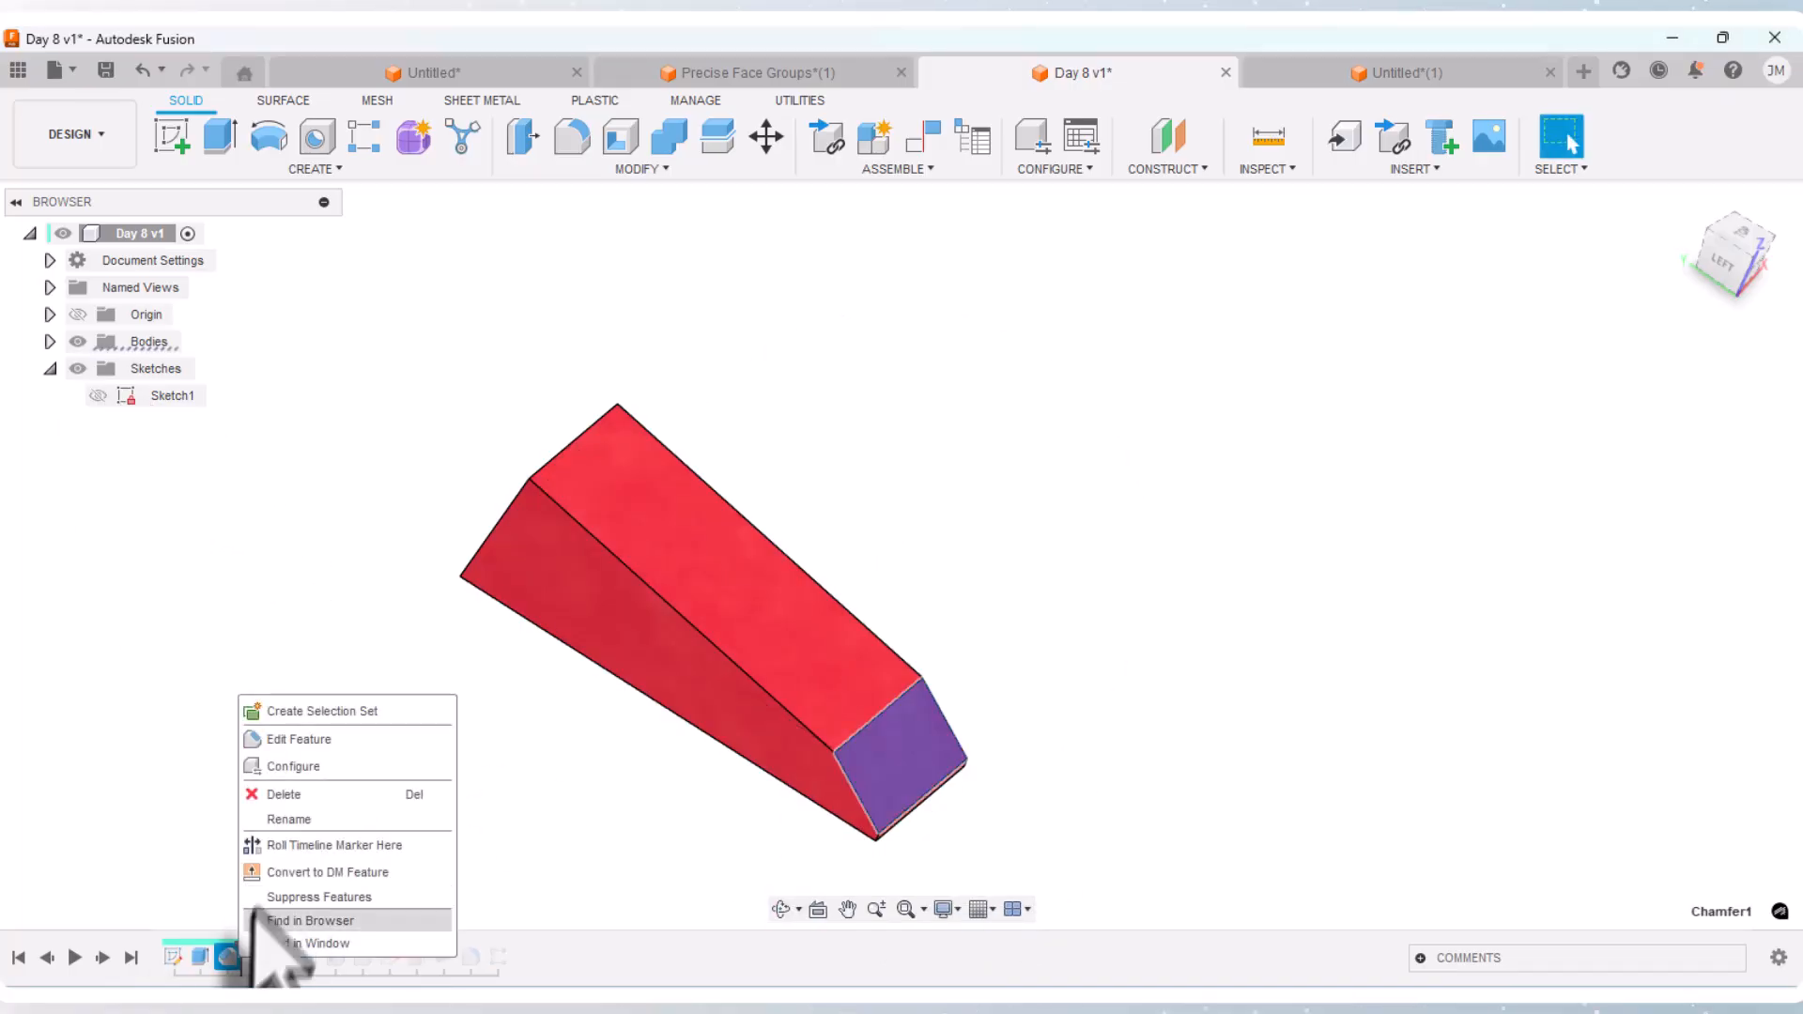
{"action": "left_click", "coordinate": [310, 739]}
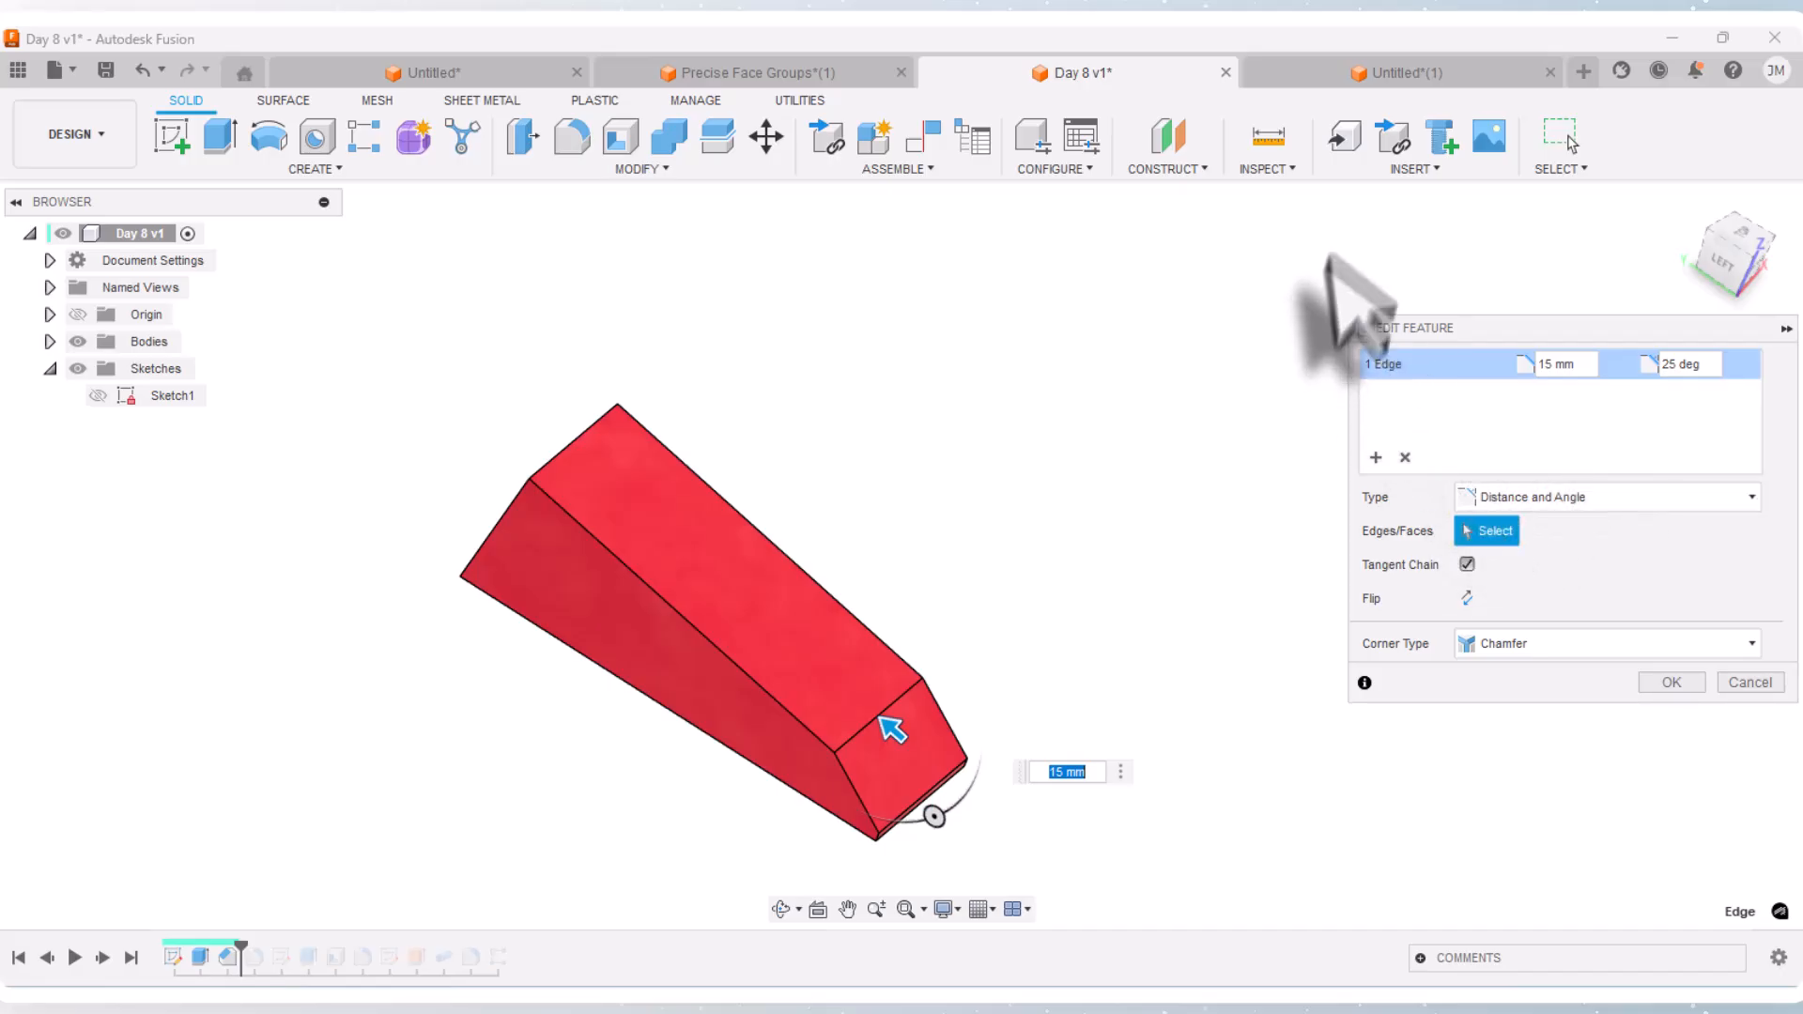
Step: In the new untitled design, chamfer the upper edge of the wedge's thin end by distance and angle, using 15 mm and 25 degrees
{"action": "left_click", "coordinate": [1337, 72]}
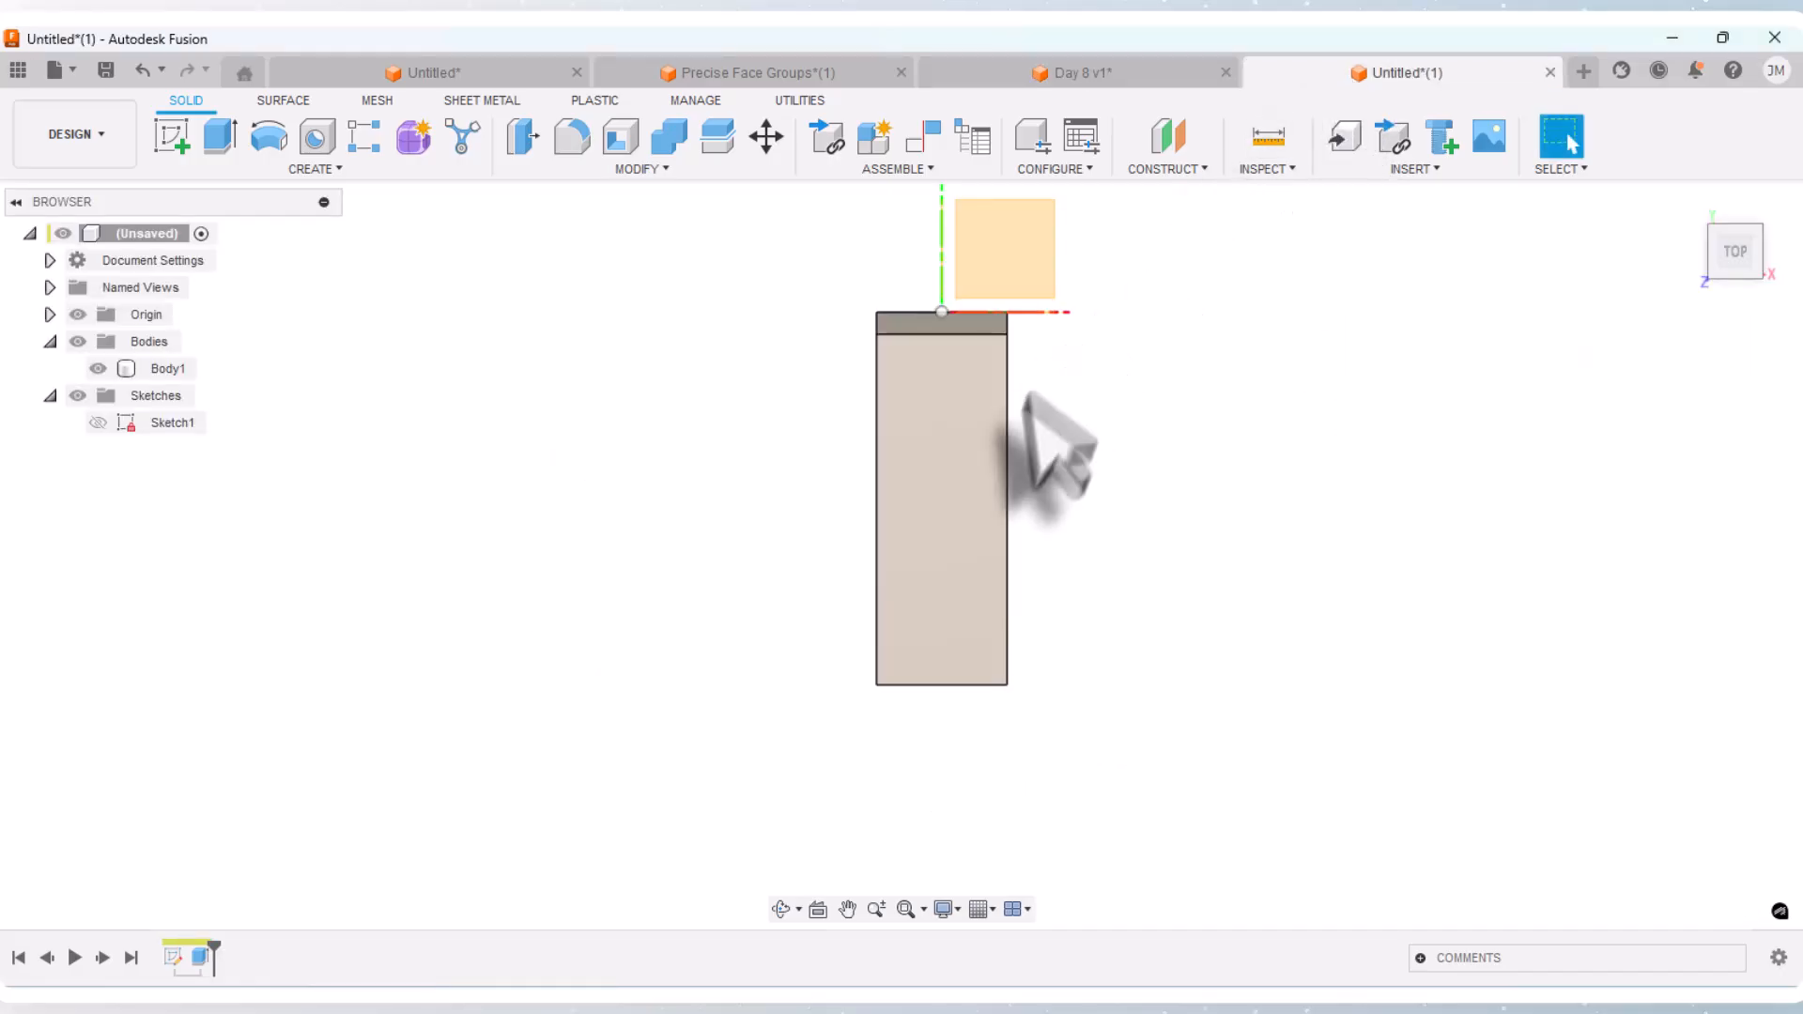
{"action": "left_click", "coordinate": [777, 911]}
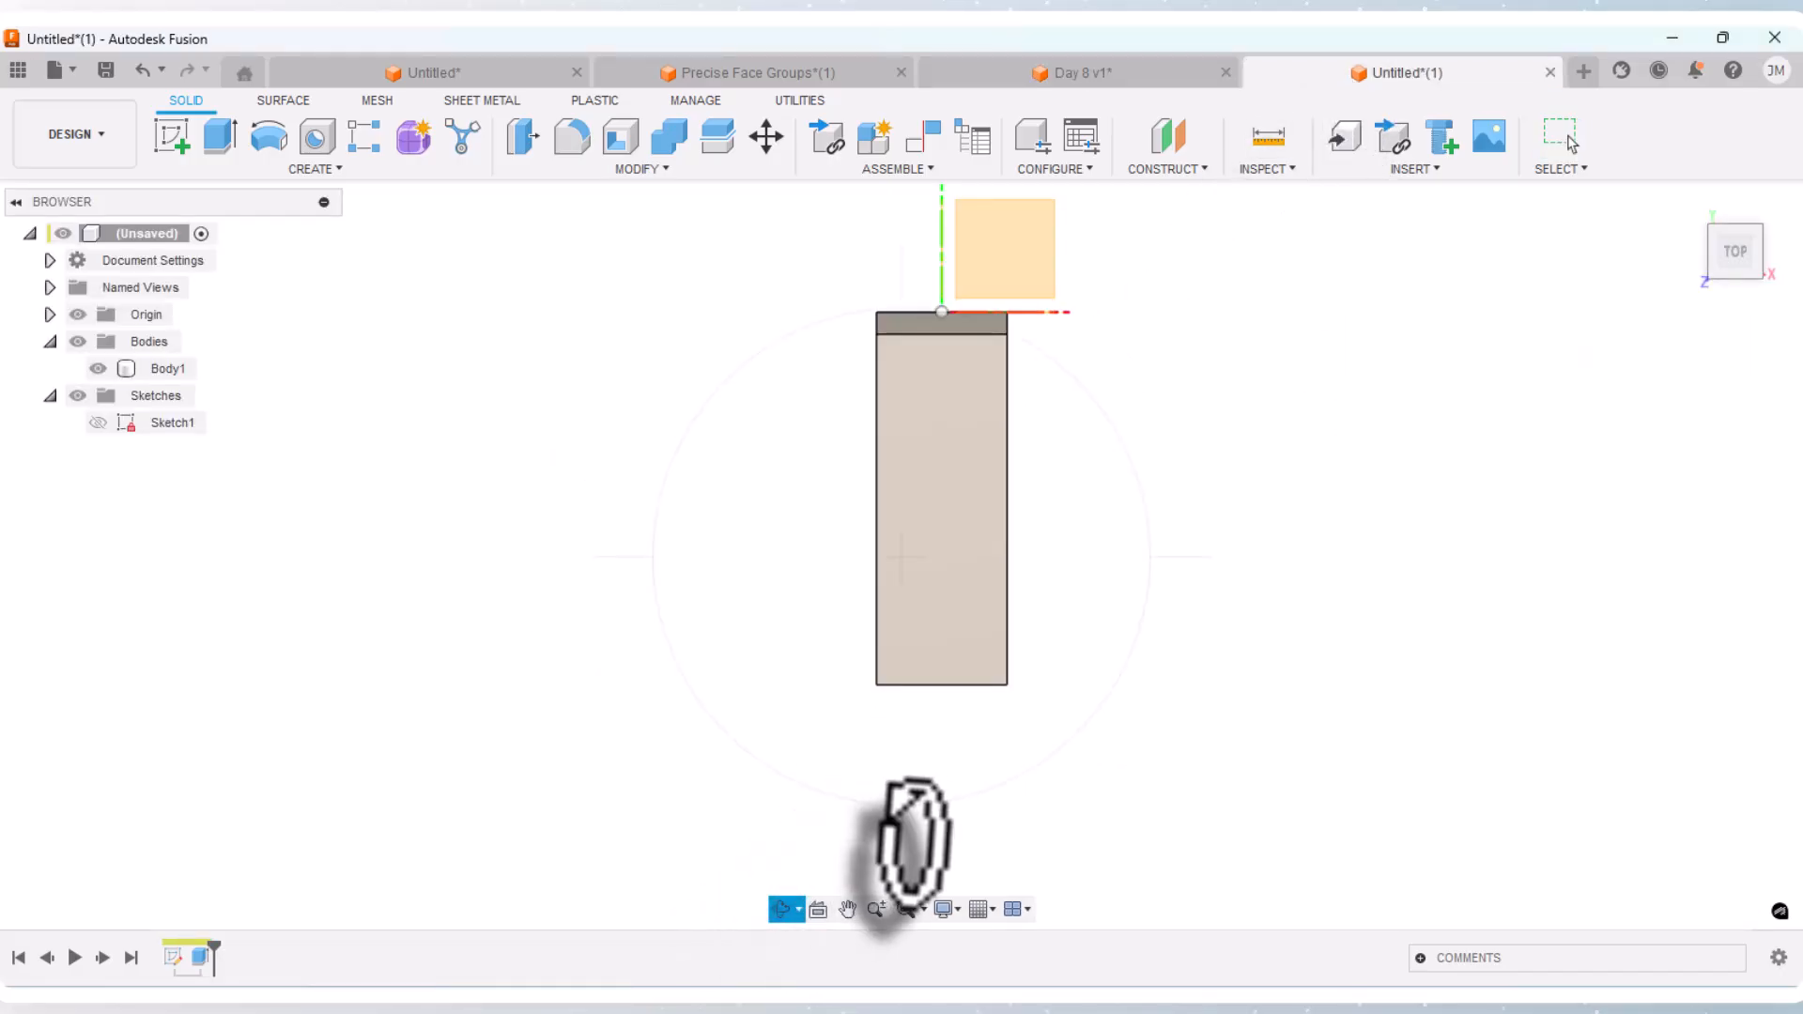
{"action": "left_click_drag", "start_coordinate": [906, 838], "coordinate": [986, 764]}
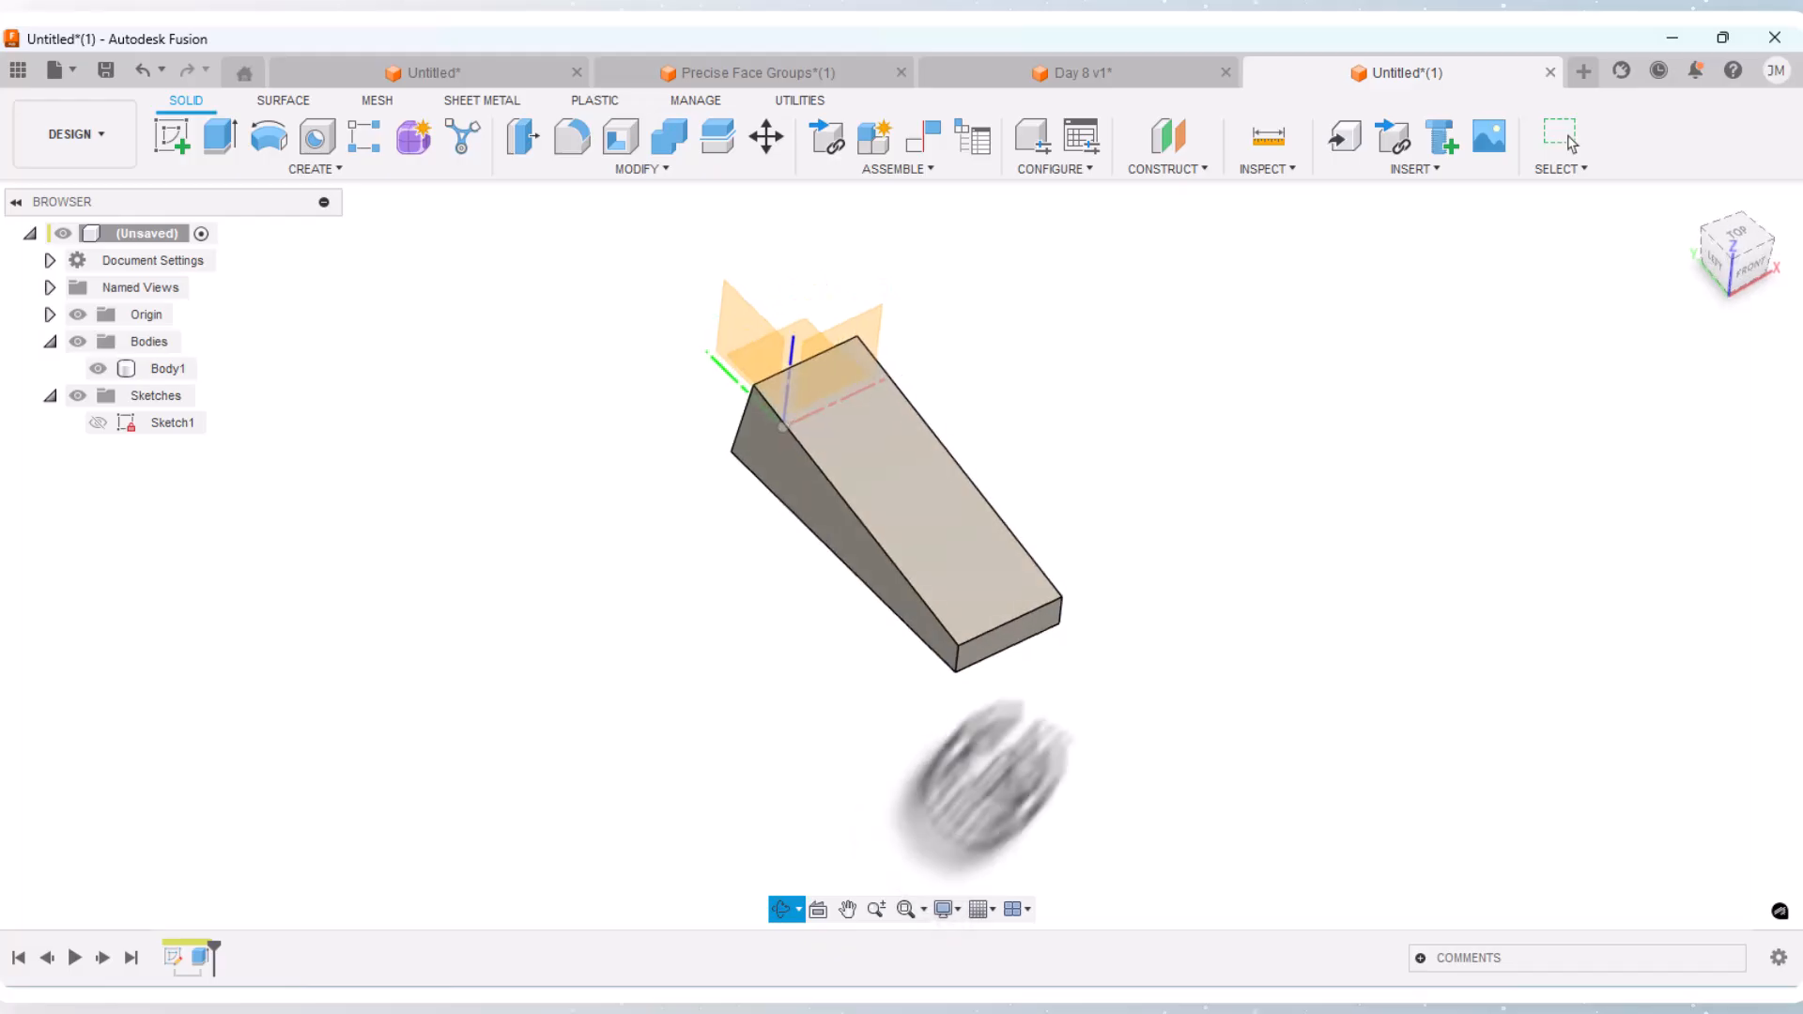
{"action": "right_click", "coordinate": [1220, 572]}
{"action": "left_click", "coordinate": [1328, 623]}
{"action": "left_click", "coordinate": [1012, 625]}
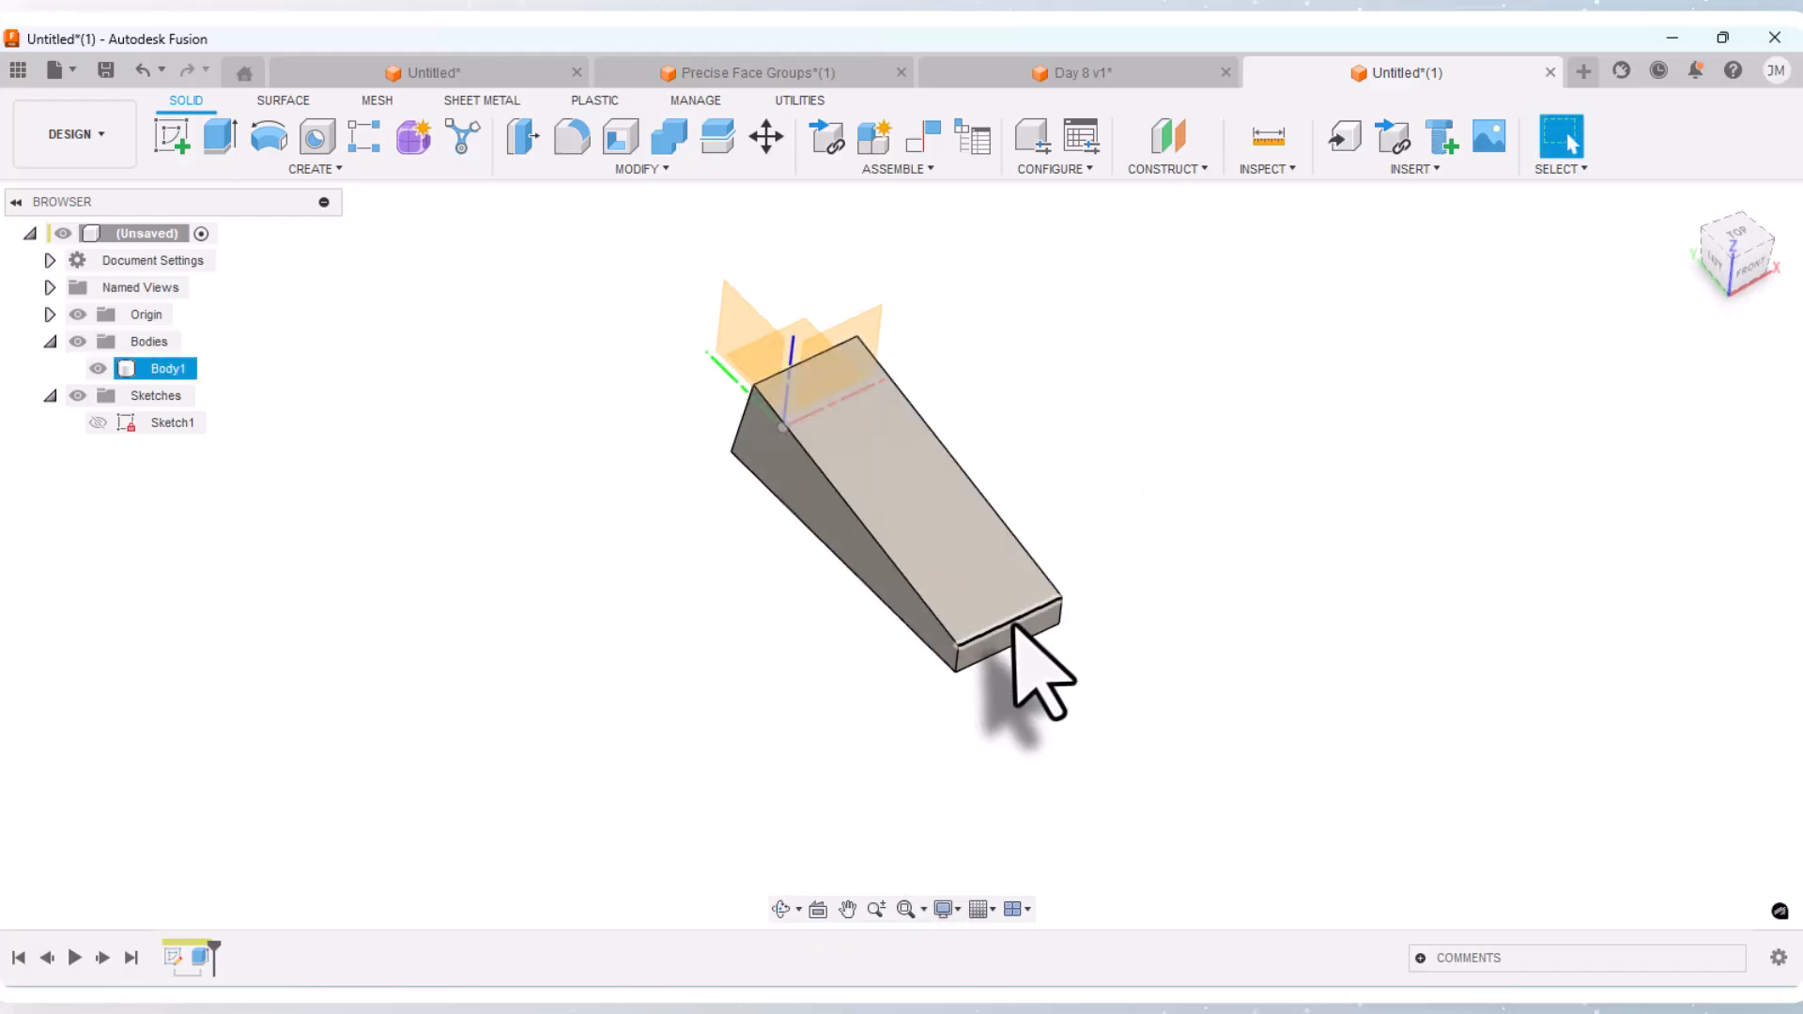
{"action": "left_click", "coordinate": [632, 168]}
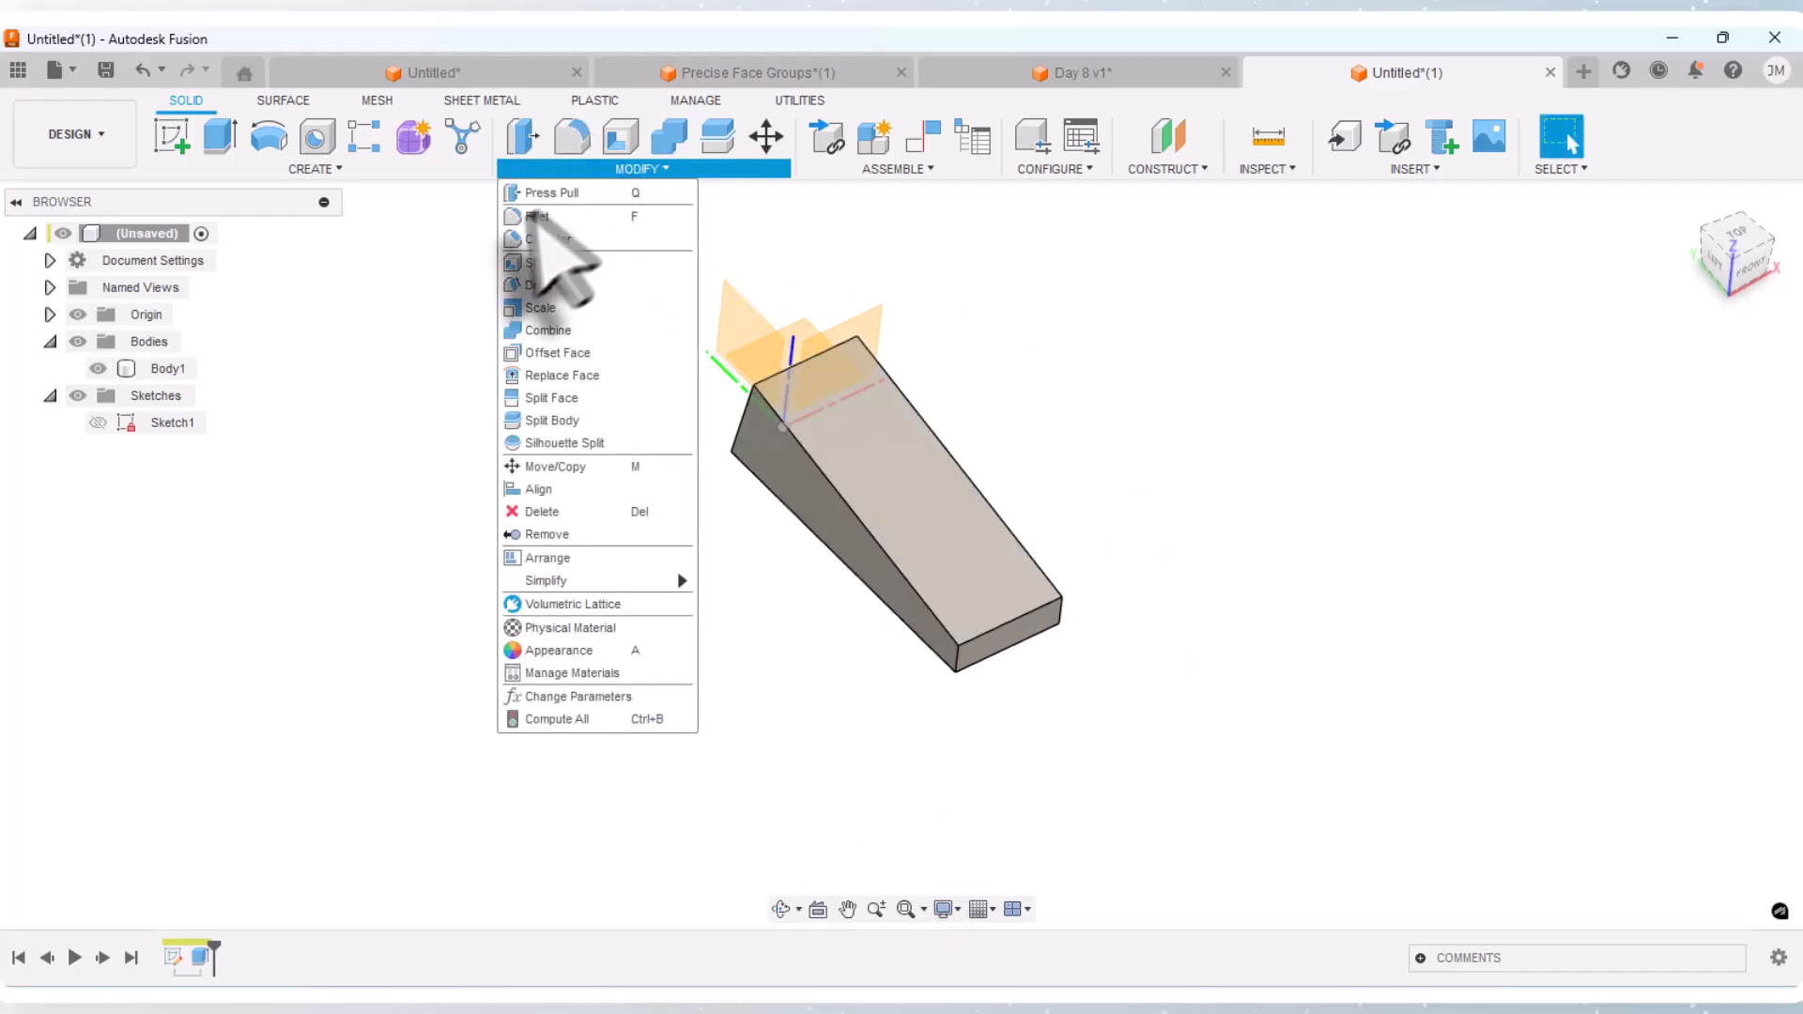
{"action": "left_click", "coordinate": [1239, 283]}
{"action": "left_click", "coordinate": [1022, 635]}
{"action": "right_click", "coordinate": [1012, 623]}
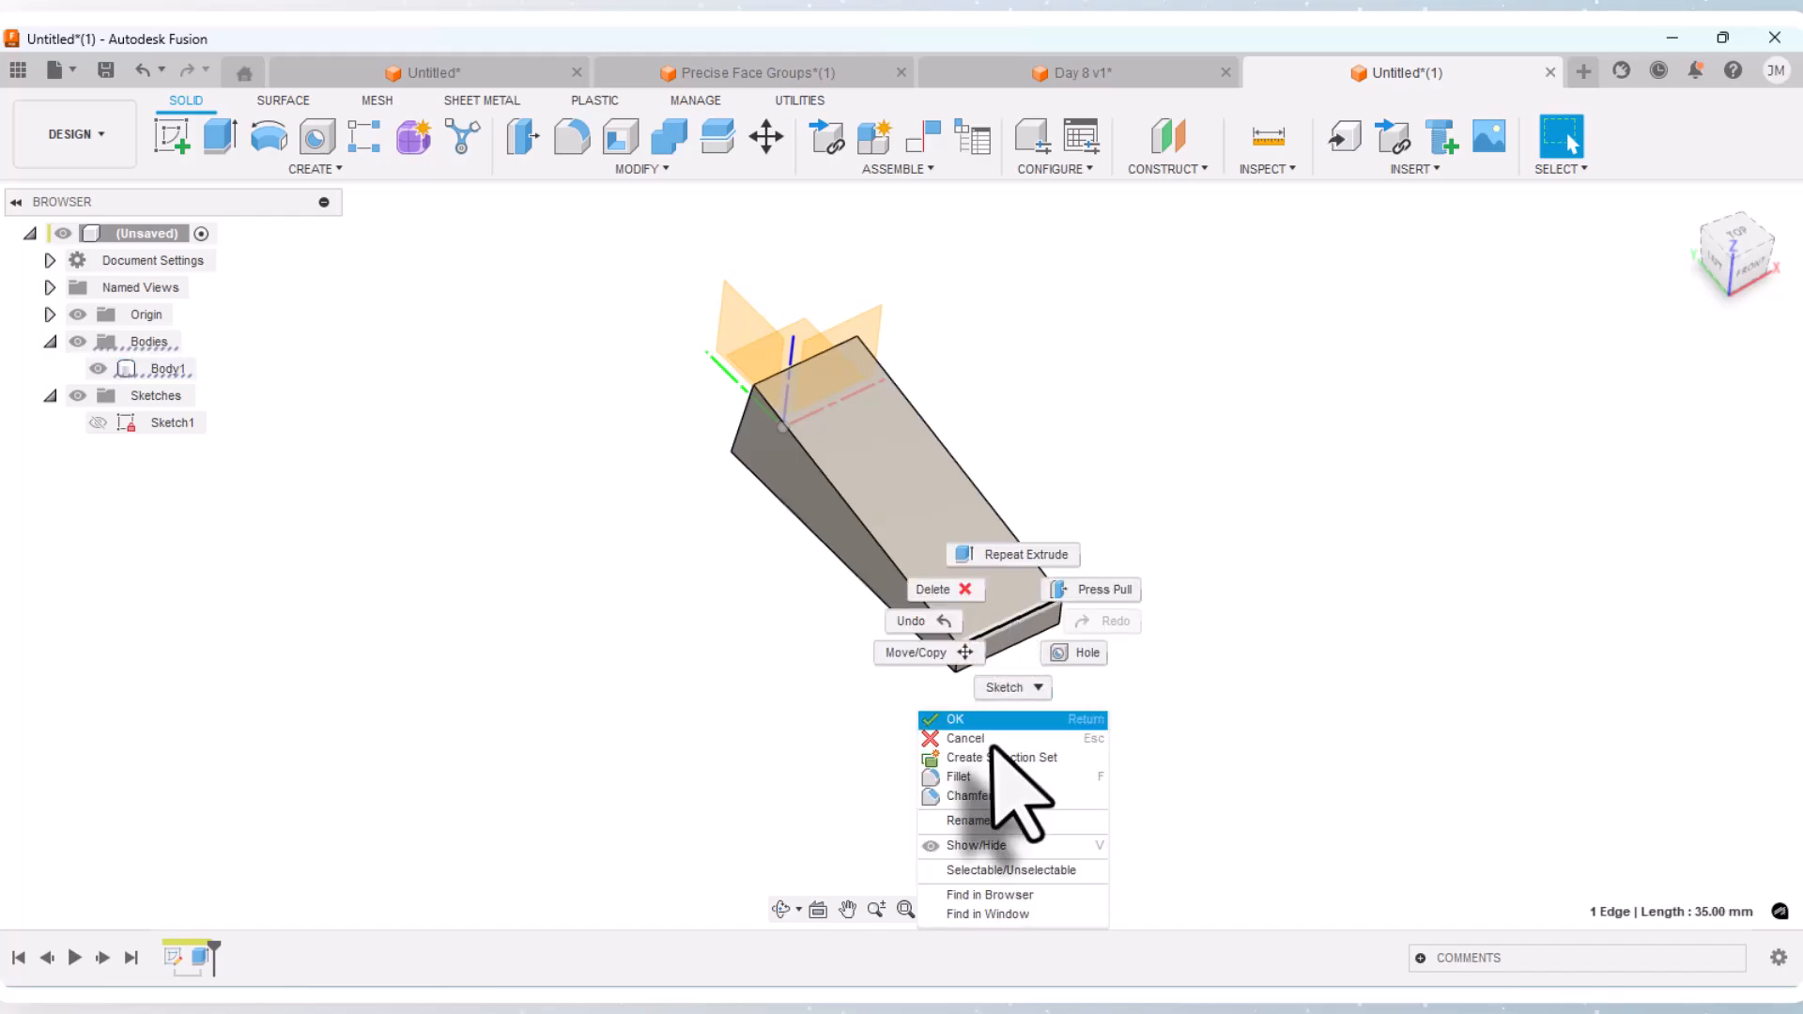
{"action": "left_click", "coordinate": [972, 798]}
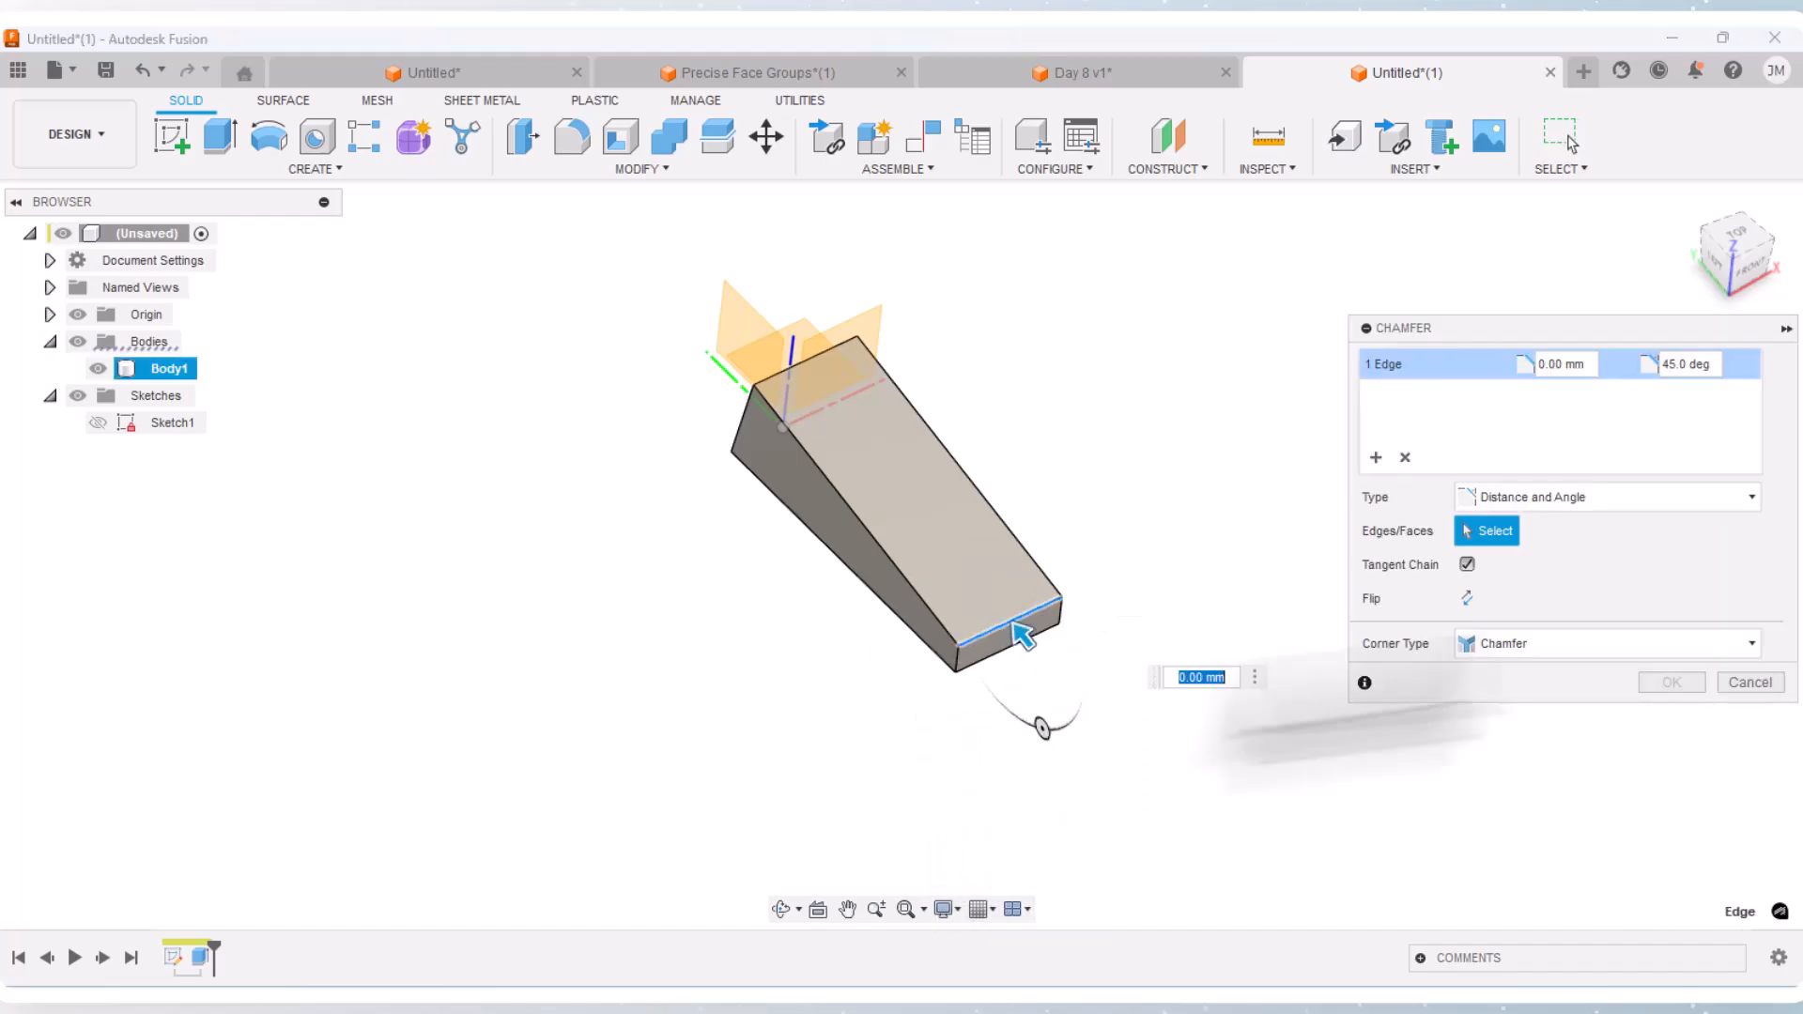
{"action": "left_click", "coordinate": [1623, 498]}
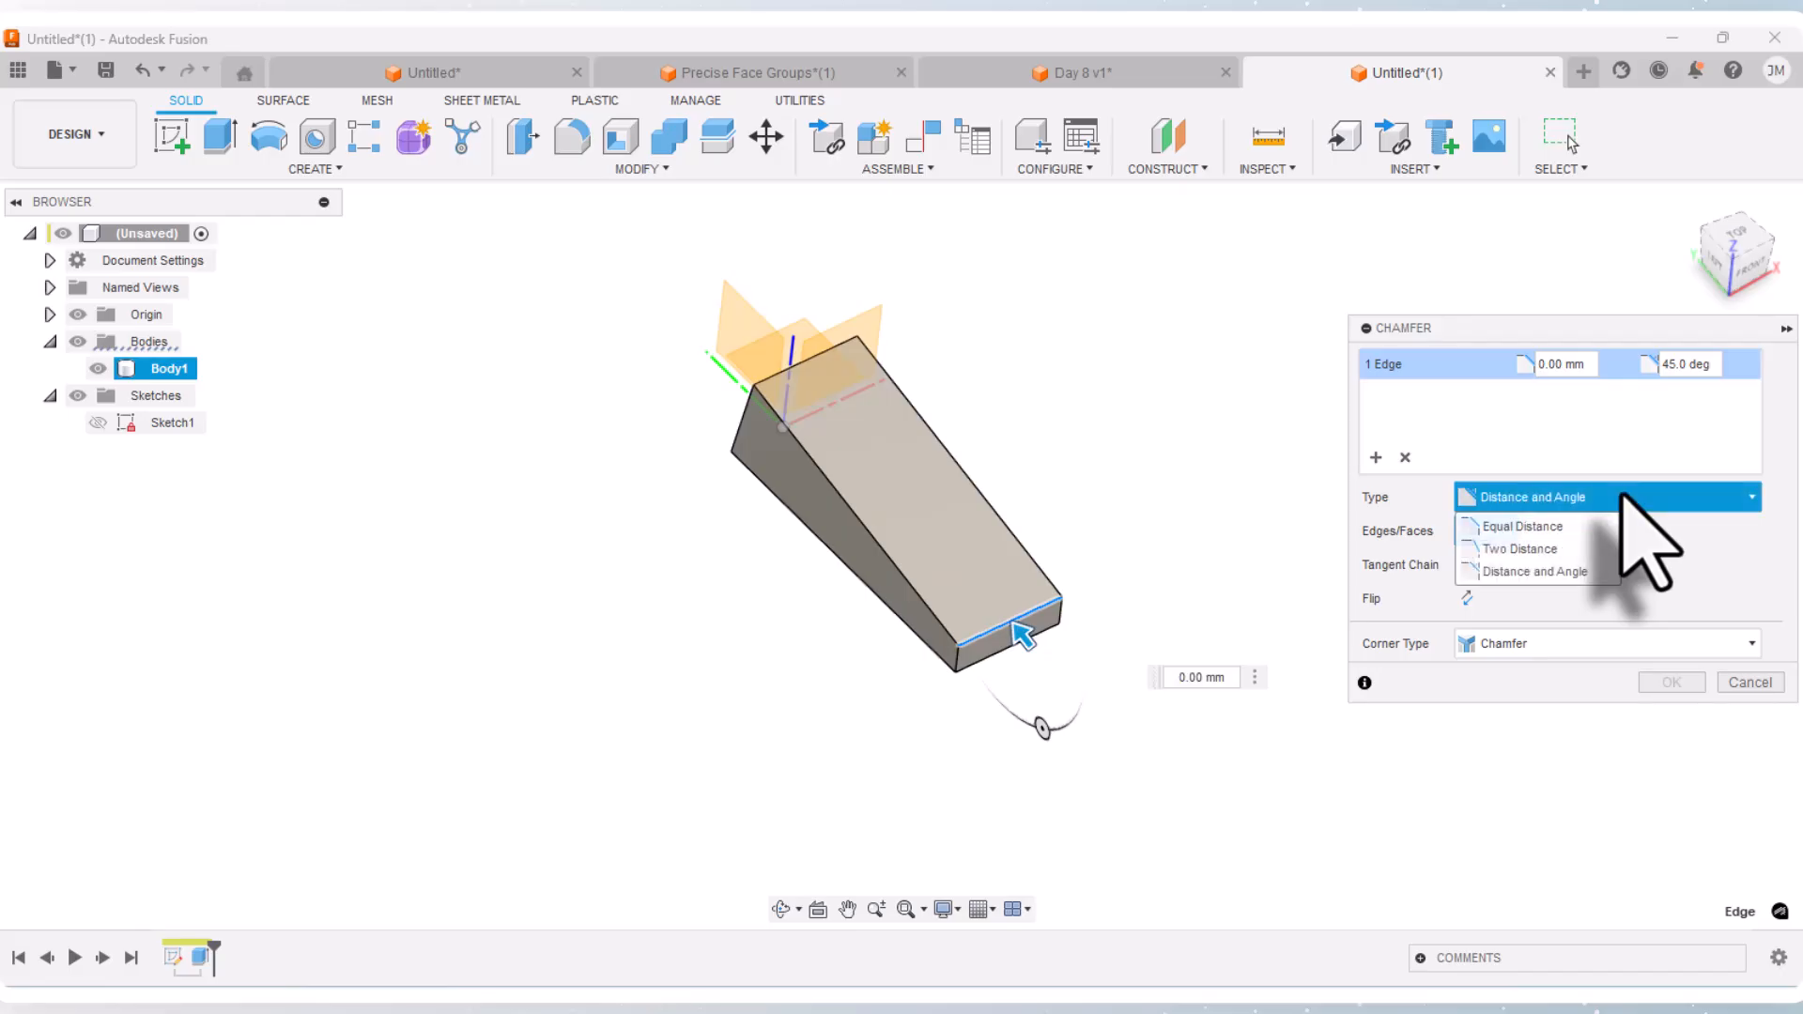
{"action": "left_click", "coordinate": [1526, 572]}
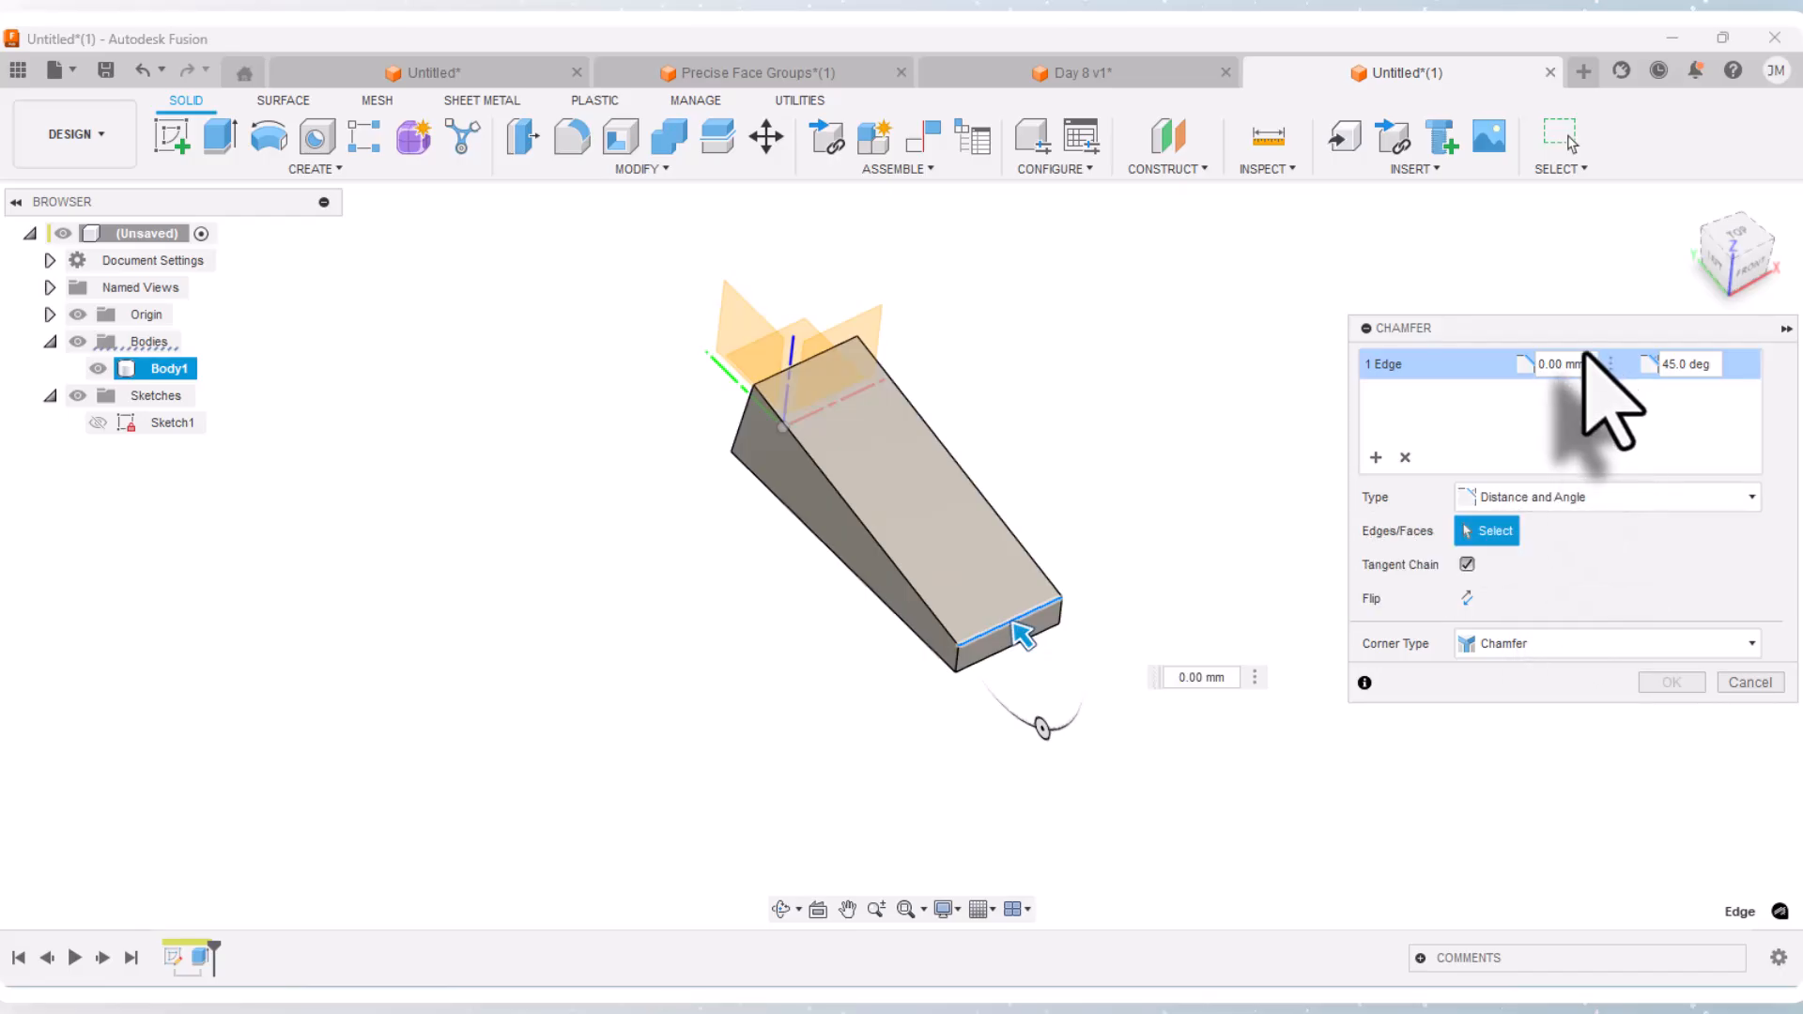
{"action": "left_click_drag", "start_coordinate": [1589, 365], "coordinate": [1512, 364]}
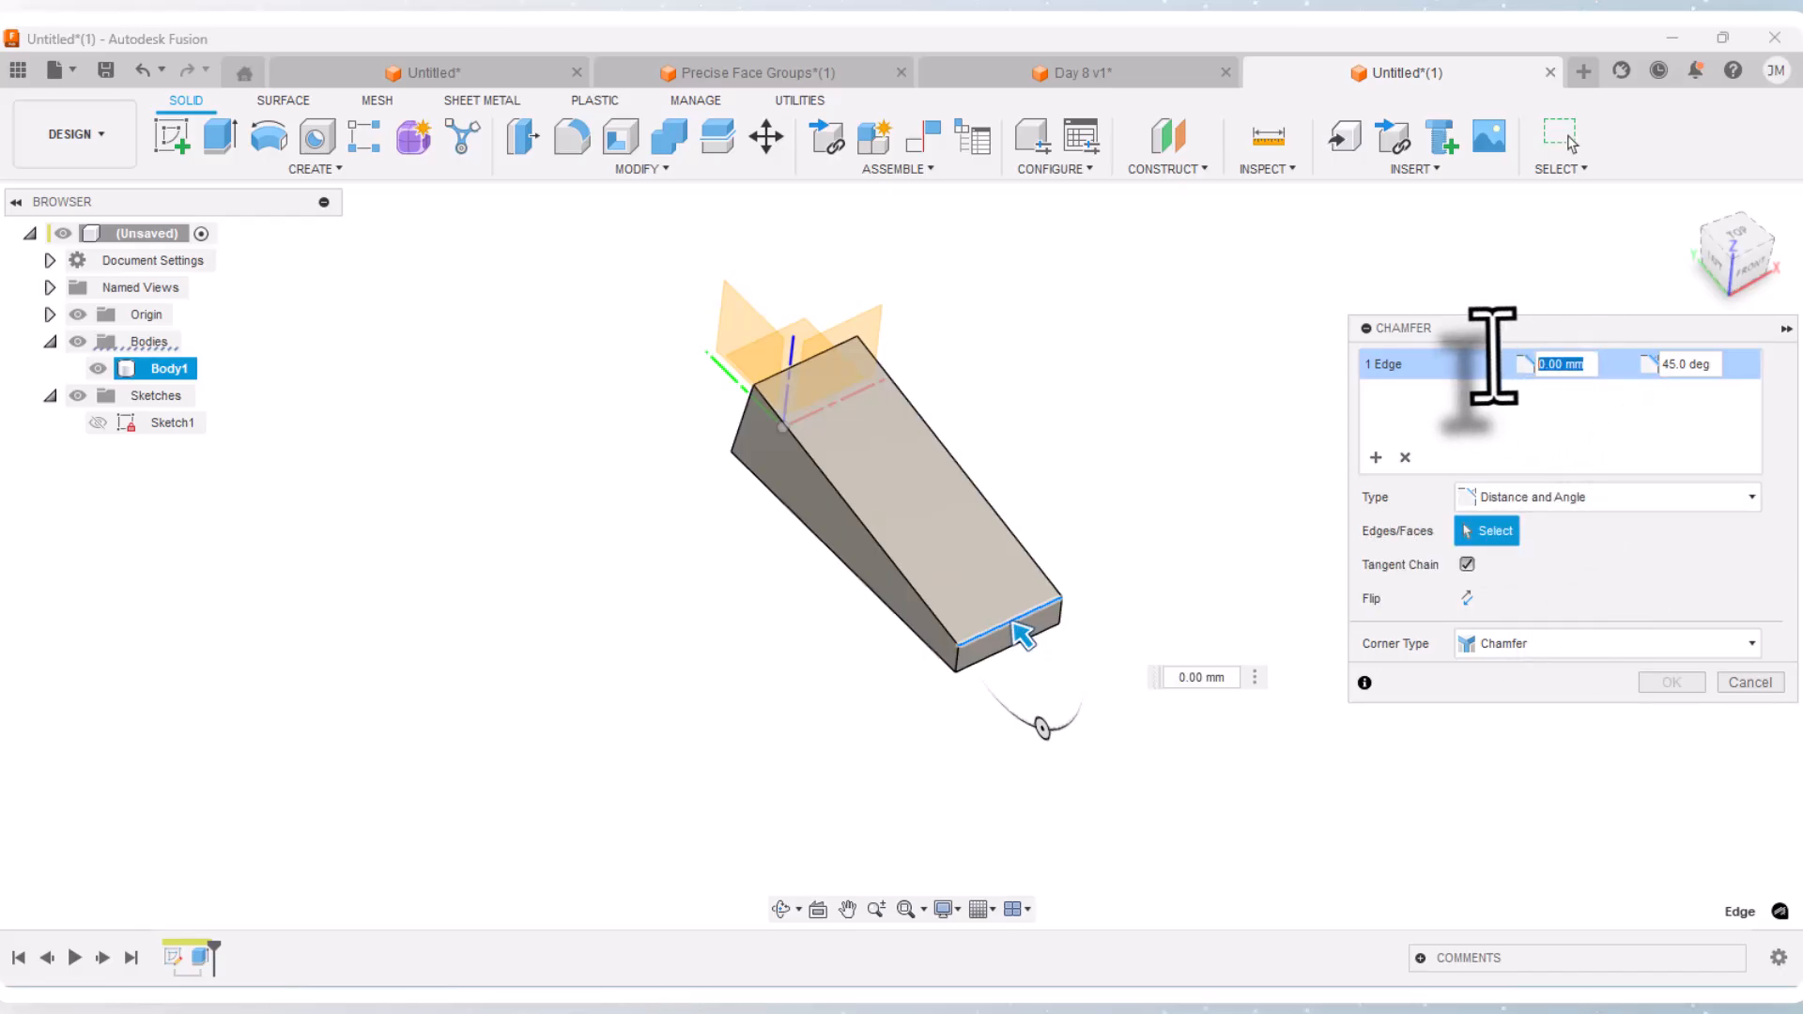
{"action": "type", "text": "15"}
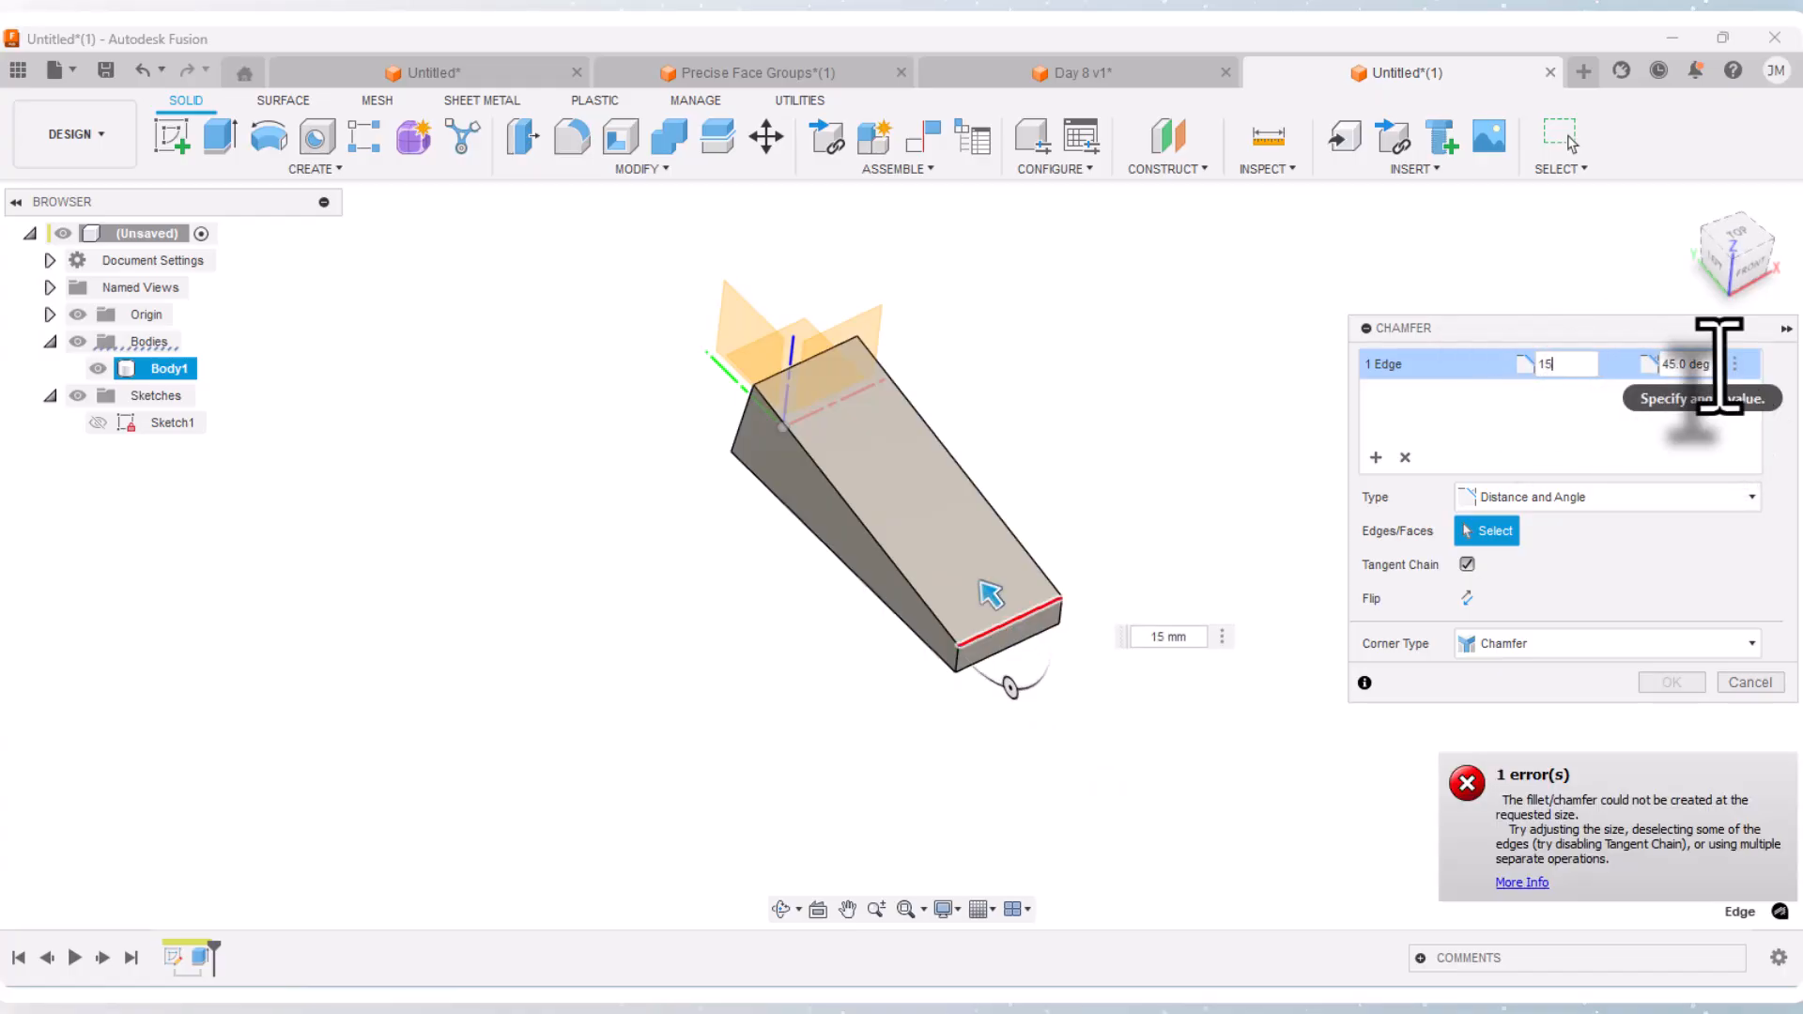
{"action": "double_click", "coordinate": [1691, 364]}
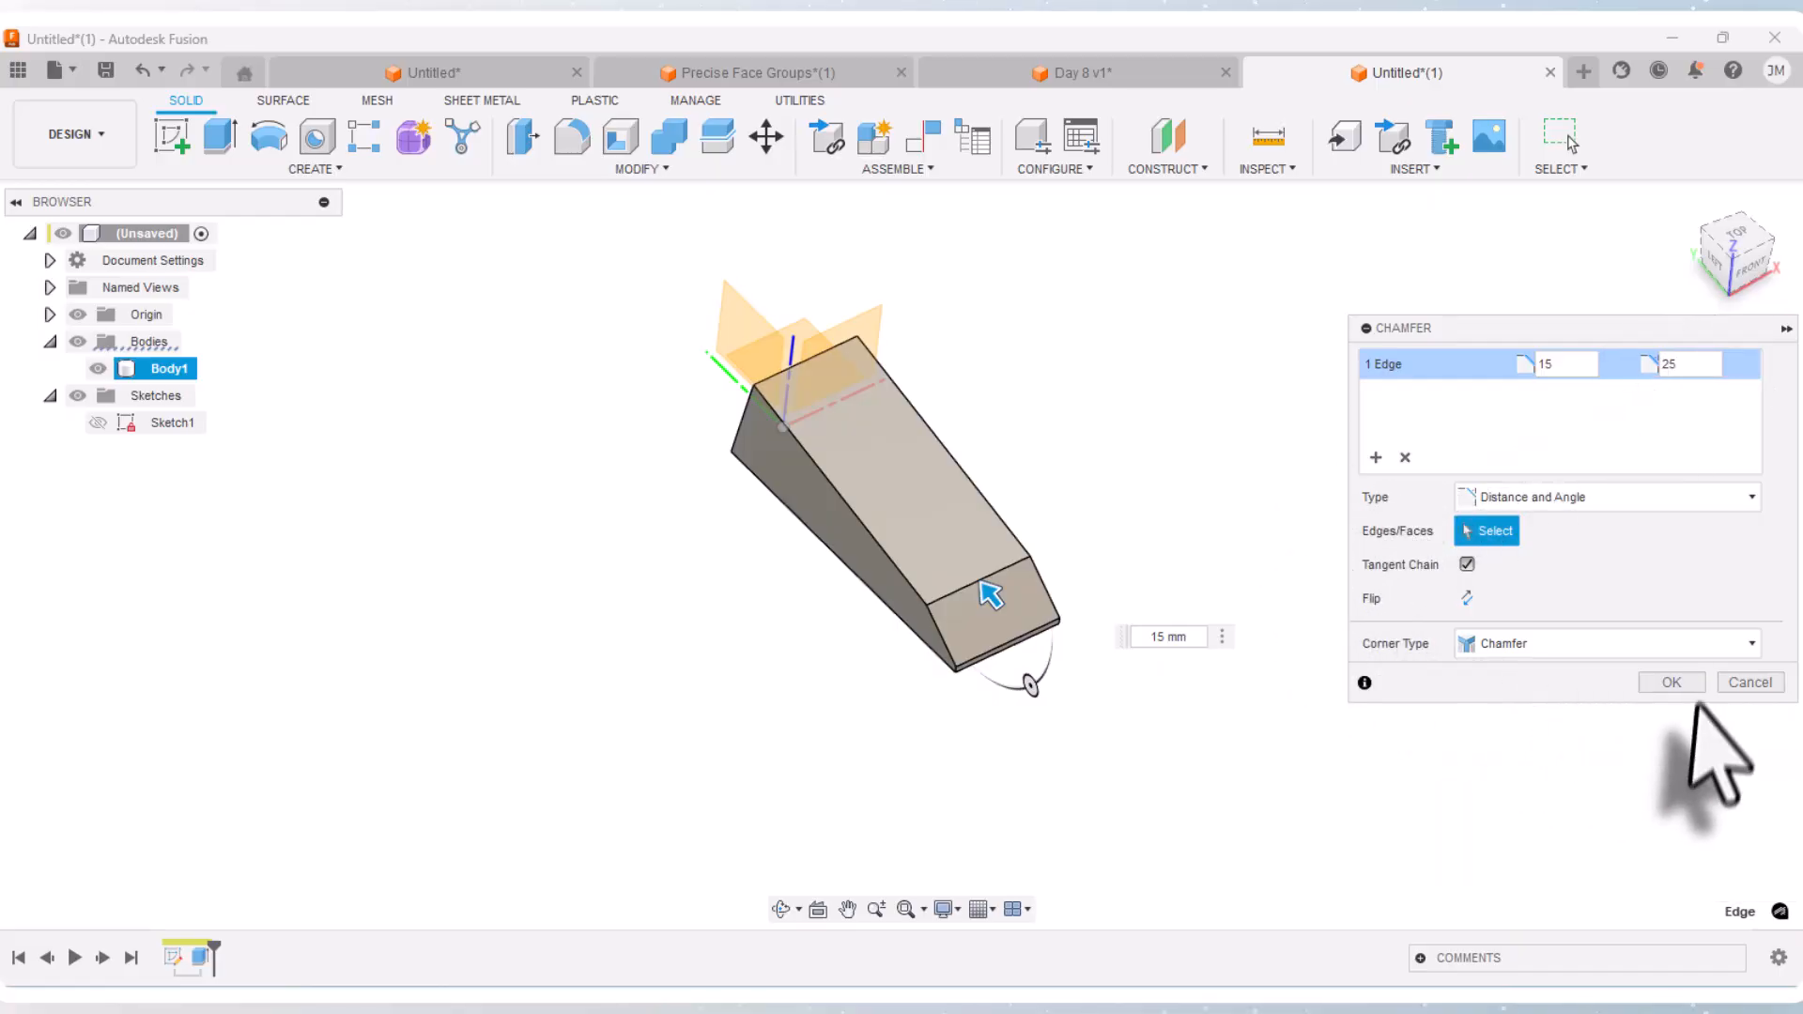
{"action": "left_click", "coordinate": [1672, 681]}
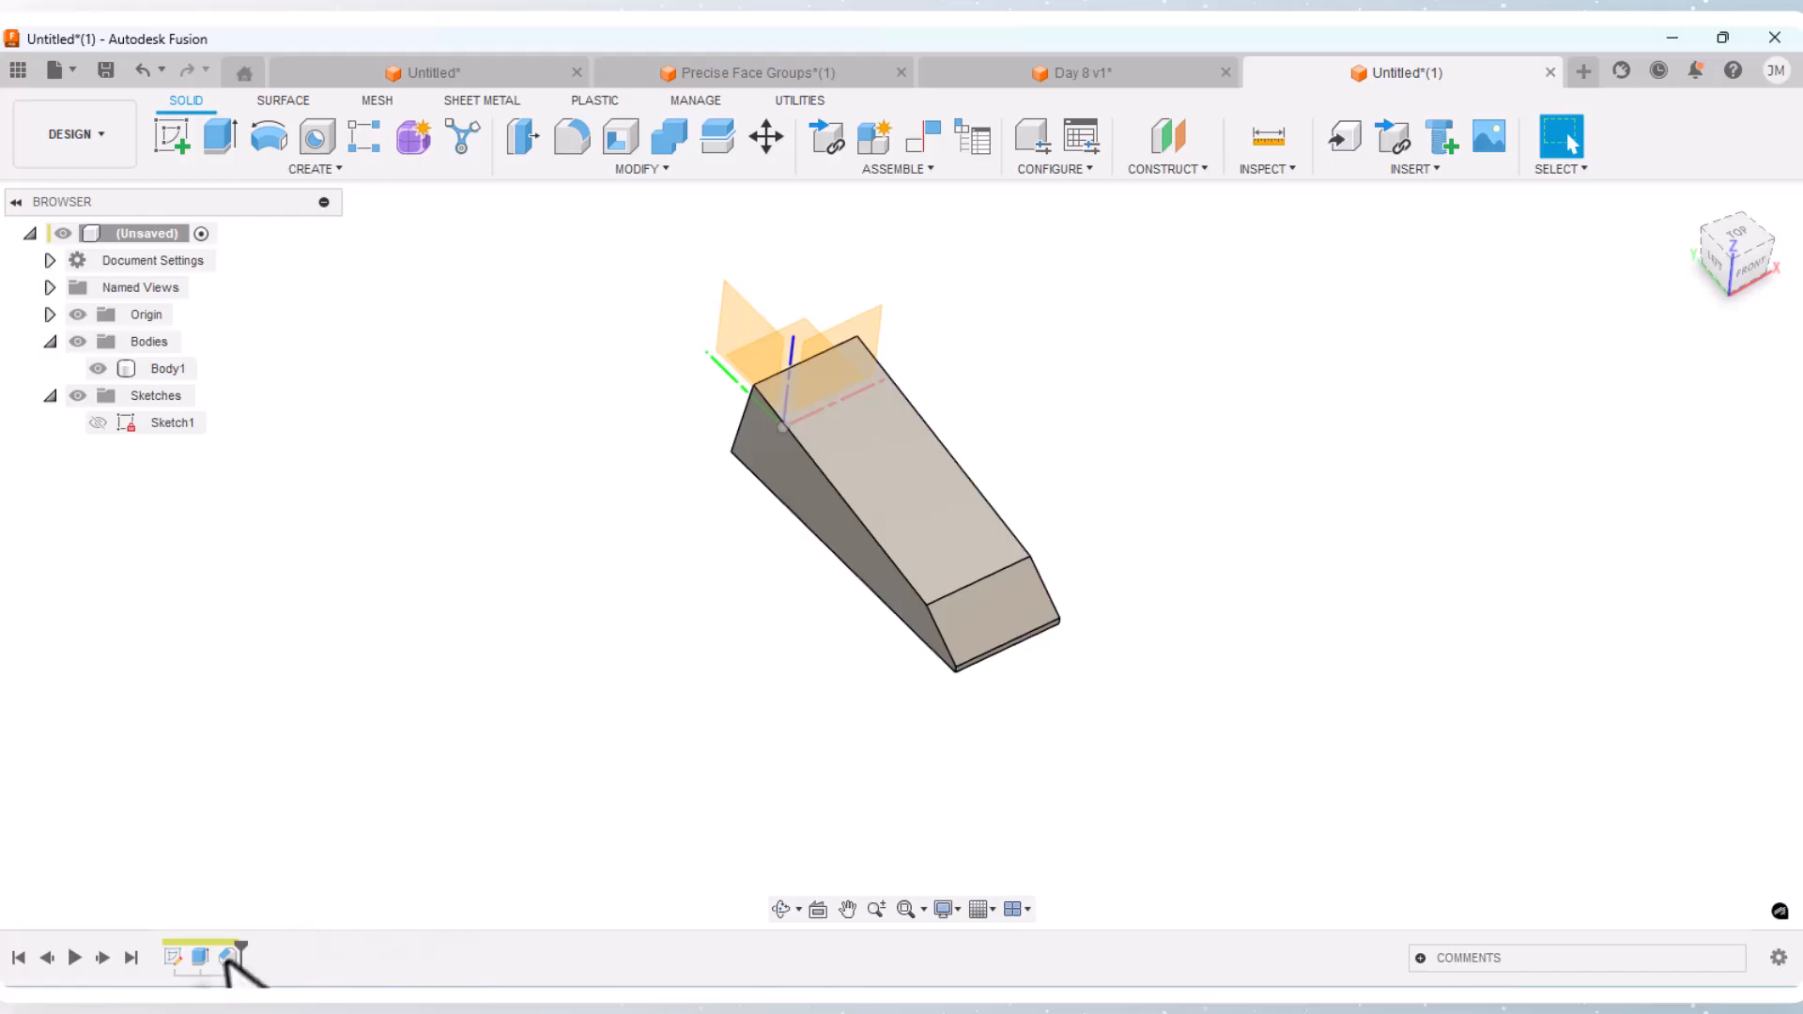
Step: Check the new chamfer's distance and angle settings, leaving them unedited
{"action": "right_click", "coordinate": [225, 960]}
{"action": "left_click", "coordinate": [280, 744]}
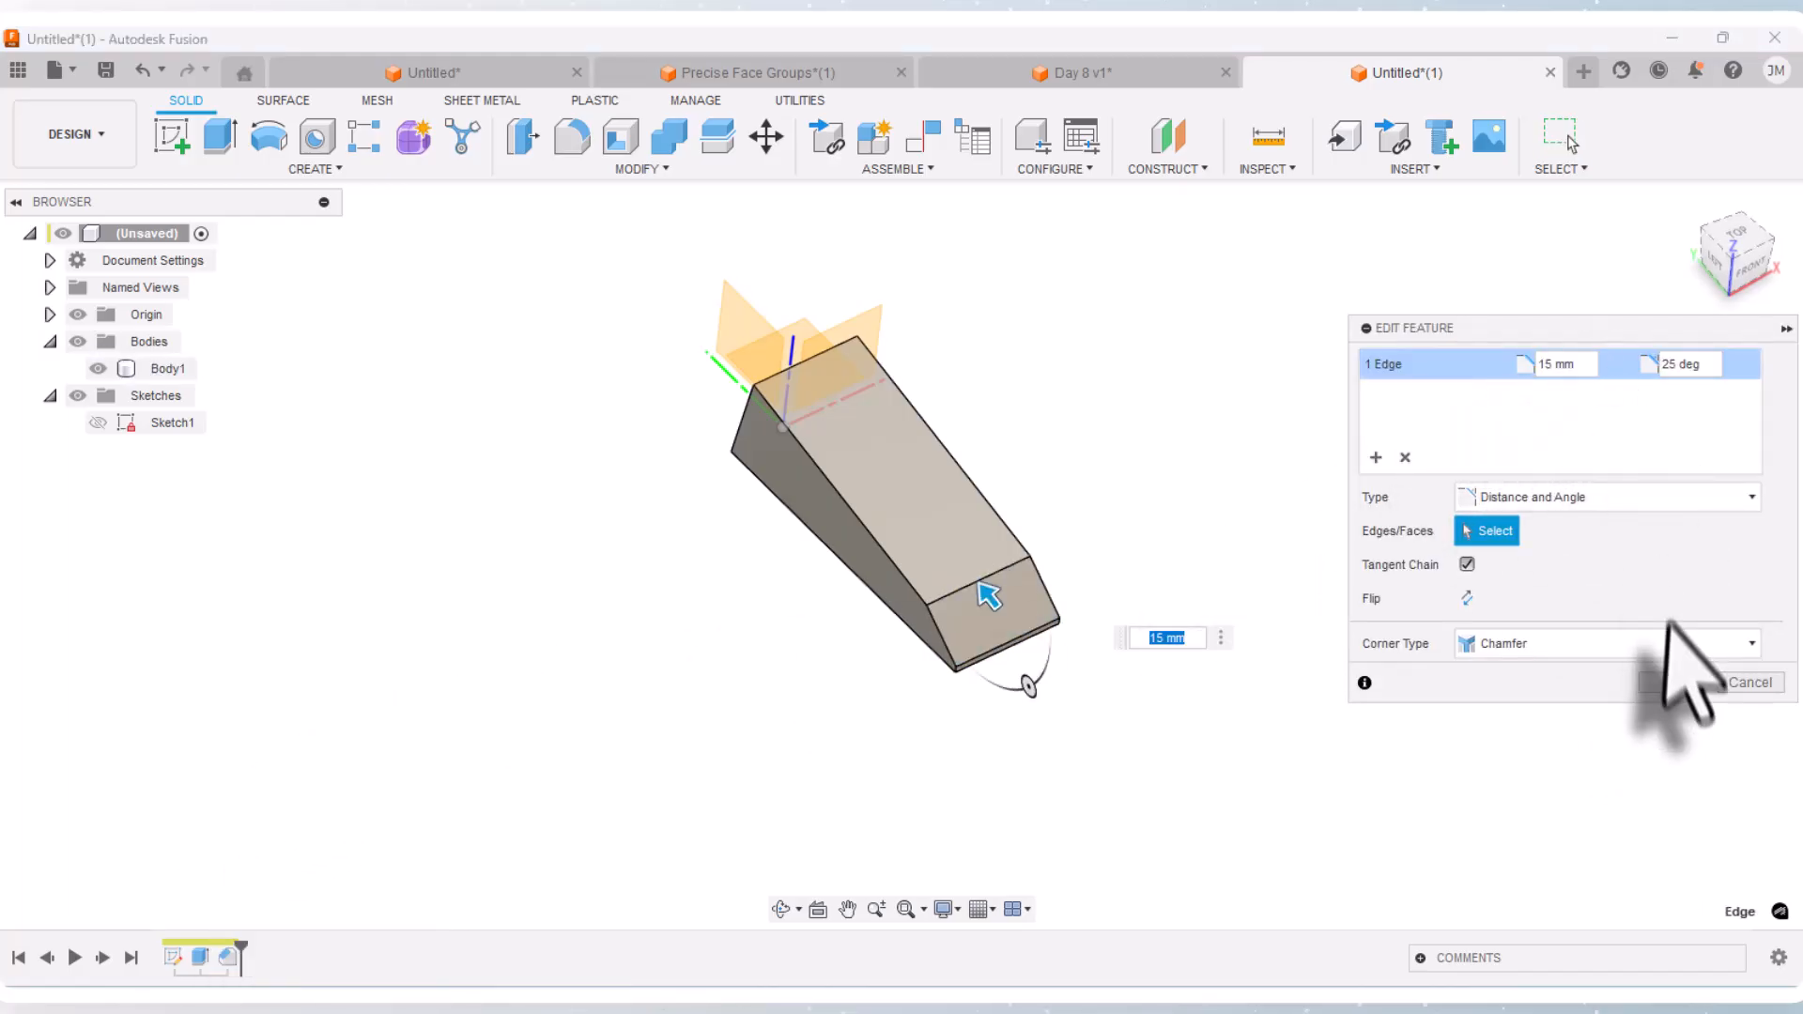
{"action": "left_click", "coordinate": [1751, 682]}
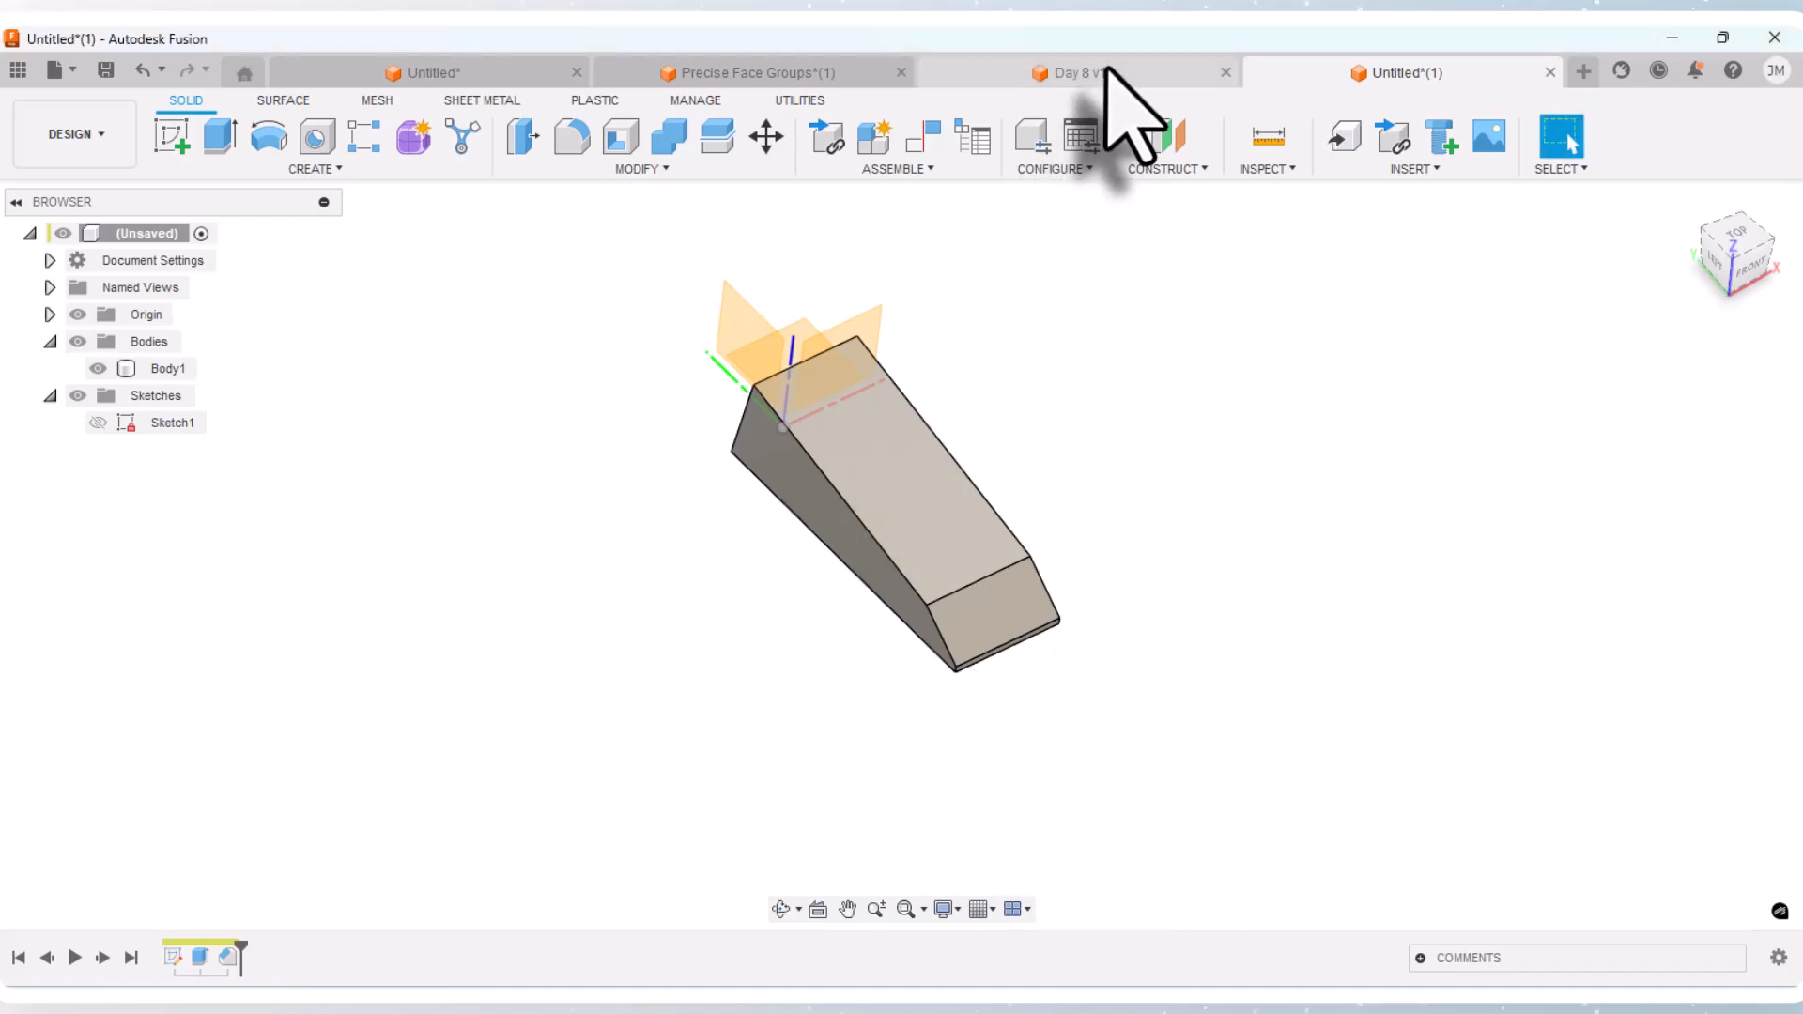
Step: Roll the Day 8 v1 reference history forward past the first fillet and examine that fillet's edge sets and radii
{"action": "left_click", "coordinate": [1094, 73]}
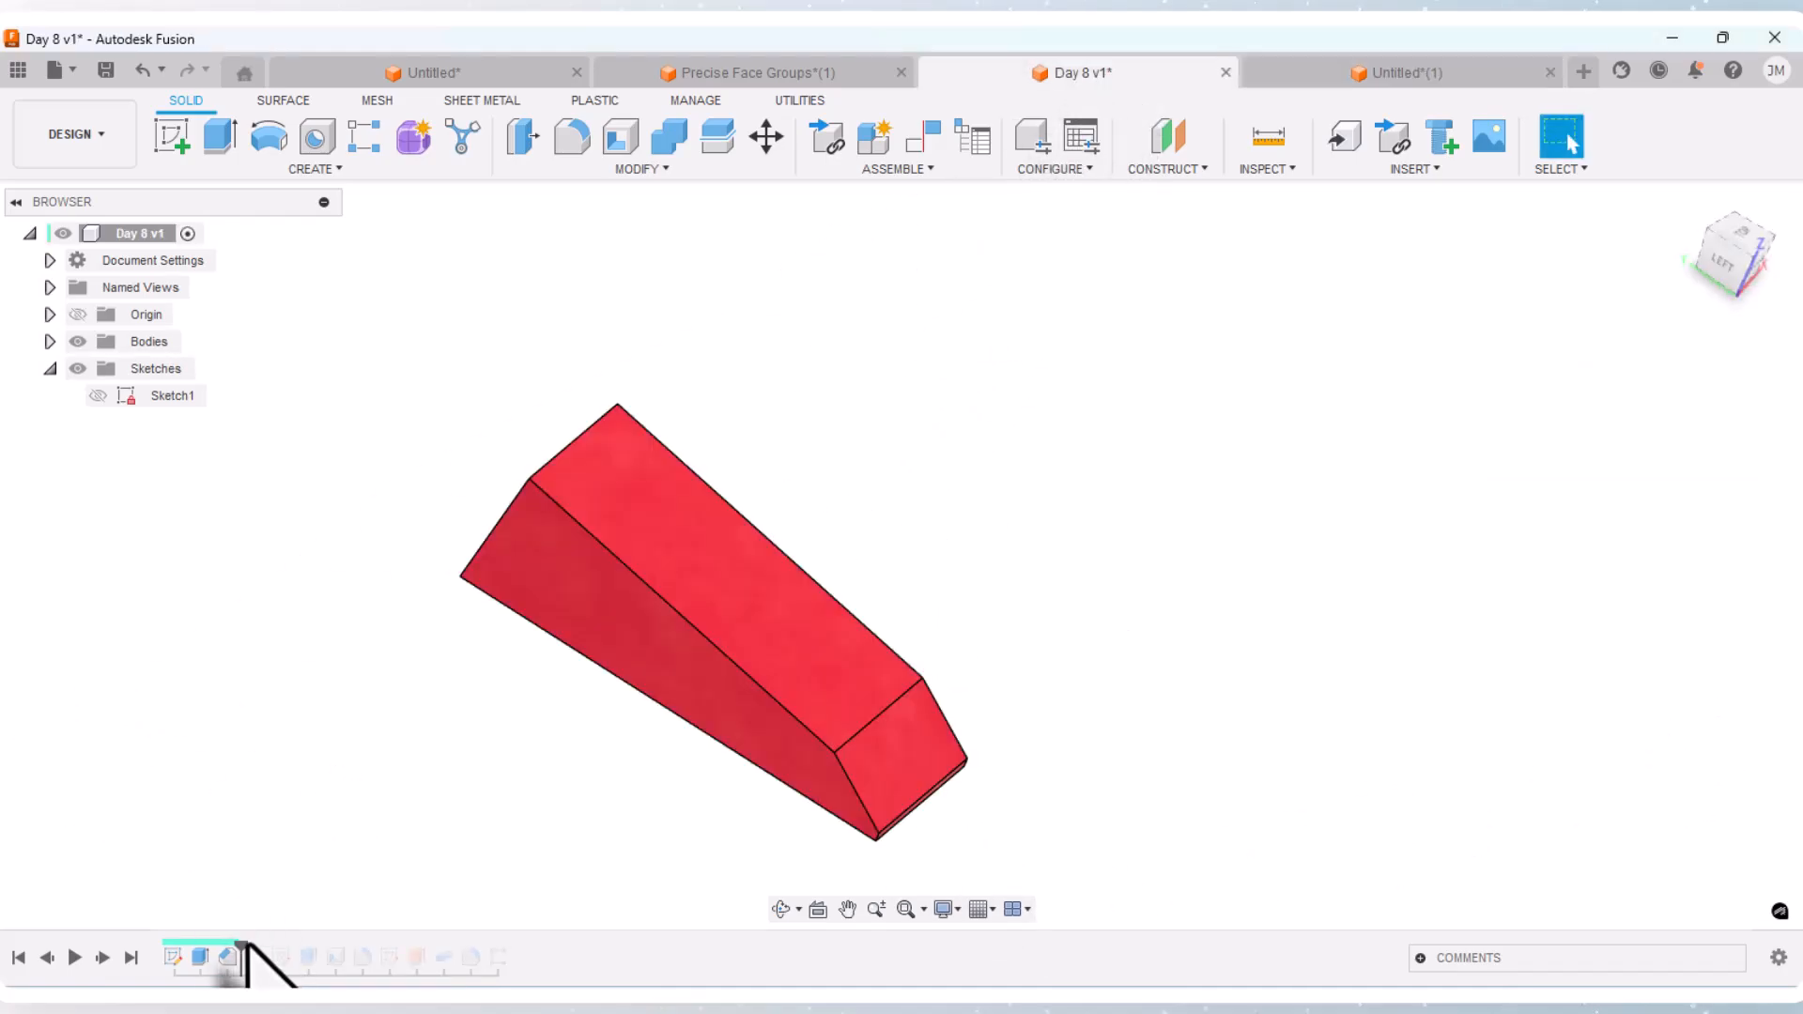
{"action": "left_click_drag", "start_coordinate": [243, 939], "coordinate": [265, 939]}
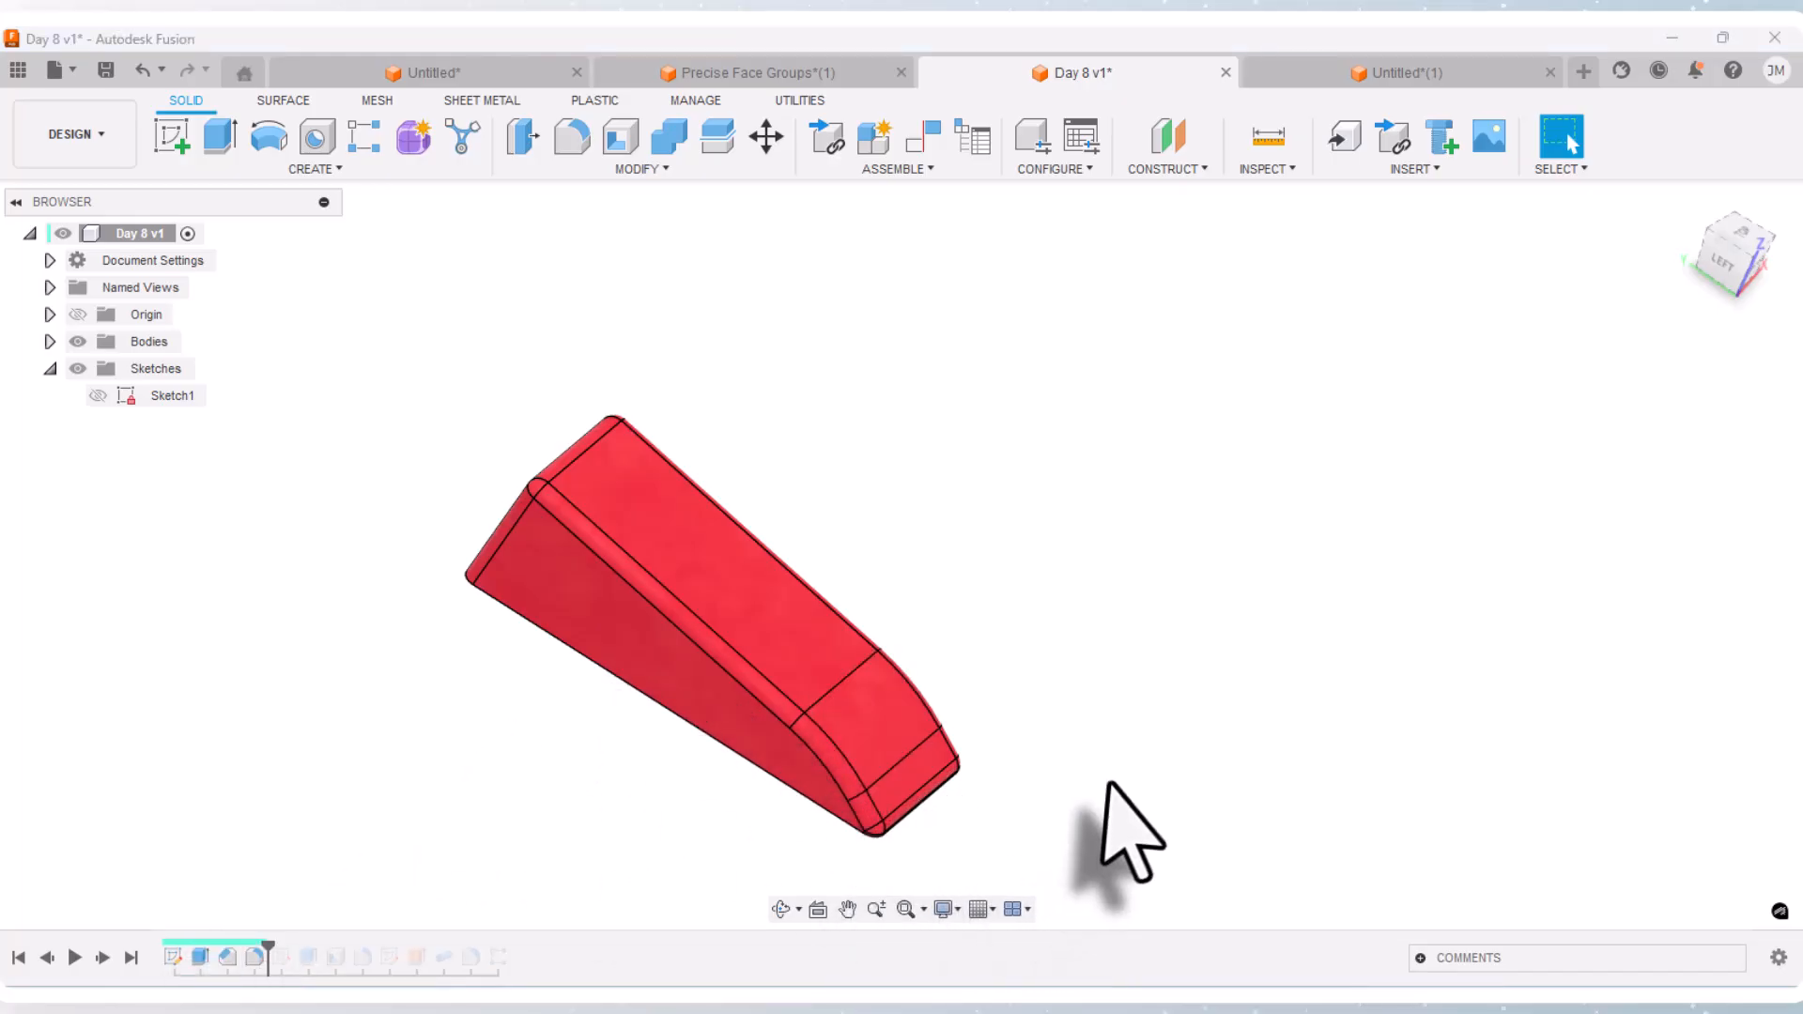
{"action": "right_click", "coordinate": [255, 956]}
{"action": "left_click", "coordinate": [324, 745]}
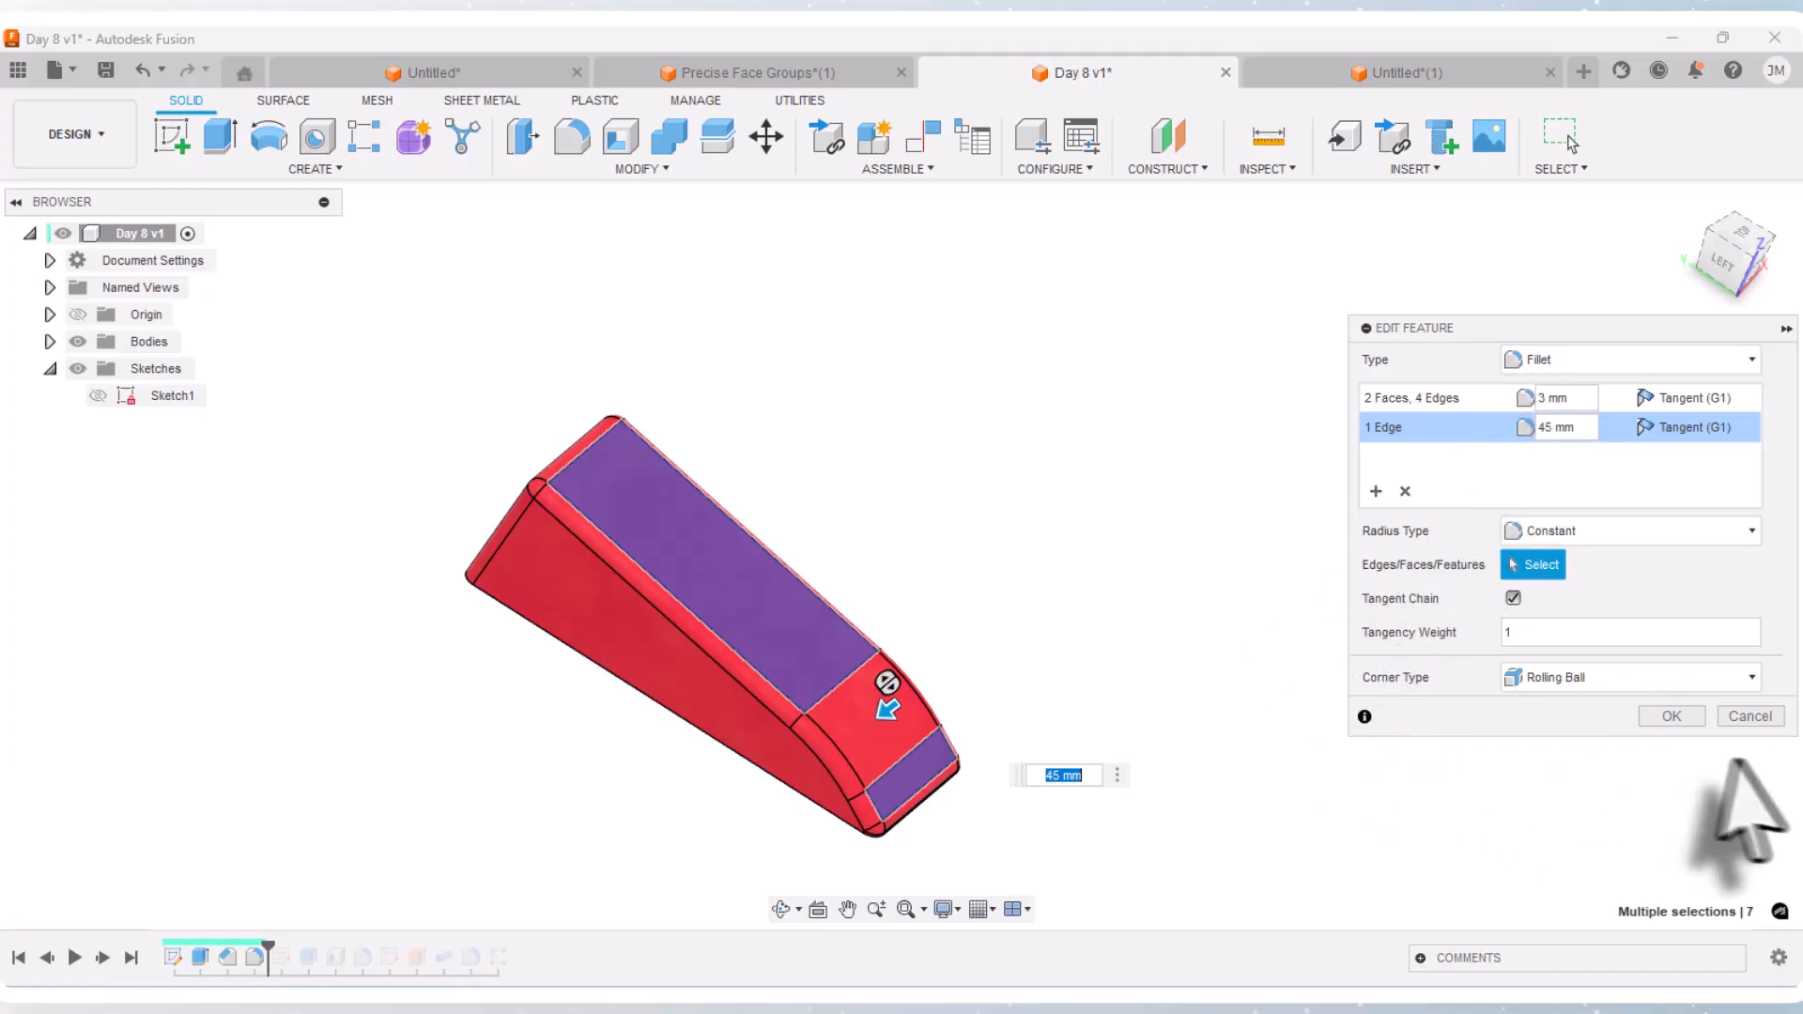
{"action": "left_click", "coordinate": [1740, 716]}
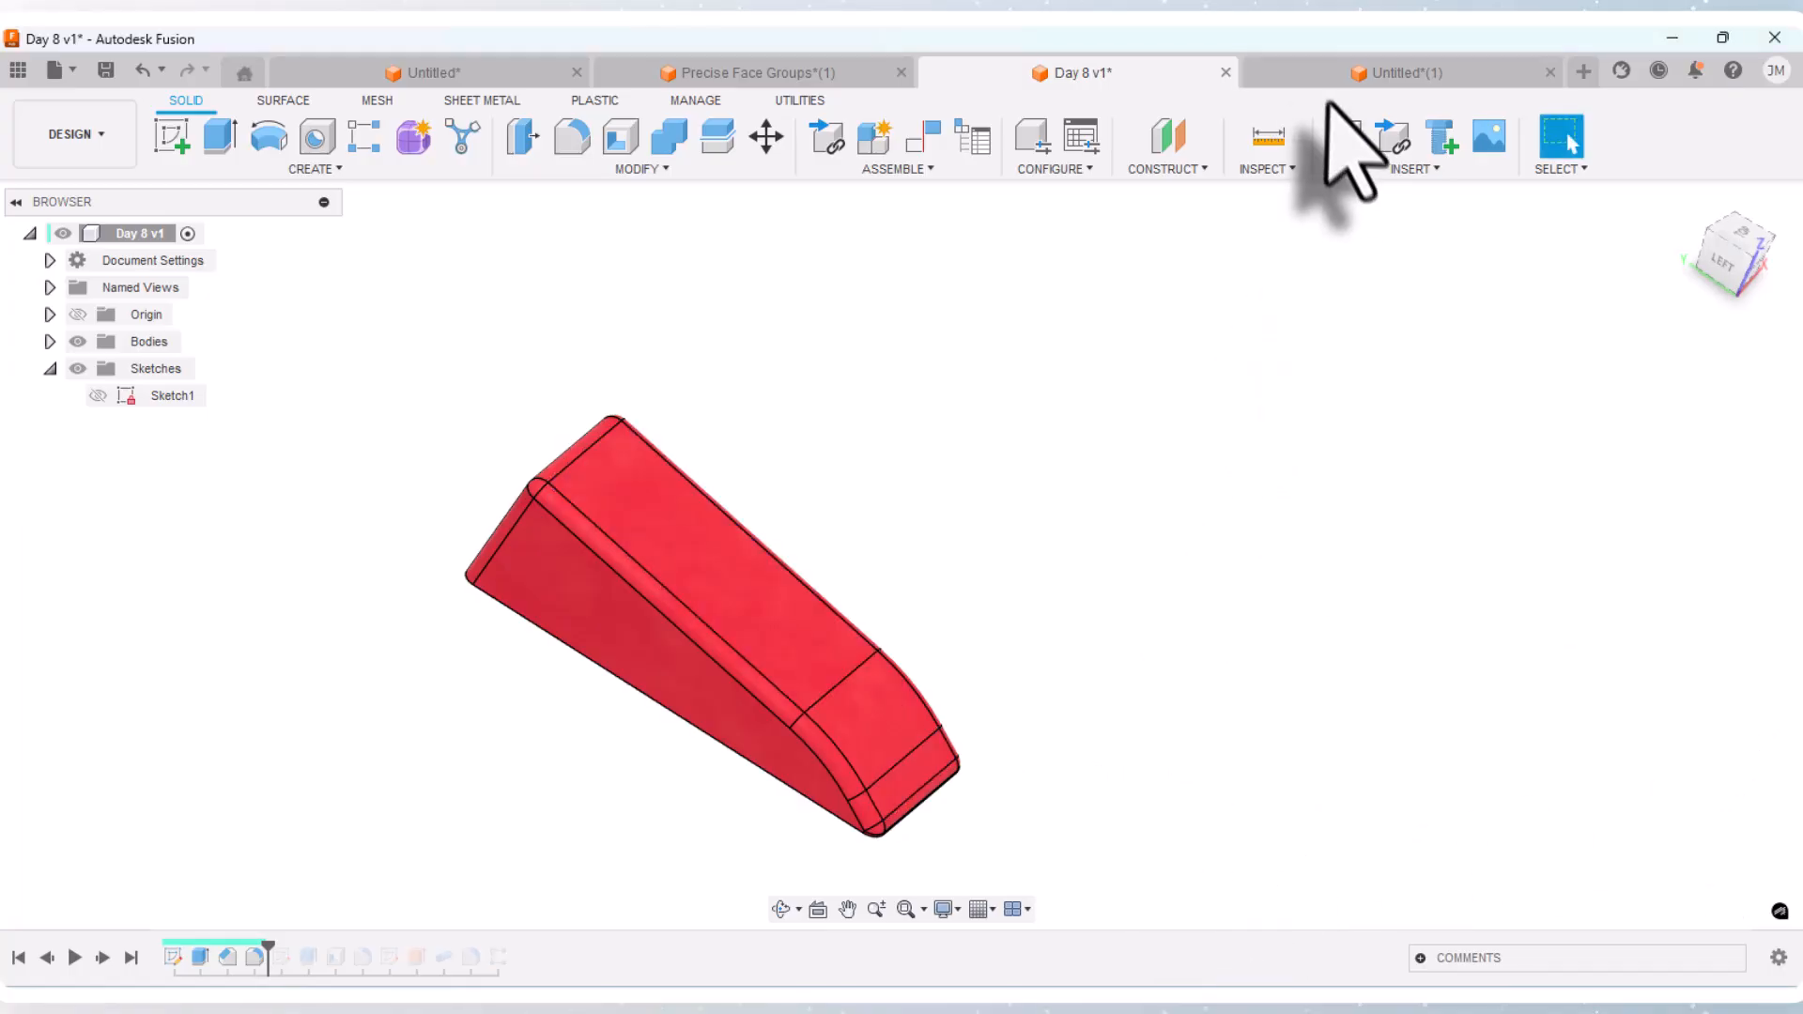
Step: In the new untitled design, start a 3 mm fillet on the wedge's sloped top face and chamfer face
{"action": "left_click", "coordinate": [1316, 72]}
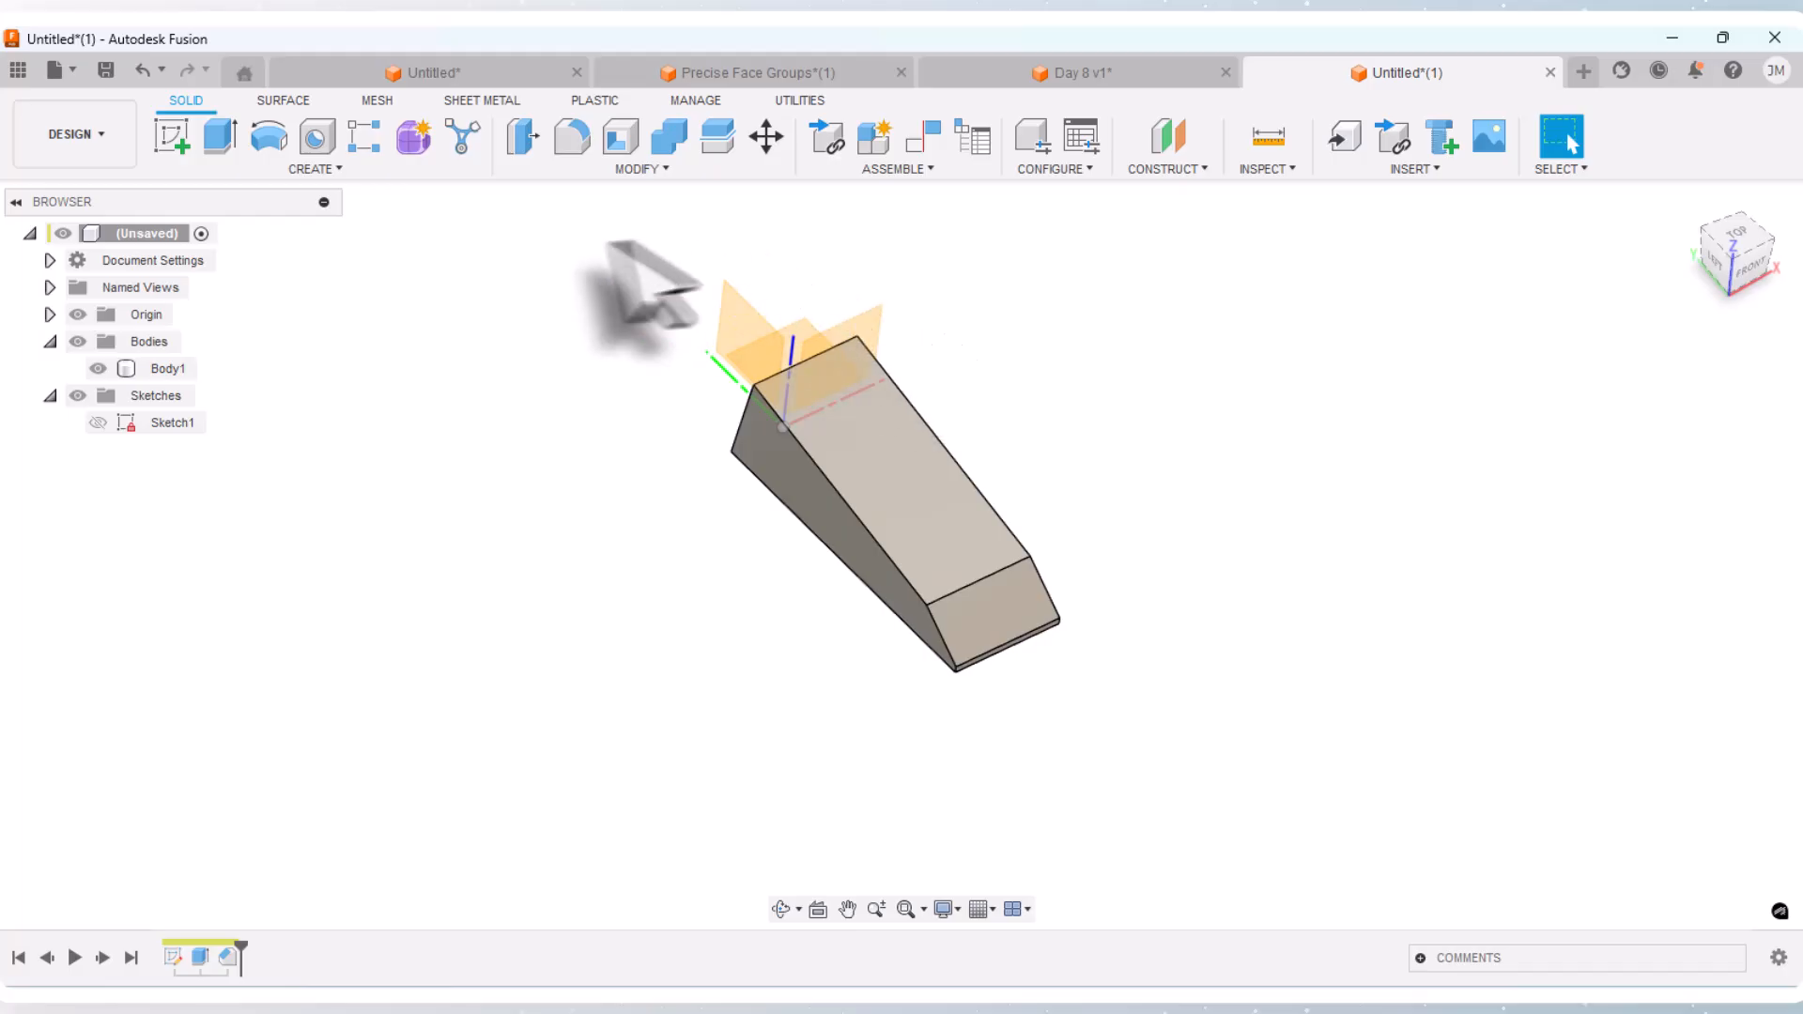
{"action": "left_click", "coordinate": [569, 137]}
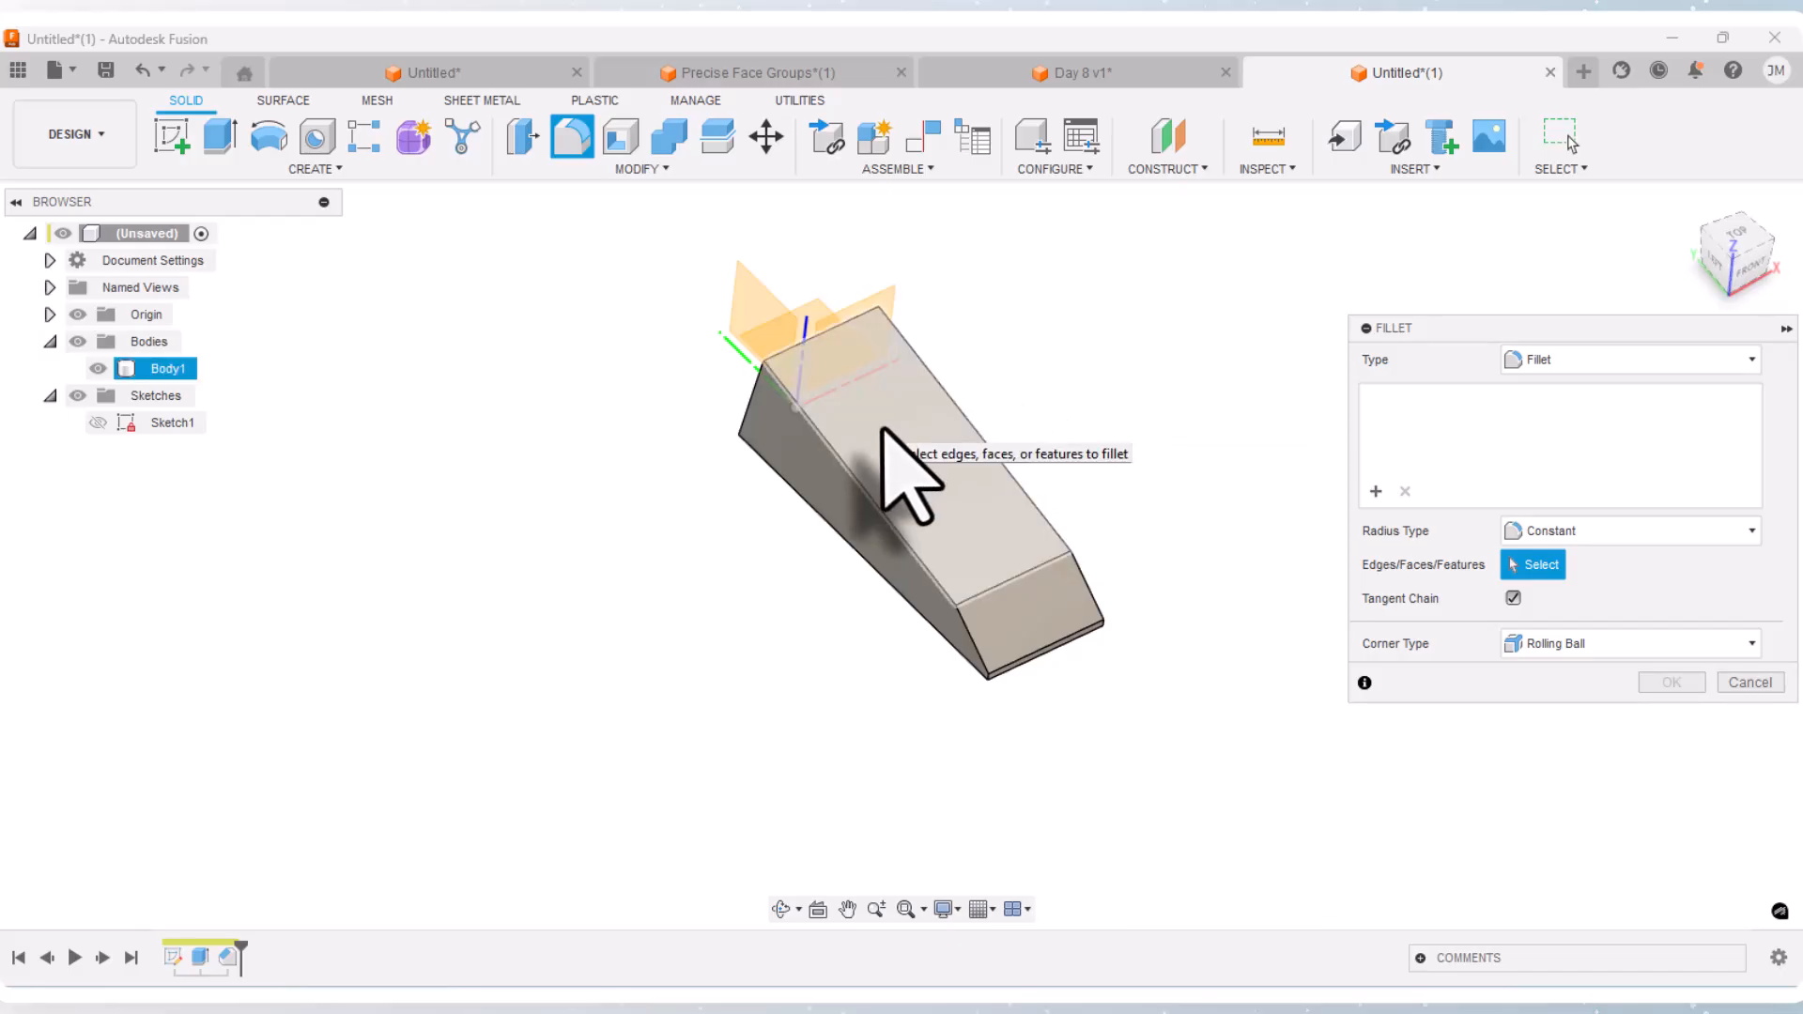
{"action": "left_click", "coordinate": [888, 423]}
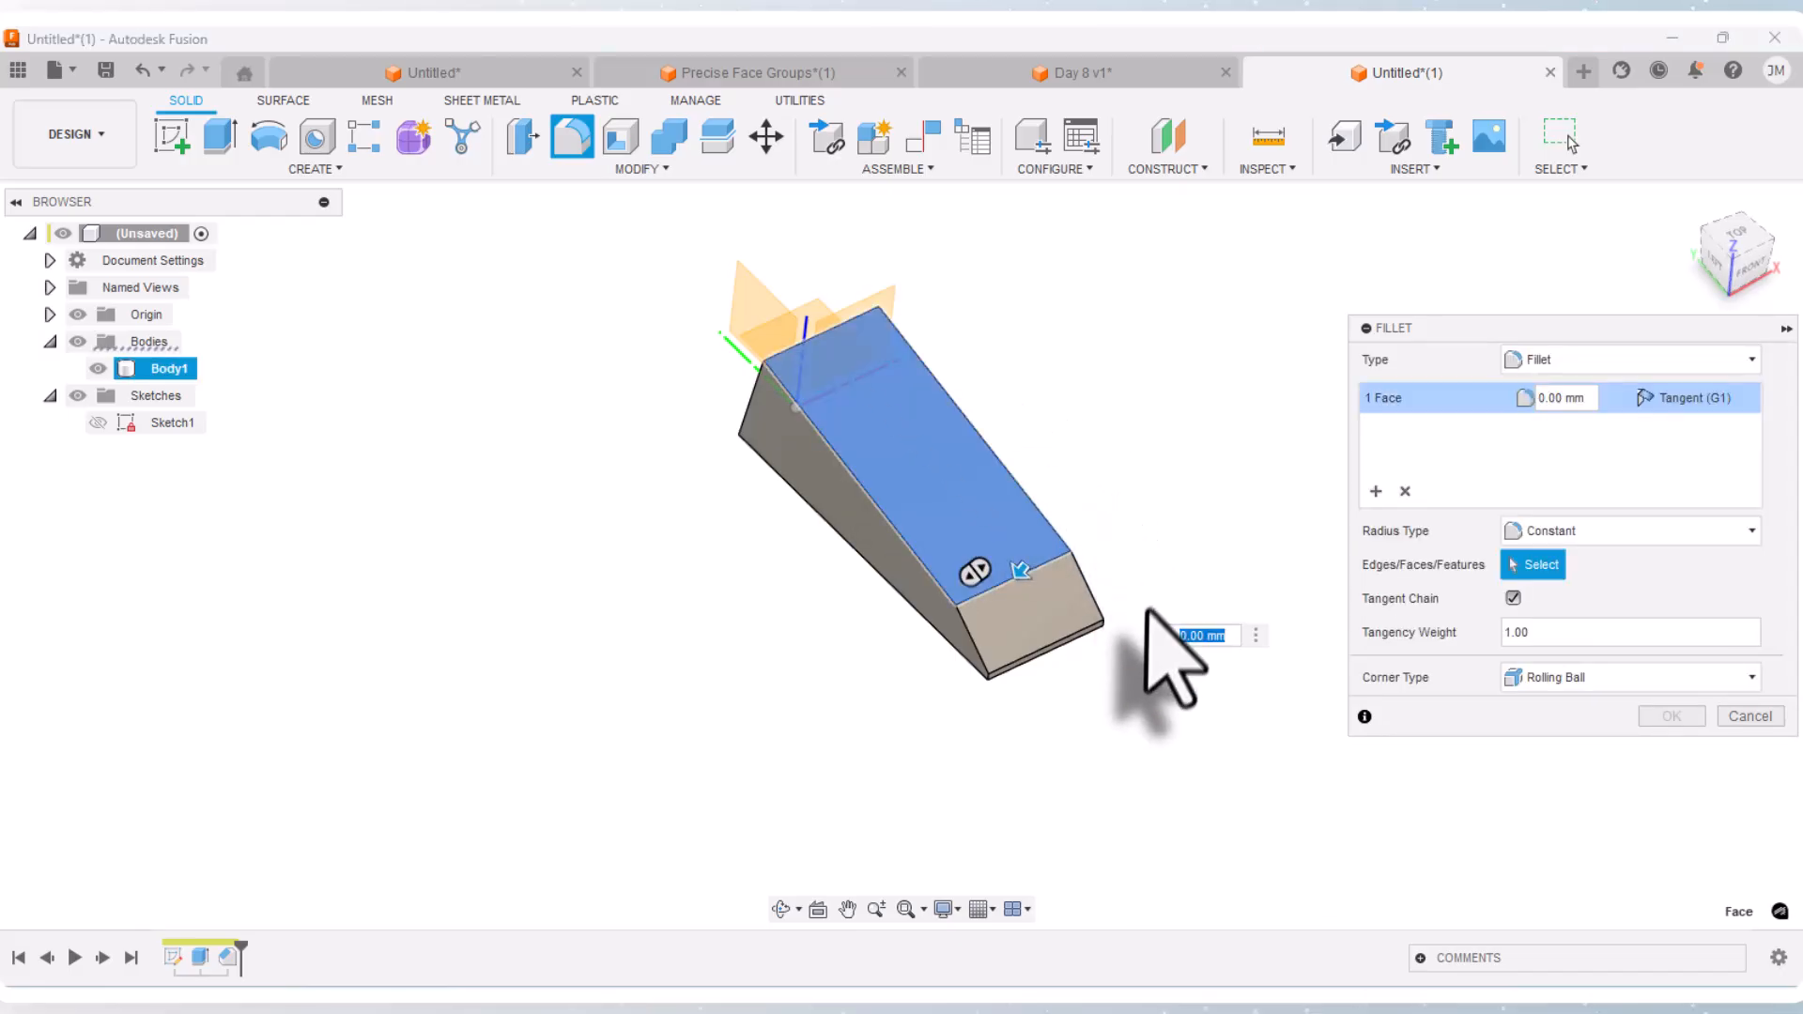
{"action": "left_click", "coordinate": [1033, 636]}
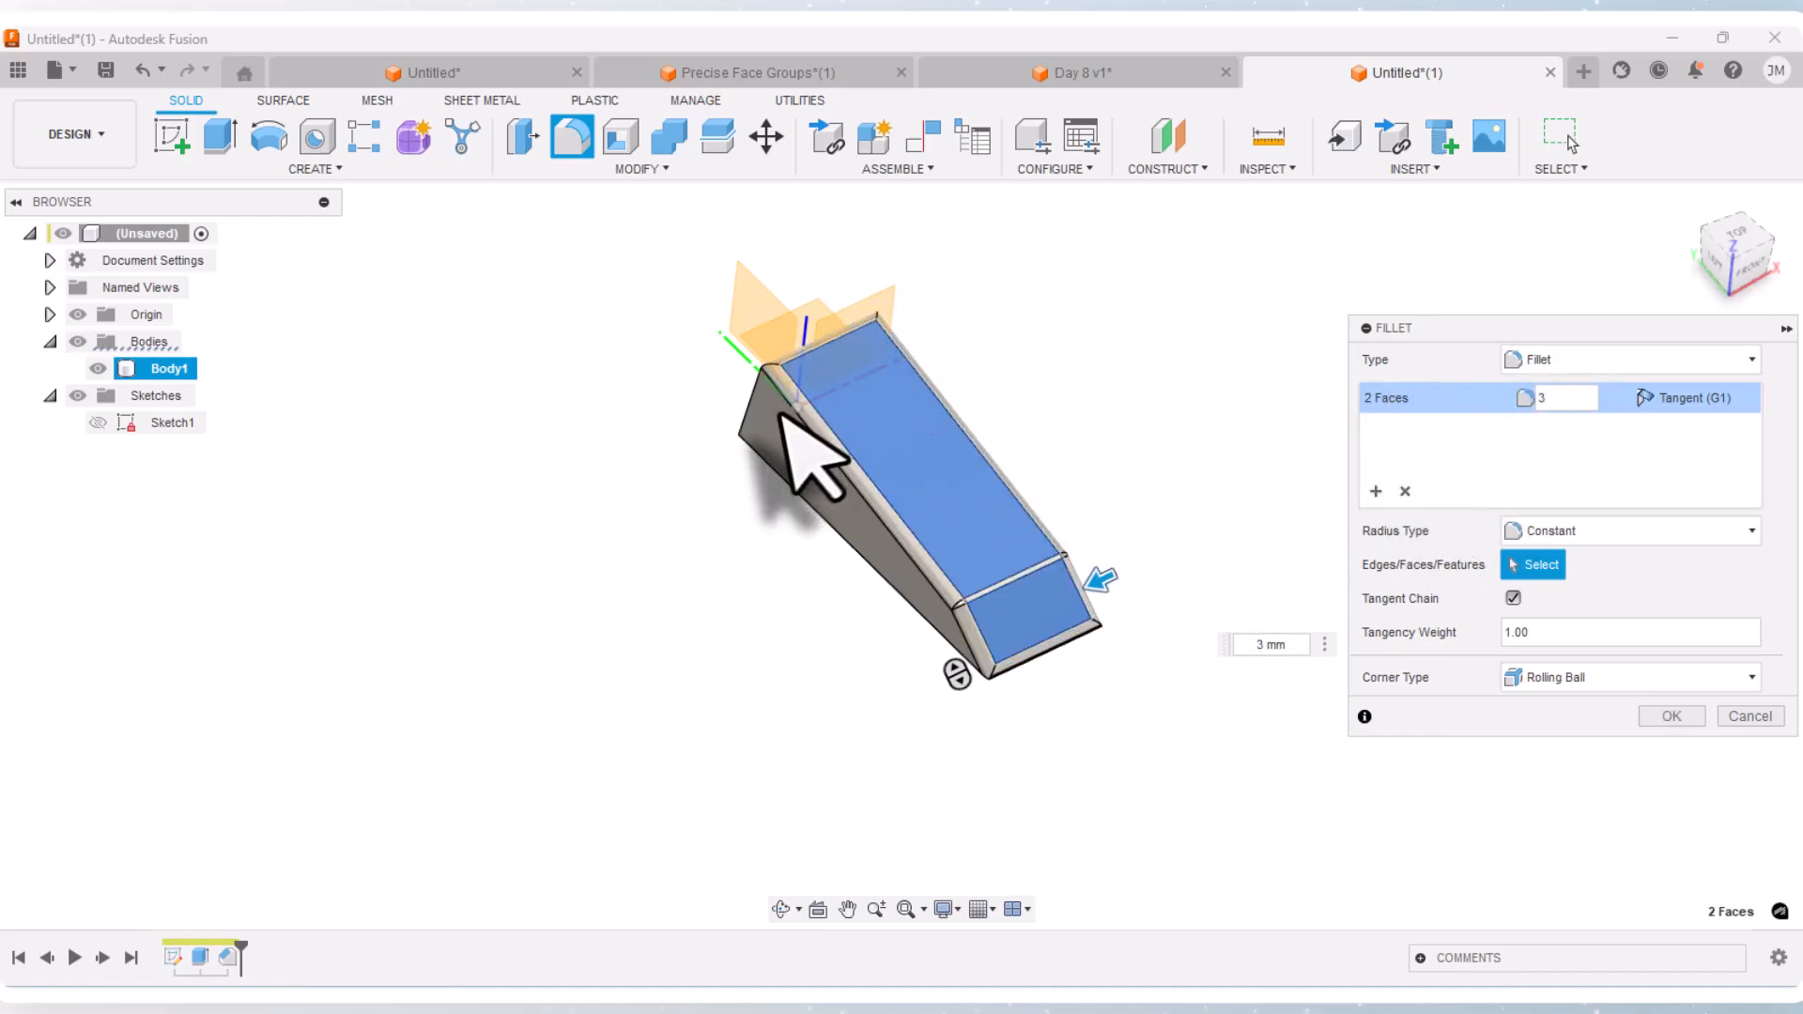
Step: Add one corner edge at the thick end and the two short corner edges at the thin end to the 3 mm fillet
{"action": "scroll", "coordinate": [751, 404], "scroll_direction": "up", "scroll_amount": 2}
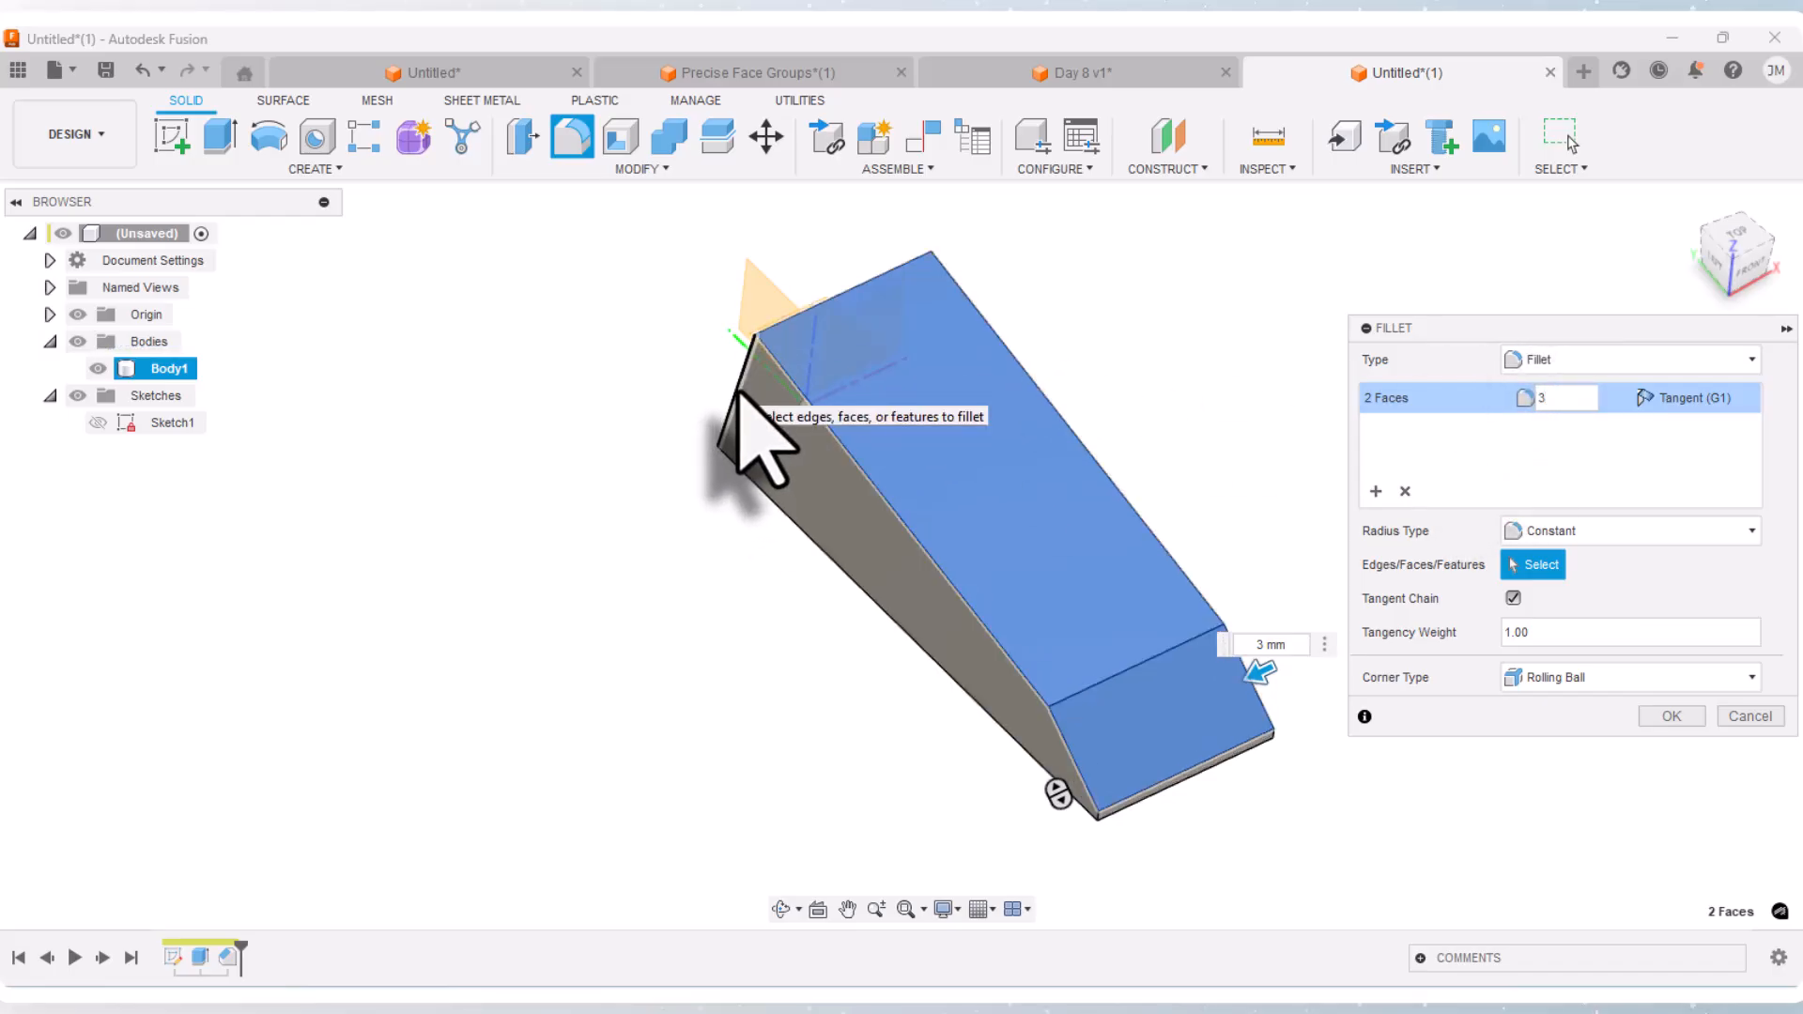
{"action": "left_click", "coordinate": [739, 395]}
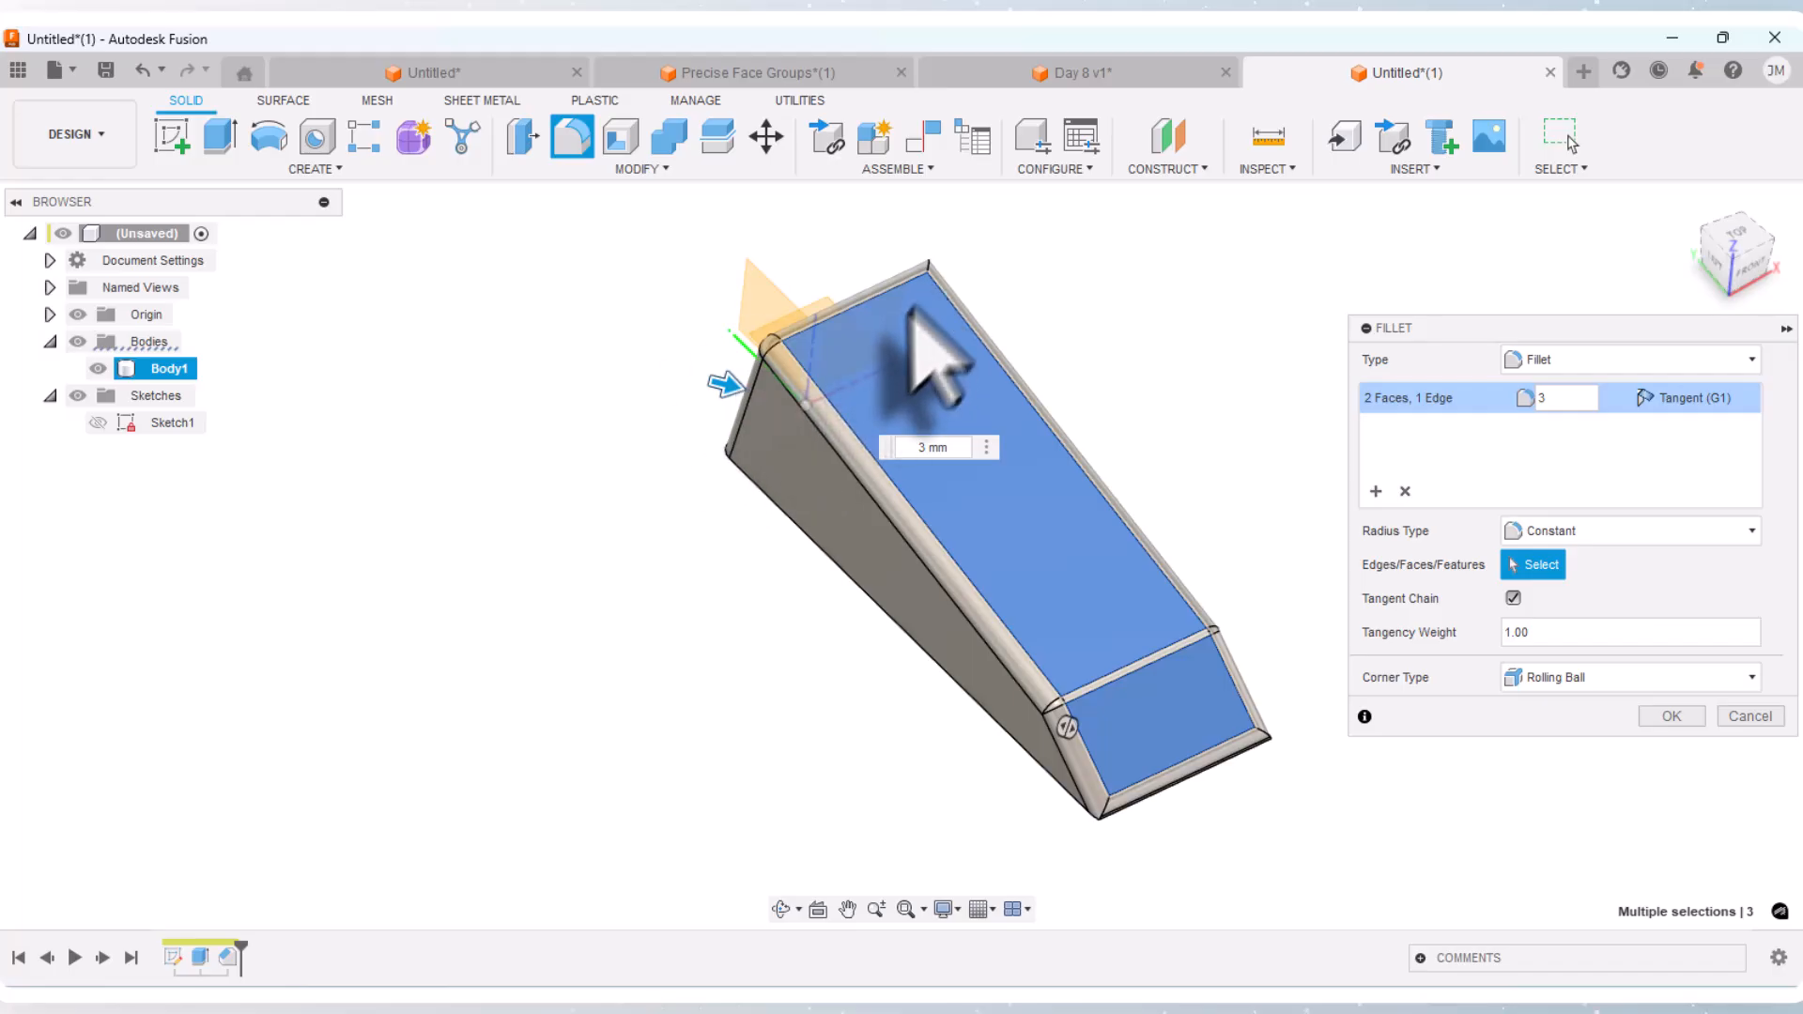
{"action": "scroll", "coordinate": [454, 395], "scroll_direction": "down", "scroll_amount": 3}
{"action": "scroll", "coordinate": [949, 798], "scroll_direction": "up", "scroll_amount": 6}
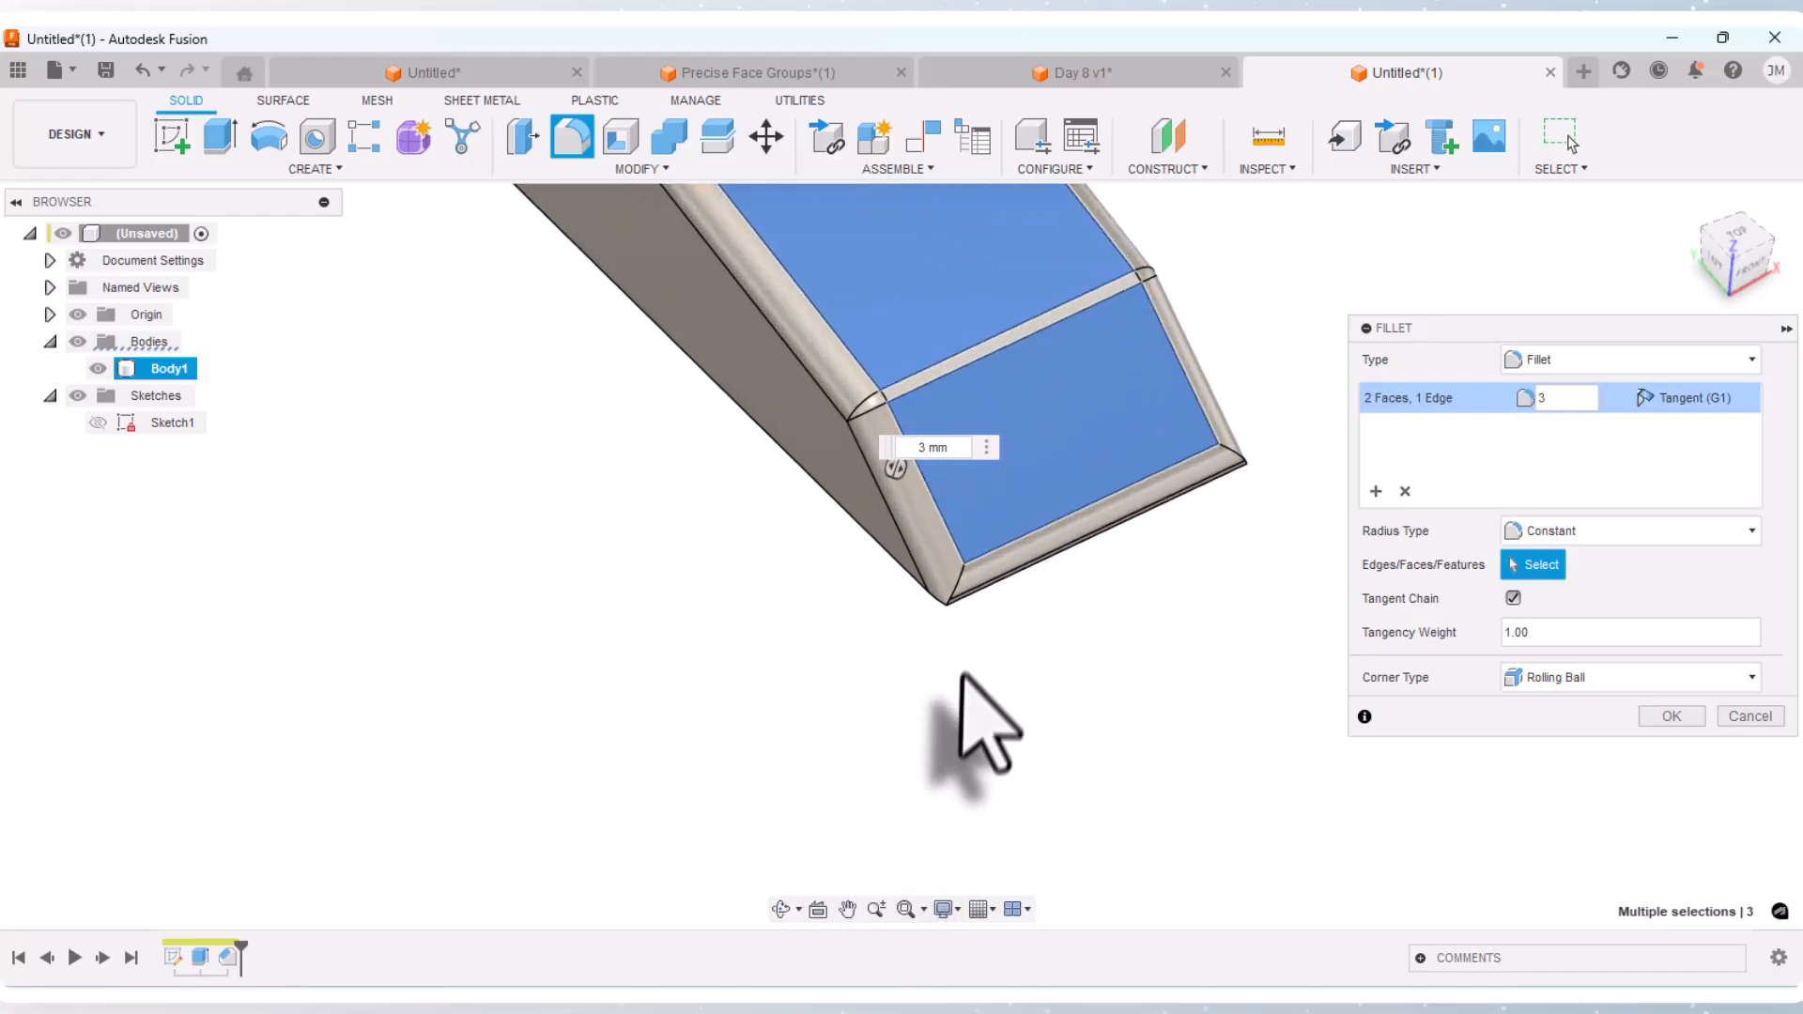
{"action": "scroll", "coordinate": [956, 648], "scroll_direction": "up", "scroll_amount": 4}
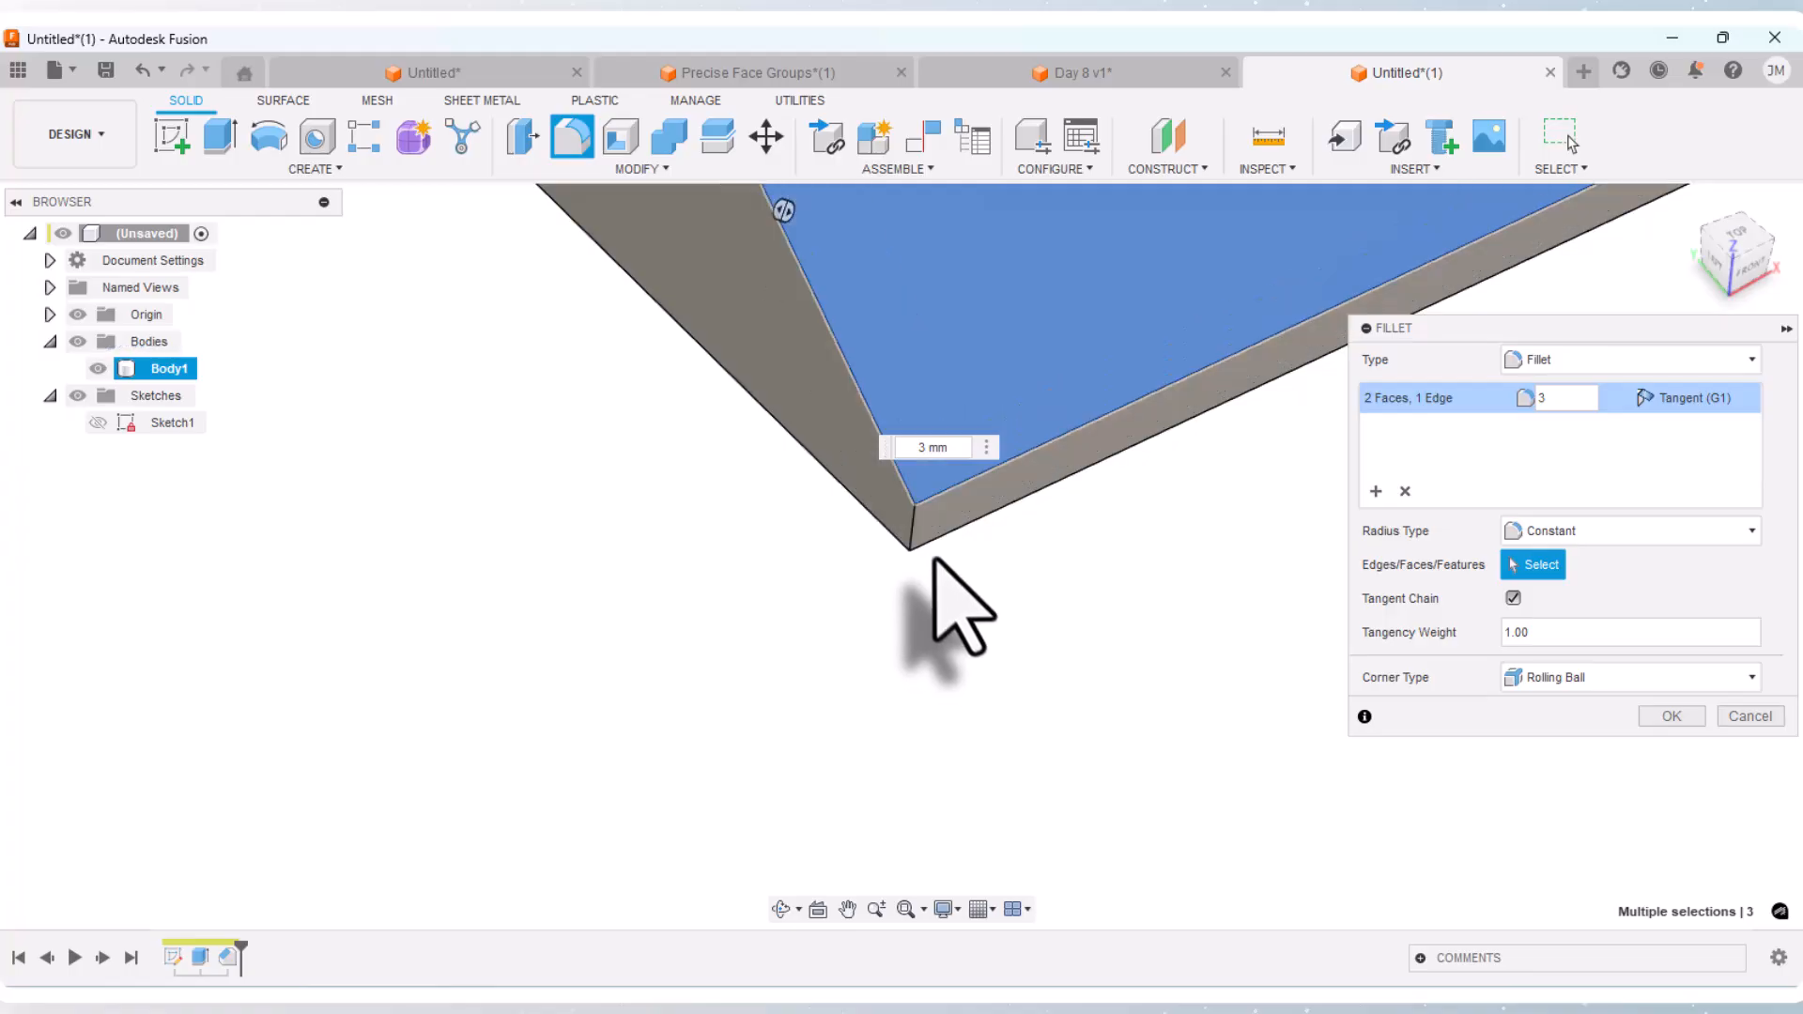
{"action": "left_click", "coordinate": [913, 527]}
{"action": "scroll", "coordinate": [780, 669], "scroll_direction": "down", "scroll_amount": 3}
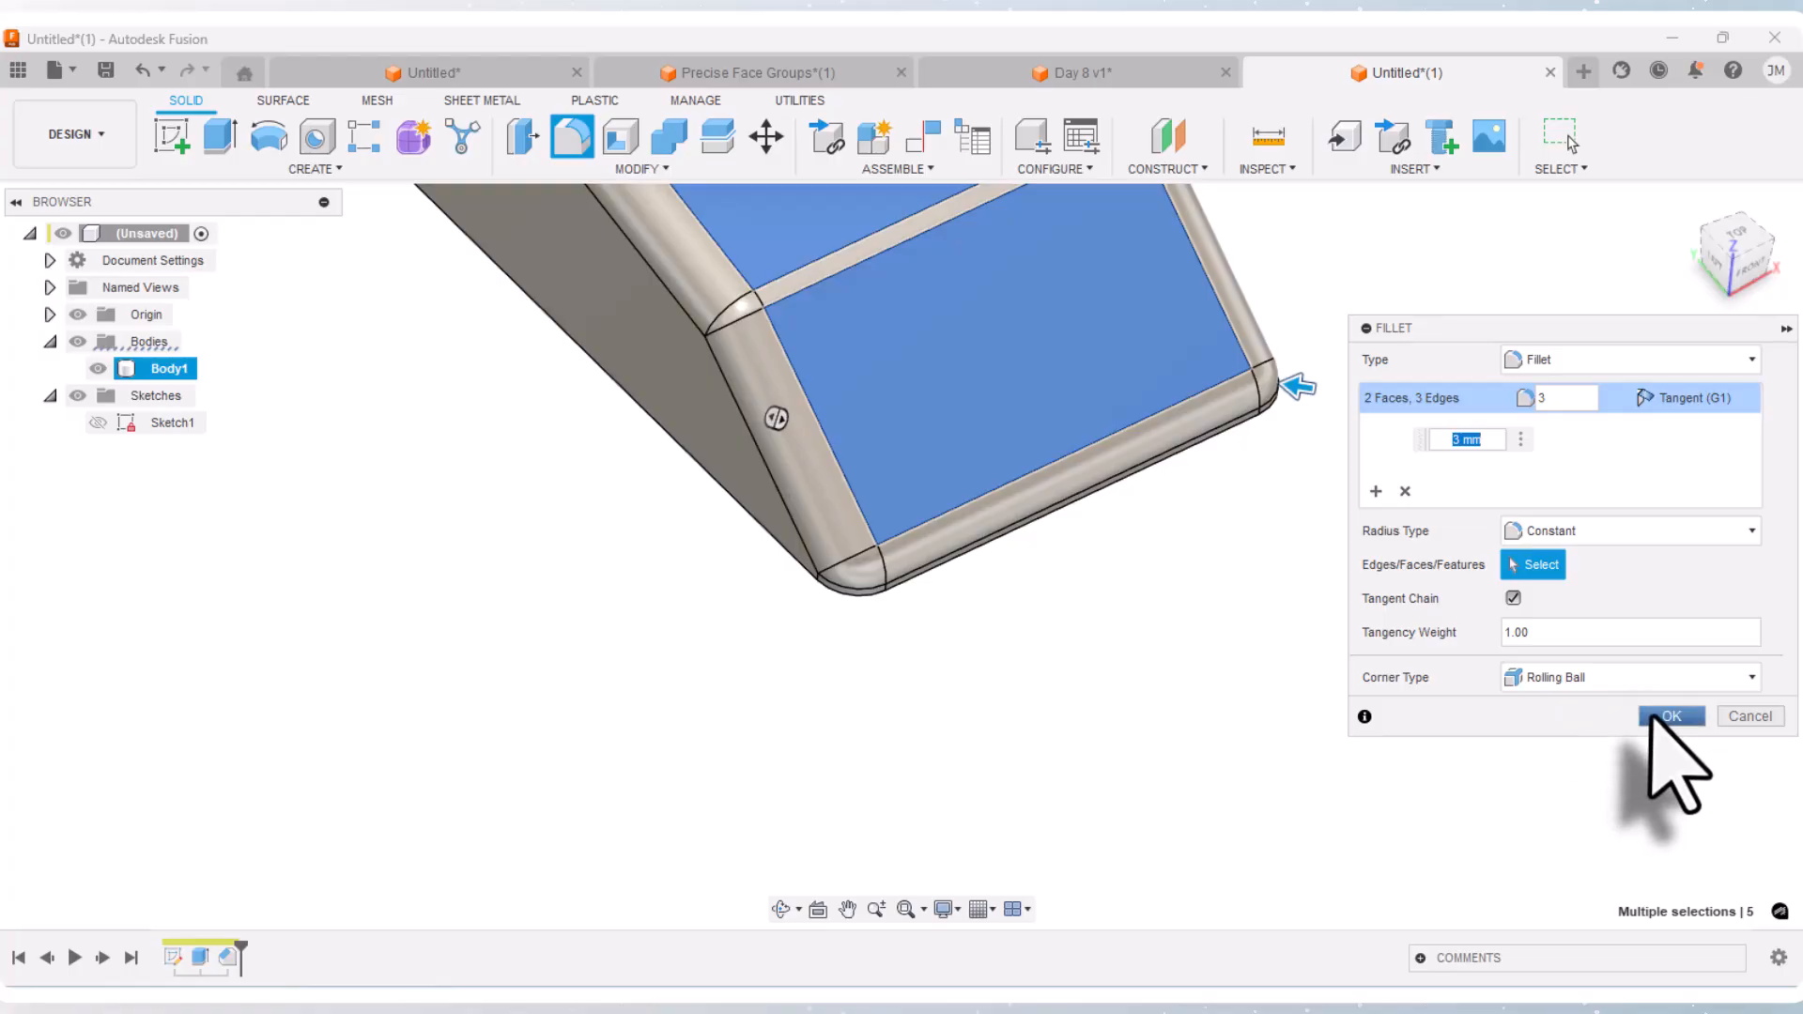
{"action": "left_click", "coordinate": [1671, 716]}
Step: Reopen the 3 mm fillet for editing and add the remaining slanted corner edge at the wedge's thick end
{"action": "scroll", "coordinate": [1147, 865], "scroll_direction": "down", "scroll_amount": 2}
{"action": "scroll", "coordinate": [892, 799], "scroll_direction": "down", "scroll_amount": 2}
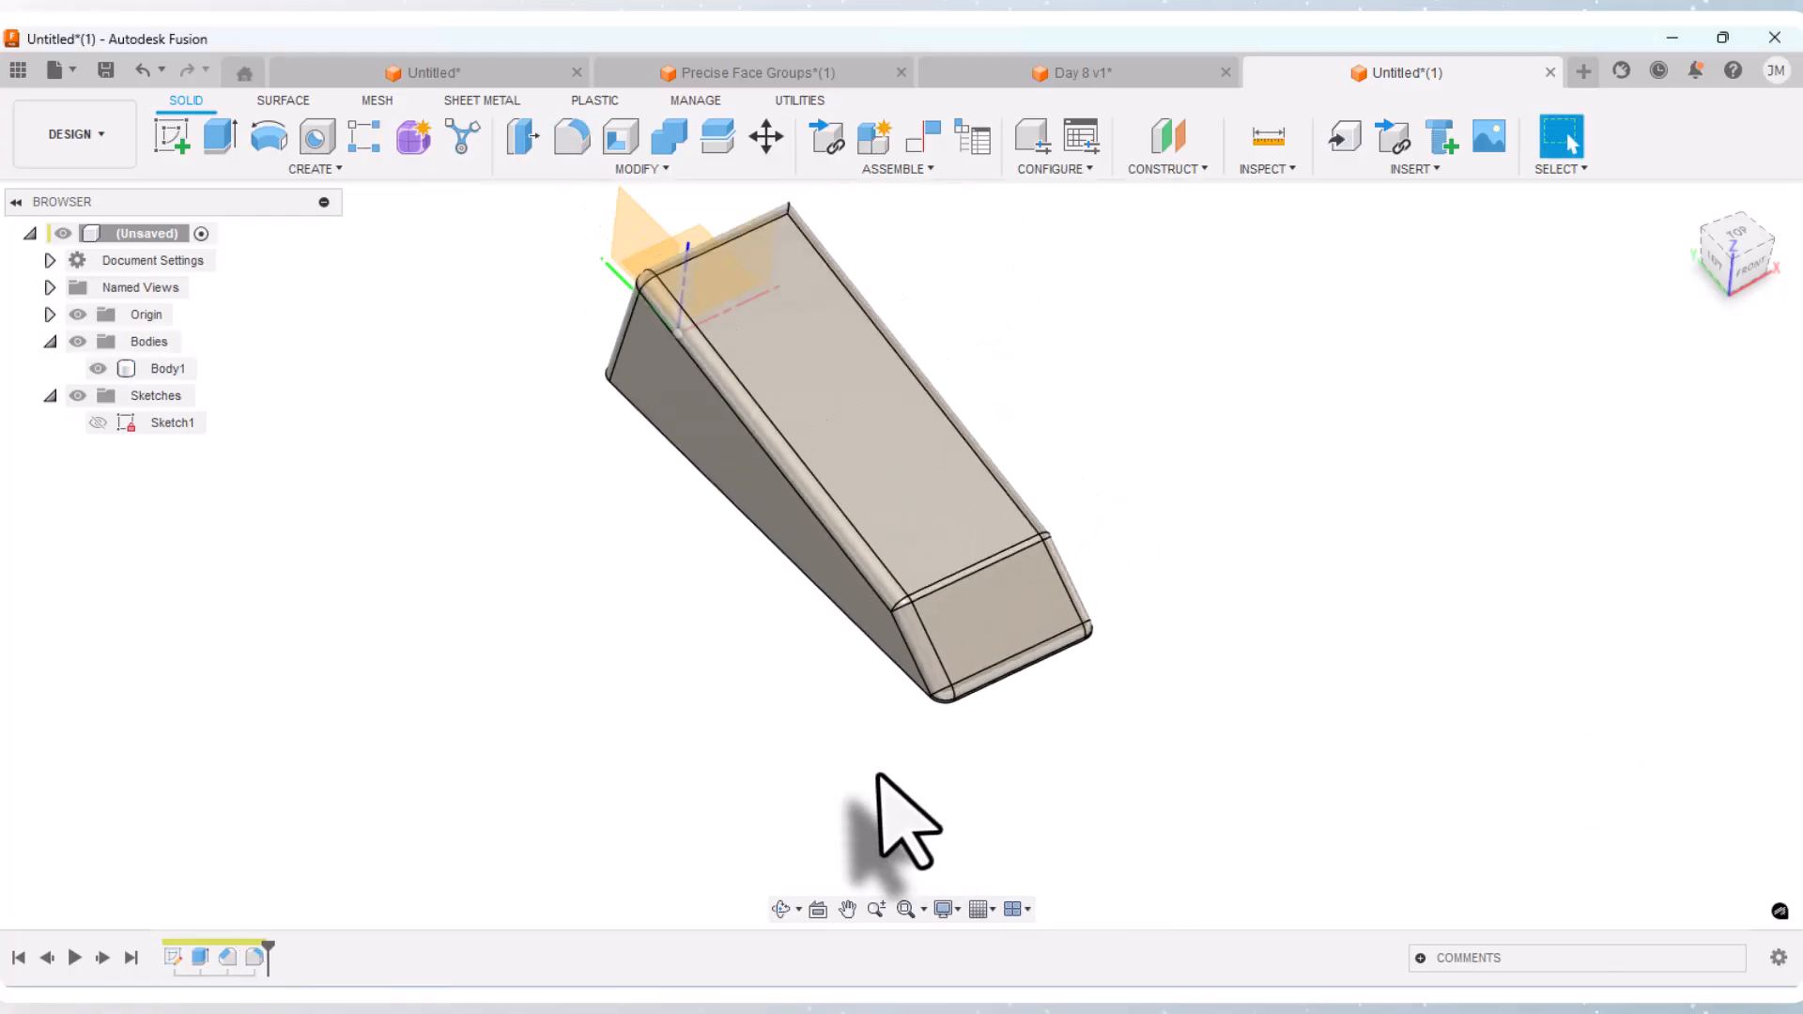
{"action": "scroll", "coordinate": [878, 778], "scroll_direction": "down", "scroll_amount": 1}
{"action": "scroll", "coordinate": [836, 337], "scroll_direction": "up", "scroll_amount": 2}
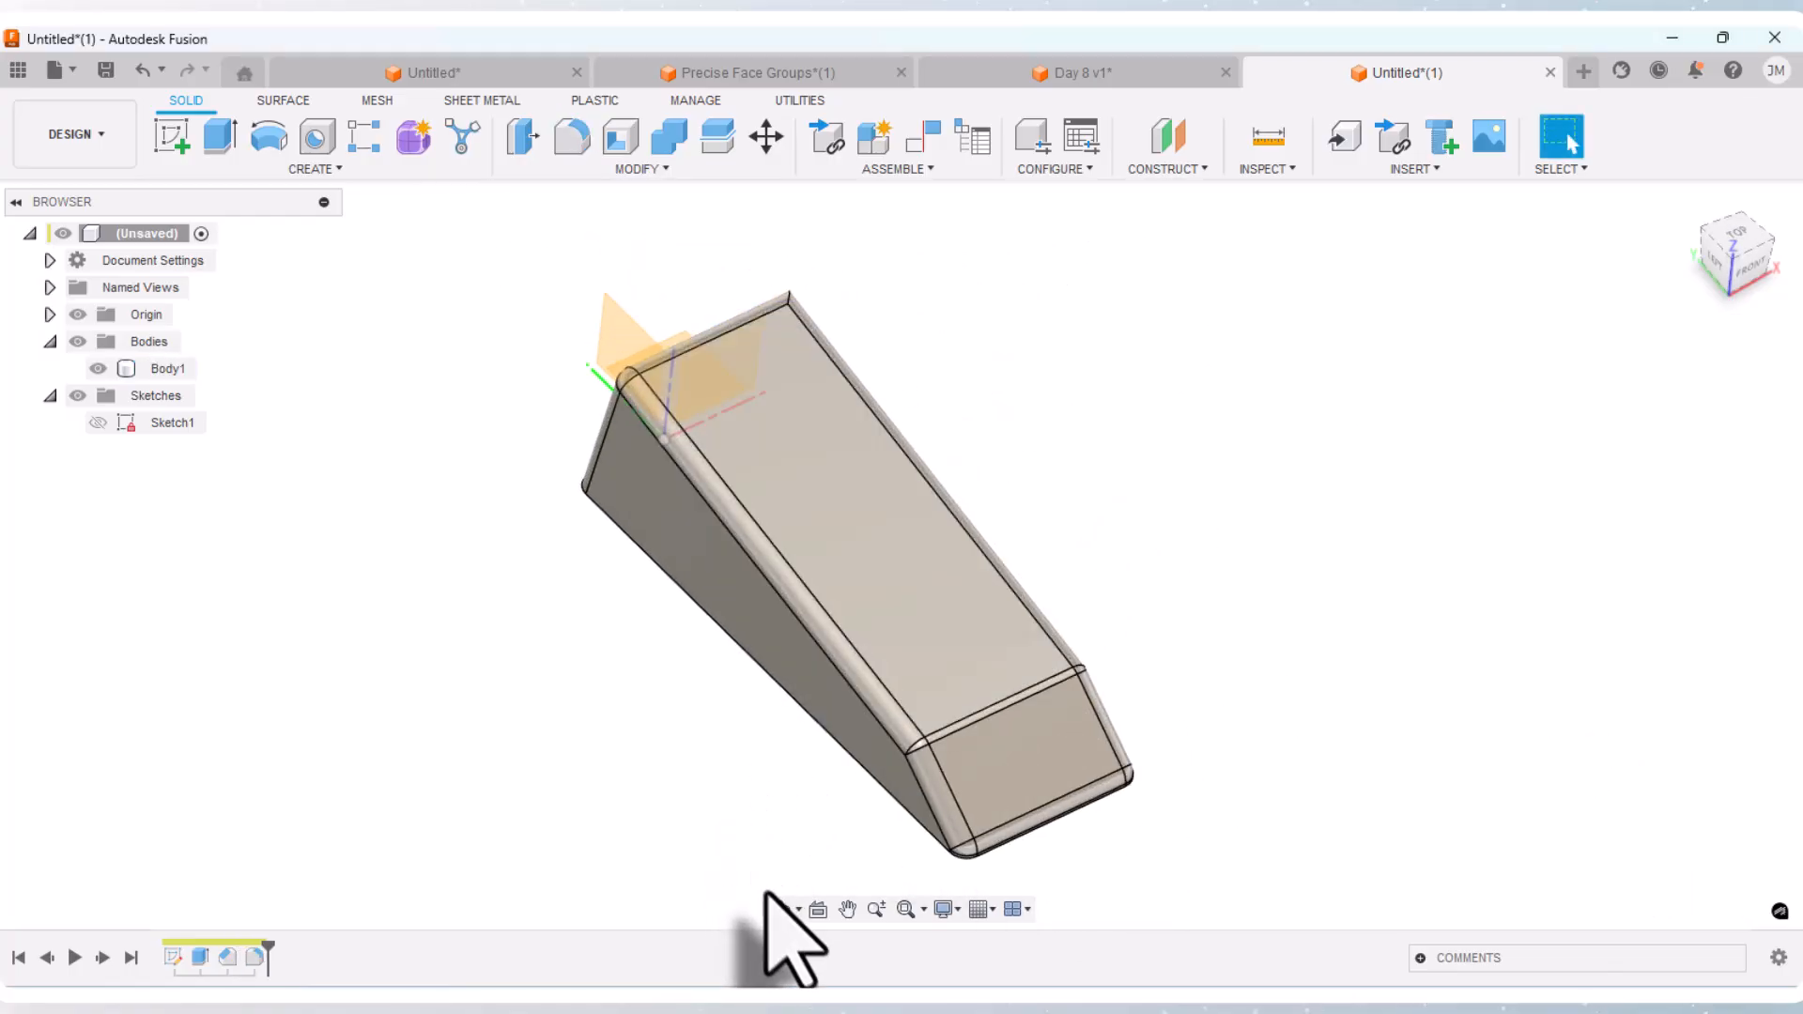
{"action": "left_click", "coordinate": [781, 909]}
{"action": "left_click_drag", "start_coordinate": [761, 826], "coordinate": [454, 764]}
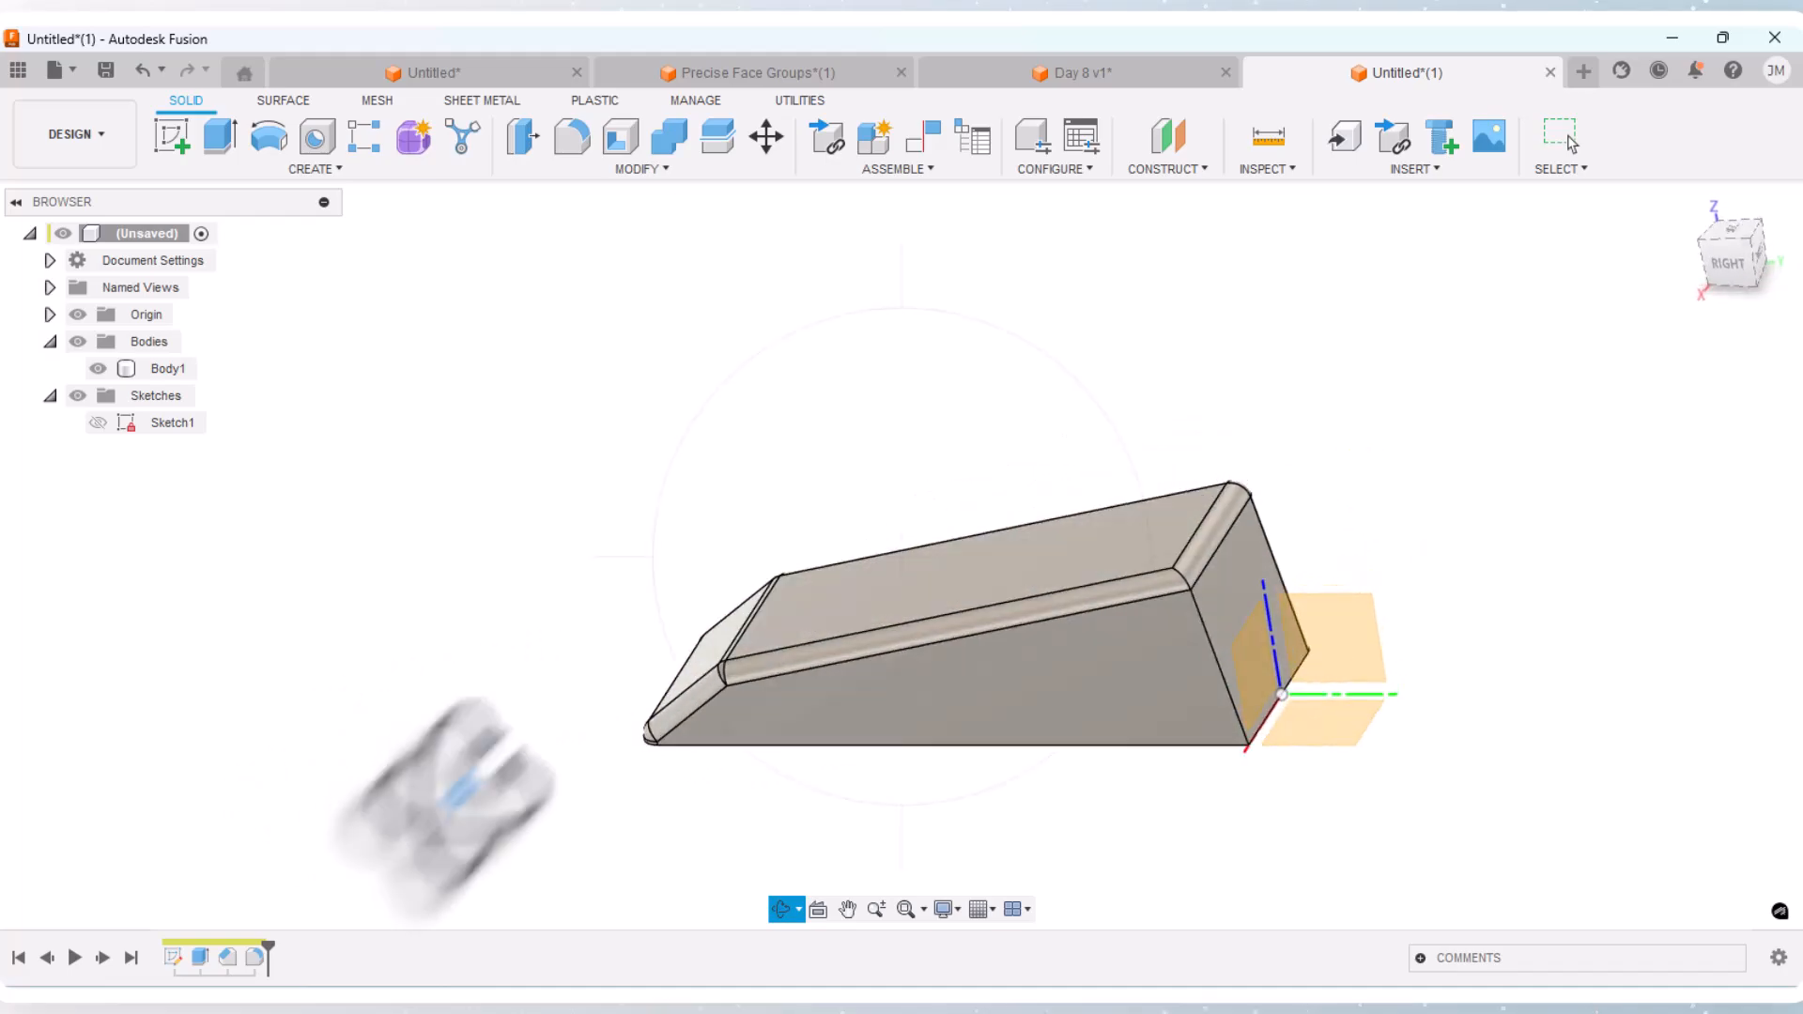
{"action": "right_click", "coordinate": [768, 495]}
{"action": "key", "text": "Escape"}
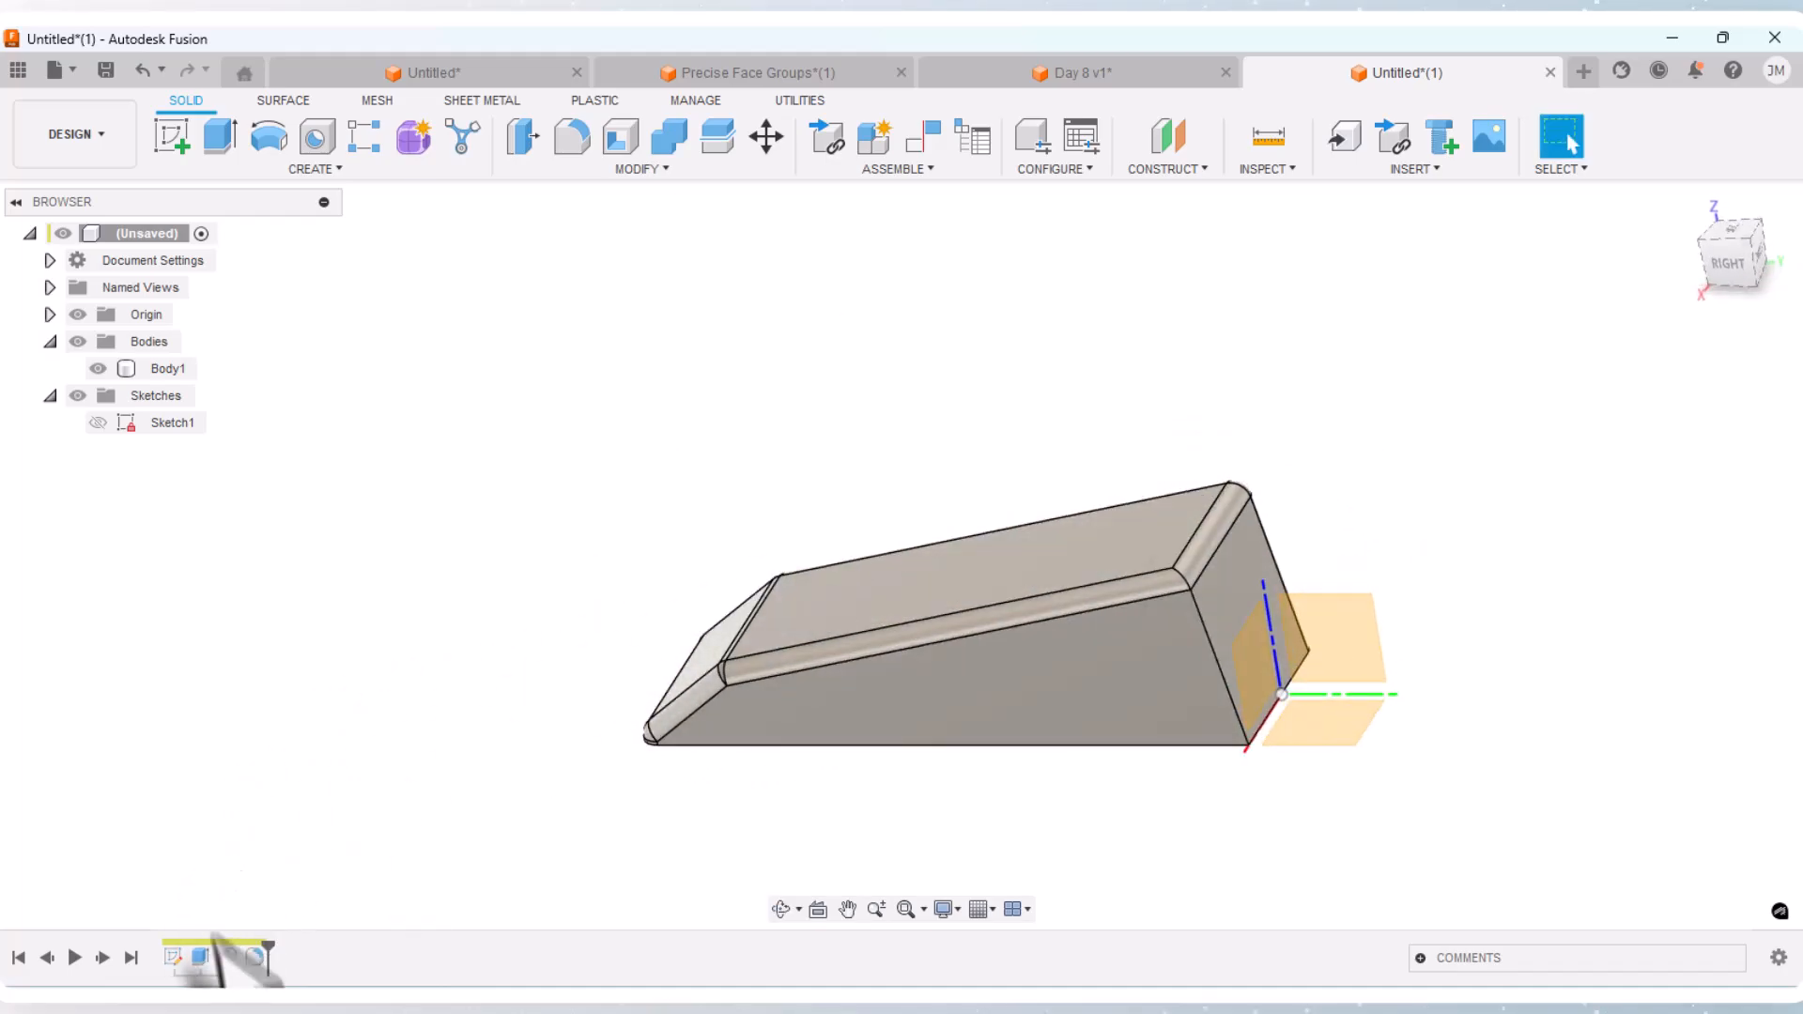
{"action": "right_click", "coordinate": [255, 955]}
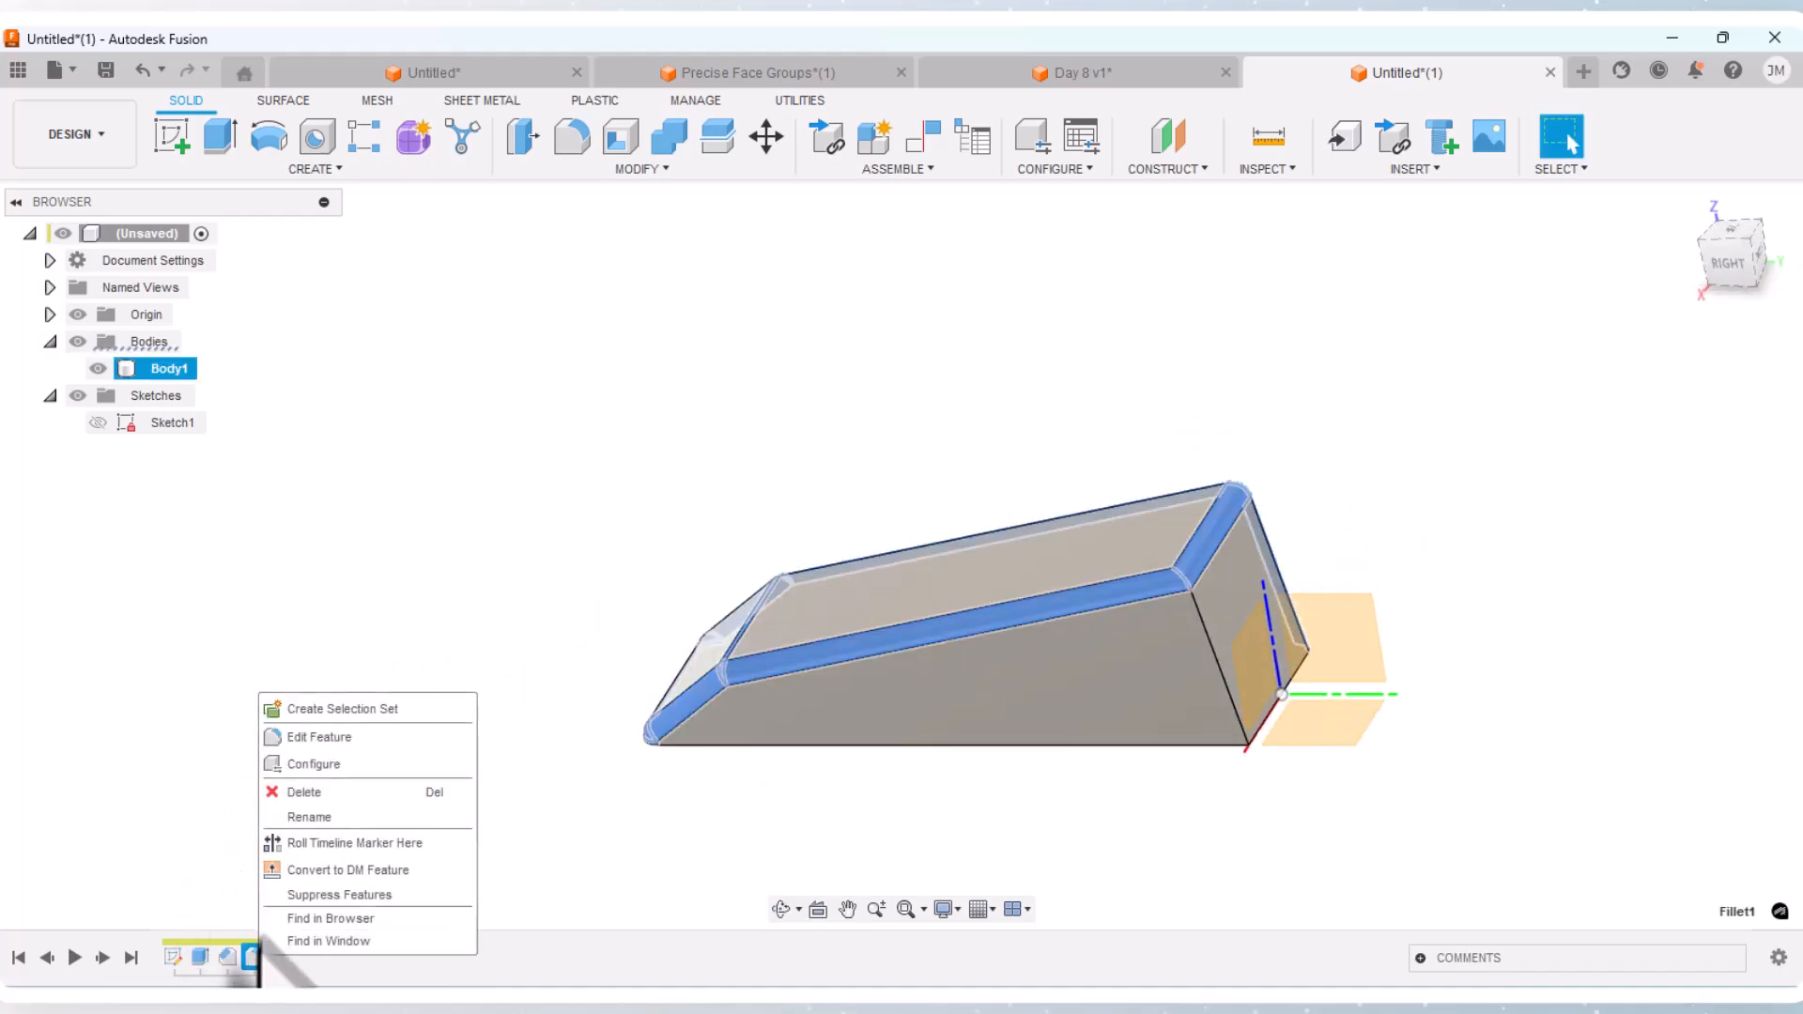
{"action": "left_click", "coordinate": [338, 738]}
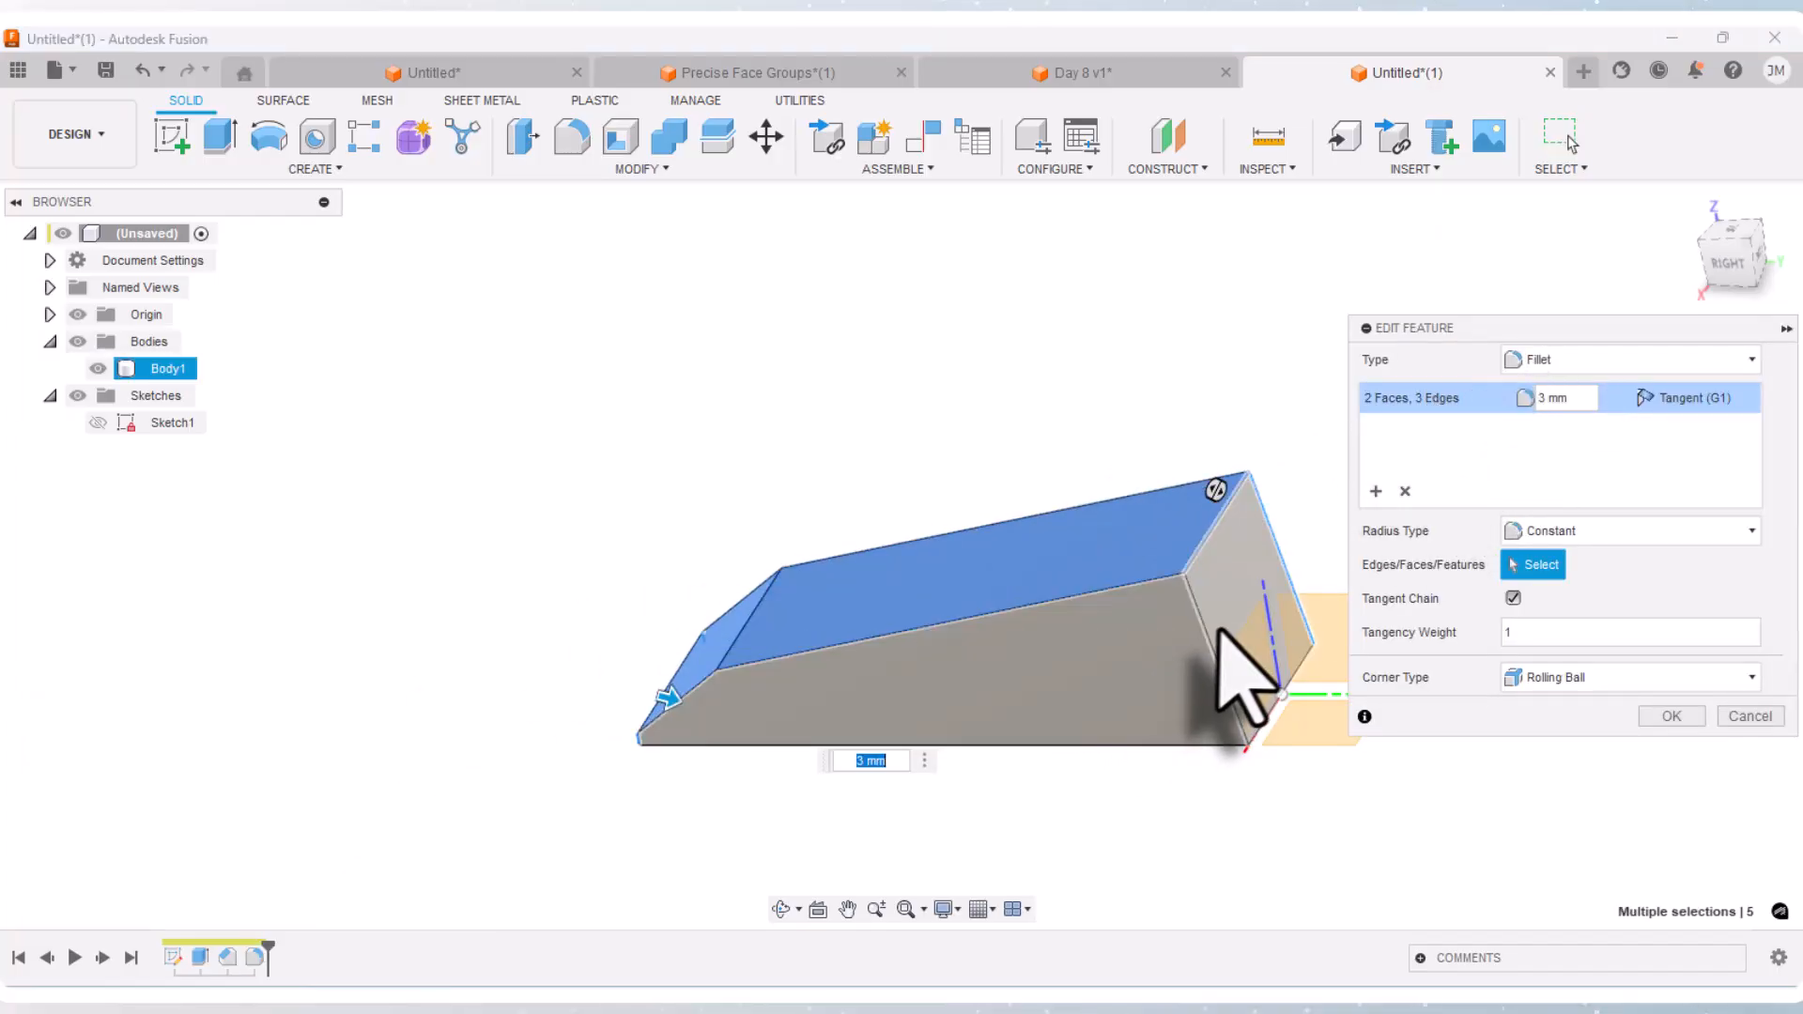
{"action": "left_click", "coordinate": [1210, 637]}
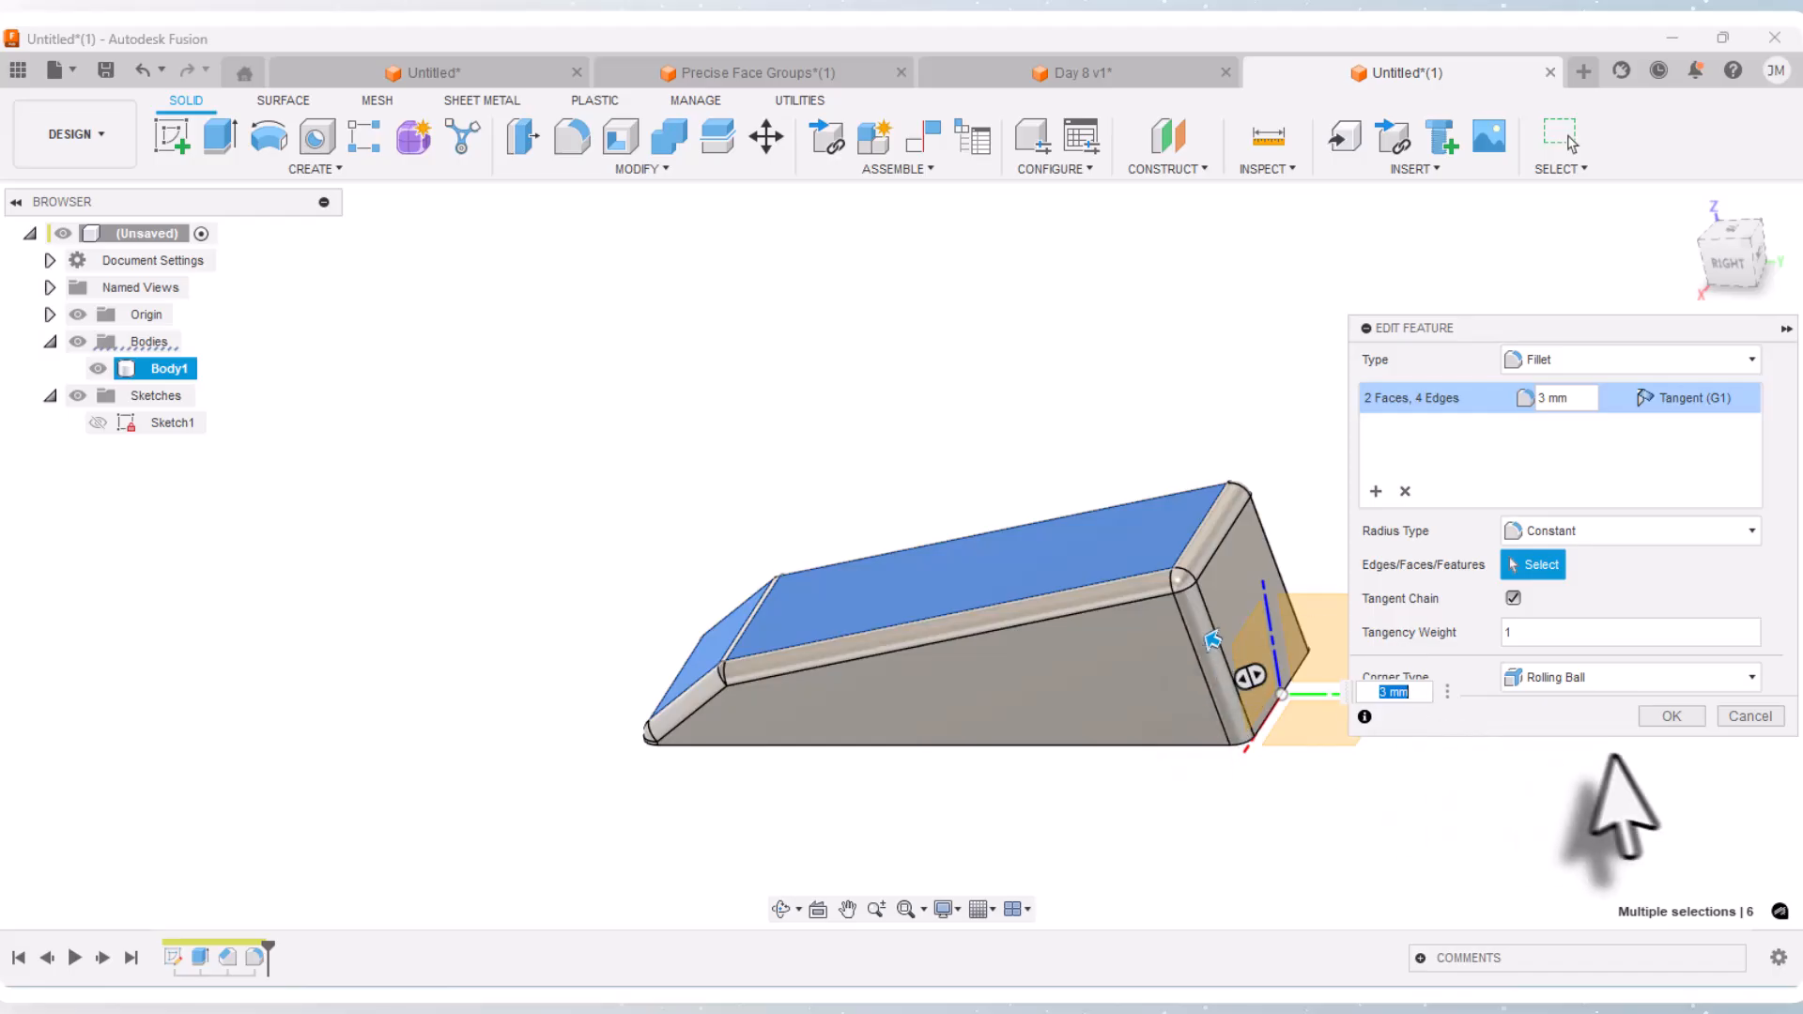
{"action": "left_click", "coordinate": [1673, 717]}
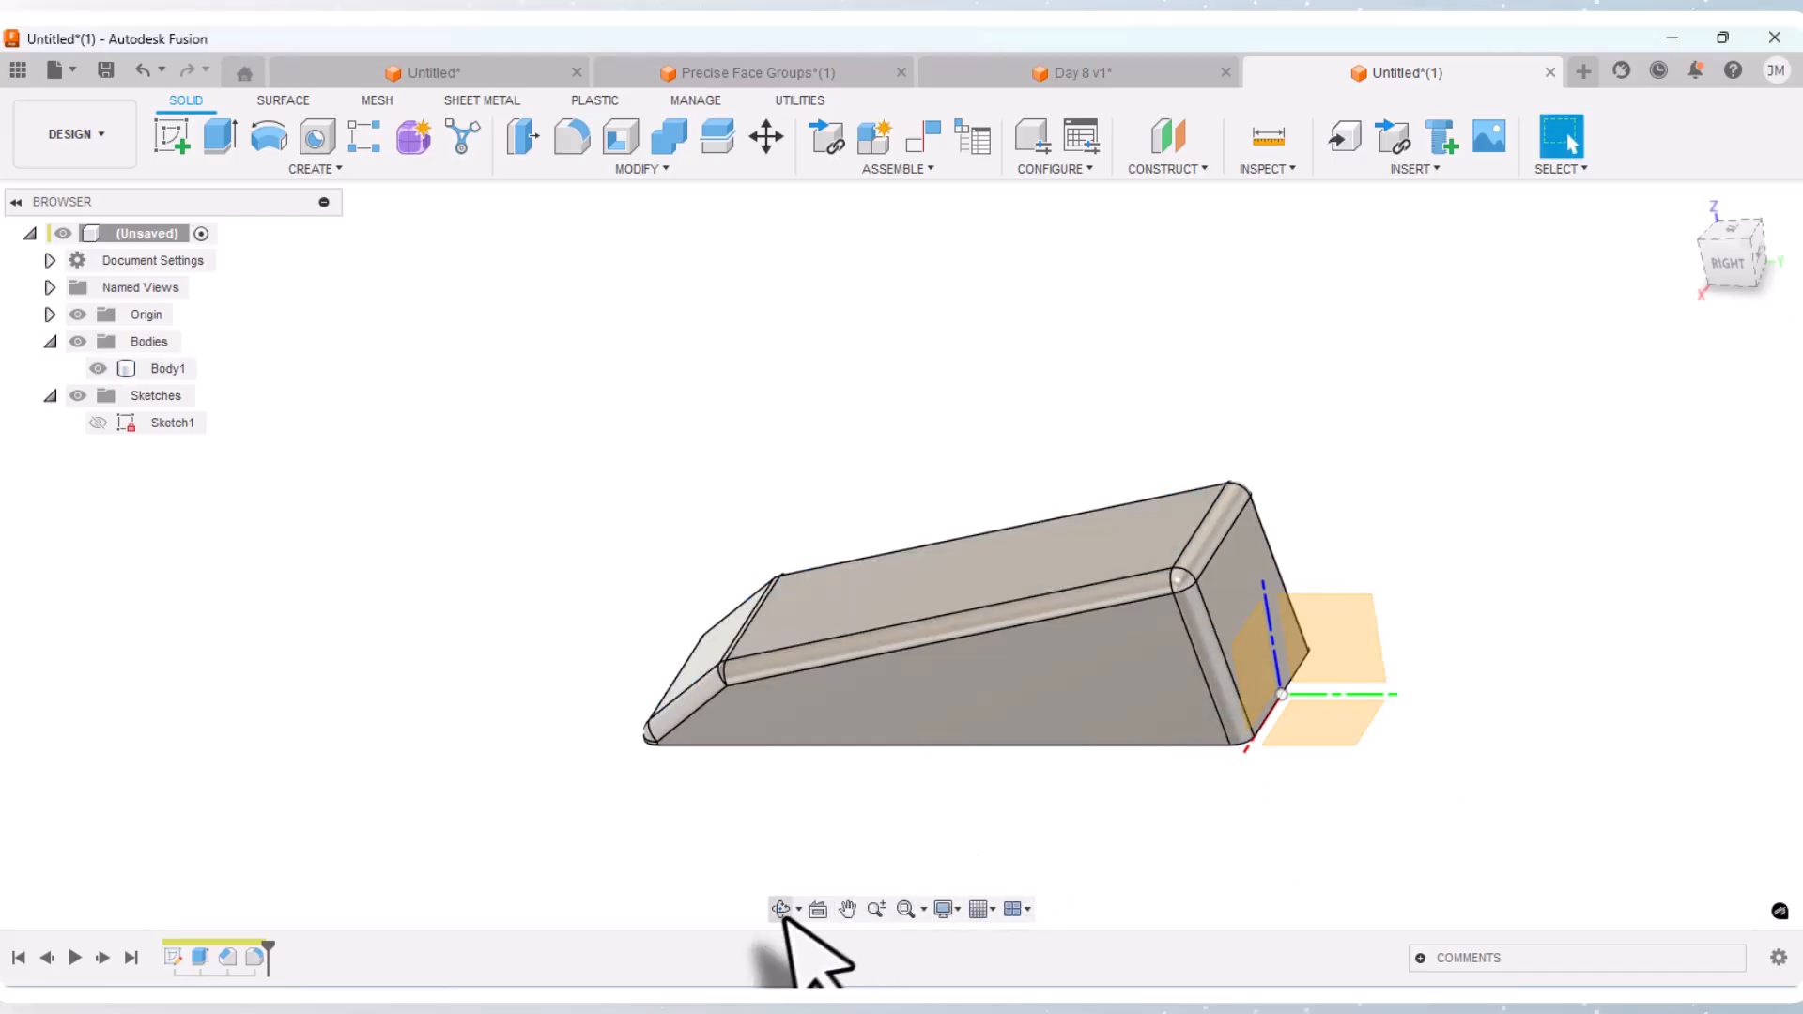
Step: Add a second edge set to the same fillet, rounding the edge between the sloped top face and the chamfer face with a 45 mm radius
{"action": "left_click", "coordinate": [781, 908]}
{"action": "left_click_drag", "start_coordinate": [817, 836], "coordinate": [1196, 773]}
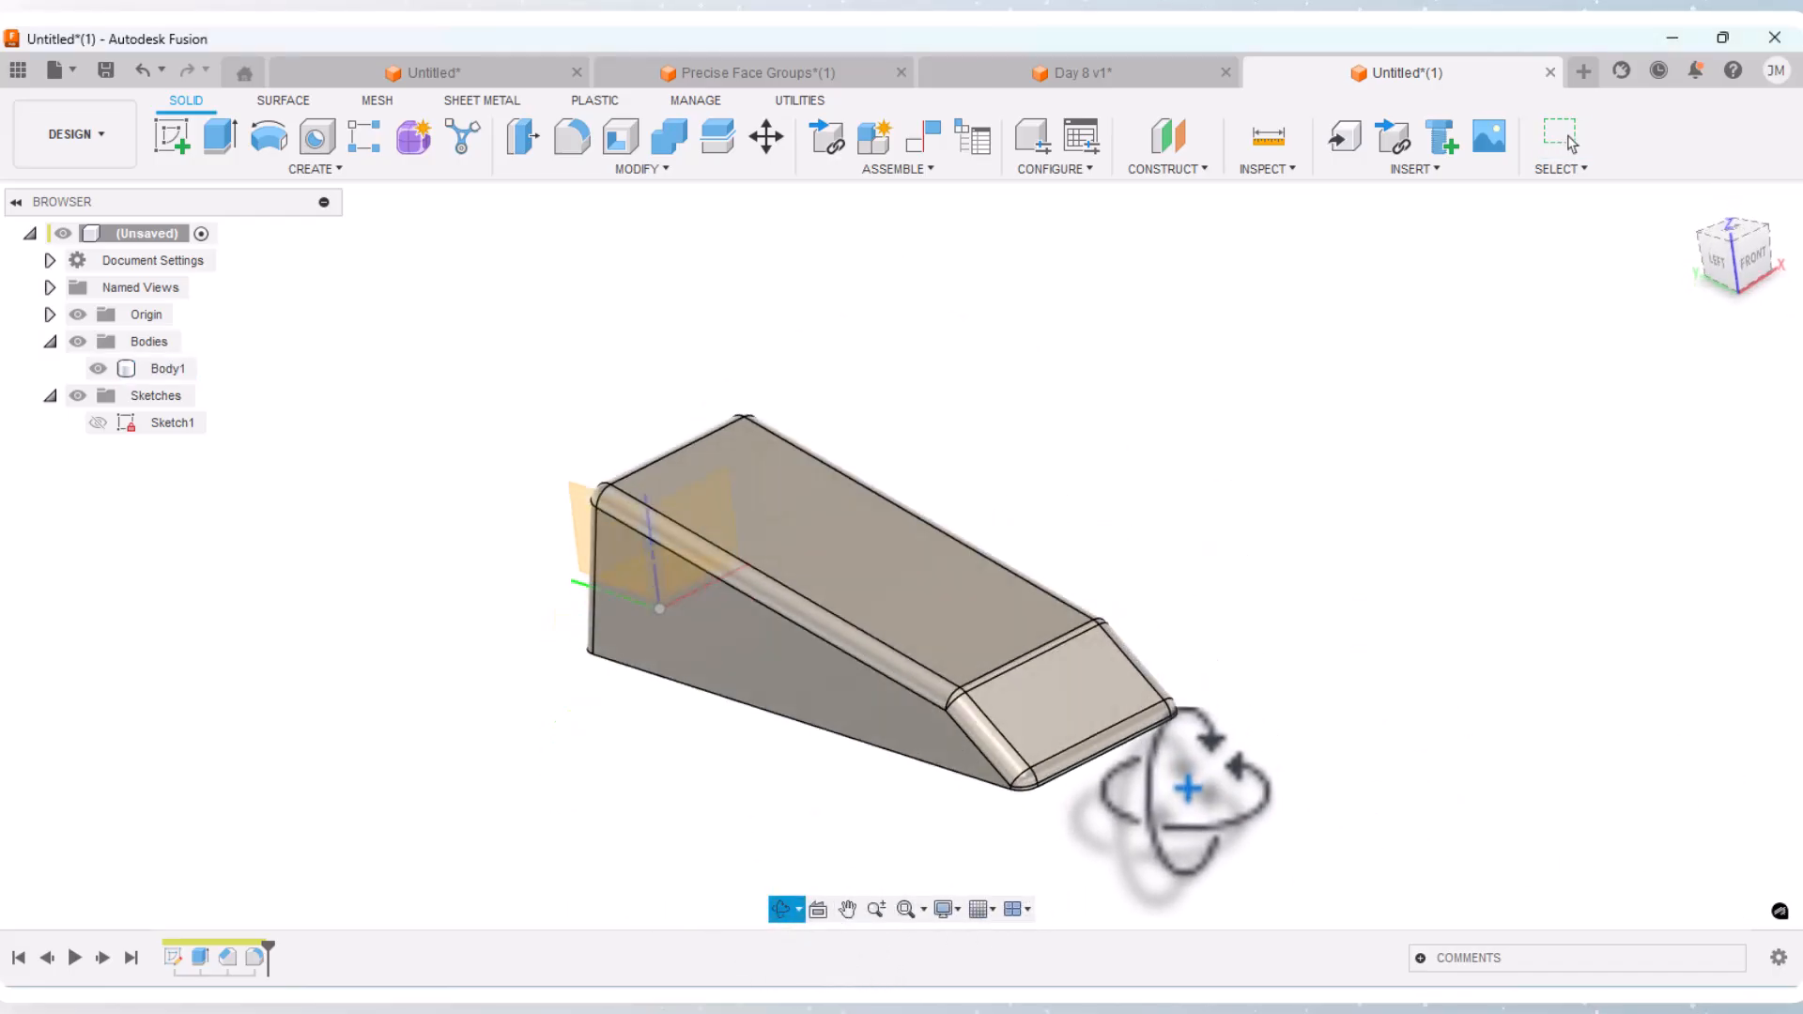
{"action": "right_click", "coordinate": [1222, 627]}
{"action": "left_click", "coordinate": [1308, 632]}
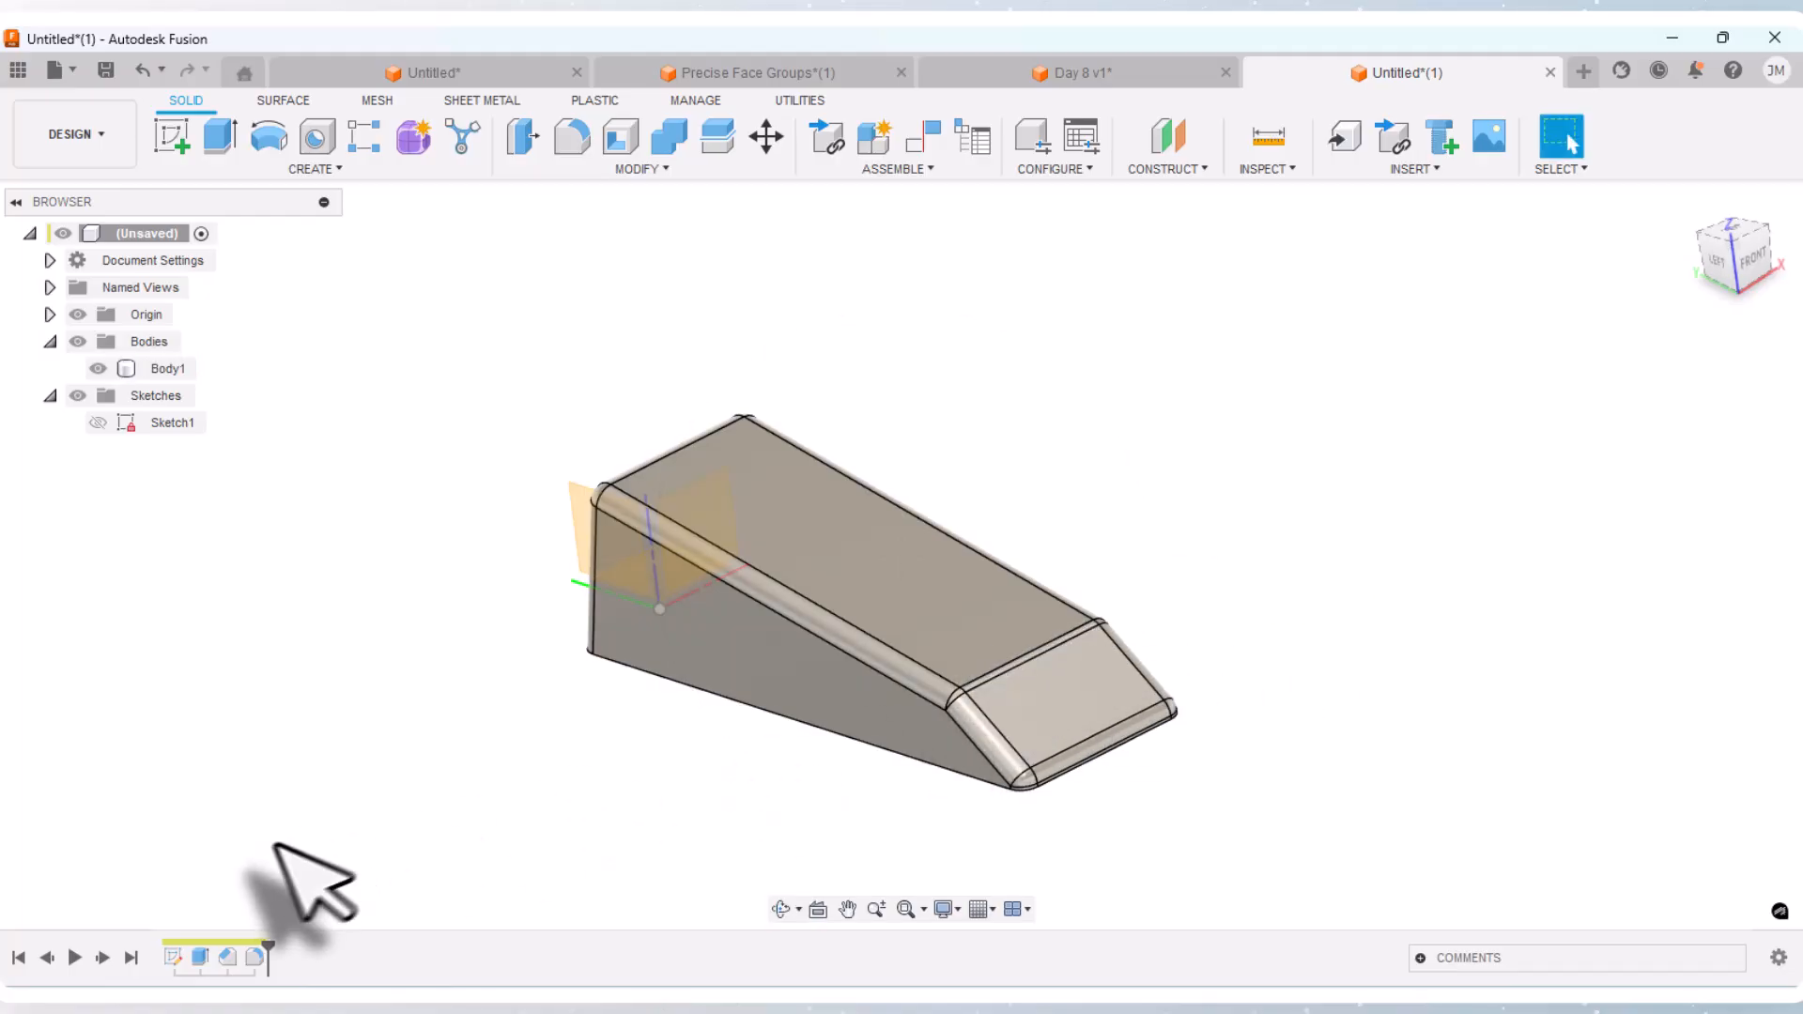
{"action": "right_click", "coordinate": [250, 953]}
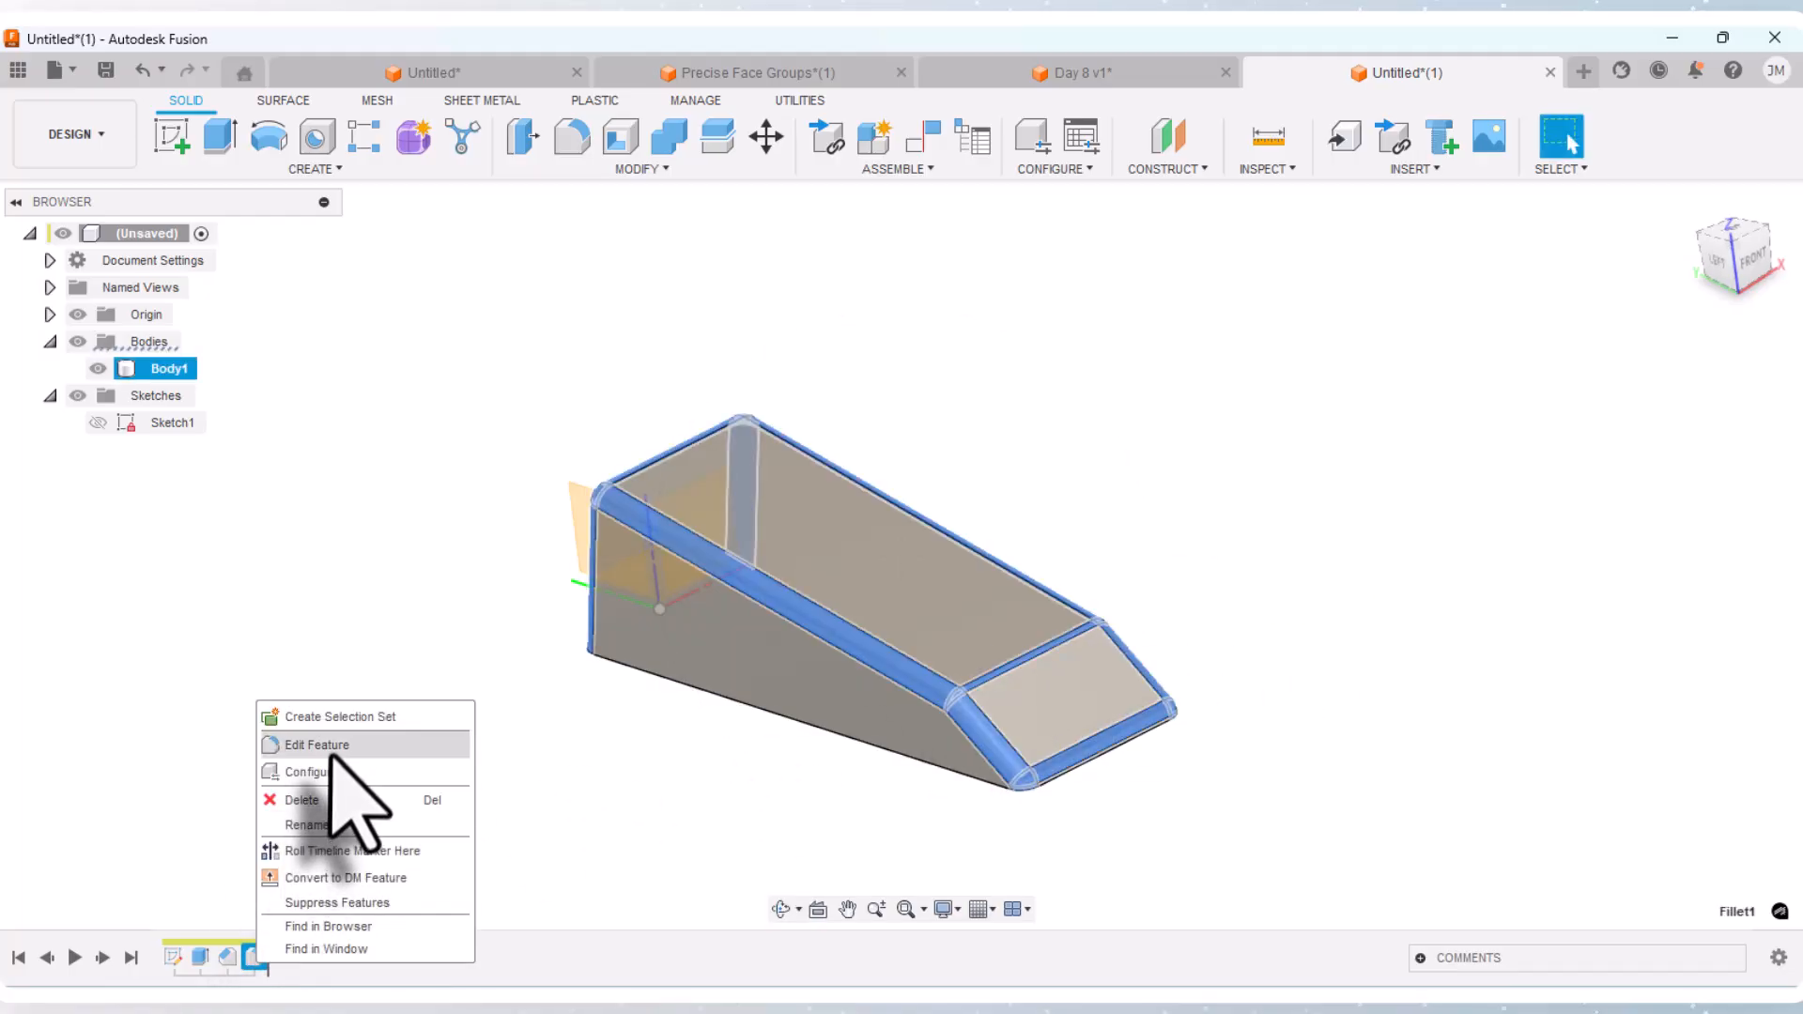
{"action": "left_click", "coordinate": [334, 752]}
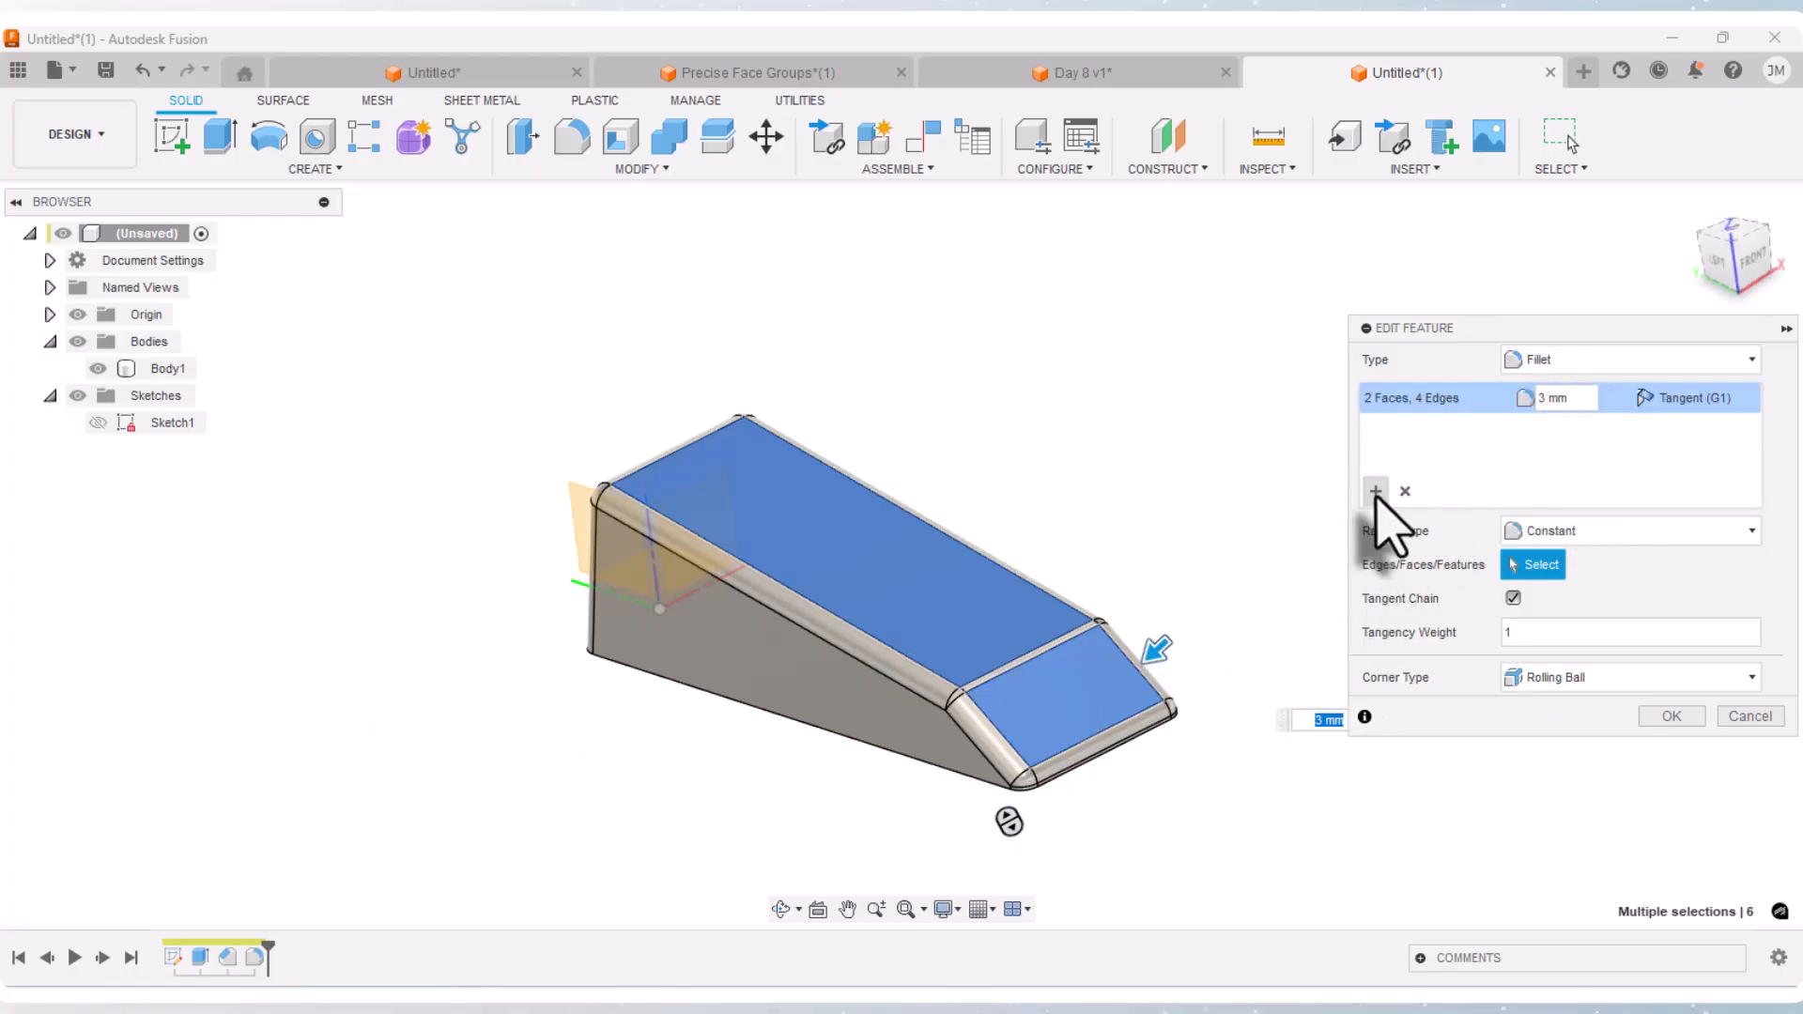
{"action": "left_click", "coordinate": [1376, 492]}
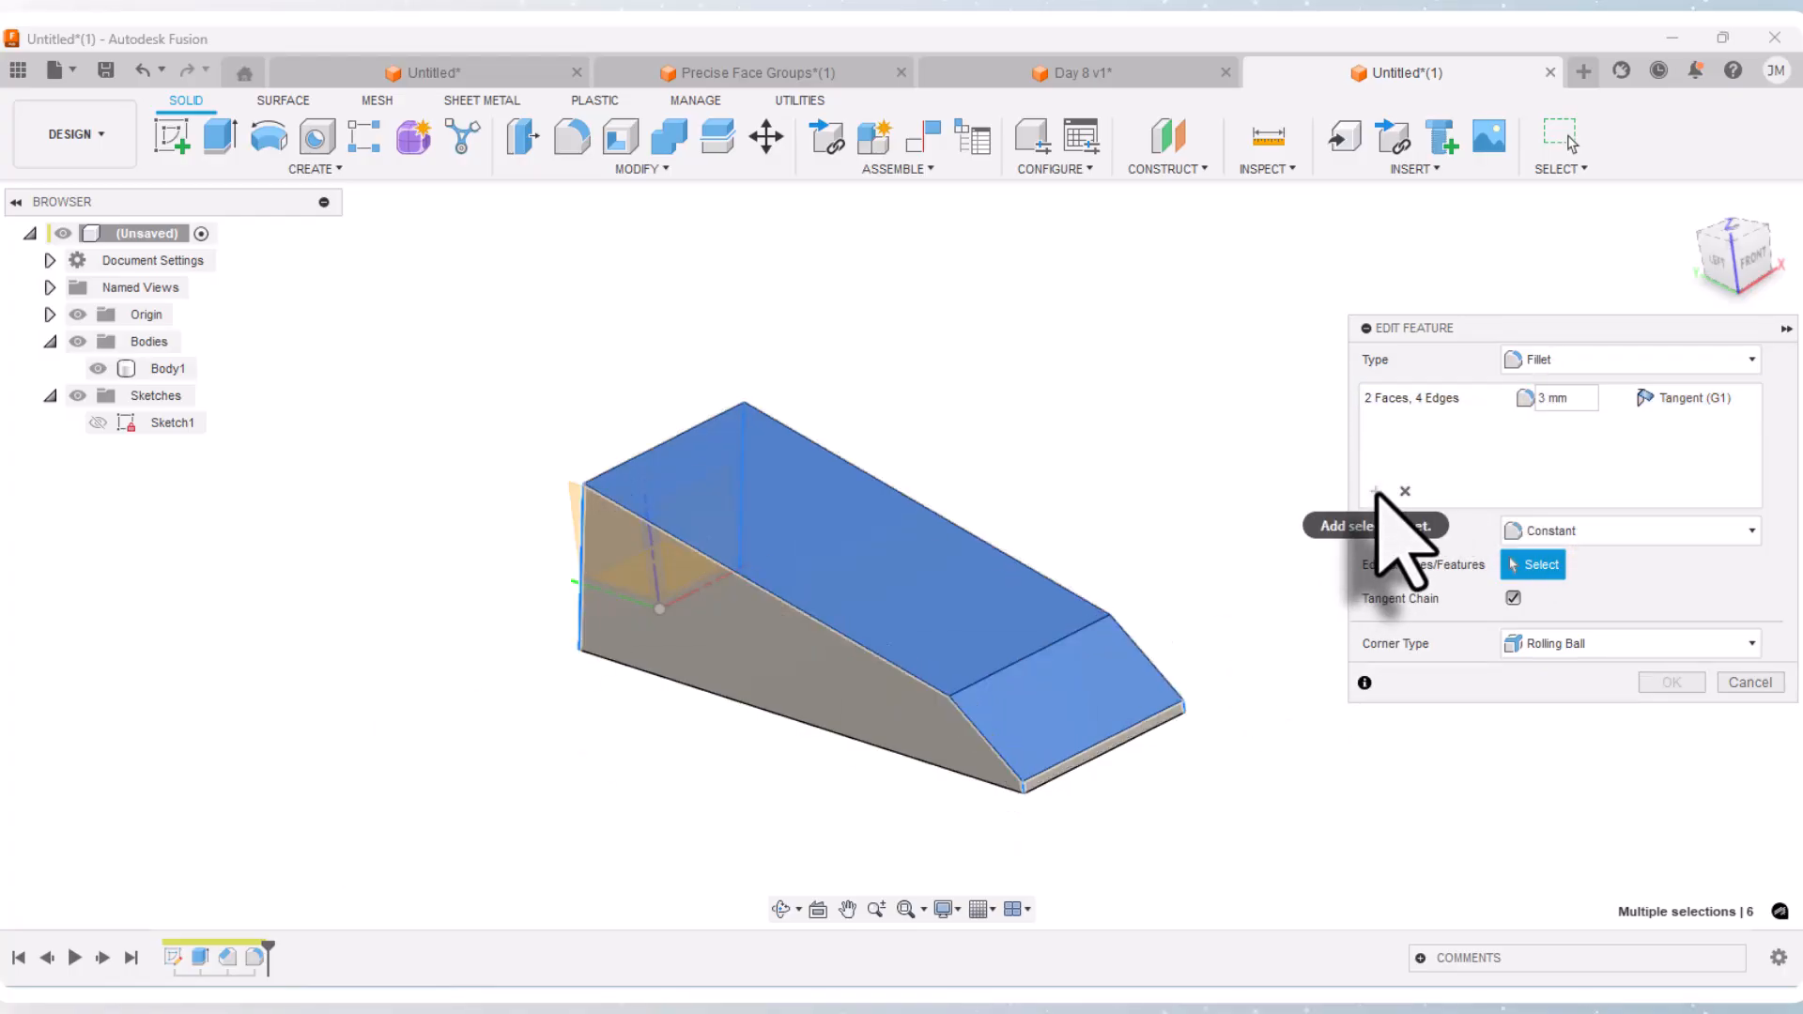
{"action": "left_click", "coordinate": [1034, 659]}
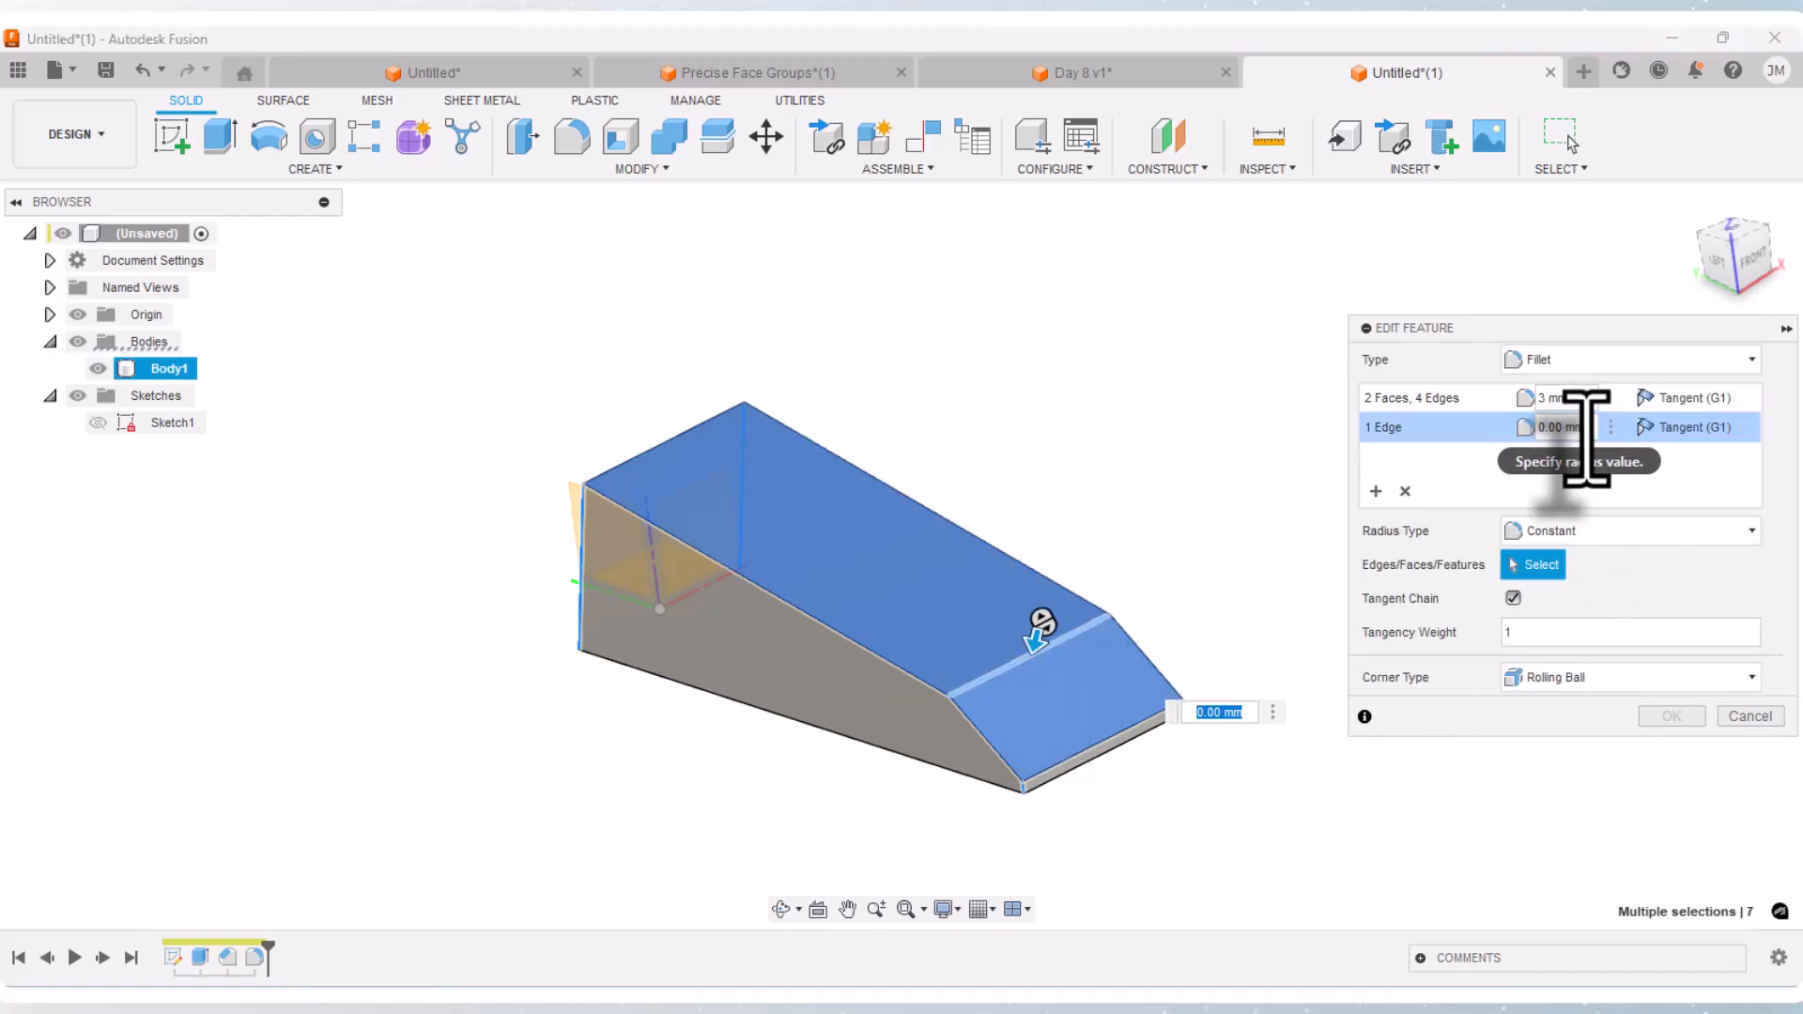
{"action": "type", "text": "45"}
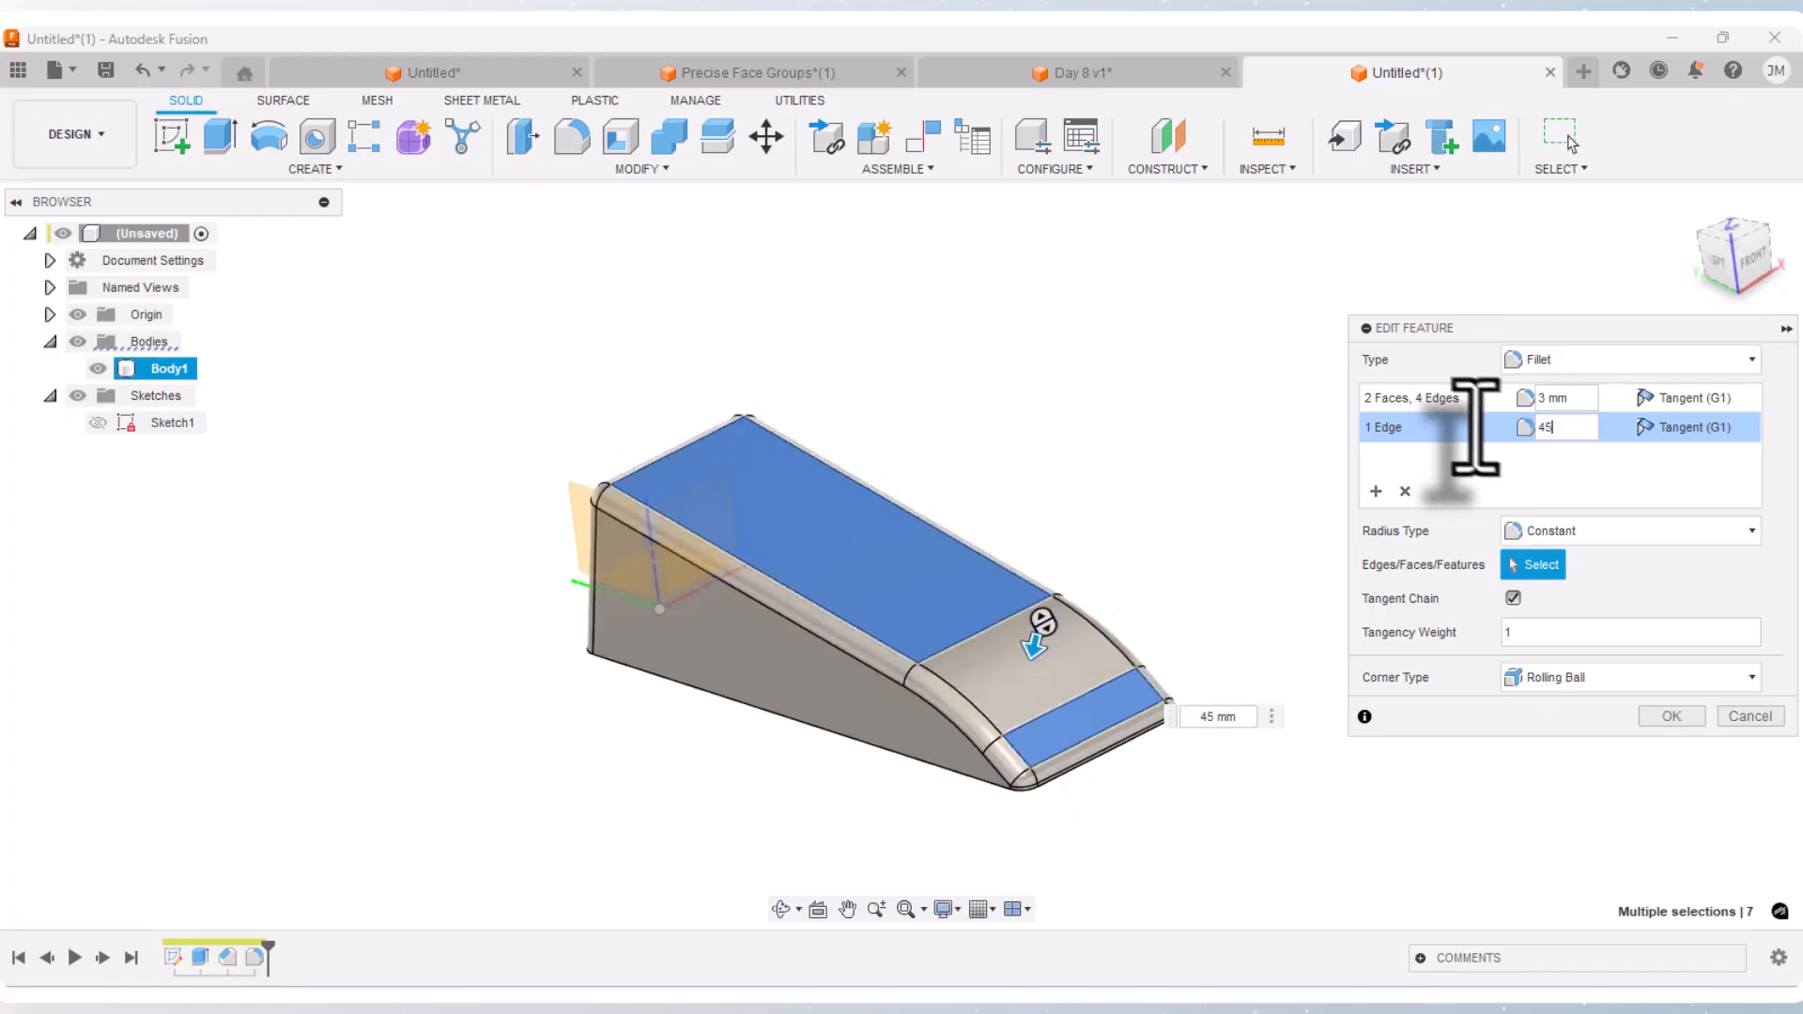
{"action": "left_click", "coordinate": [1718, 265]}
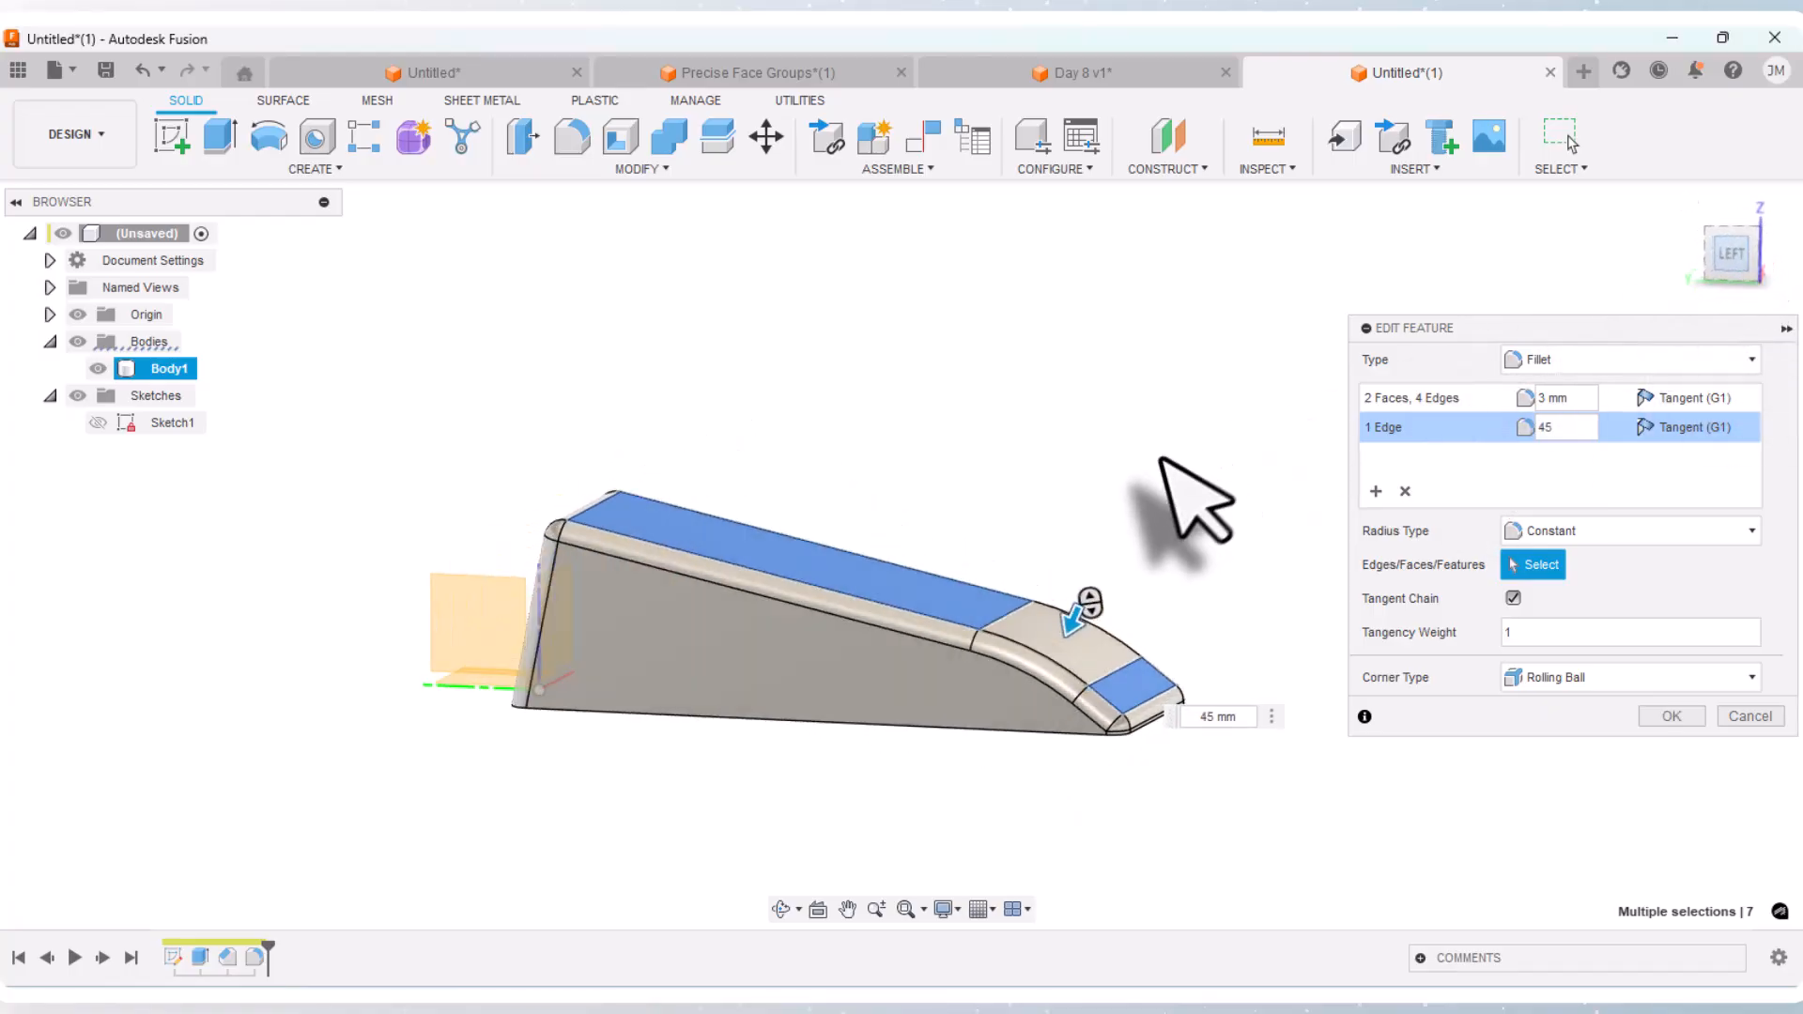
{"action": "scroll", "coordinate": [1068, 655], "scroll_direction": "up", "scroll_amount": 2}
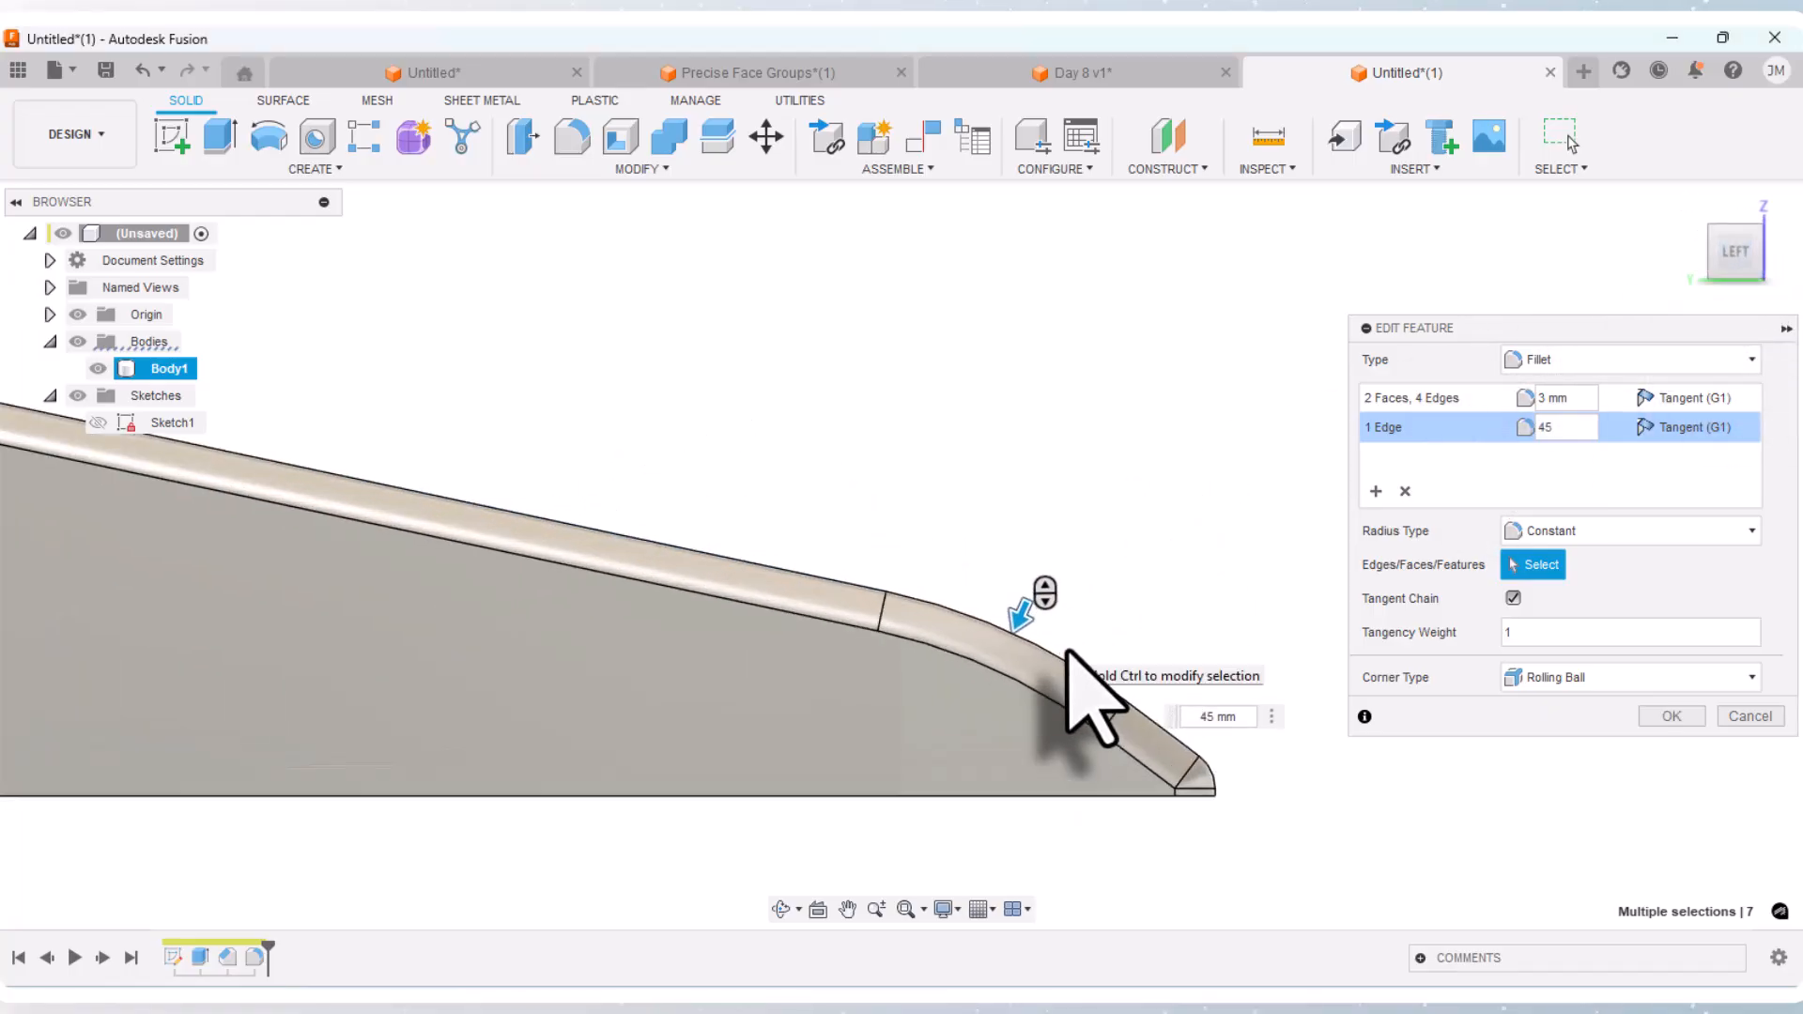
{"action": "mouse_move", "coordinate": [1024, 606]}
{"action": "left_mouse_down"}
{"action": "mouse_move", "coordinate": [1050, 601]}
{"action": "mouse_move", "coordinate": [1026, 644]}
{"action": "mouse_move", "coordinate": [1014, 636]}
{"action": "mouse_move", "coordinate": [1039, 623]}
{"action": "mouse_move", "coordinate": [1030, 638]}
{"action": "left_mouse_up"}
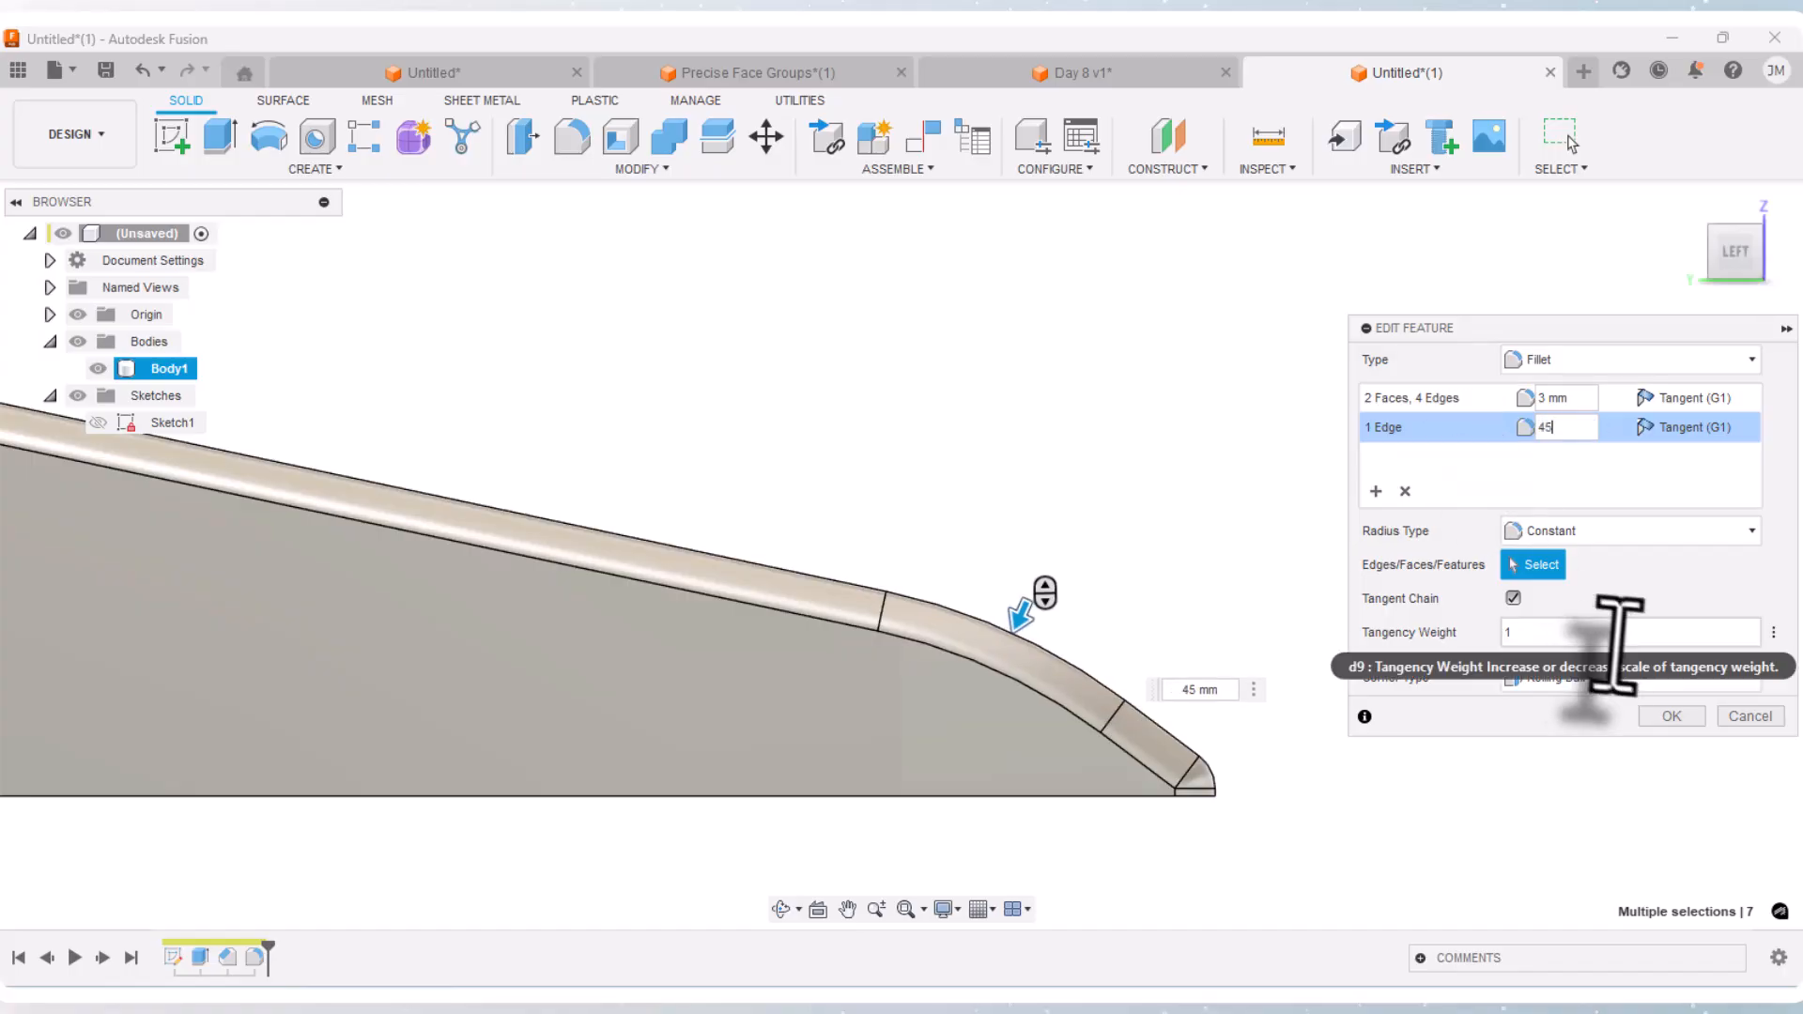
{"action": "left_click", "coordinate": [1672, 716]}
{"action": "scroll", "coordinate": [1308, 620], "scroll_direction": "down", "scroll_amount": 3}
{"action": "scroll", "coordinate": [1282, 570], "scroll_direction": "down", "scroll_amount": 2}
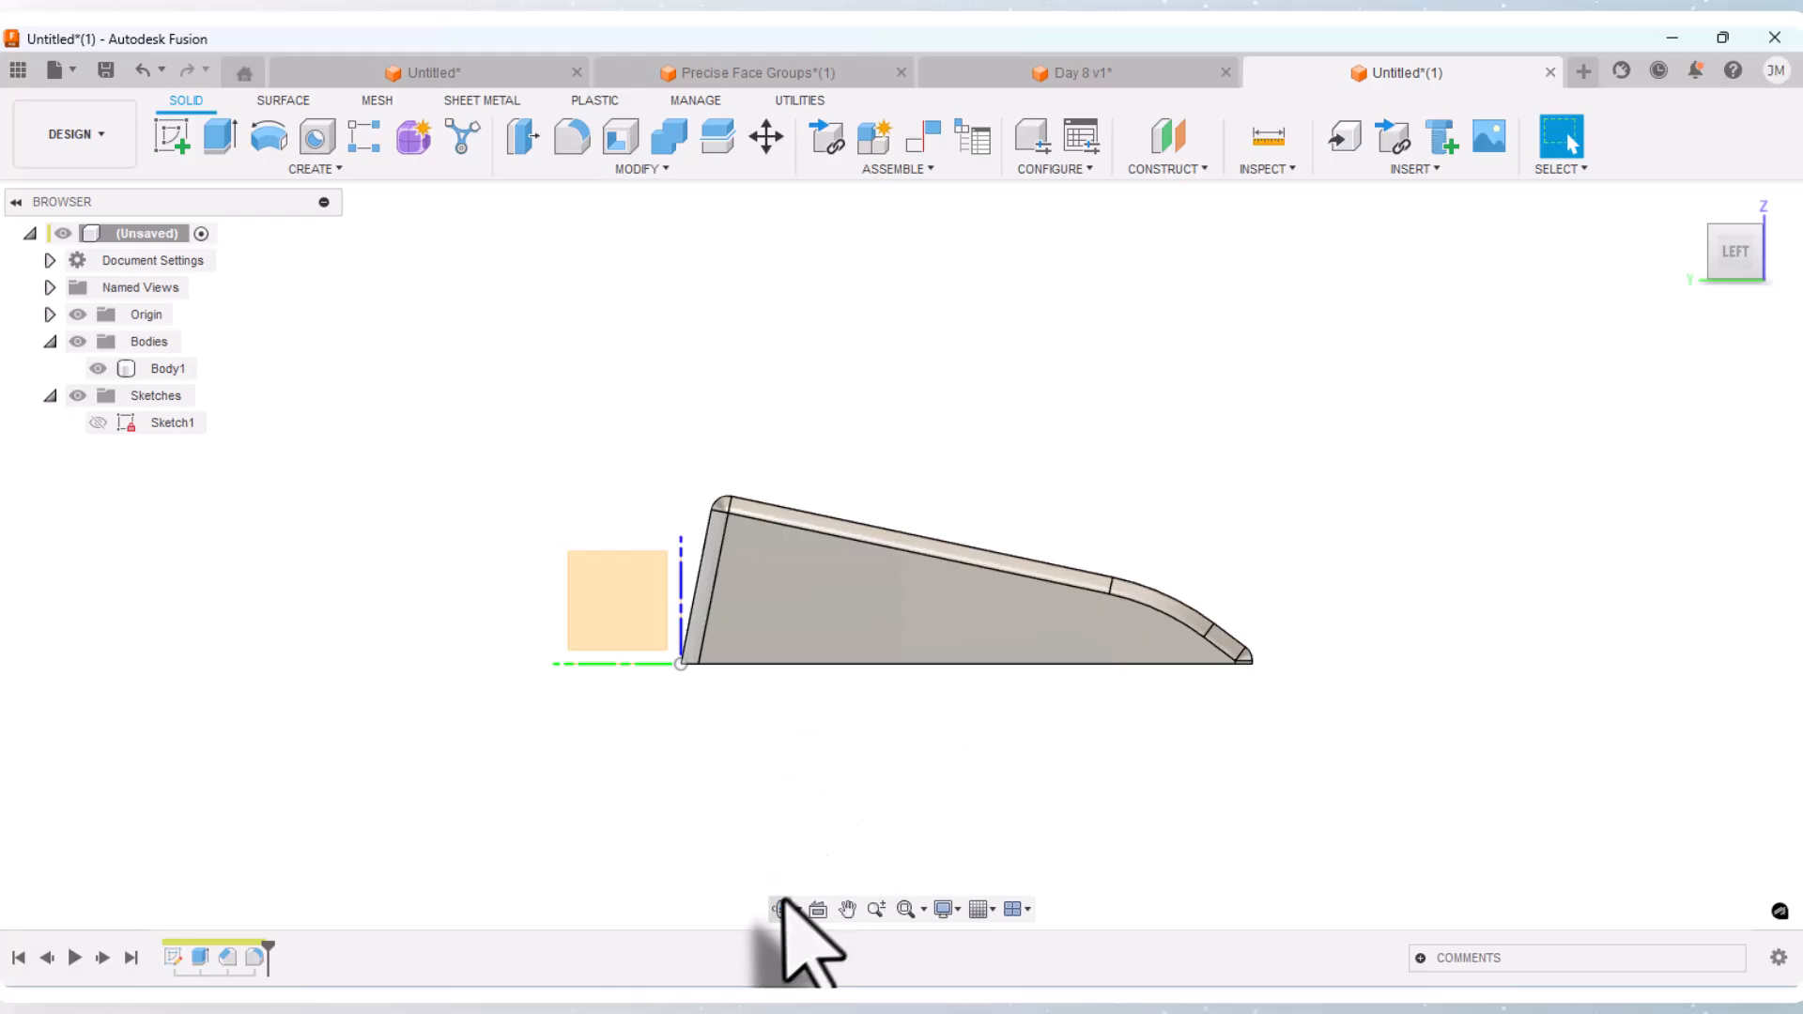
{"action": "left_click", "coordinate": [781, 907]}
{"action": "left_click_drag", "start_coordinate": [788, 858], "coordinate": [827, 440]}
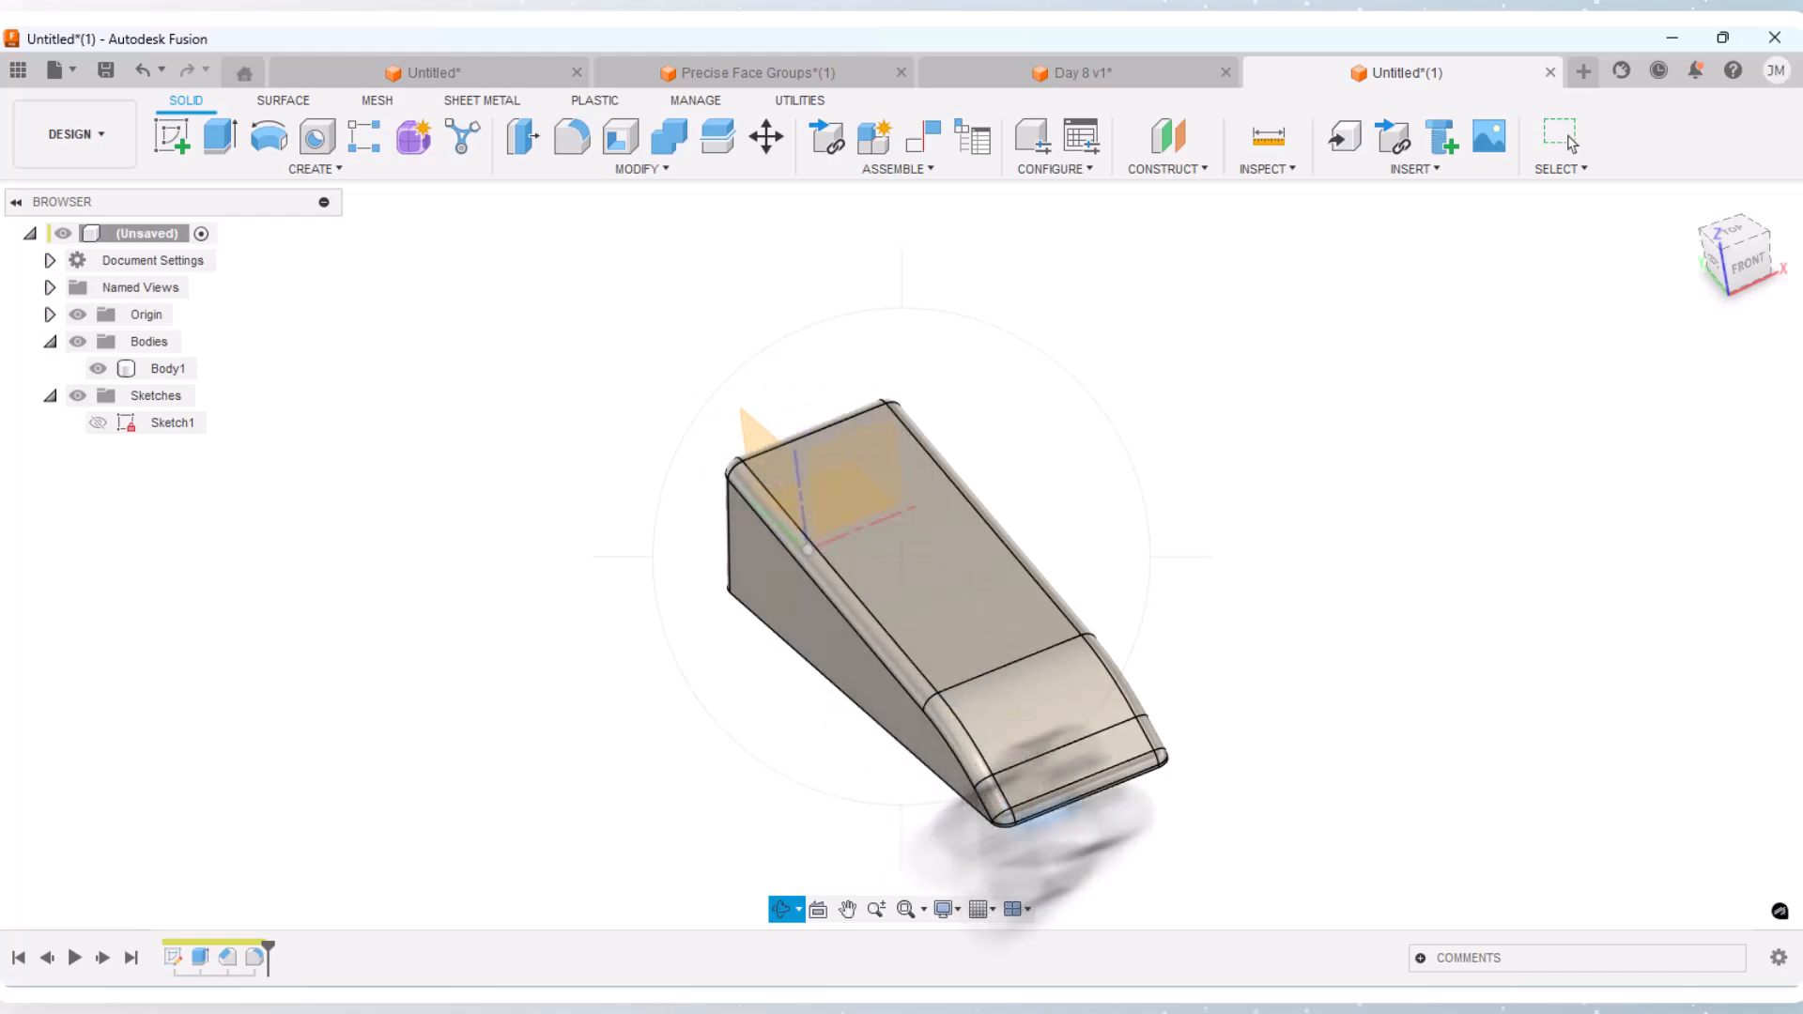
{"action": "scroll", "coordinate": [1219, 716], "scroll_direction": "up", "scroll_amount": 2}
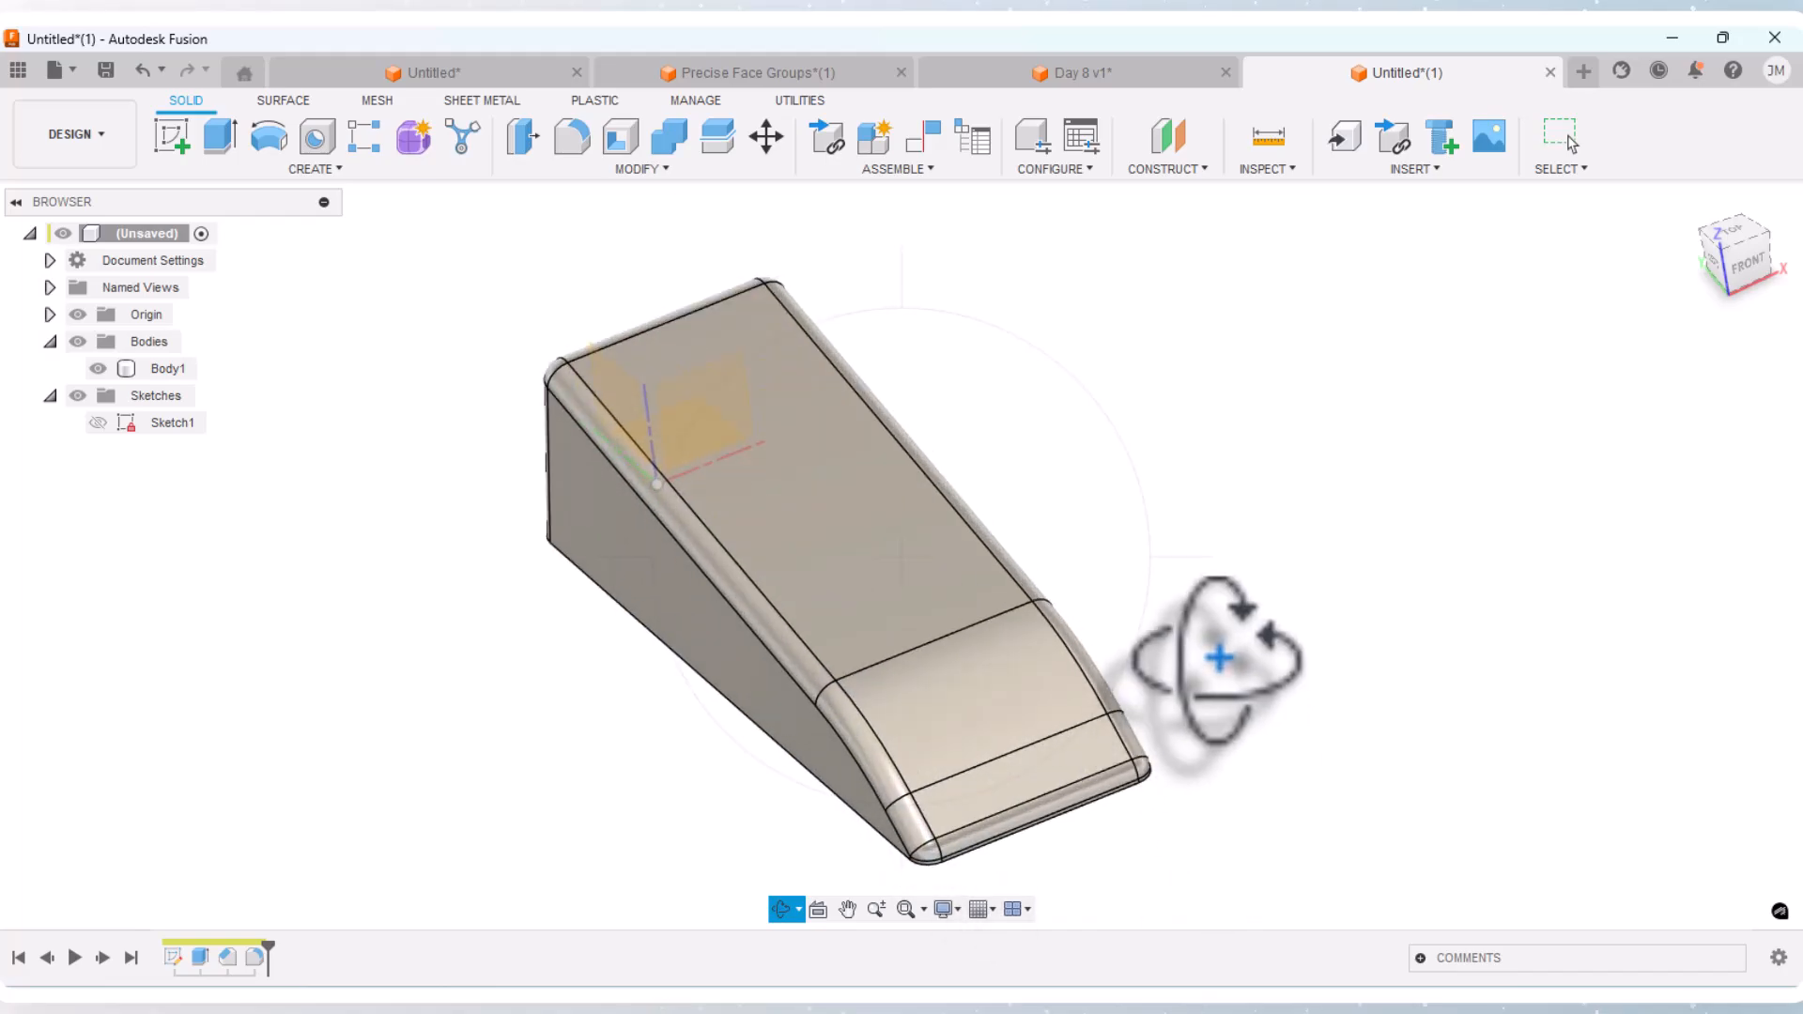
{"action": "right_click", "coordinate": [1219, 657]}
{"action": "left_click", "coordinate": [1270, 674]}
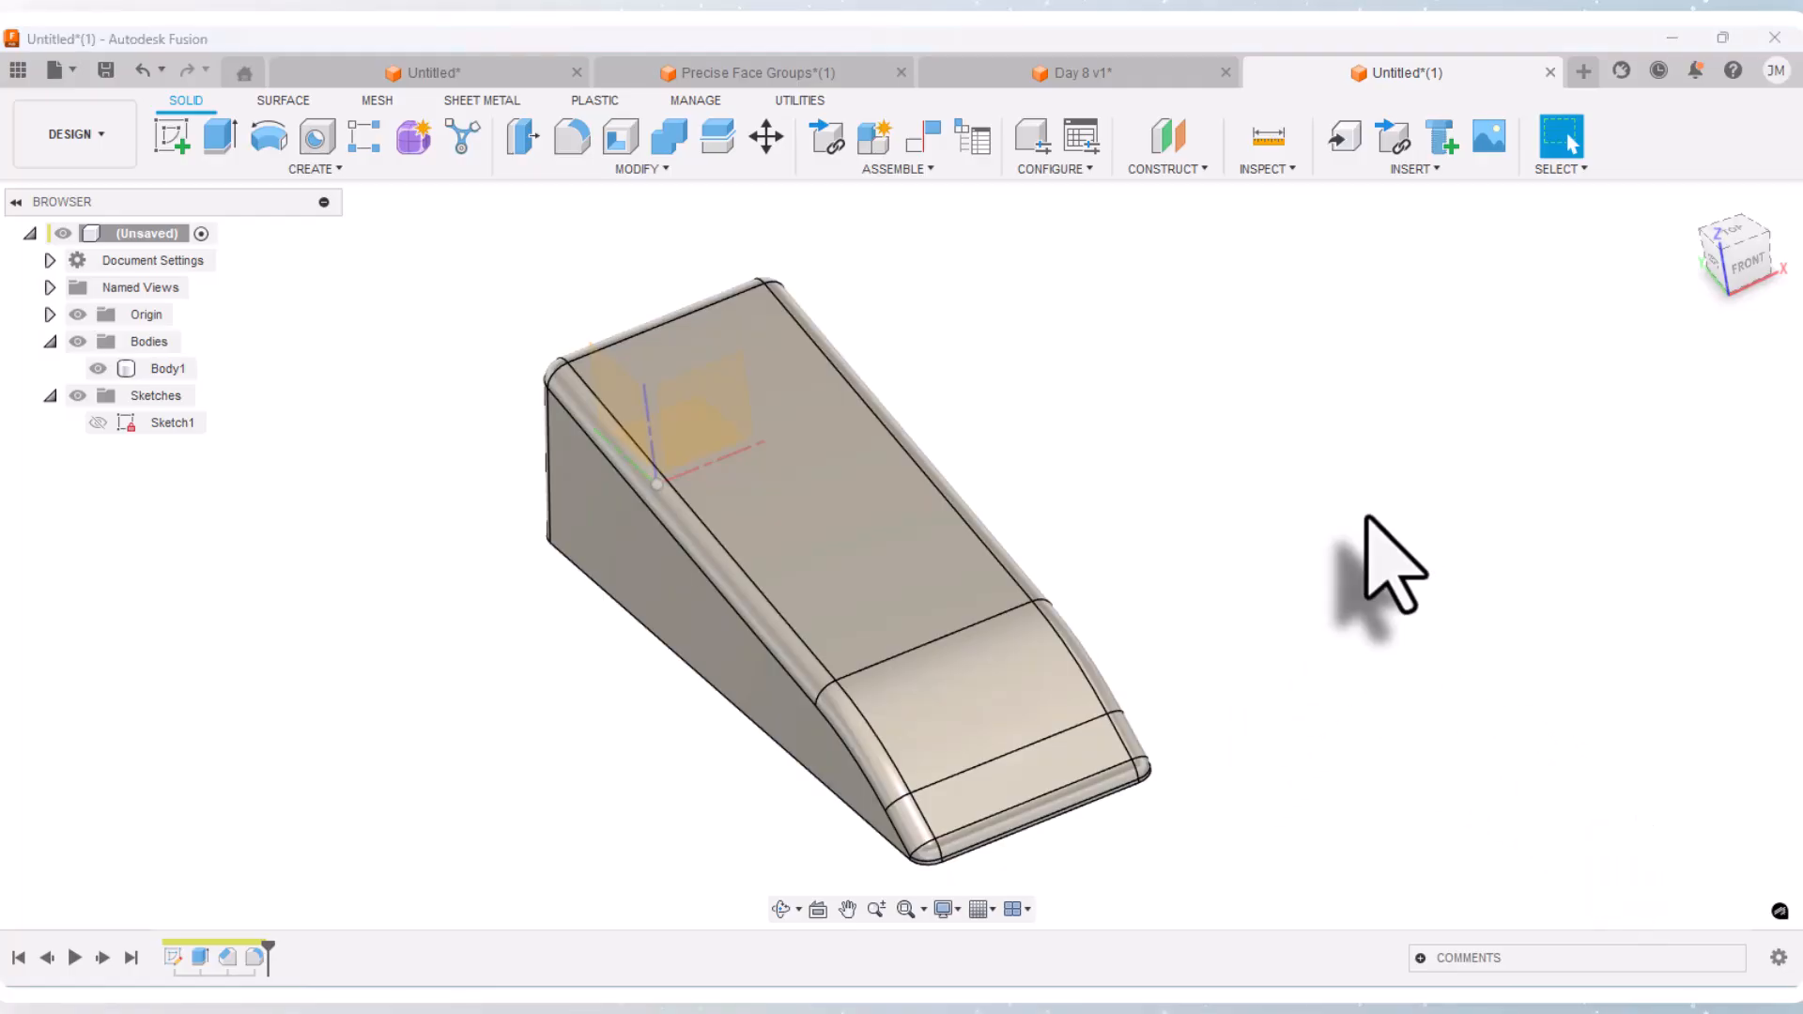
Step: Switch to the Day 8 v1 reference, roll its history forward past the second sketch, and open Sketch2 for editing
{"action": "left_click", "coordinate": [1099, 72]}
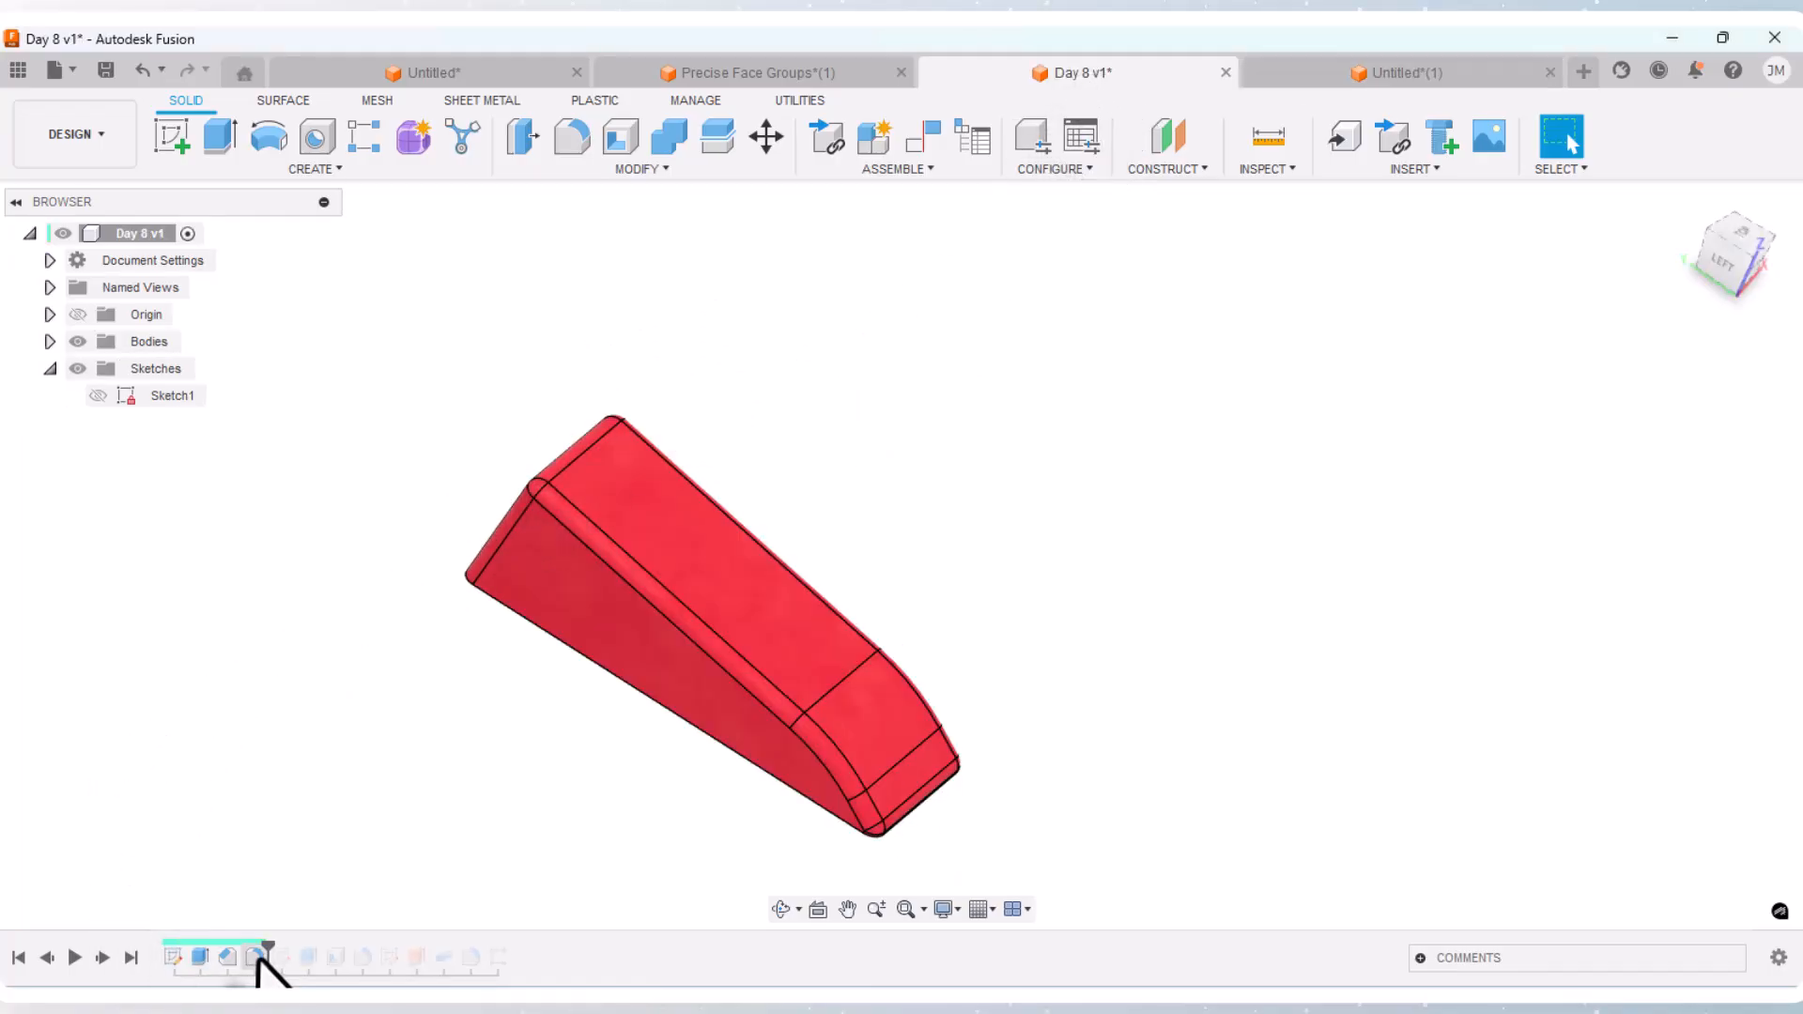
{"action": "left_click_drag", "start_coordinate": [298, 956], "coordinate": [293, 956]}
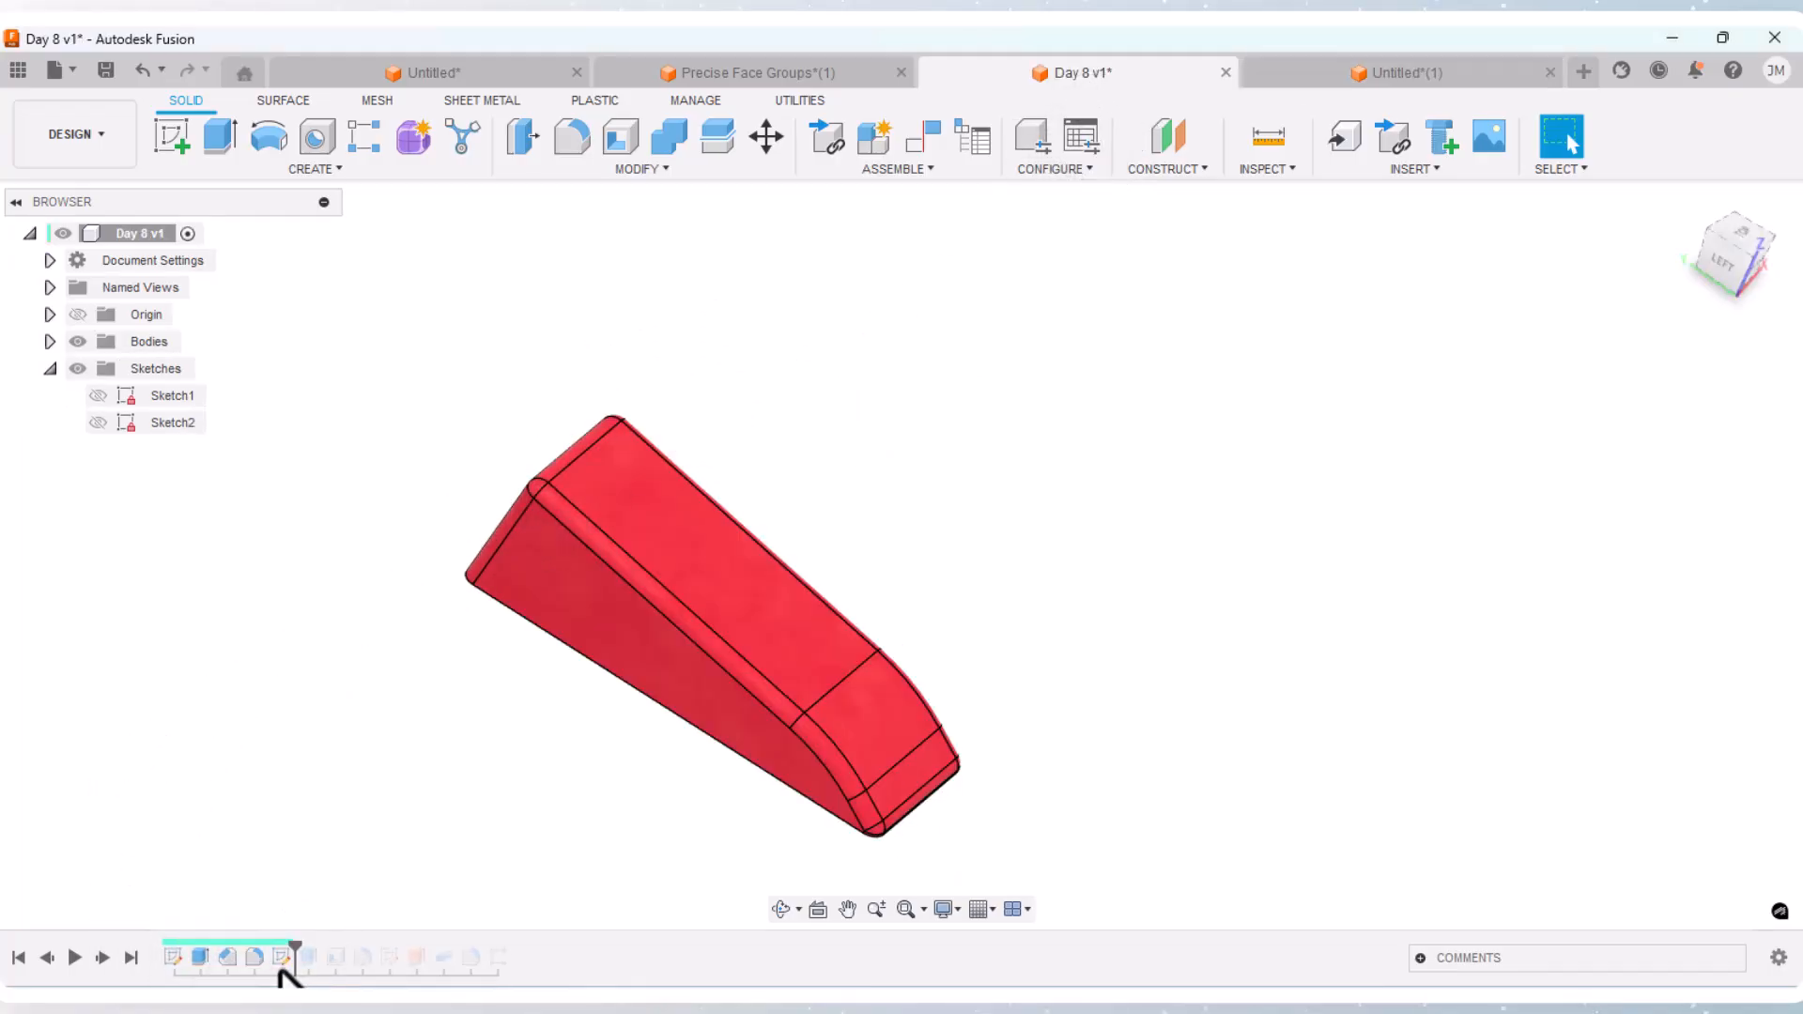
{"action": "right_click", "coordinate": [159, 426]}
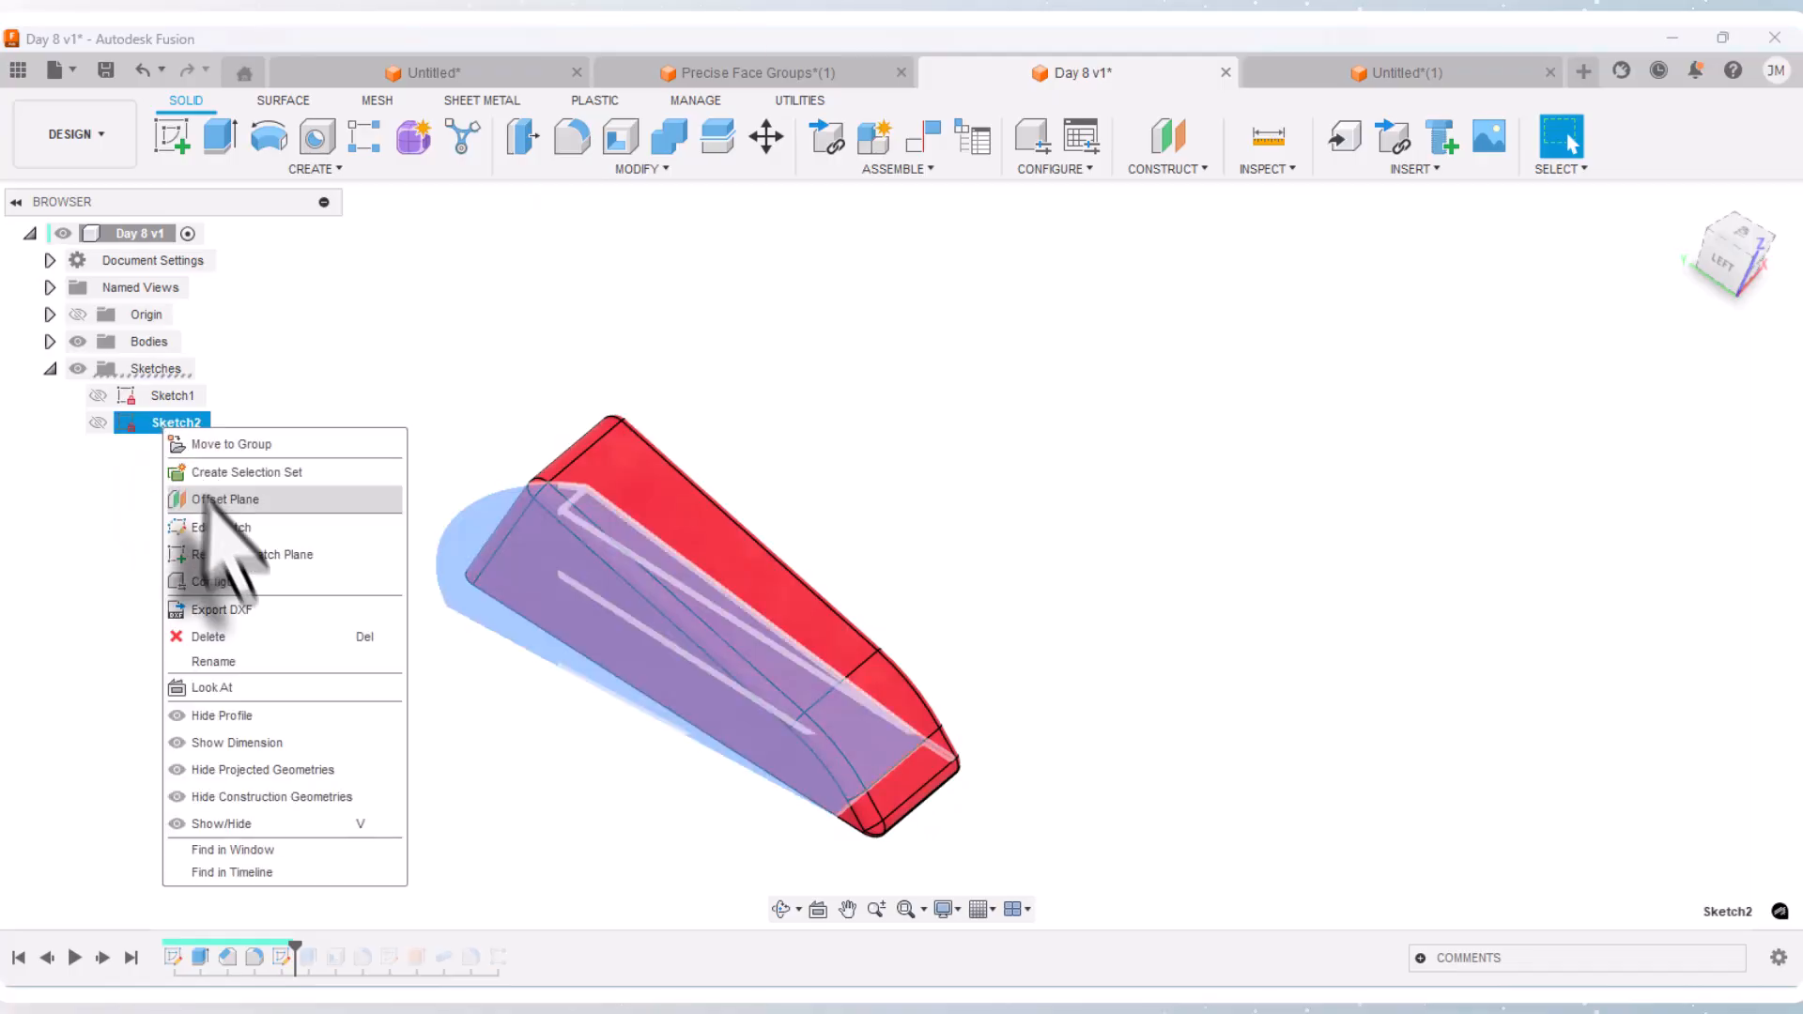
{"action": "left_click", "coordinate": [226, 529]}
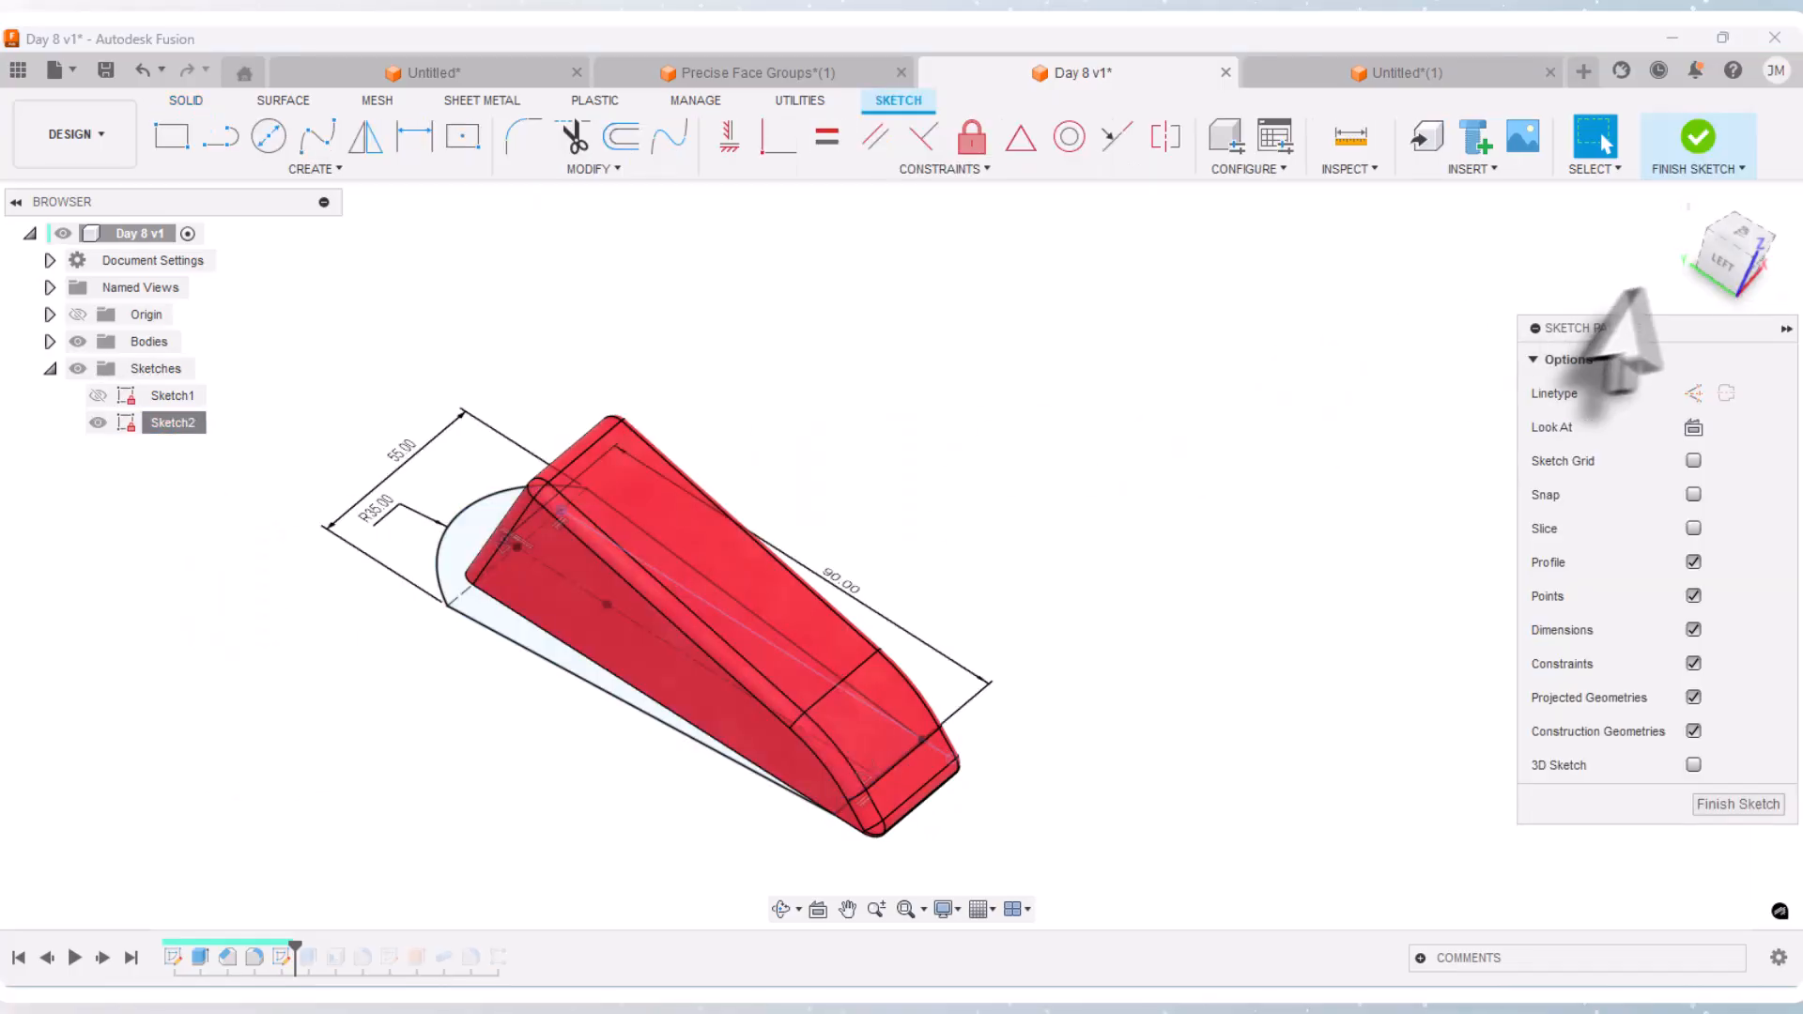
Step: Examine the reference sketch's outline and dimensions from above and from the underside, and return to the new untitled design
{"action": "left_click", "coordinate": [1742, 234]}
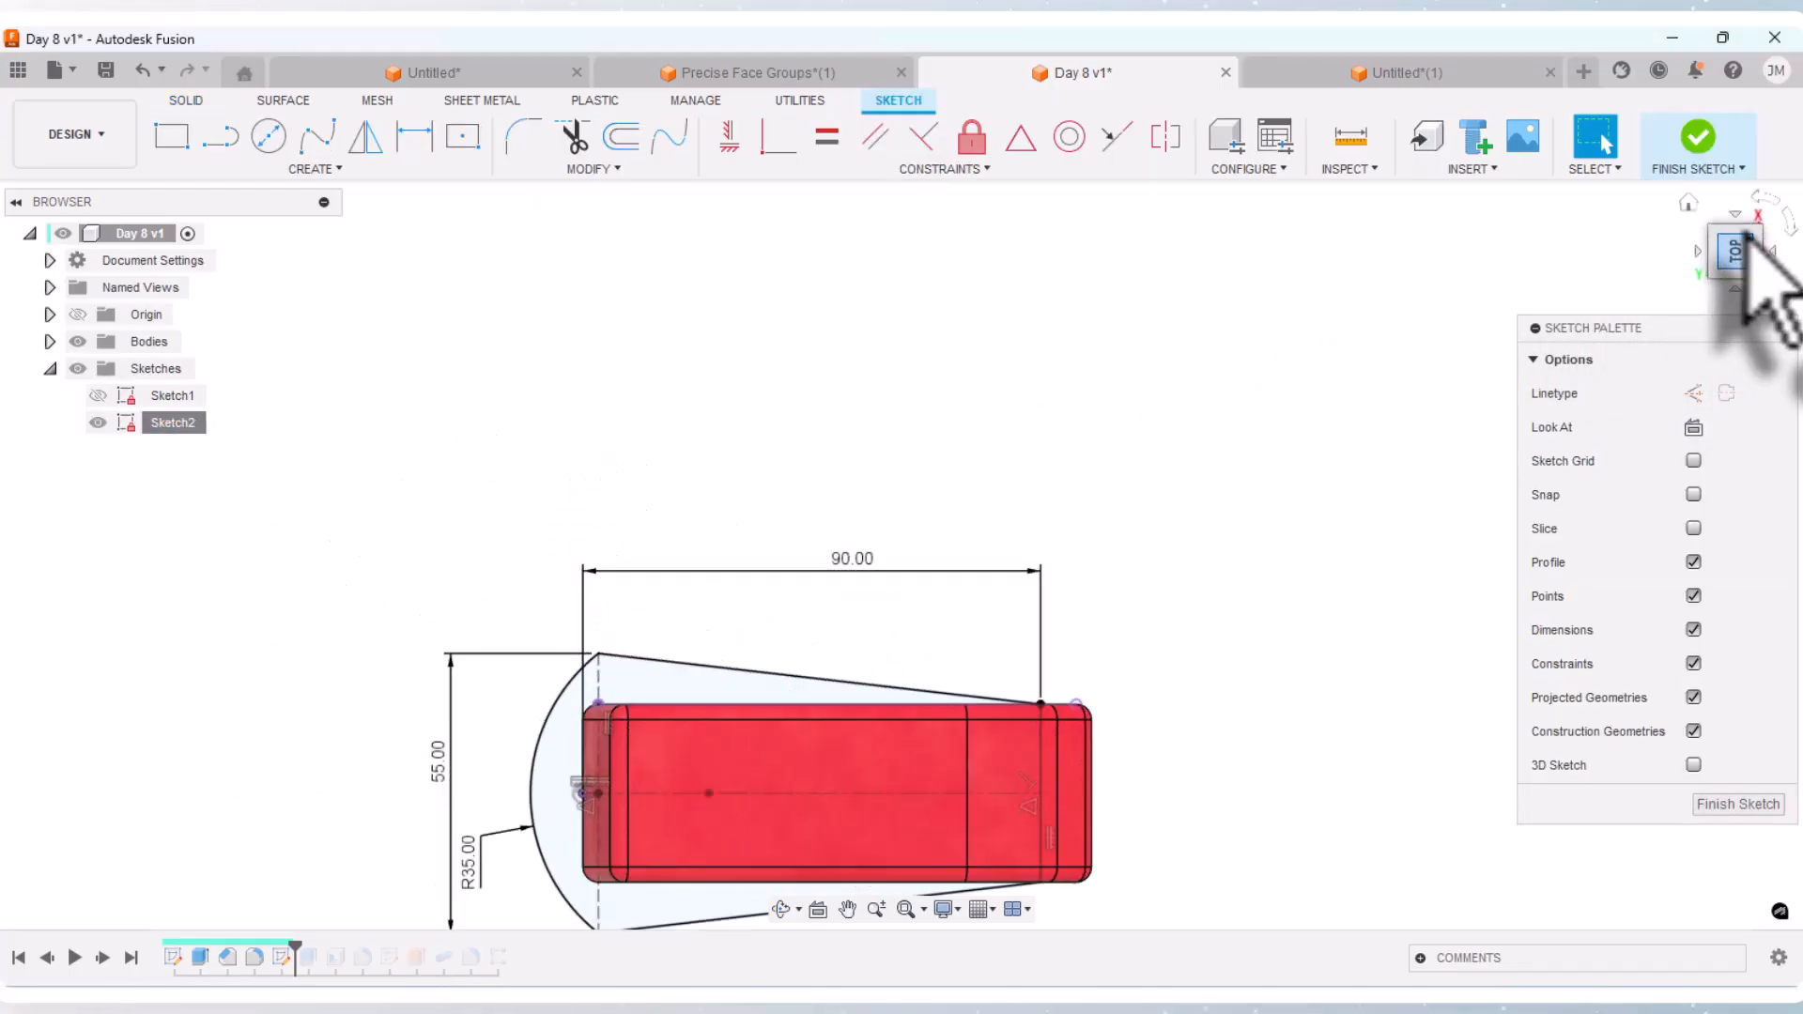
{"action": "scroll", "coordinate": [781, 290], "scroll_direction": "down", "scroll_amount": 2}
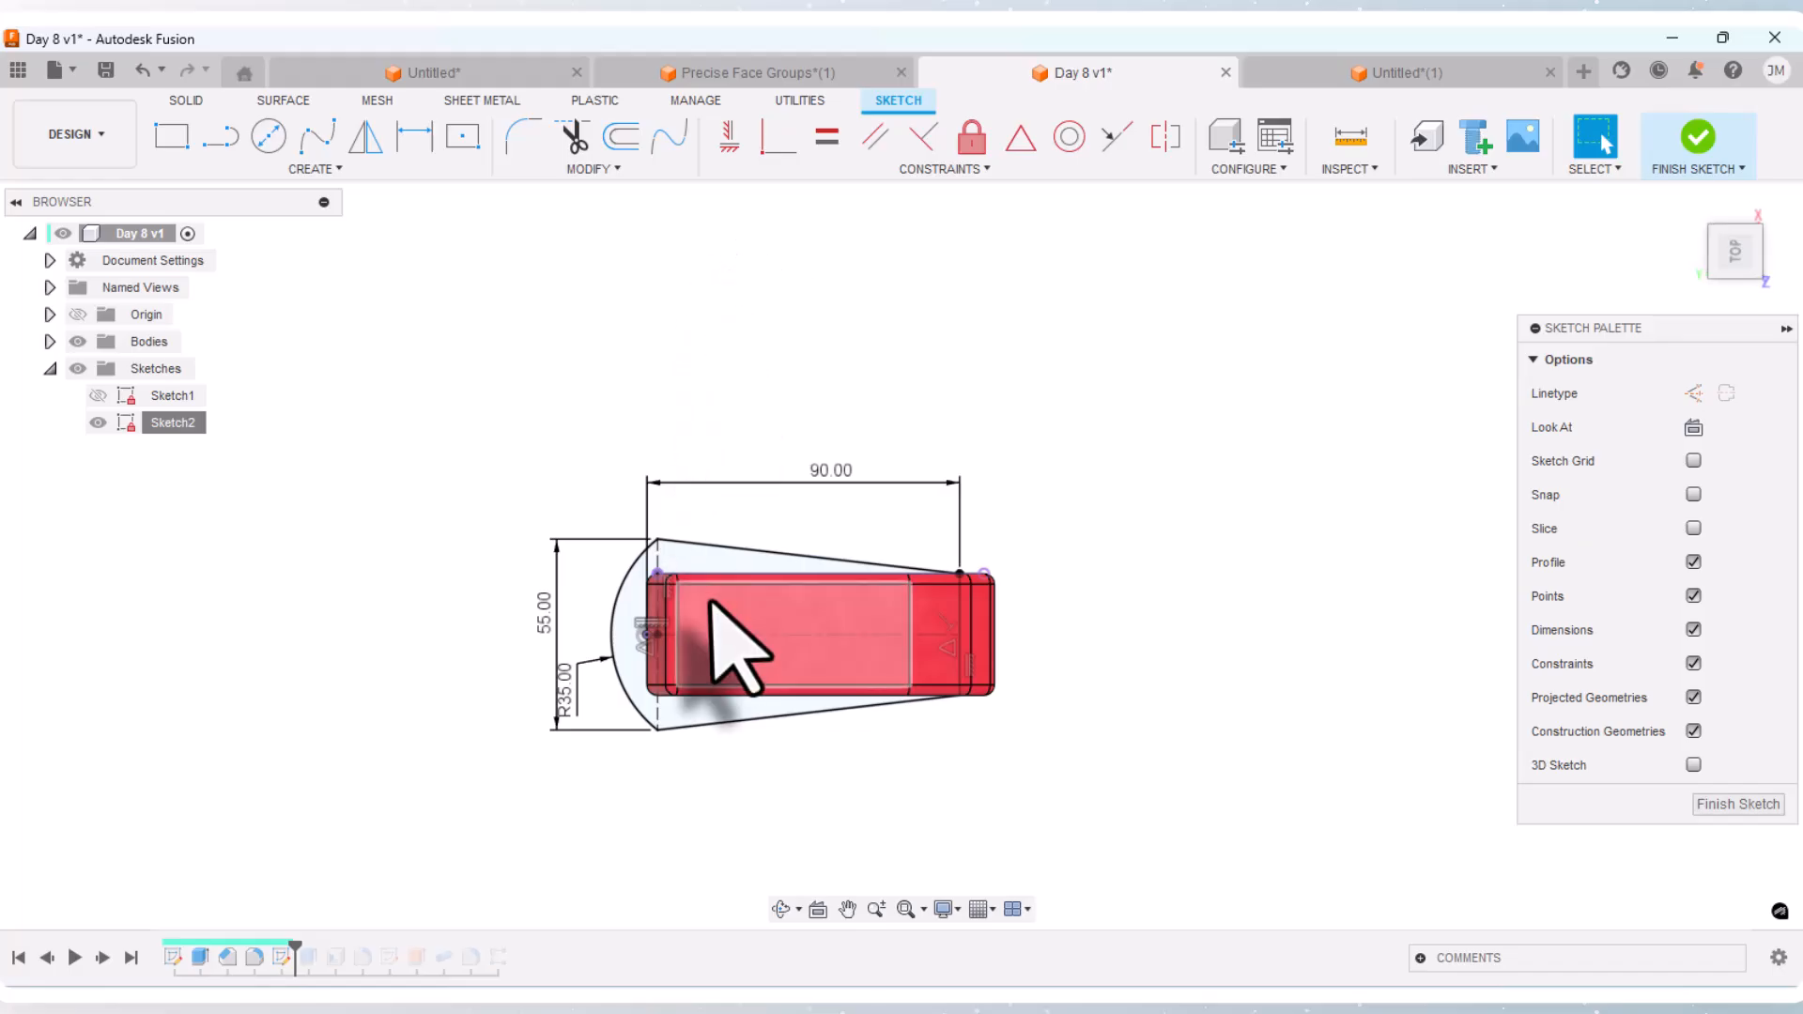
{"action": "scroll", "coordinate": [709, 602], "scroll_direction": "up", "scroll_amount": 1}
{"action": "scroll", "coordinate": [695, 714], "scroll_direction": "down", "scroll_amount": 3}
{"action": "scroll", "coordinate": [745, 685], "scroll_direction": "up", "scroll_amount": 5}
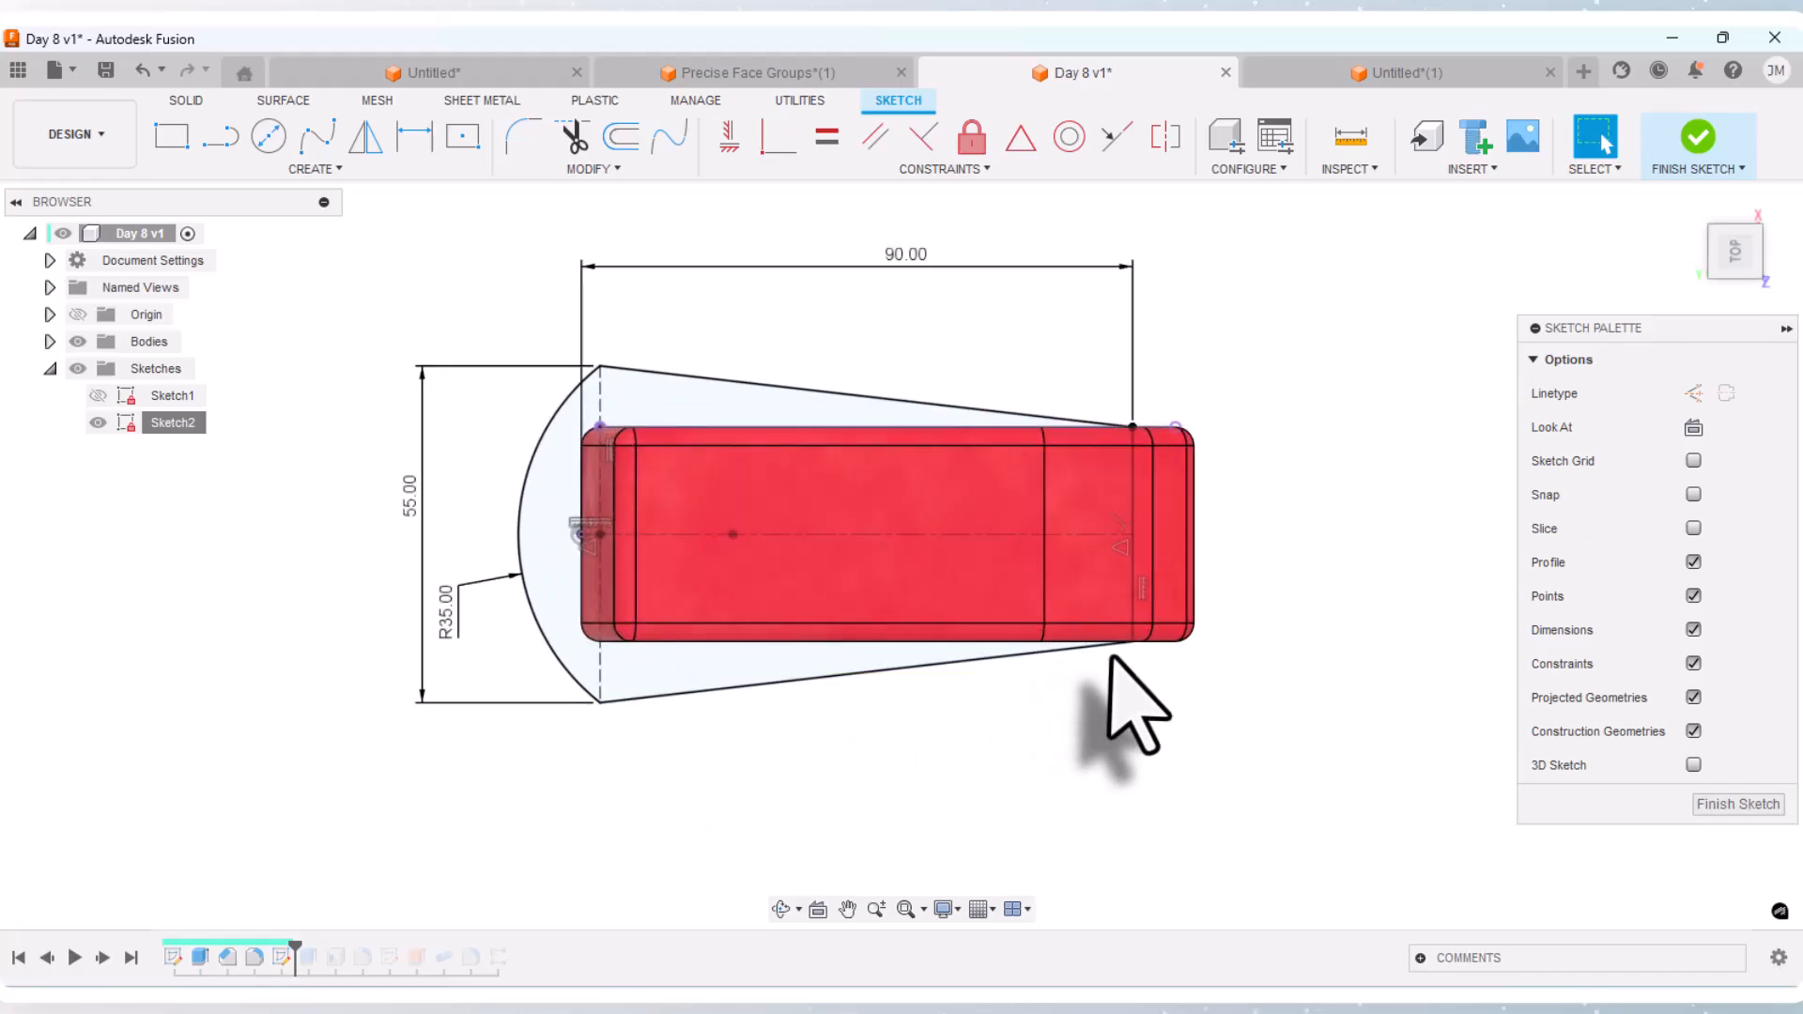
{"action": "left_click", "coordinate": [1734, 285]}
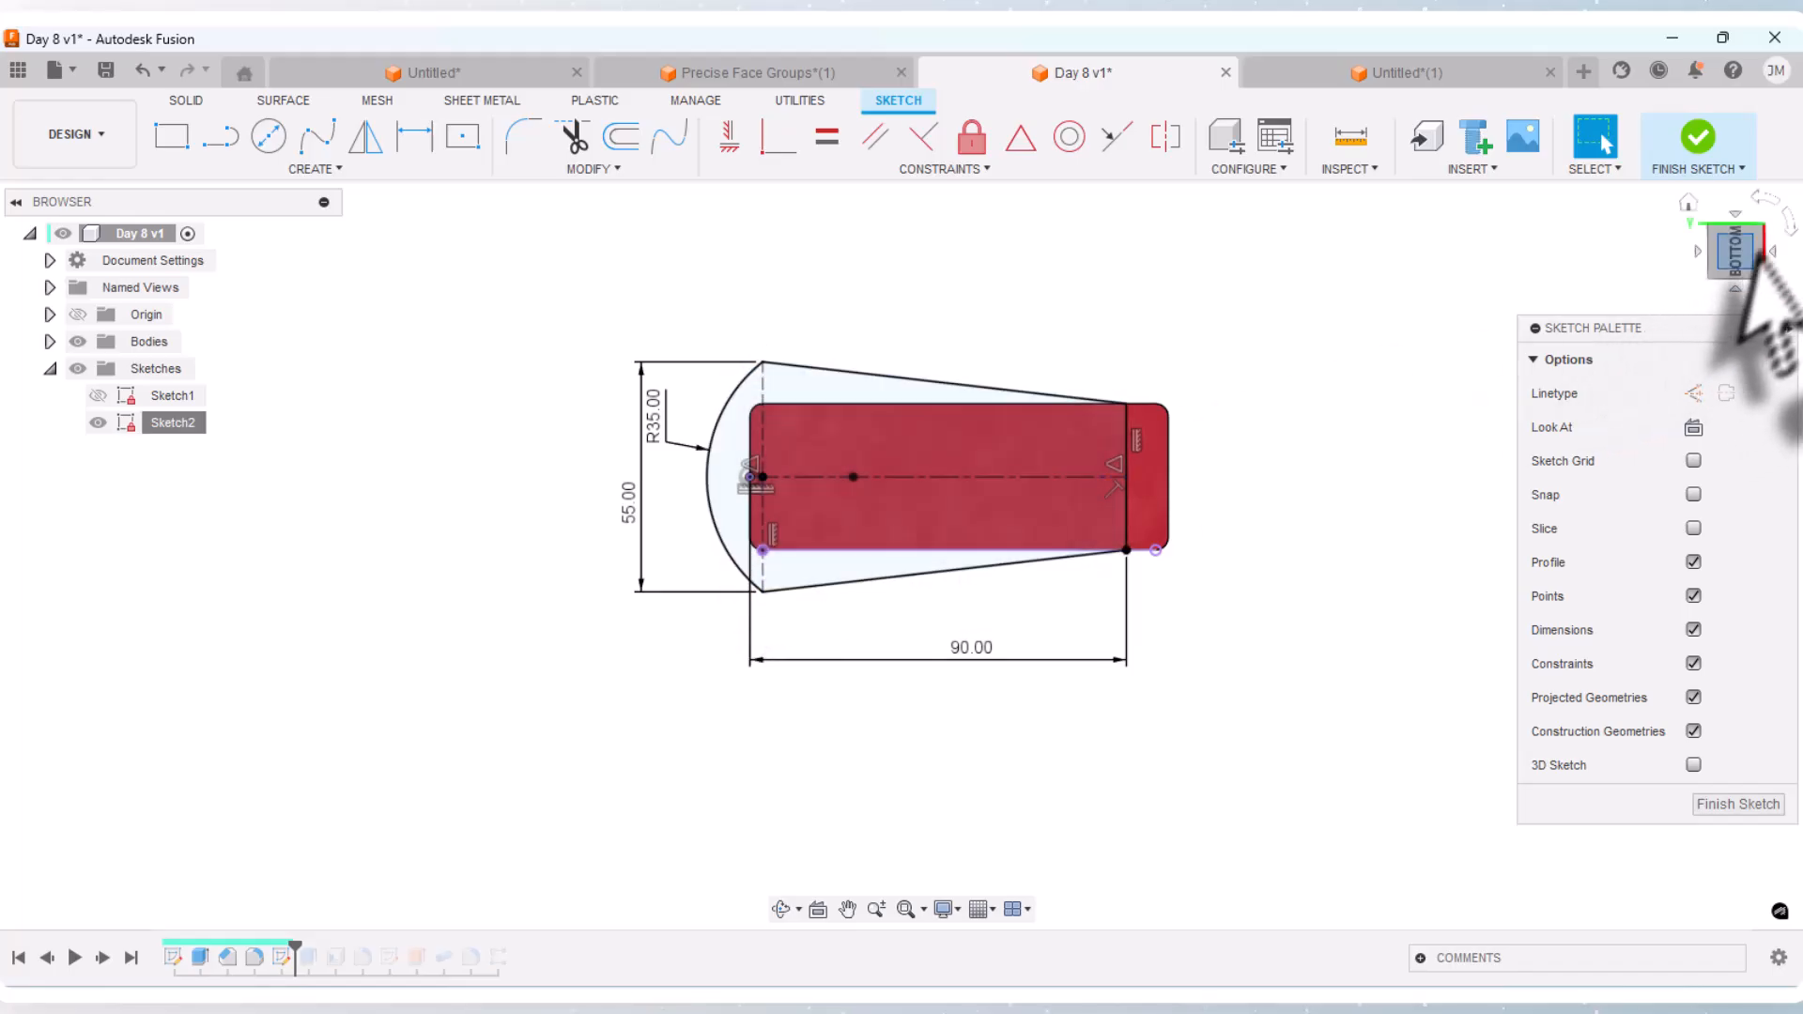
{"action": "left_click", "coordinate": [1785, 216]}
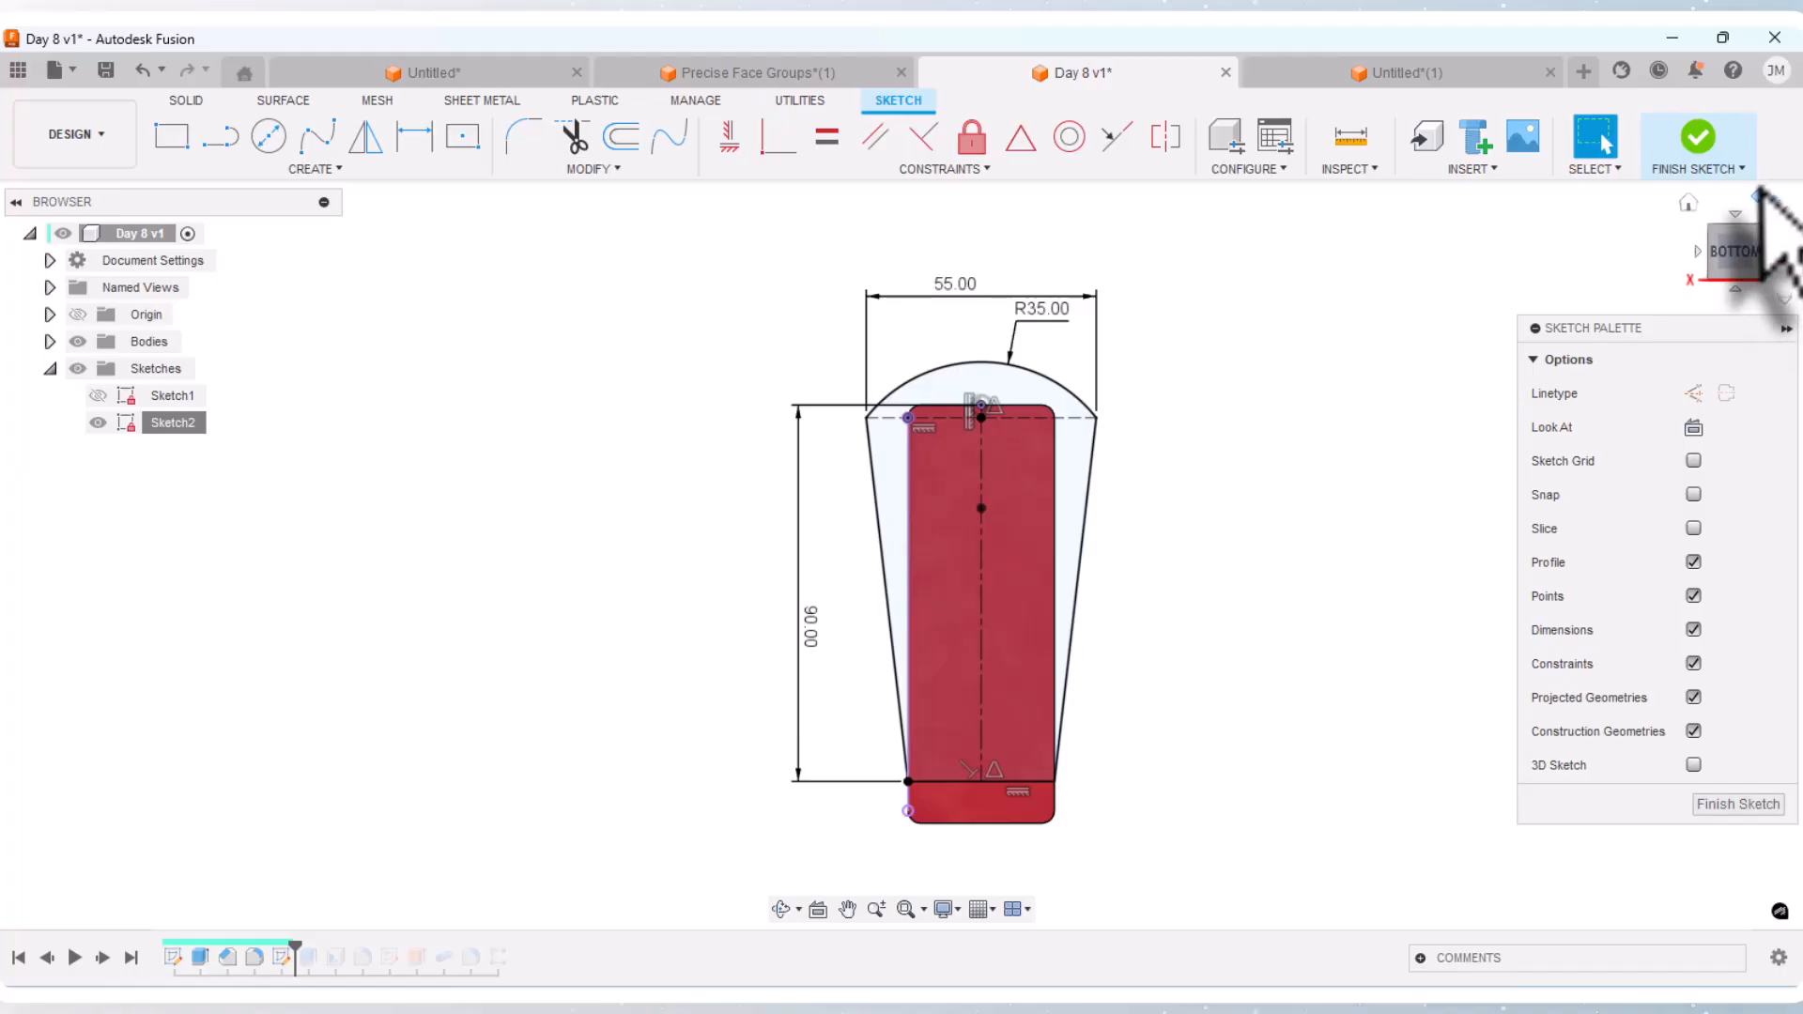
{"action": "left_click", "coordinate": [1759, 193]}
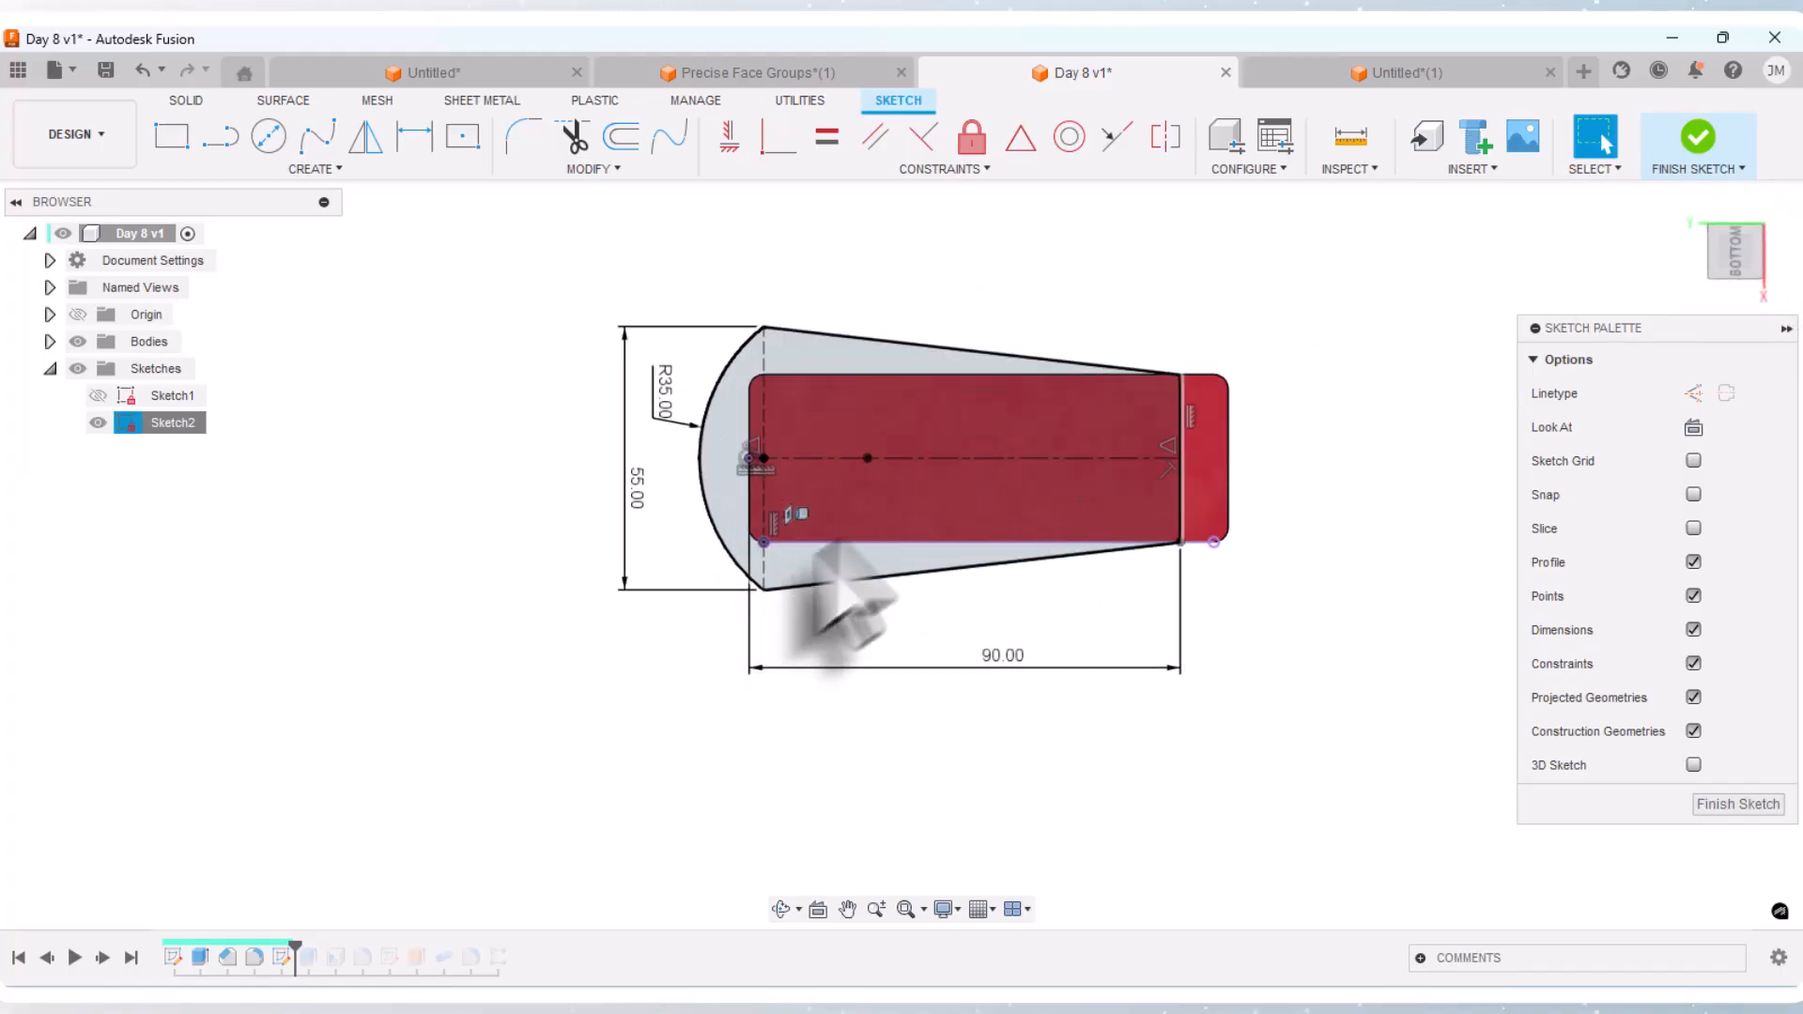
{"action": "scroll", "coordinate": [1206, 376], "scroll_direction": "up", "scroll_amount": 2}
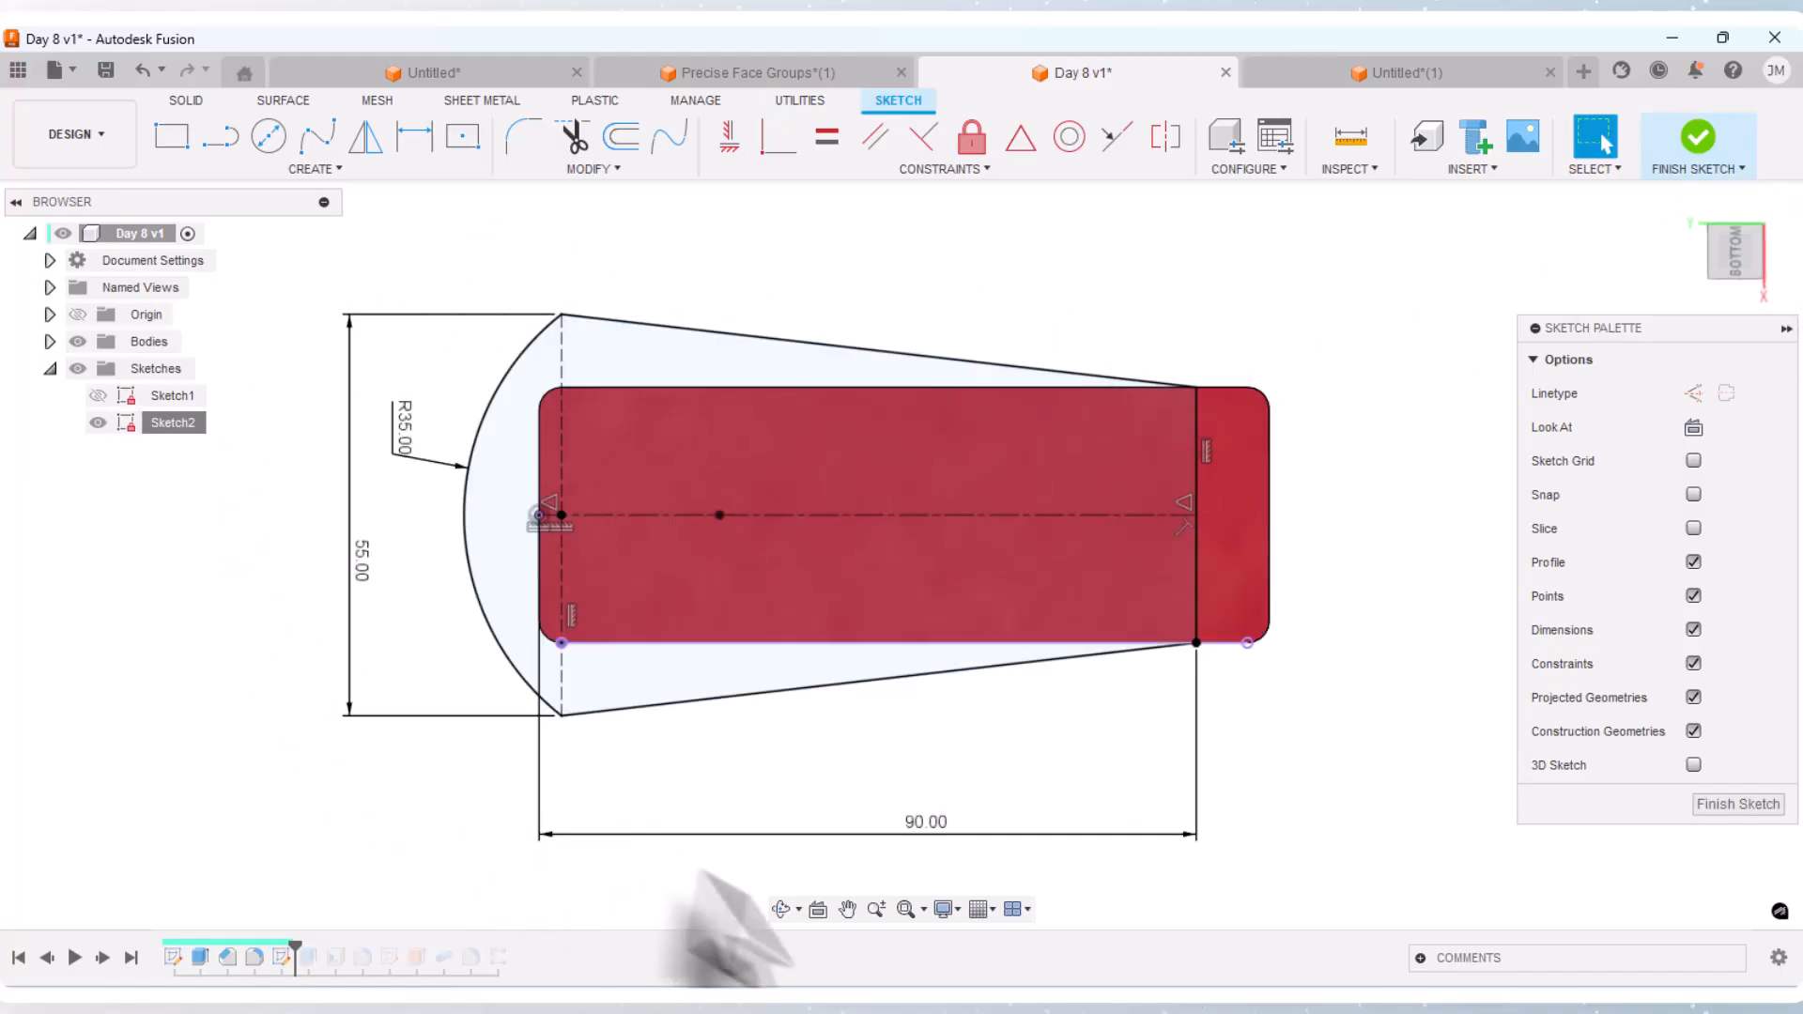
{"action": "left_click_drag", "start_coordinate": [925, 821], "coordinate": [920, 777]}
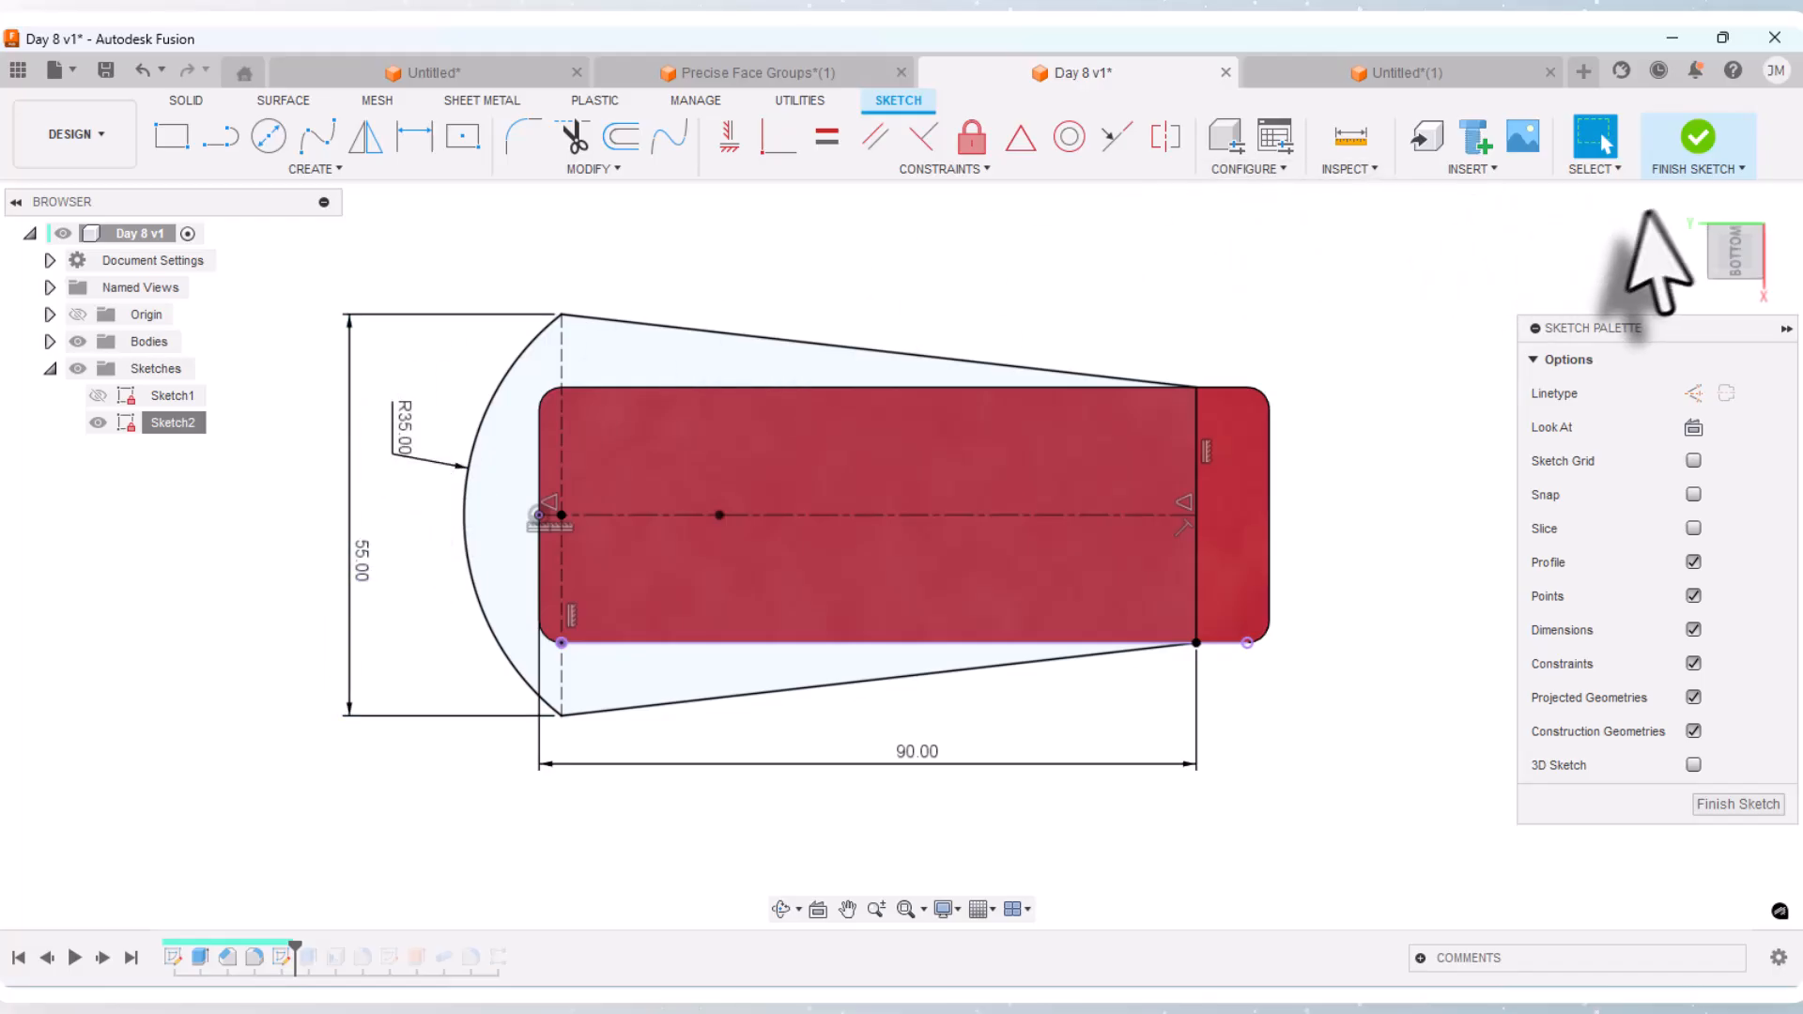
{"action": "left_click", "coordinate": [1408, 77]}
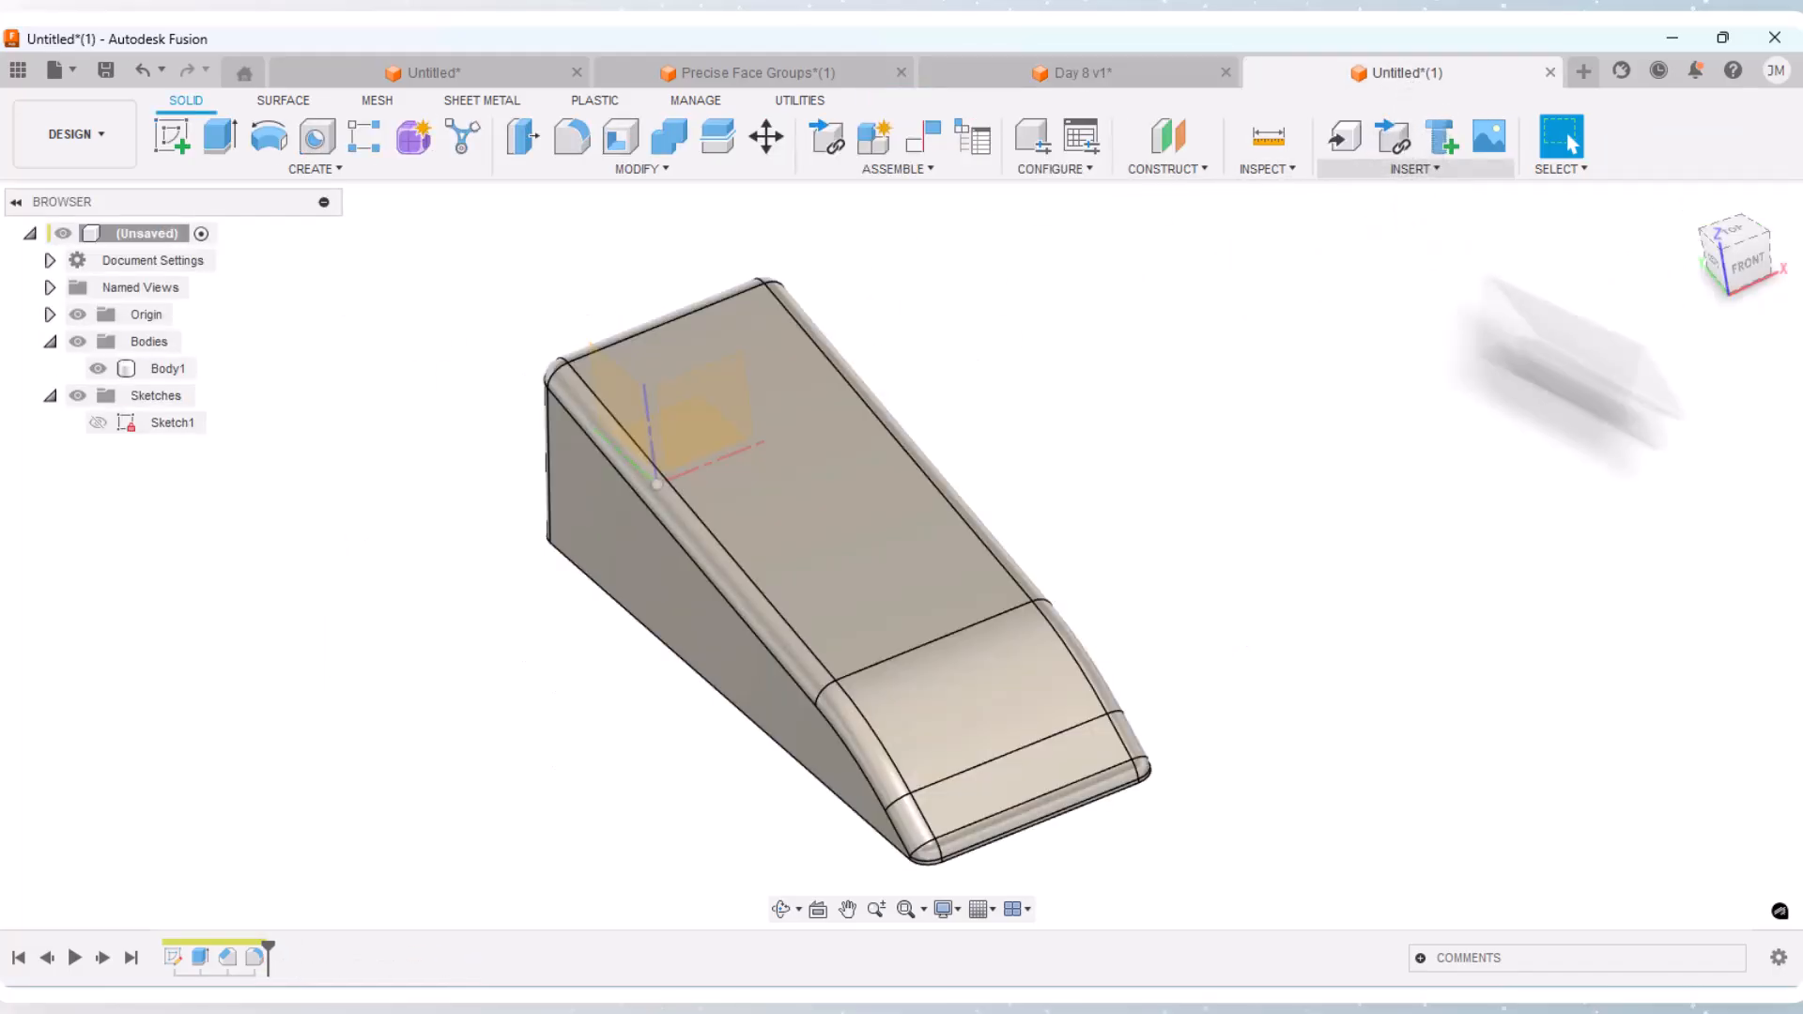
Step: Start a new sketch on the XY origin plane, viewed from the underside of the wedge
{"action": "left_click", "coordinate": [1707, 265]}
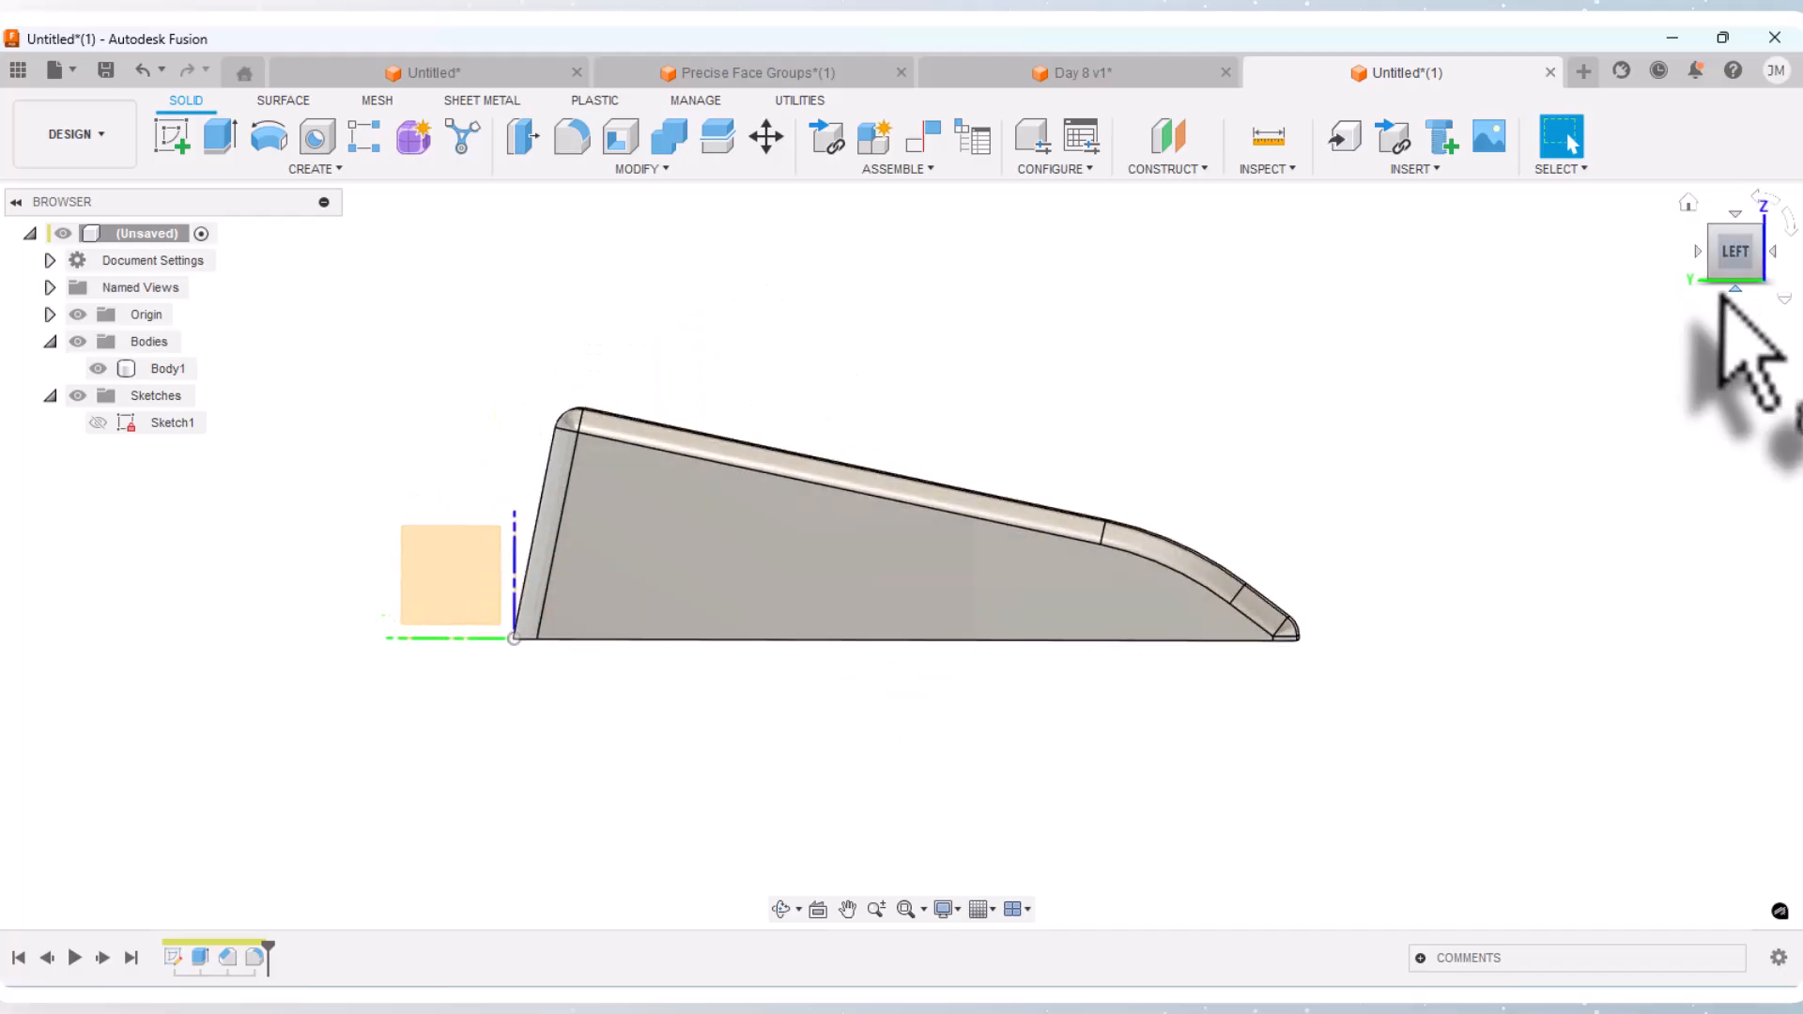
{"action": "left_click", "coordinate": [1731, 298]}
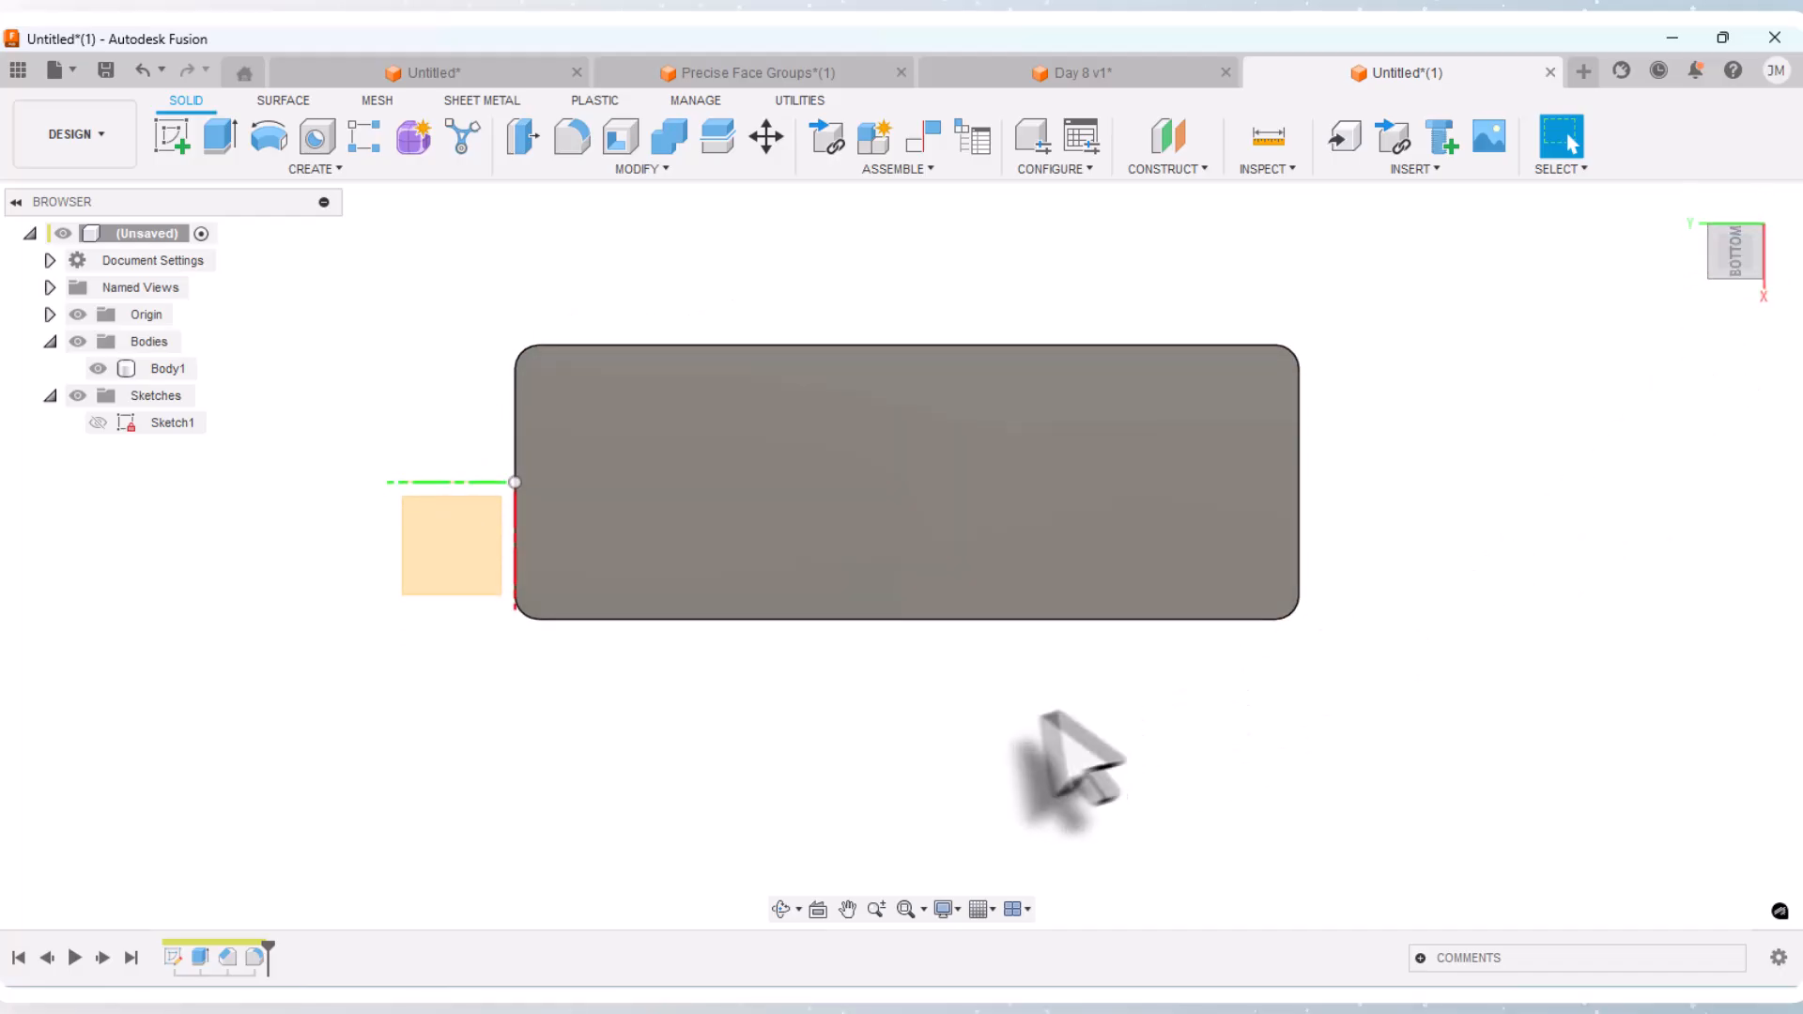
{"action": "left_click", "coordinate": [762, 526]}
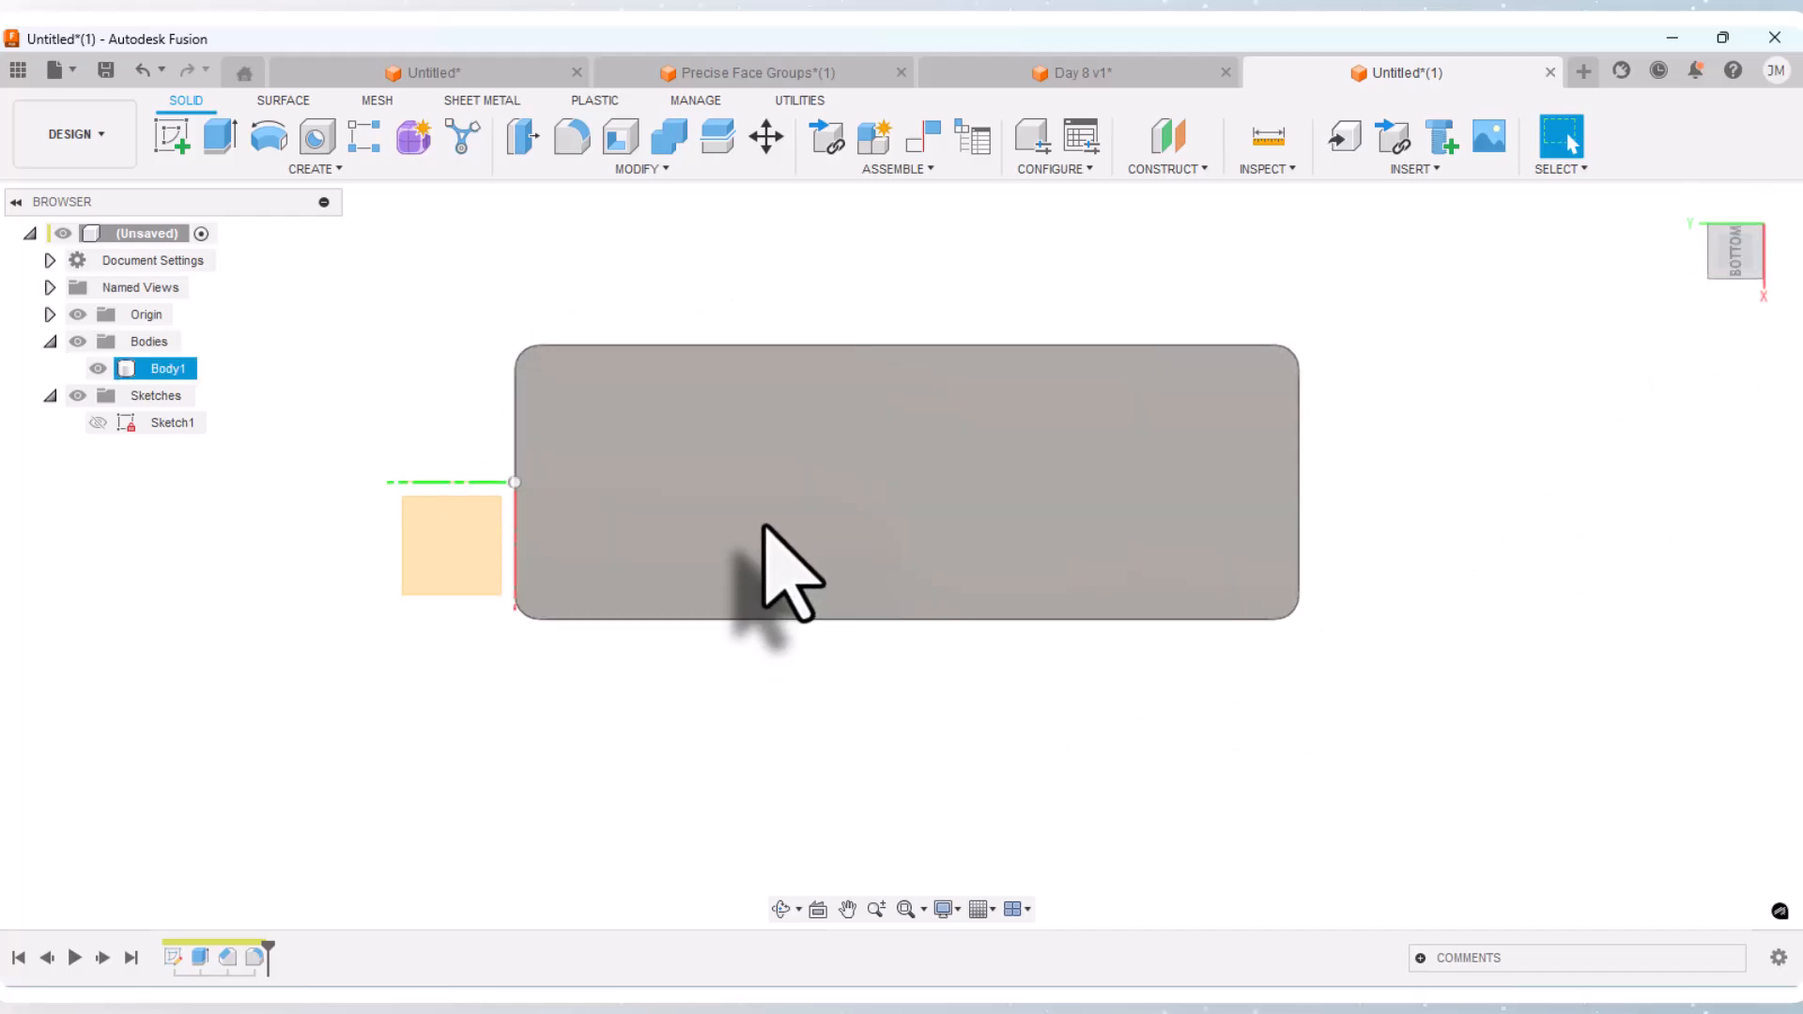
{"action": "left_click", "coordinate": [379, 592]}
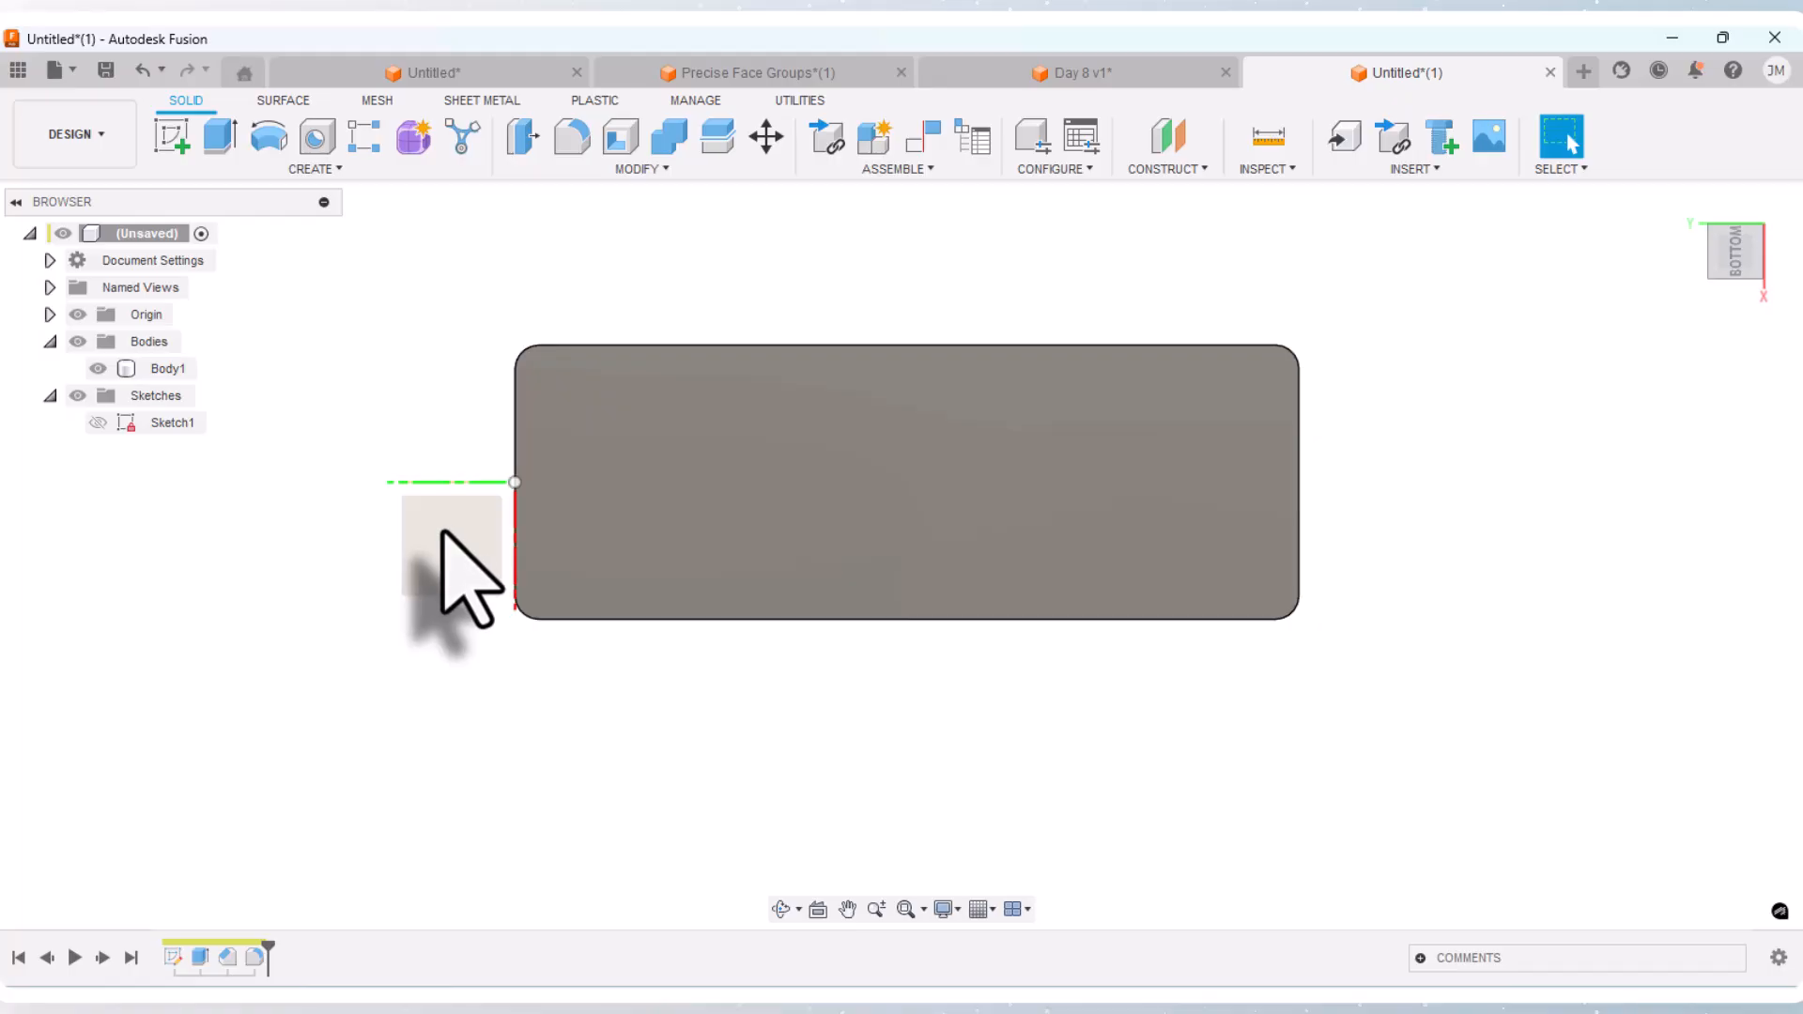
{"action": "left_click", "coordinate": [50, 314]}
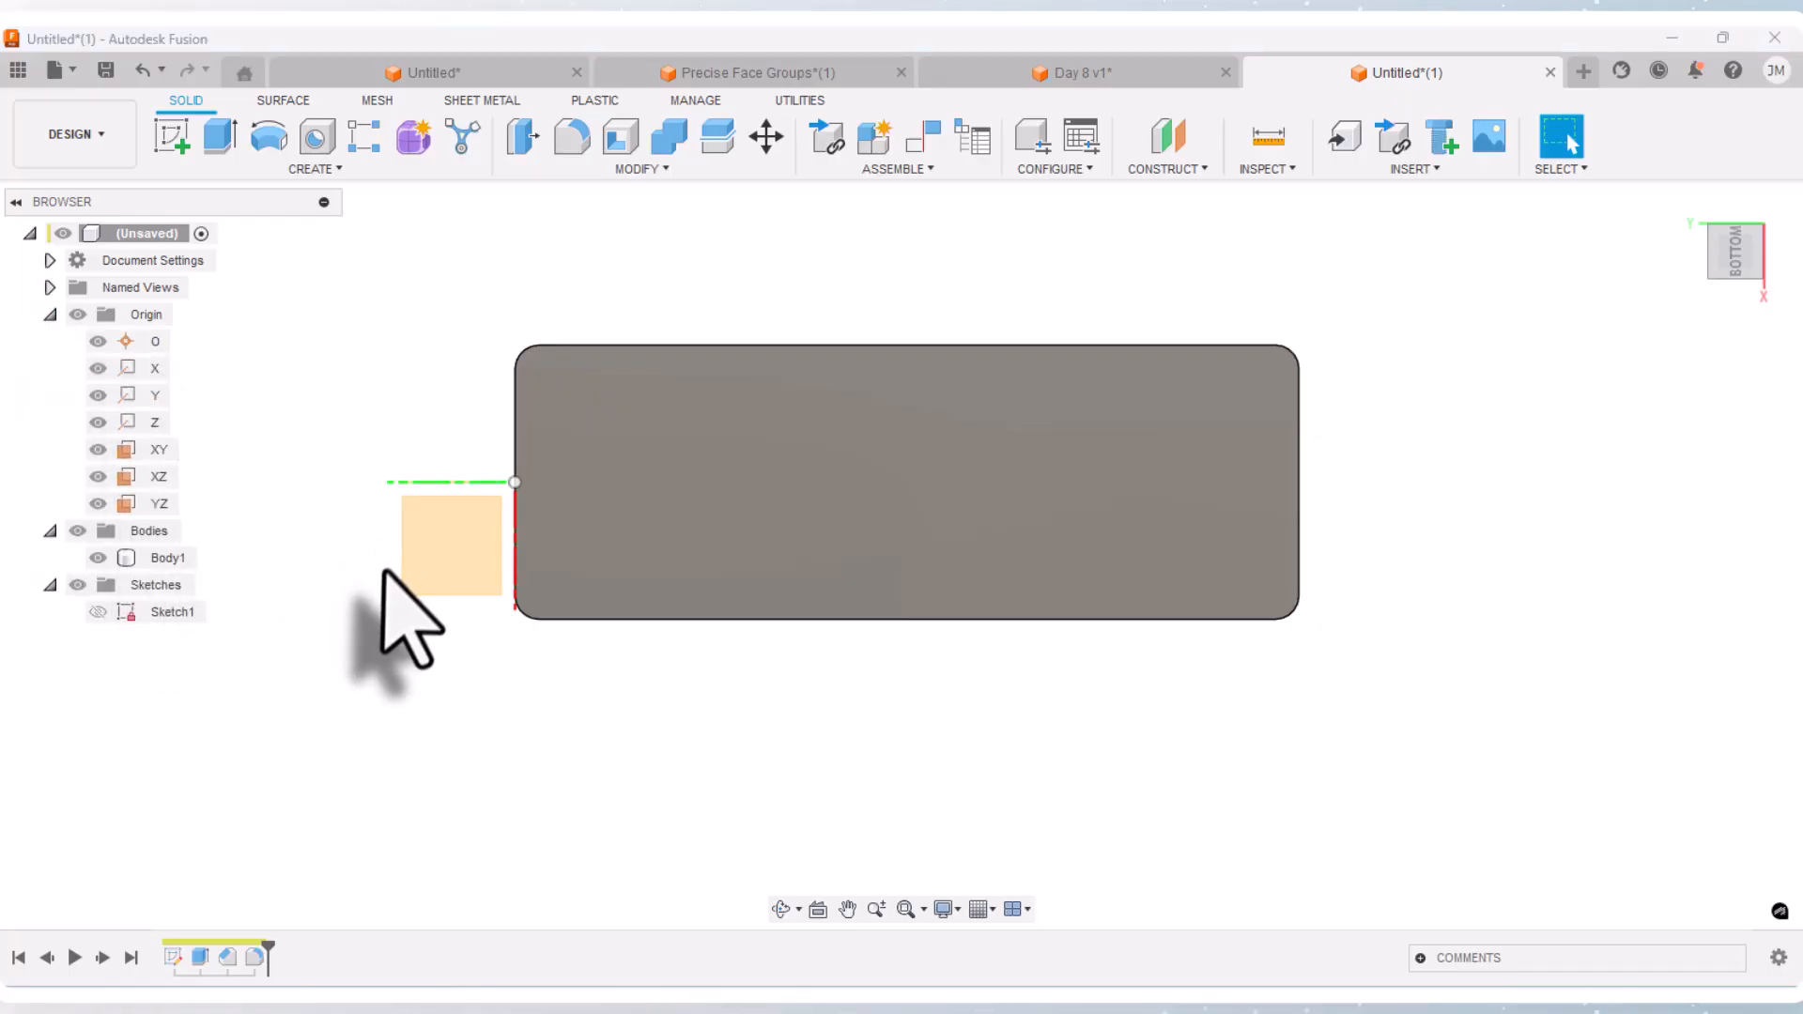
{"action": "left_click", "coordinate": [364, 589]}
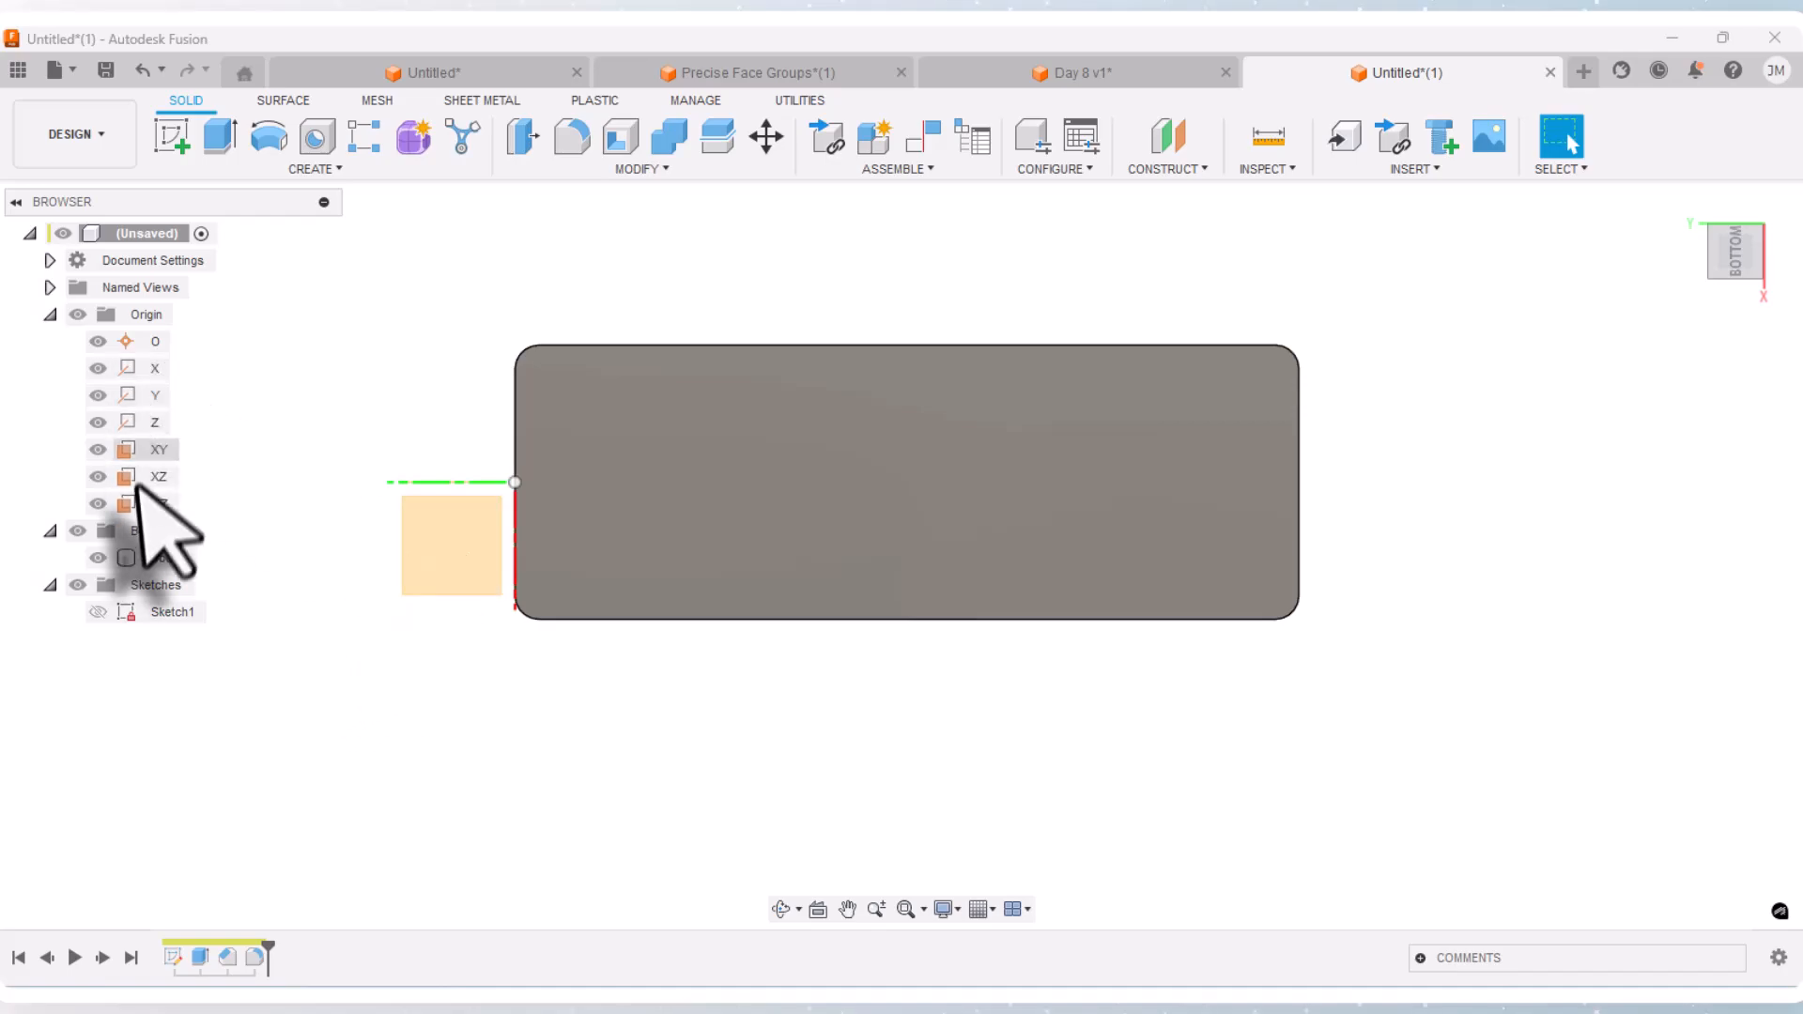
{"action": "left_click", "coordinate": [162, 557]}
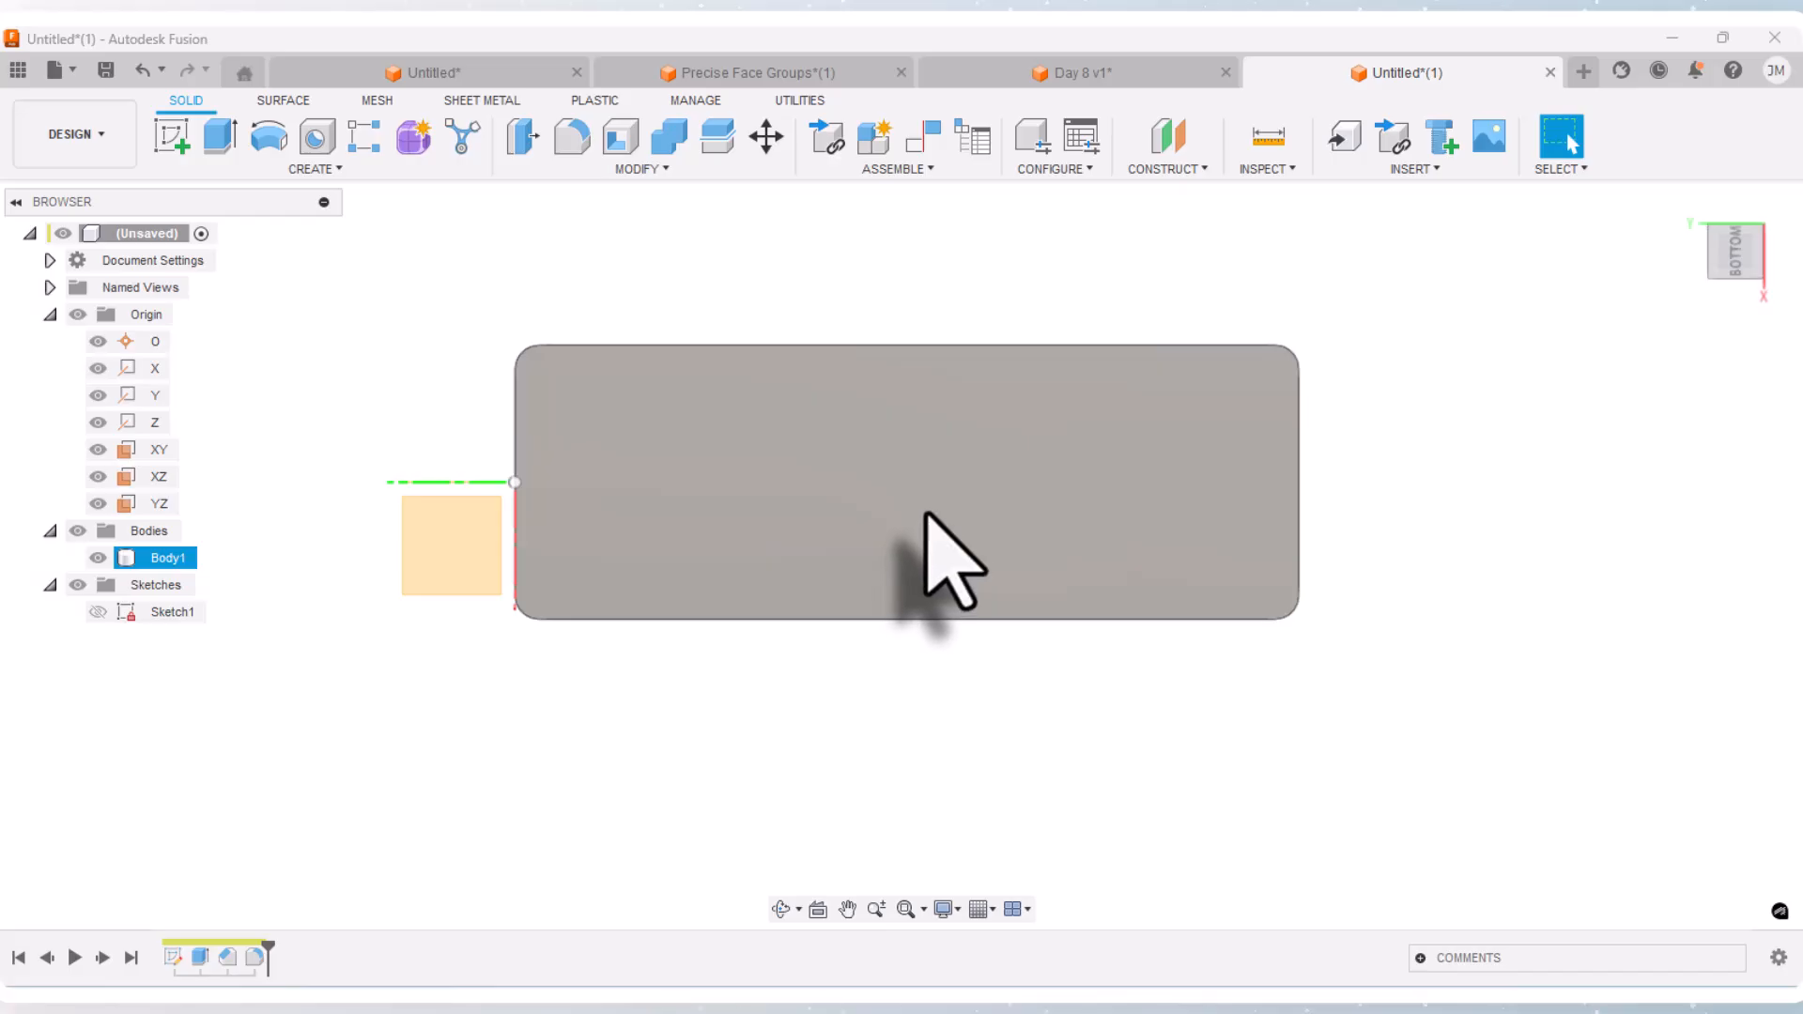
{"action": "left_click", "coordinate": [449, 528]}
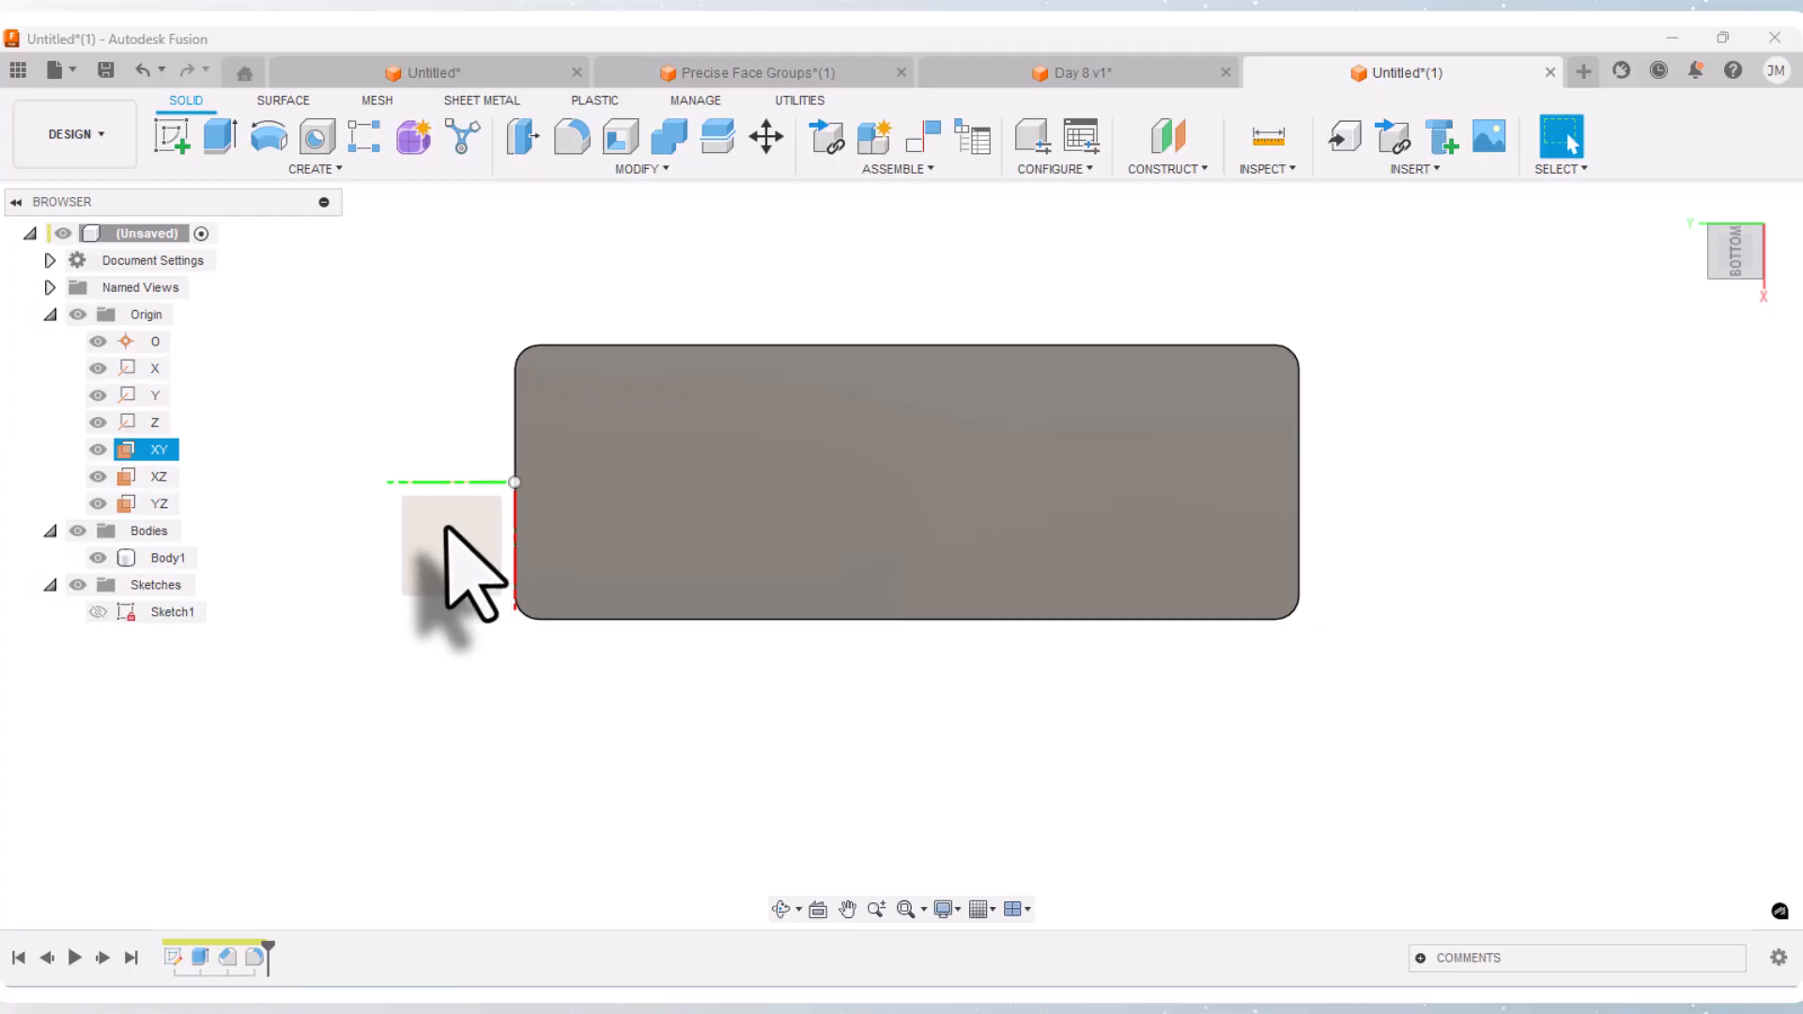
{"action": "left_click", "coordinate": [164, 136]}
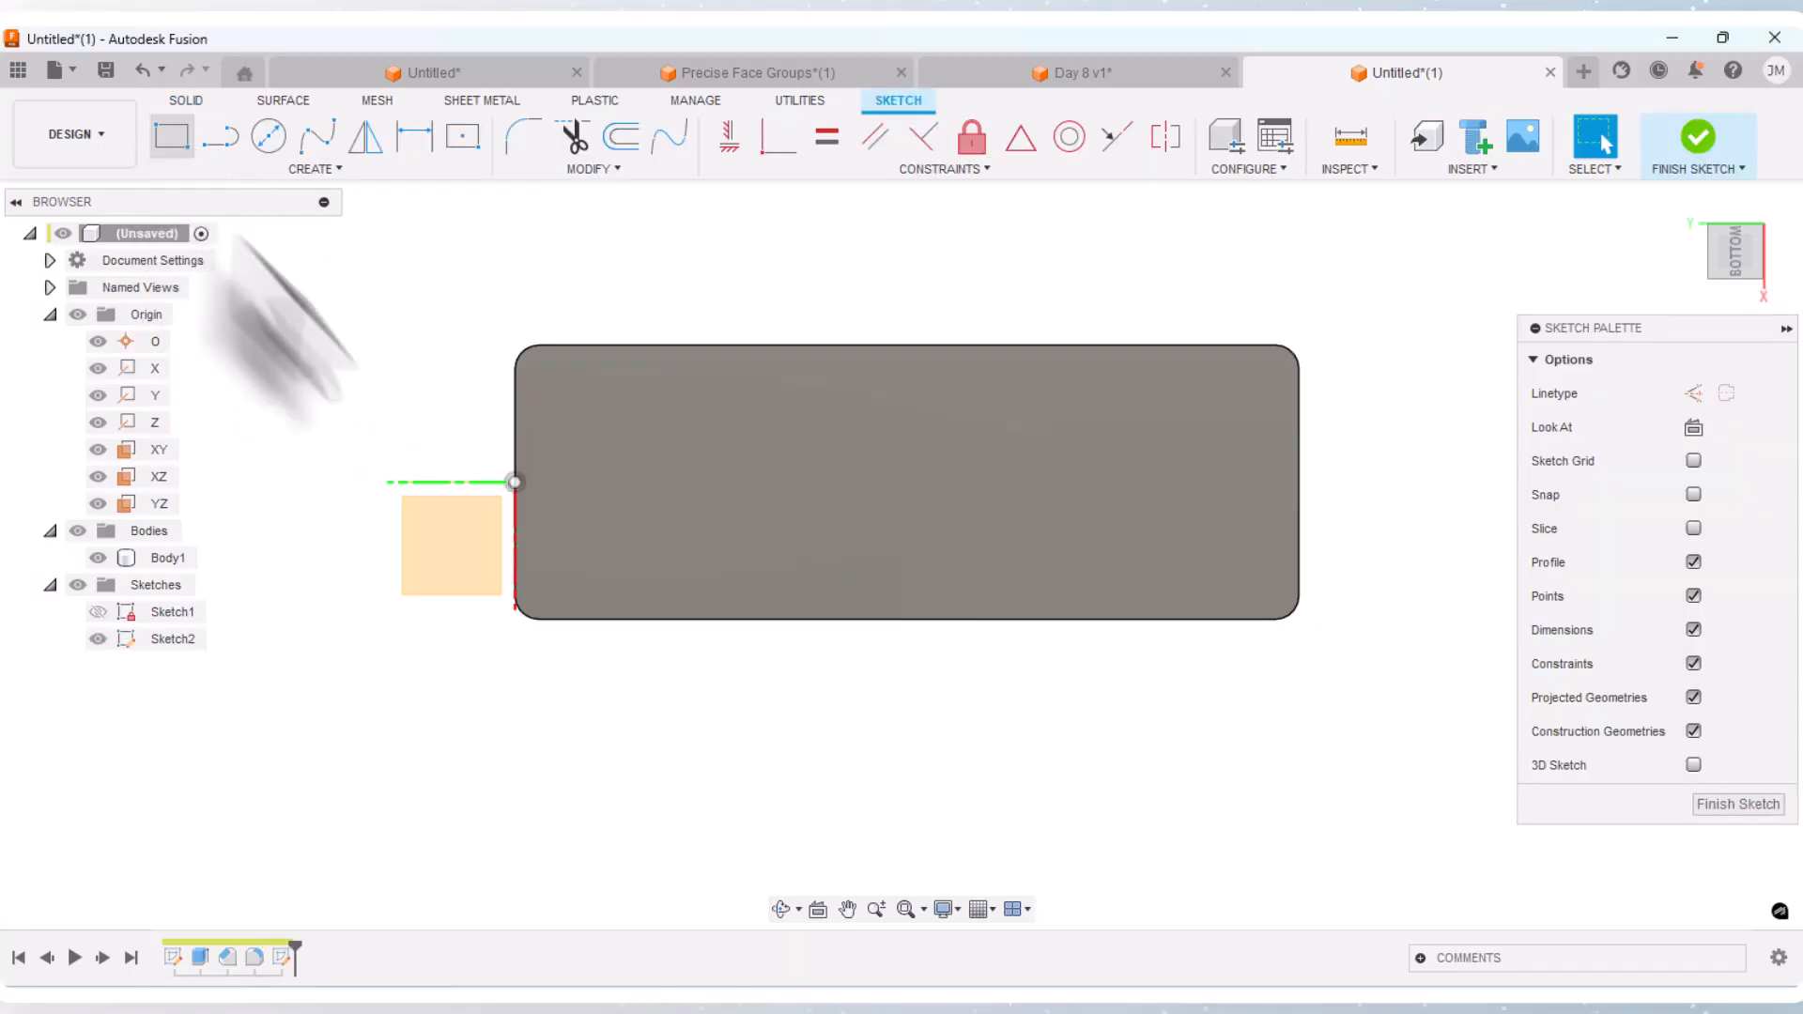
Step: Draw a two-point rectangle about 53 mm wide that encloses the wedge's whole base outline
{"action": "key", "text": "r"}
{"action": "left_click", "coordinate": [384, 306]}
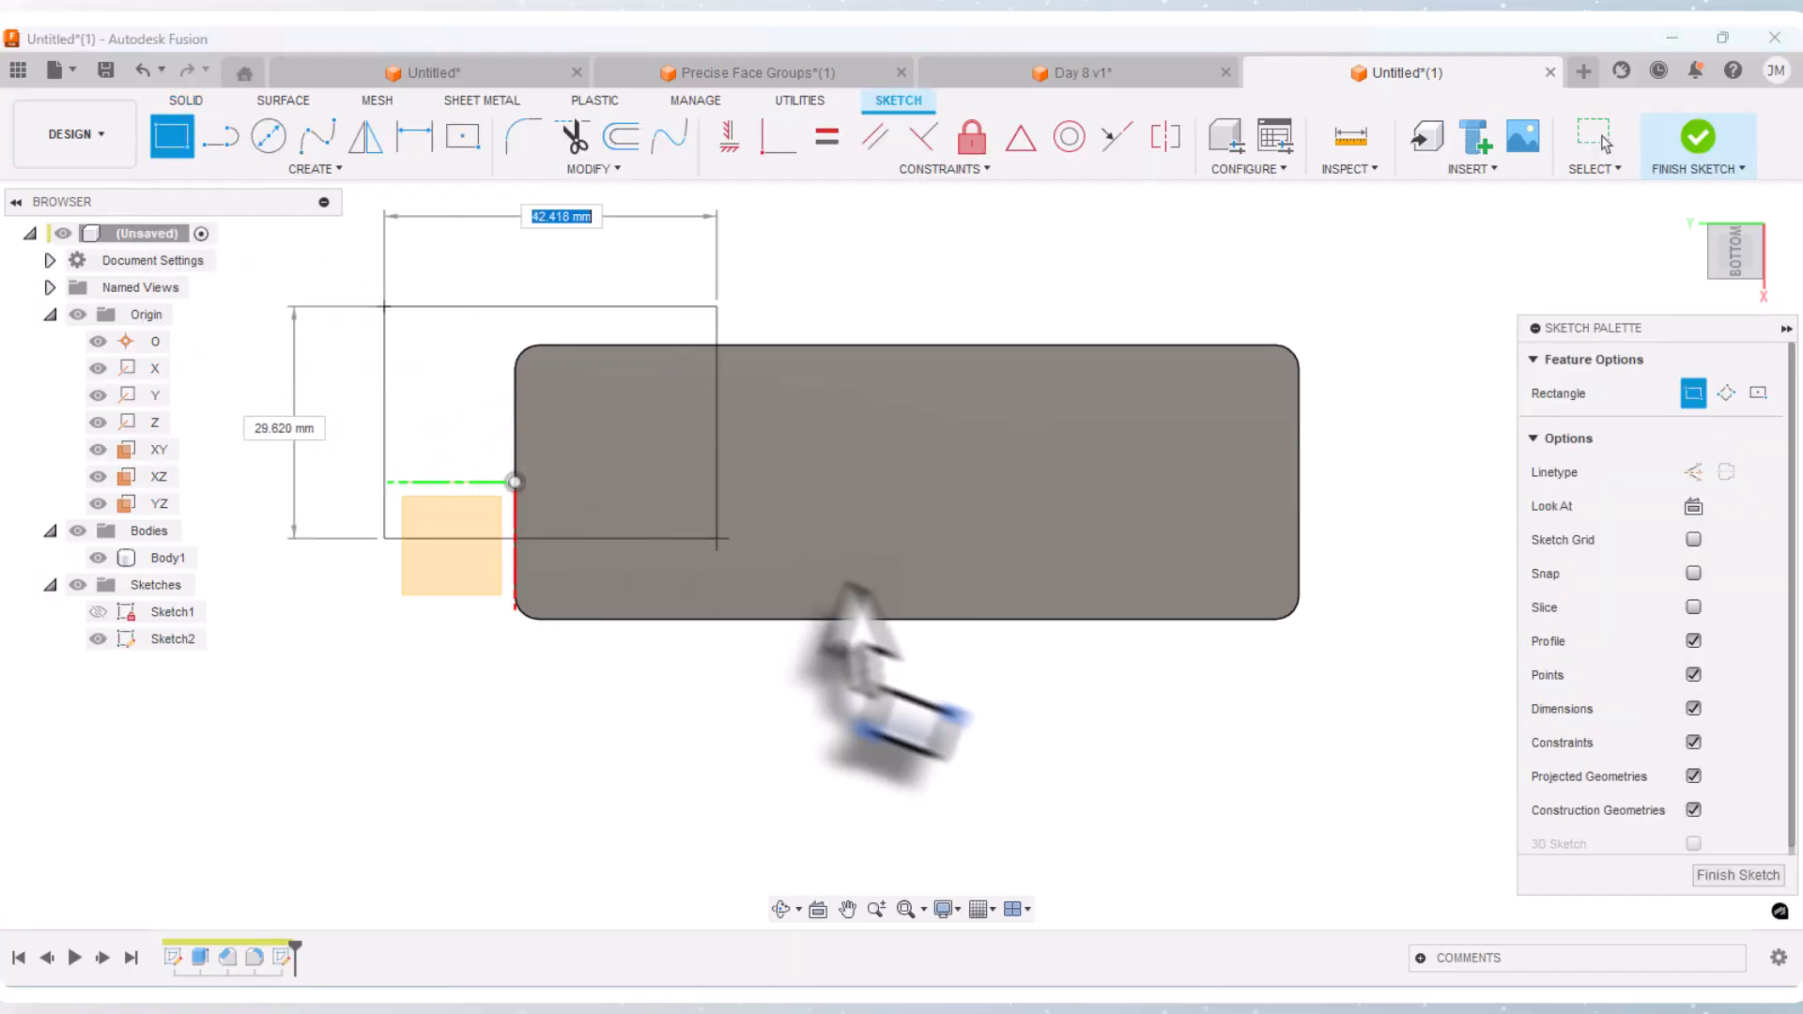
{"action": "left_click", "coordinate": [1367, 724]}
{"action": "right_click", "coordinate": [284, 608]}
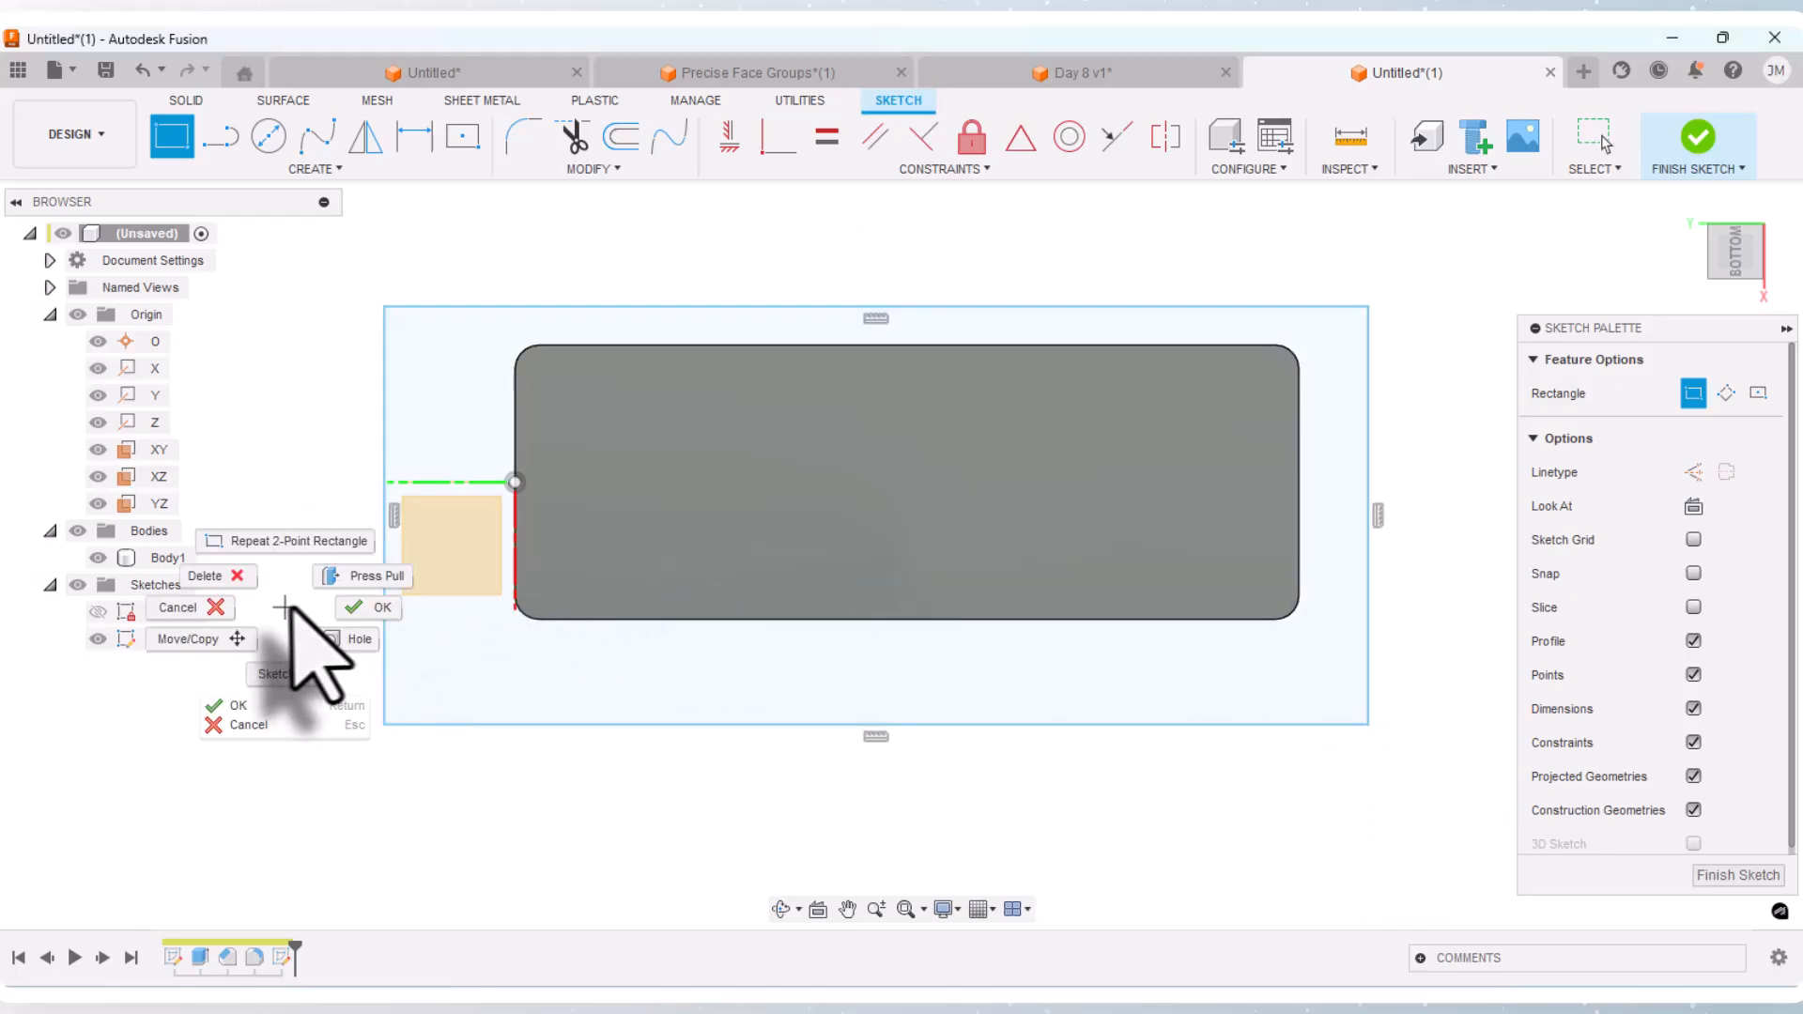
{"action": "left_click", "coordinate": [347, 582]}
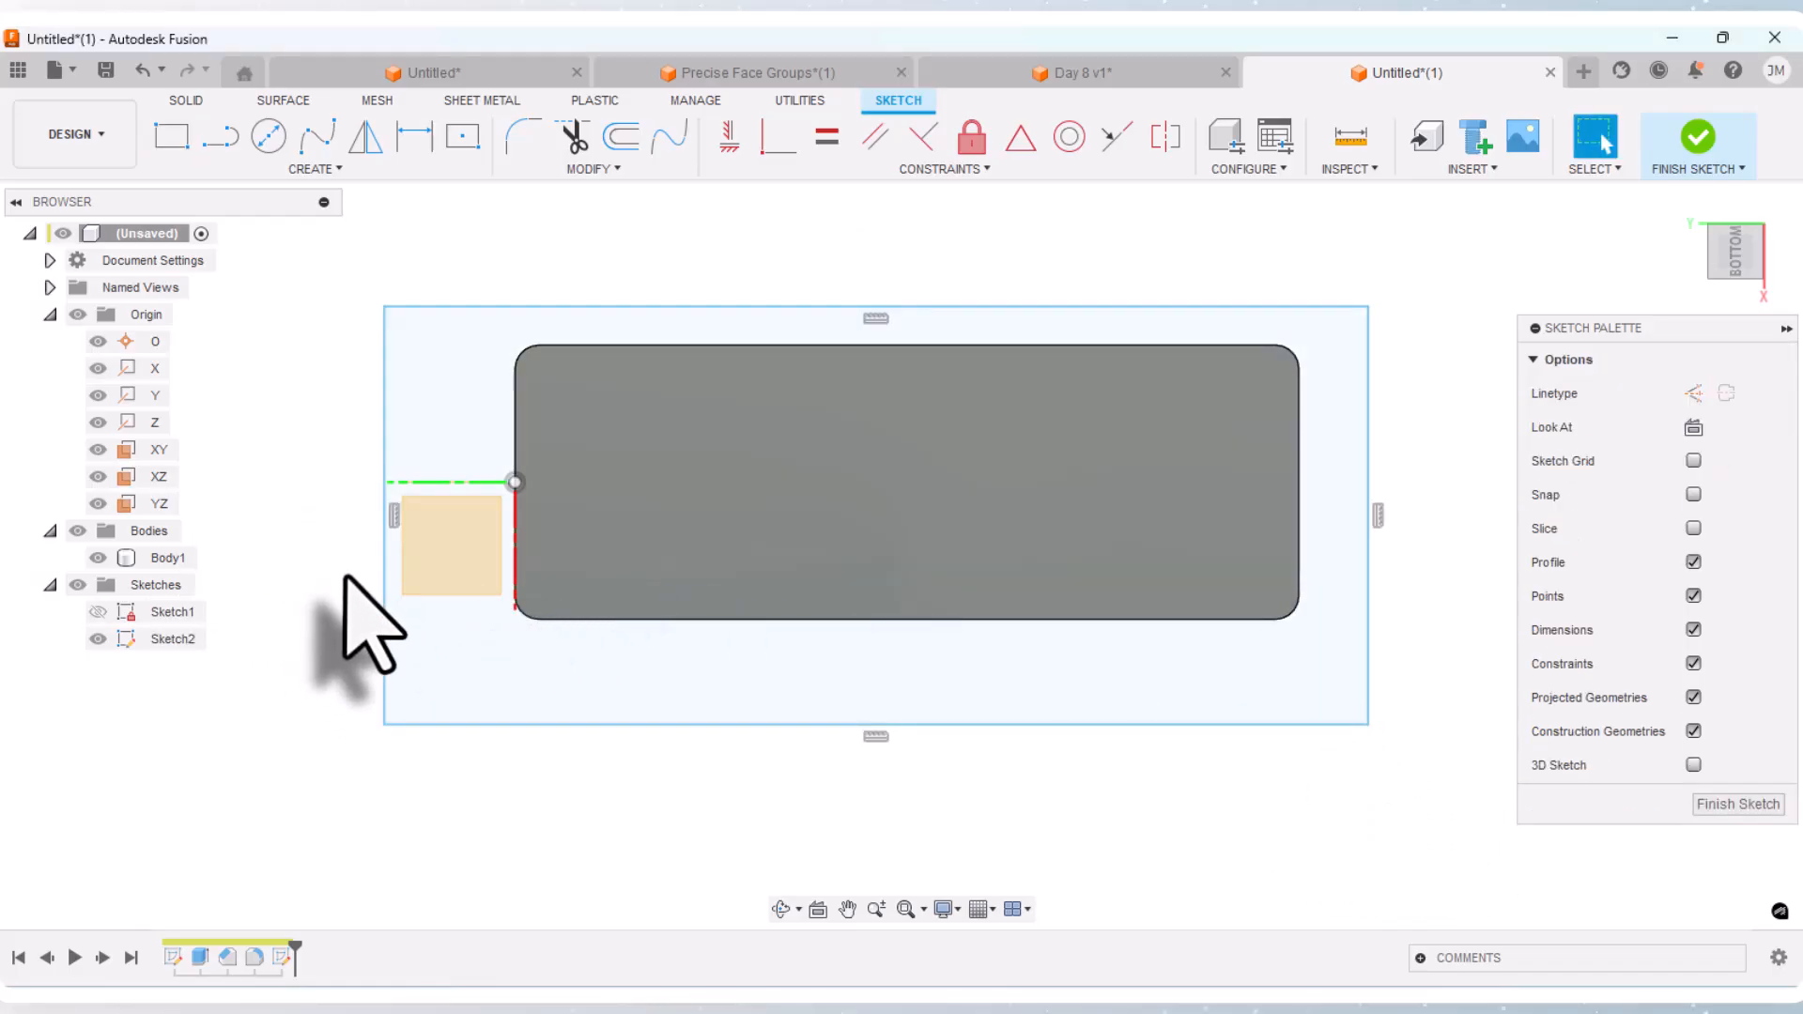
Step: Constrain the midpoint of the rectangle's short side at the thick end to the origin
{"action": "left_click", "coordinate": [1017, 141]}
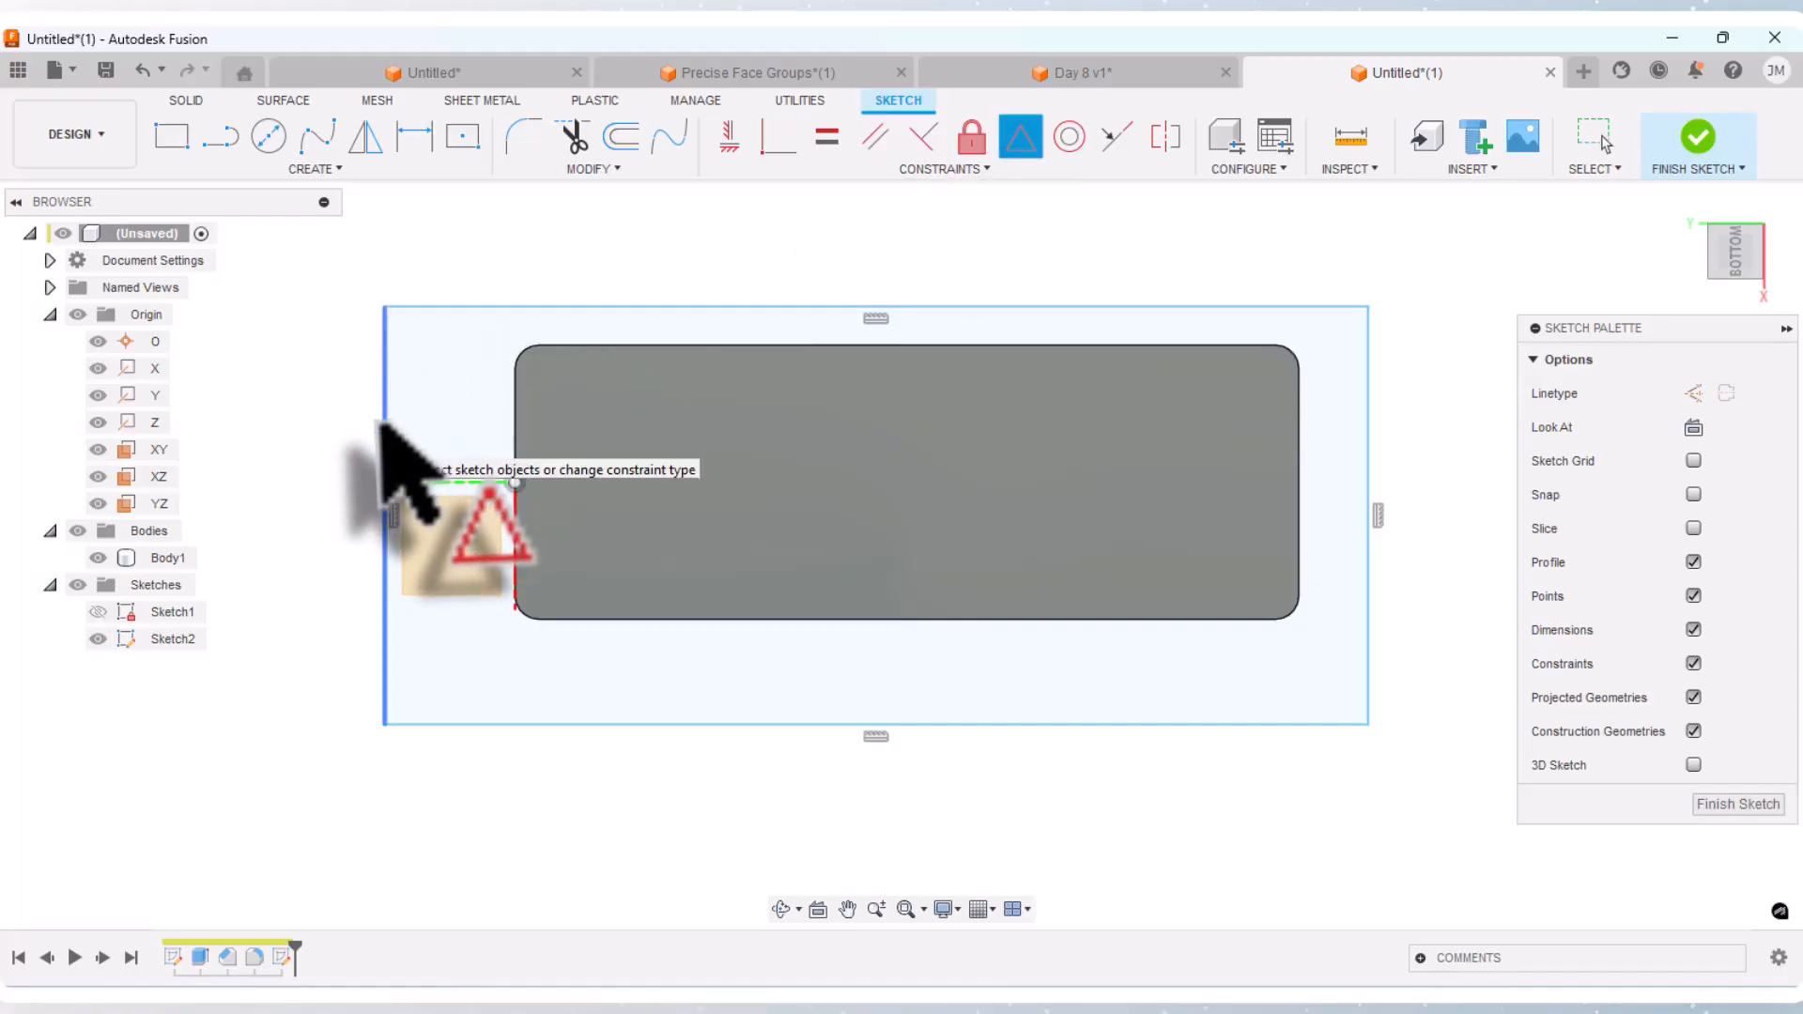
{"action": "left_click", "coordinate": [385, 451]}
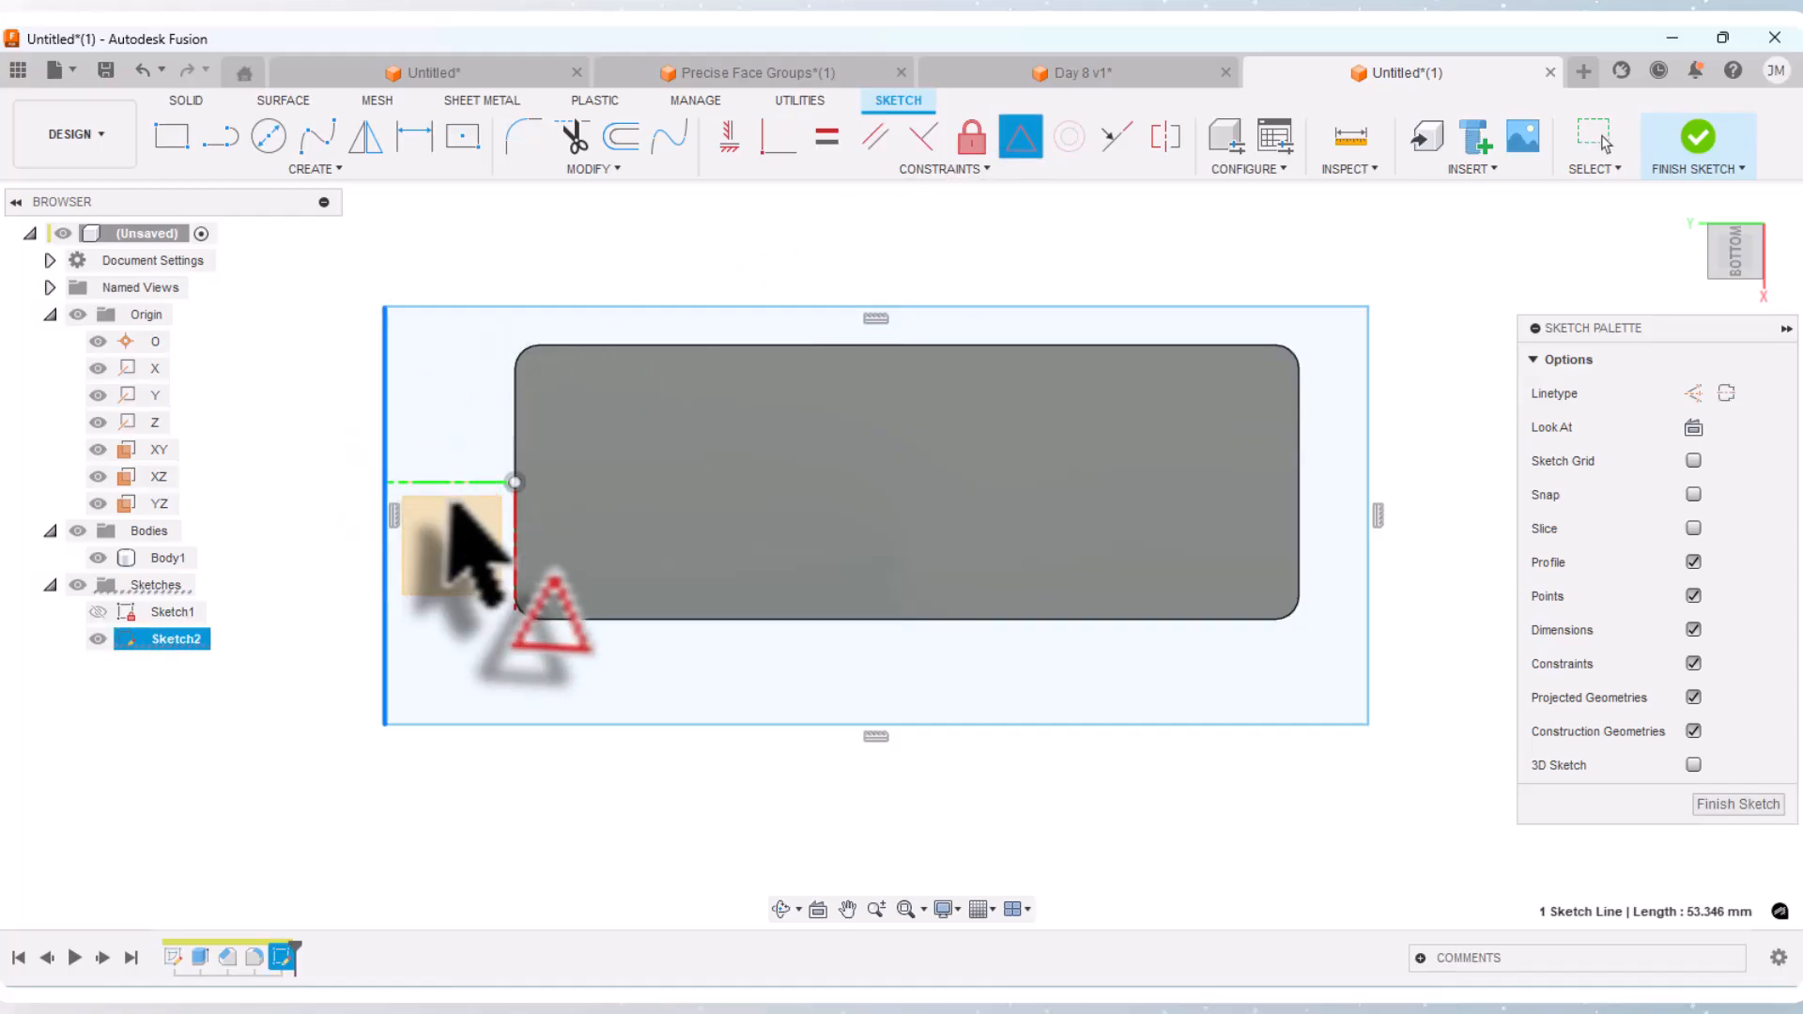
{"action": "left_click", "coordinate": [514, 481]}
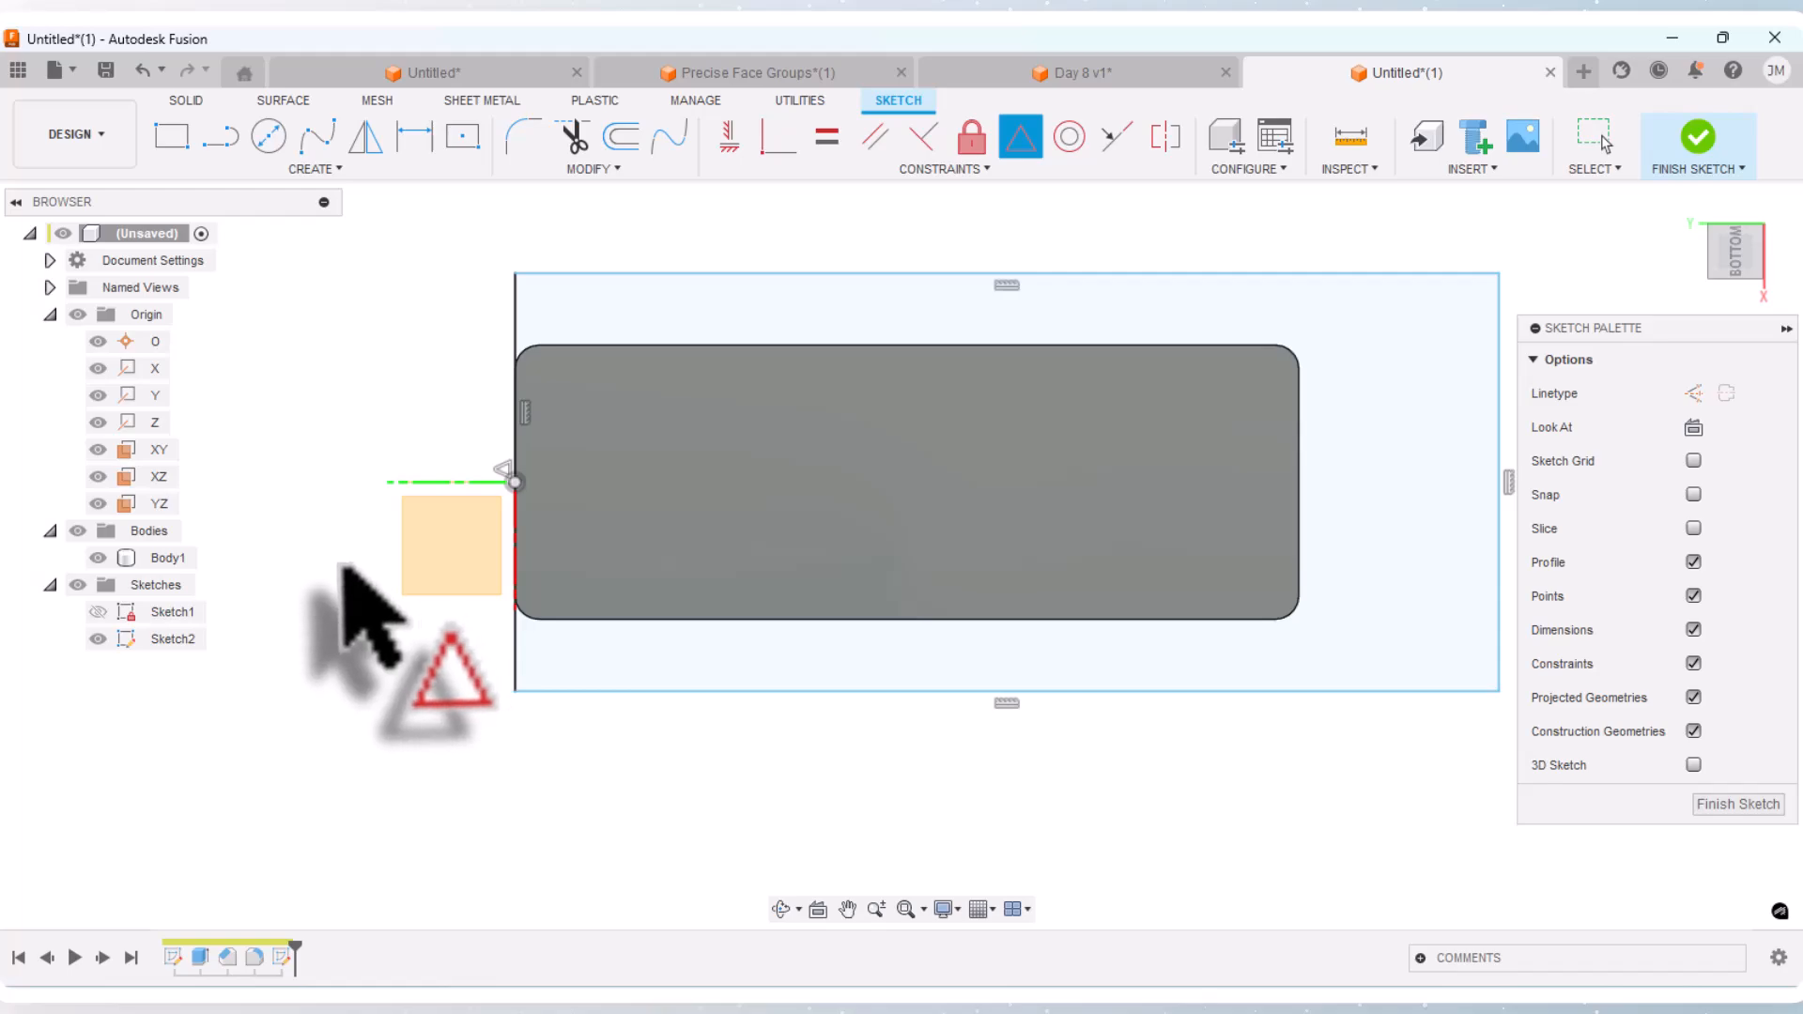
{"action": "right_click", "coordinate": [362, 624]}
{"action": "left_click", "coordinate": [414, 594]}
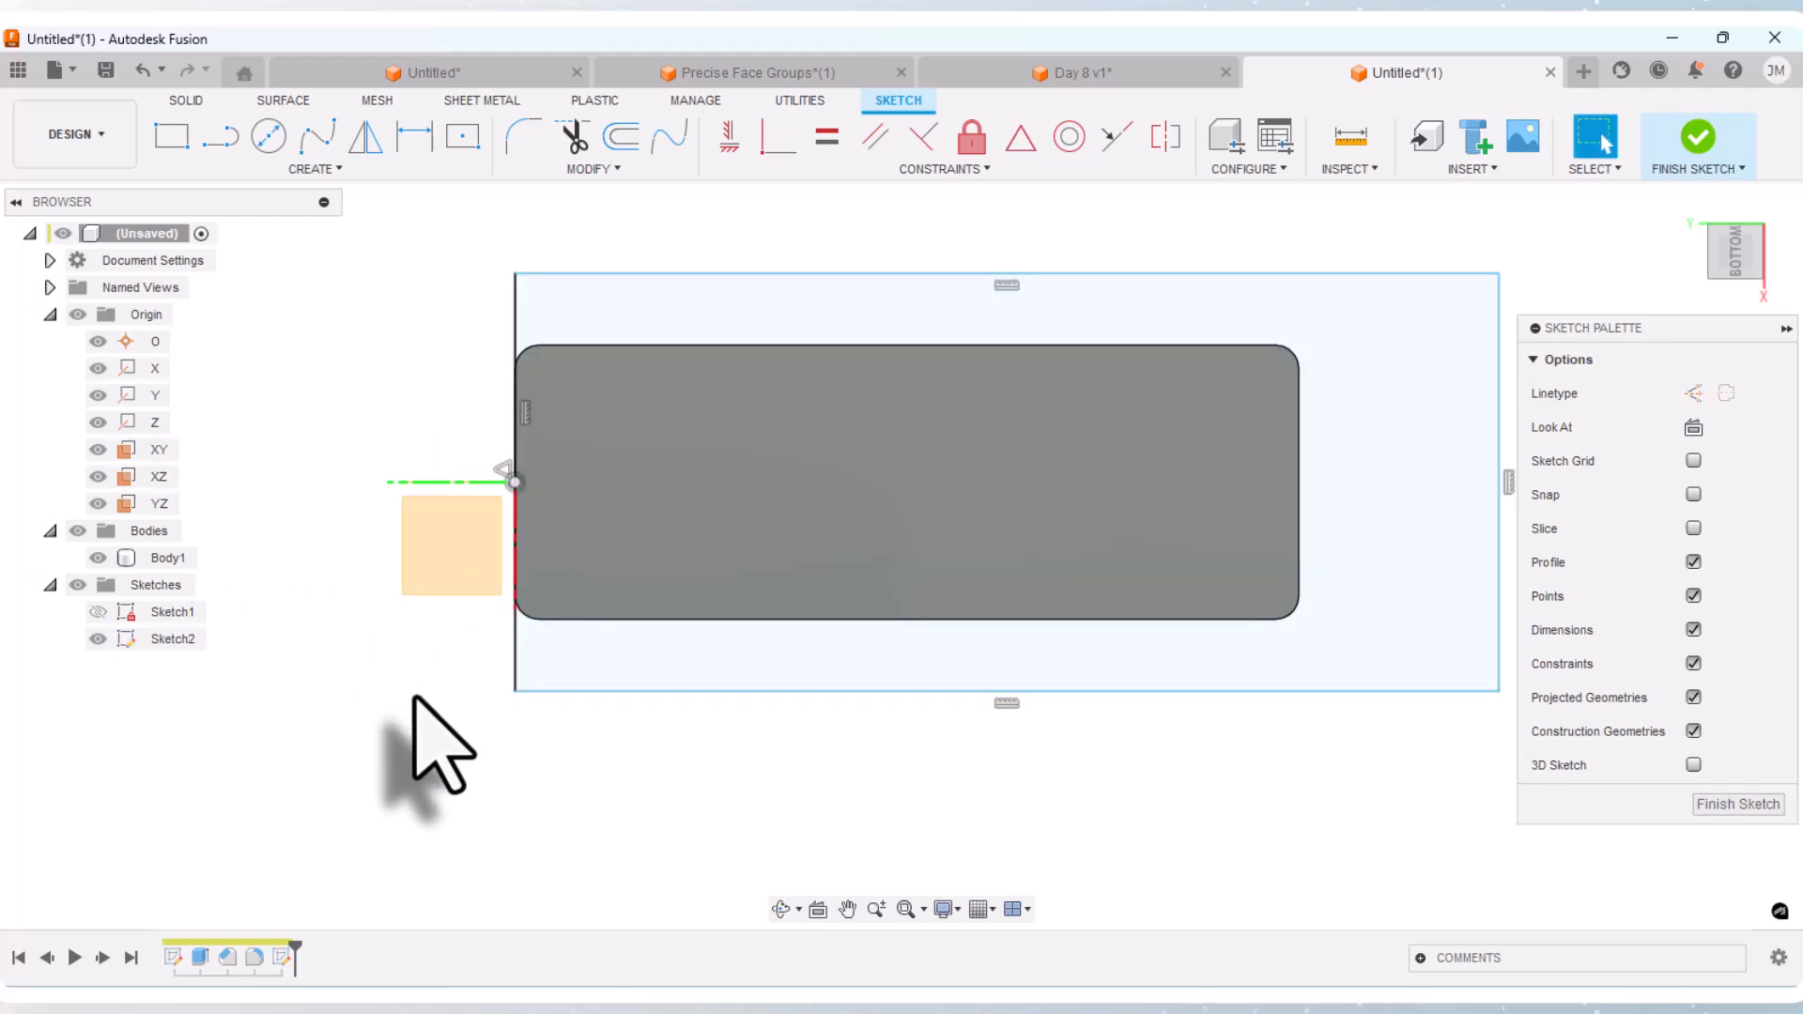
Step: Dimension the distance between the rectangle's two short sides and set it to 95 mm
{"action": "scroll", "coordinate": [254, 523], "scroll_direction": "down", "scroll_amount": 2}
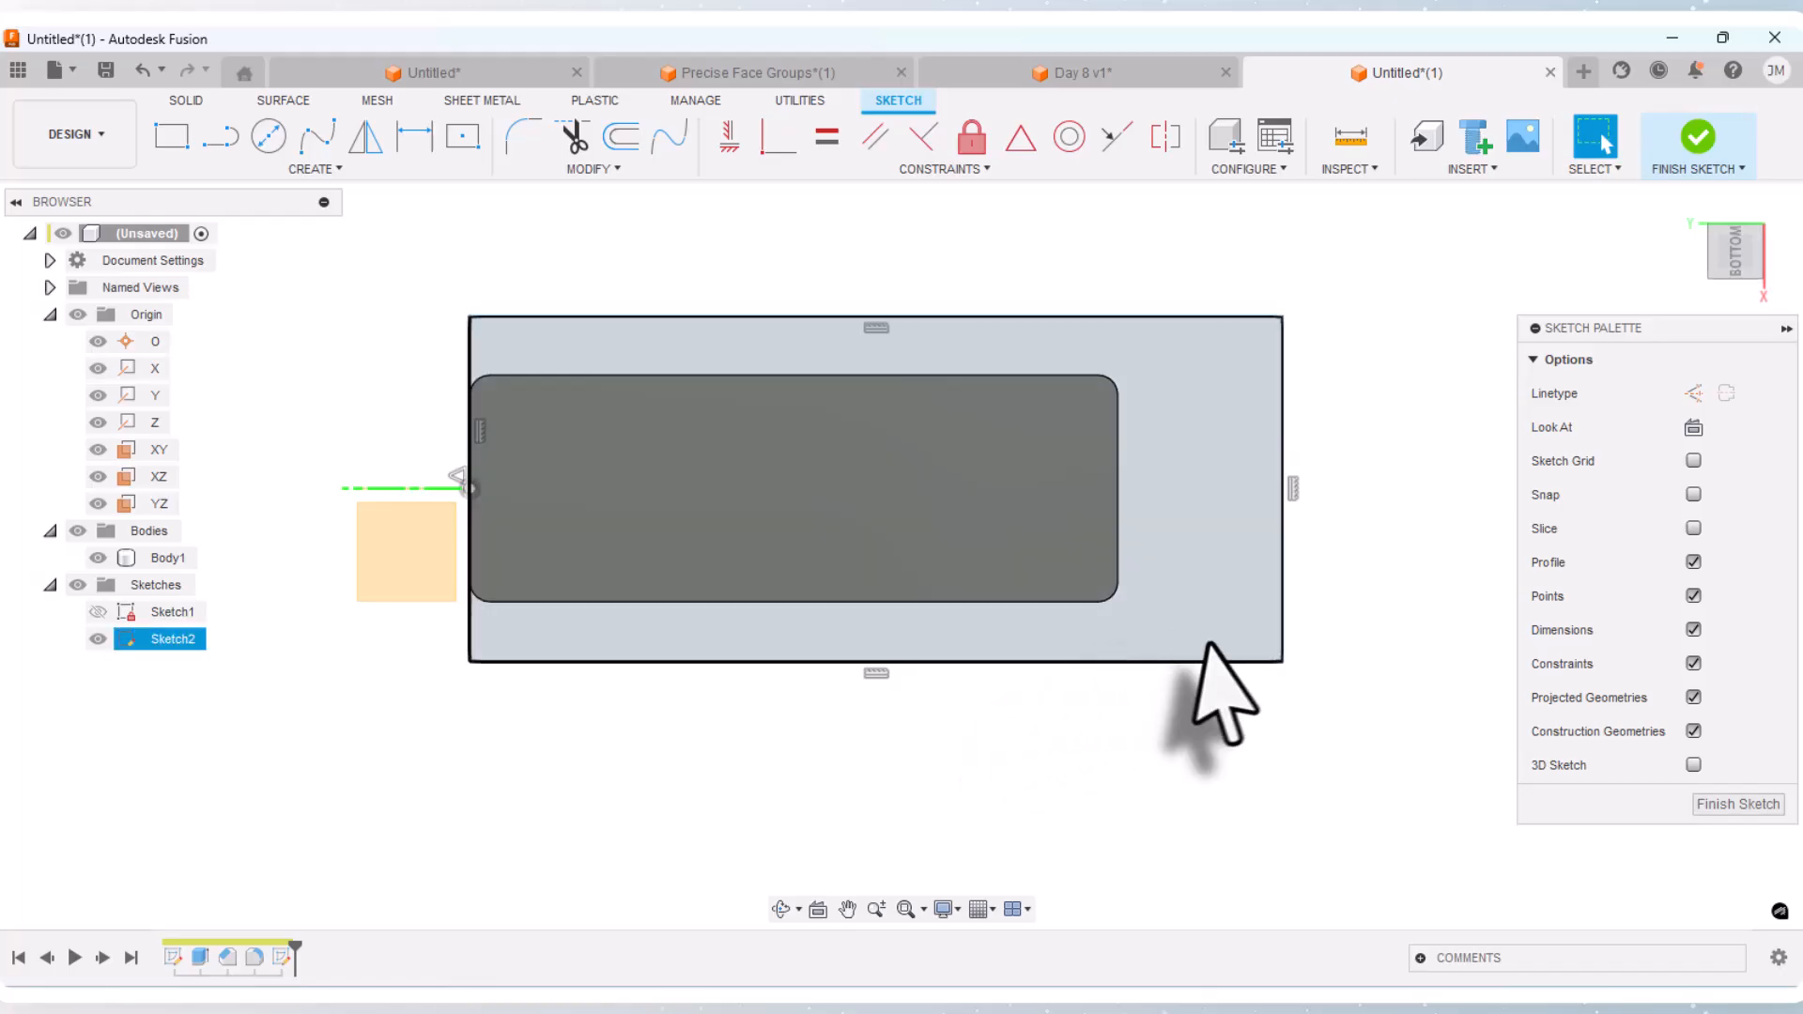
{"action": "left_click", "coordinate": [414, 137]}
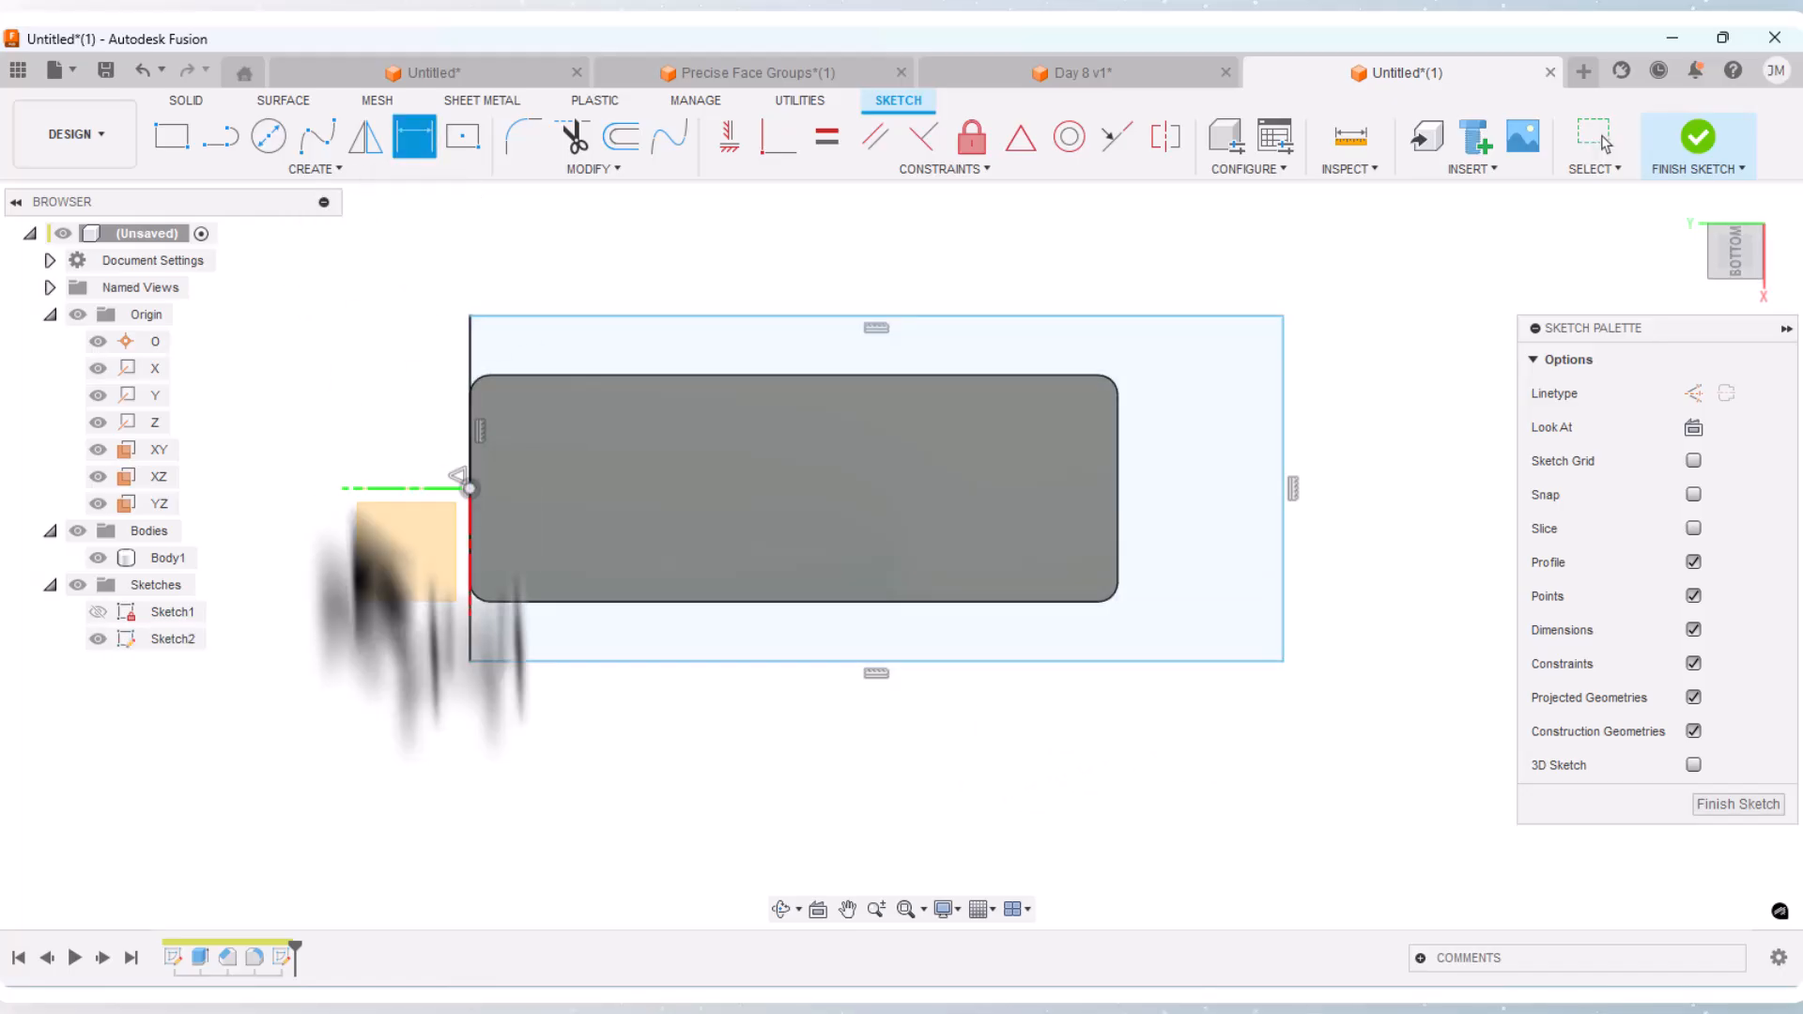
{"action": "left_click", "coordinate": [472, 644]}
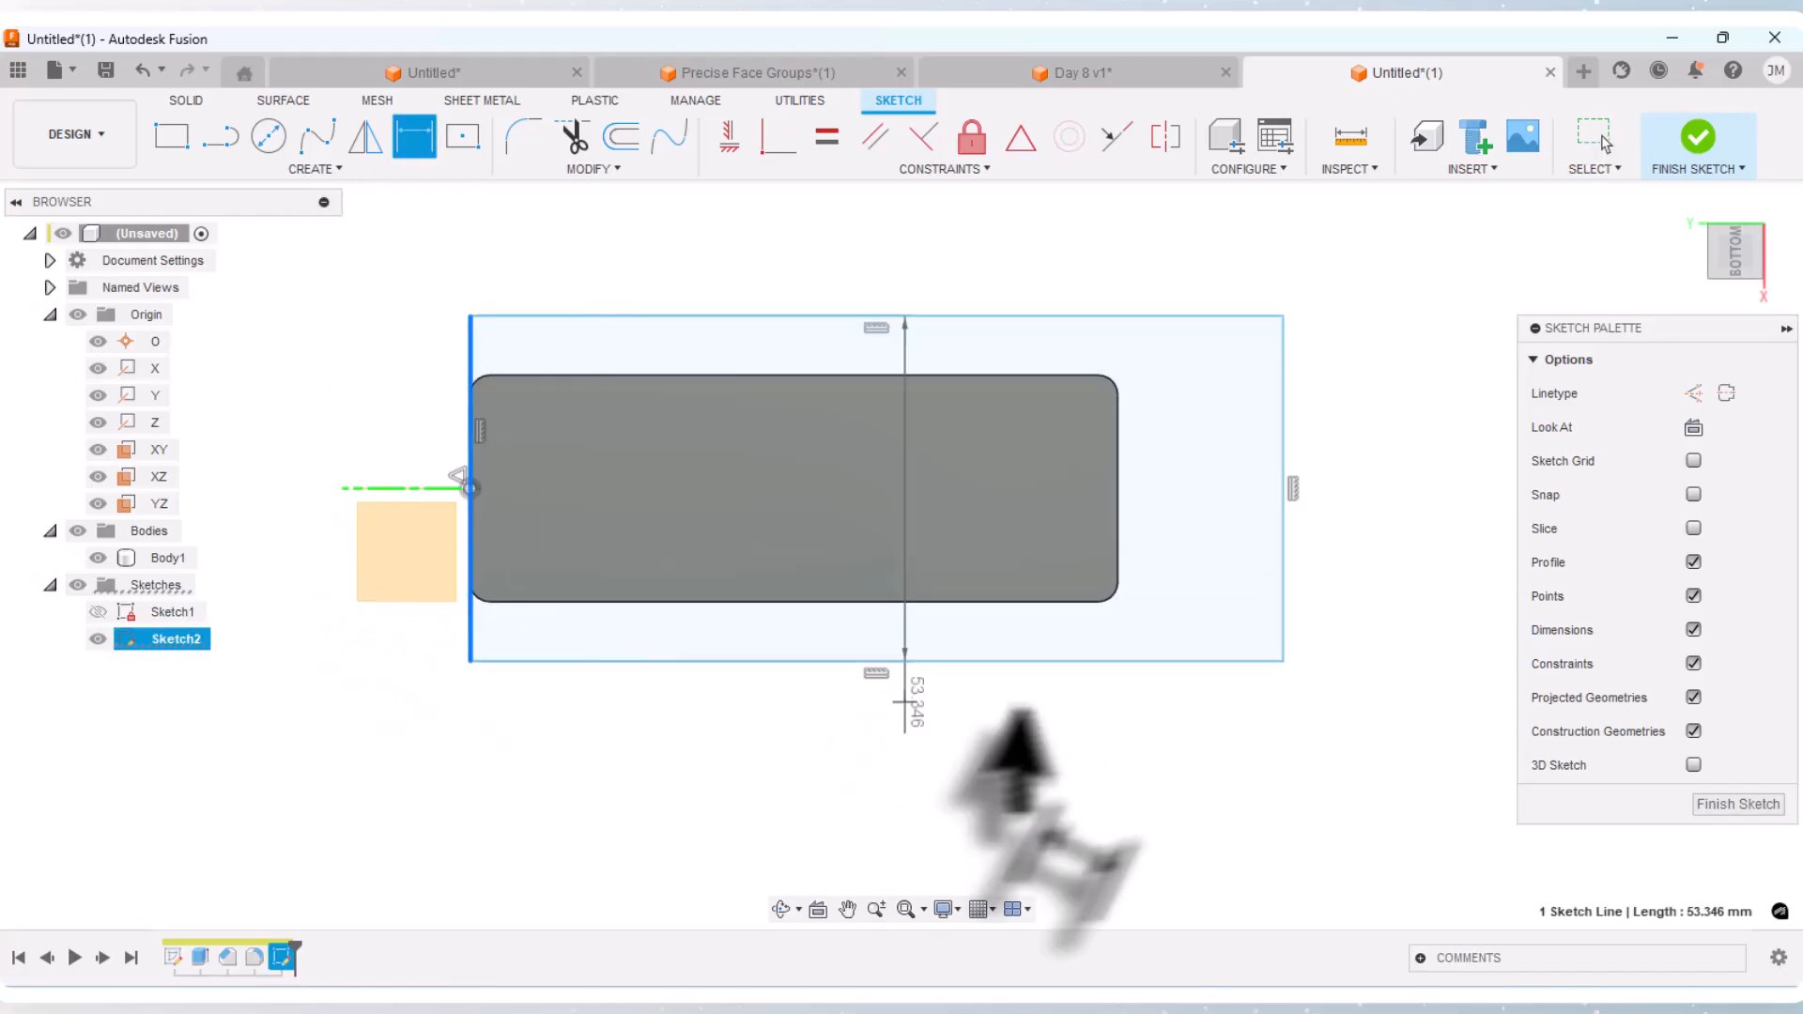
{"action": "left_click", "coordinate": [1283, 639]}
{"action": "left_click", "coordinate": [994, 723]}
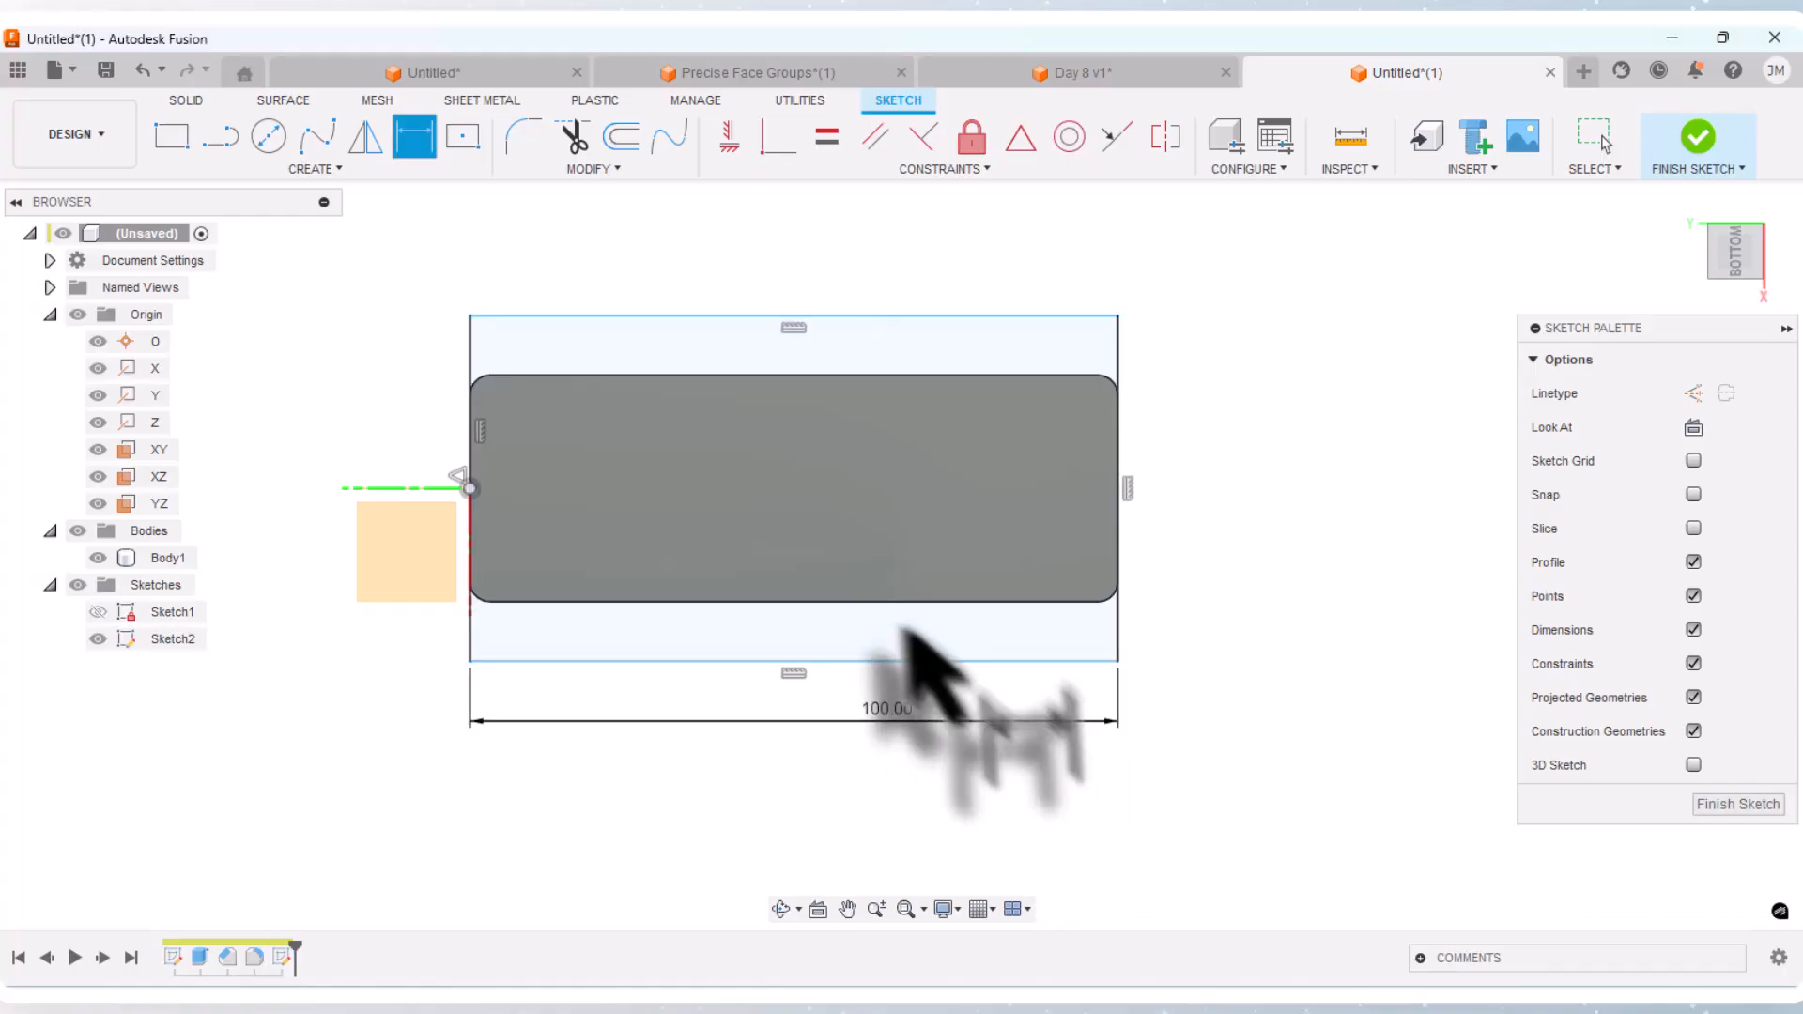
{"action": "double_click", "coordinate": [883, 721]}
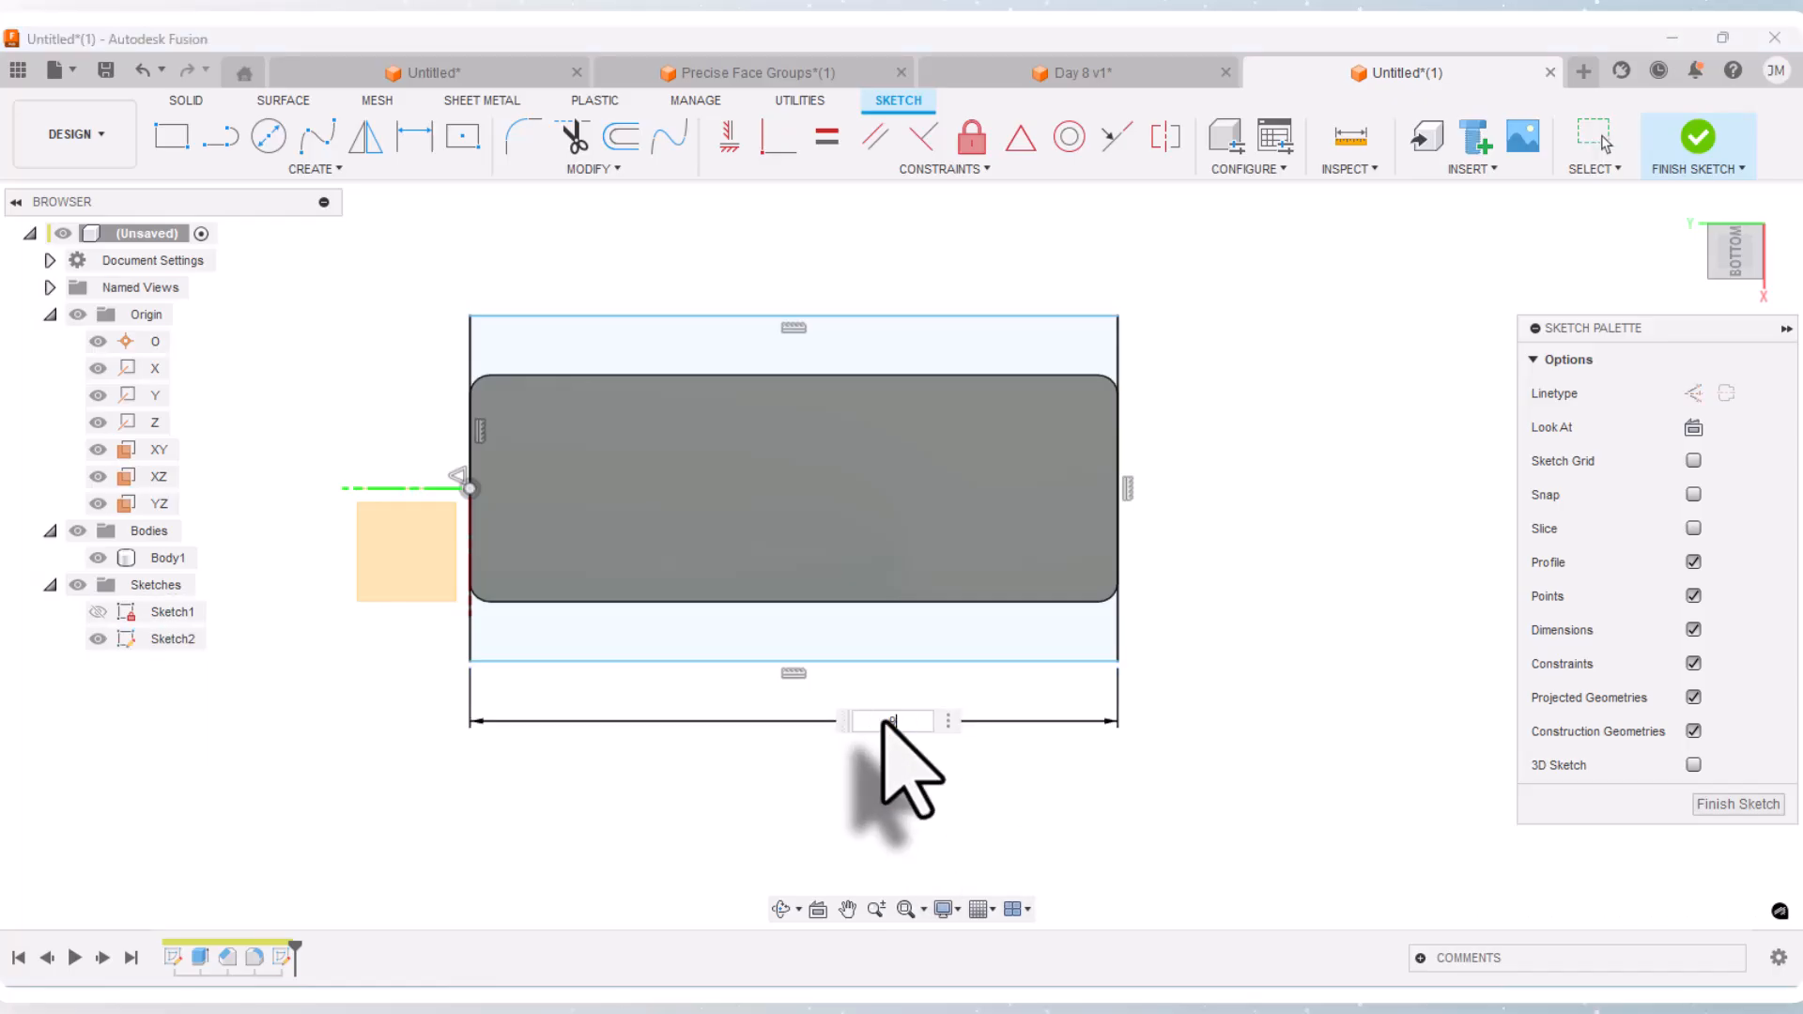
{"action": "type", "text": "95"}
{"action": "key", "text": "Return"}
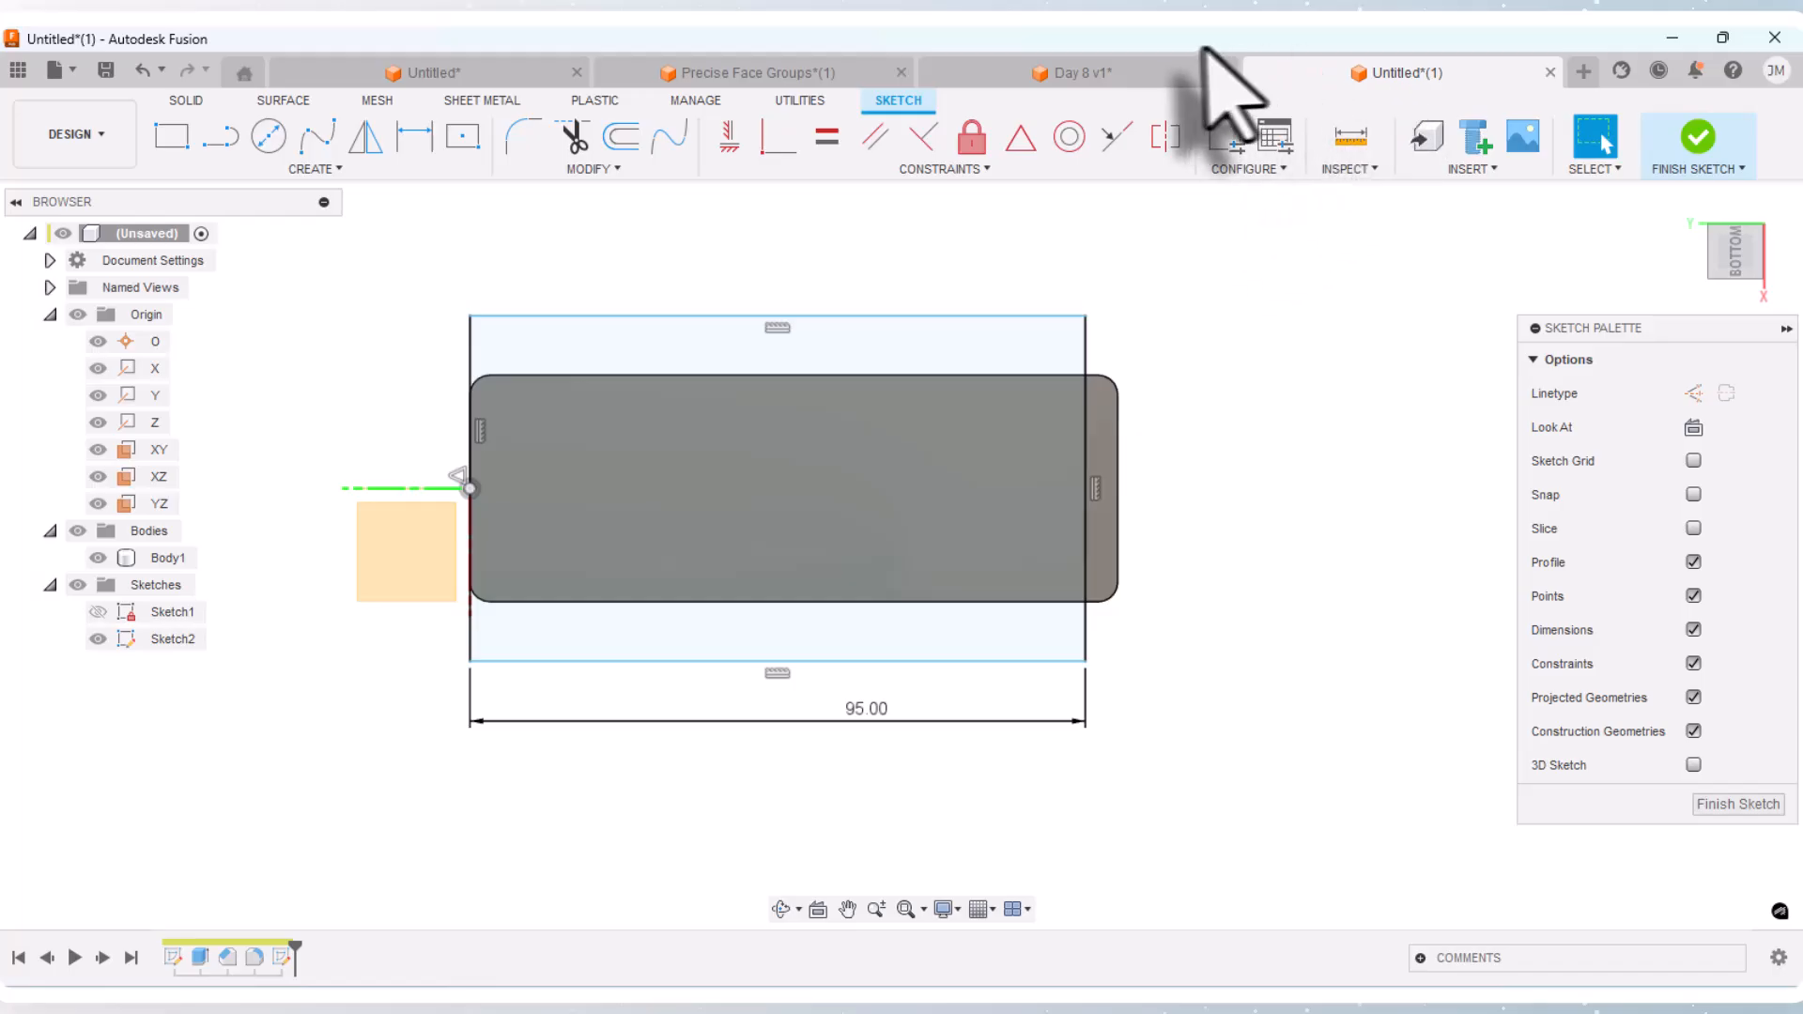
Step: Switch to the Day 8 v1 reference, examine its second sketch's centreline, arc and width dimension, and return to the new untitled design
{"action": "left_click", "coordinate": [1100, 72]}
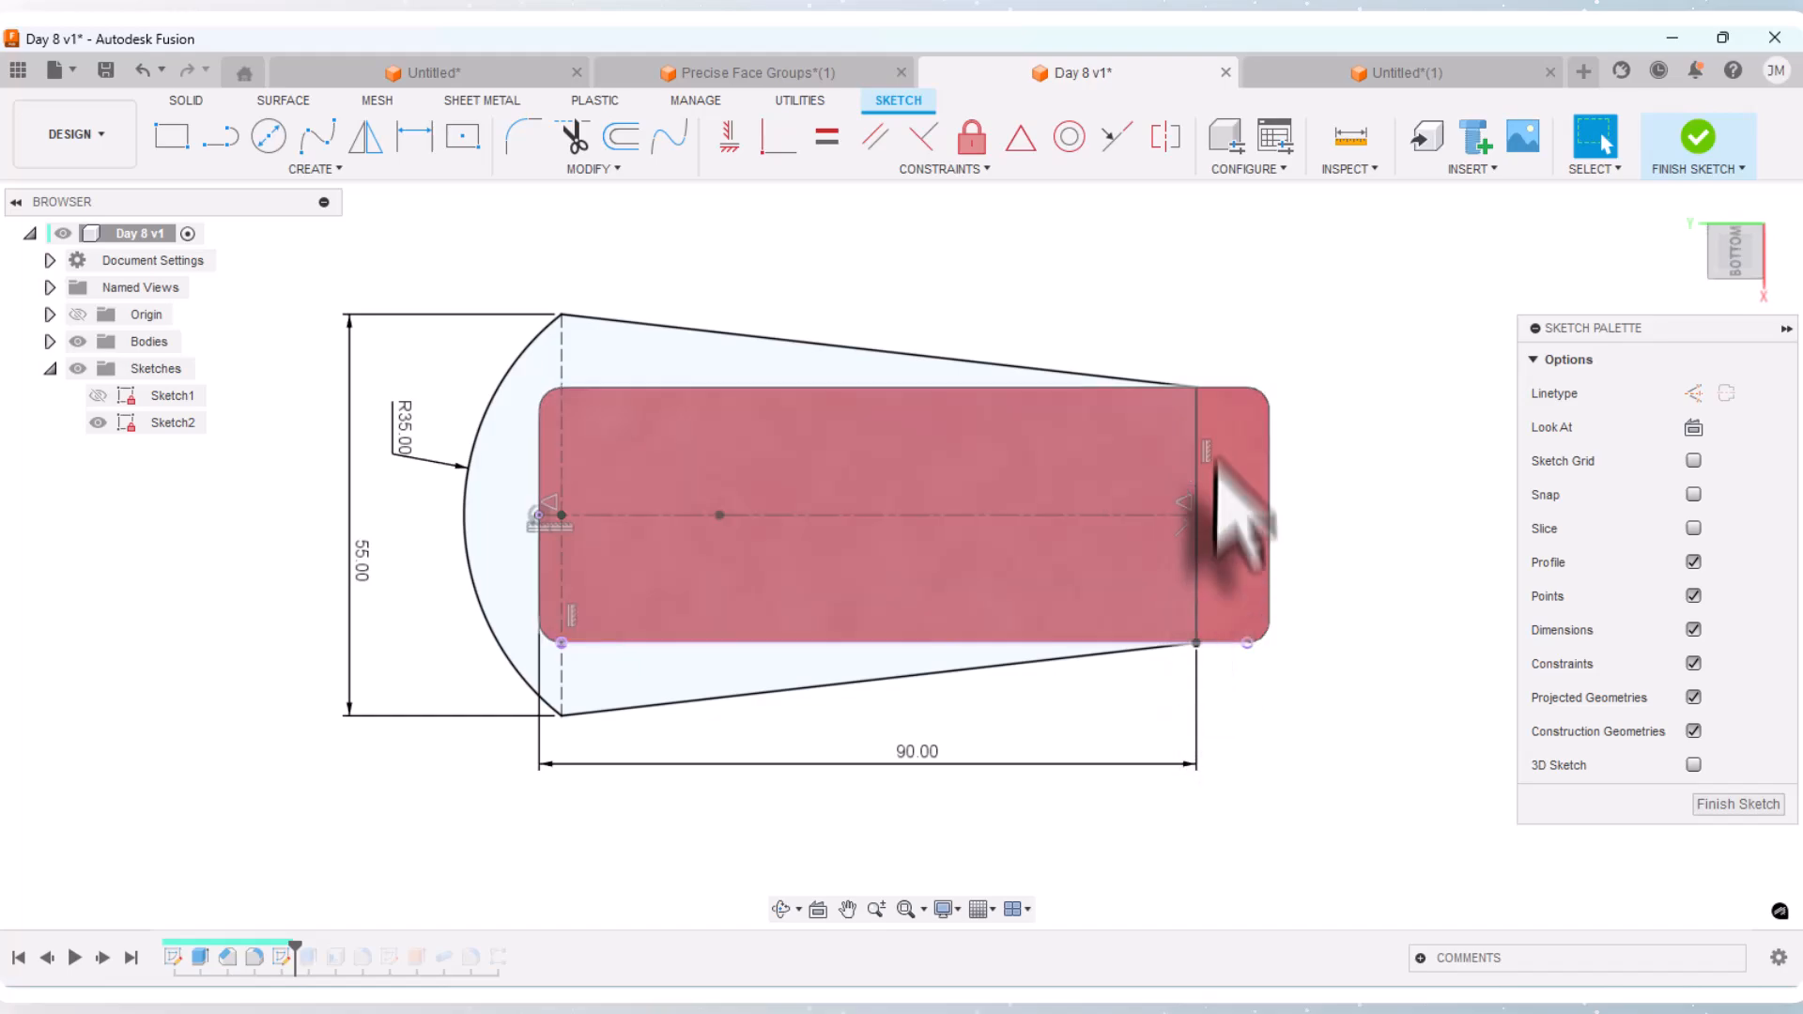
{"action": "left_click", "coordinate": [586, 521]}
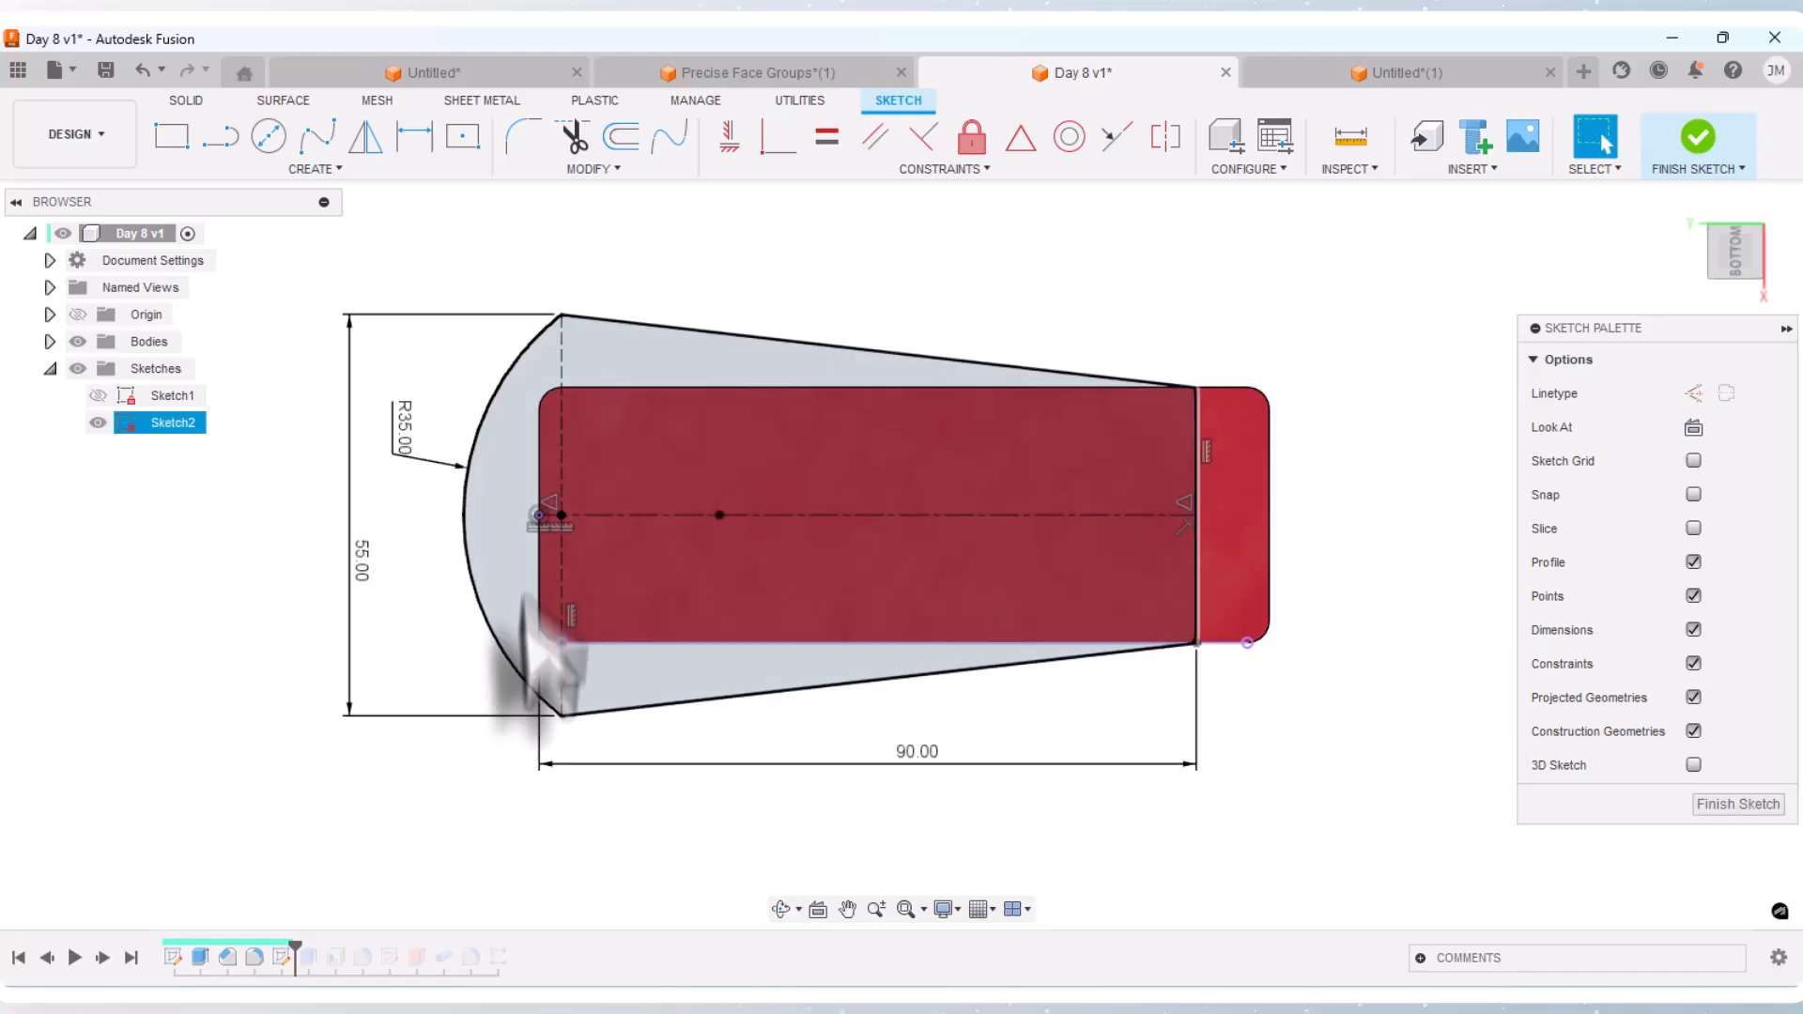
{"action": "left_click", "coordinate": [543, 737]}
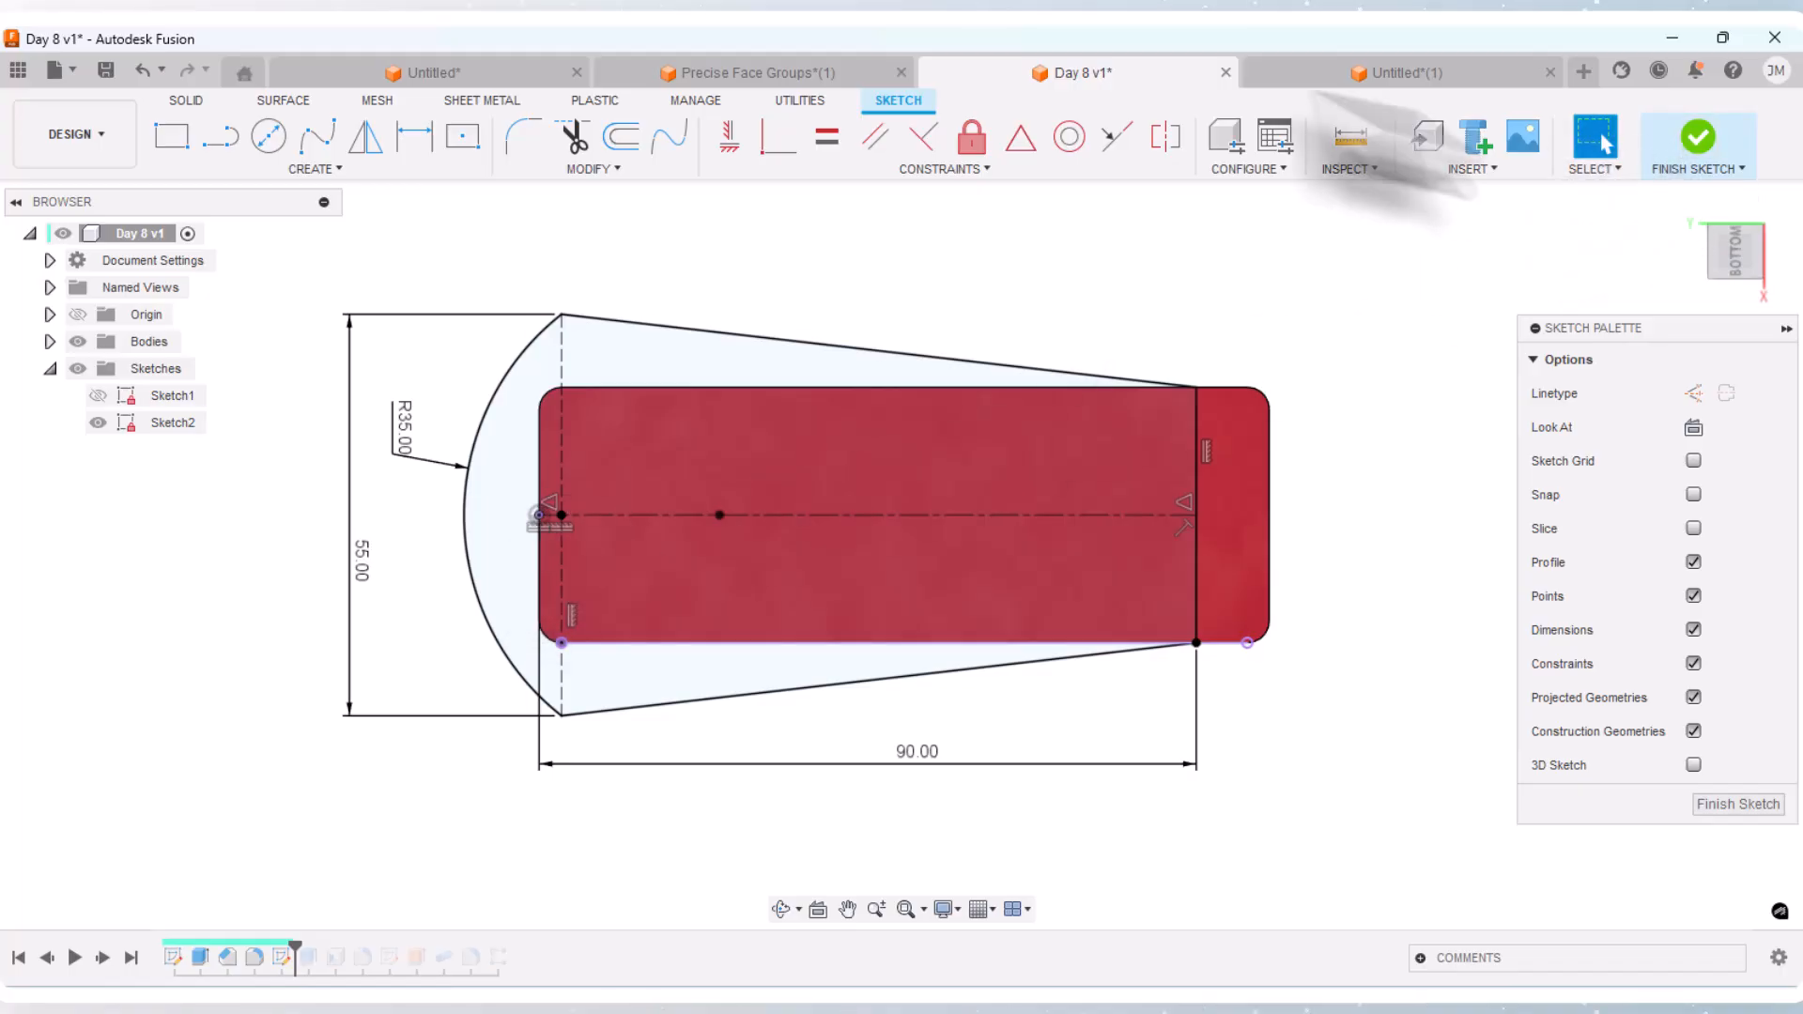
{"action": "left_click", "coordinate": [1309, 71]}
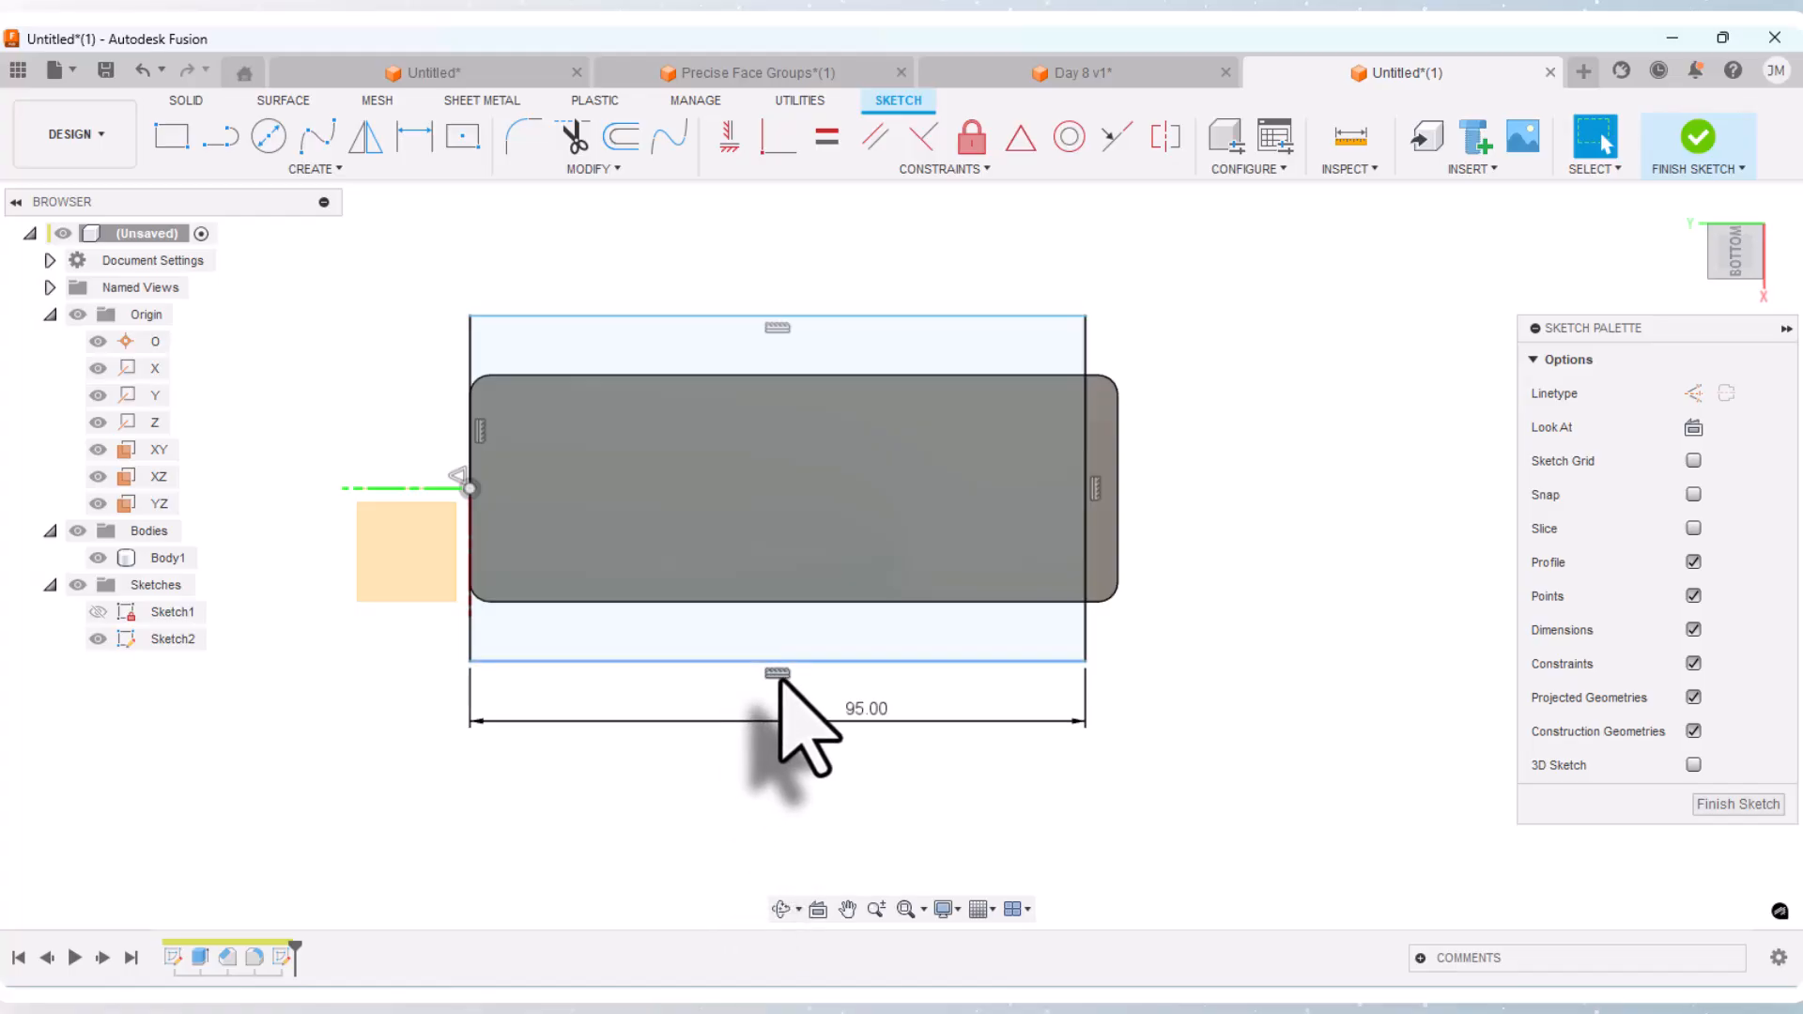
Step: Draw a line from the origin to the midpoint of the rectangle's opposite short side and convert it to a centerline
{"action": "left_click", "coordinate": [220, 137]}
{"action": "left_click", "coordinate": [469, 488]}
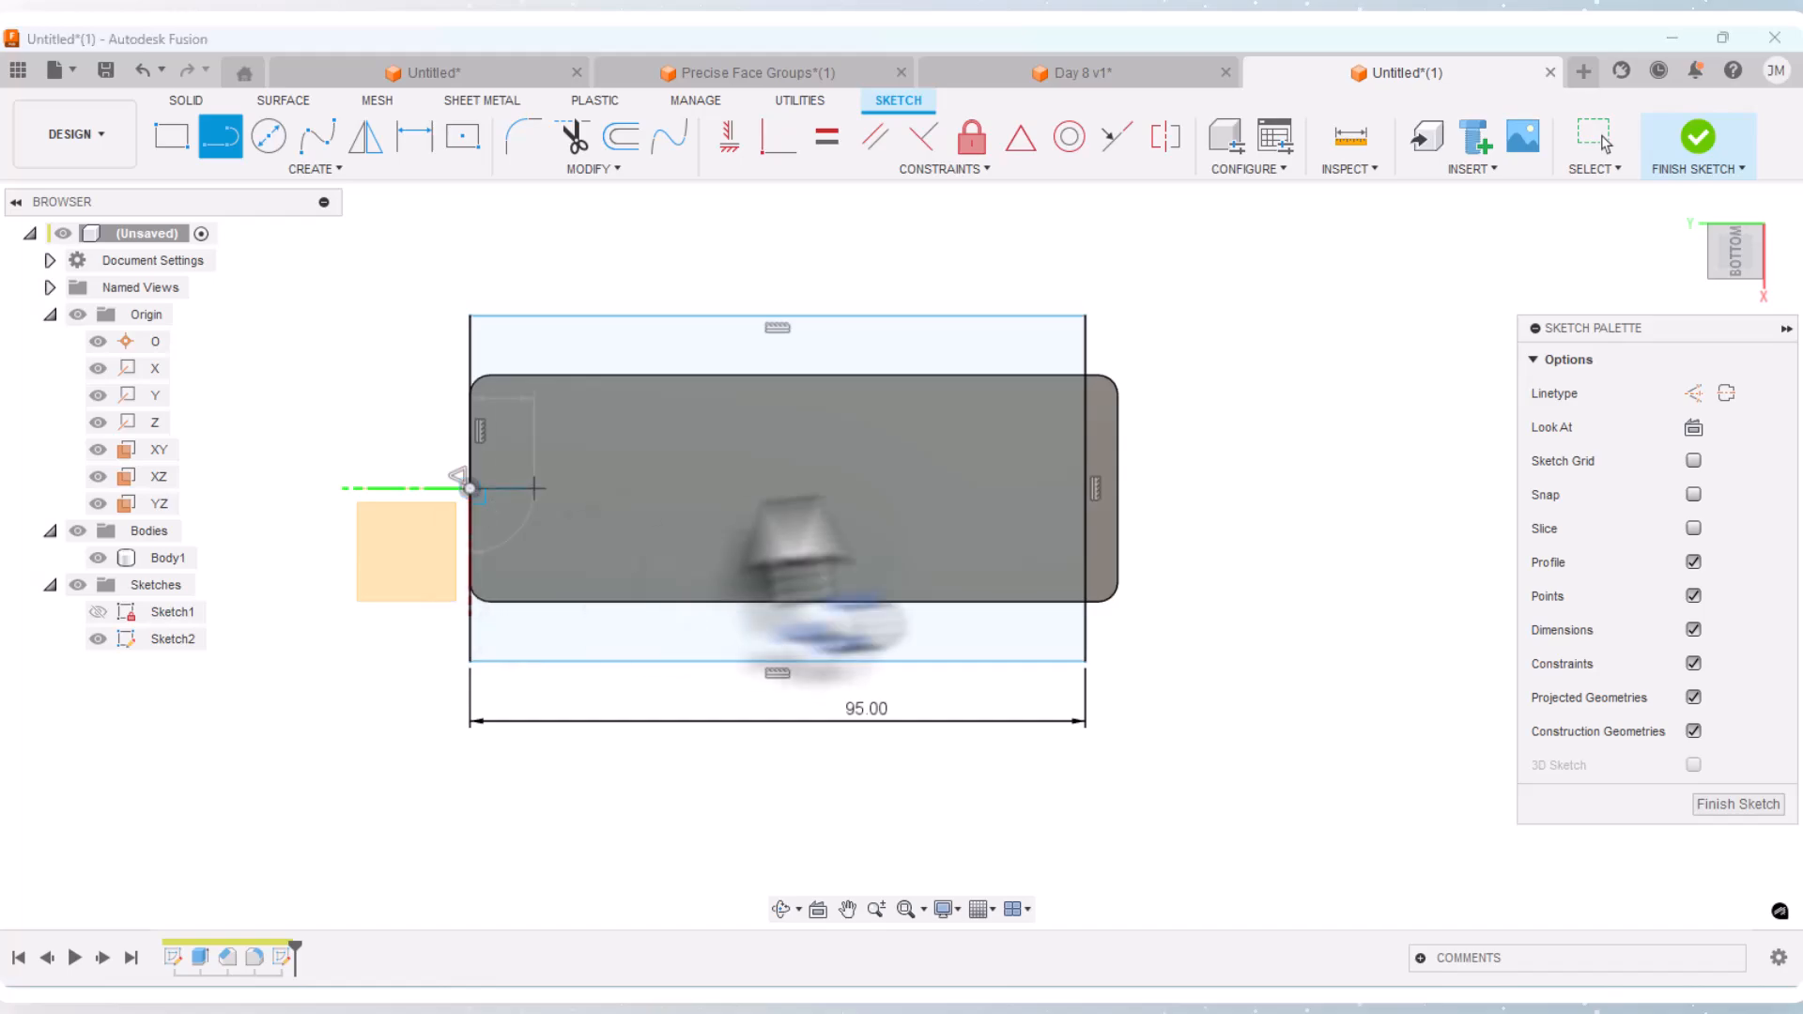
{"action": "left_click", "coordinate": [1087, 489]}
{"action": "key", "text": "Escape"}
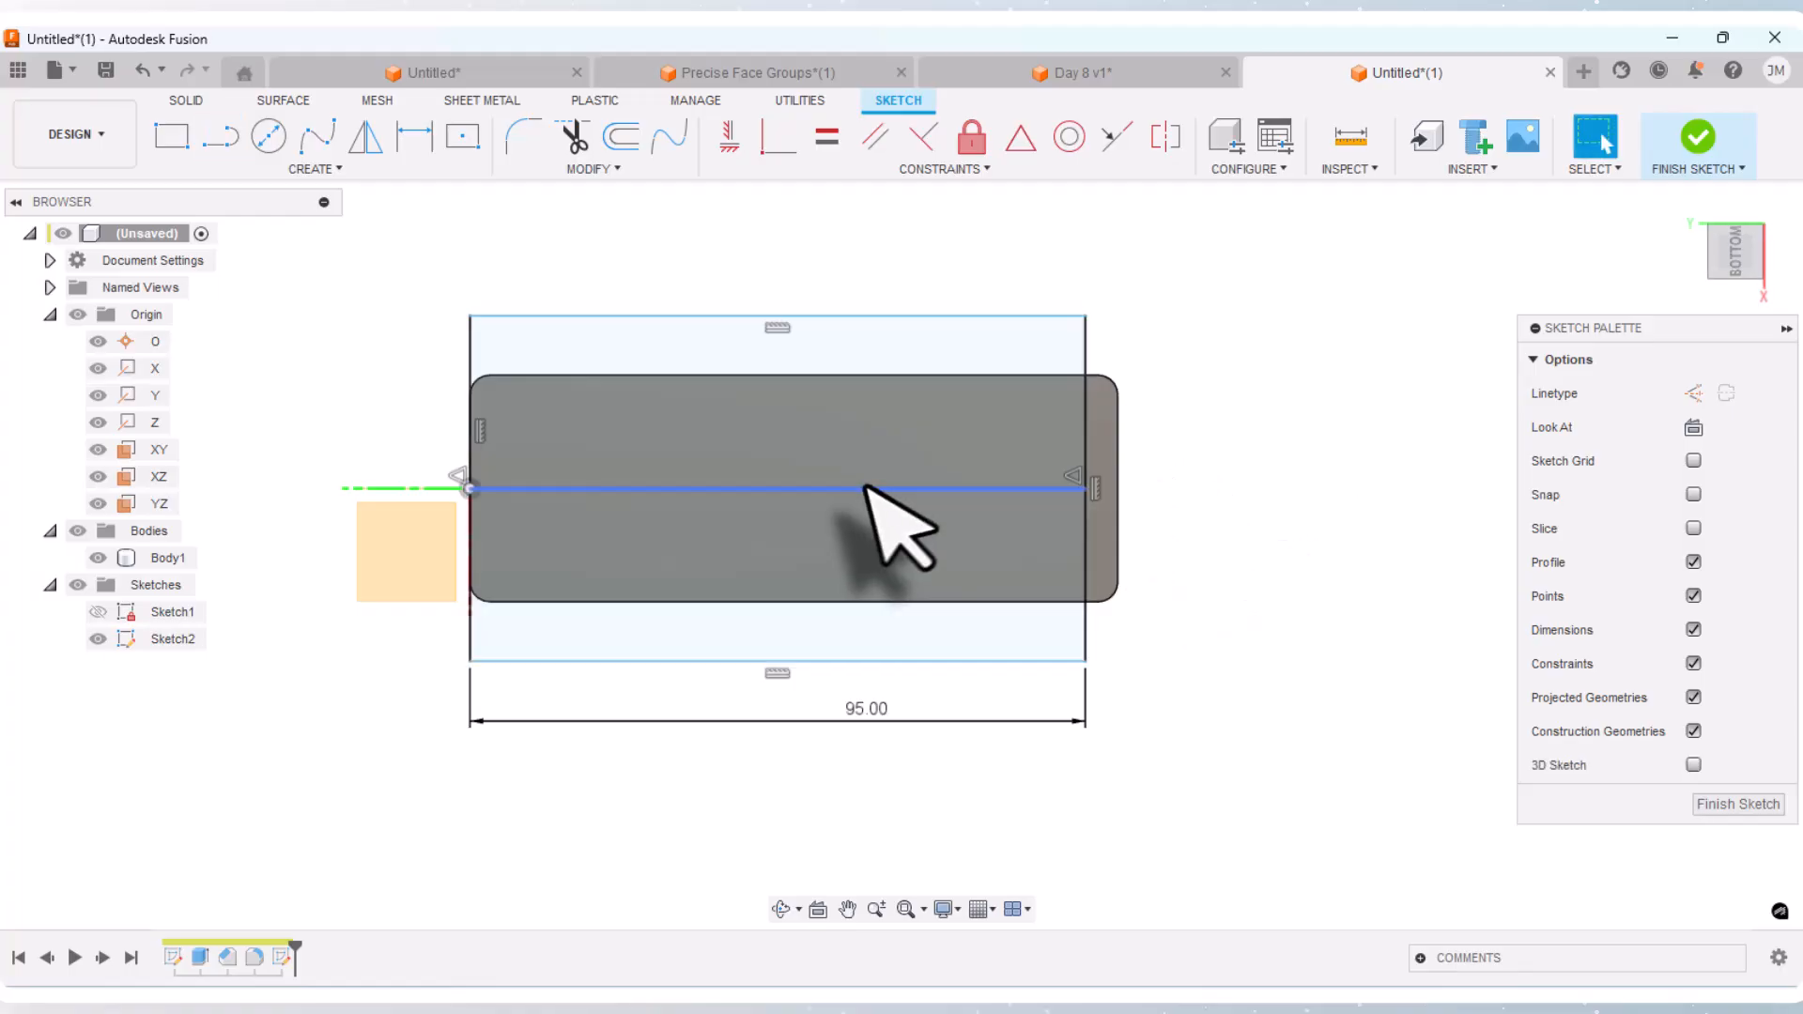
{"action": "right_click", "coordinate": [864, 488]}
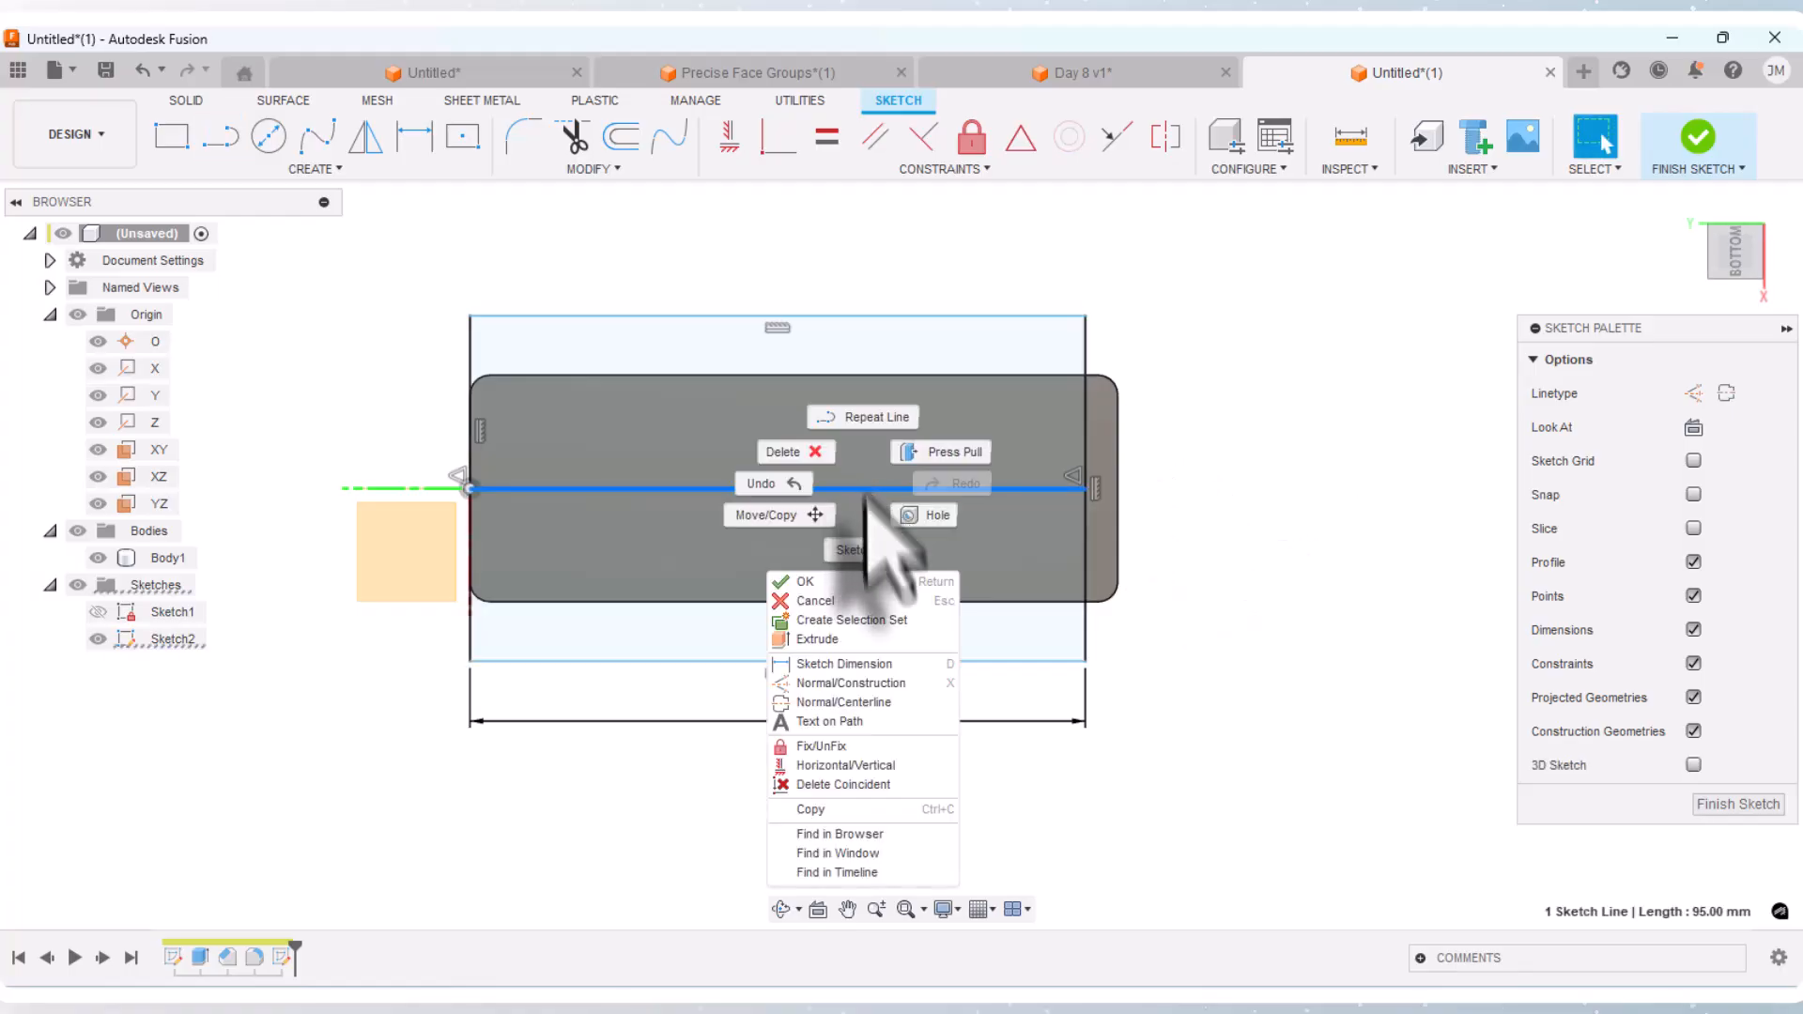
{"action": "left_click", "coordinate": [851, 704]}
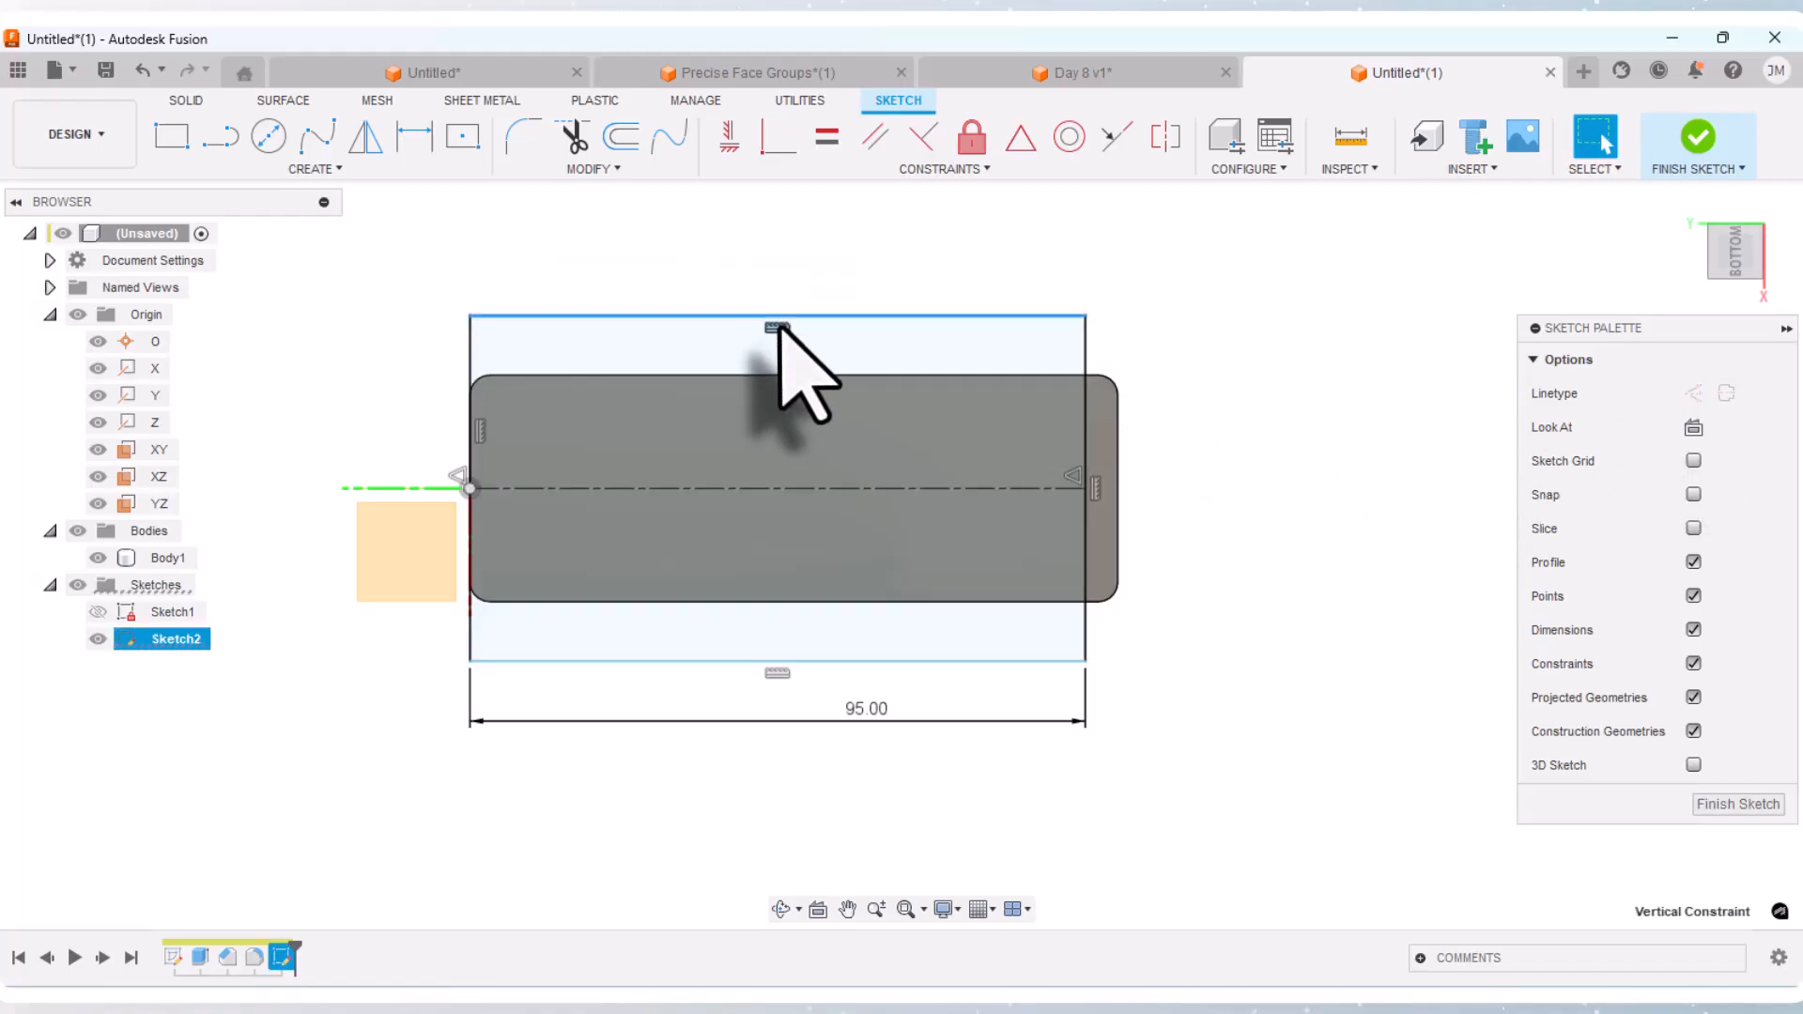
Step: Delete the vertical constraints on the rectangle's two long sides and move the corner point at the thin end to test its freedom
{"action": "key", "text": "Delete"}
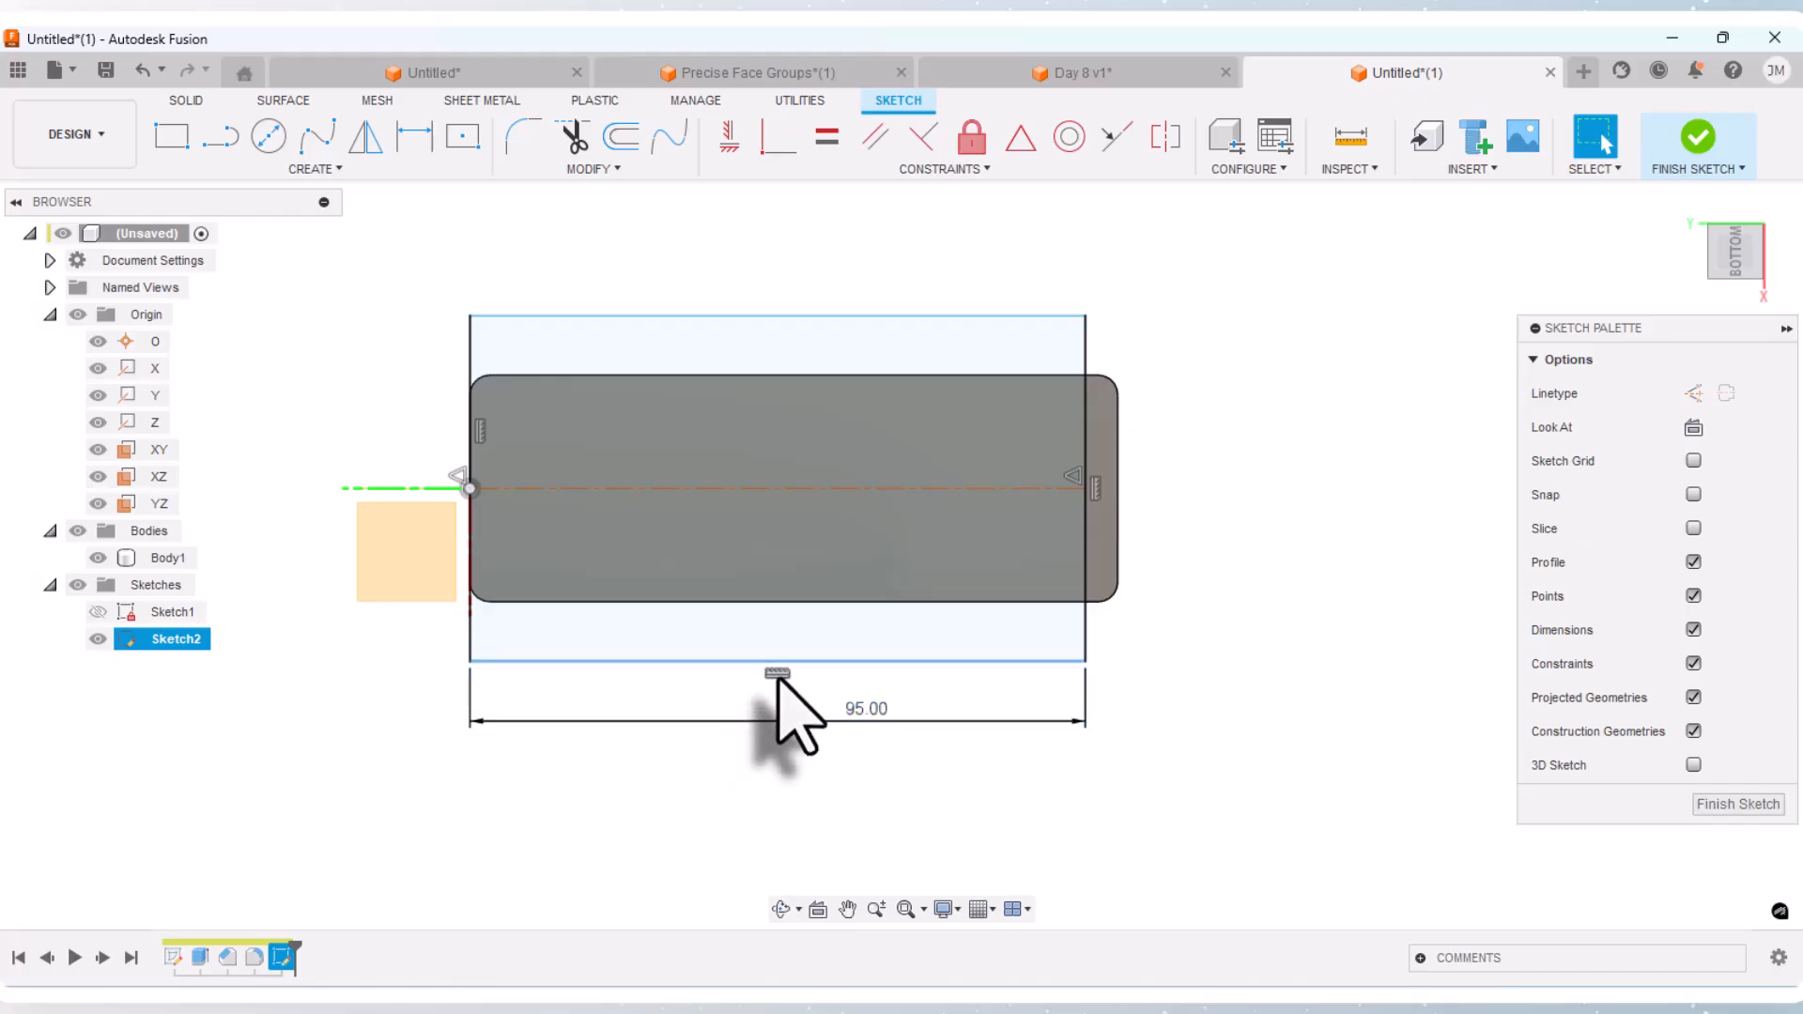
{"action": "left_click", "coordinate": [780, 675]}
{"action": "key", "text": "Delete"}
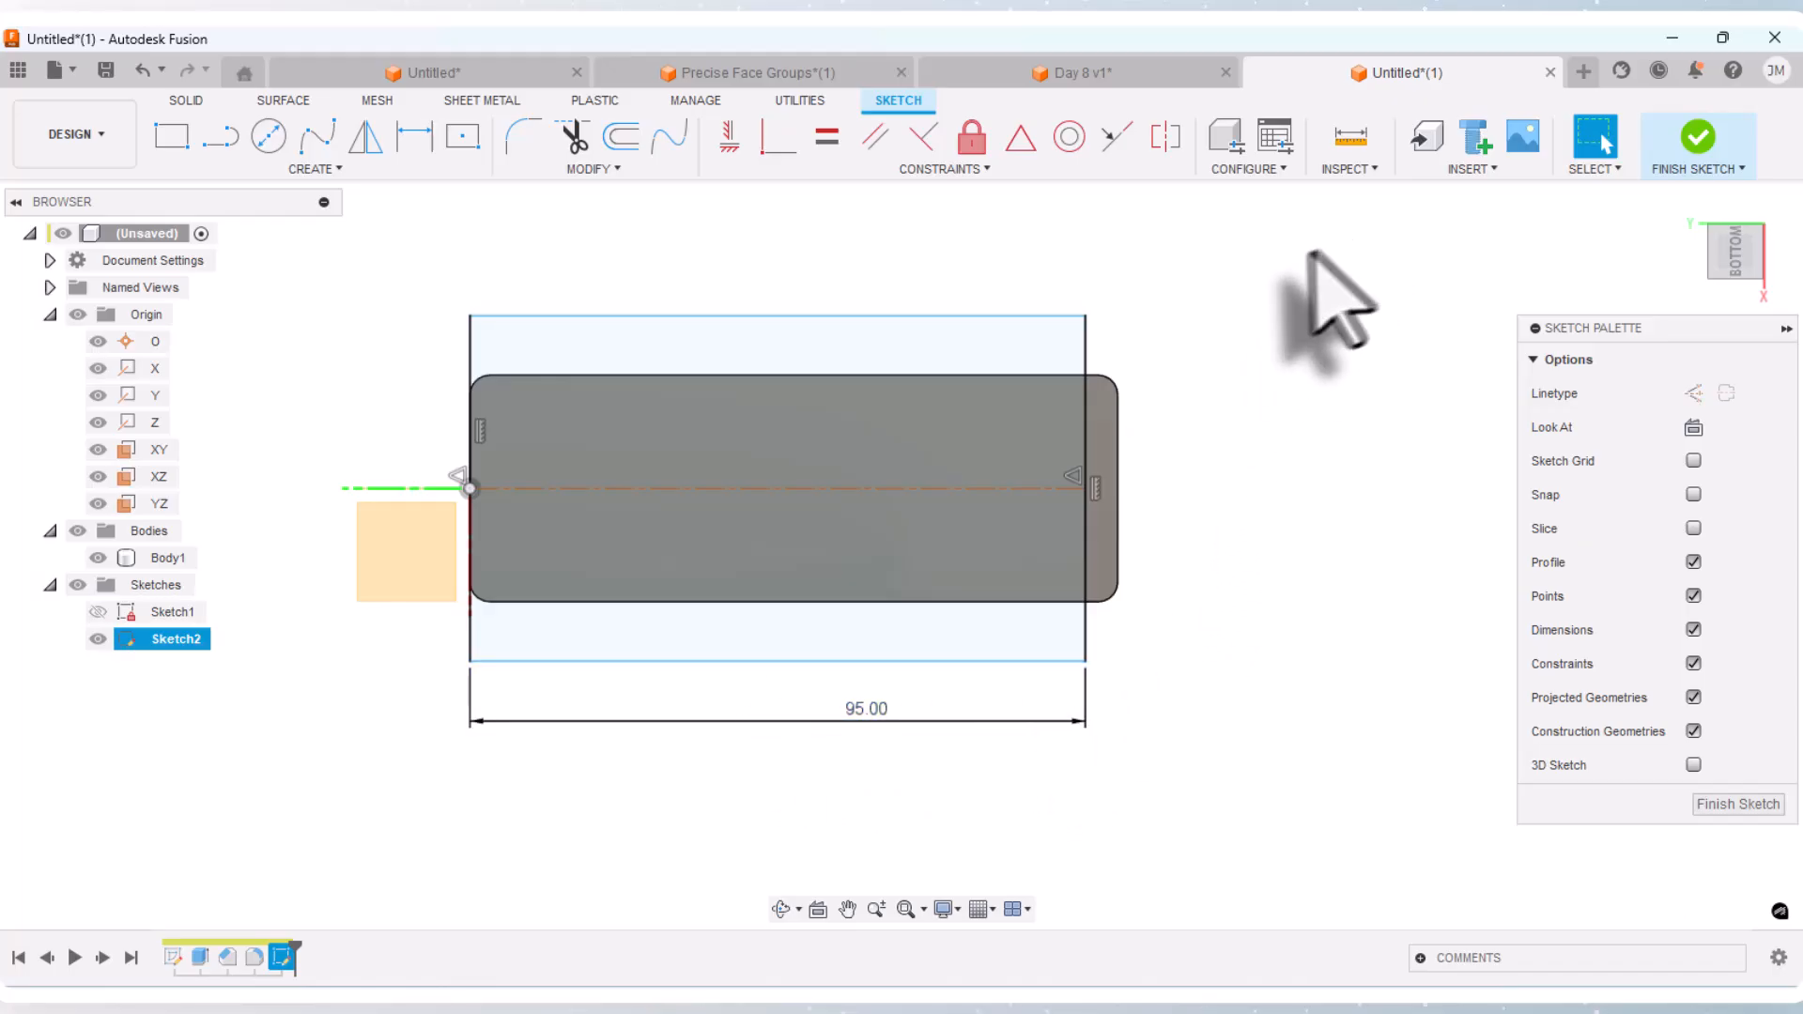
{"action": "mouse_move", "coordinate": [1086, 318]}
{"action": "left_mouse_down"}
{"action": "mouse_move", "coordinate": [1069, 370]}
{"action": "mouse_move", "coordinate": [1141, 240]}
{"action": "left_mouse_up"}
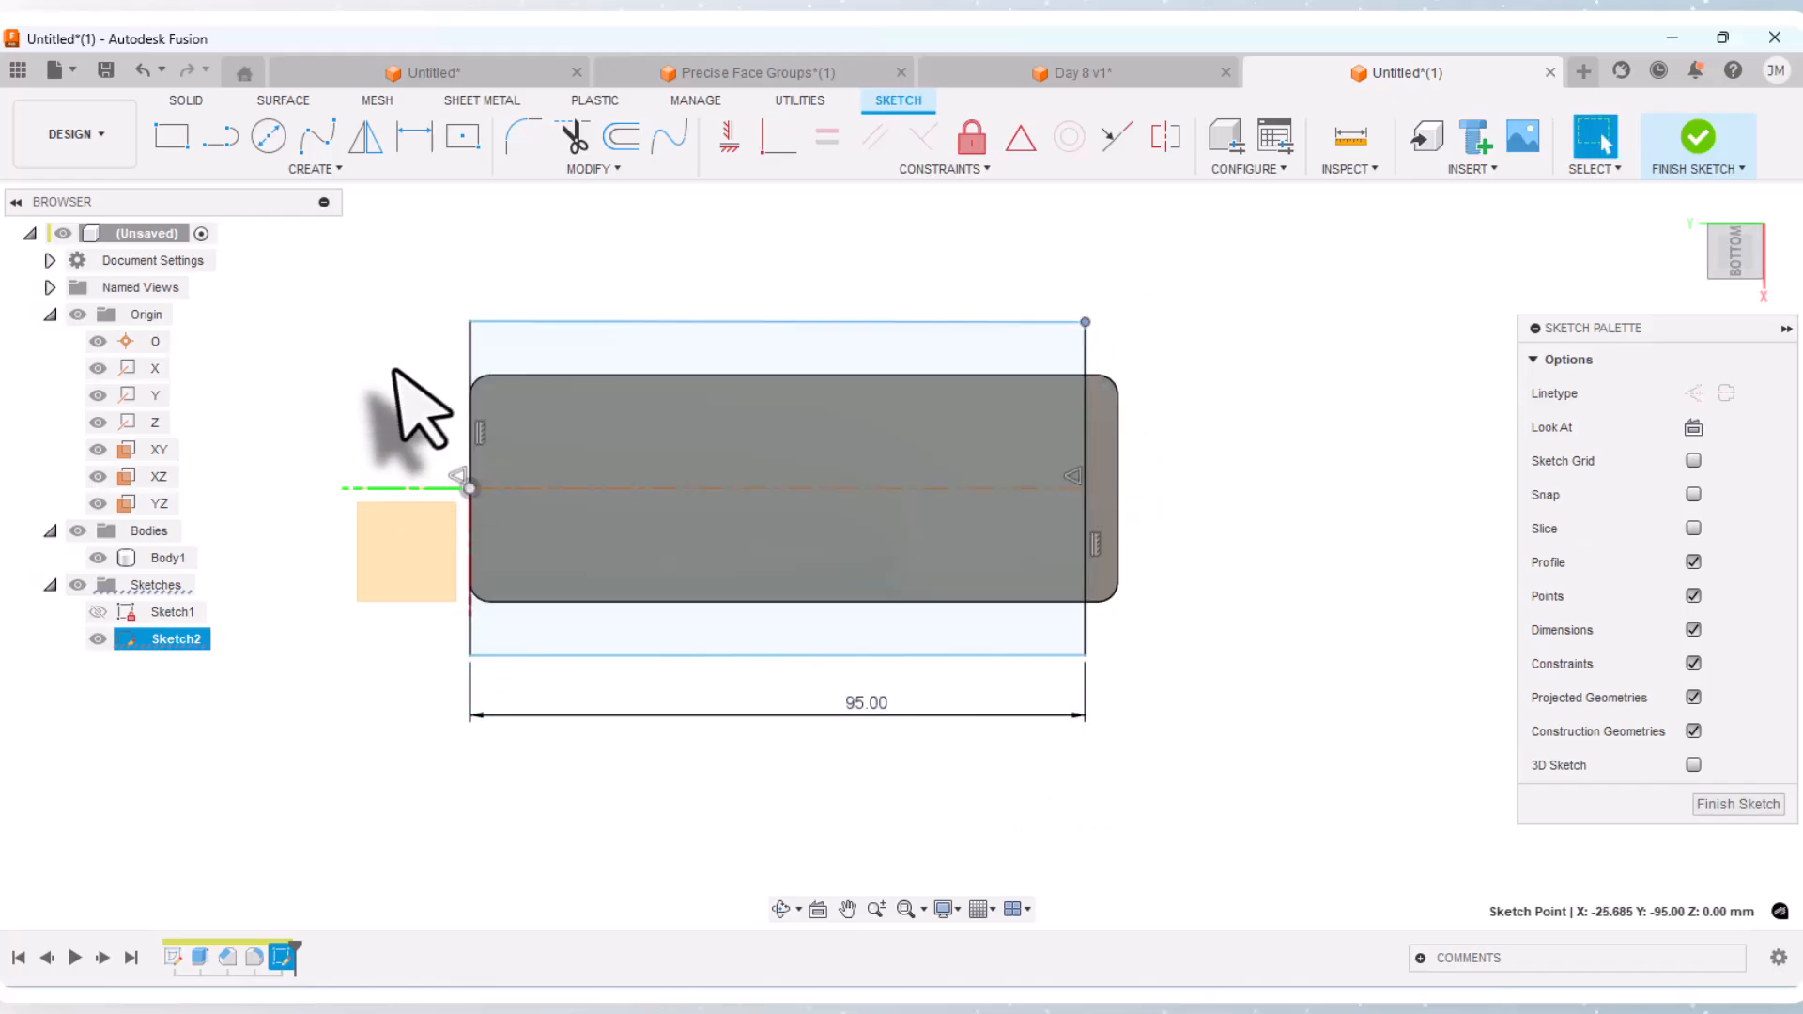
Step: Dimension the profile's short side at the origin end and set its width to 55 mm
{"action": "left_click", "coordinate": [414, 137]}
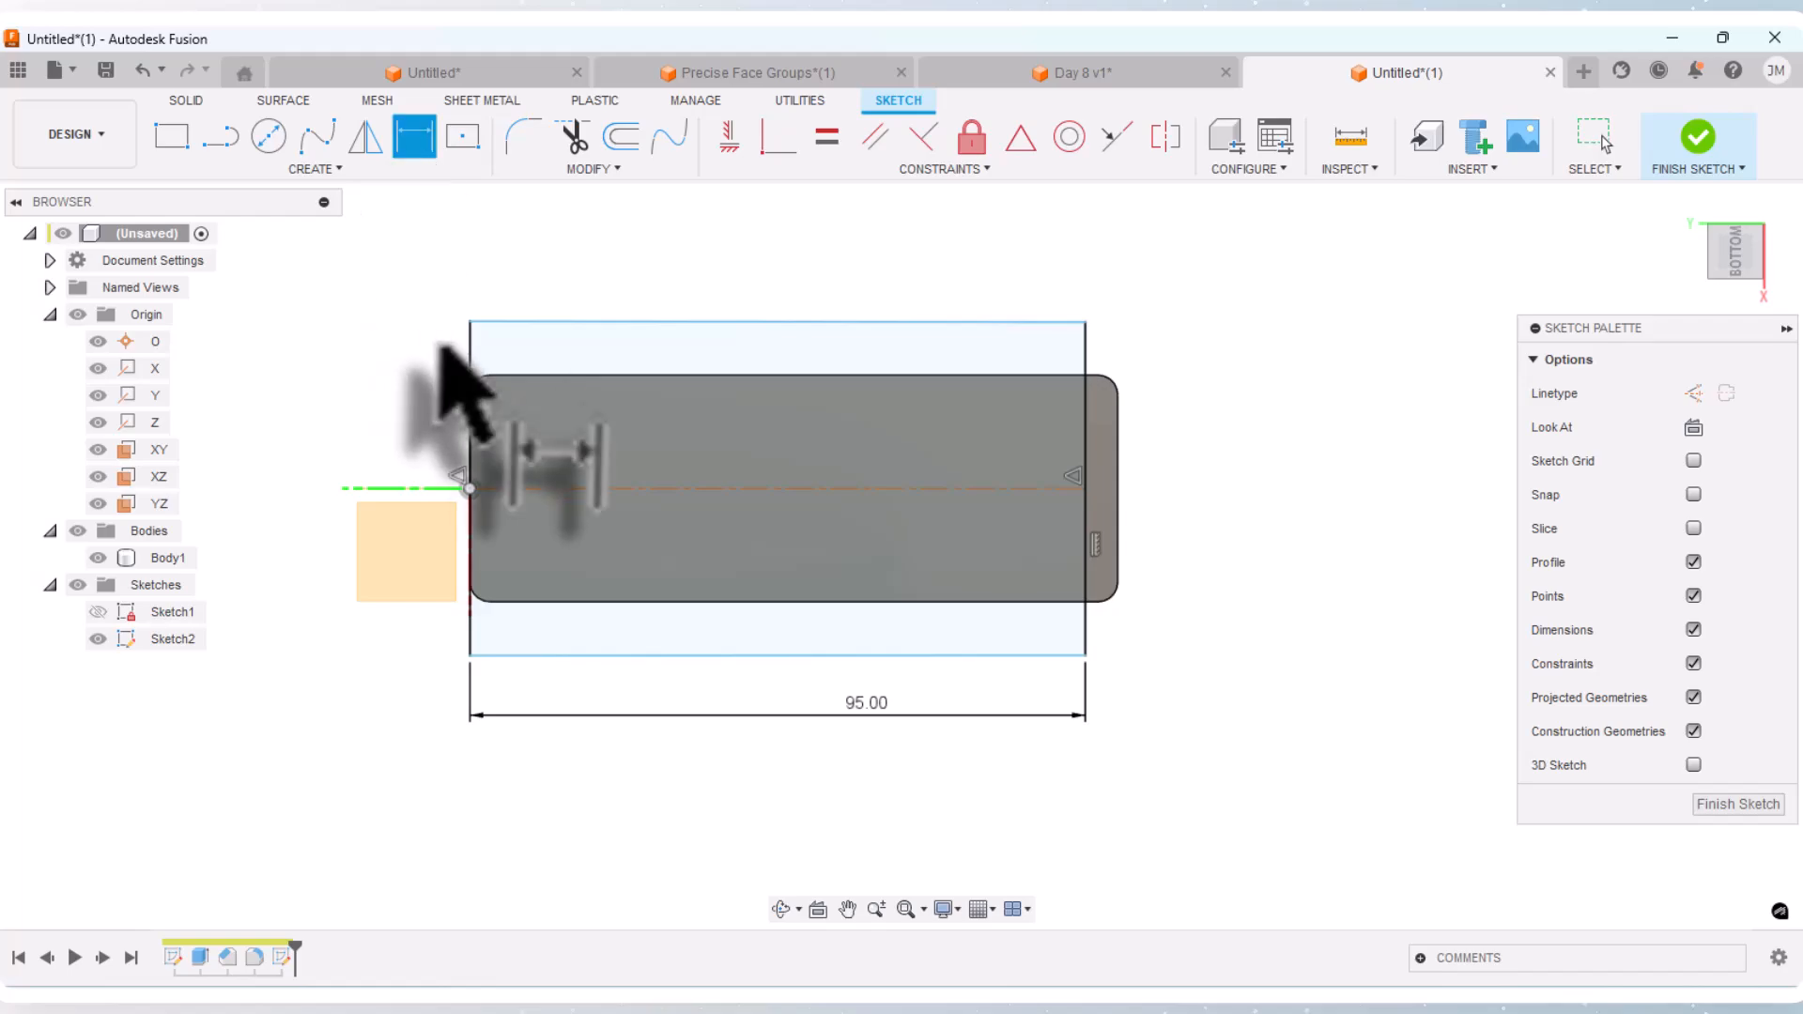
{"action": "left_click", "coordinate": [469, 395]}
{"action": "left_click", "coordinate": [328, 370]}
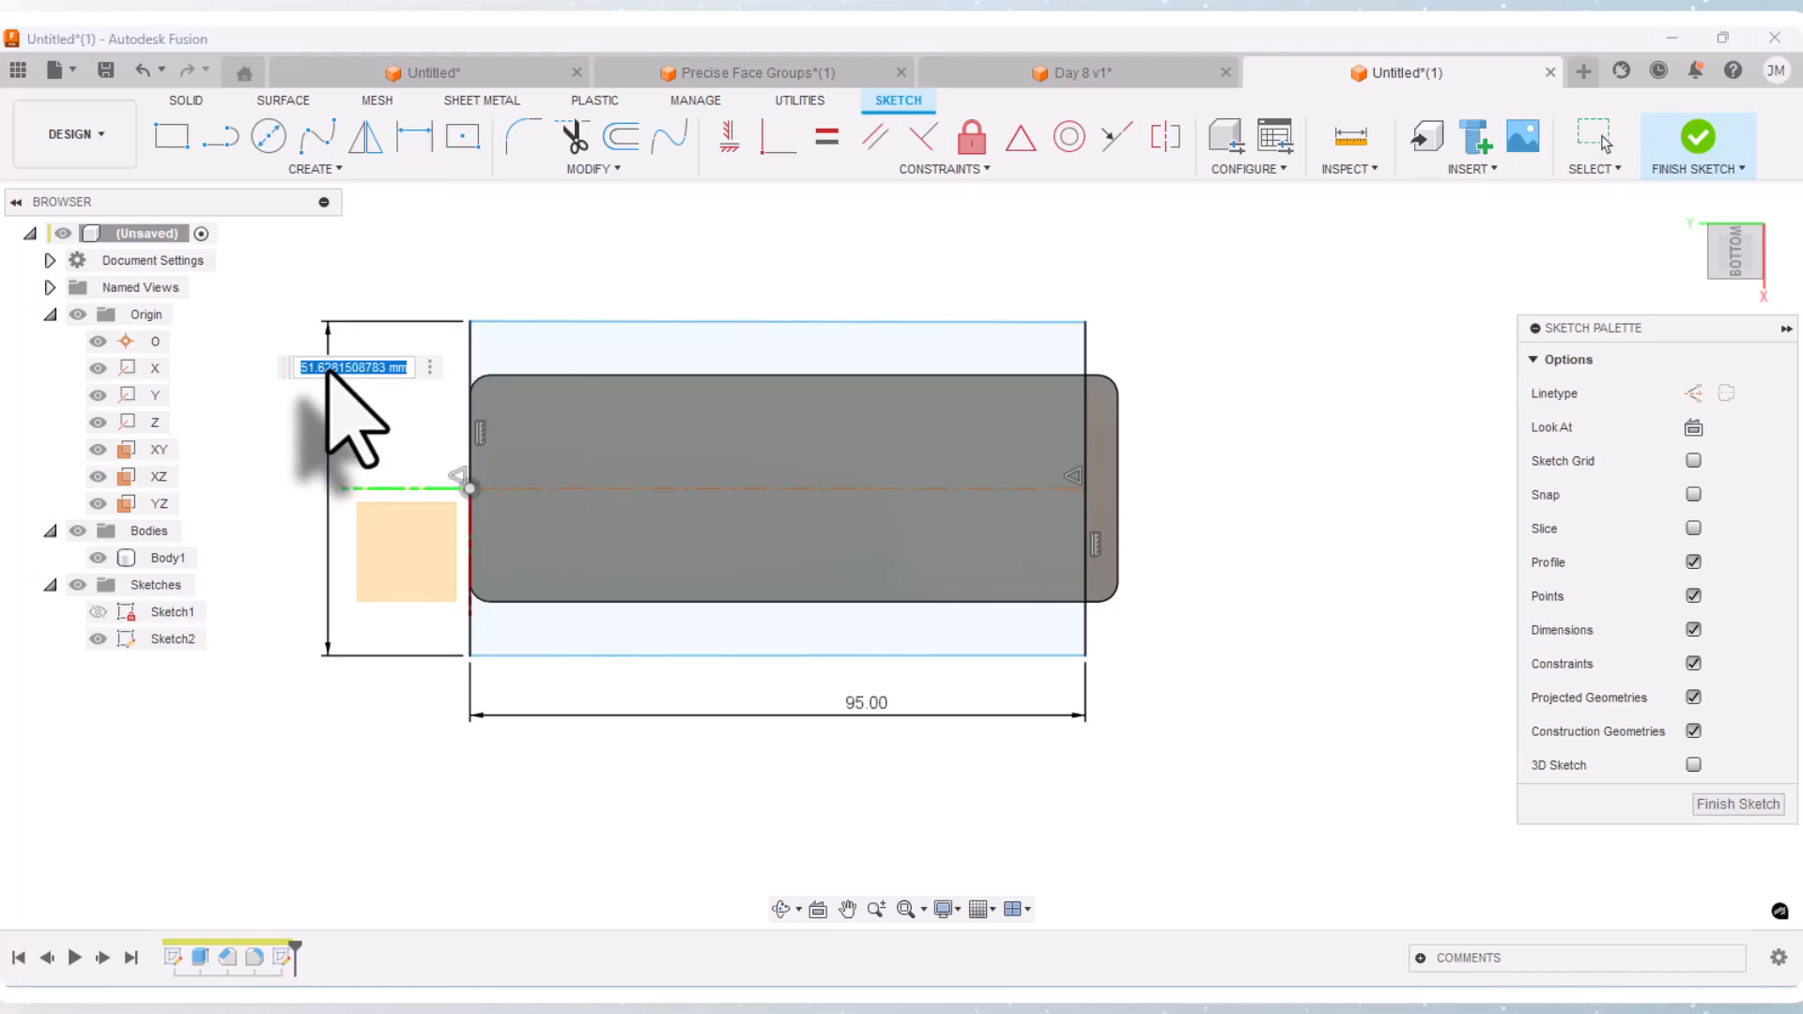
{"action": "key", "text": "Return"}
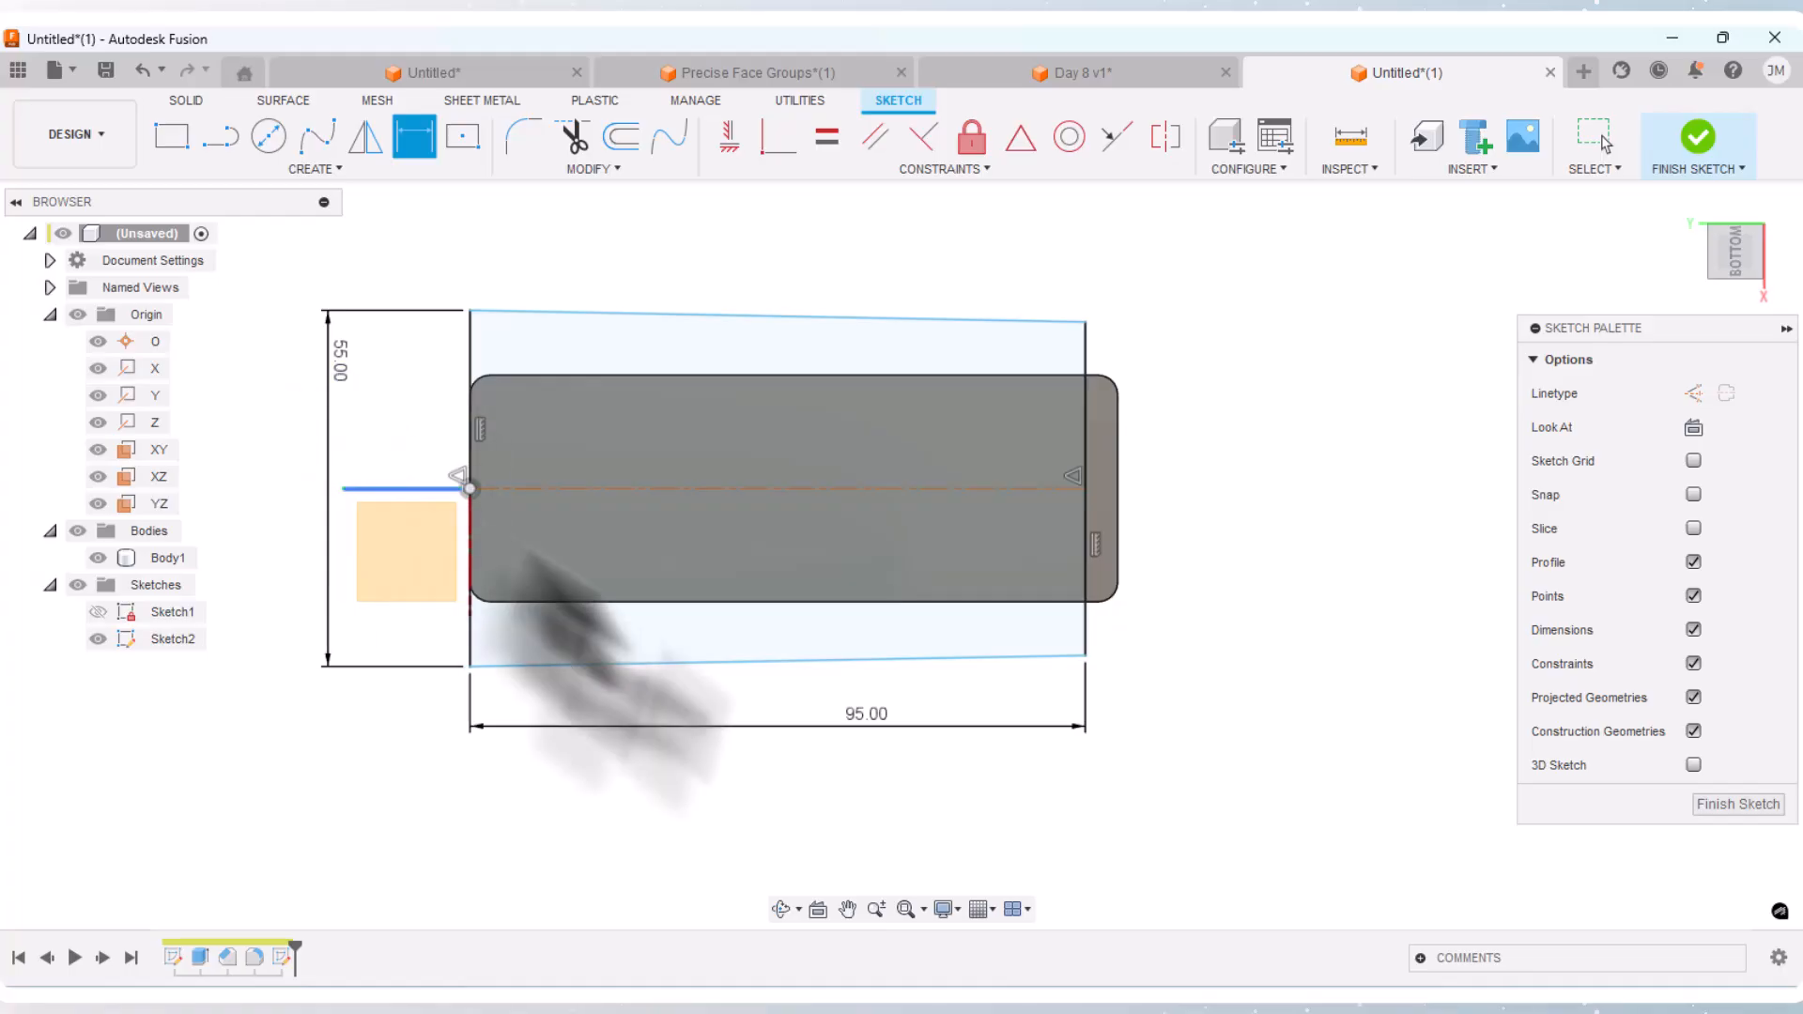
{"action": "key", "text": "Escape"}
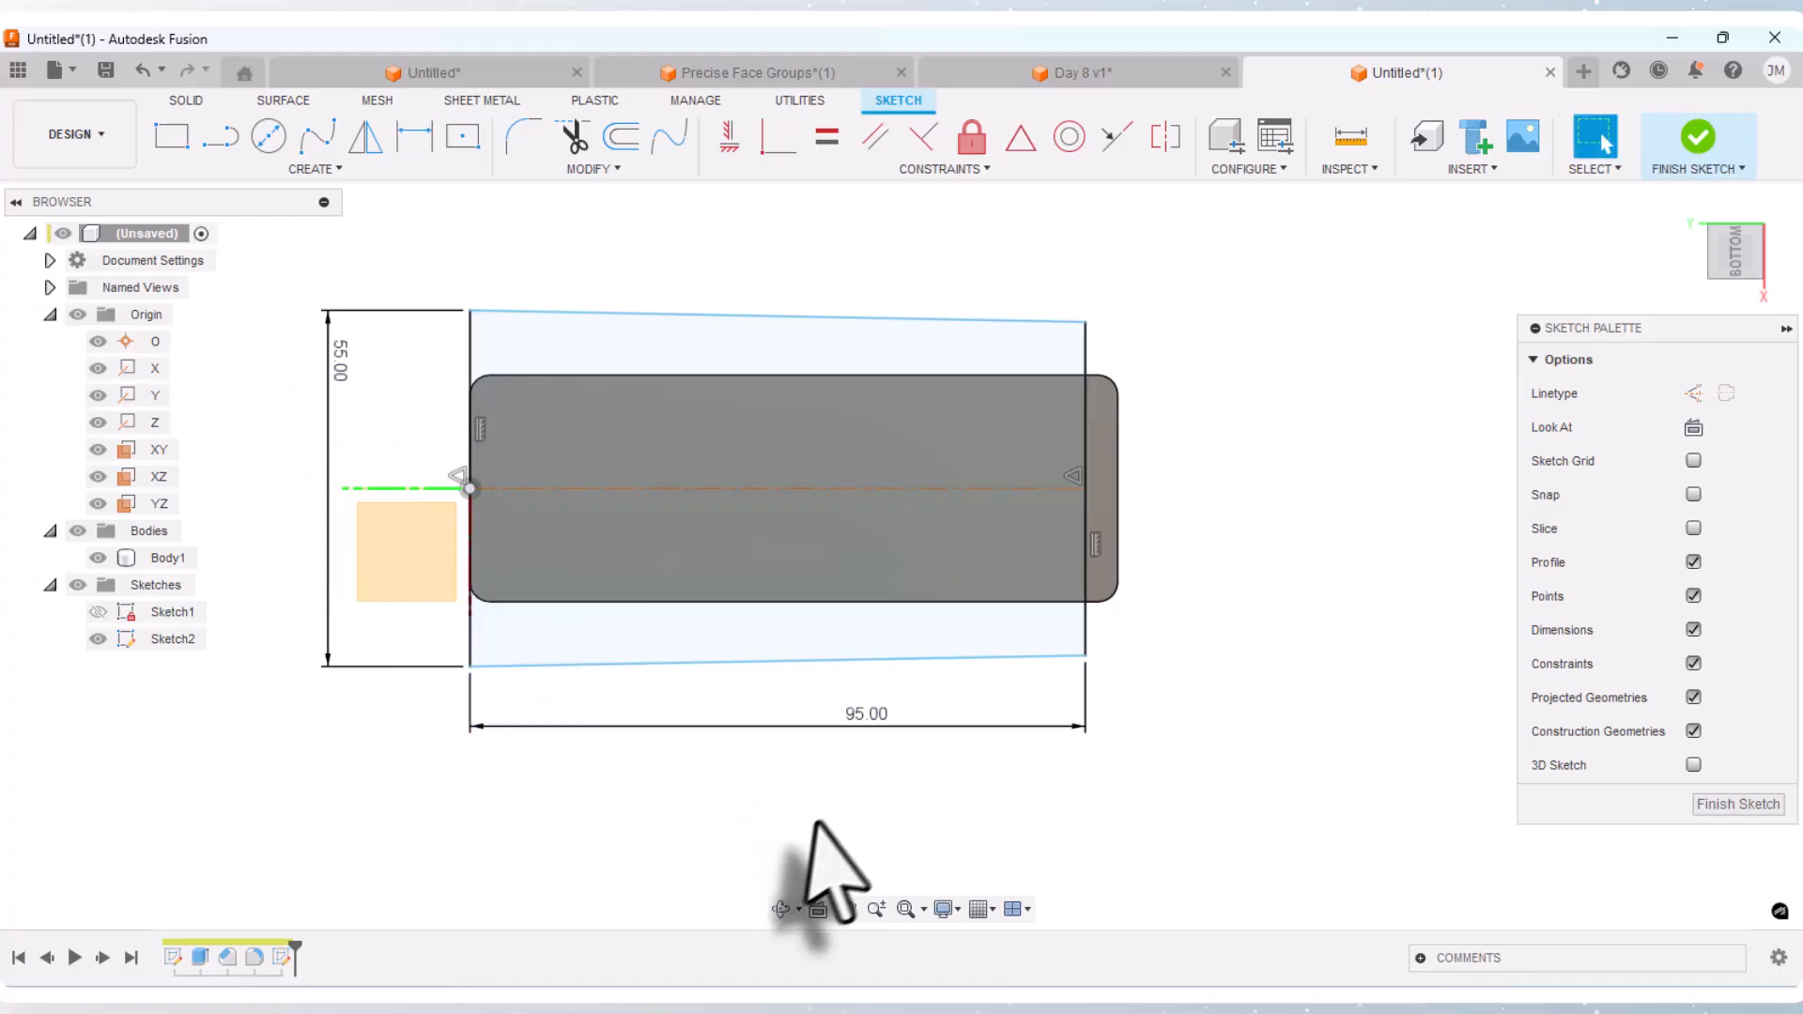
Step: Try a profile length of 90 mm, and restore the length dimension to 95 mm
{"action": "double_click", "coordinate": [864, 714]}
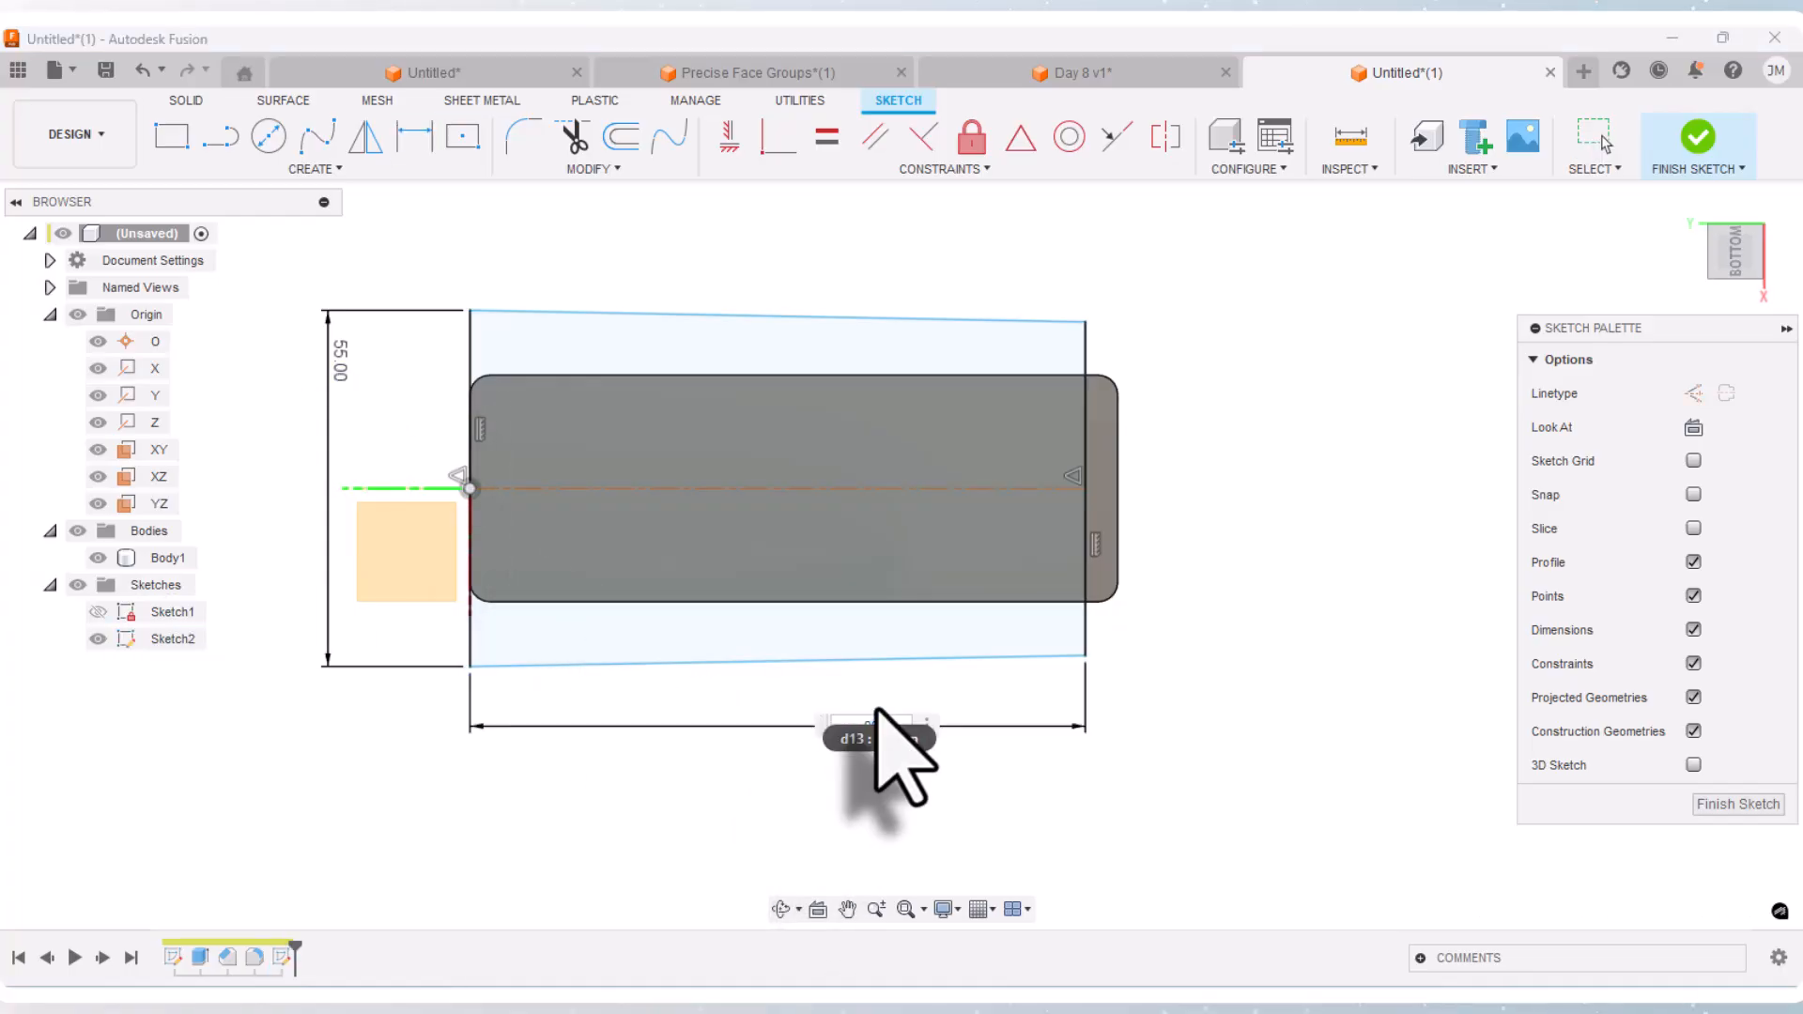
{"action": "key", "text": "Return"}
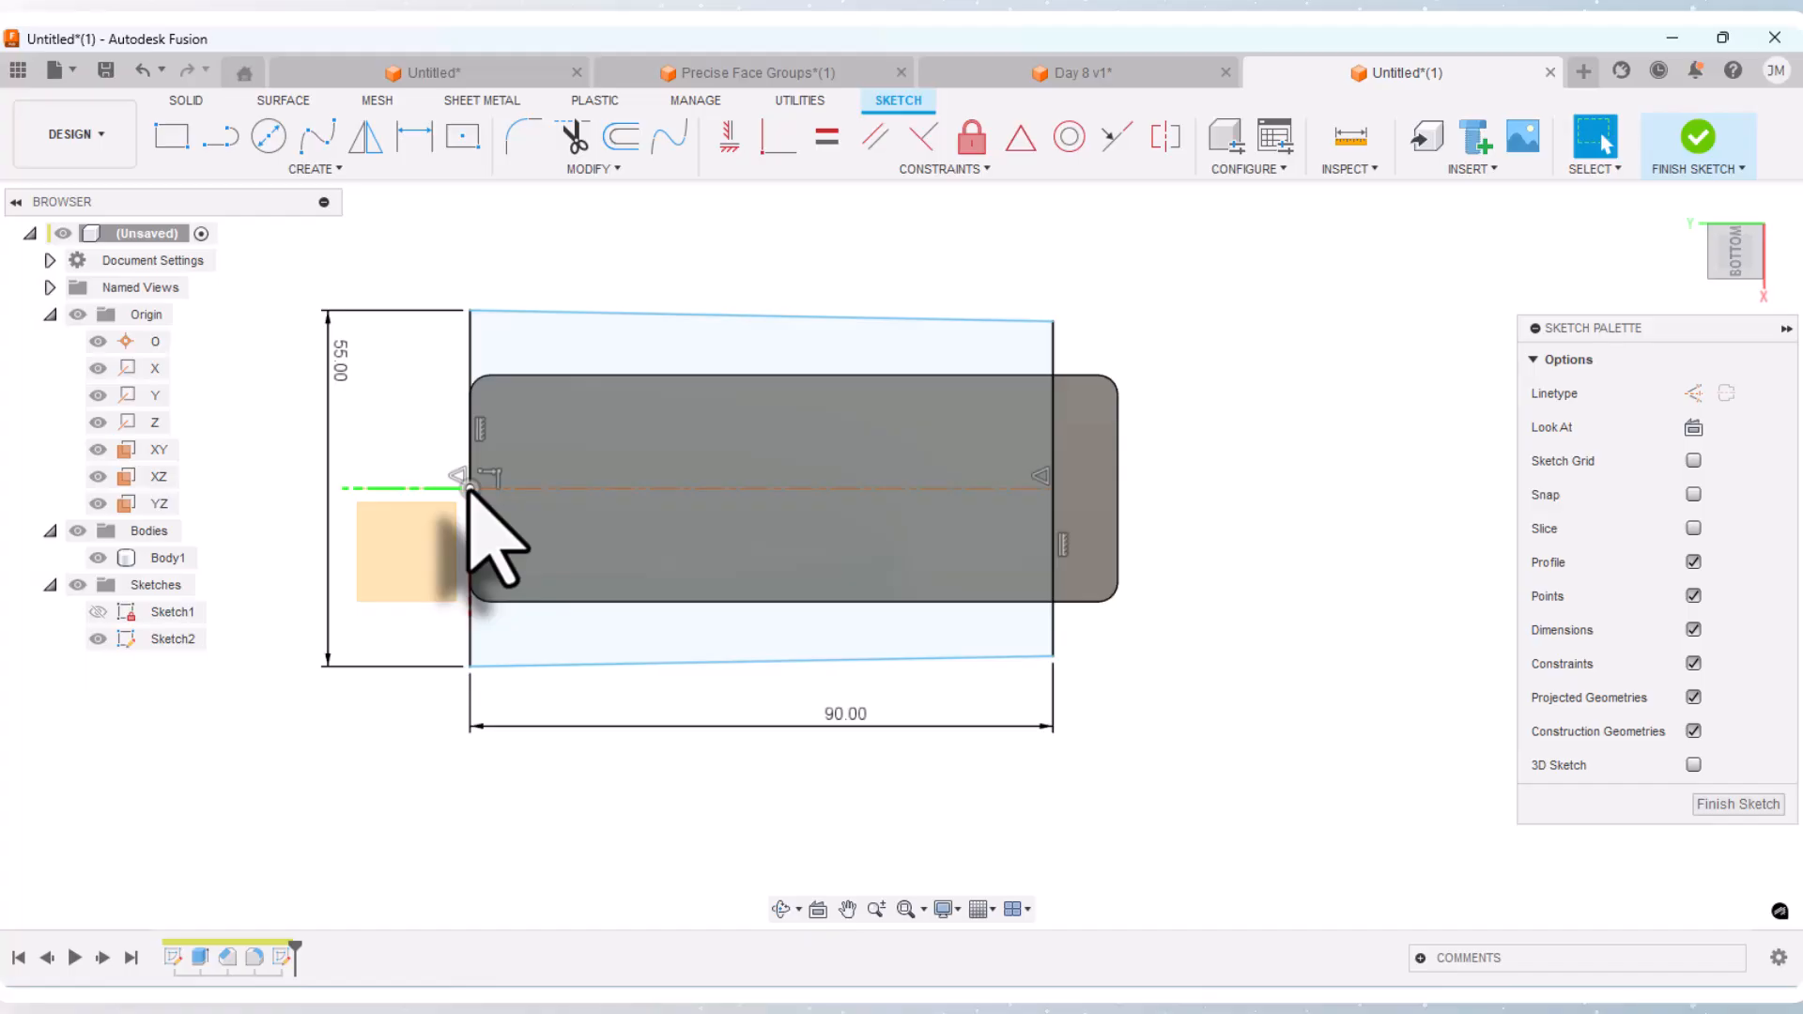
{"action": "double_click", "coordinate": [842, 730]}
{"action": "type", "text": "9"}
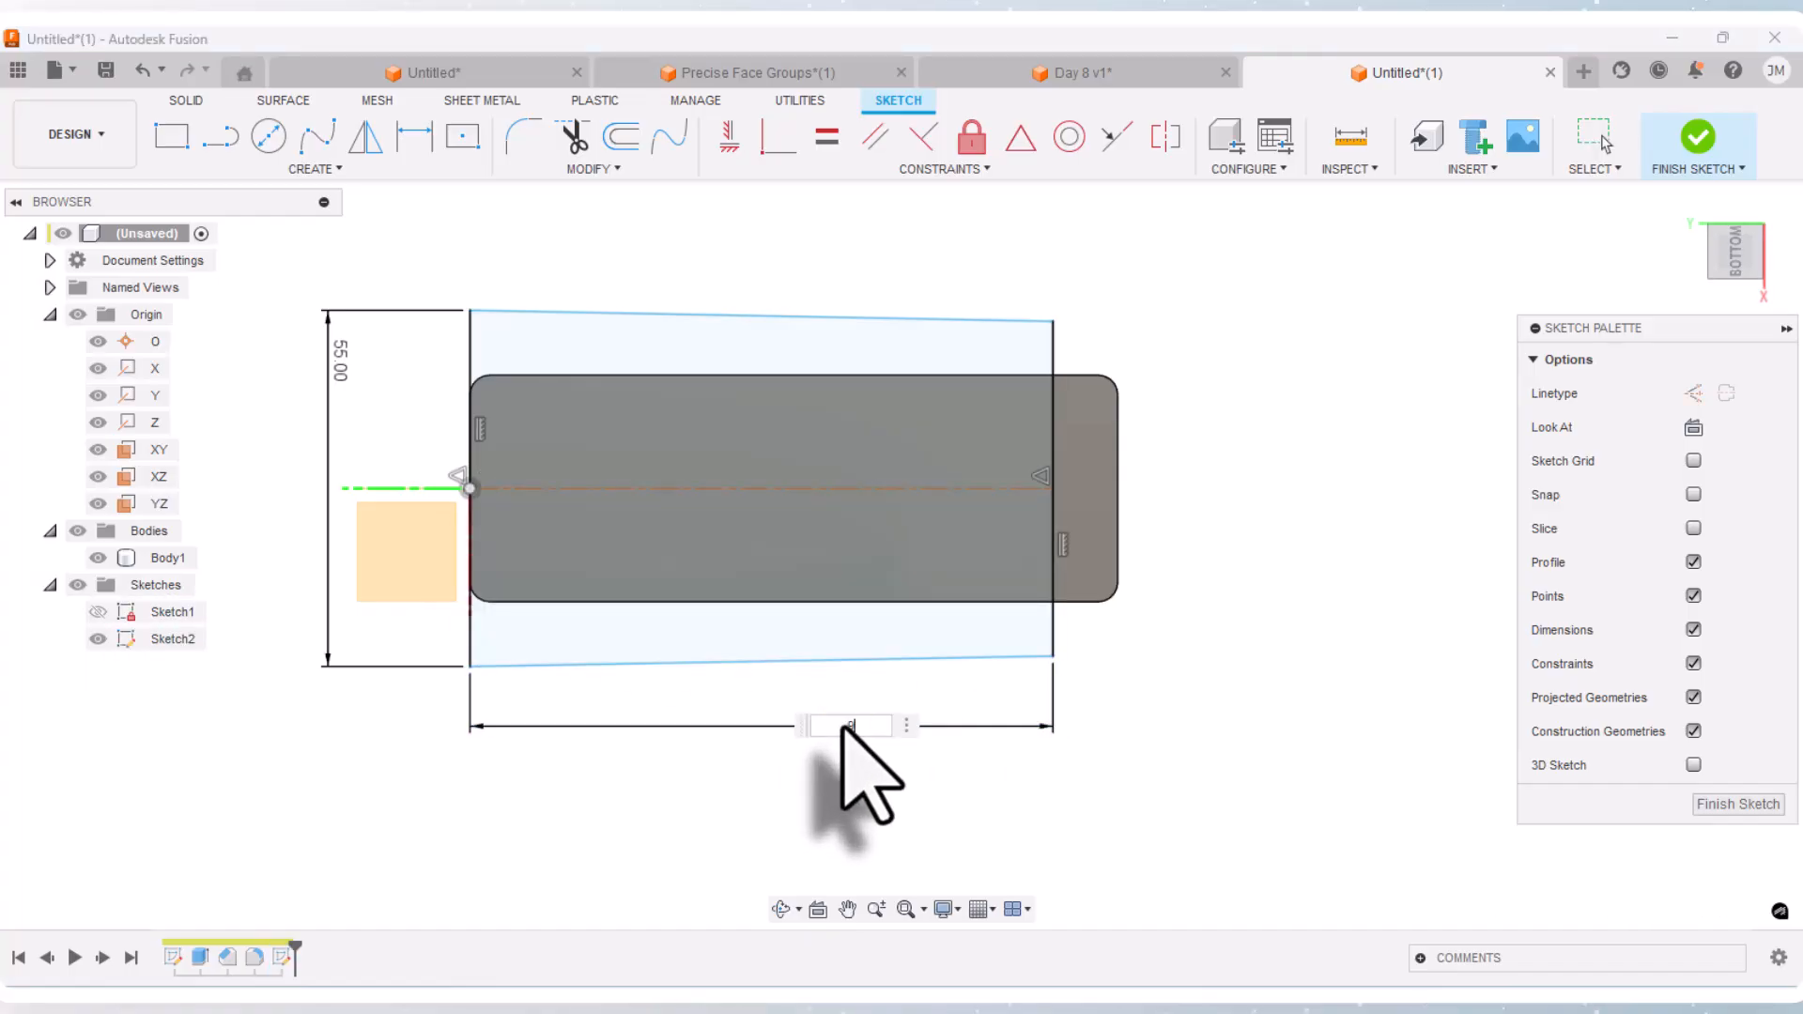
{"action": "type", "text": "5"}
{"action": "key", "text": "Return"}
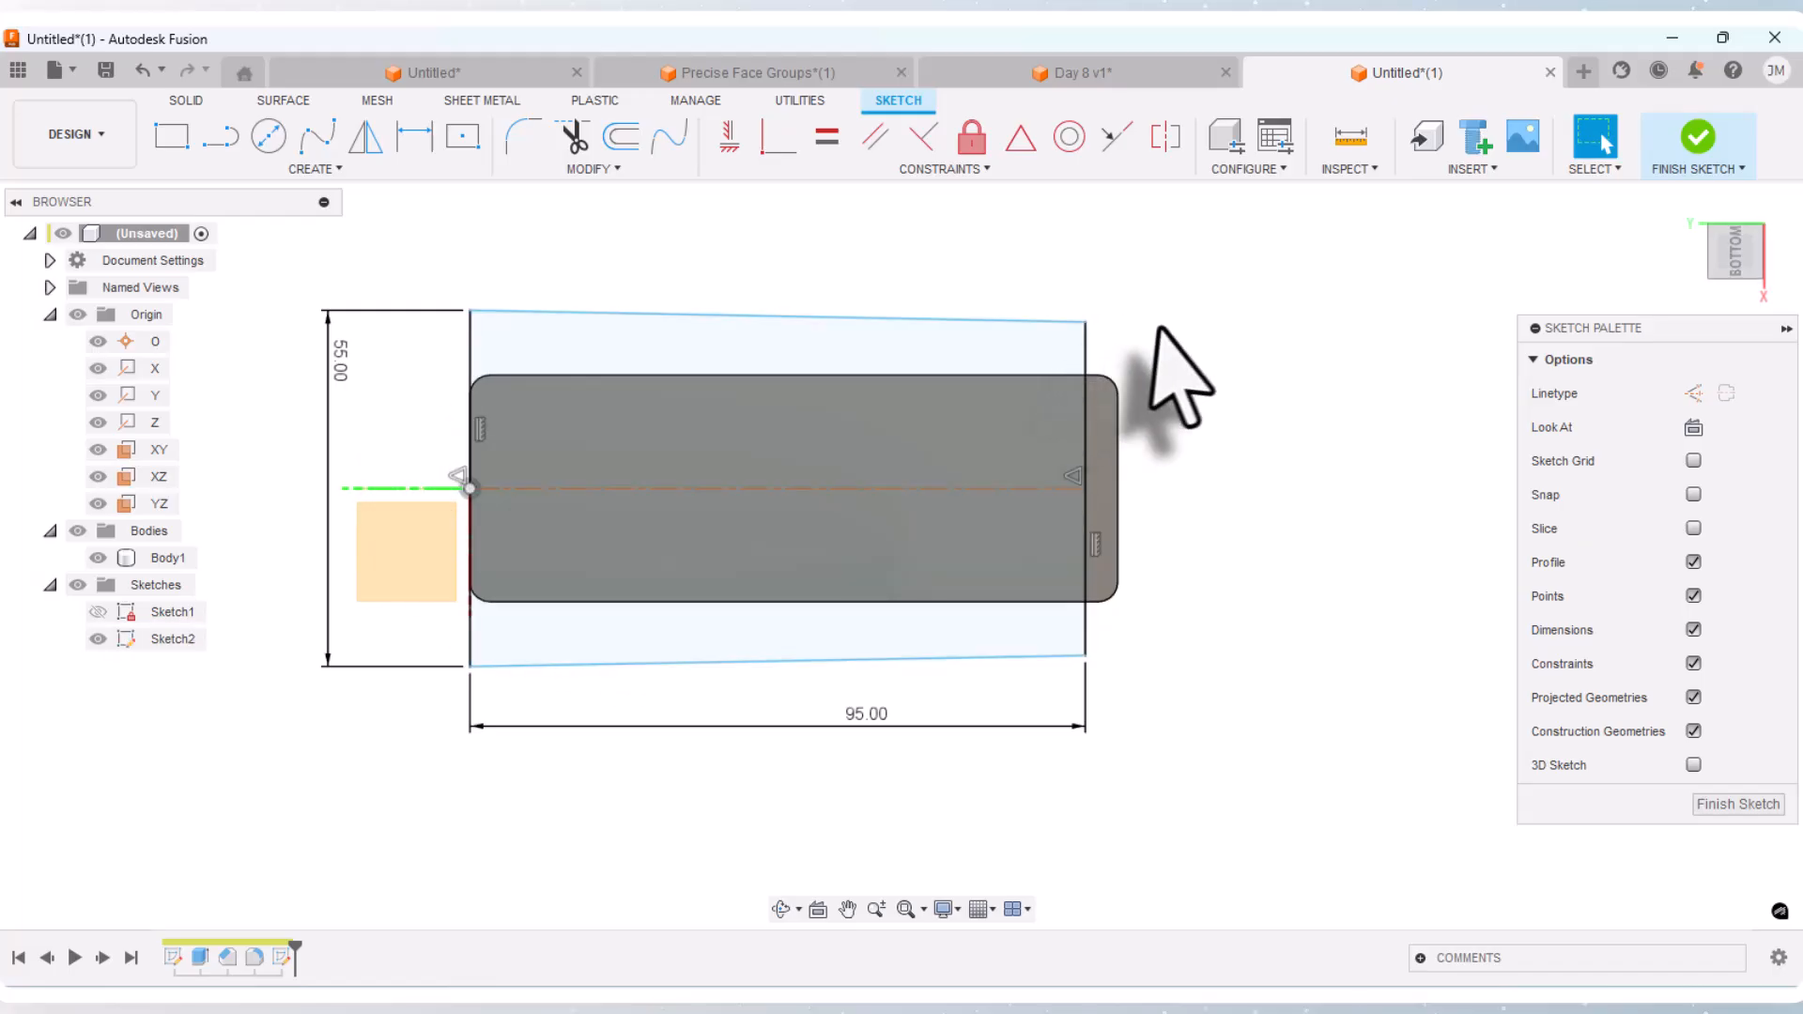
Step: Pull in the profile's narrow-end corners and make one corner coincident with the wedge body's adjacent long bottom edge
{"action": "mouse_move", "coordinate": [1085, 324]}
{"action": "left_mouse_down"}
{"action": "mouse_move", "coordinate": [1079, 375]}
{"action": "mouse_move", "coordinate": [1115, 283]}
{"action": "mouse_move", "coordinate": [1089, 362]}
{"action": "left_mouse_up"}
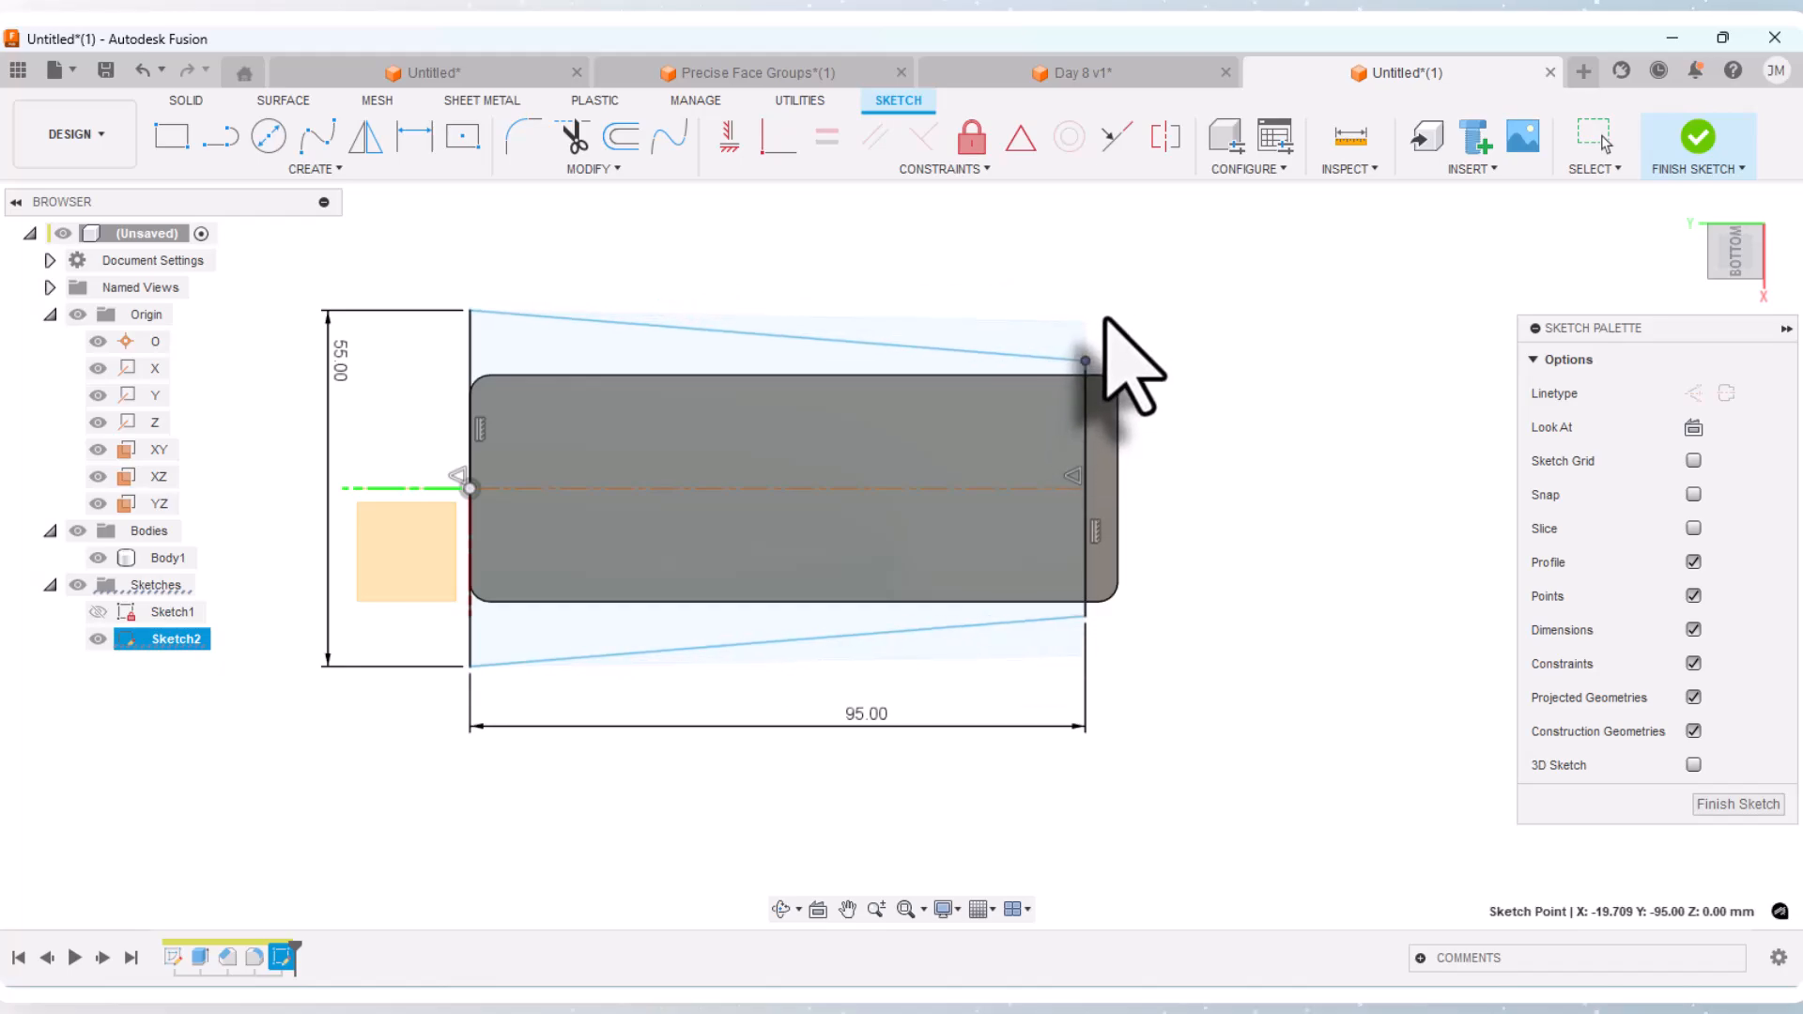
{"action": "left_click", "coordinate": [1272, 335]}
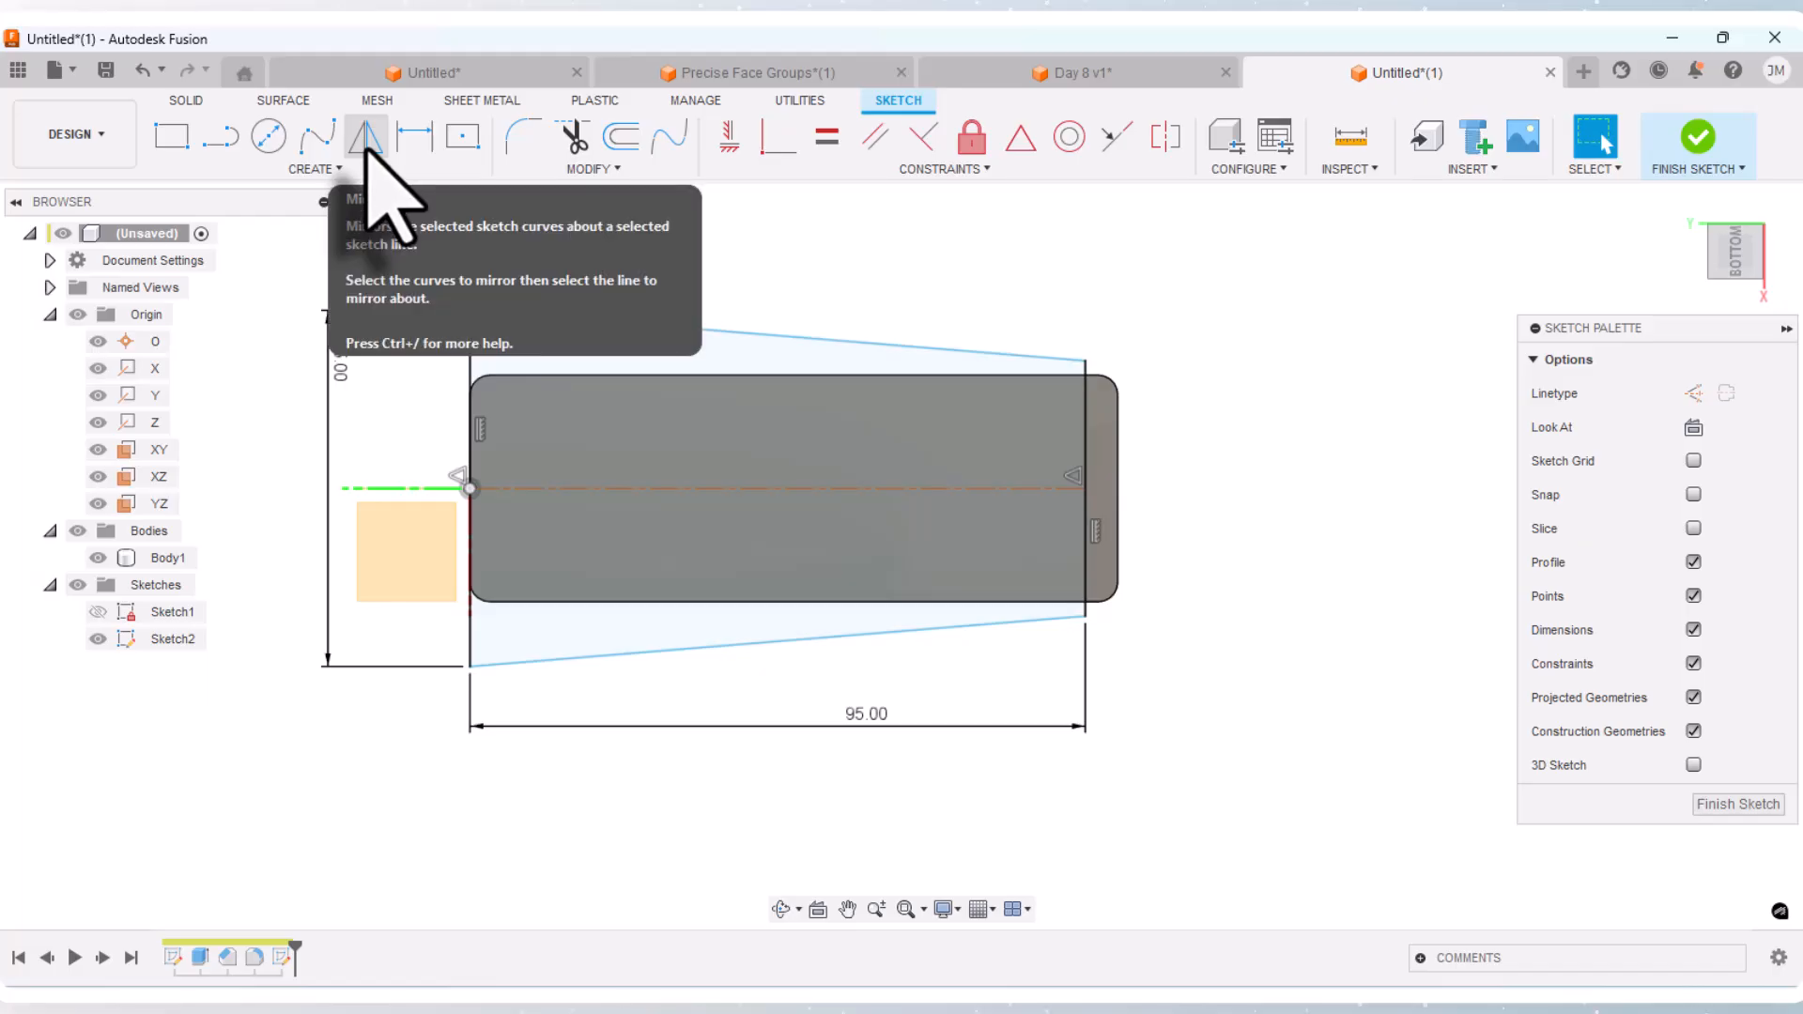
{"action": "left_click", "coordinate": [947, 170]}
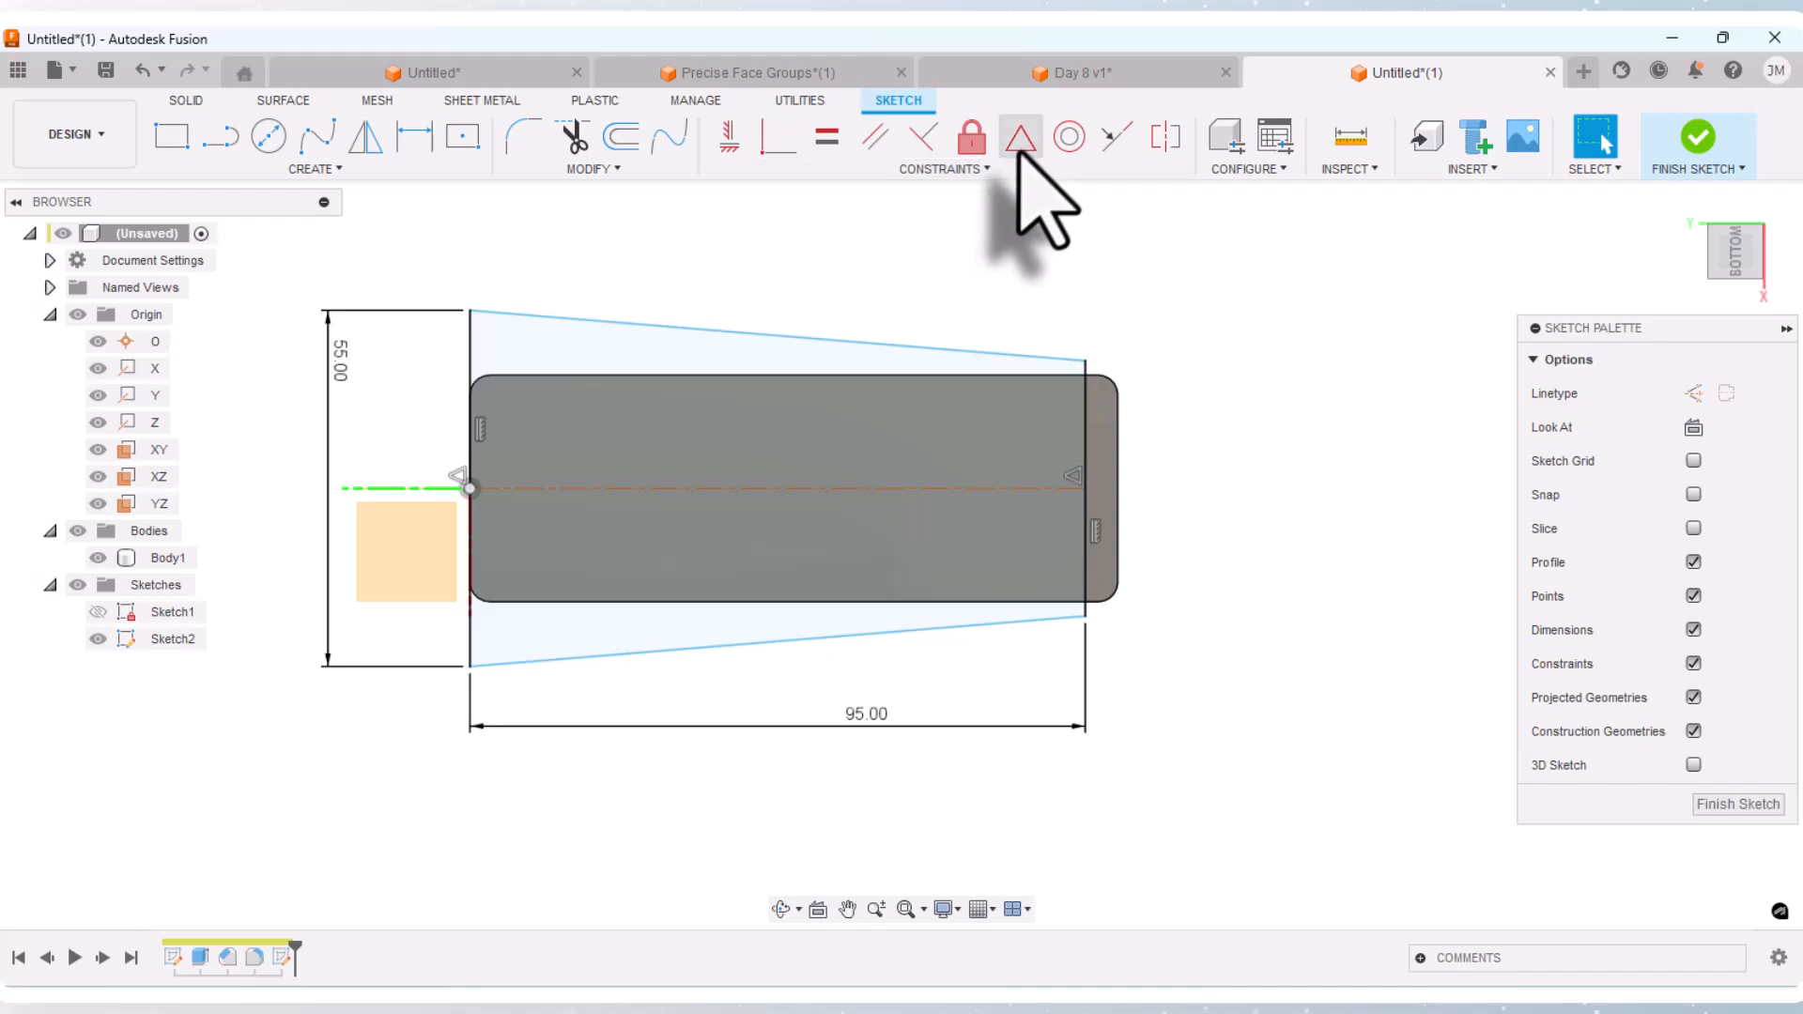
{"action": "left_click", "coordinate": [761, 148]}
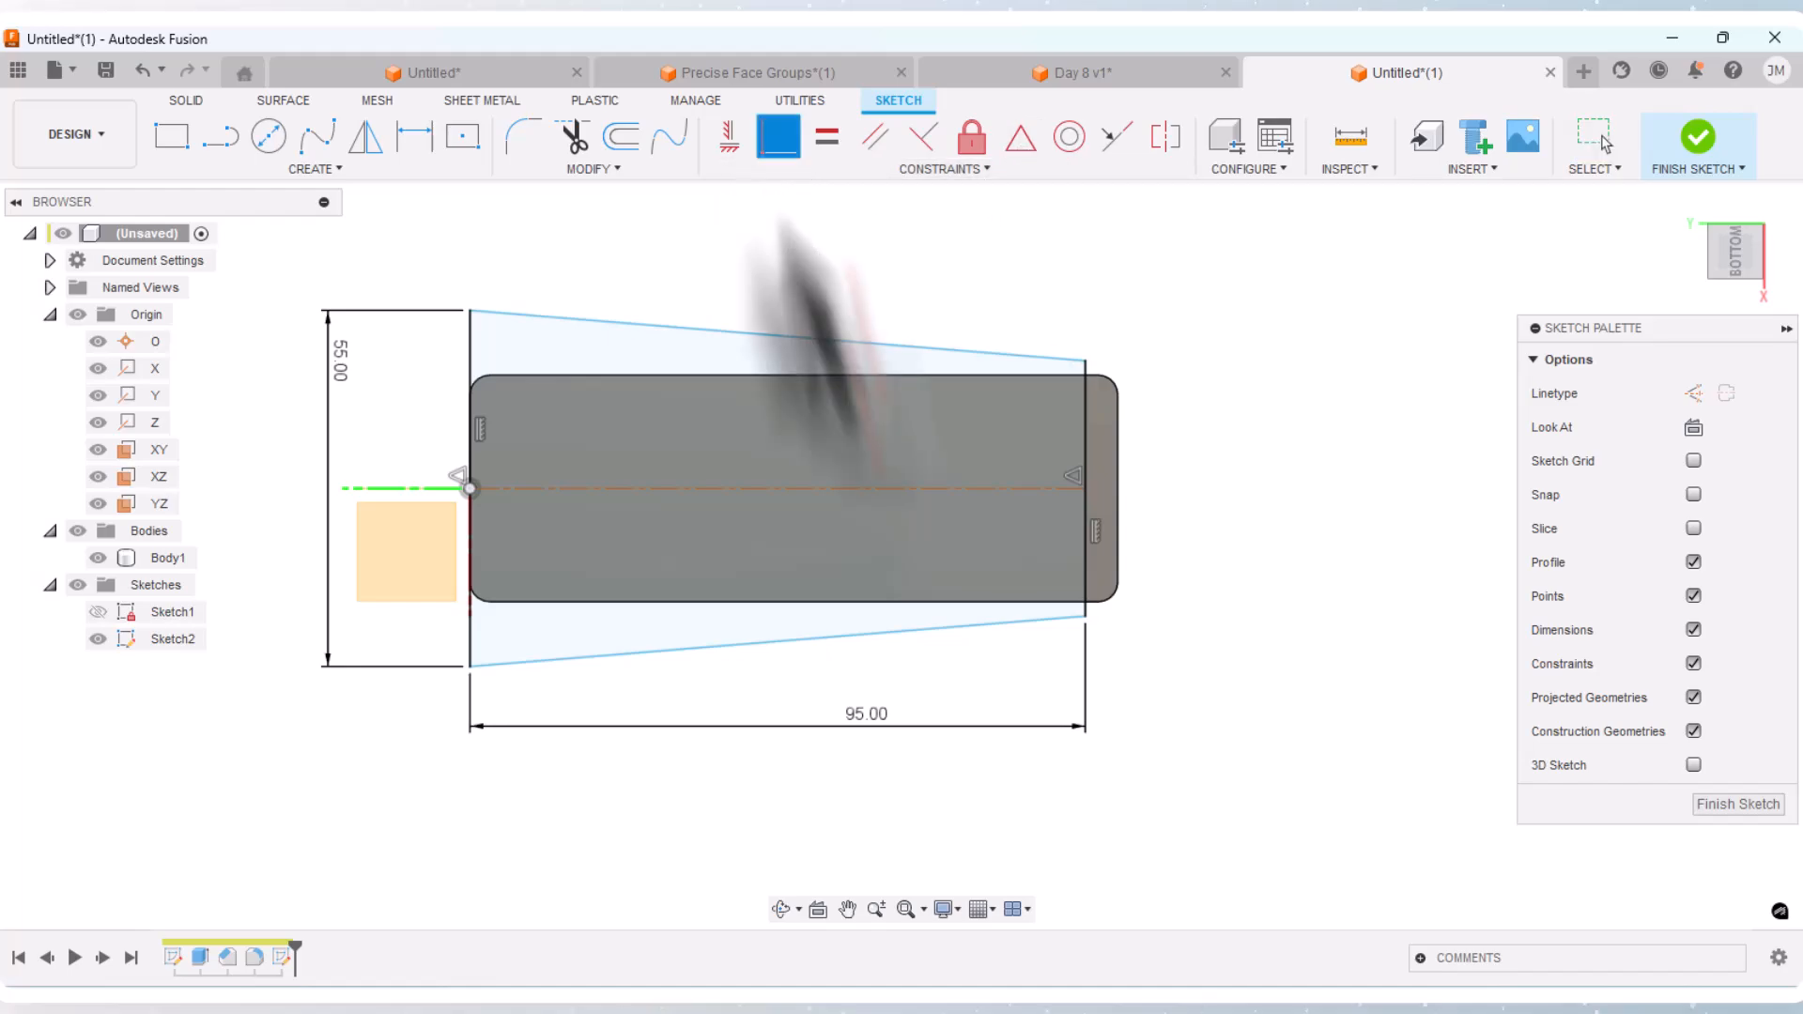
{"action": "left_click", "coordinate": [1086, 616]}
{"action": "left_click", "coordinate": [1059, 605]}
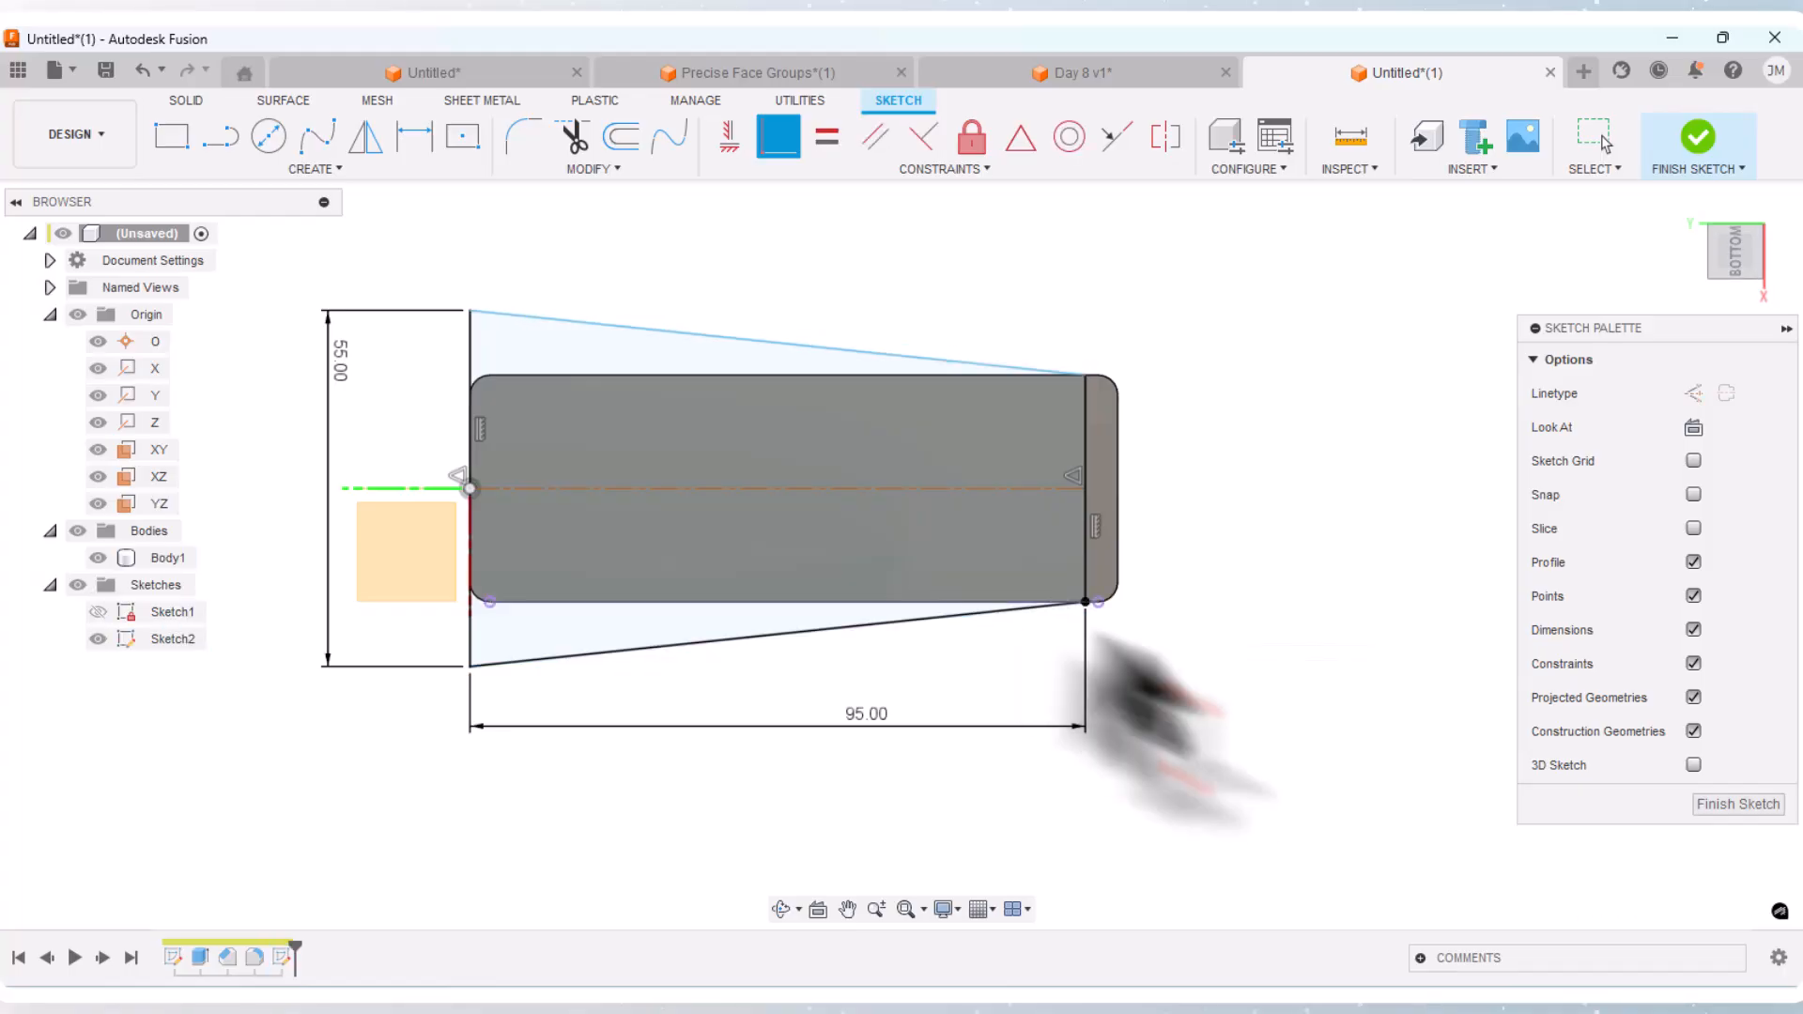
{"action": "right_click", "coordinate": [1181, 669]}
{"action": "left_click", "coordinate": [1238, 656]}
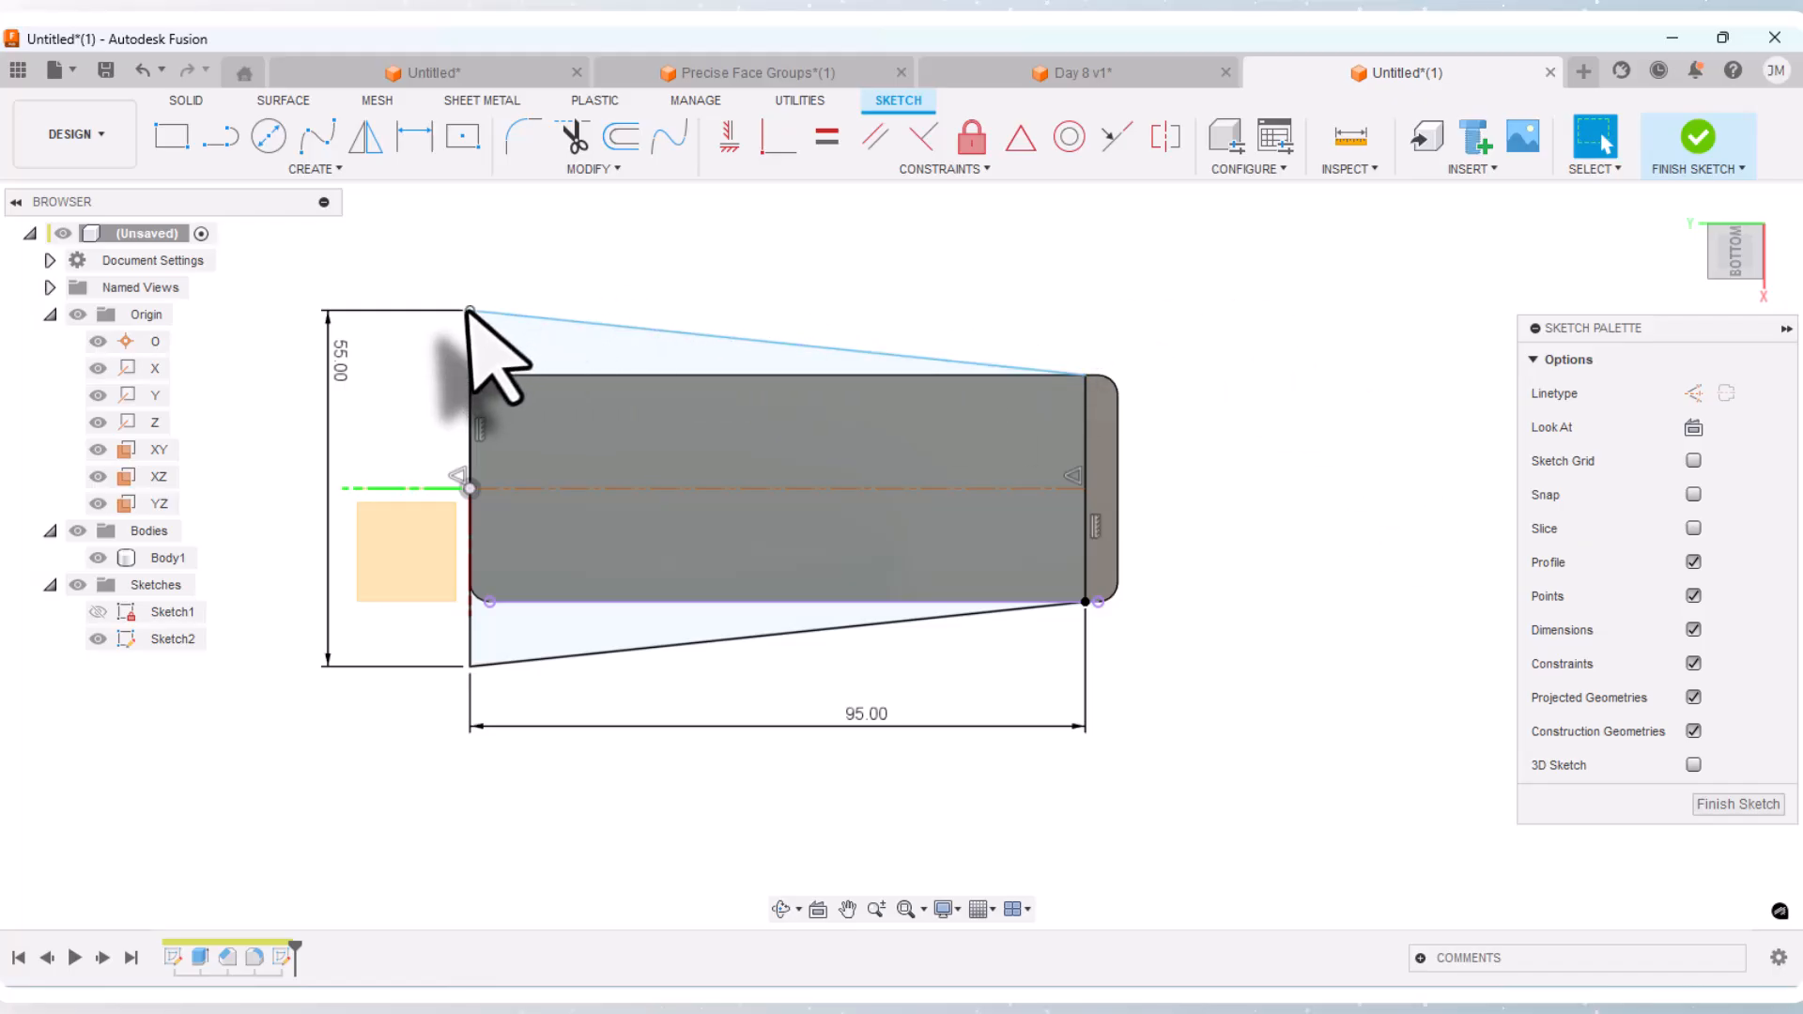
Step: Move the profile's unconstrained tapered side inward to test its remaining freedom
{"action": "left_click", "coordinate": [549, 297]}
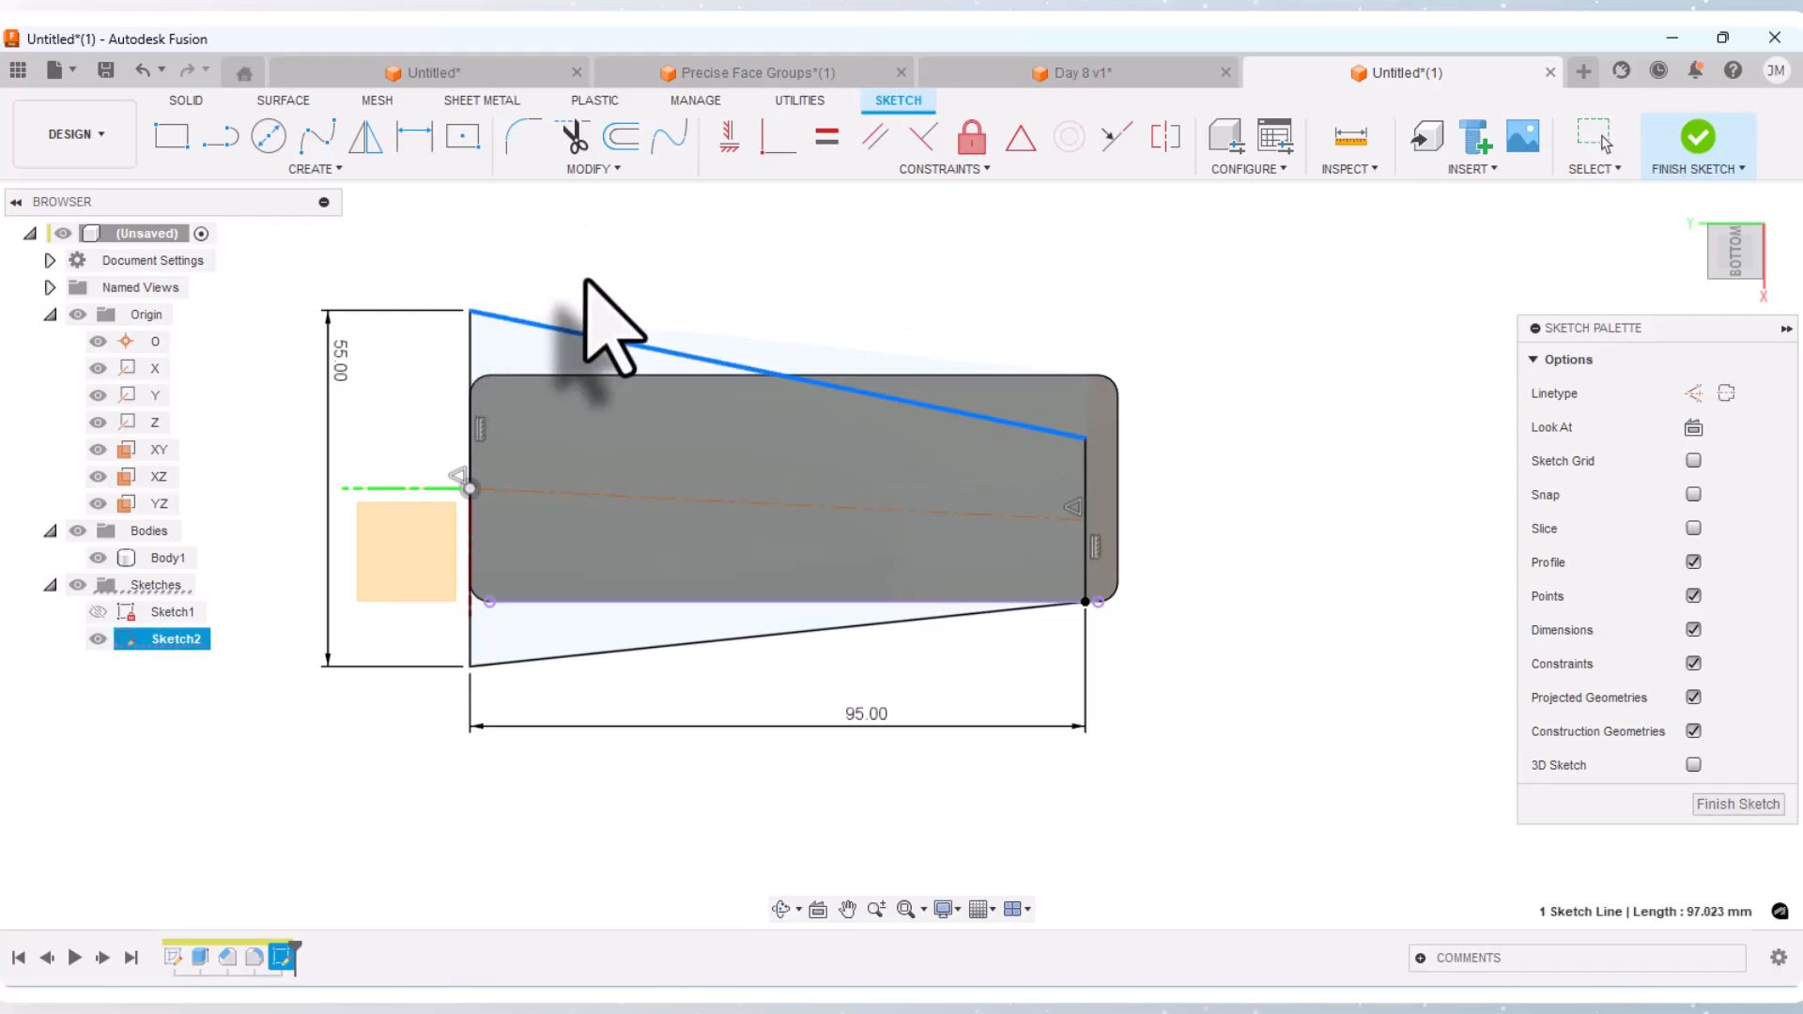
{"action": "left_click_drag", "start_coordinate": [648, 155], "coordinate": [651, 275]}
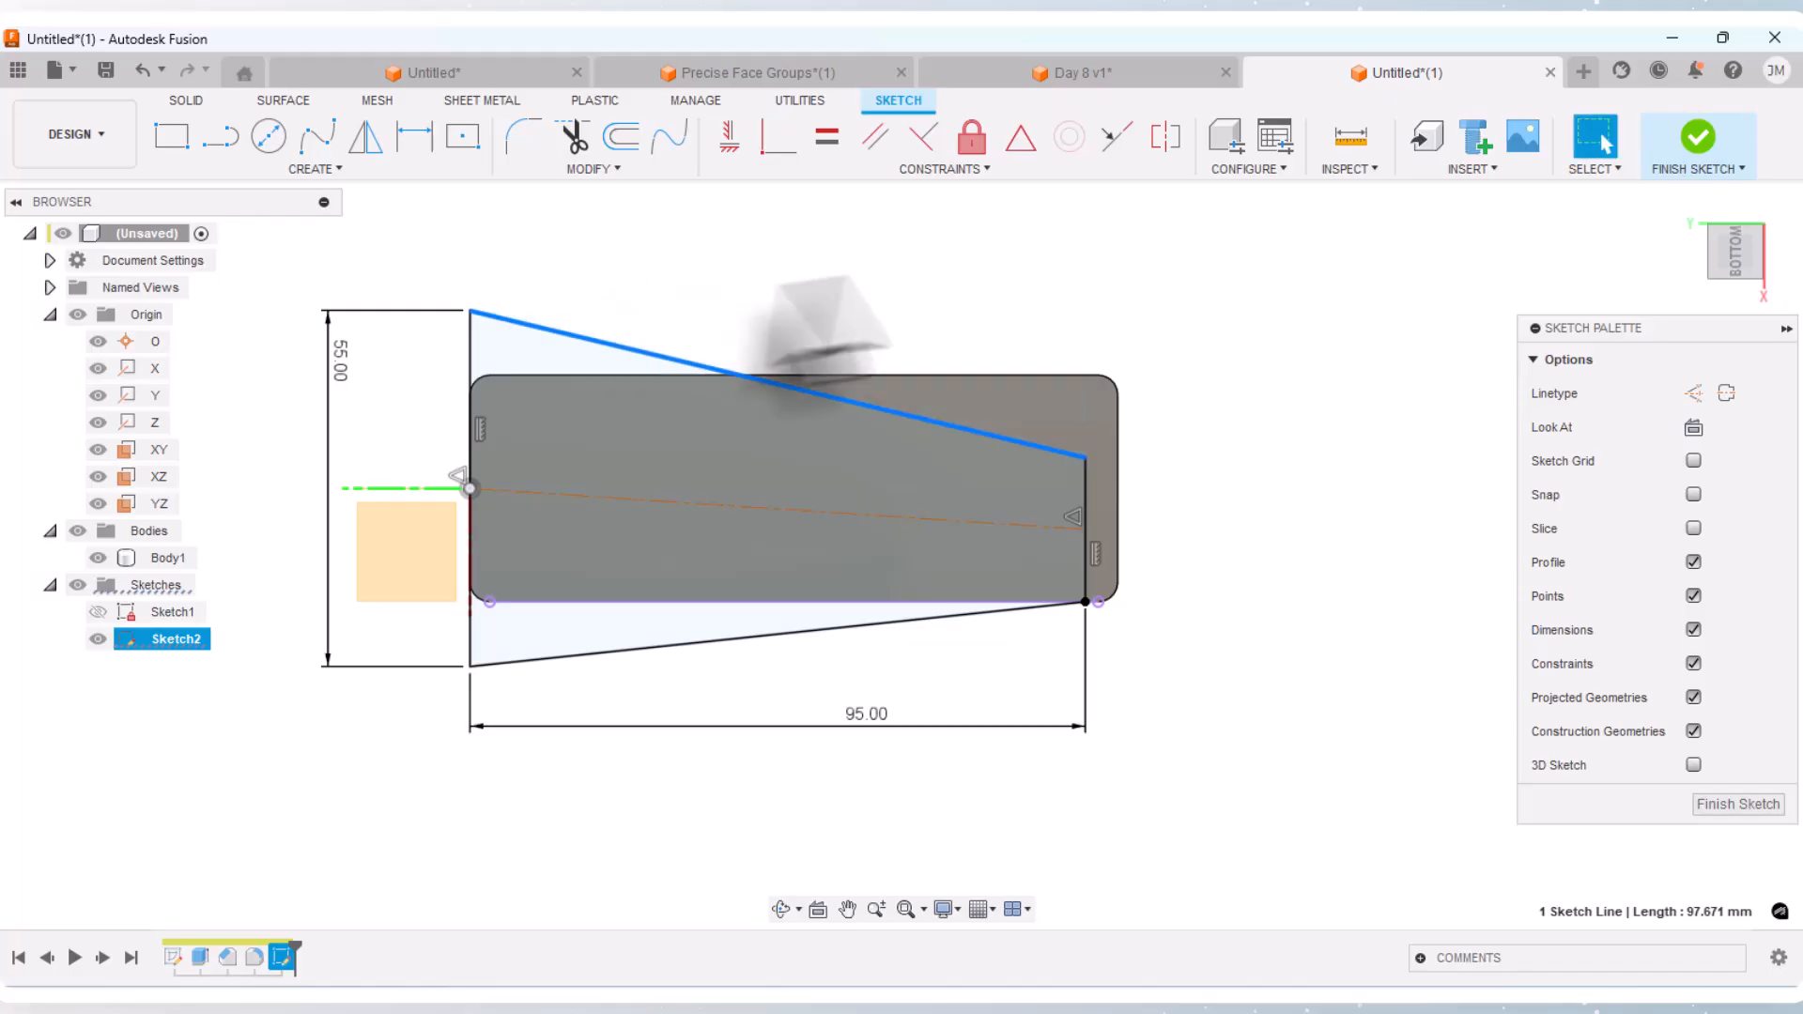
{"action": "left_click", "coordinate": [1279, 542]}
{"action": "key", "text": "x"}
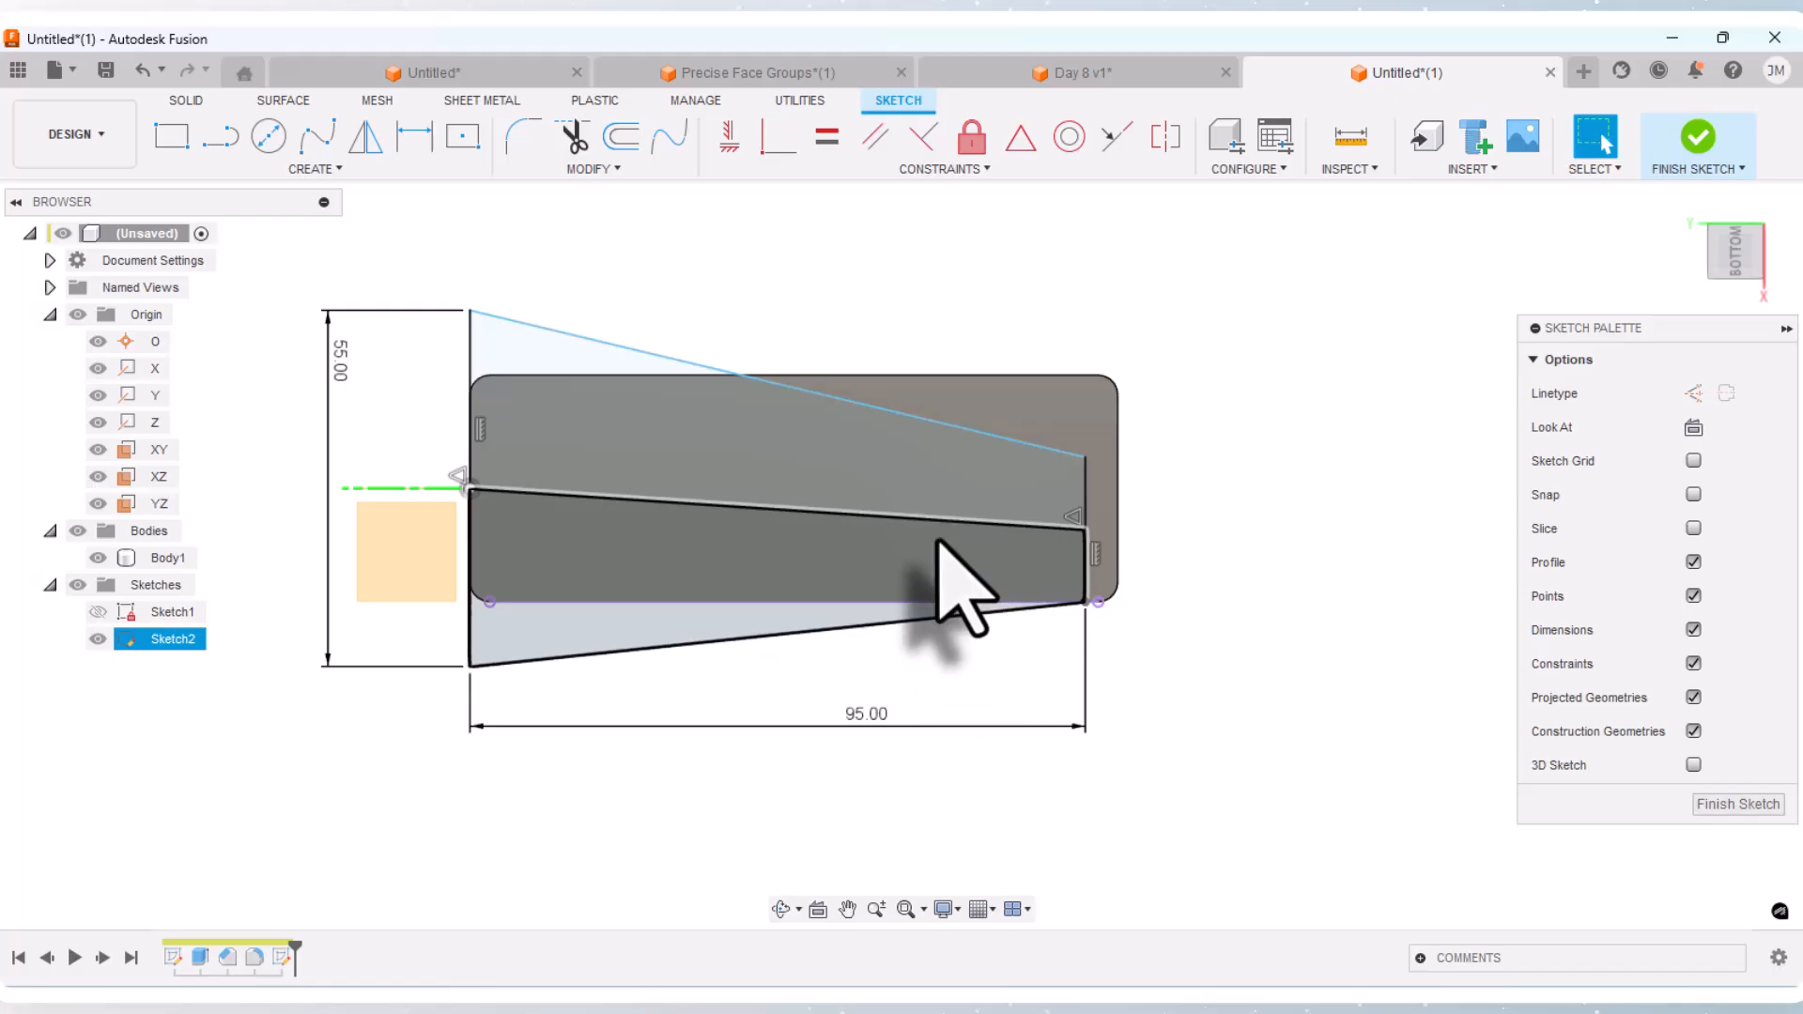
Step: Apply a horizontal/vertical constraint to the centerline running from the origin to the narrow end
{"action": "left_click", "coordinate": [730, 137]}
{"action": "left_click", "coordinate": [720, 508]}
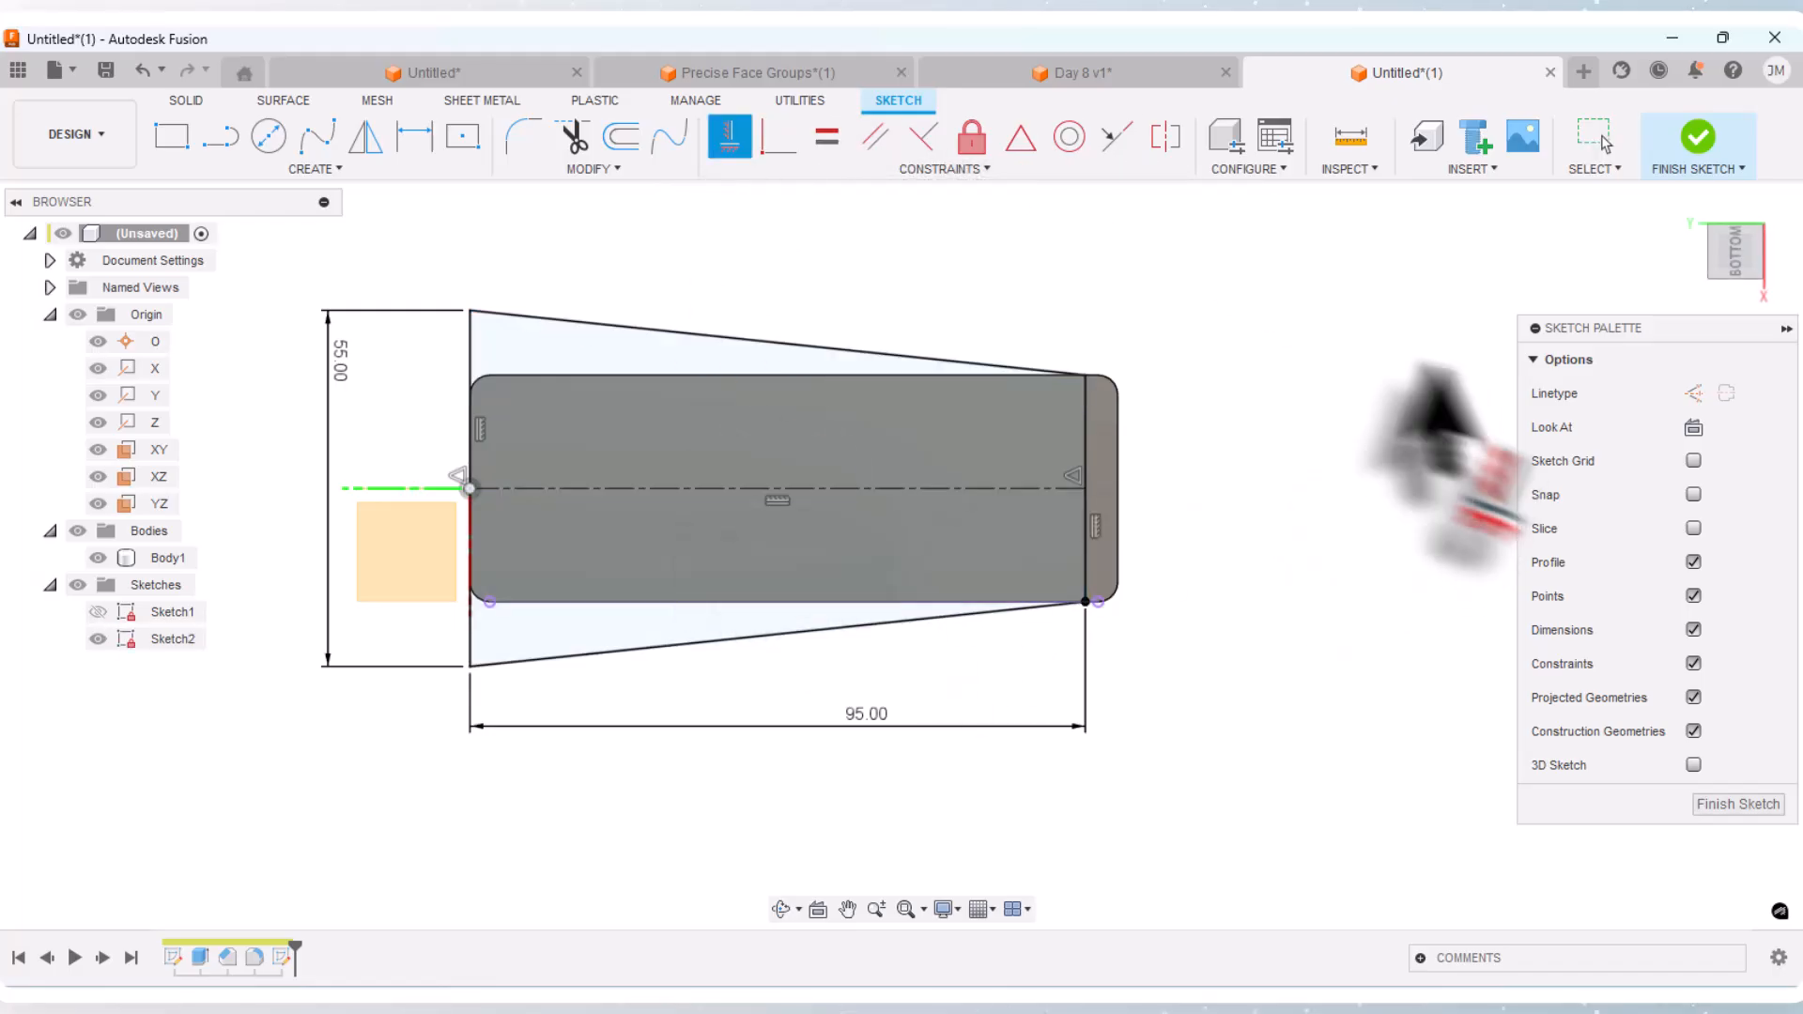
{"action": "right_click", "coordinate": [1338, 363]}
{"action": "left_click", "coordinate": [1423, 366]}
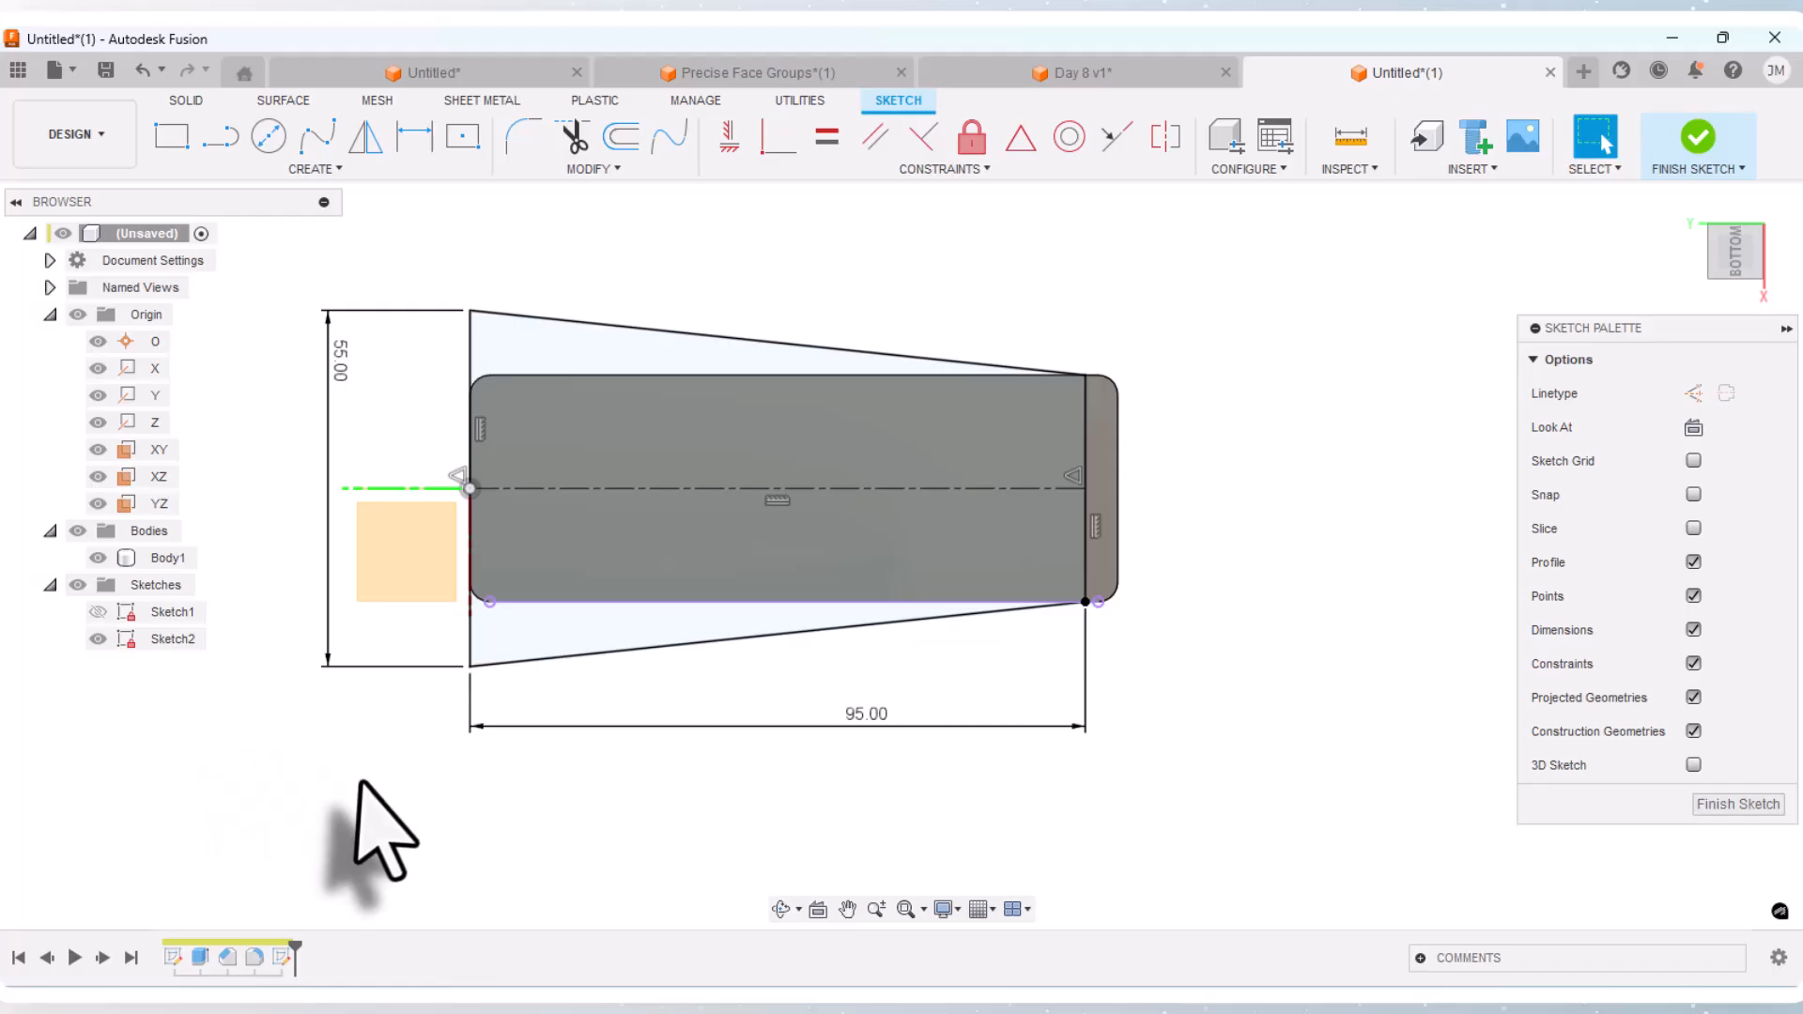
Step: Draw a 3-point arc between the two wide-end corners, bulging outward with a radius of about 42 mm
{"action": "scroll", "coordinate": [1408, 676], "scroll_direction": "down", "scroll_amount": 3}
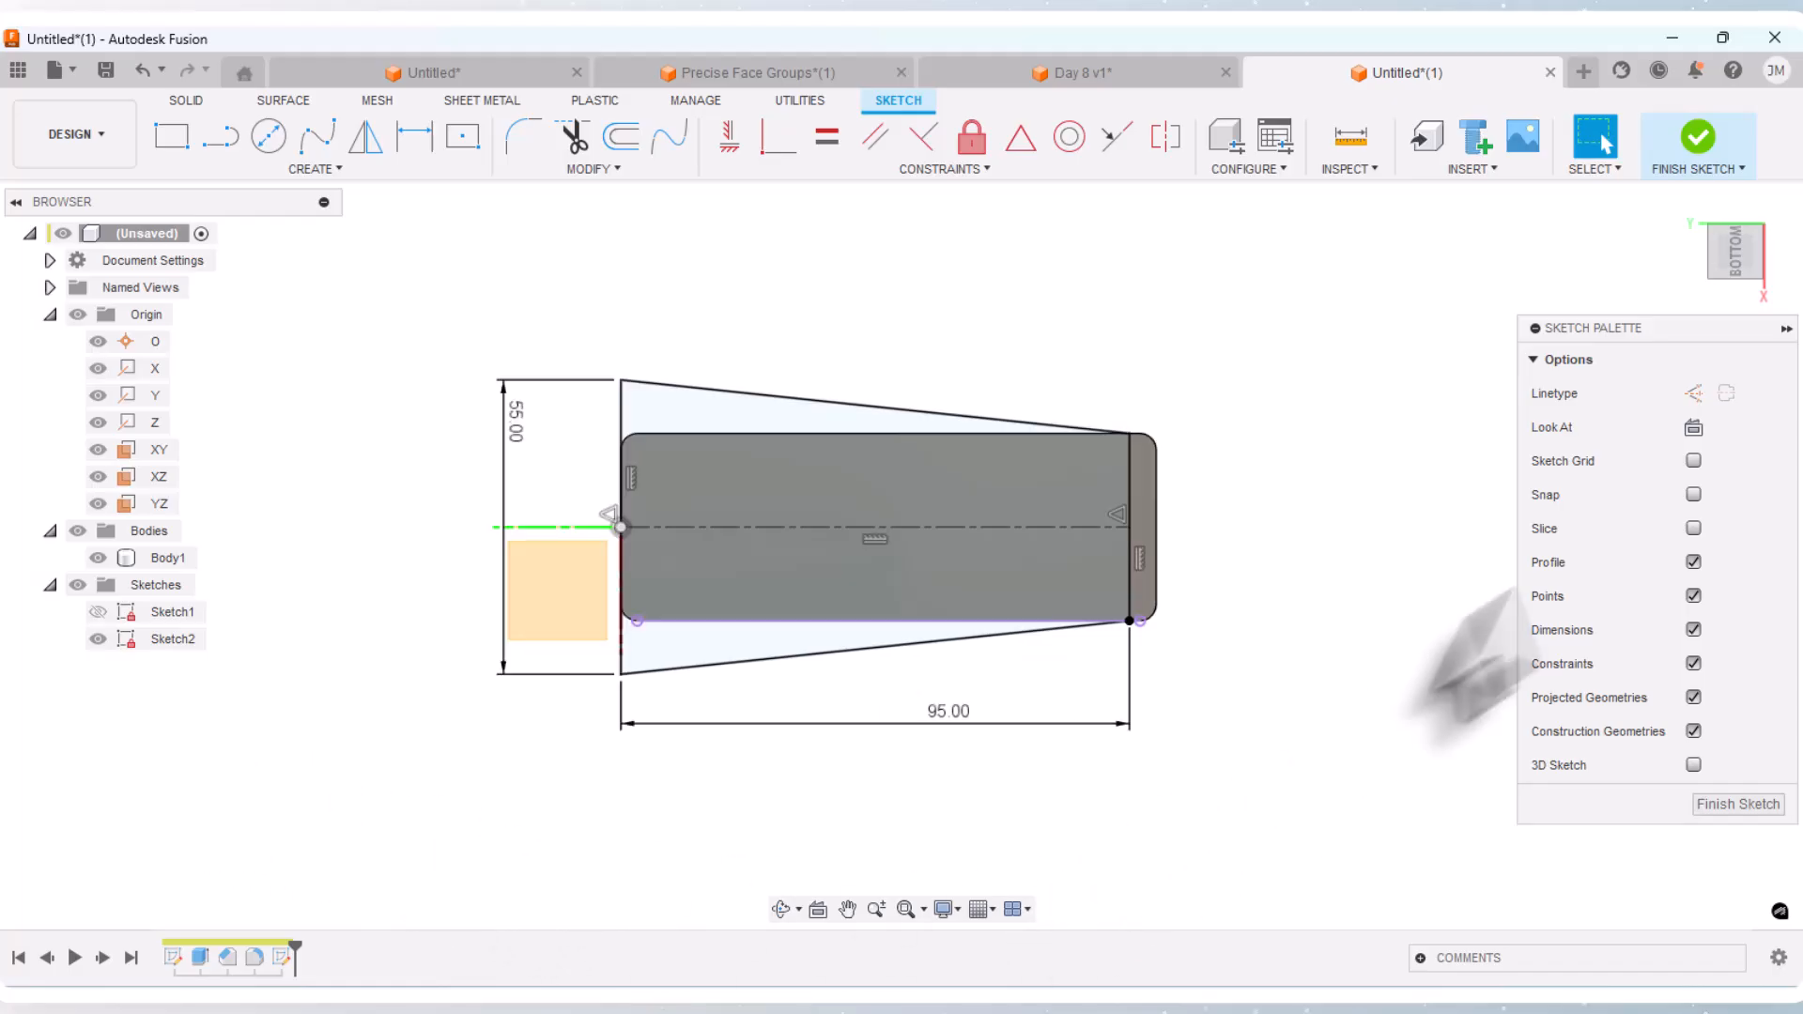
{"action": "left_click", "coordinate": [315, 168]}
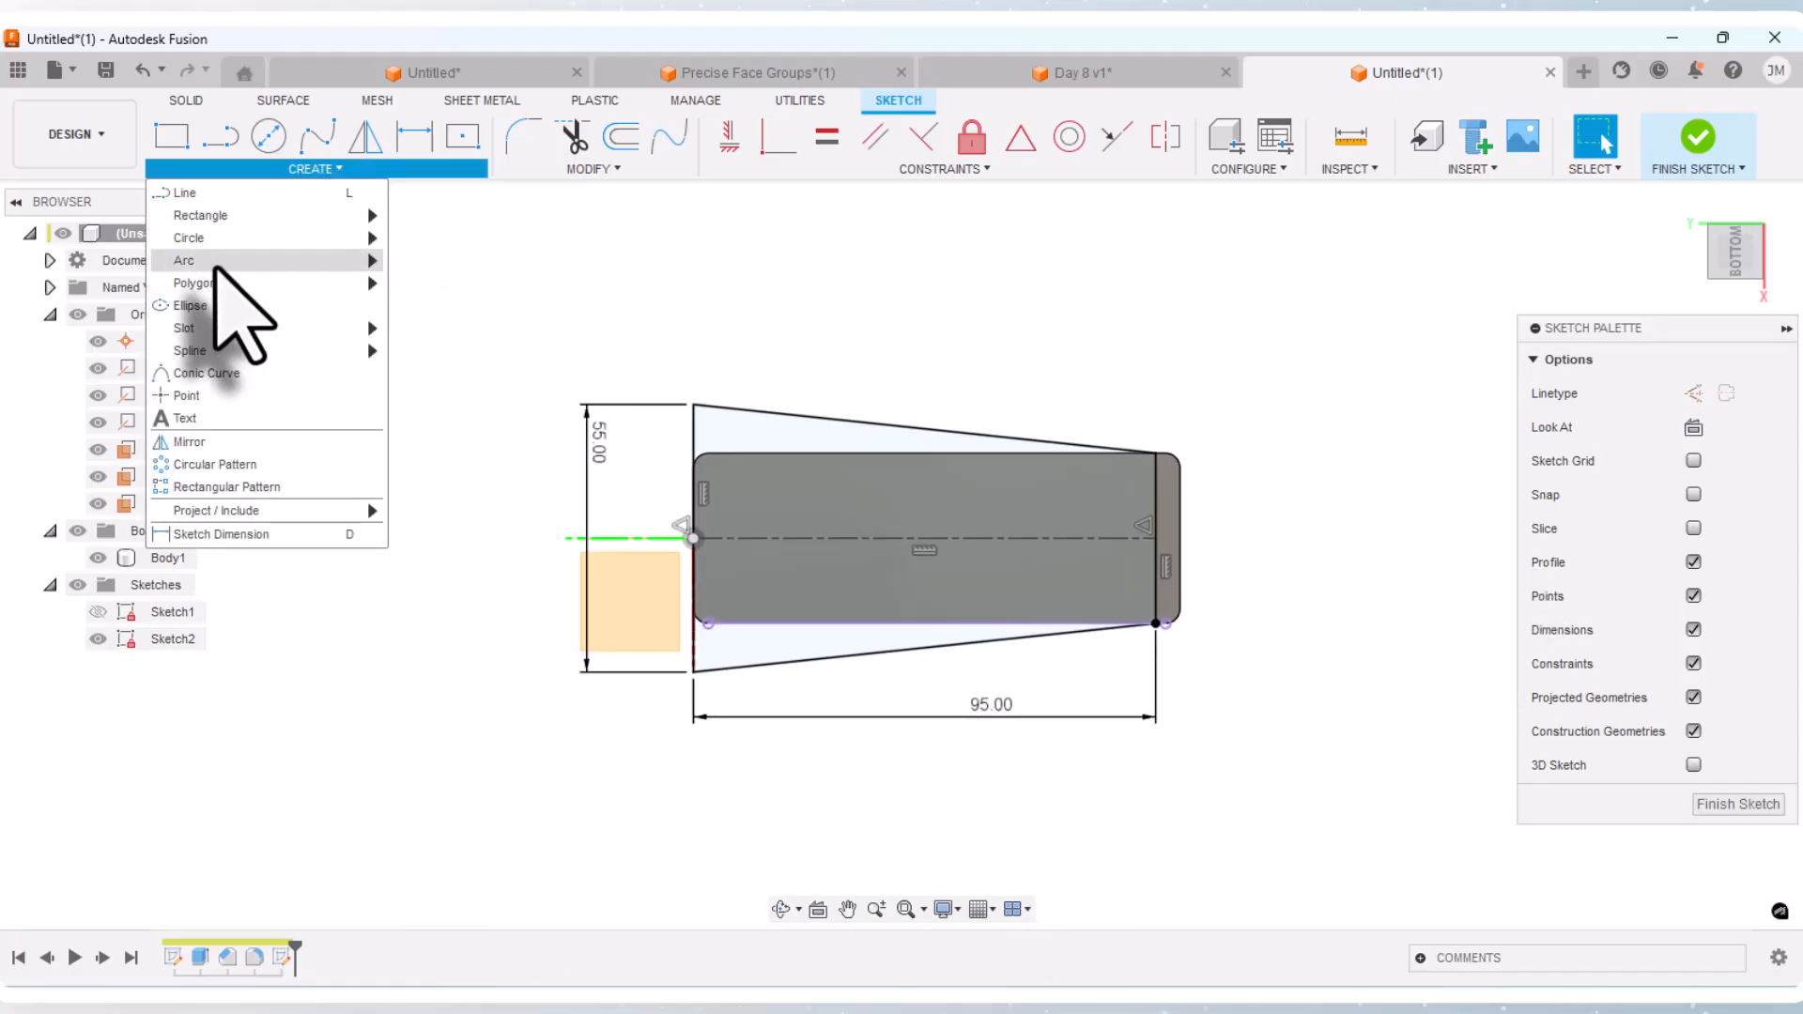
{"action": "mouse_move", "coordinate": [216, 260]}
{"action": "left_click", "coordinate": [418, 263]}
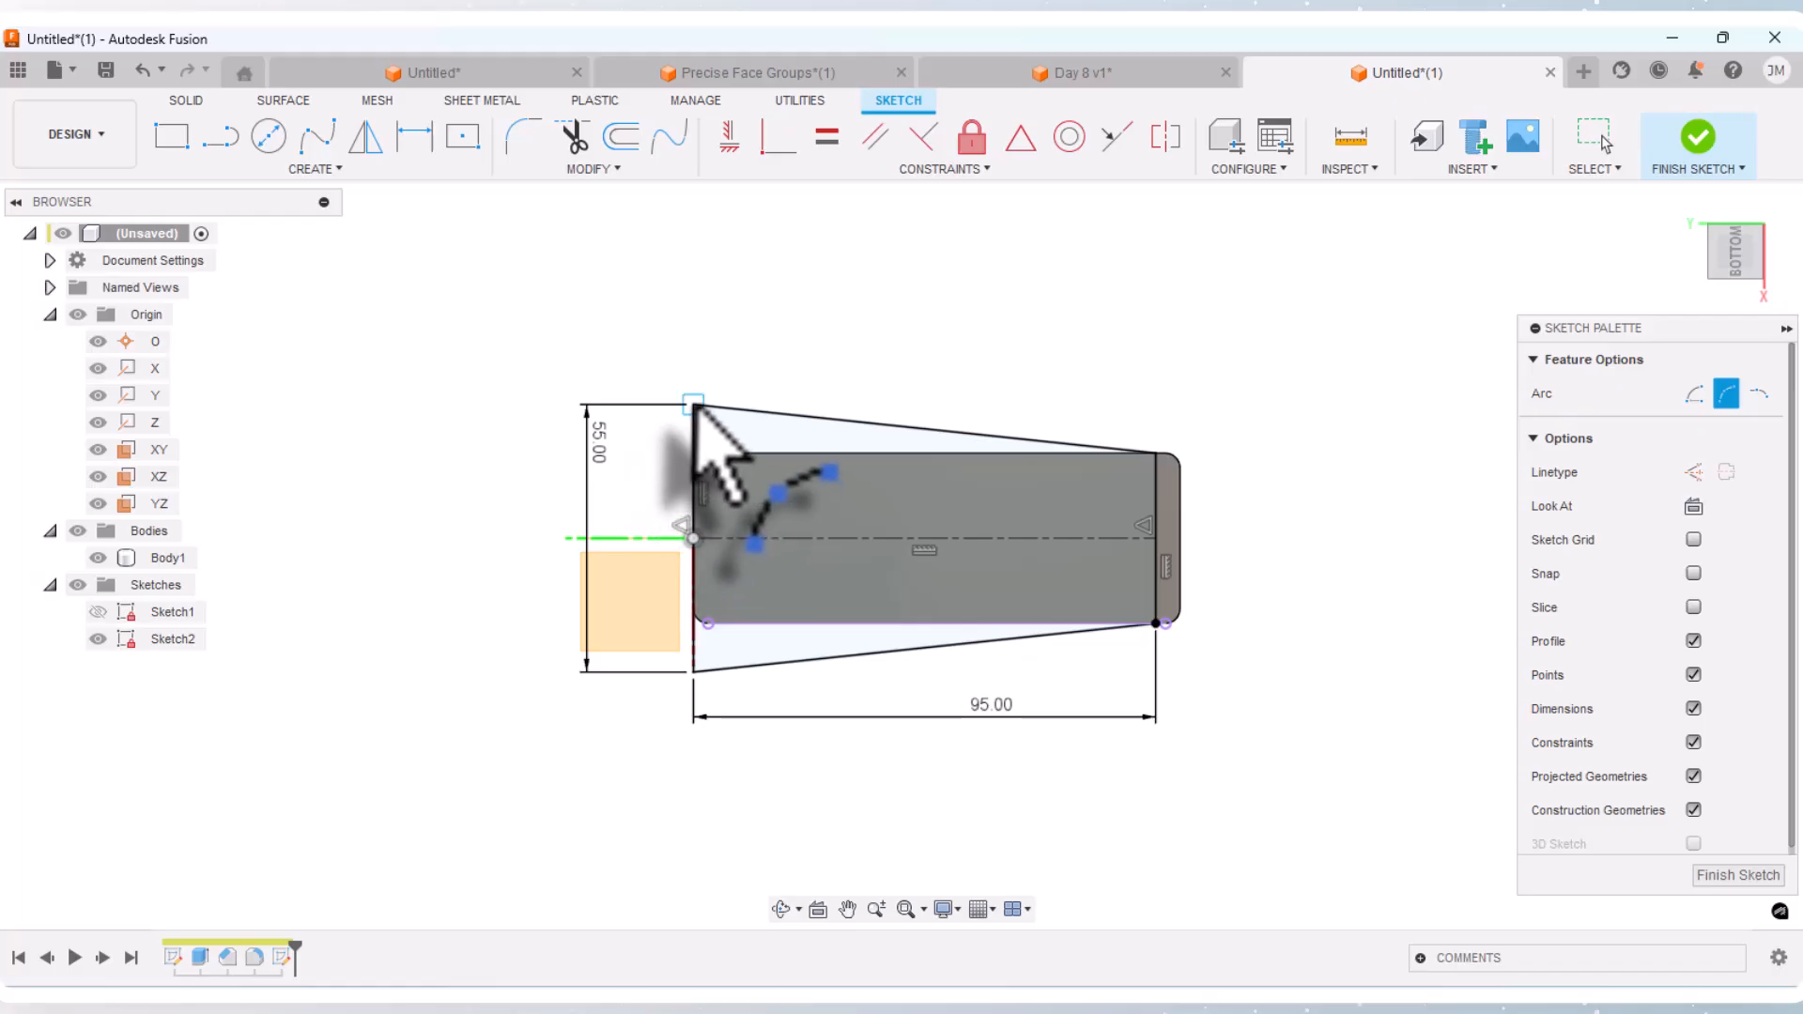
{"action": "left_click", "coordinate": [693, 405]}
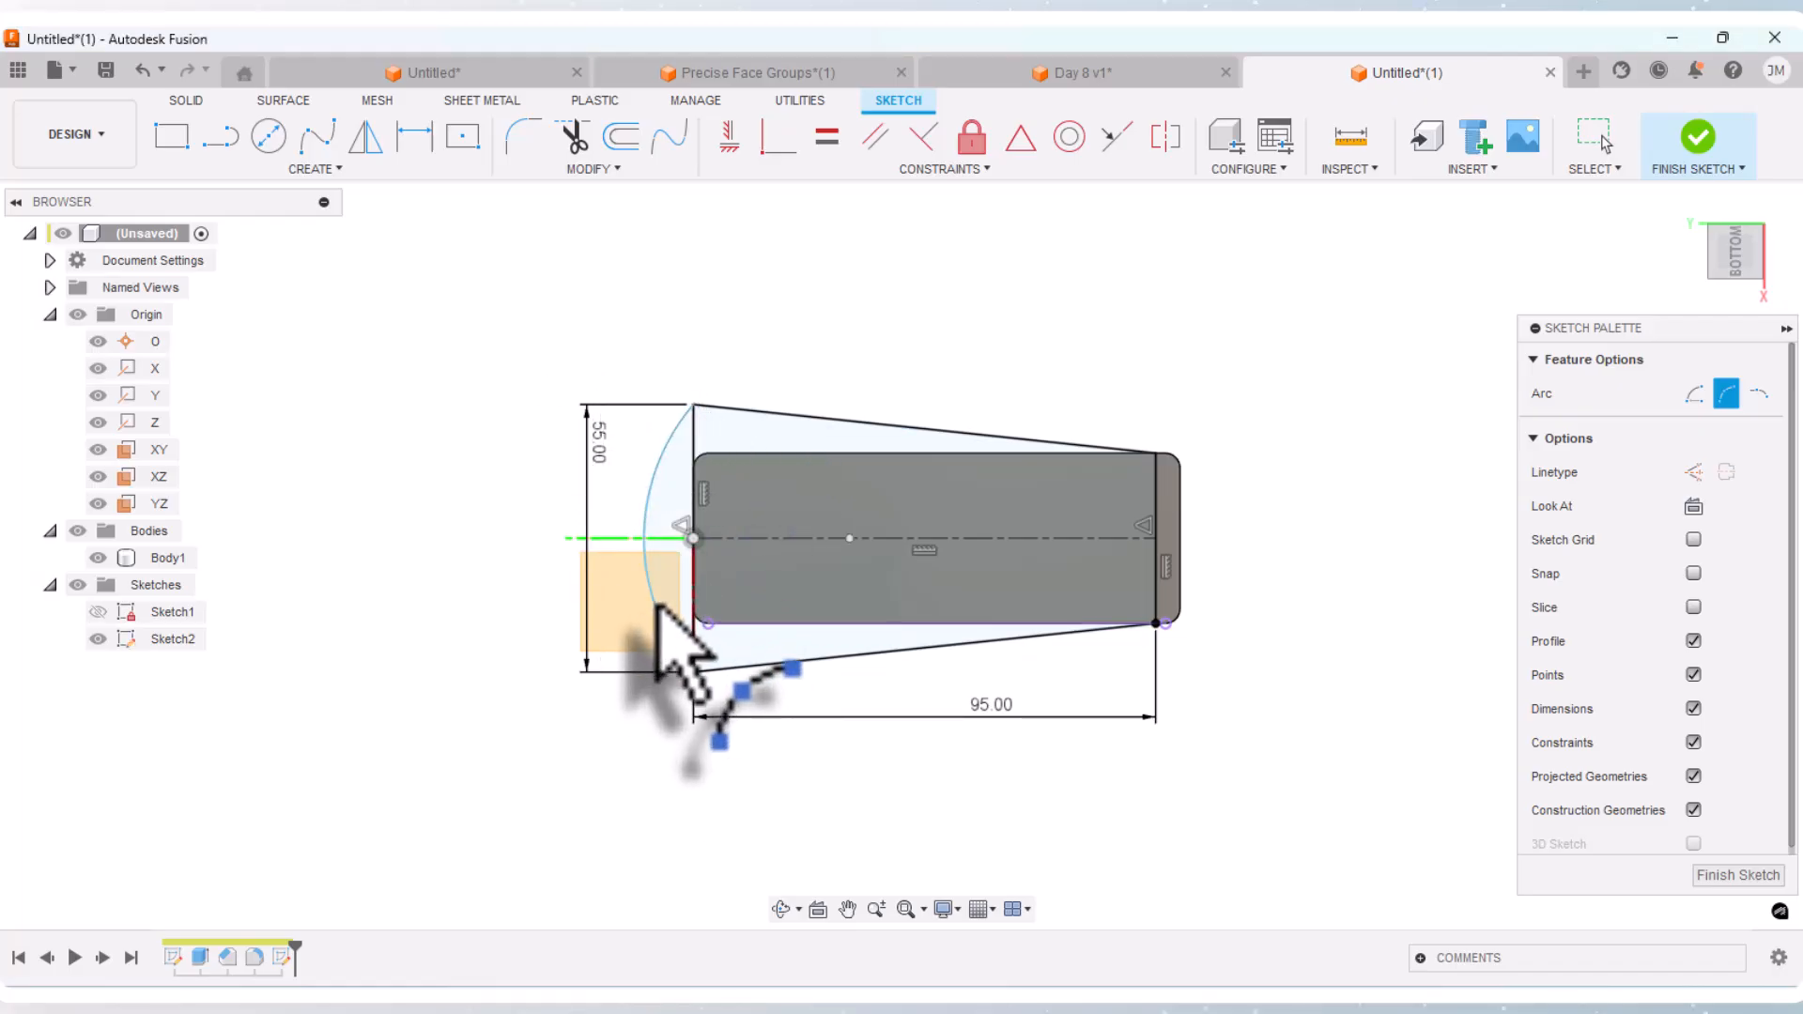
{"action": "left_click", "coordinate": [693, 672]}
{"action": "right_click", "coordinate": [322, 596]}
{"action": "left_click", "coordinate": [391, 523]}
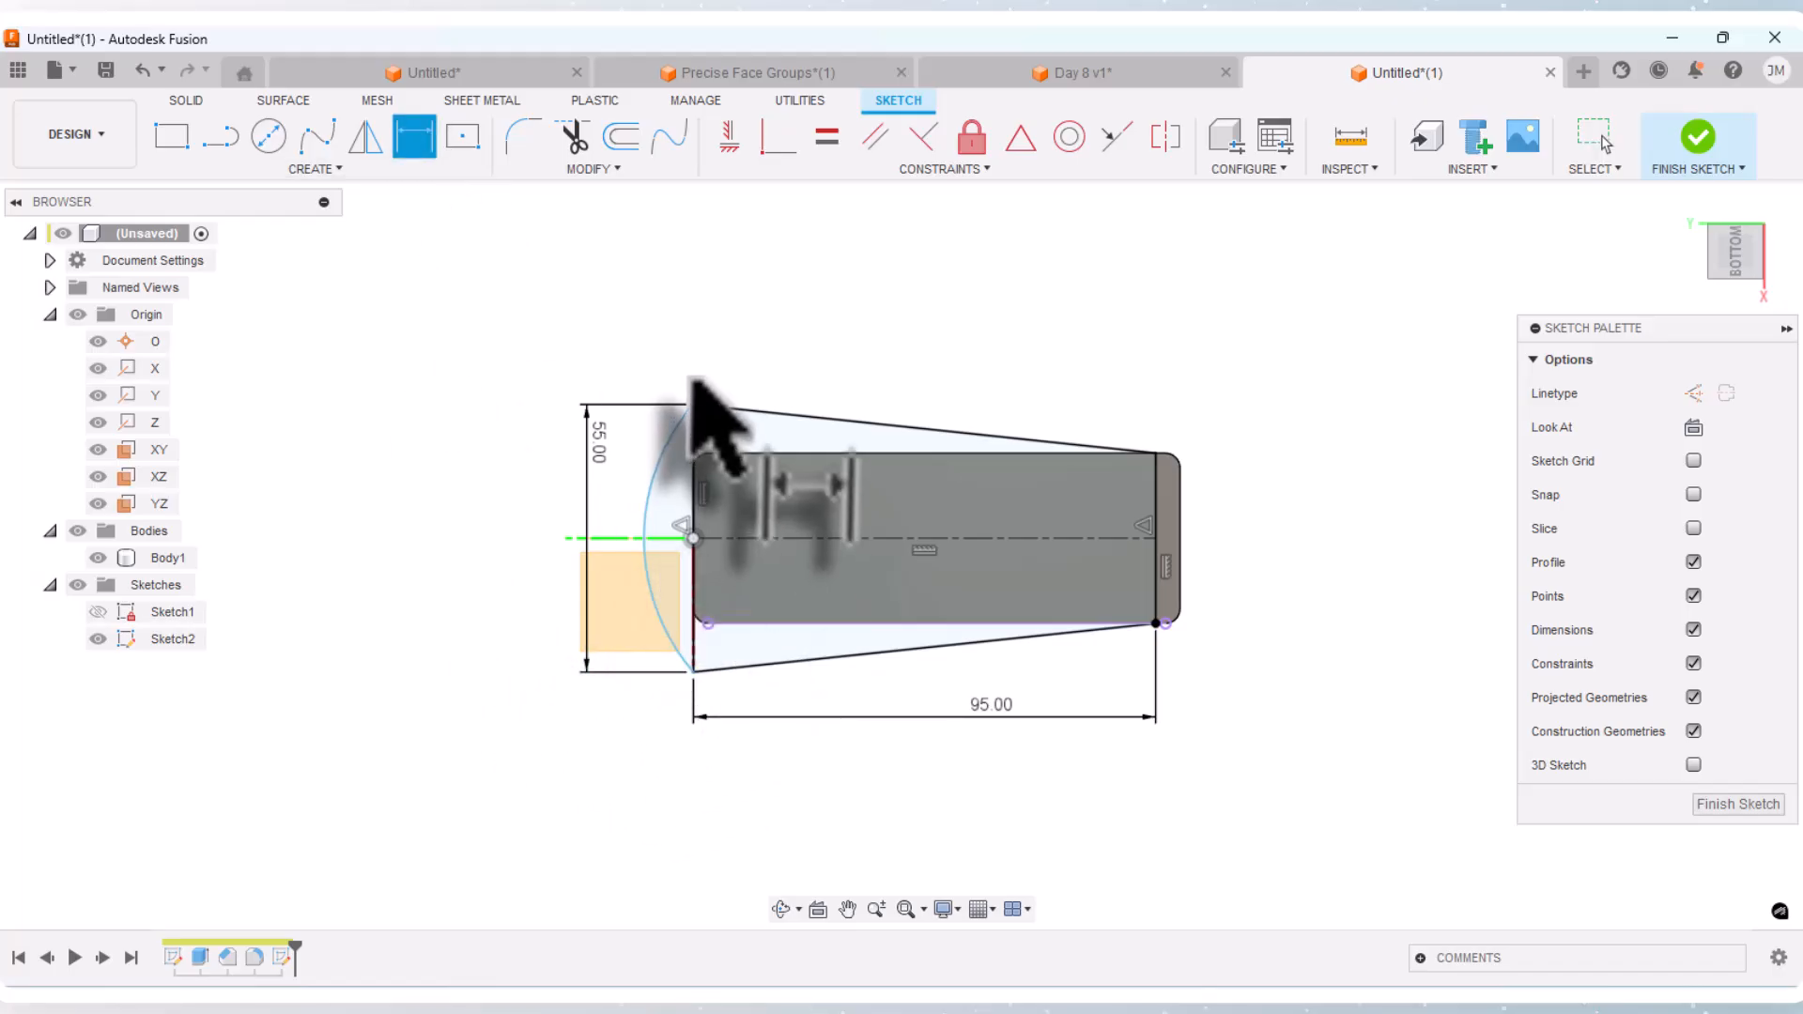
Step: Dimension the wide-end arc and set its radius to 35 mm
{"action": "left_click", "coordinate": [660, 620]}
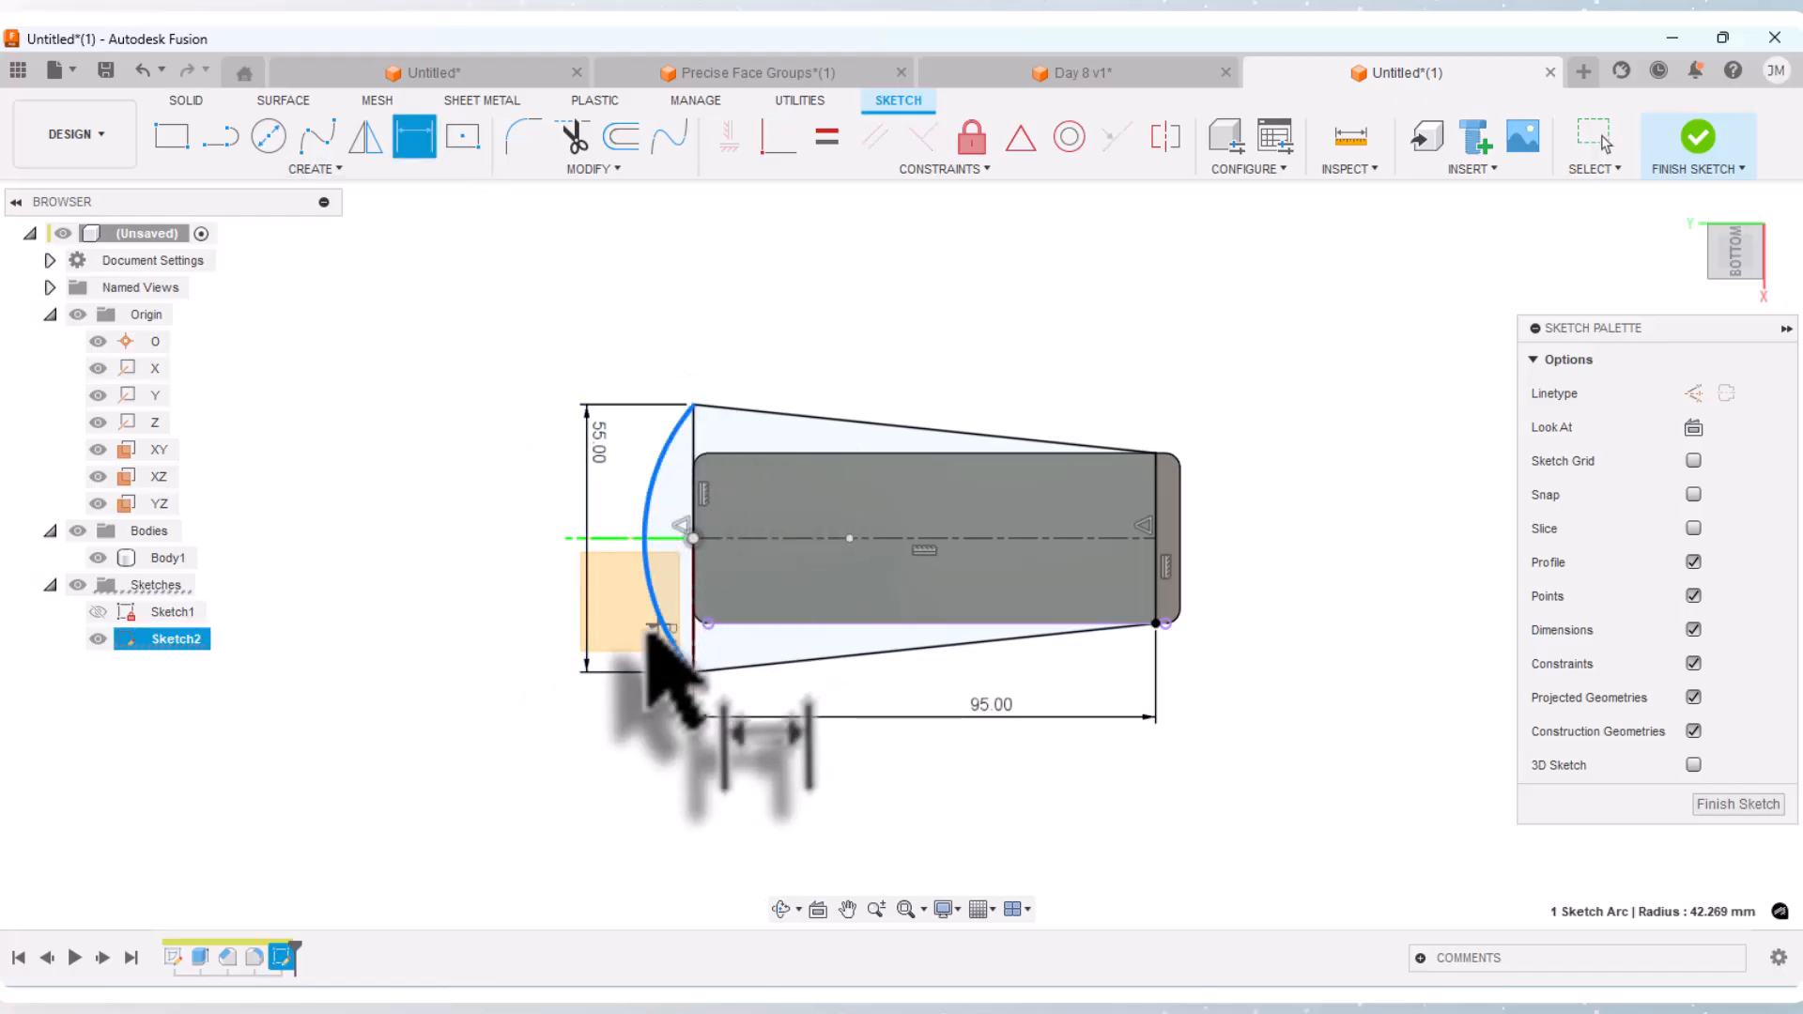
{"action": "left_click", "coordinate": [514, 684]}
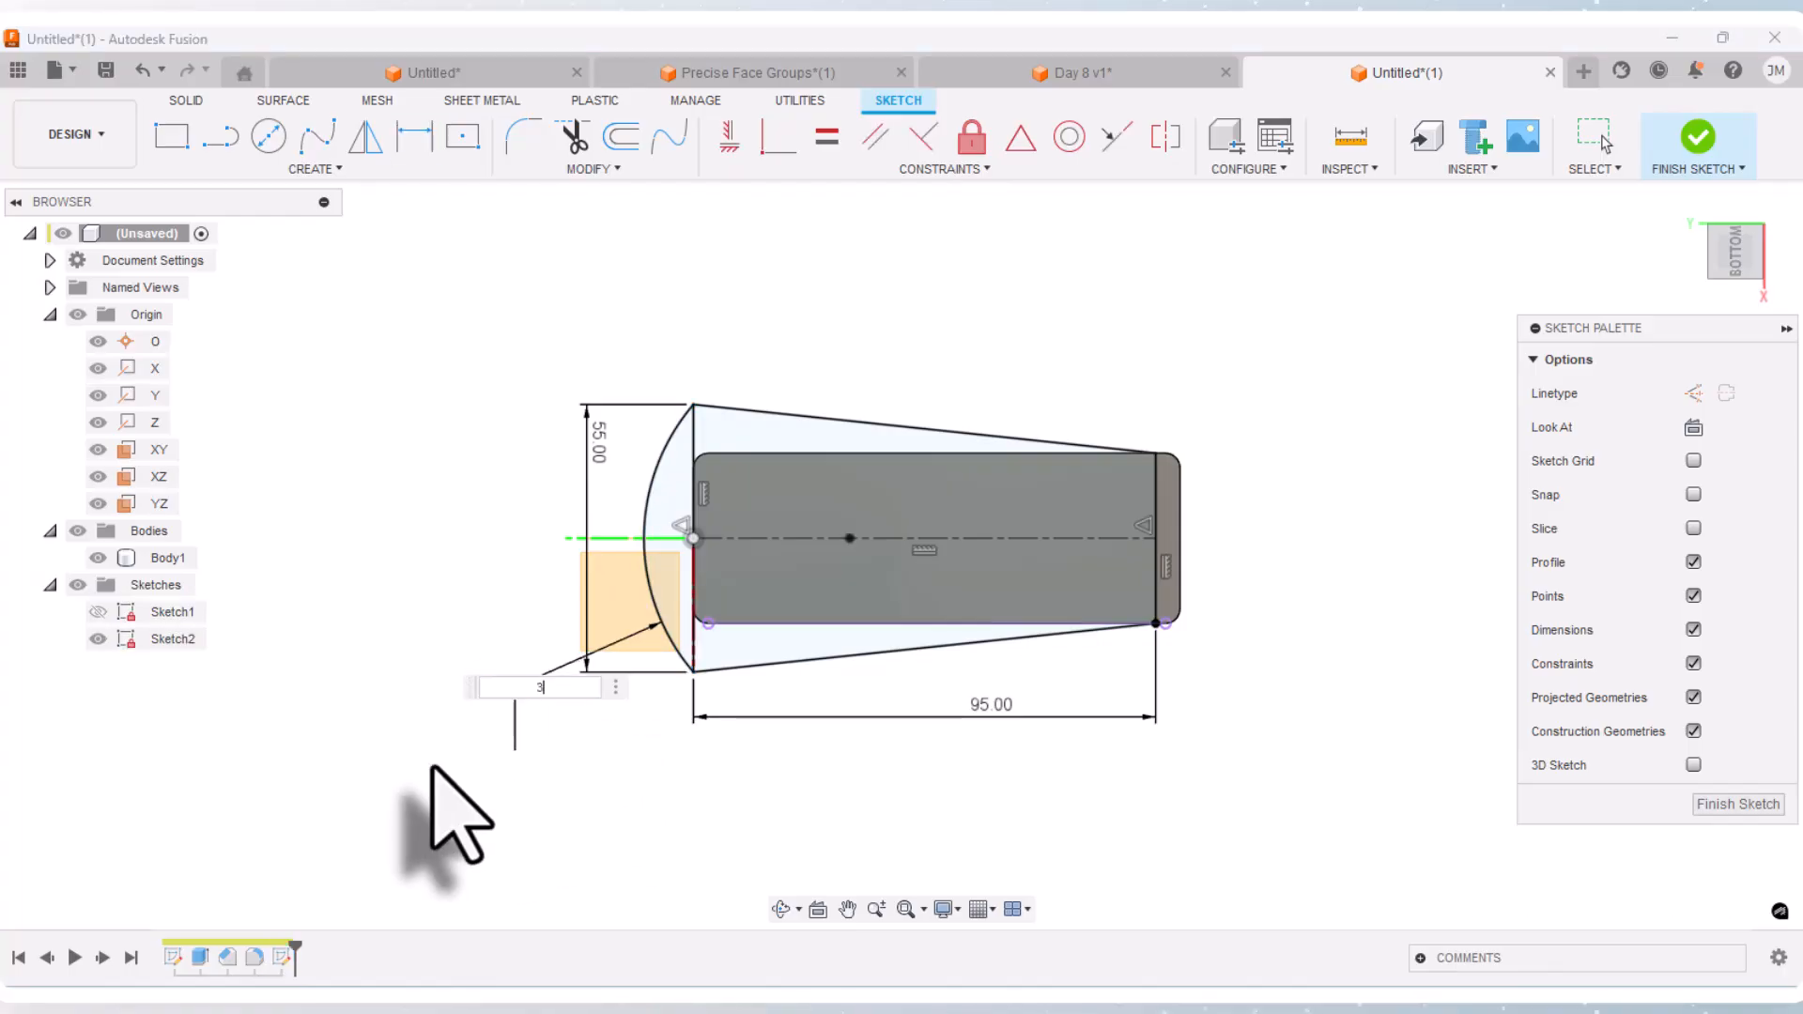
{"action": "type", "text": "35"}
{"action": "key", "text": "Return"}
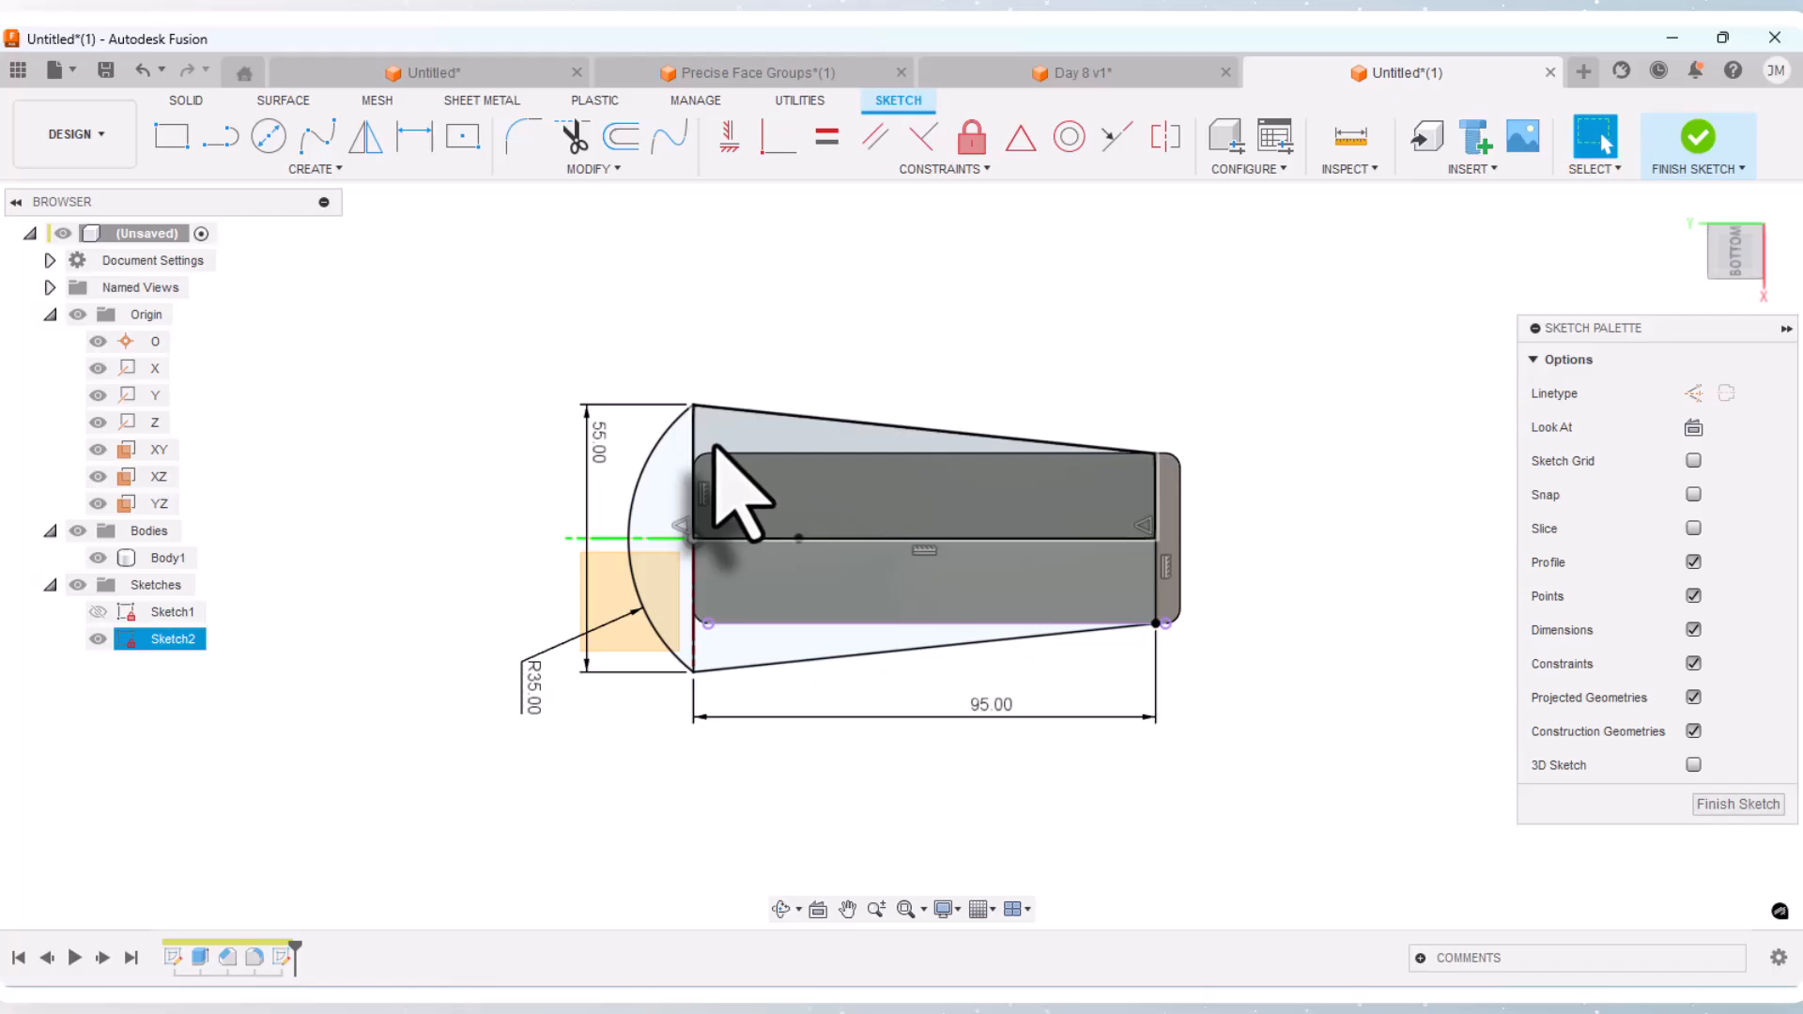
Step: Convert the straight line across the wide end to construction geometry and finish the sketch
{"action": "key", "text": "x"}
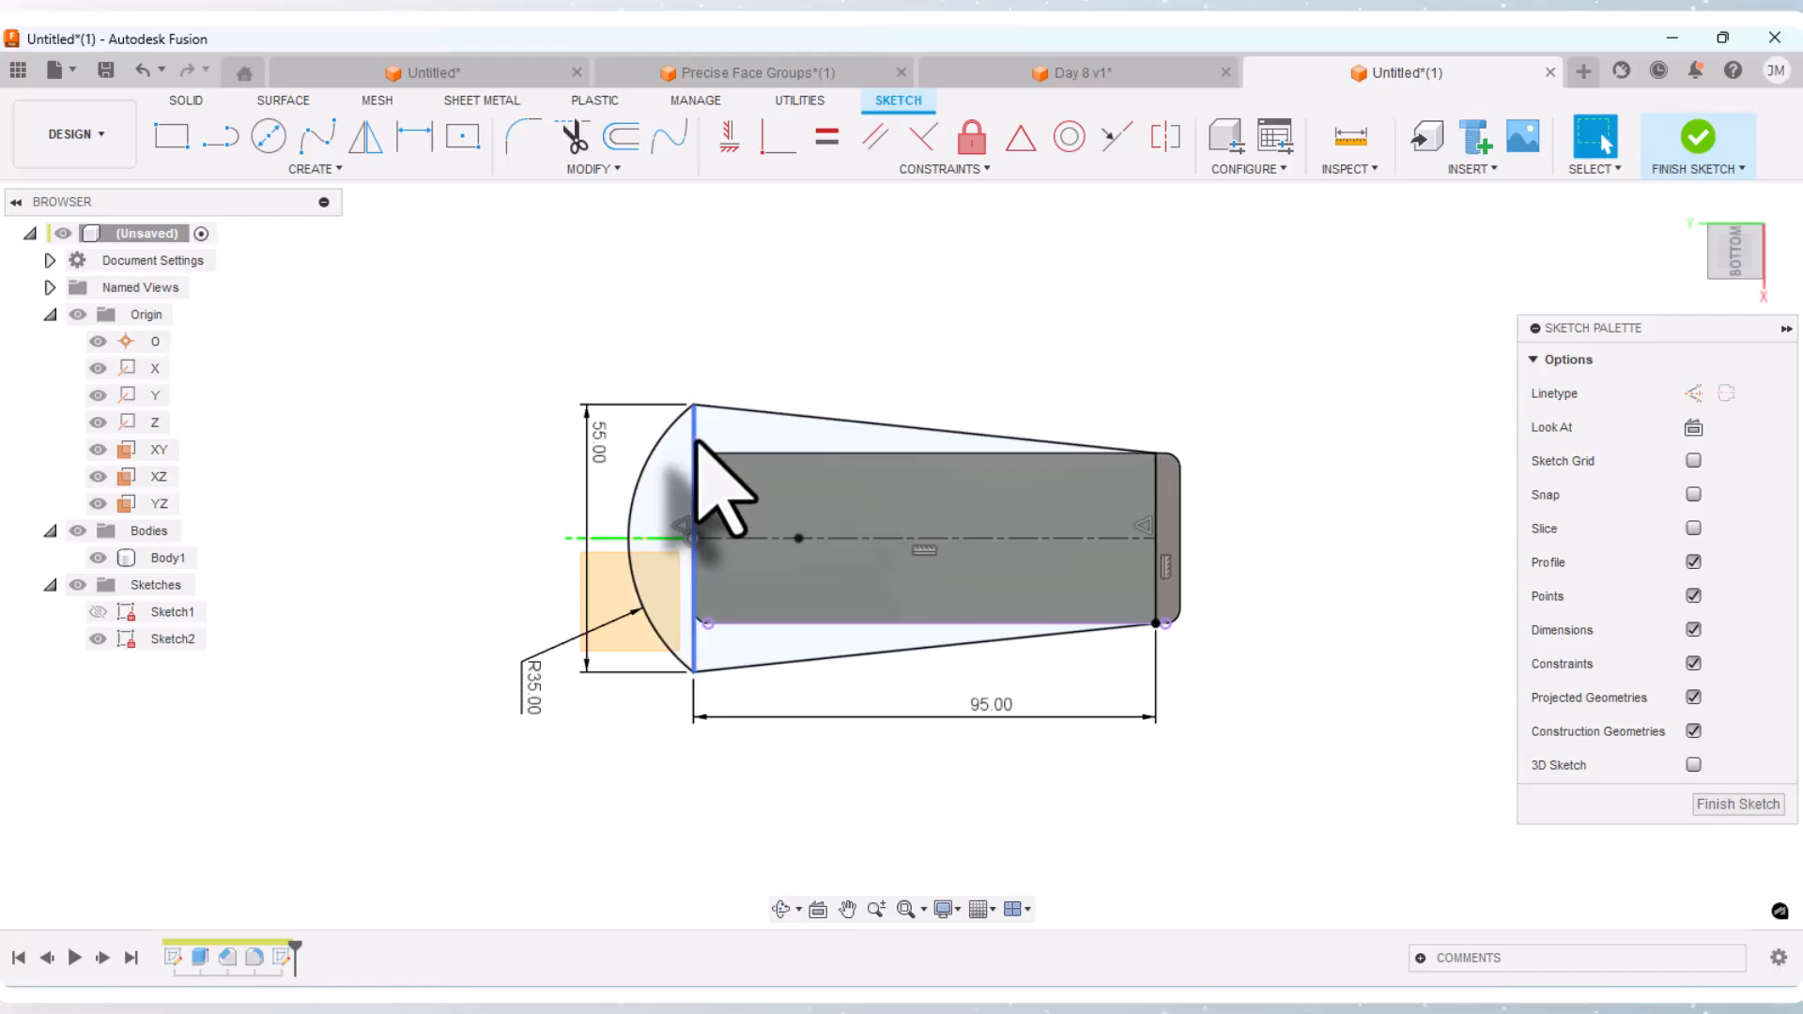
{"action": "right_click", "coordinate": [696, 447]}
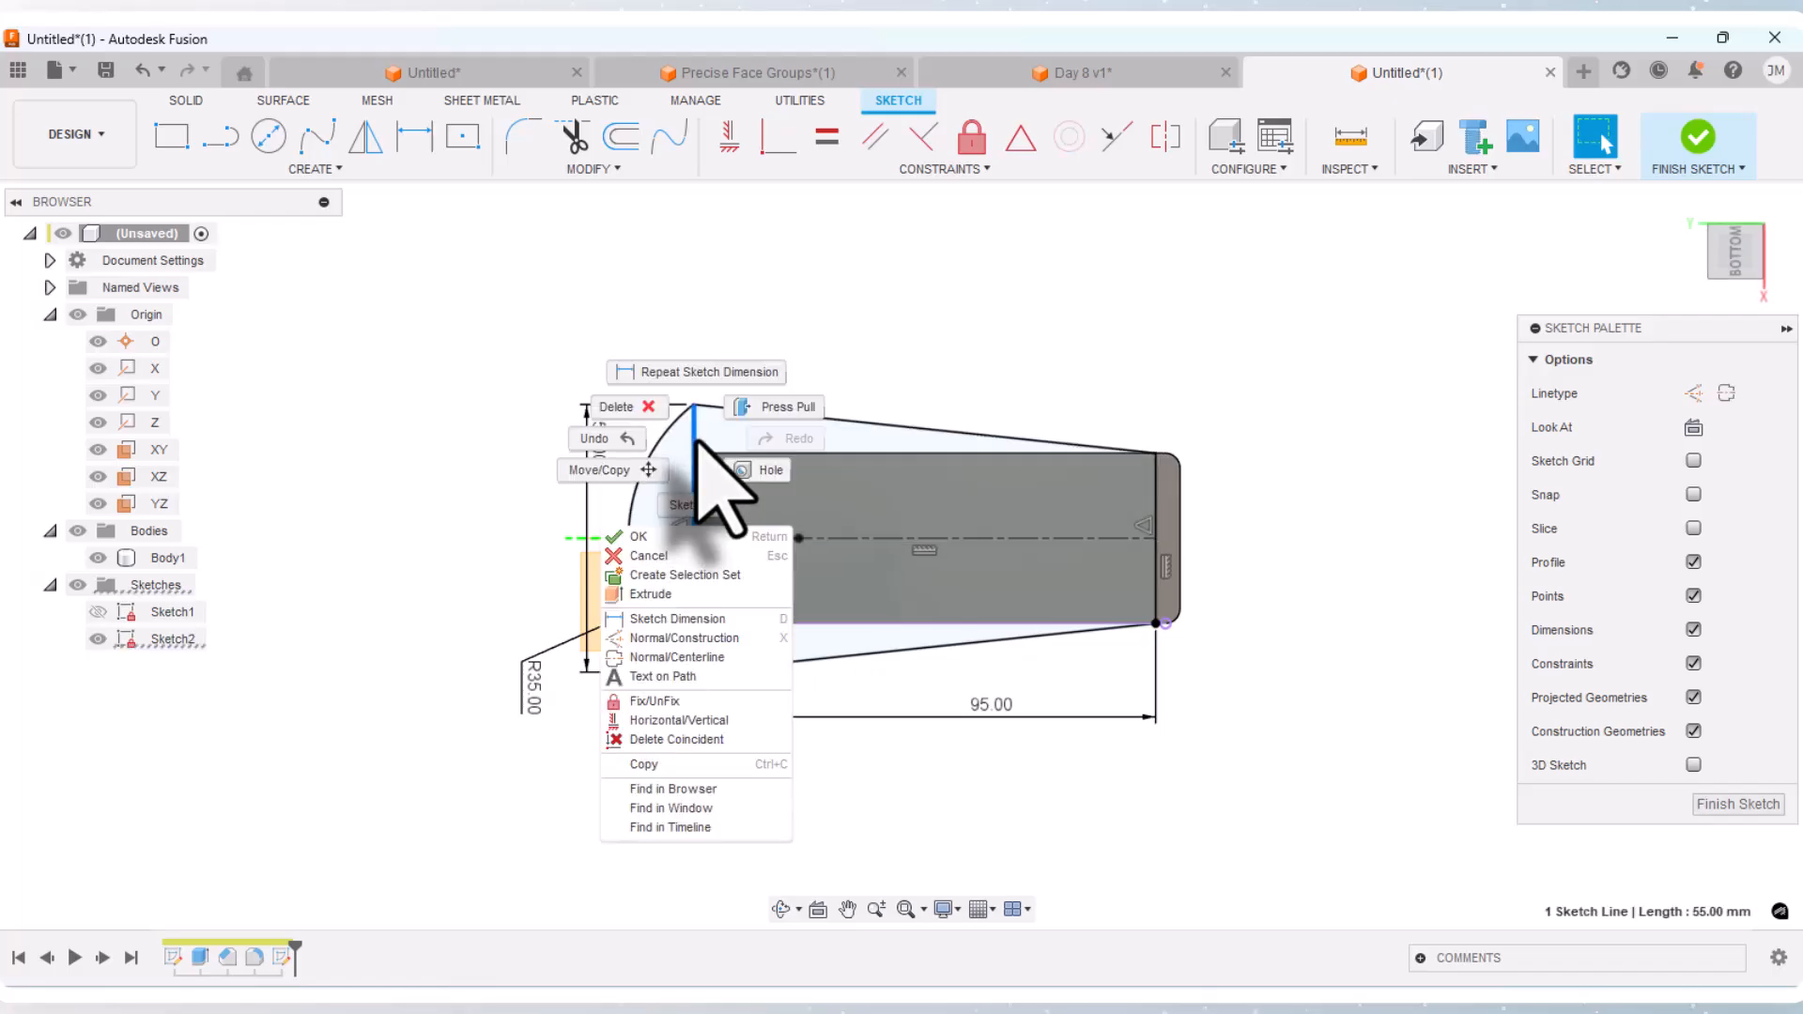
{"action": "left_click", "coordinate": [680, 637]}
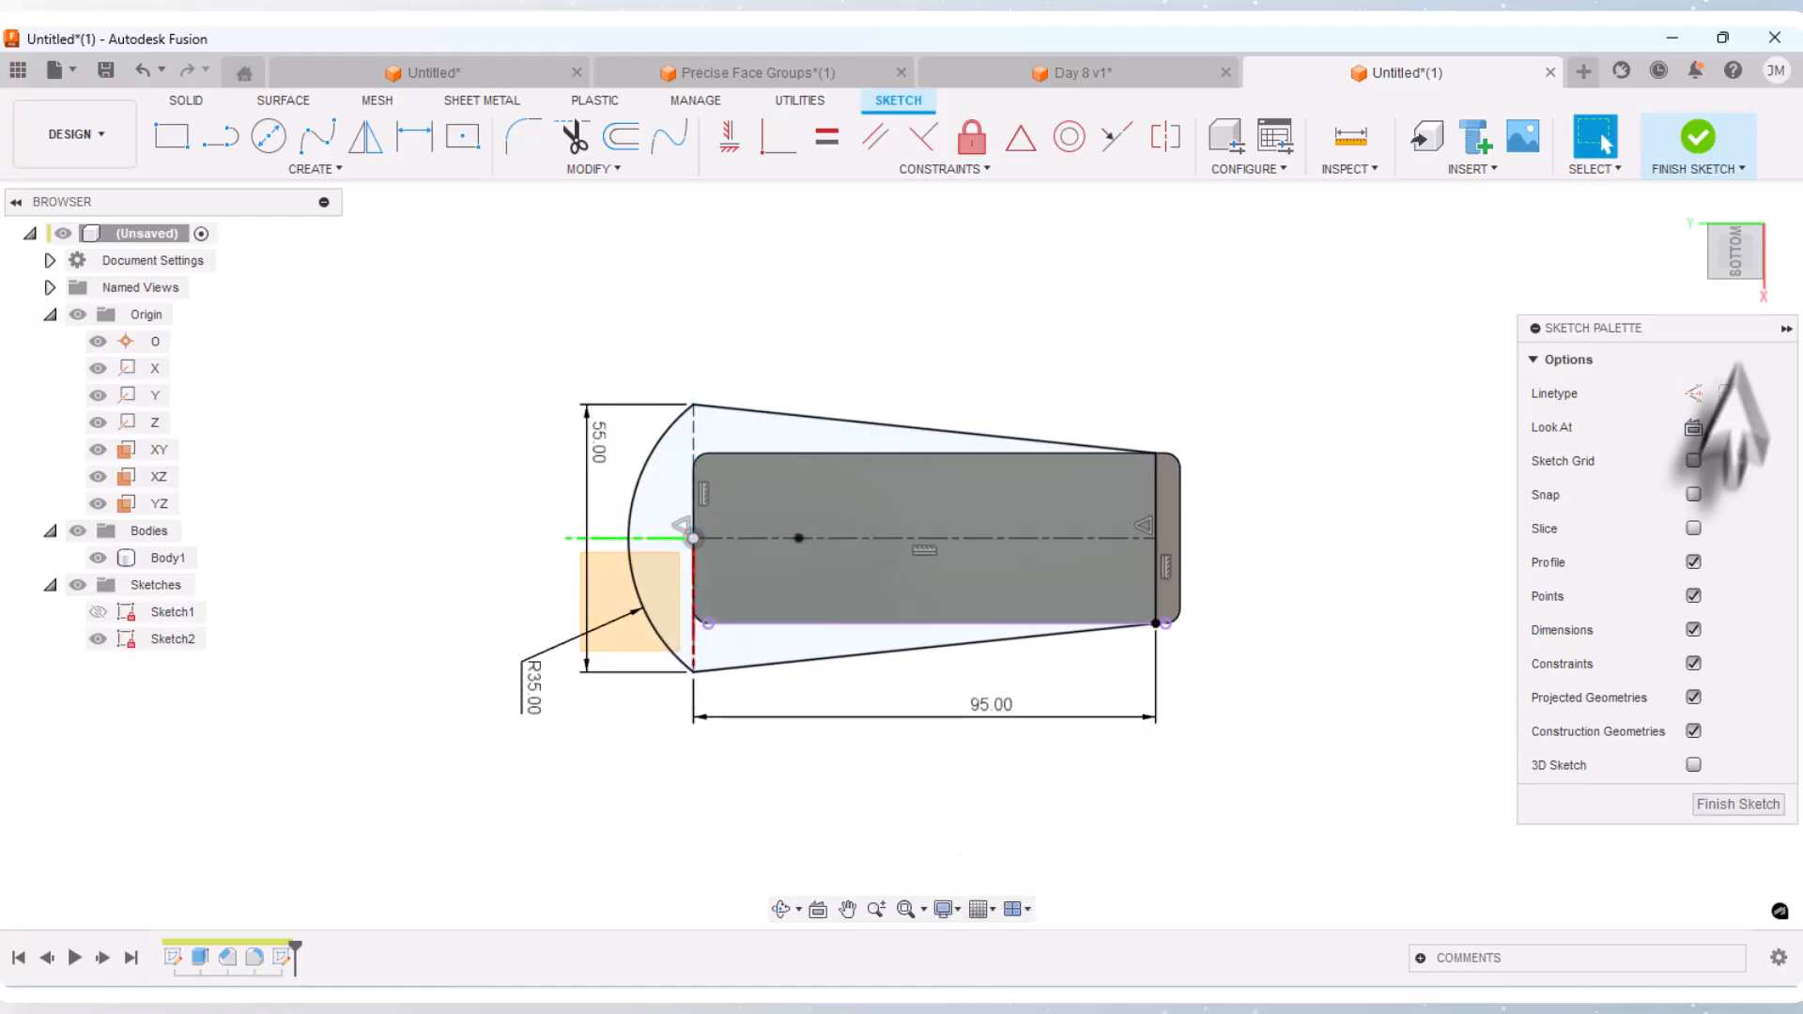
{"action": "left_click", "coordinate": [781, 908]}
{"action": "left_click_drag", "start_coordinate": [926, 583], "coordinate": [801, 798]}
{"action": "right_click", "coordinate": [742, 770]}
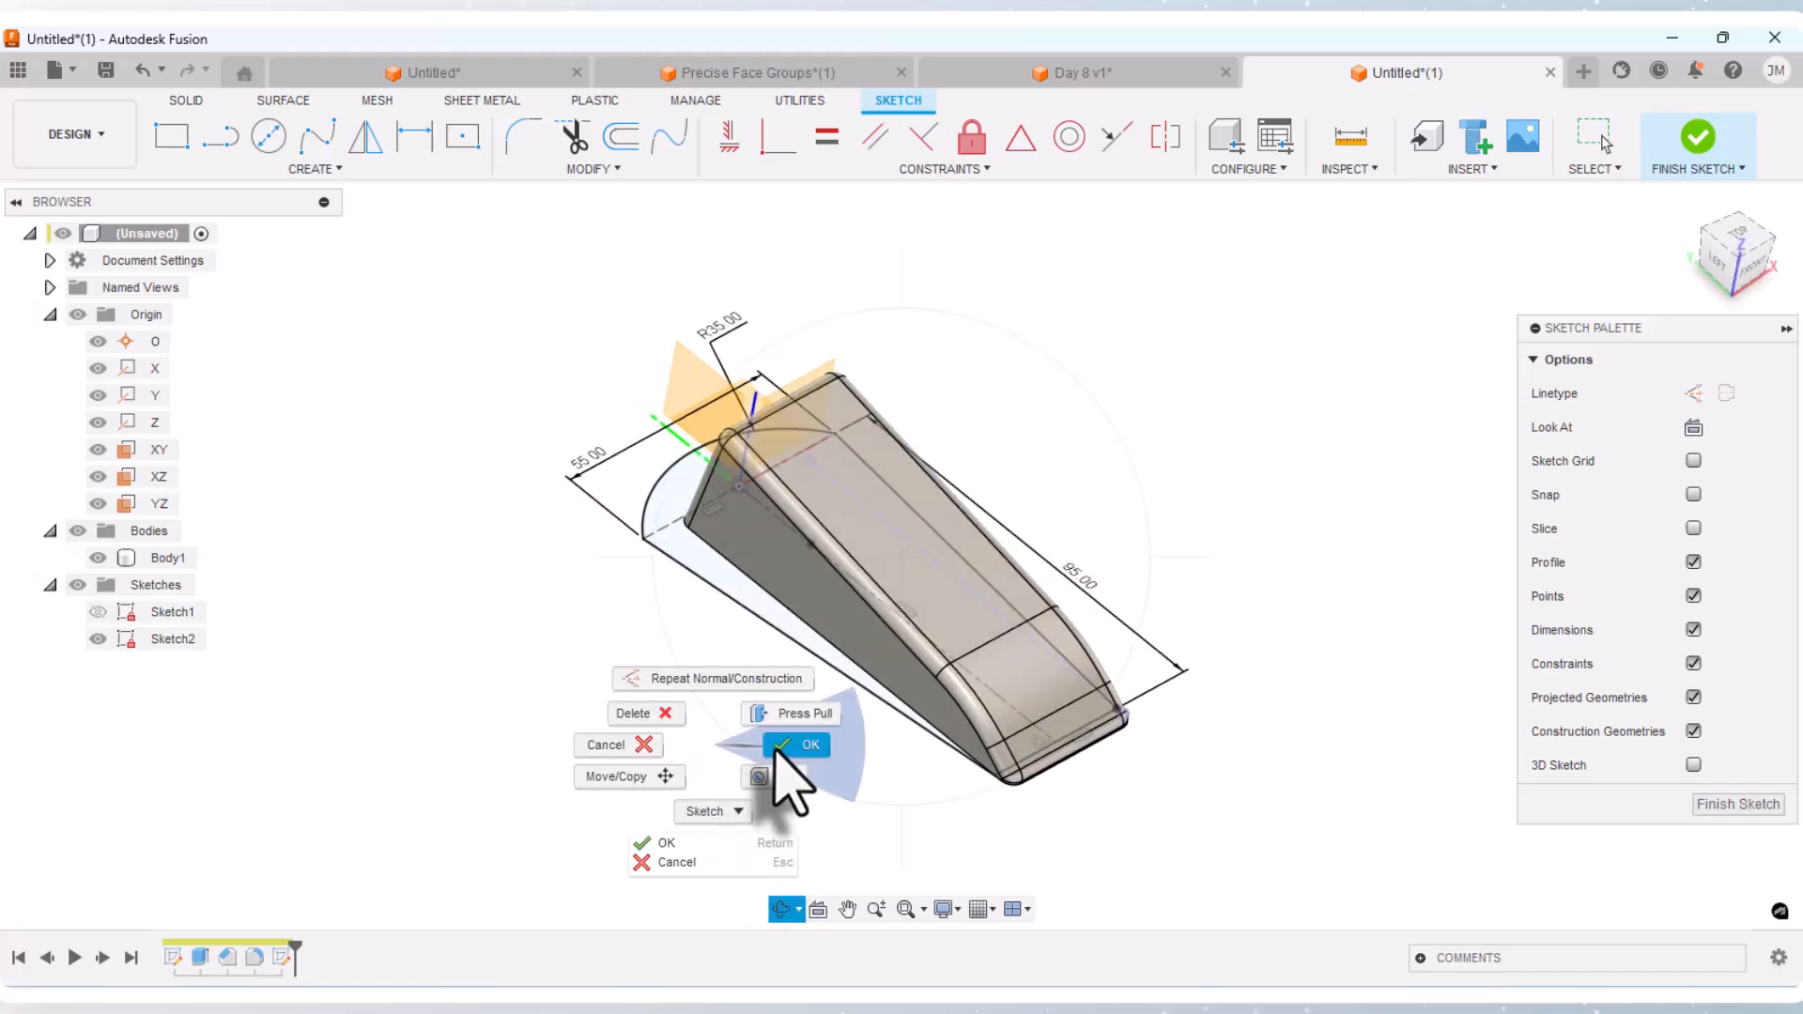
{"action": "left_click", "coordinate": [801, 744]}
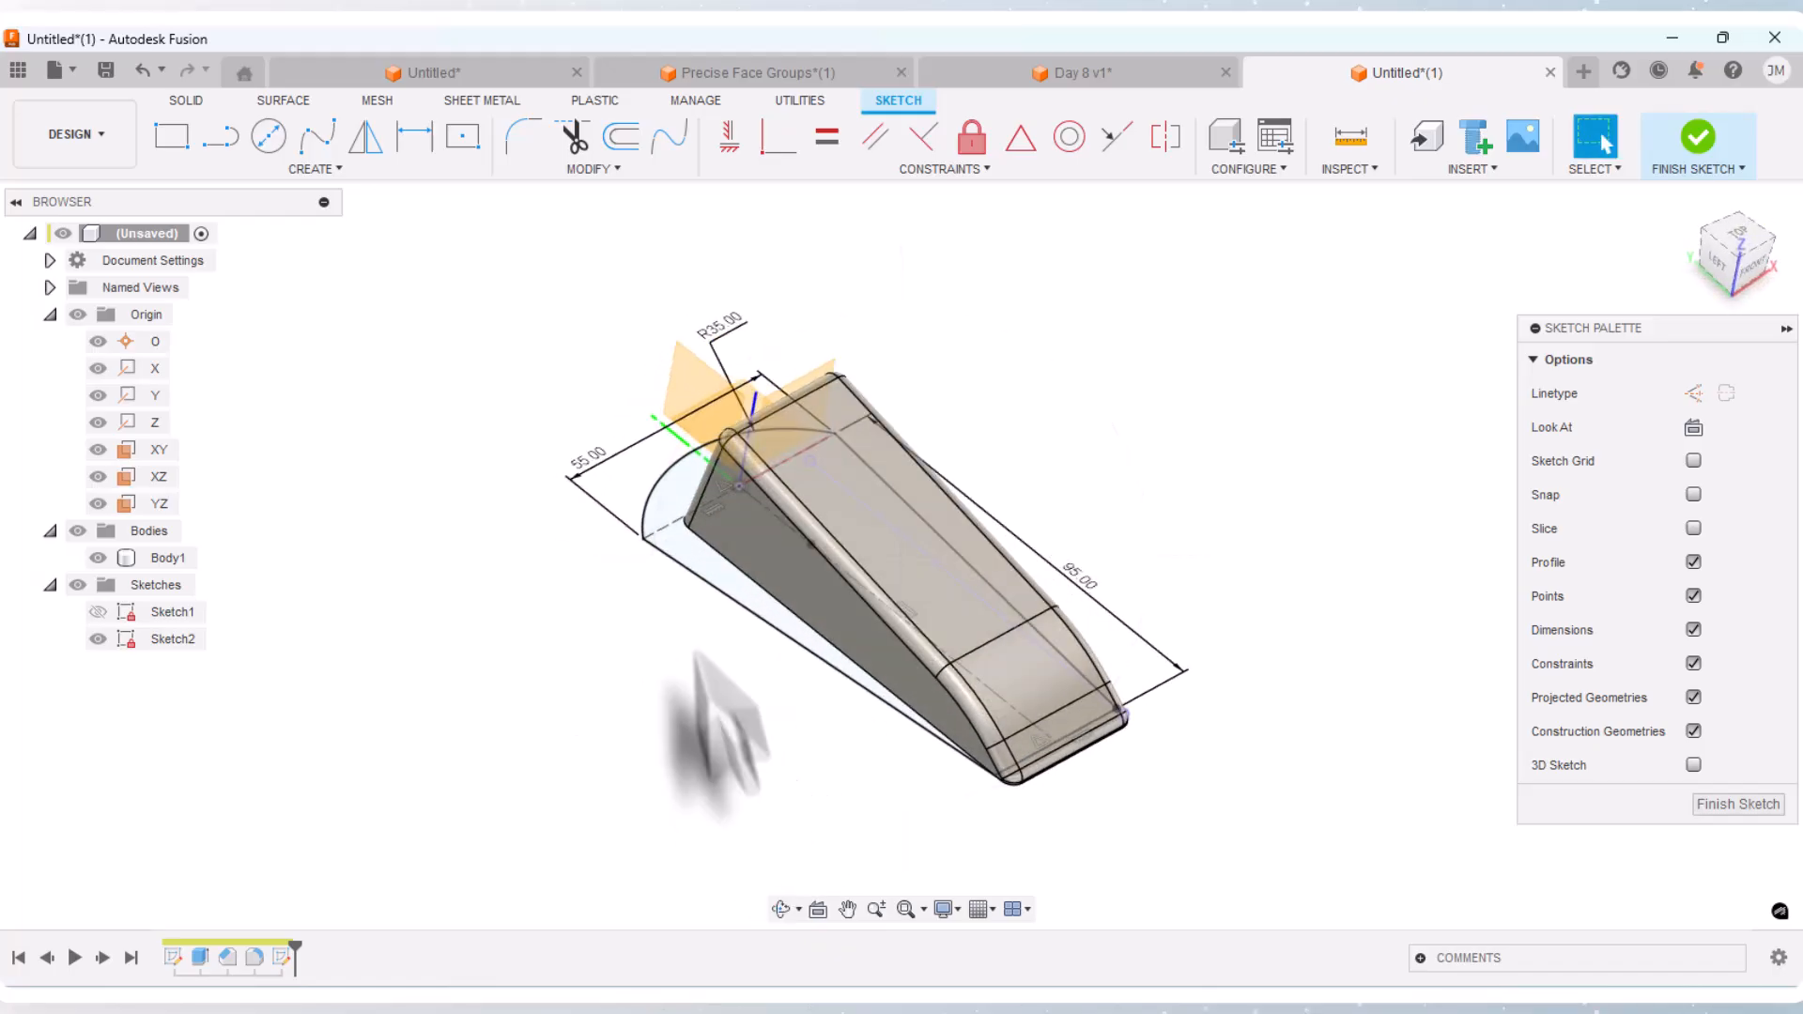
{"action": "left_click", "coordinate": [1698, 139]}
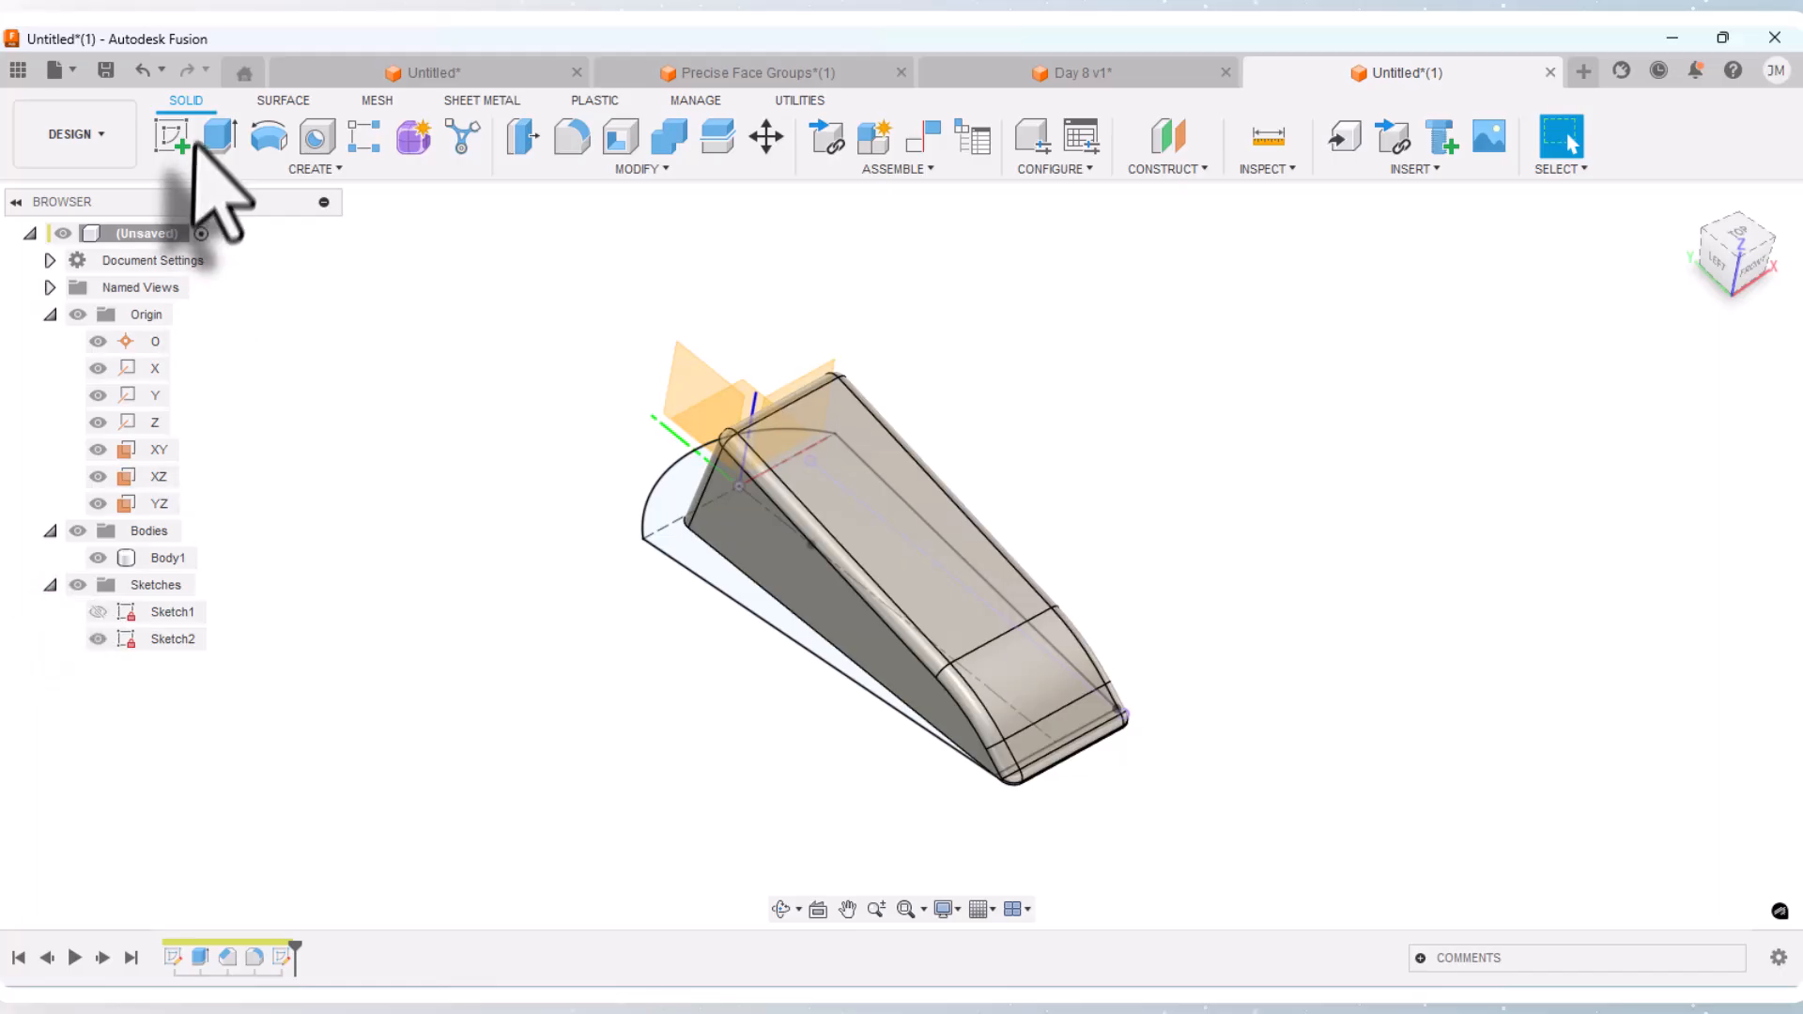
Step: Extrude the tapered, arc-ended base profile 2 mm upward on one side and join it to the wedge body
{"action": "left_click", "coordinate": [218, 139]}
{"action": "left_click", "coordinate": [721, 568]}
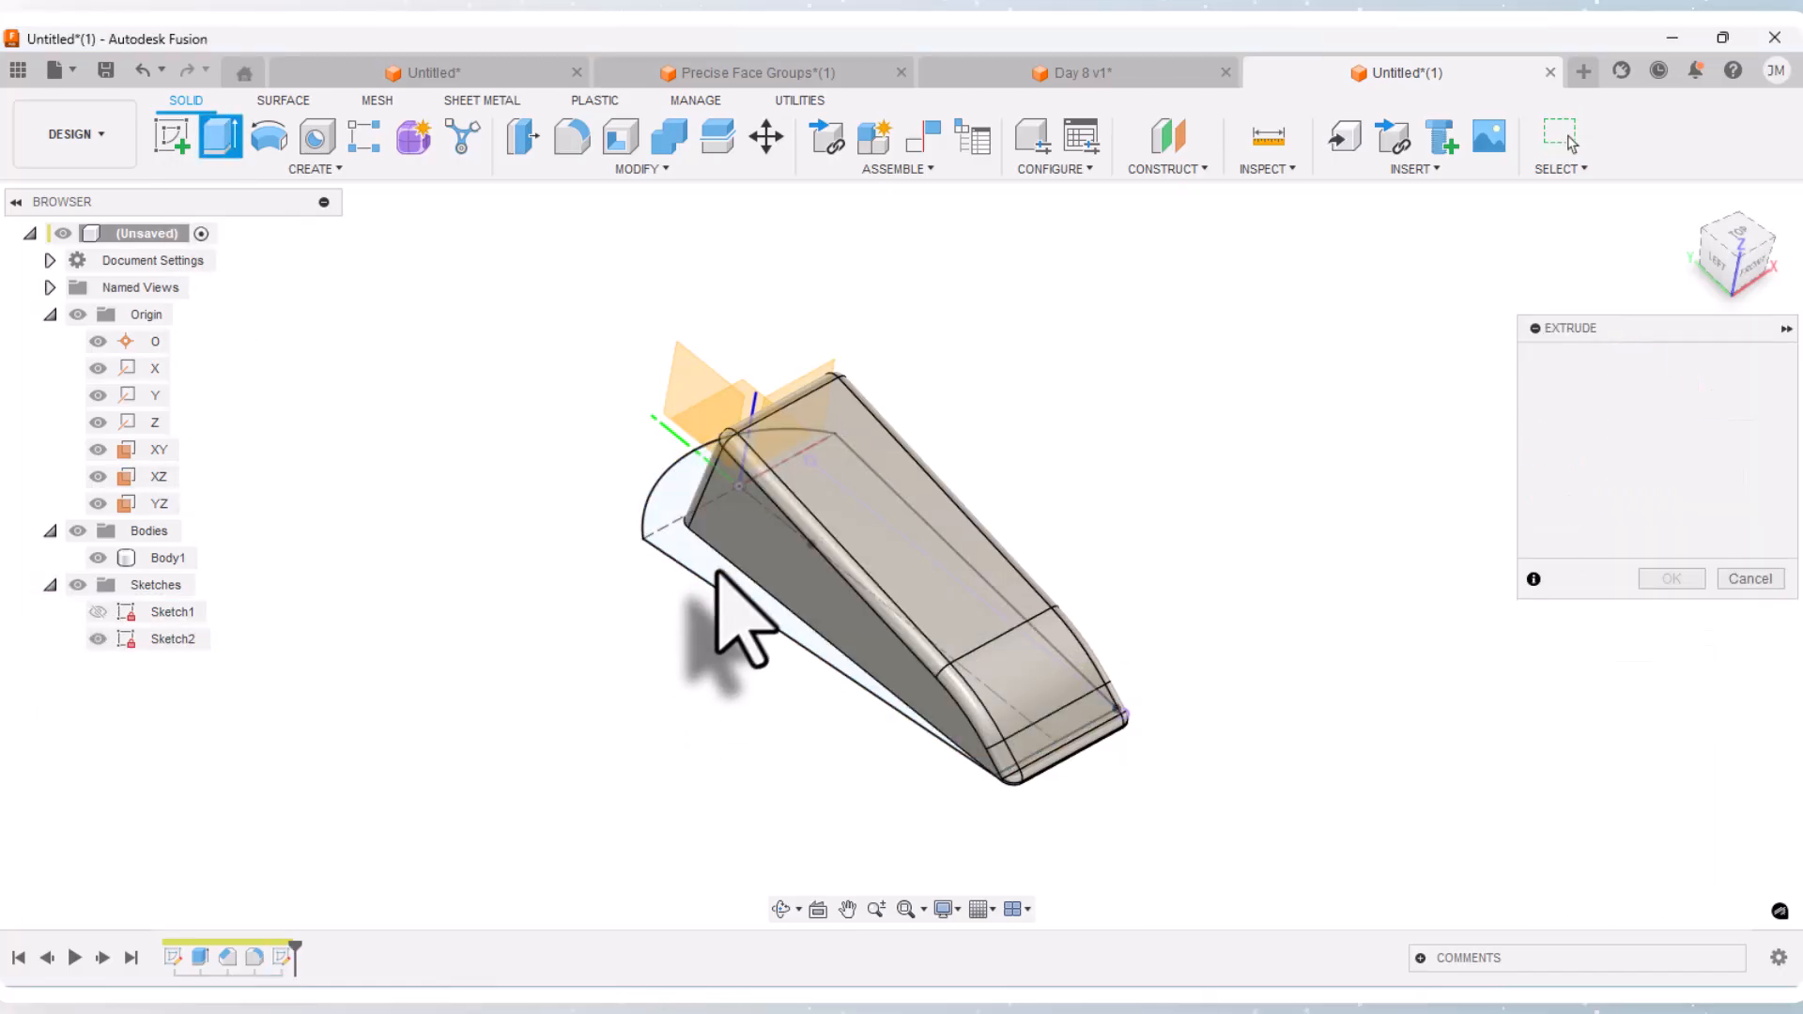
{"action": "left_click", "coordinate": [709, 564]}
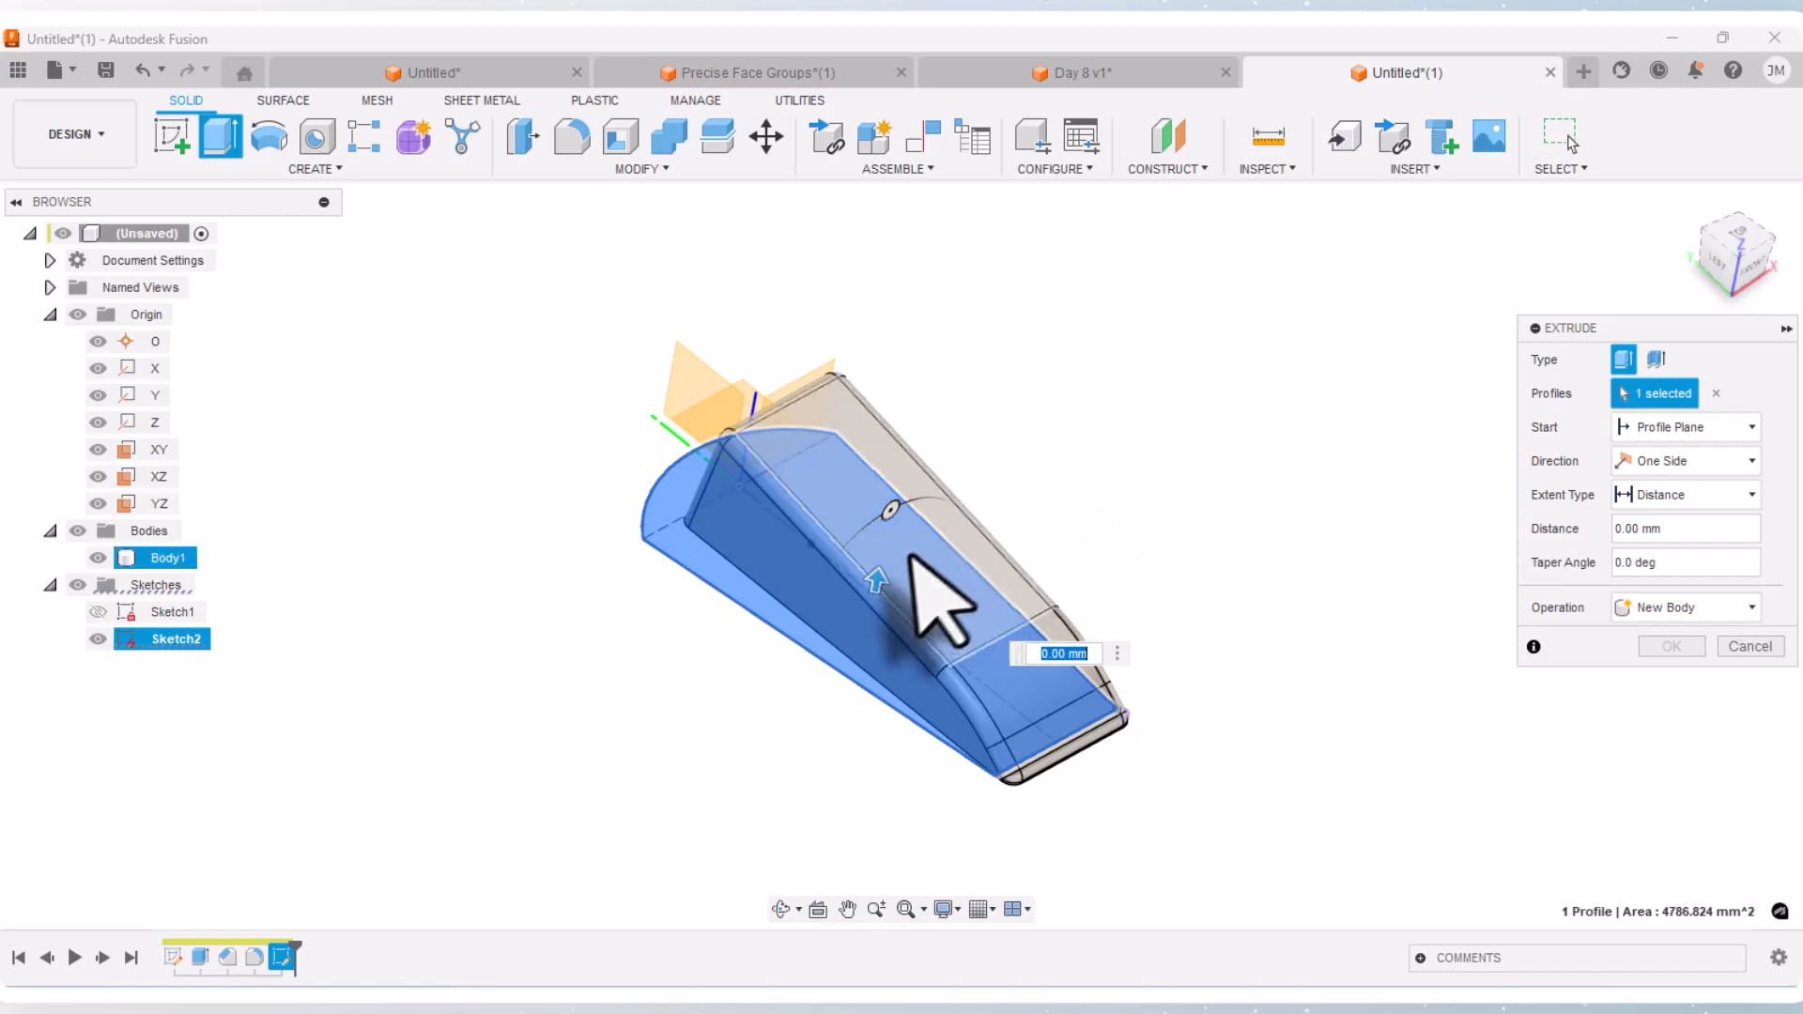
{"action": "left_click_drag", "start_coordinate": [865, 573], "coordinate": [888, 563]}
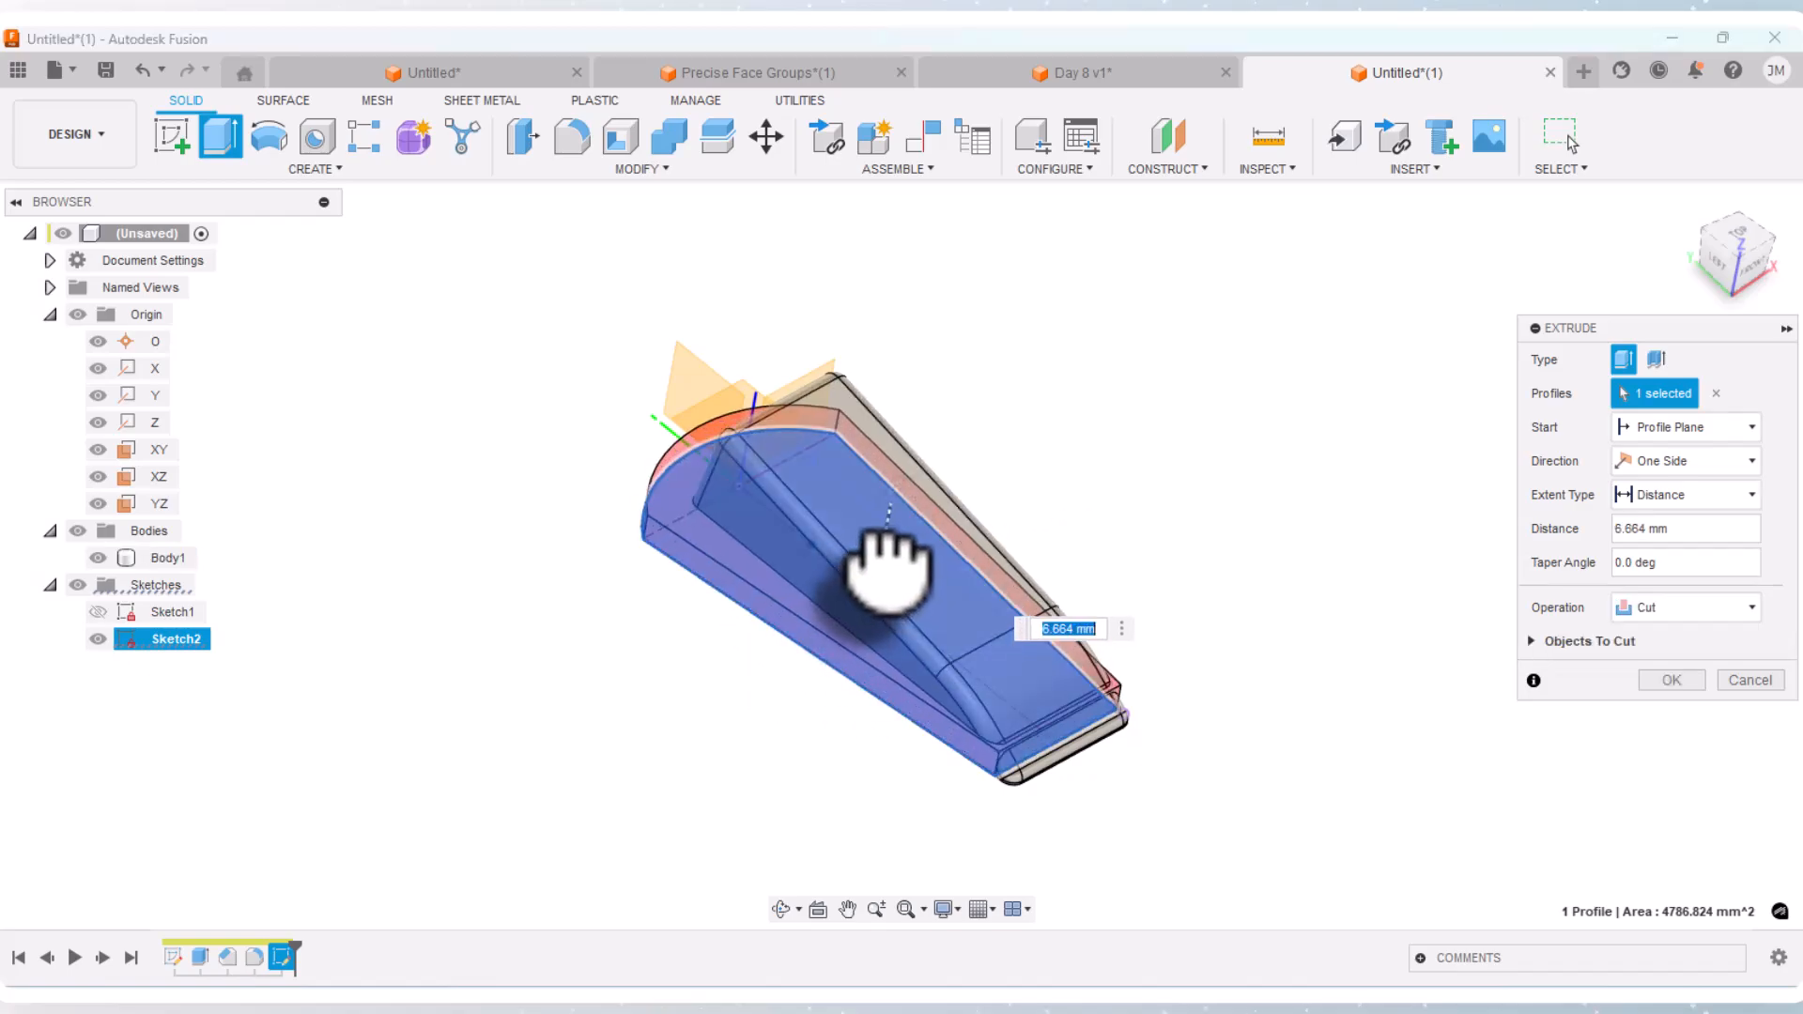
{"action": "left_click", "coordinate": [1681, 530]}
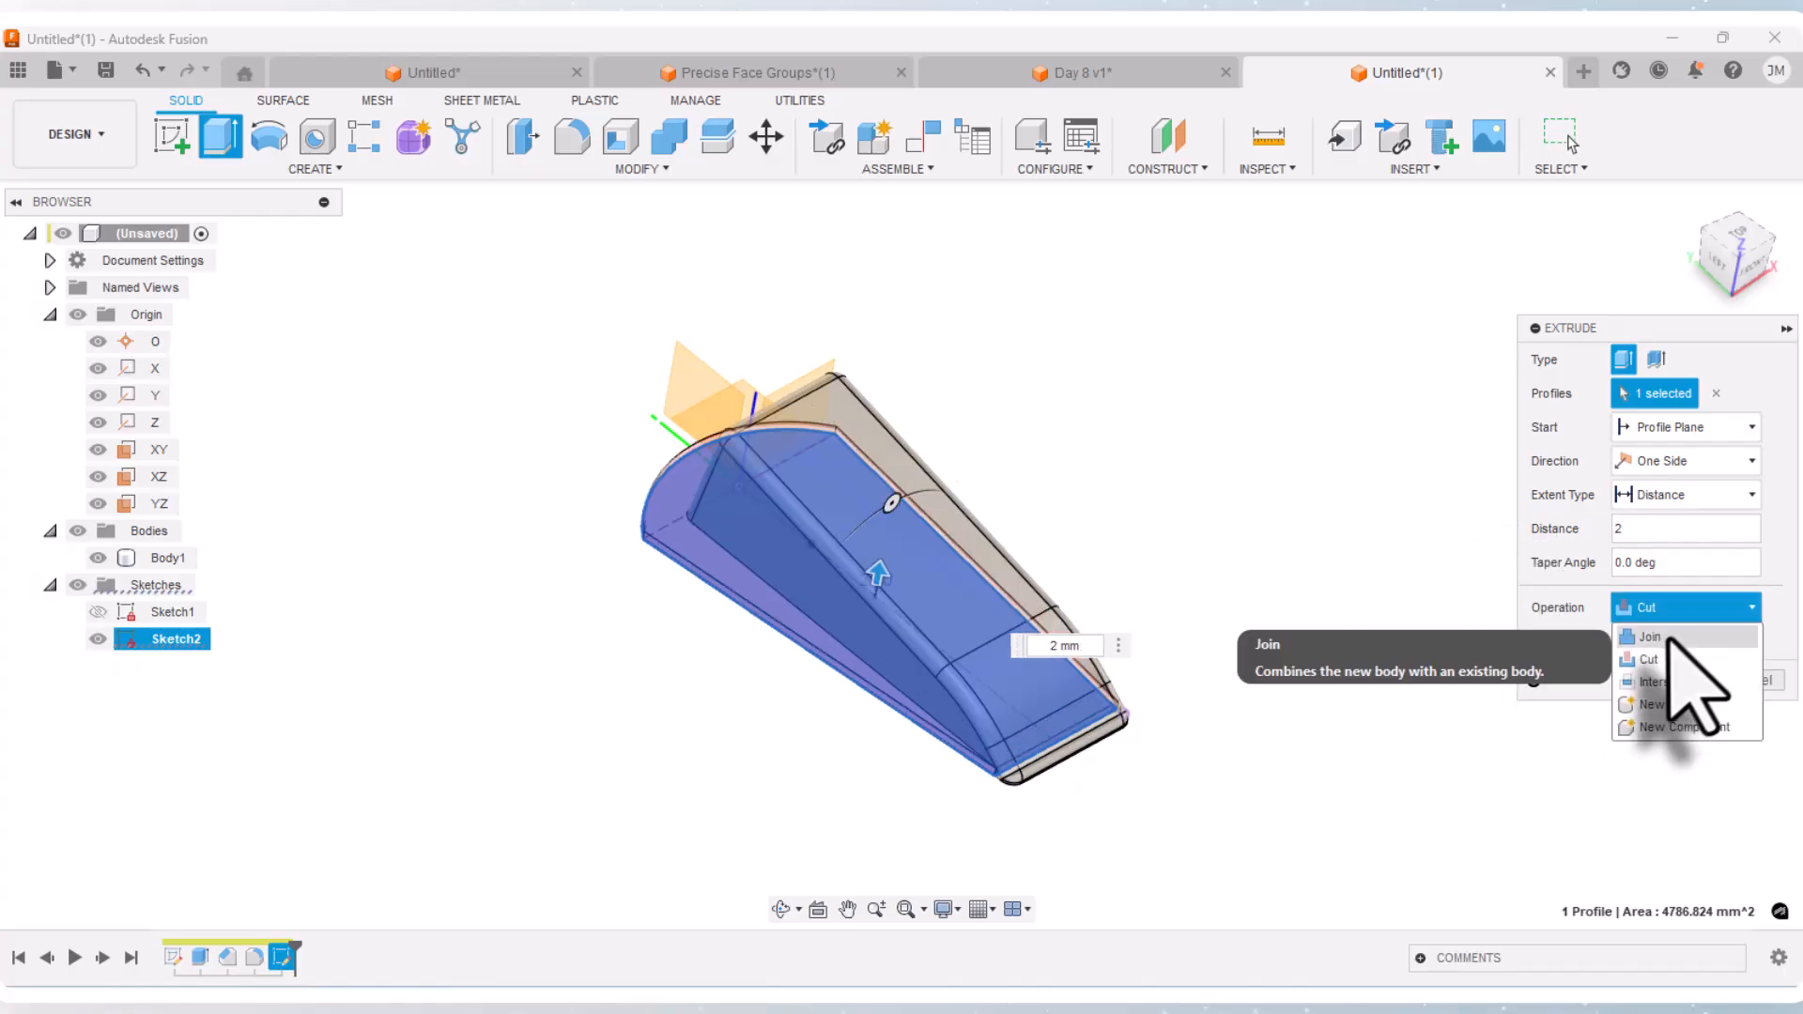
{"action": "left_click", "coordinate": [1657, 637]}
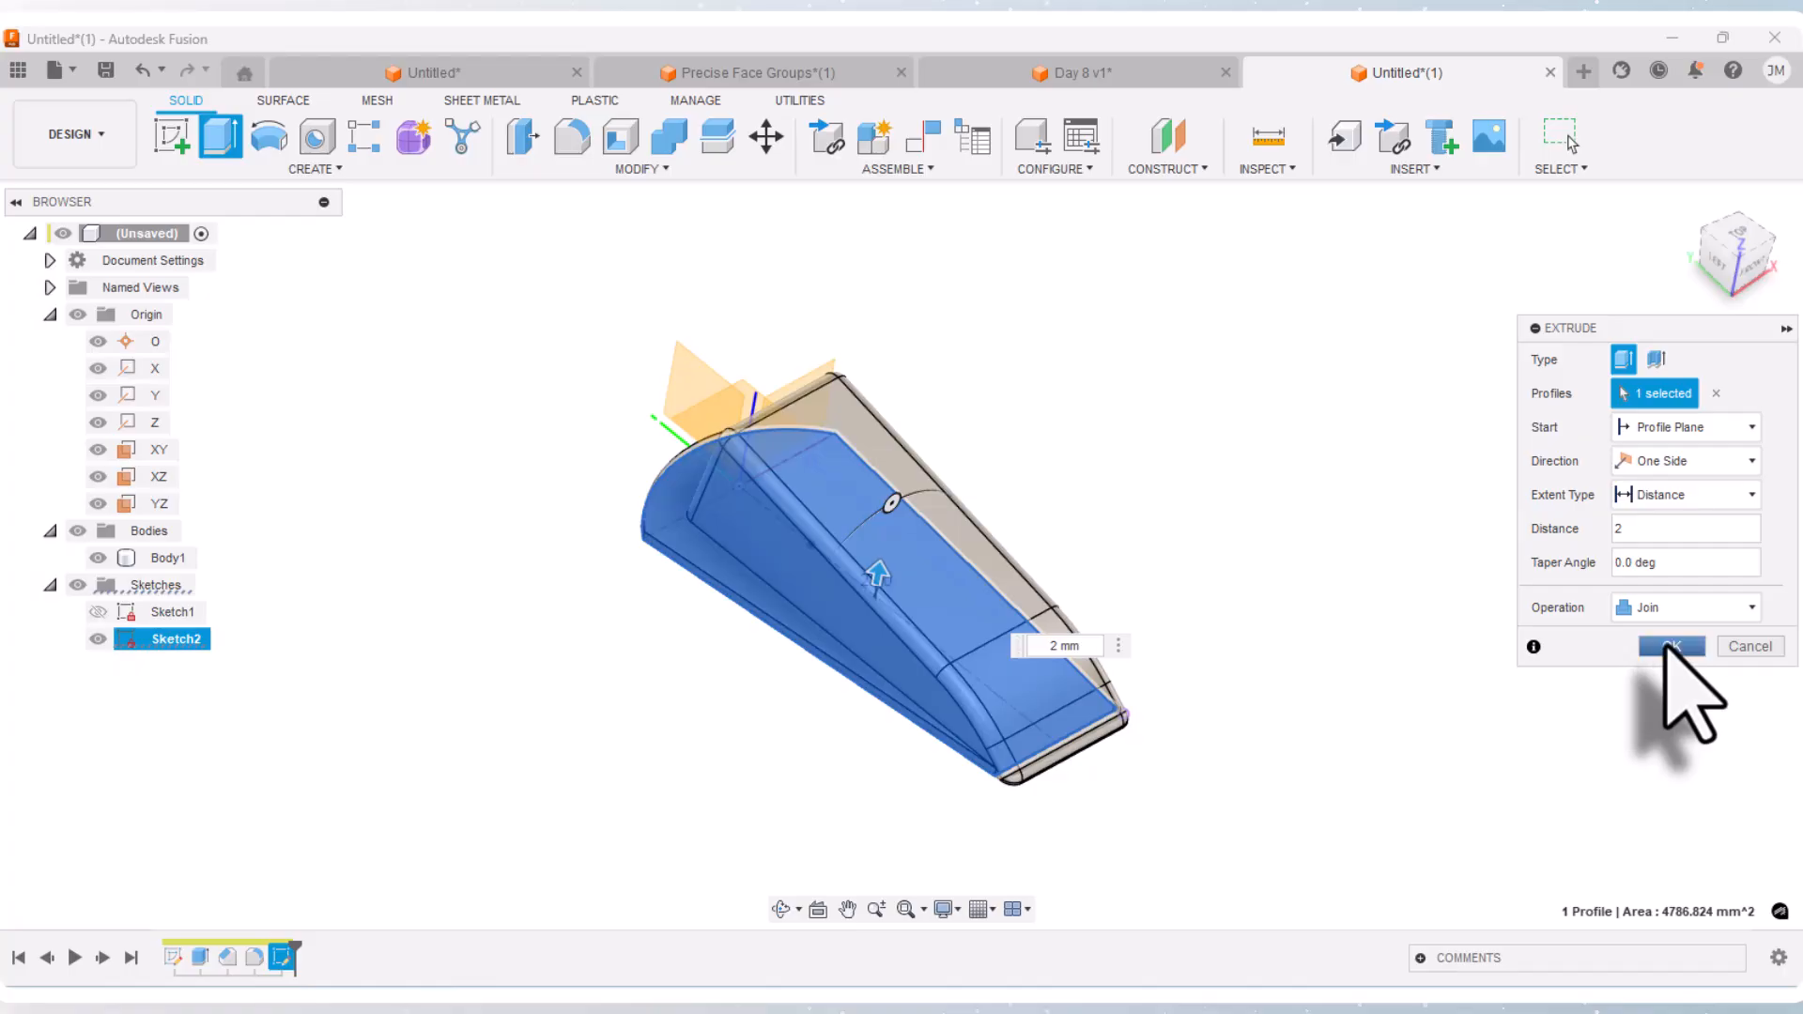
{"action": "left_click", "coordinate": [1670, 646]}
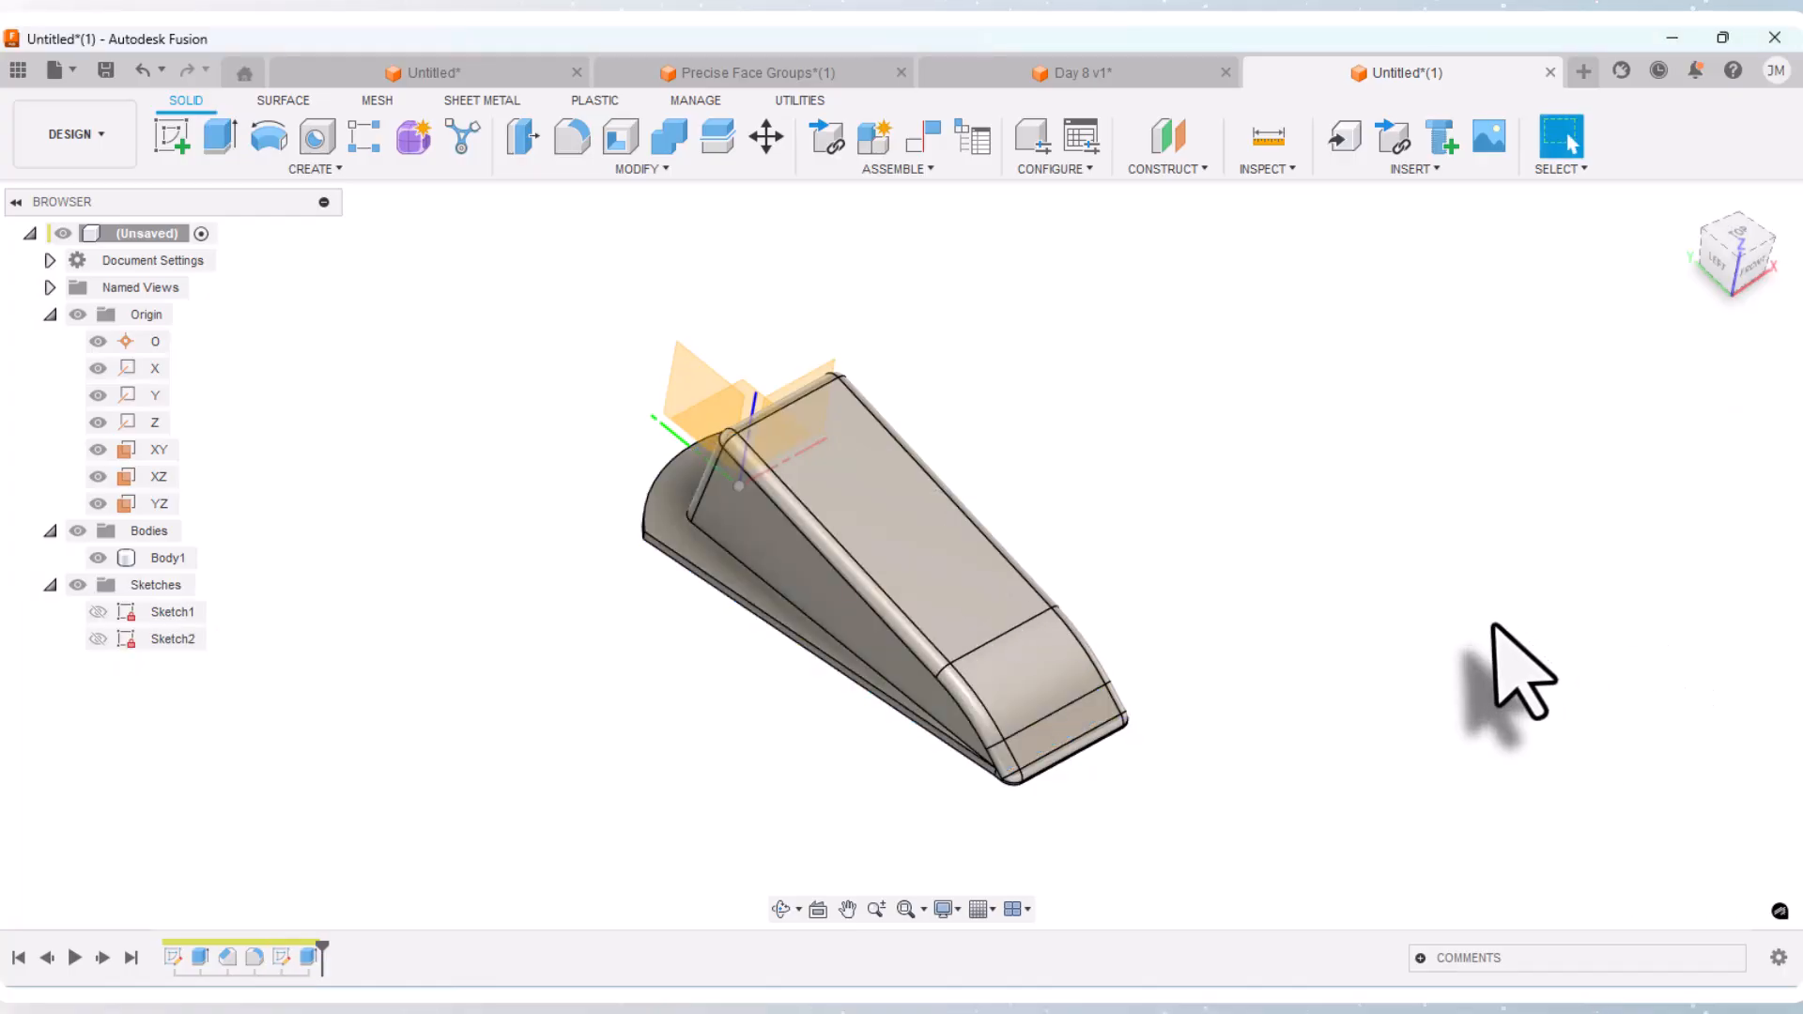
{"action": "left_click", "coordinate": [787, 908]}
{"action": "left_click_drag", "start_coordinate": [810, 817], "coordinate": [825, 764]}
{"action": "right_click", "coordinate": [825, 781]}
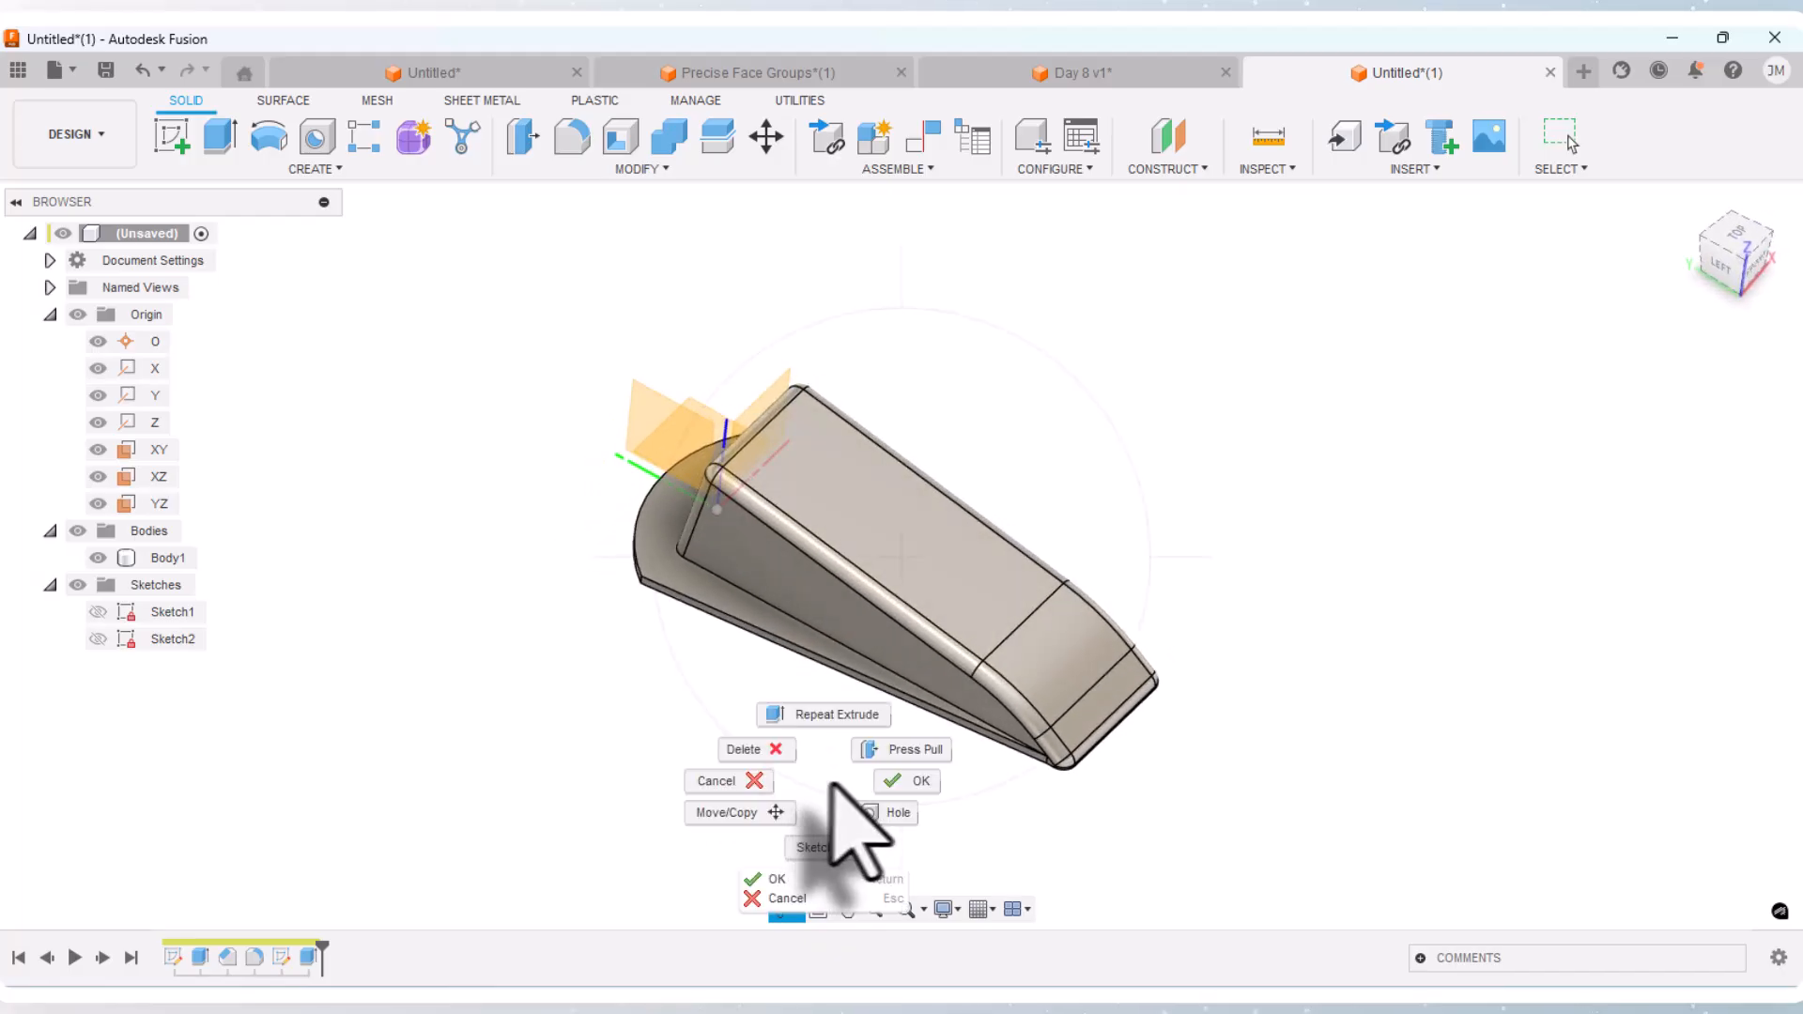
{"action": "left_click", "coordinate": [905, 782]}
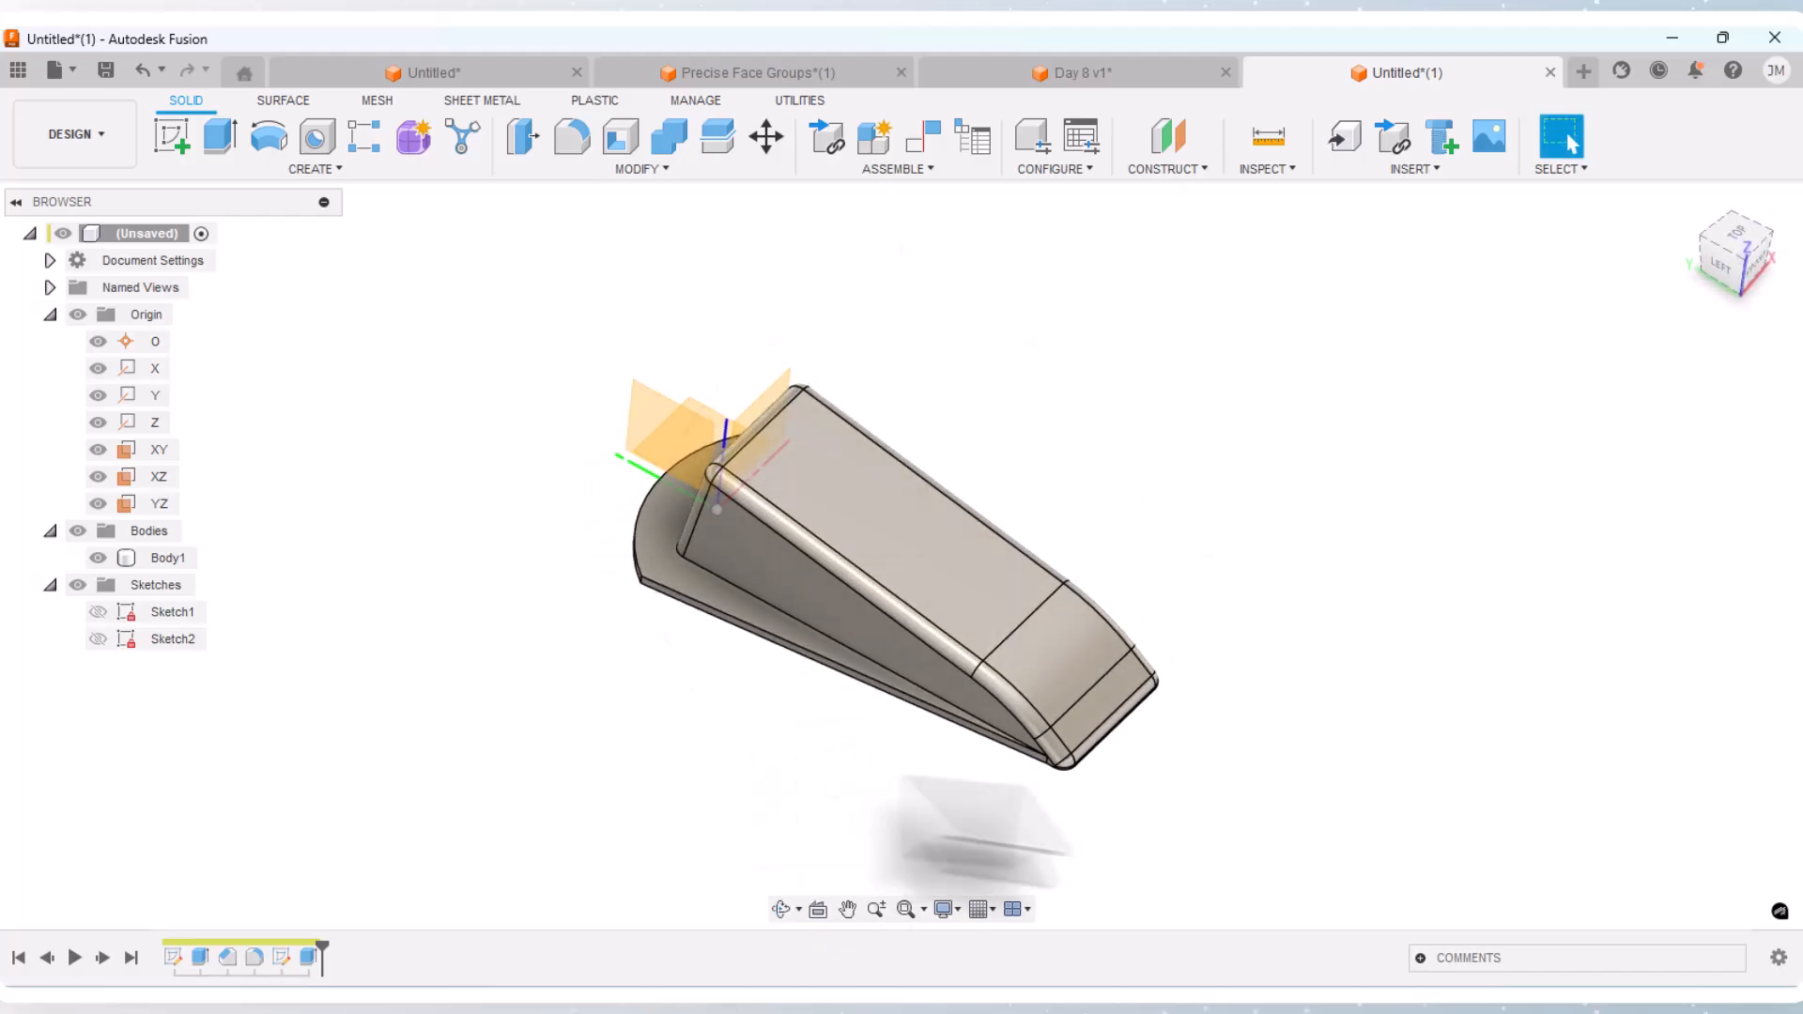
Step: Switch to the Day 8 v1 reference design, finish its open sketch, and advance the timeline past the base extrusion and shell
{"action": "left_click", "coordinate": [1092, 75]}
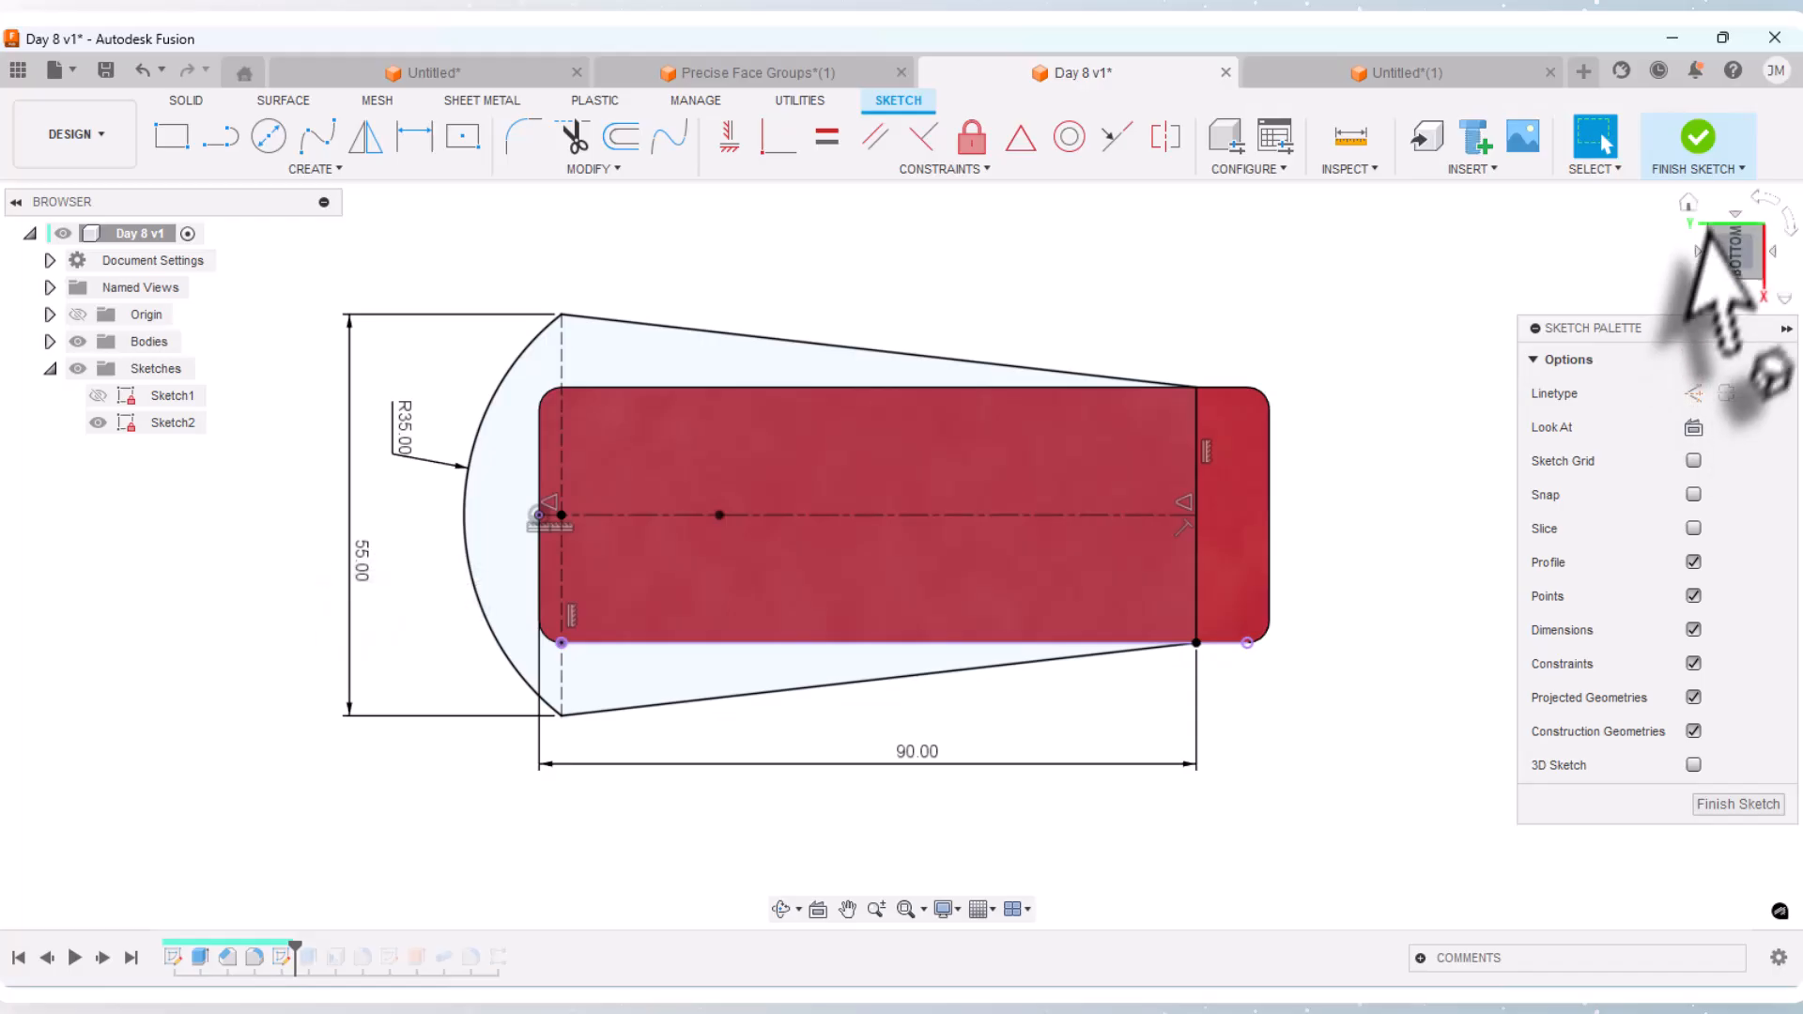
{"action": "left_click", "coordinate": [1696, 139]}
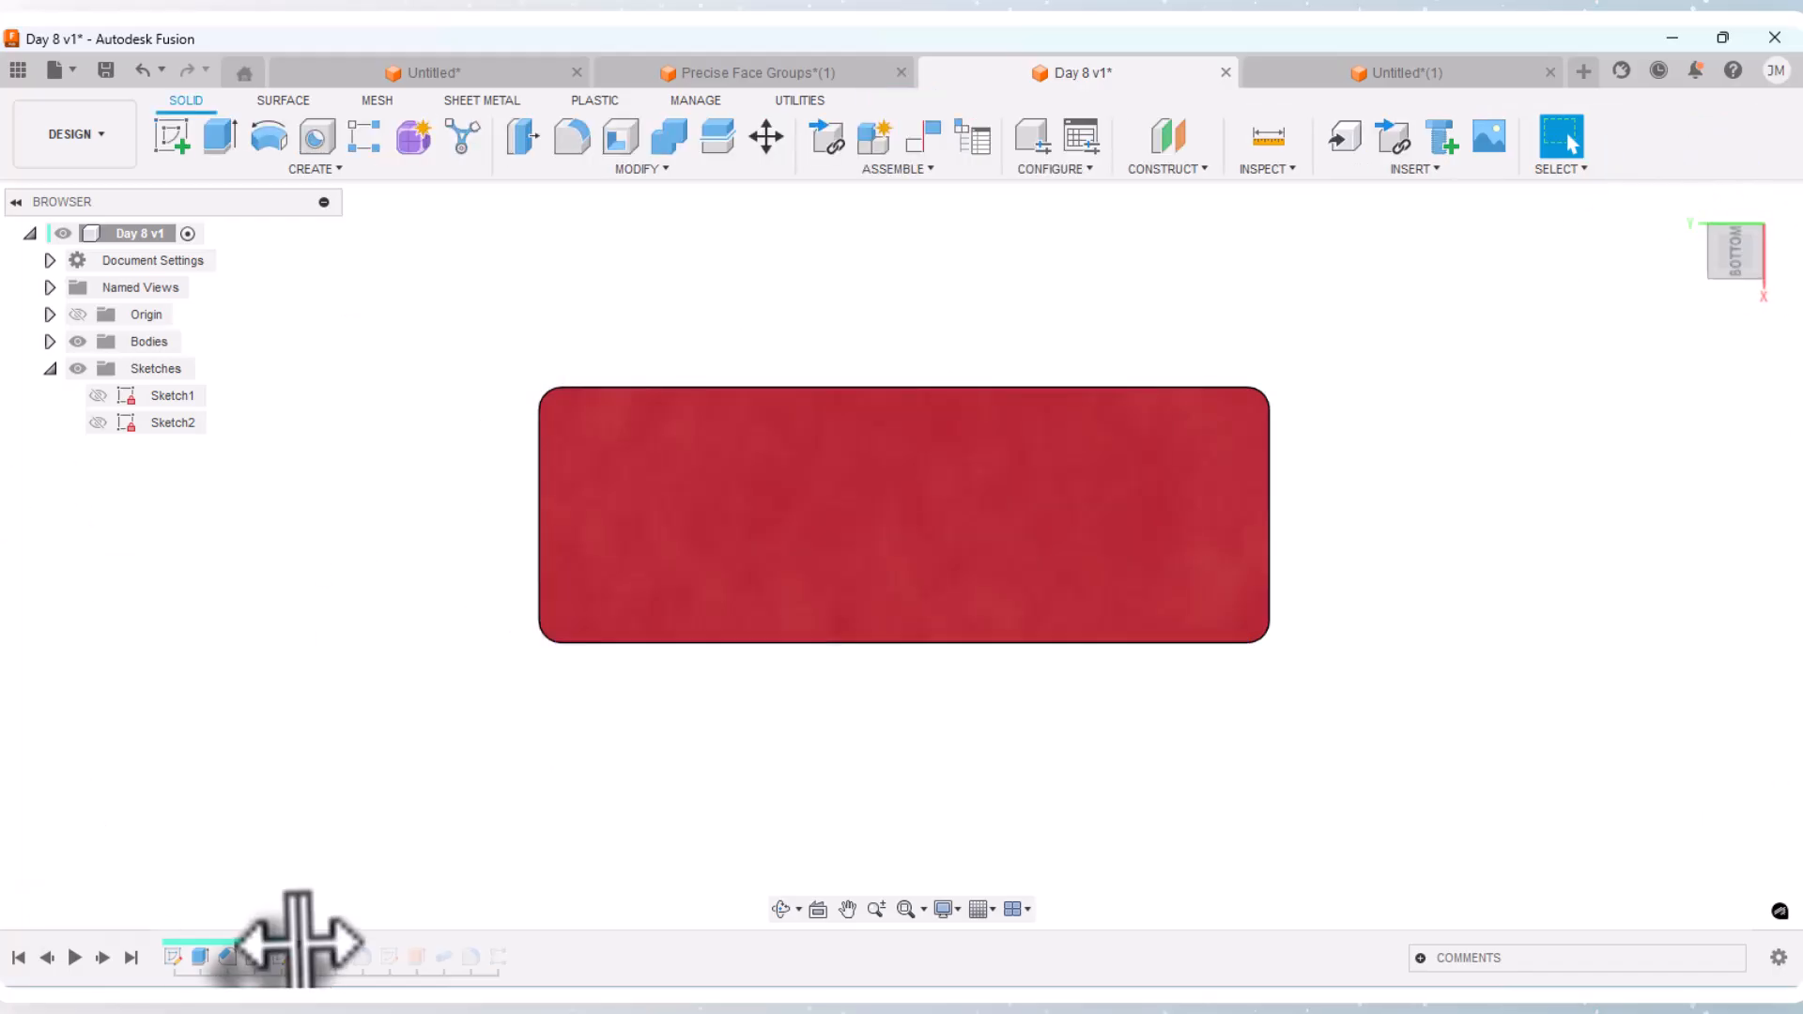
{"action": "left_click_drag", "start_coordinate": [319, 953], "coordinate": [324, 953]}
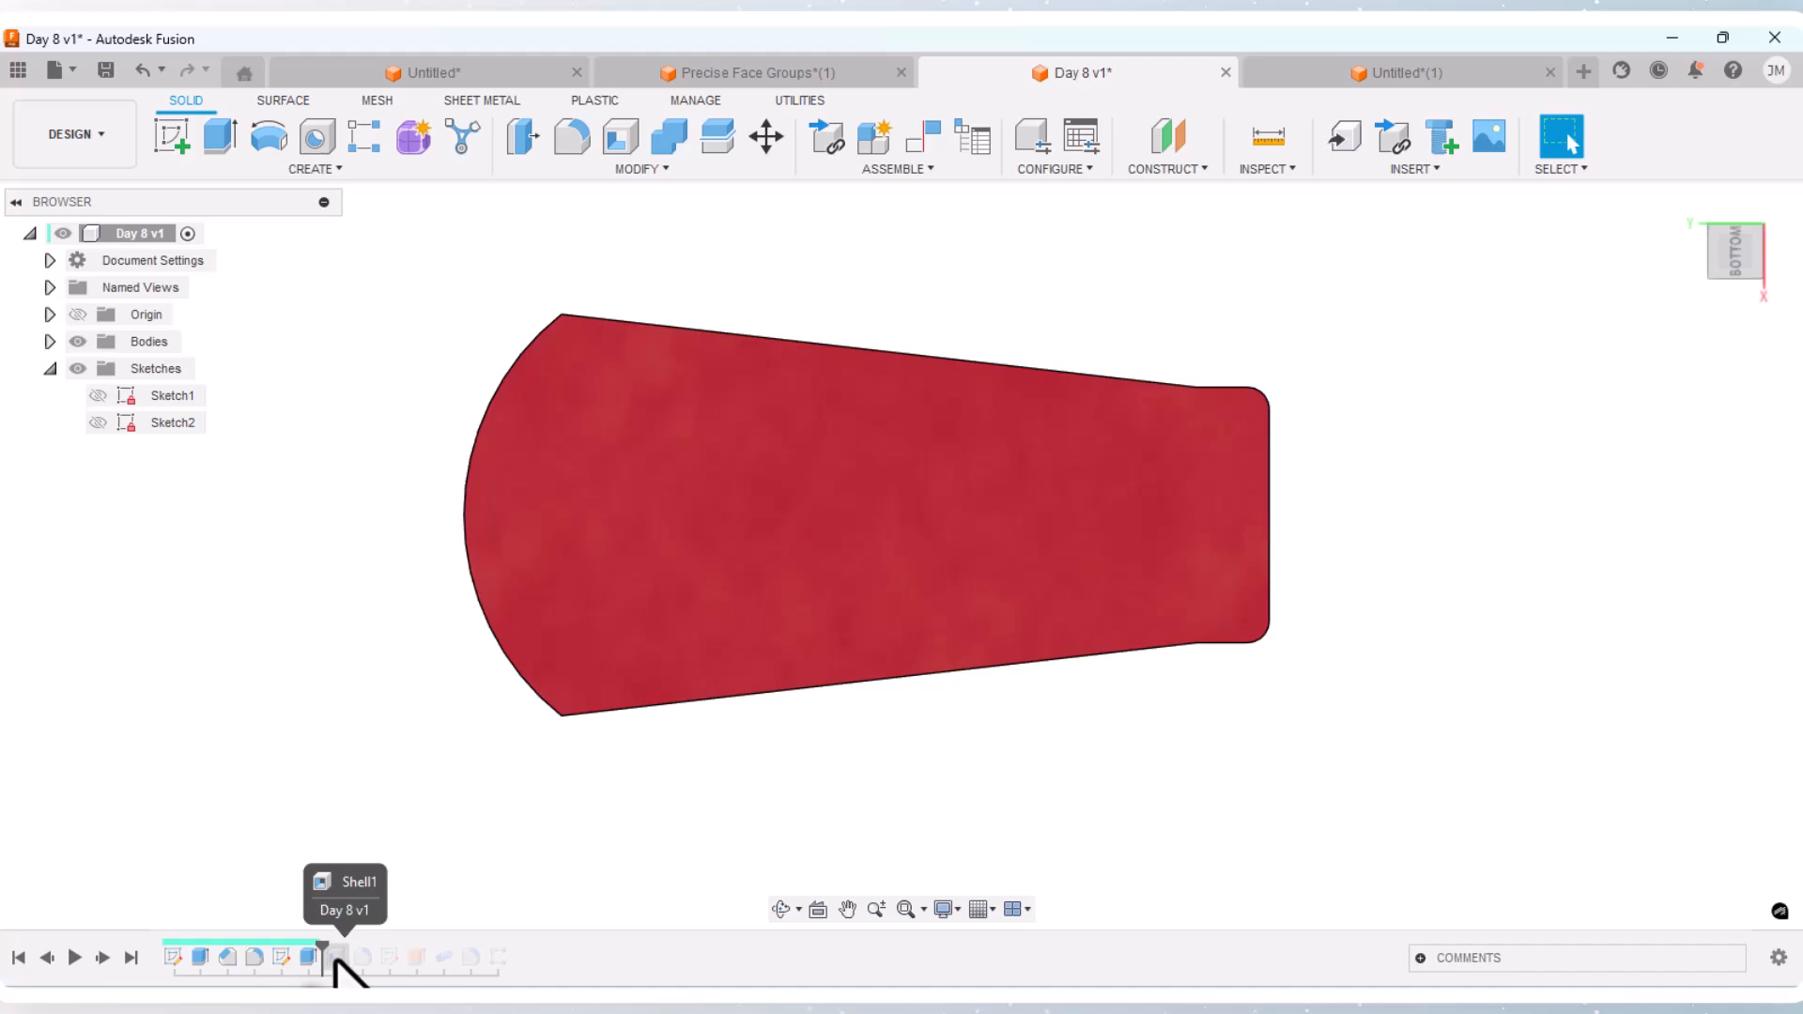
{"action": "left_click_drag", "start_coordinate": [324, 953], "coordinate": [349, 953]}
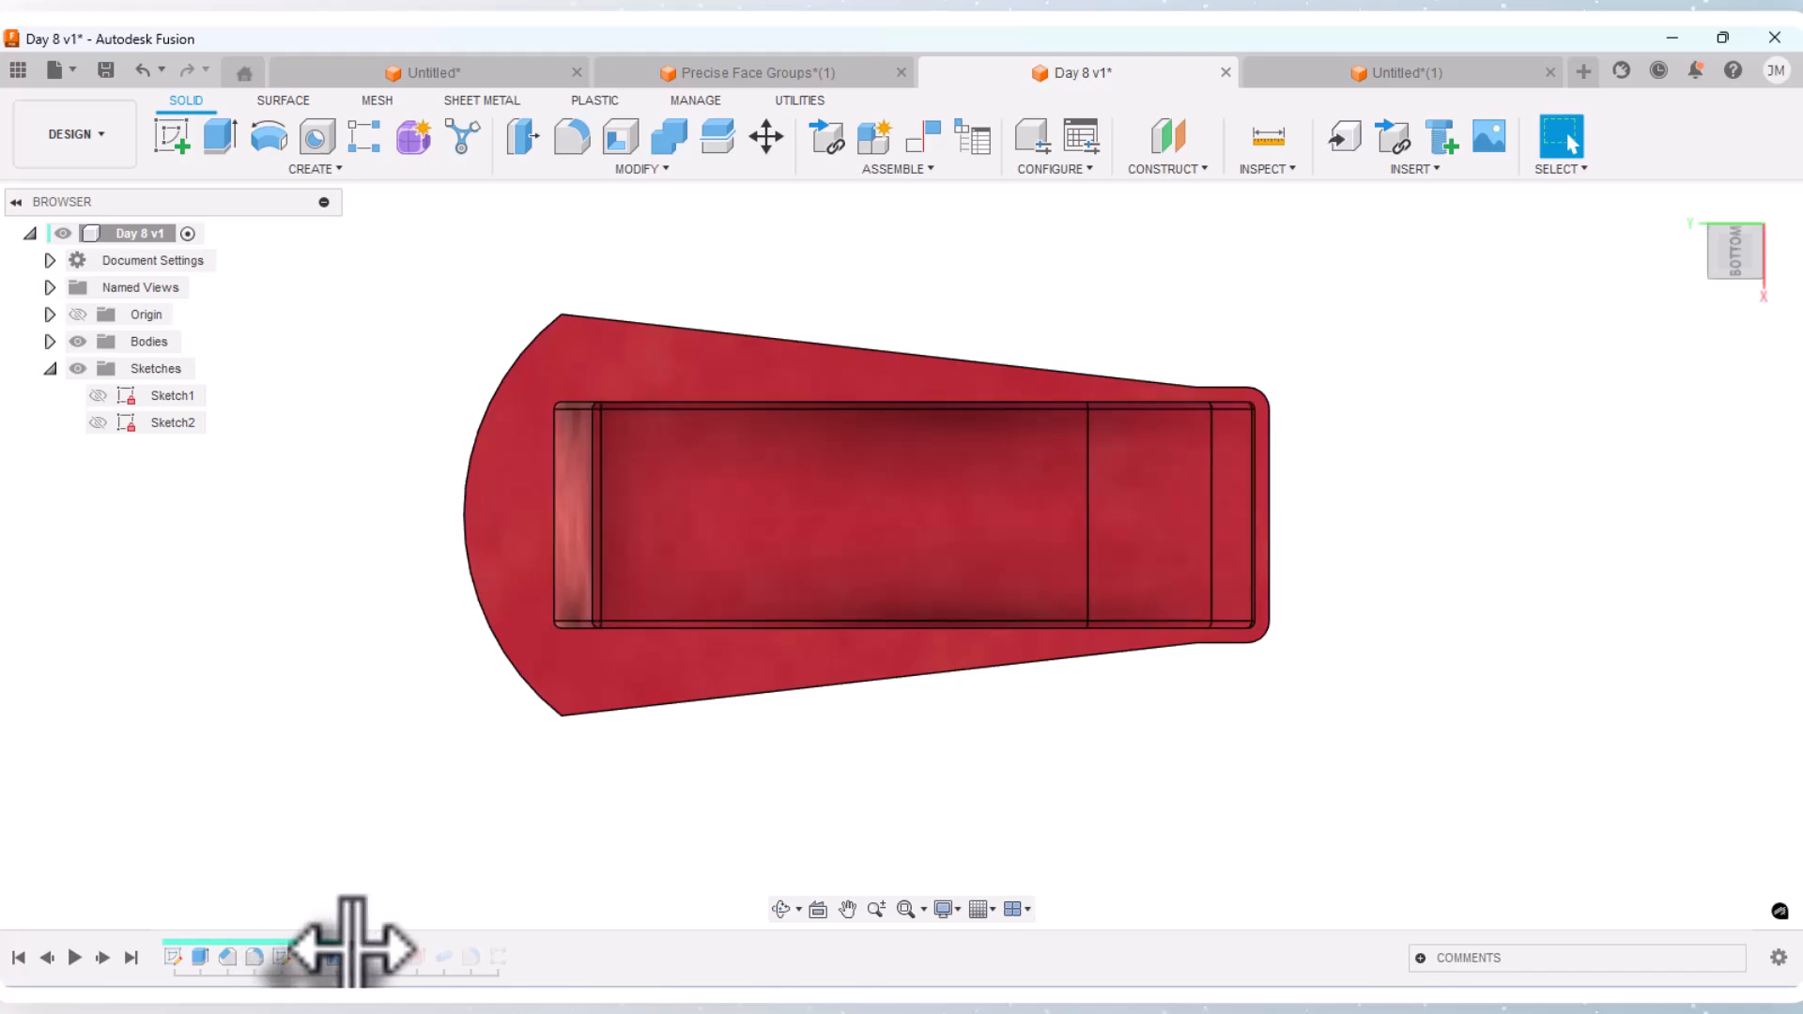
Step: Examine the reference model's hollowed underside and base edge, and review the shell feature's selected face, thickness and direction
{"action": "left_click", "coordinate": [782, 909]}
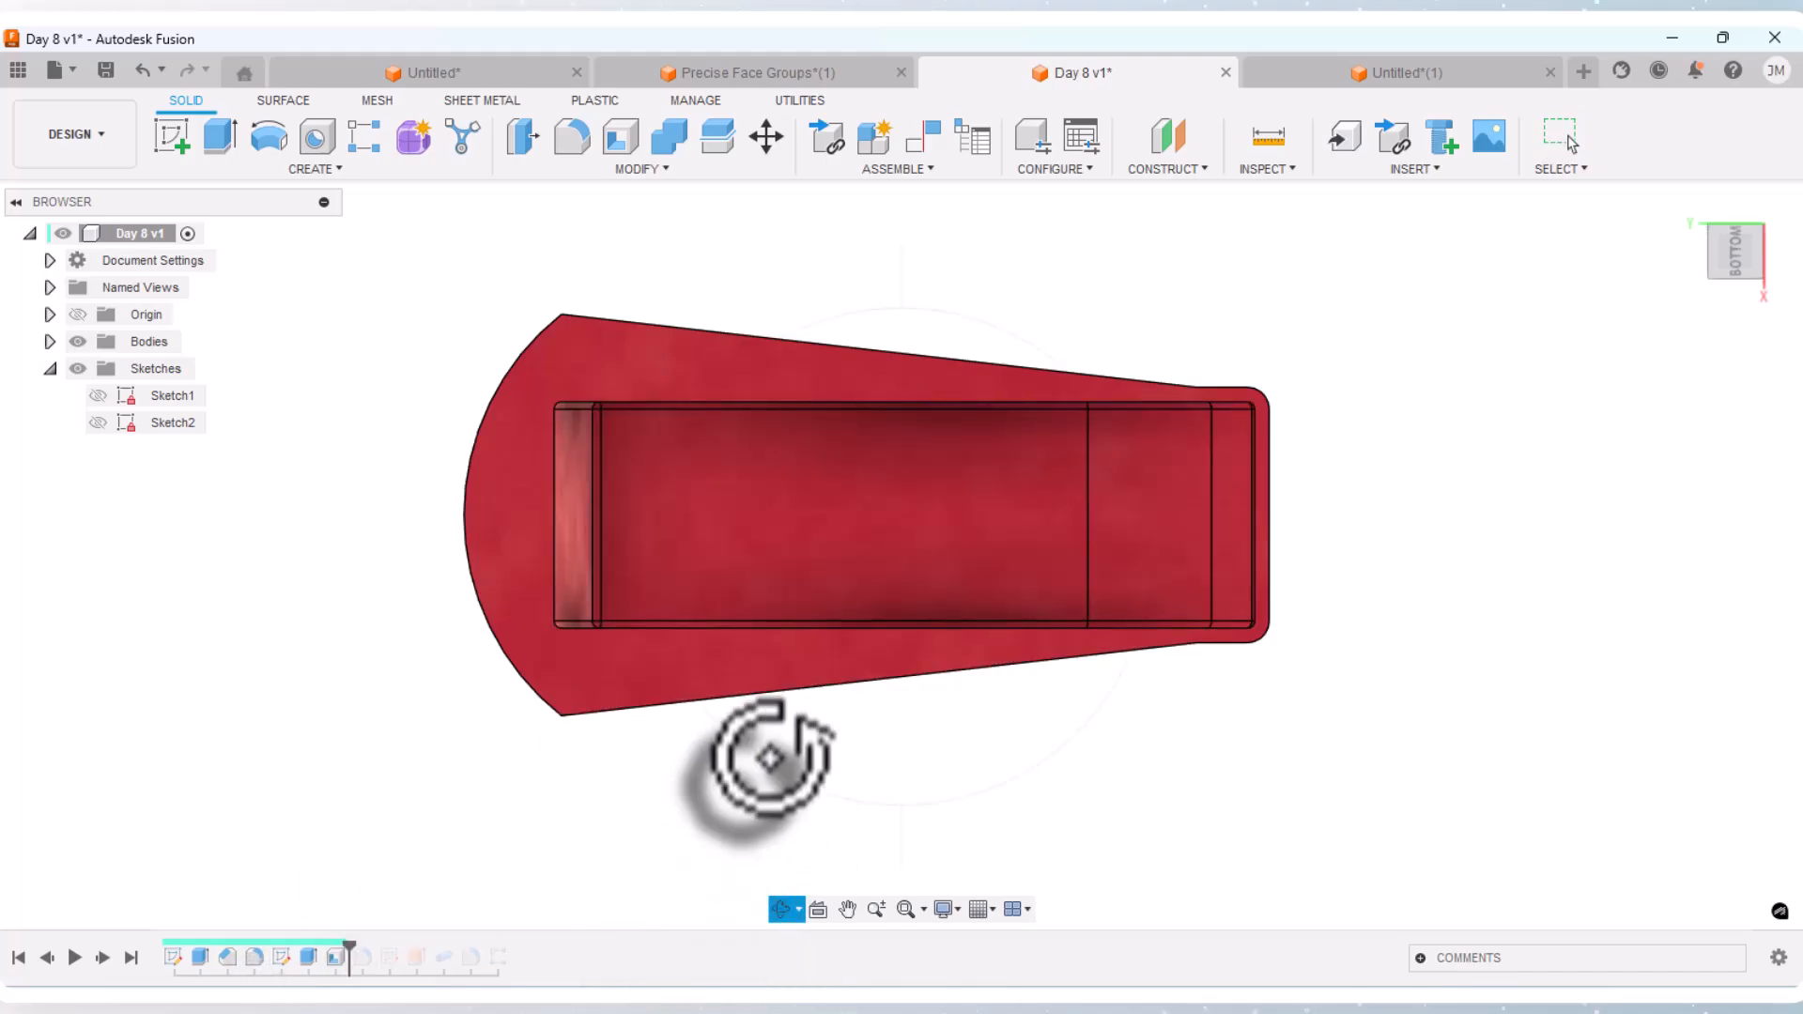
{"action": "mouse_move", "coordinate": [757, 752]}
{"action": "left_mouse_down"}
{"action": "mouse_move", "coordinate": [704, 826]}
{"action": "mouse_move", "coordinate": [785, 754]}
{"action": "left_mouse_up"}
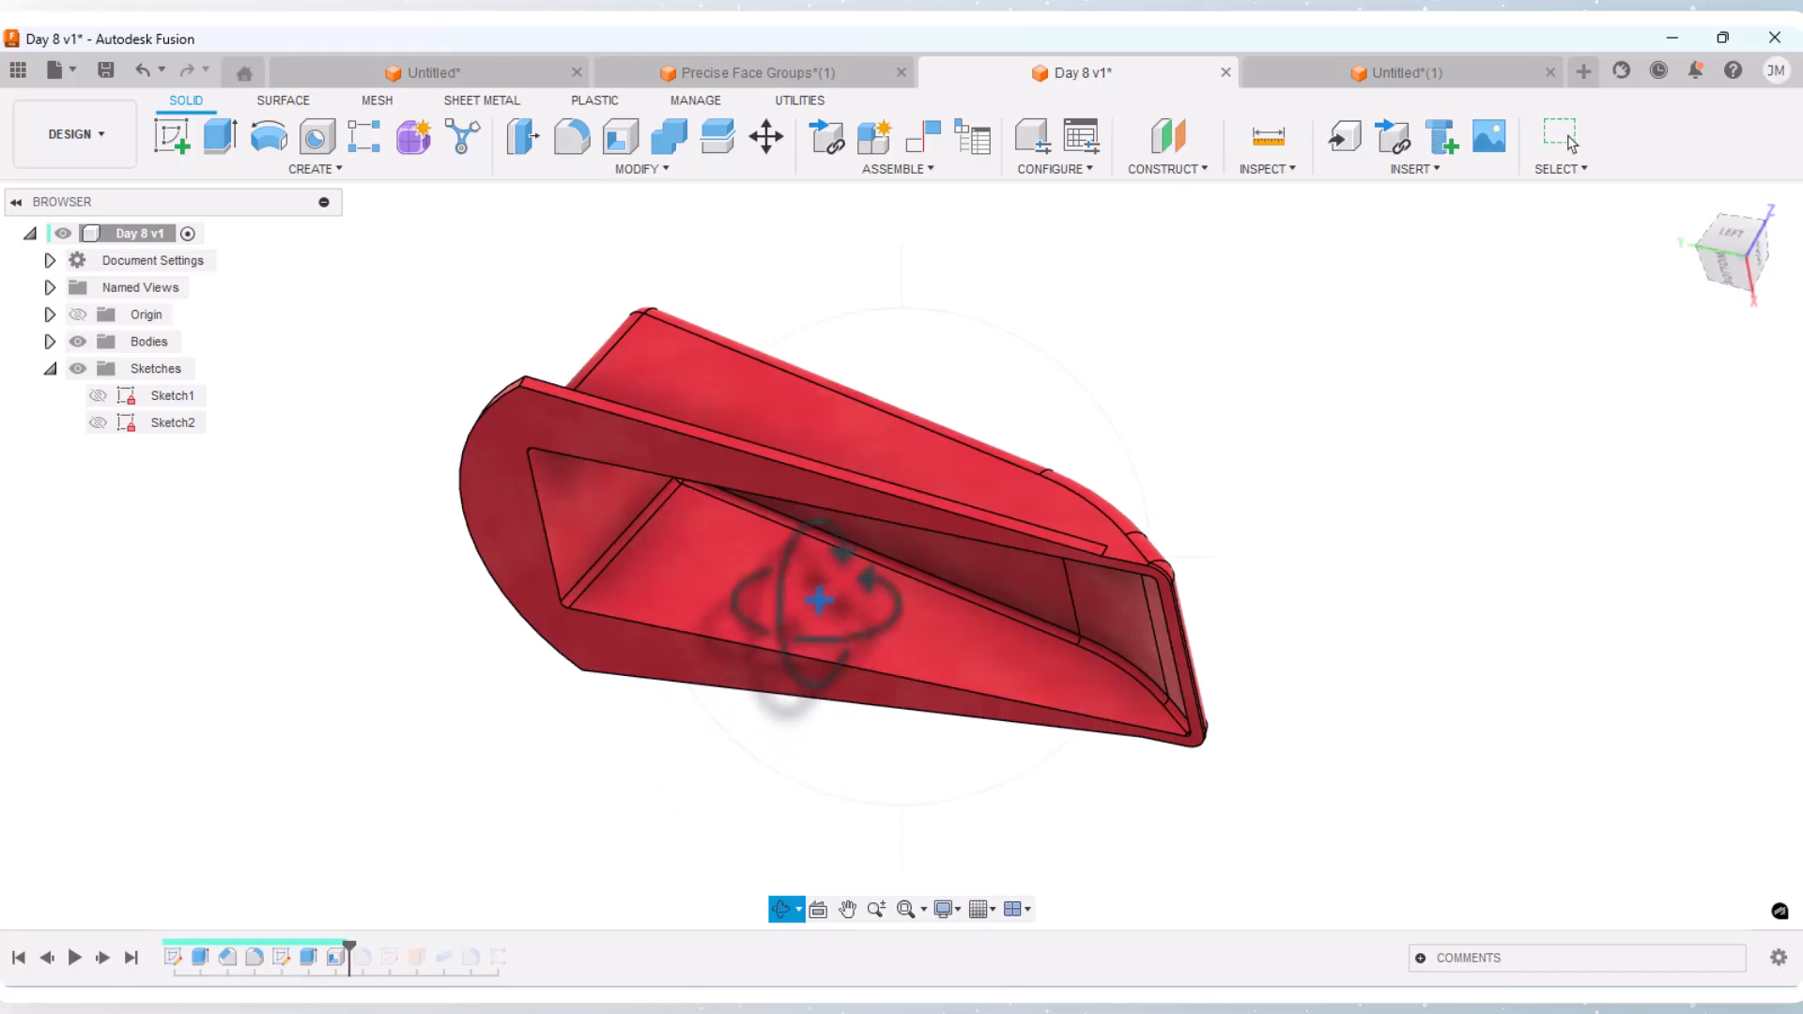
{"action": "left_click_drag", "start_coordinate": [1127, 523], "coordinate": [926, 626]}
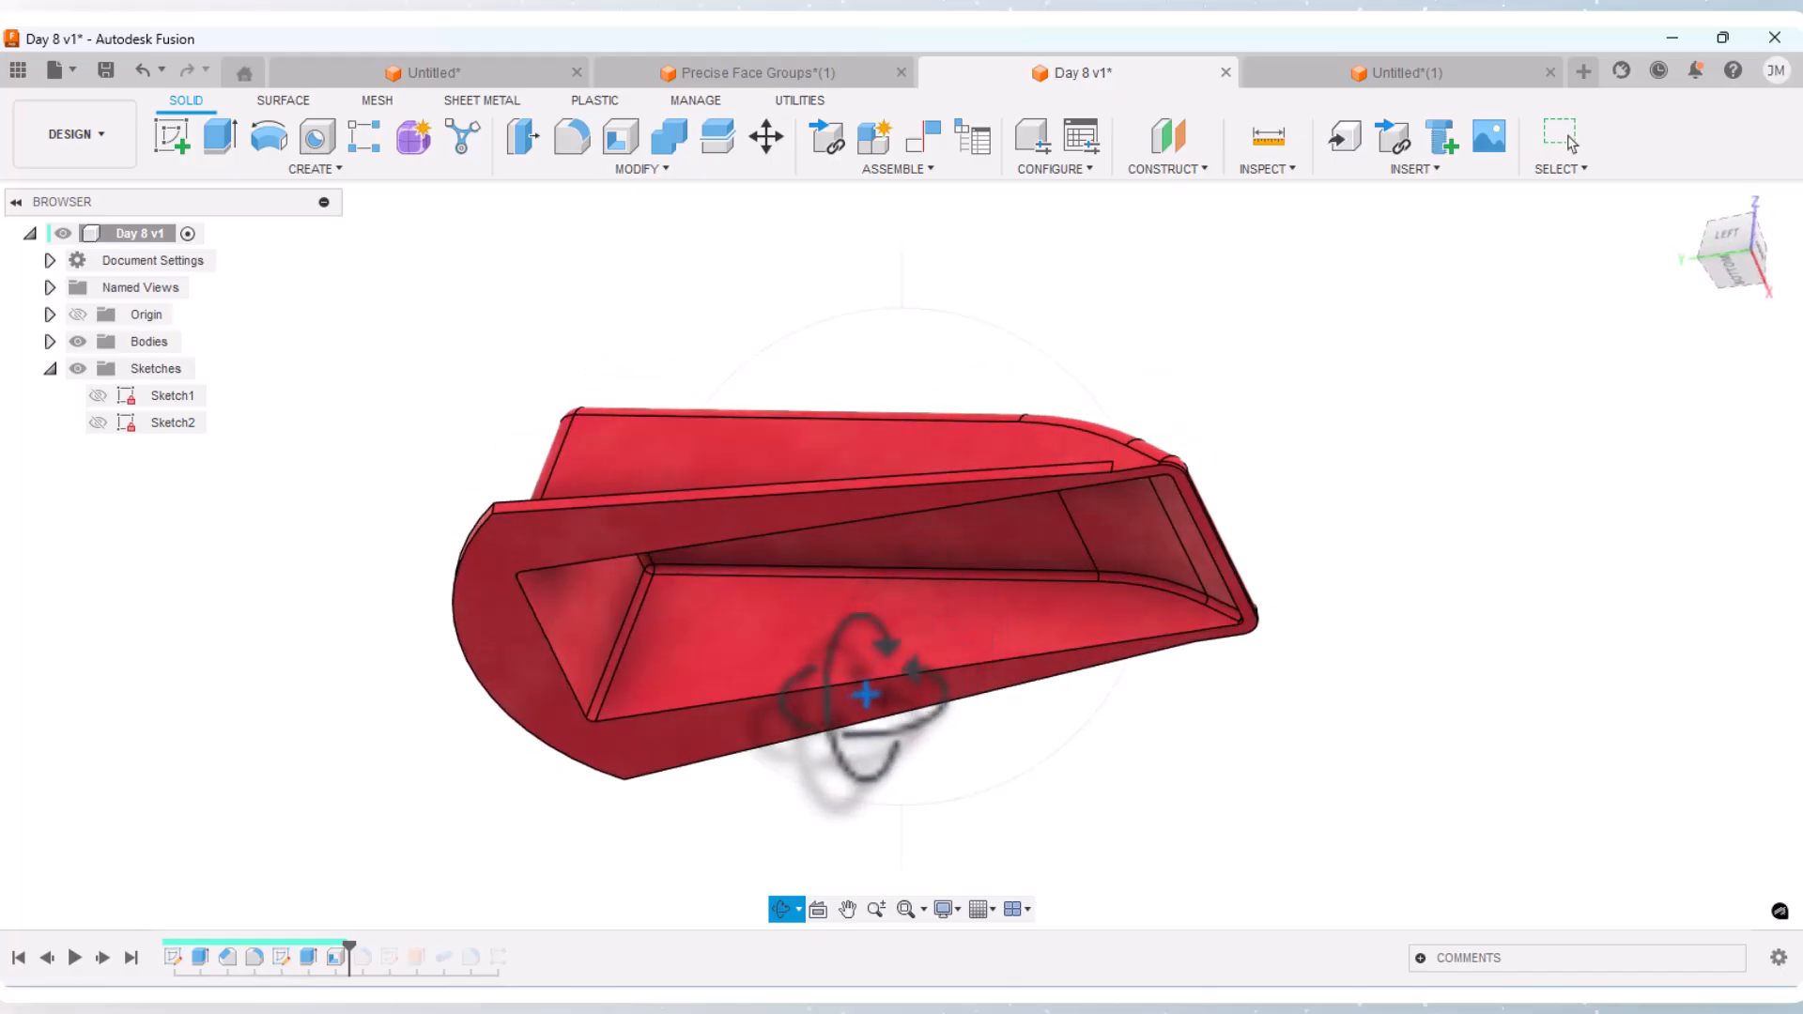
{"action": "left_click_drag", "start_coordinate": [757, 757], "coordinate": [803, 587]}
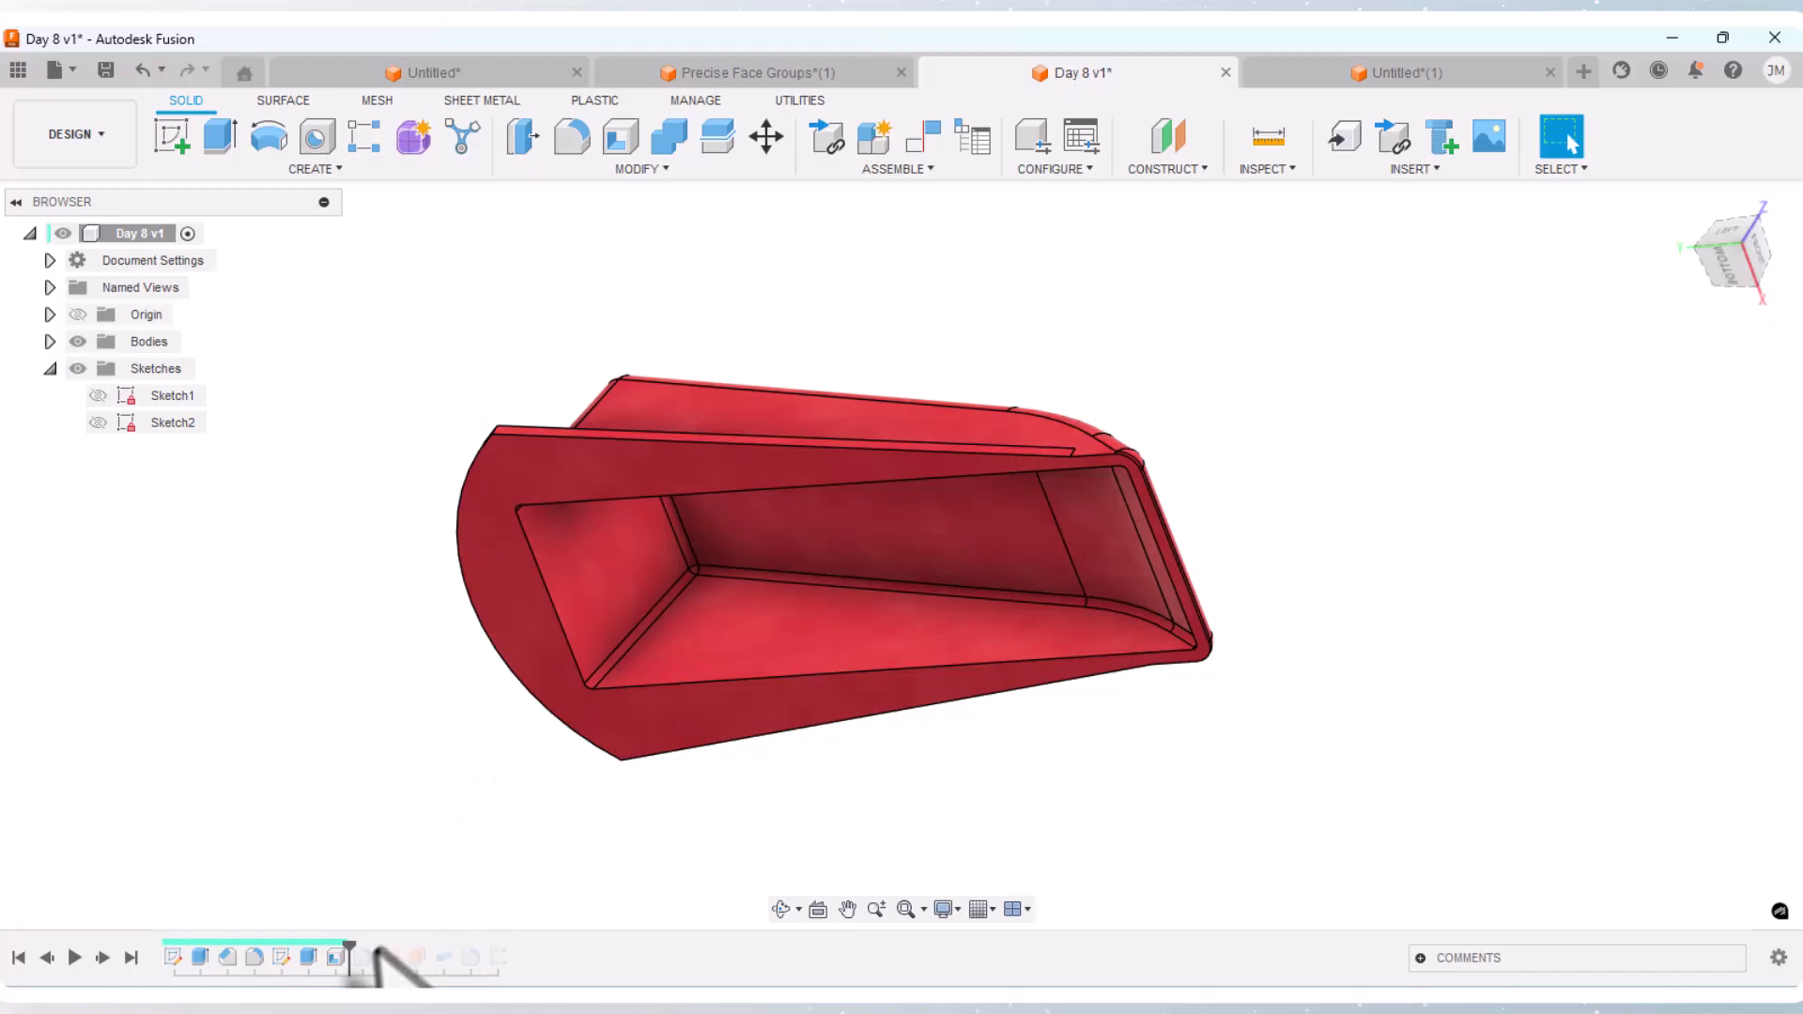
{"action": "right_click", "coordinate": [335, 958]}
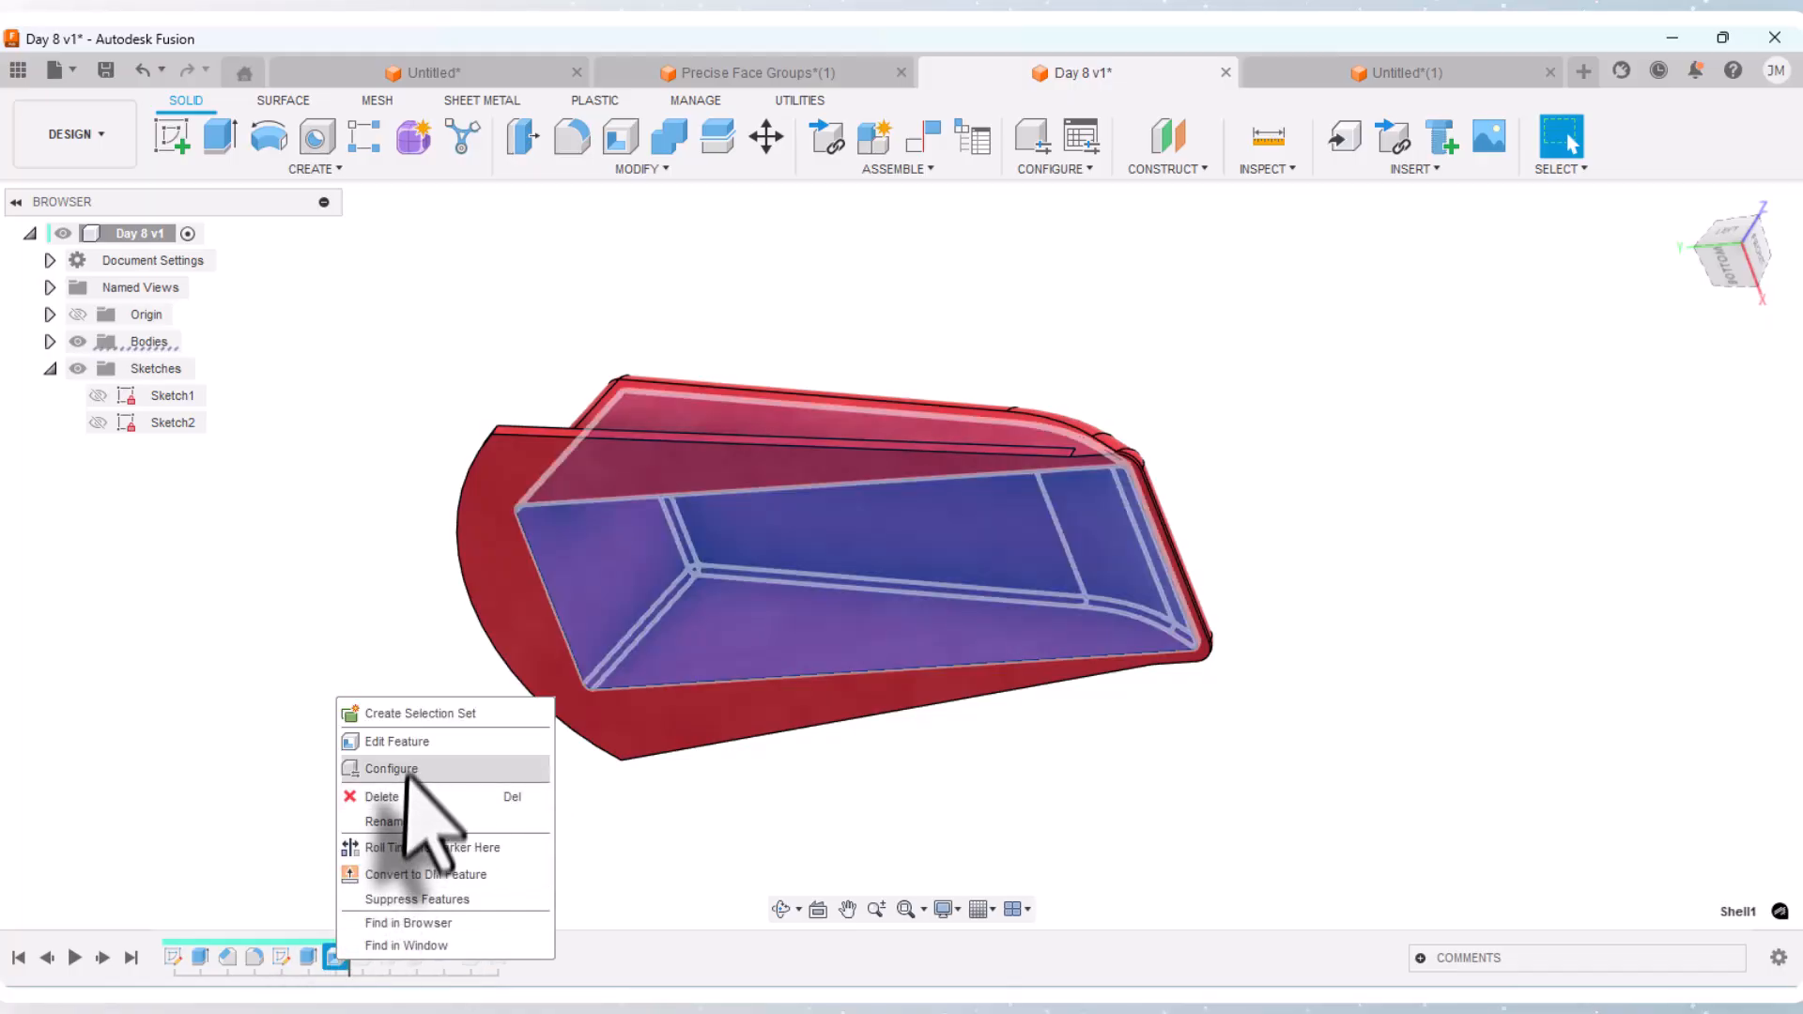
{"action": "left_click", "coordinate": [414, 738]}
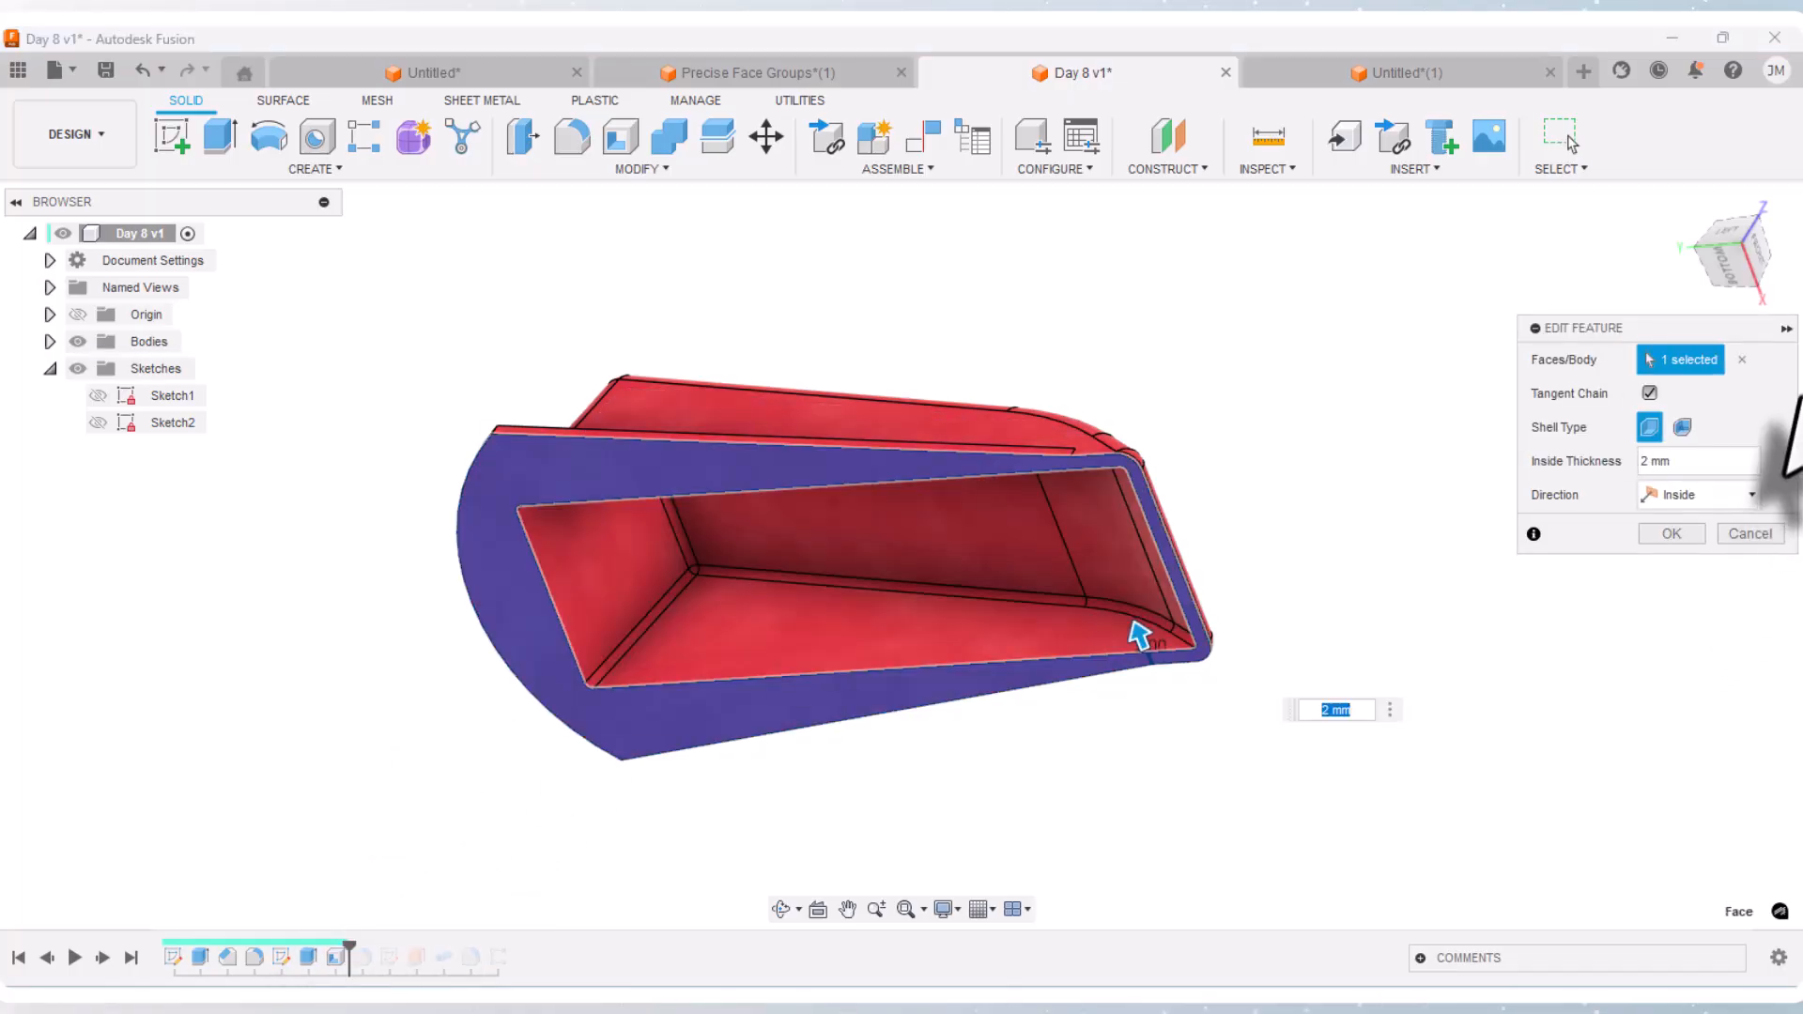
{"action": "left_click", "coordinate": [1671, 534]}
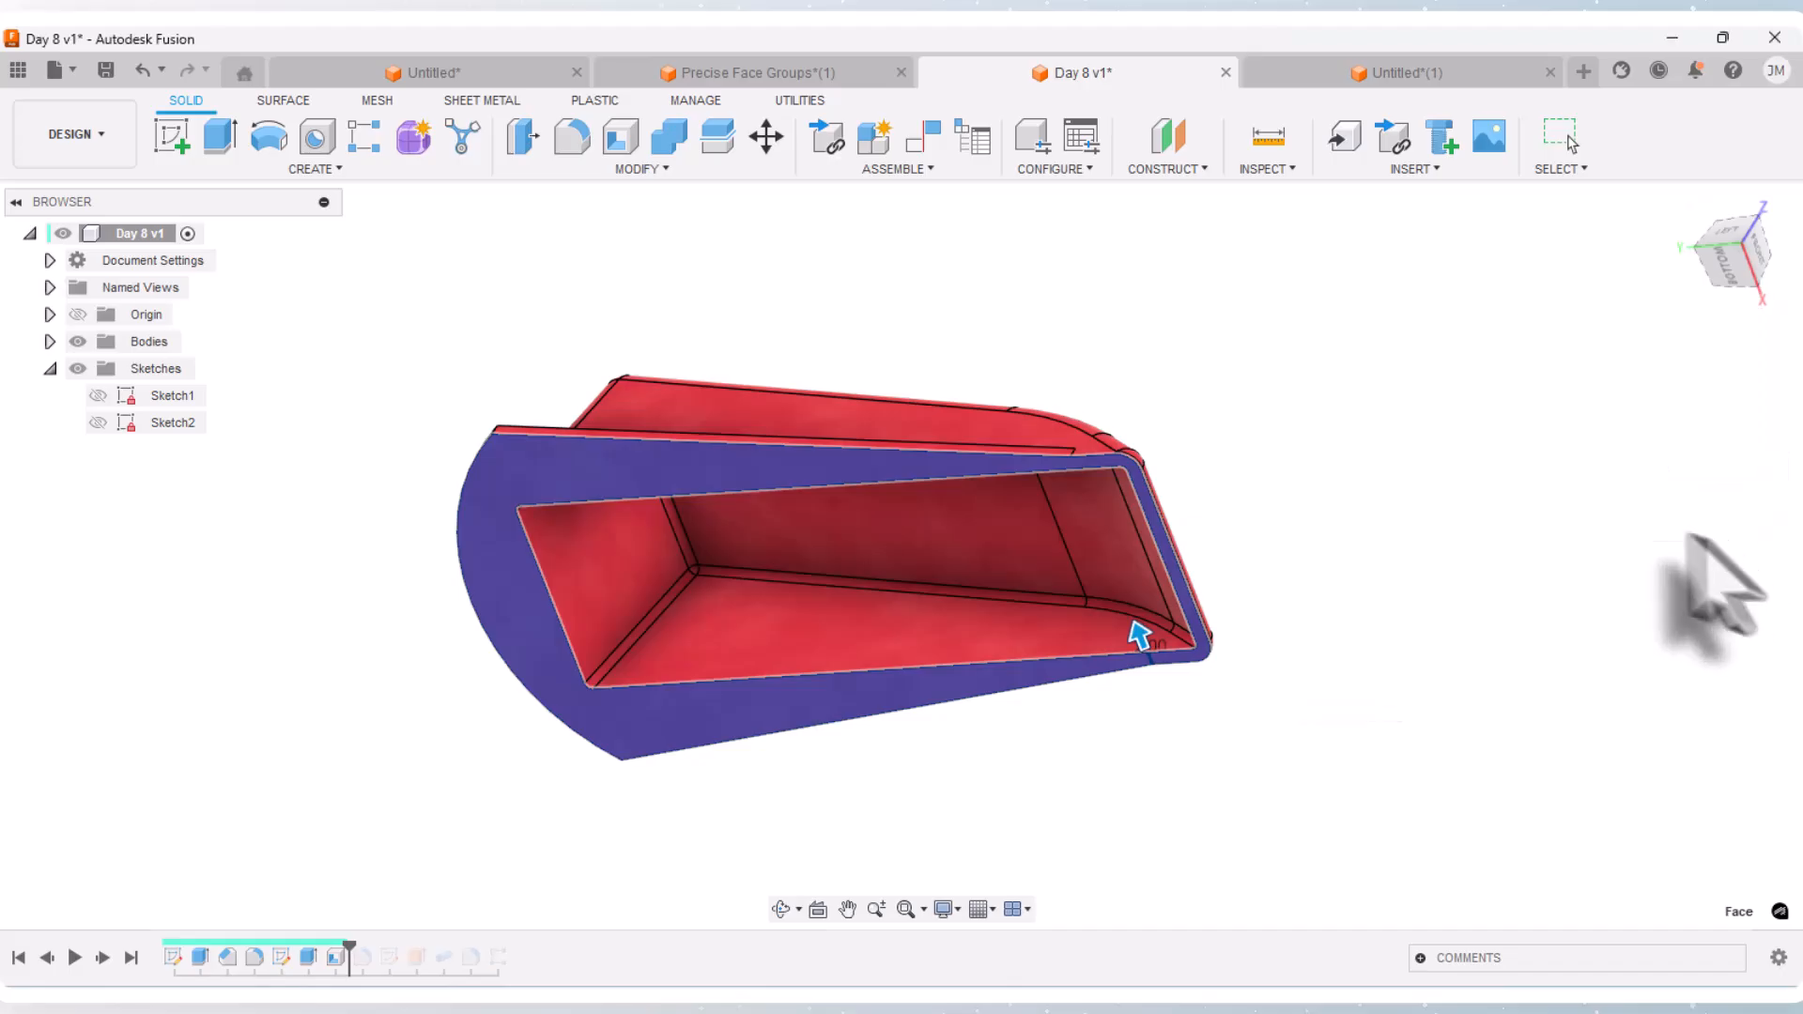
{"action": "scroll", "coordinate": [462, 424], "scroll_direction": "up", "scroll_amount": 5}
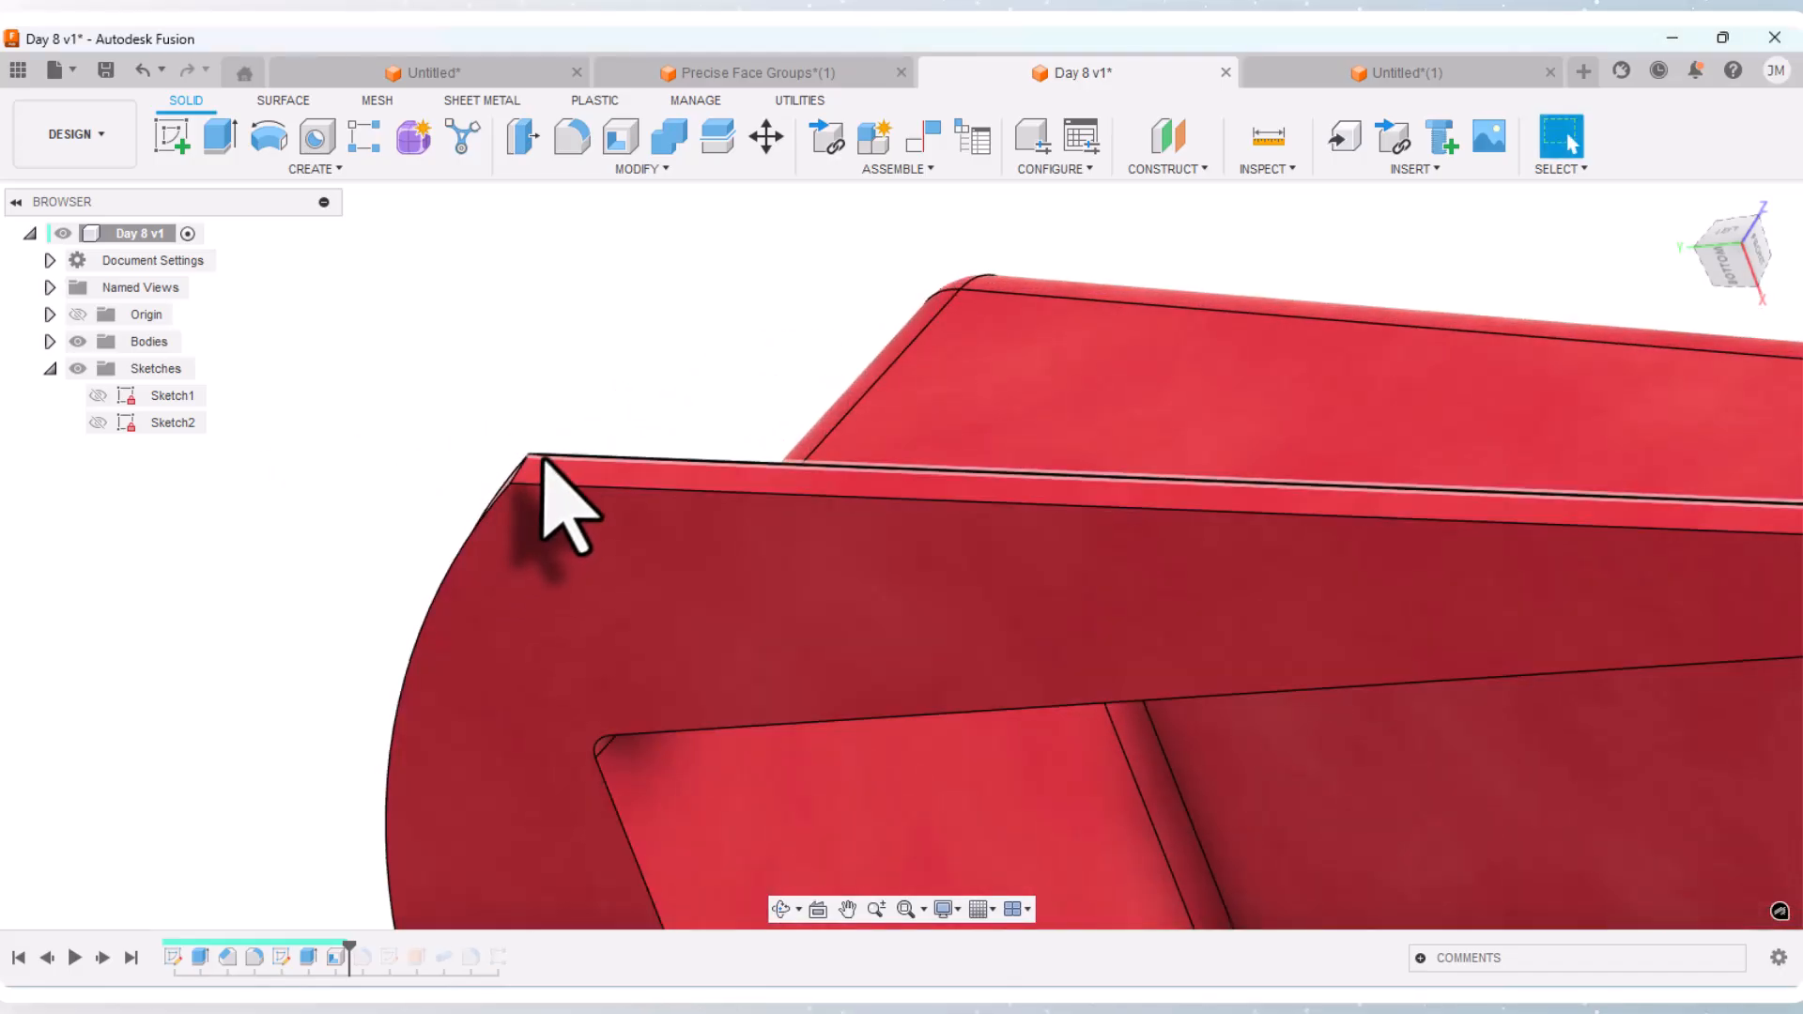
{"action": "scroll", "coordinate": [523, 481], "scroll_direction": "down", "scroll_amount": 8}
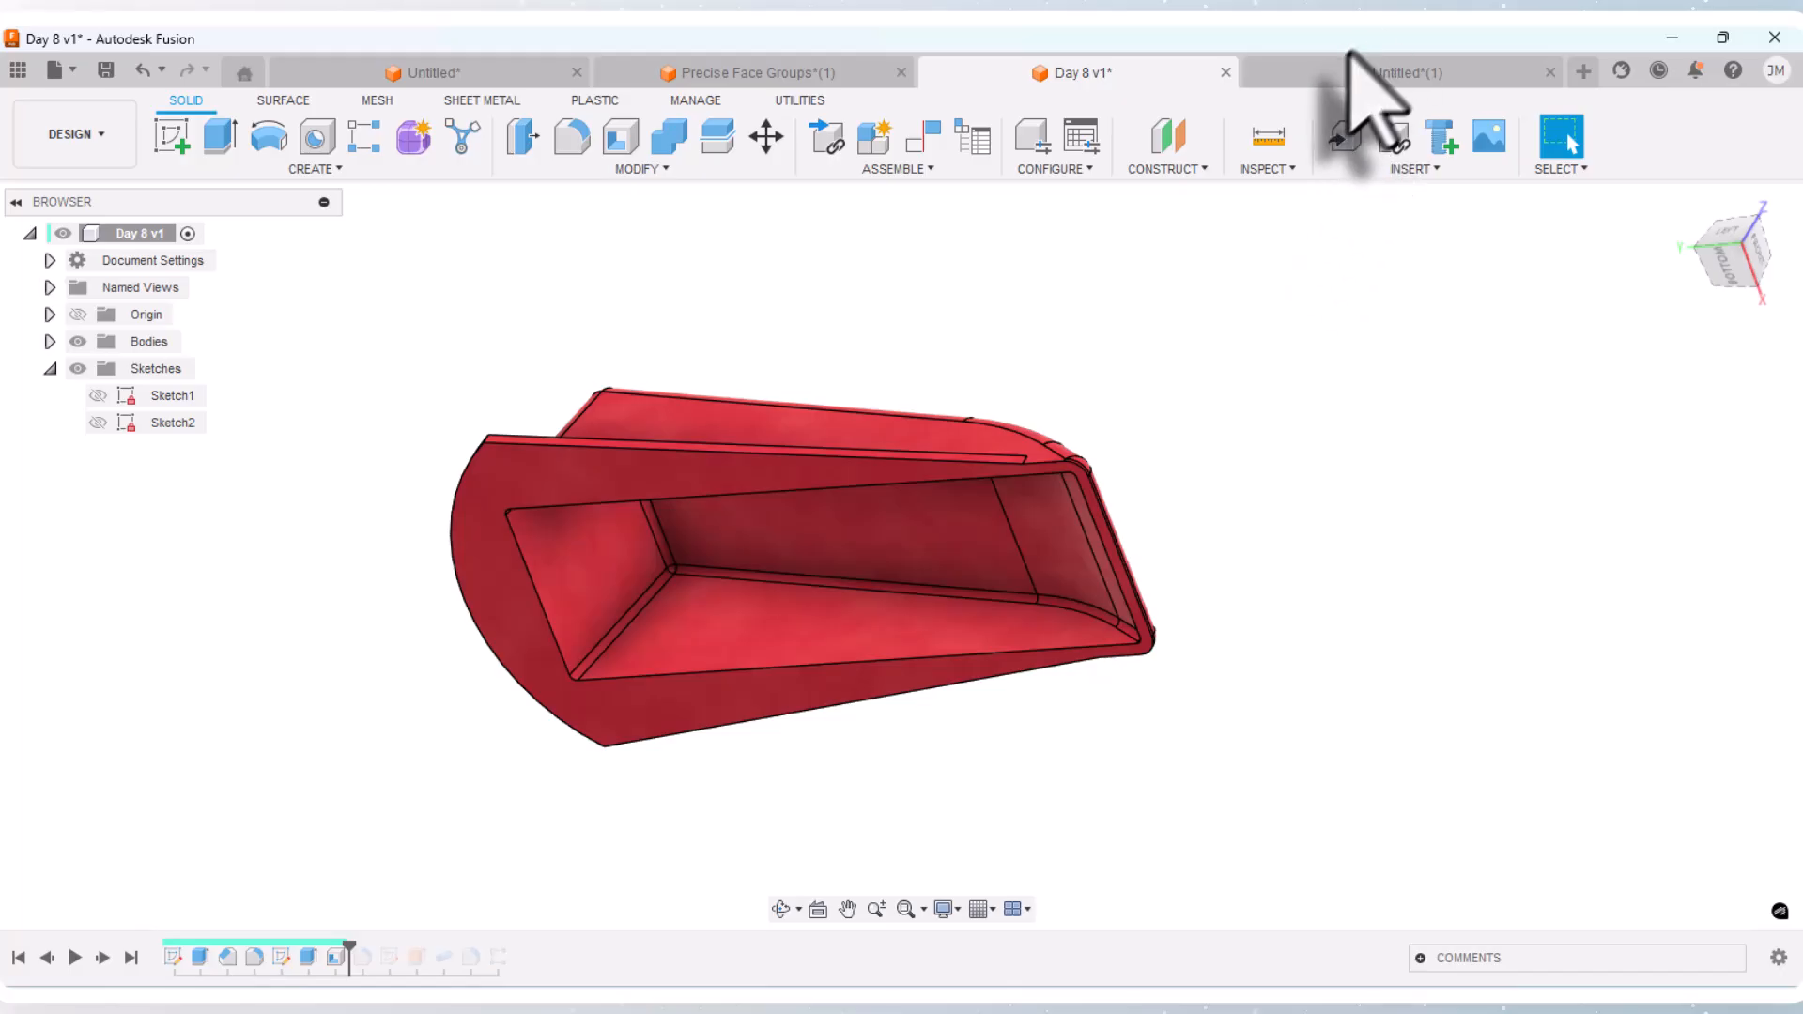
Step: Return to the new design and shell the wedge from its underside face with a 2 mm inside thickness
{"action": "left_click", "coordinate": [1333, 75]}
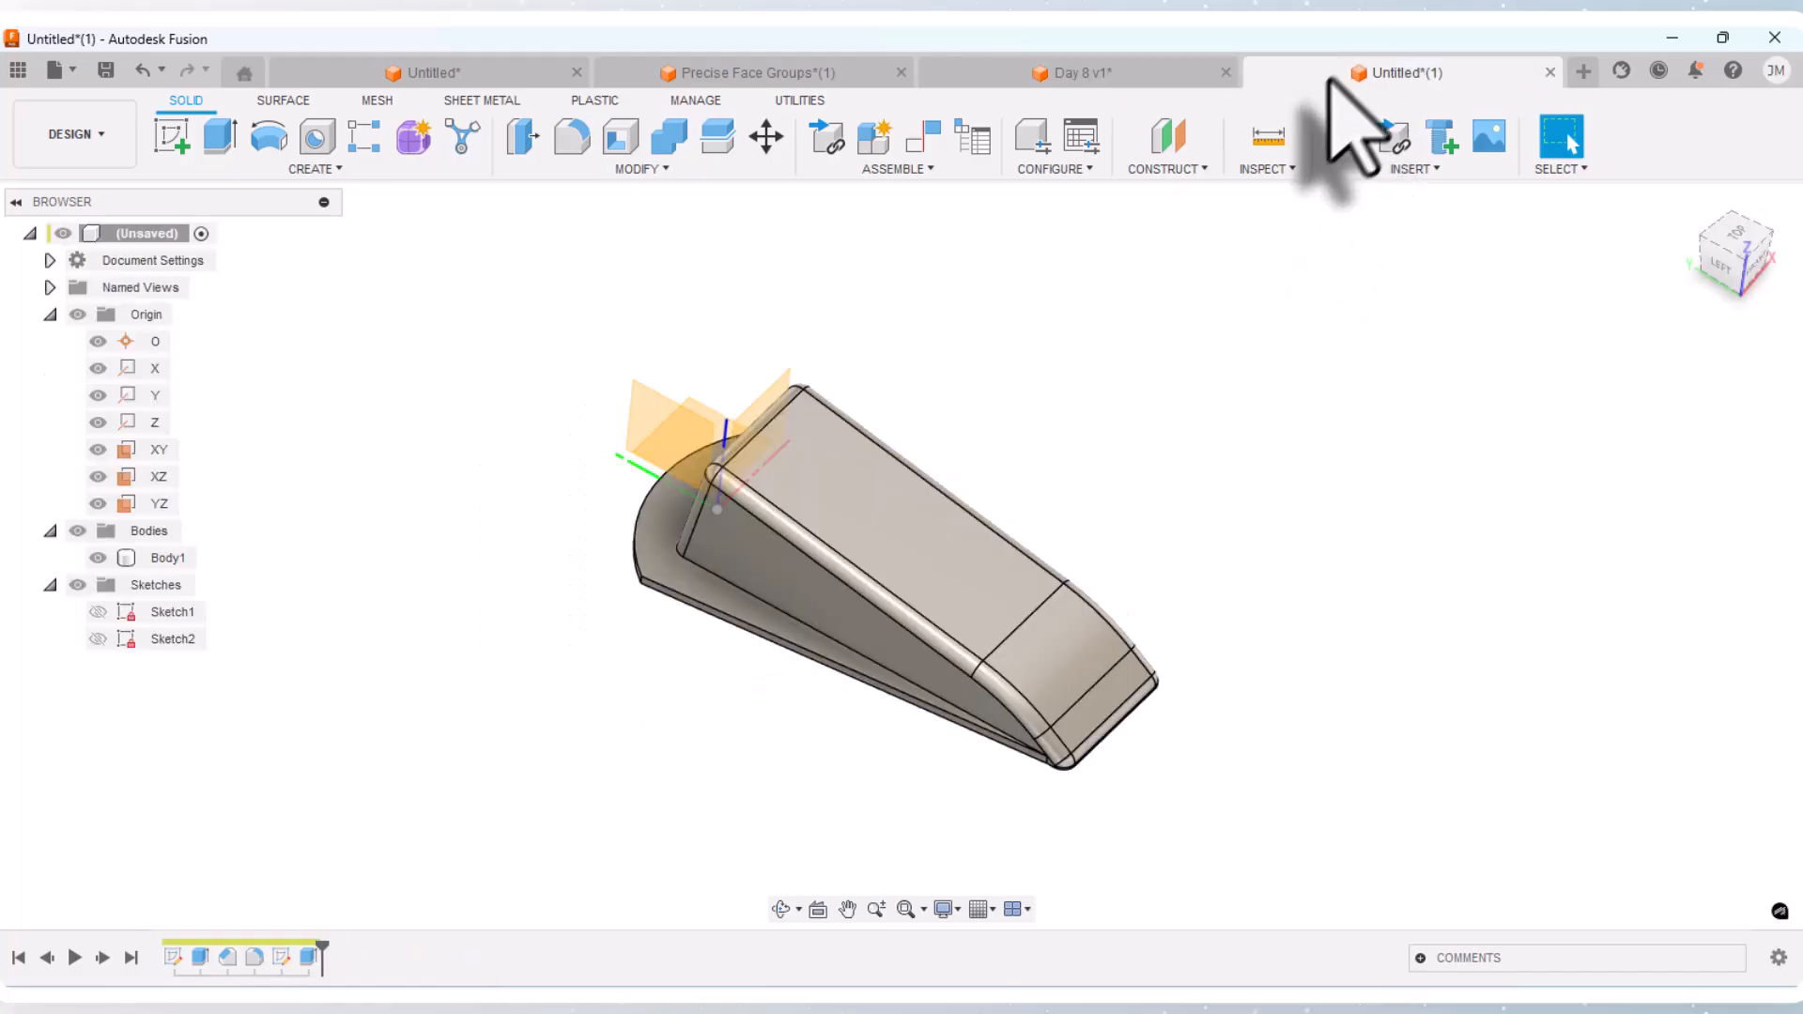
{"action": "left_click", "coordinate": [782, 913]}
{"action": "left_click_drag", "start_coordinate": [793, 817], "coordinate": [857, 604]}
{"action": "right_click", "coordinate": [477, 304]}
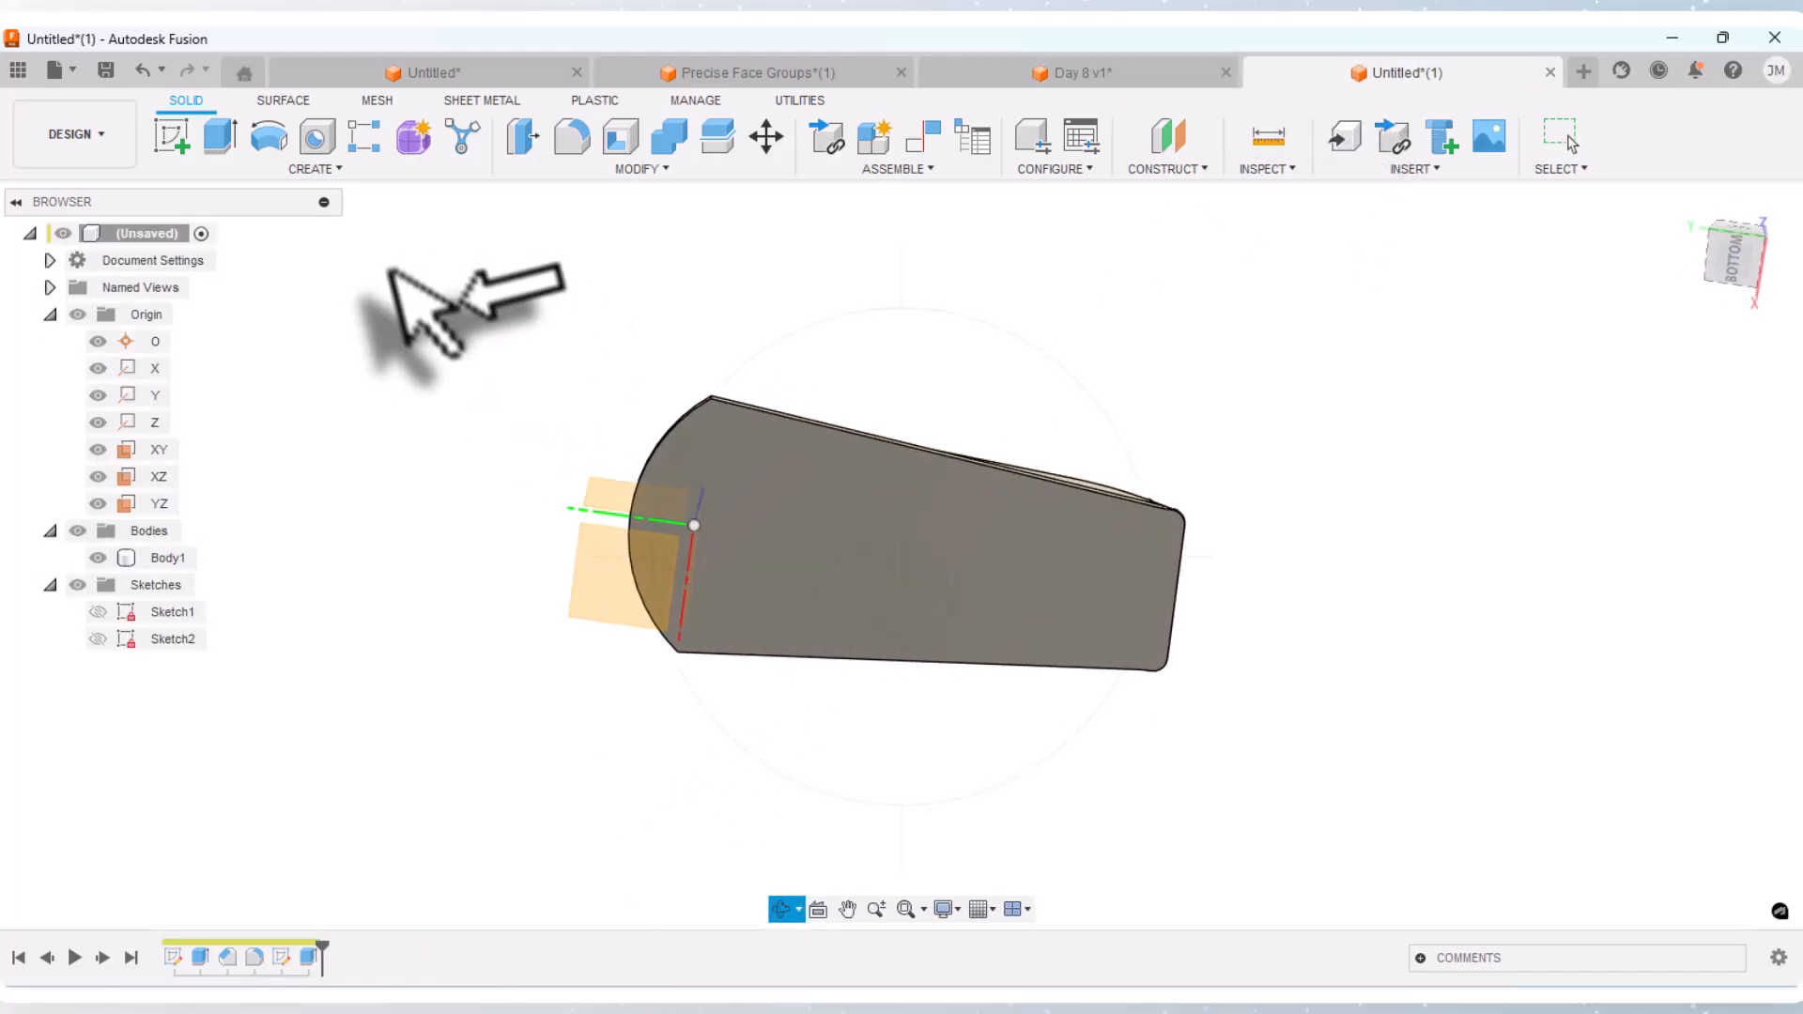
{"action": "left_click", "coordinate": [540, 303]}
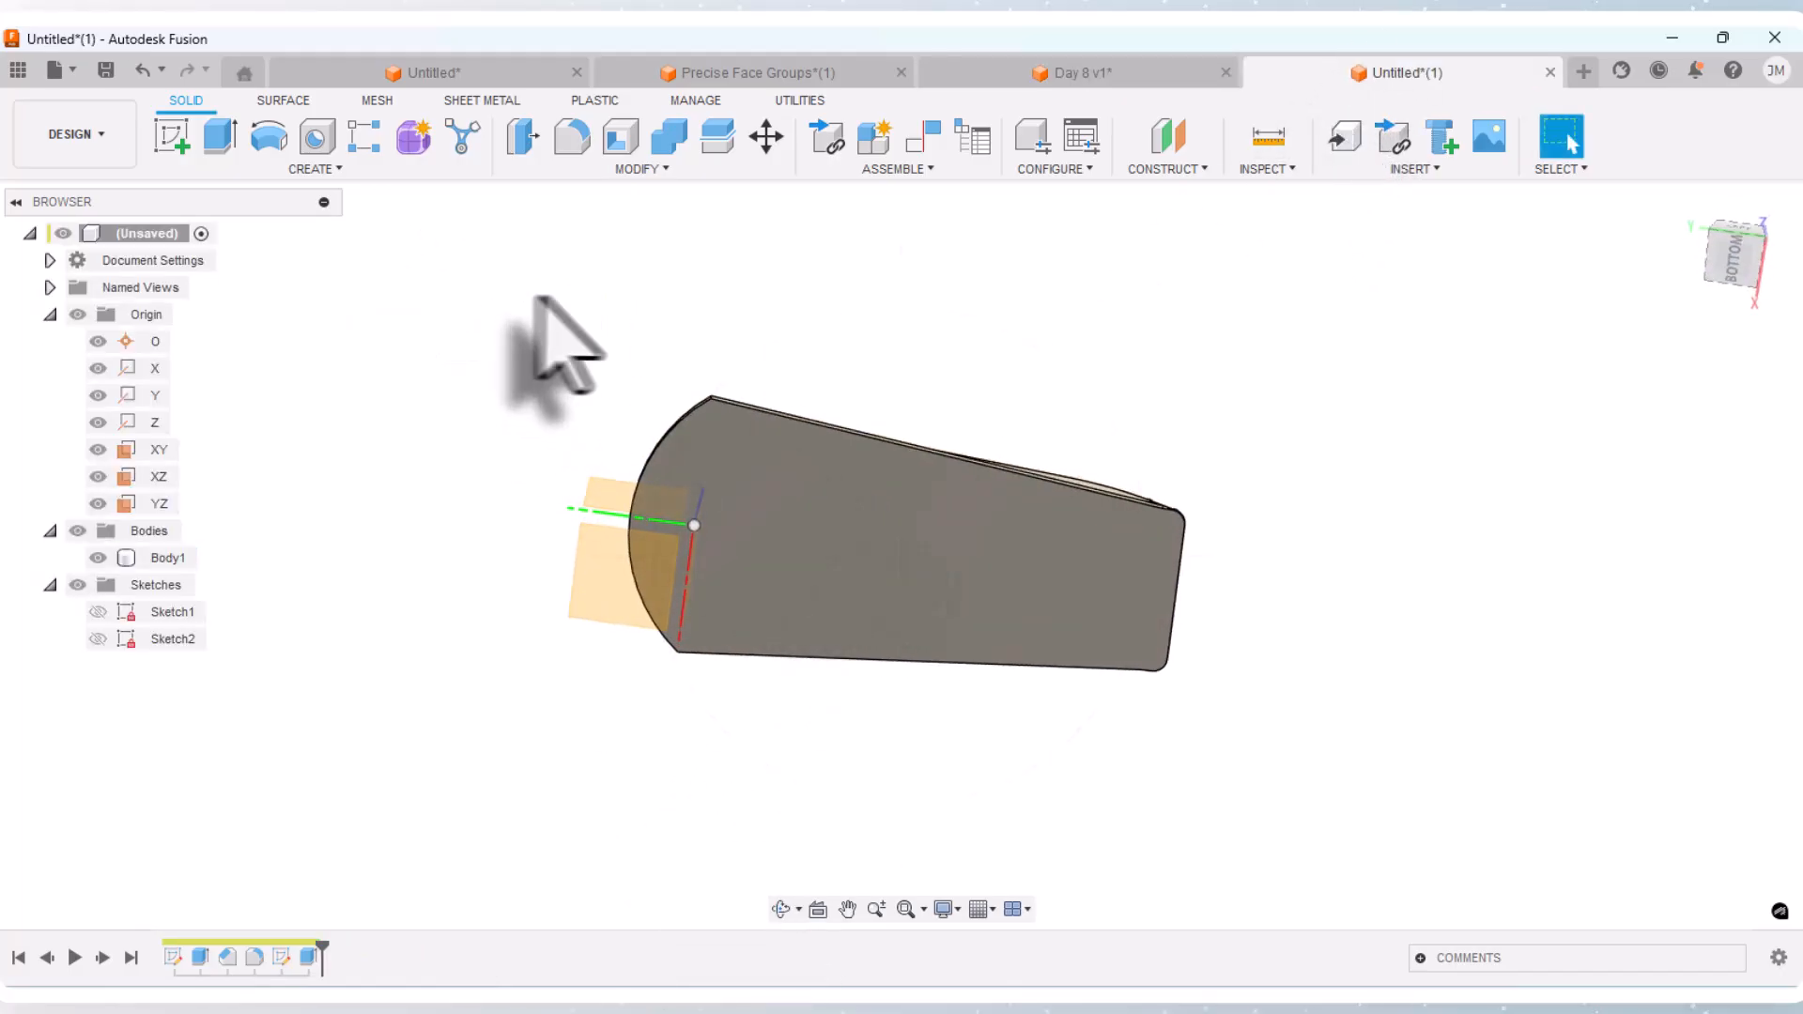
{"action": "left_click", "coordinate": [621, 138]}
{"action": "left_click", "coordinate": [835, 598]}
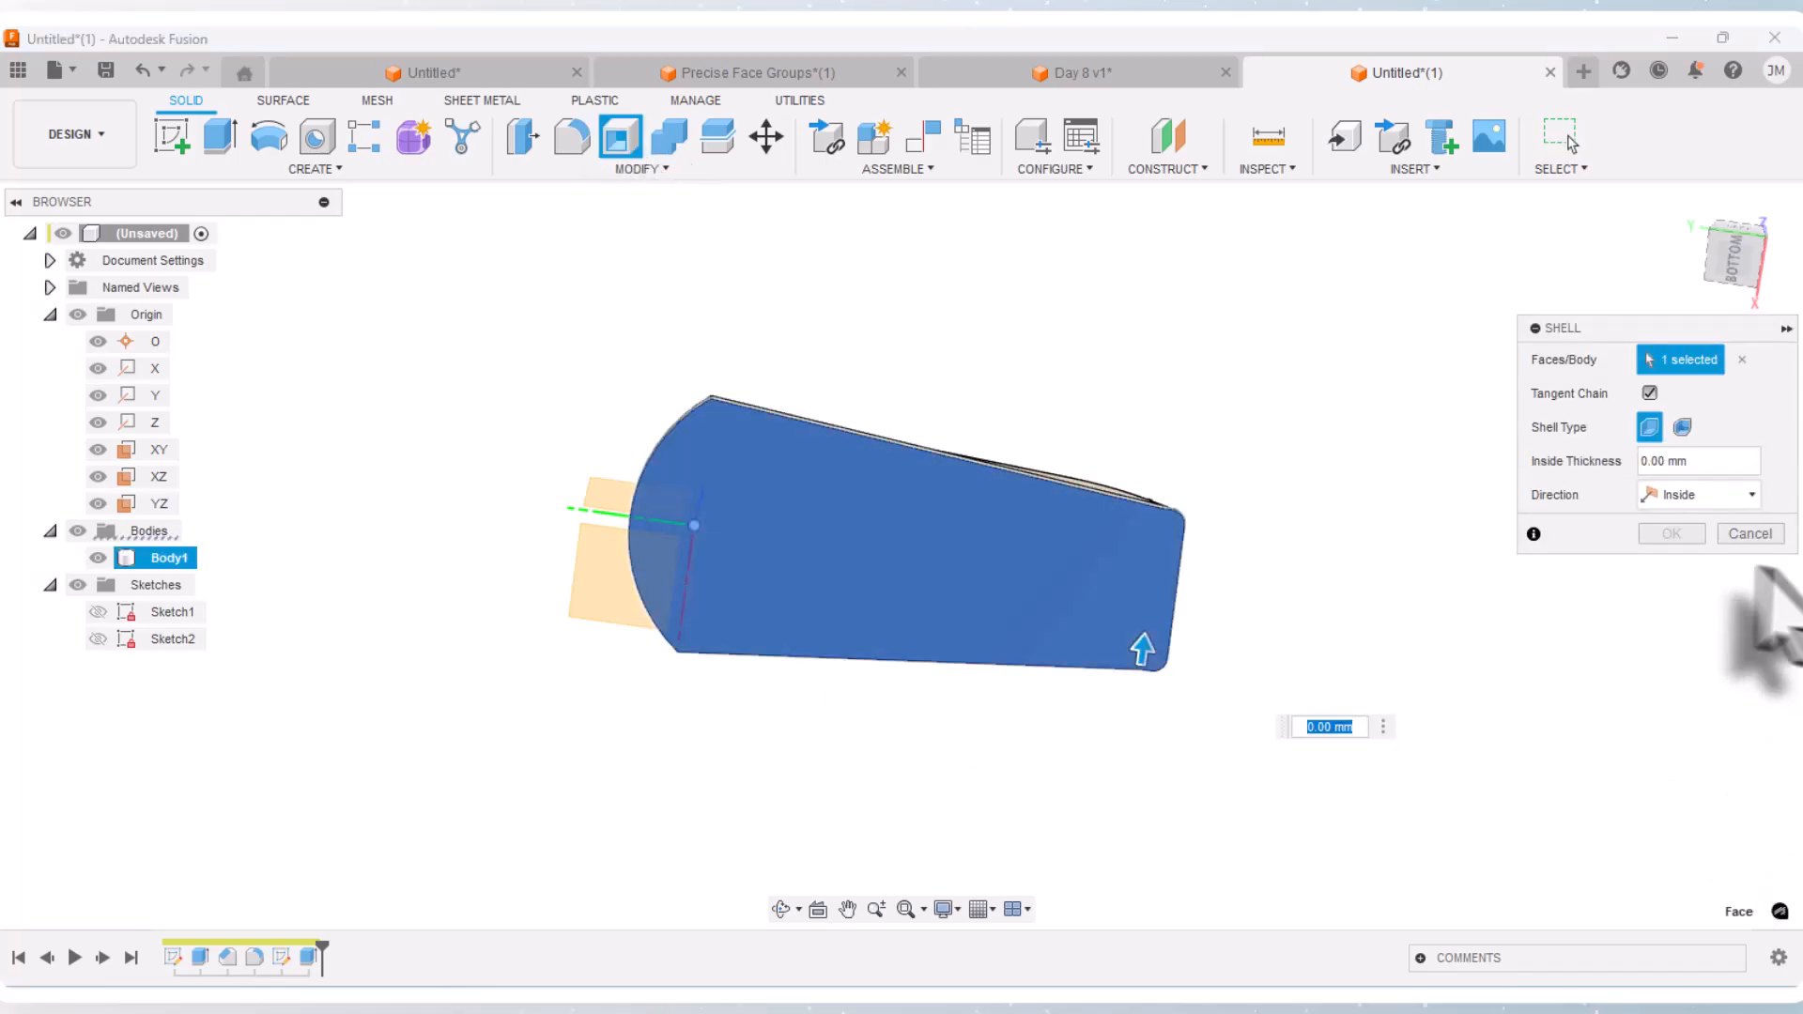
{"action": "left_click_drag", "start_coordinate": [1688, 461], "coordinate": [1465, 479]}
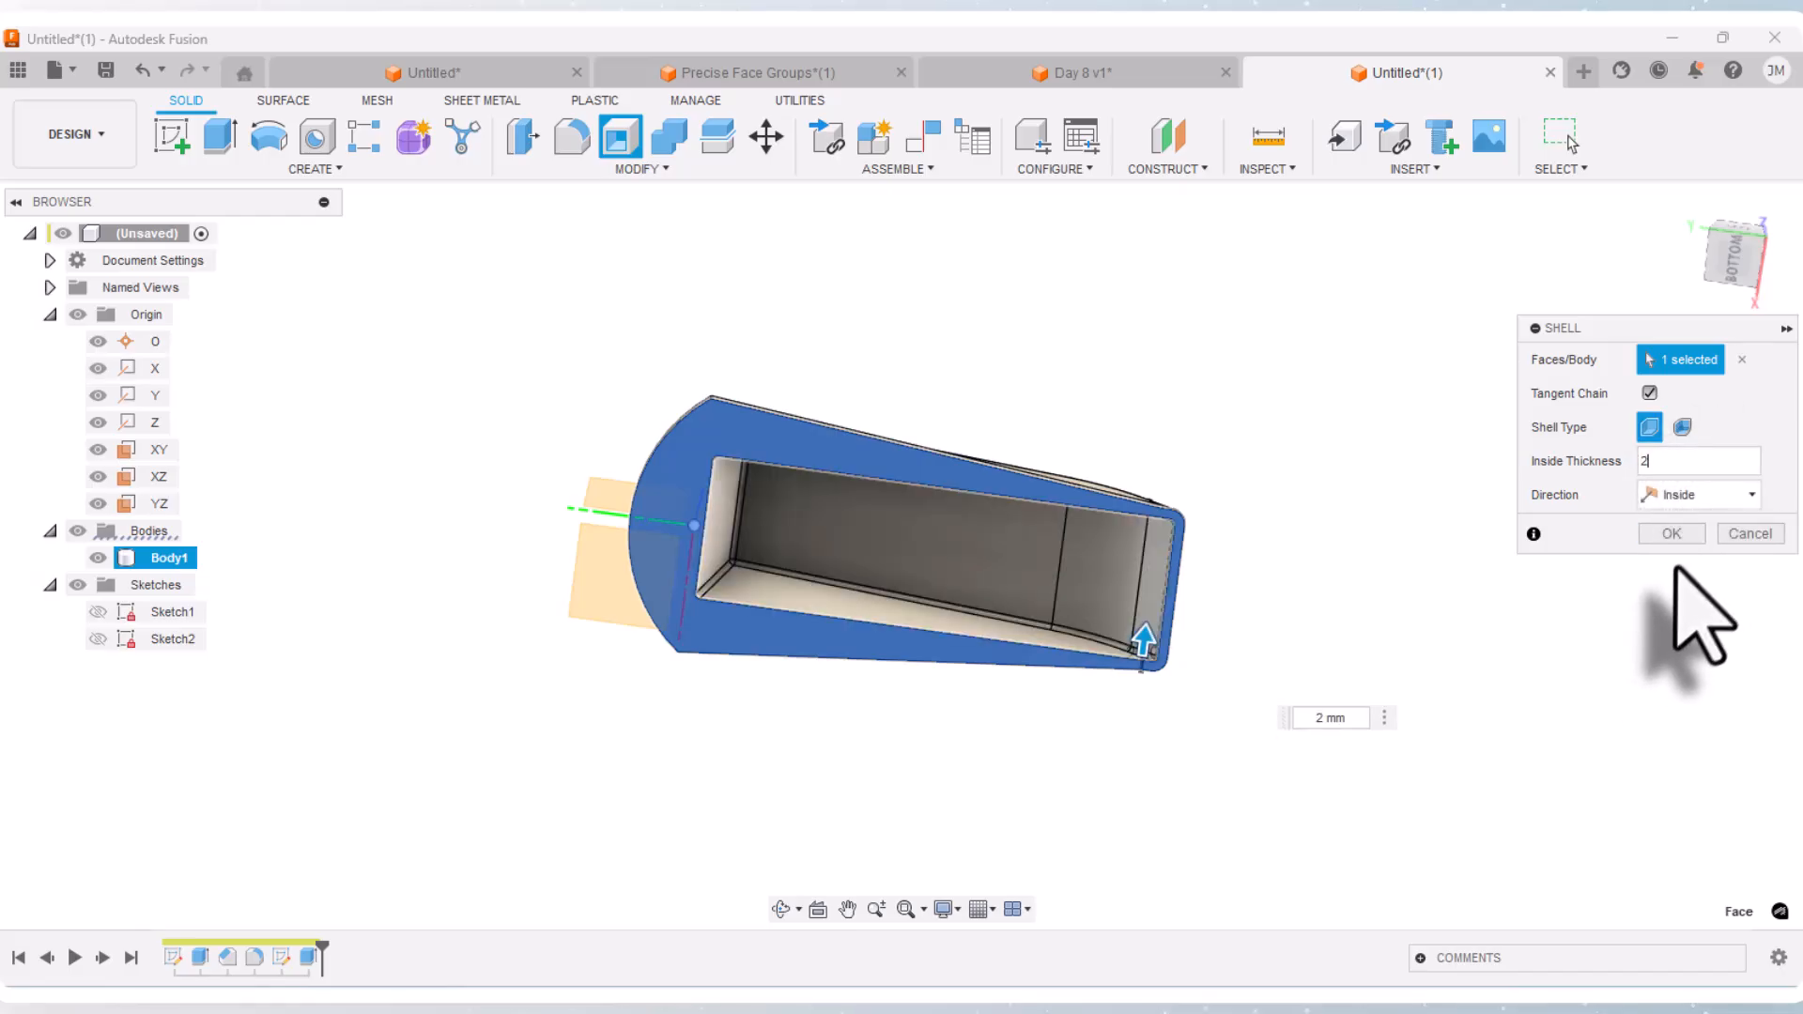
{"action": "left_click", "coordinate": [1673, 534]}
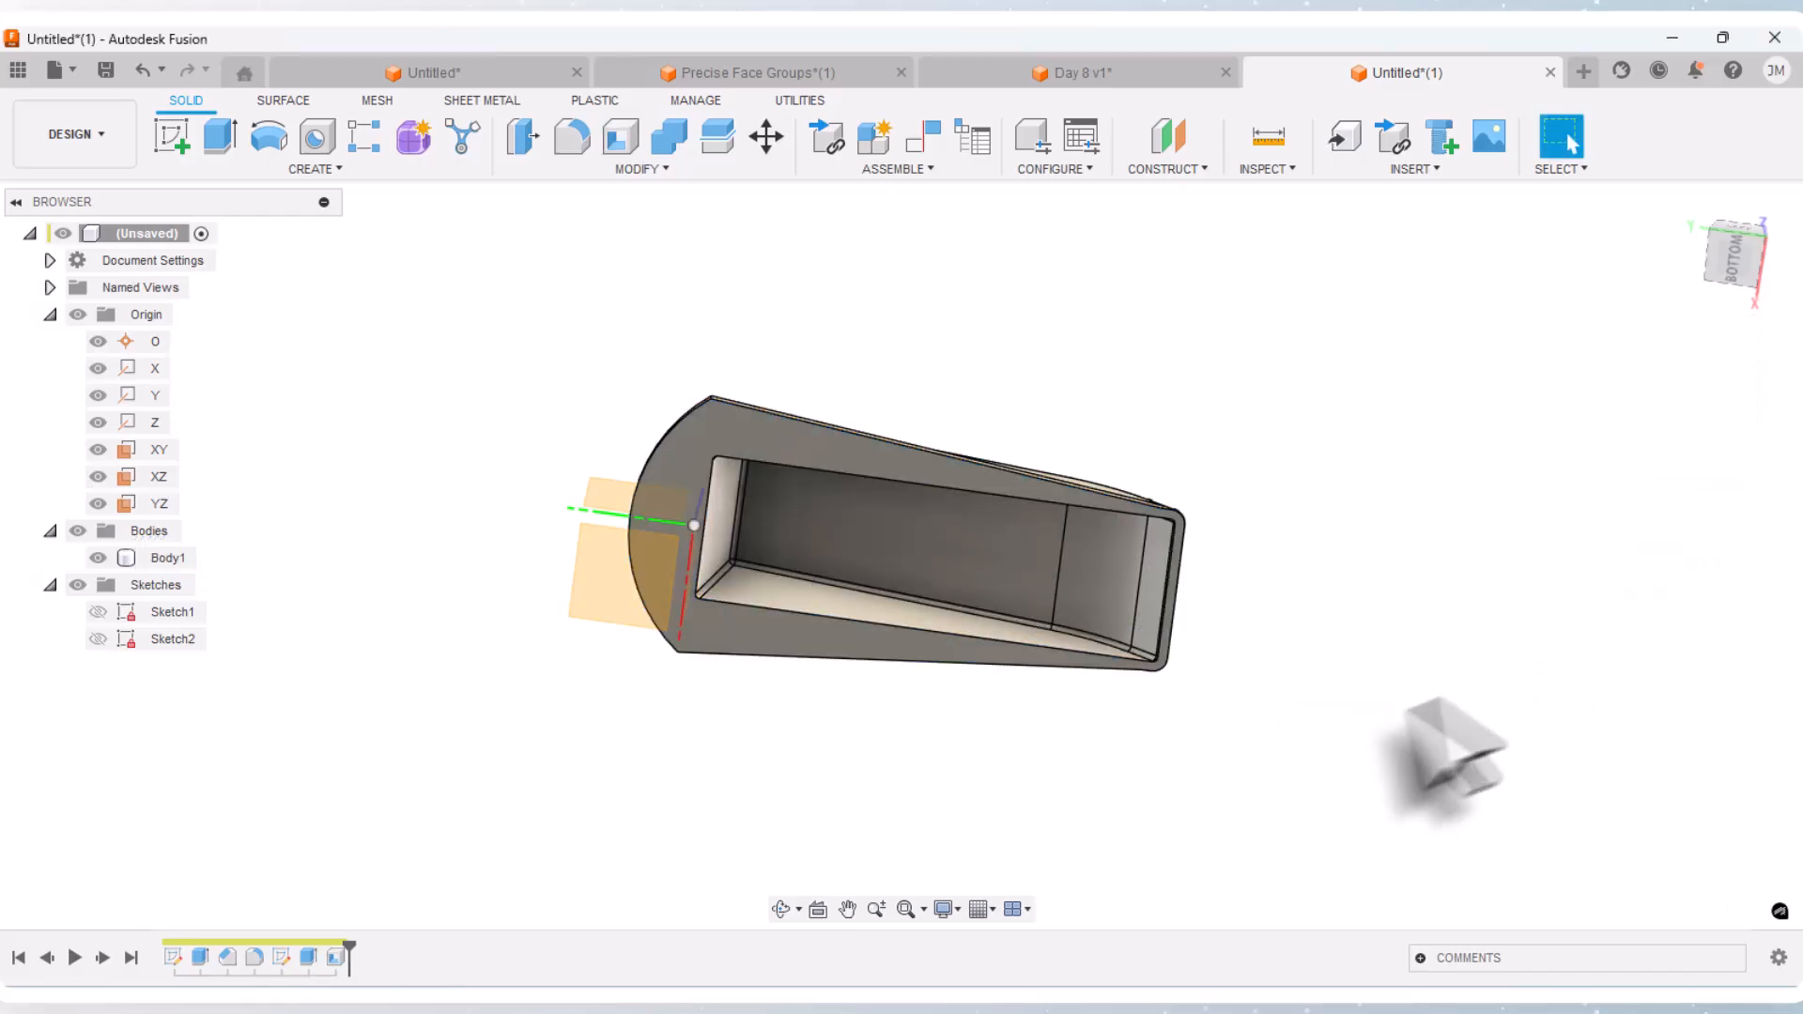
Step: Try a greater extrusion distance for the arc-ended base plate, check the rim on the shelled underside, and undo the edit
{"action": "left_click_drag", "start_coordinate": [865, 722], "coordinate": [817, 777]}
{"action": "left_click", "coordinate": [779, 909]}
{"action": "right_click", "coordinate": [826, 787]}
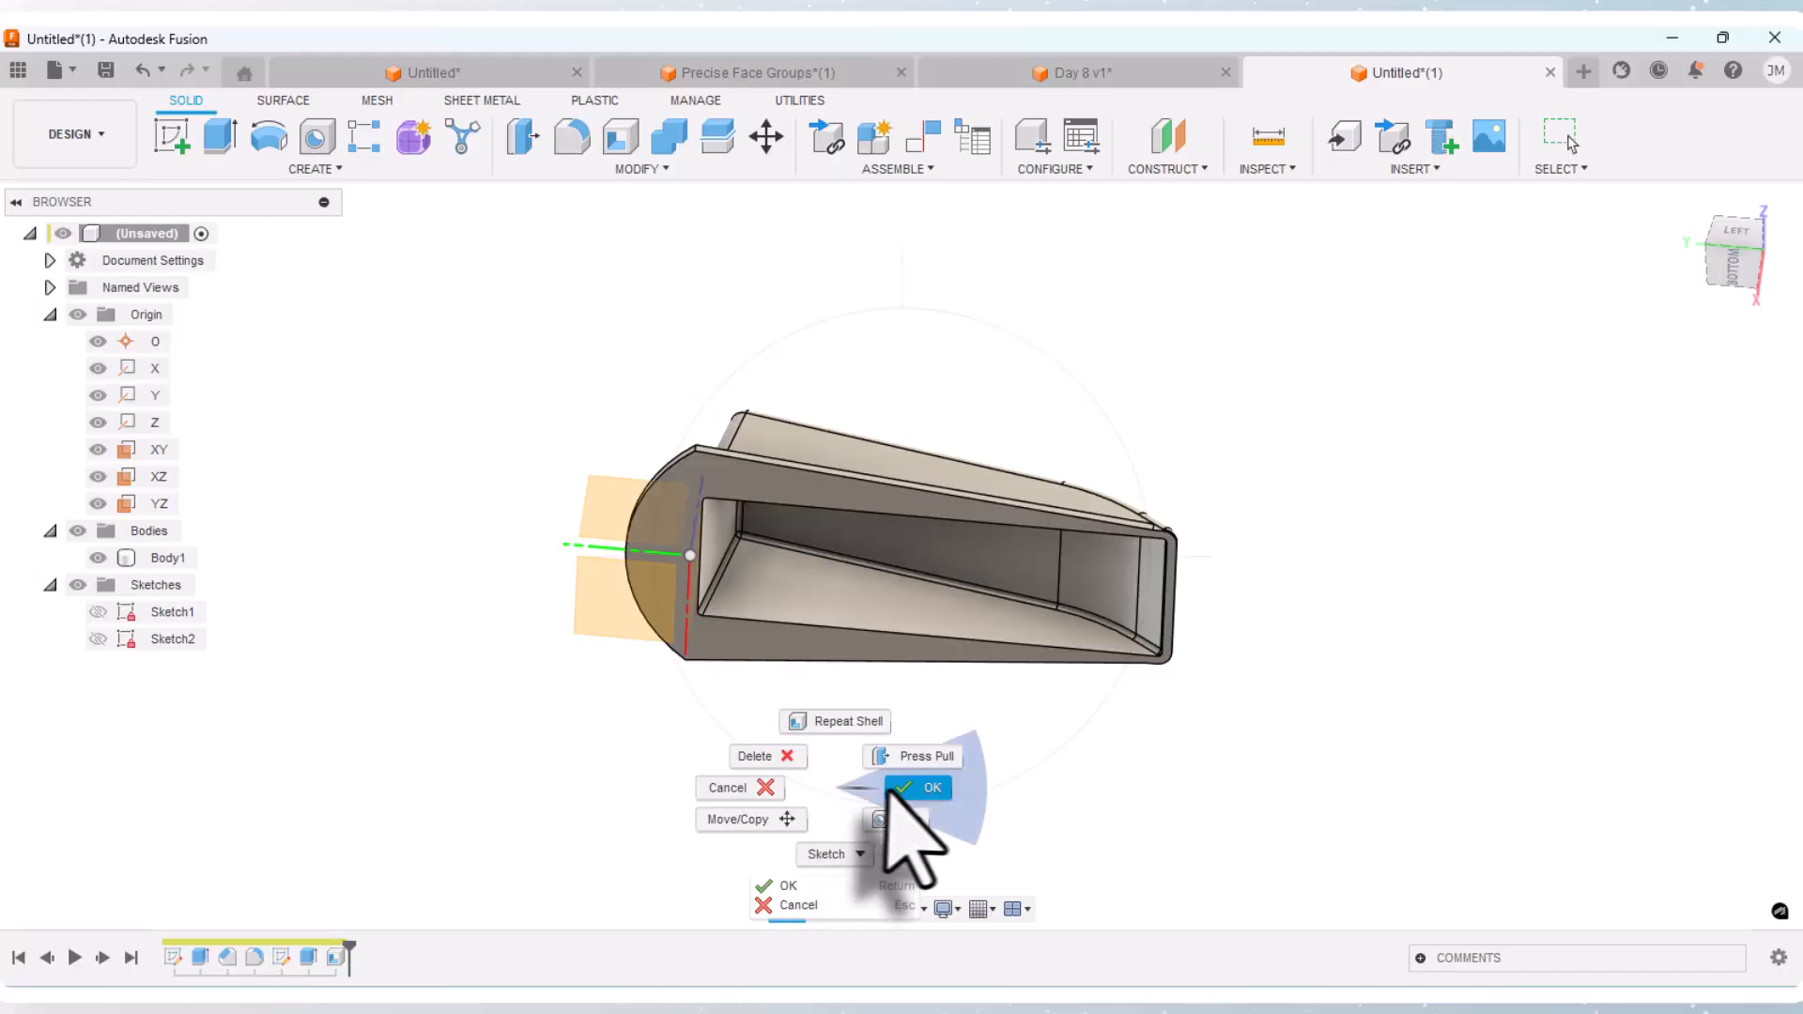
{"action": "left_click", "coordinate": [888, 791]}
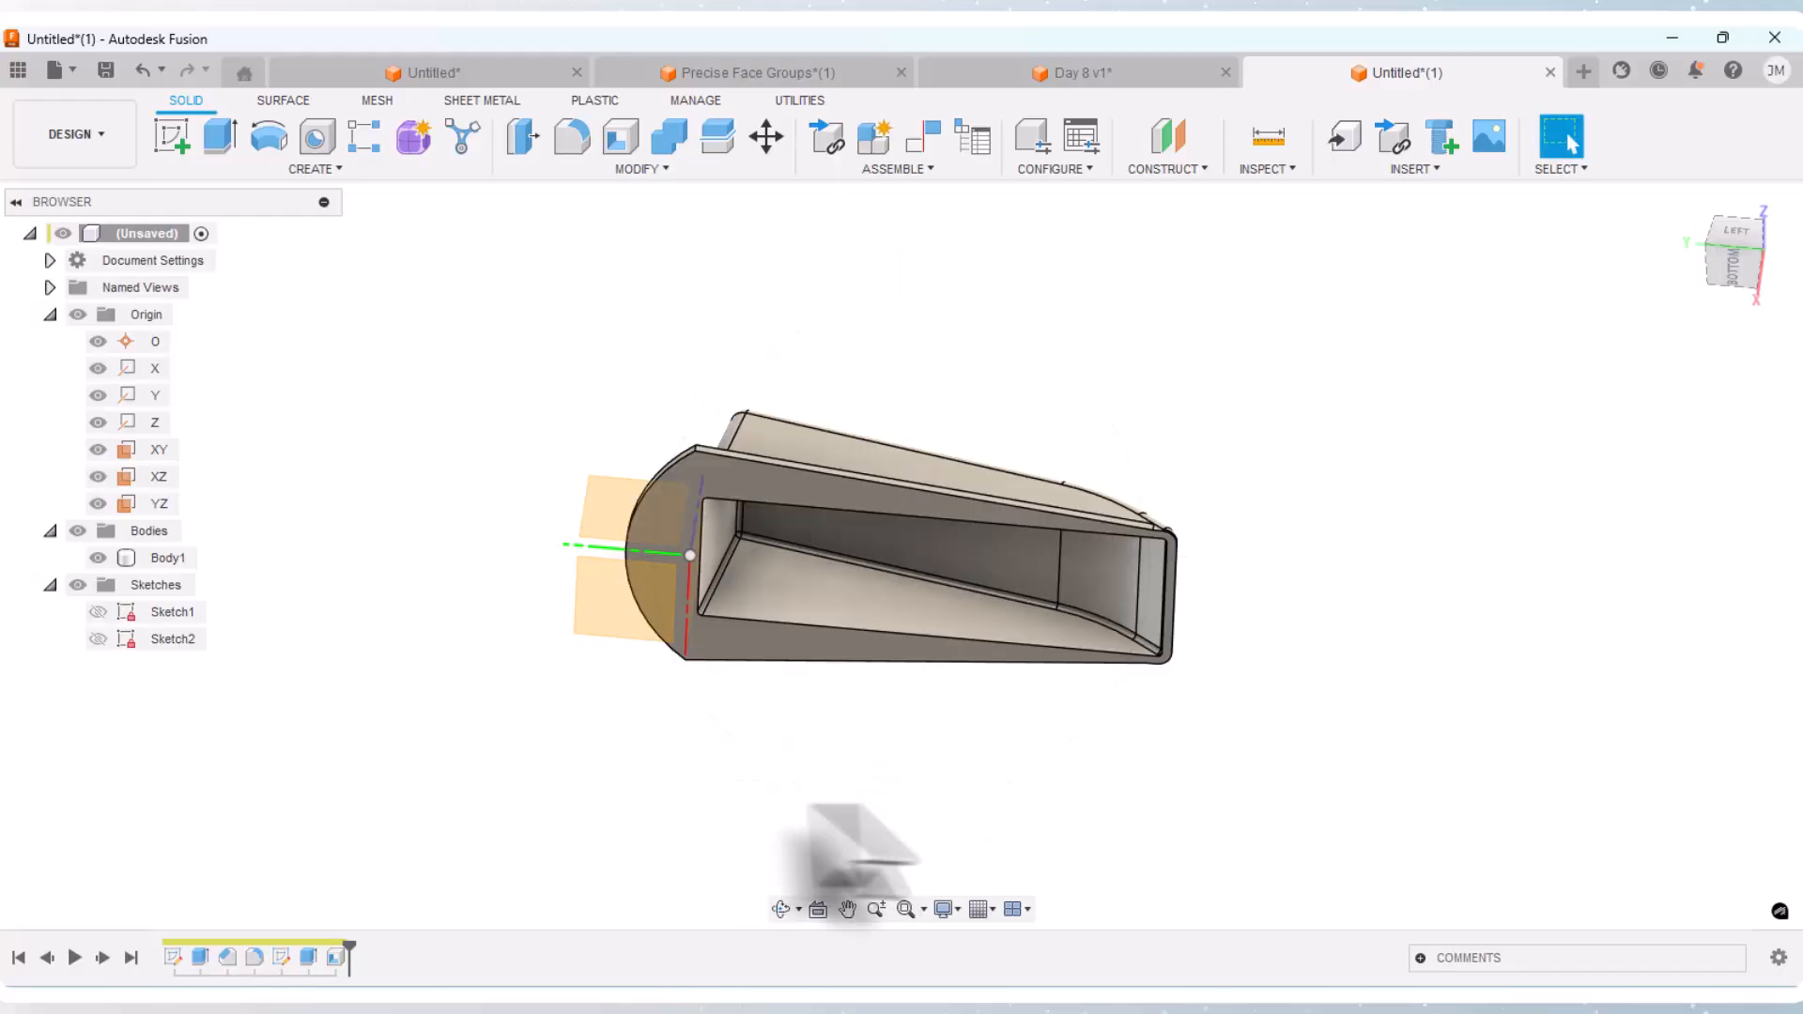
{"action": "left_click", "coordinate": [306, 957]}
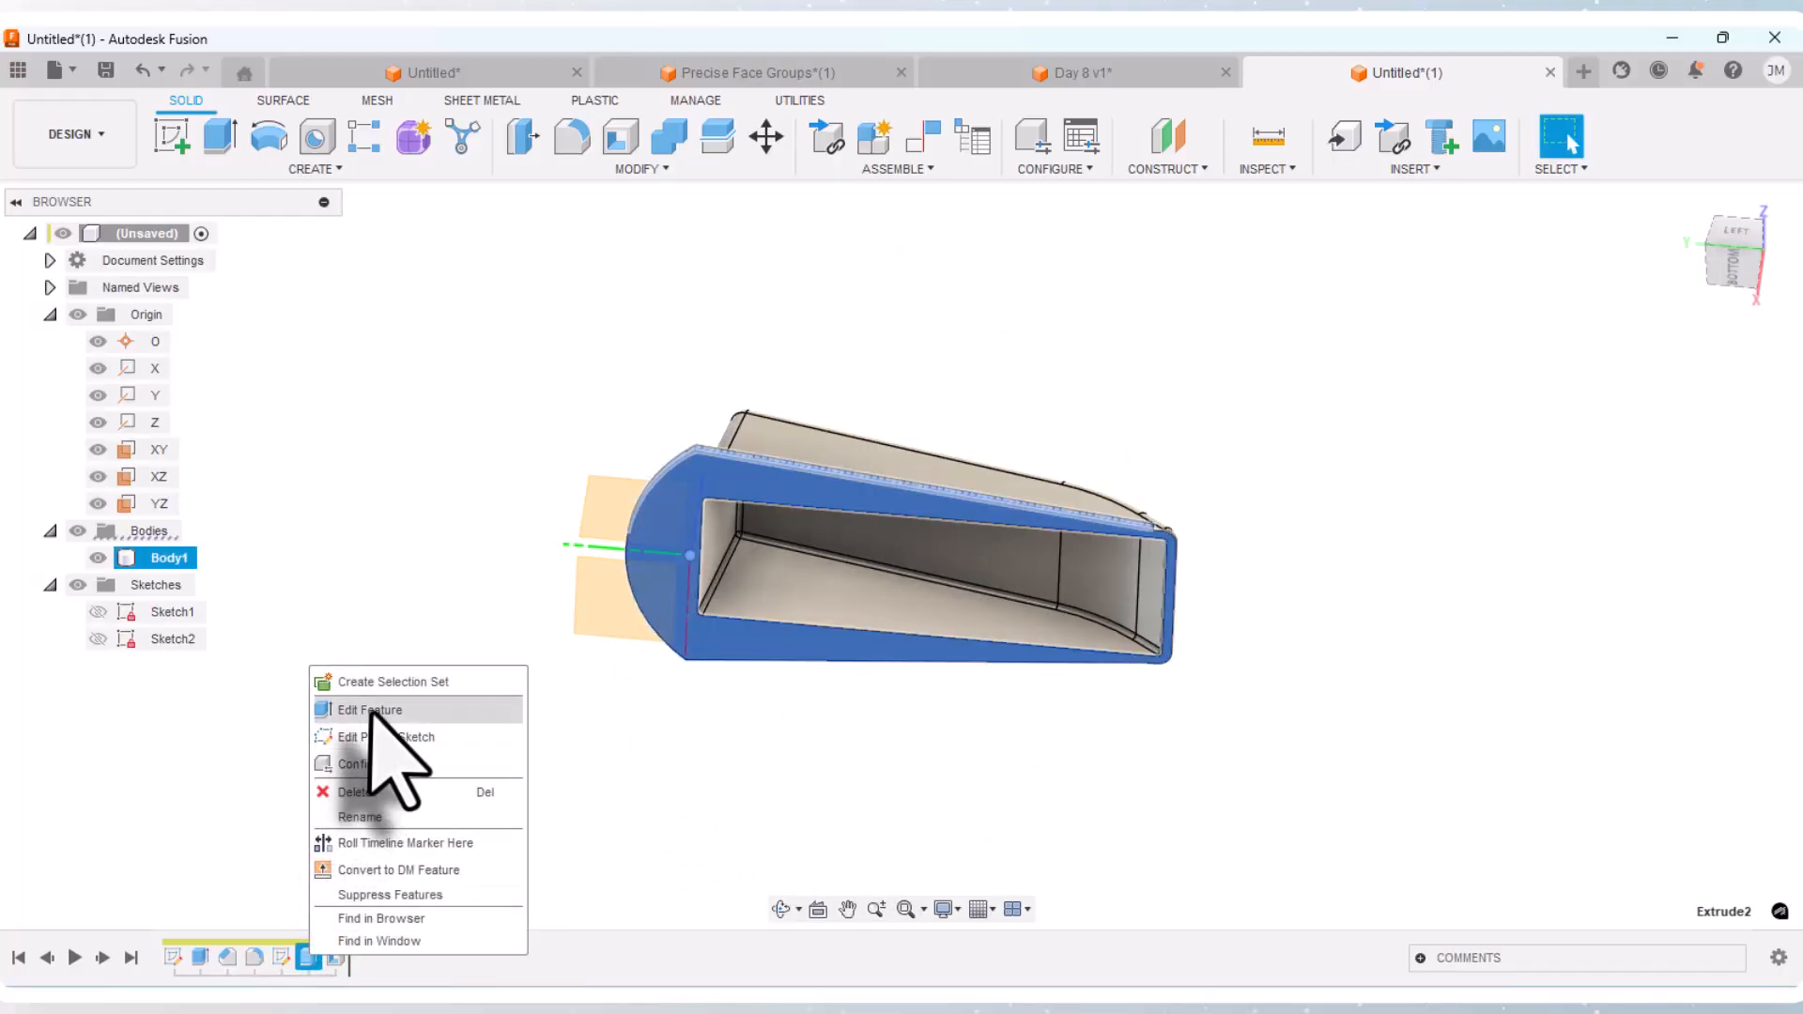
{"action": "left_click", "coordinate": [370, 710]}
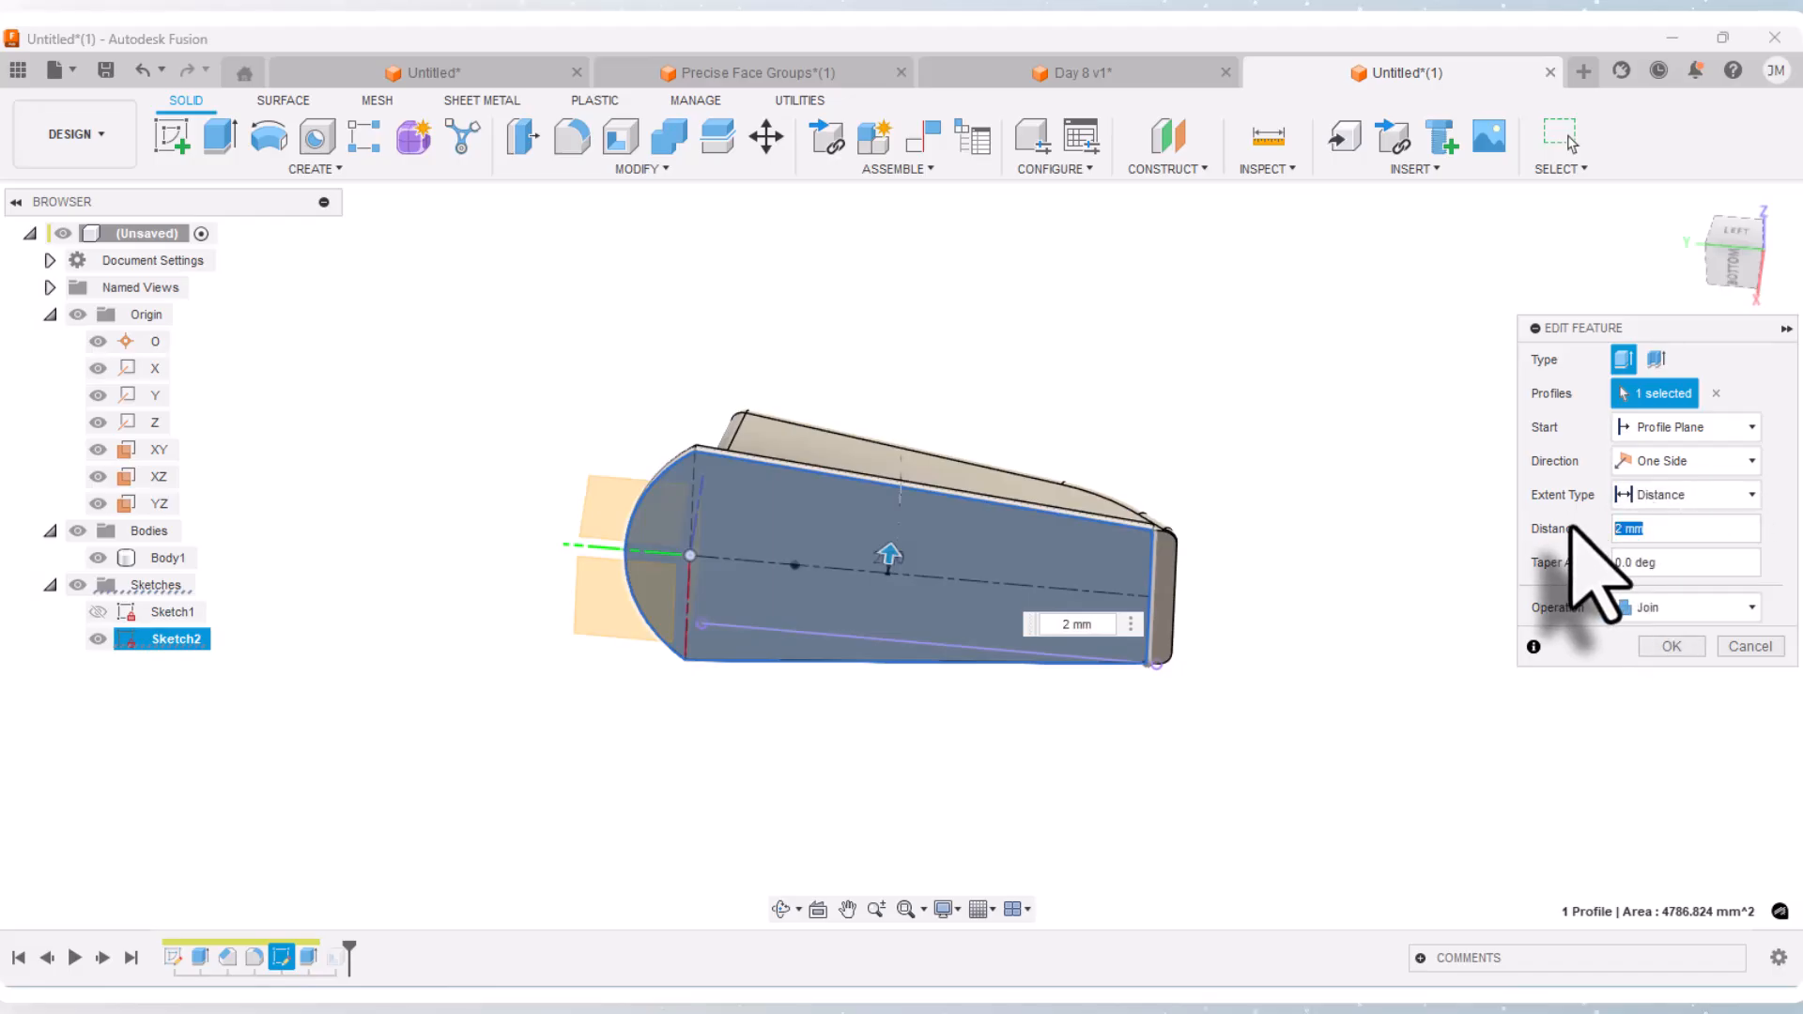
{"action": "left_click", "coordinate": [1671, 648]}
{"action": "scroll", "coordinate": [704, 551], "scroll_direction": "up", "scroll_amount": 5}
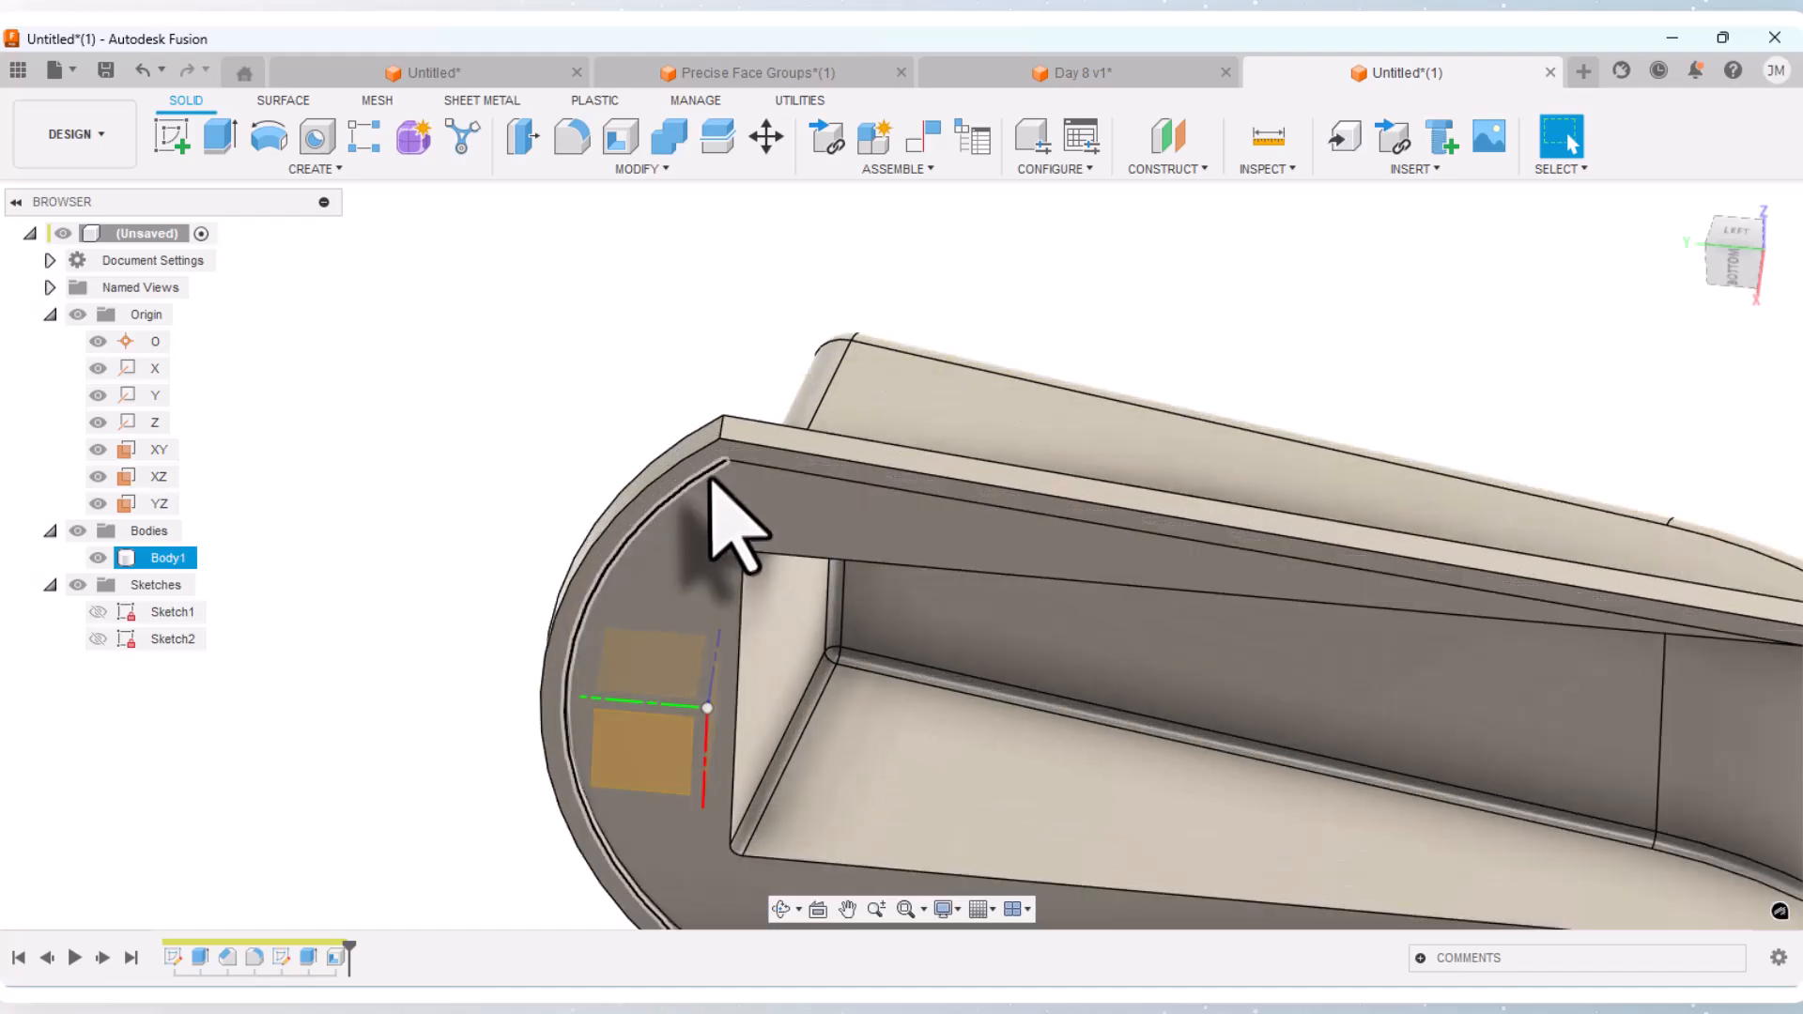
{"action": "scroll", "coordinate": [704, 388], "scroll_direction": "down", "scroll_amount": 3}
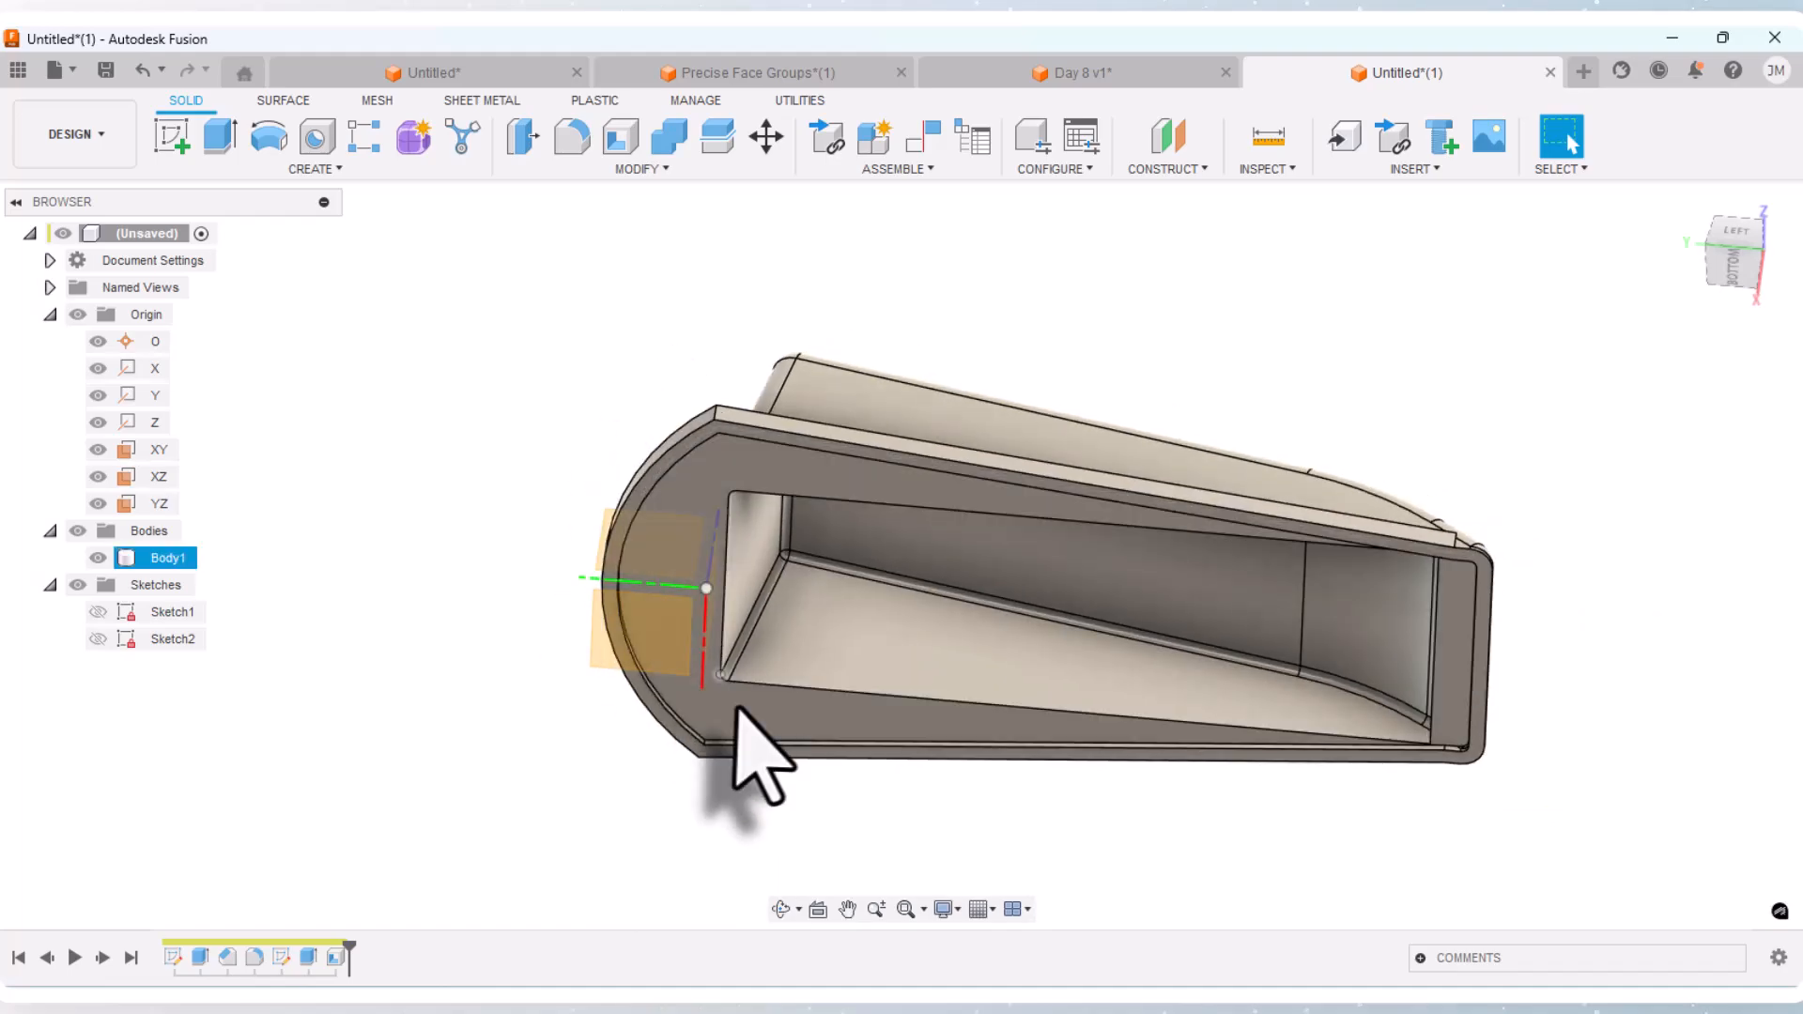
{"action": "left_click", "coordinate": [1474, 610]}
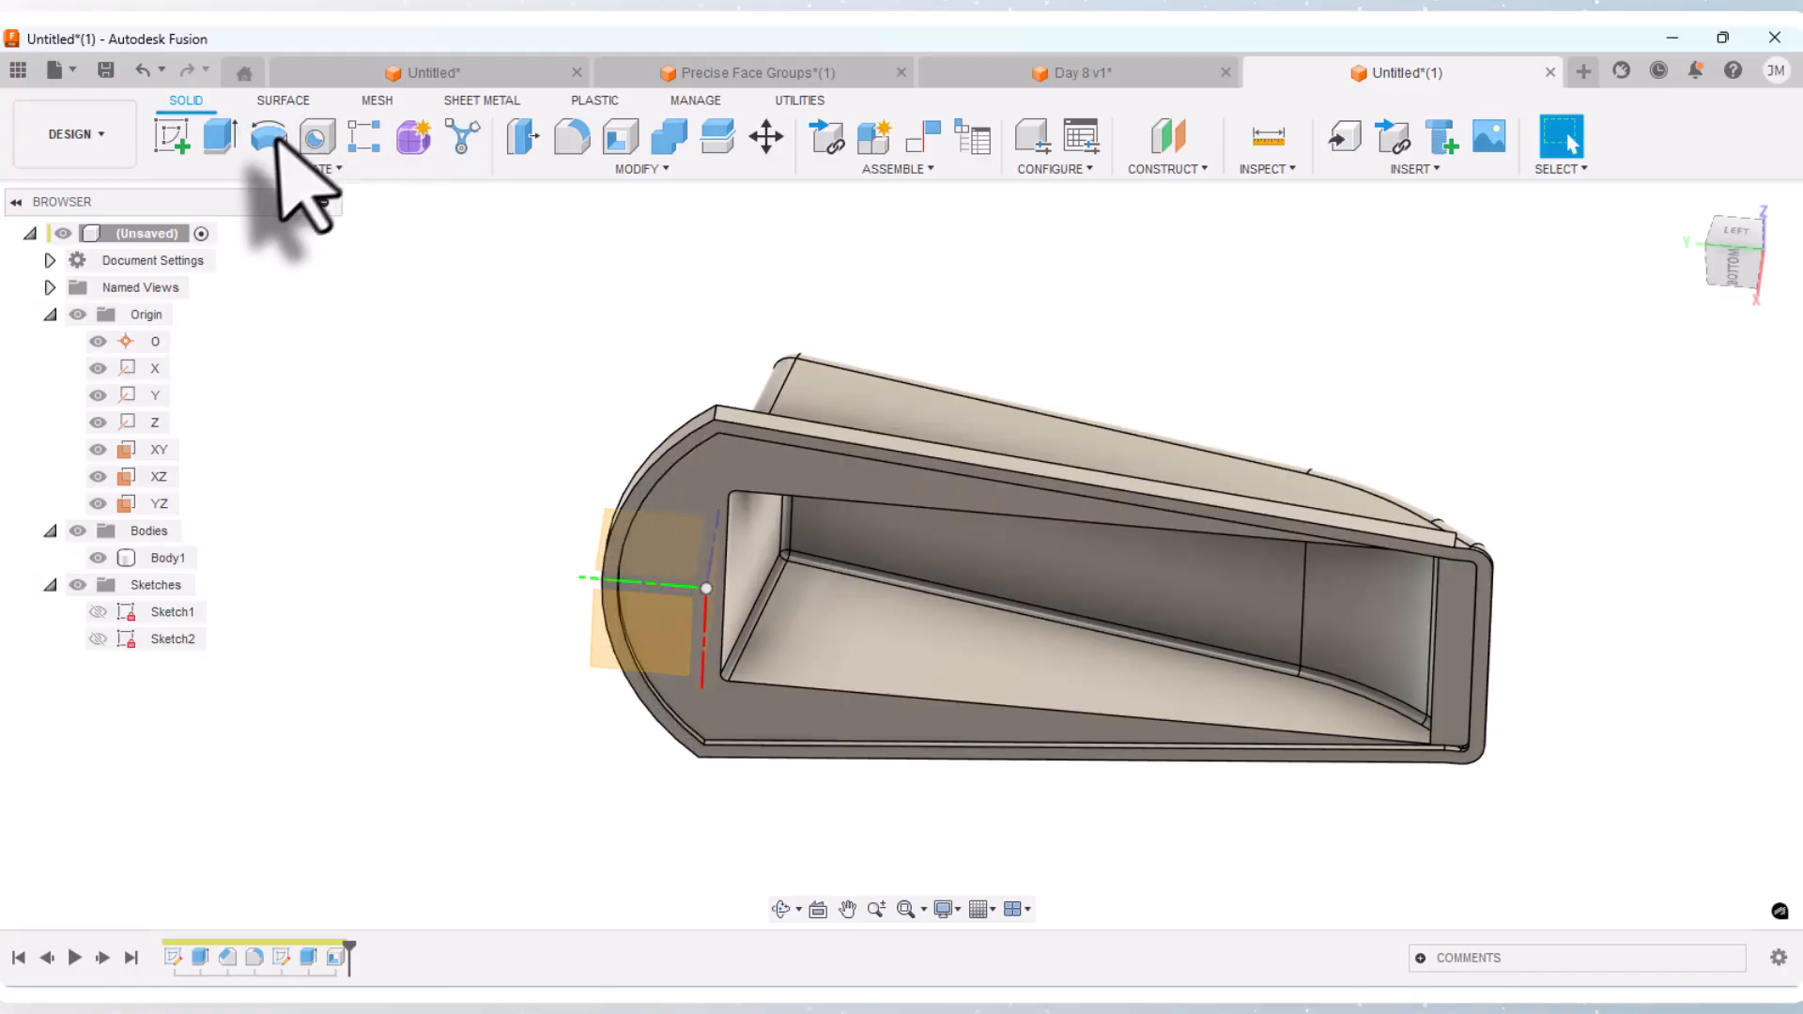
{"action": "left_click", "coordinate": [141, 70]}
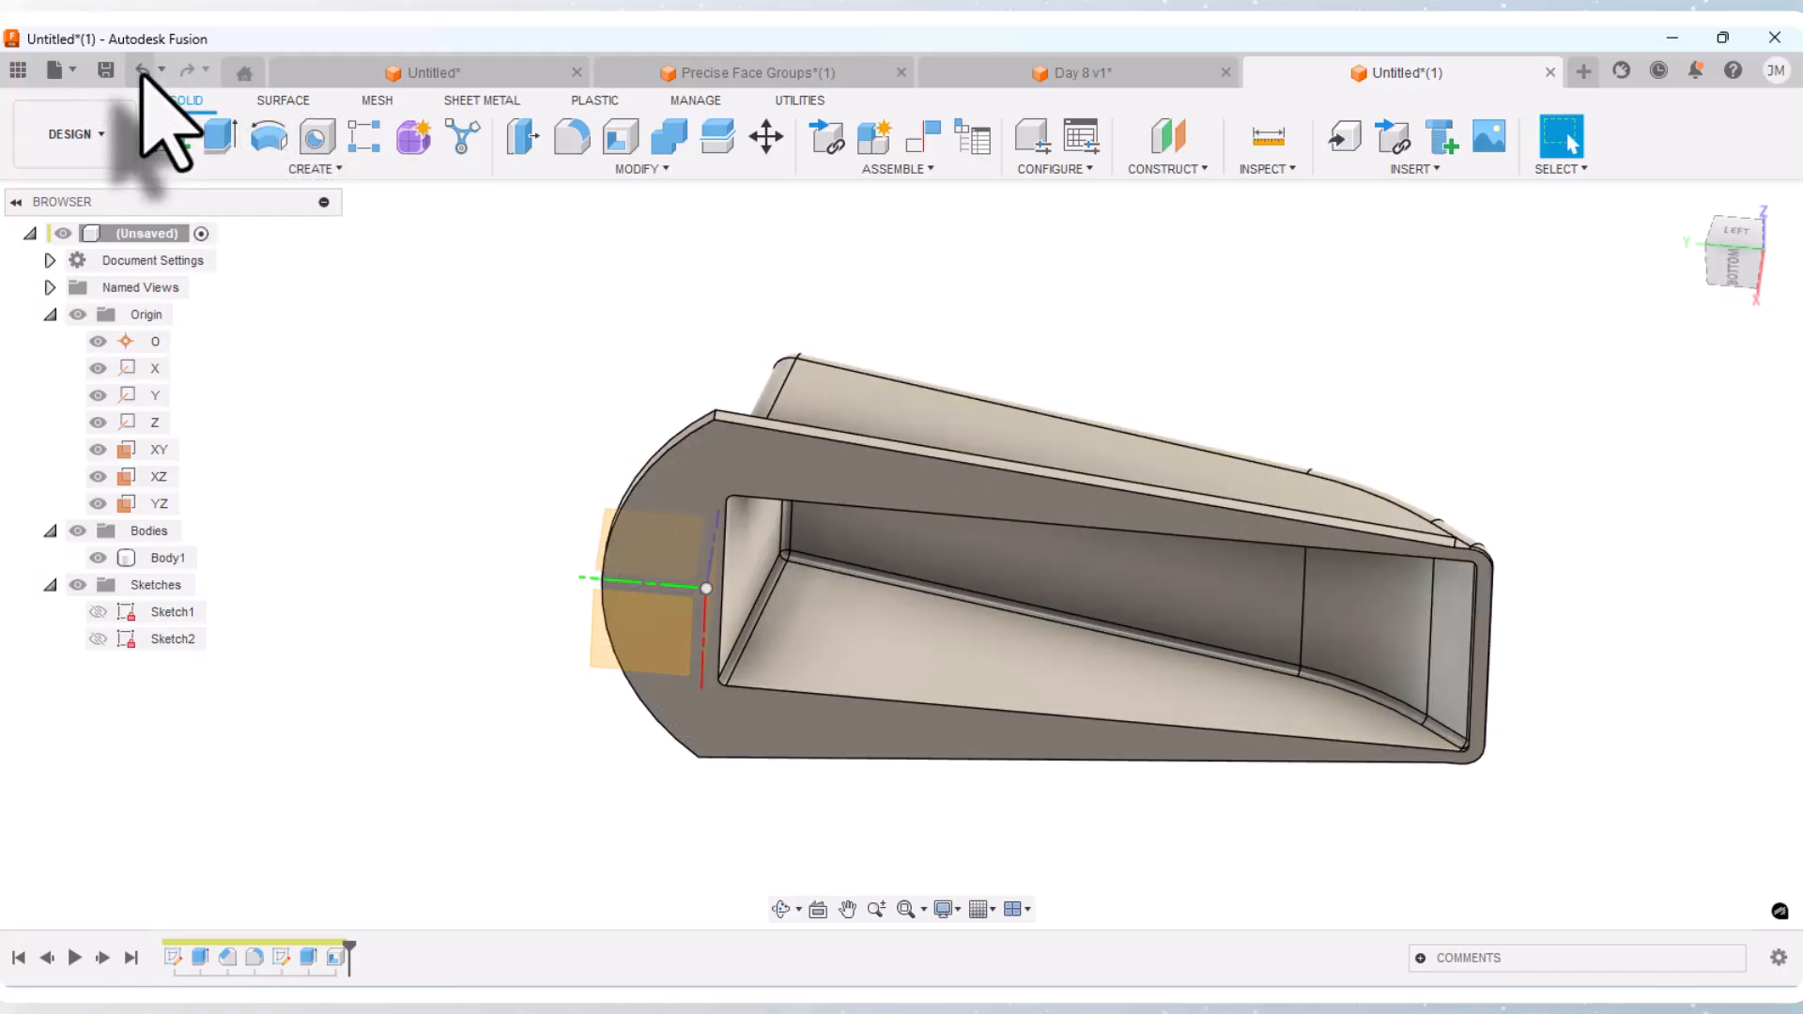
Step: Inspect the upper side of the new wedge and the edges of its arc-ended base plate
{"action": "left_click", "coordinate": [783, 909]}
{"action": "left_click_drag", "start_coordinate": [798, 849], "coordinate": [732, 837]}
{"action": "right_click", "coordinate": [733, 843]}
{"action": "left_click", "coordinate": [796, 846]}
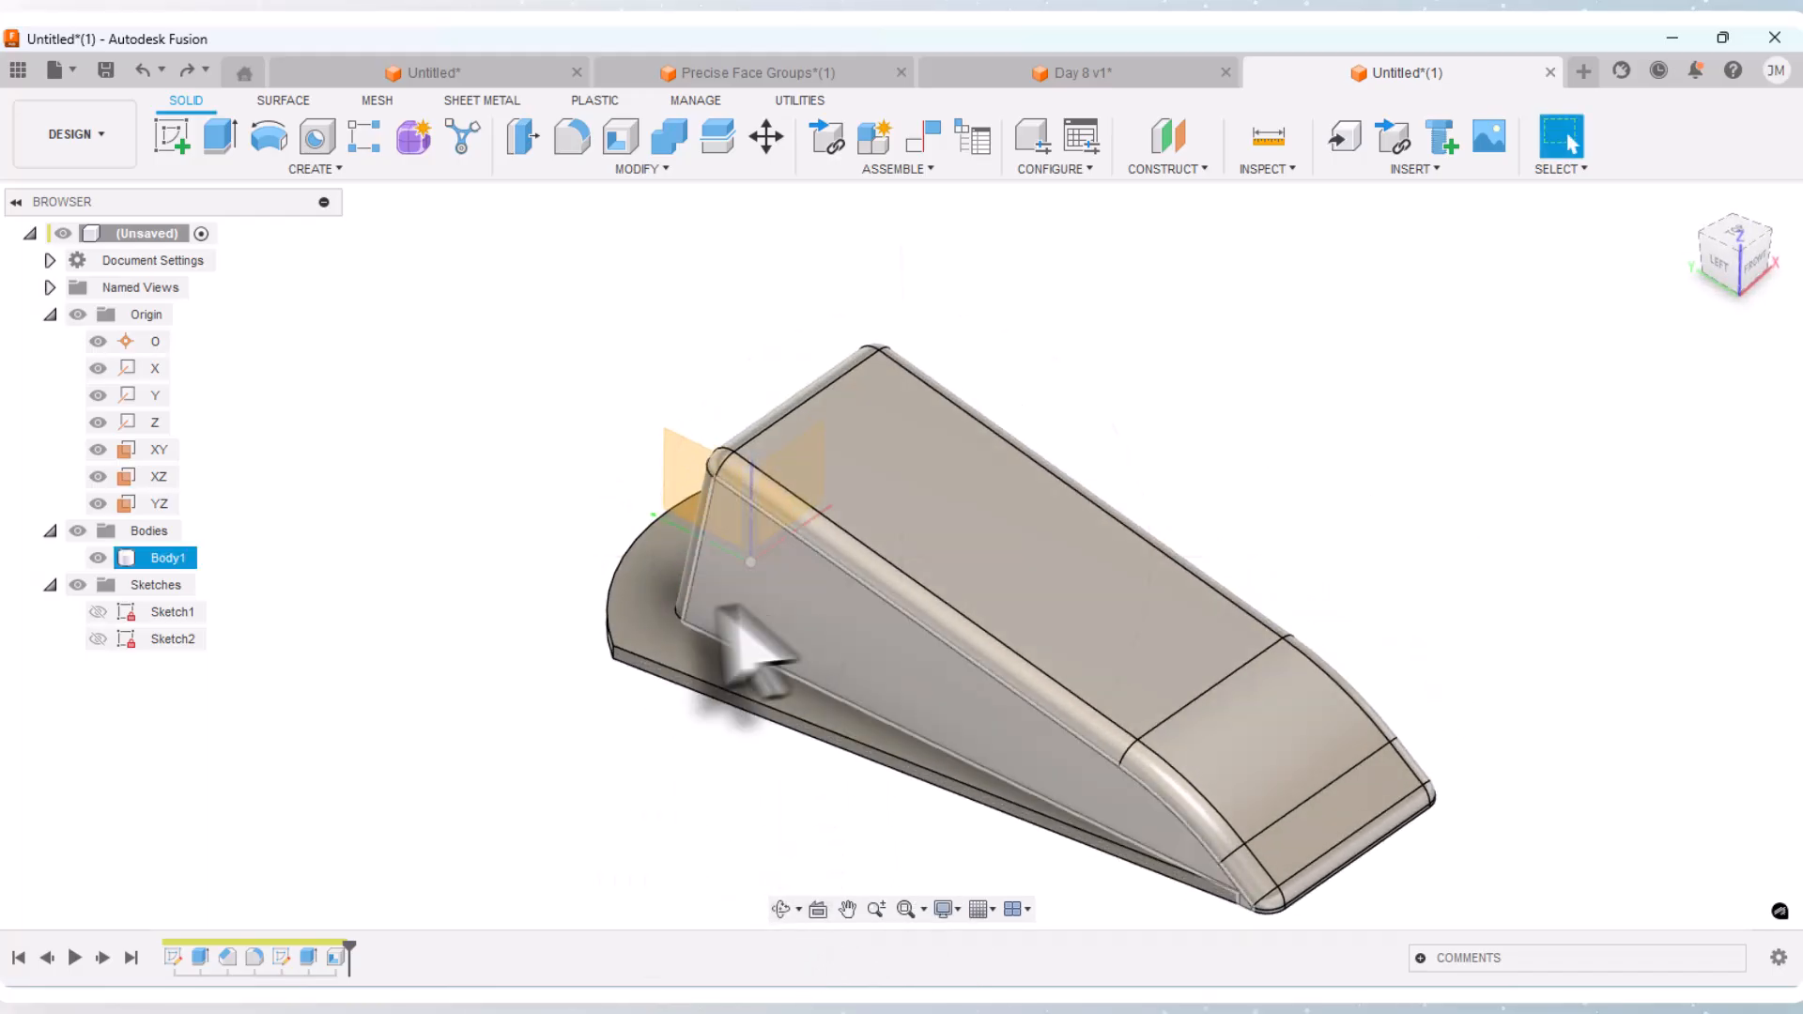
{"action": "scroll", "coordinate": [517, 431], "scroll_direction": "down", "scroll_amount": 3}
{"action": "scroll", "coordinate": [931, 813], "scroll_direction": "up", "scroll_amount": 2}
{"action": "scroll", "coordinate": [1014, 802], "scroll_direction": "up", "scroll_amount": 1}
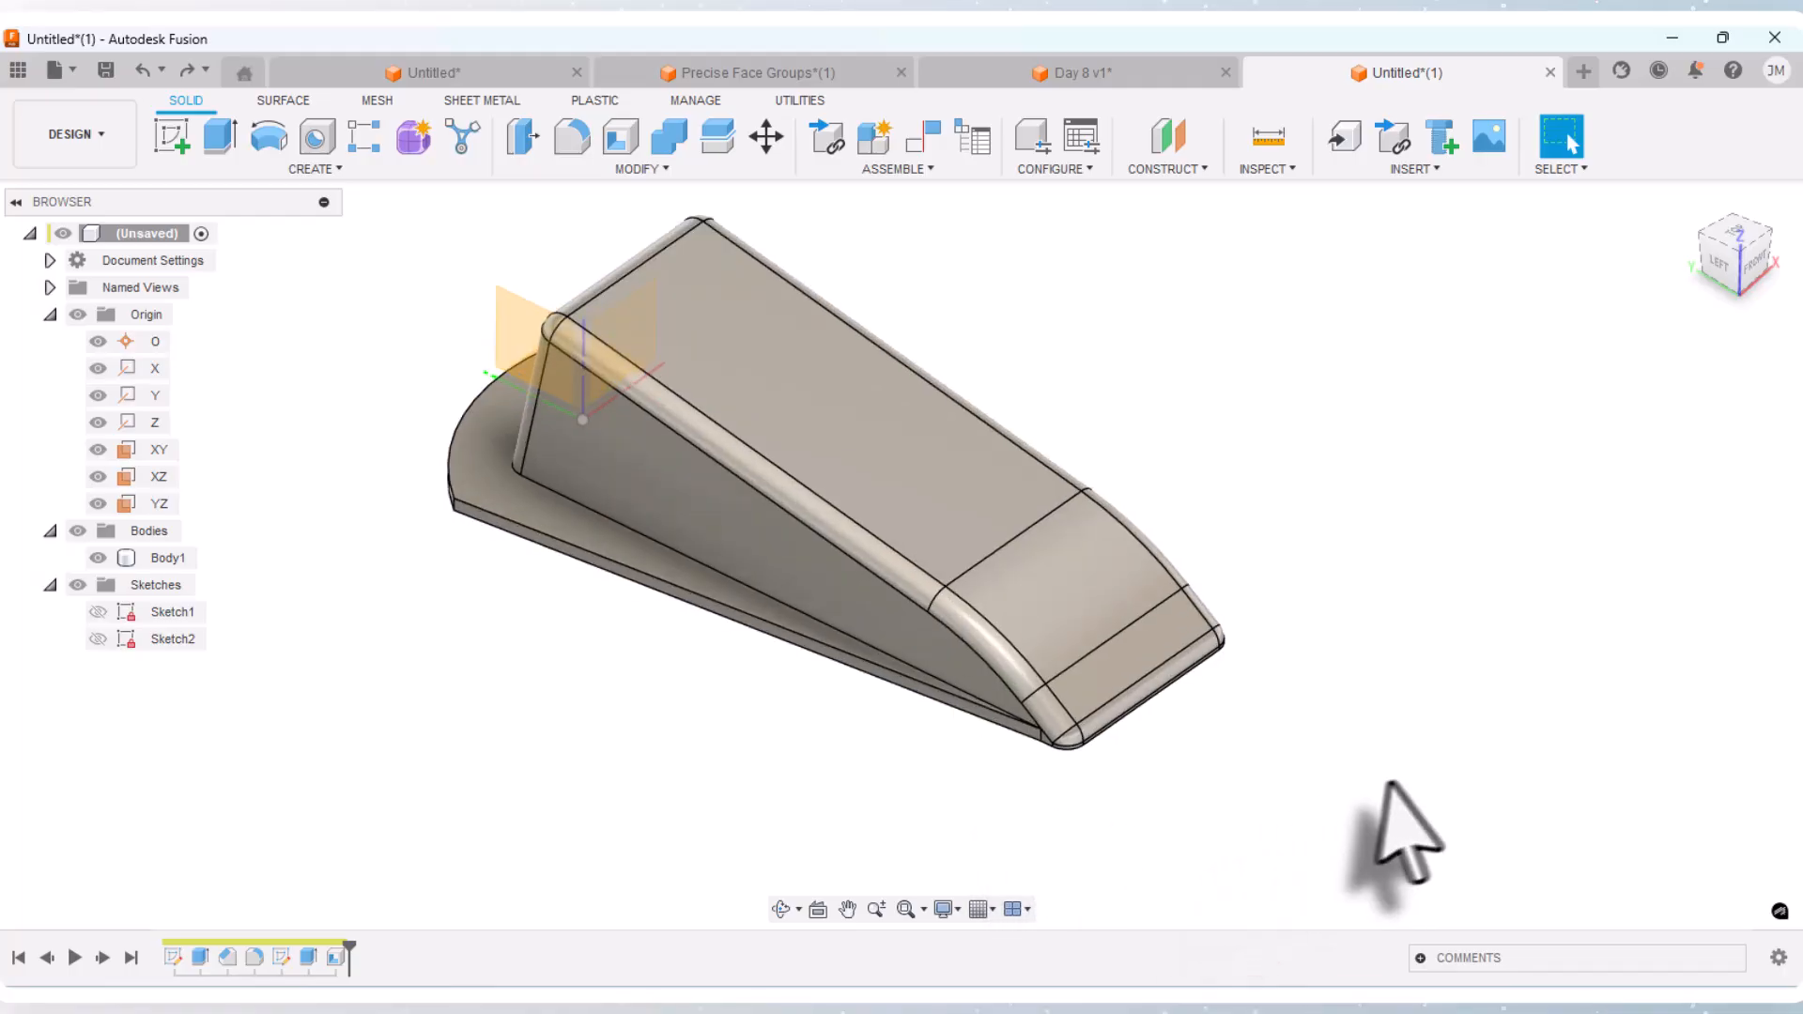
Step: Switch to the Day 8 v1 reference design and advance its timeline past the fillet on the base plate's rim
{"action": "left_click", "coordinate": [1116, 73]}
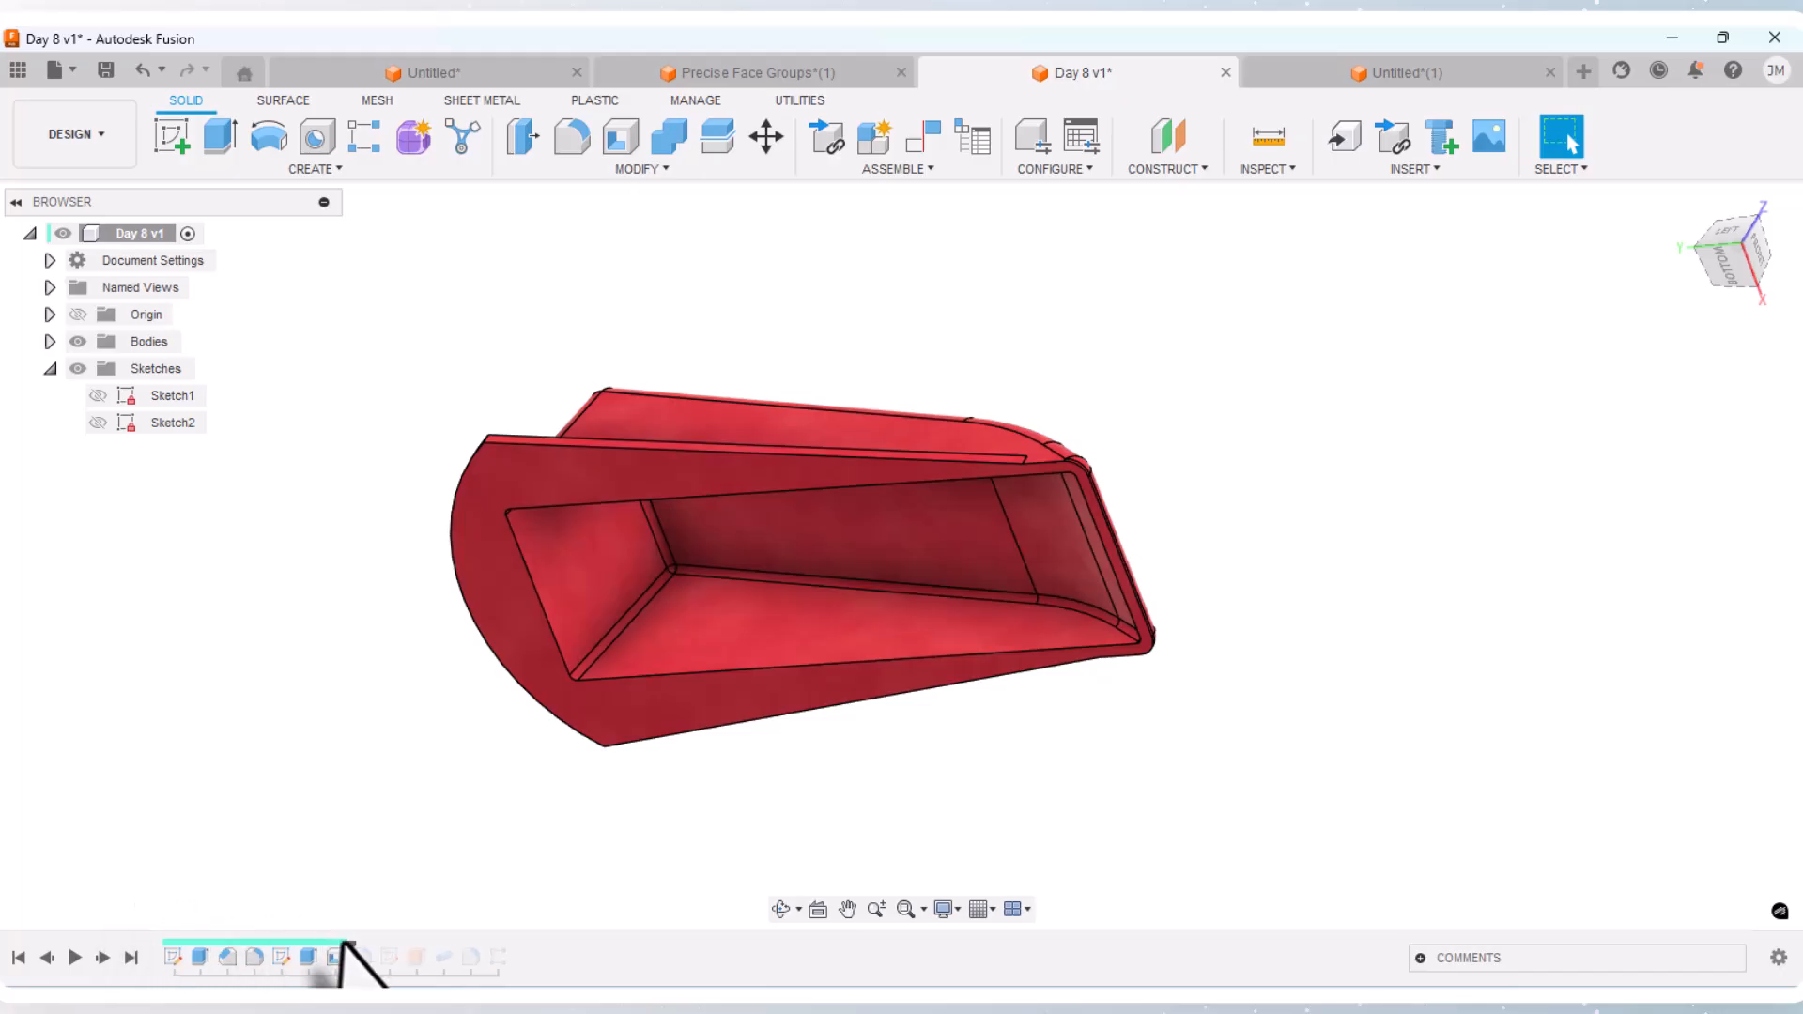
{"action": "left_click_drag", "start_coordinate": [348, 939], "coordinate": [374, 956]}
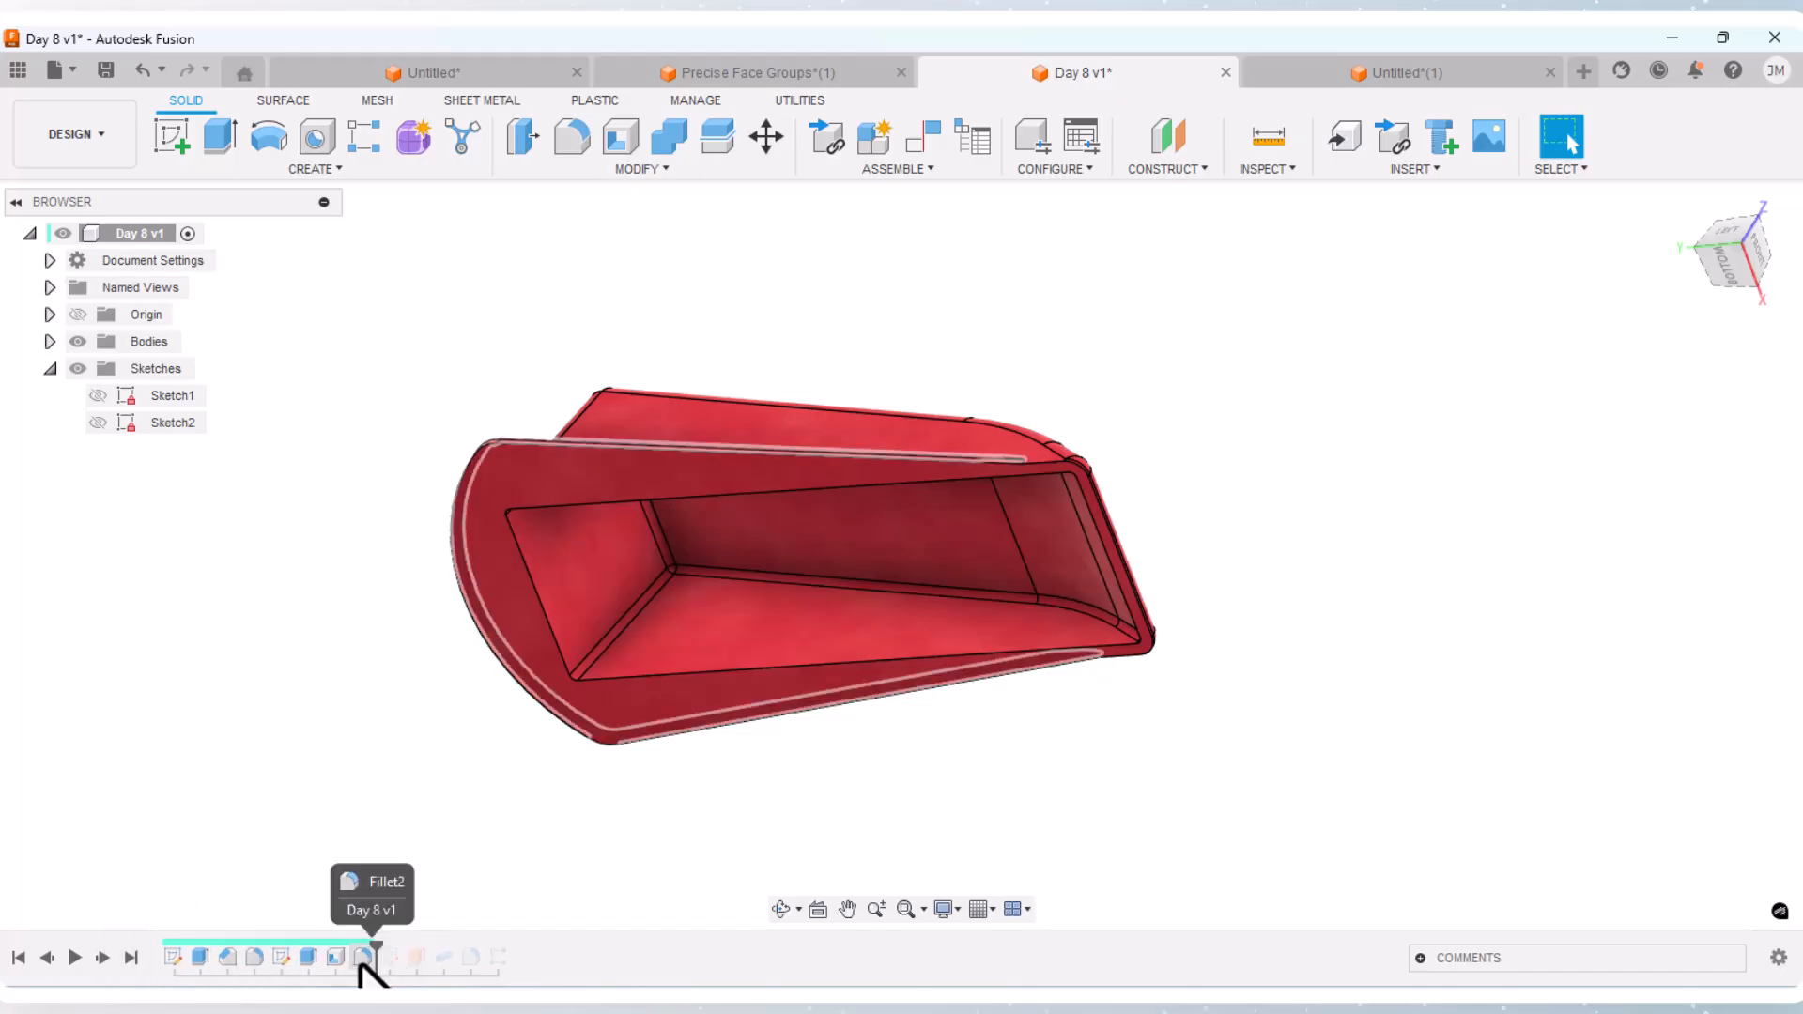
{"action": "left_click", "coordinate": [781, 919]}
{"action": "left_click_drag", "start_coordinate": [789, 833], "coordinate": [752, 892]}
{"action": "right_click", "coordinate": [751, 888]}
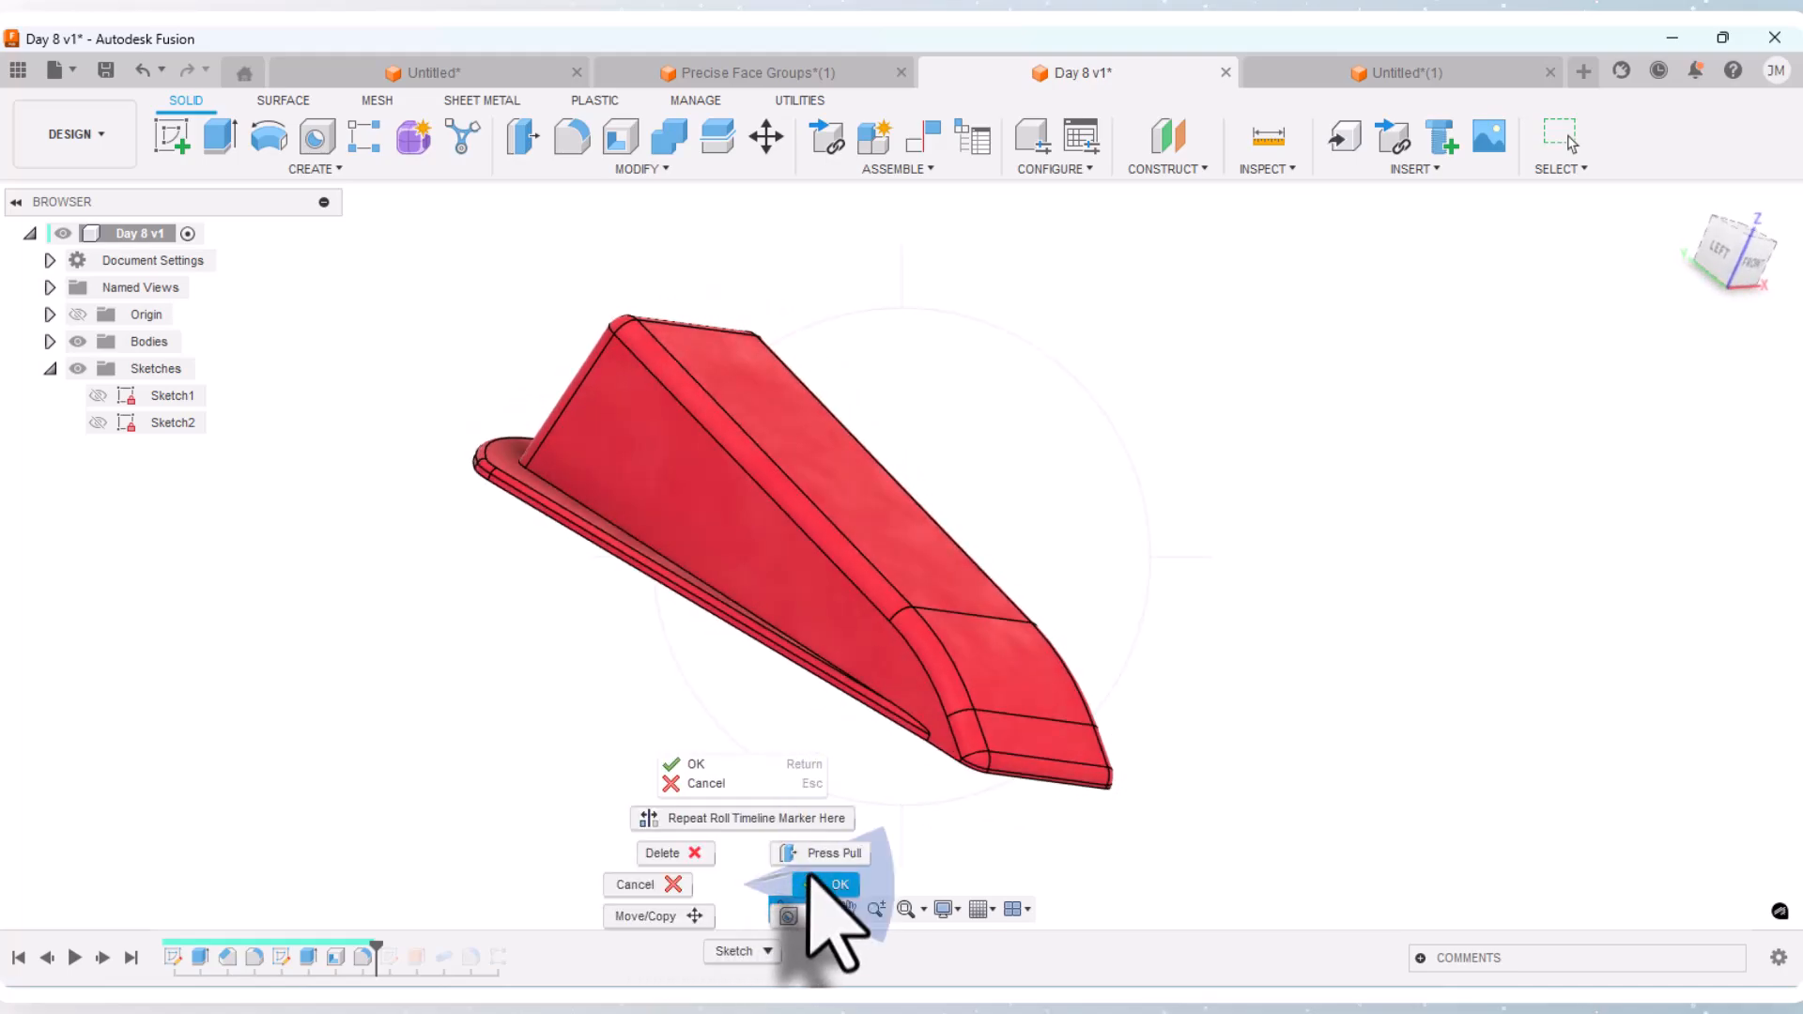
{"action": "left_click", "coordinate": [813, 881]}
{"action": "key", "text": "q"}
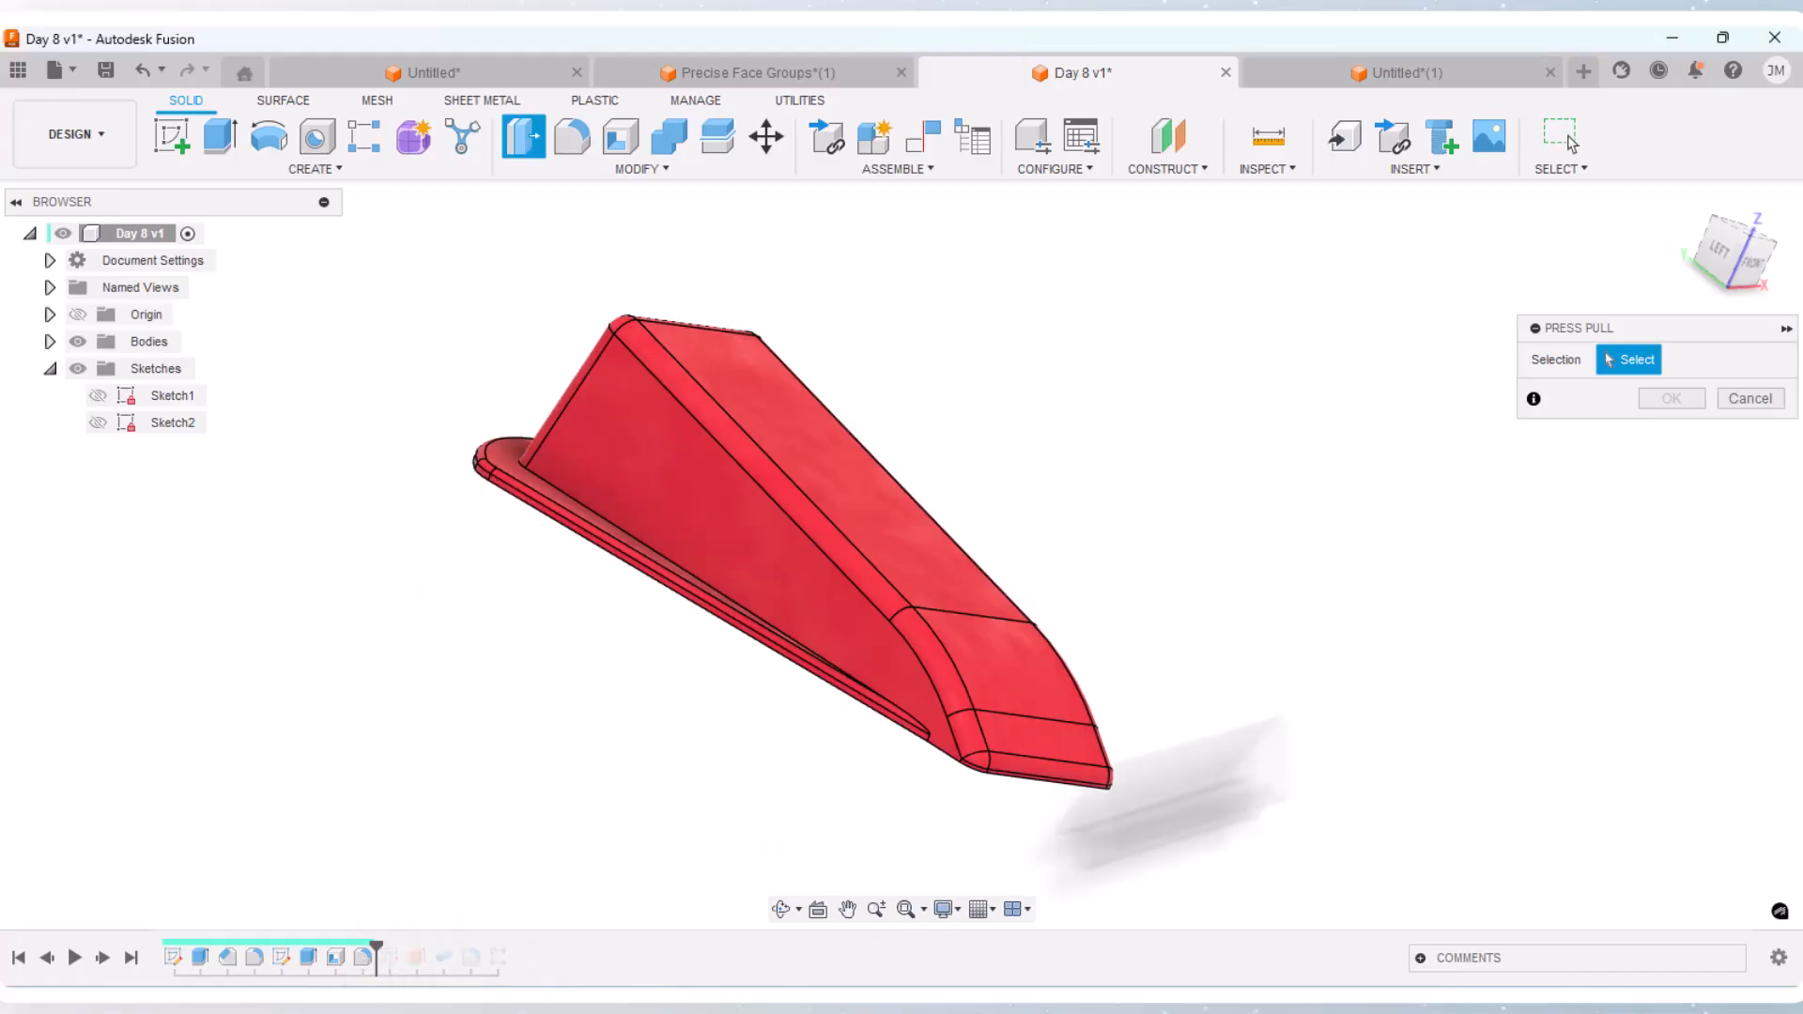
{"action": "key", "text": "Escape"}
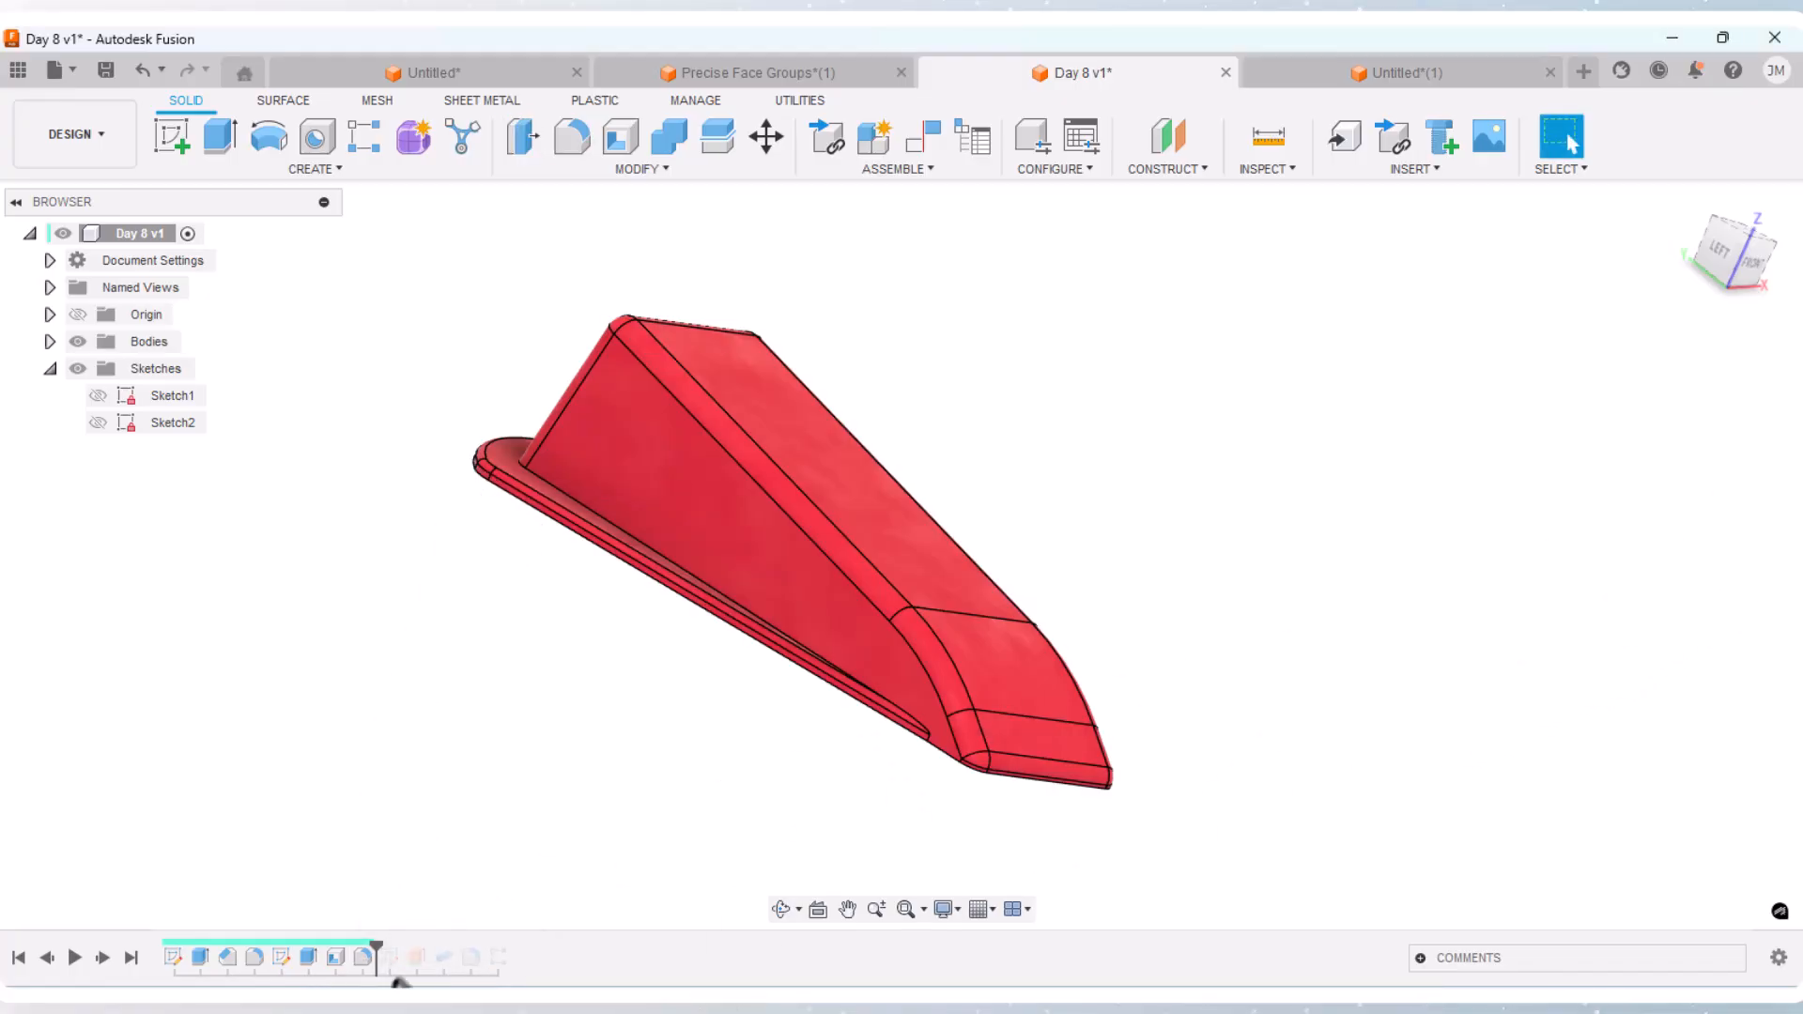
Step: Review the edge sets and radii of the reference model's base-rim fillet, leaving the feature unchanged
{"action": "right_click", "coordinate": [361, 958]}
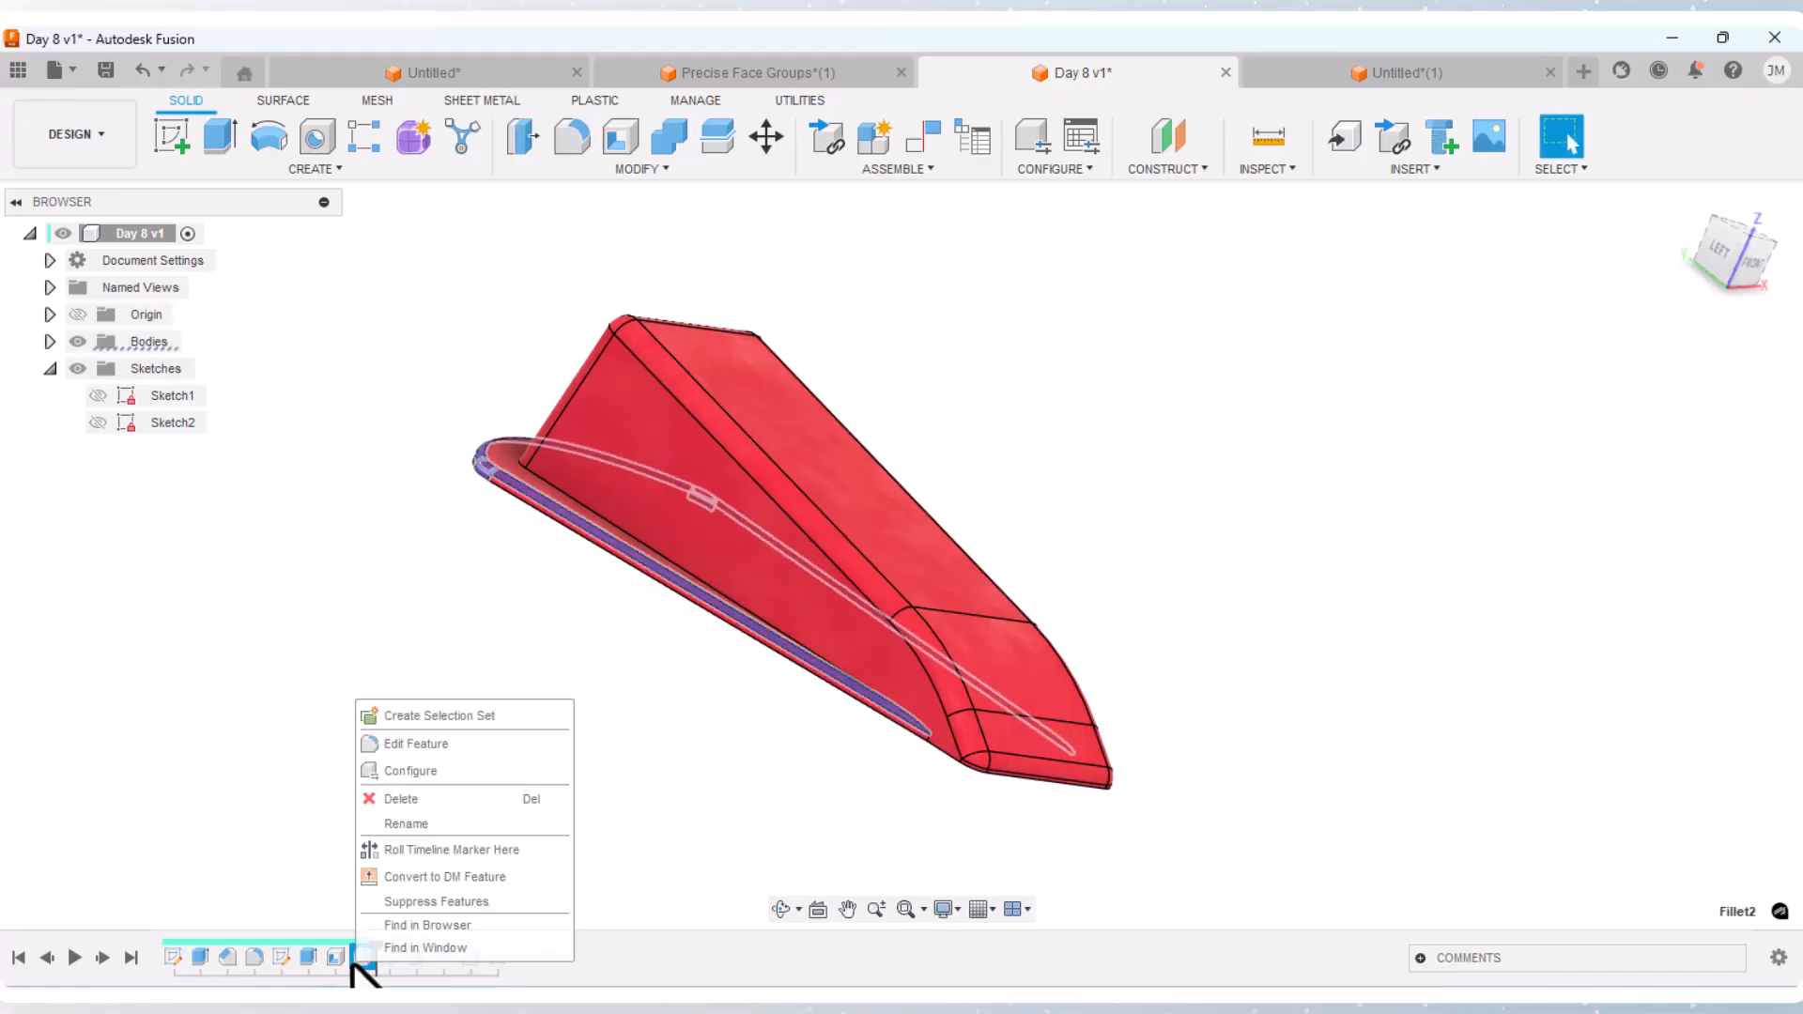
{"action": "left_click", "coordinate": [420, 747]}
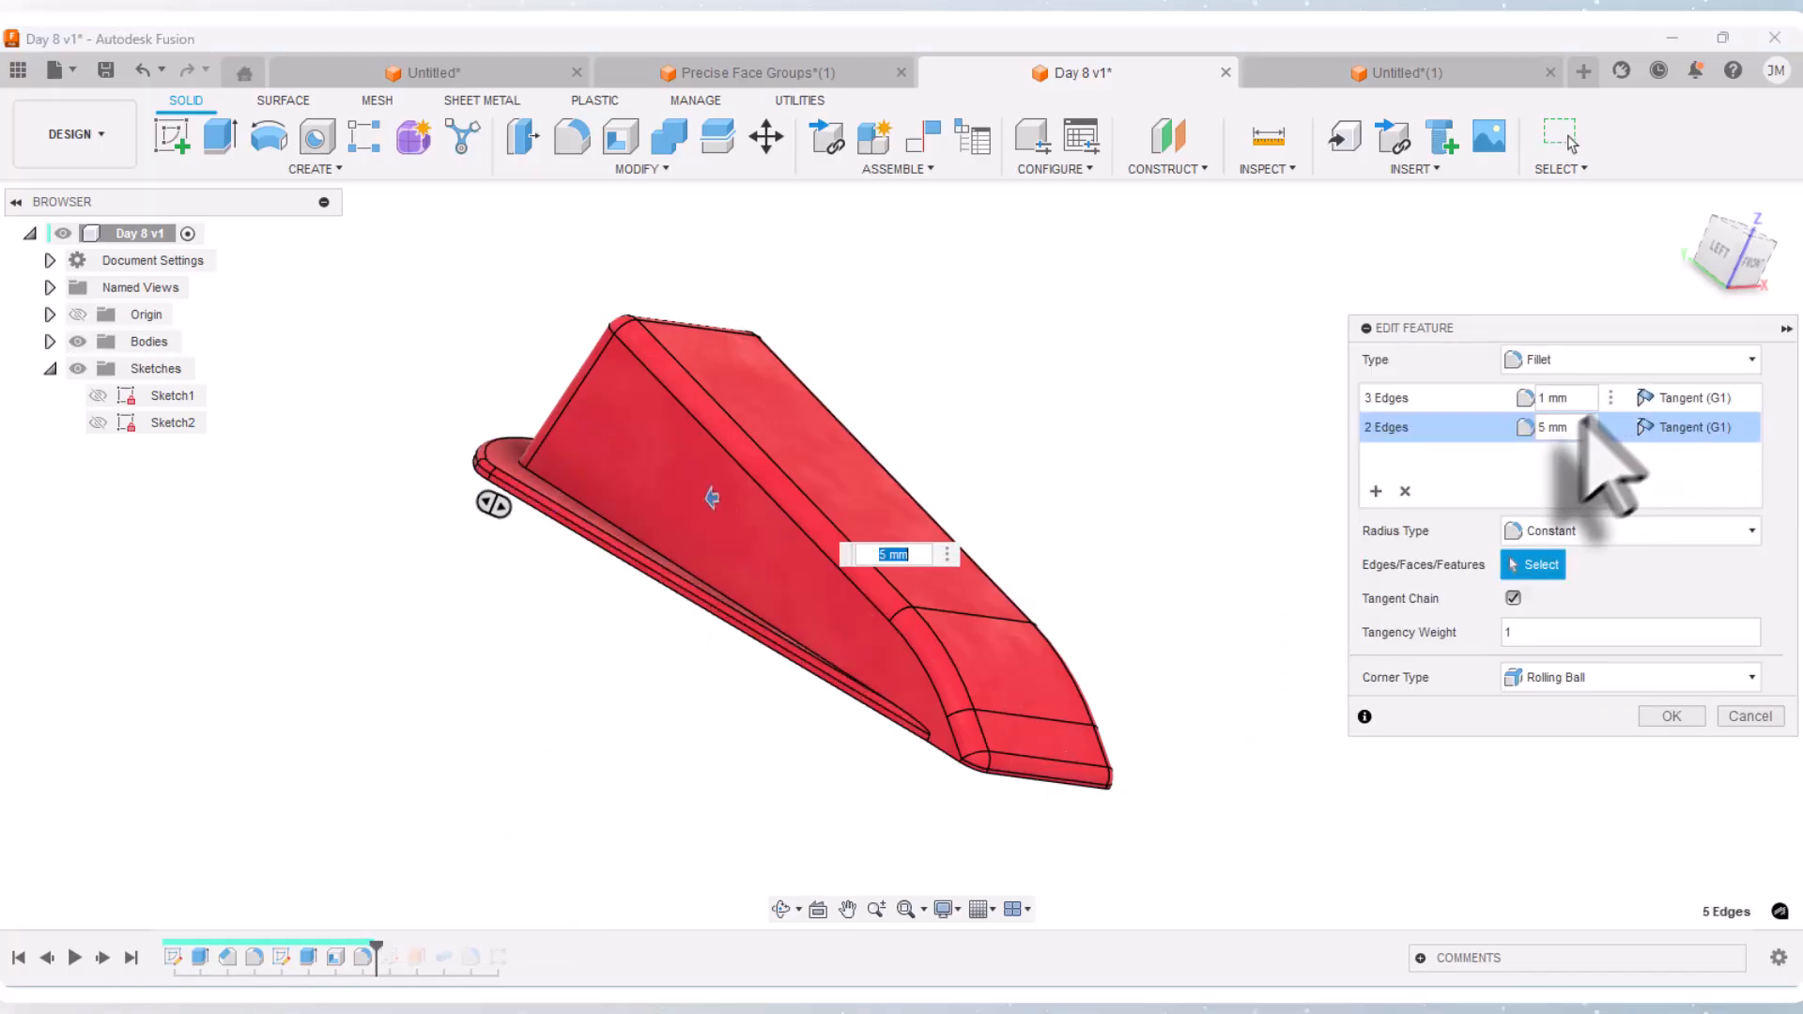
{"action": "left_click", "coordinate": [1400, 398]}
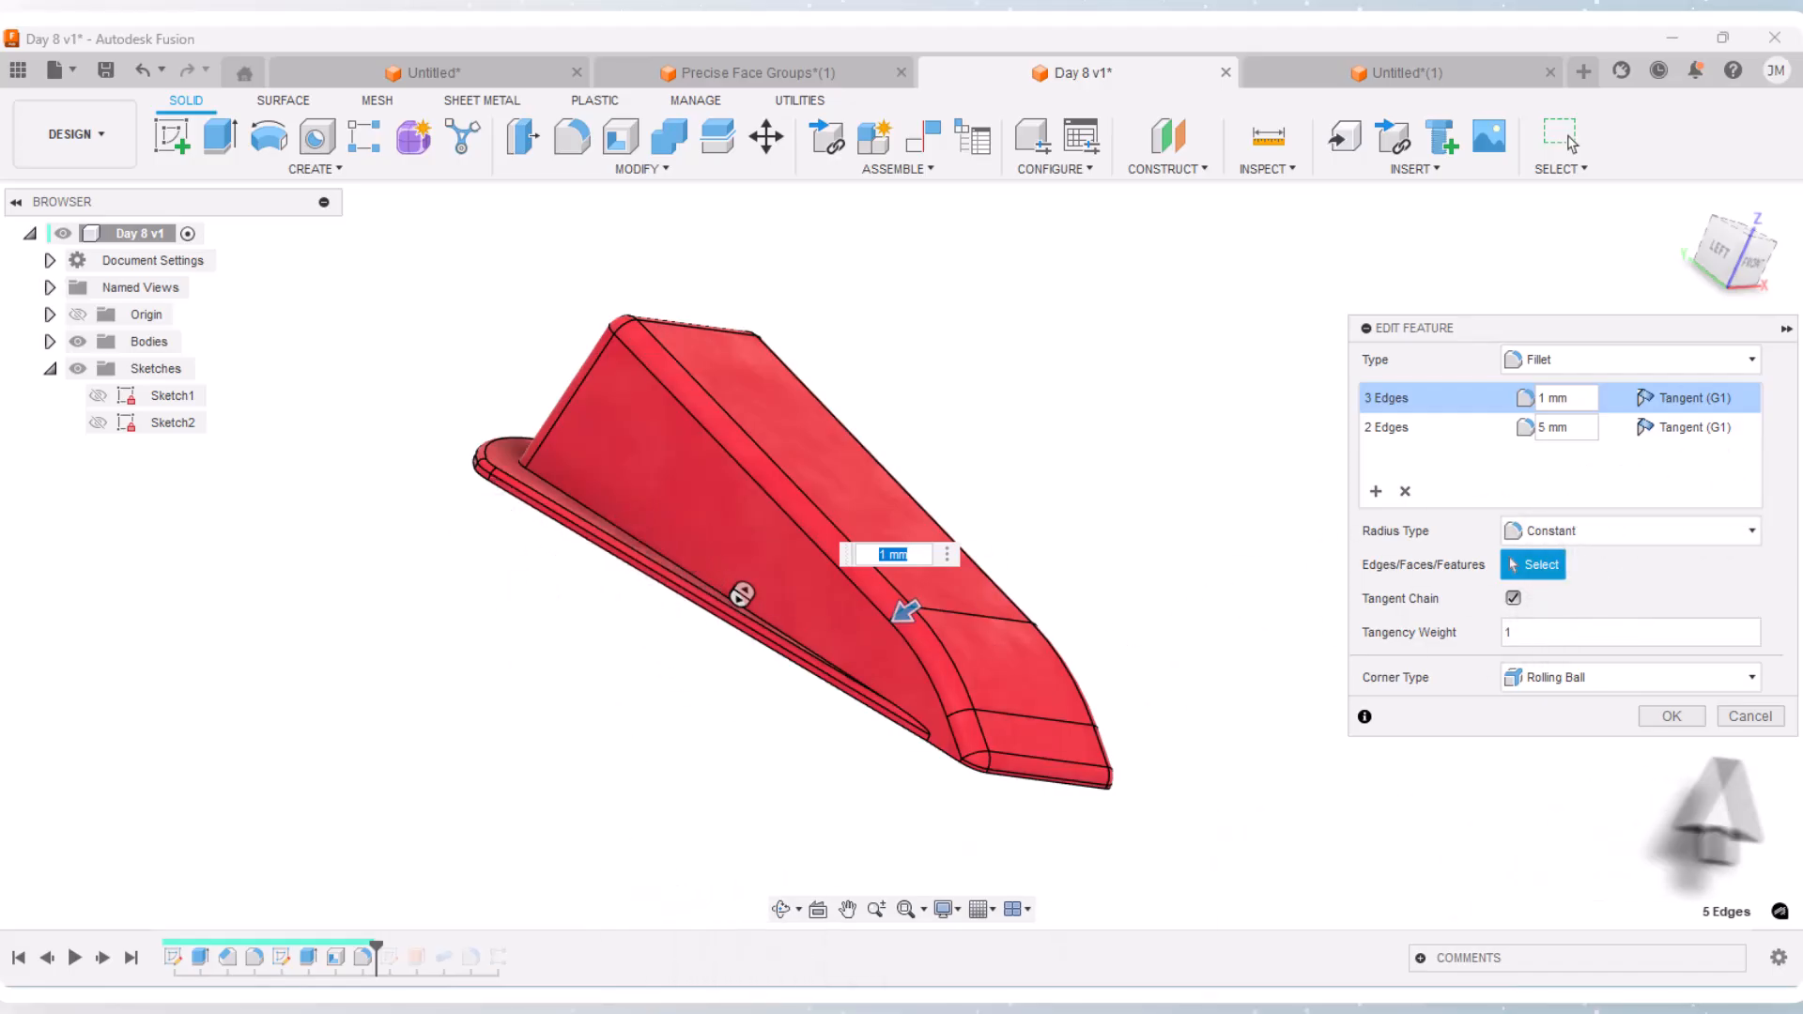
{"action": "left_click", "coordinate": [1751, 716]}
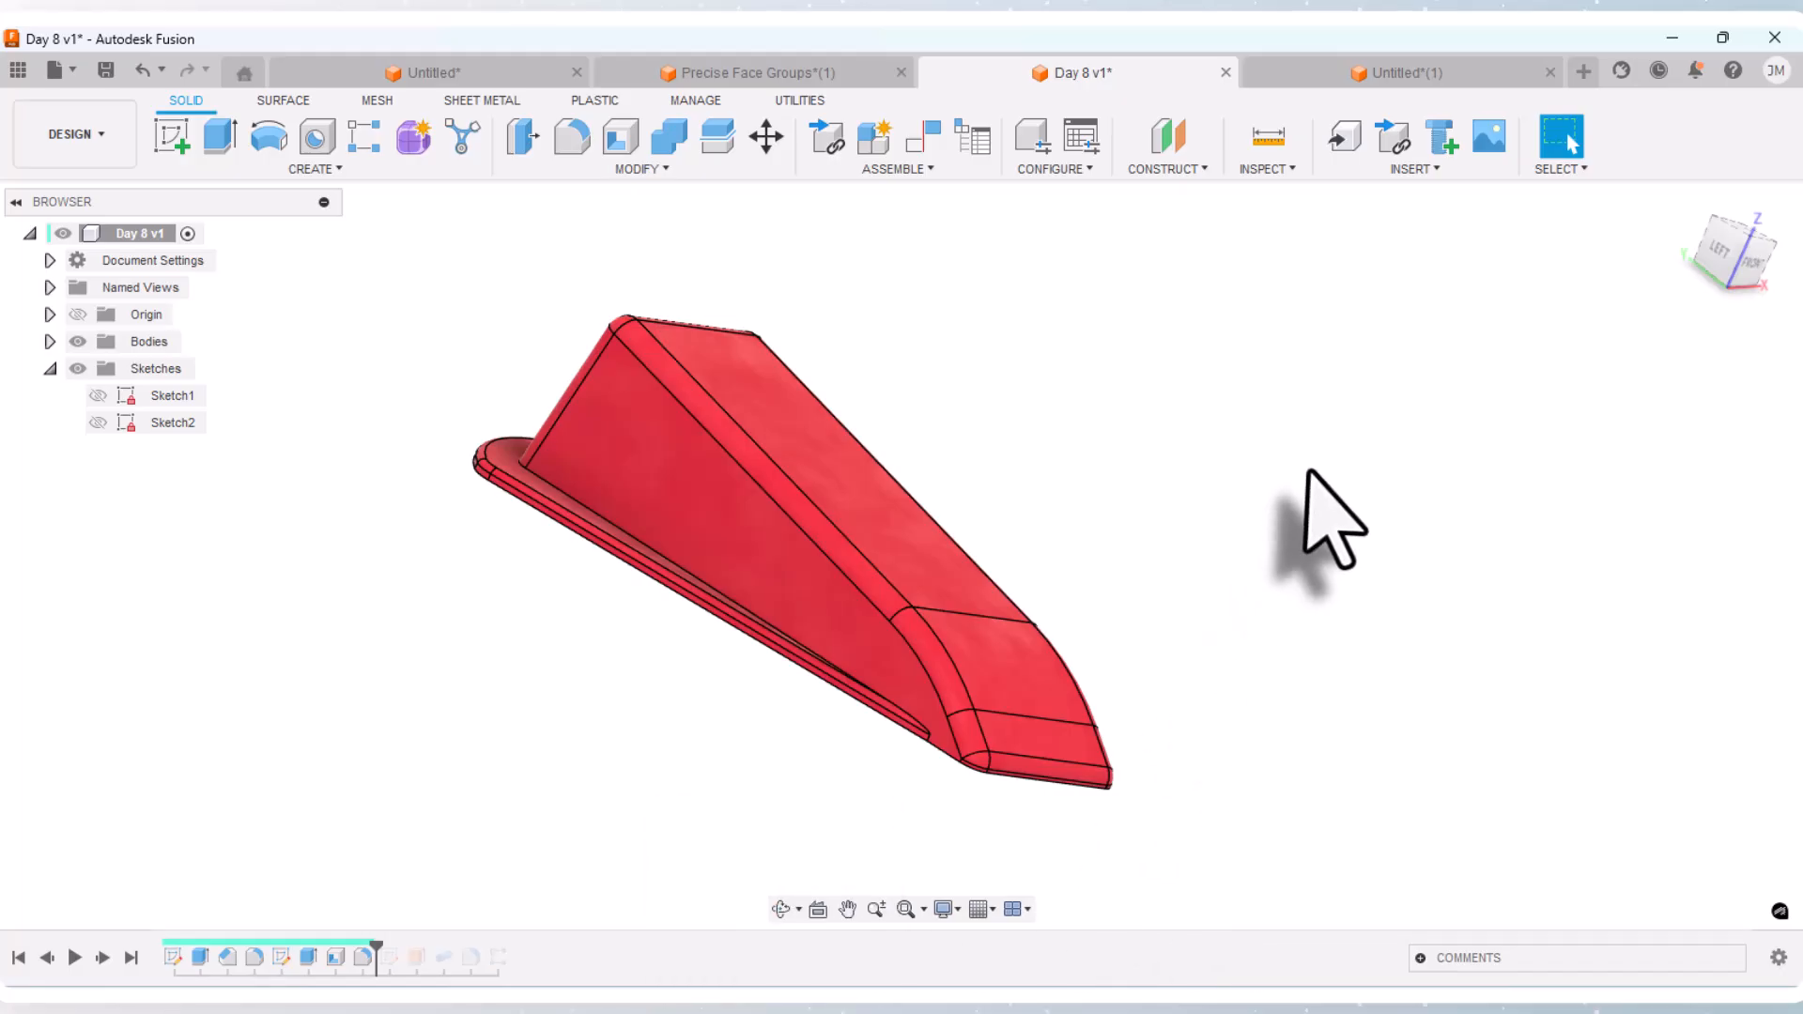
Step: Return to the new design and start a fillet with a 1 mm radius on the base plate's upper arc edge and two long side edges
{"action": "left_click", "coordinate": [1399, 72]}
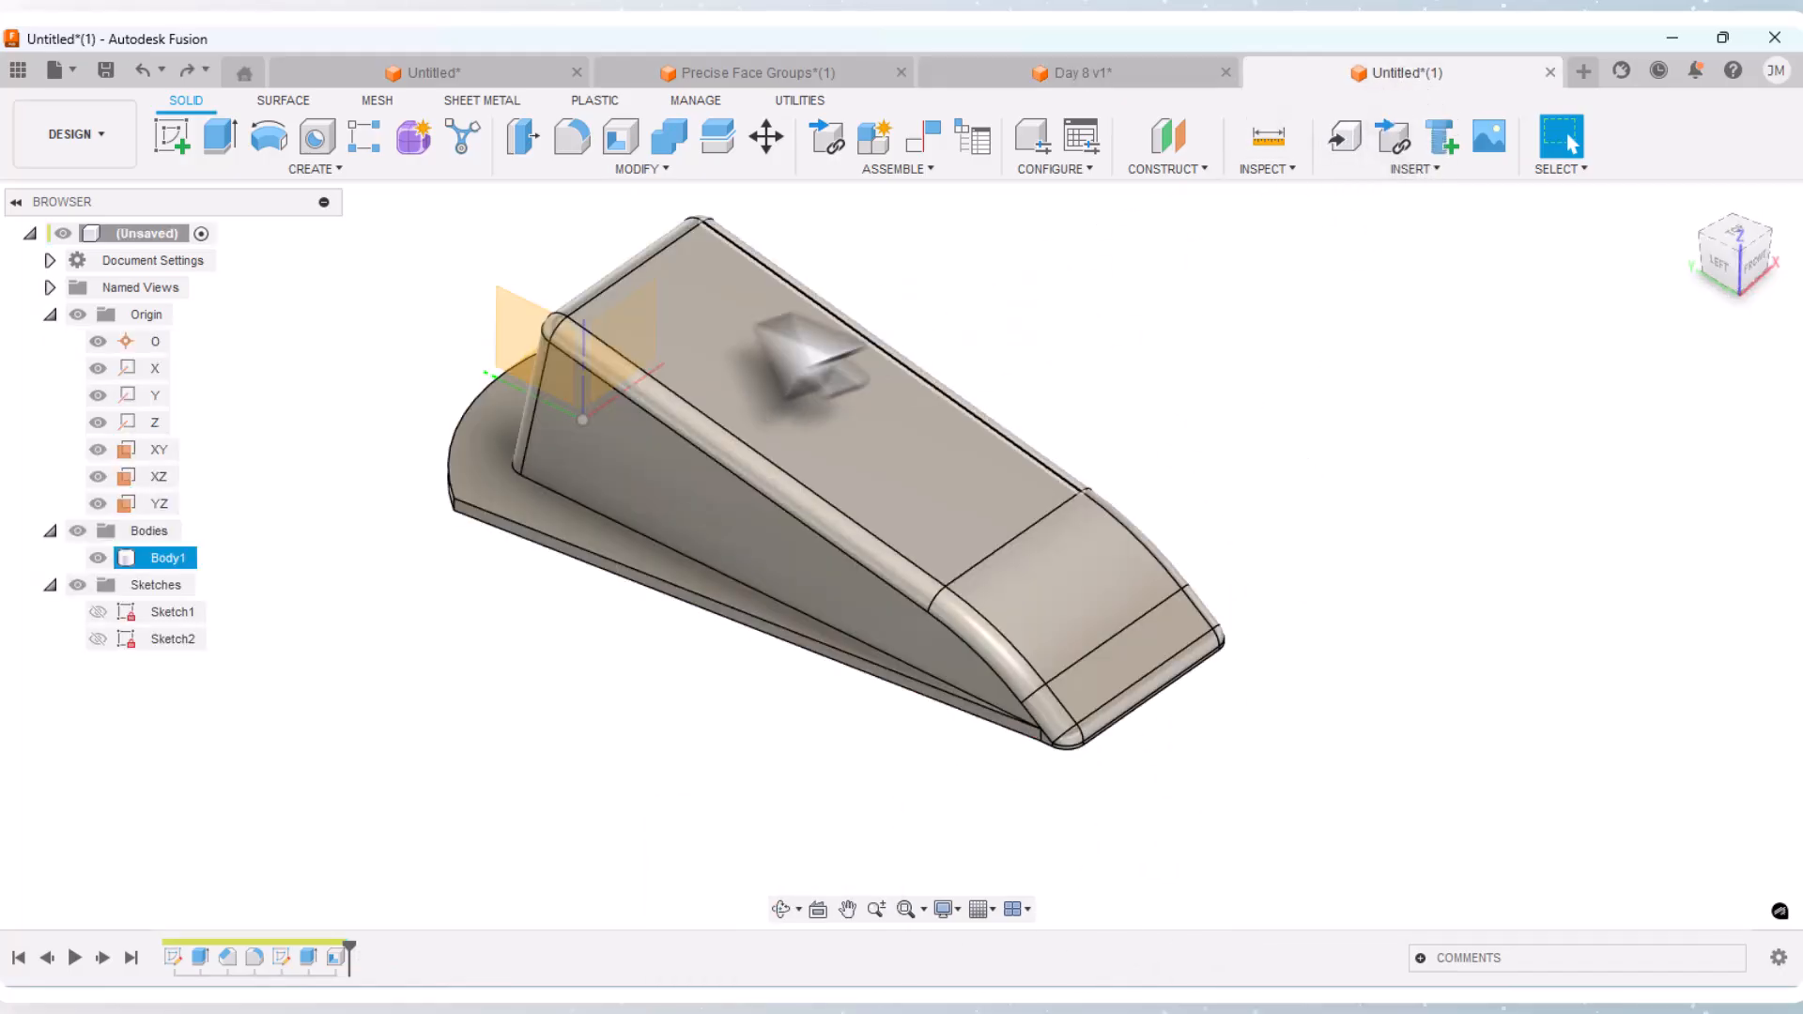
{"action": "left_click", "coordinate": [572, 137]}
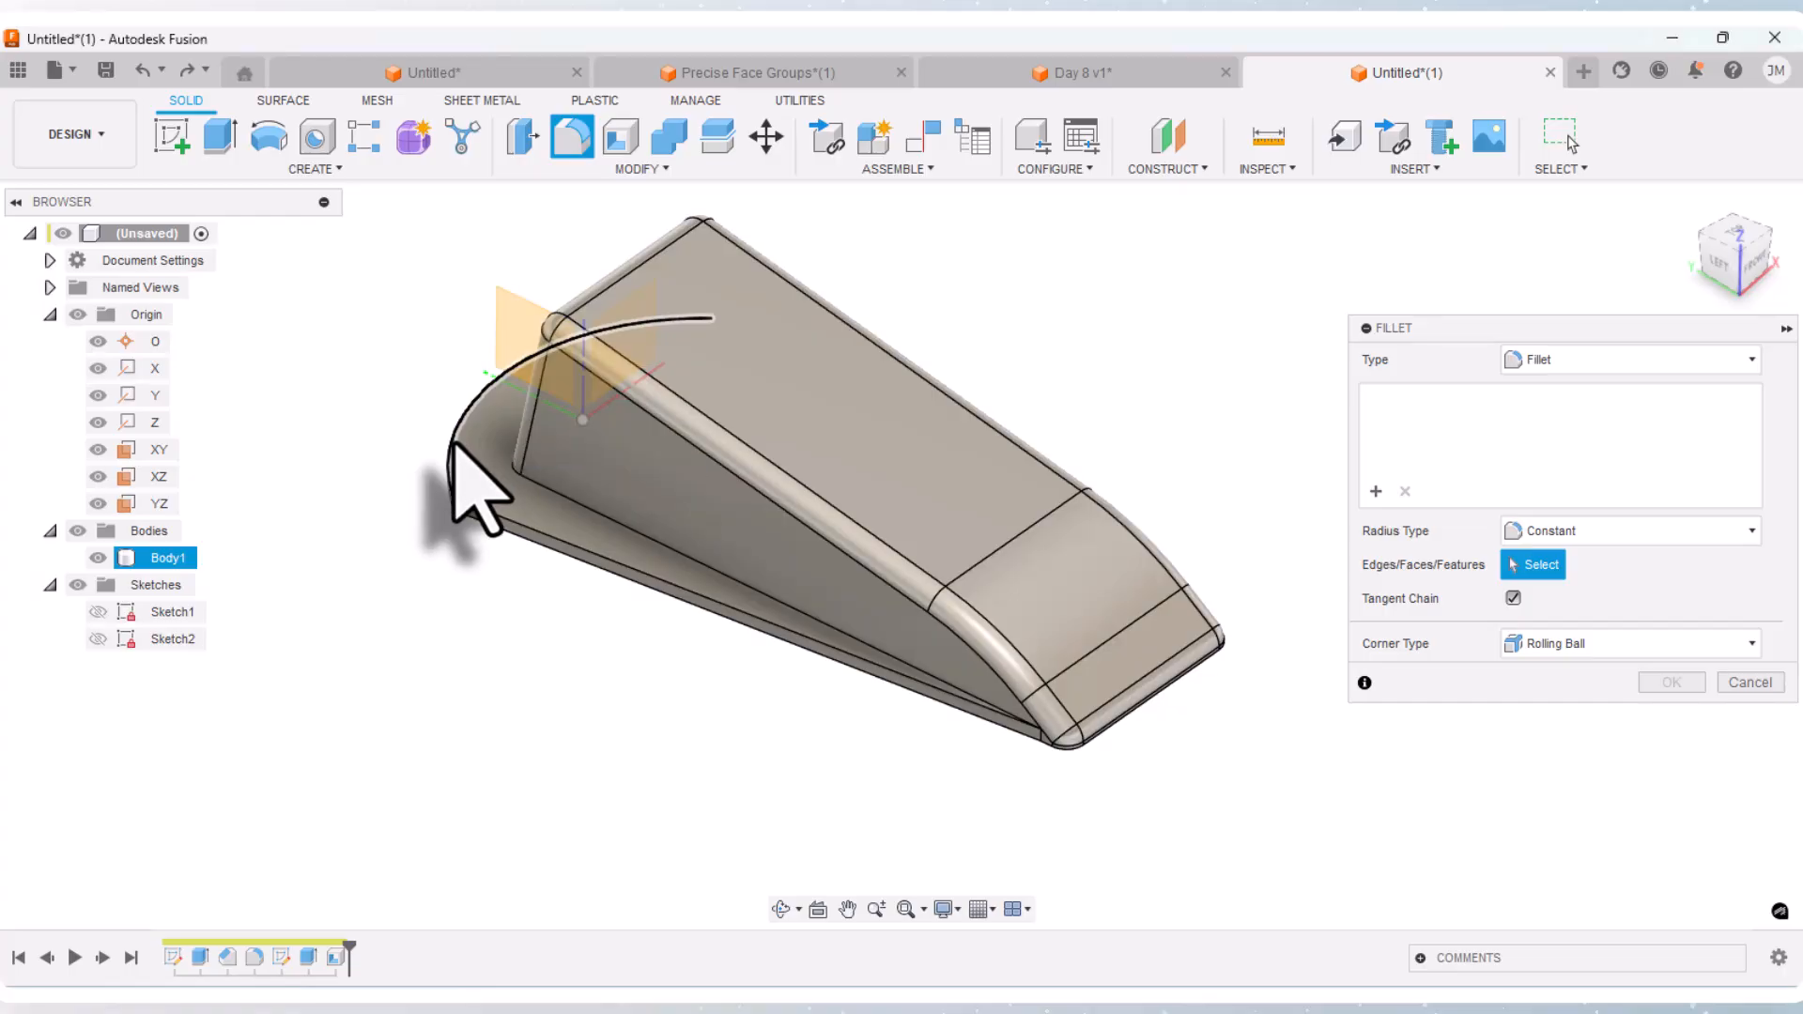
{"action": "left_click", "coordinate": [453, 441]}
{"action": "left_click", "coordinate": [508, 525]}
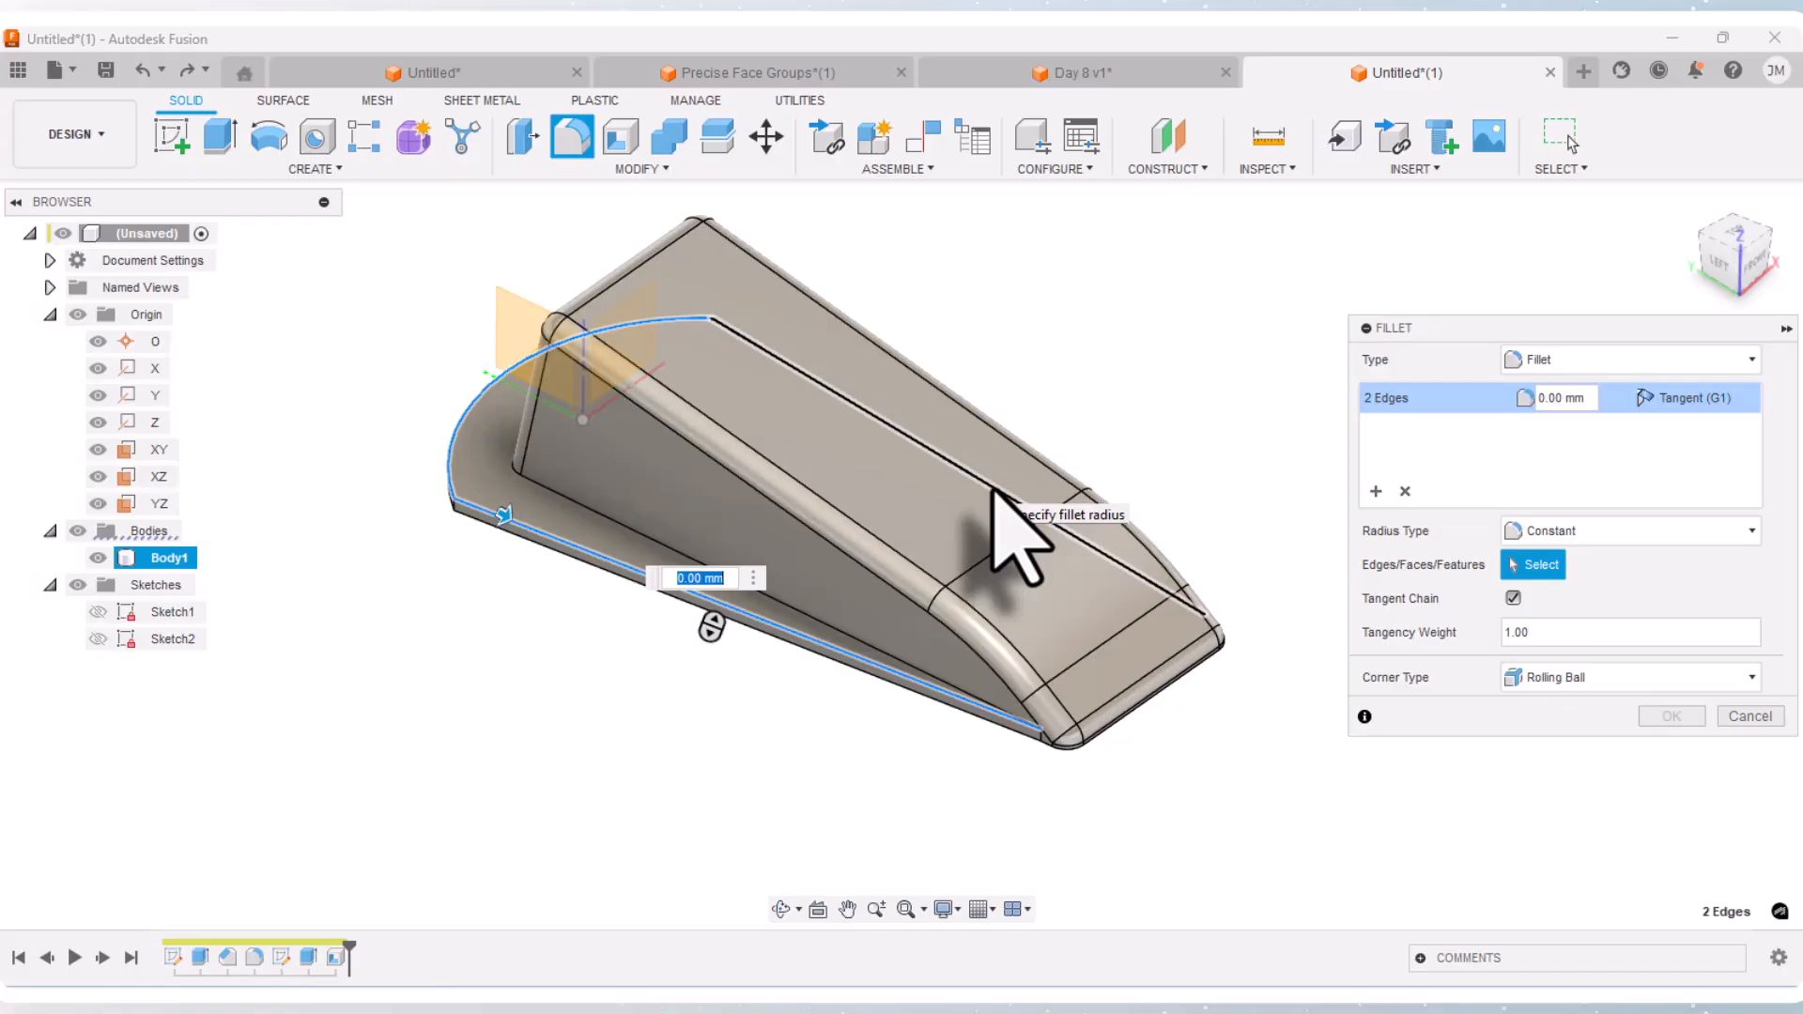
{"action": "left_click", "coordinate": [994, 489]}
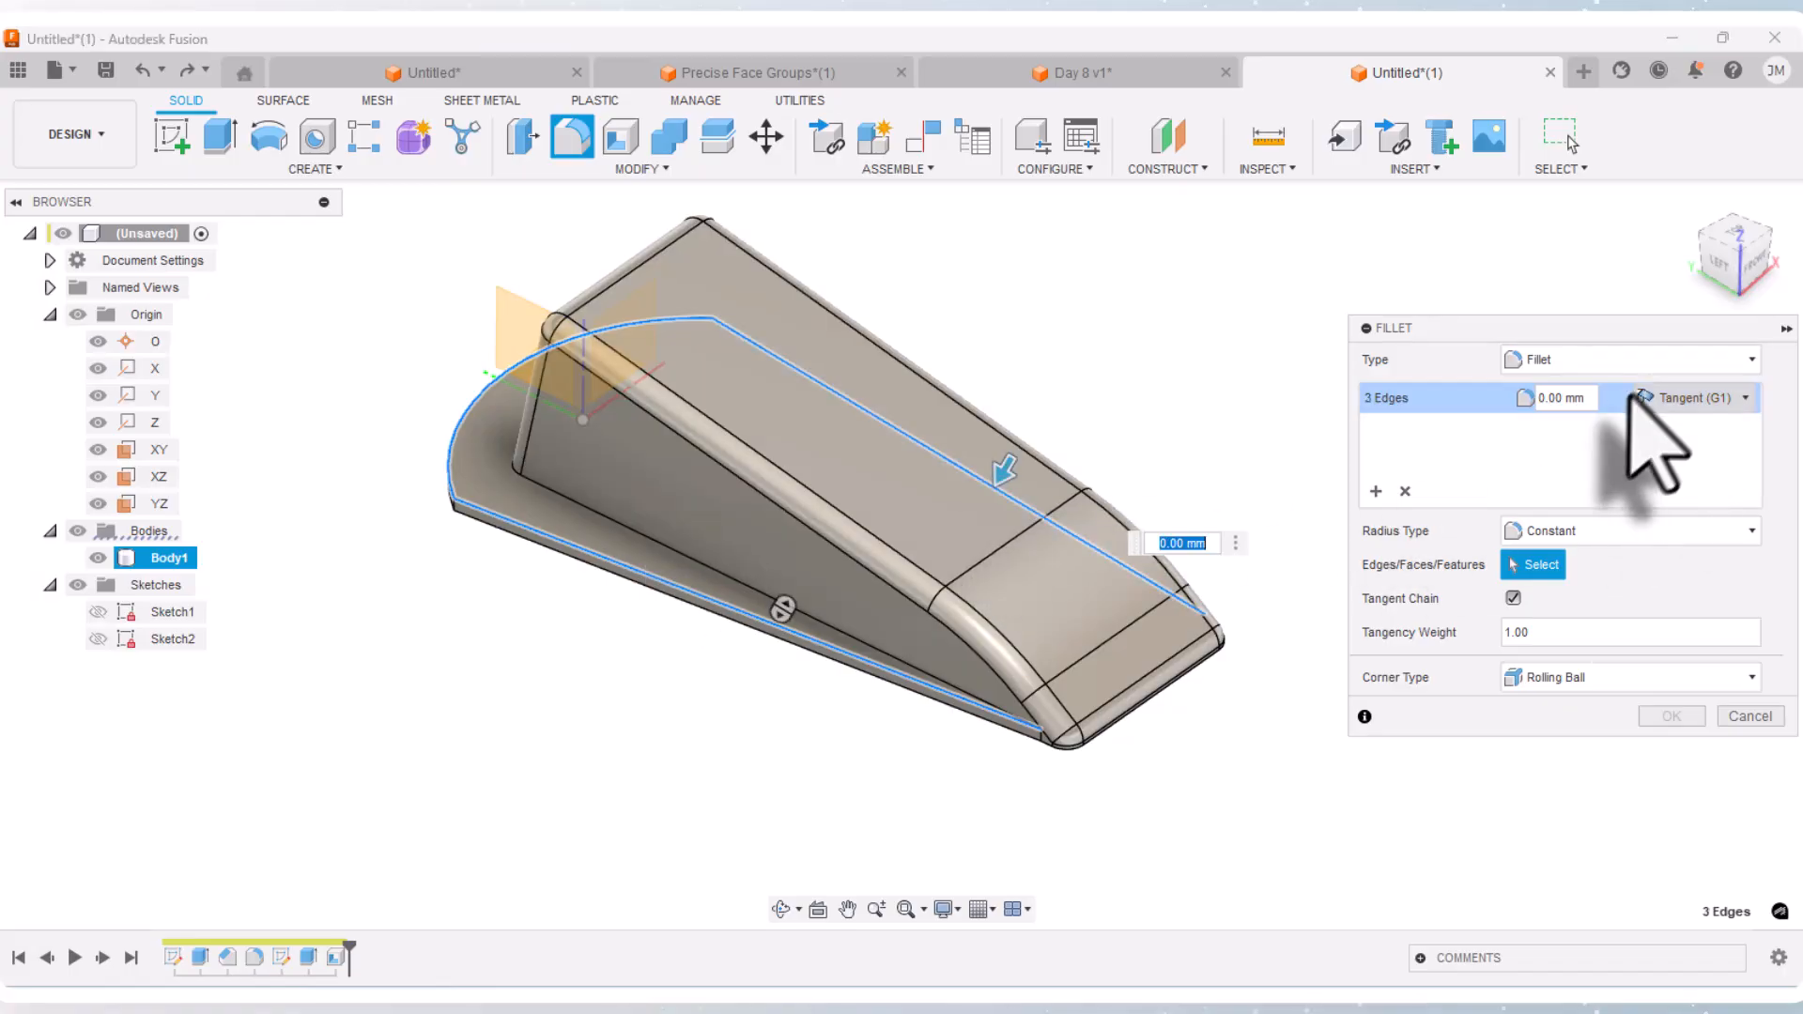
{"action": "left_click", "coordinate": [1587, 399]}
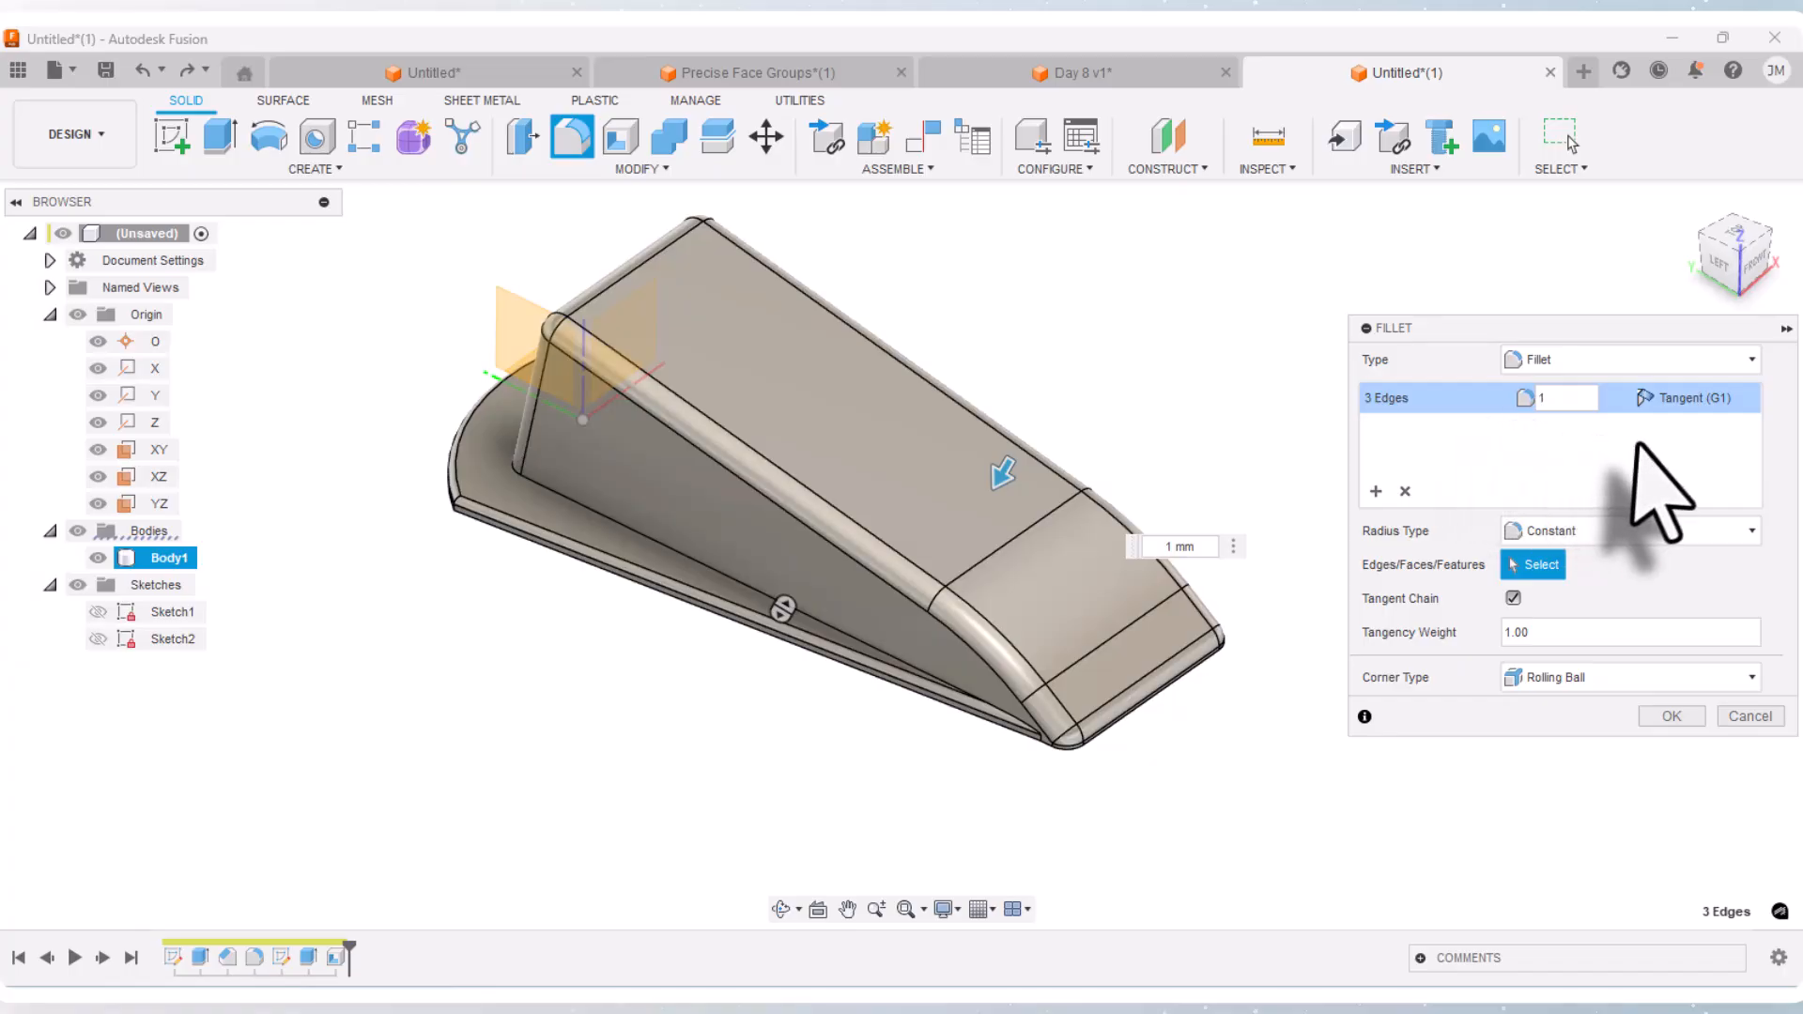
Step: Add a second edge set with the two short vertical corner edges at the base plate's arc, radius 5 mm, and complete the fillet
{"action": "left_click", "coordinate": [1376, 491]}
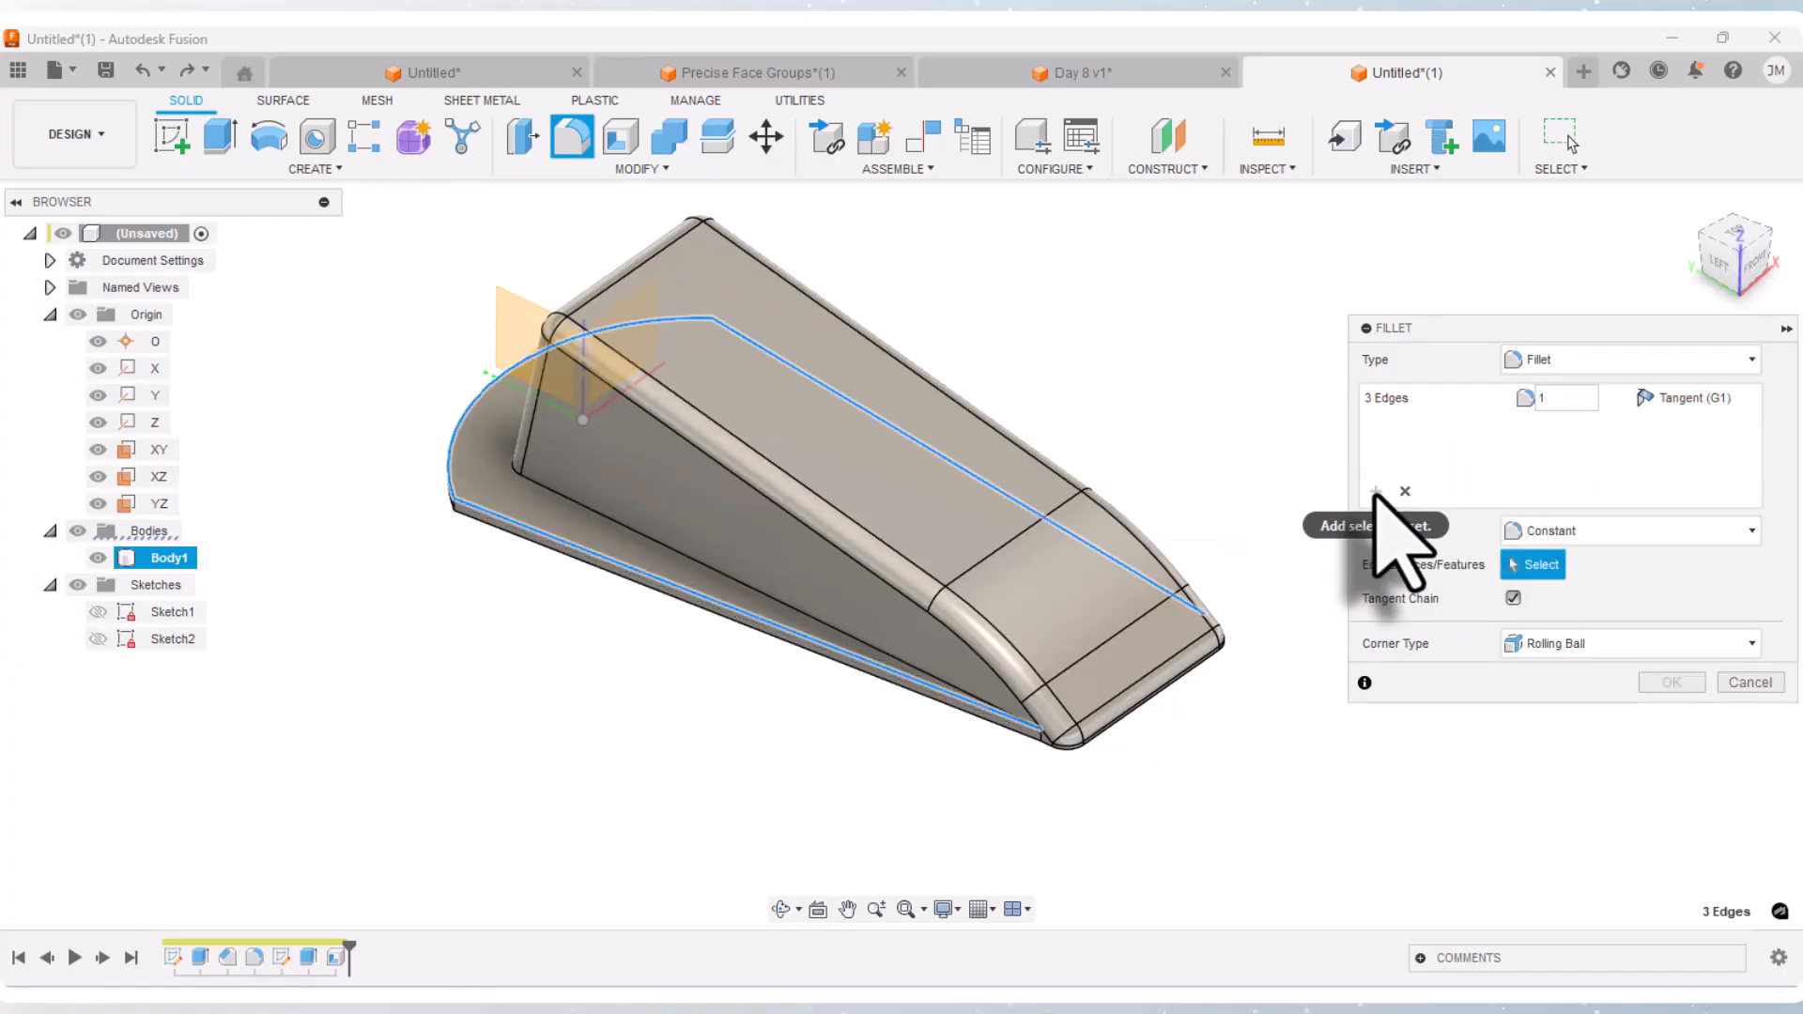
{"action": "scroll", "coordinate": [451, 554], "scroll_direction": "up", "scroll_amount": 5}
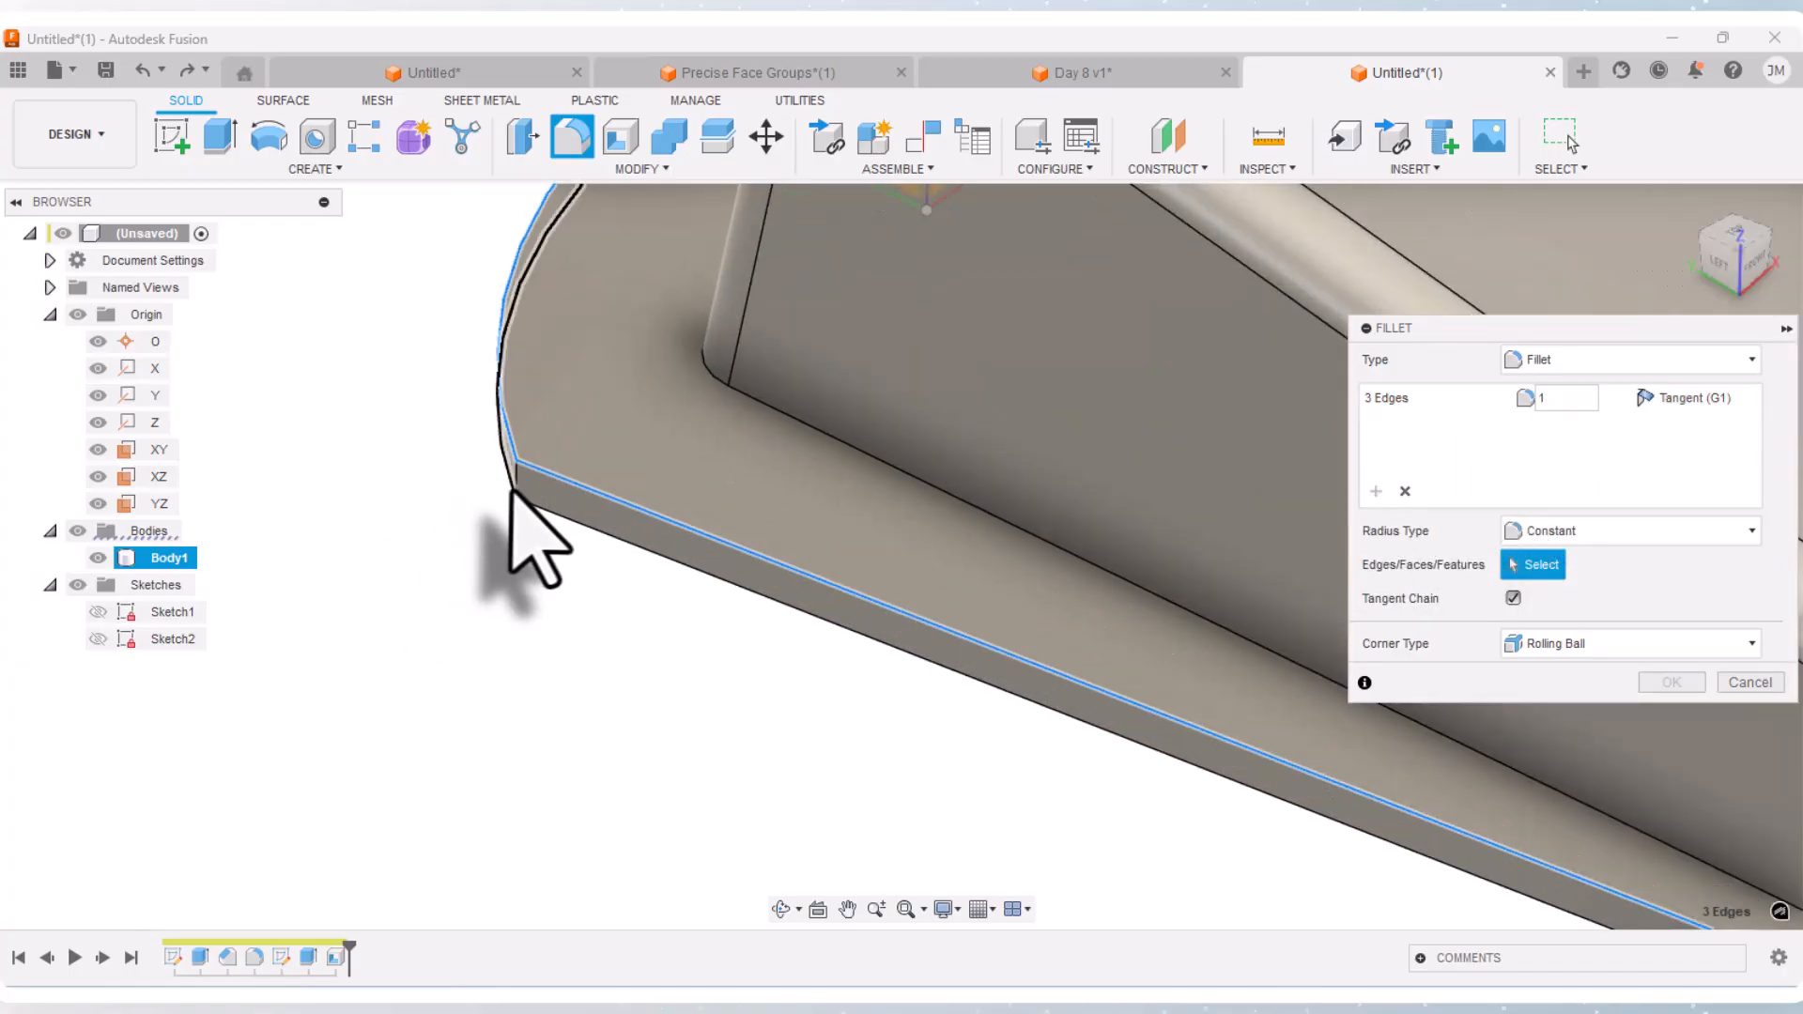
{"action": "left_click", "coordinate": [518, 477]}
{"action": "scroll", "coordinate": [404, 738], "scroll_direction": "down", "scroll_amount": 5}
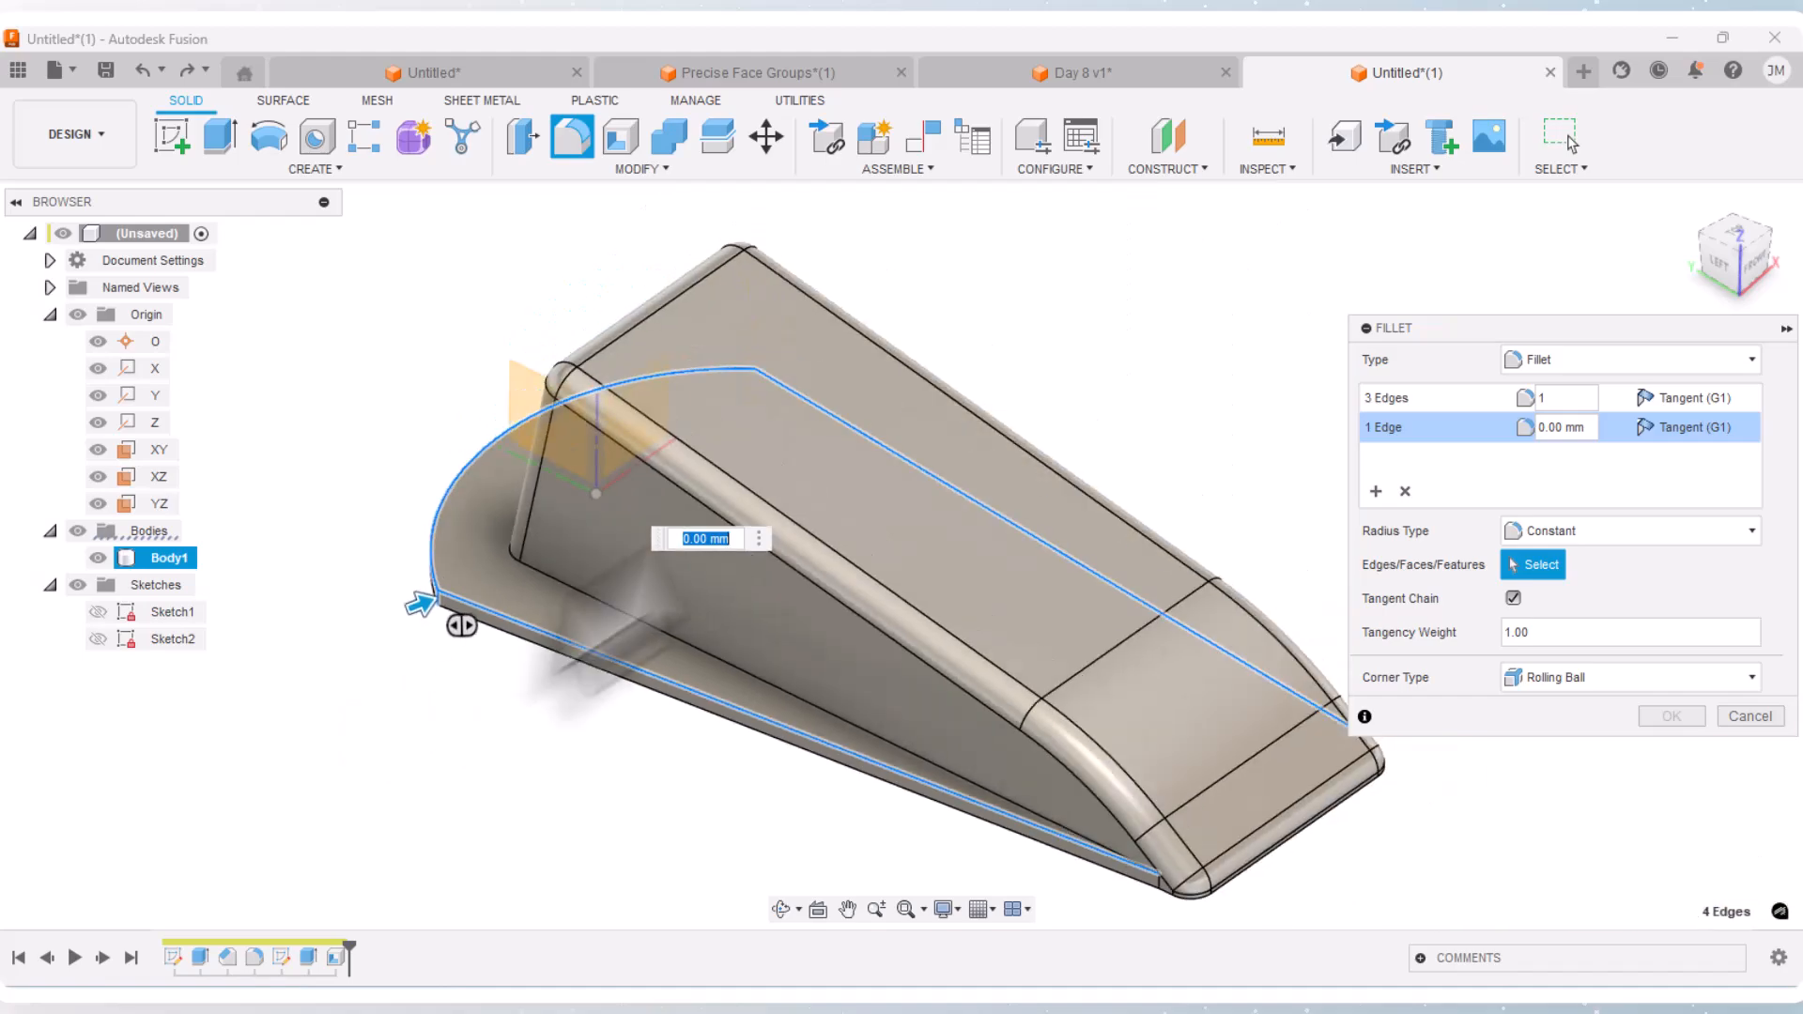
{"action": "scroll", "coordinate": [807, 413], "scroll_direction": "up", "scroll_amount": 4}
{"action": "scroll", "coordinate": [770, 380], "scroll_direction": "up", "scroll_amount": 2}
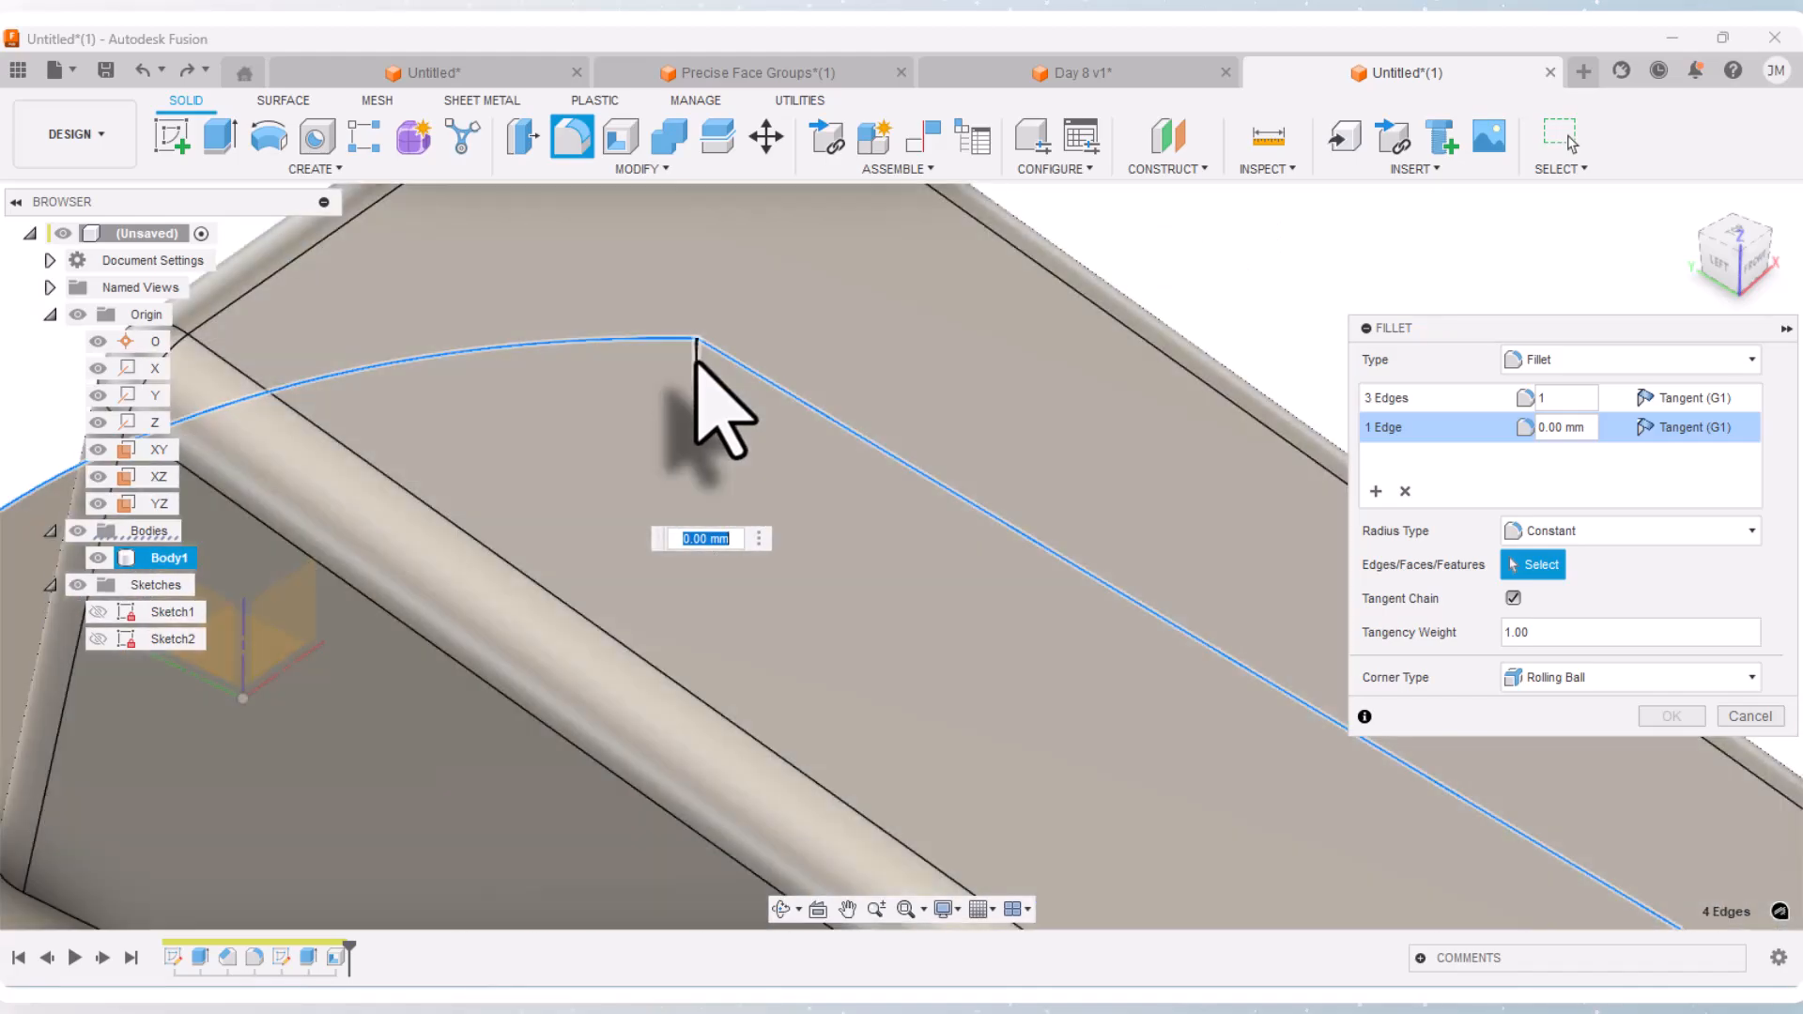
{"action": "left_click", "coordinate": [699, 344]}
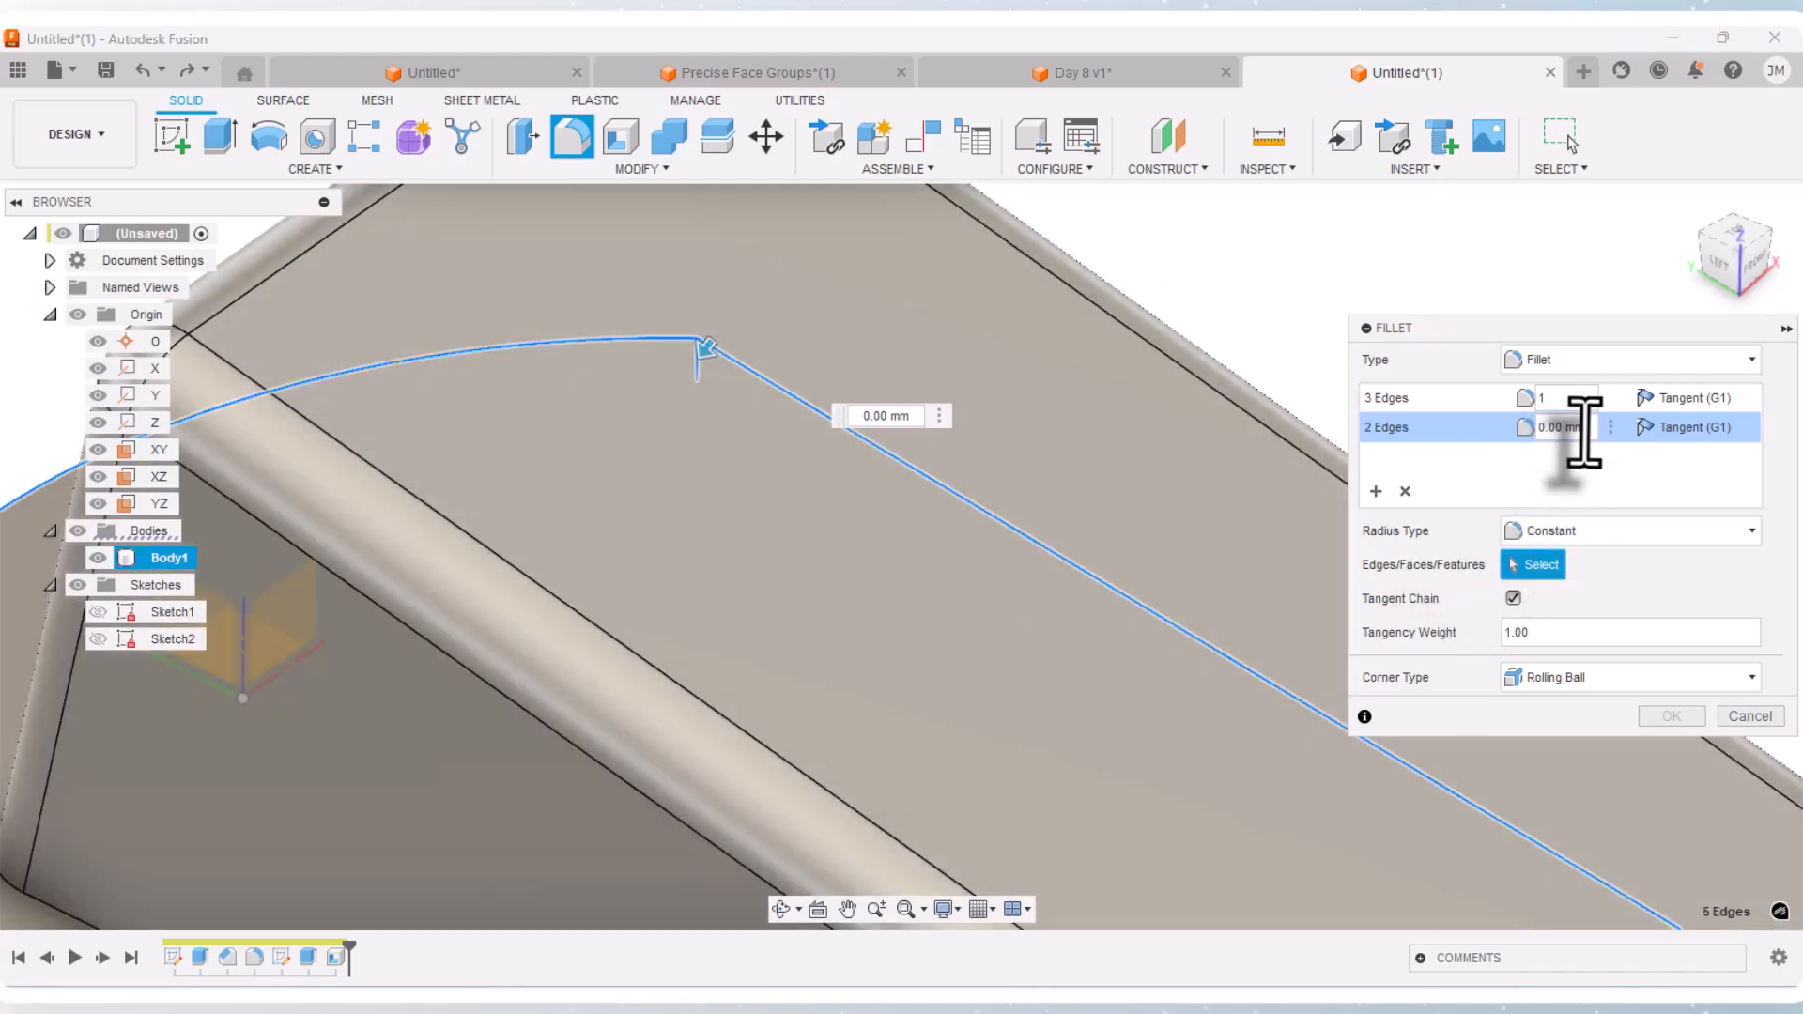
{"action": "type", "text": "5"}
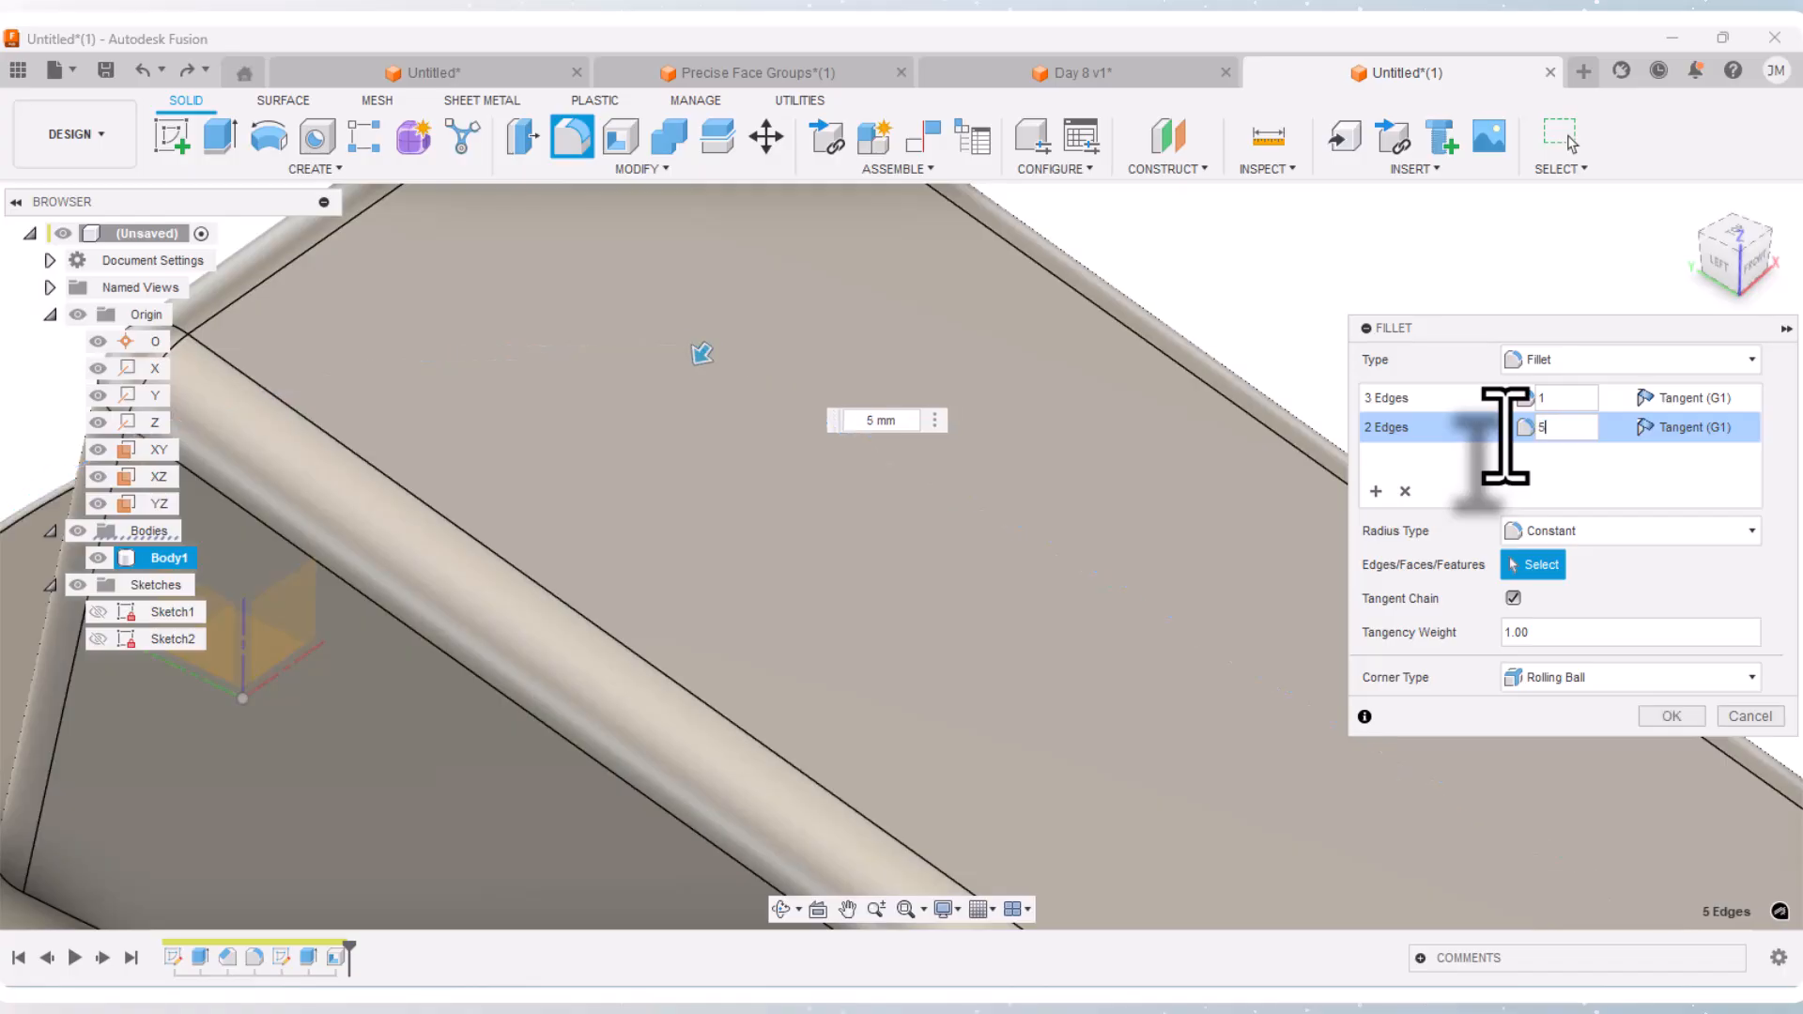
{"action": "scroll", "coordinate": [939, 422], "scroll_direction": "down", "scroll_amount": 5}
{"action": "scroll", "coordinate": [872, 277], "scroll_direction": "down", "scroll_amount": 2}
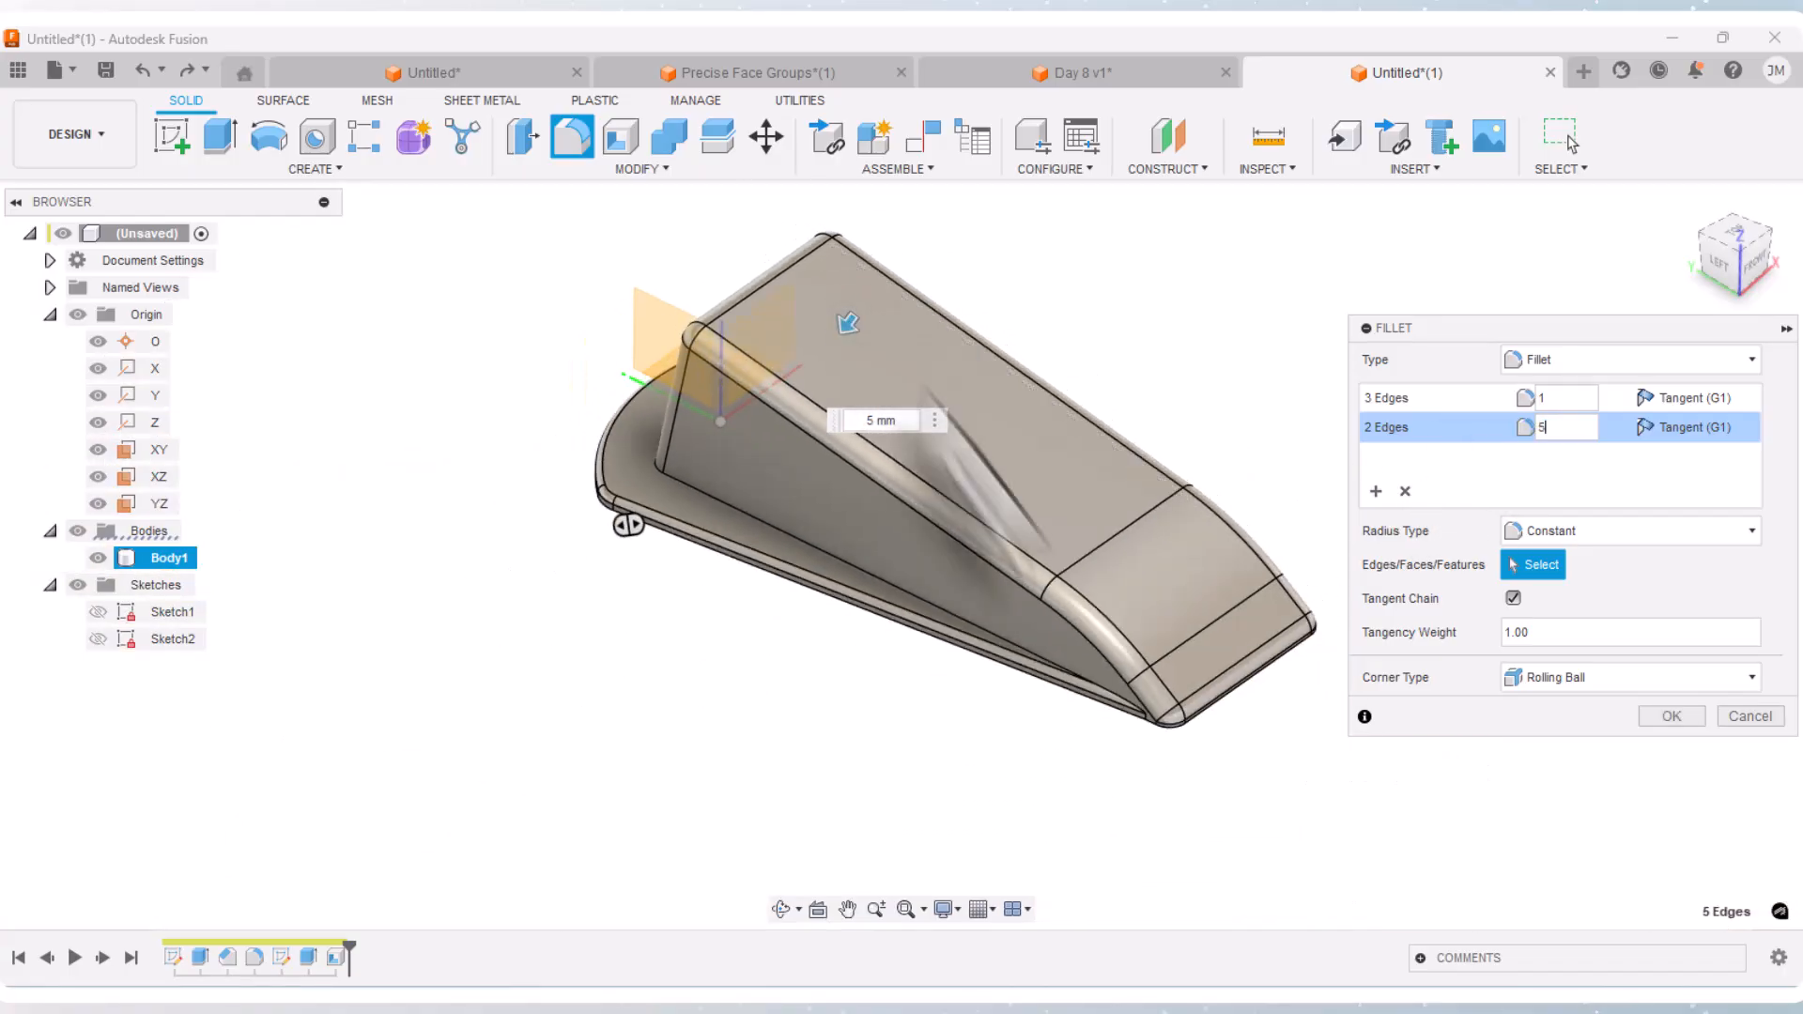
{"action": "left_click", "coordinate": [1670, 716]}
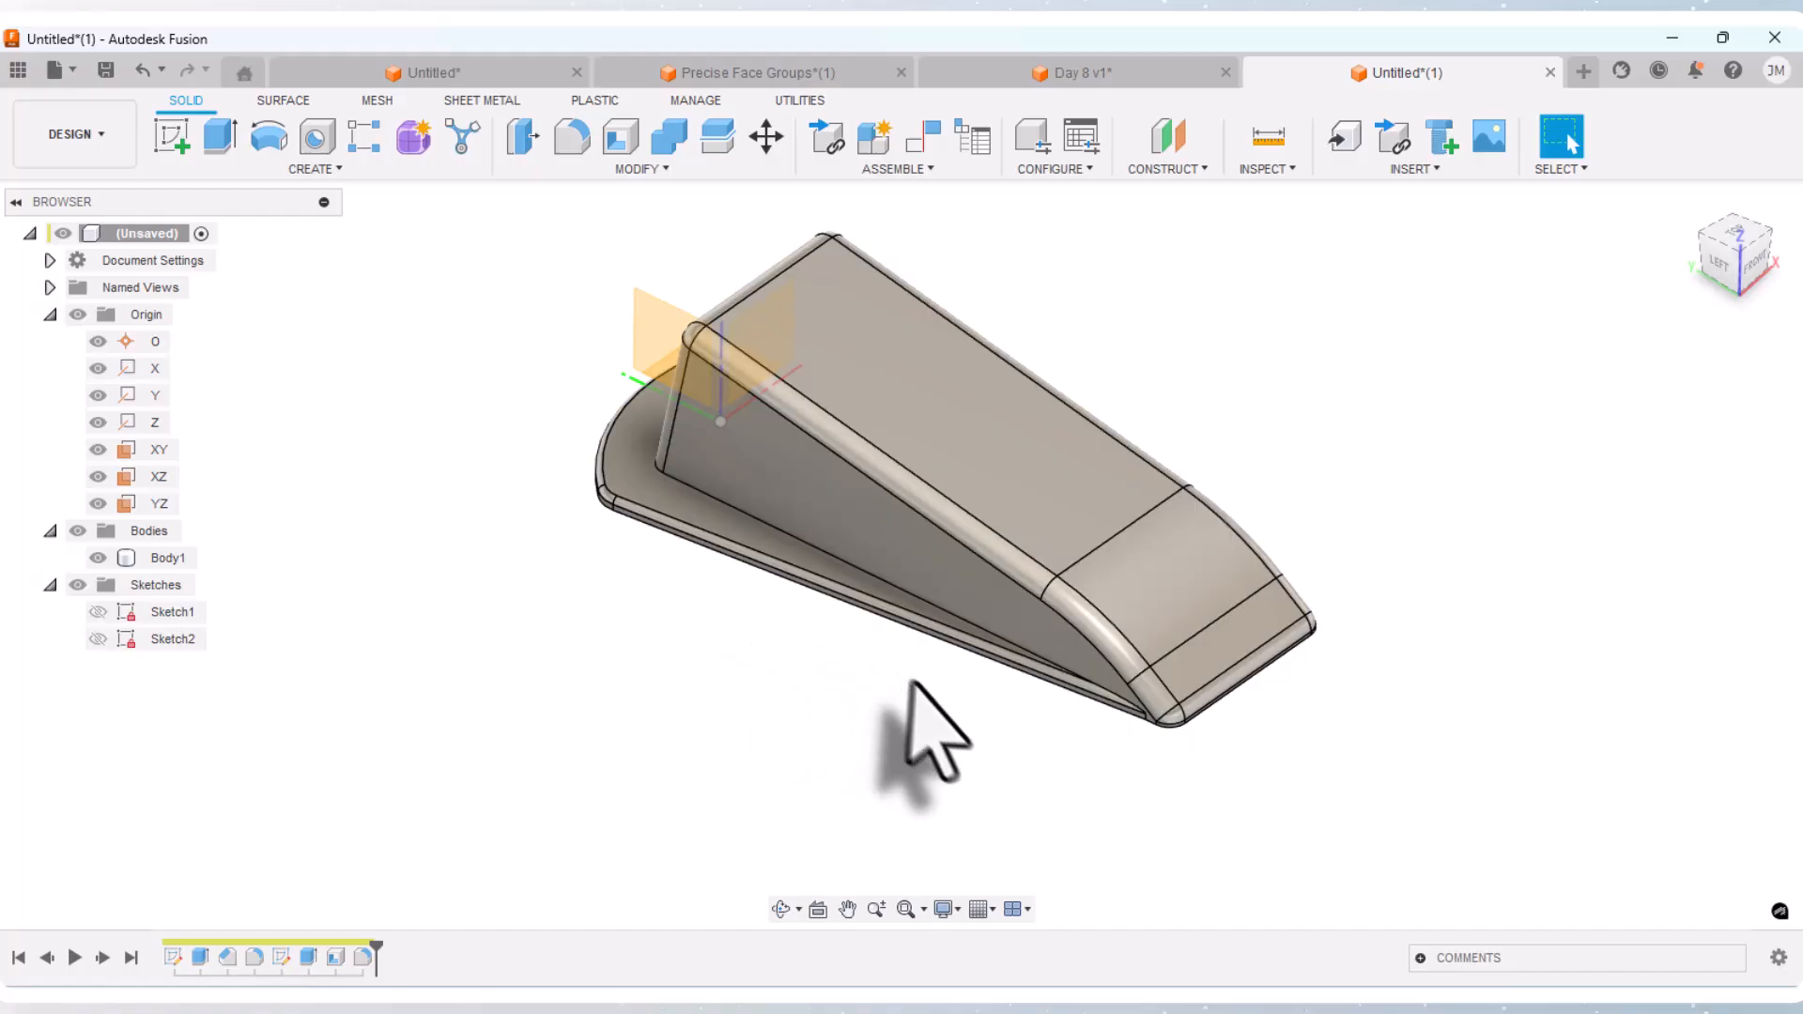
{"action": "scroll", "coordinate": [998, 712], "scroll_direction": "up", "scroll_amount": 1}
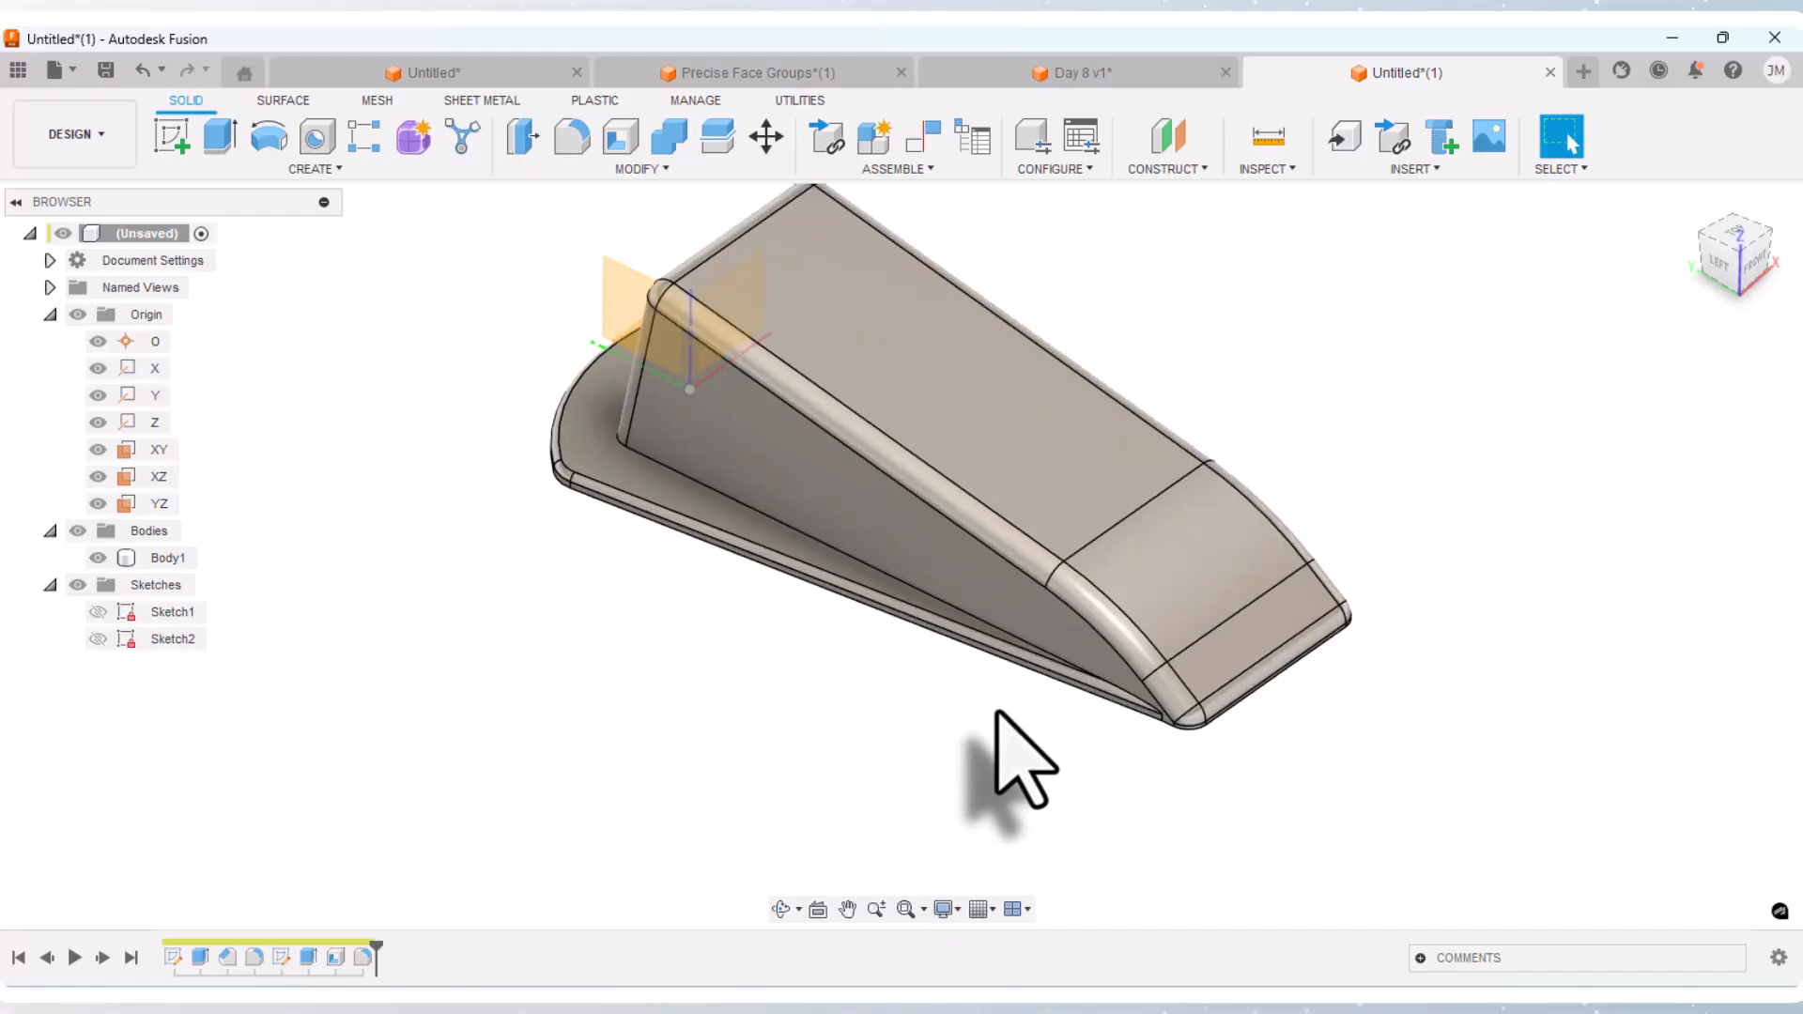
{"action": "scroll", "coordinate": [998, 712], "scroll_direction": "up", "scroll_amount": 1}
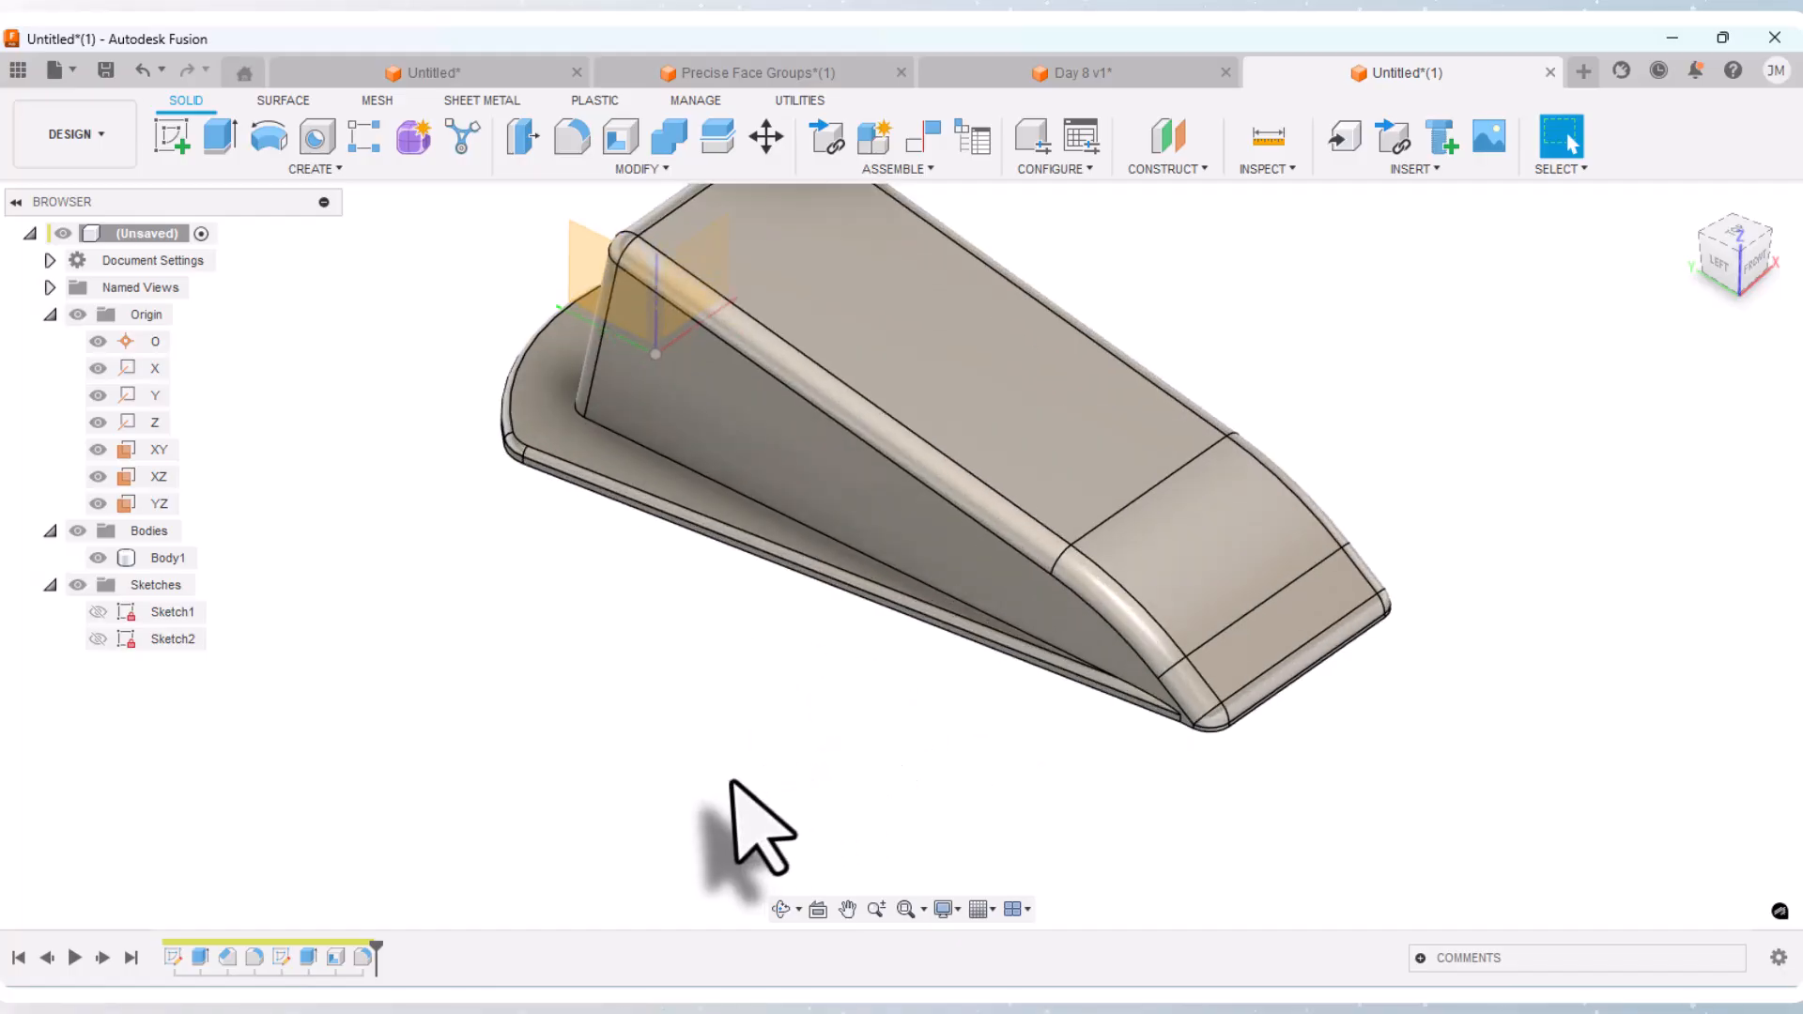
{"action": "scroll", "coordinate": [736, 798], "scroll_direction": "down", "scroll_amount": 2}
{"action": "scroll", "coordinate": [1333, 426], "scroll_direction": "up", "scroll_amount": 1}
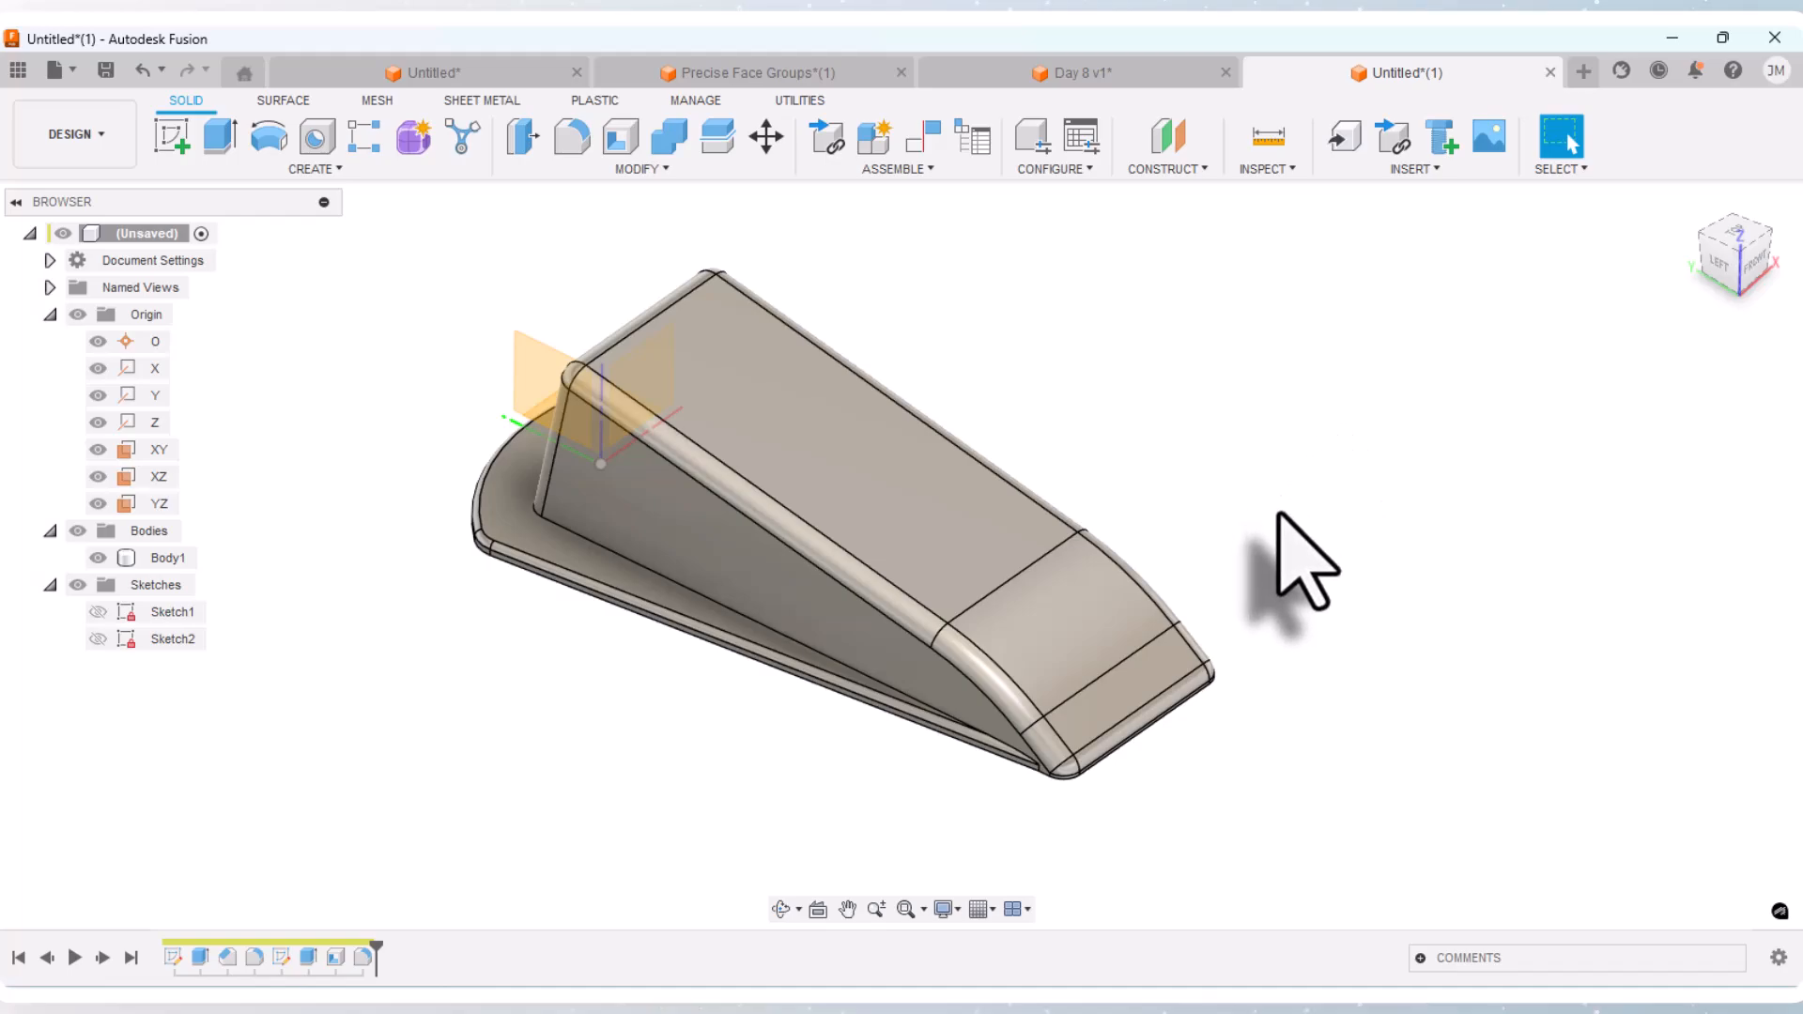
{"action": "scroll", "coordinate": [1280, 521], "scroll_direction": "up", "scroll_amount": 1}
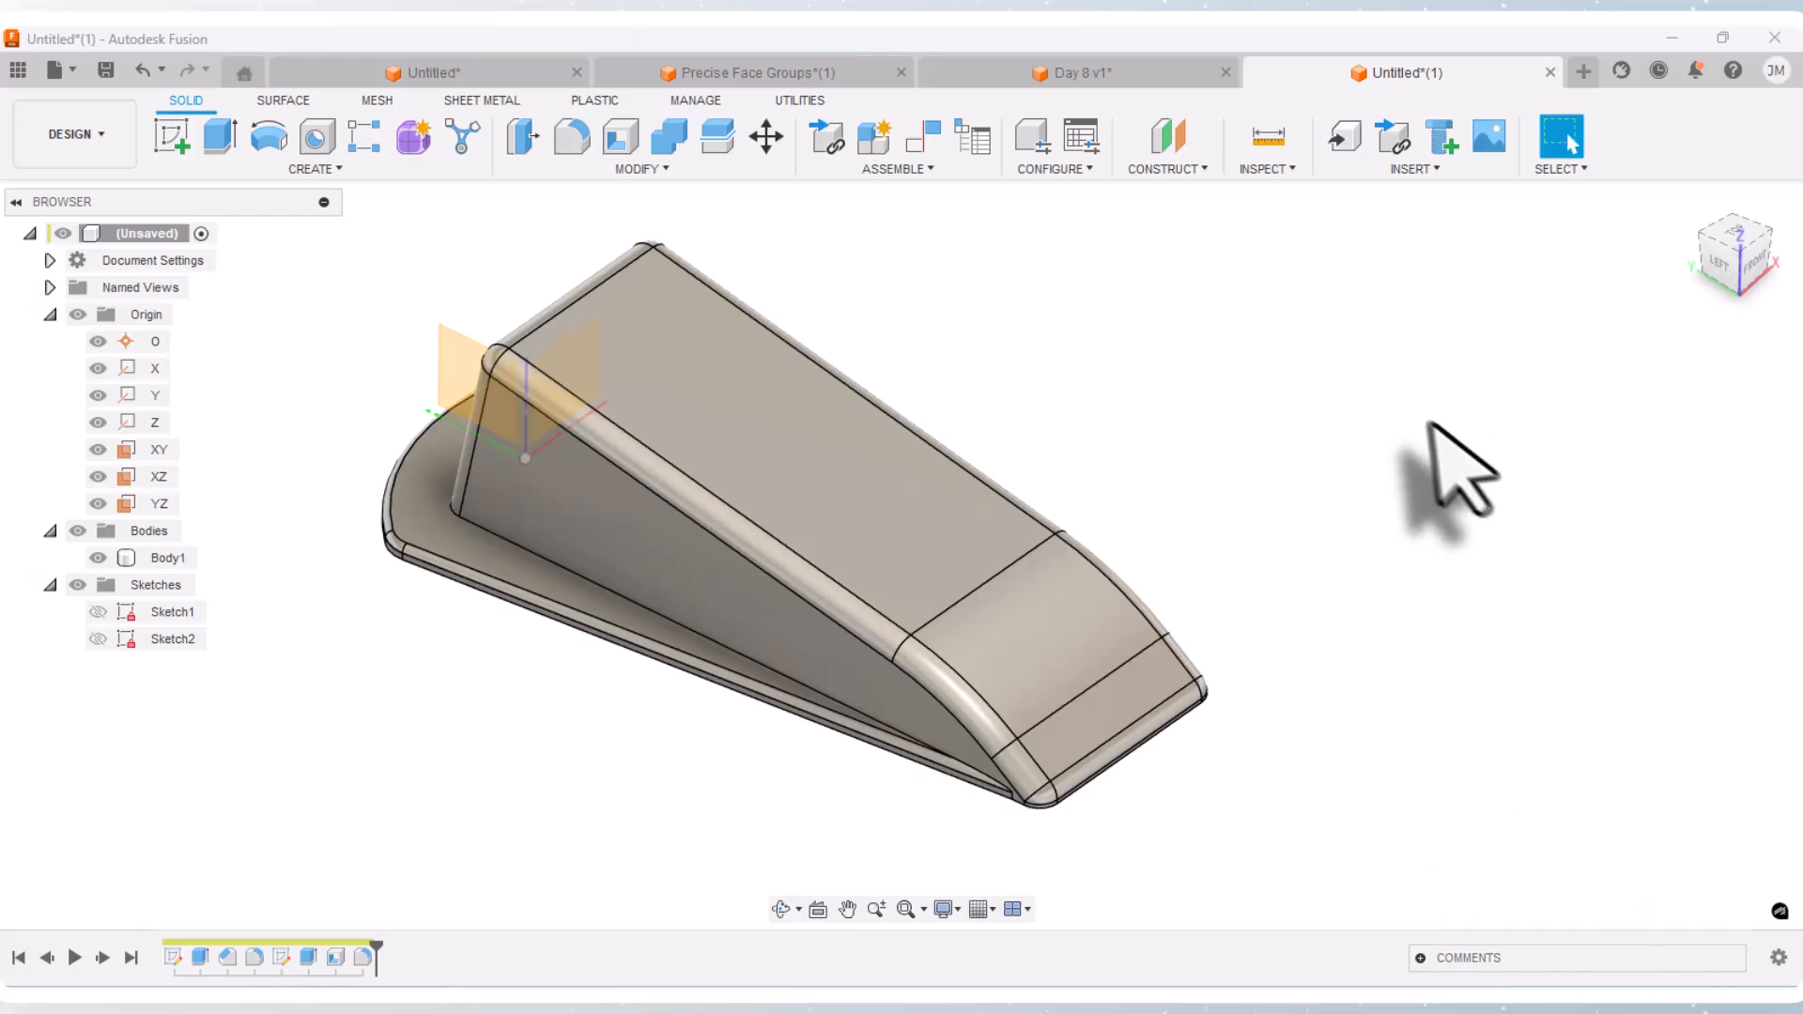
Step: Switch to the Day 8 v1 reference design, advance the timeline past Sketch3, and open that sketch for editing in the top view
{"action": "left_click", "coordinate": [1120, 77]}
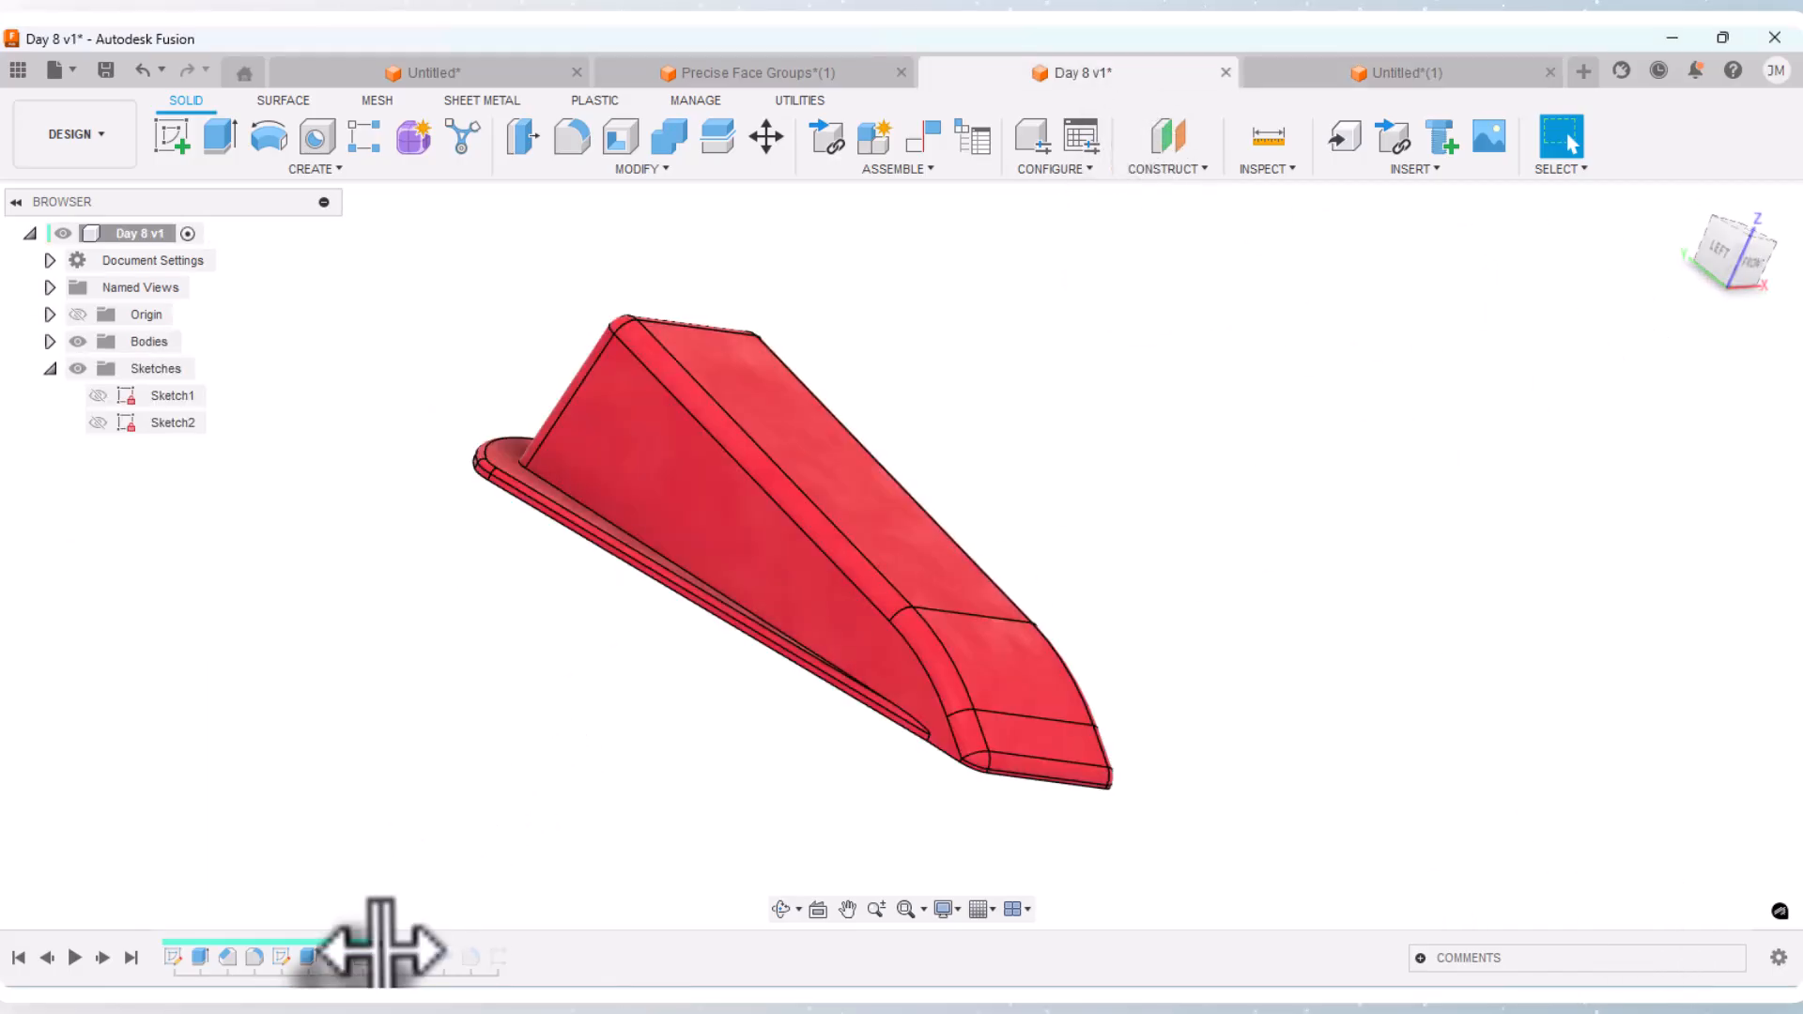
{"action": "left_click_drag", "start_coordinate": [380, 944], "coordinate": [411, 944]}
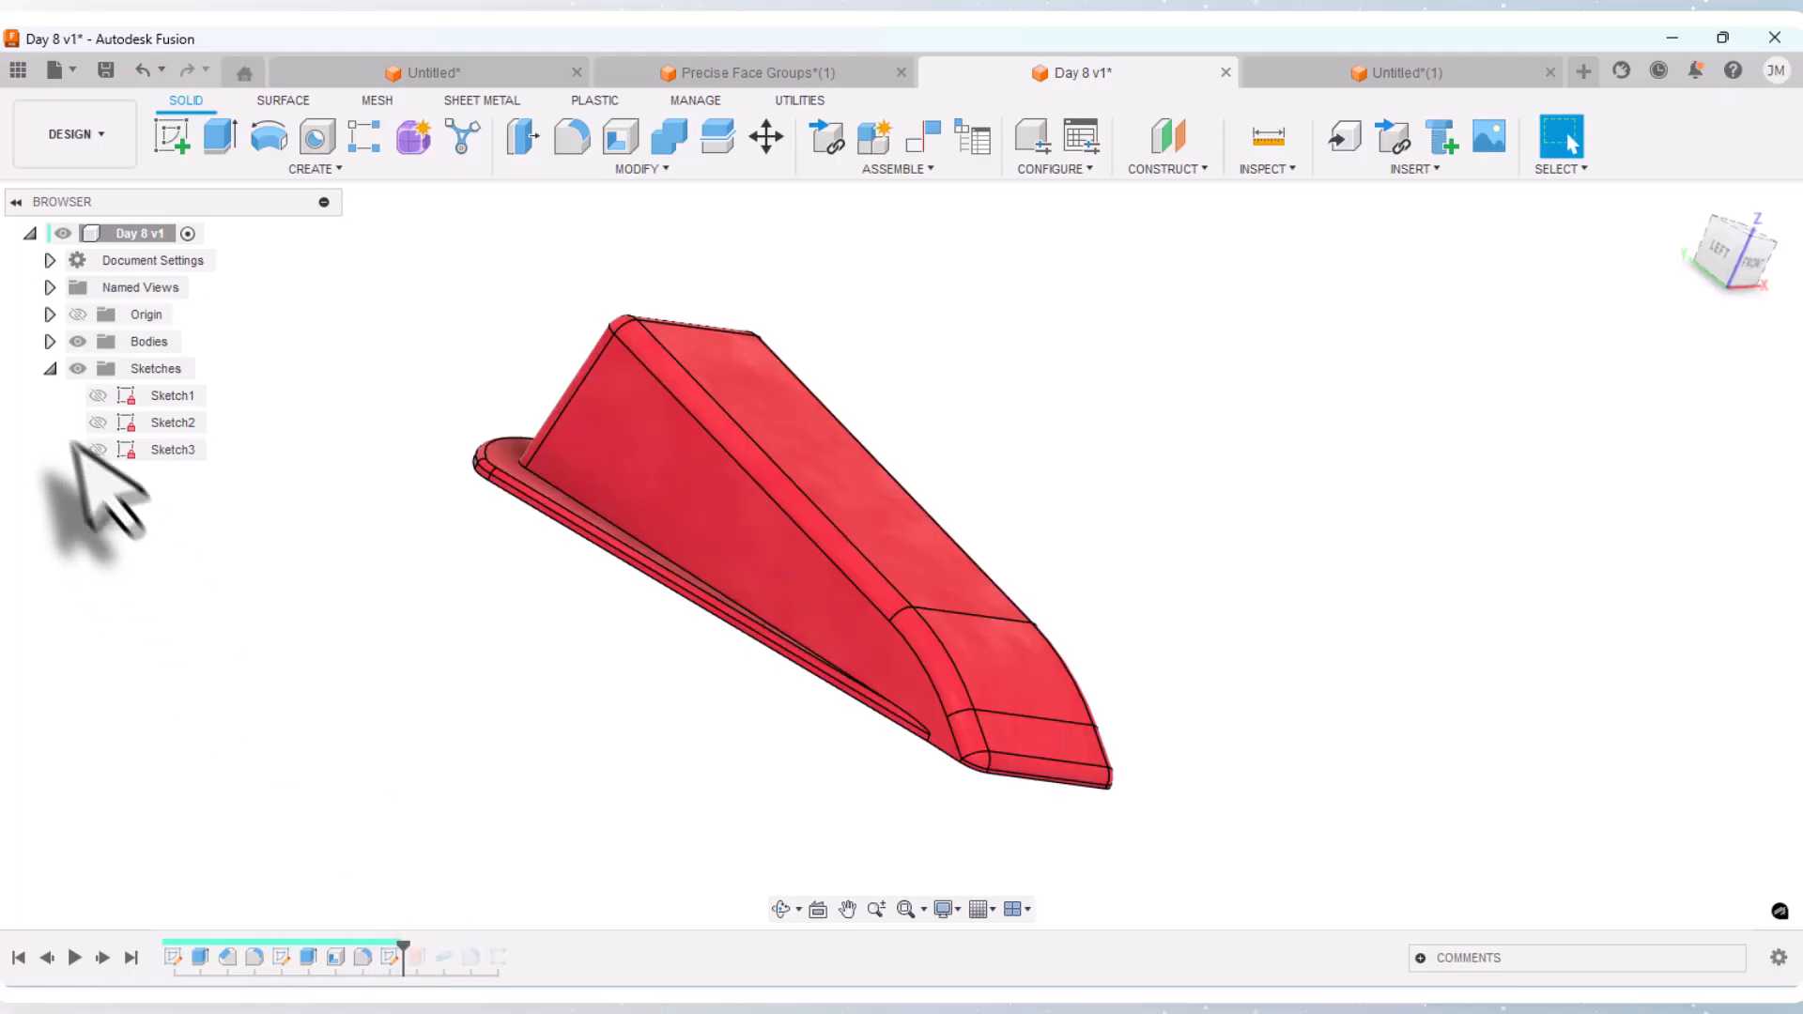
{"action": "right_click", "coordinate": [170, 450]}
{"action": "left_click", "coordinate": [225, 547]}
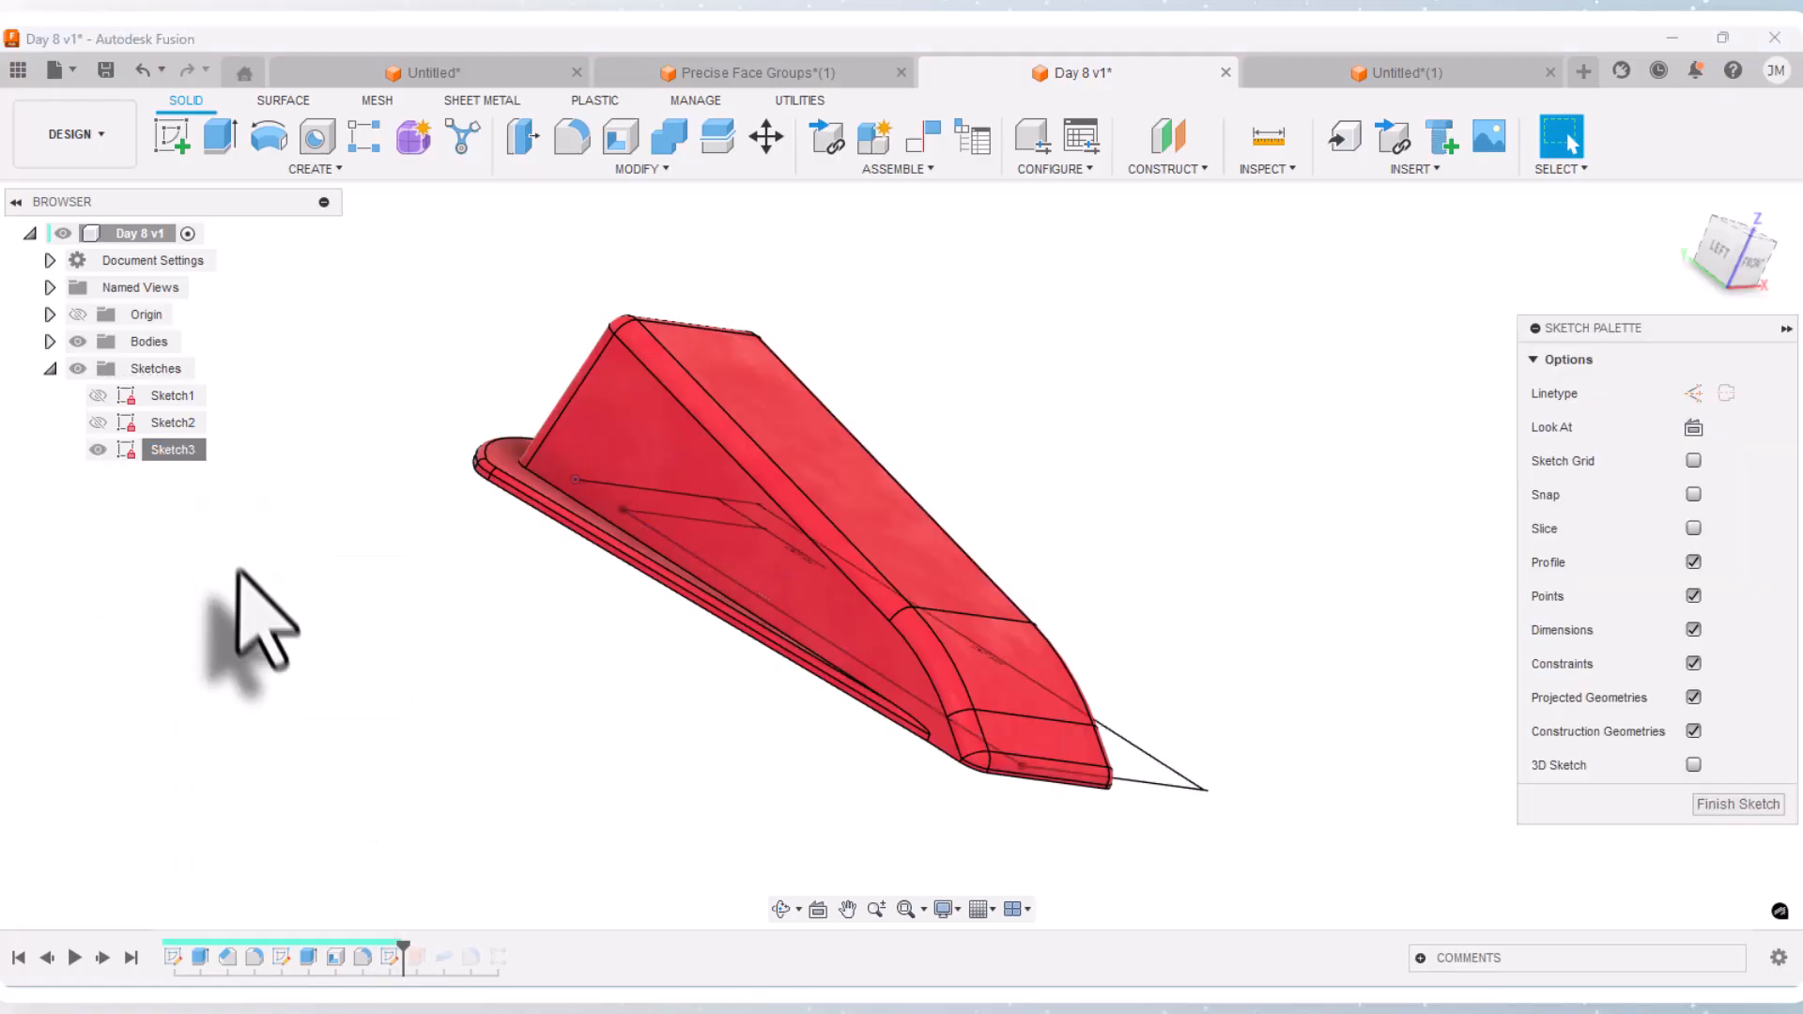
{"action": "left_click", "coordinate": [1748, 259]}
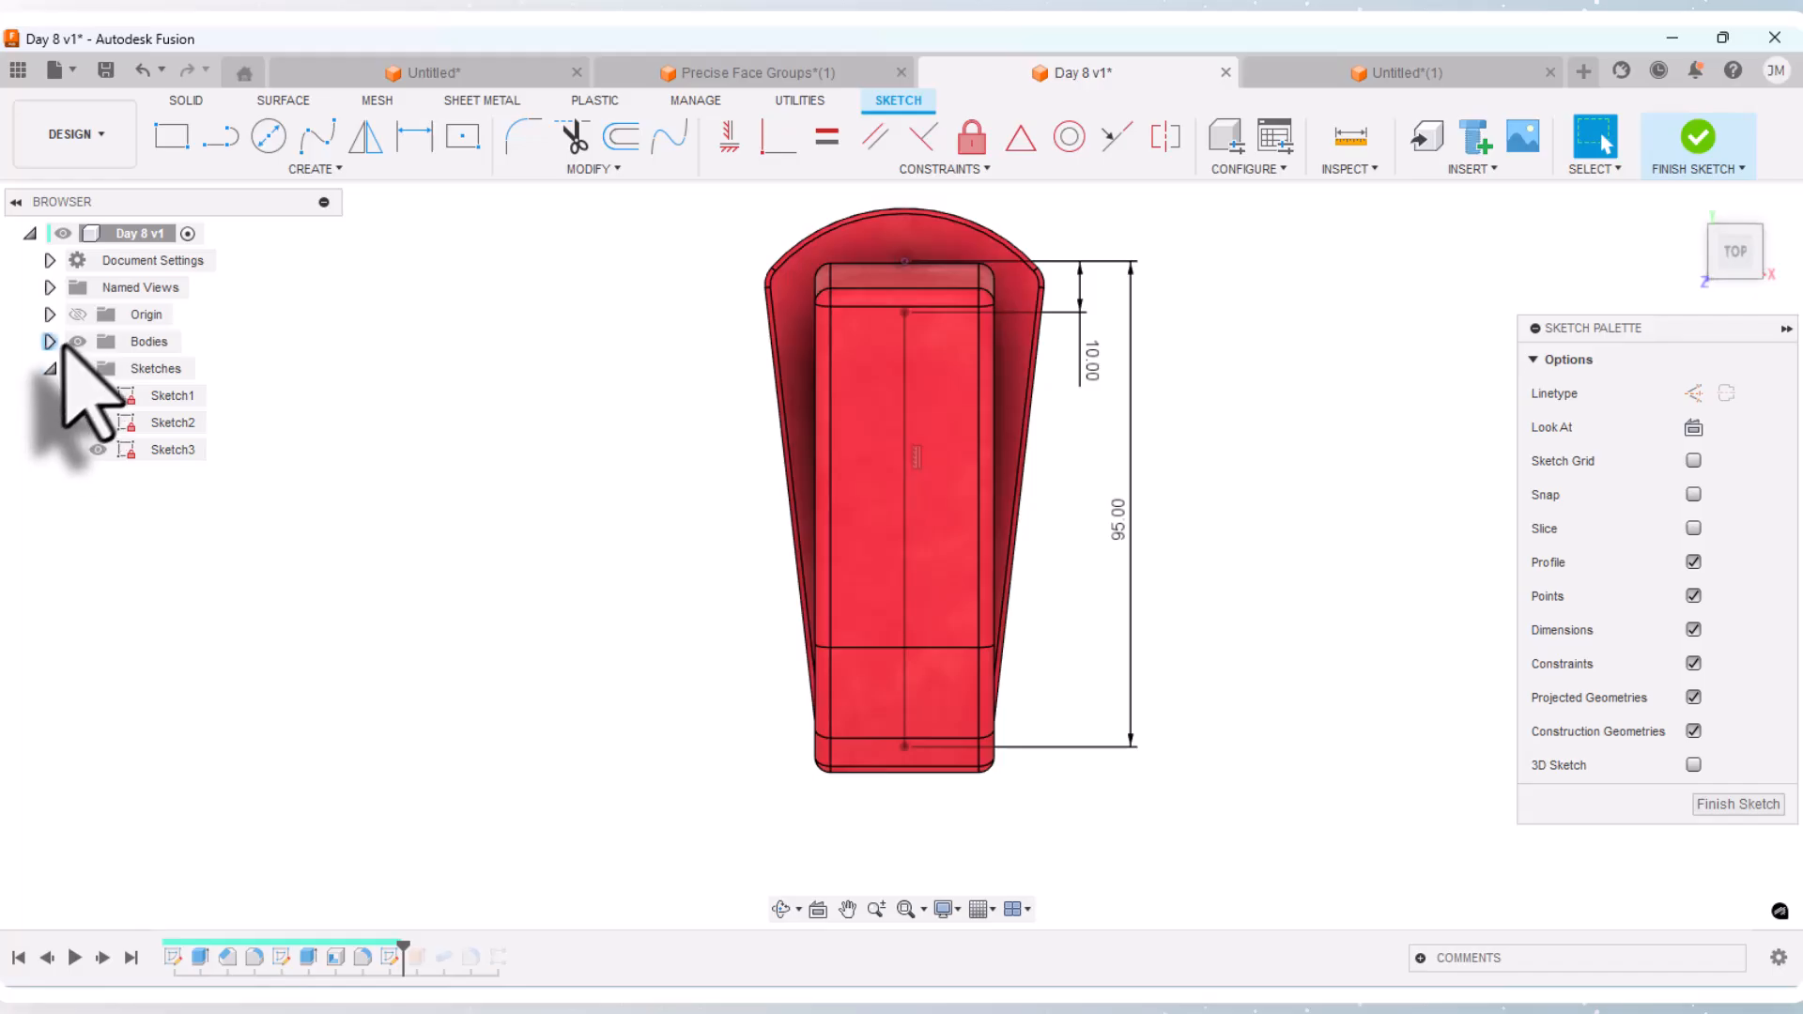
Step: Hide the bodies in the Day 8 v1 design and Body1 in the unsaved doorstop design, with the latter viewed from the top
{"action": "left_click", "coordinate": [79, 342]}
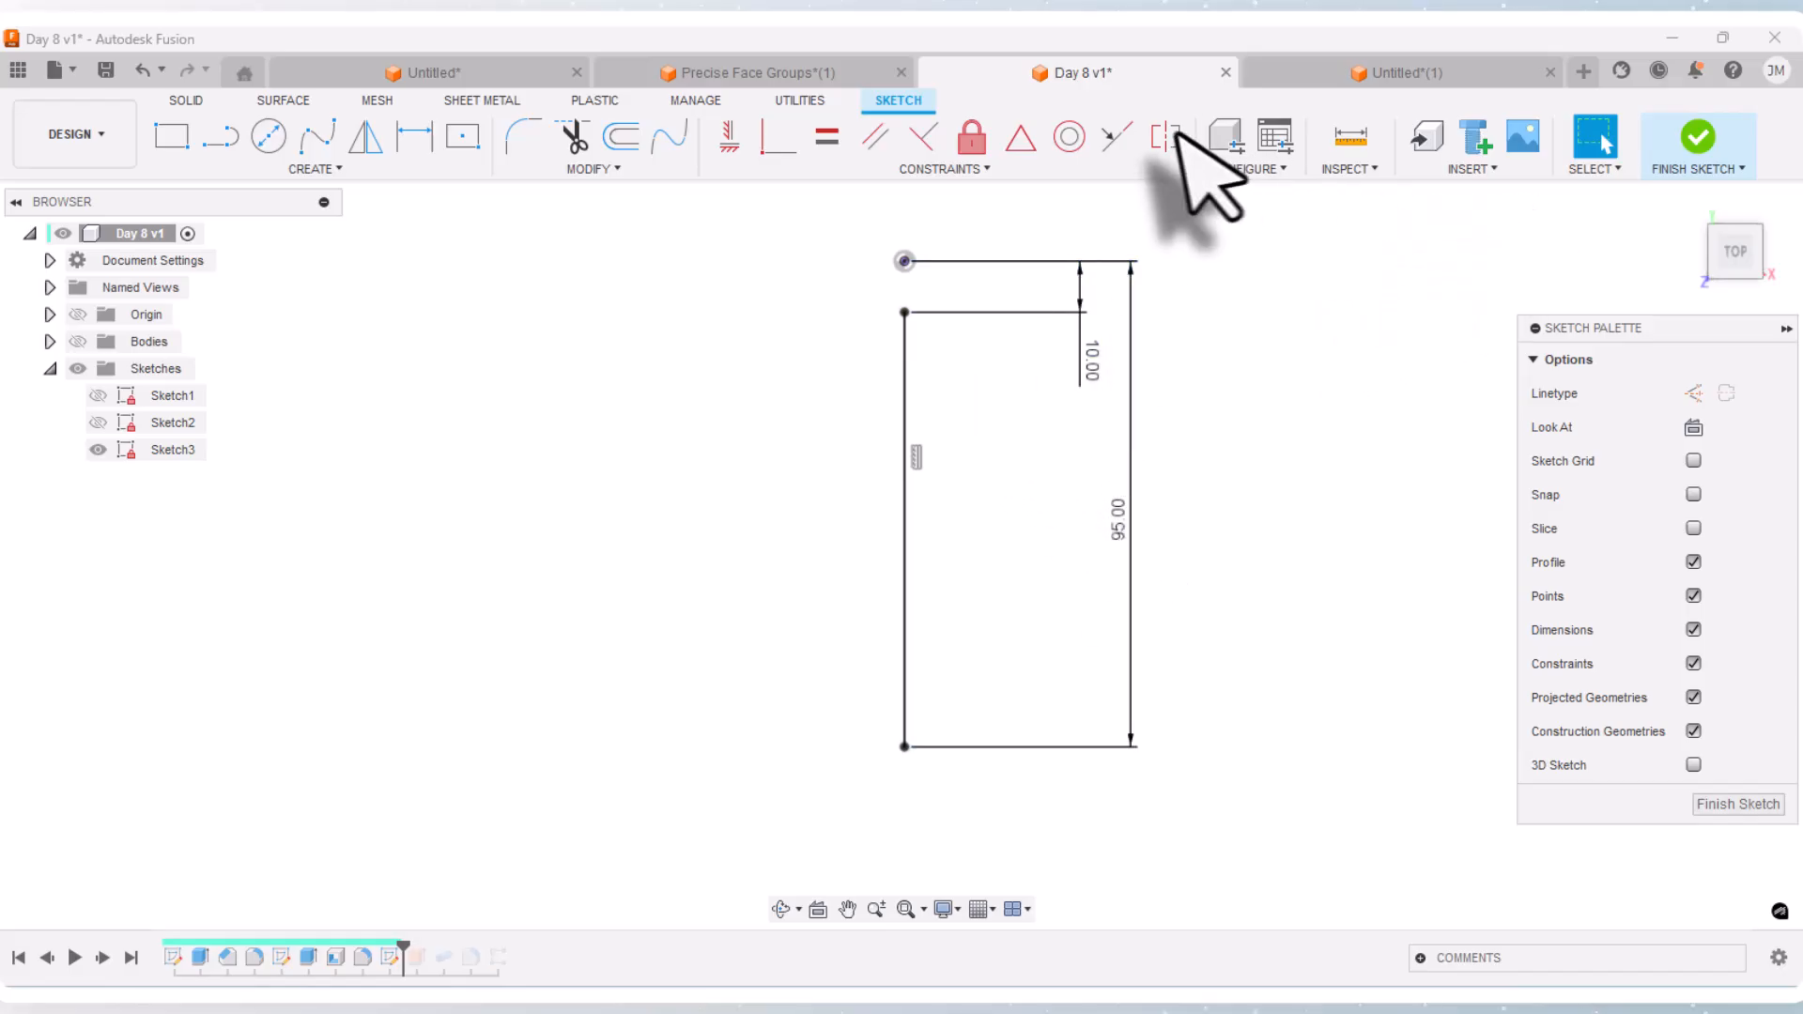
{"action": "left_click", "coordinate": [1364, 78]}
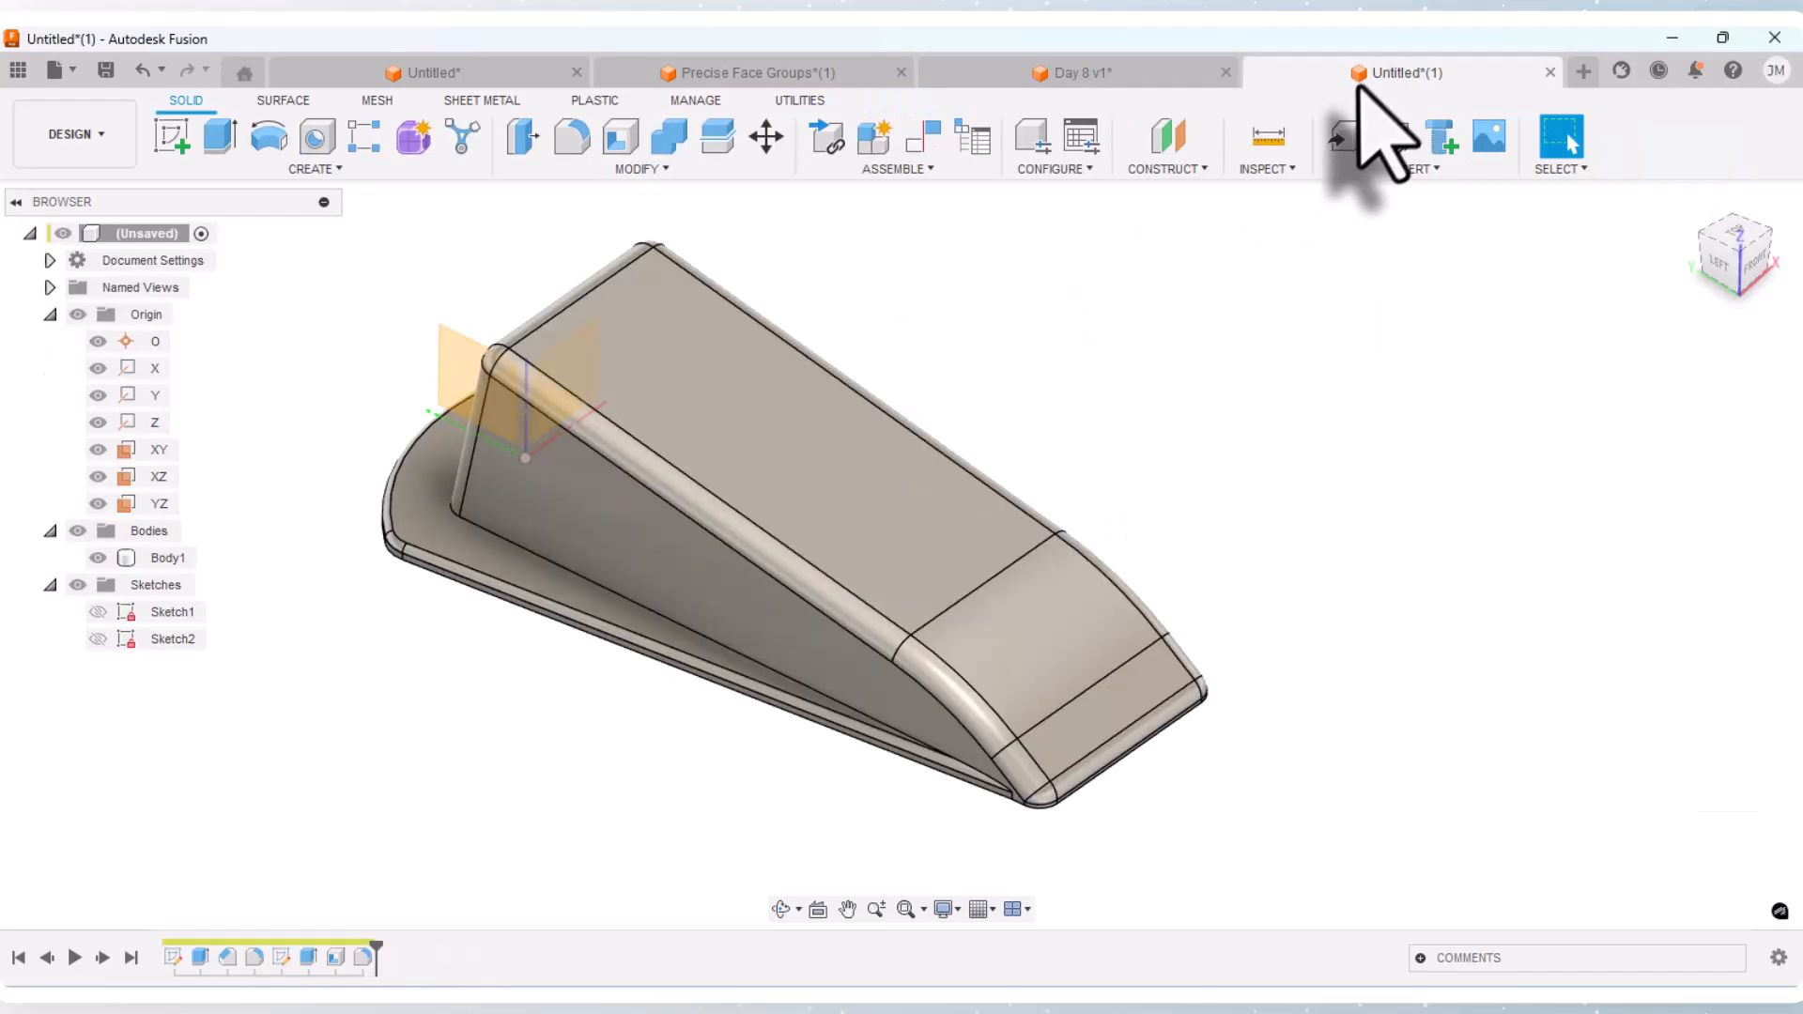
{"action": "left_click", "coordinate": [1757, 266]}
{"action": "left_click", "coordinate": [1736, 214]}
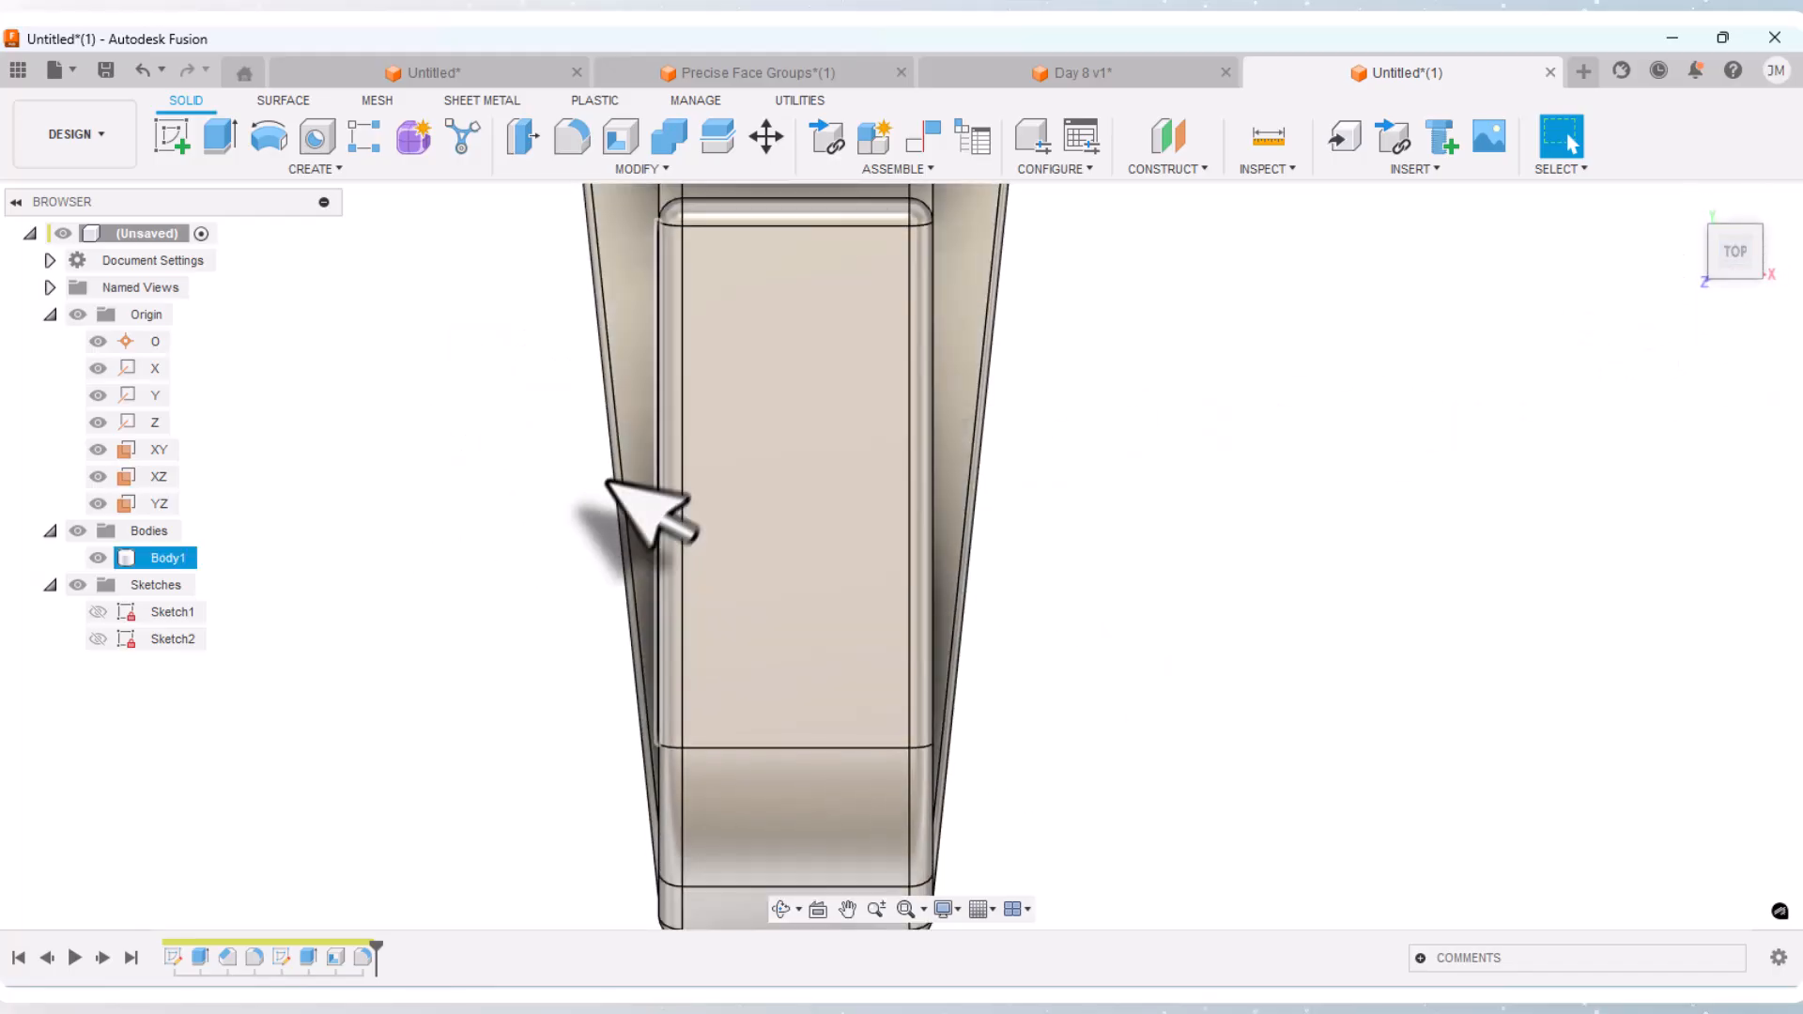
{"action": "scroll", "coordinate": [608, 481], "scroll_direction": "down", "scroll_amount": 3}
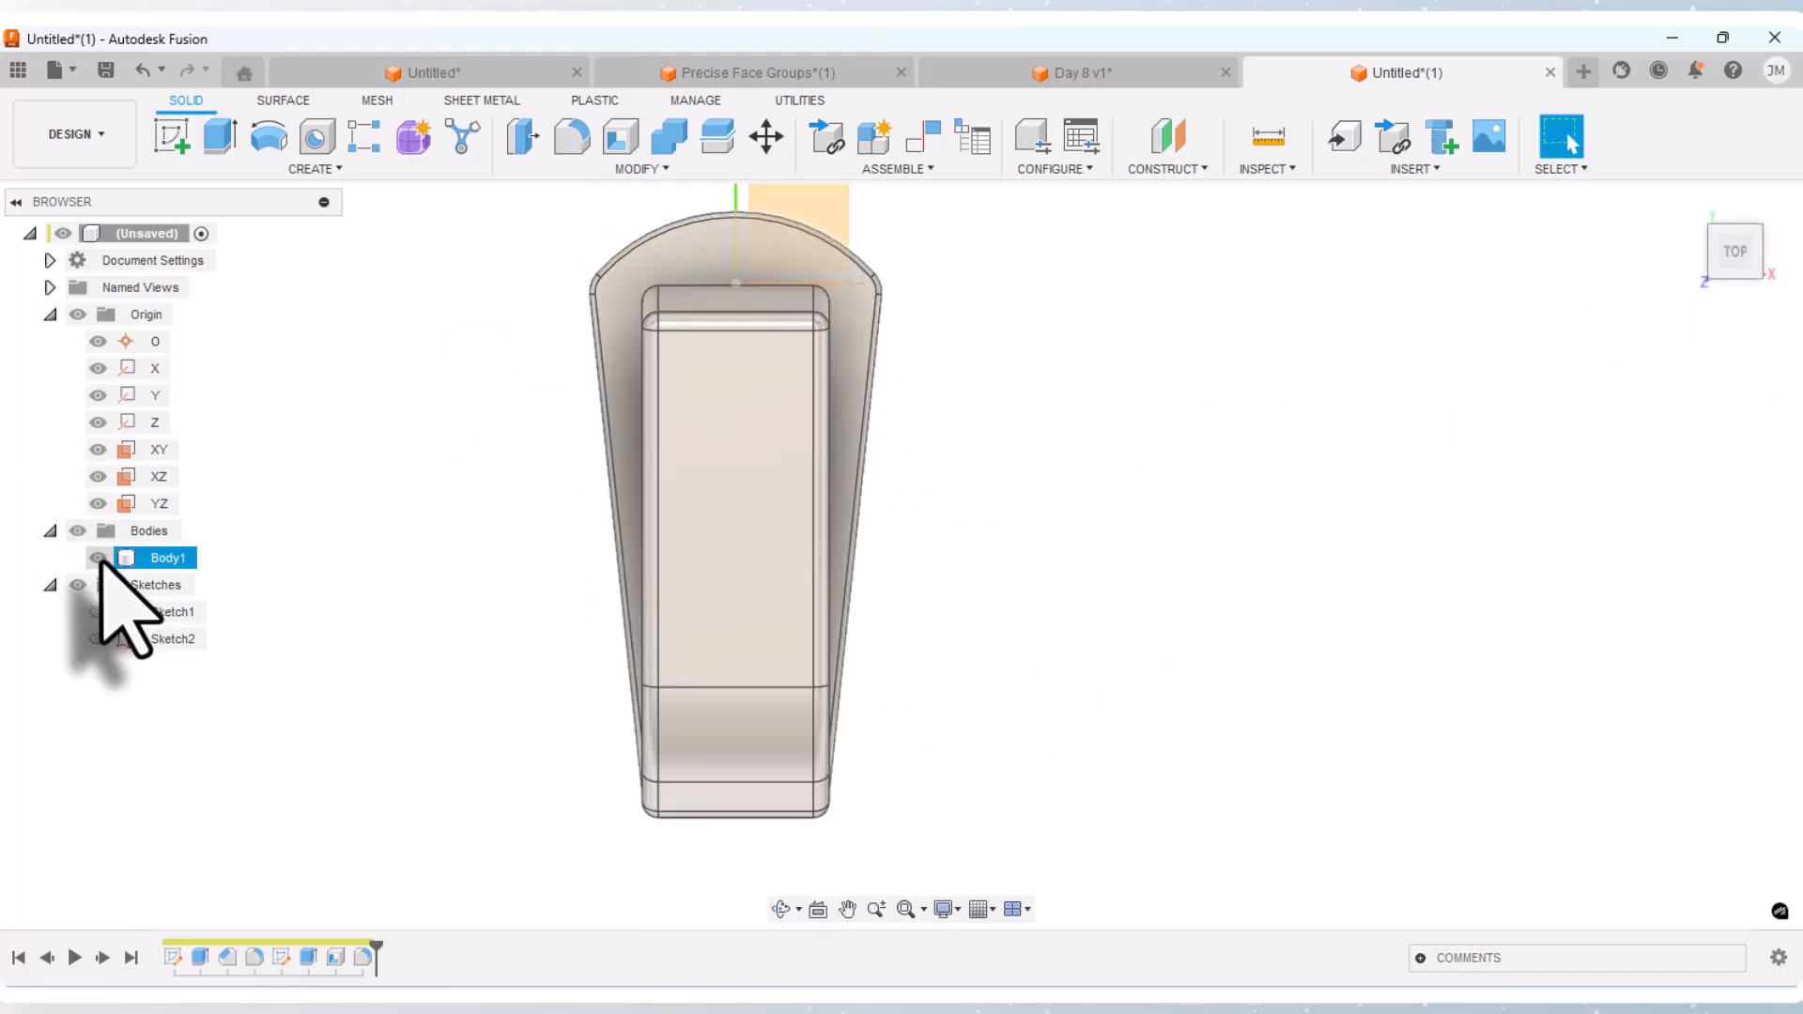
{"action": "left_click", "coordinate": [97, 558]}
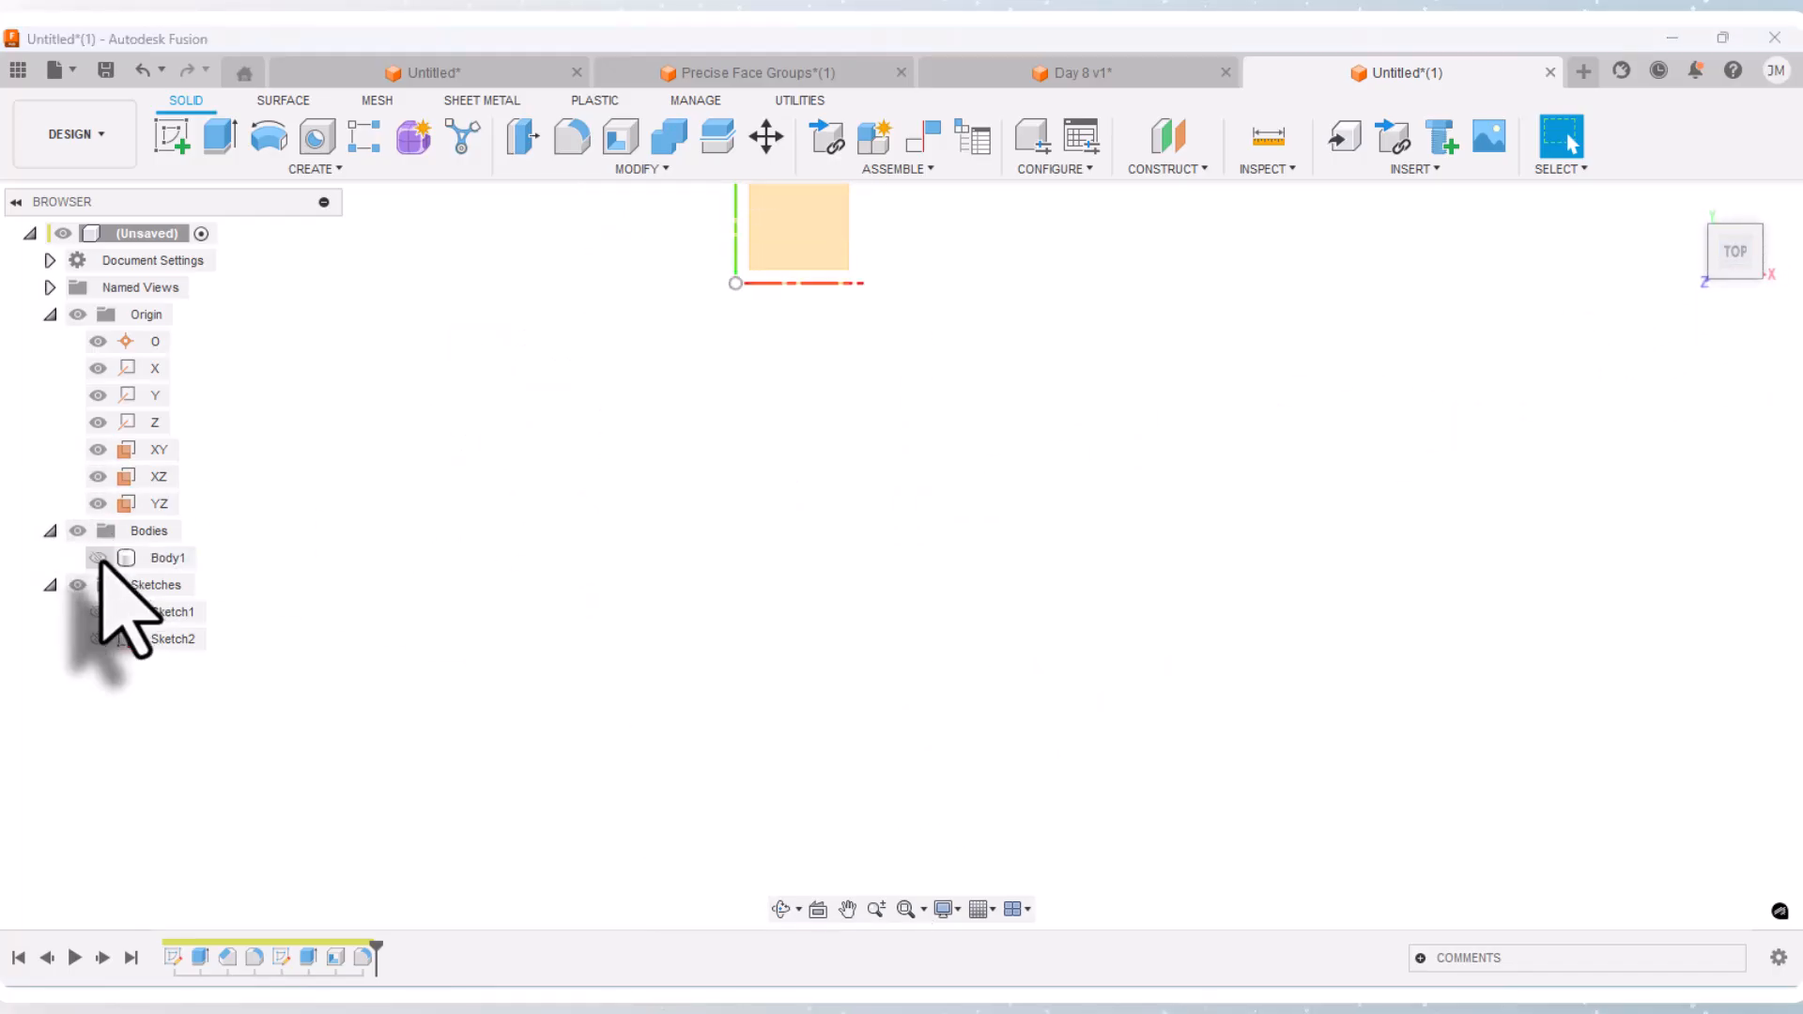
Step: Start a new sketch on the XY origin plane
{"action": "left_click", "coordinate": [171, 137]}
{"action": "middle_click_drag", "start_coordinate": [839, 413], "coordinate": [882, 463]}
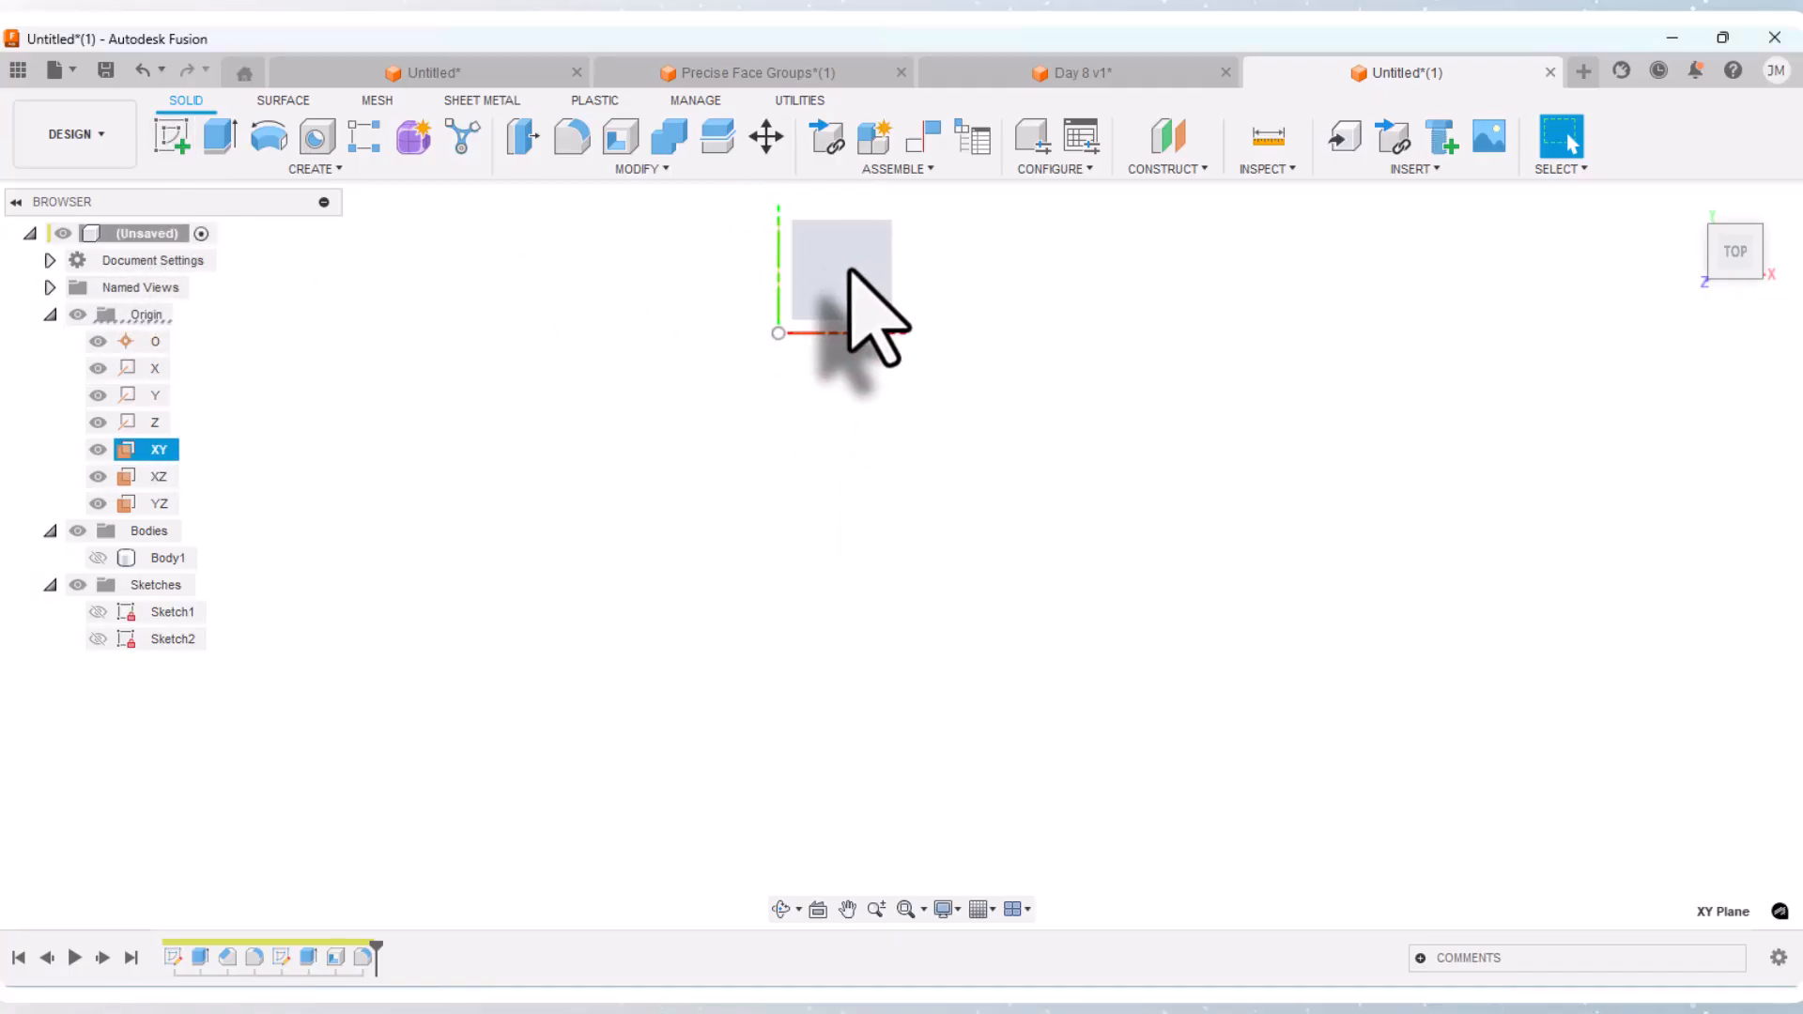
{"action": "left_click", "coordinate": [177, 139]}
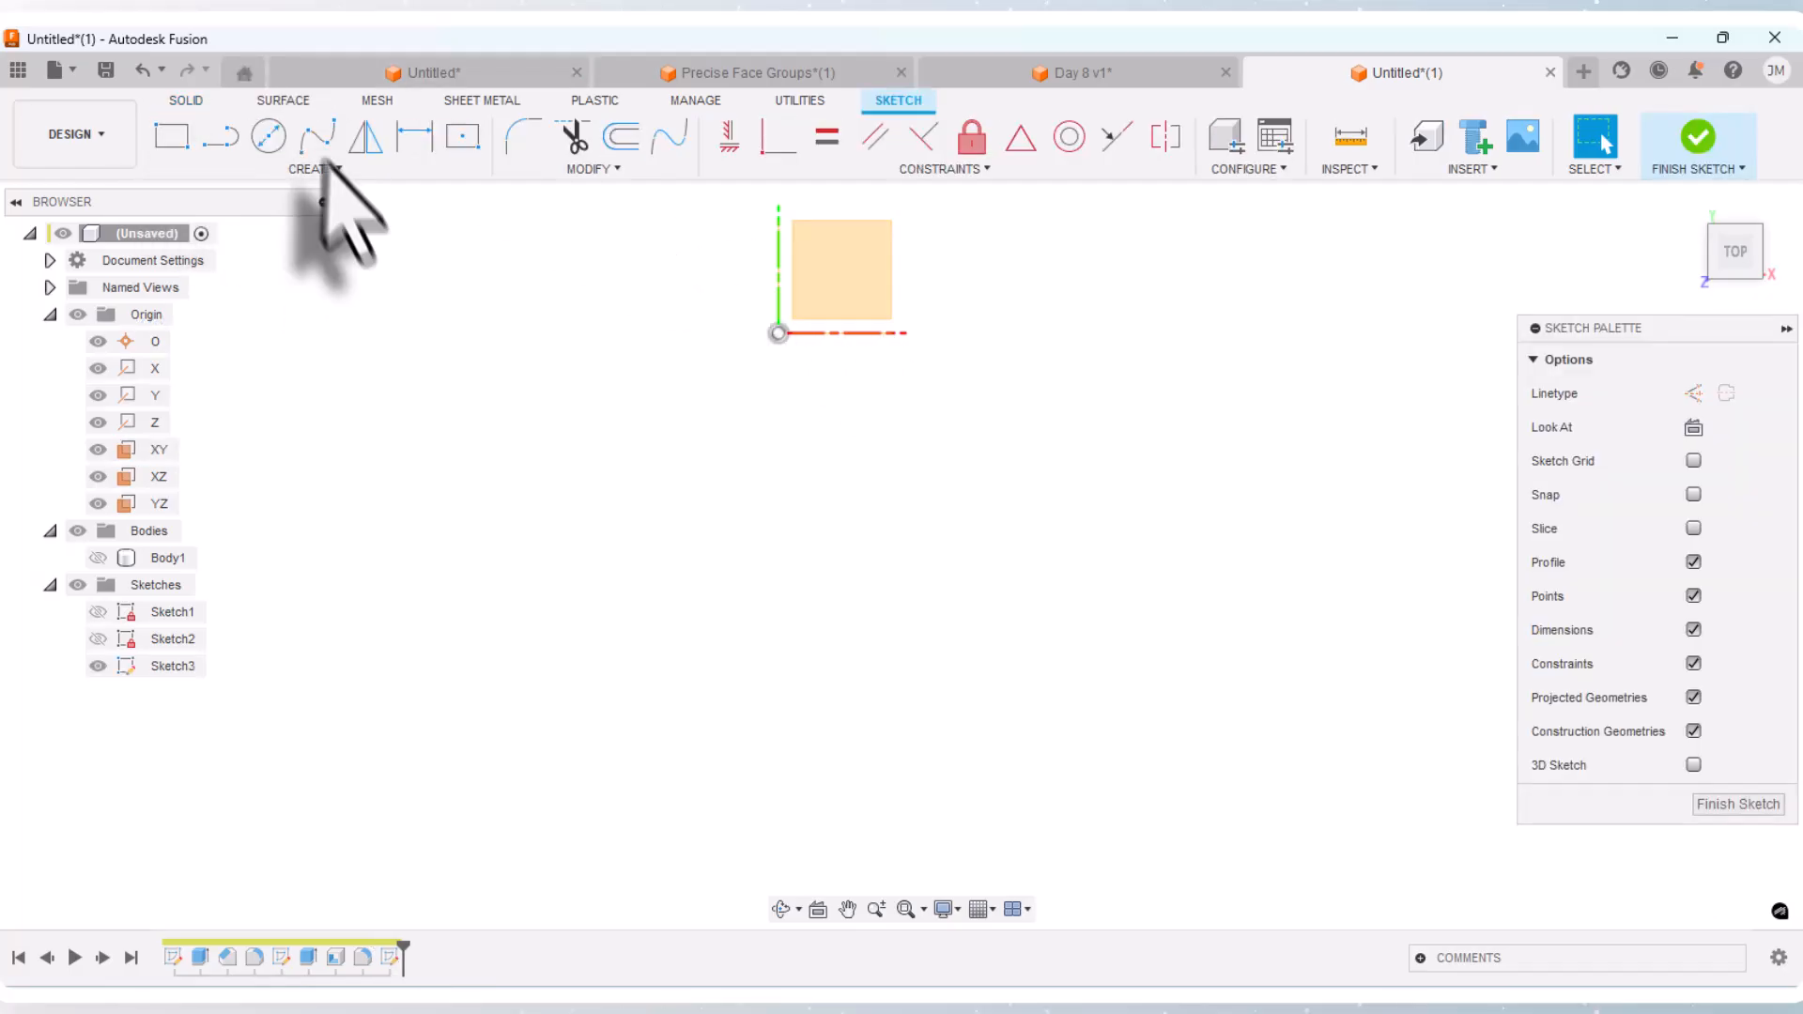
Step: Sketch a single vertical line a short distance below the origin
{"action": "left_click", "coordinate": [221, 136]}
{"action": "left_click", "coordinate": [761, 448]}
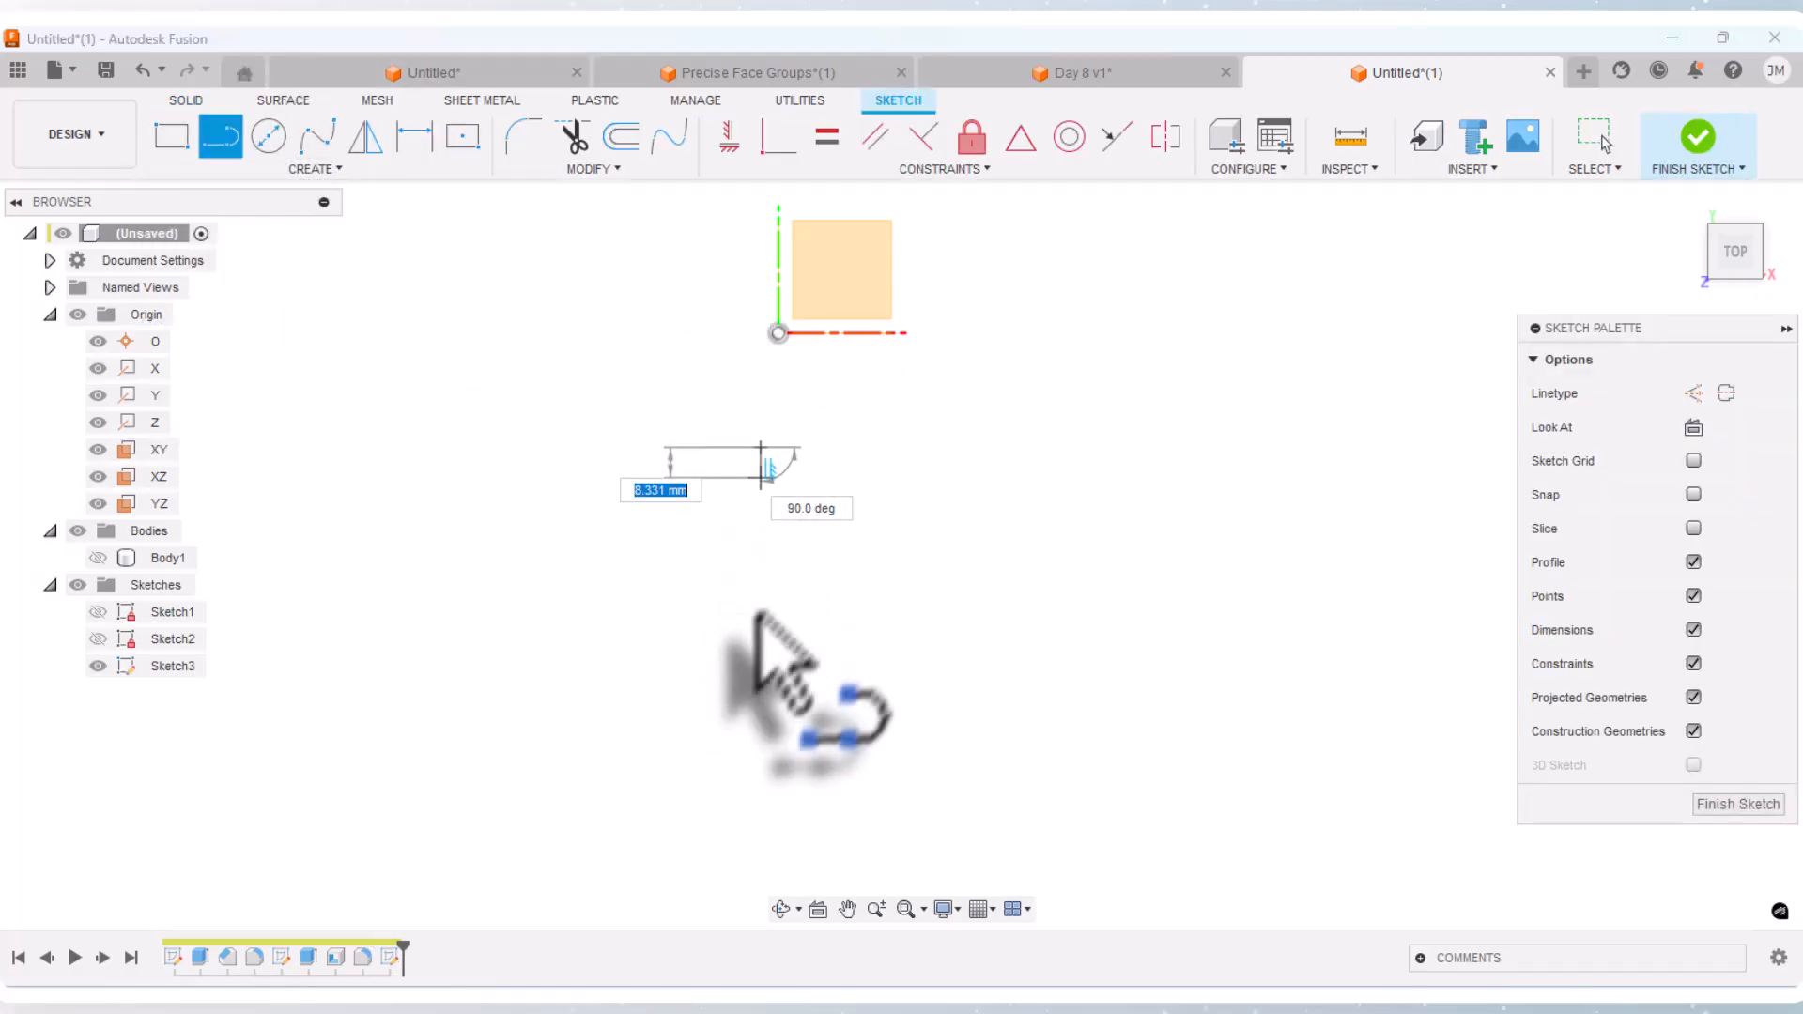
{"action": "left_click", "coordinate": [760, 781]}
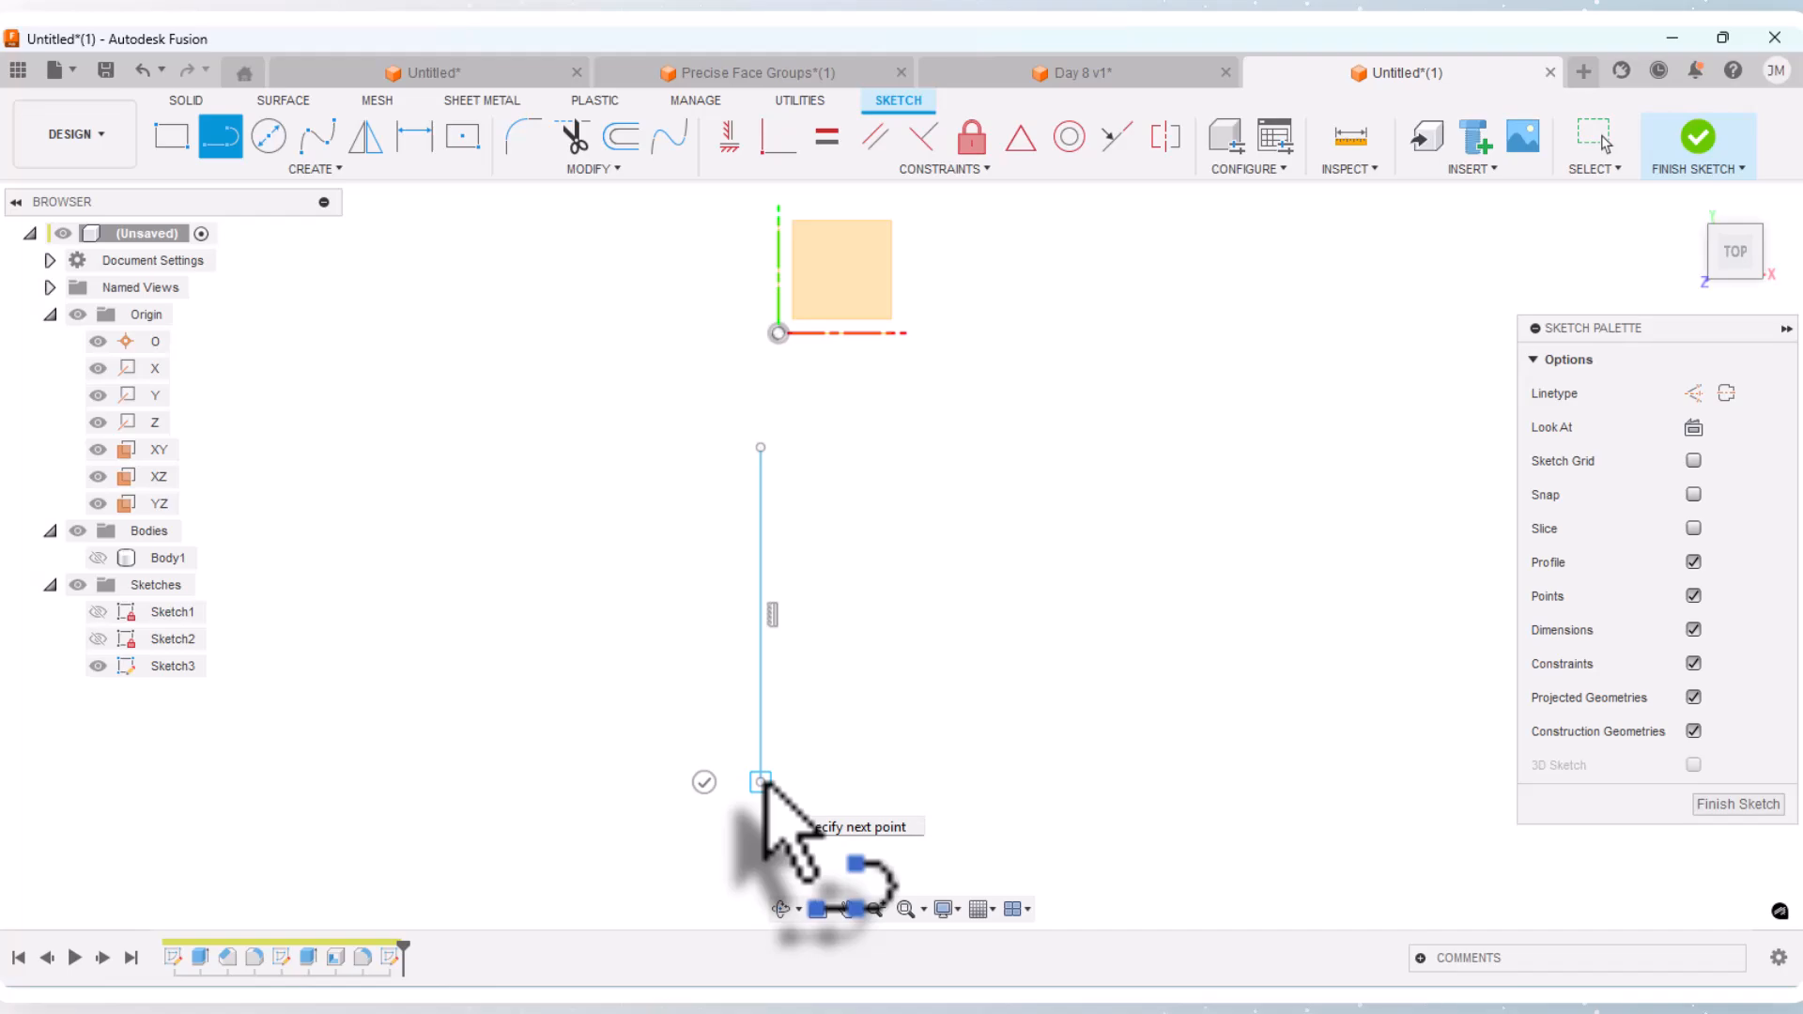
{"action": "key", "text": "Escape"}
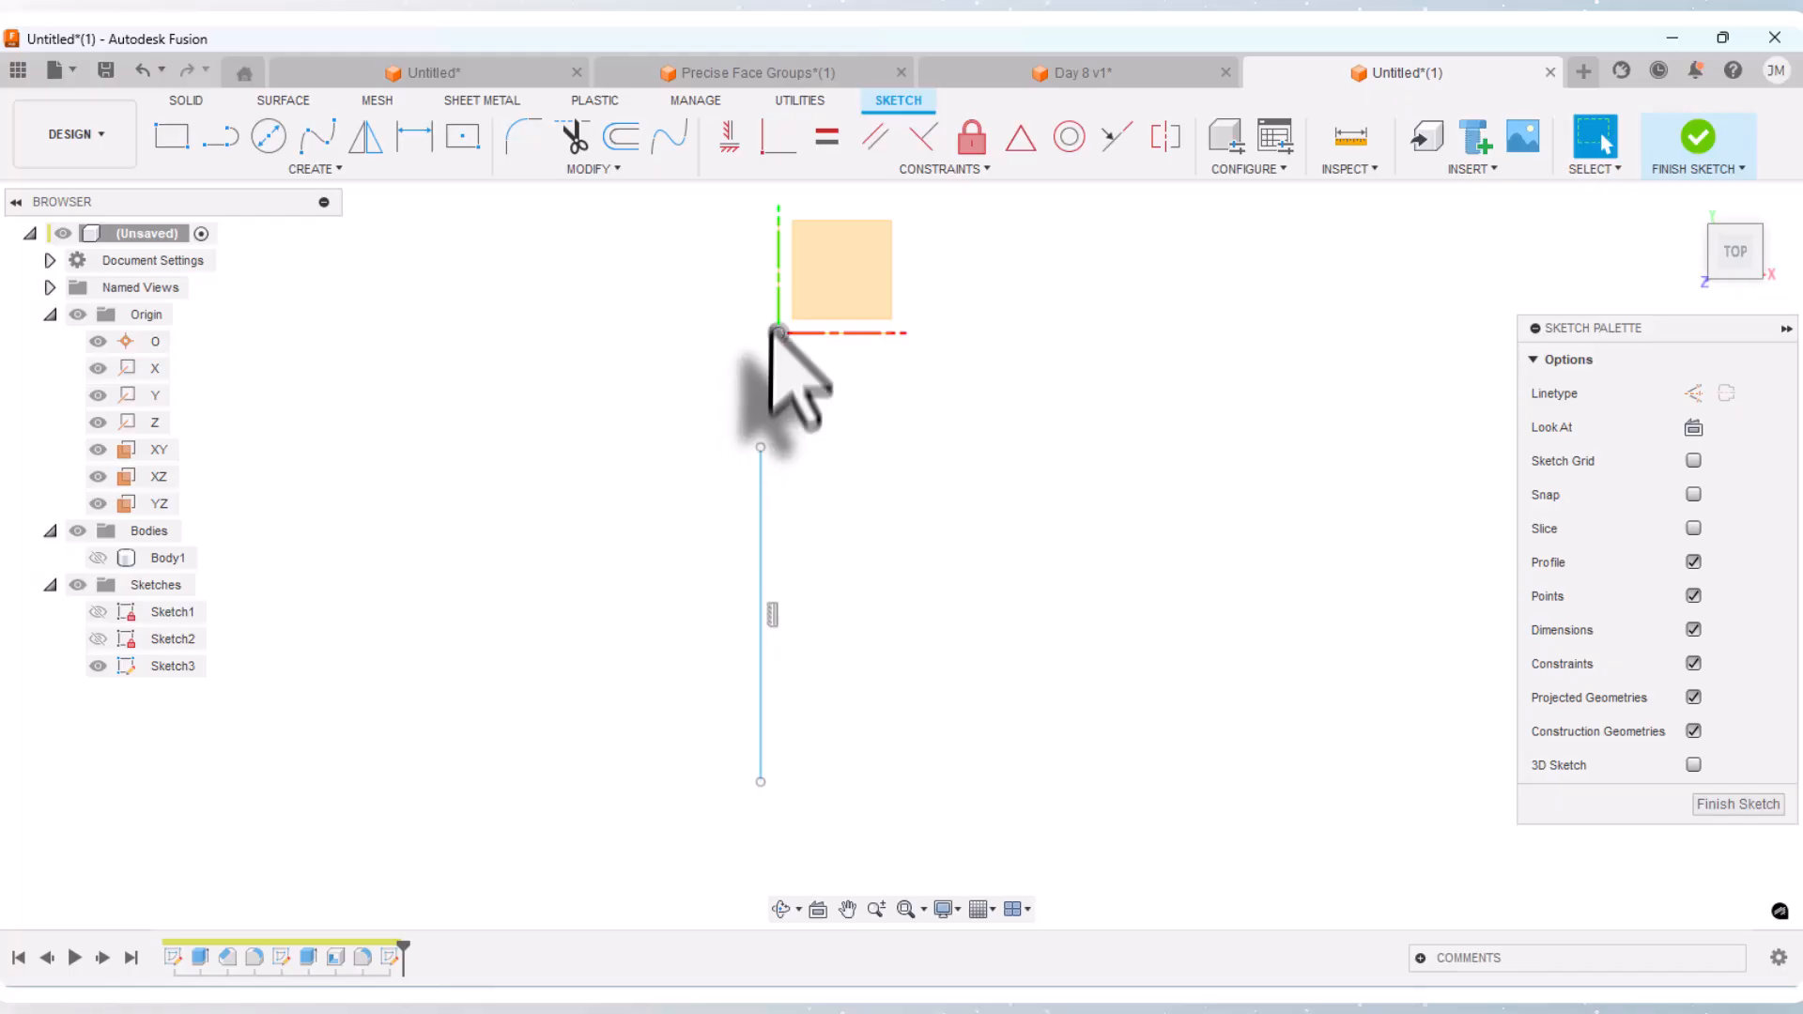
Step: Constrain the vertical line coincident with the origin point and pull its upper endpoint closer to the origin
{"action": "left_click", "coordinate": [776, 146]}
{"action": "left_click", "coordinate": [760, 498]}
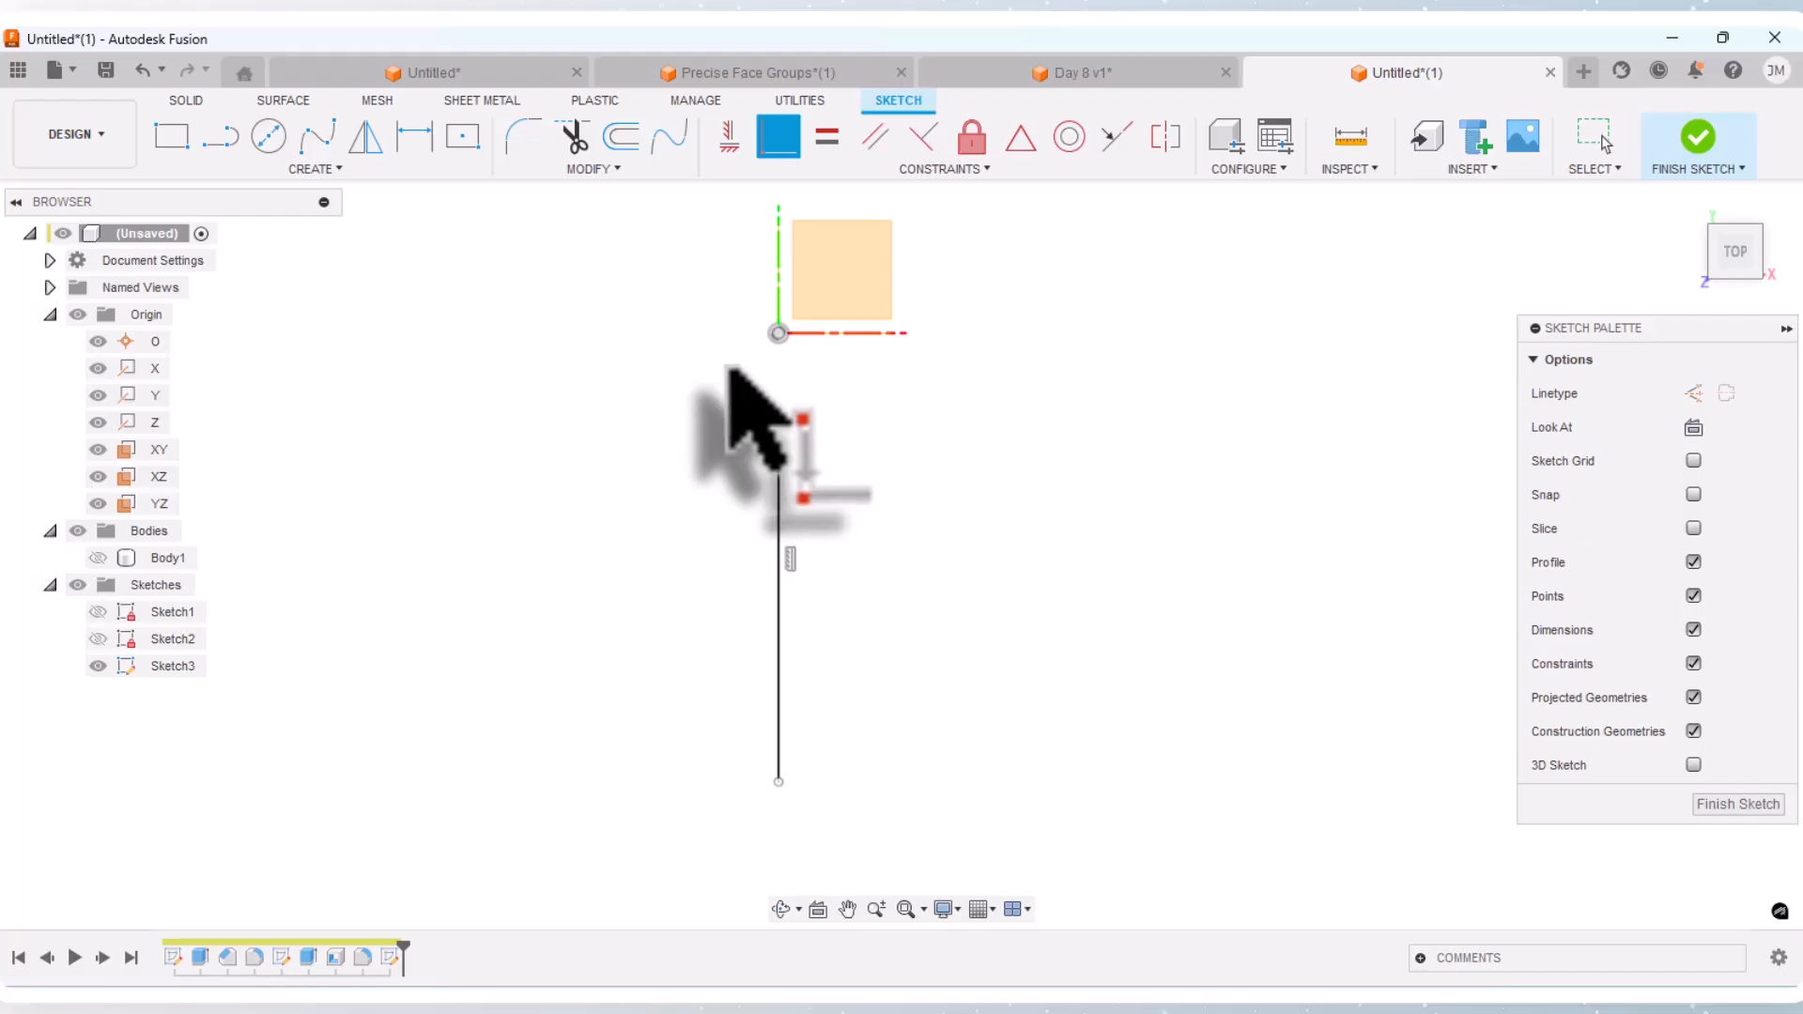
{"action": "key", "text": "Escape"}
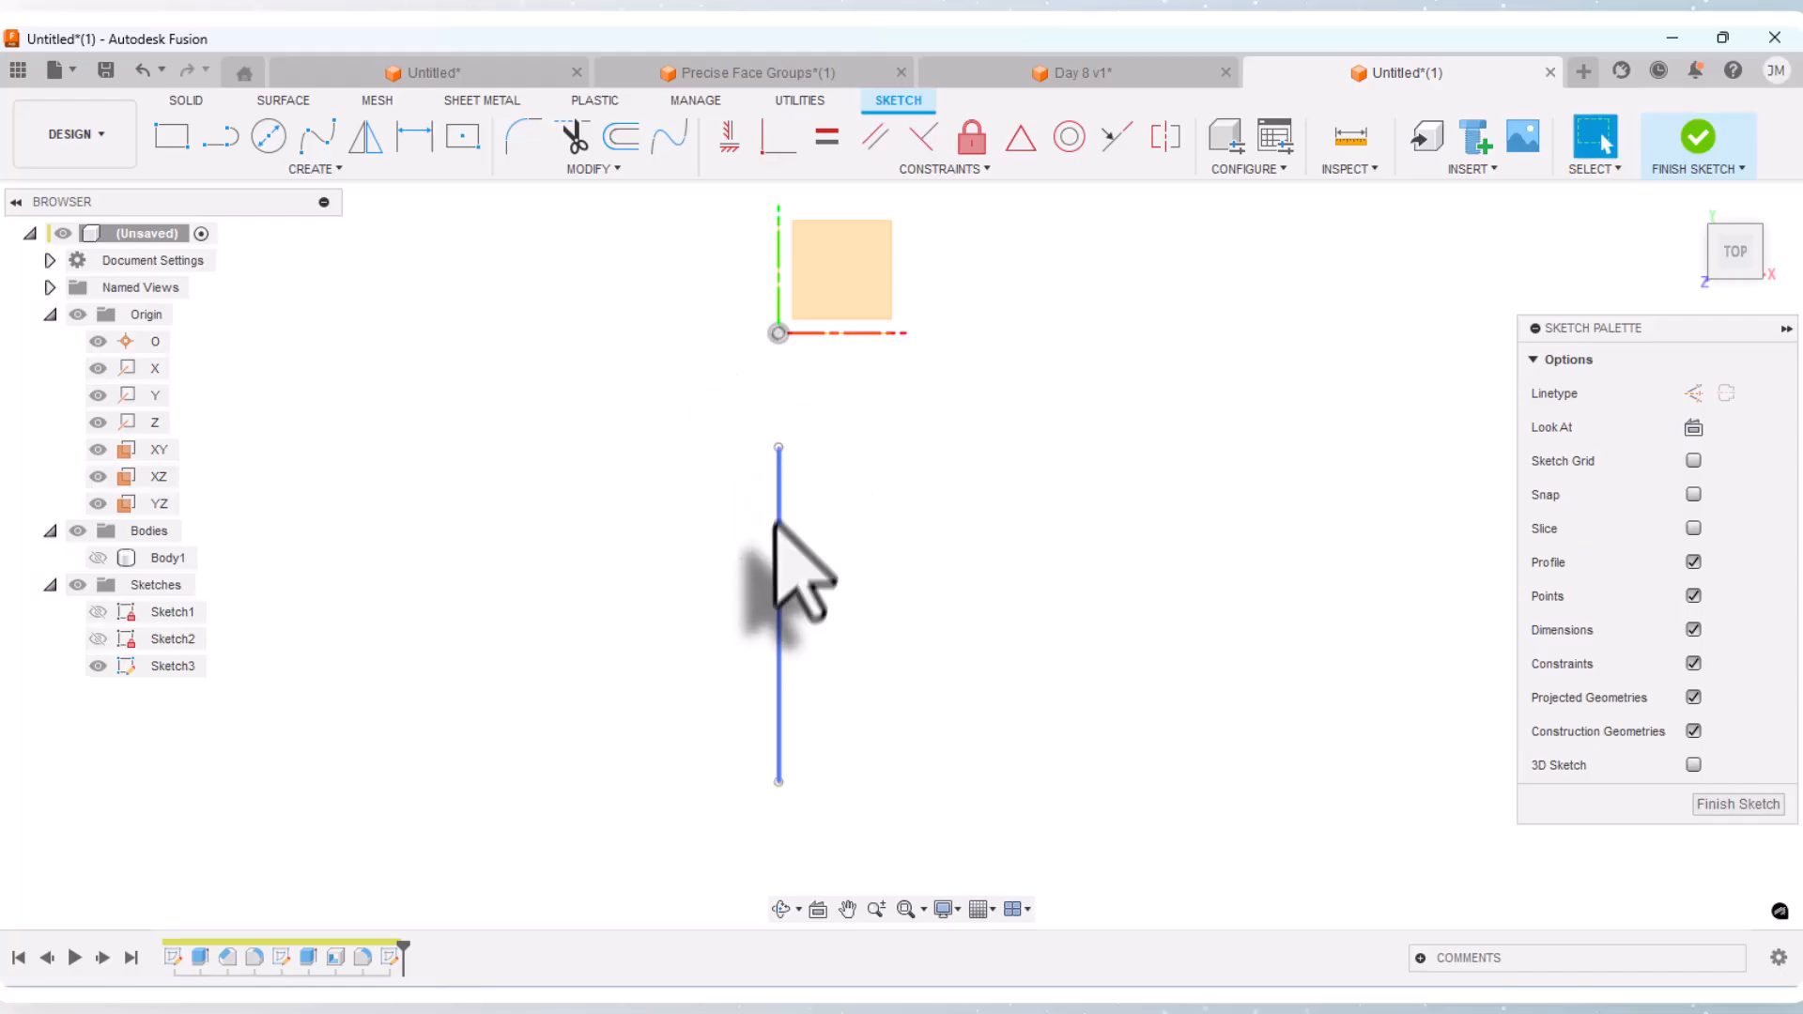
{"action": "left_click_drag", "start_coordinate": [778, 448], "coordinate": [777, 381]}
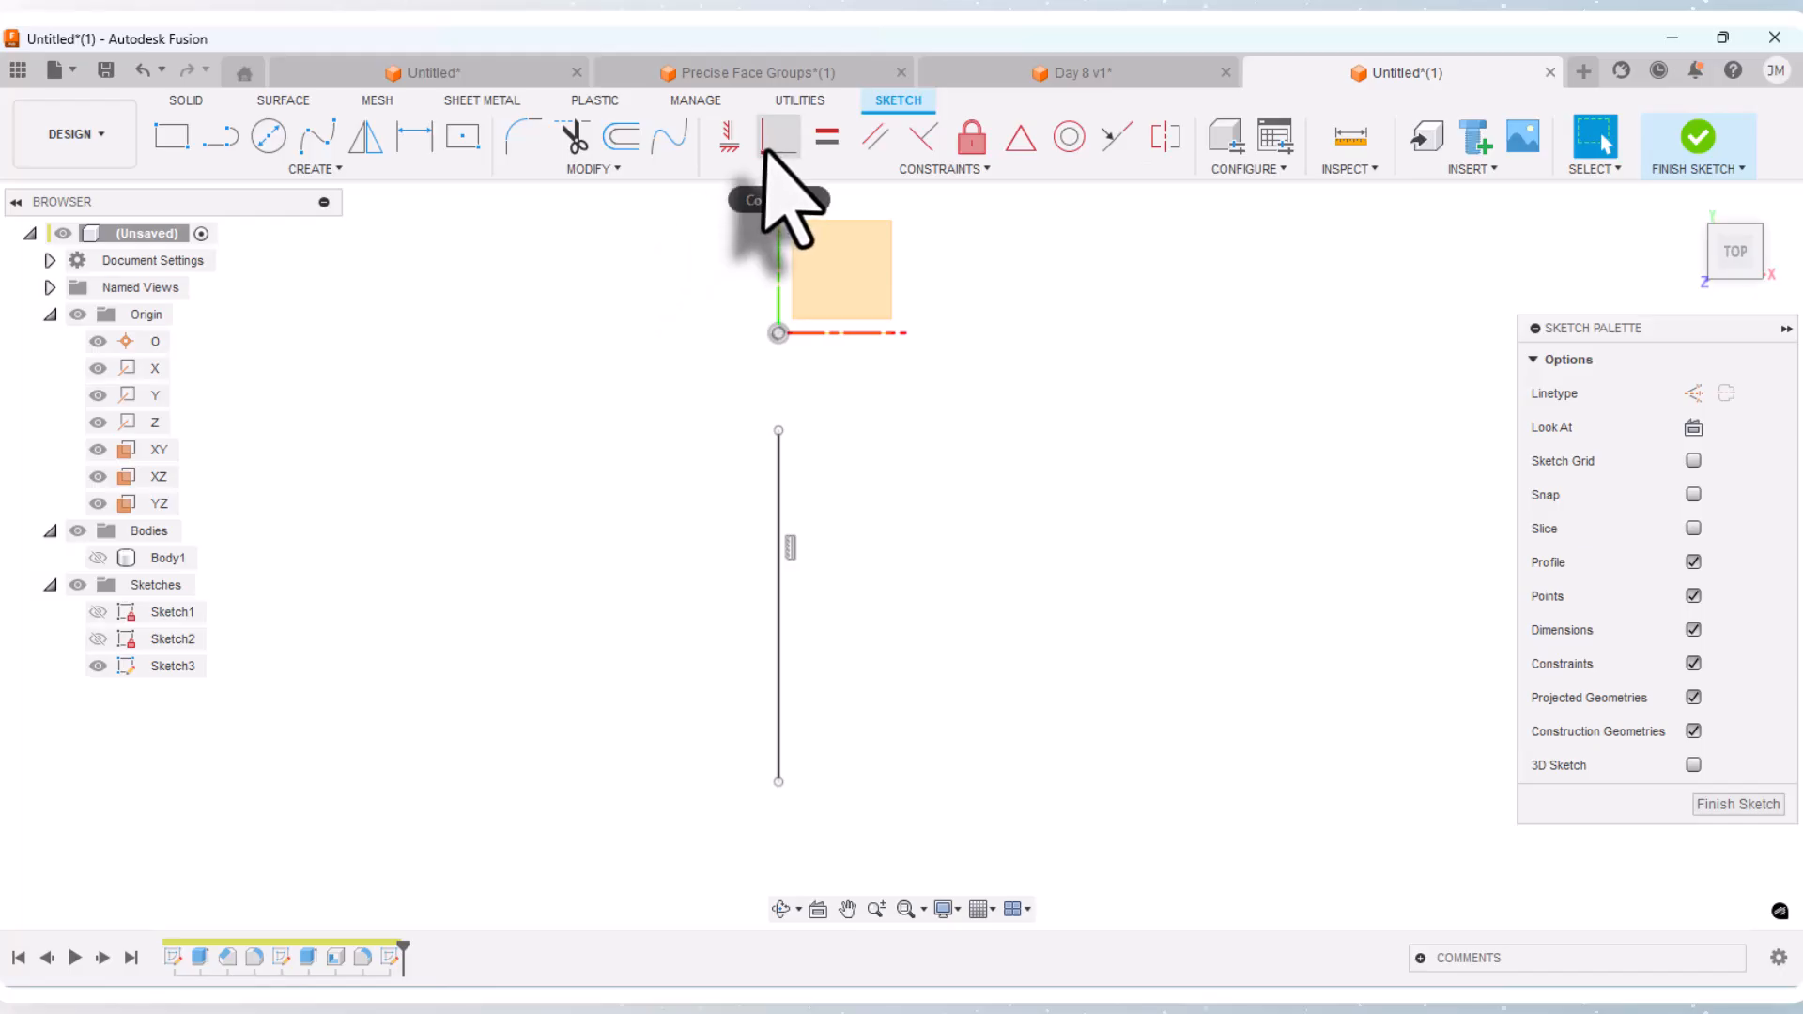
Step: Dimension the distance from the origin to the line's upper endpoint as 10 mm
{"action": "left_click", "coordinate": [432, 139]}
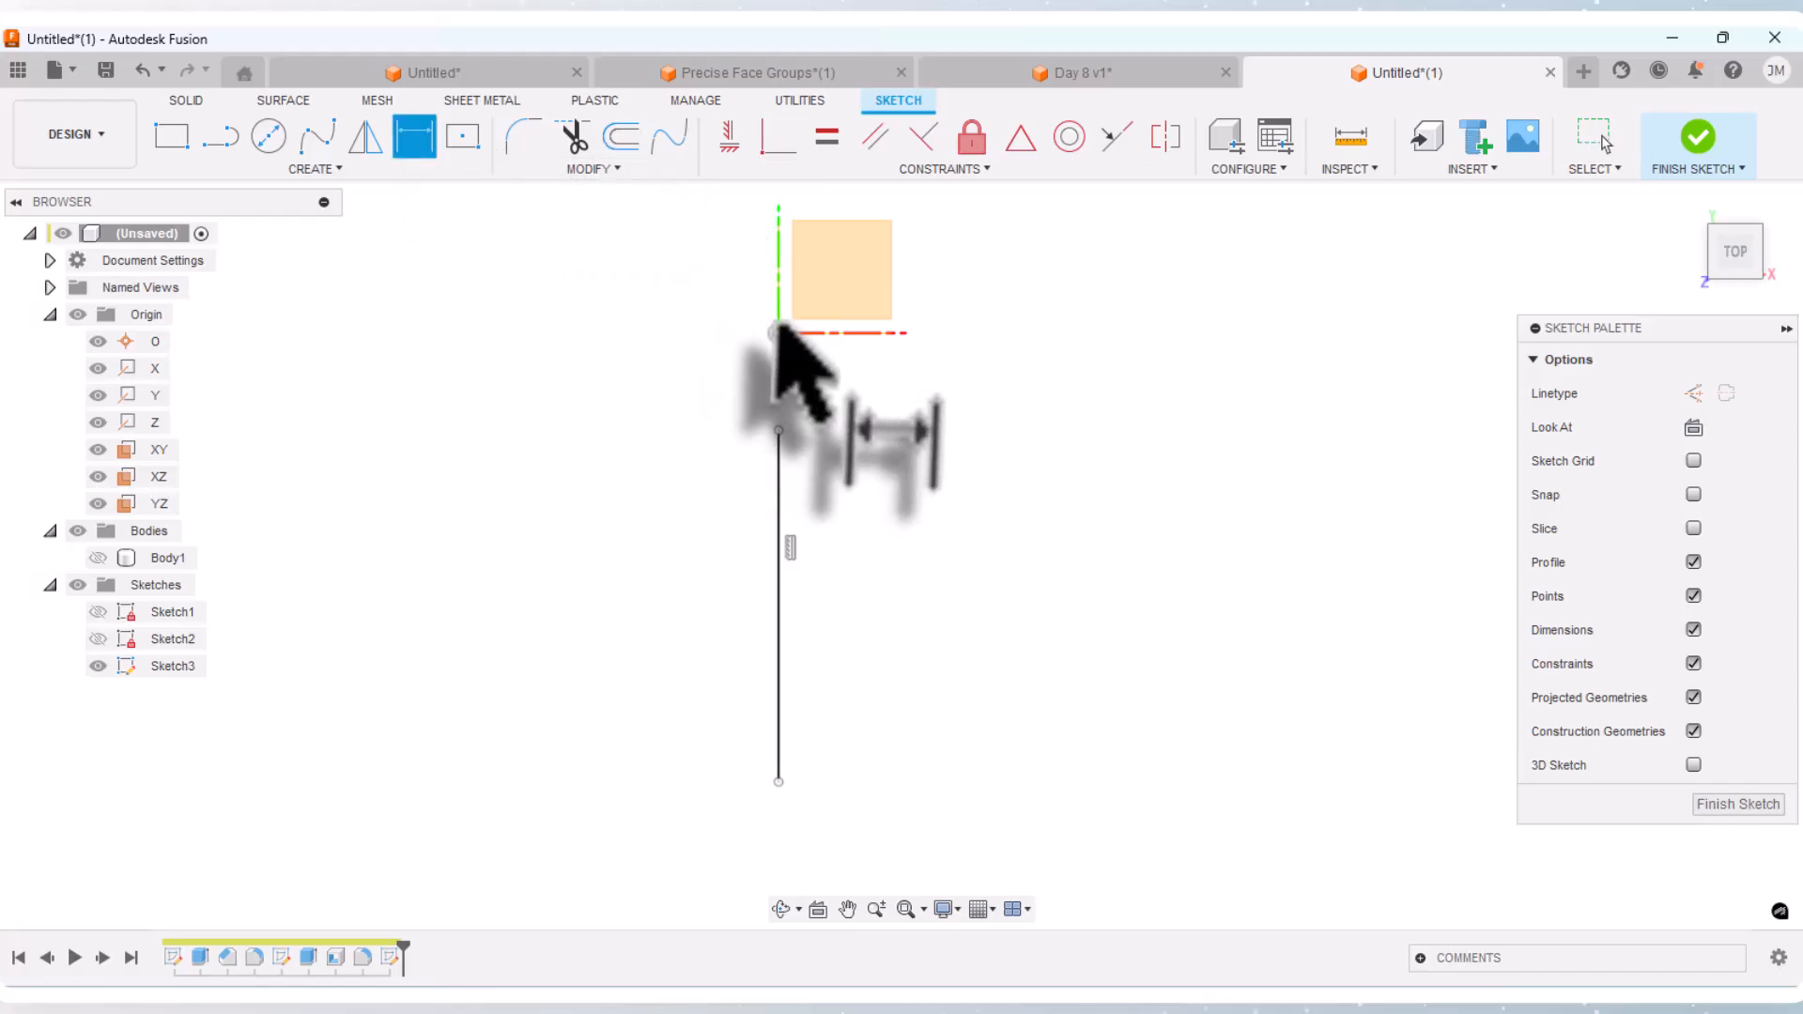
{"action": "left_click", "coordinate": [780, 432]}
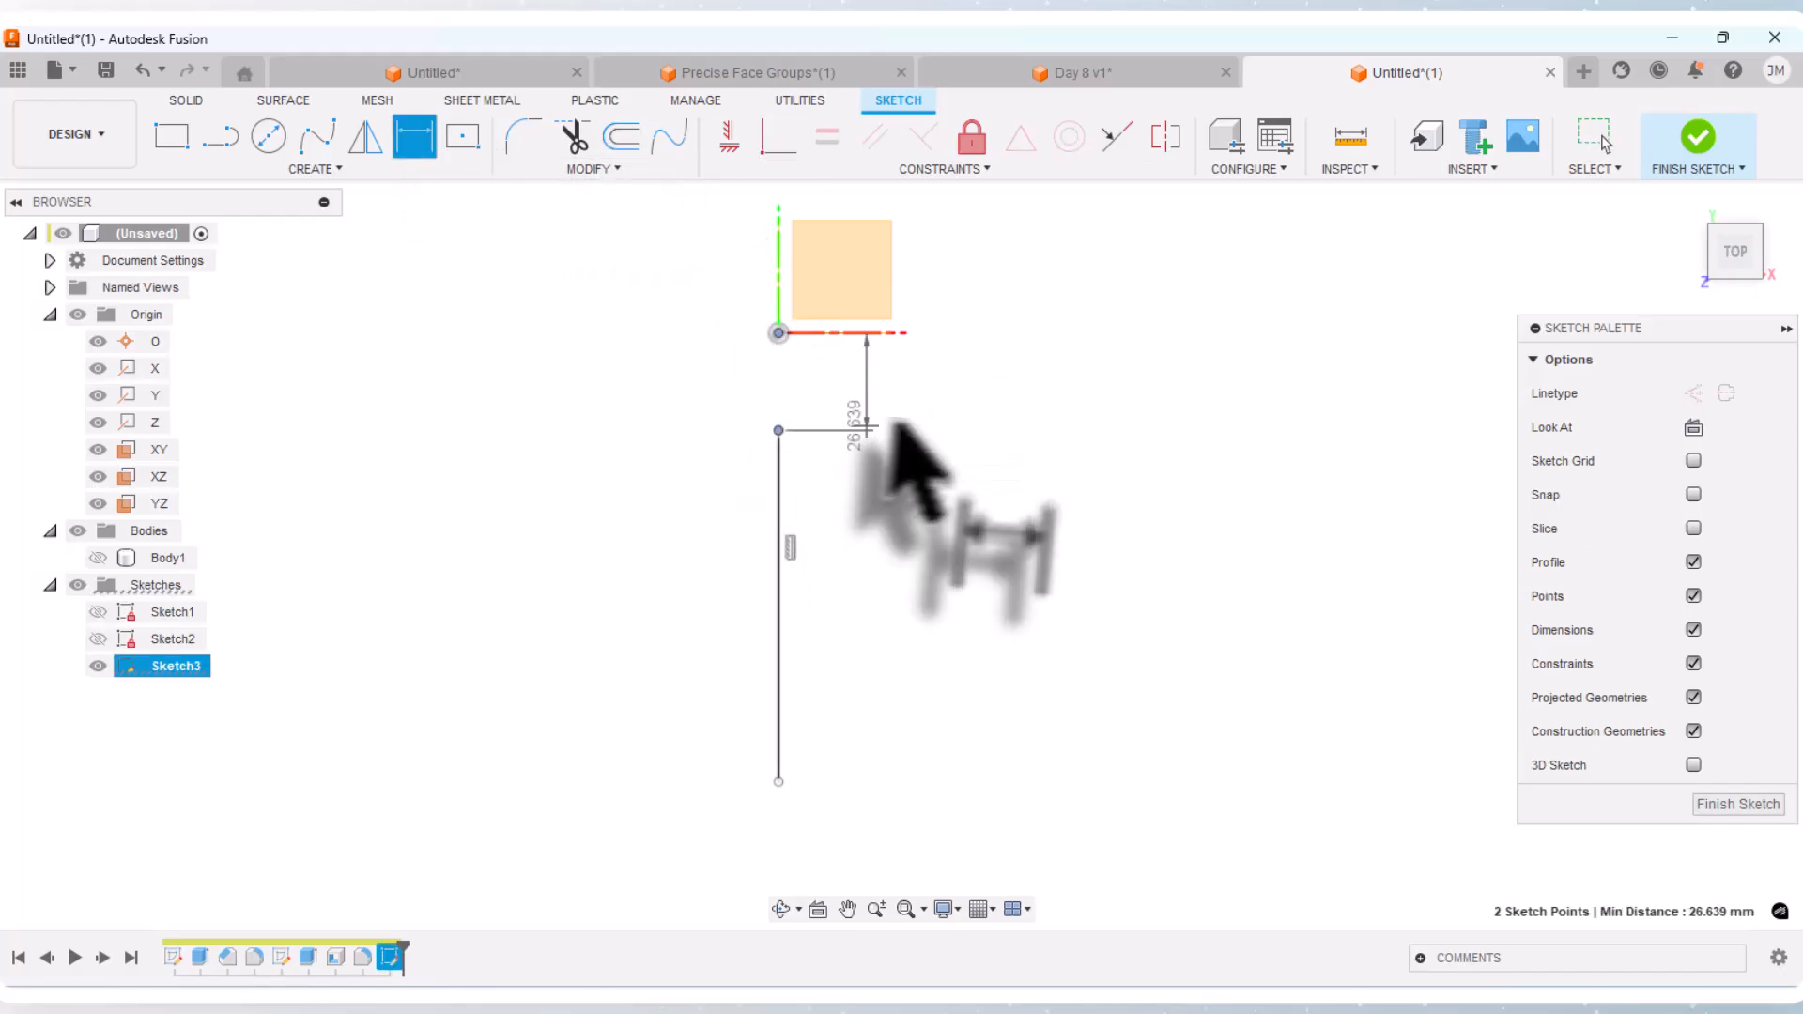
{"action": "left_click", "coordinate": [967, 397]}
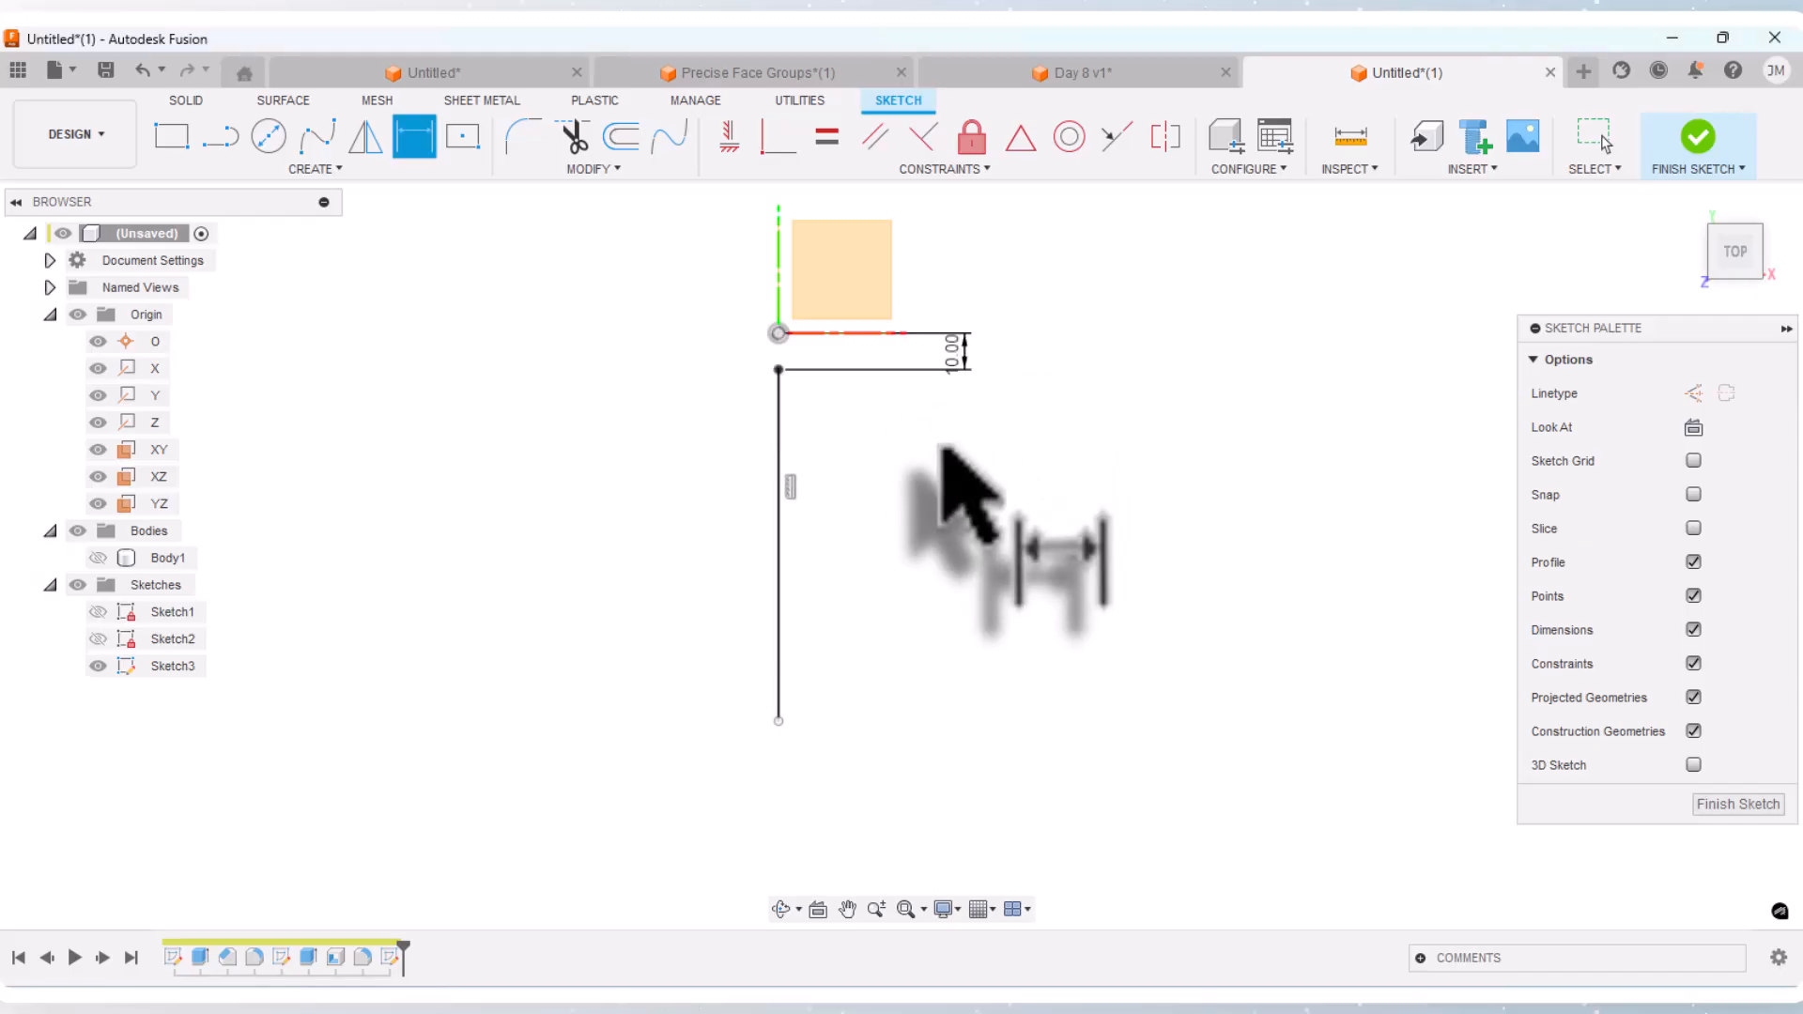
Step: Dimension the origin to the line's lower endpoint as 90 mm, and move the 10 mm dimension text clear of the geometry
{"action": "left_click", "coordinate": [778, 332]}
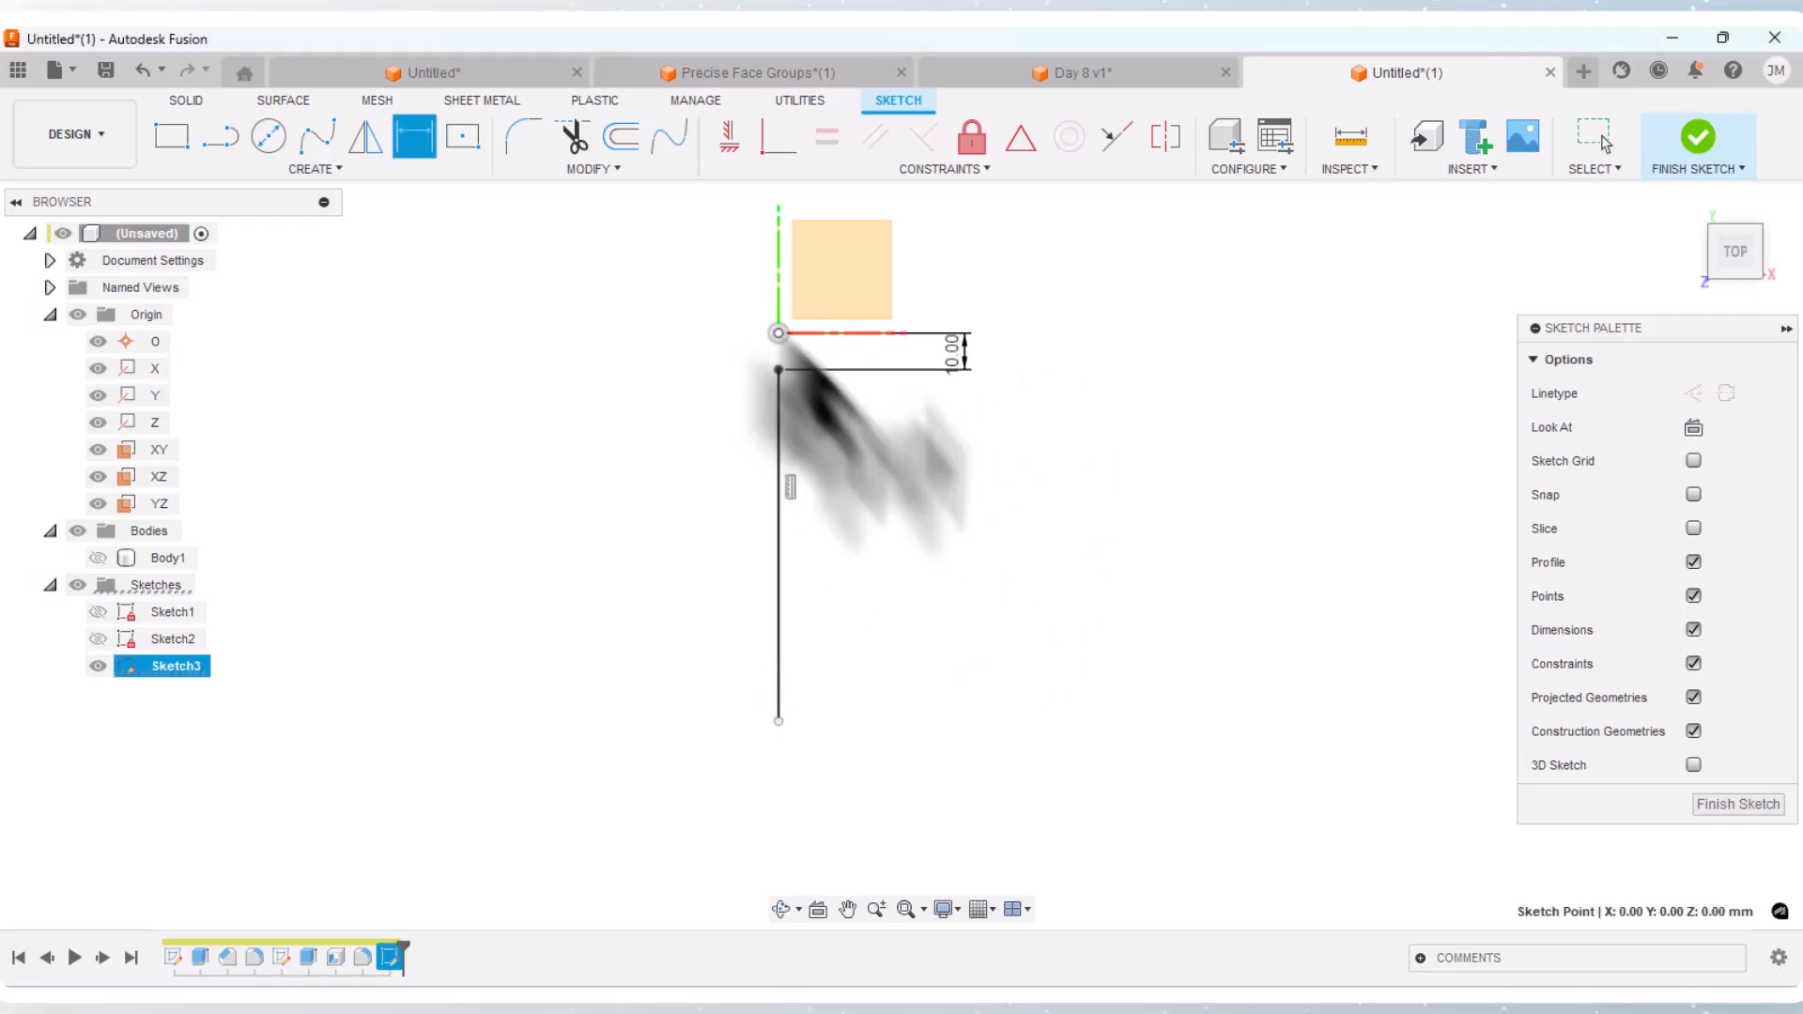
{"action": "left_click", "coordinate": [777, 721]}
{"action": "left_click", "coordinate": [1014, 544]}
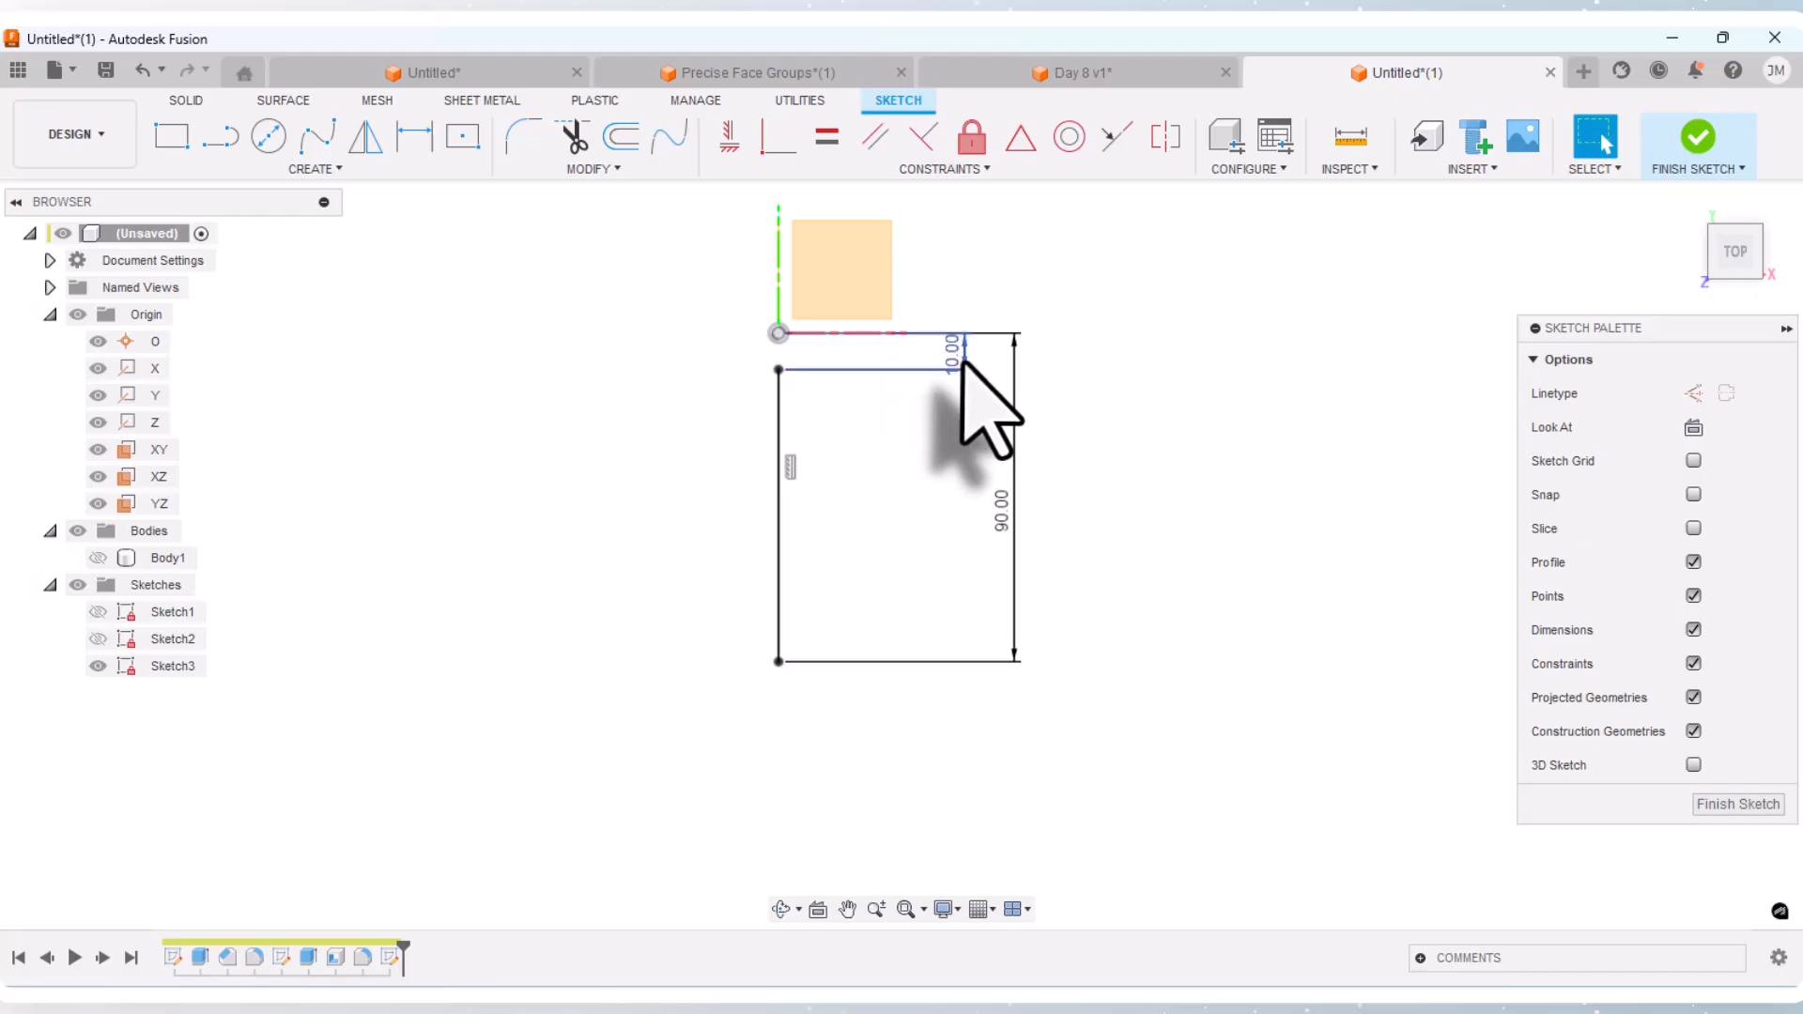
{"action": "key", "text": "Escape"}
{"action": "left_click_drag", "start_coordinate": [955, 350], "coordinate": [998, 263]}
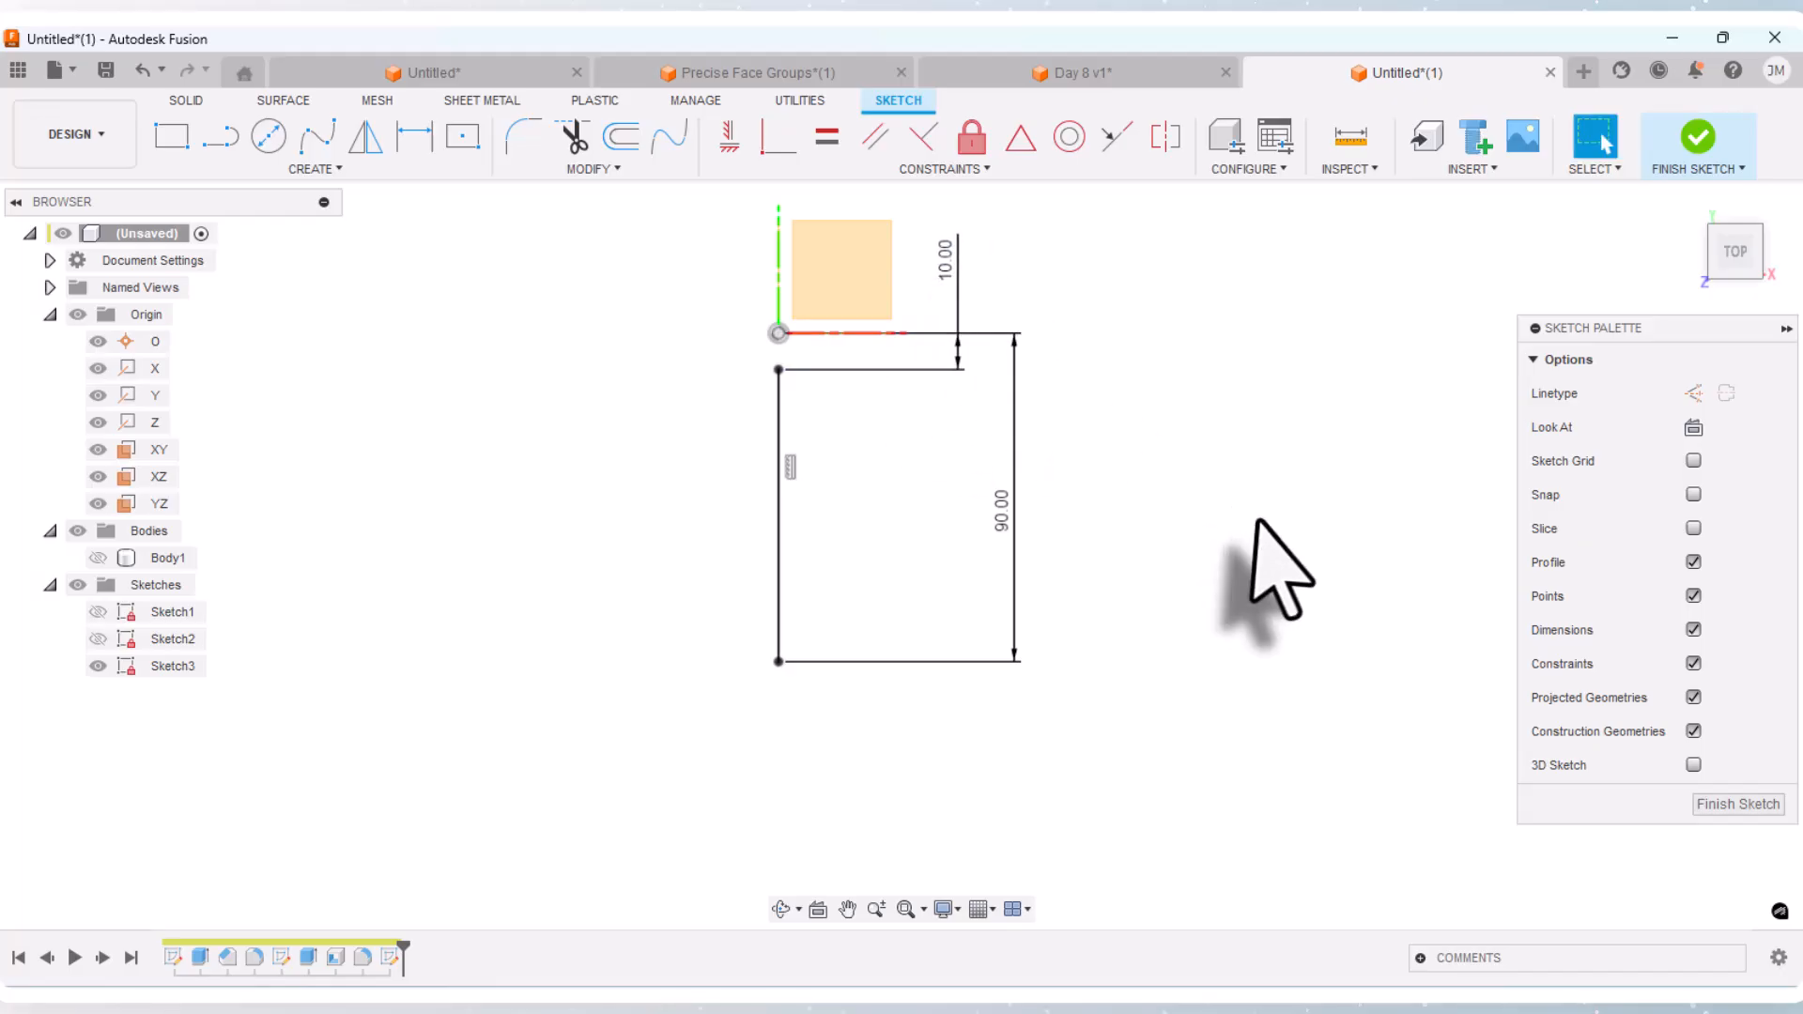
Step: Switch to the Day 8 v1 design, finish its open sketch and roll the timeline forward past the surface extrude, showing the body in 3D
{"action": "left_click", "coordinate": [1148, 83]}
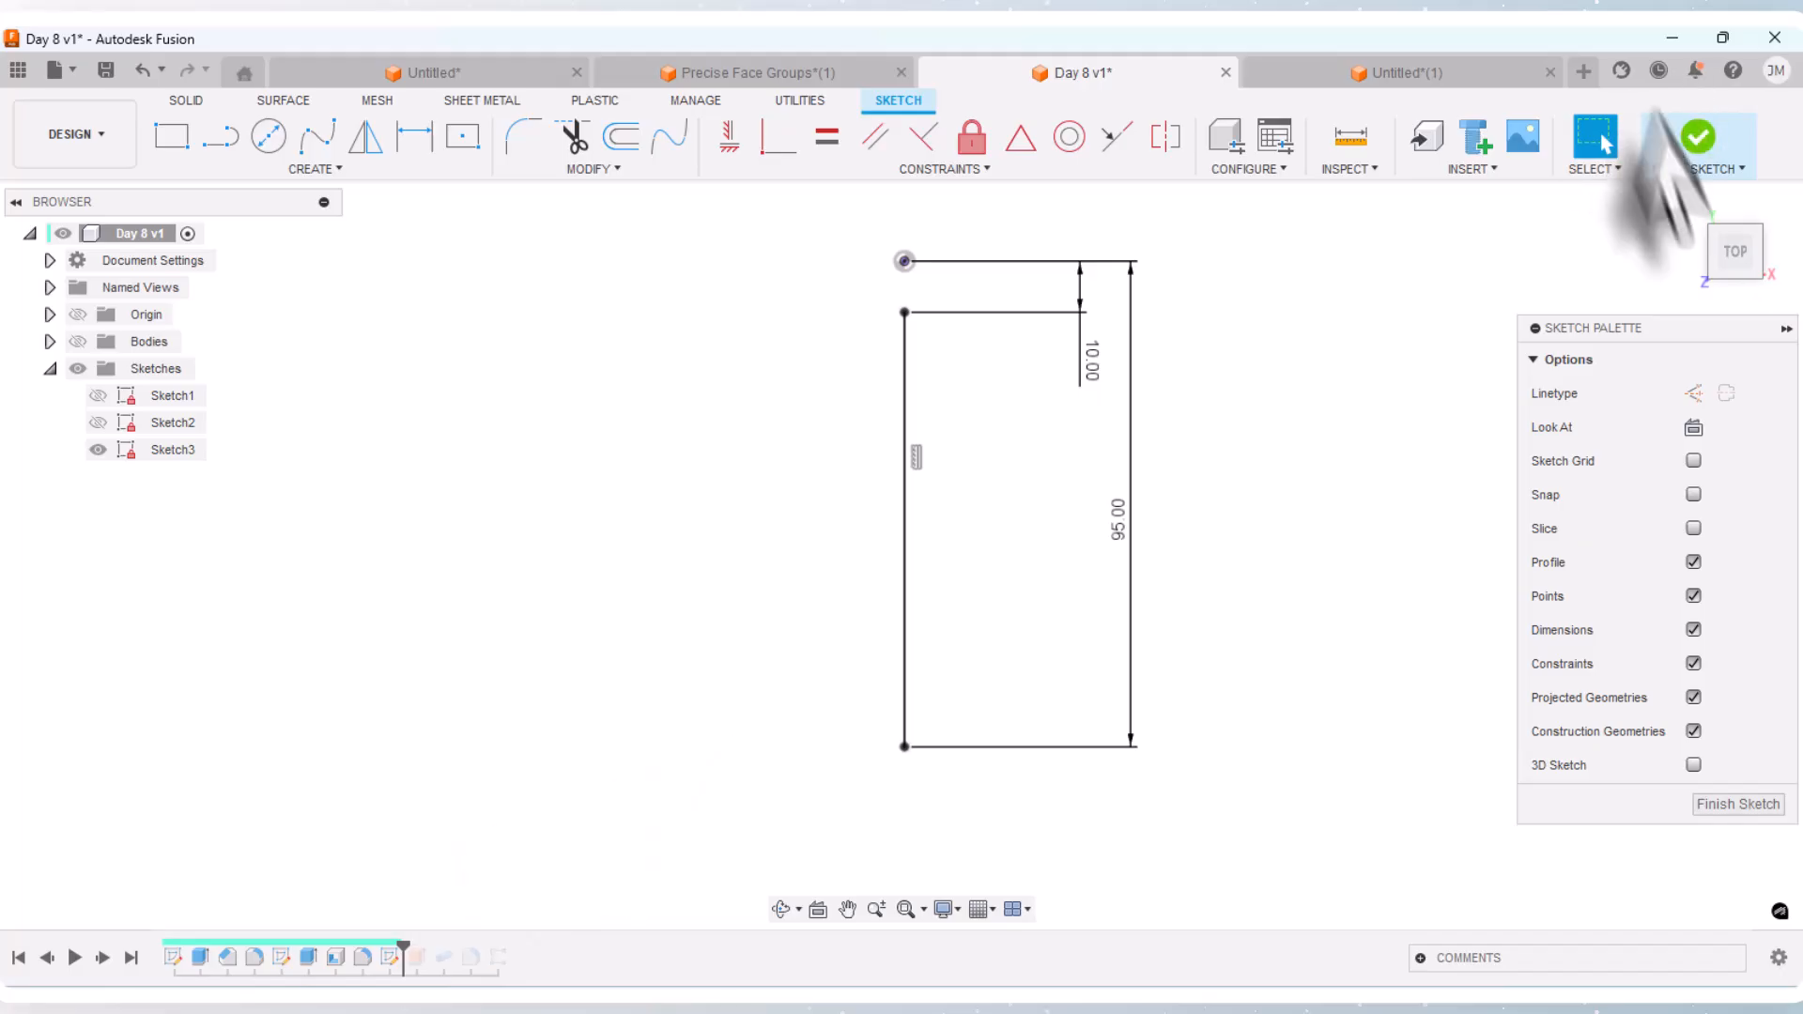
{"action": "left_click", "coordinate": [1698, 139]}
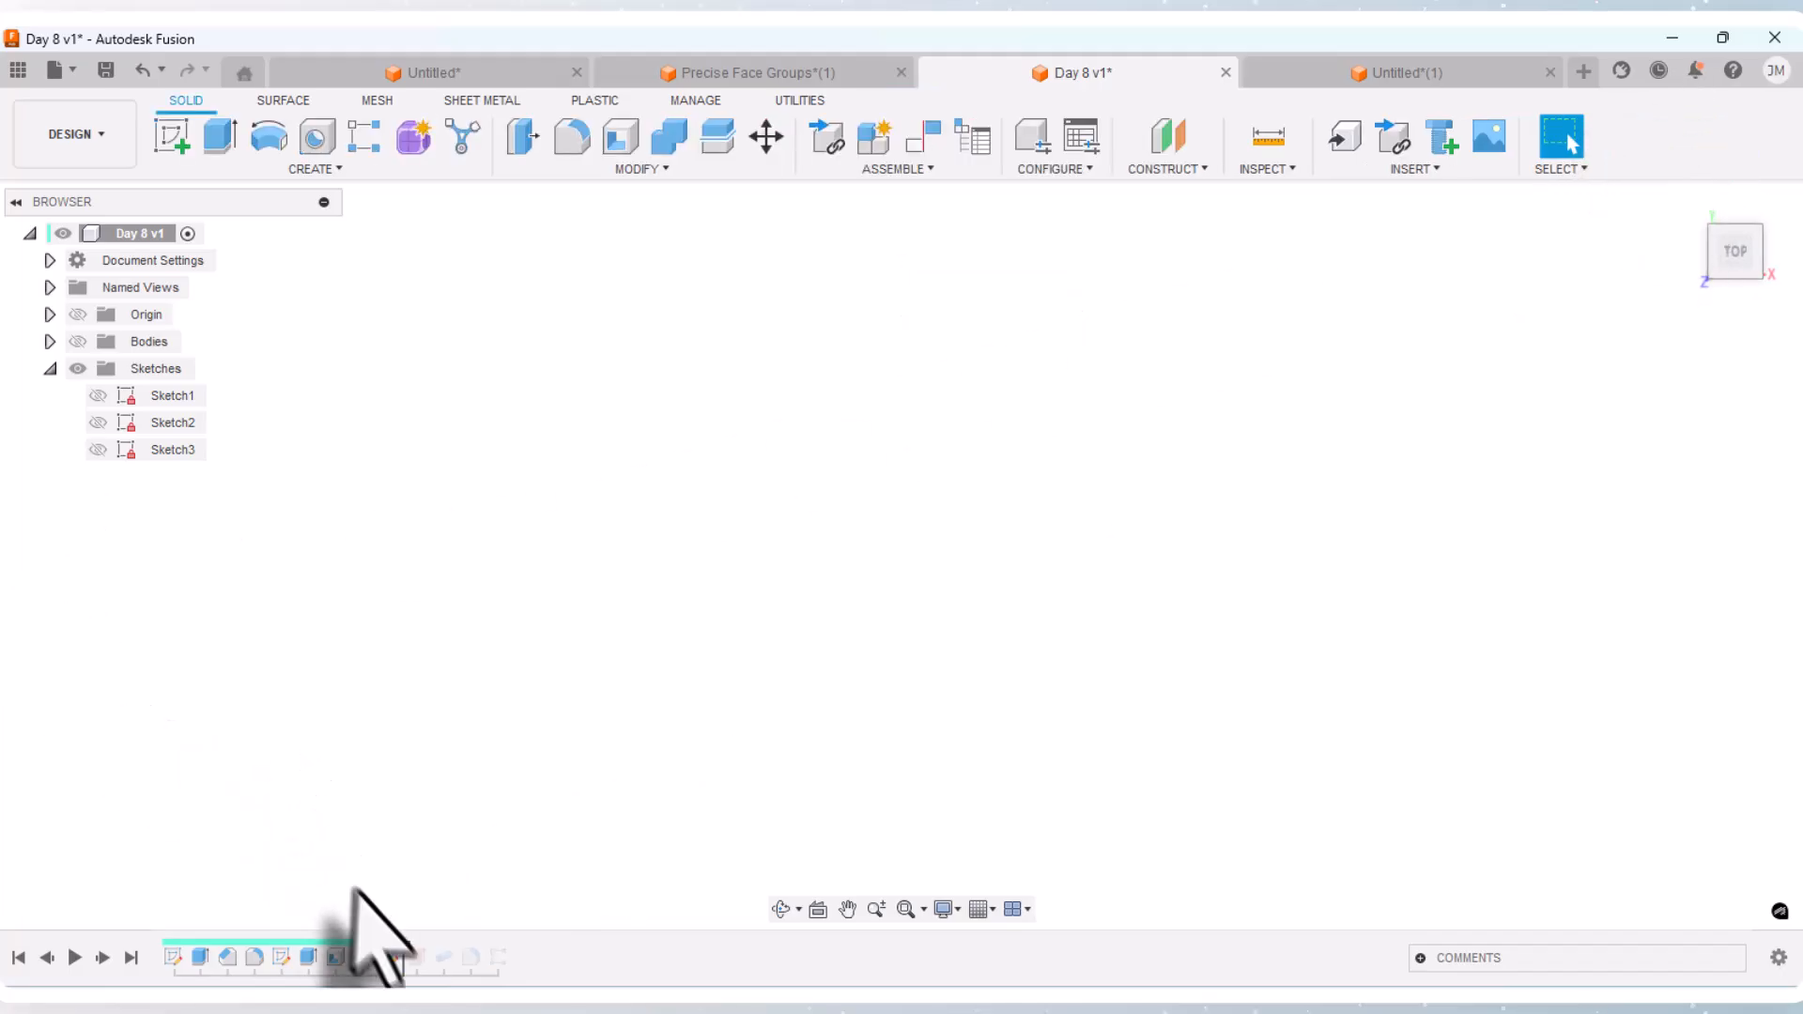
{"action": "left_click_drag", "start_coordinate": [406, 947], "coordinate": [430, 949]}
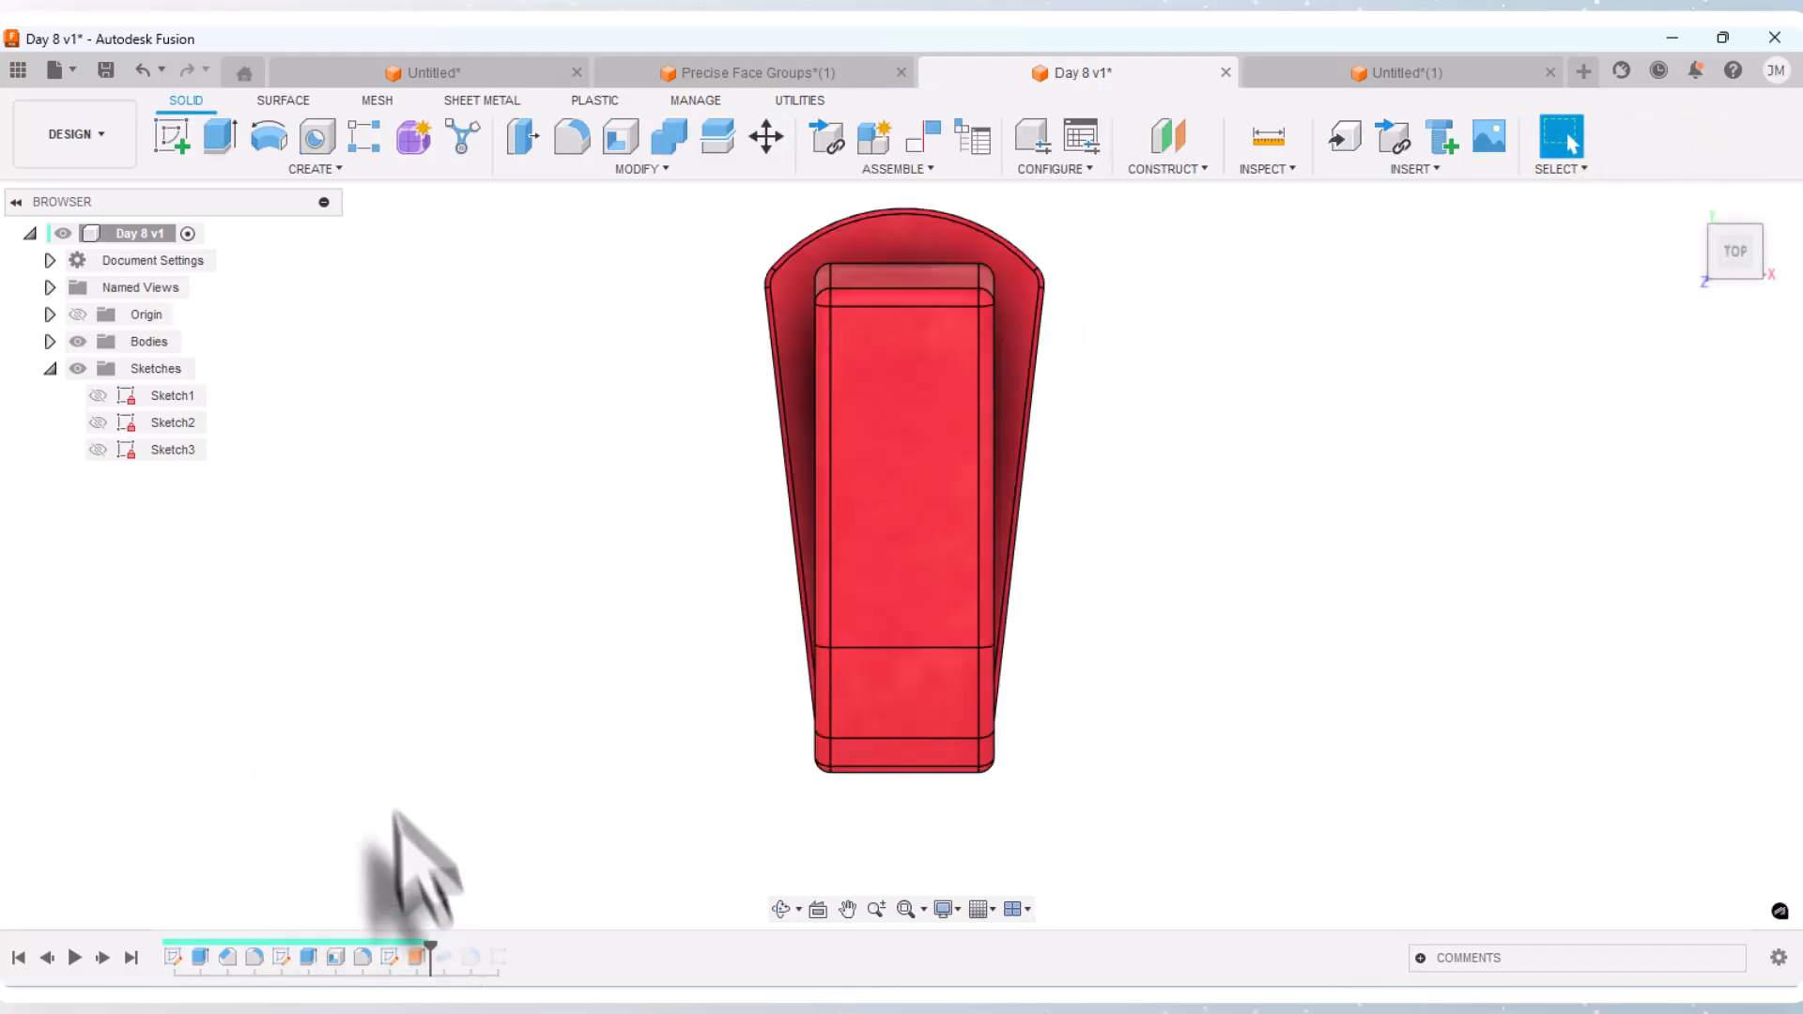
{"action": "left_click", "coordinate": [787, 909]}
{"action": "left_click_drag", "start_coordinate": [925, 531], "coordinate": [953, 609]}
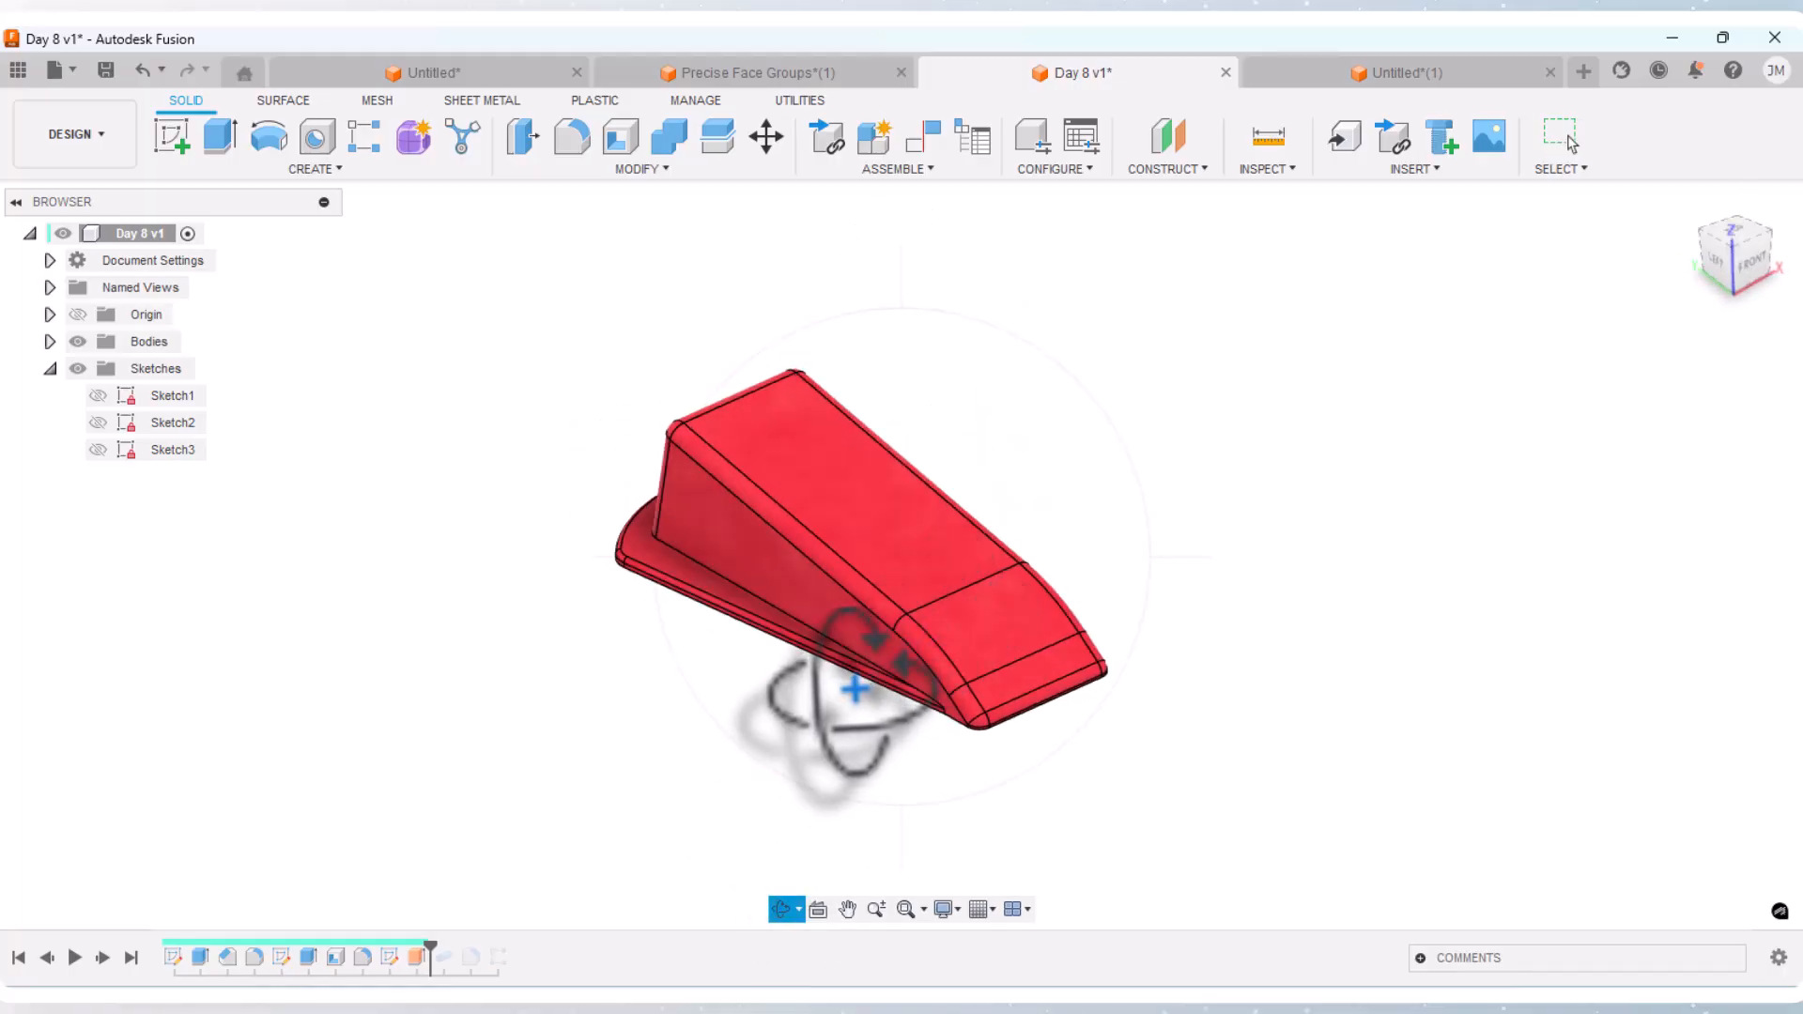
{"action": "right_click", "coordinate": [858, 693]}
{"action": "left_click", "coordinate": [803, 796]}
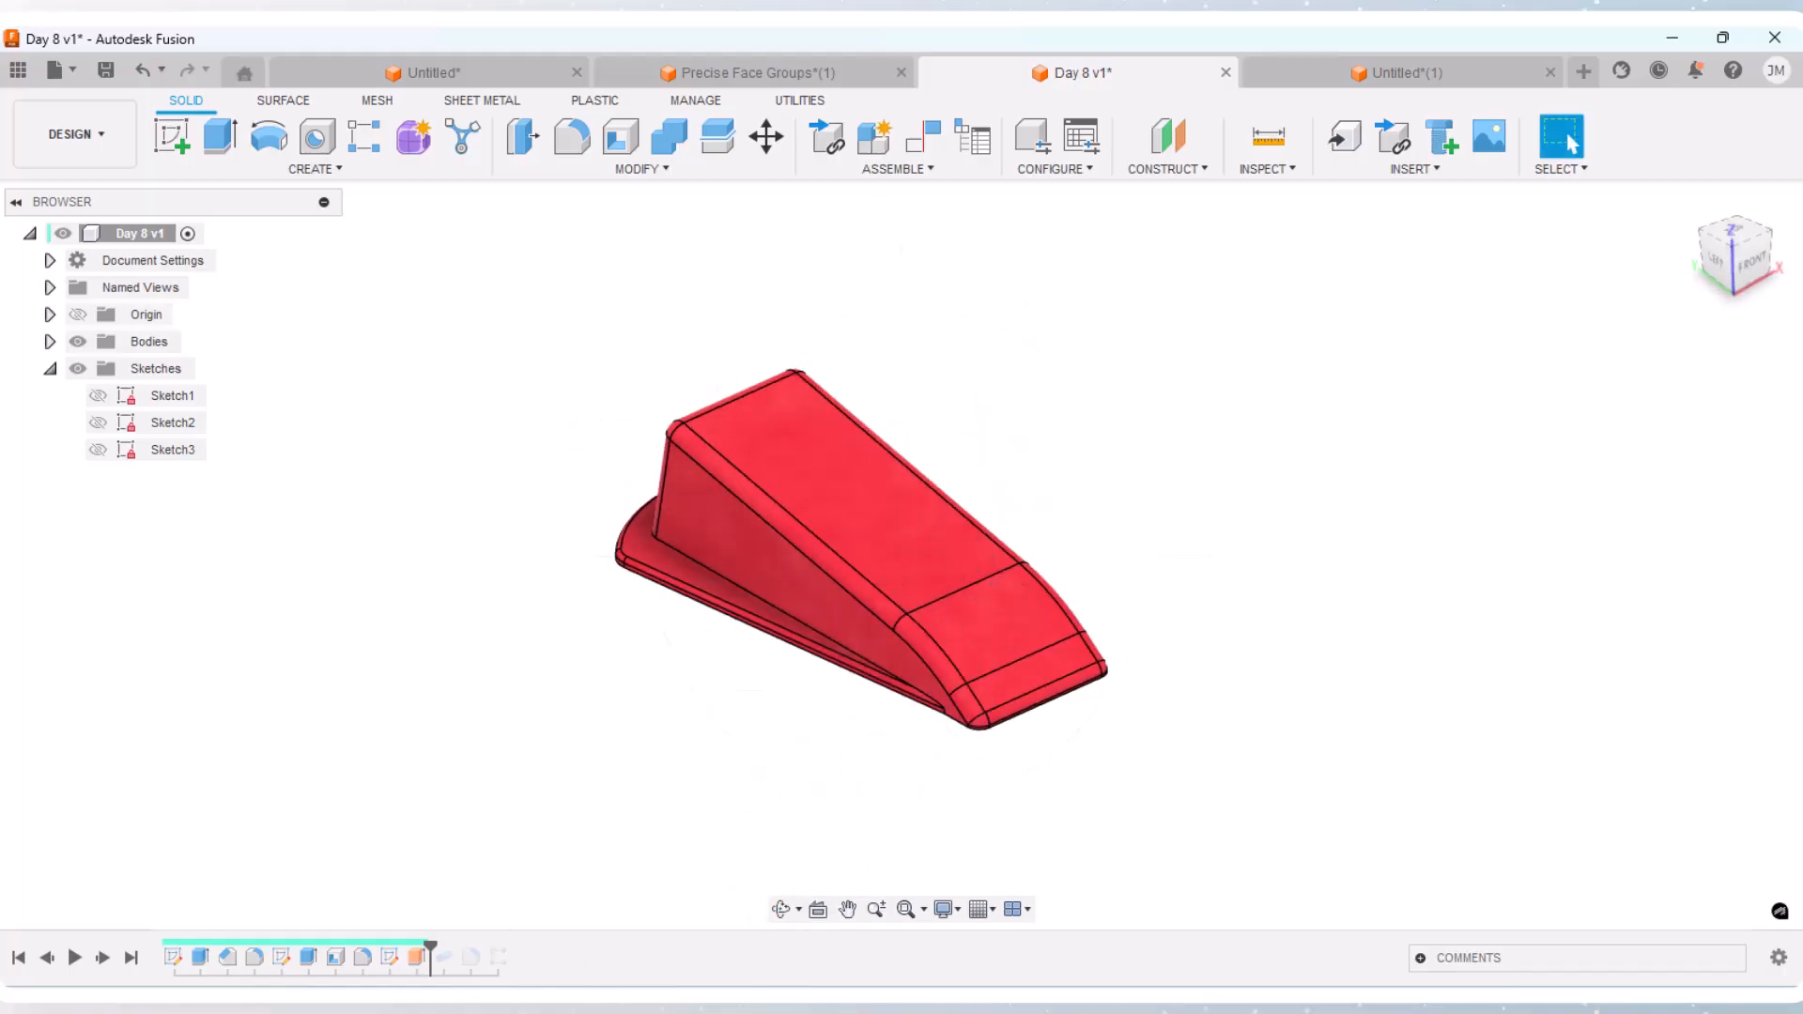
Step: Examine the extent, direction and operation settings of Extrude3 in the Day 8 v1 design without changing them
{"action": "right_click", "coordinate": [418, 958]}
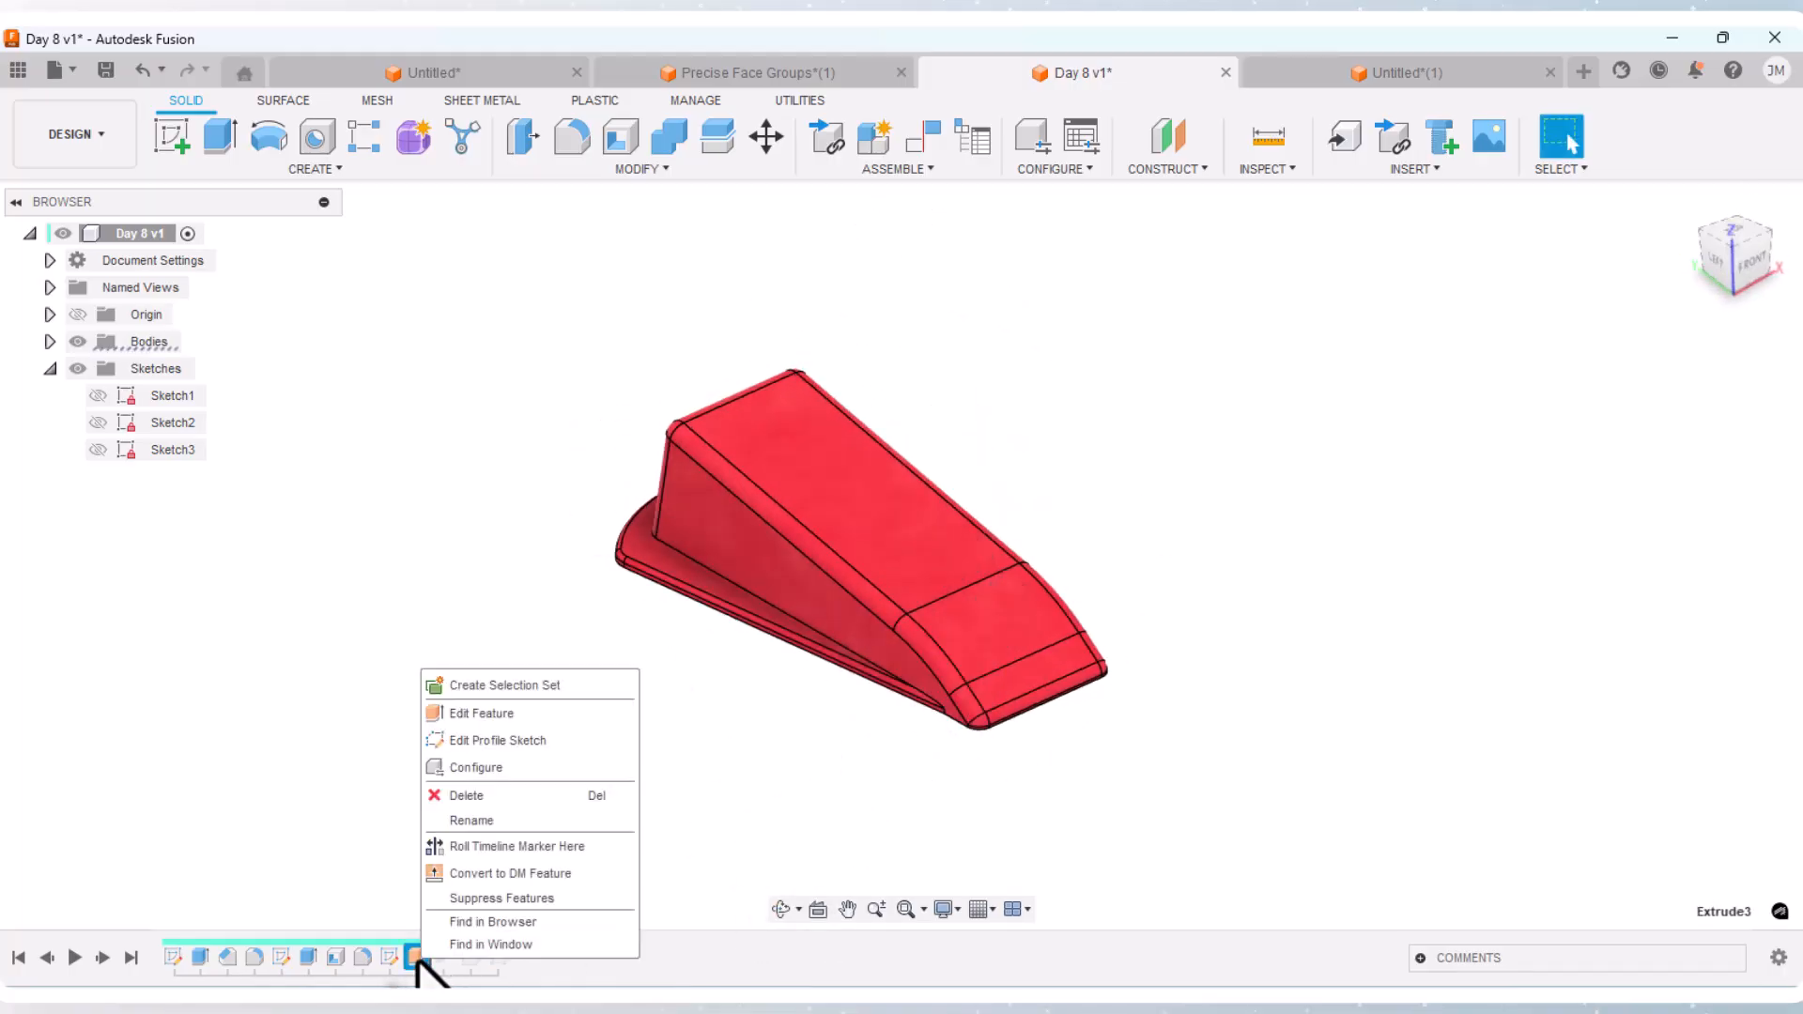
{"action": "left_click", "coordinate": [481, 714]}
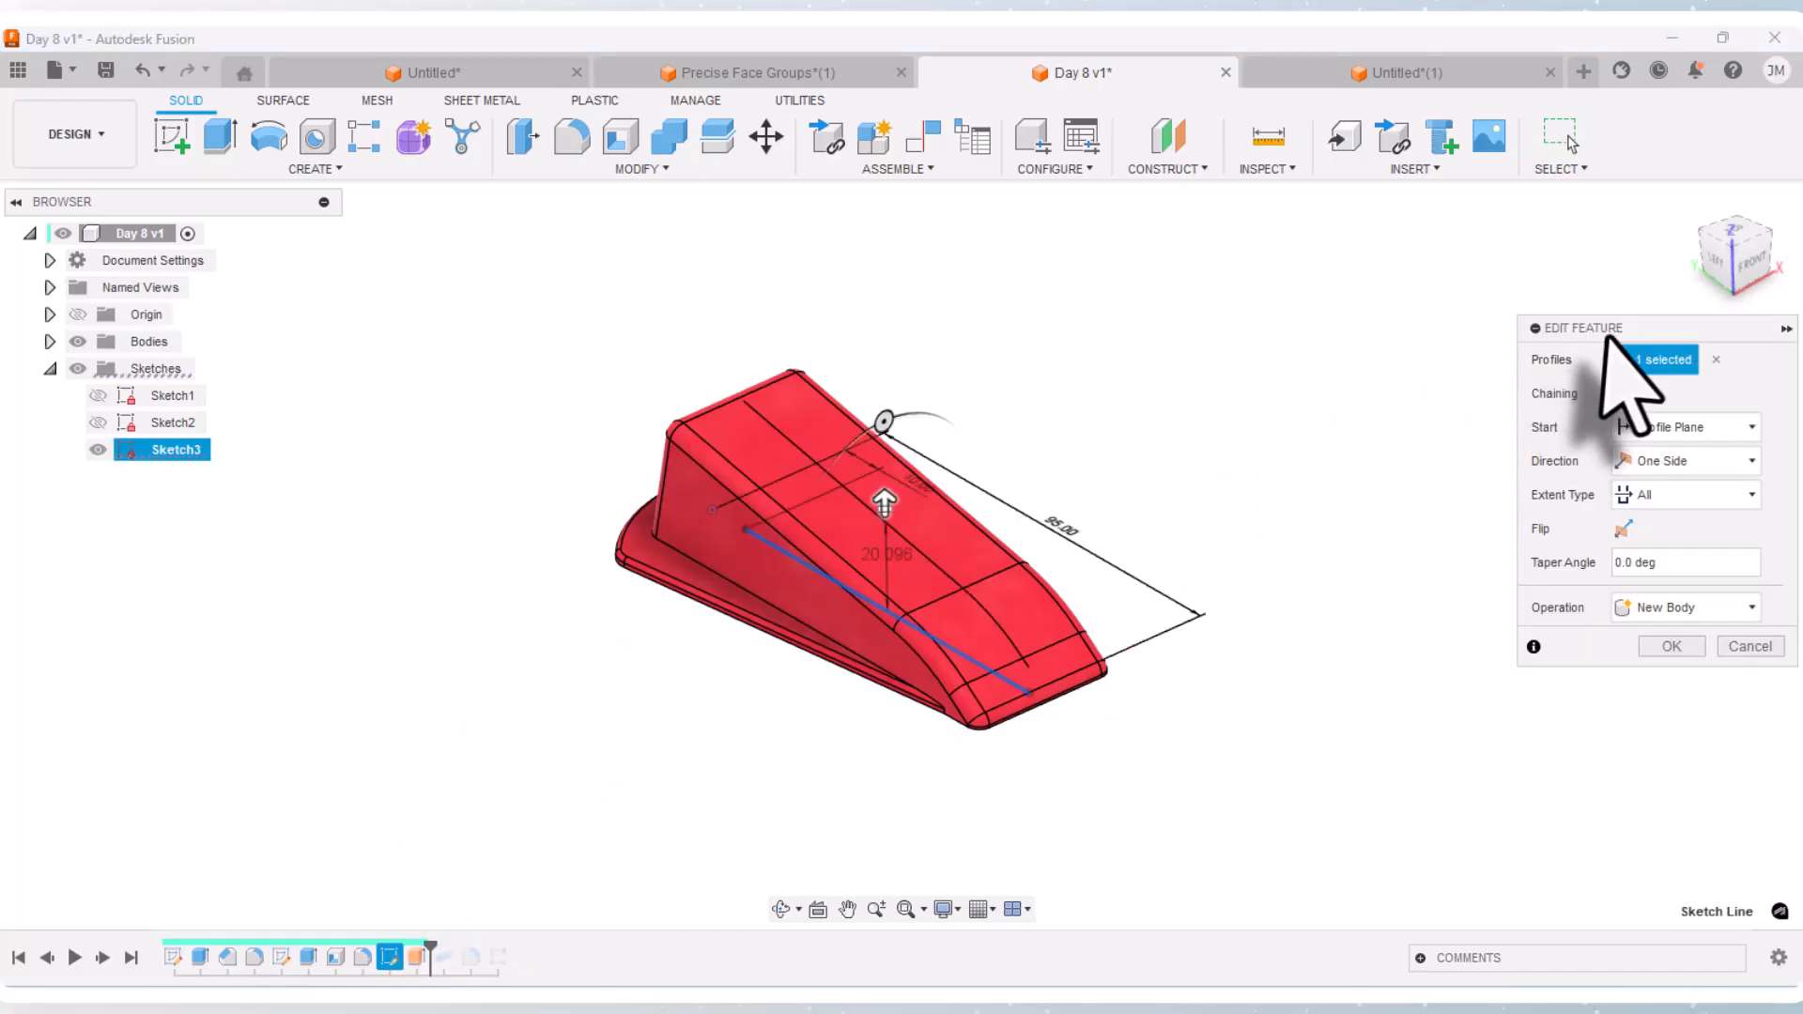
{"action": "left_click_drag", "start_coordinate": [1608, 330], "coordinate": [1319, 321]}
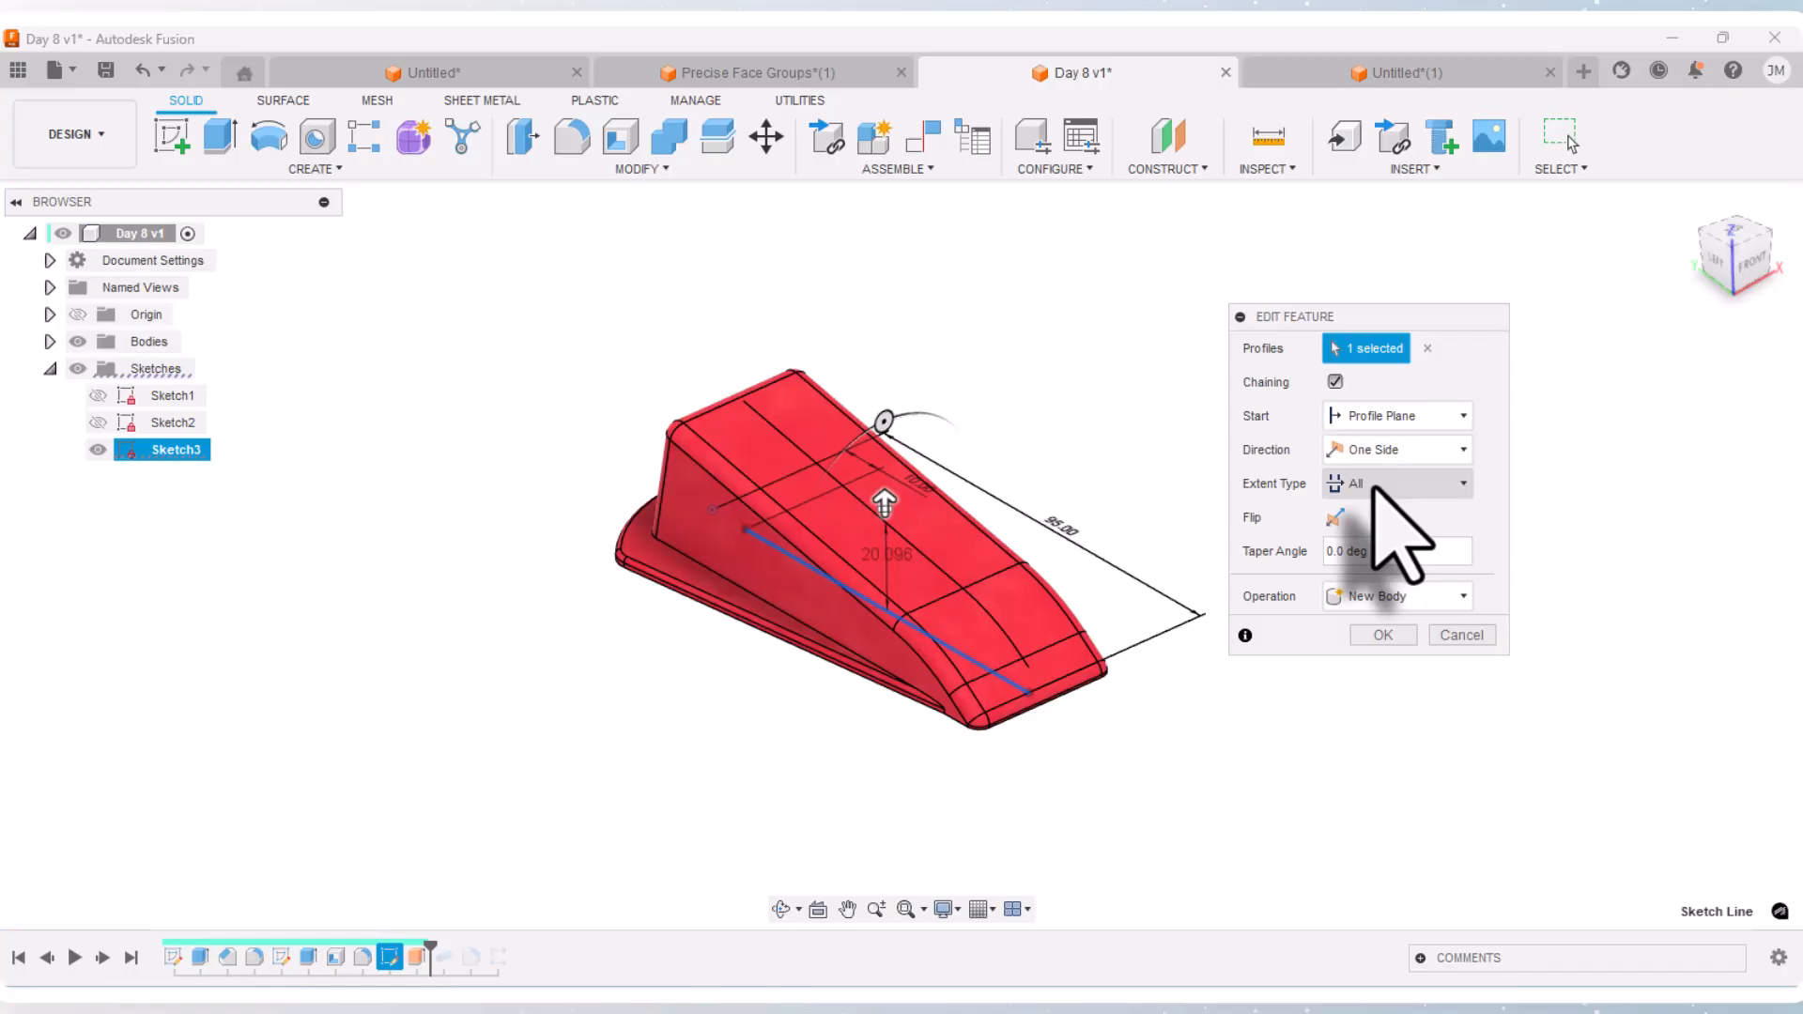
{"action": "left_click", "coordinate": [1461, 636]}
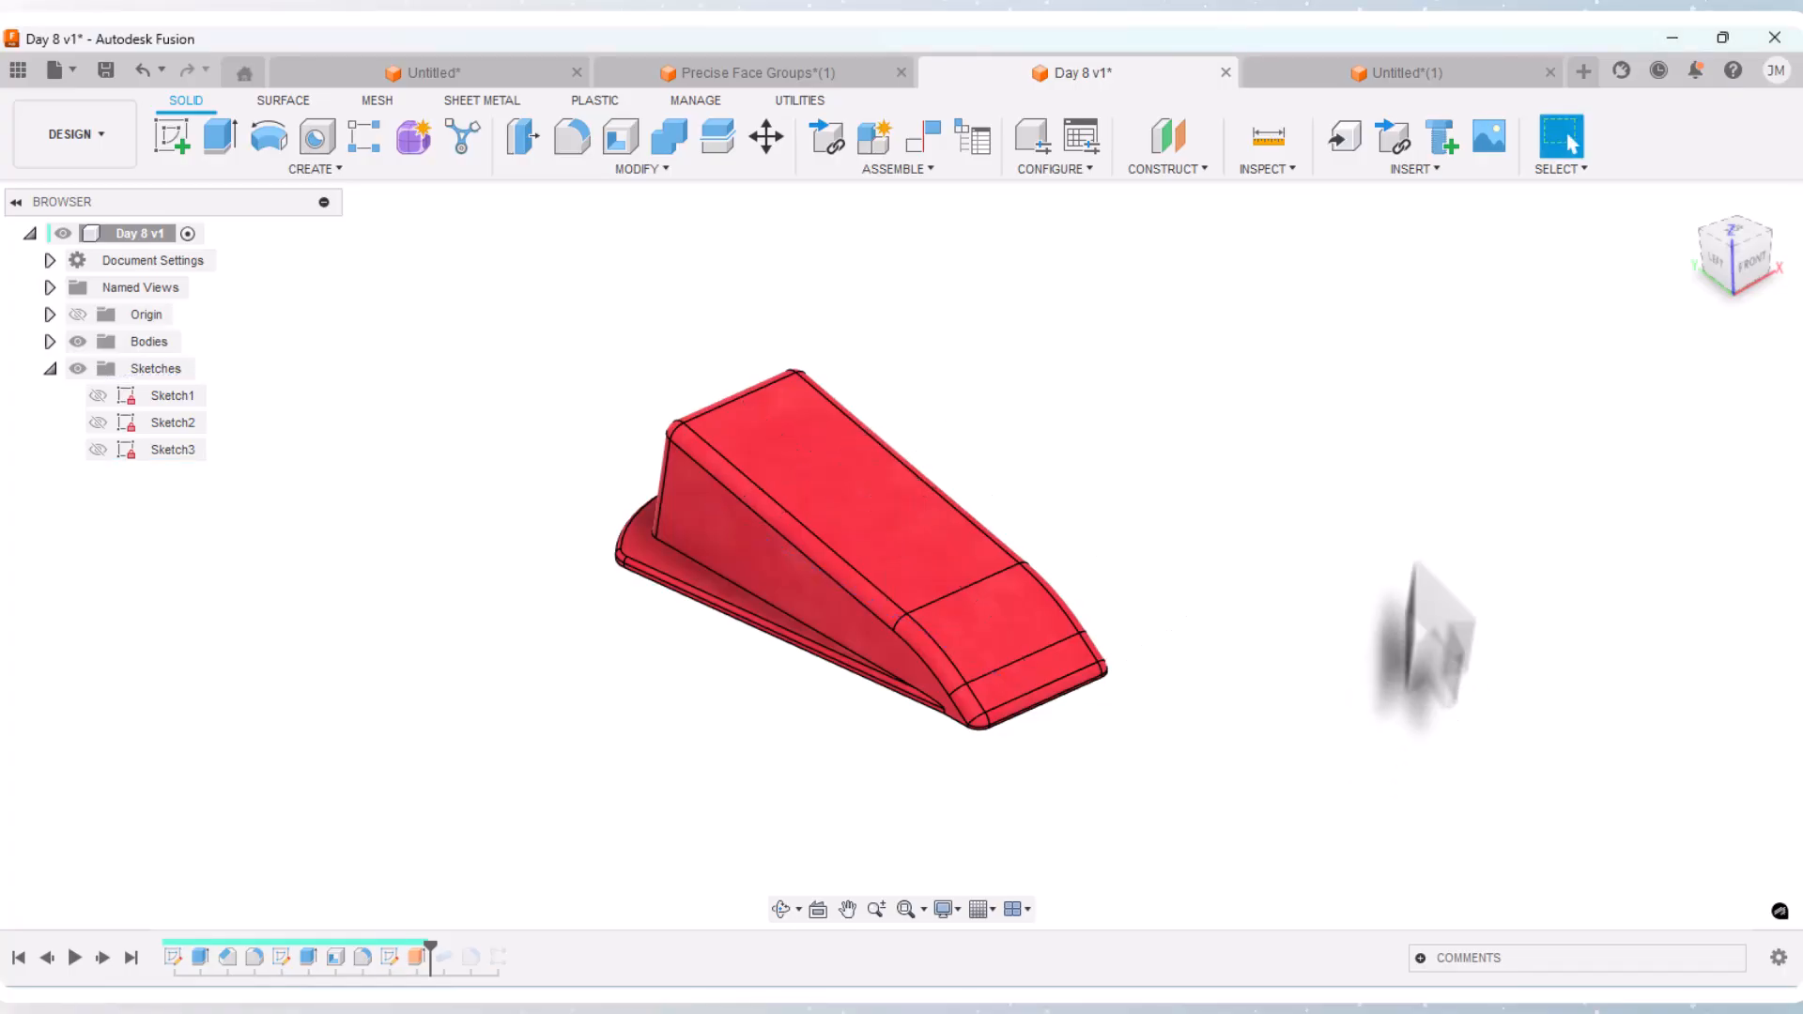
Step: Return to the unsaved doorstop design and finish the line sketch, showing it in a 3D view
{"action": "left_click", "coordinate": [1371, 75]}
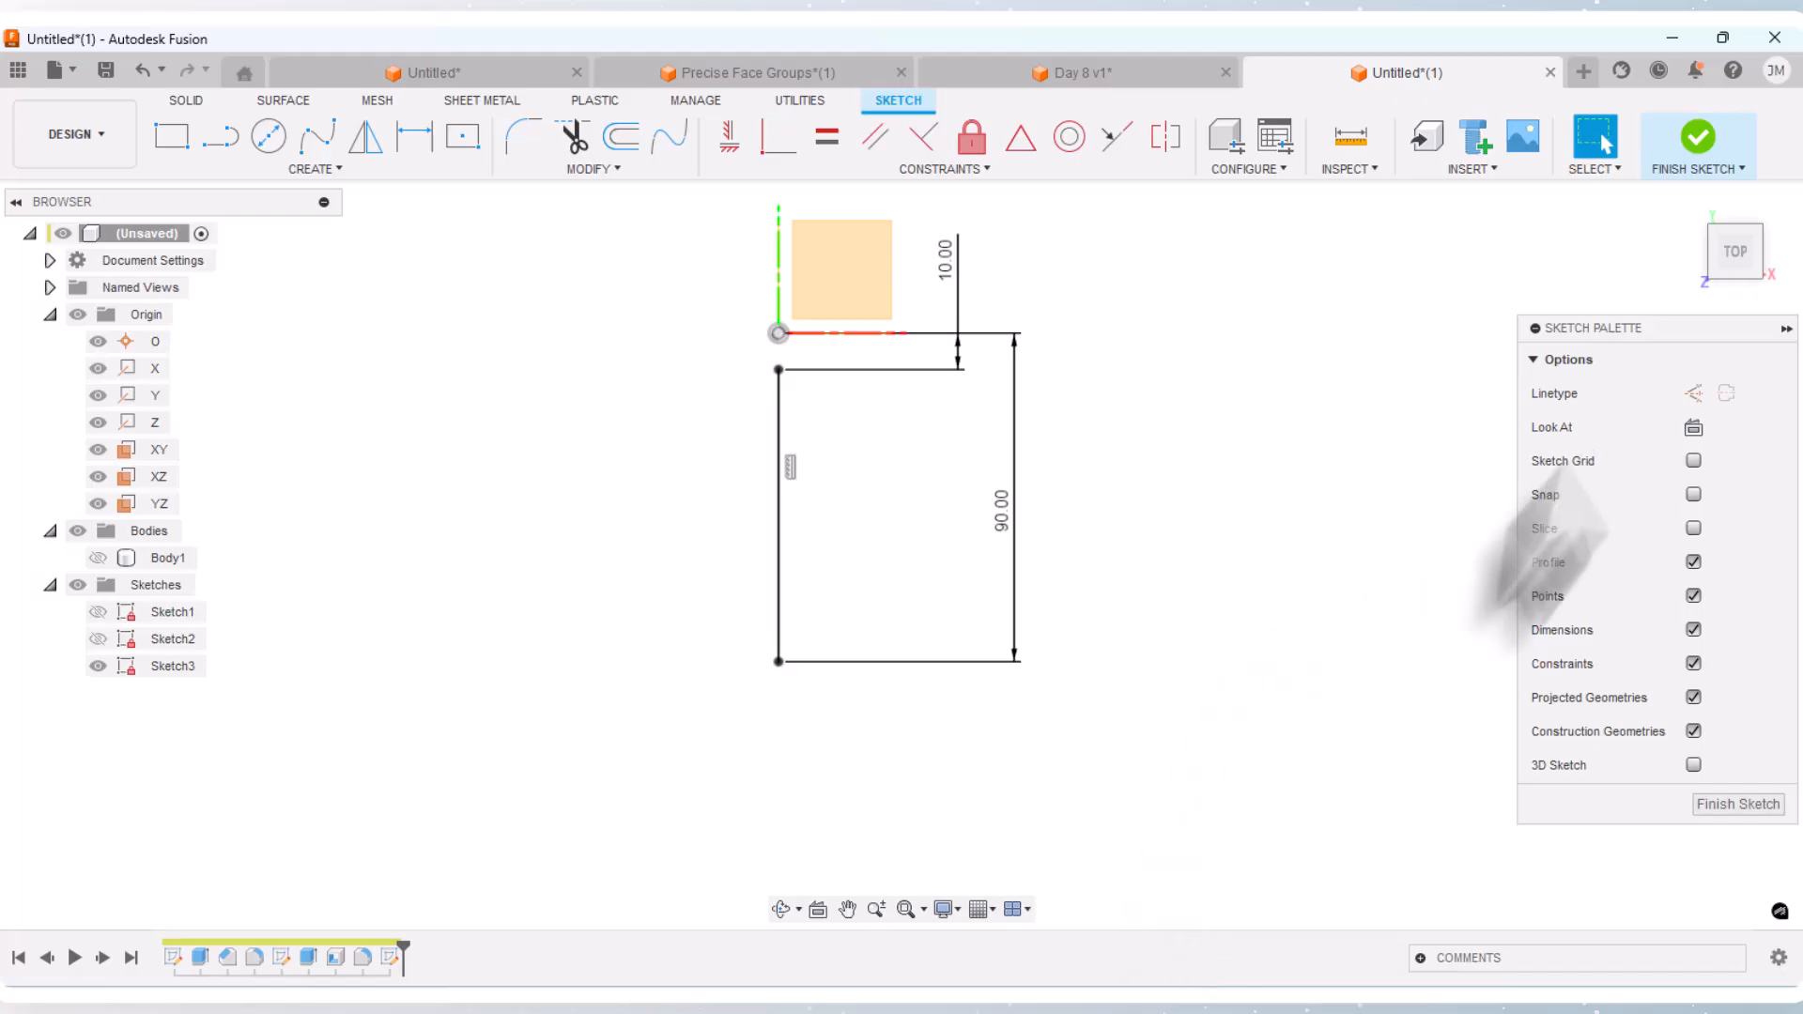
{"action": "left_click", "coordinate": [780, 908]}
{"action": "mouse_move", "coordinate": [901, 714]}
{"action": "left_mouse_down"}
{"action": "mouse_move", "coordinate": [954, 583]}
{"action": "mouse_move", "coordinate": [1115, 611]}
{"action": "mouse_move", "coordinate": [1055, 657]}
{"action": "mouse_move", "coordinate": [1021, 646]}
{"action": "left_mouse_up"}
{"action": "right_click", "coordinate": [1020, 646]}
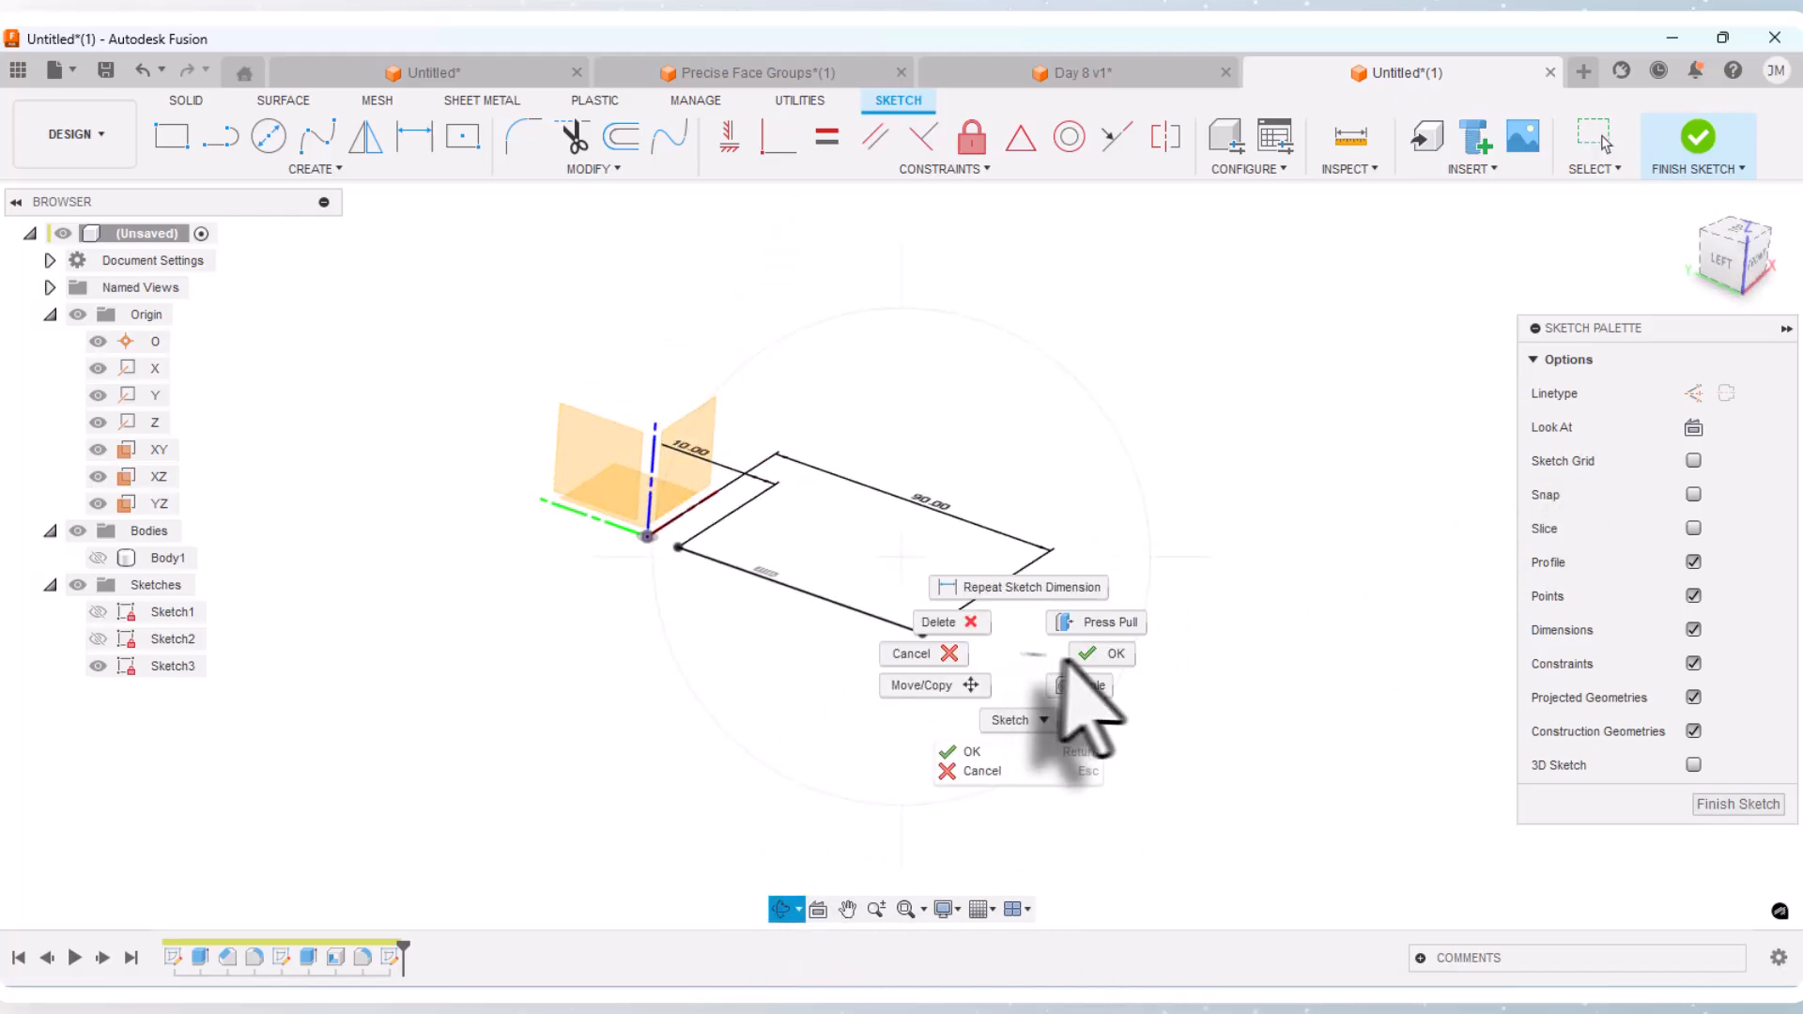
{"action": "left_click", "coordinate": [1085, 657]}
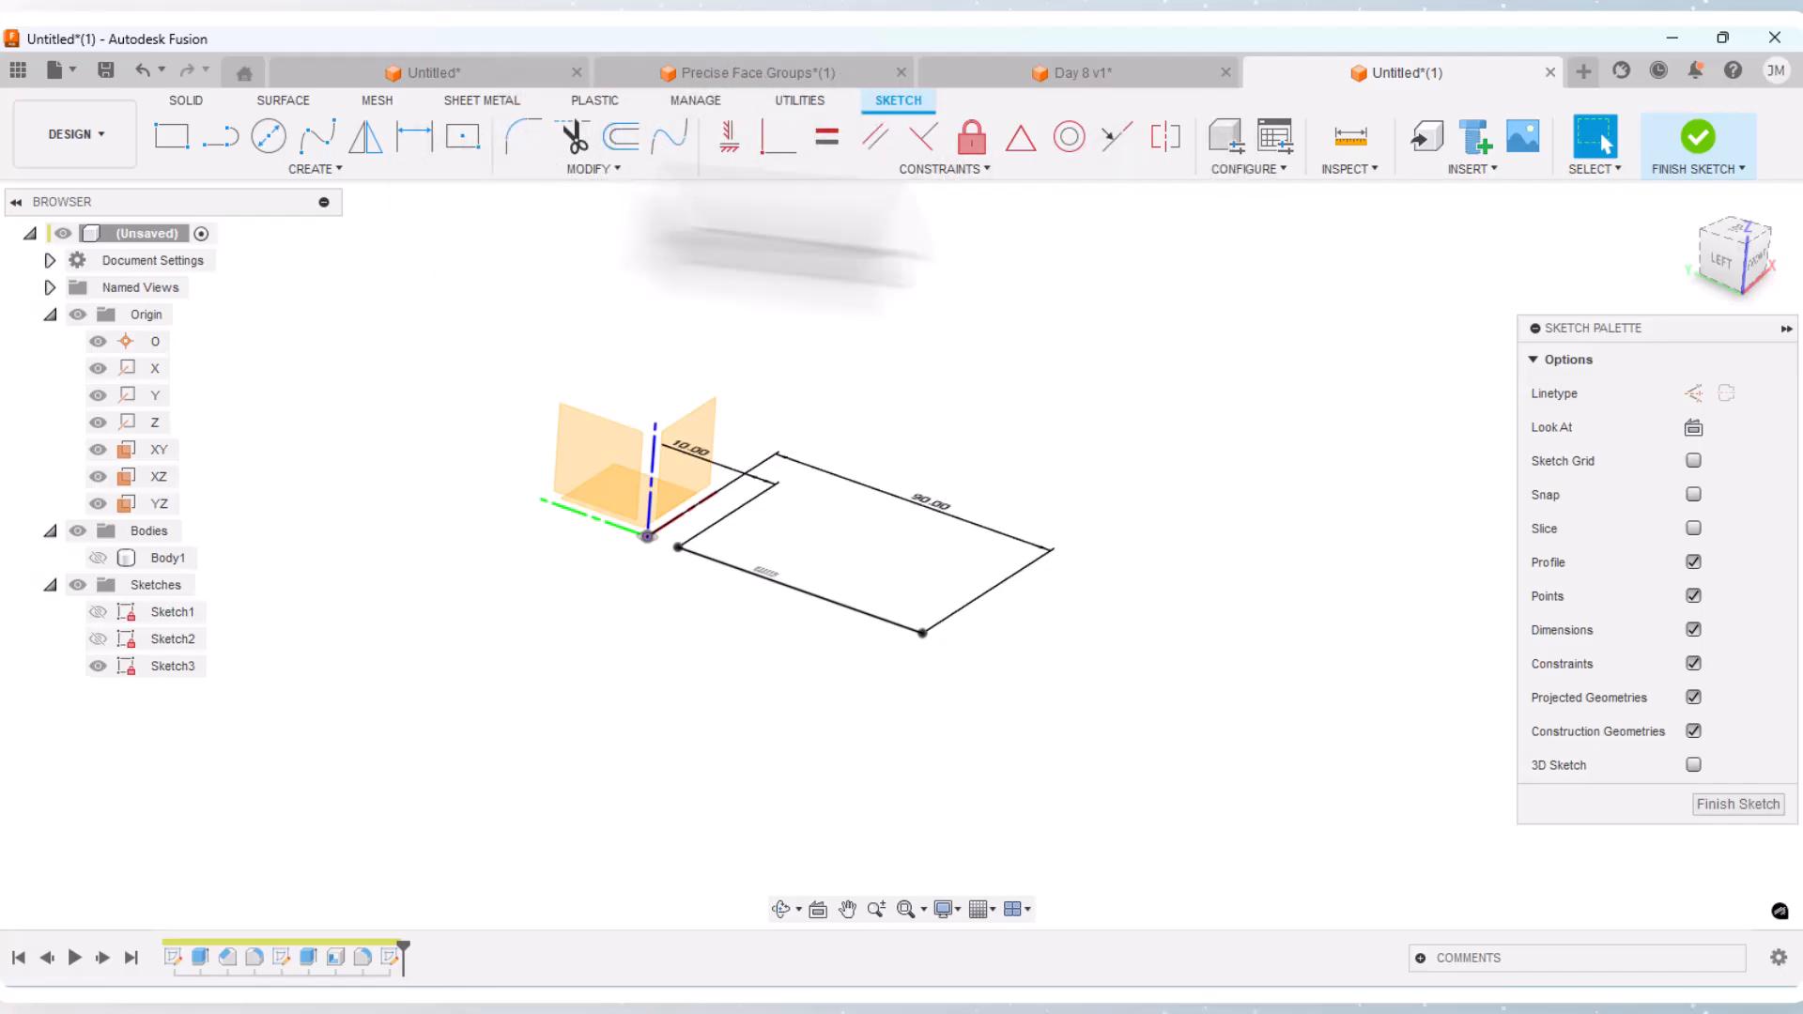
{"action": "left_click", "coordinate": [1698, 151]}
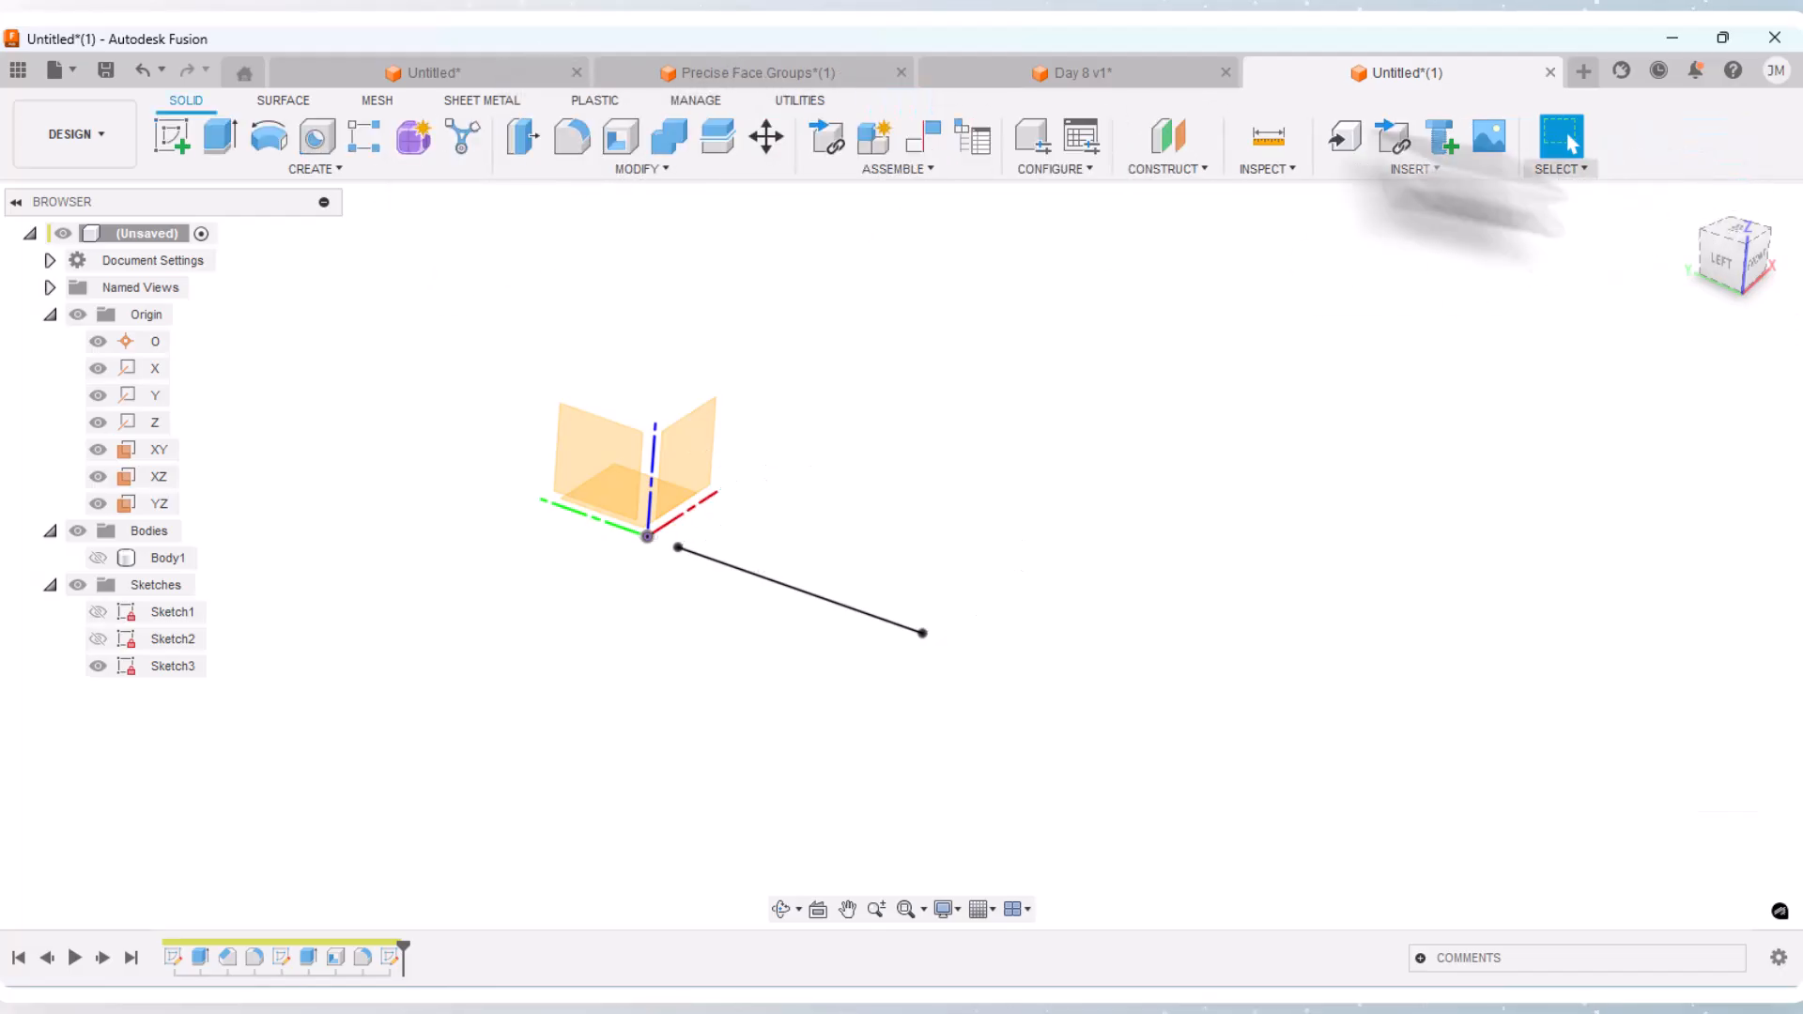
Step: Extrude the sketched centre line as a new surface body upward through the visible wedge body, with the extent type set to All
{"action": "left_click", "coordinate": [282, 101]}
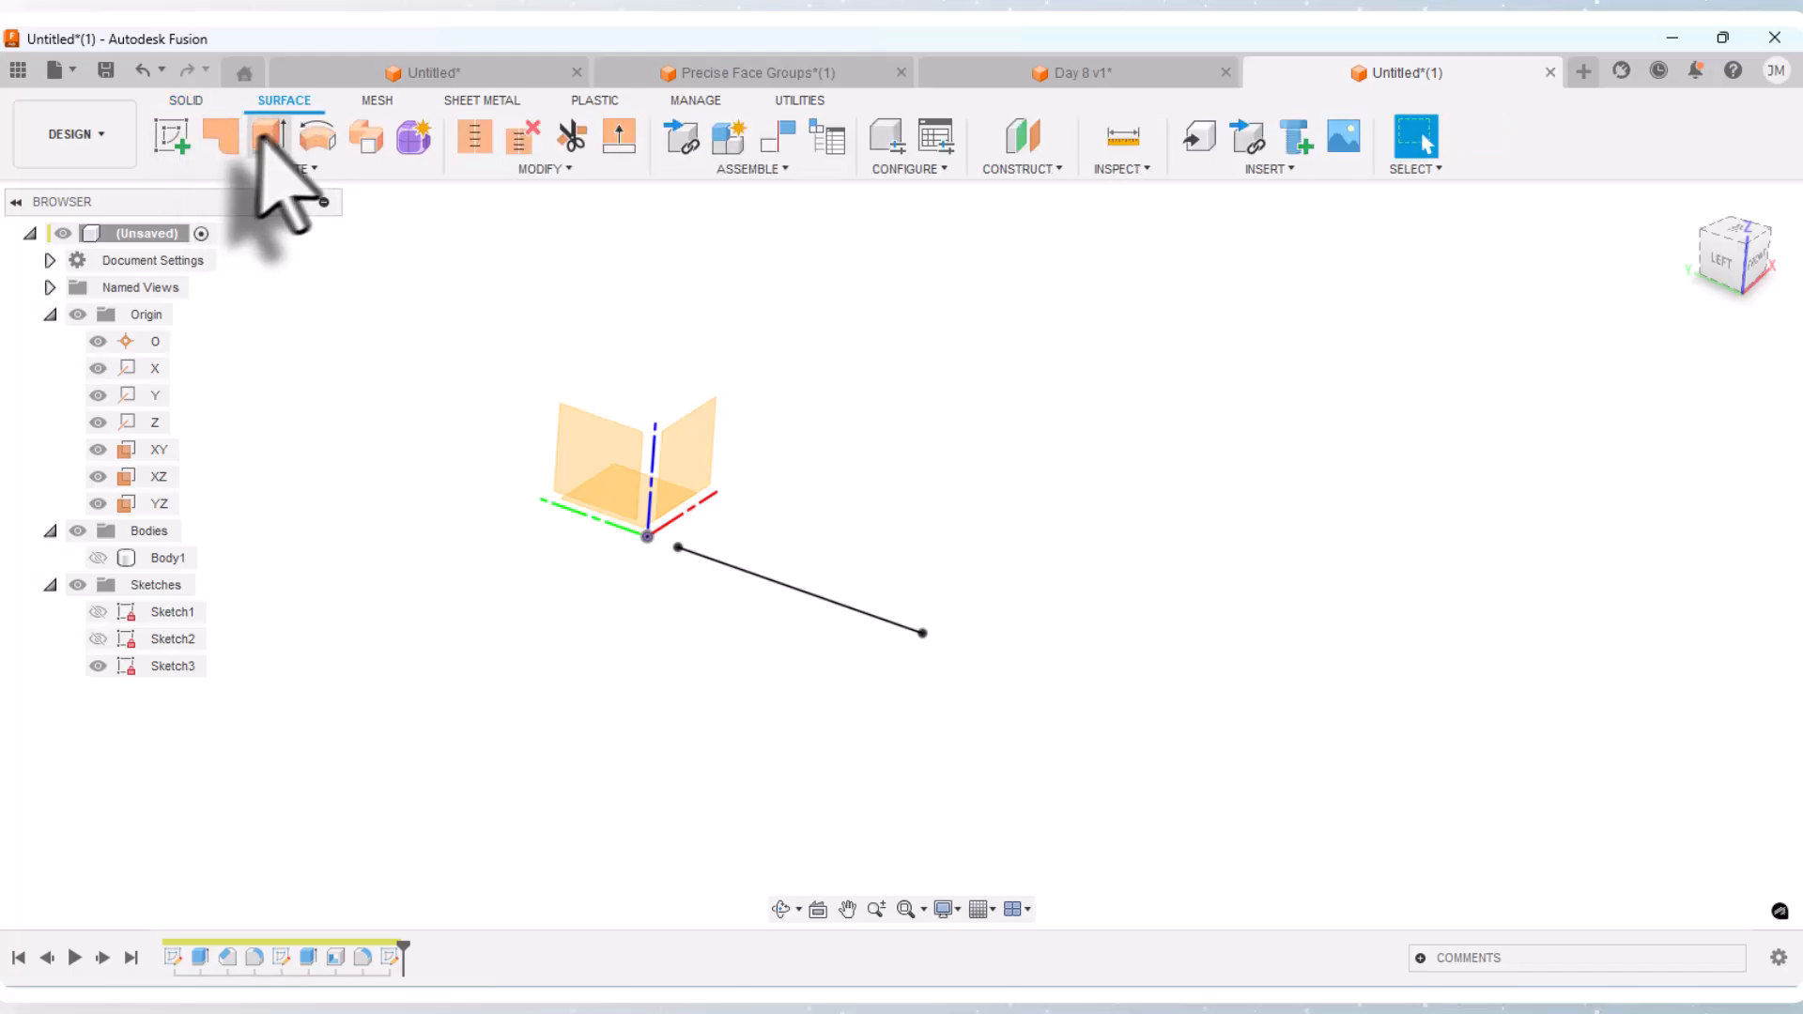
{"action": "left_click", "coordinate": [269, 137]}
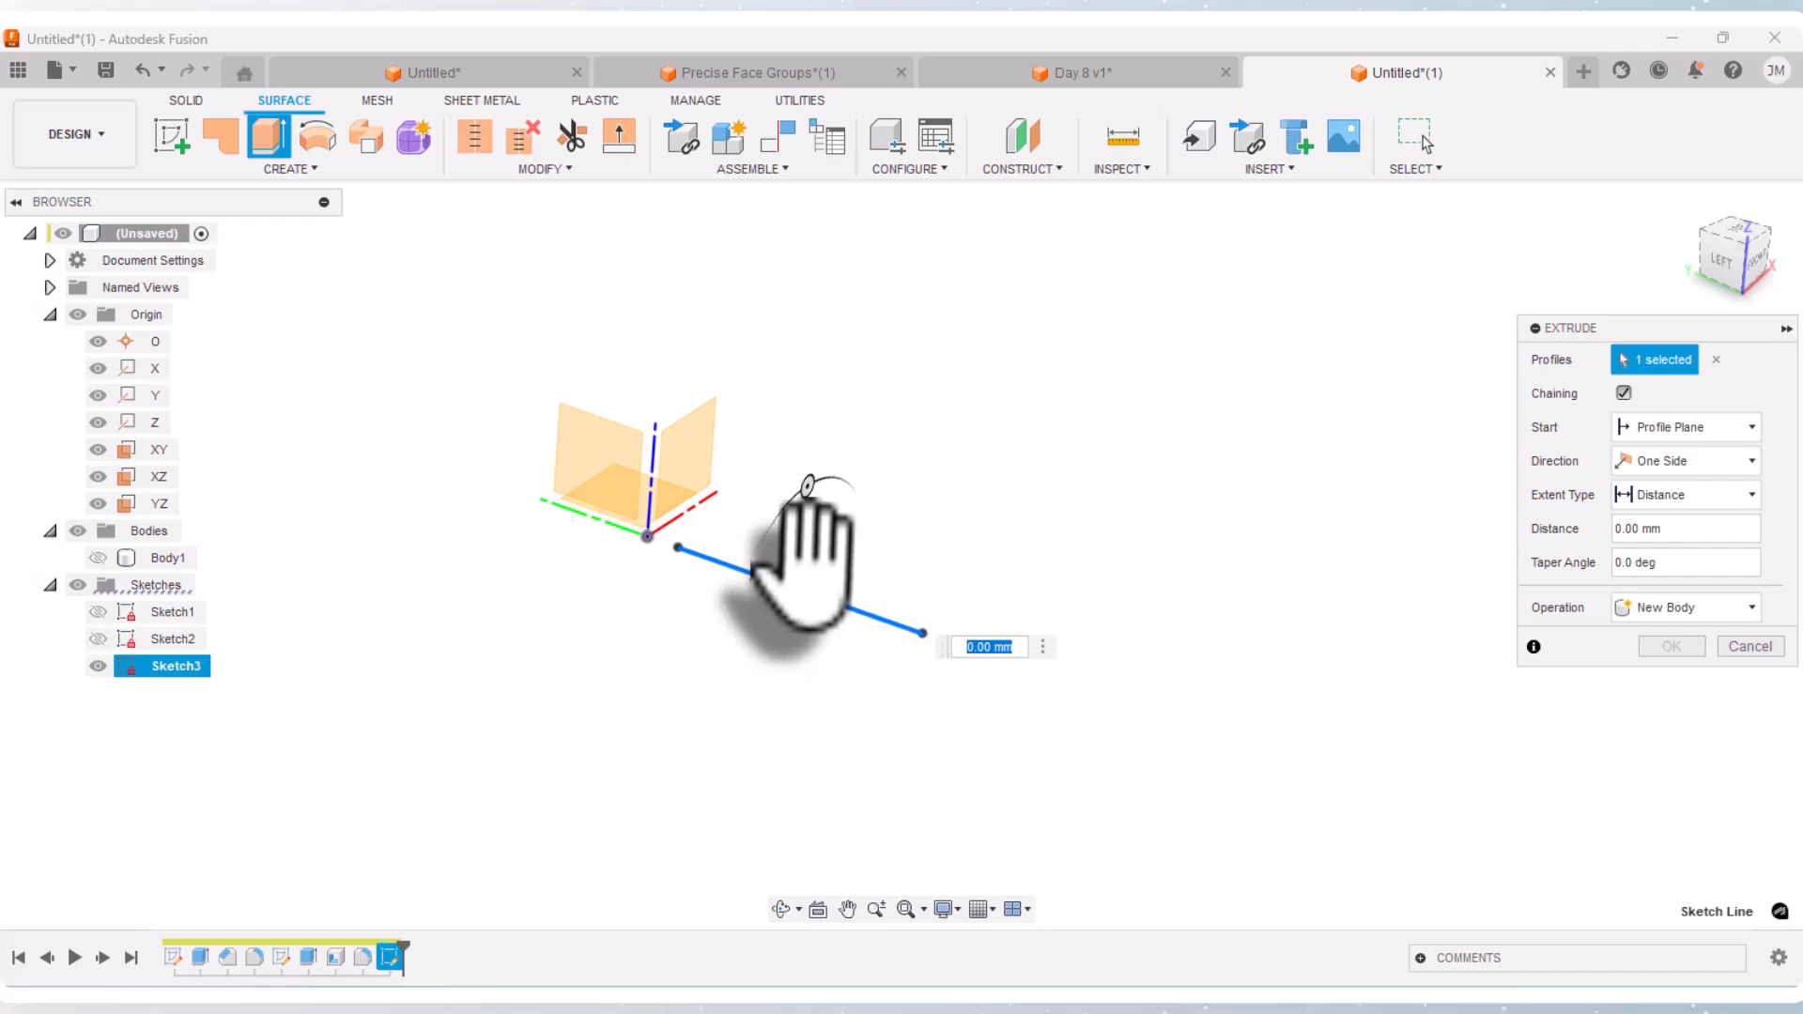
{"action": "left_click_drag", "start_coordinate": [804, 525], "coordinate": [835, 449]}
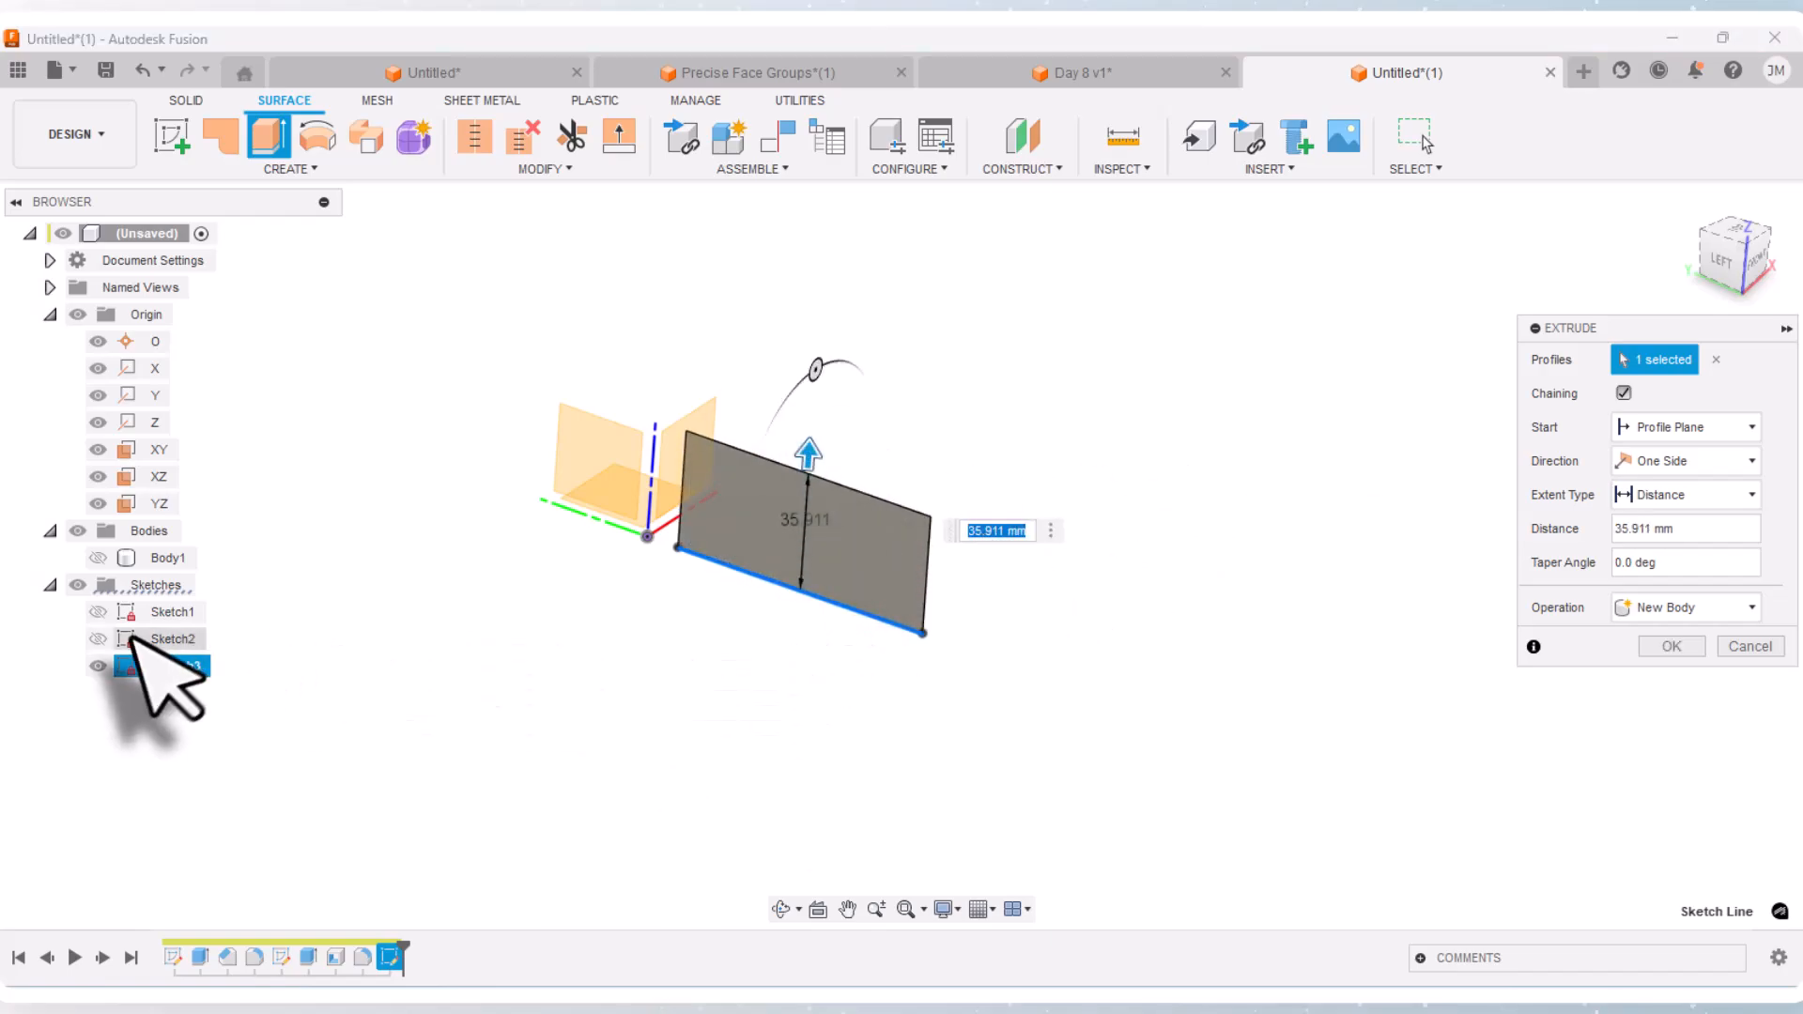
{"action": "left_click", "coordinate": [98, 558]}
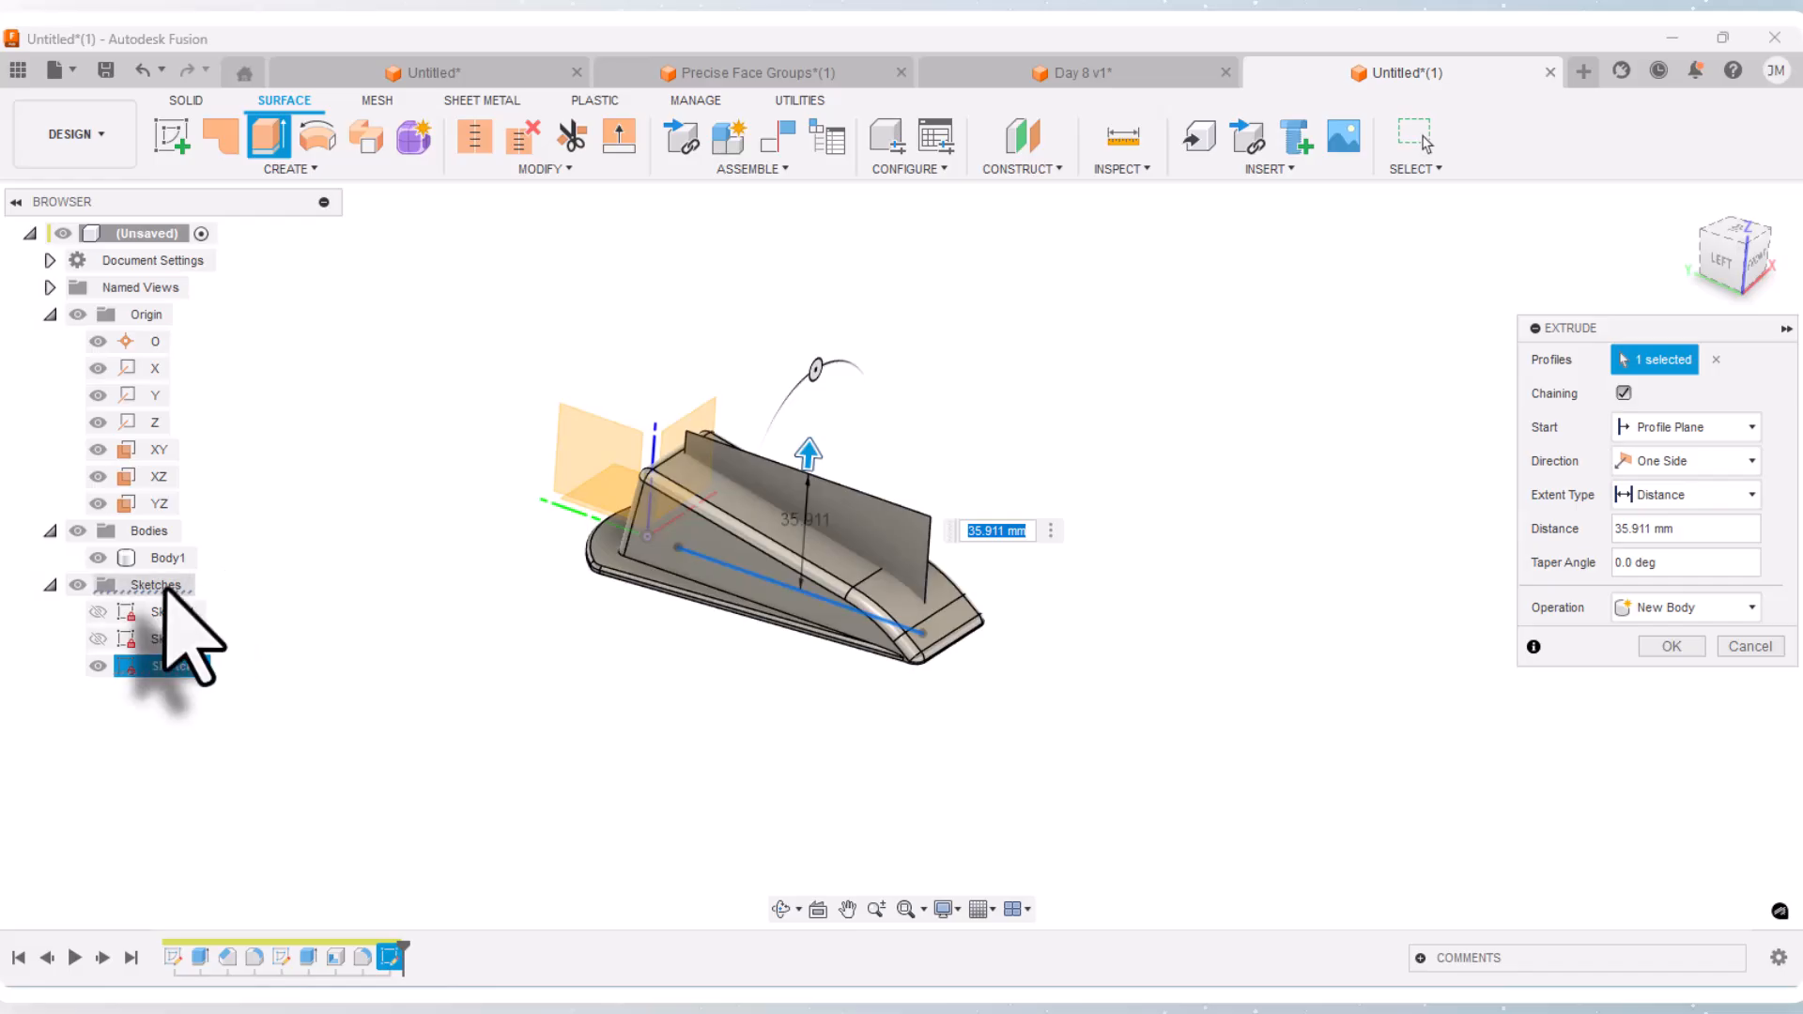
{"action": "left_click", "coordinate": [1693, 495]}
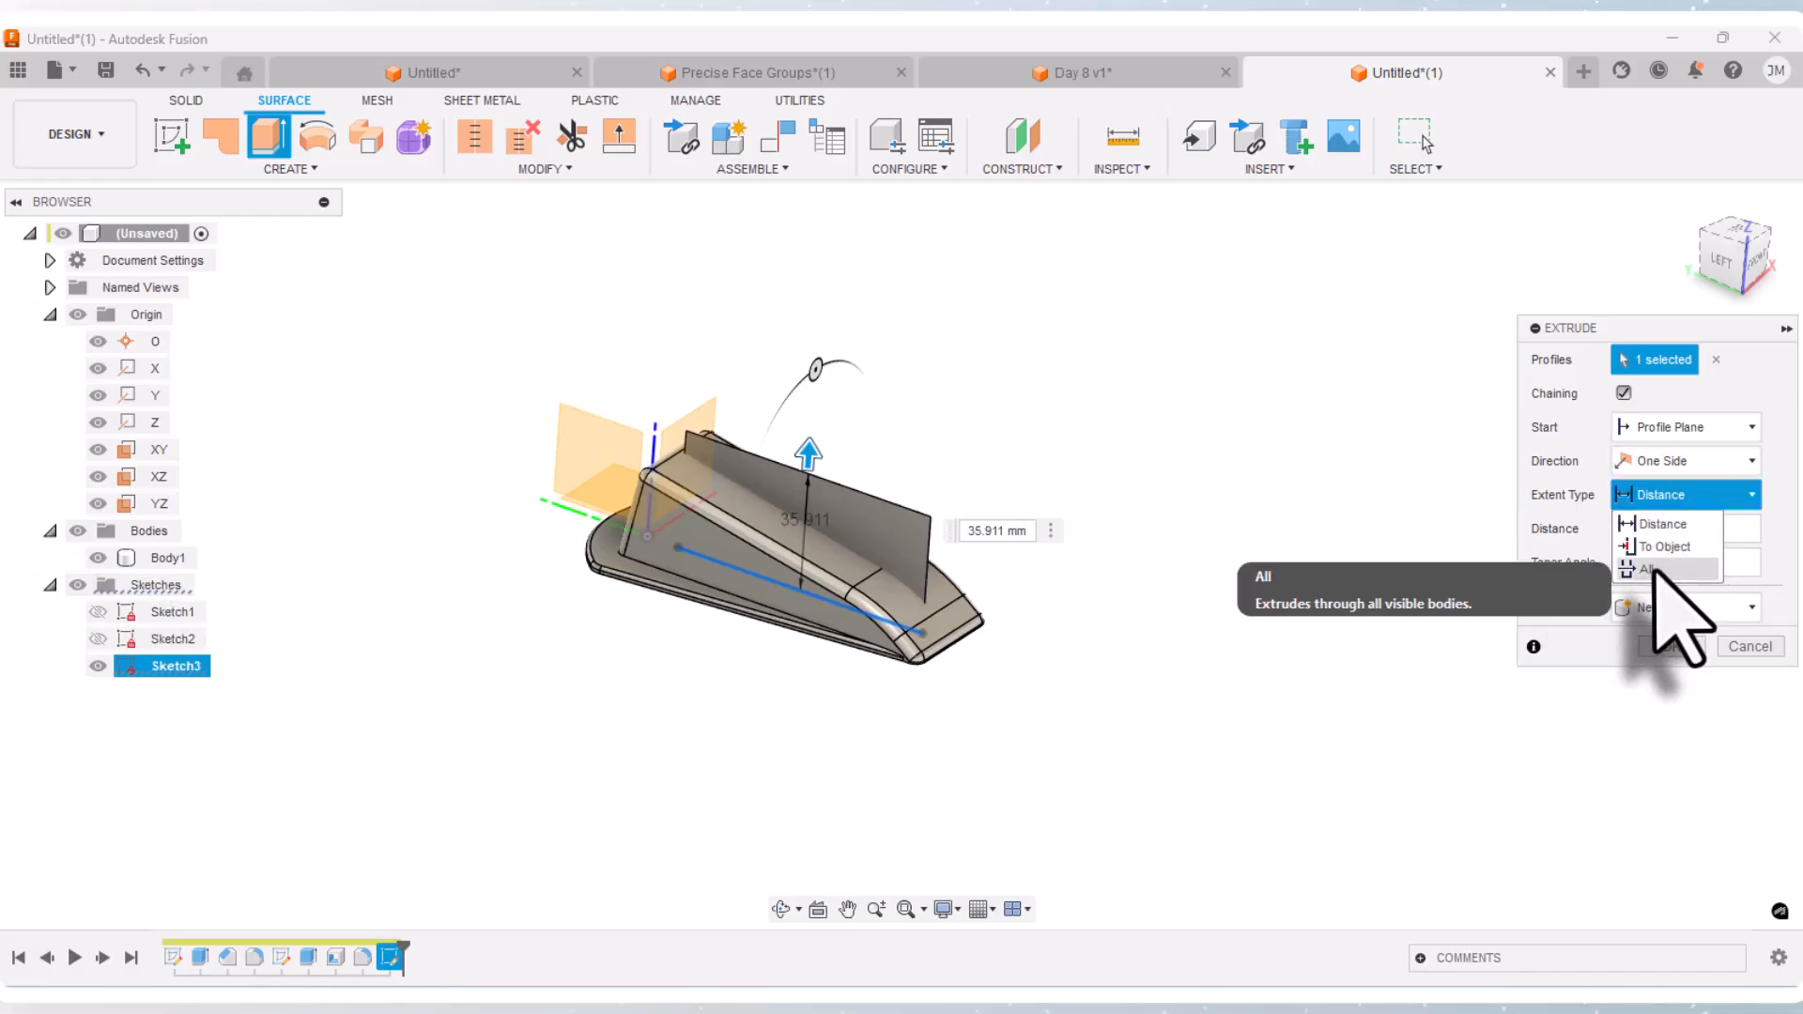
{"action": "left_click", "coordinate": [1653, 570]}
{"action": "scroll", "coordinate": [724, 475], "scroll_direction": "up", "scroll_amount": 3}
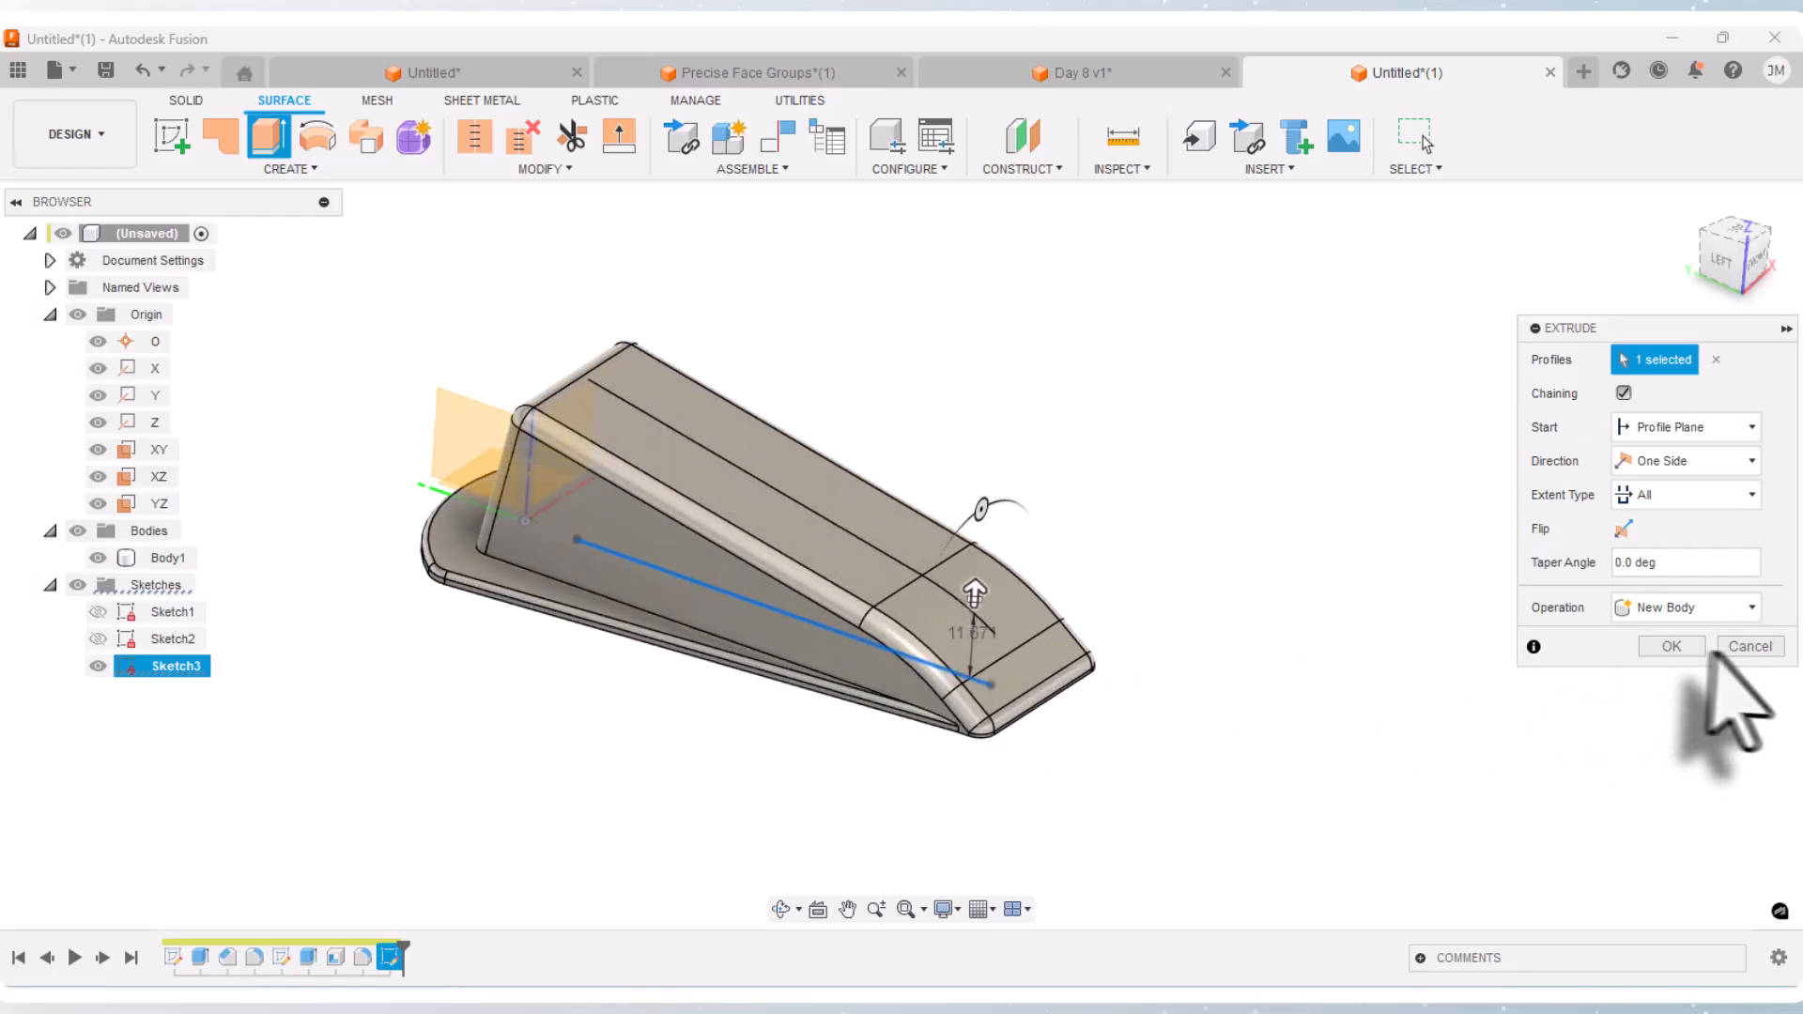
{"action": "left_click", "coordinate": [1670, 646]}
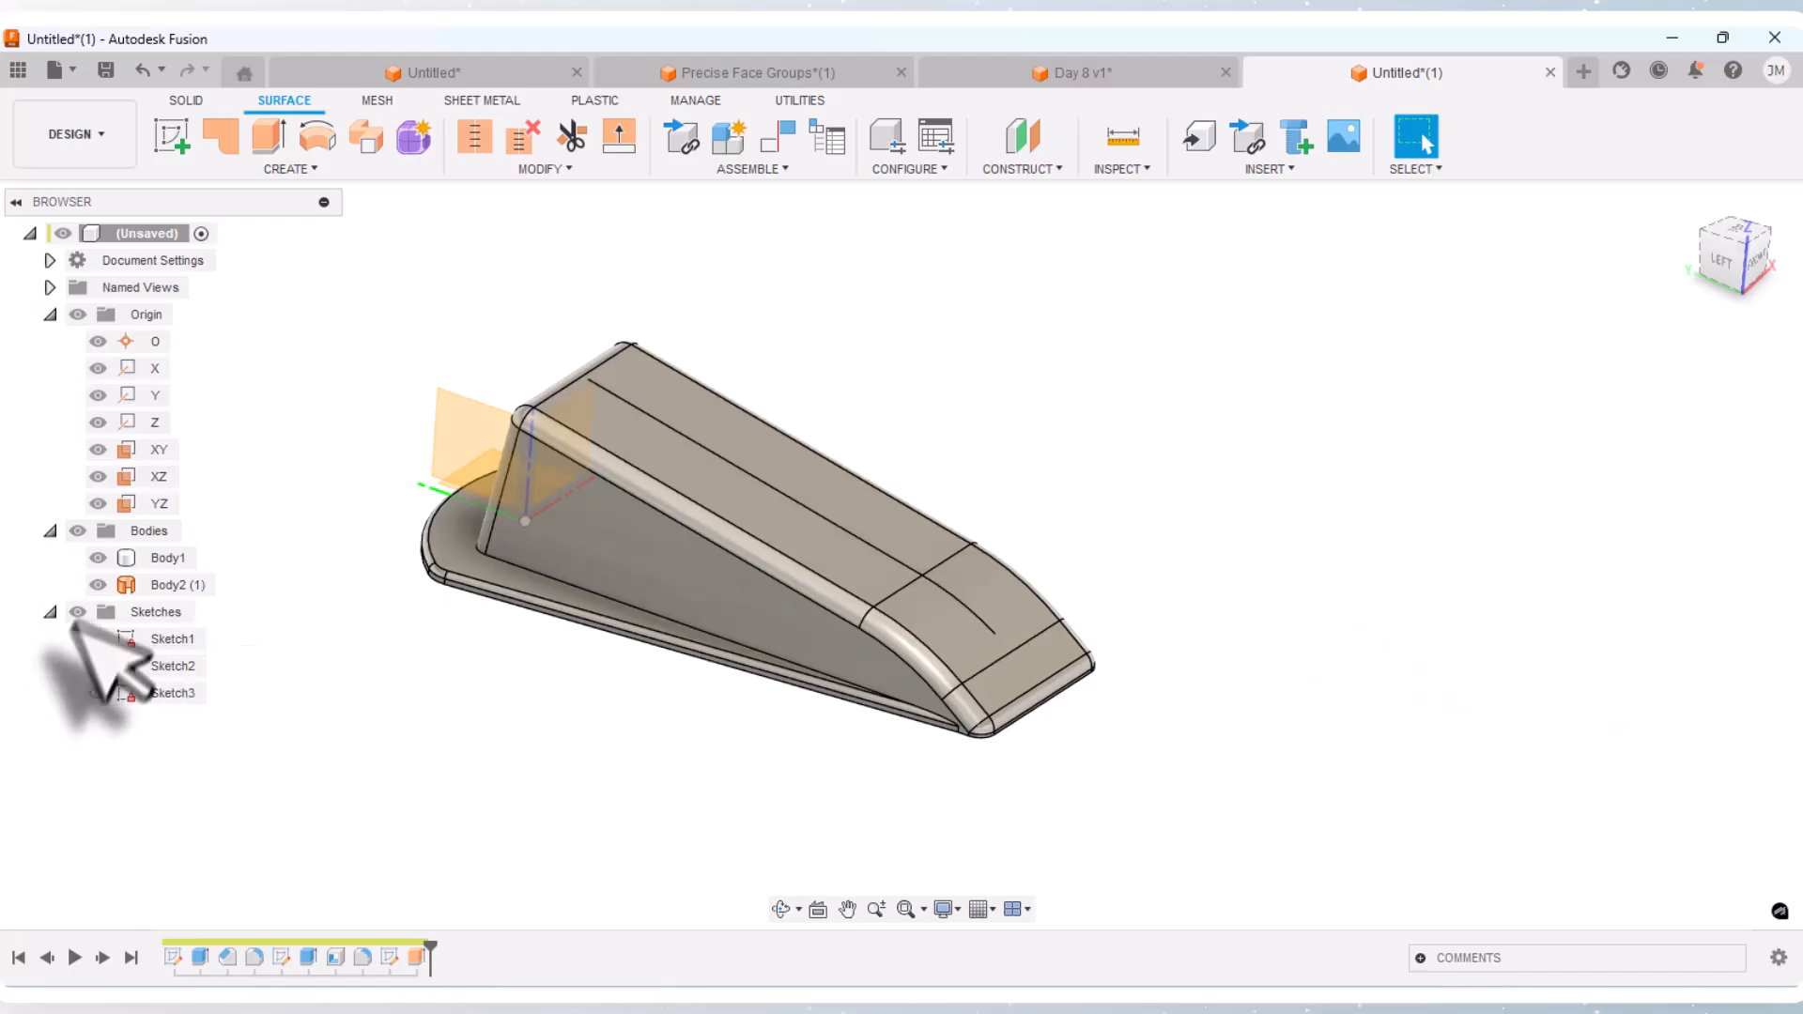
Step: Hide the wedge body to inspect the extruded surface alone, and show the body again
{"action": "left_click", "coordinate": [98, 558]}
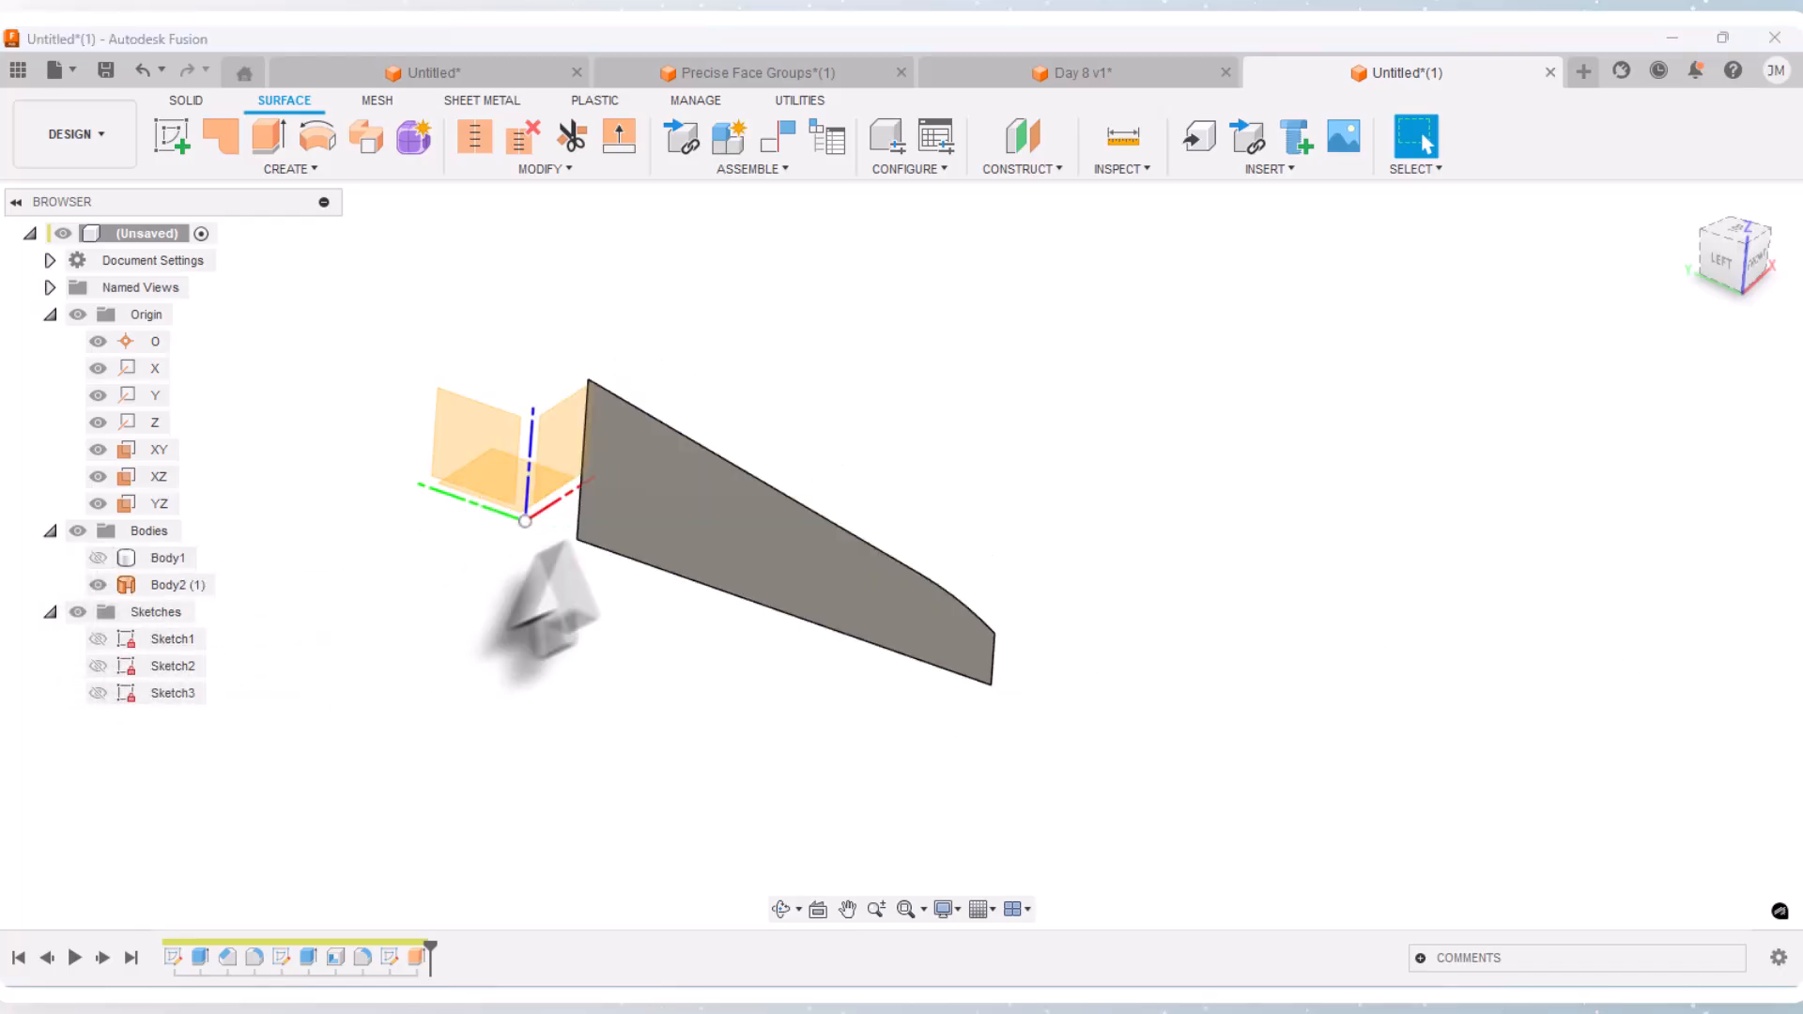
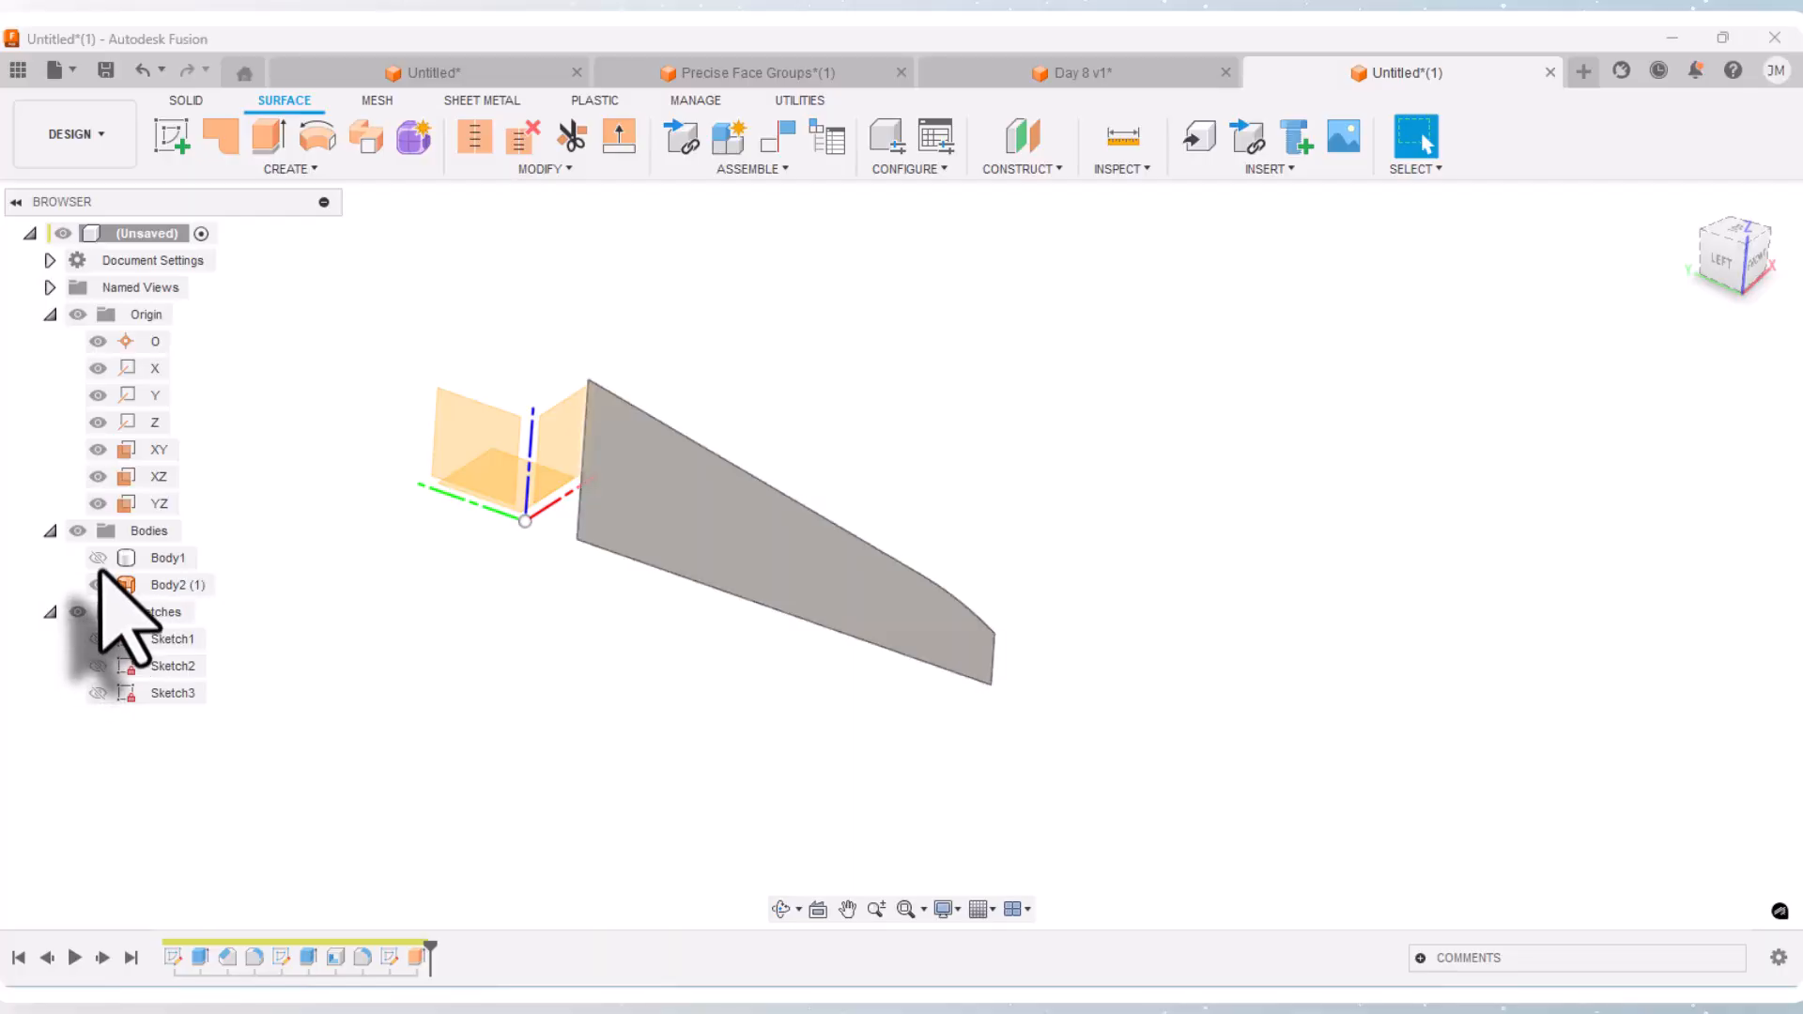
{"action": "left_click", "coordinate": [105, 561]}
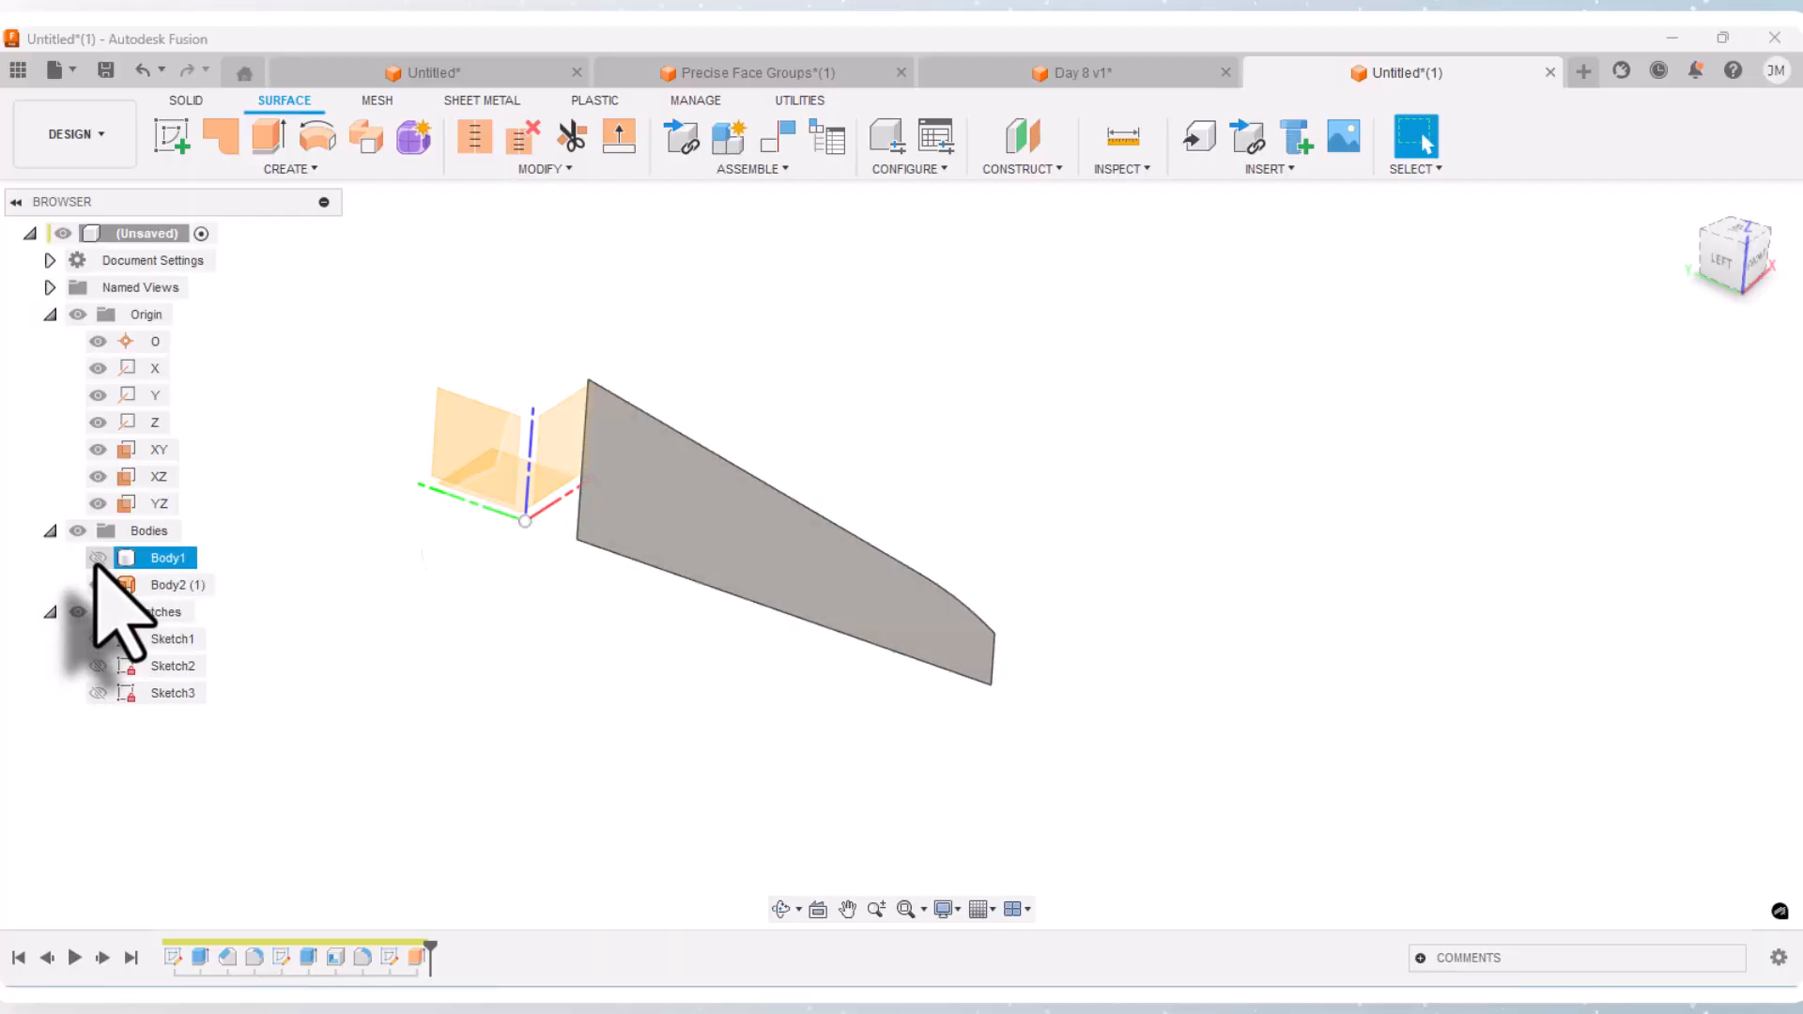
{"action": "left_click", "coordinate": [98, 558]}
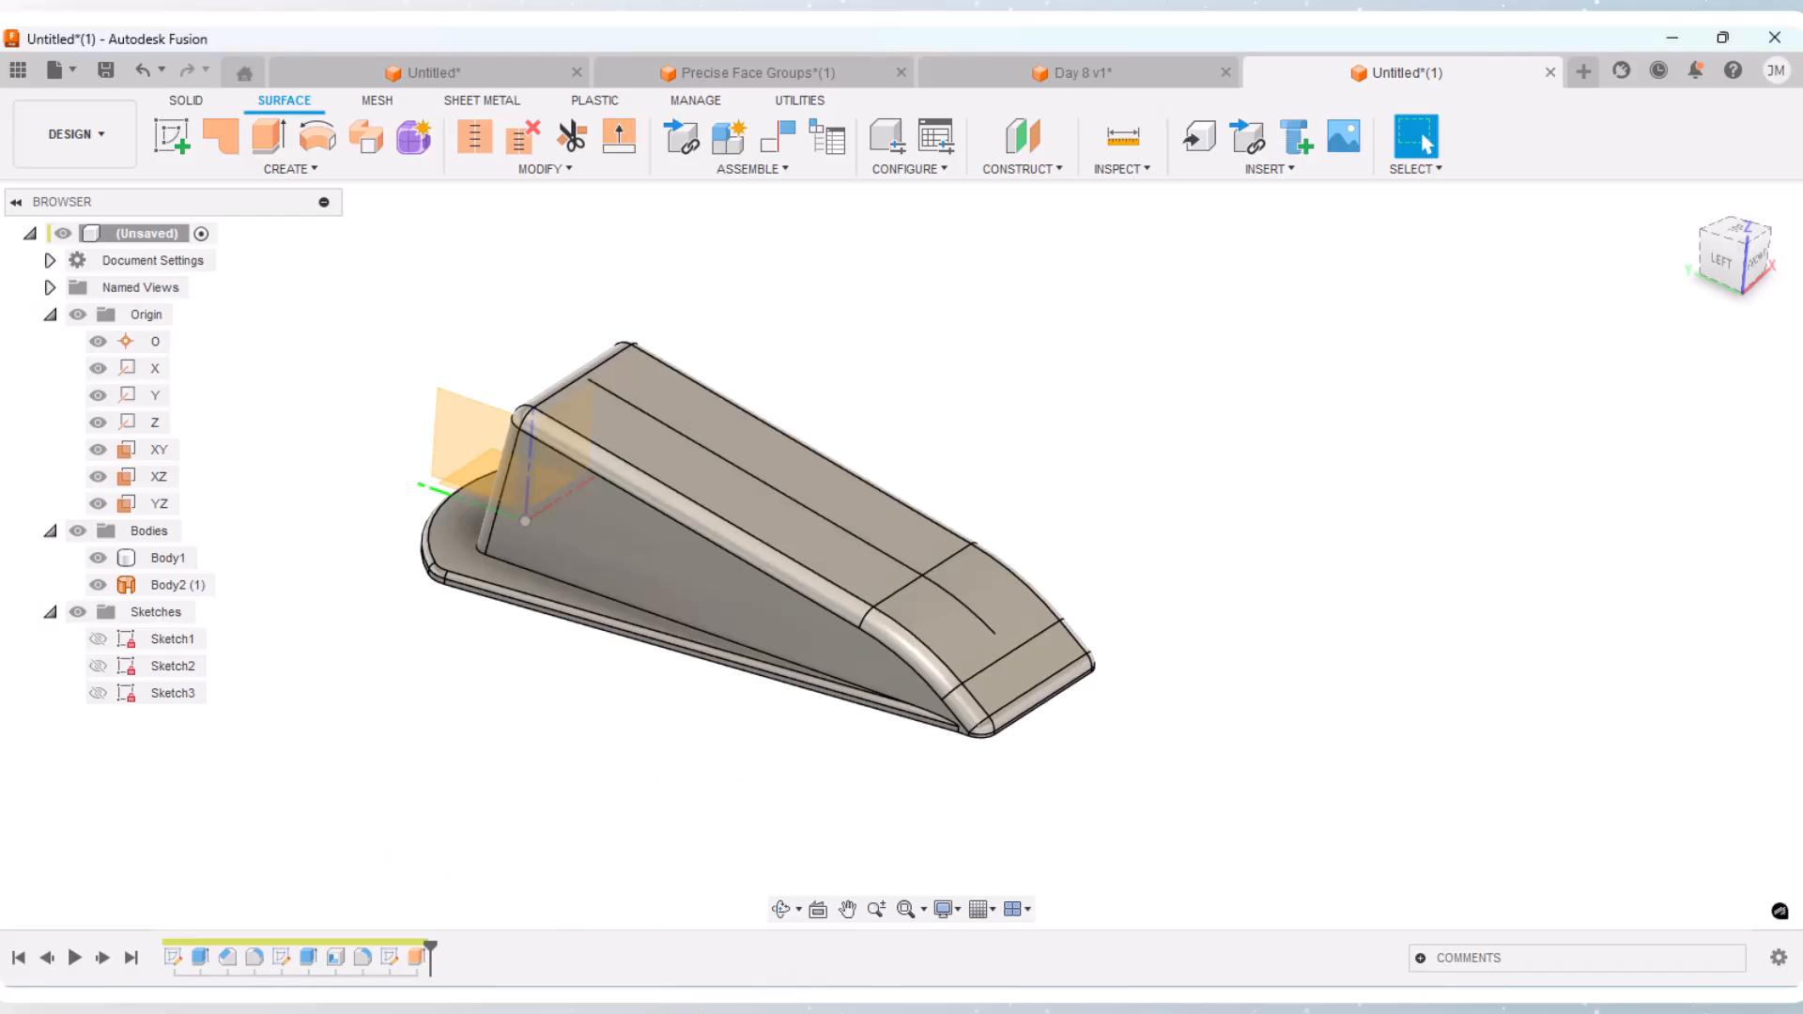
Step: In the Day 8 v1 design, roll the timeline forward past the pipe feature and examine its path, chaining, section and operation settings without changing them
{"action": "left_click", "coordinate": [1139, 75]}
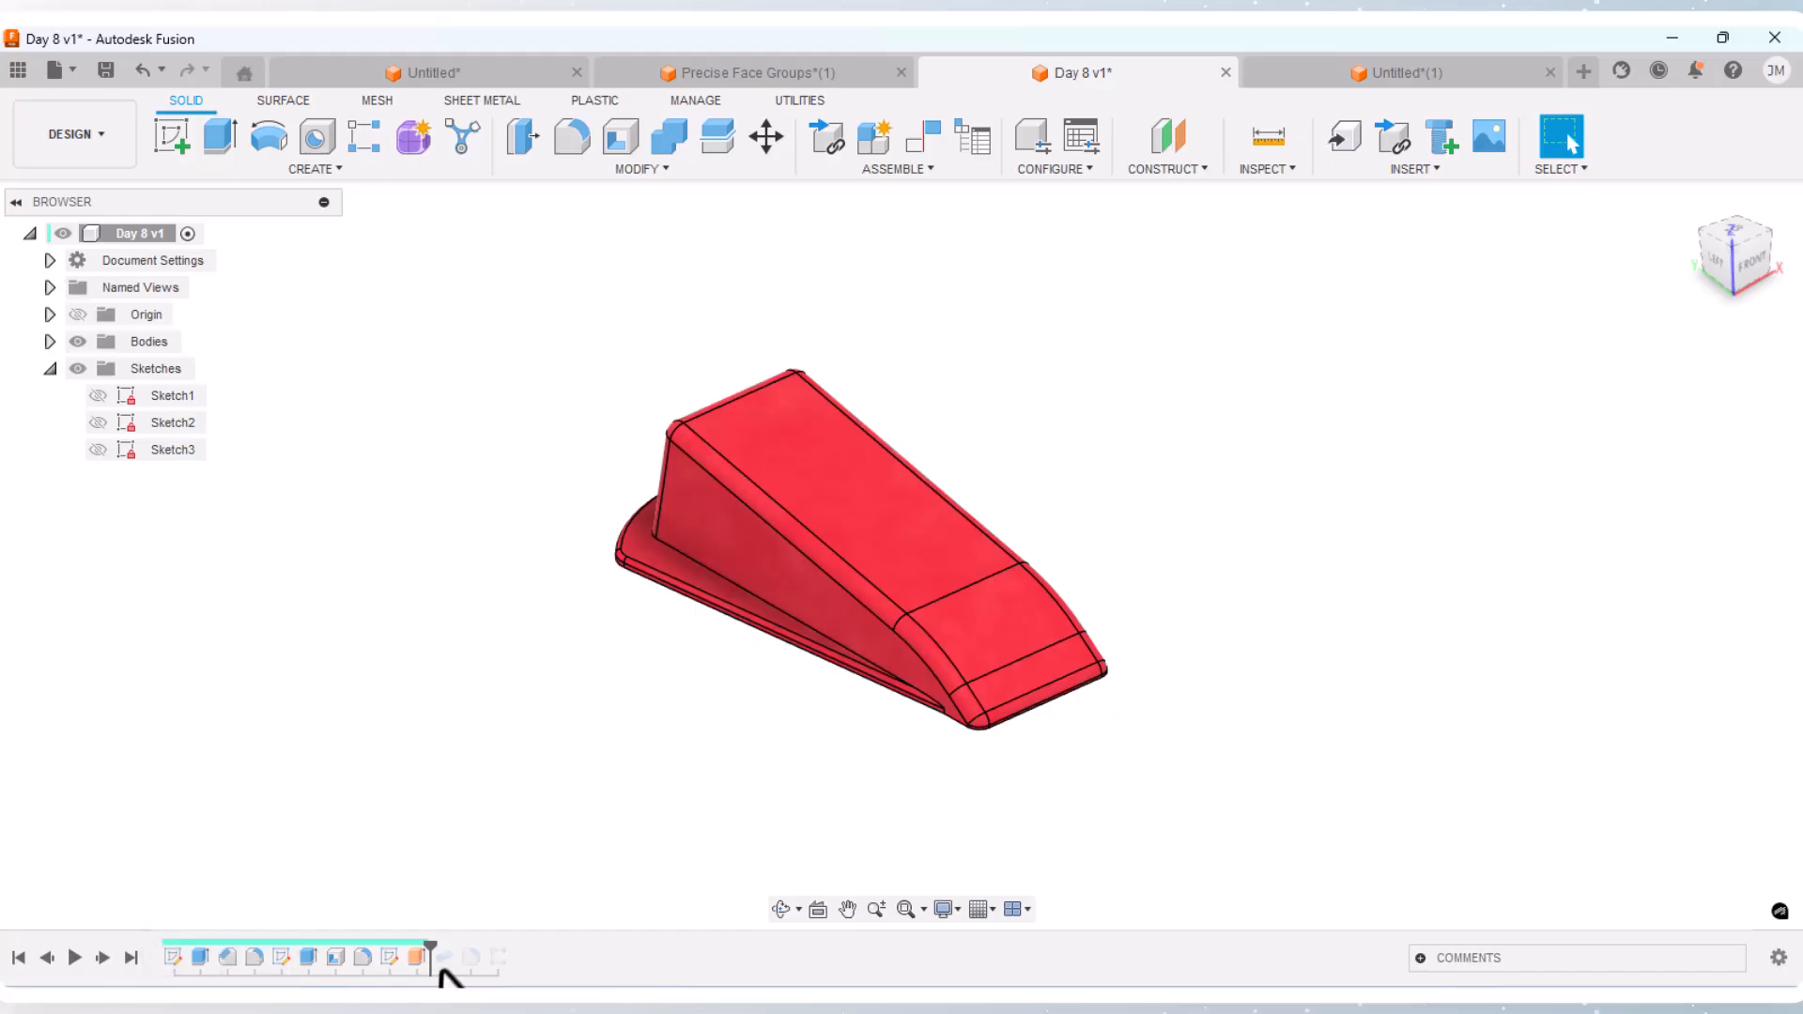
{"action": "mouse_move", "coordinate": [442, 956]}
{"action": "left_mouse_down"}
{"action": "mouse_move", "coordinate": [423, 950]}
{"action": "mouse_move", "coordinate": [457, 951]}
{"action": "left_mouse_up"}
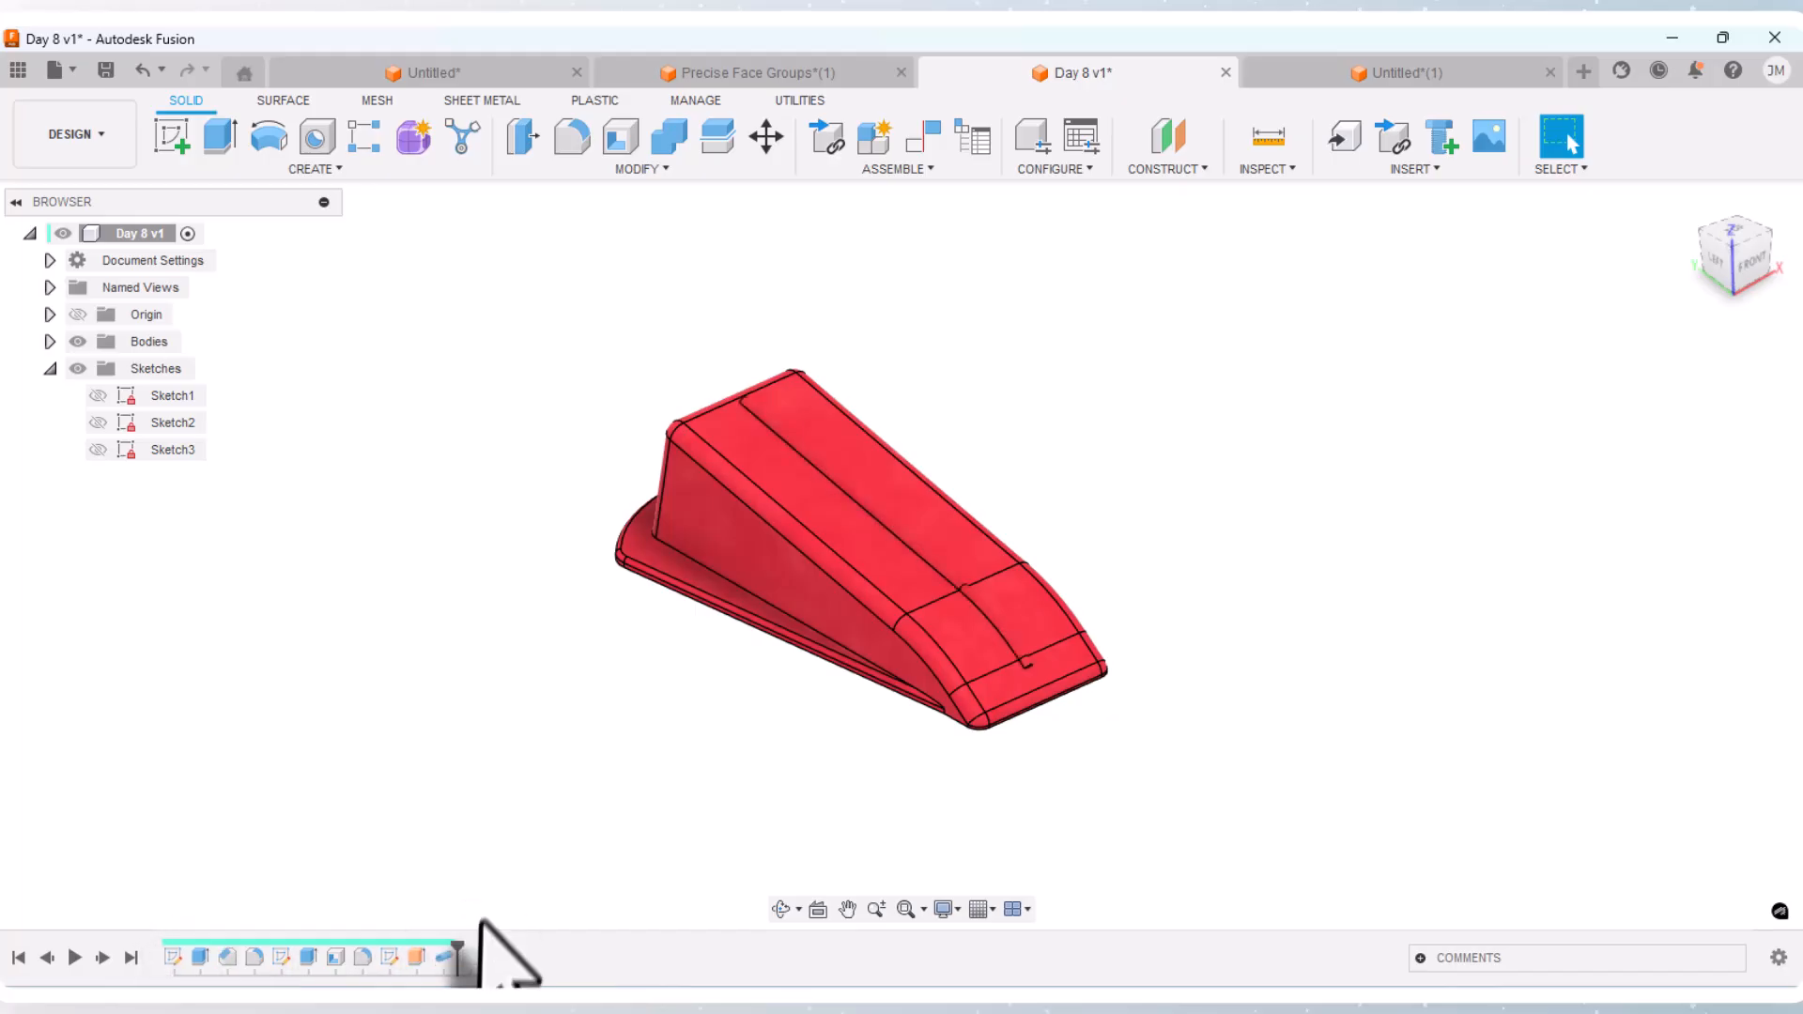
{"action": "right_click", "coordinate": [442, 957]}
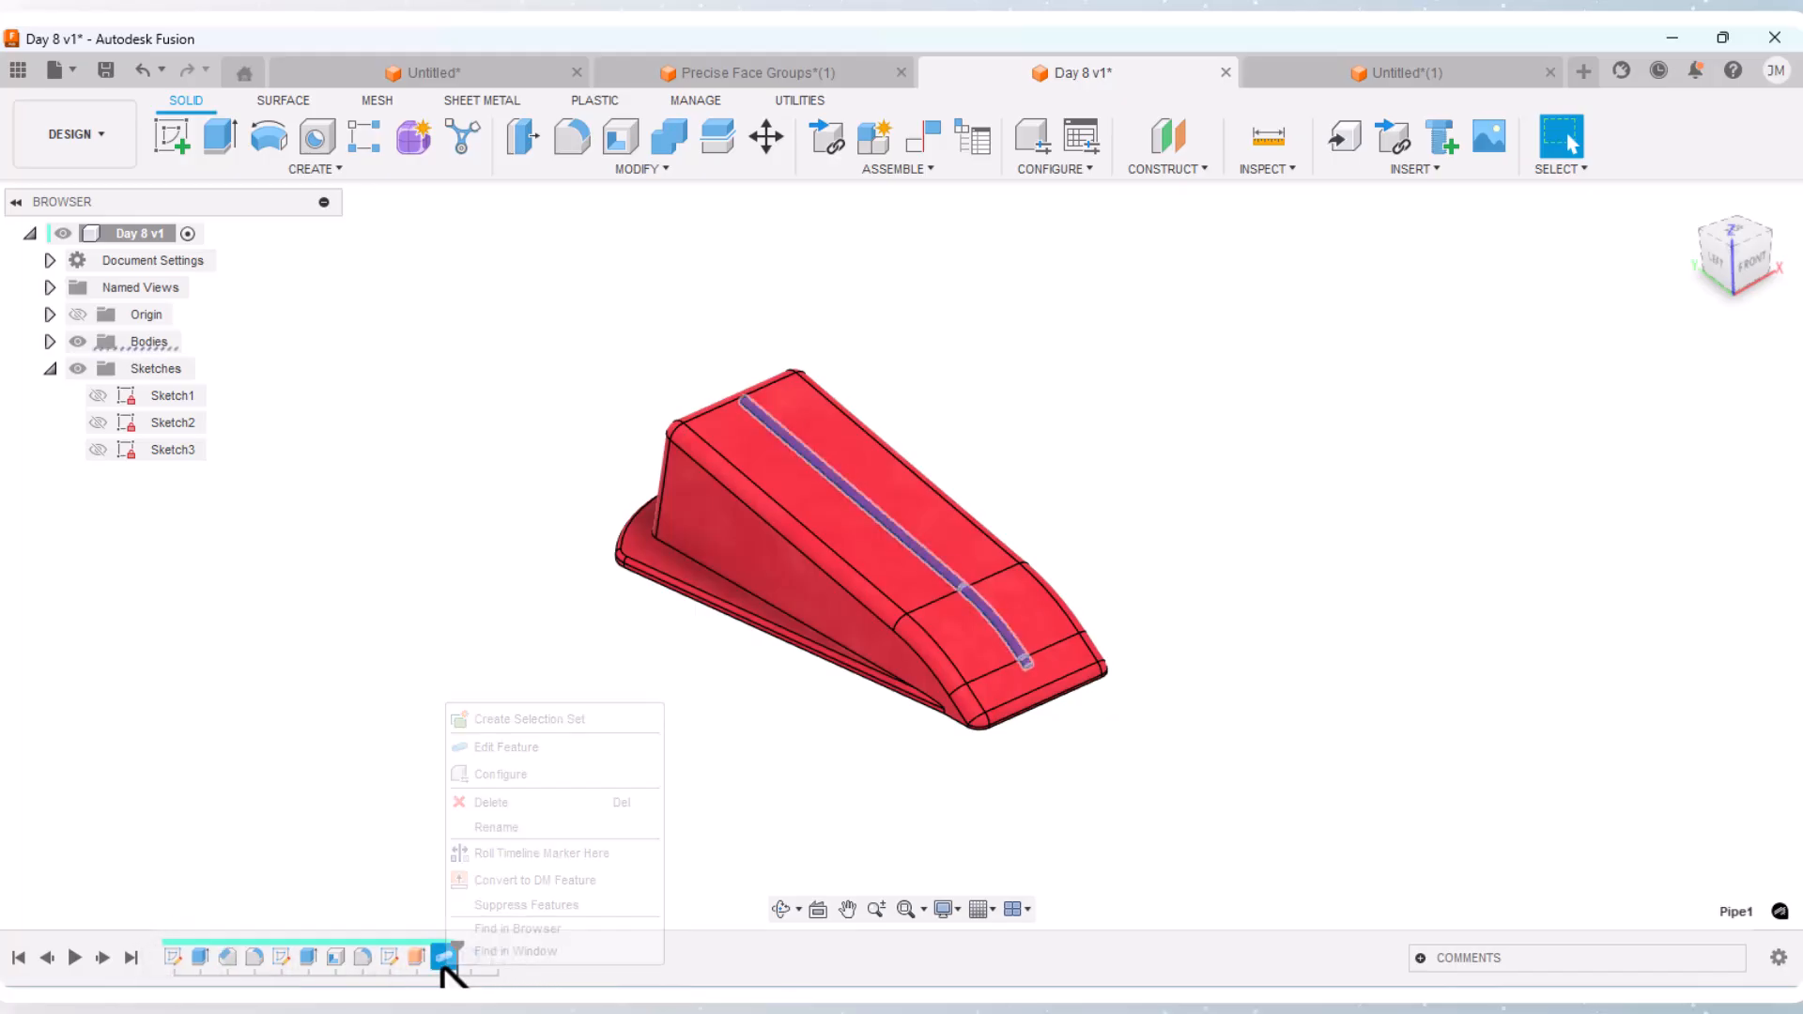
{"action": "left_click", "coordinate": [522, 748]}
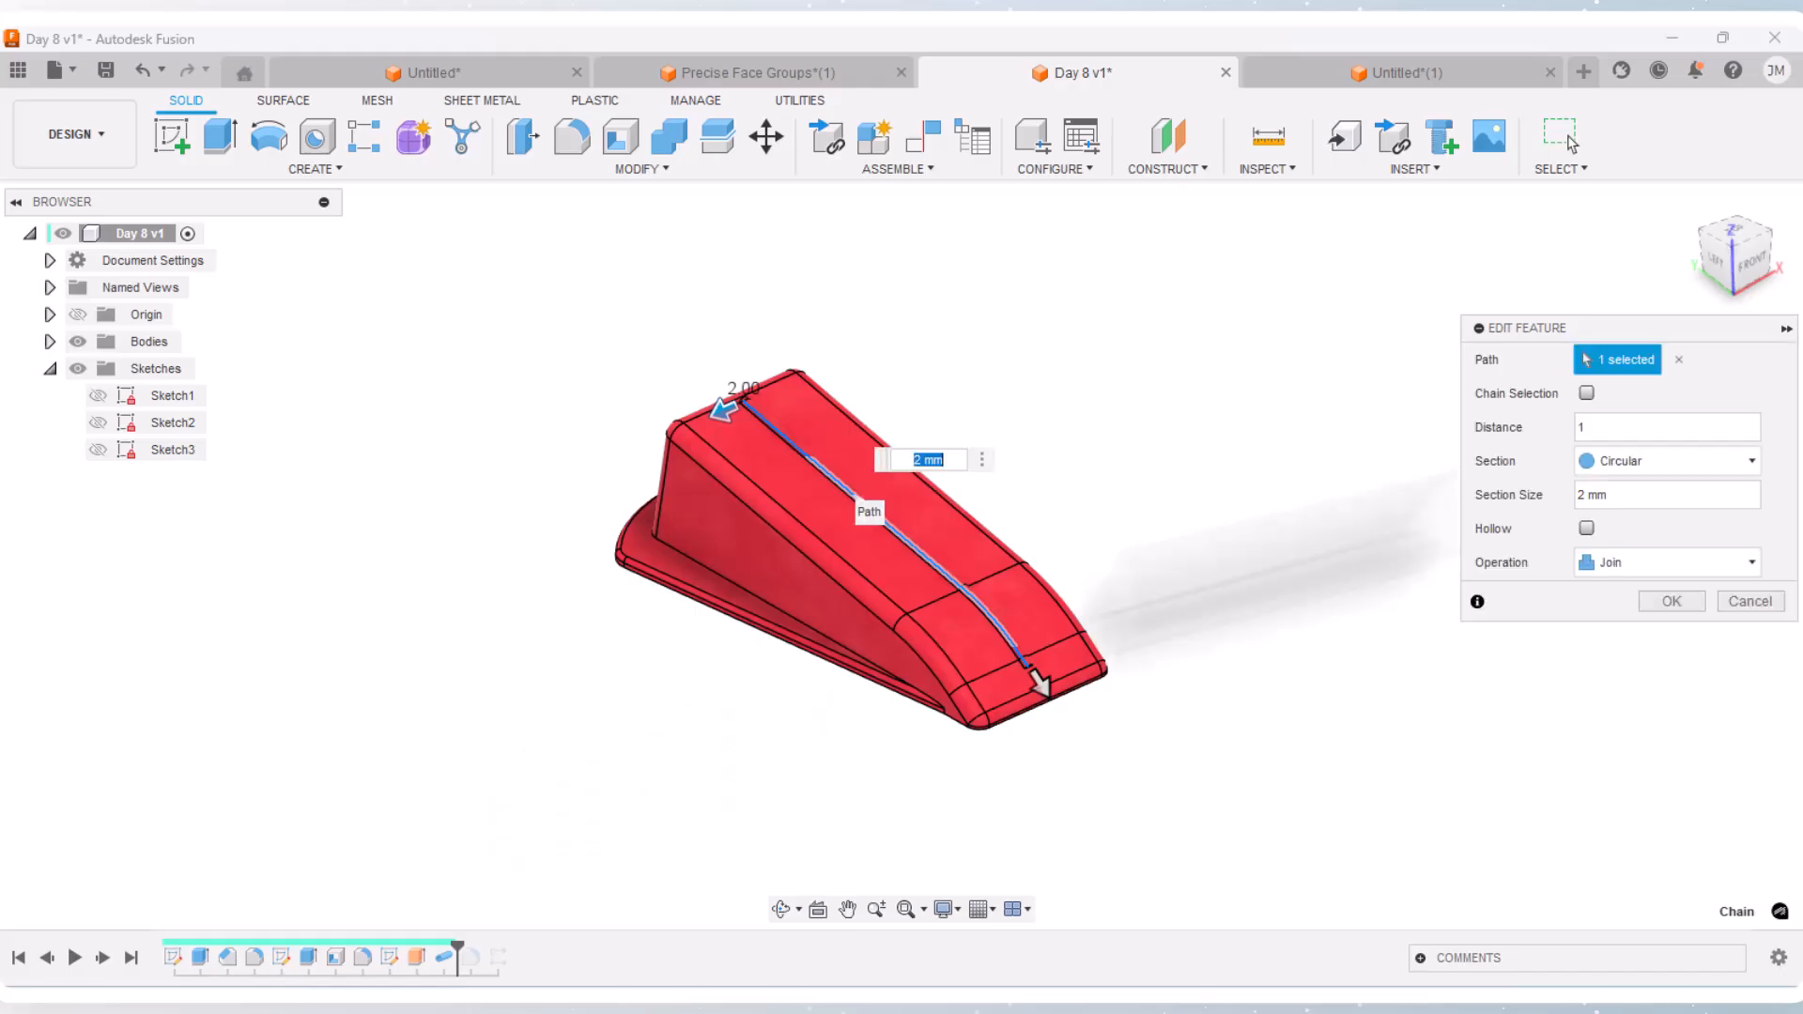
{"action": "left_click_drag", "start_coordinate": [1580, 331], "coordinate": [1194, 287]}
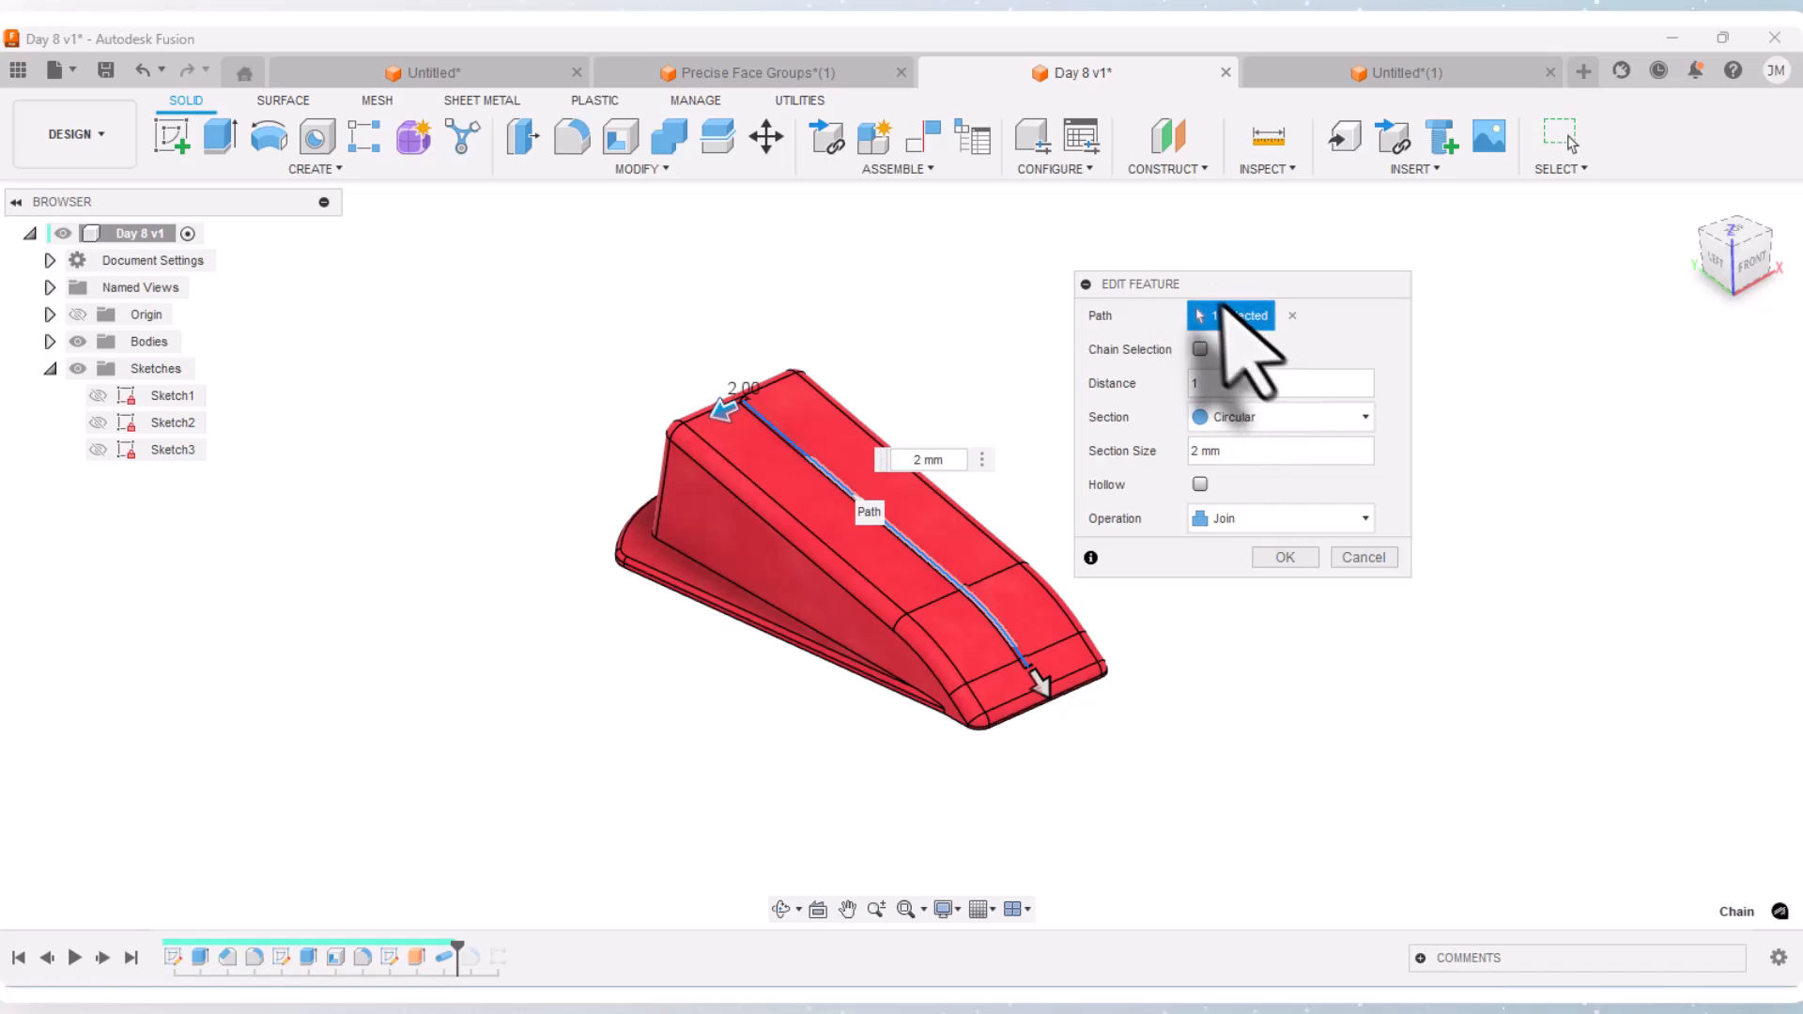
{"action": "left_click_drag", "start_coordinate": [1221, 292], "coordinate": [1167, 299]}
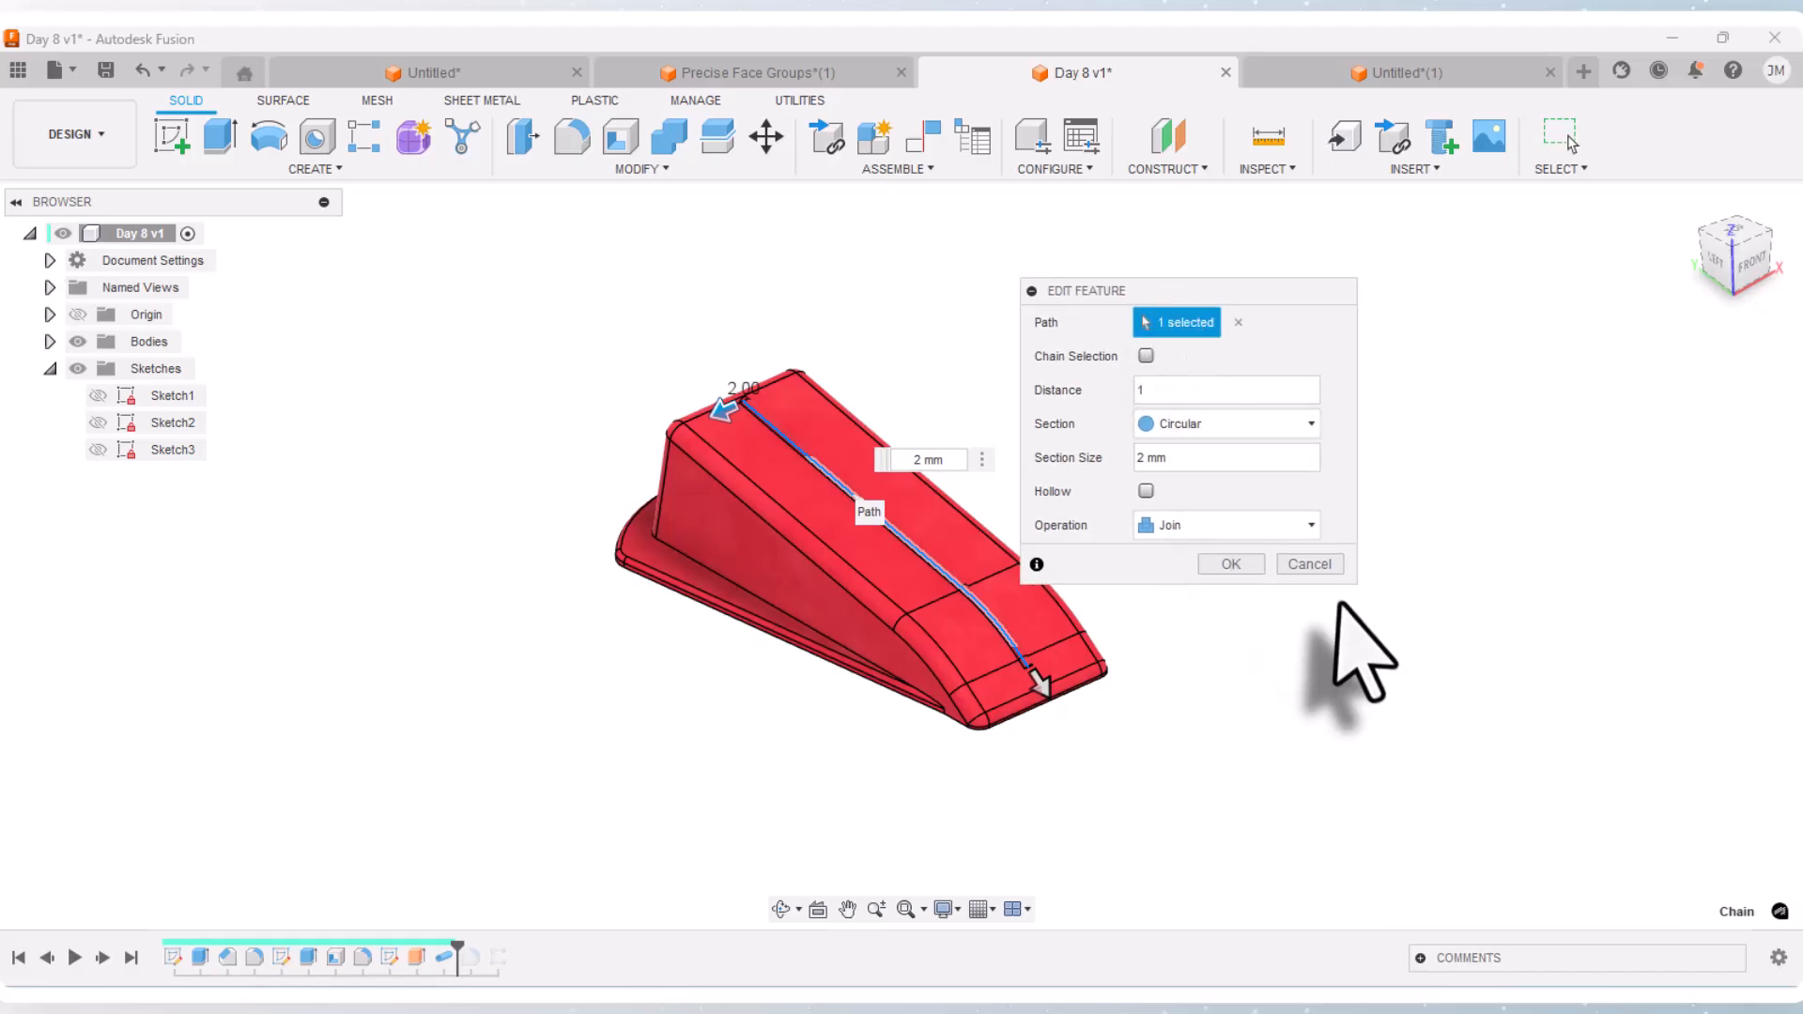
{"action": "left_click", "coordinate": [1310, 564]}
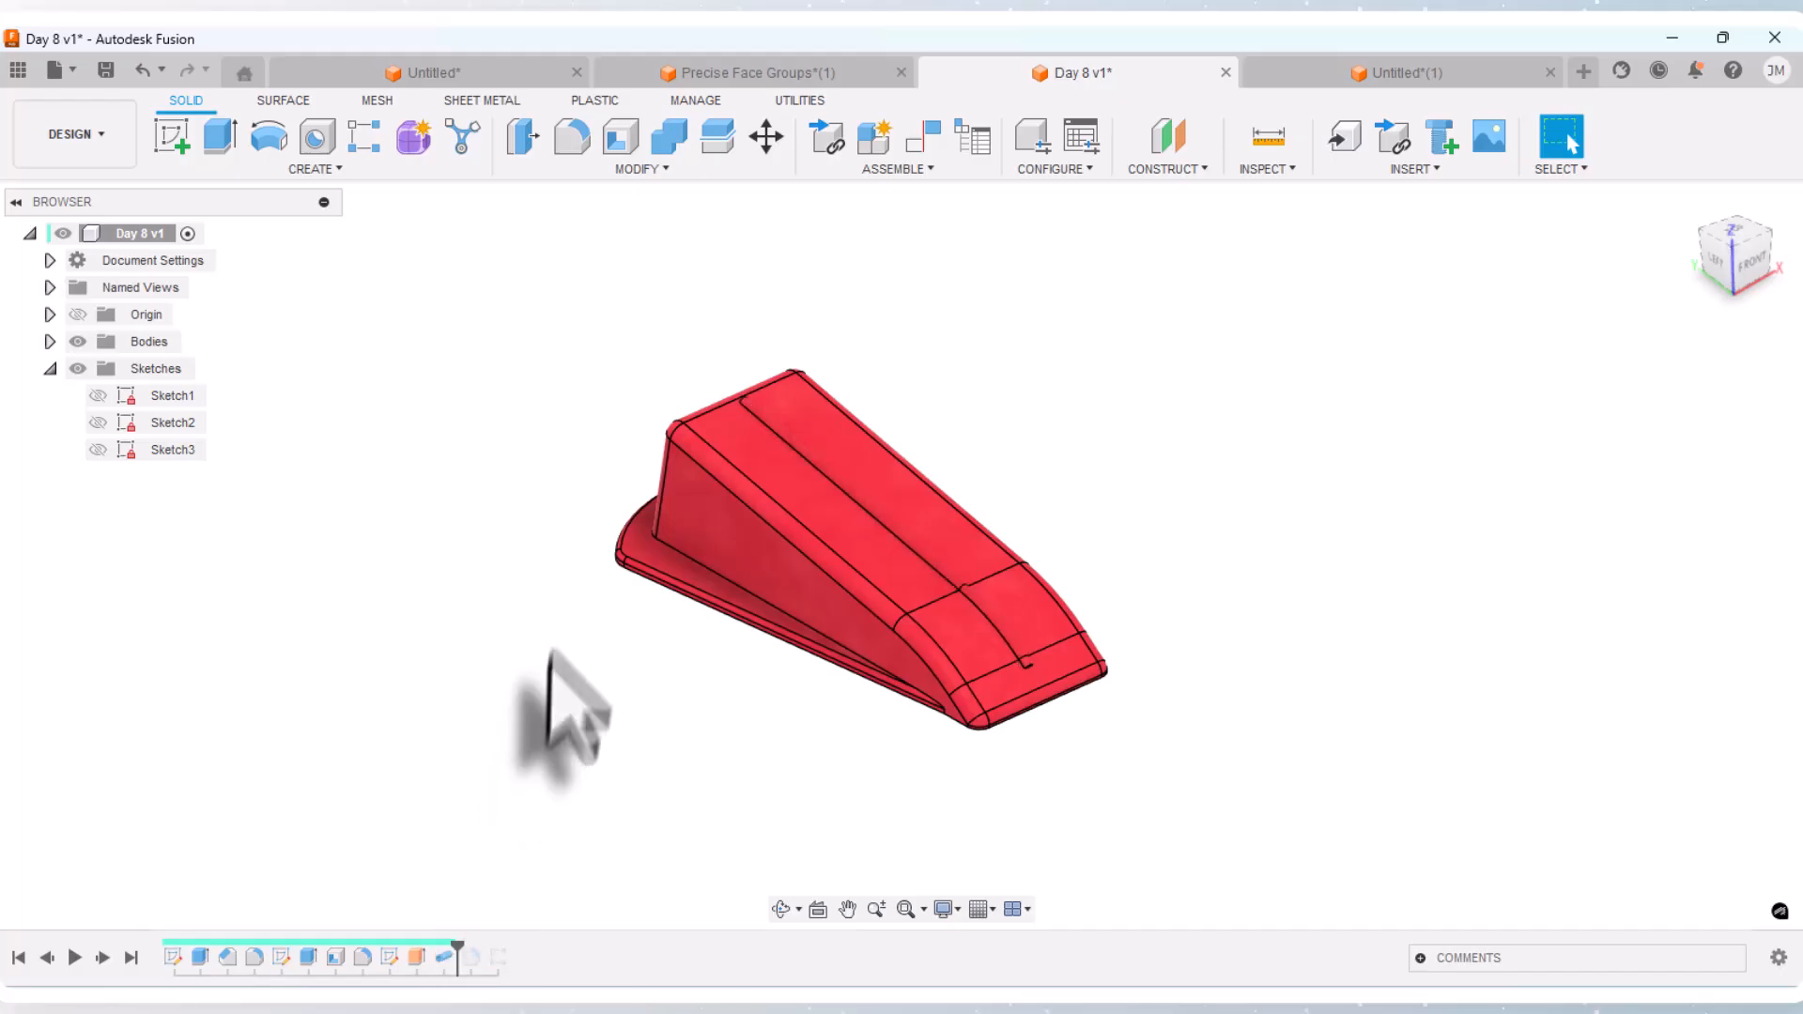
{"action": "right_click", "coordinate": [441, 963]}
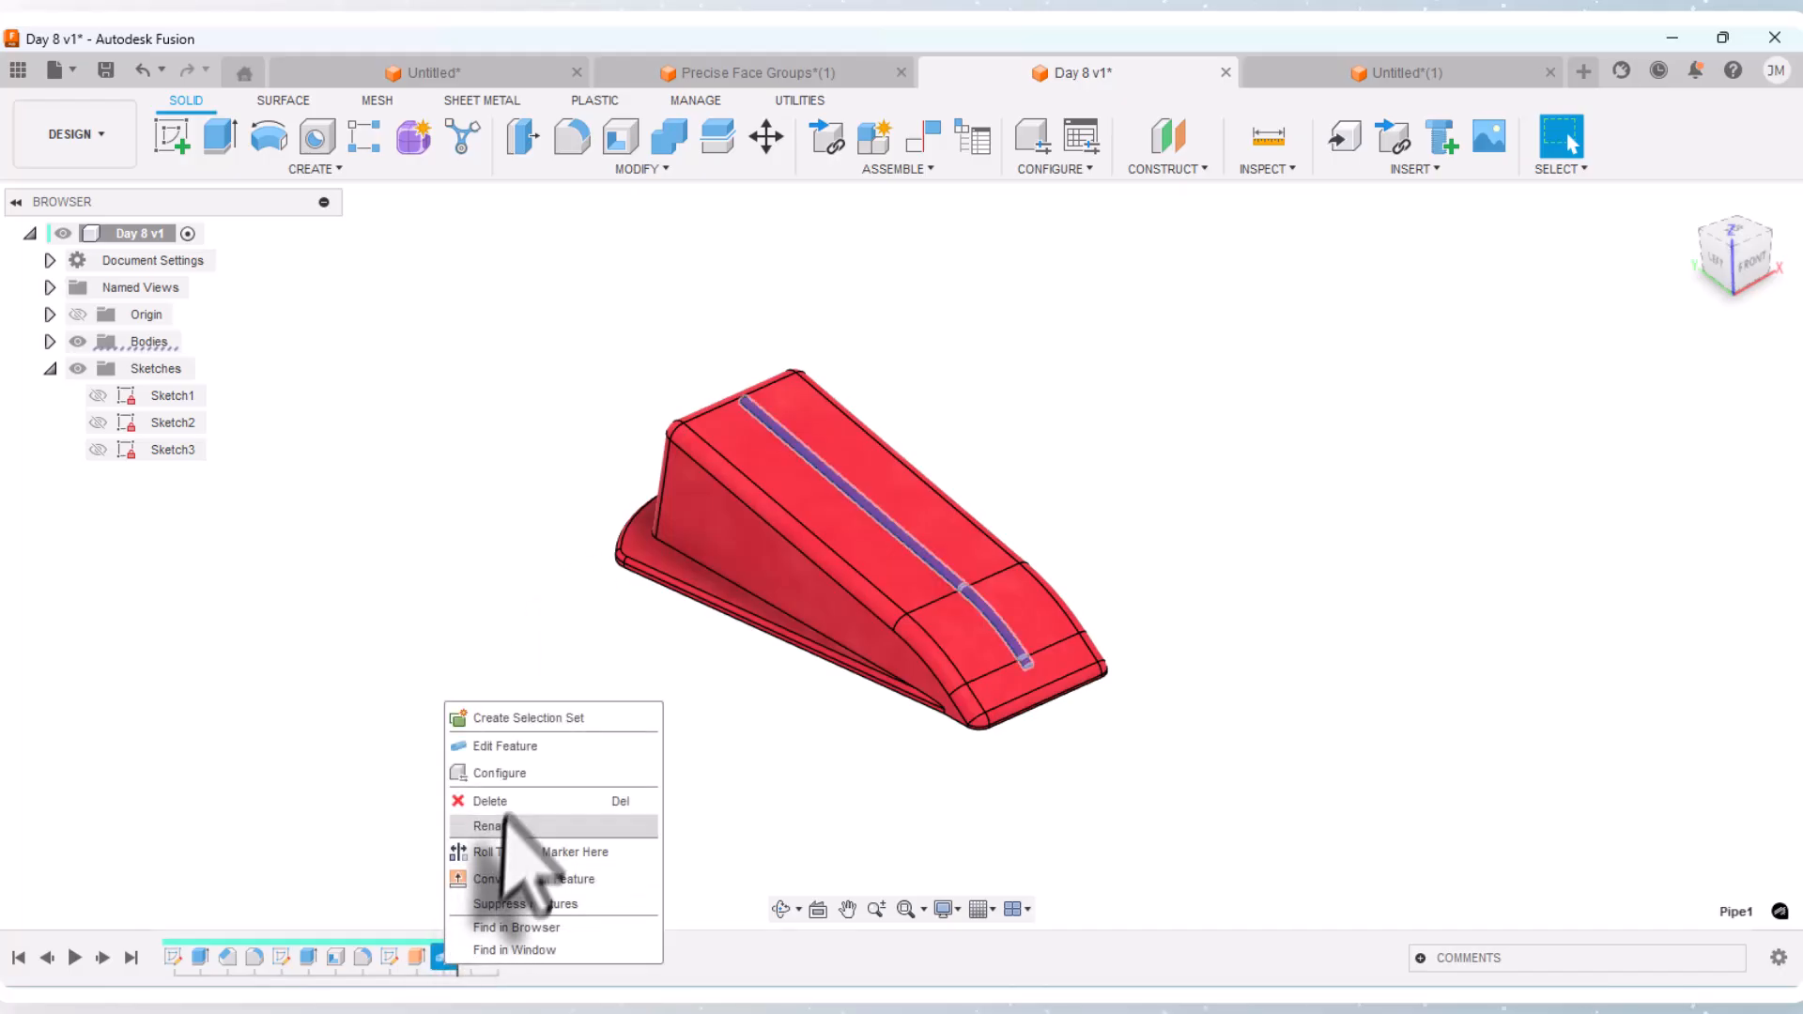
{"action": "left_click", "coordinate": [512, 747]}
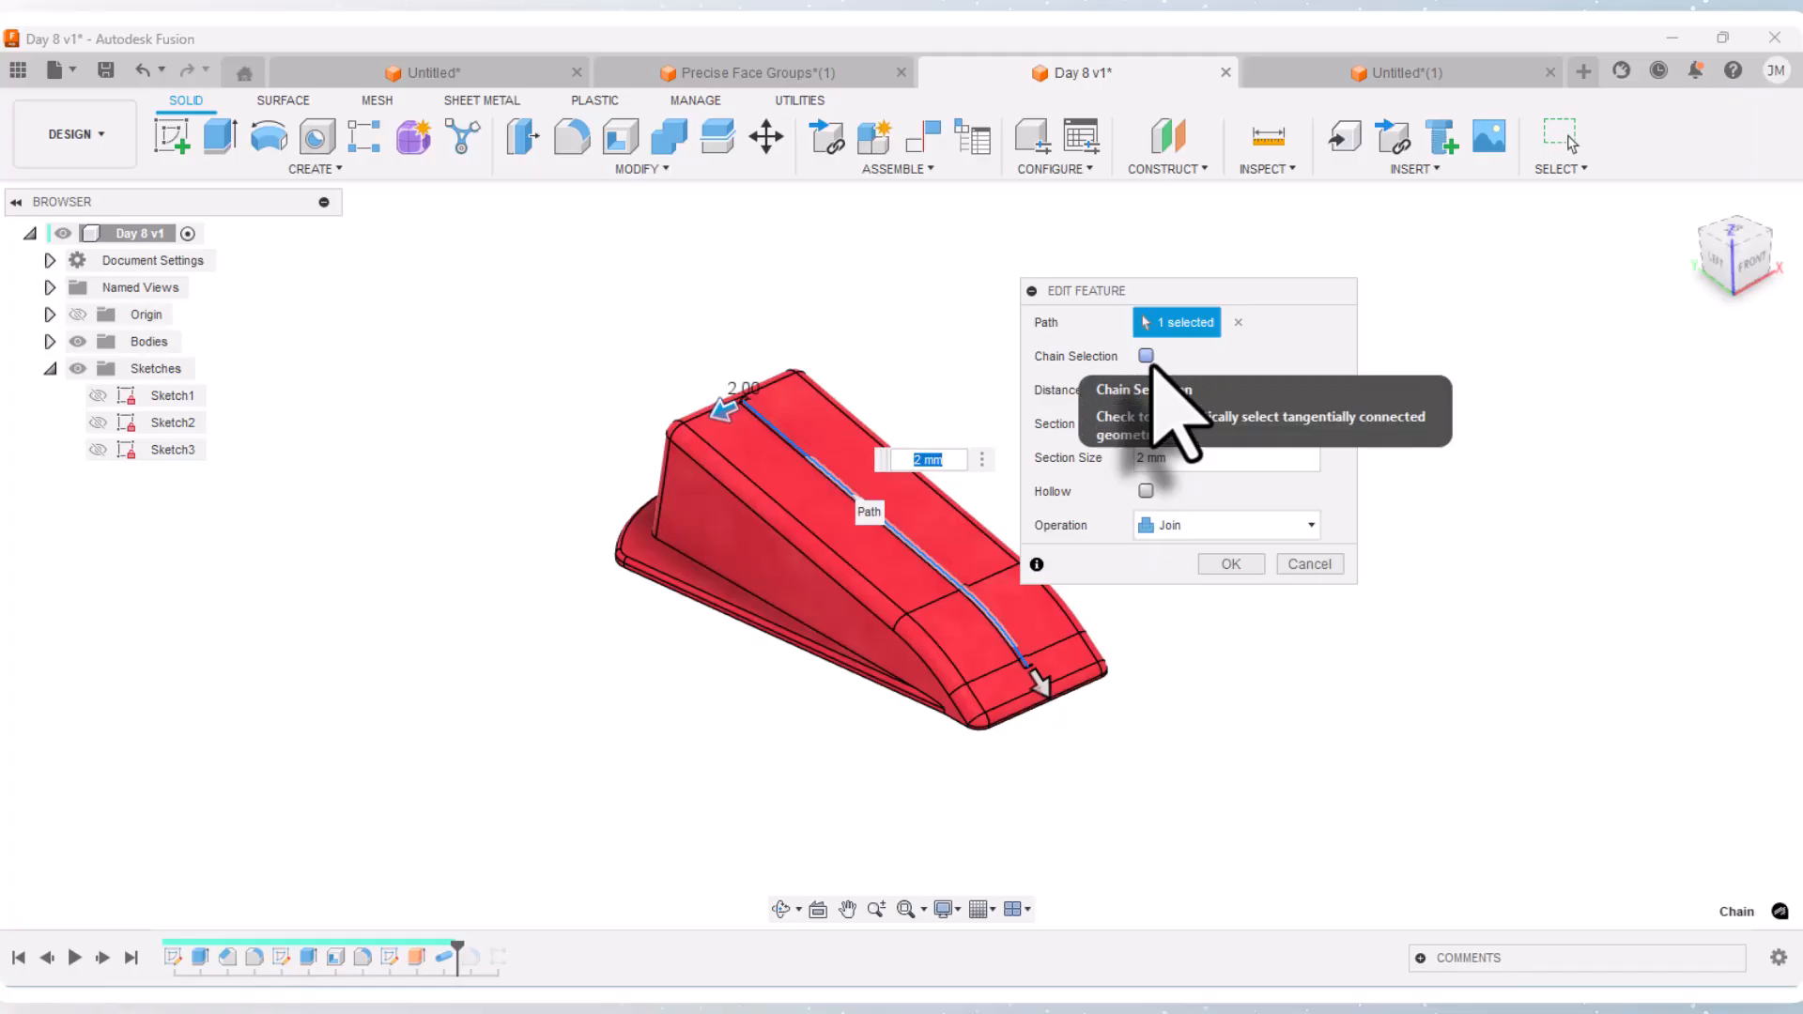
{"action": "left_click", "coordinate": [1309, 565]}
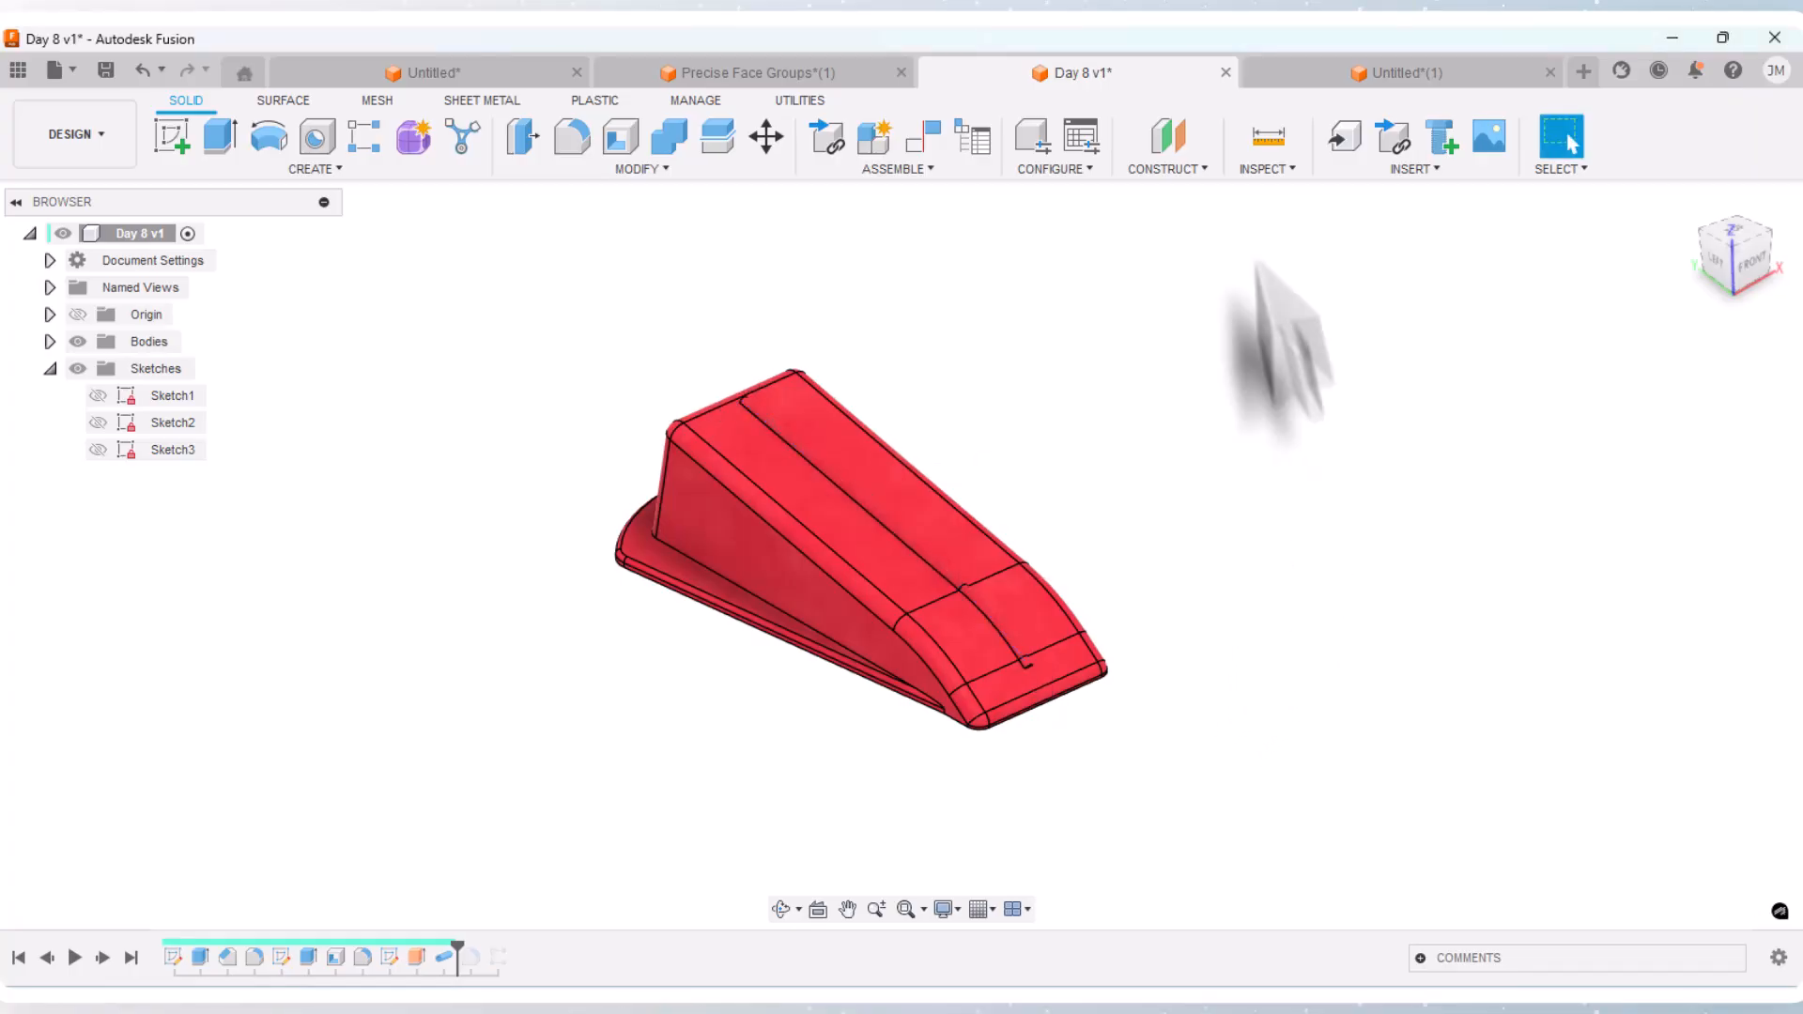
Step: Back in the unsaved doorstop design, create a joined pipe with a 2 mm circular section along the surface's upper edge, with chain selection off
{"action": "left_click", "coordinate": [1340, 80]}
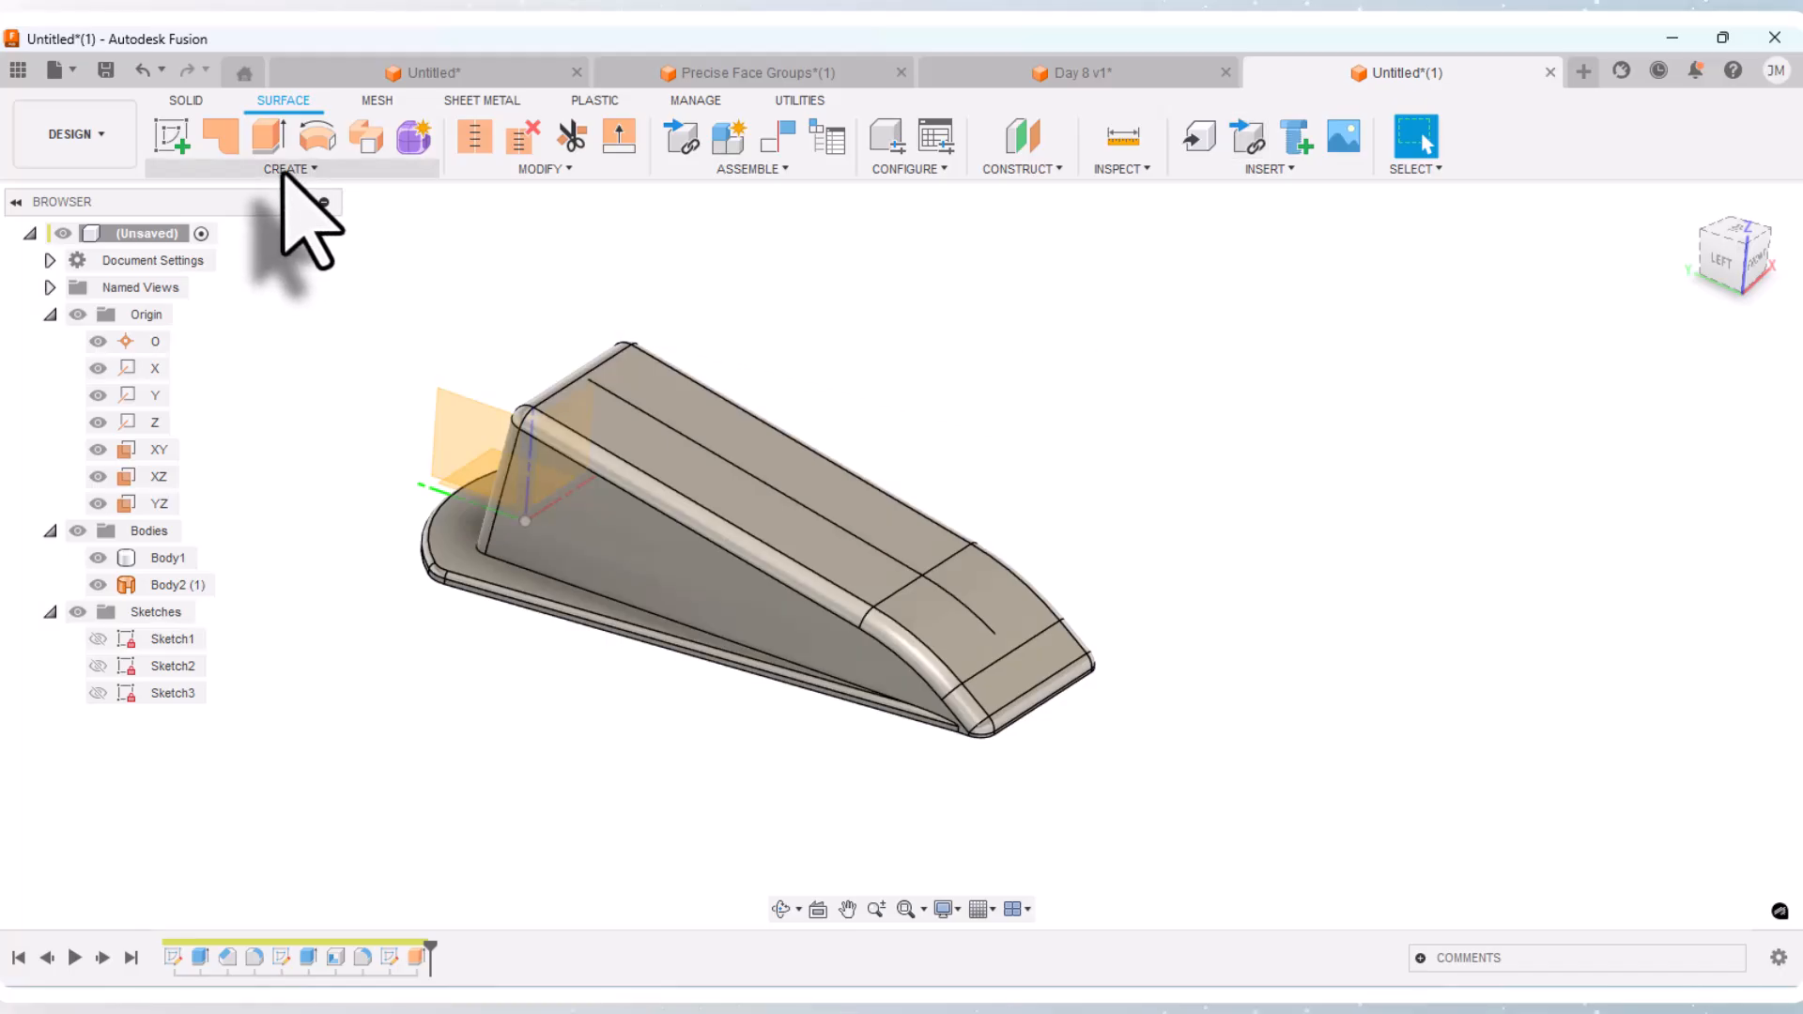
{"action": "left_click", "coordinate": [187, 100]}
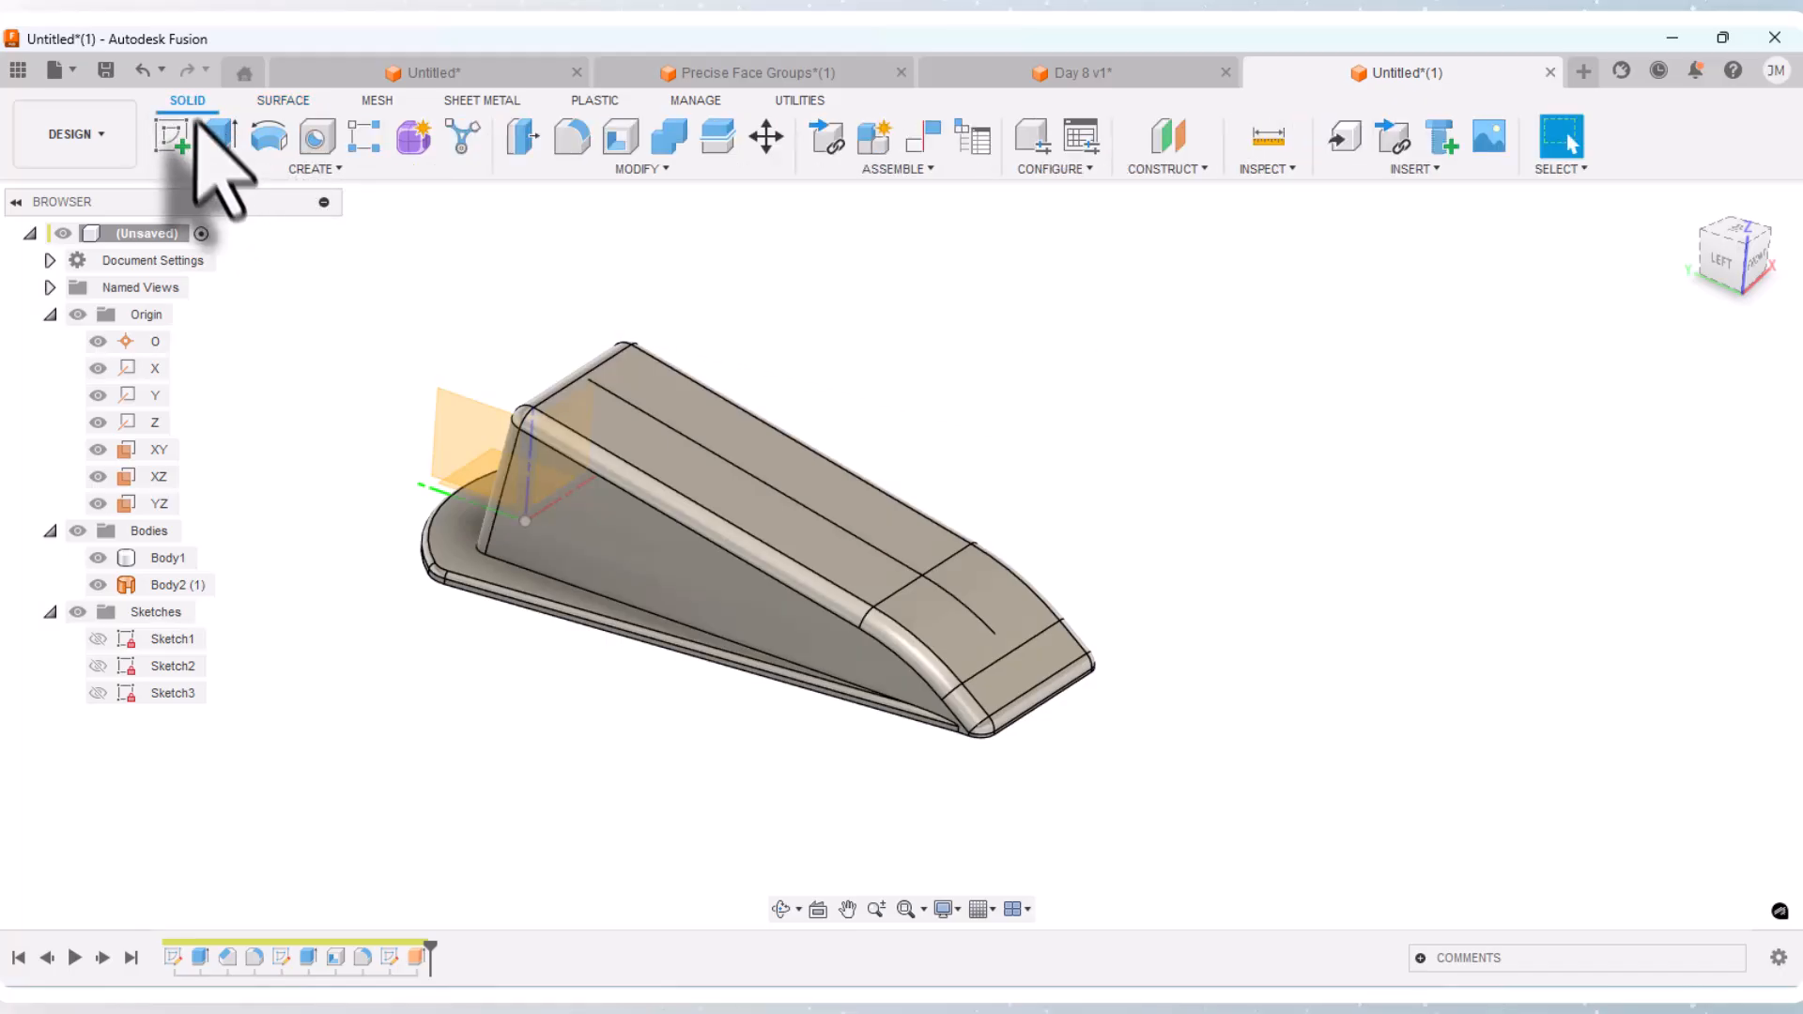
{"action": "left_click", "coordinate": [310, 169]}
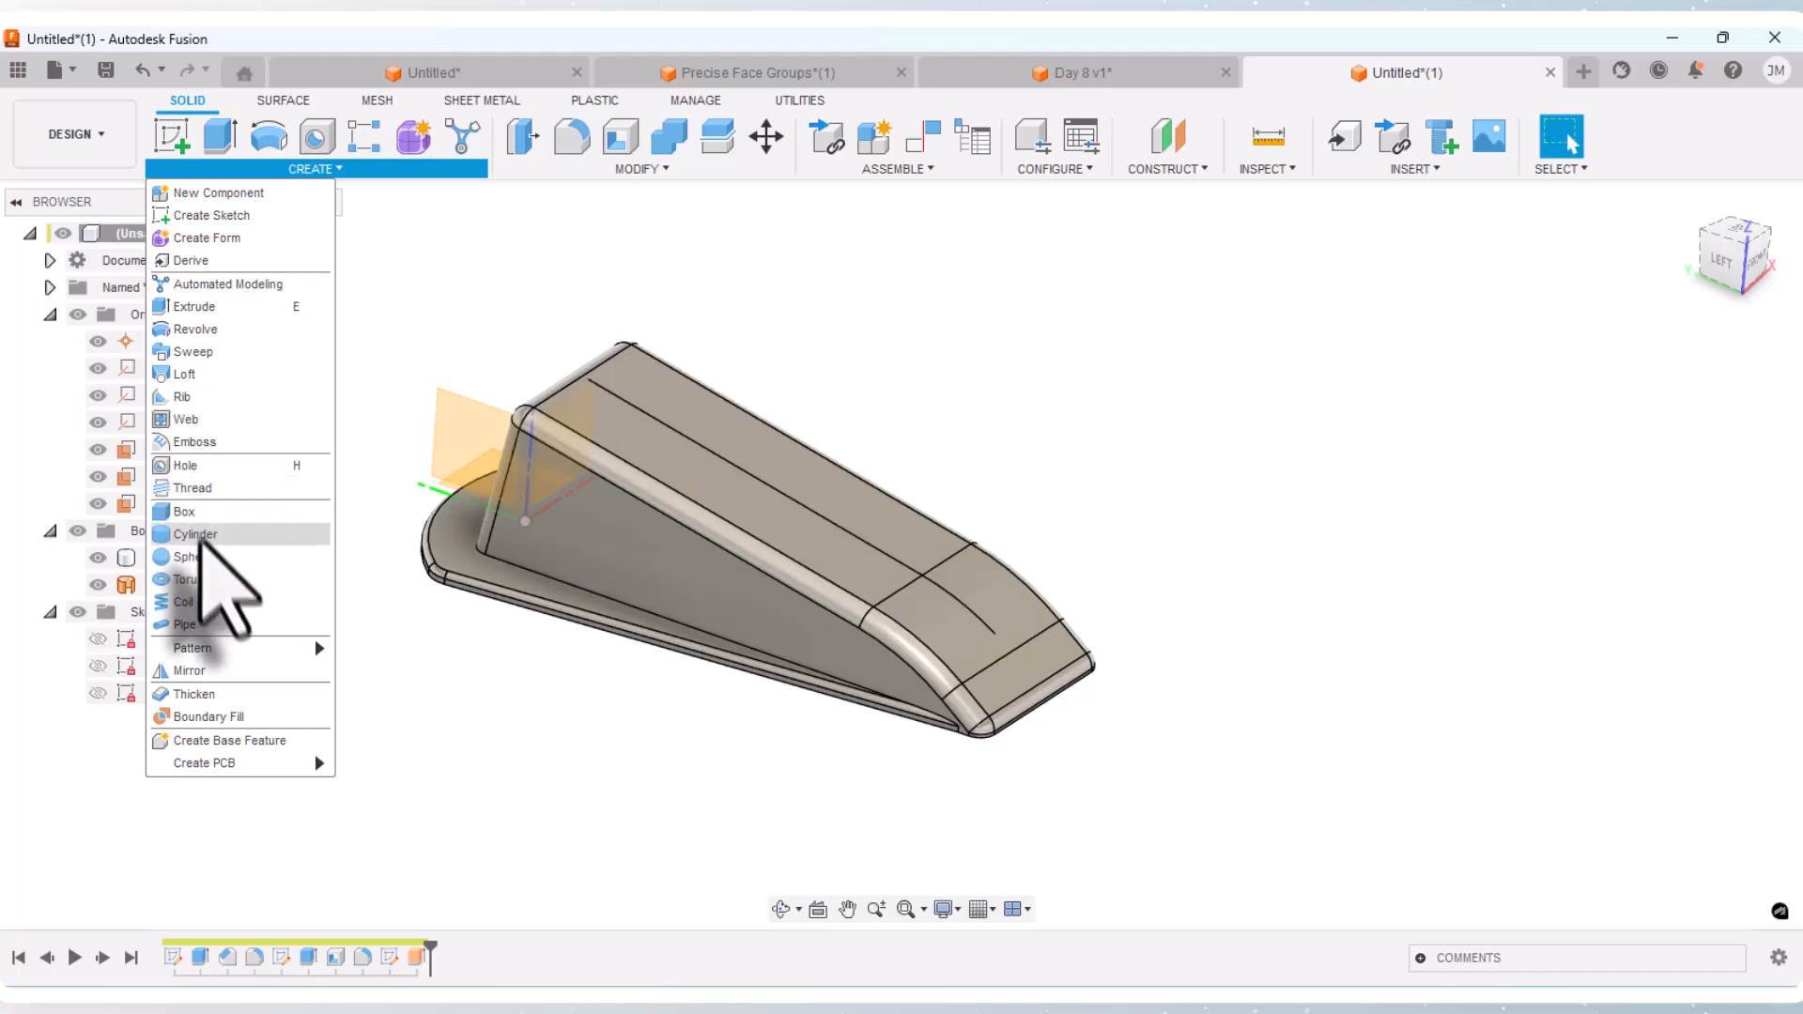
{"action": "left_click", "coordinate": [195, 626]}
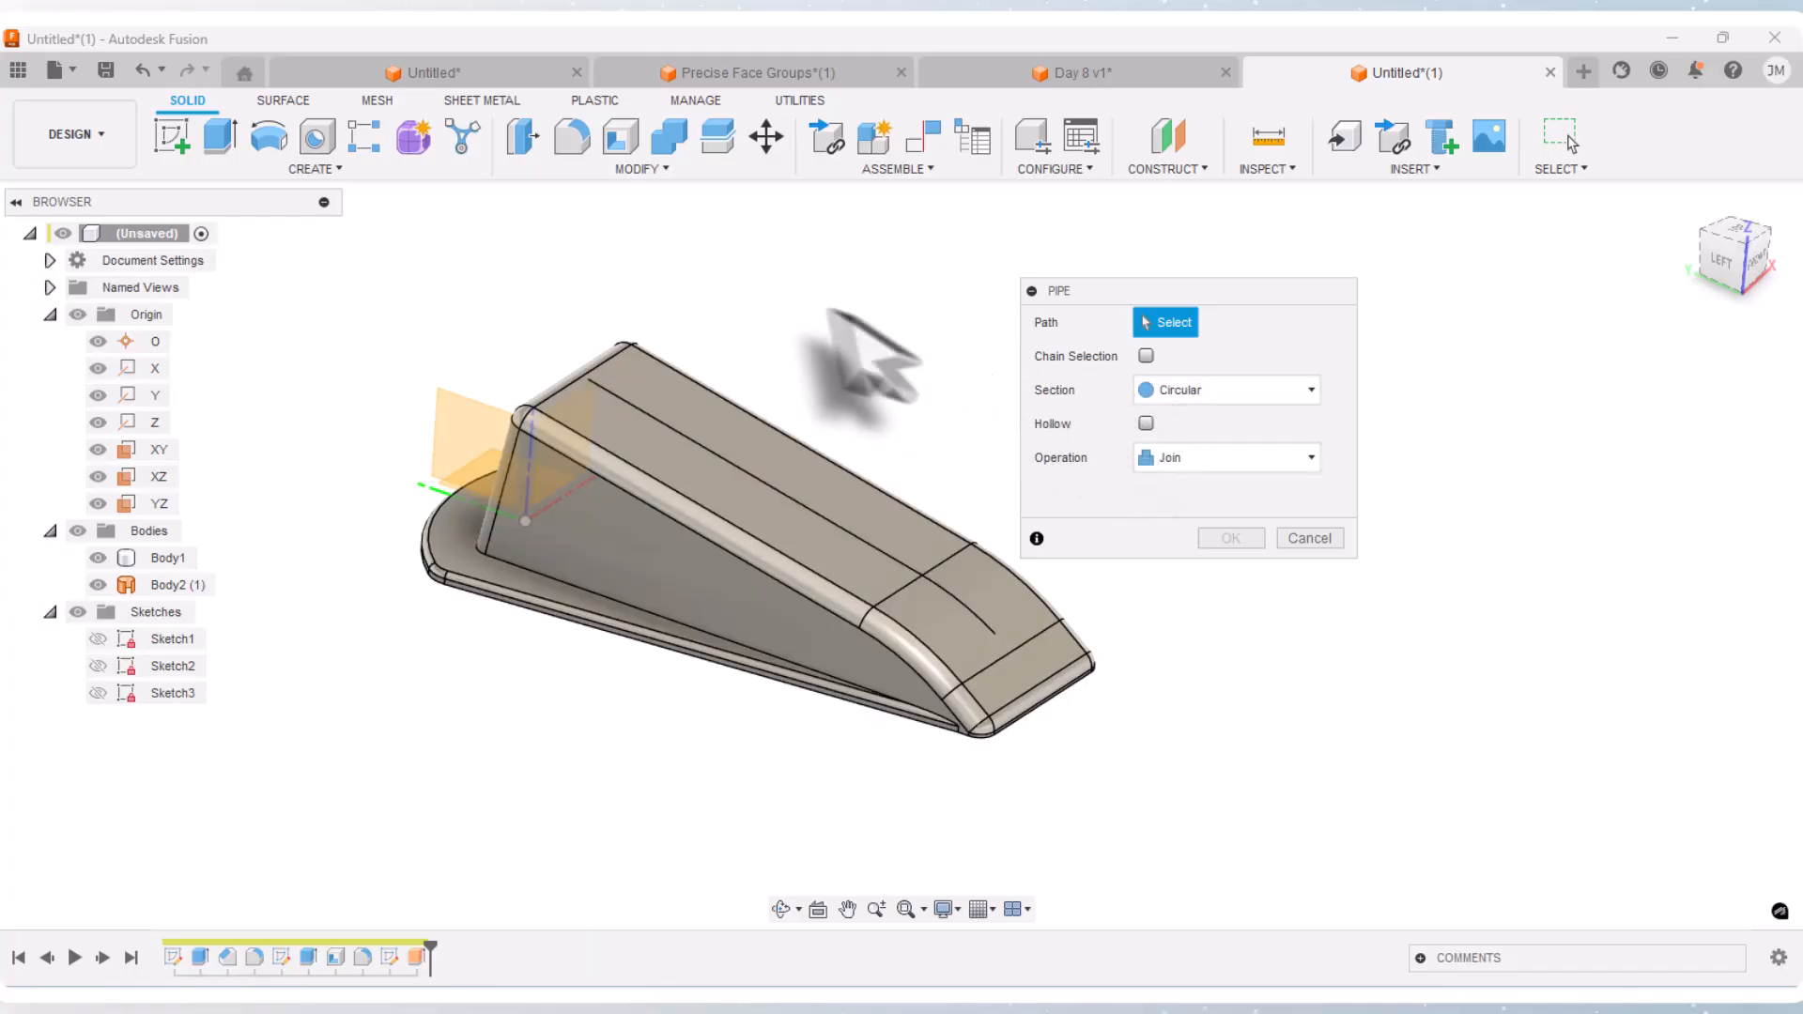
{"action": "left_click", "coordinate": [643, 411]}
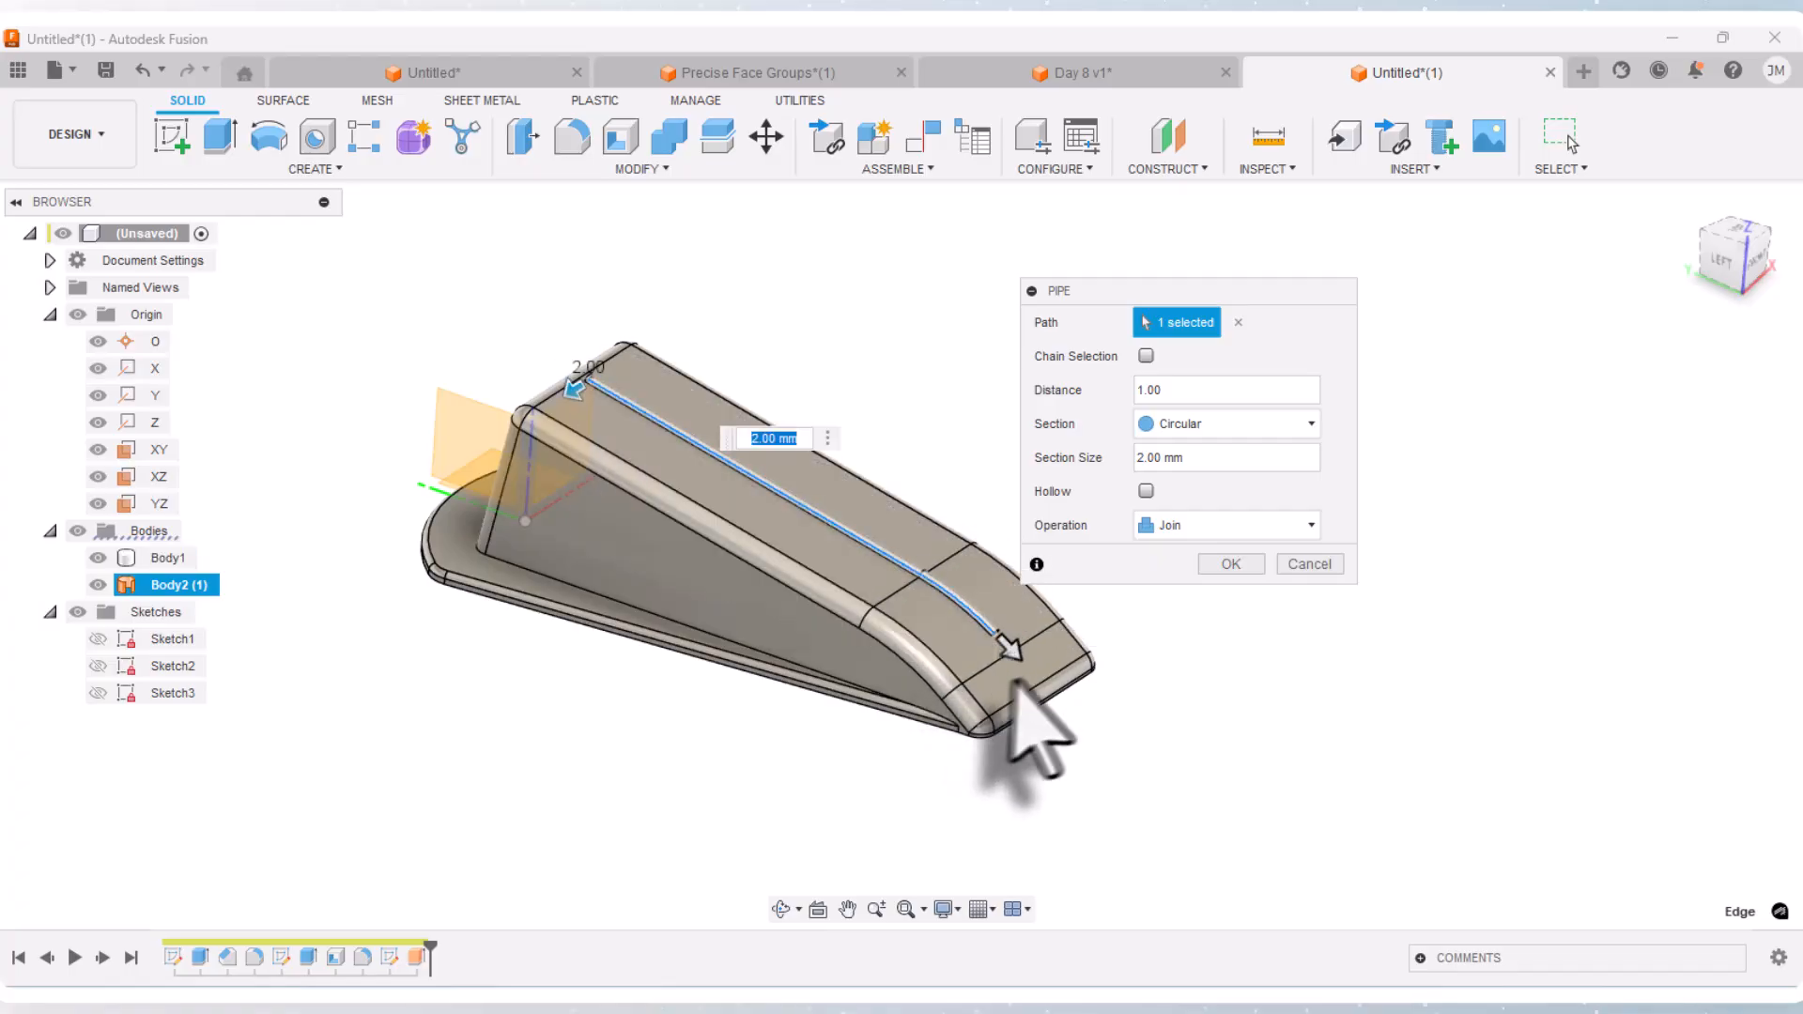
{"action": "scroll", "coordinate": [1034, 685], "scroll_direction": "up", "scroll_amount": 5}
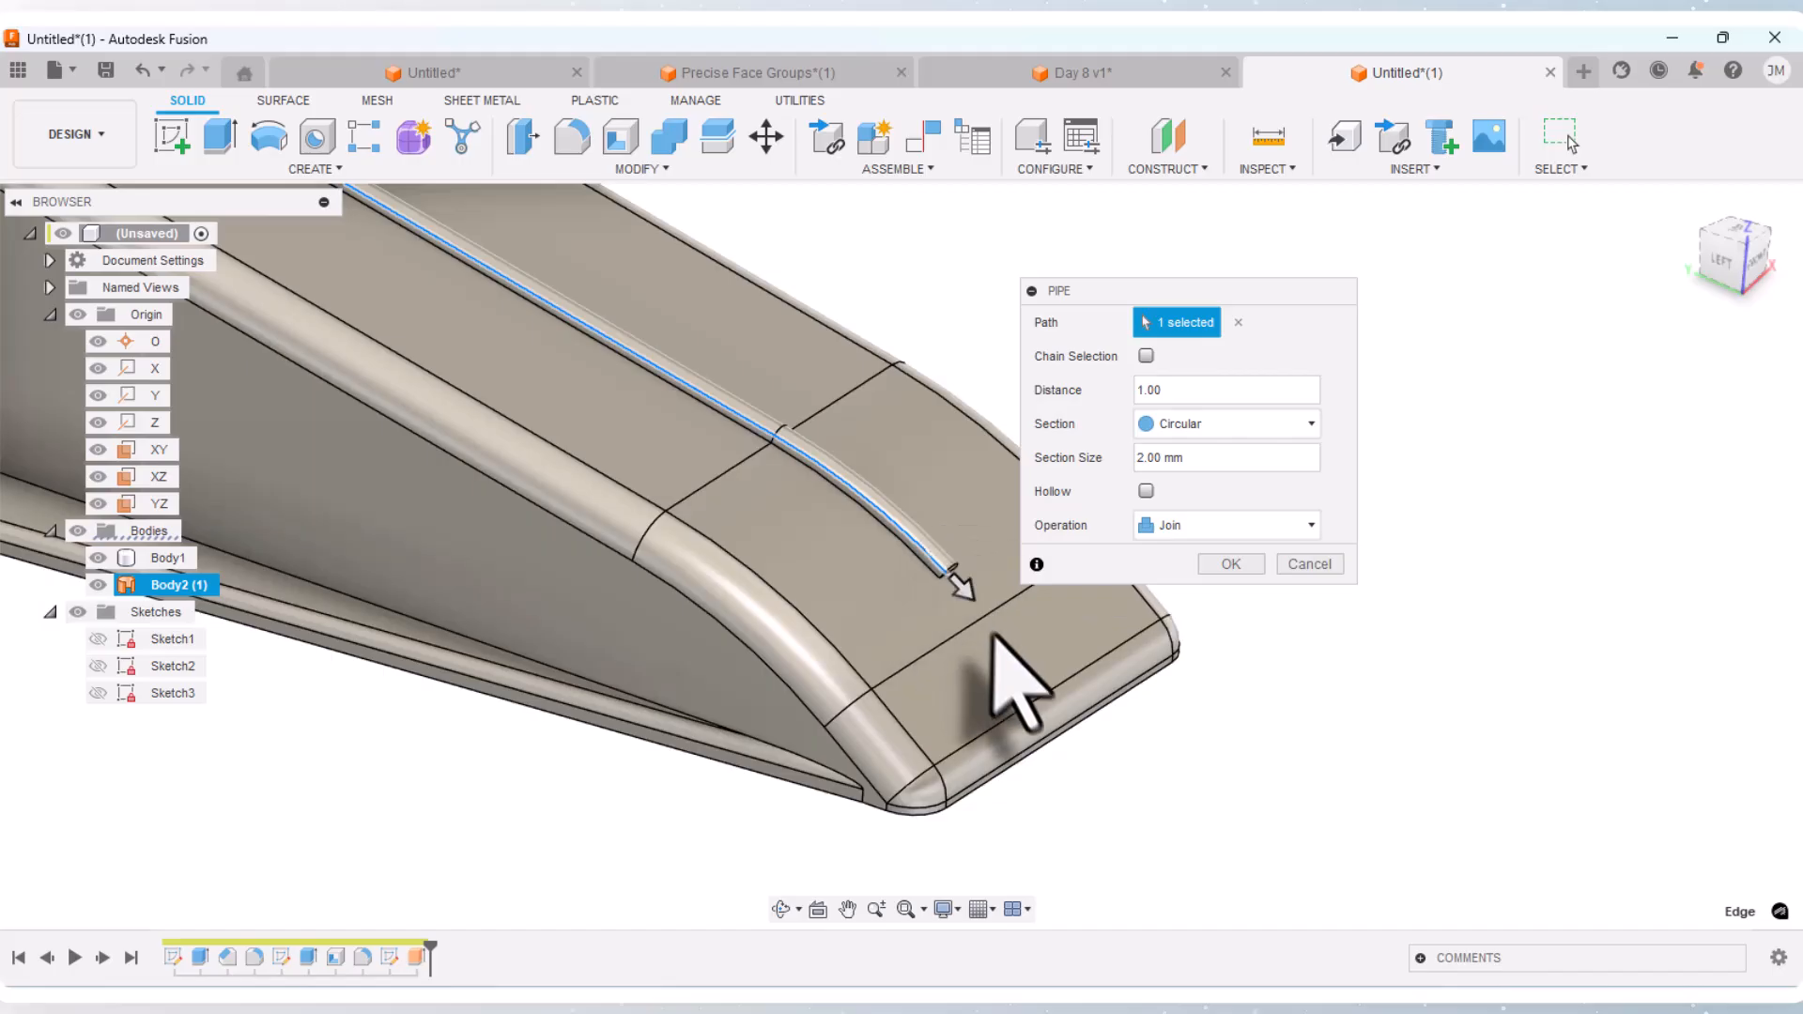
{"action": "scroll", "coordinate": [946, 573], "scroll_direction": "down", "scroll_amount": 4}
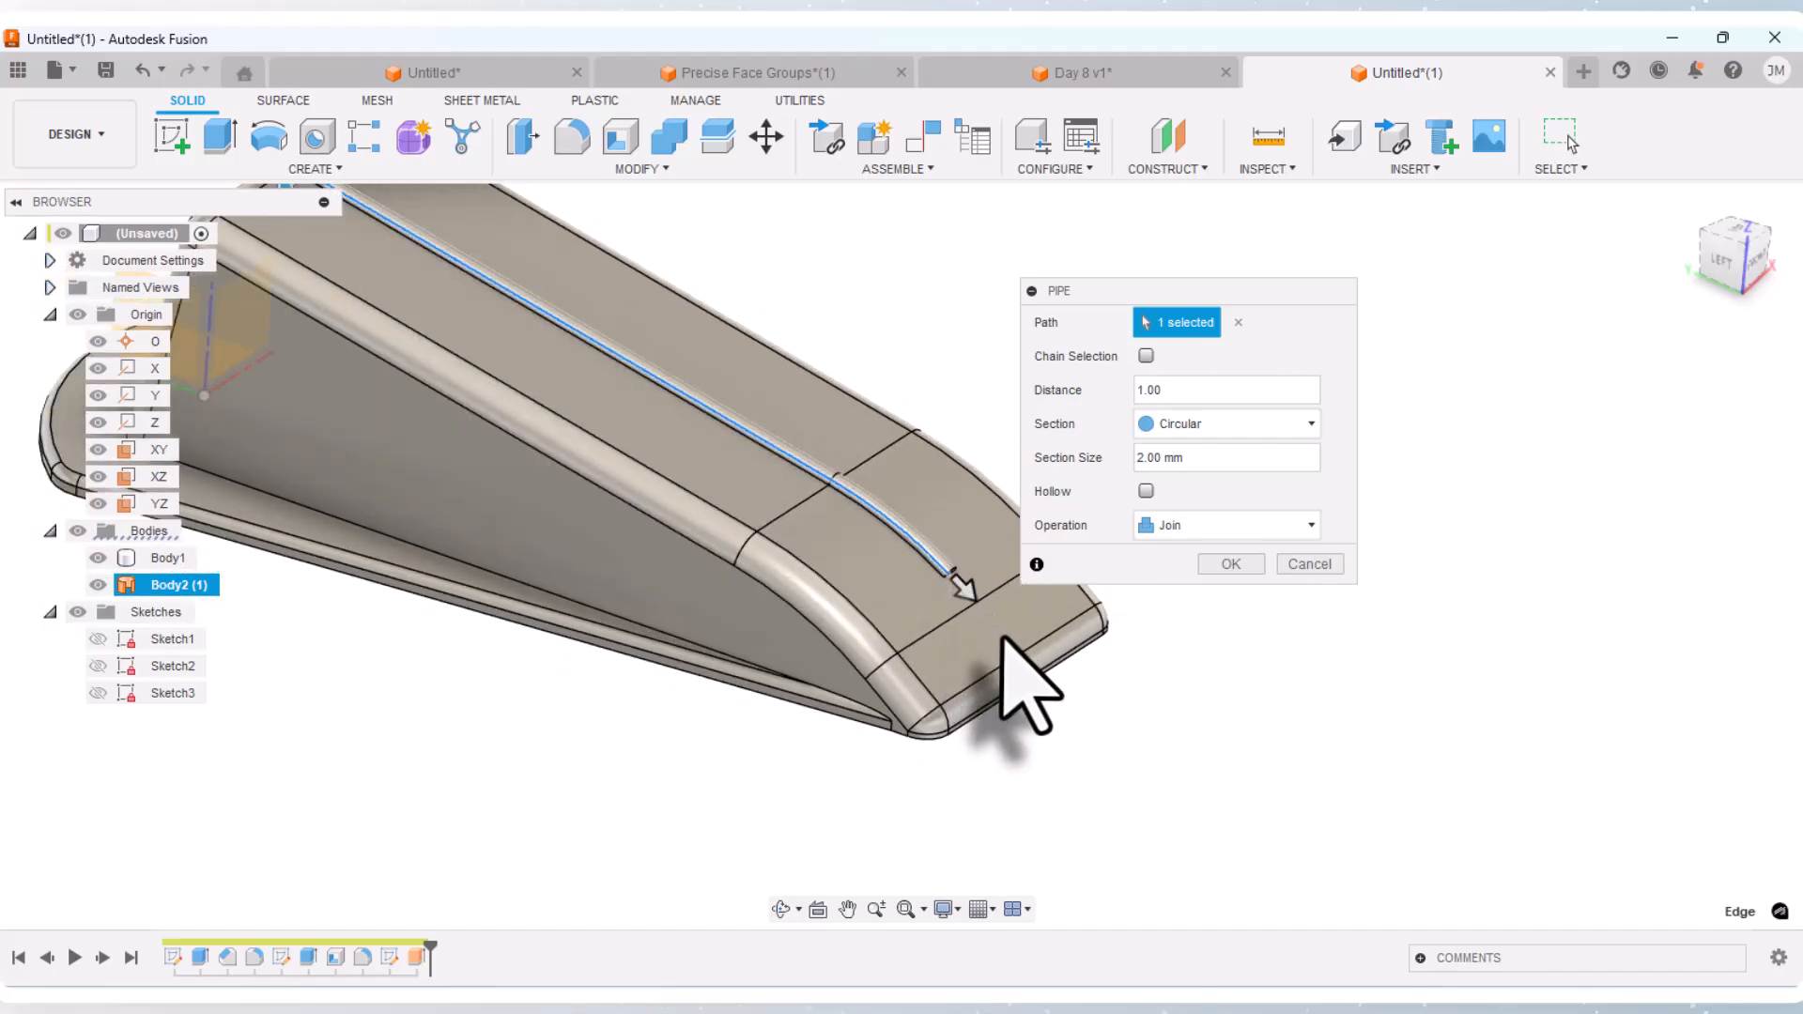
{"action": "scroll", "coordinate": [1014, 657], "scroll_direction": "down", "scroll_amount": 2}
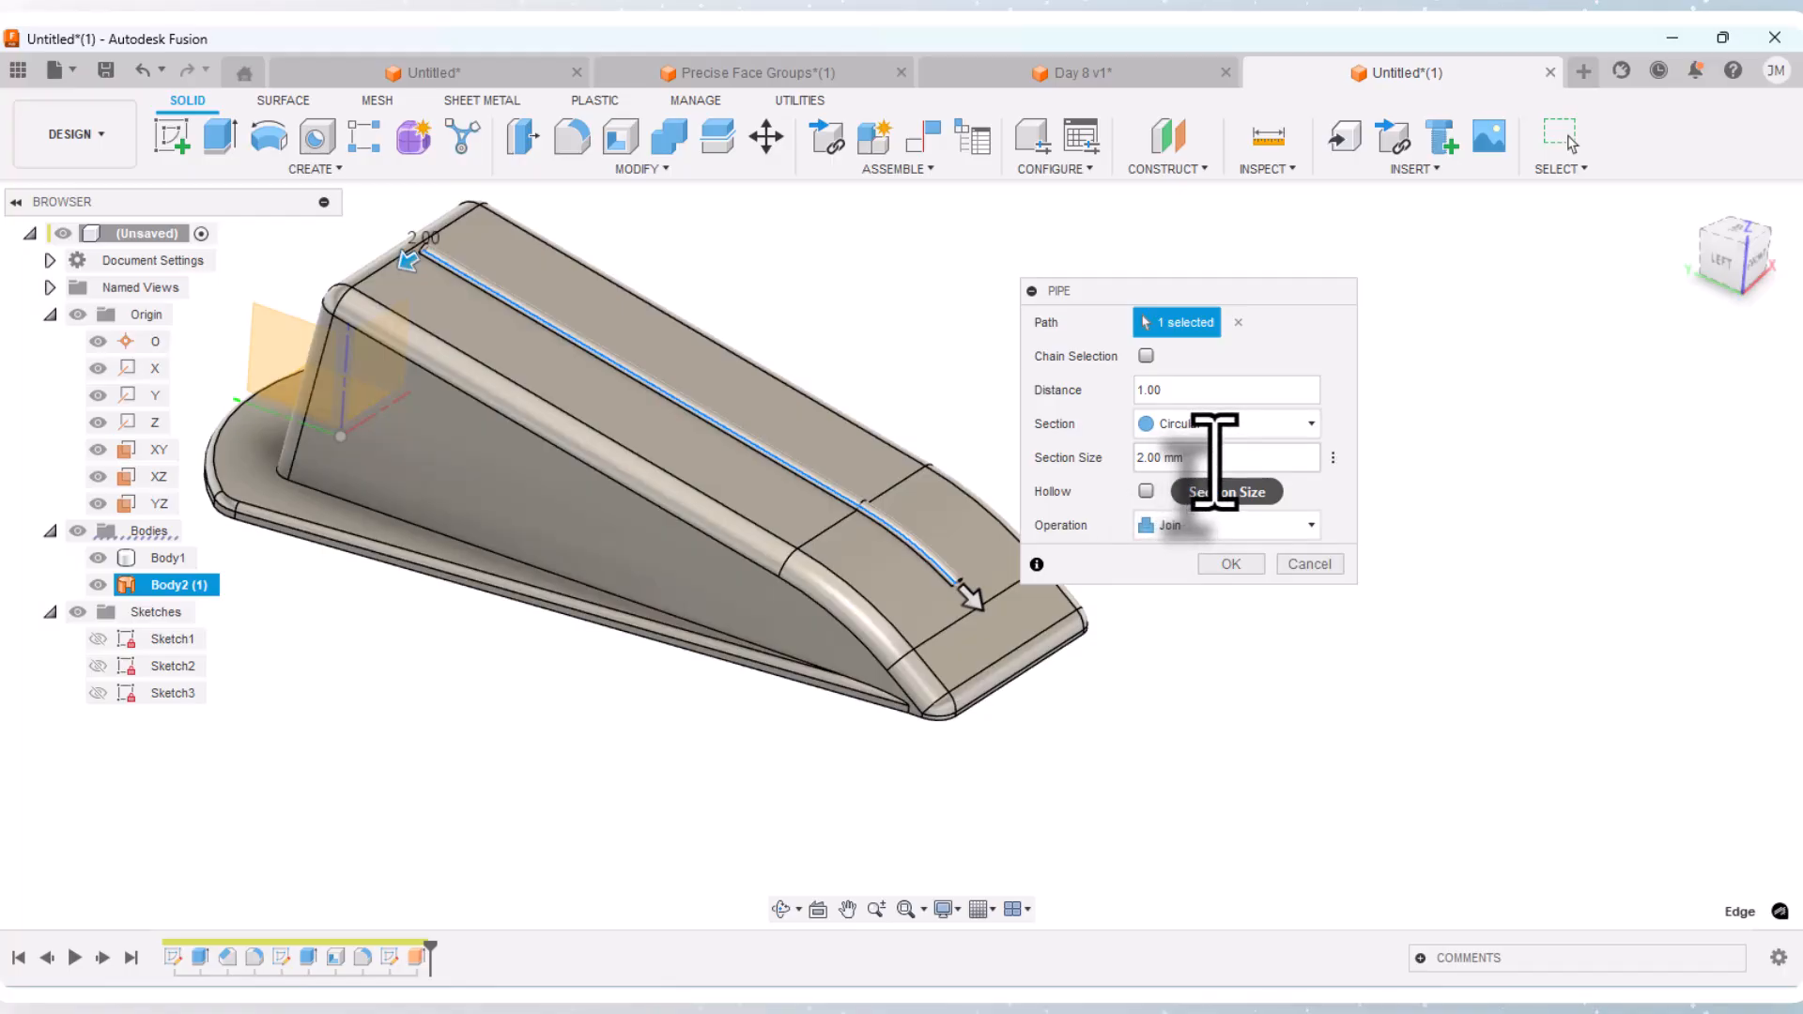
{"action": "left_click", "coordinate": [1230, 564]}
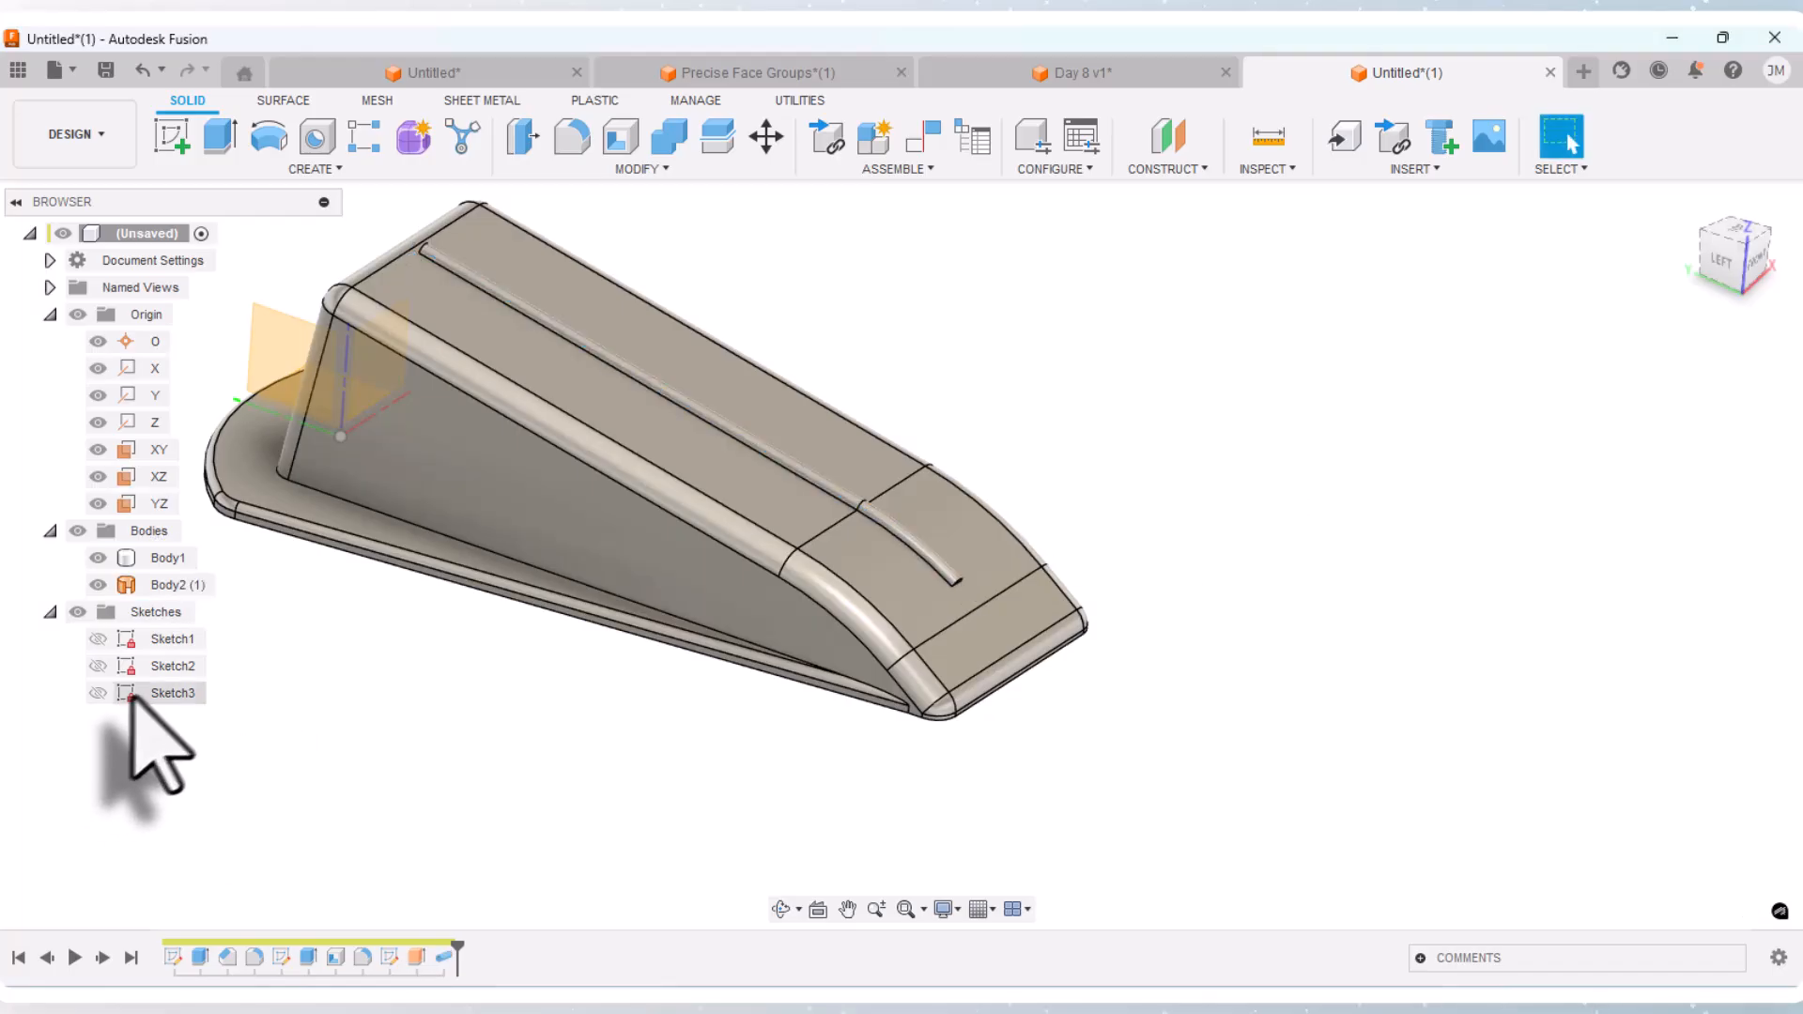
Step: Show the centre-line sketch, Sketch3, together with its dimensions on the model
{"action": "right_click", "coordinate": [171, 693]}
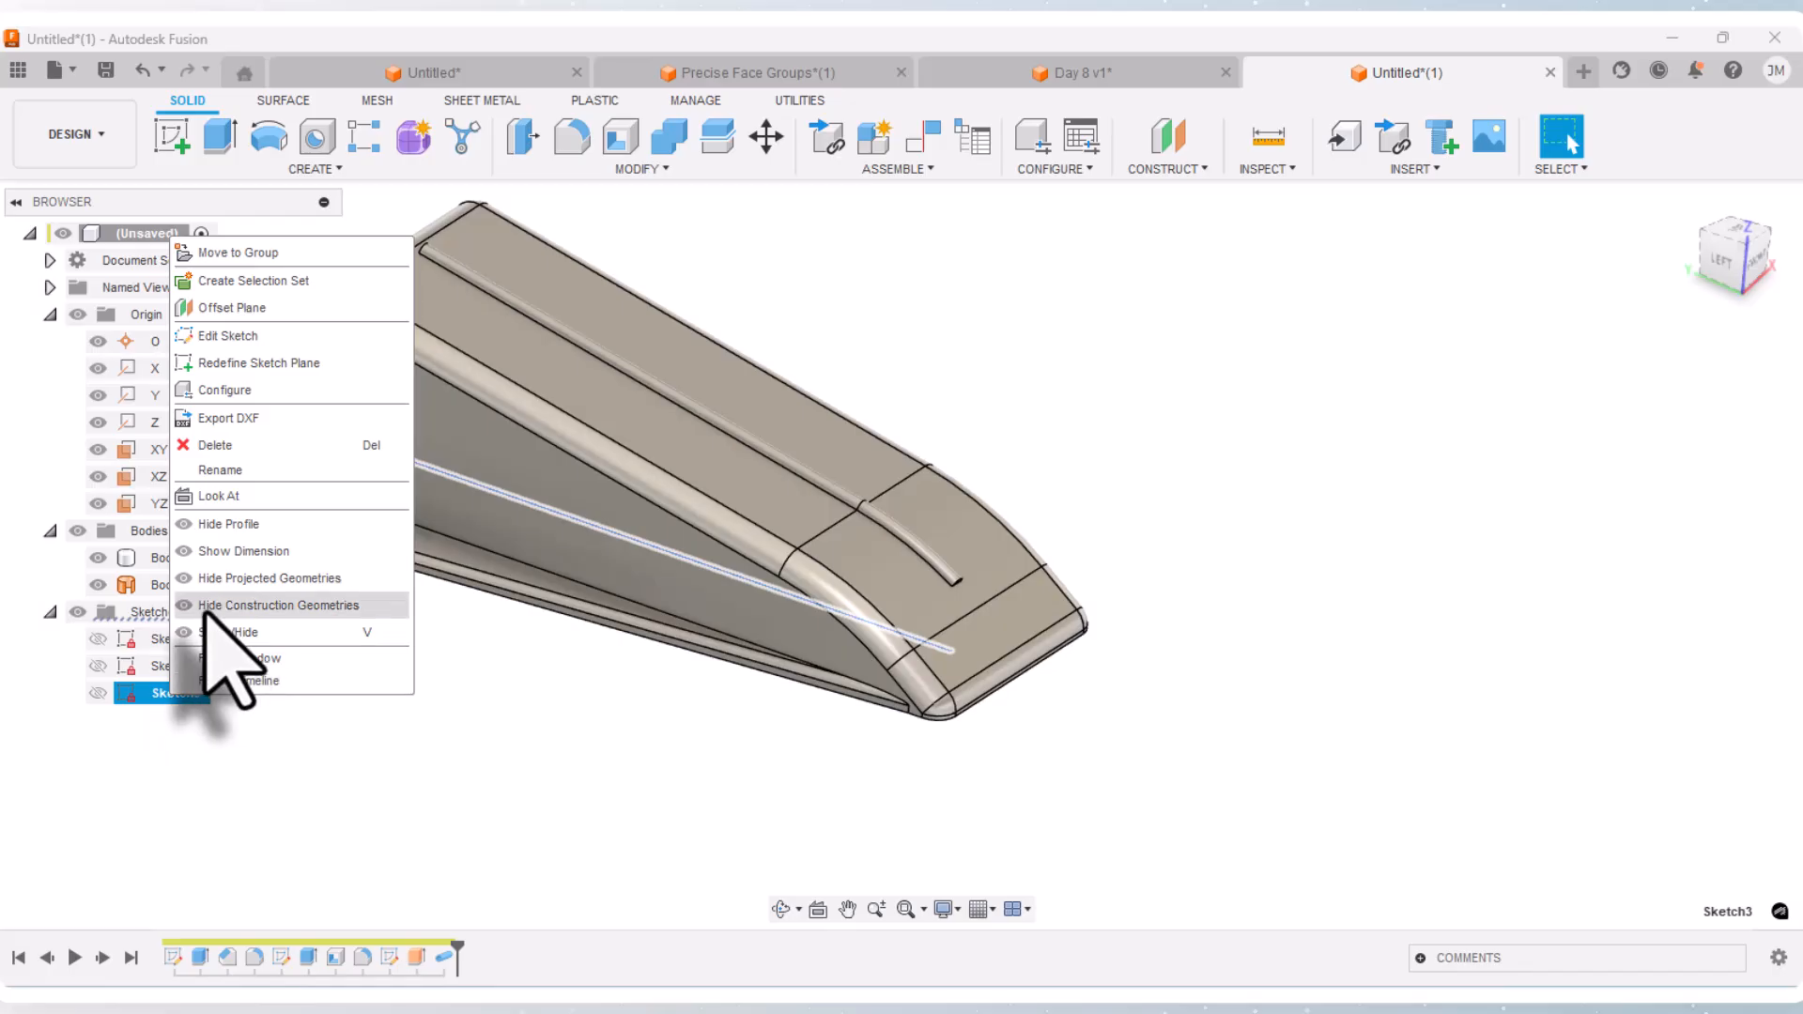
{"action": "left_click", "coordinate": [193, 637]}
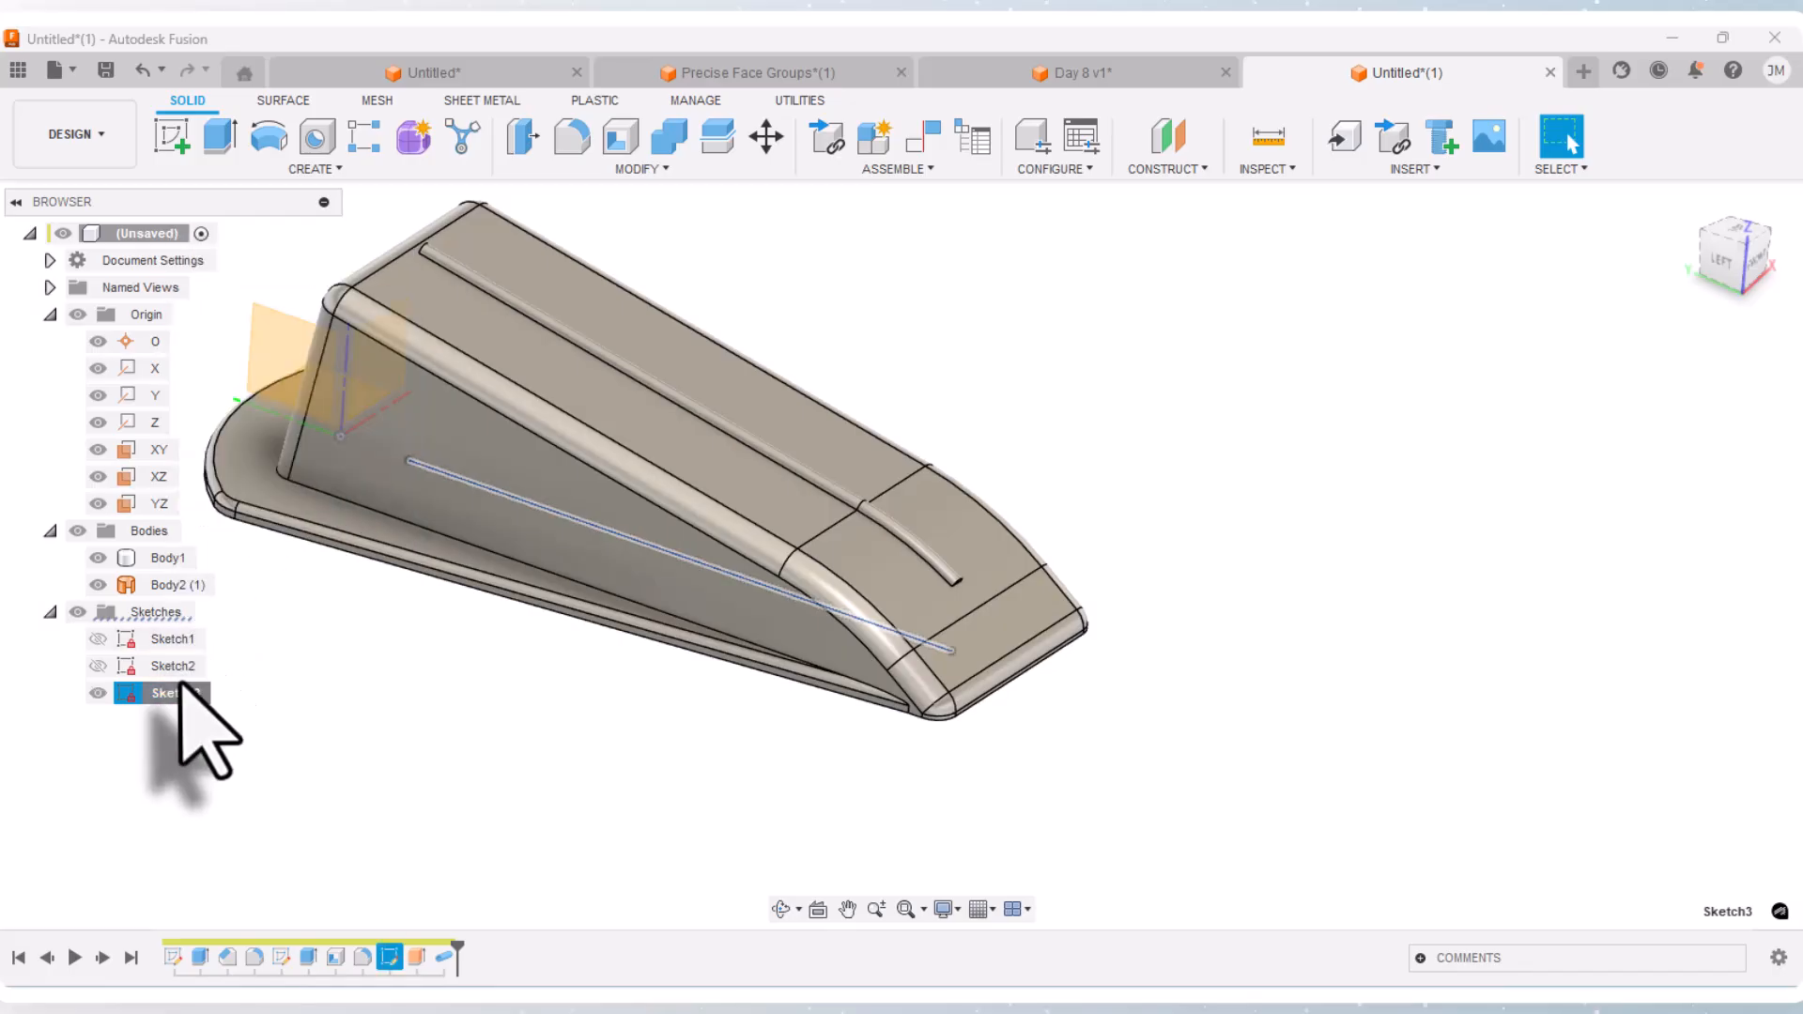
{"action": "right_click", "coordinate": [176, 697]}
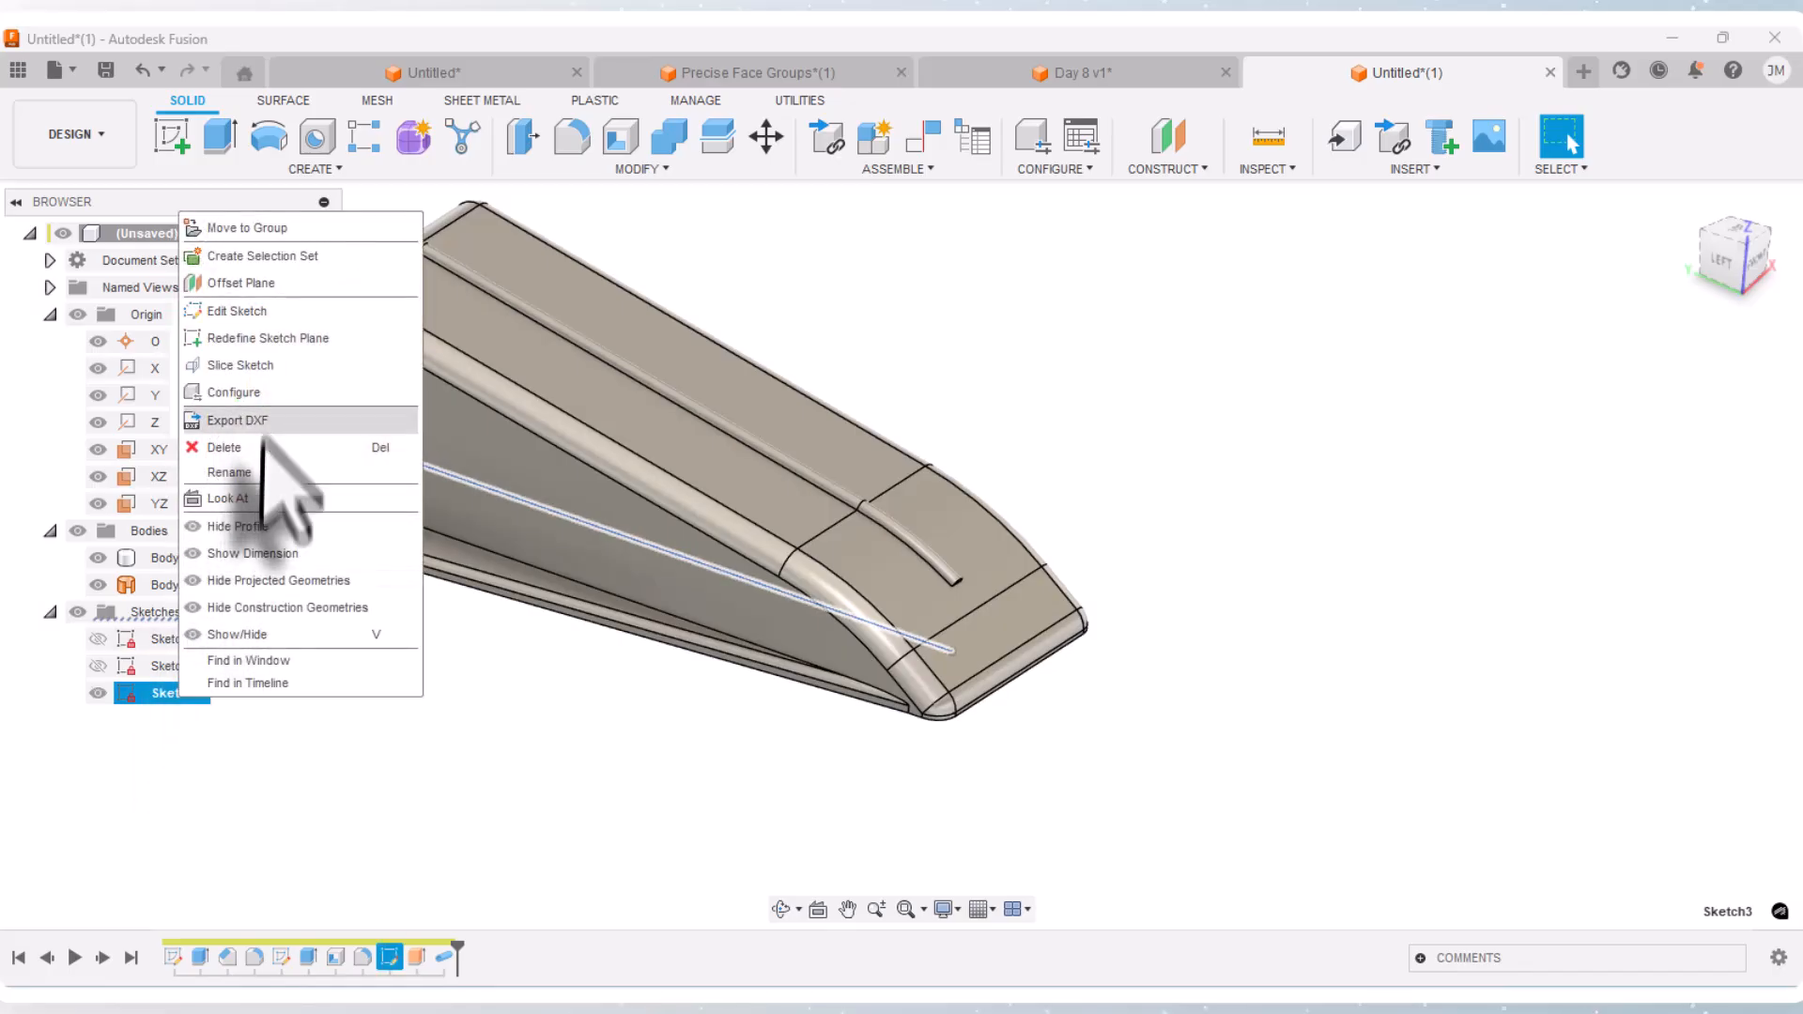
{"action": "left_click", "coordinate": [265, 561]}
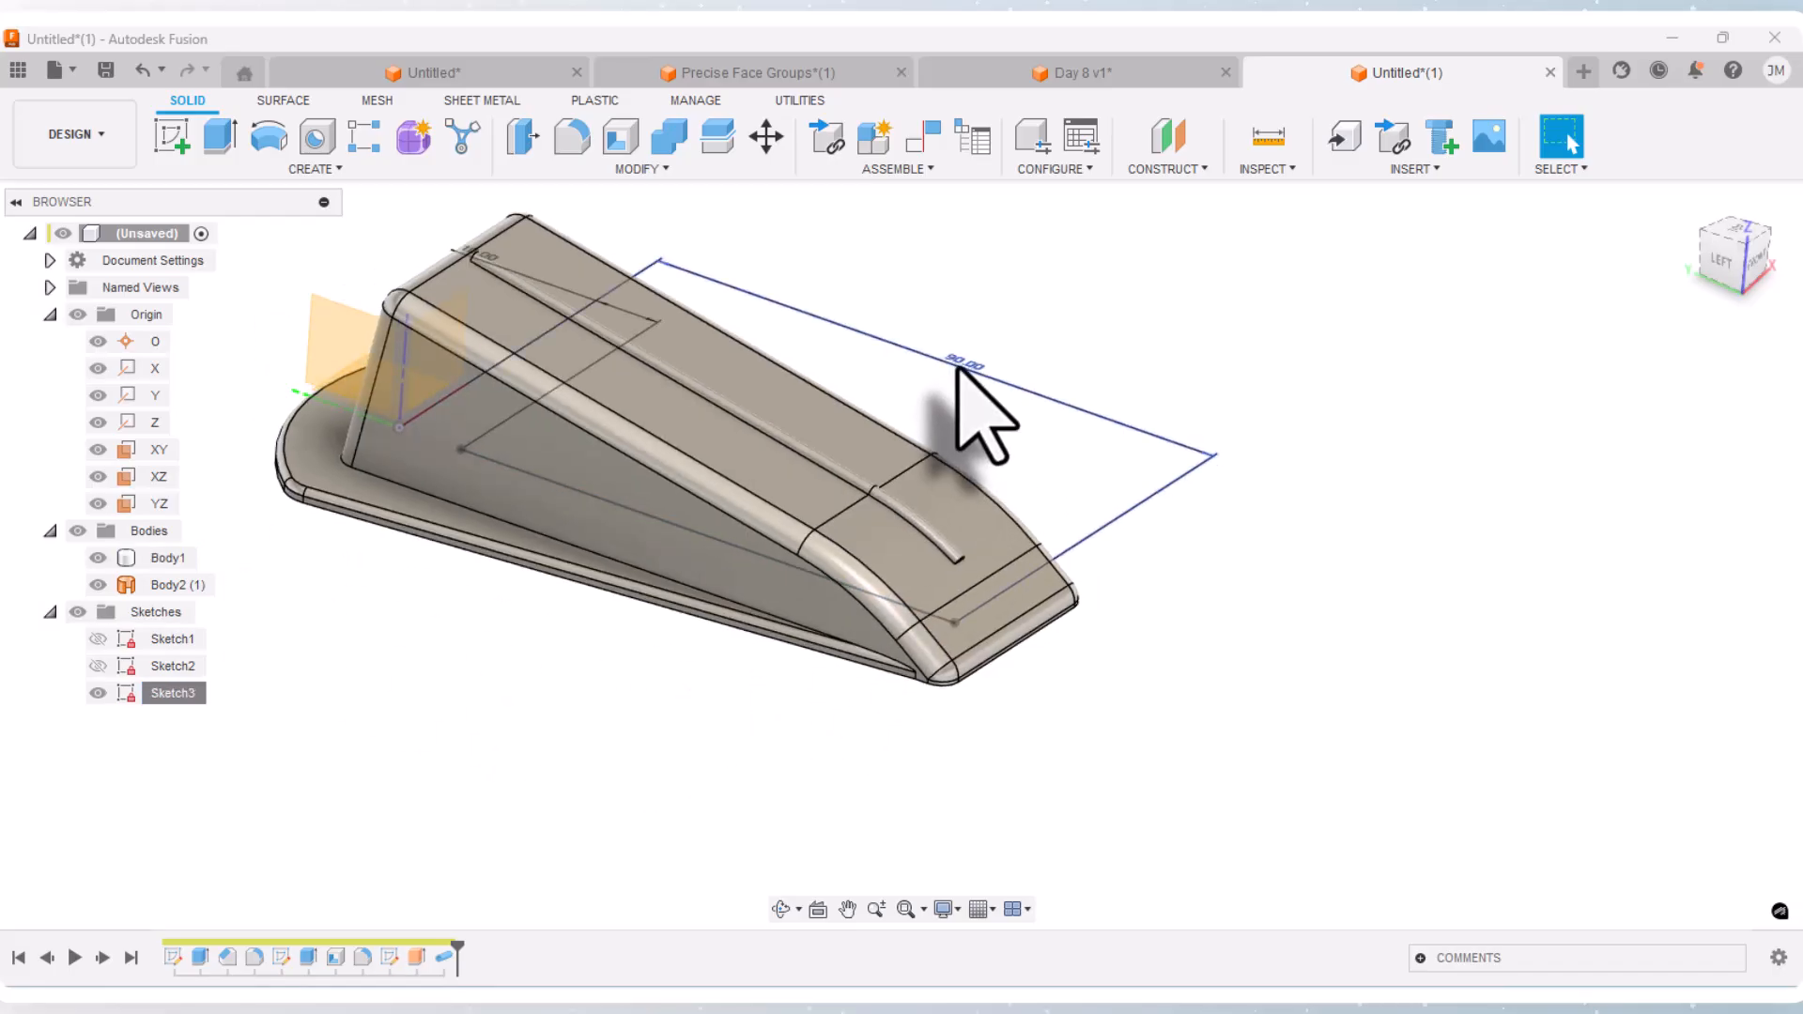
{"action": "left_click", "coordinate": [1719, 246]}
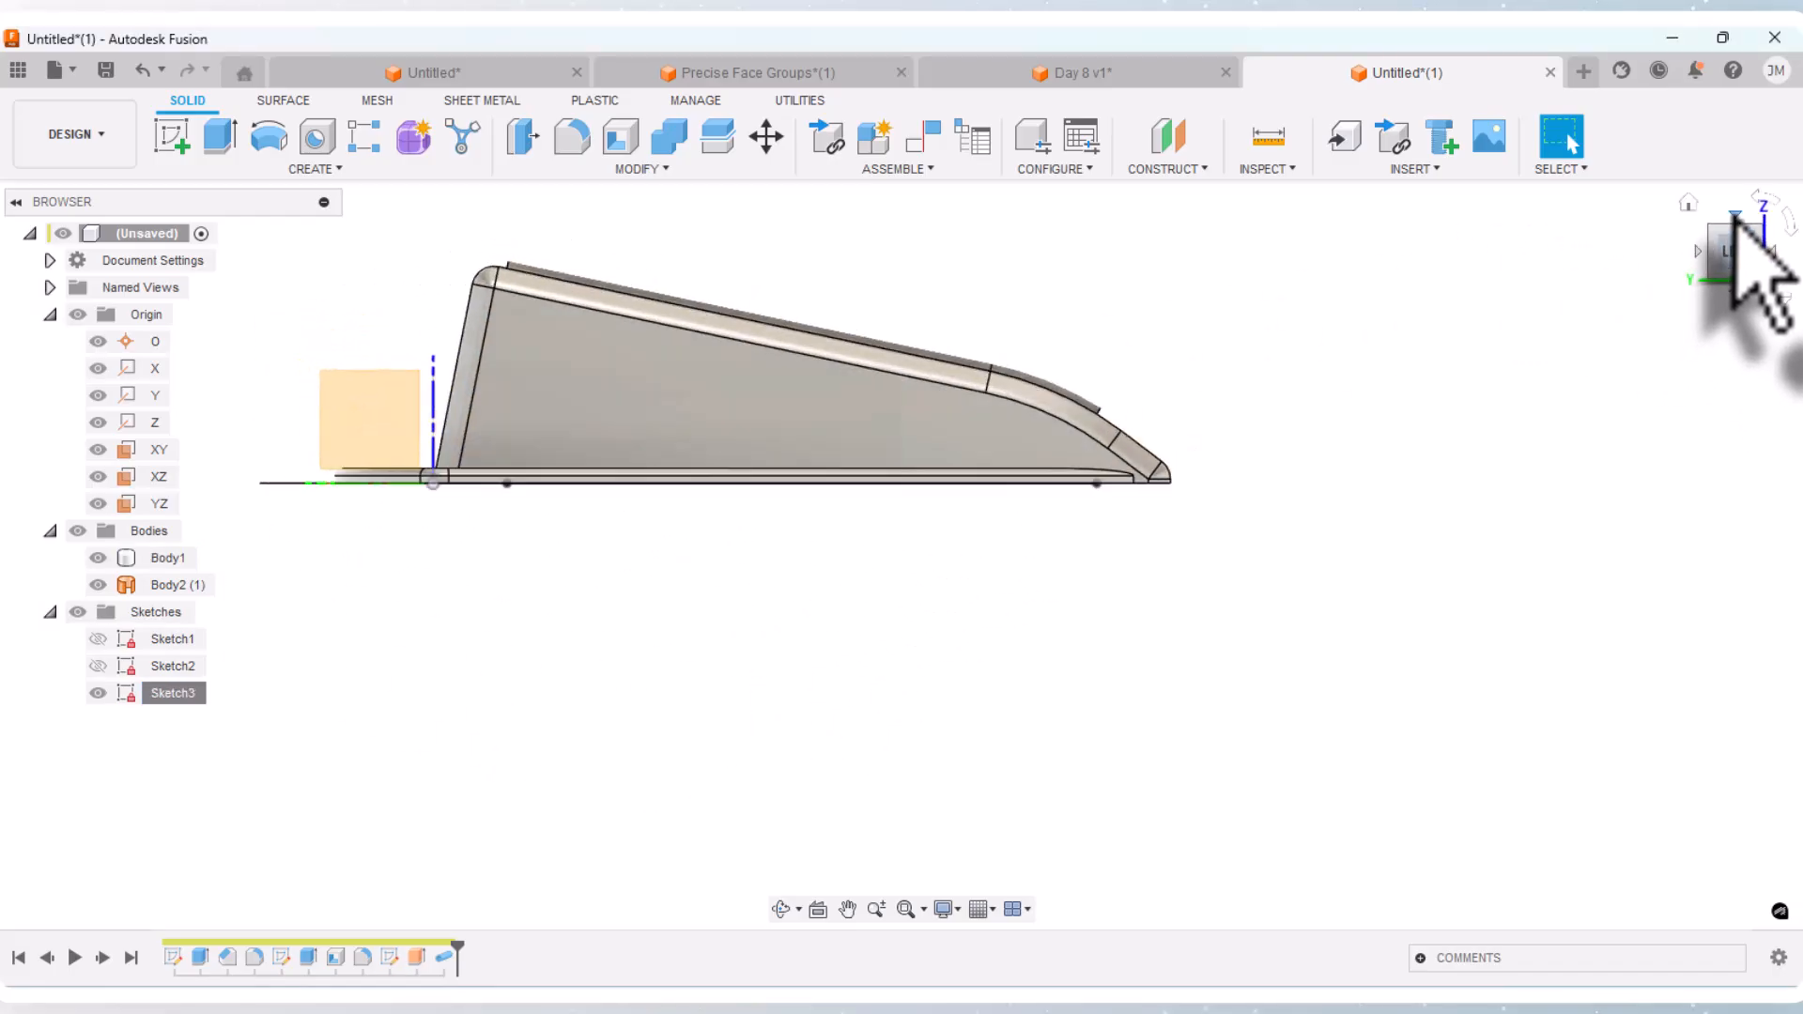
Step: From the top view, set the centre-line sketch's overall length dimension to 95 mm
{"action": "left_click", "coordinate": [1729, 227]}
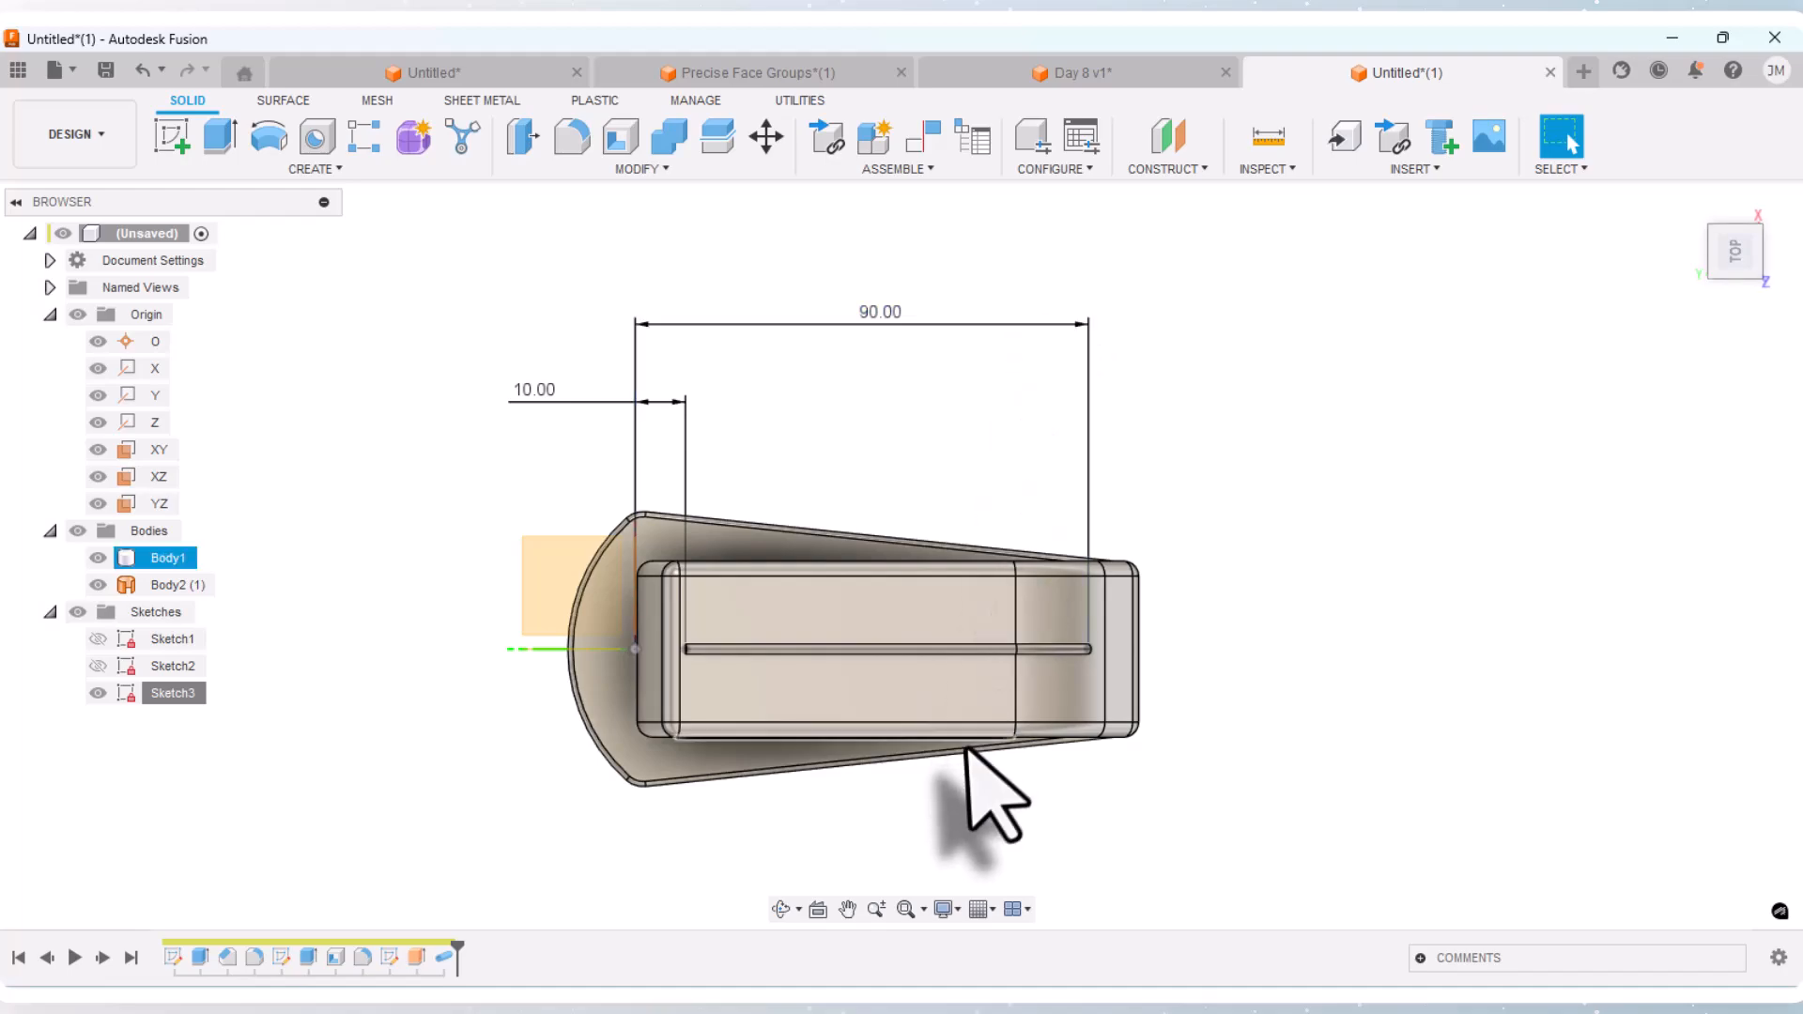
{"action": "scroll", "coordinate": [967, 748], "scroll_direction": "up", "scroll_amount": 3}
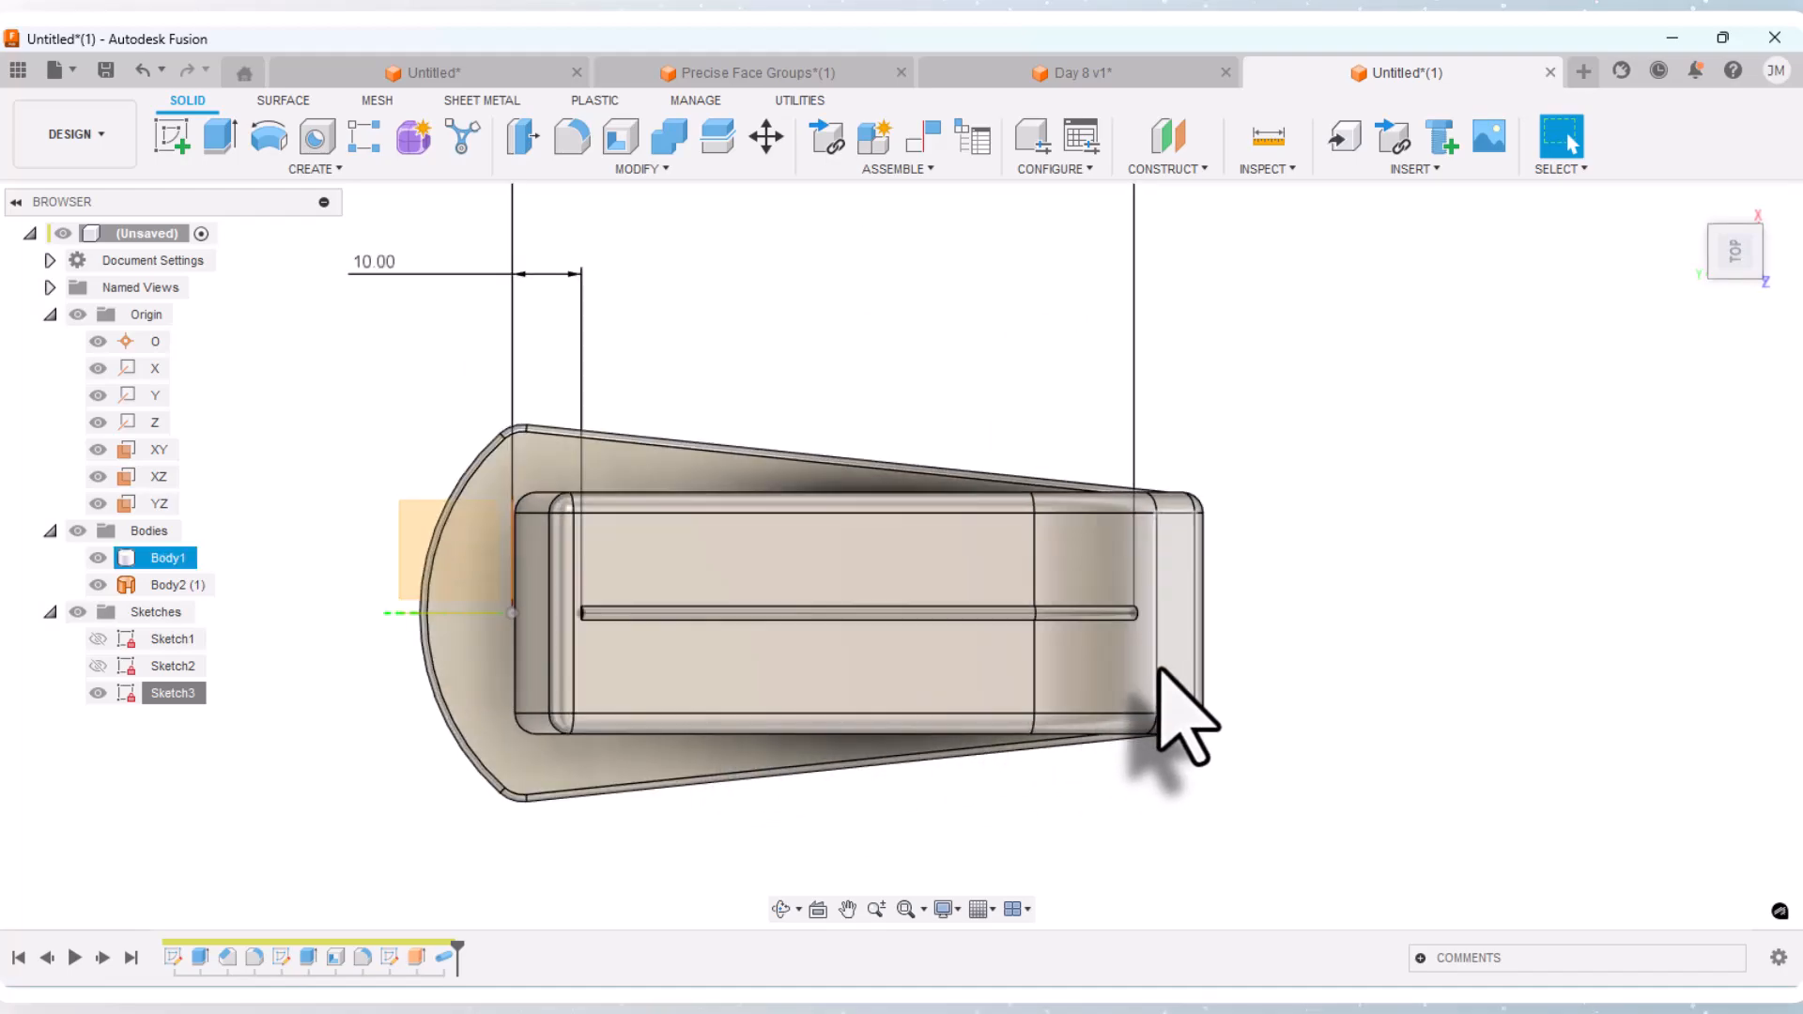
{"action": "scroll", "coordinate": [1155, 681], "scroll_direction": "down", "scroll_amount": 3}
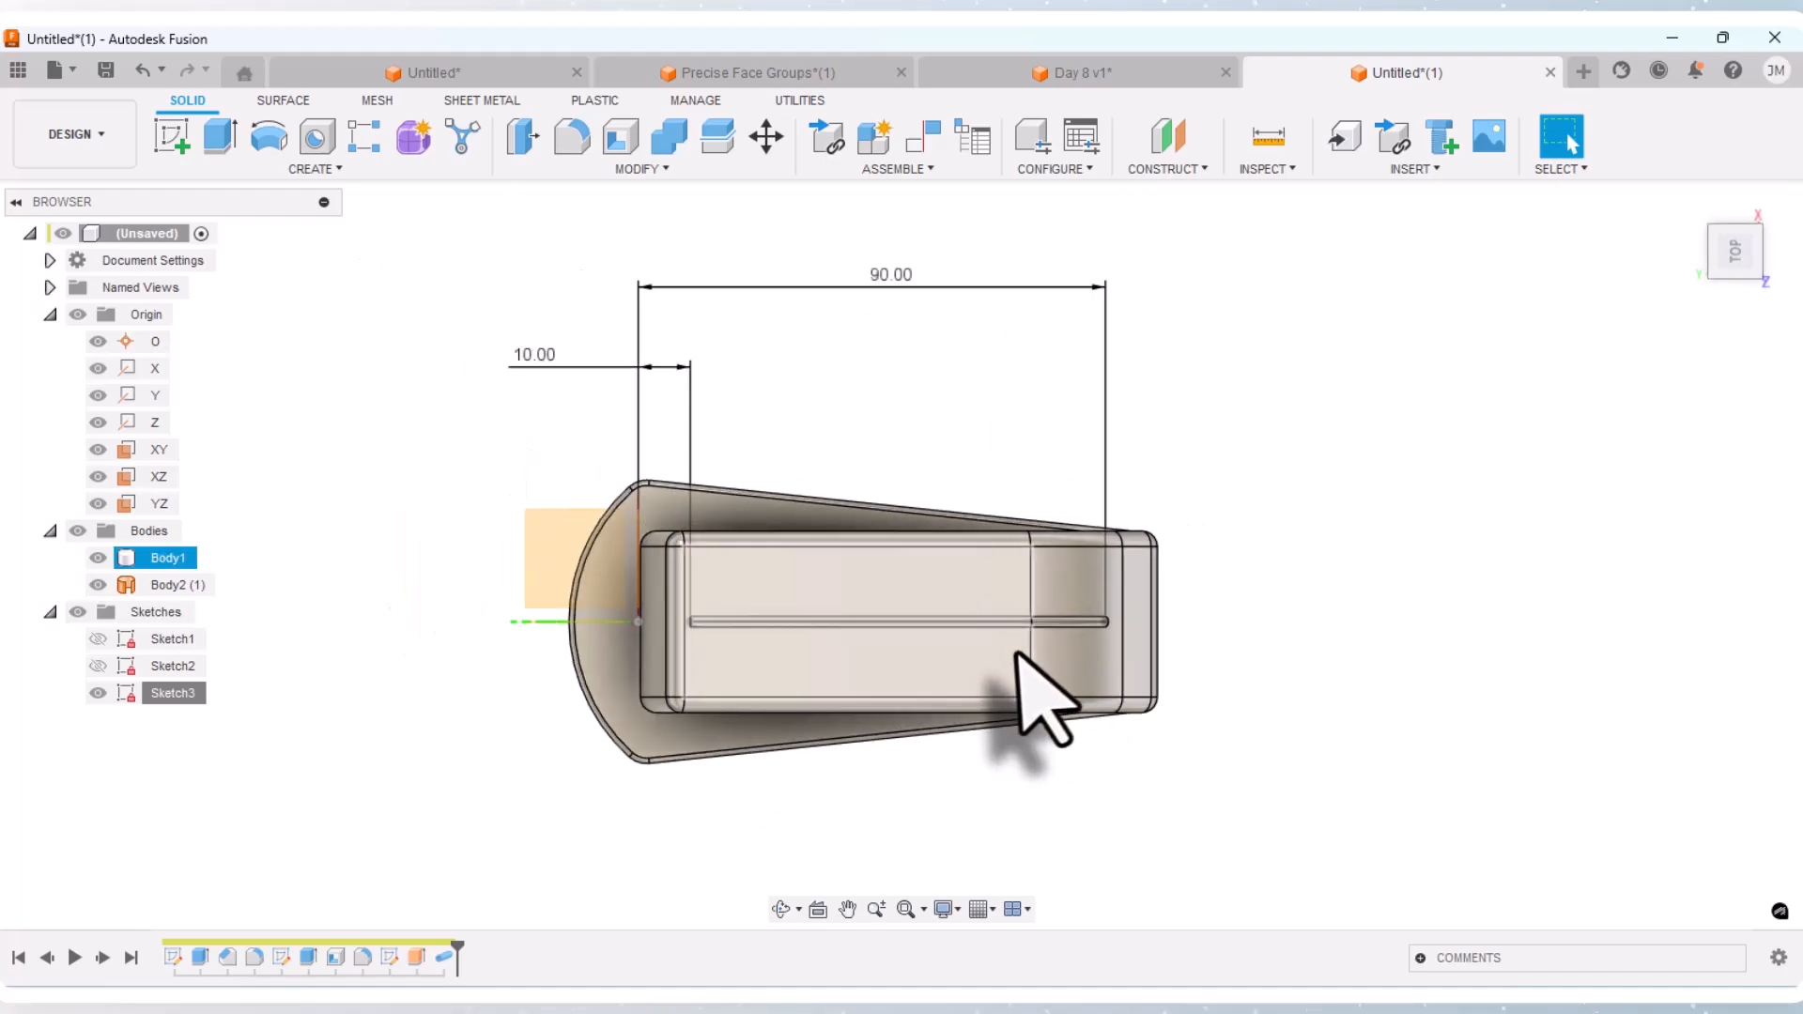
{"action": "double_click", "coordinate": [892, 276]}
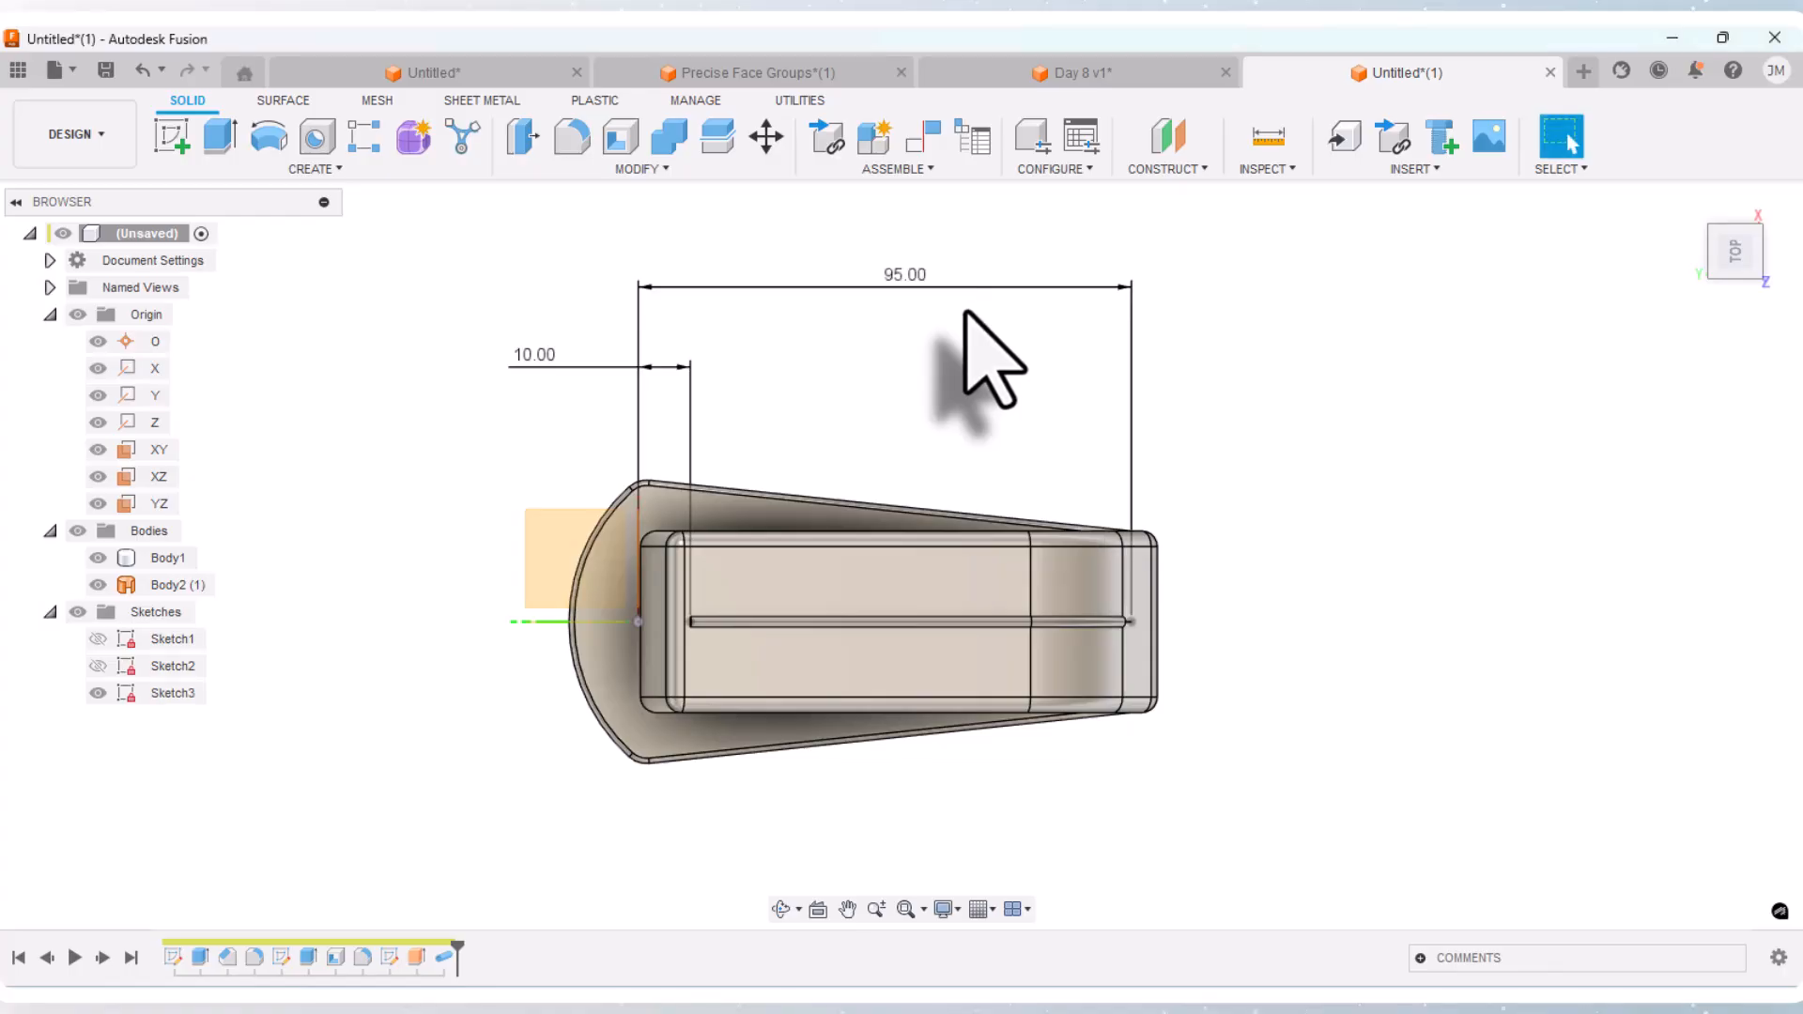
Step: Extend the centre line by setting its overall length dimension to 100 mm
{"action": "scroll", "coordinate": [1156, 667], "scroll_direction": "up", "scroll_amount": 3}
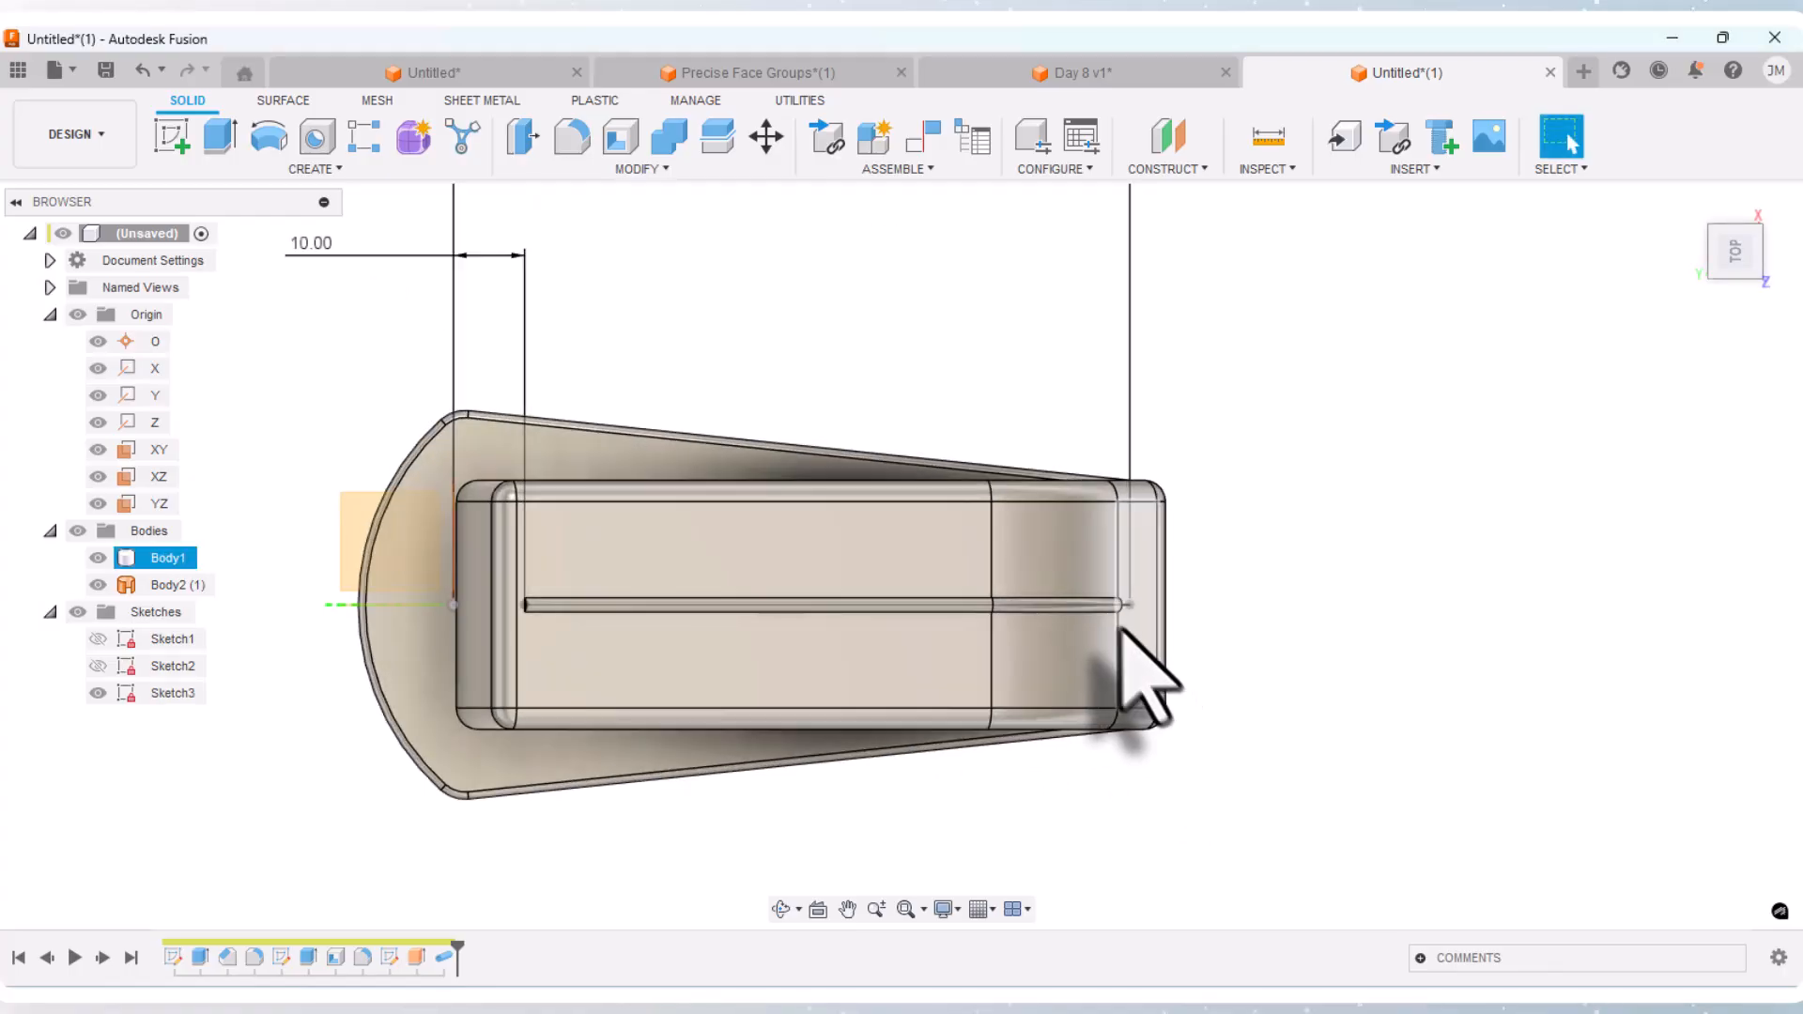
{"action": "scroll", "coordinate": [1089, 609], "scroll_direction": "down", "scroll_amount": 3}
{"action": "double_click", "coordinate": [896, 284]}
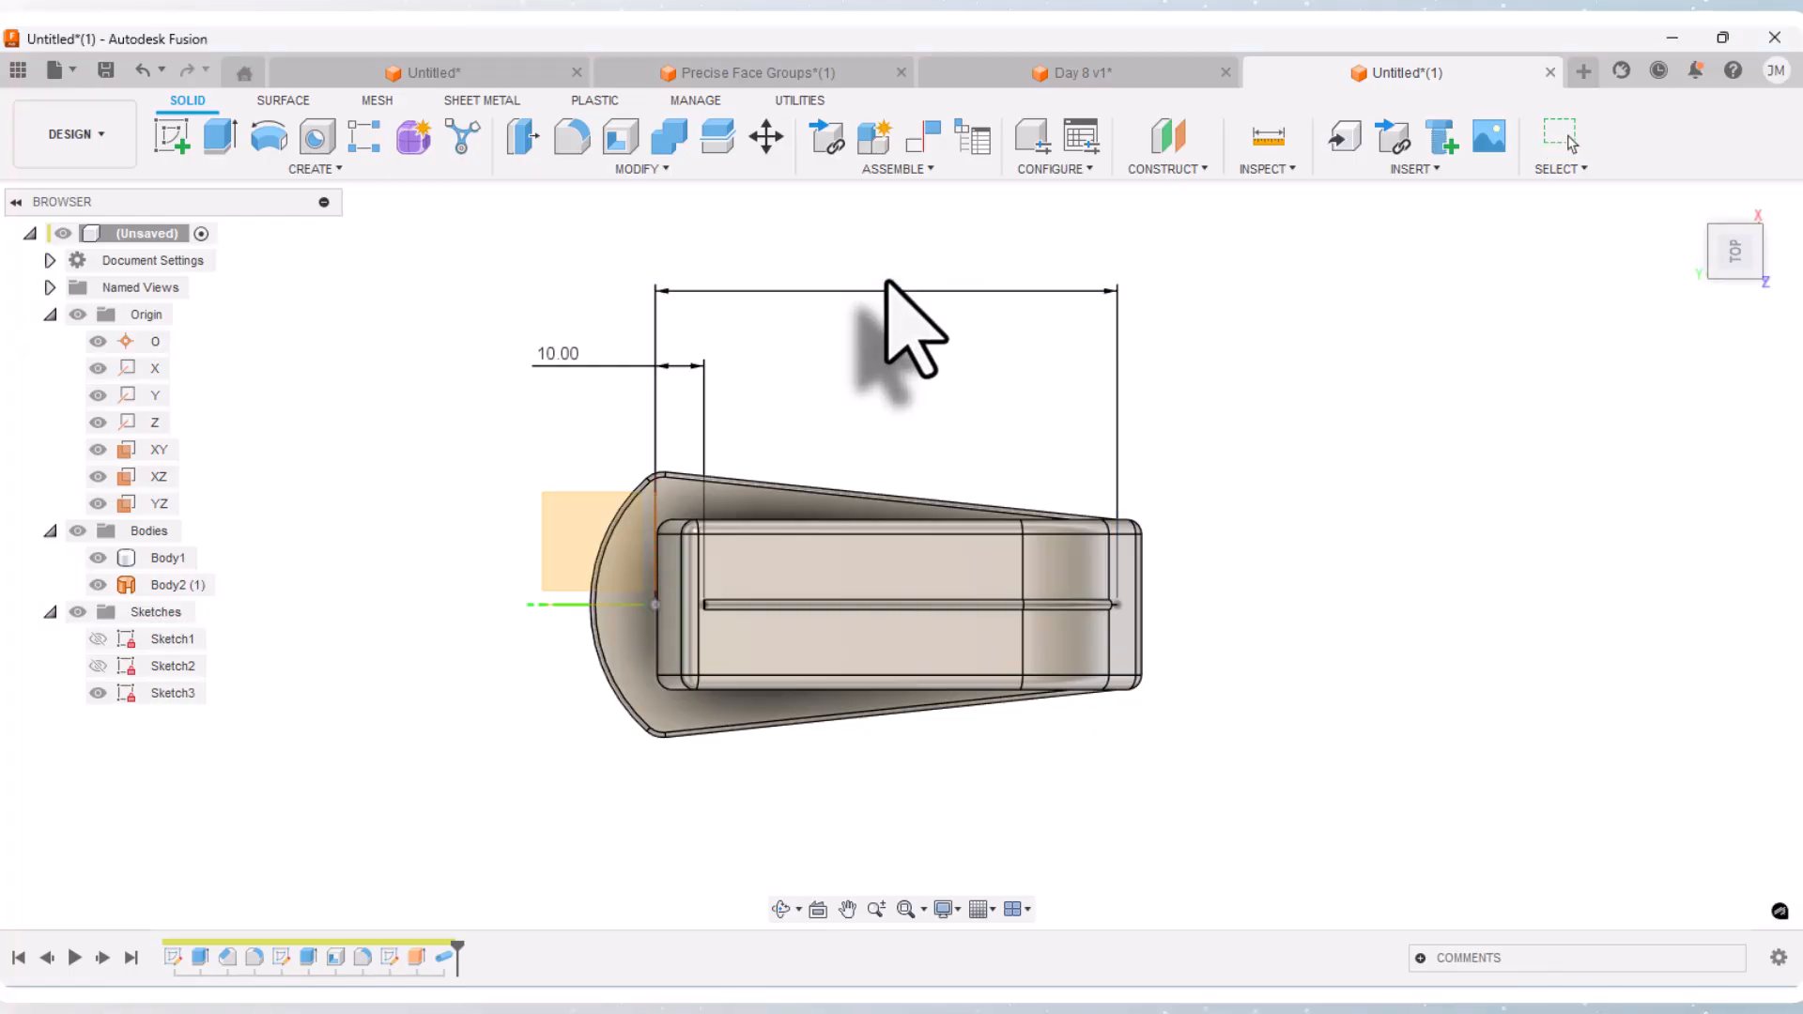
Step: Set the centre line's overall length dimension to 97.5 mm and check its end point near the wedge's thin tip
{"action": "scroll", "coordinate": [1141, 601], "scroll_direction": "up", "scroll_amount": 3}
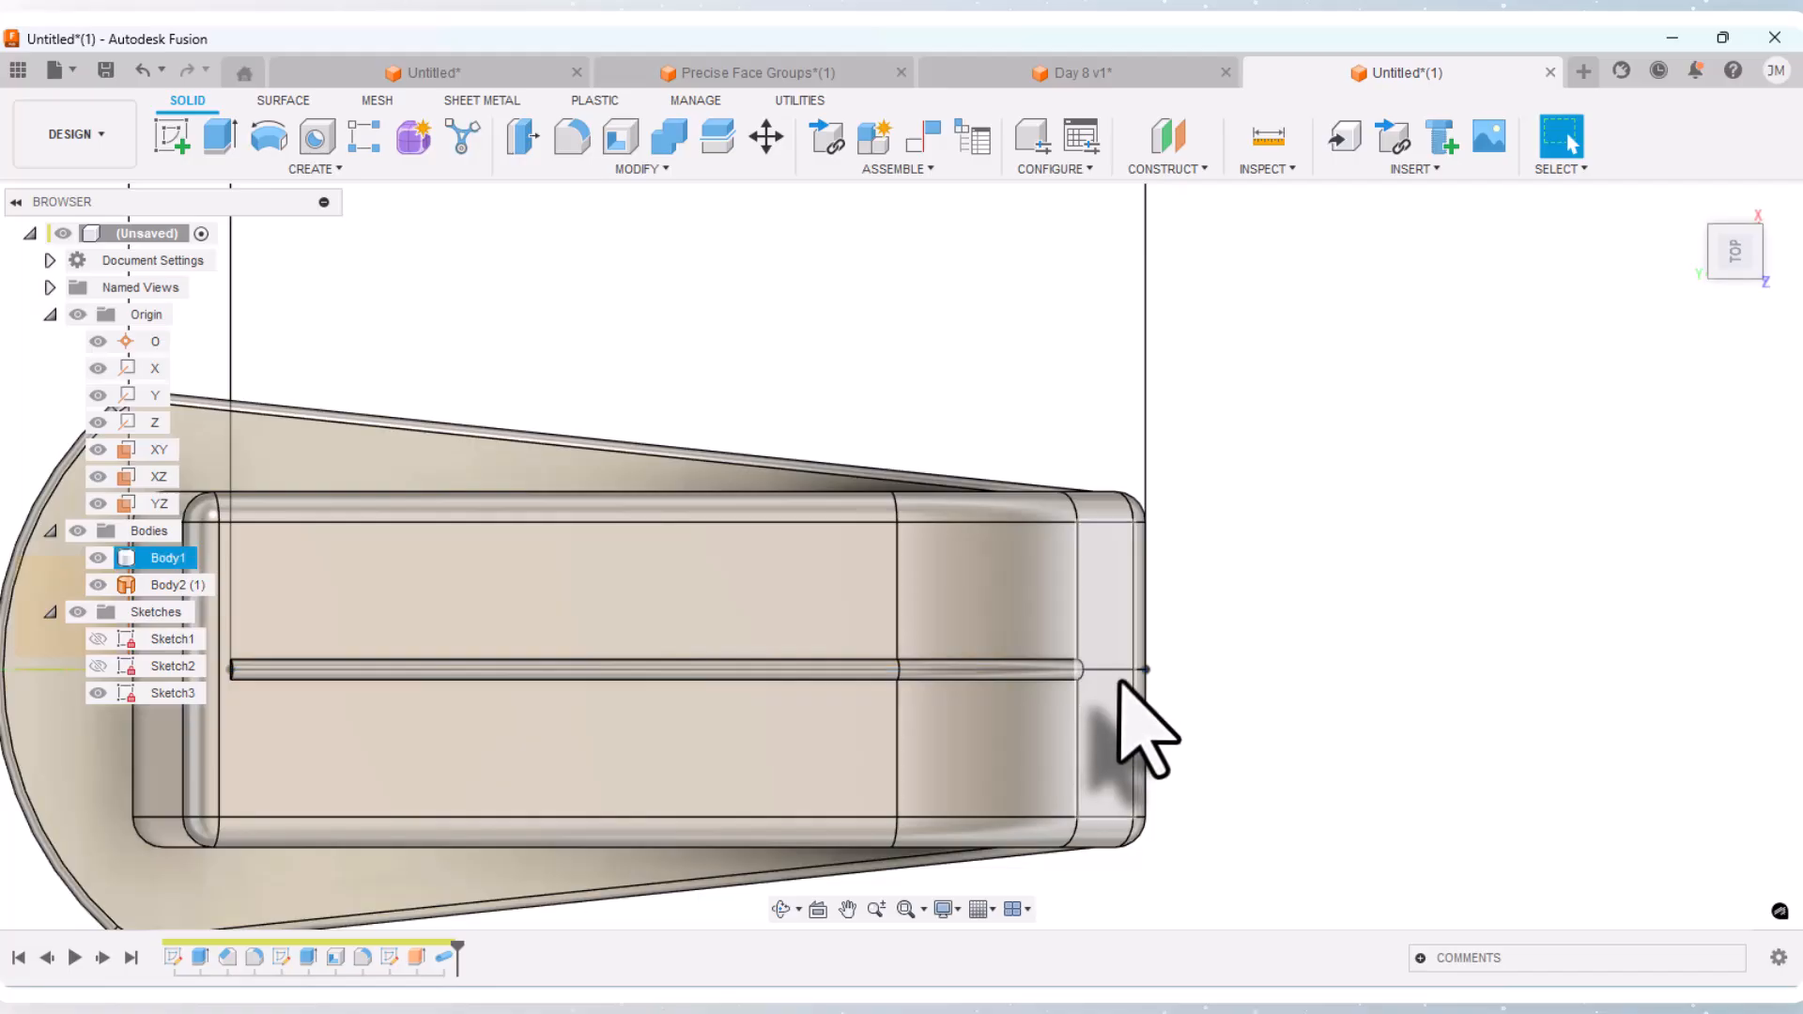
{"action": "scroll", "coordinate": [1131, 662], "scroll_direction": "down", "scroll_amount": 3}
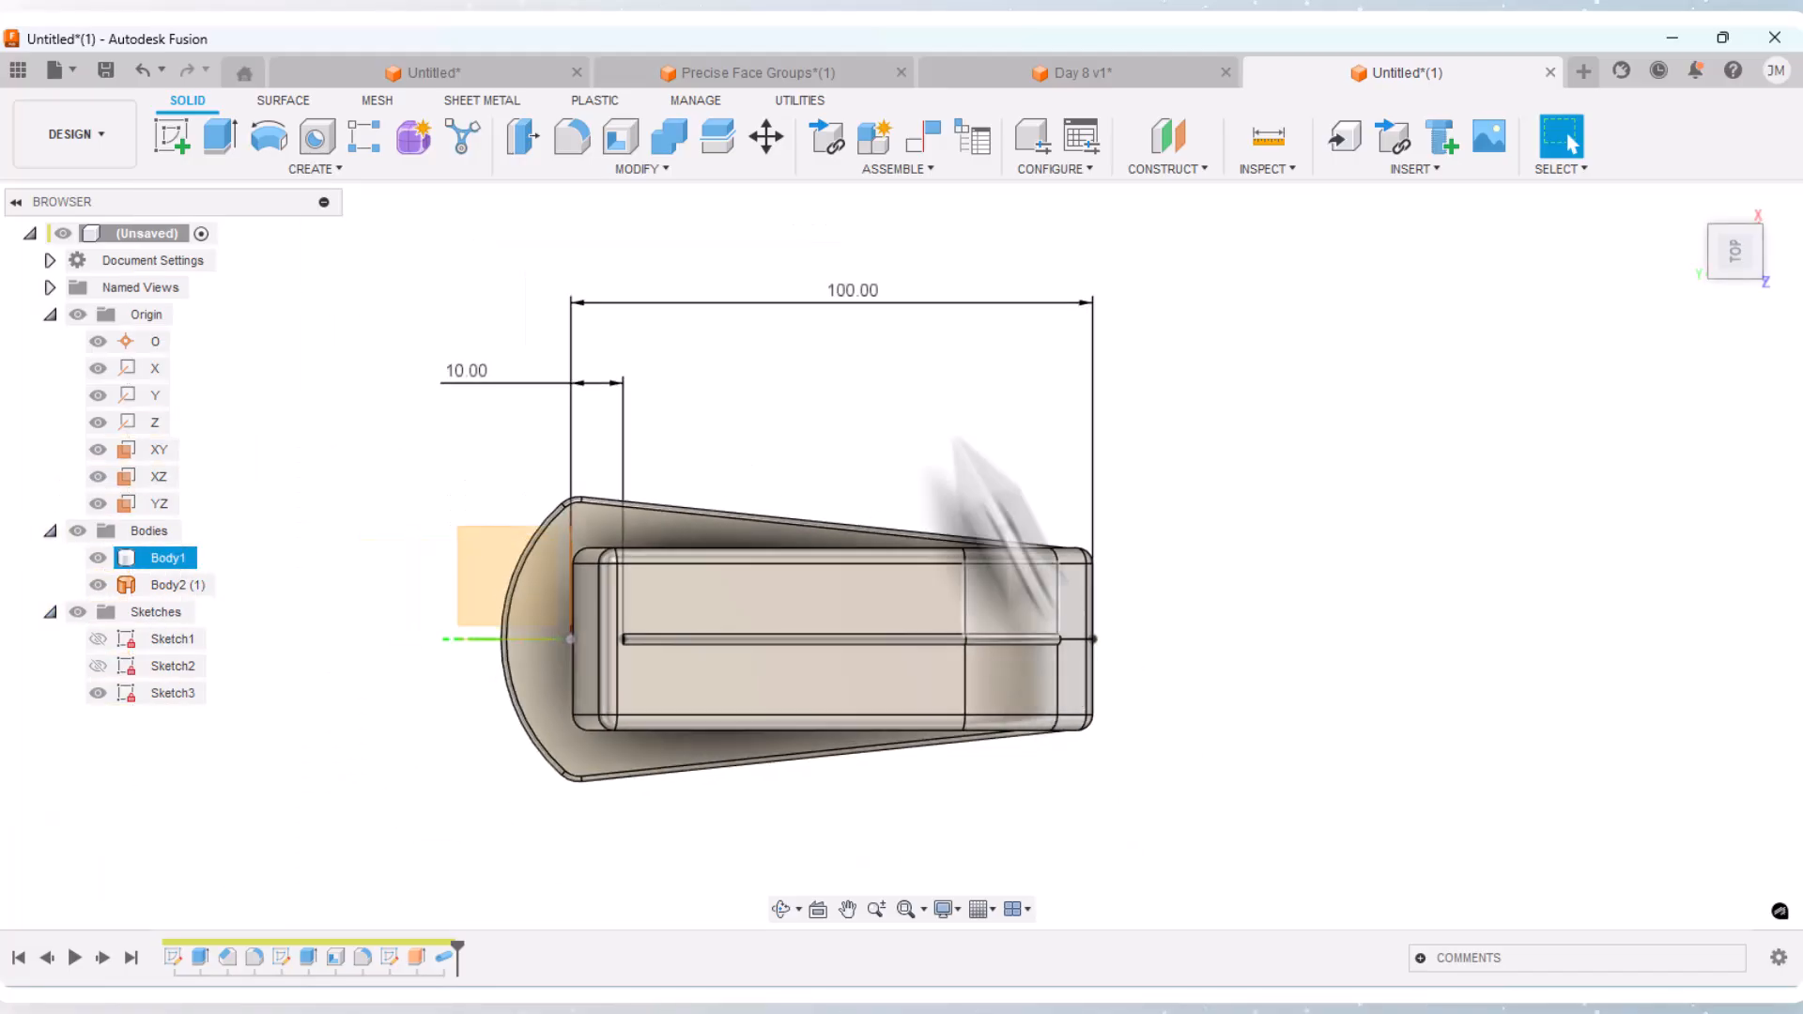
{"action": "double_click", "coordinate": [850, 291]}
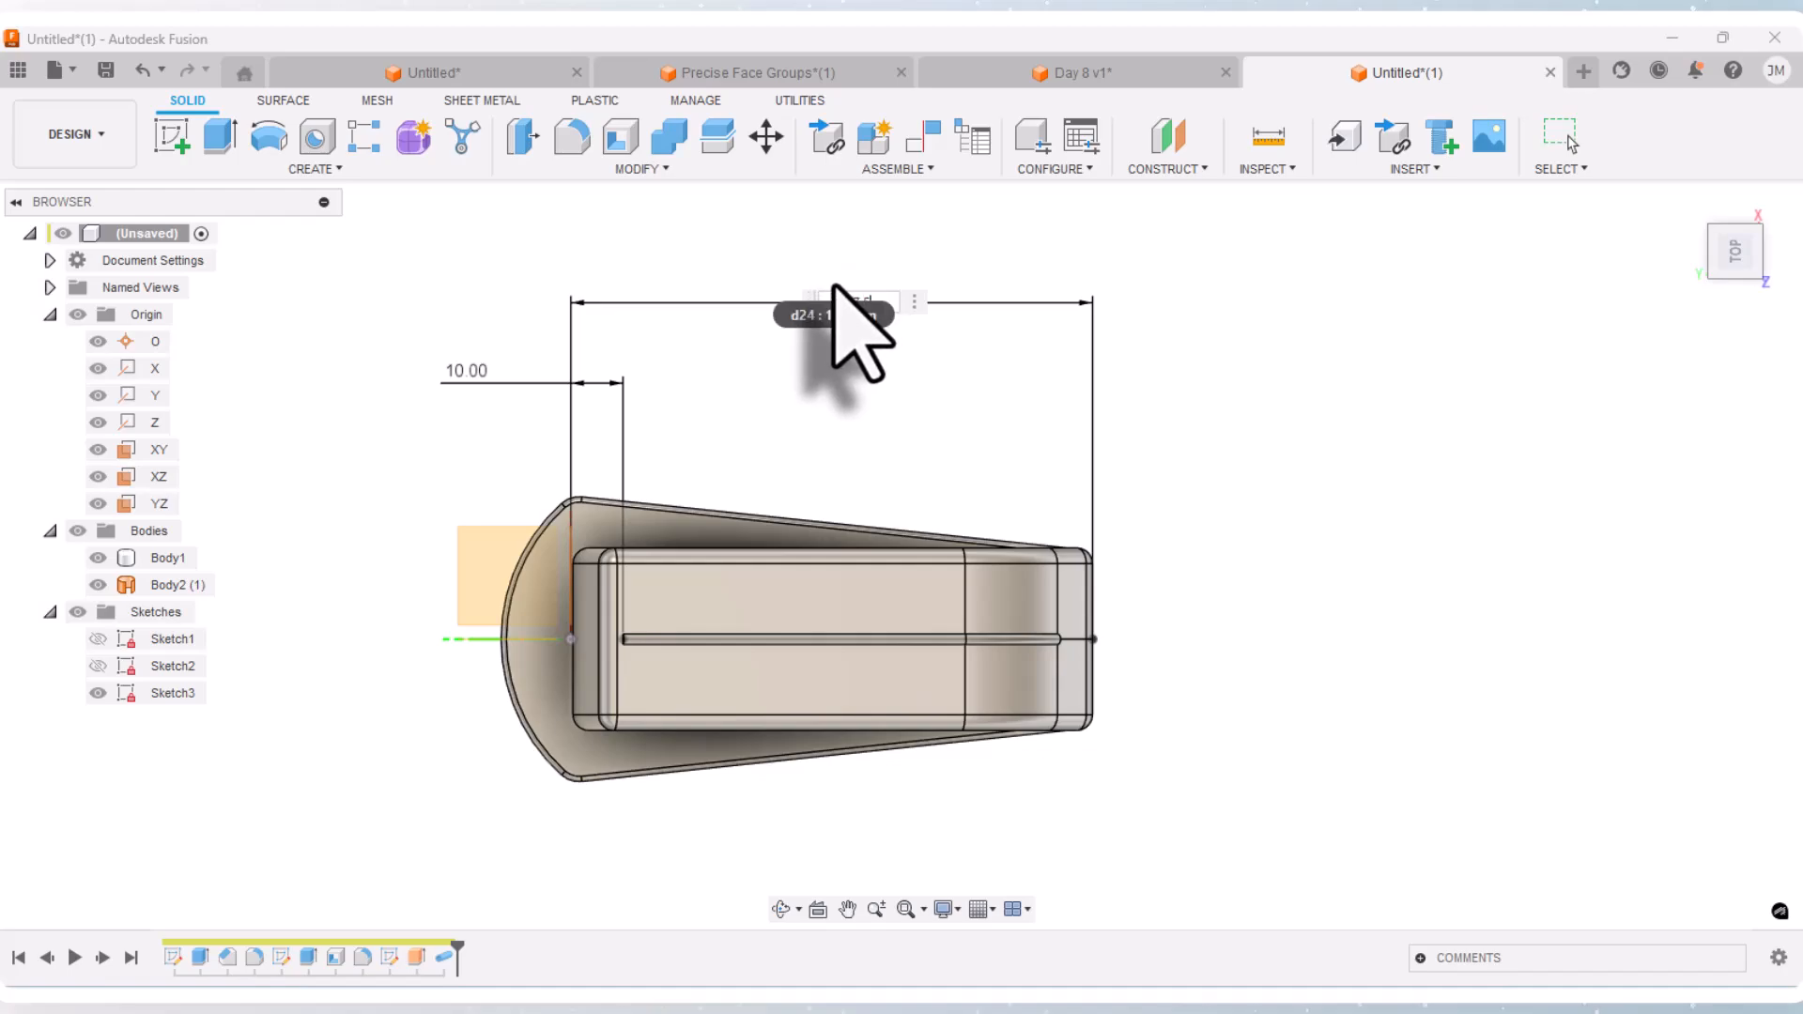
{"action": "key", "text": "Return"}
{"action": "left_click", "coordinate": [1033, 705]}
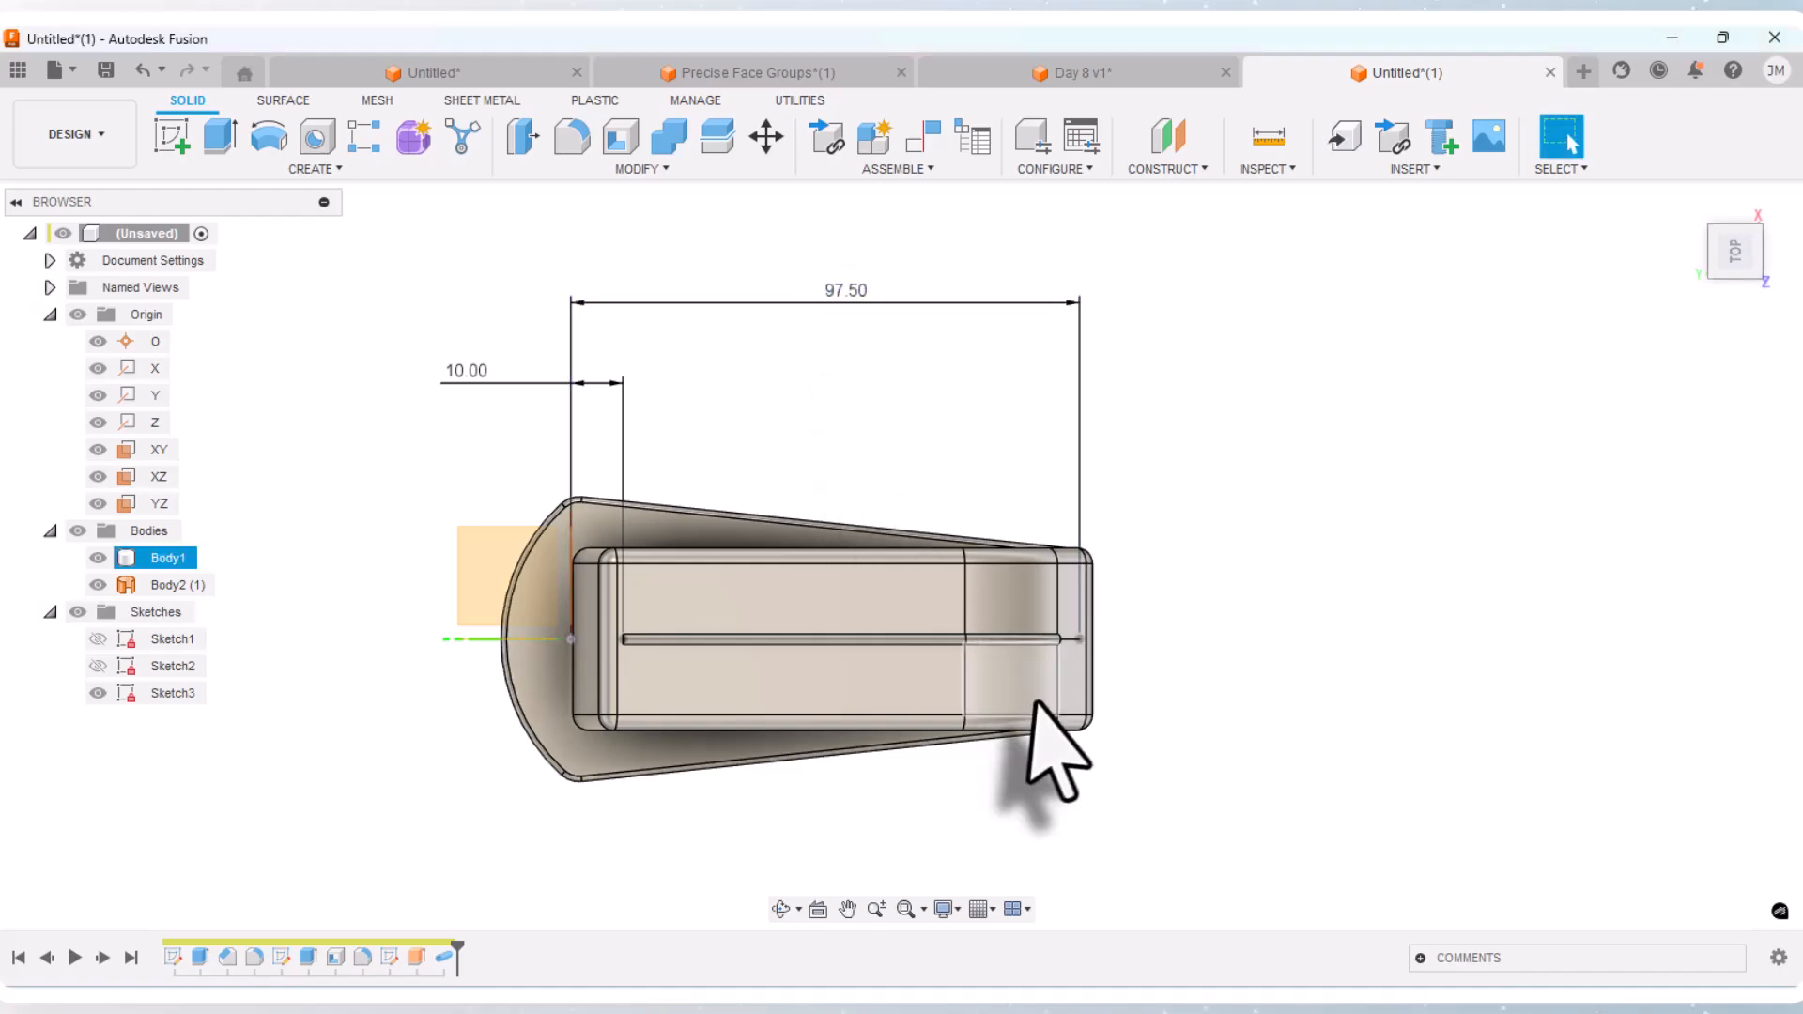
{"action": "scroll", "coordinate": [1057, 657], "scroll_direction": "up", "scroll_amount": 3}
{"action": "scroll", "coordinate": [1061, 648], "scroll_direction": "up", "scroll_amount": 3}
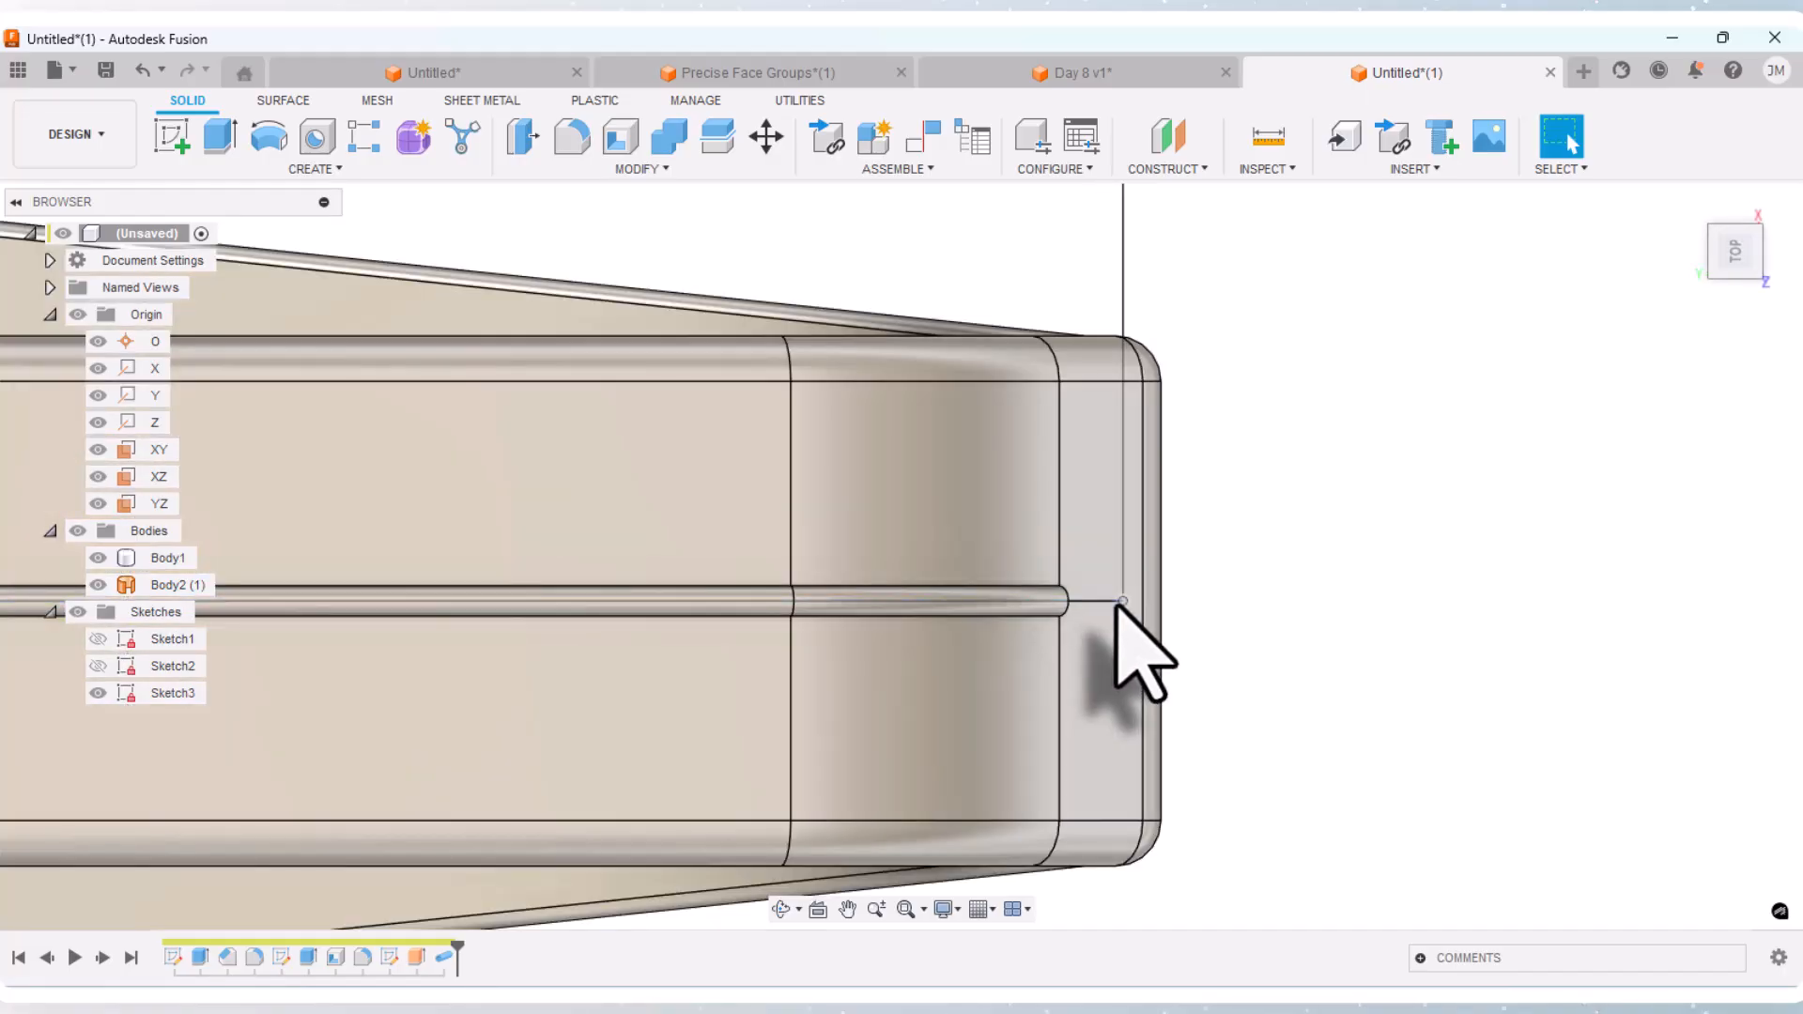
{"action": "scroll", "coordinate": [1113, 620], "scroll_direction": "down", "scroll_amount": 5}
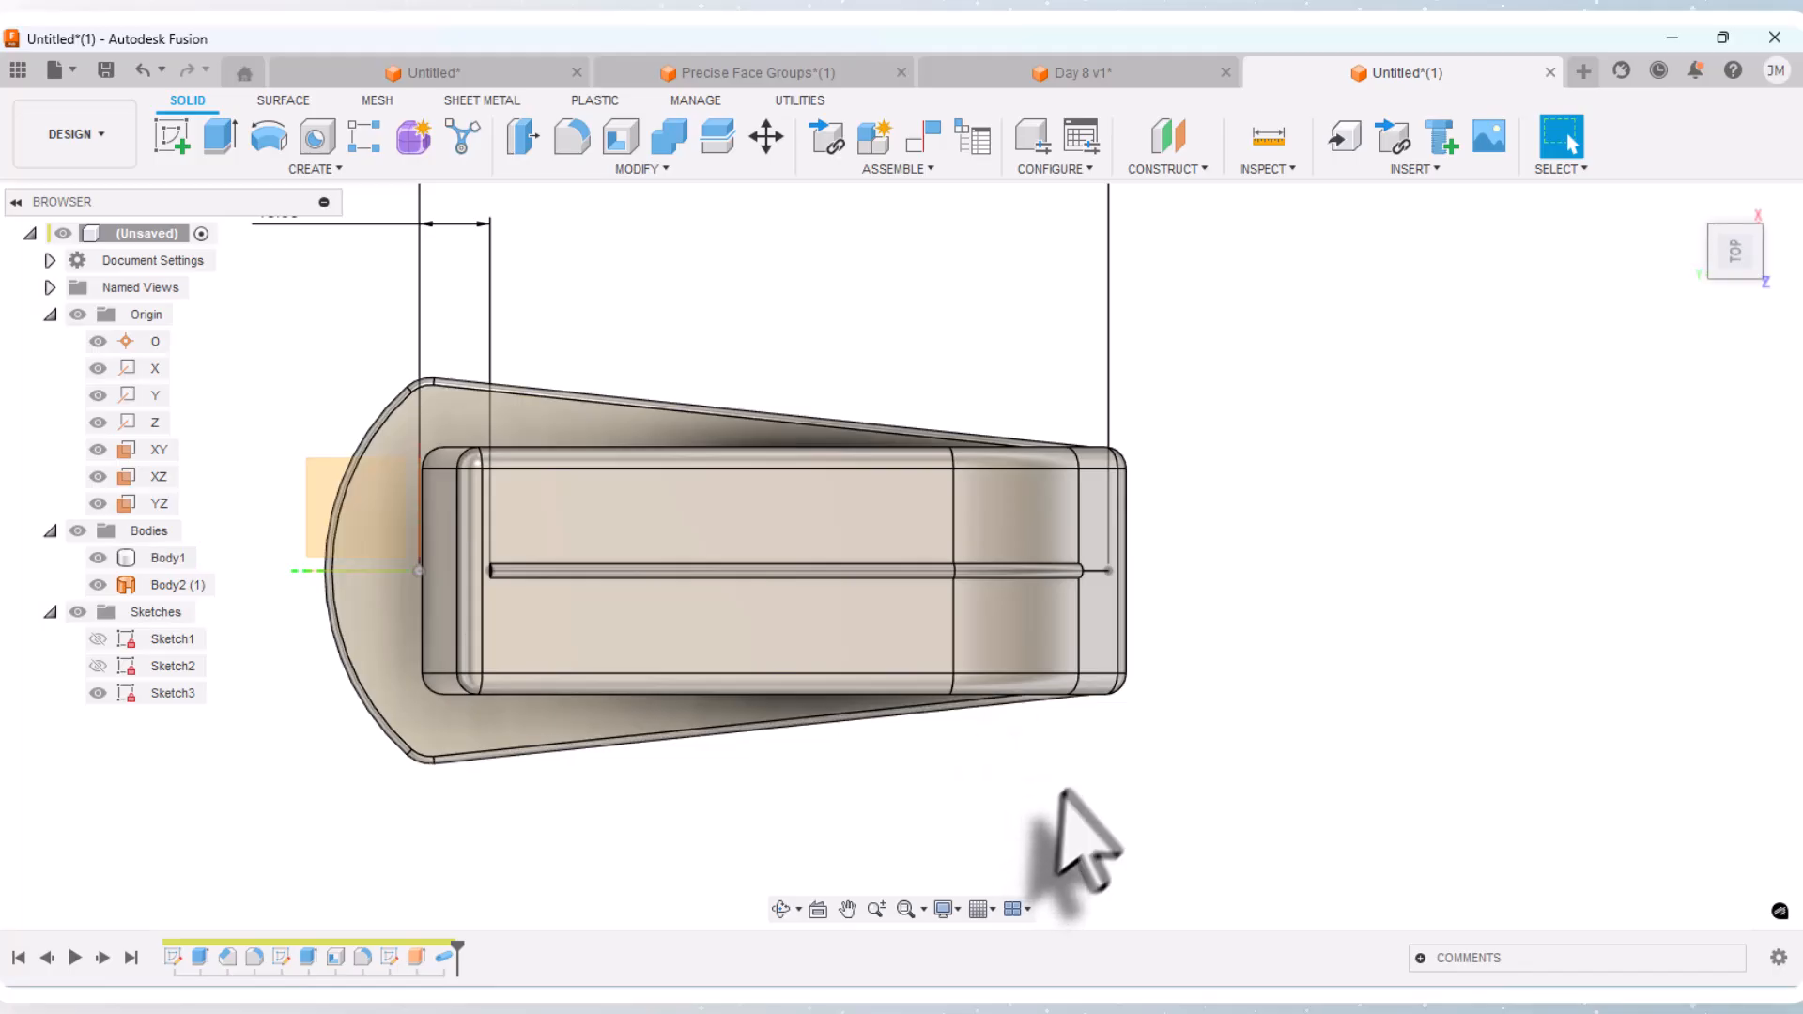
{"action": "scroll", "coordinate": [1061, 792], "scroll_direction": "down", "scroll_amount": 2}
Step: Recompute the whole model with Compute All, viewing the wedge's thin tip in 3D
{"action": "left_click", "coordinate": [783, 909]}
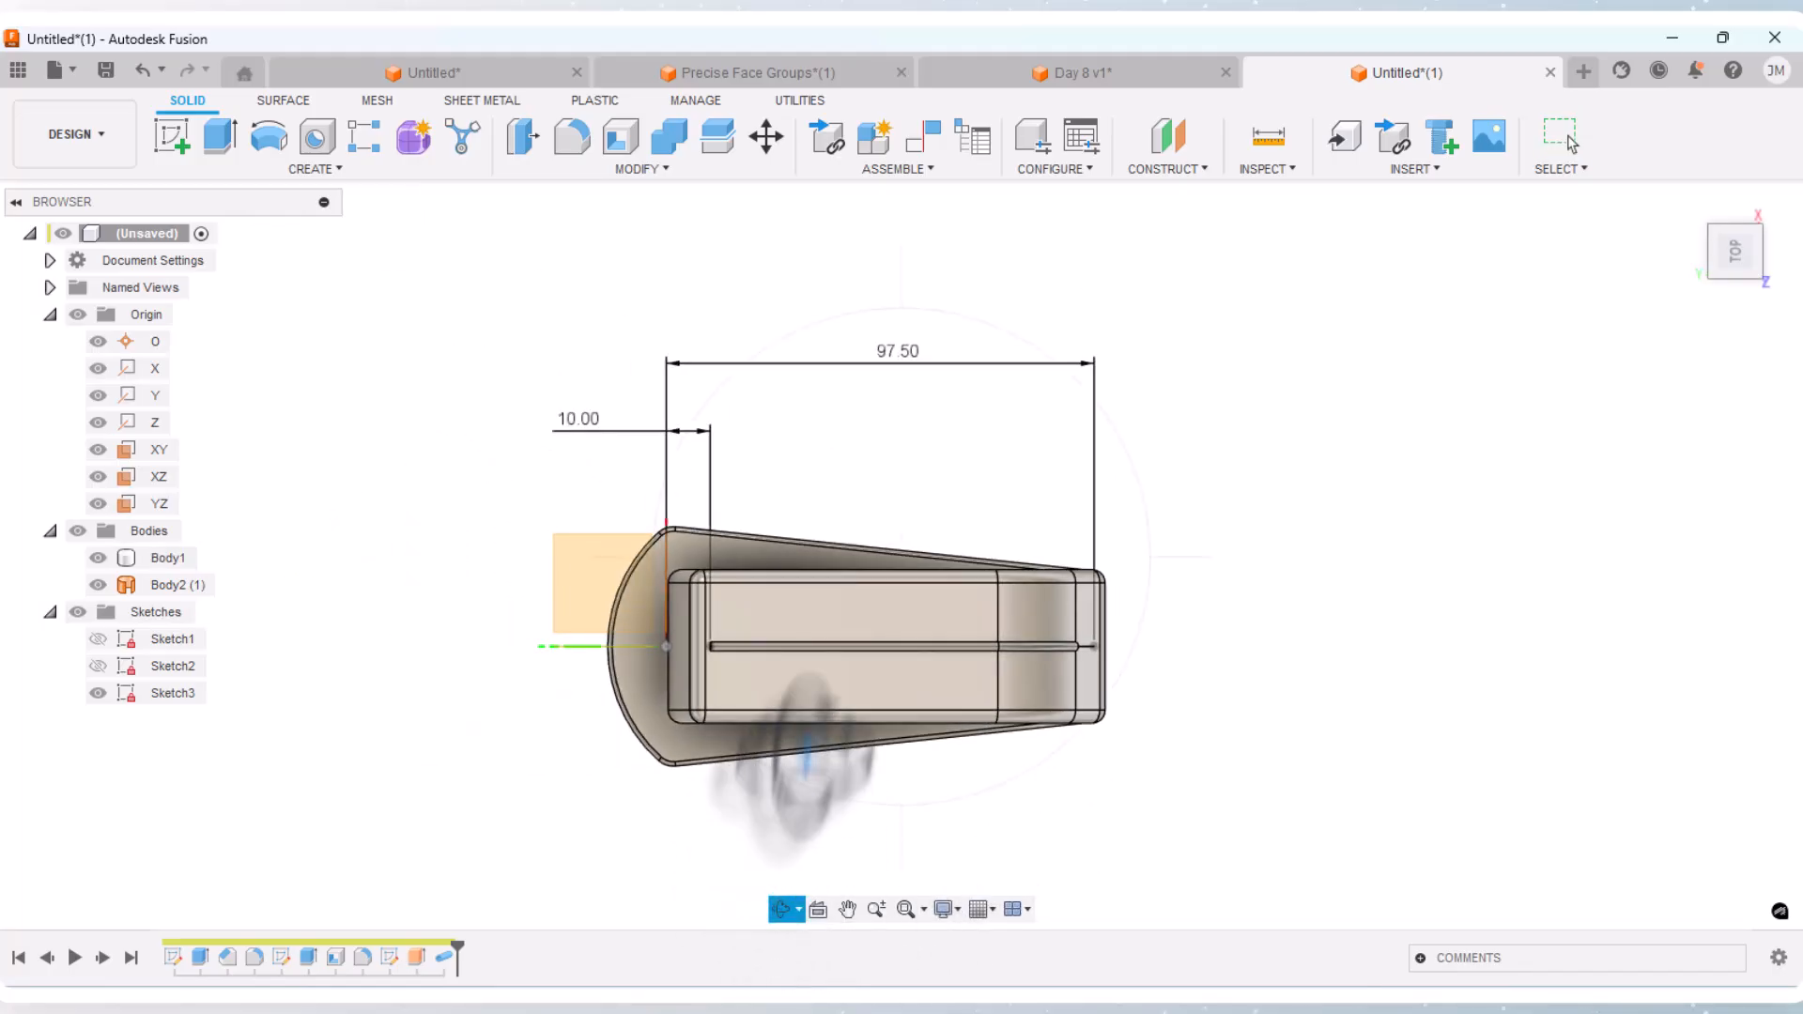
{"action": "left_click_drag", "start_coordinate": [785, 764], "coordinate": [855, 669]}
{"action": "right_click", "coordinate": [928, 673]}
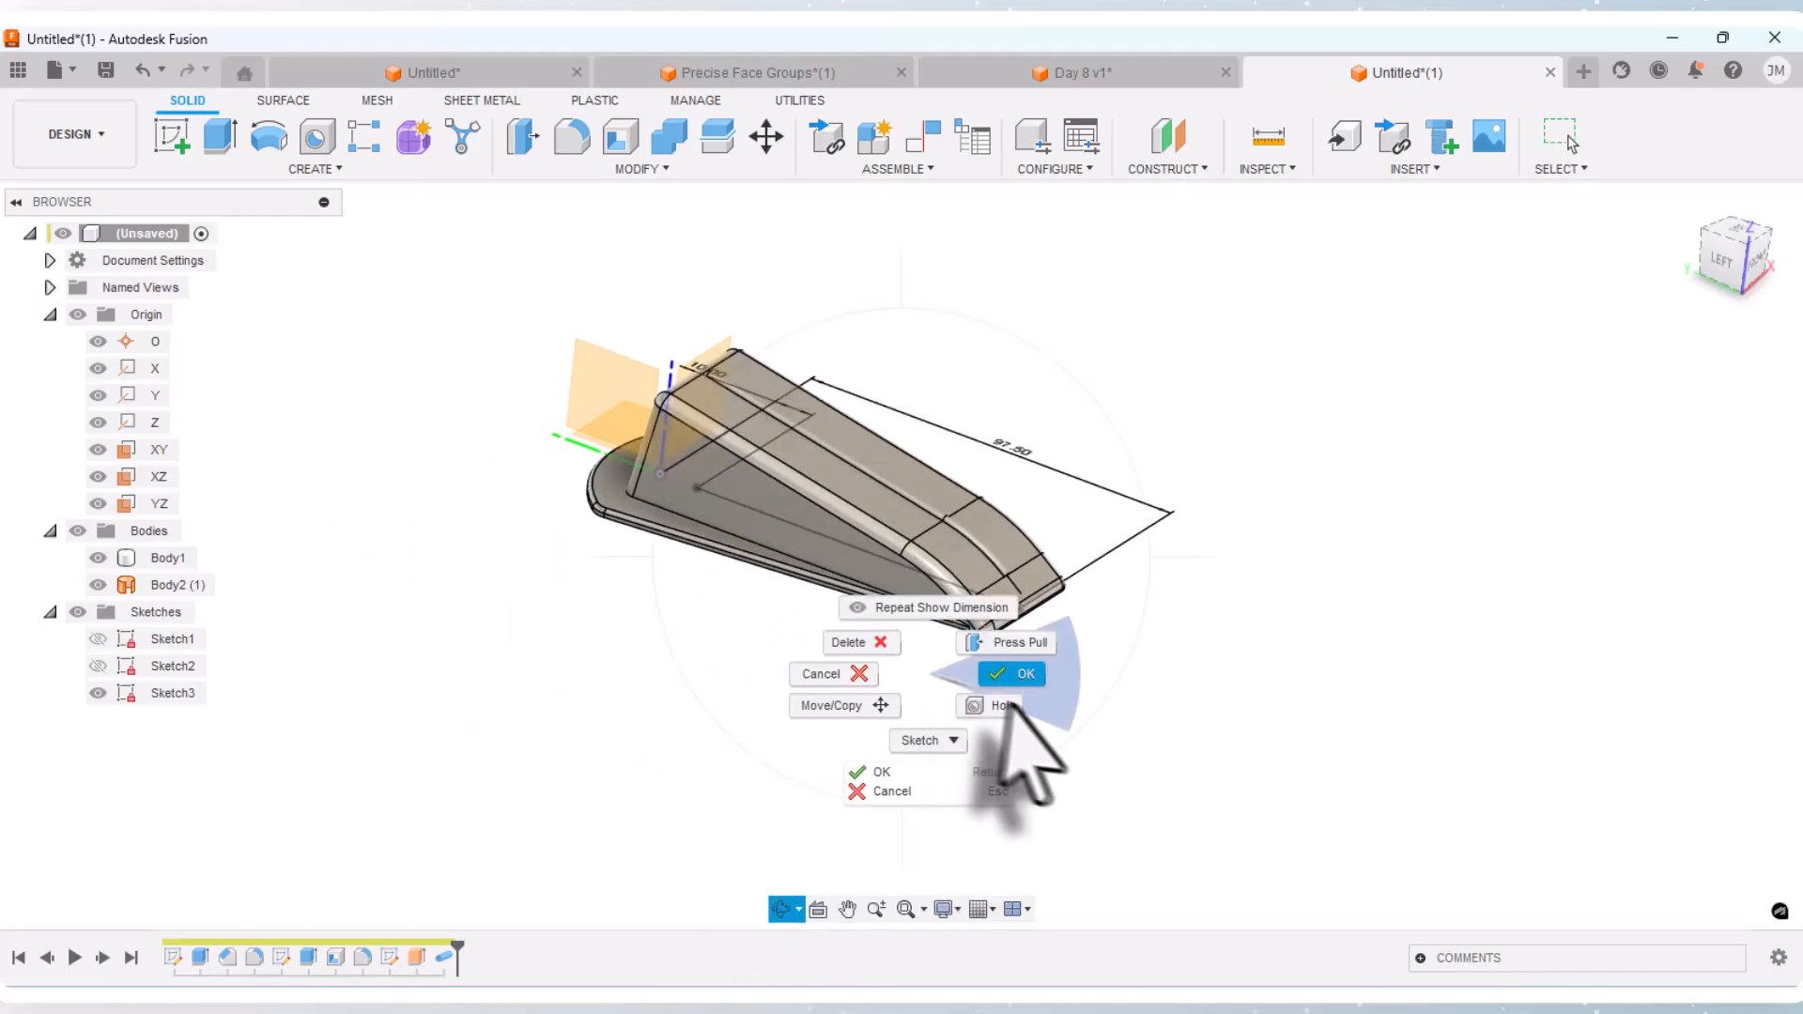
{"action": "left_click", "coordinate": [1023, 674]}
{"action": "scroll", "coordinate": [1039, 648], "scroll_direction": "up", "scroll_amount": 5}
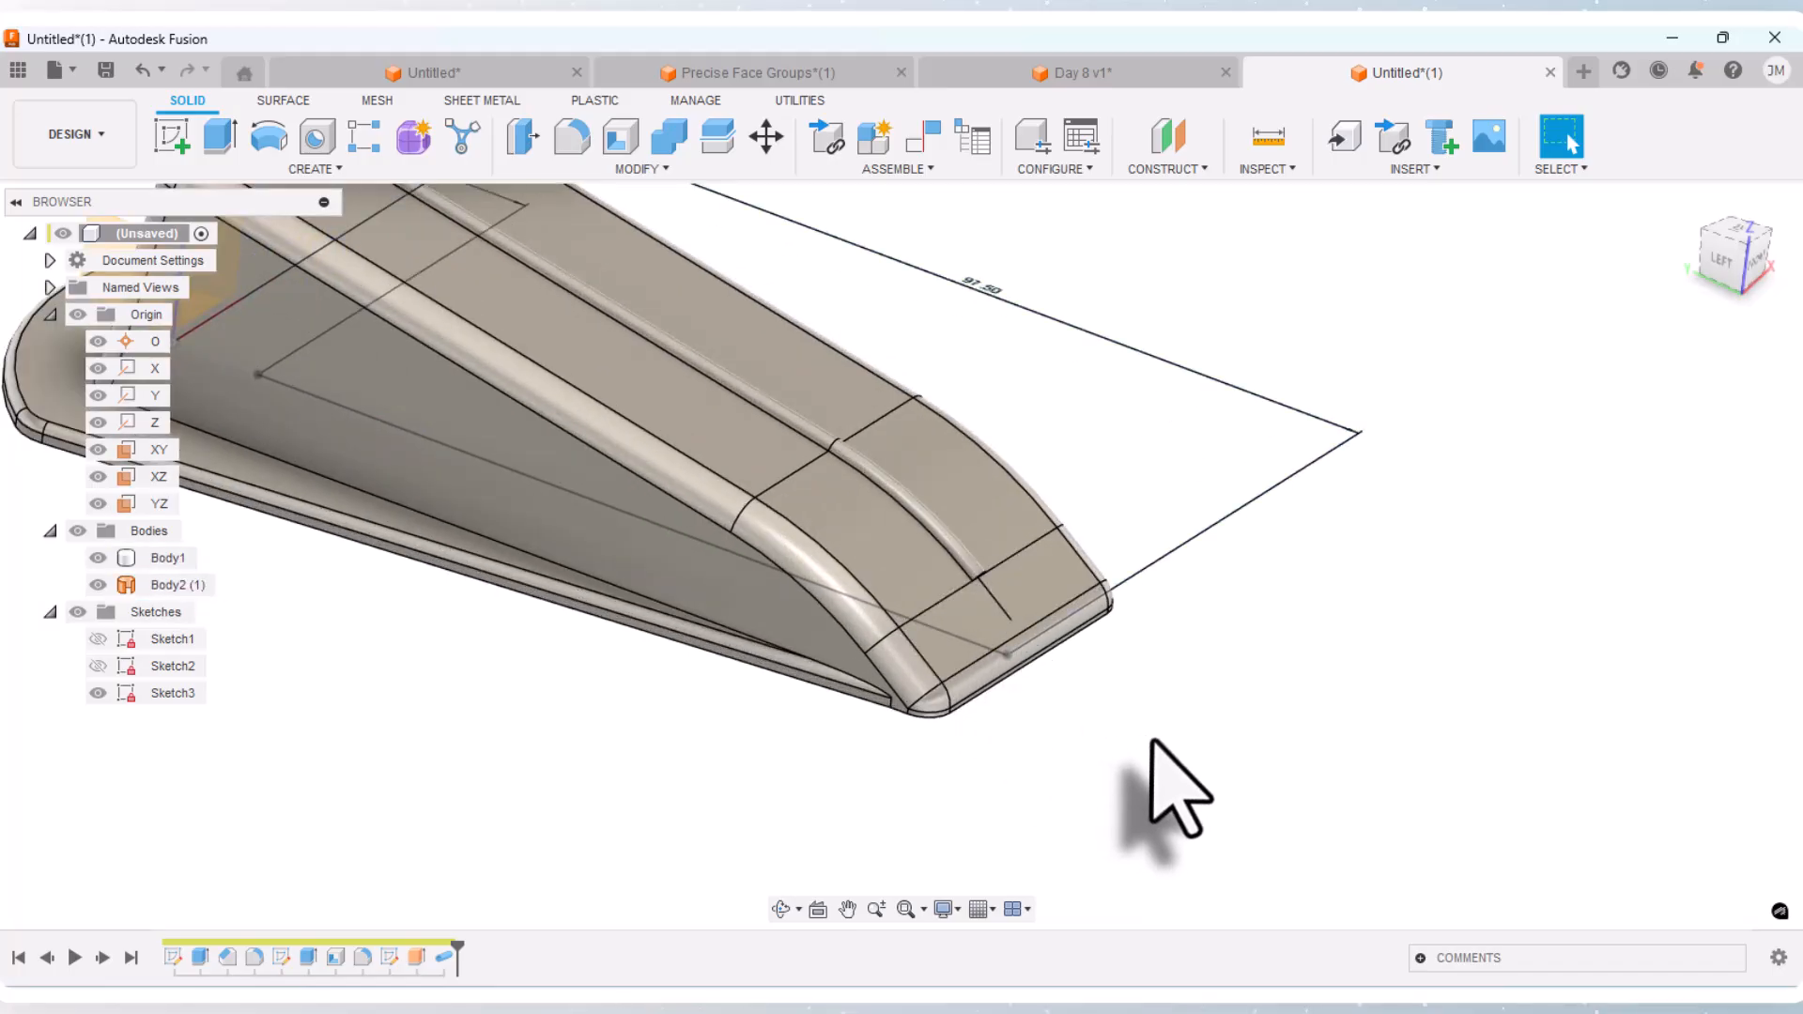
{"action": "left_click", "coordinate": [646, 169]}
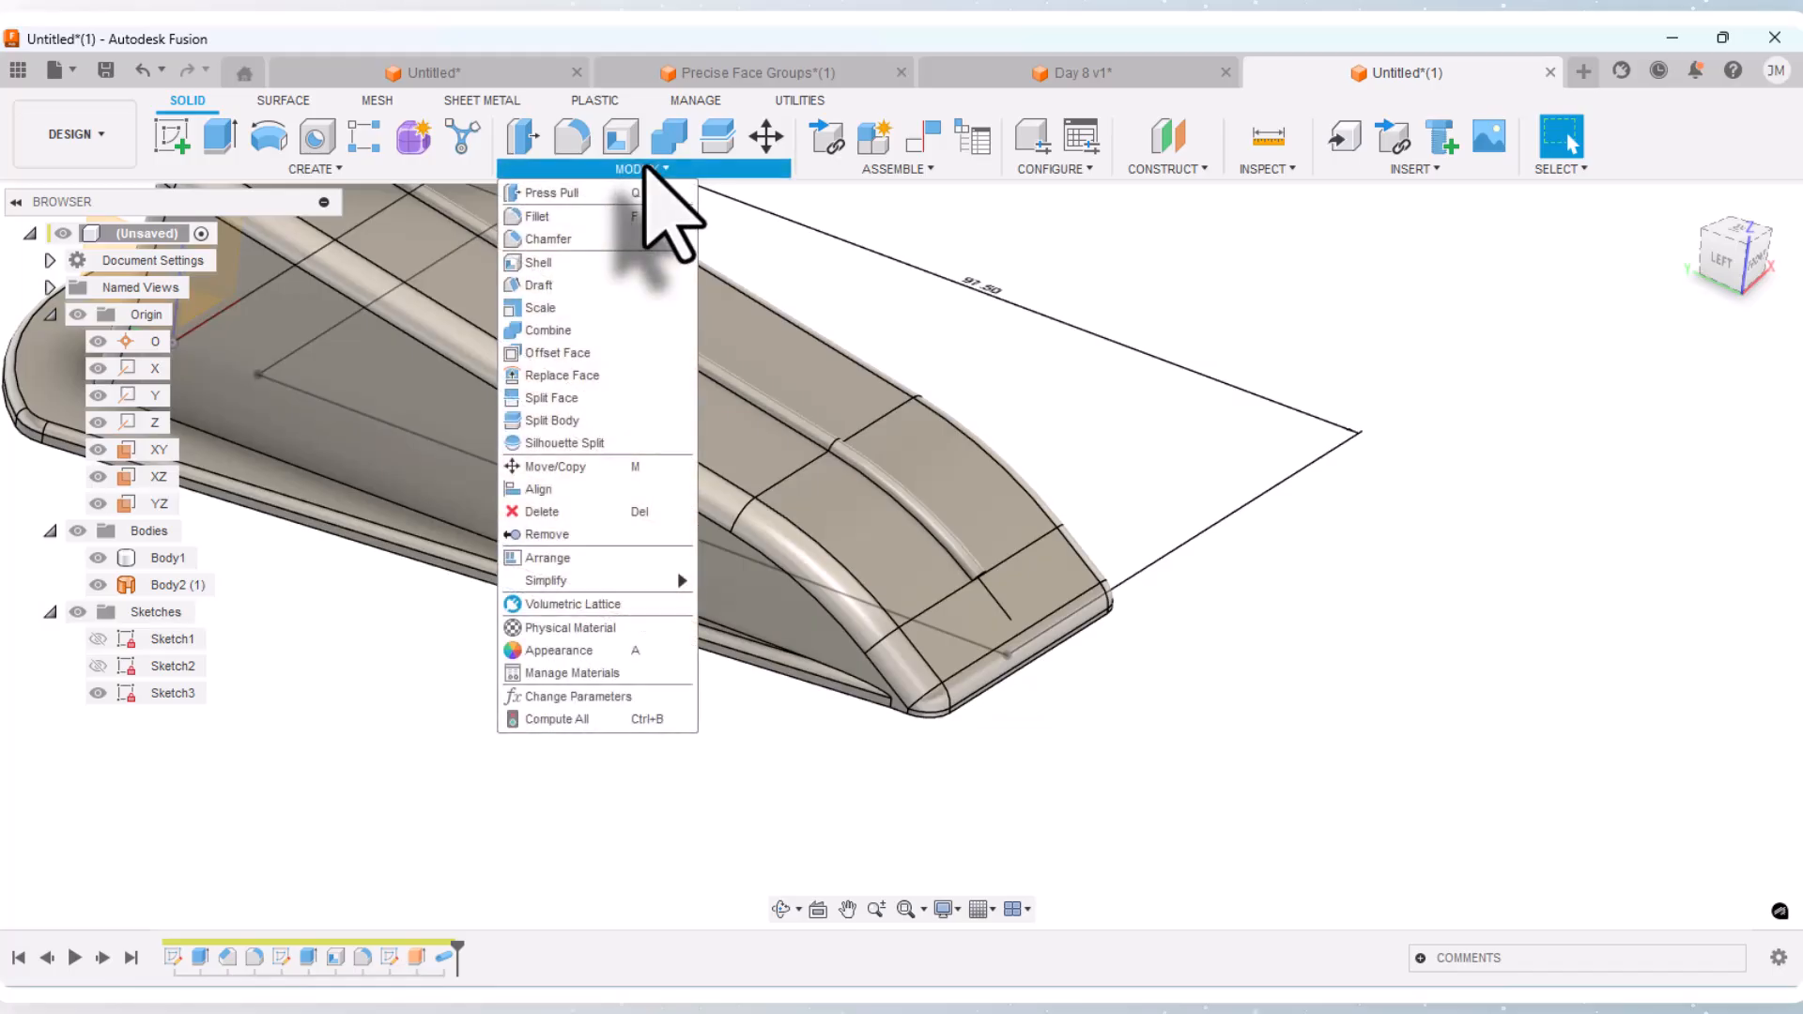
{"action": "left_click", "coordinate": [567, 724]}
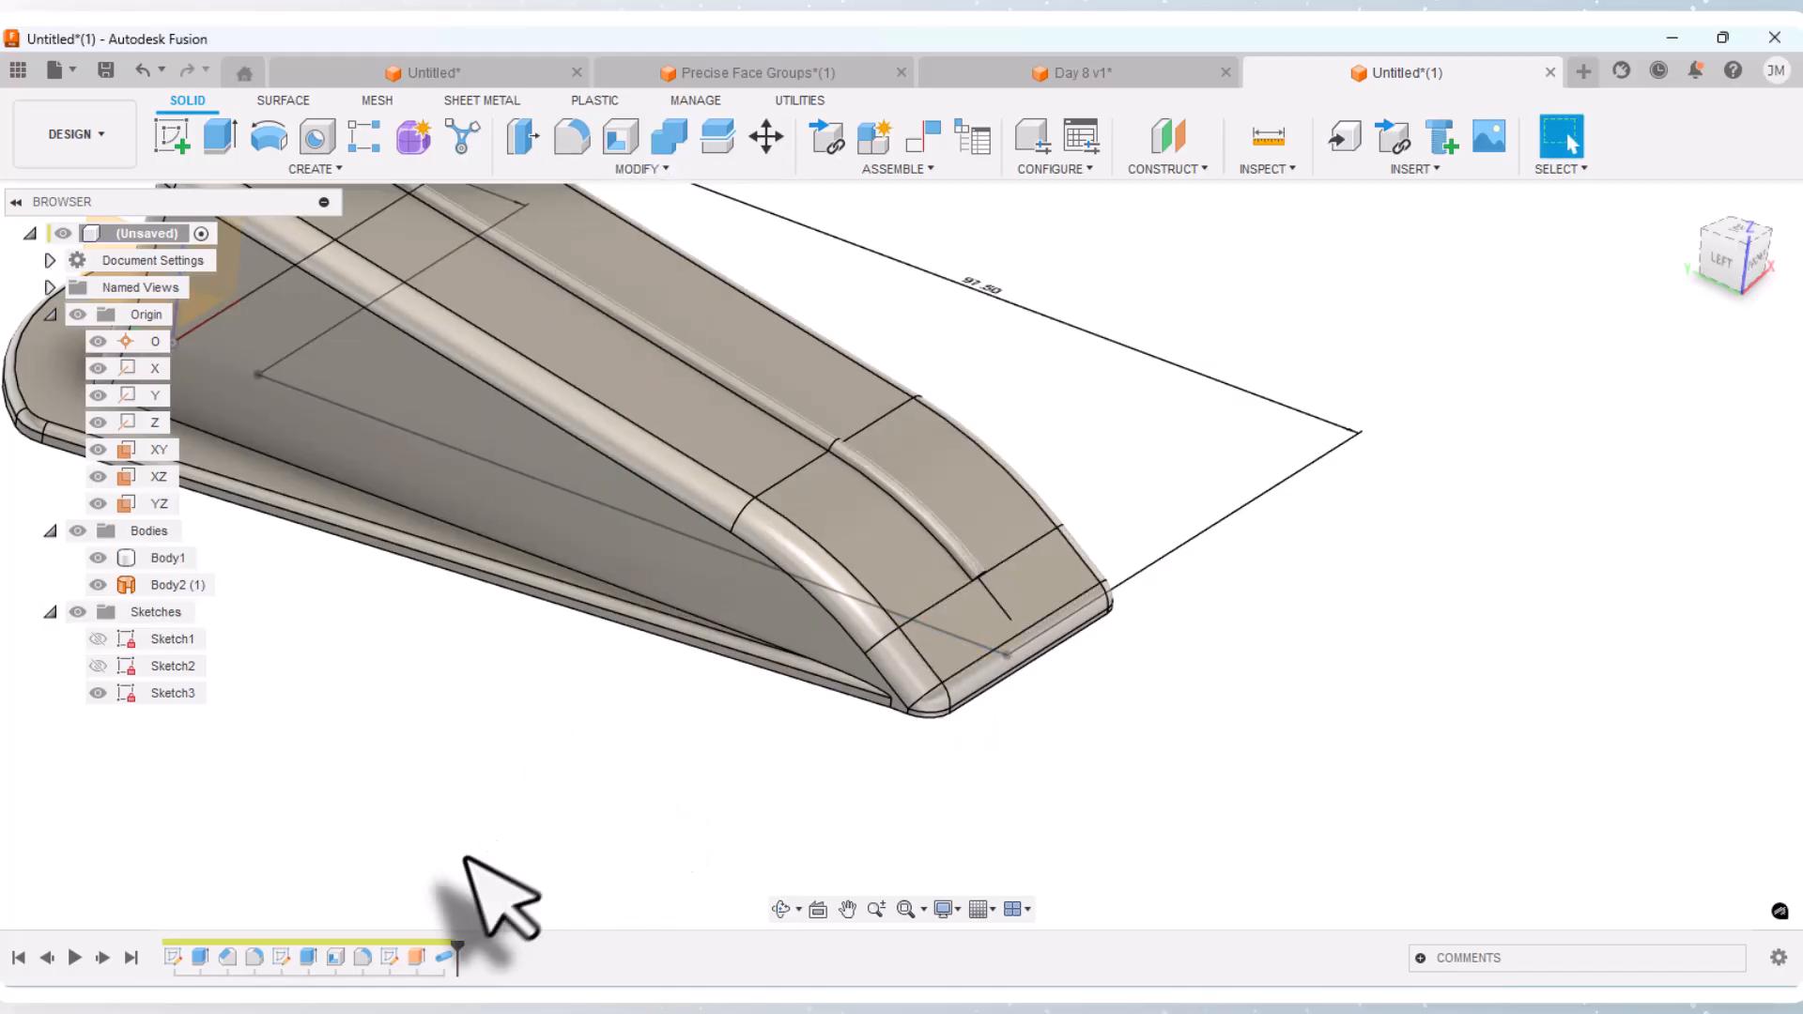
Step: Edit the pipe feature so its 2 mm section runs the full length of the extended path, with distance 1.00
{"action": "right_click", "coordinate": [446, 956]}
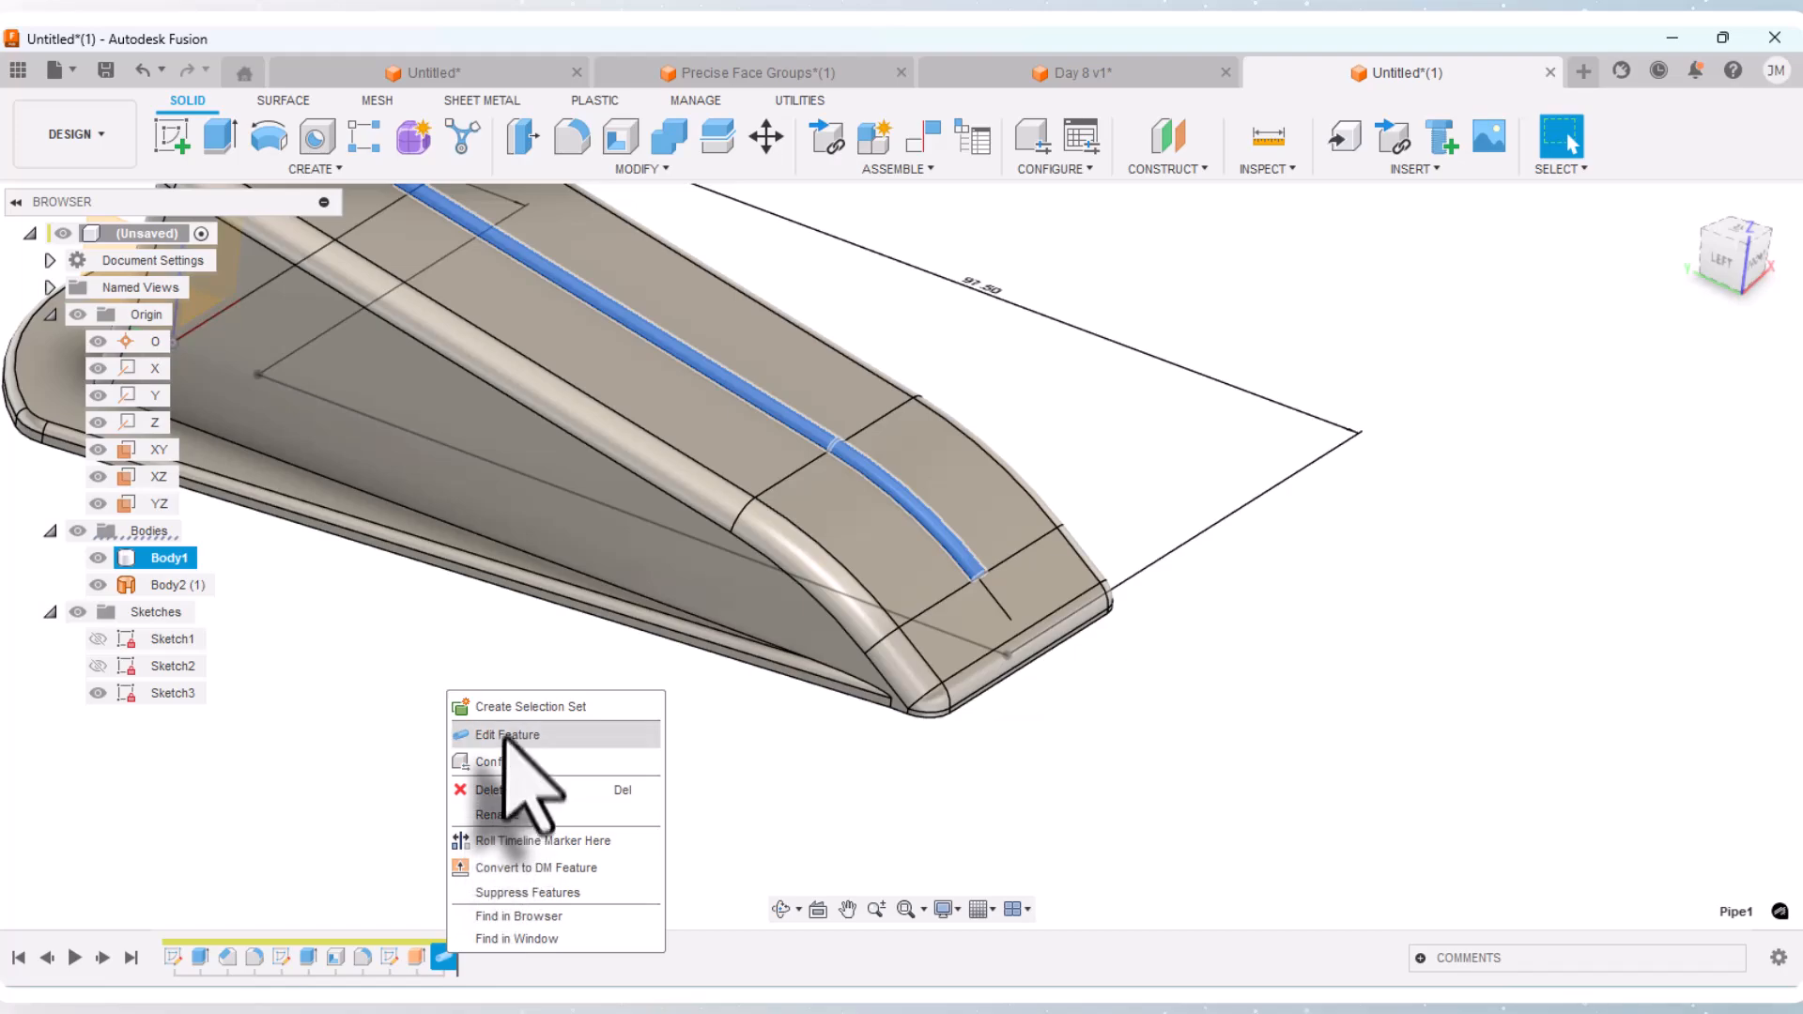
{"action": "left_click", "coordinate": [521, 780]}
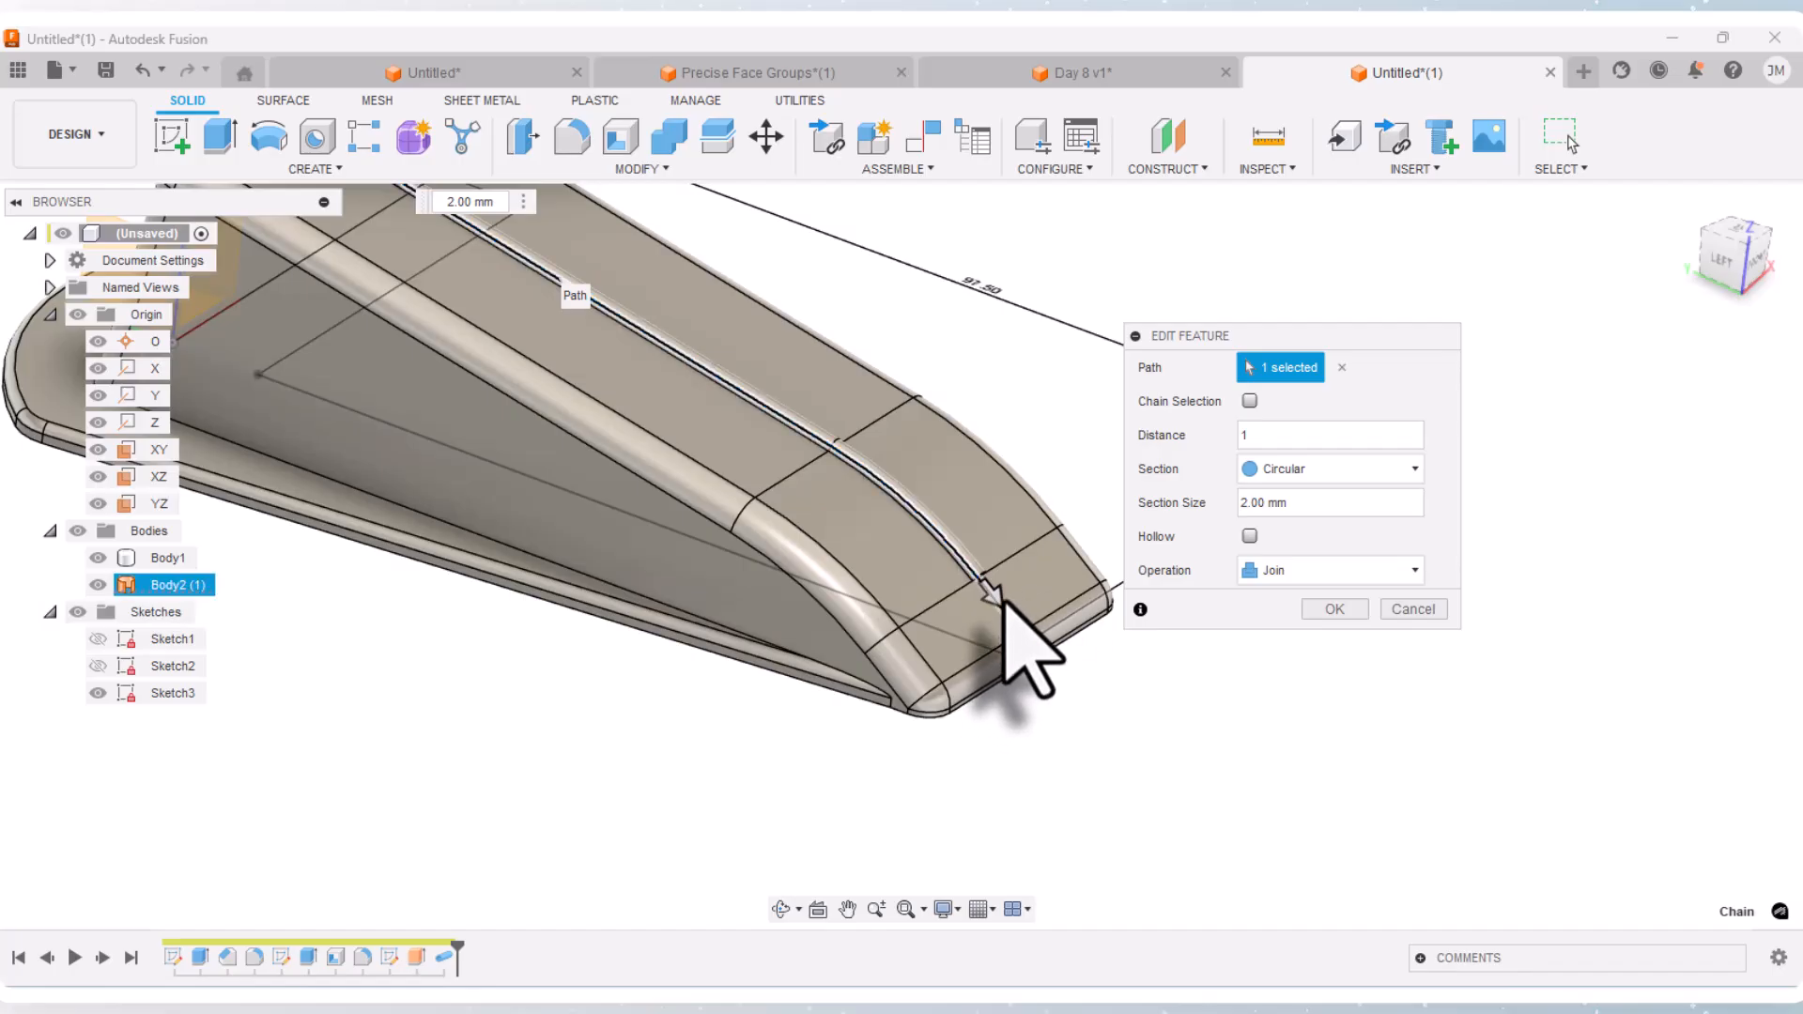
{"action": "scroll", "coordinate": [1000, 601], "scroll_direction": "up", "scroll_amount": 4}
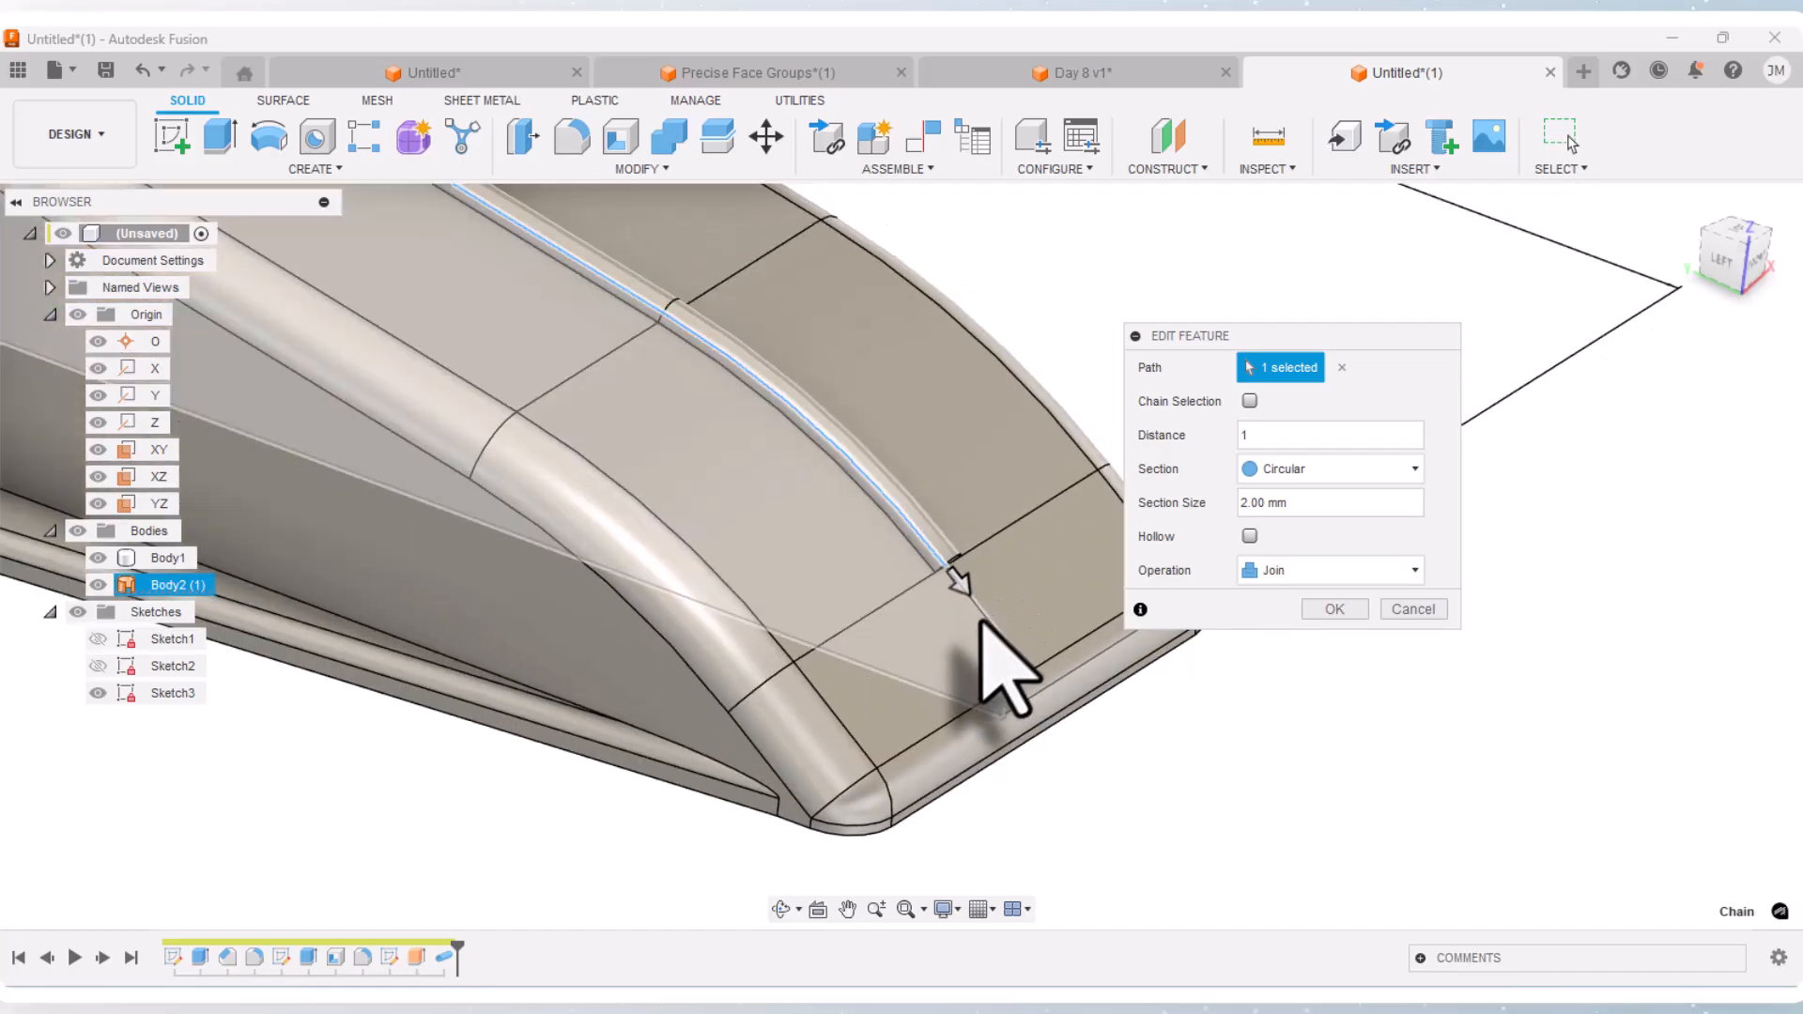
{"action": "left_click_drag", "start_coordinate": [982, 622], "coordinate": [994, 629]}
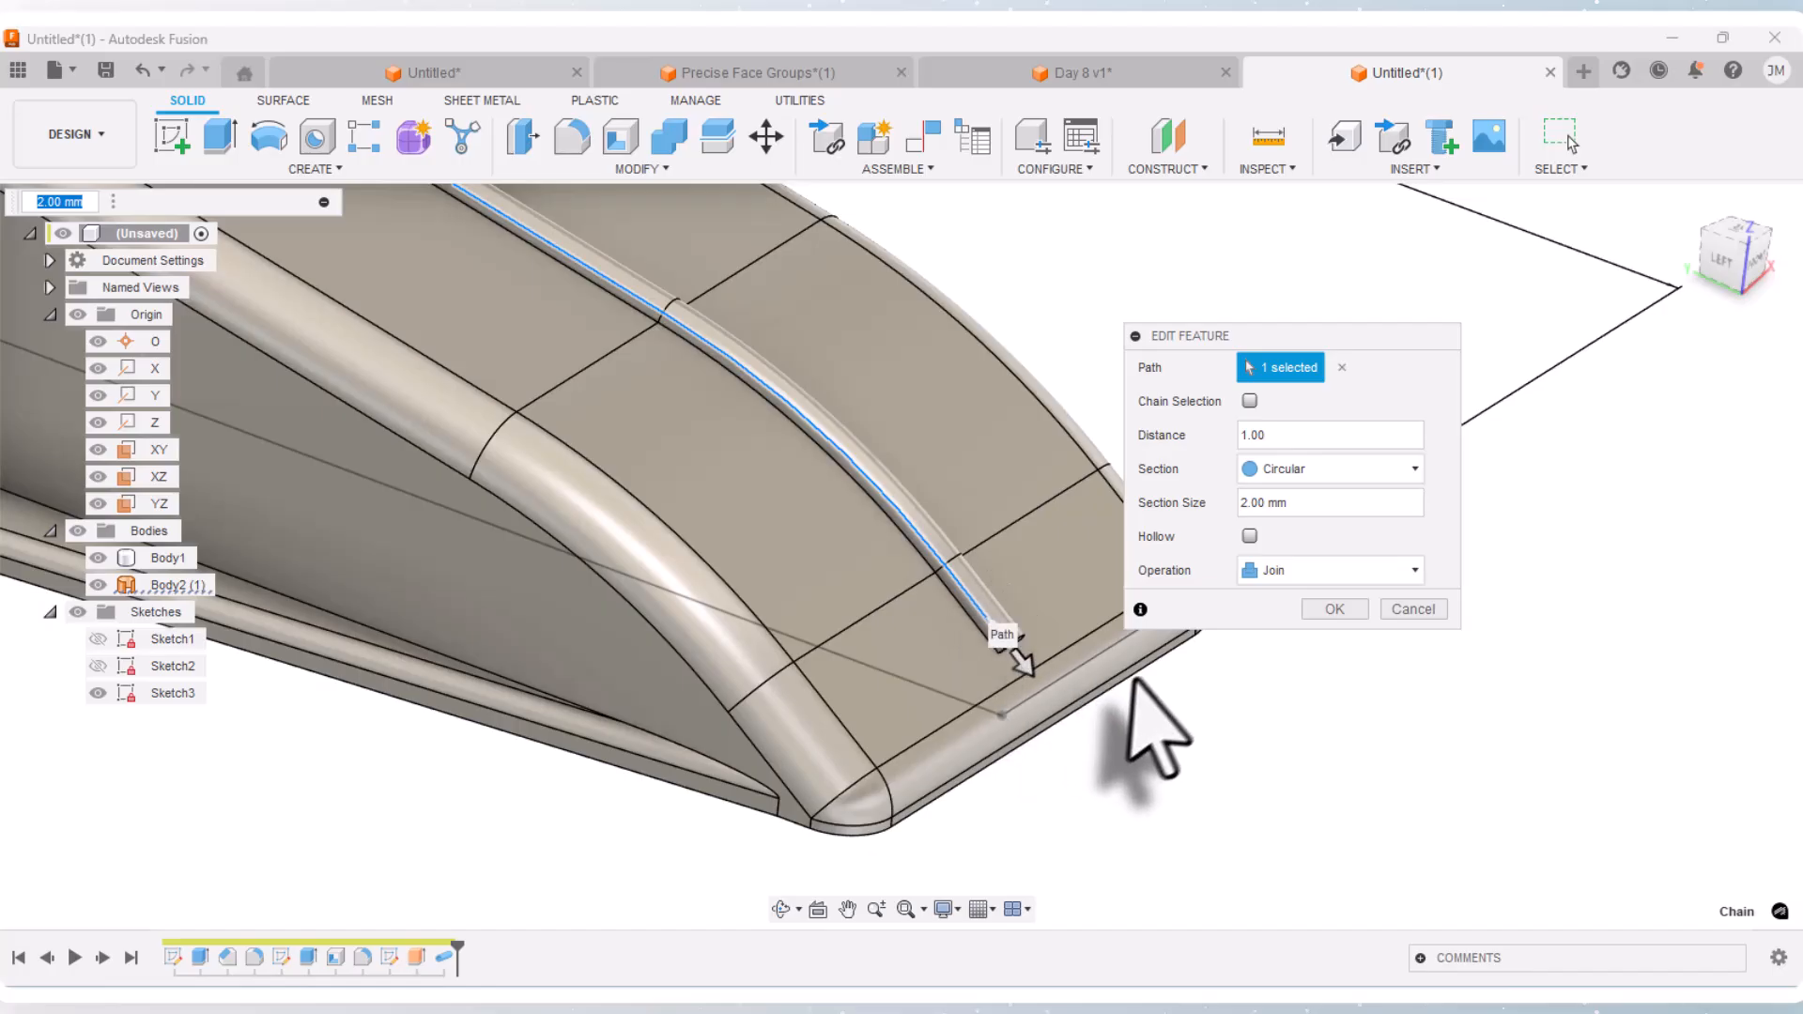
{"action": "scroll", "coordinate": [1145, 656], "scroll_direction": "down", "scroll_amount": 2}
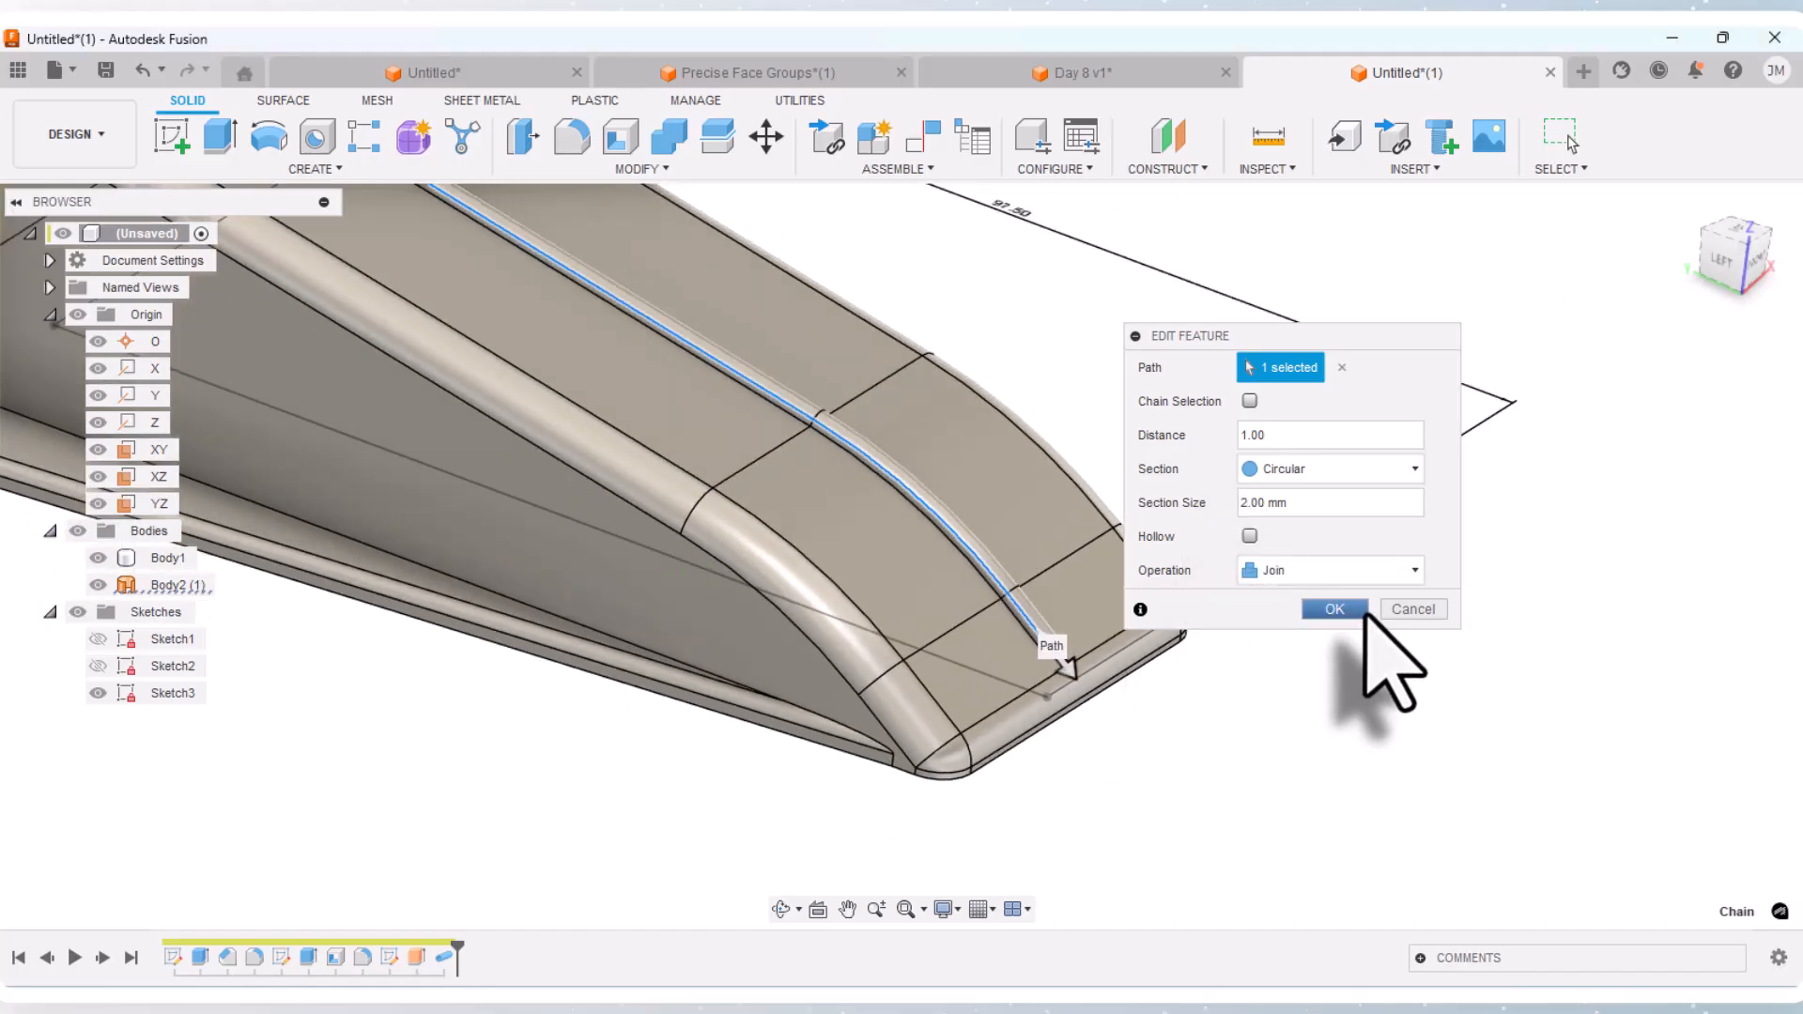
{"action": "left_click", "coordinate": [1335, 608]}
Step: Hide the centre-line sketch, Sketch3
{"action": "scroll", "coordinate": [1349, 700], "scroll_direction": "down", "scroll_amount": 3}
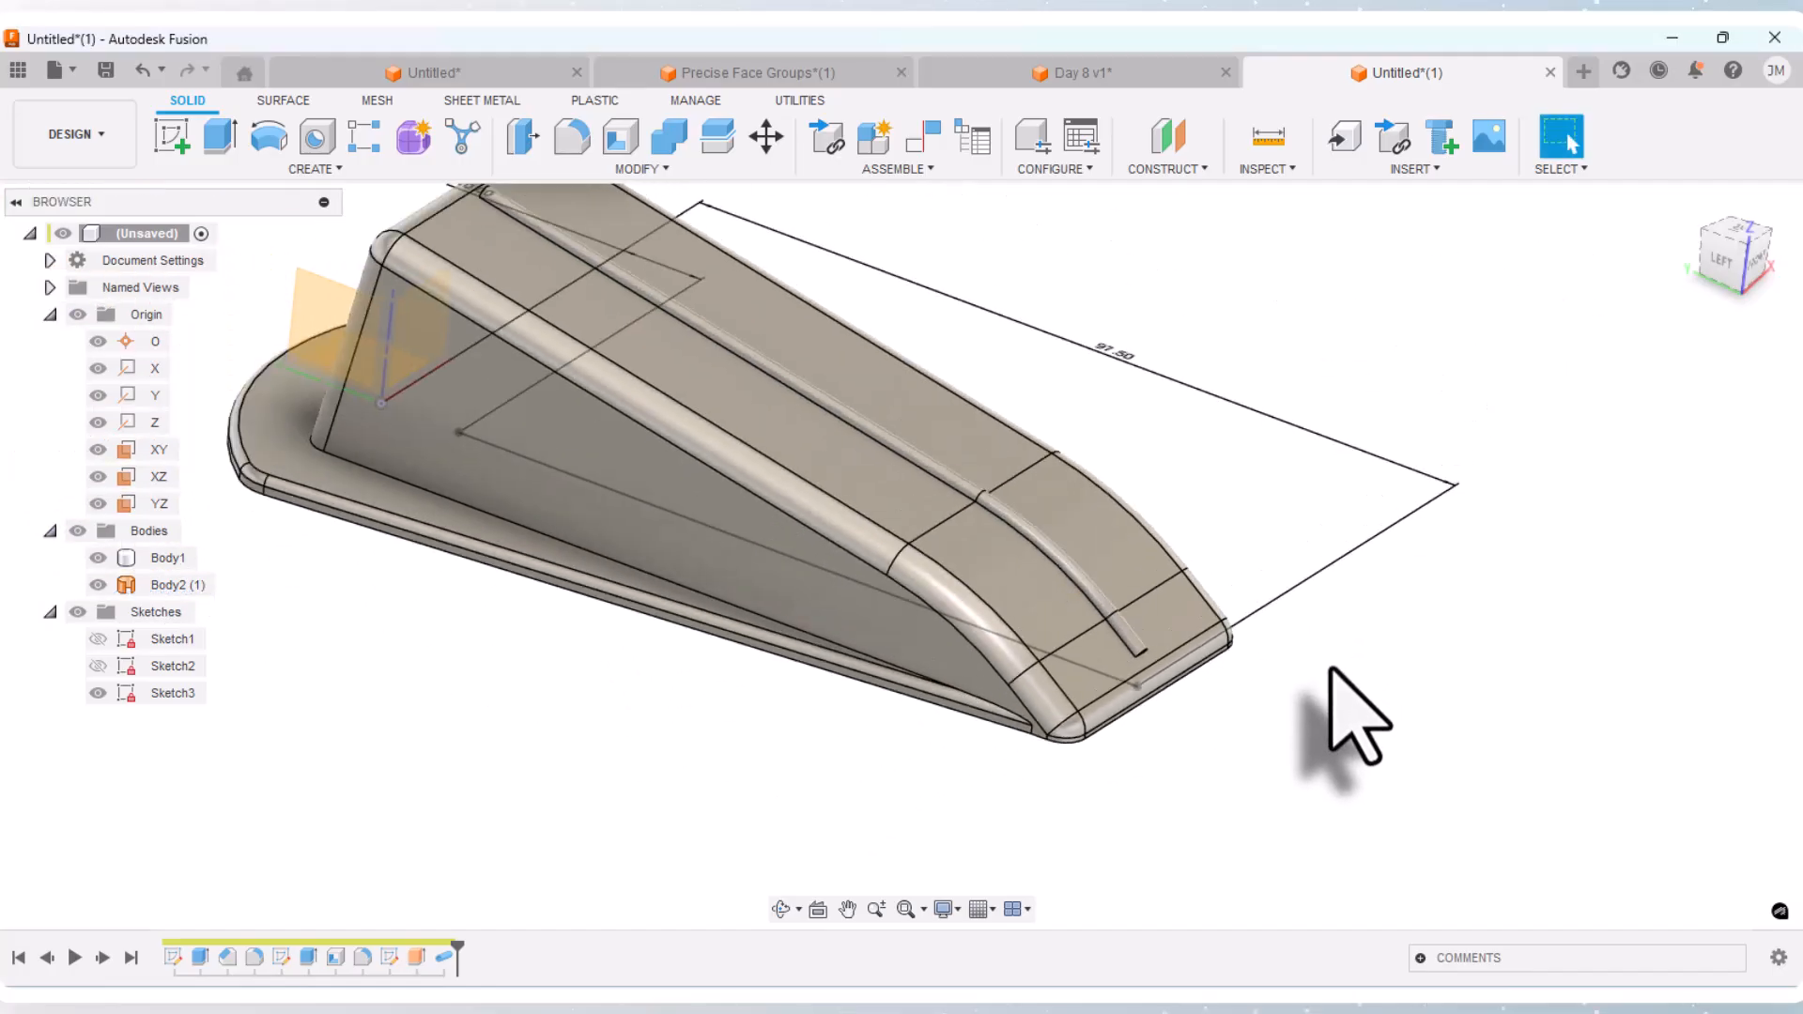
{"action": "left_click", "coordinate": [98, 693]}
{"action": "left_click", "coordinate": [168, 558]}
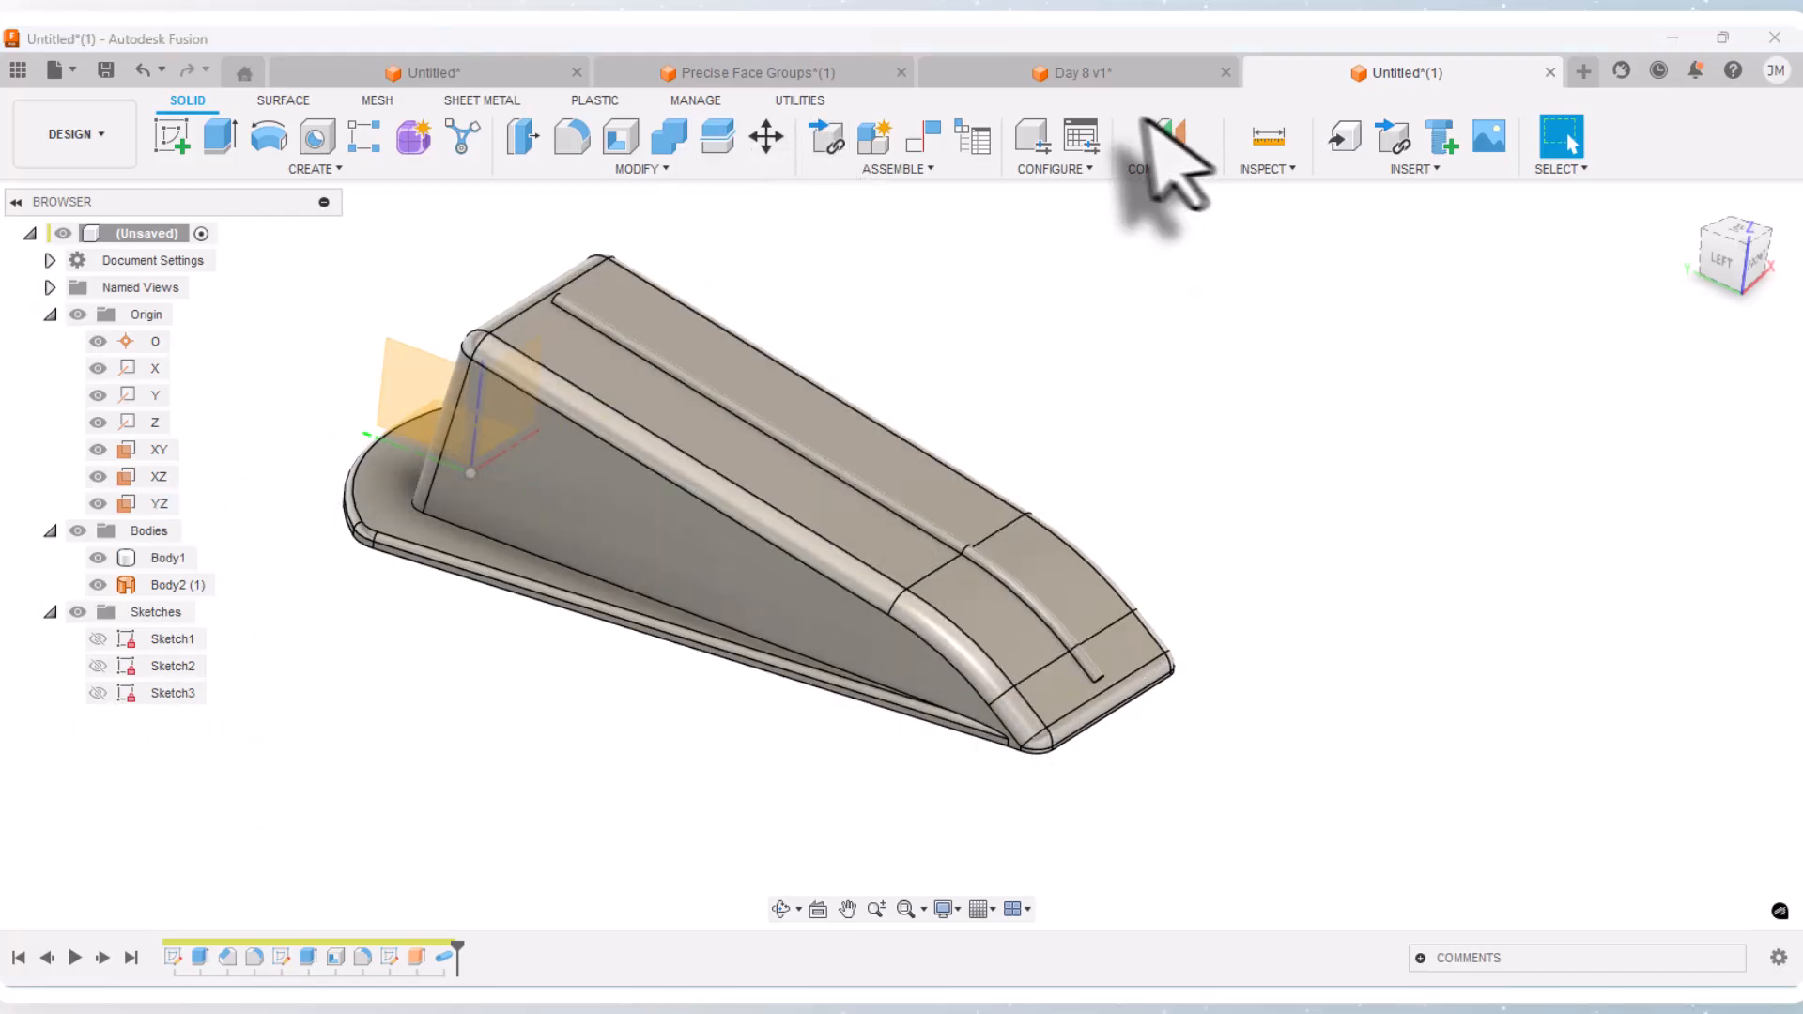
Step: In the Day 8 v1 design, roll the timeline forward past the last fillet and examine its edges and radius without changing them
{"action": "left_click", "coordinate": [1089, 72]}
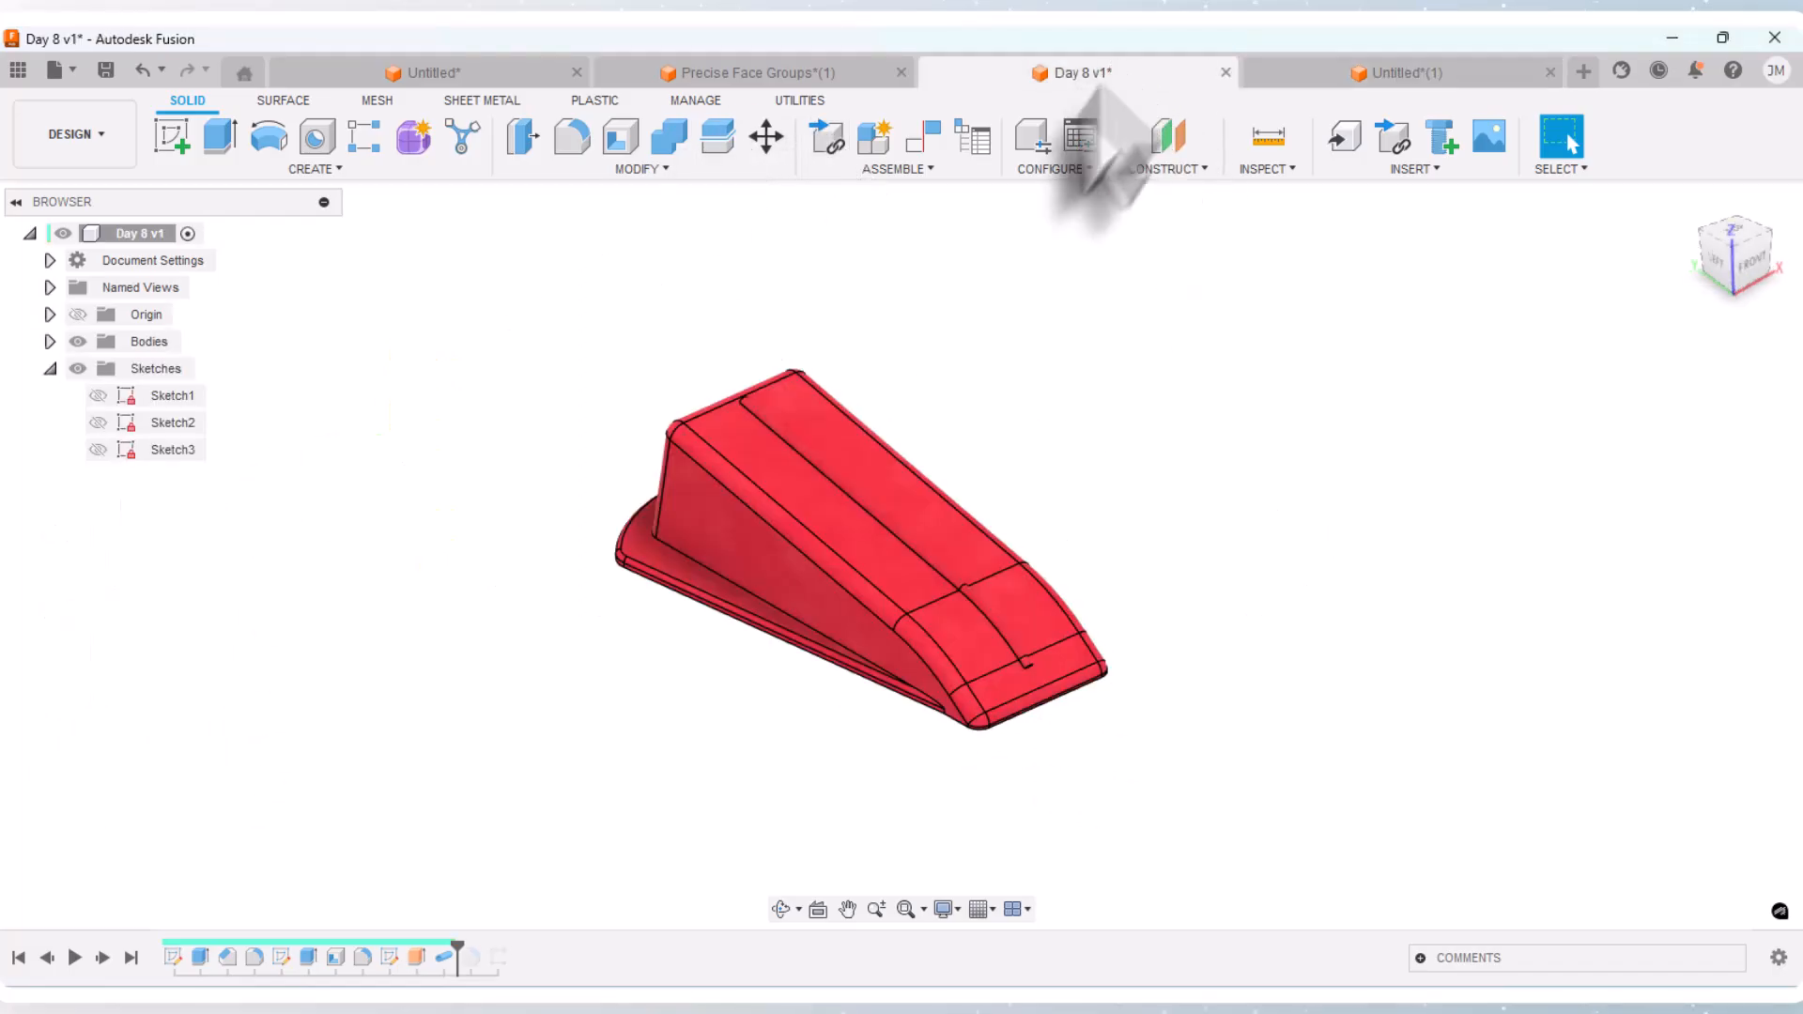
{"action": "left_click_drag", "start_coordinate": [465, 947], "coordinate": [480, 950]}
{"action": "right_click", "coordinate": [472, 958]}
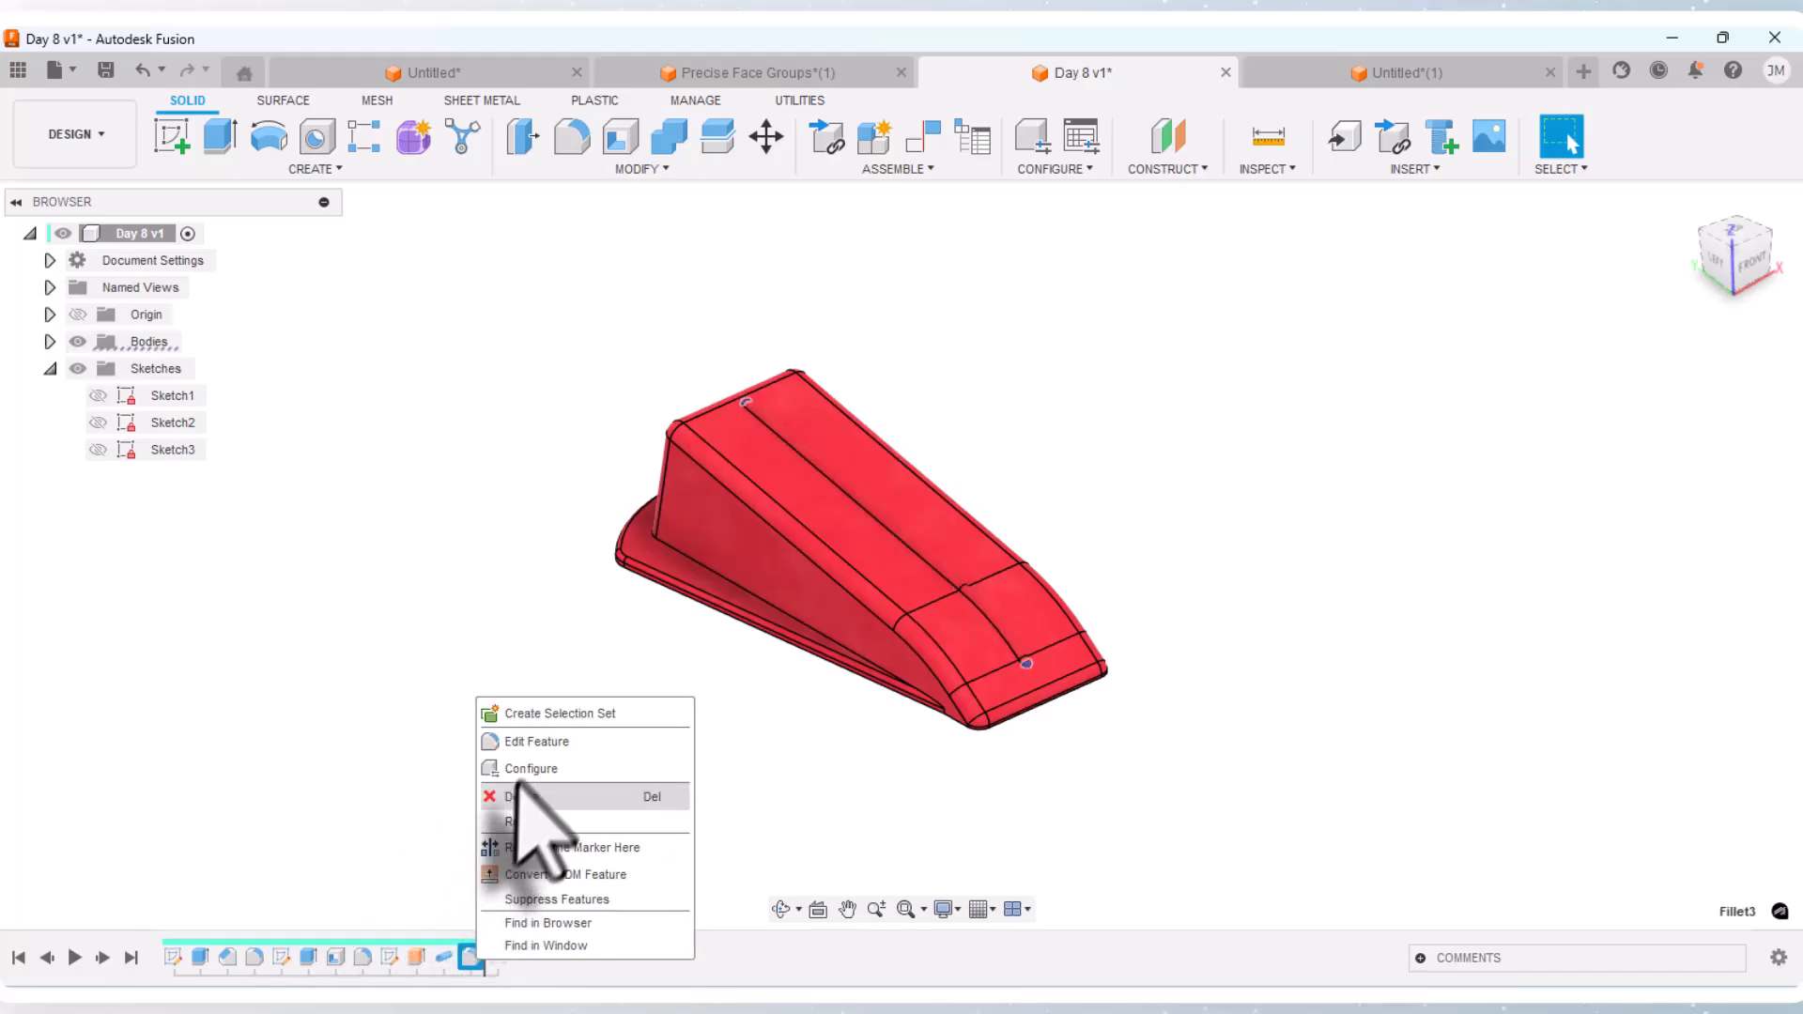
{"action": "left_click", "coordinate": [540, 742]}
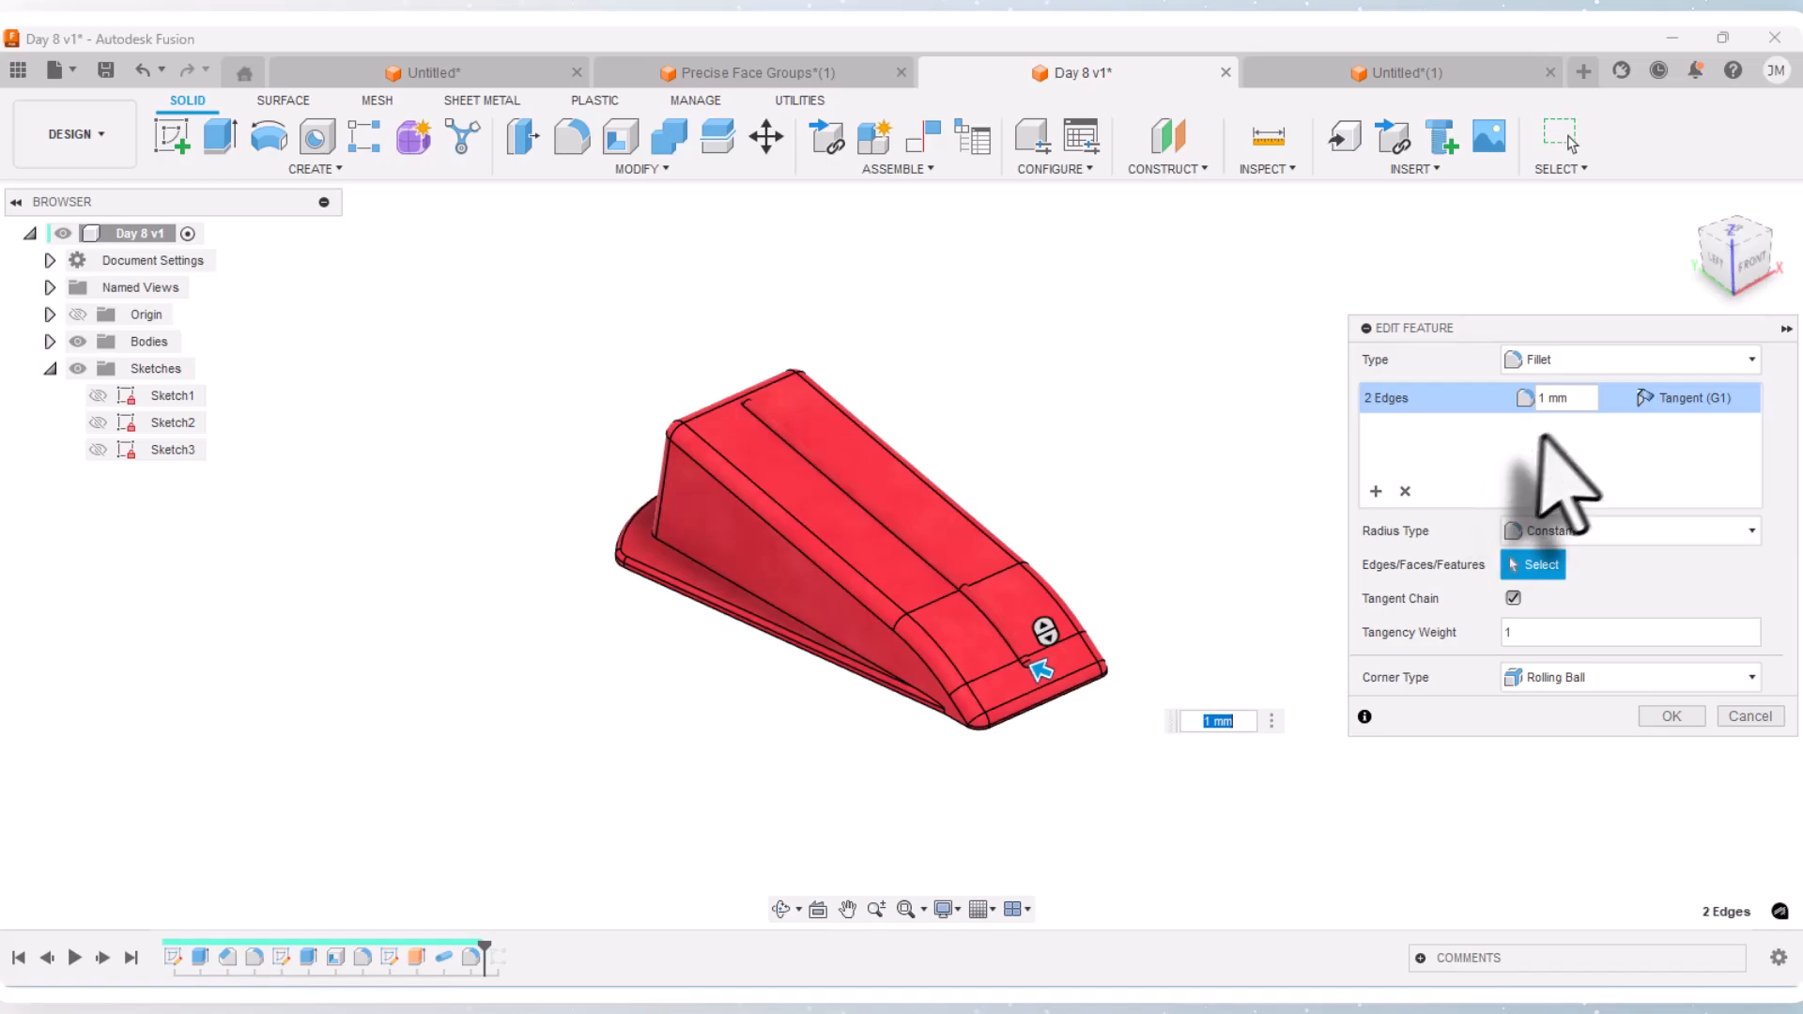
{"action": "scroll", "coordinate": [1043, 662], "scroll_direction": "up", "scroll_amount": 3}
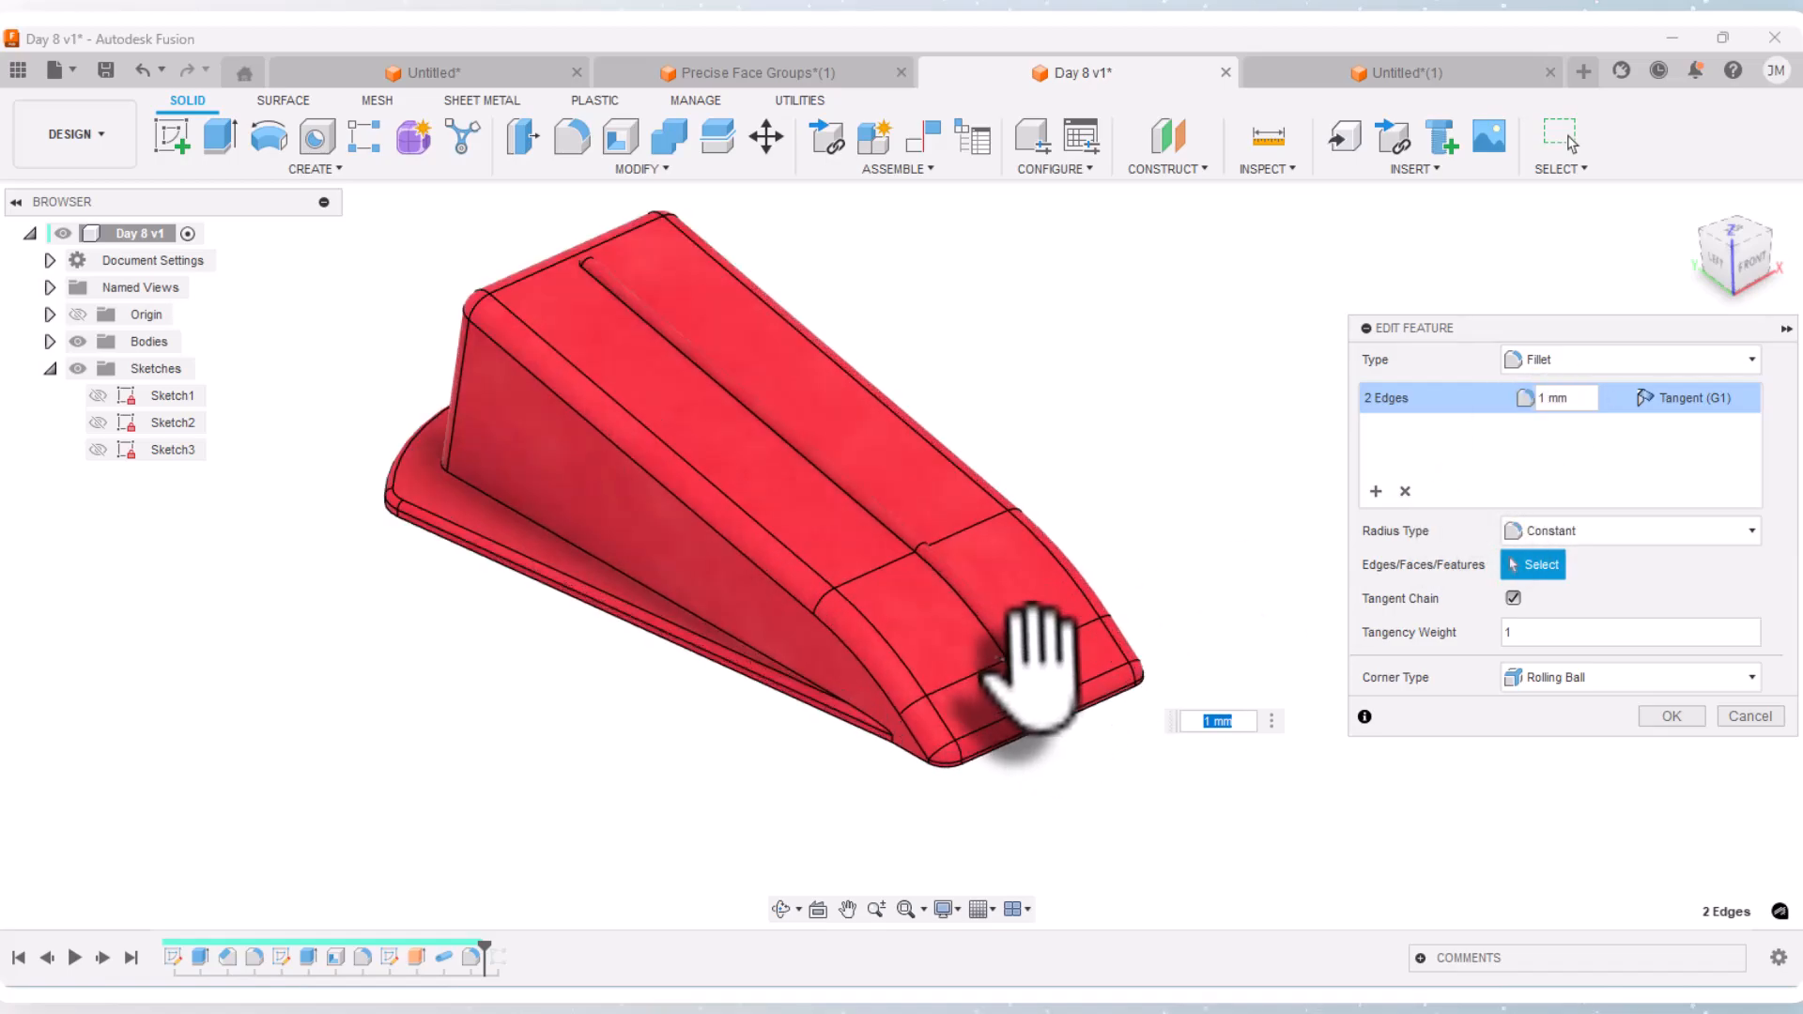
{"action": "scroll", "coordinate": [1033, 662], "scroll_direction": "up", "scroll_amount": 5}
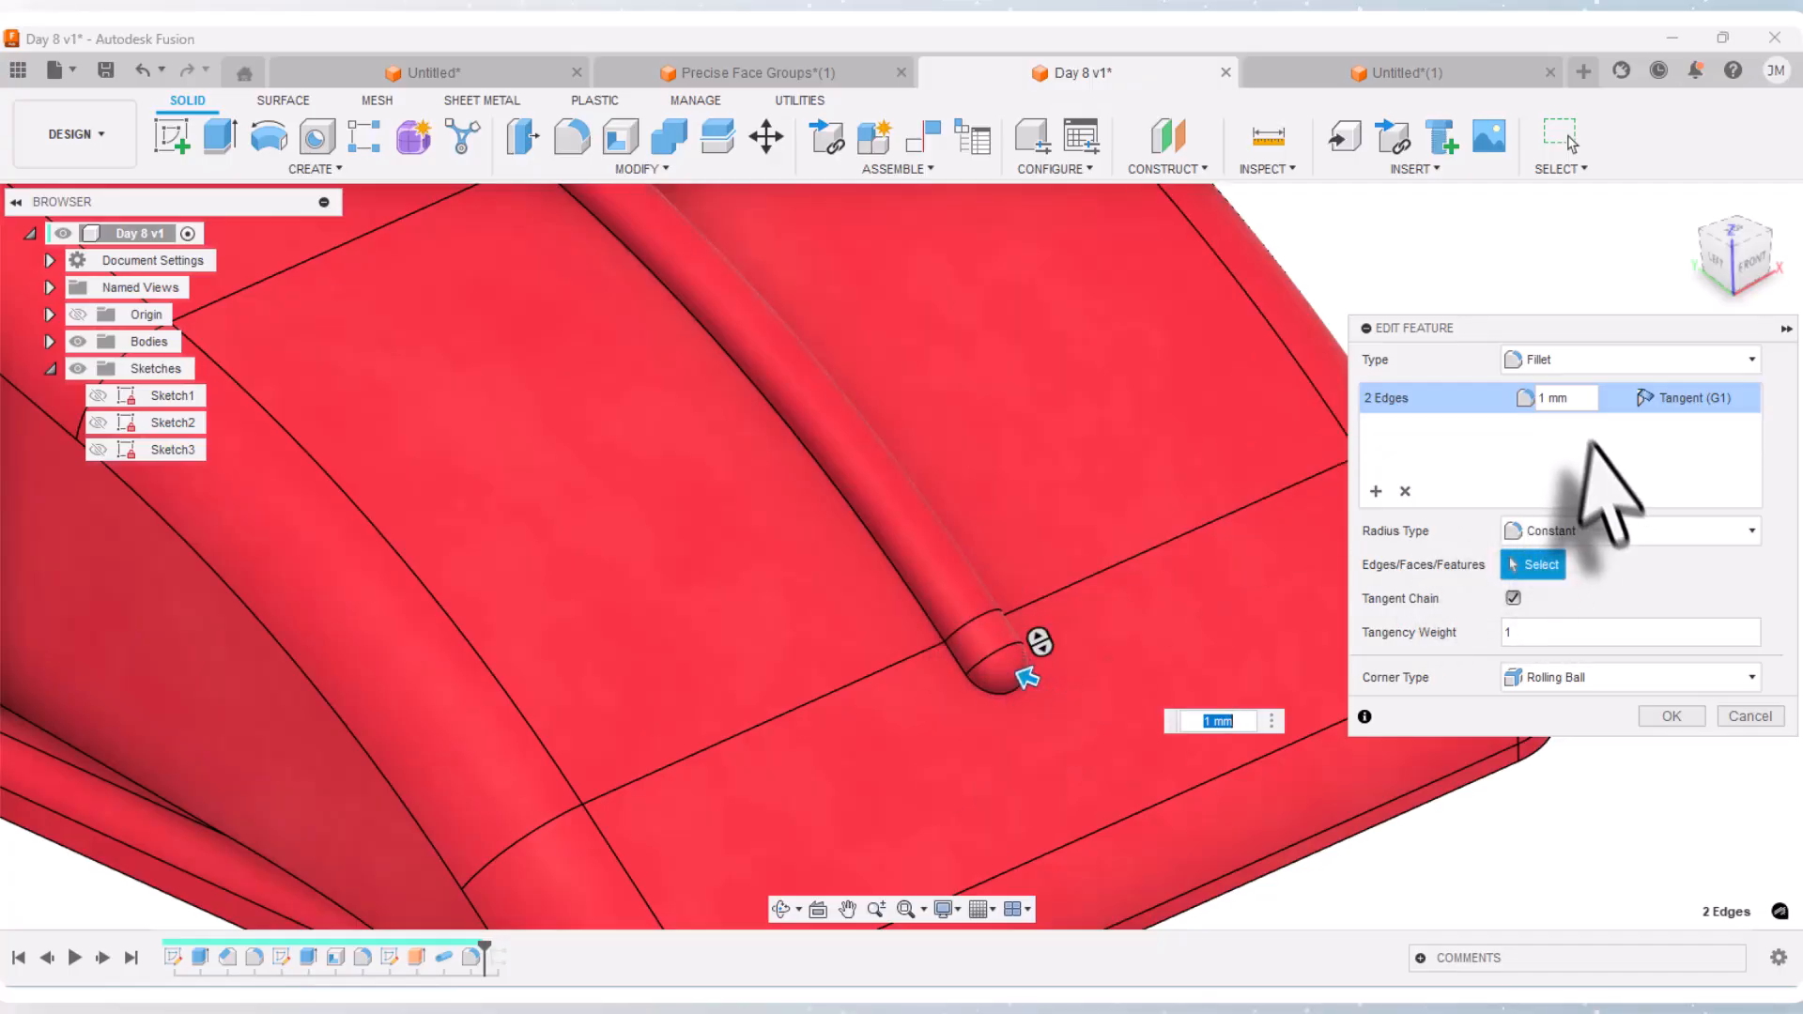
{"action": "left_click", "coordinate": [1672, 716]}
Step: In the Untitled*(1) design, round both ends of the pipe rib with a 1 mm fillet
{"action": "left_click", "coordinate": [1409, 72]}
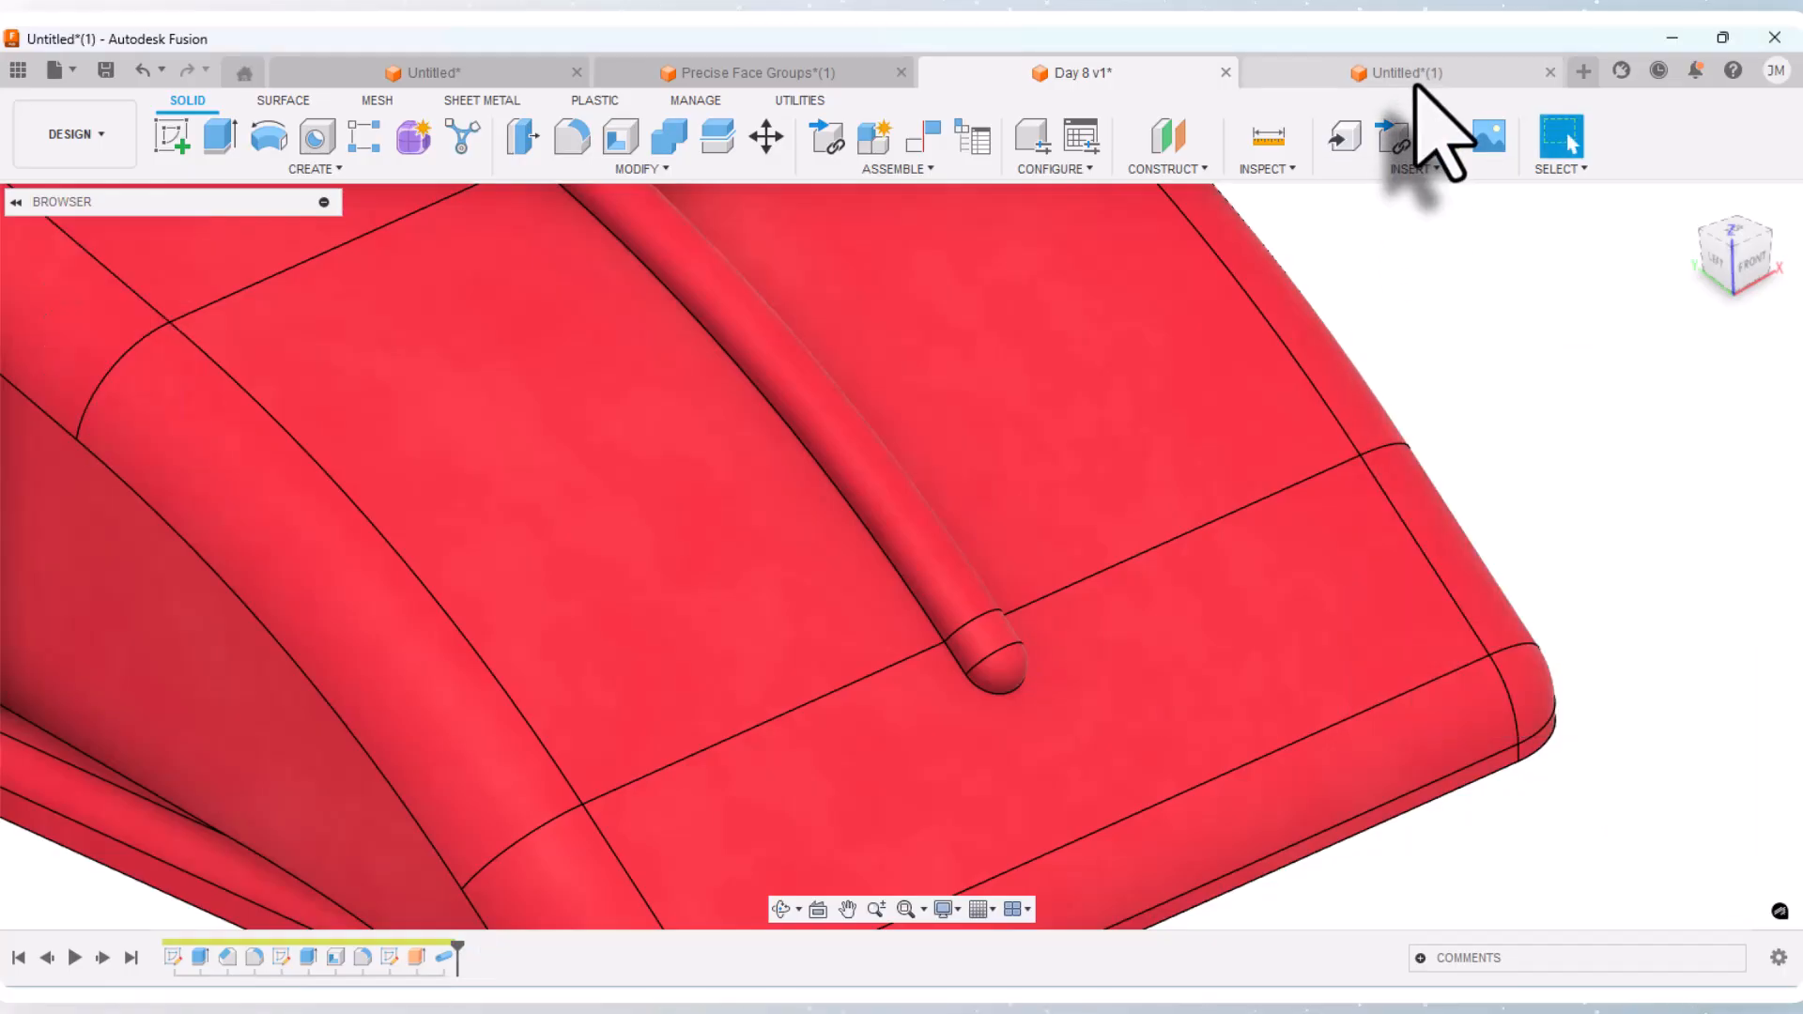
{"action": "left_click", "coordinate": [572, 139]}
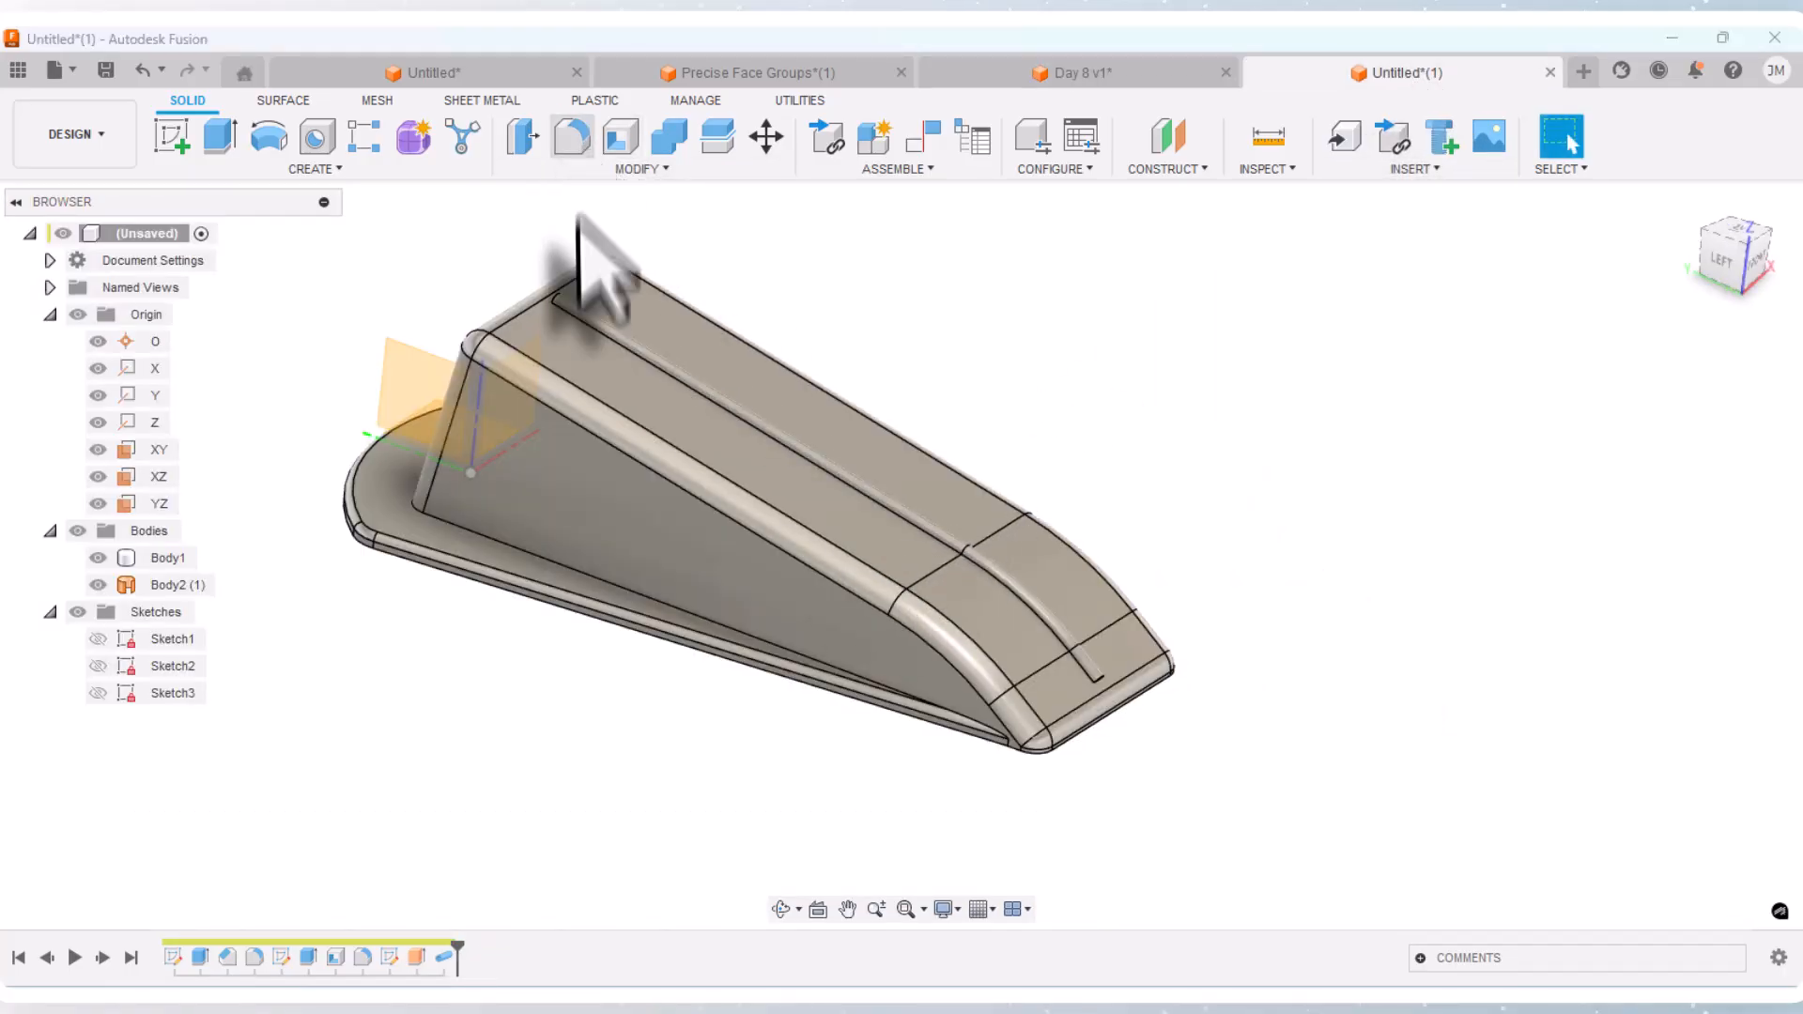
{"action": "scroll", "coordinate": [582, 338], "scroll_direction": "up", "scroll_amount": 5}
{"action": "left_click", "coordinate": [552, 305]}
{"action": "scroll", "coordinate": [536, 272], "scroll_direction": "down", "scroll_amount": 4}
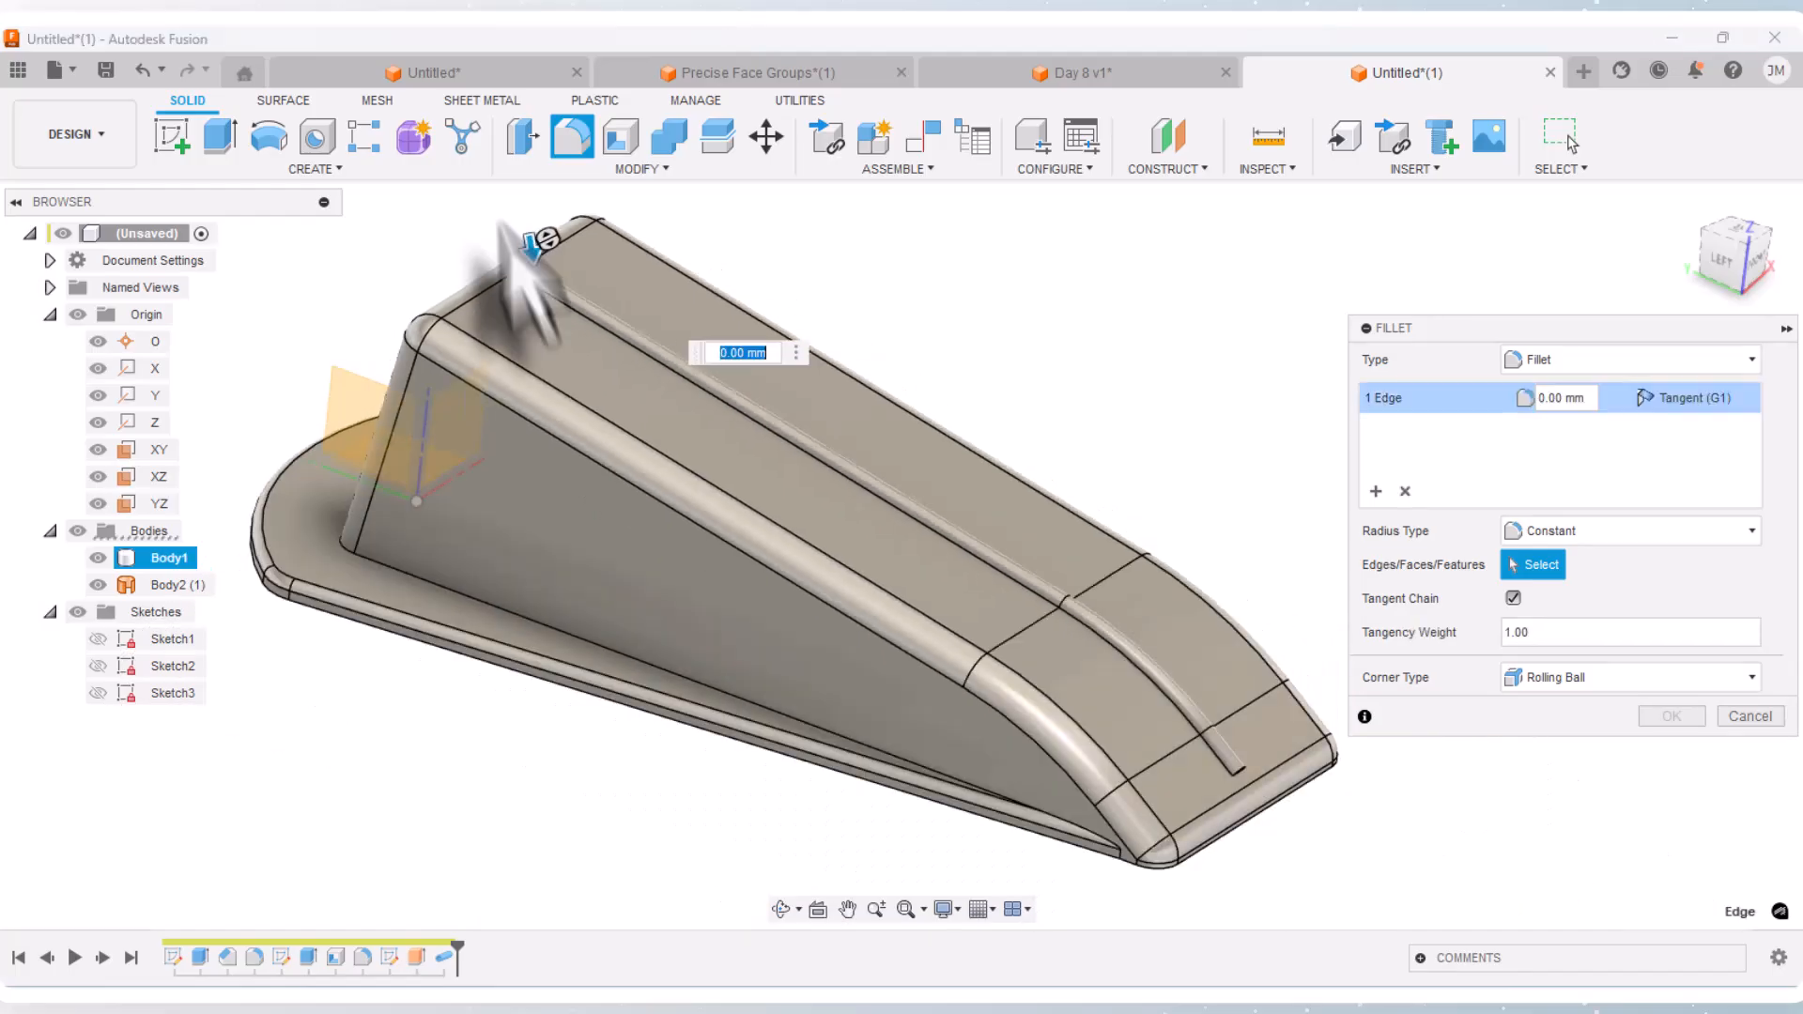
{"action": "scroll", "coordinate": [1249, 845], "scroll_direction": "up", "scroll_amount": 5}
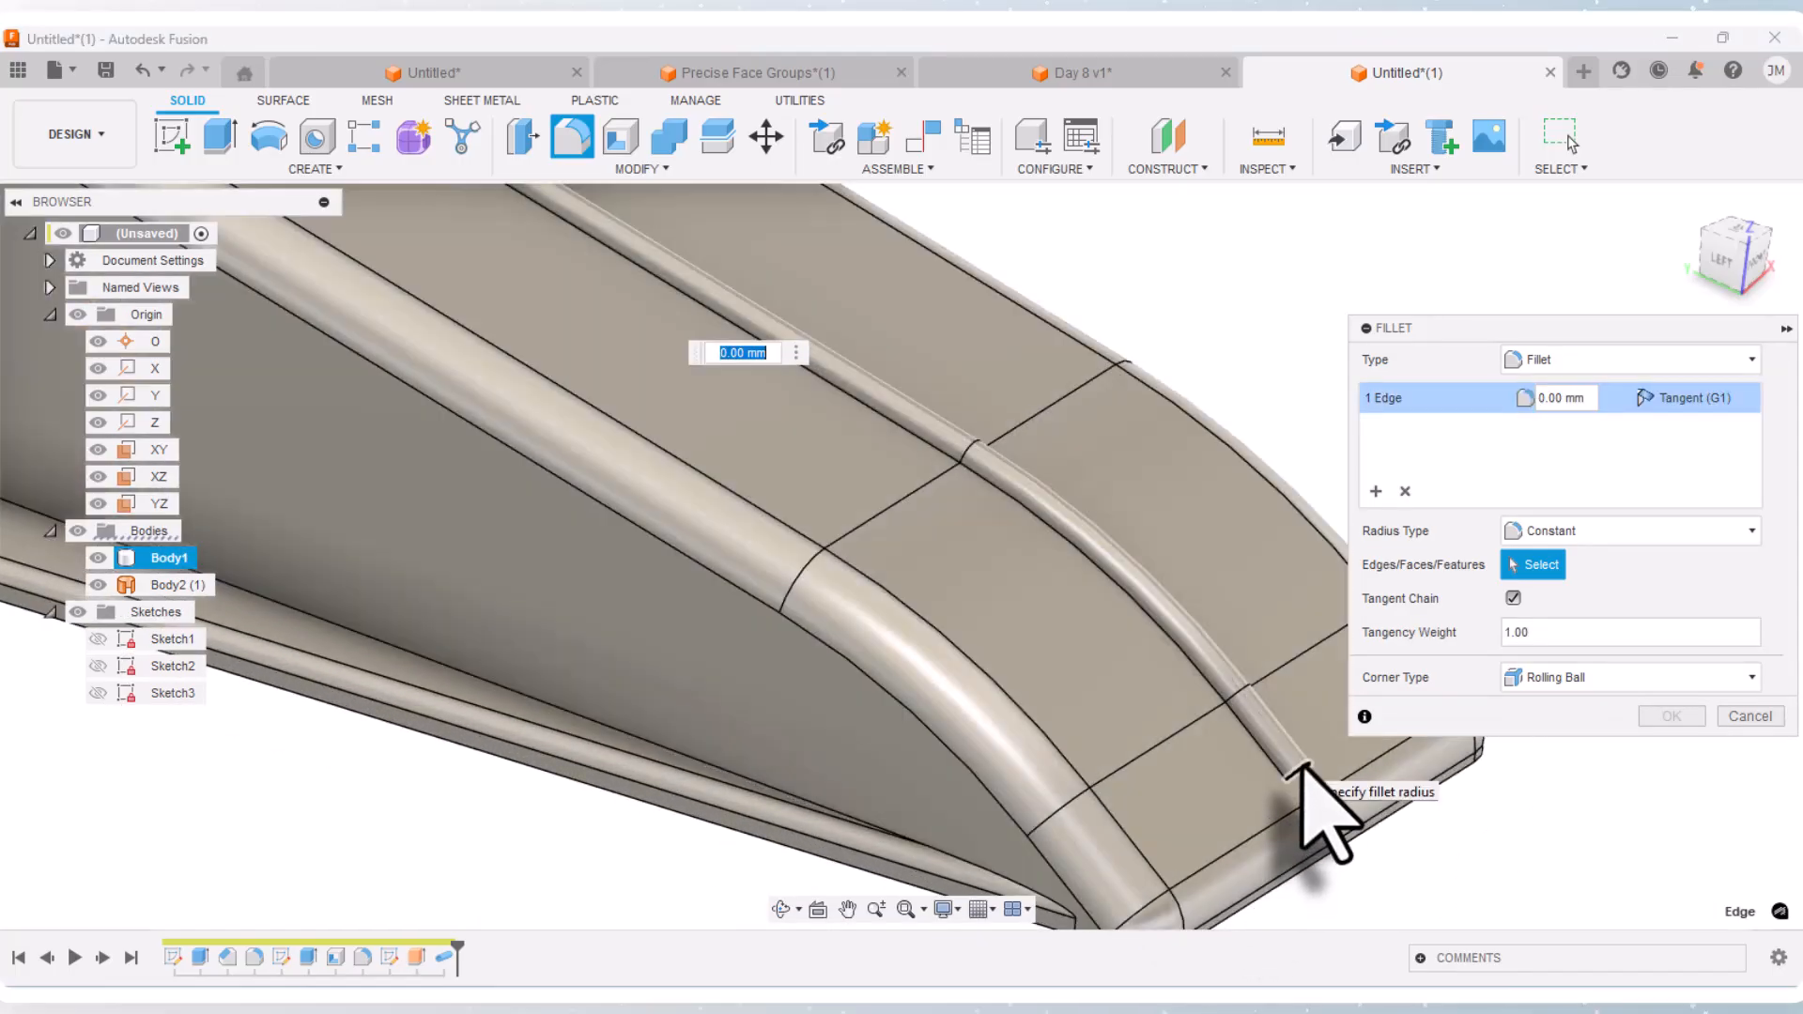
{"action": "left_click", "coordinate": [1299, 773]}
{"action": "left_click", "coordinate": [1557, 397]}
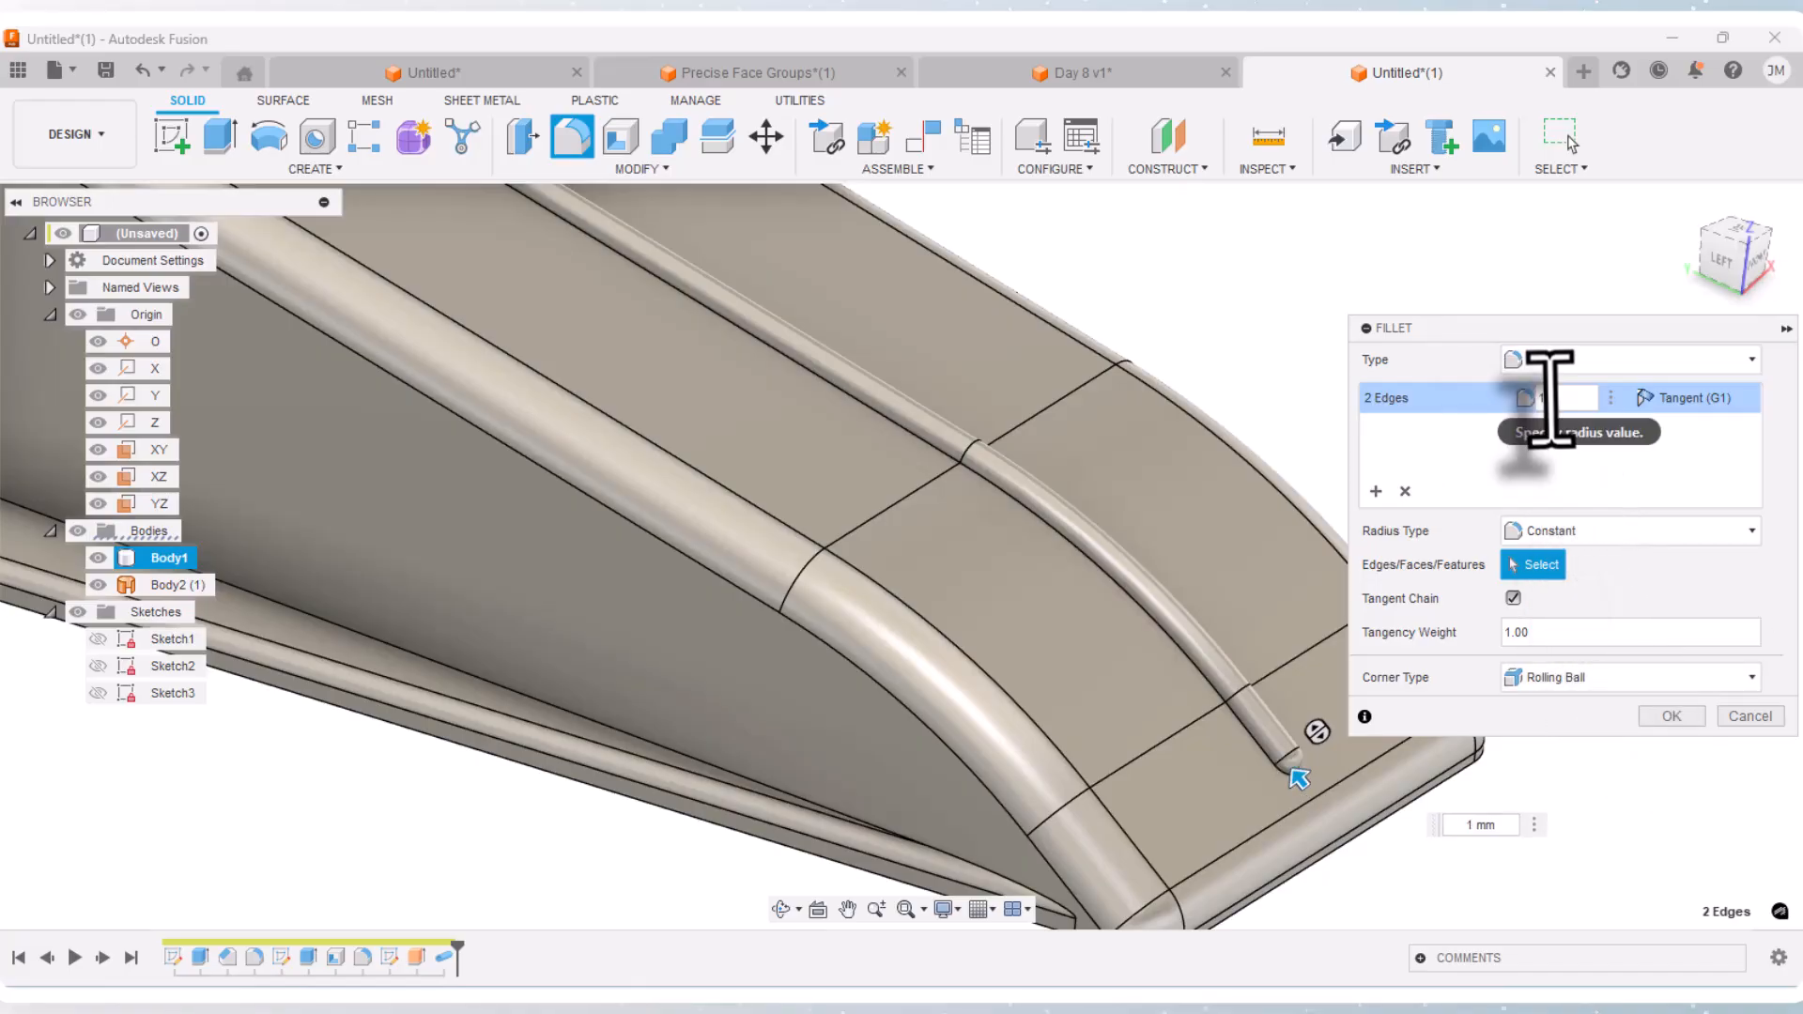
{"action": "left_click_drag", "start_coordinate": [1552, 399], "coordinate": [1524, 403]}
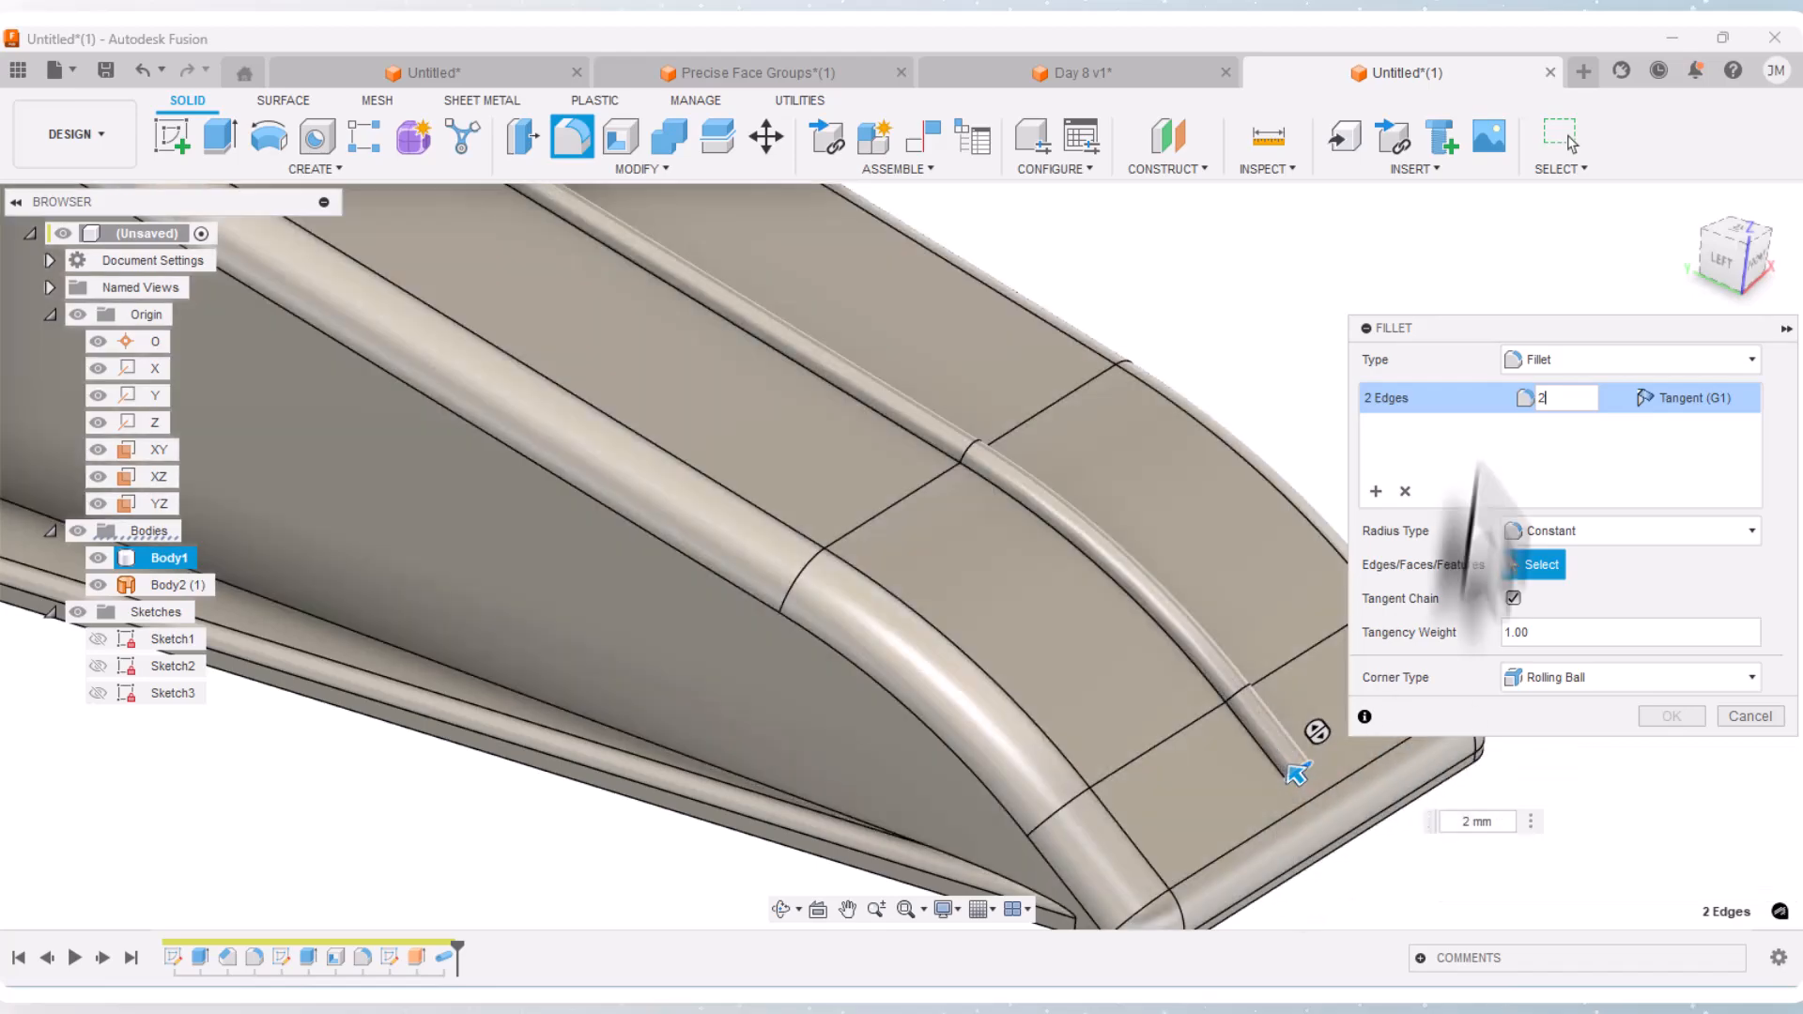
{"action": "left_click_drag", "start_coordinate": [1550, 398], "coordinate": [1499, 399]}
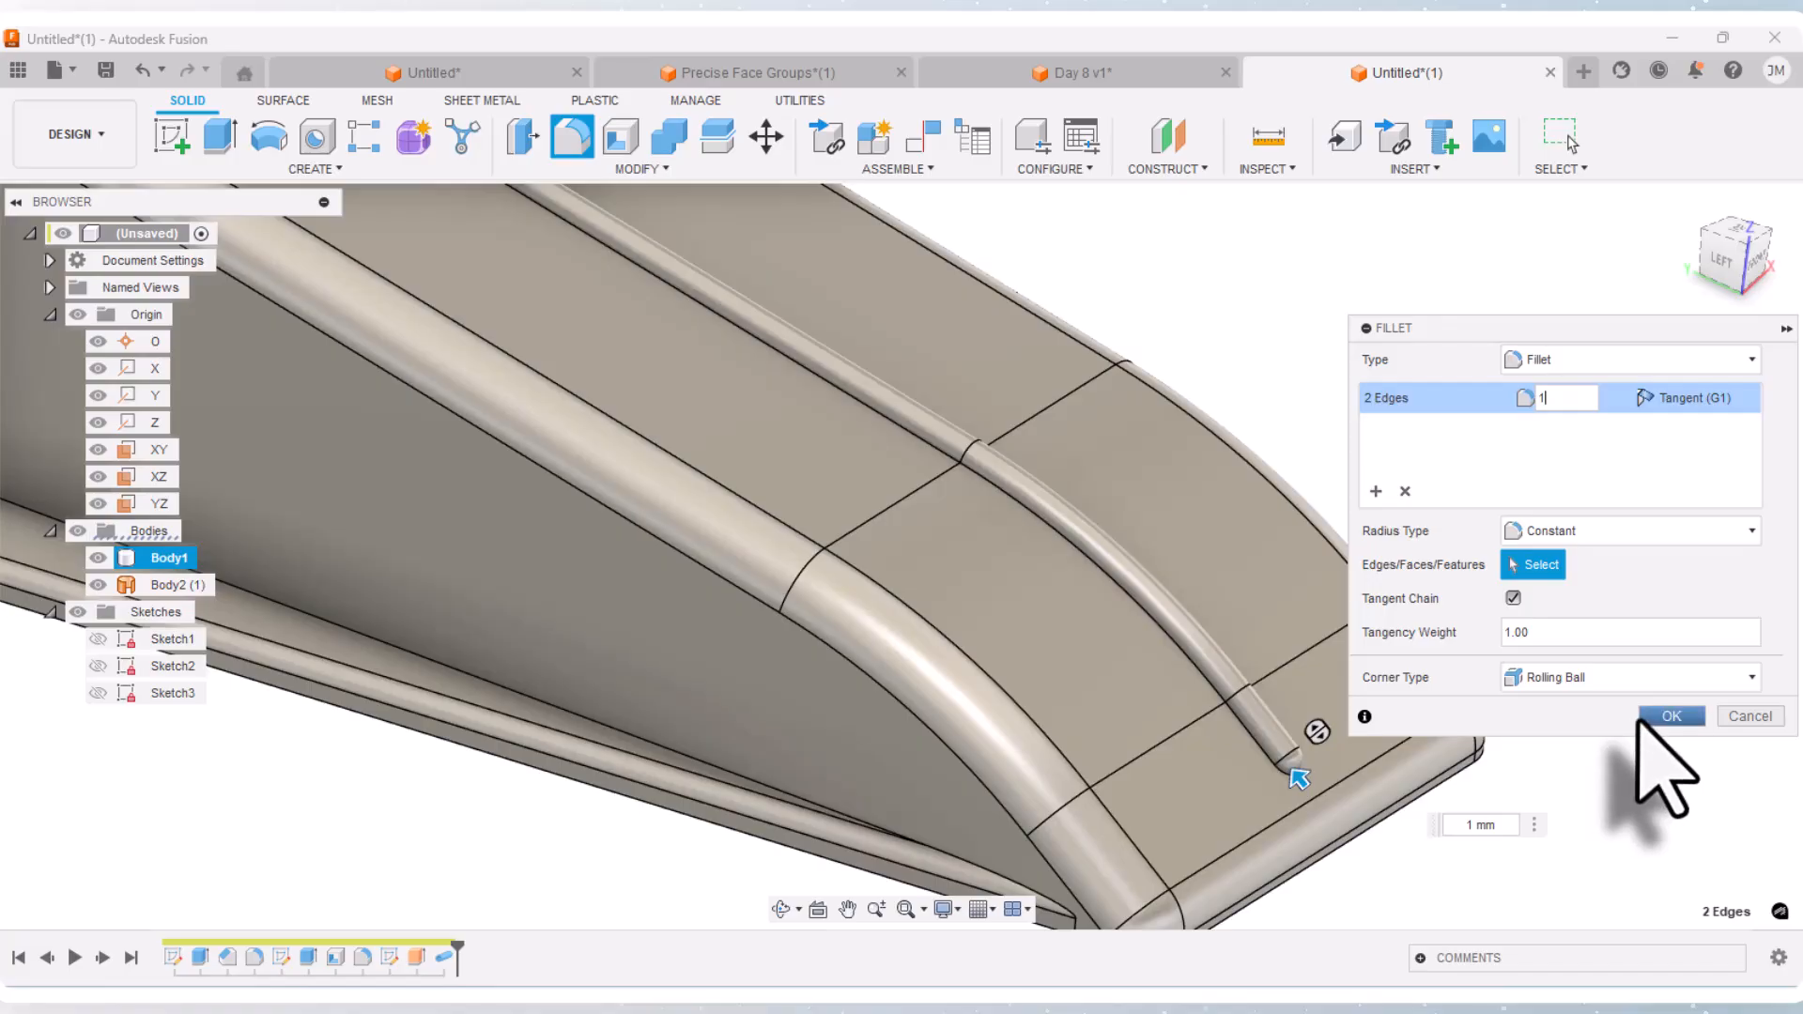
{"action": "left_click", "coordinate": [1671, 715]}
{"action": "scroll", "coordinate": [1630, 764], "scroll_direction": "down", "scroll_amount": 8}
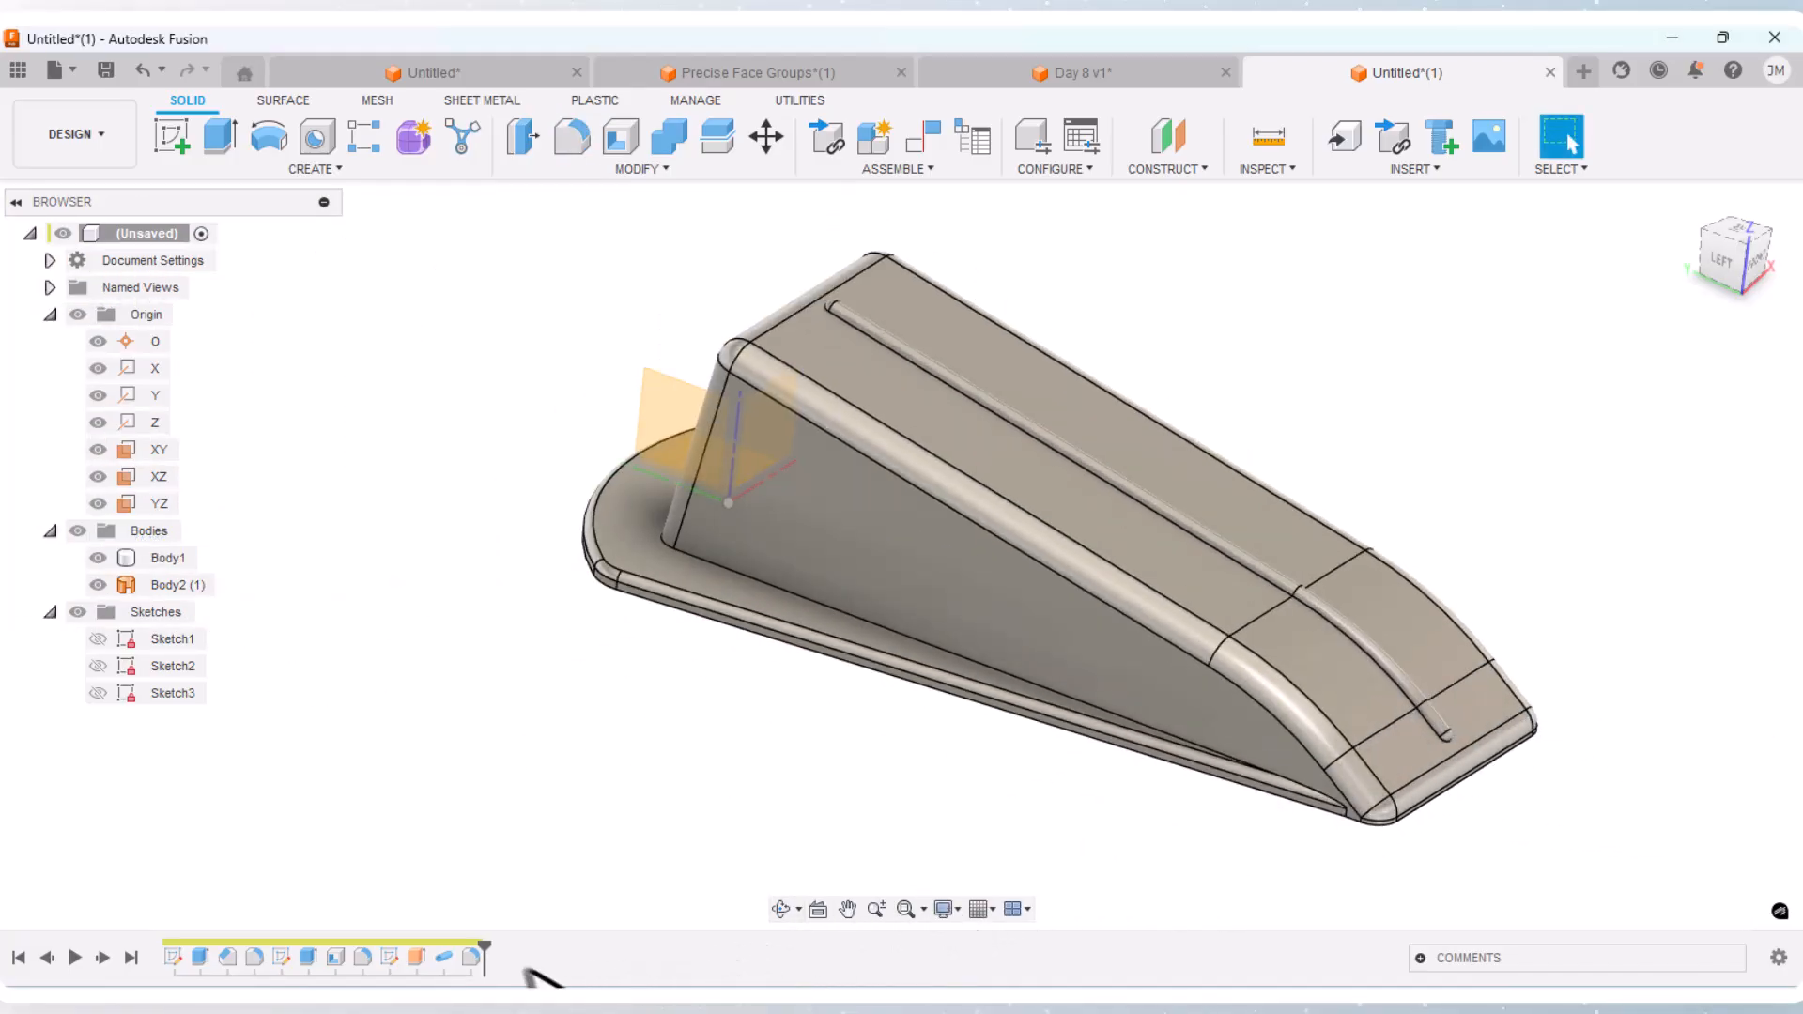
Step: In the Day 8 v1 design, roll the timeline past the pattern feature and examine the row of ribs
{"action": "left_click", "coordinate": [1170, 80]}
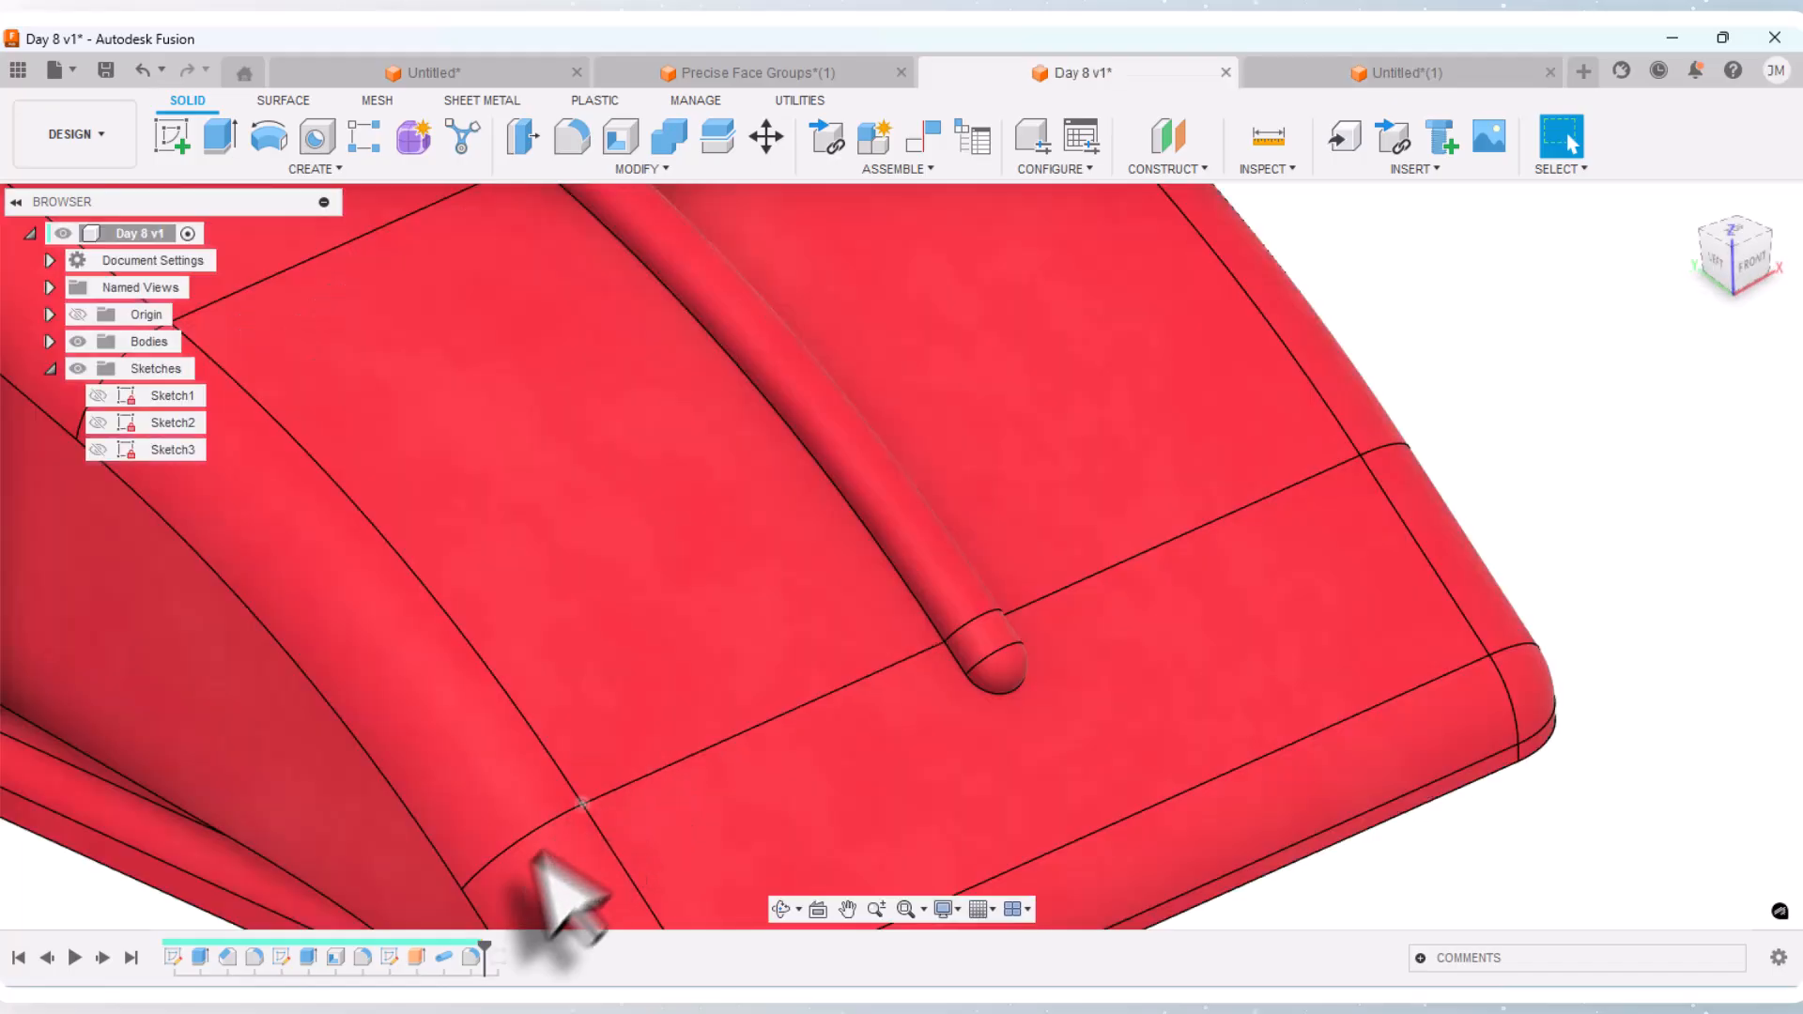
{"action": "left_click_drag", "start_coordinate": [489, 944], "coordinate": [512, 947]}
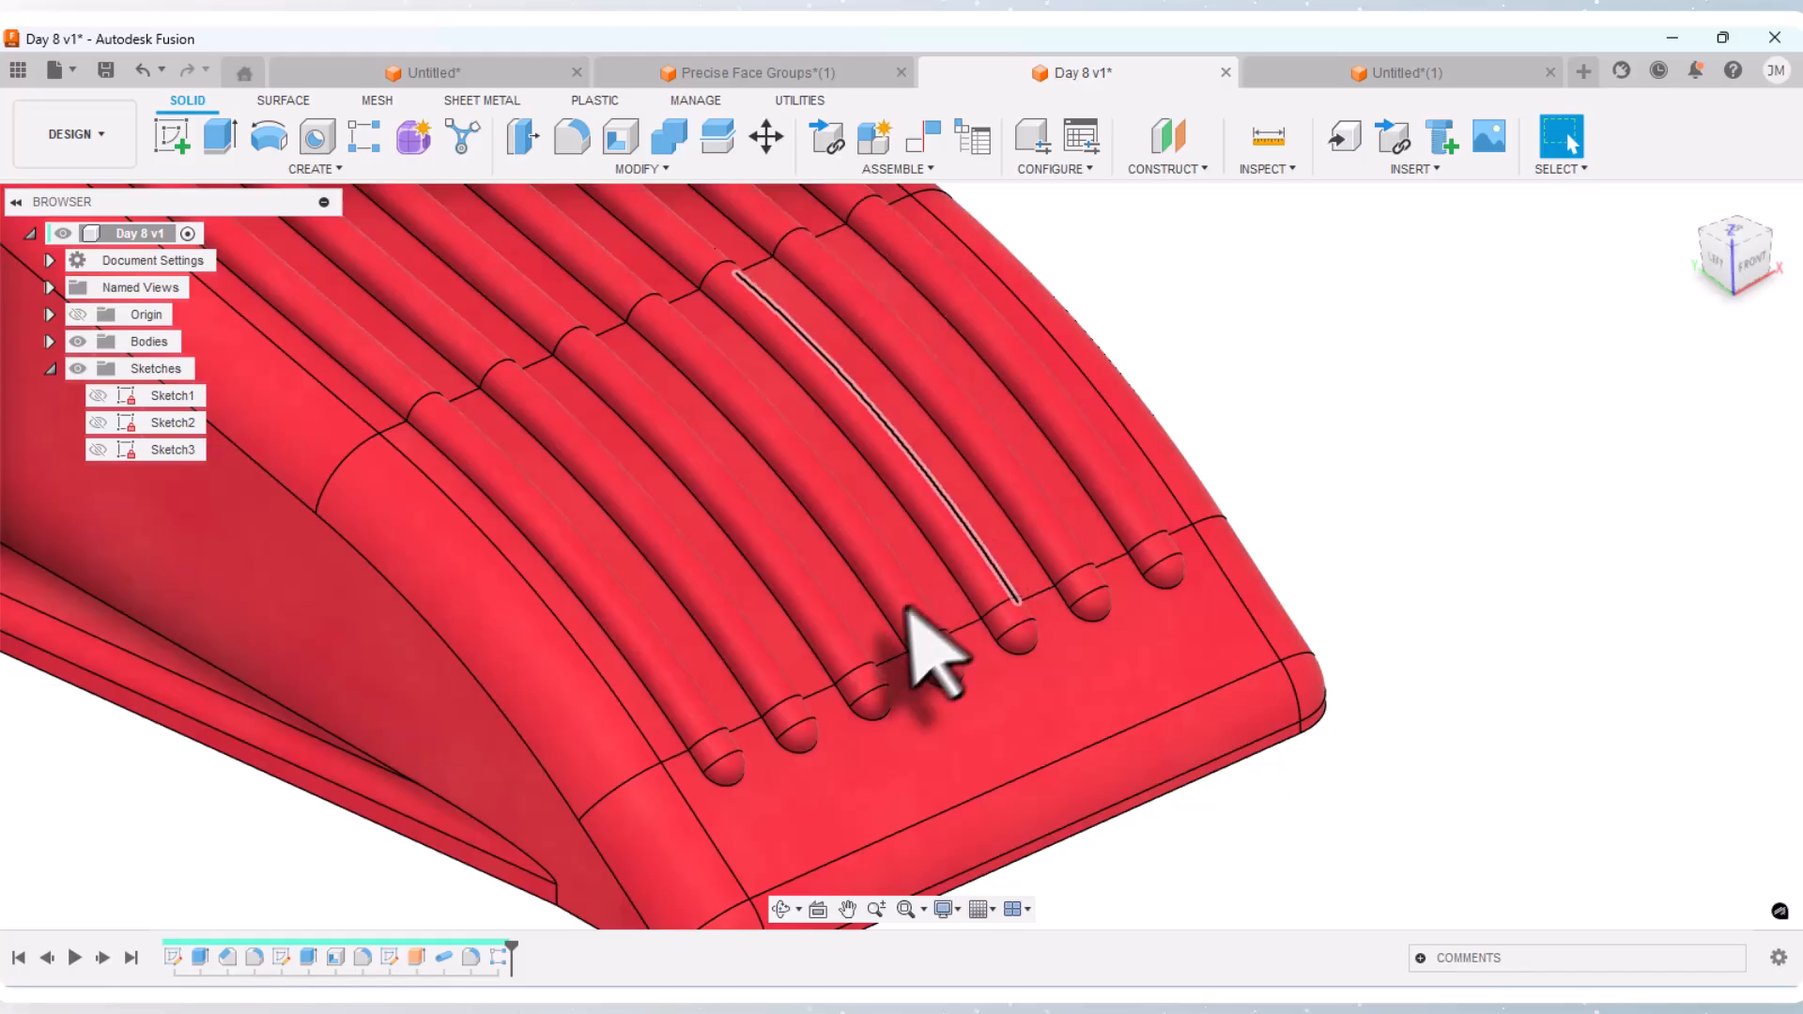
{"action": "scroll", "coordinate": [1338, 425], "scroll_direction": "down", "scroll_amount": 1}
{"action": "scroll", "coordinate": [1280, 537], "scroll_direction": "up", "scroll_amount": 3}
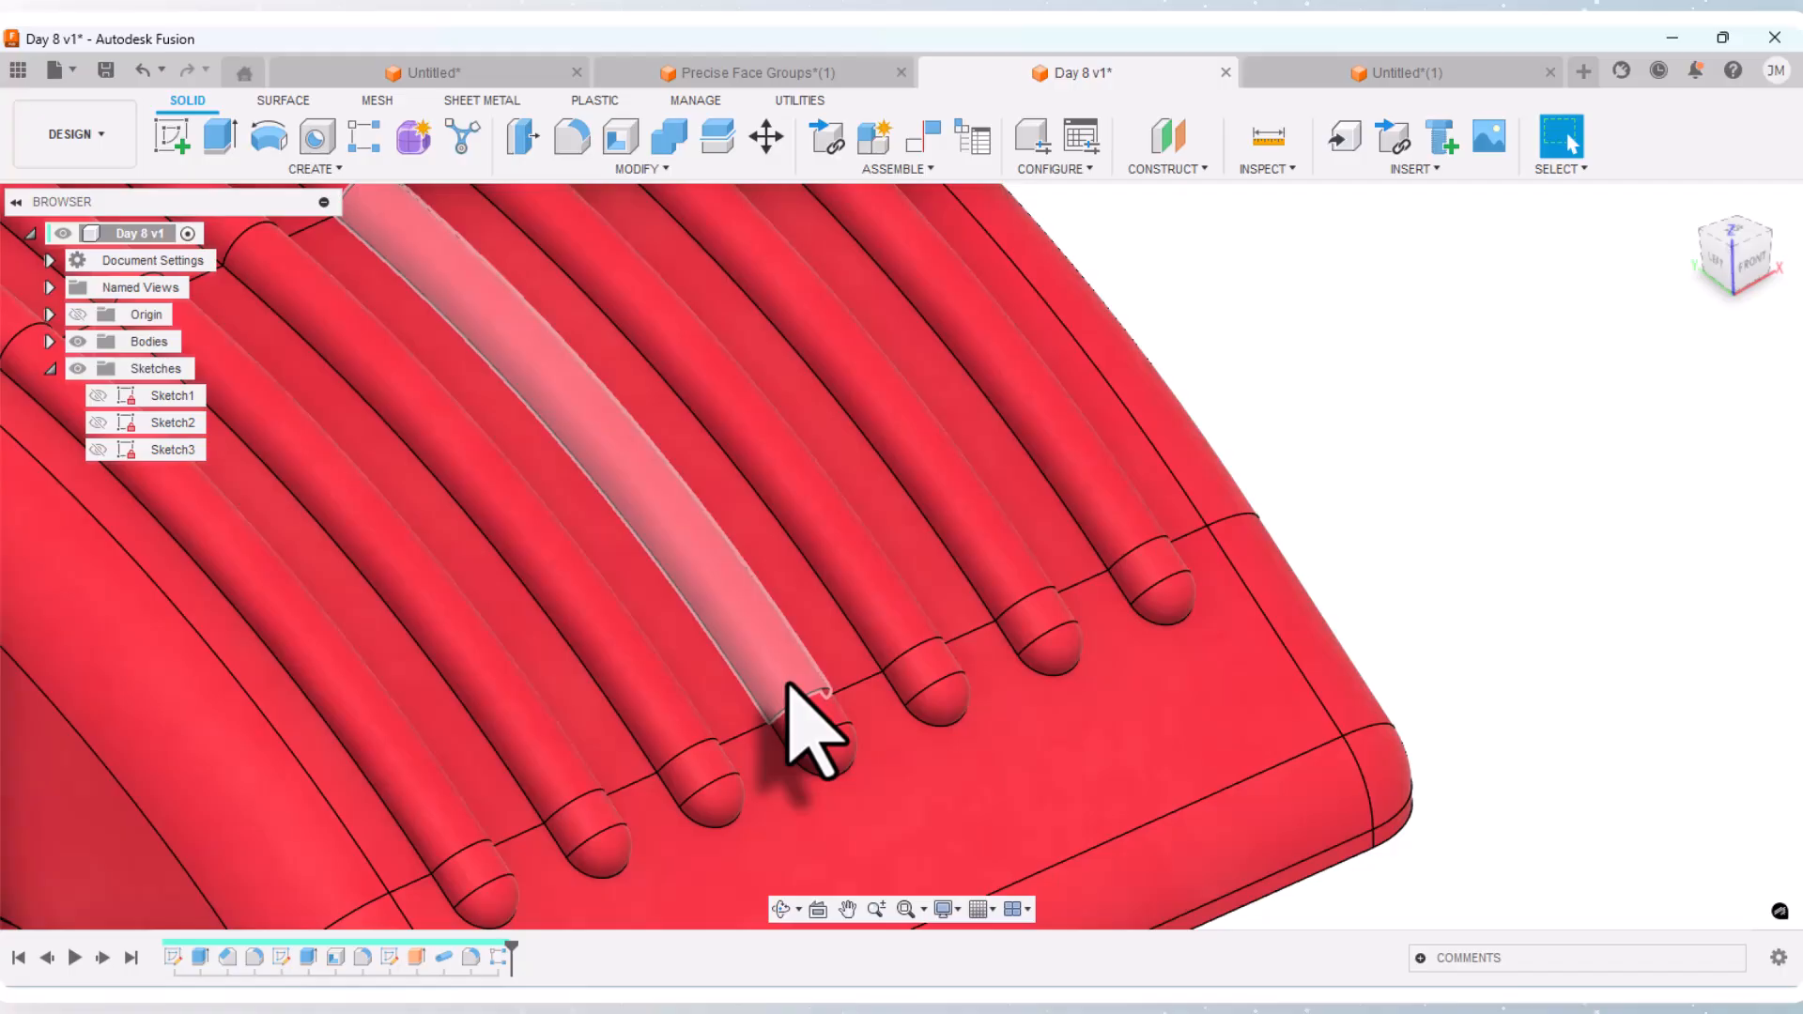
{"action": "scroll", "coordinate": [789, 685], "scroll_direction": "down", "scroll_amount": 5}
Step: In the Untitled*(1) design, start a rectangular feature pattern of the pipe and its end fillet along the X axis
{"action": "left_click", "coordinate": [1494, 73]}
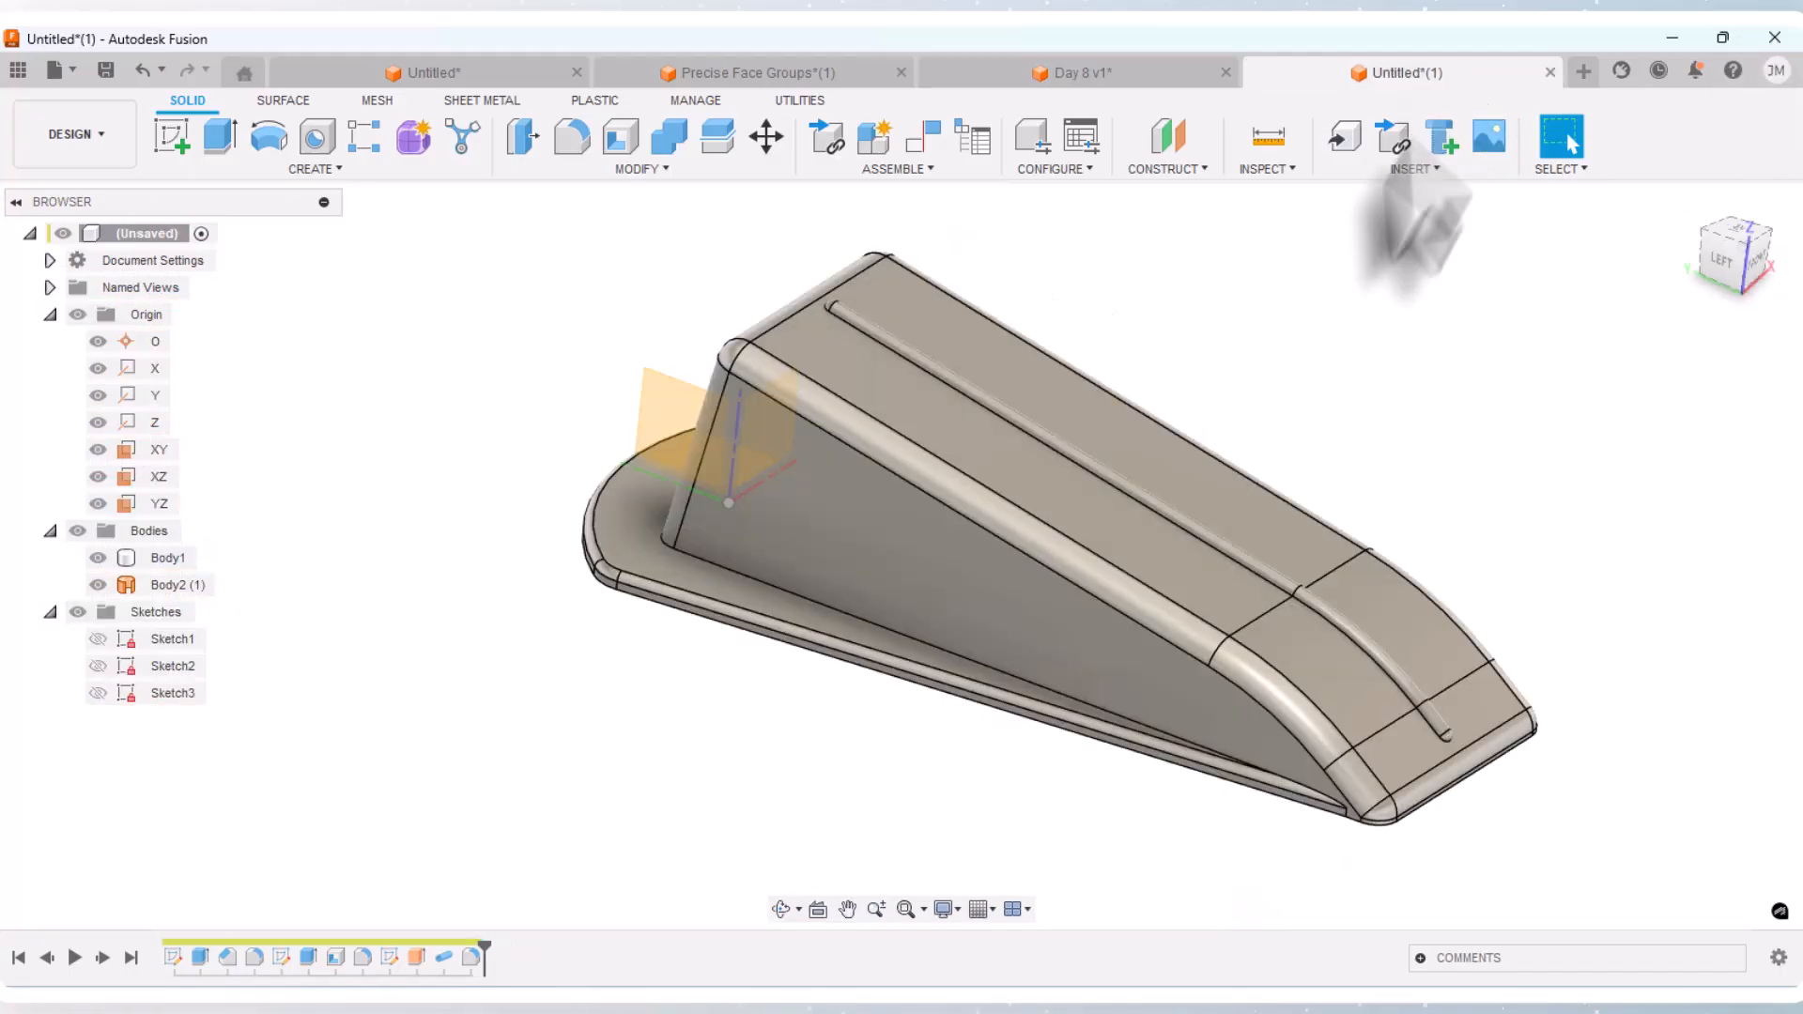
{"action": "left_click", "coordinate": [365, 138]}
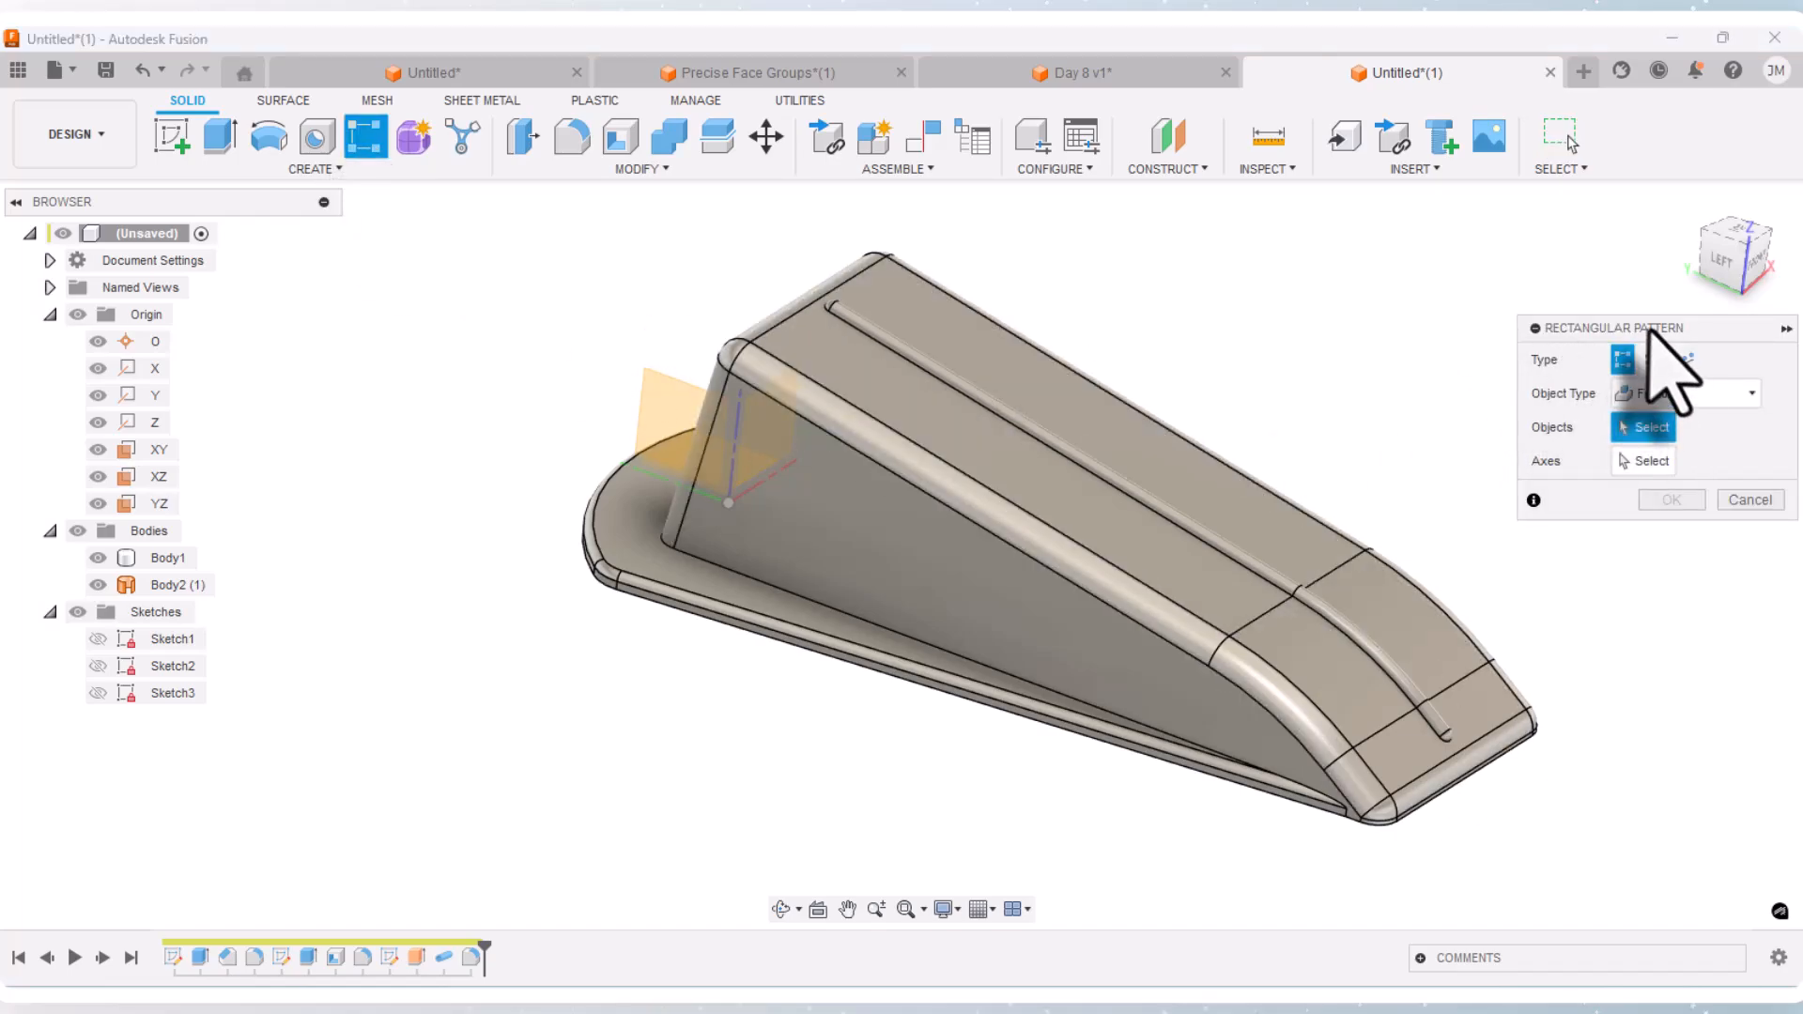
{"action": "left_click_drag", "start_coordinate": [1652, 326], "coordinate": [1380, 275]}
{"action": "left_click", "coordinate": [1469, 342]}
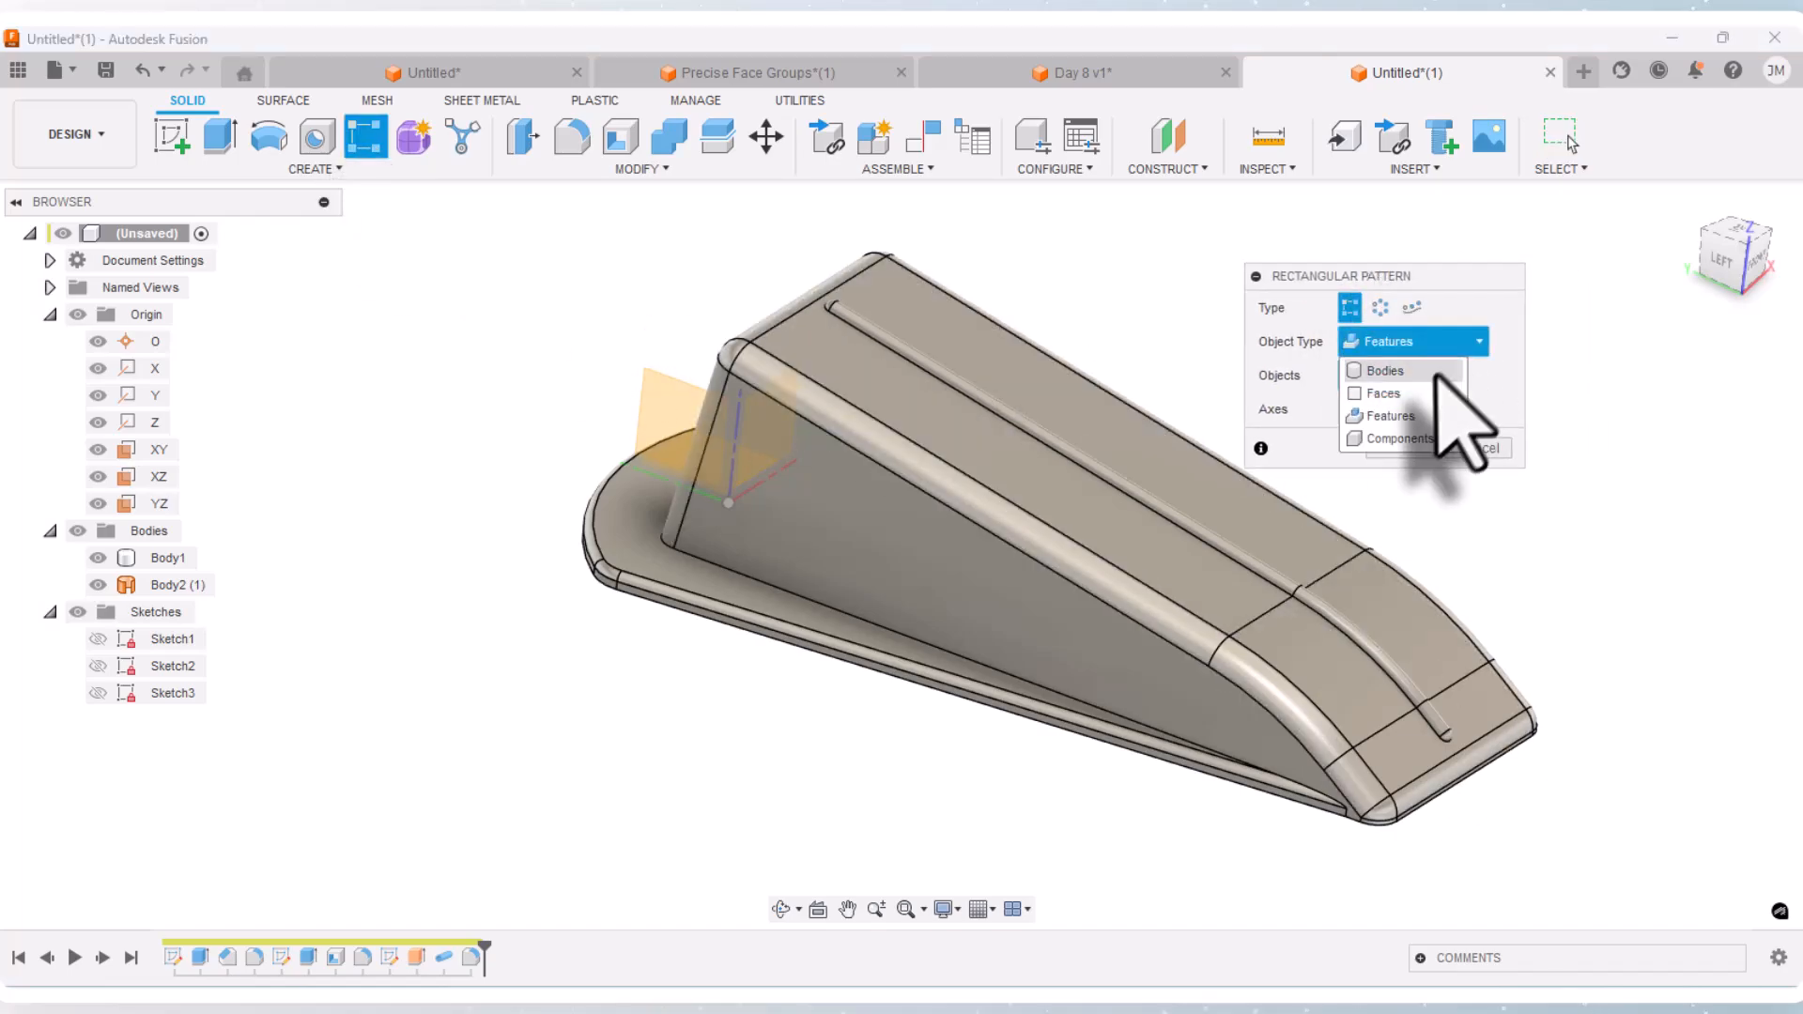
{"action": "left_click", "coordinate": [1406, 419]}
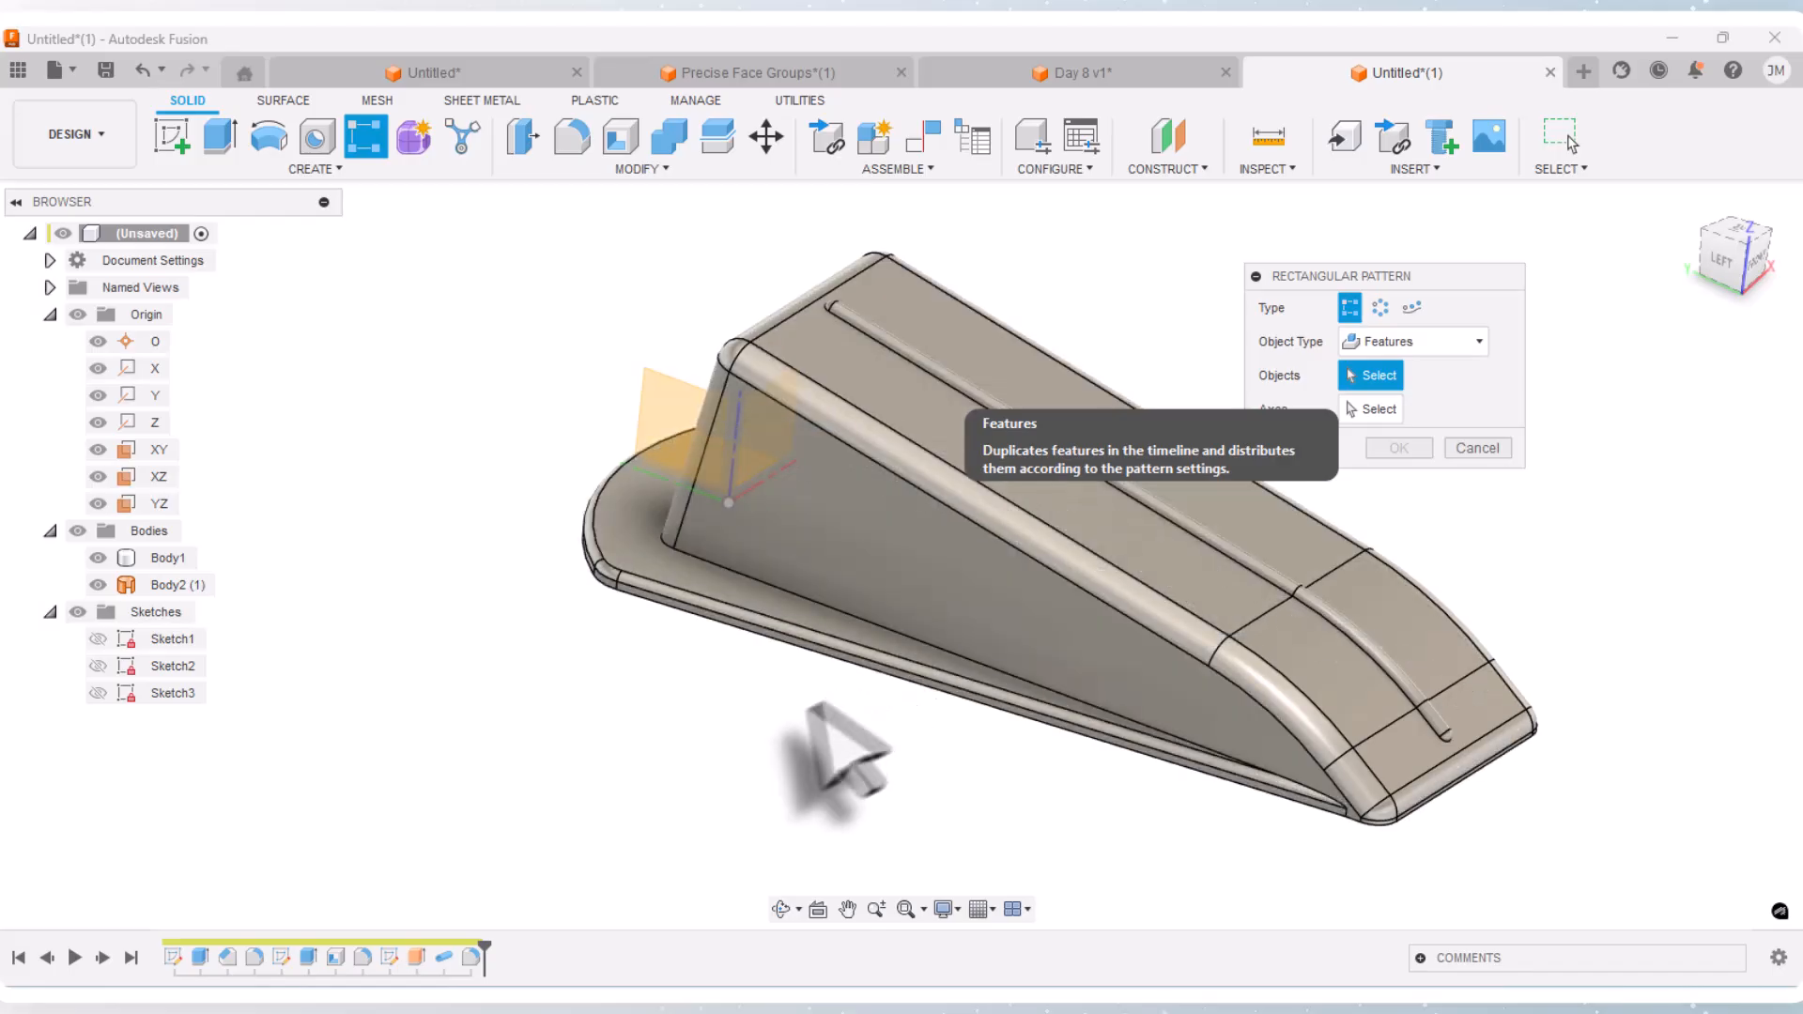
{"action": "left_click", "coordinate": [443, 957]}
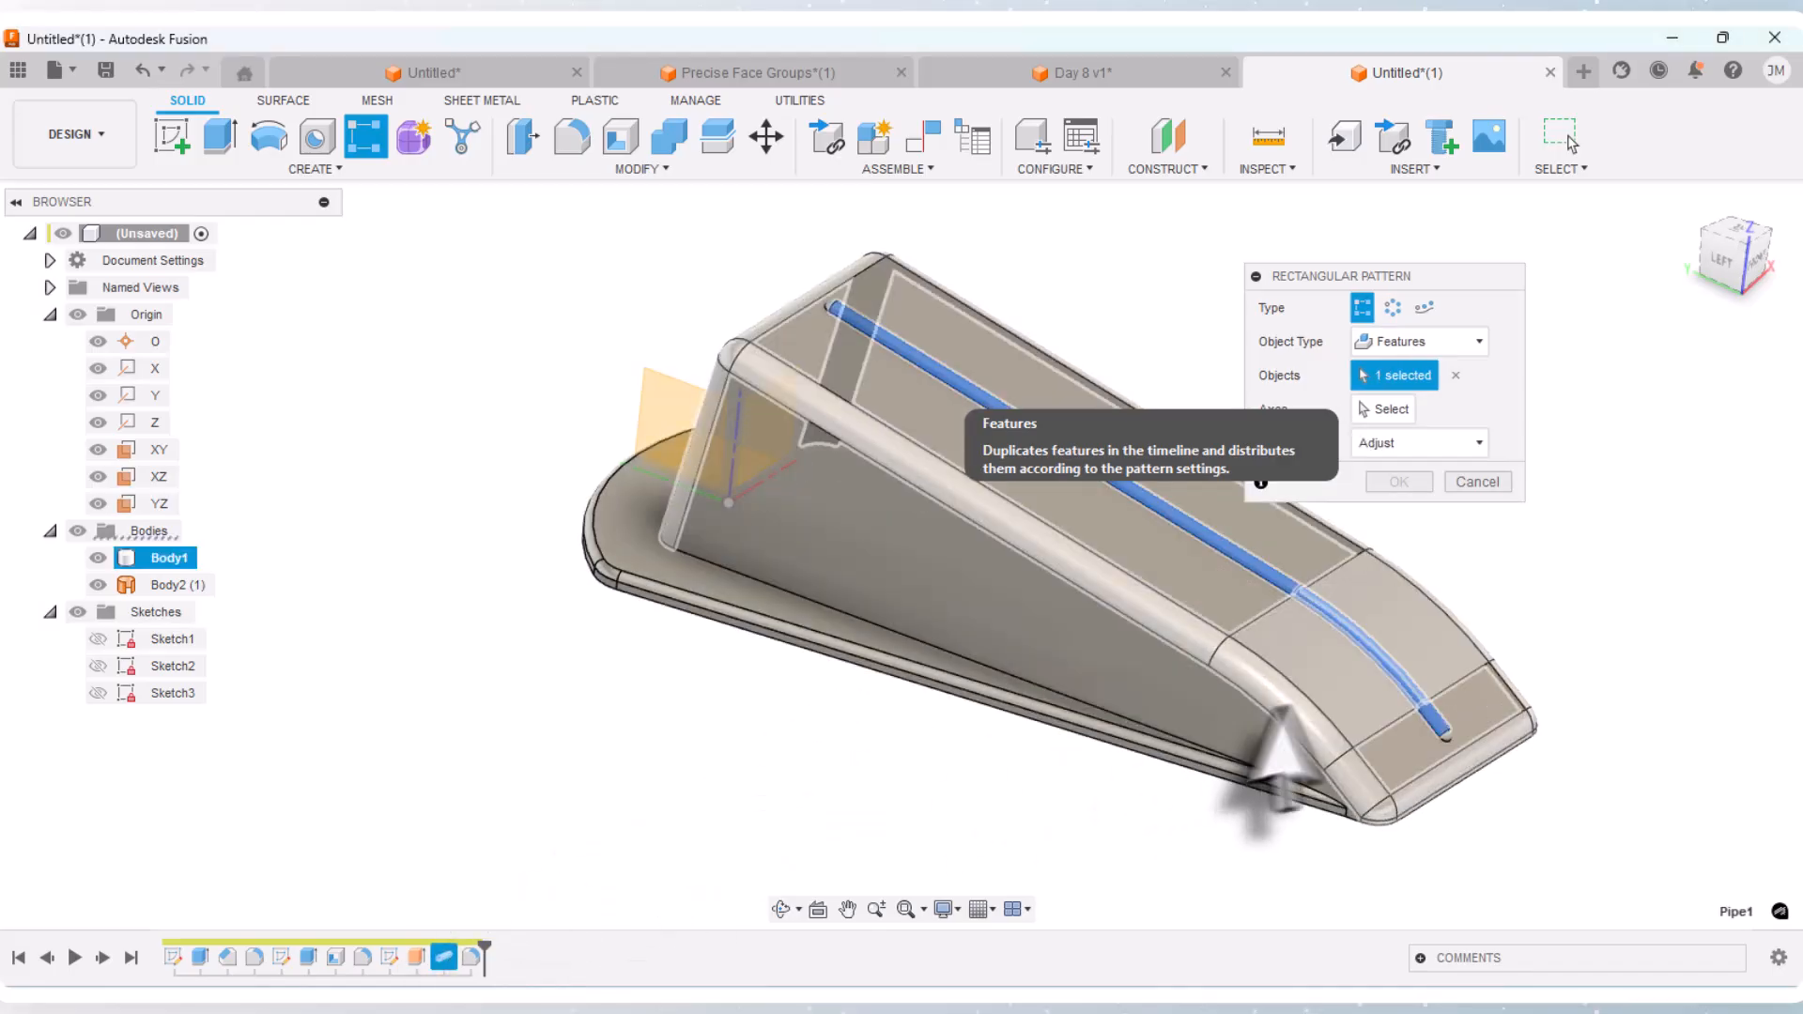
{"action": "left_click", "coordinate": [470, 958]}
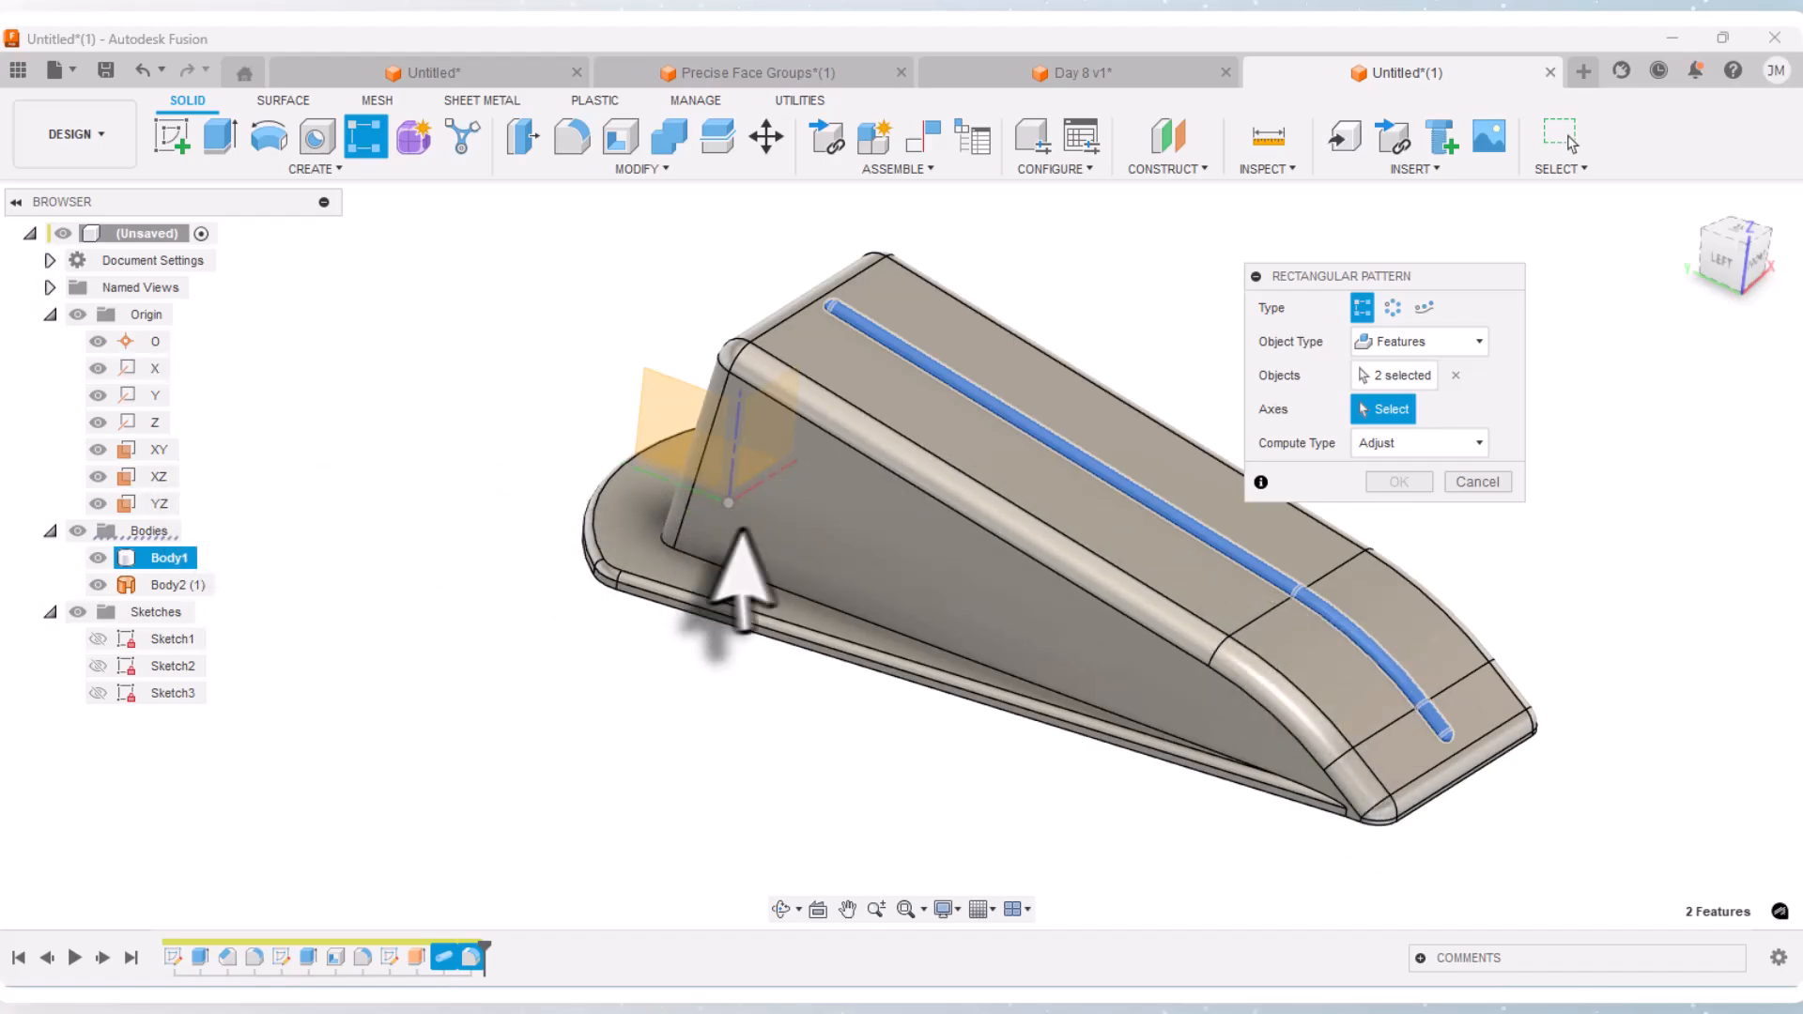
{"action": "left_click", "coordinate": [153, 368]}
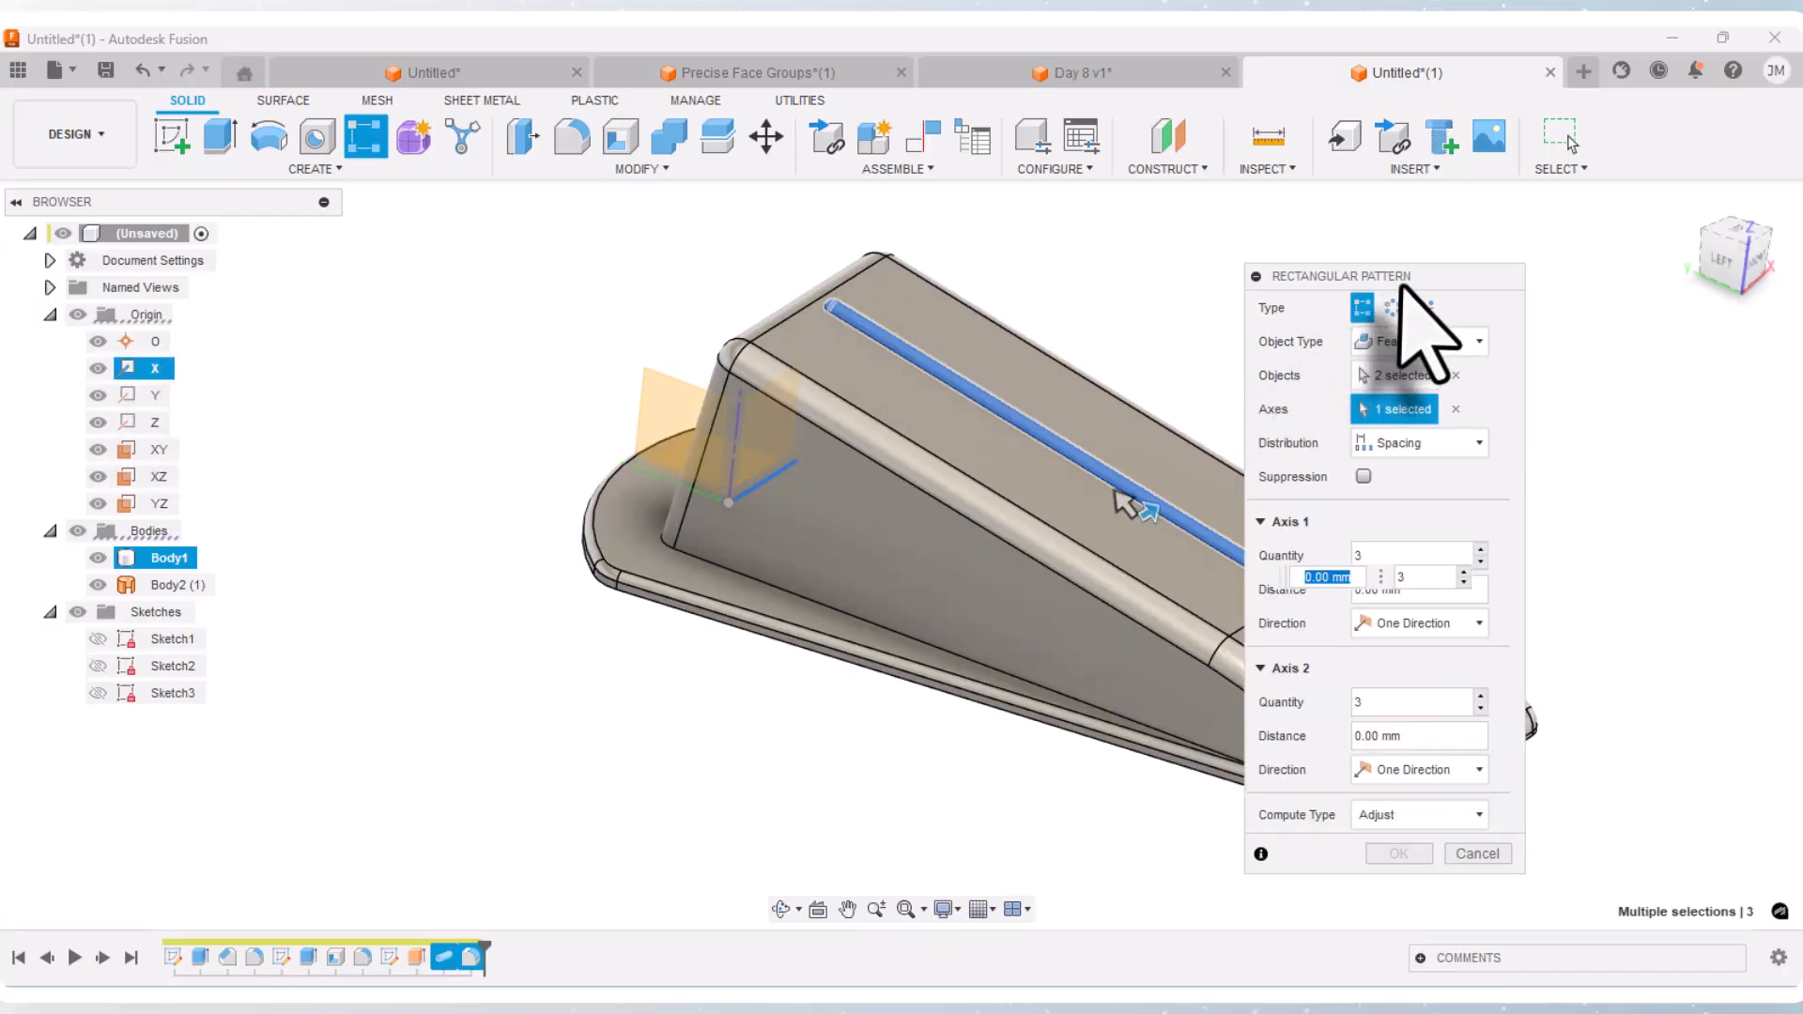
{"action": "left_click_drag", "start_coordinate": [1400, 280], "coordinate": [1576, 220]}
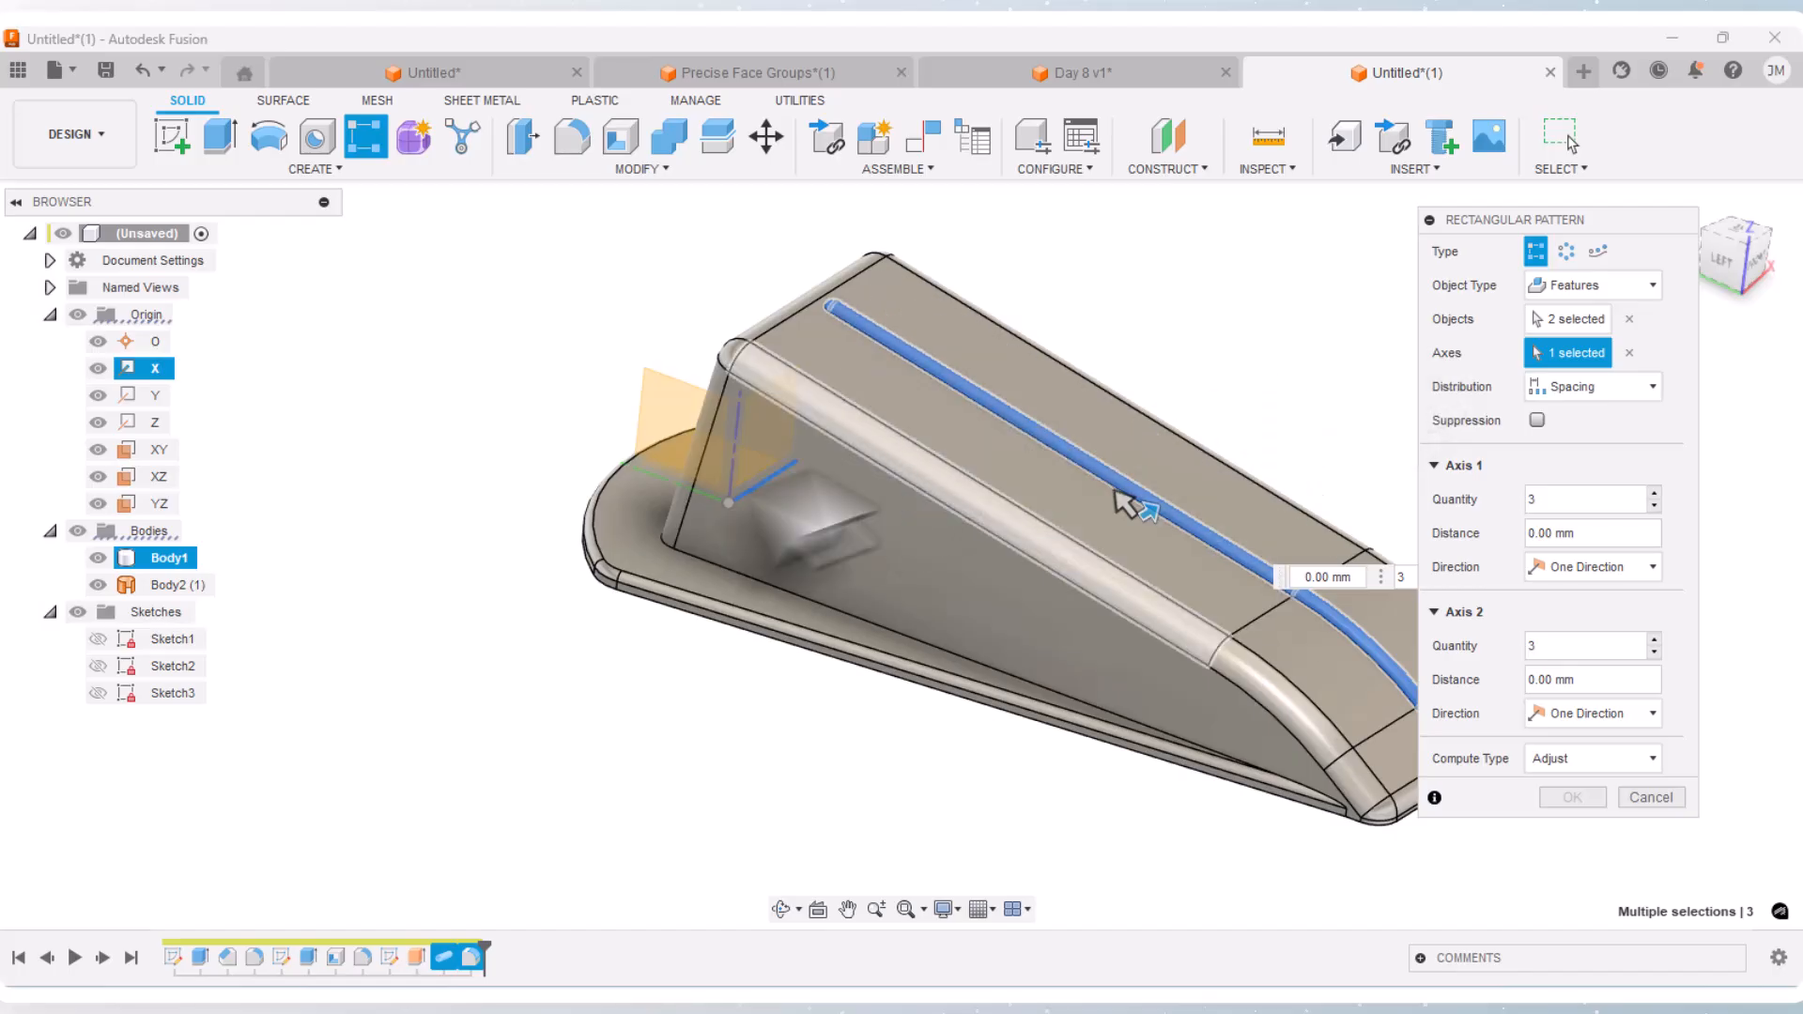
Step: Make the rib pattern symmetric along the first axis with a quantity of 7, spaced about 6.5 mm apart
{"action": "scroll", "coordinate": [627, 526], "scroll_direction": "down", "scroll_amount": 1}
{"action": "scroll", "coordinate": [1319, 807], "scroll_direction": "up", "scroll_amount": 1}
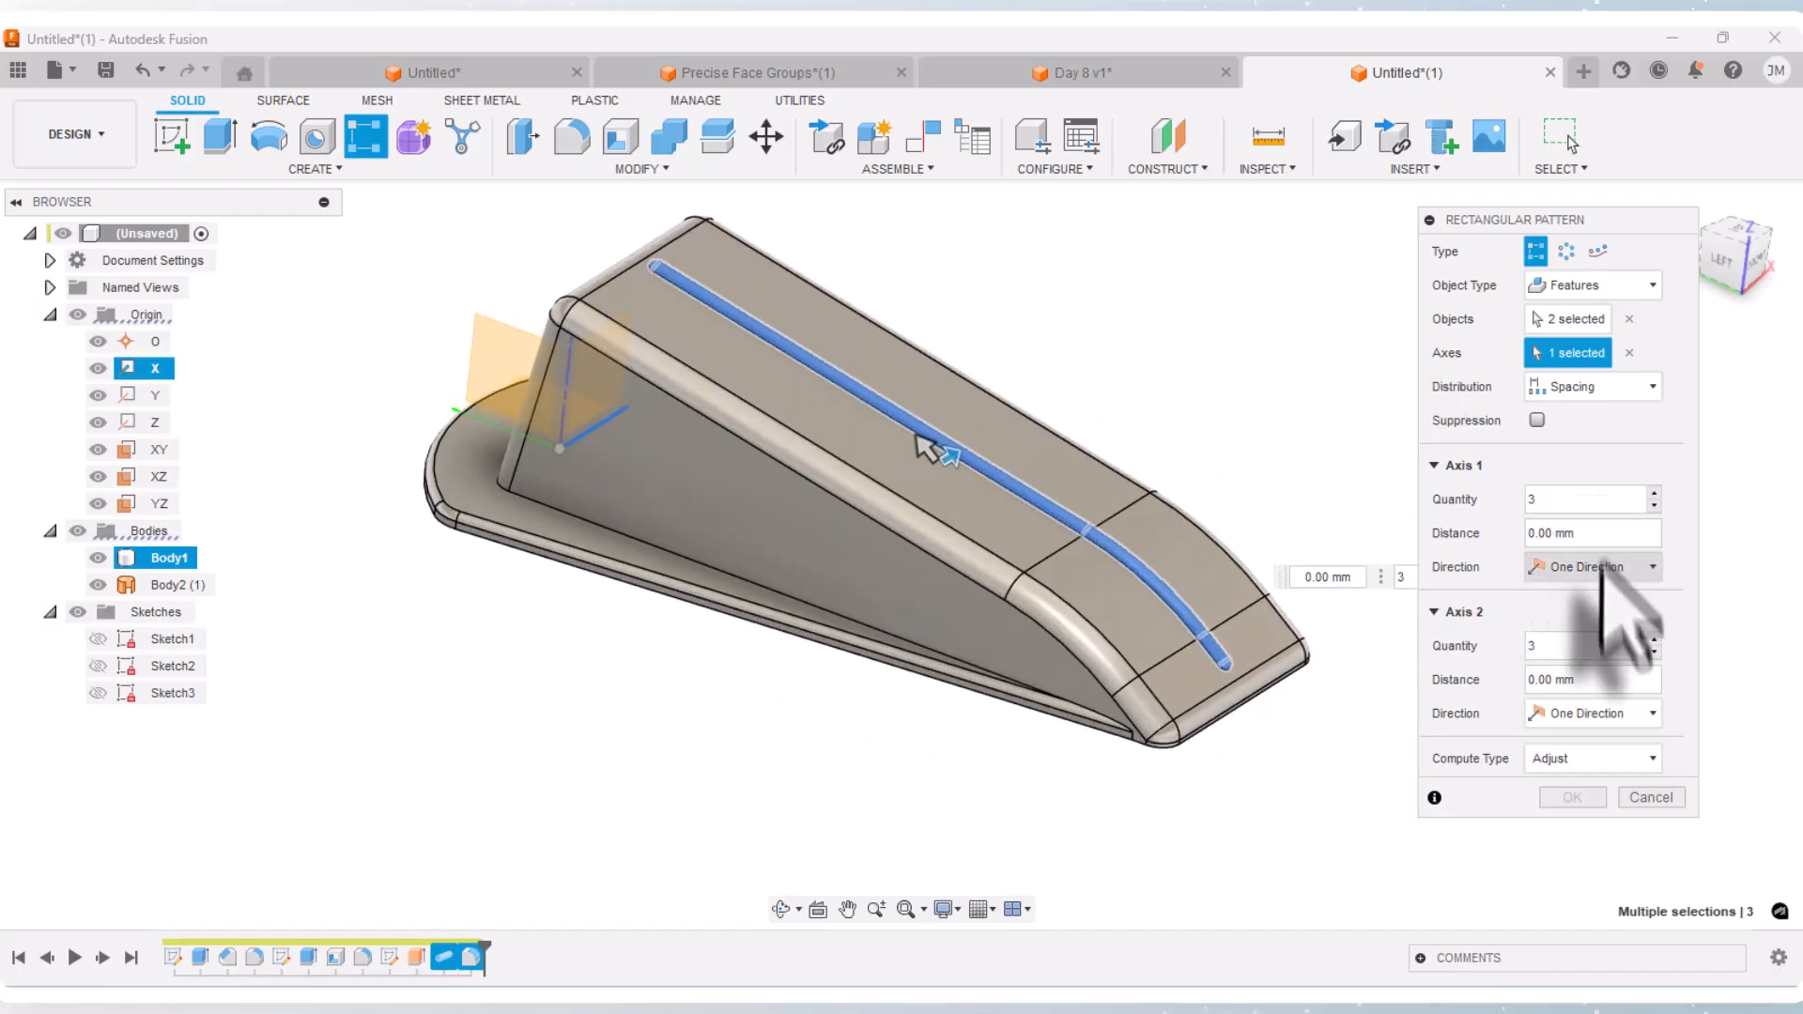
{"action": "left_click", "coordinate": [1636, 567]}
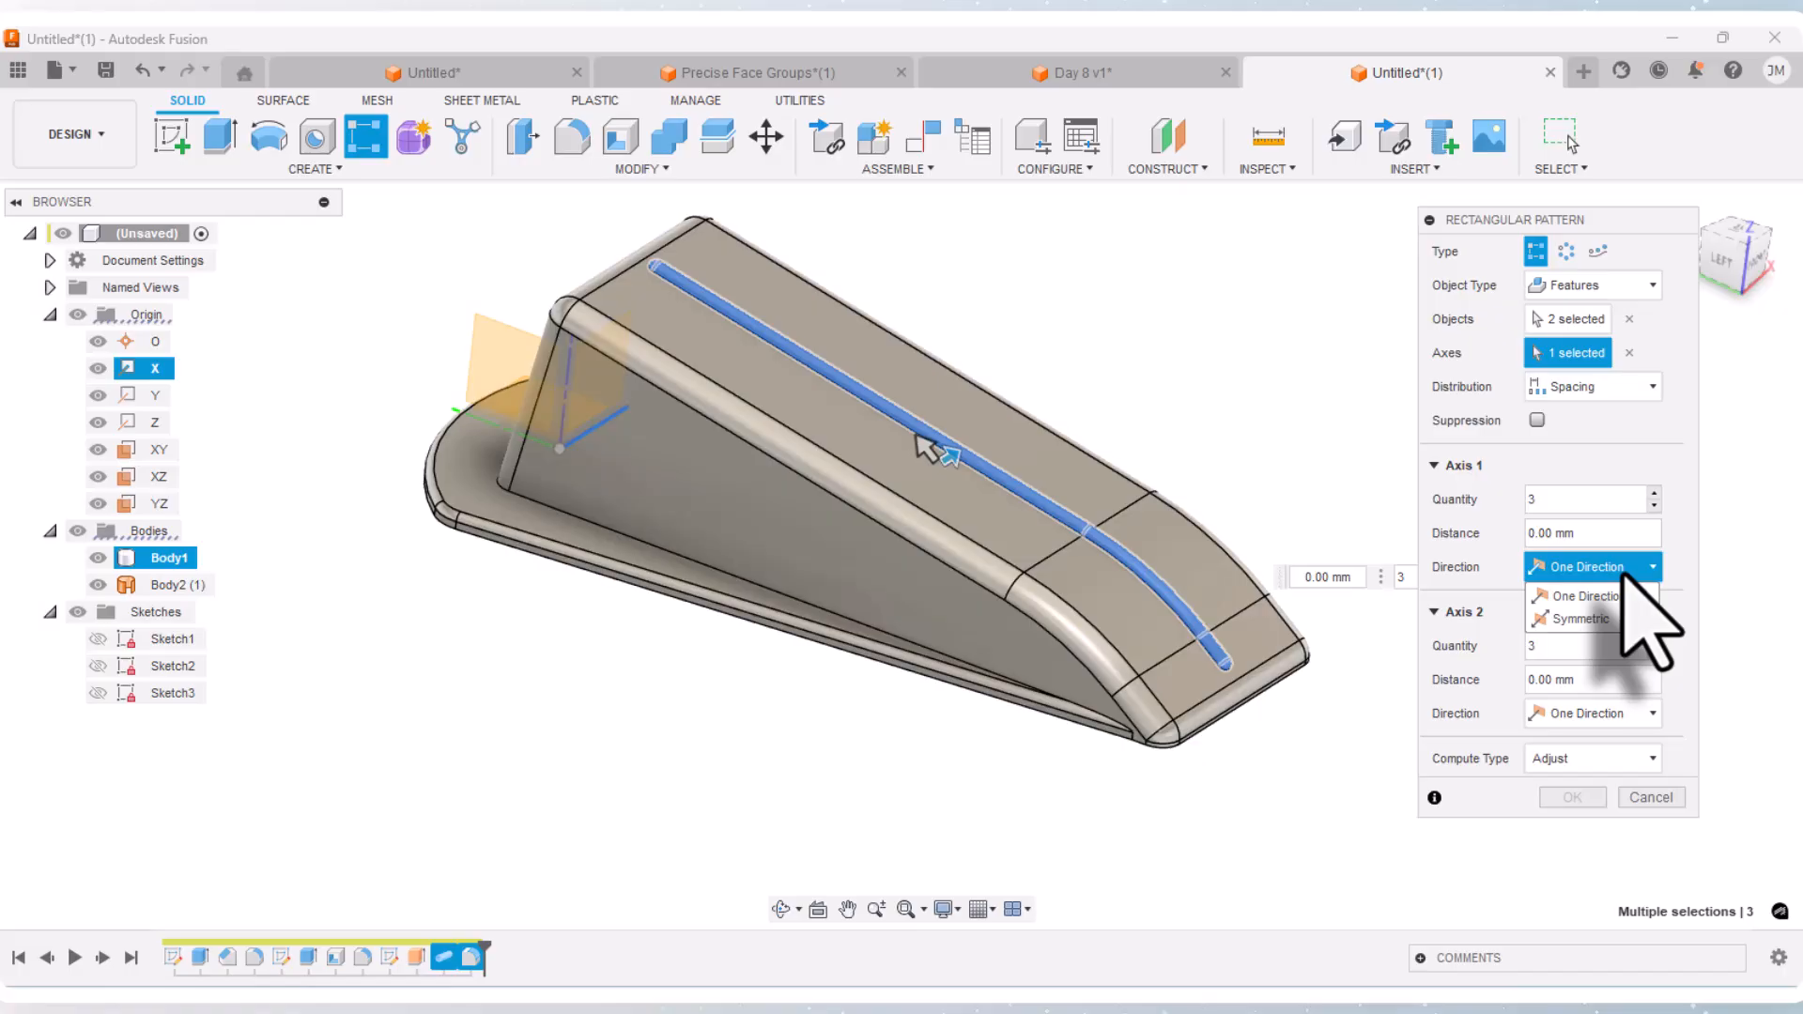
{"action": "left_click", "coordinate": [1565, 625]}
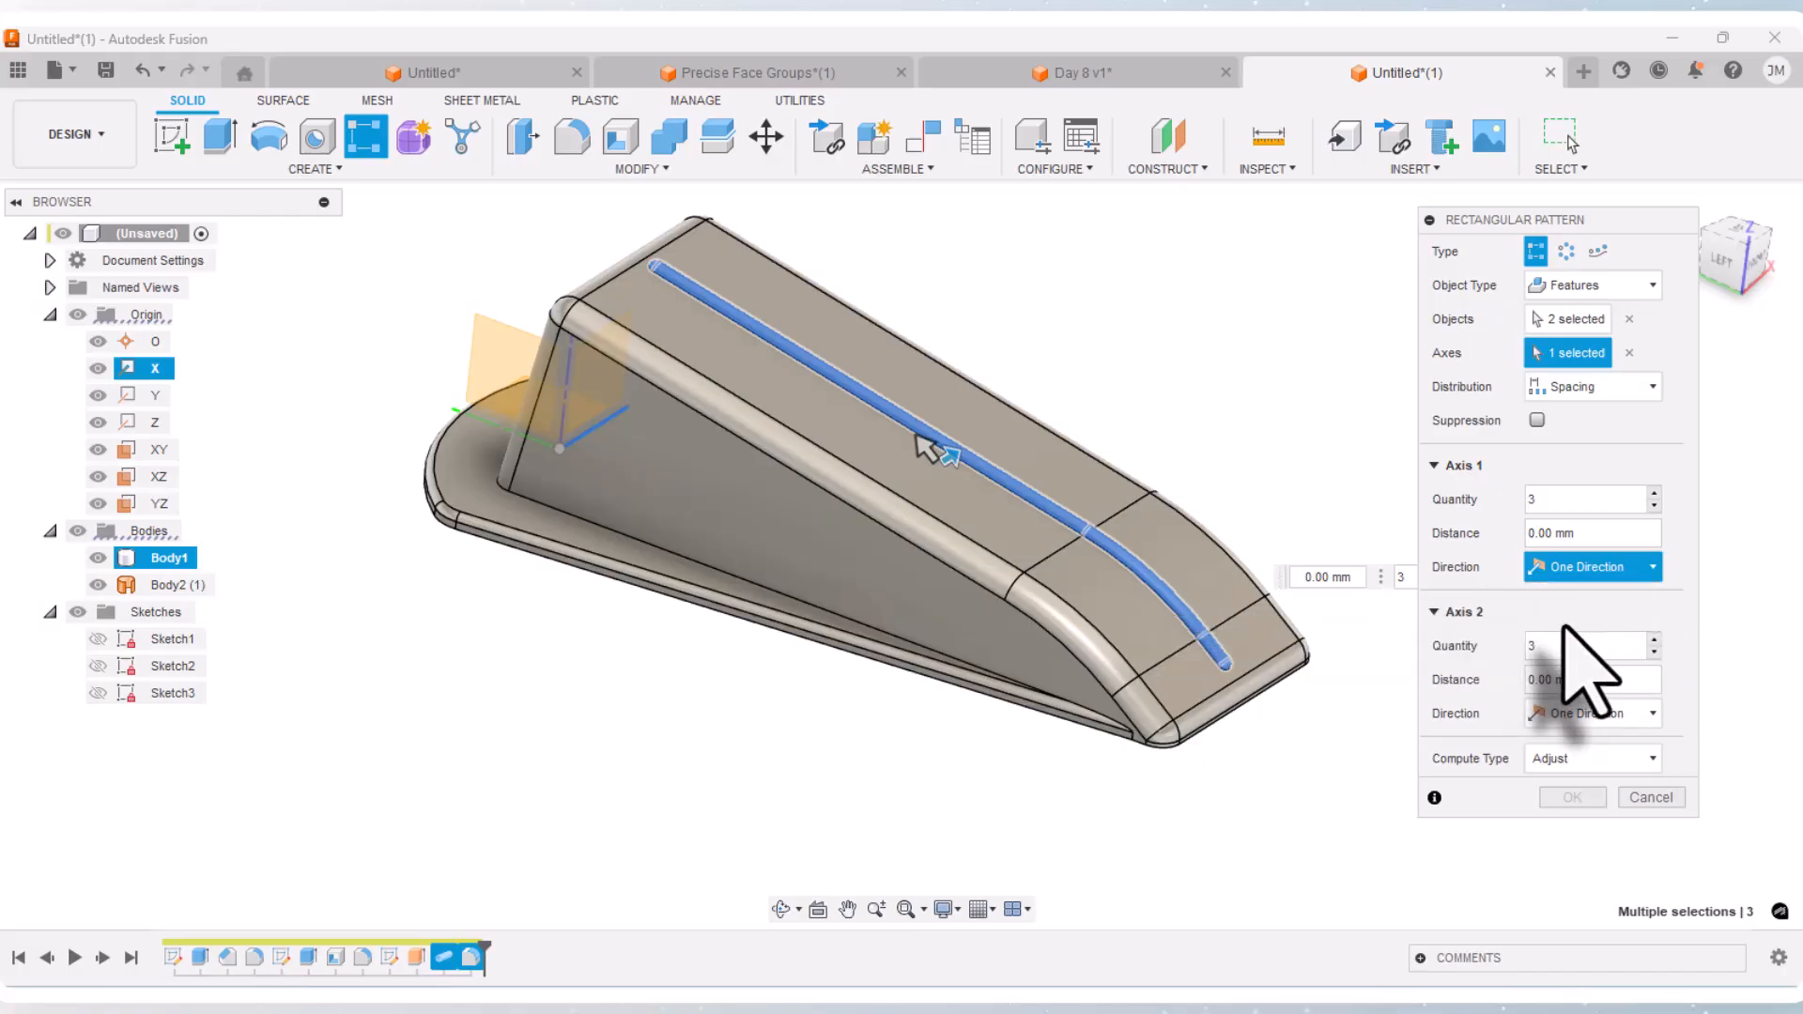
{"action": "left_click_drag", "start_coordinate": [947, 453], "coordinate": [976, 439]}
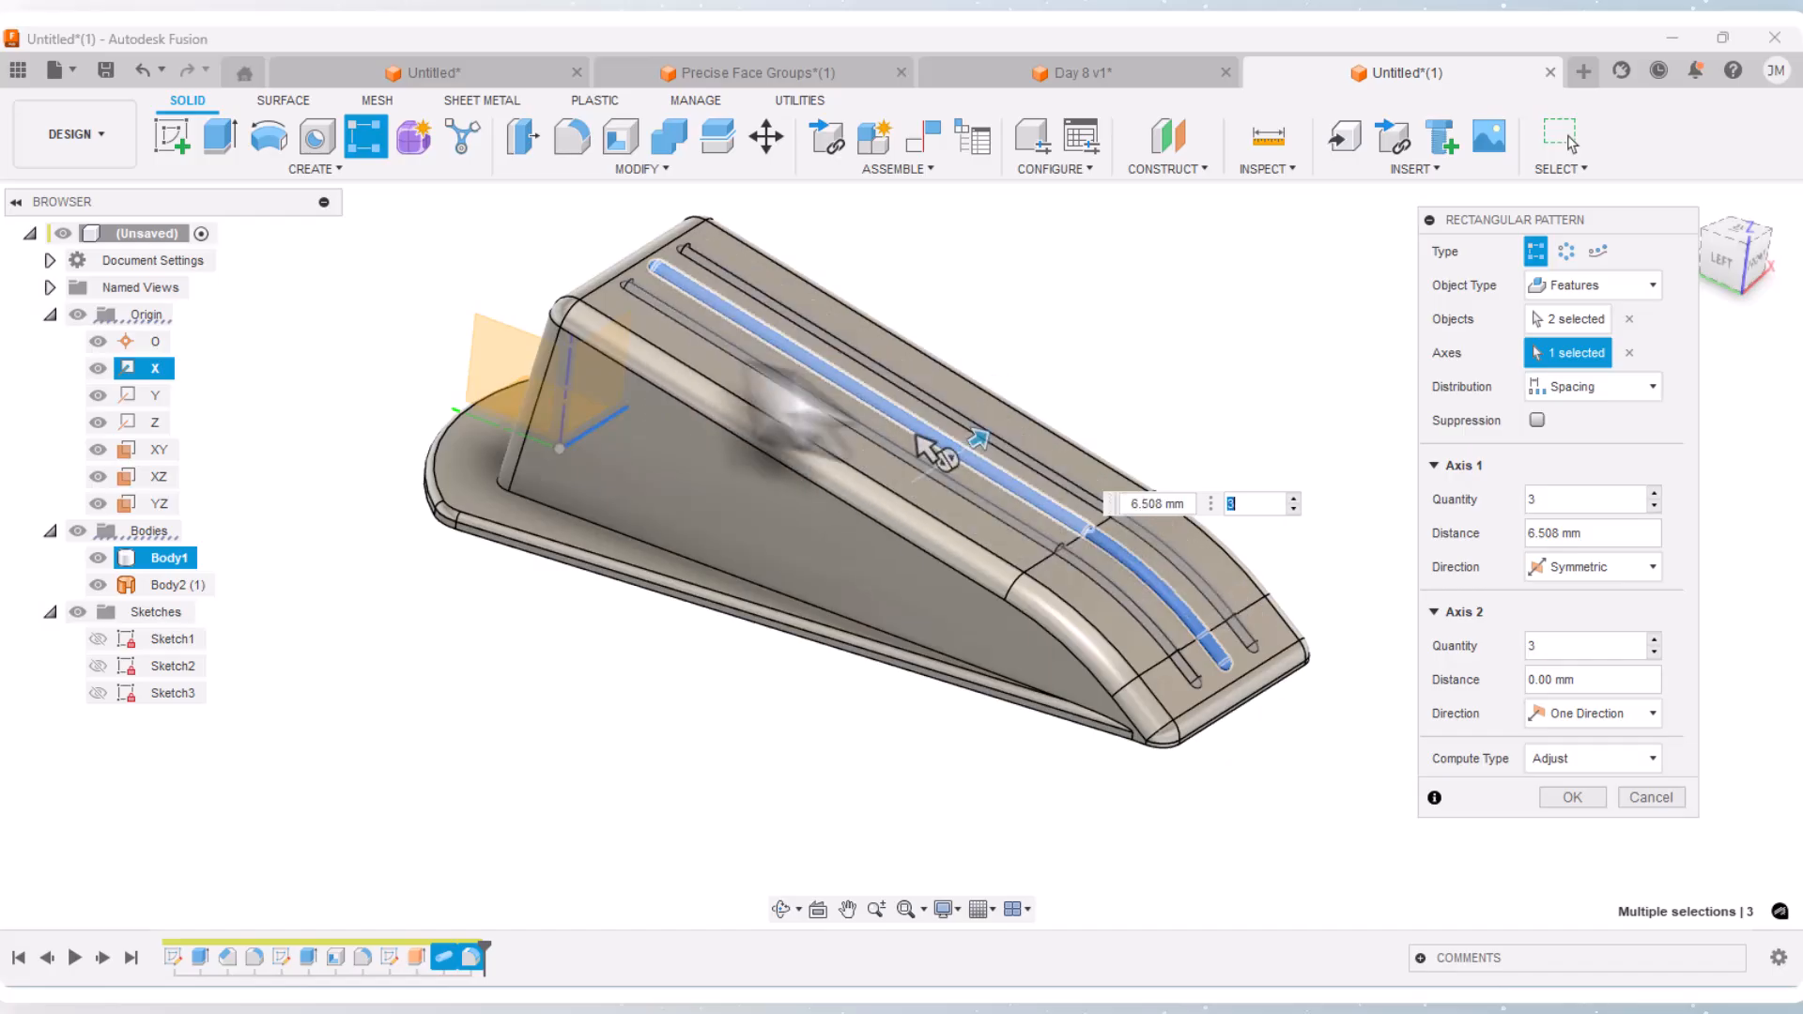
{"action": "left_click", "coordinate": [1568, 503]}
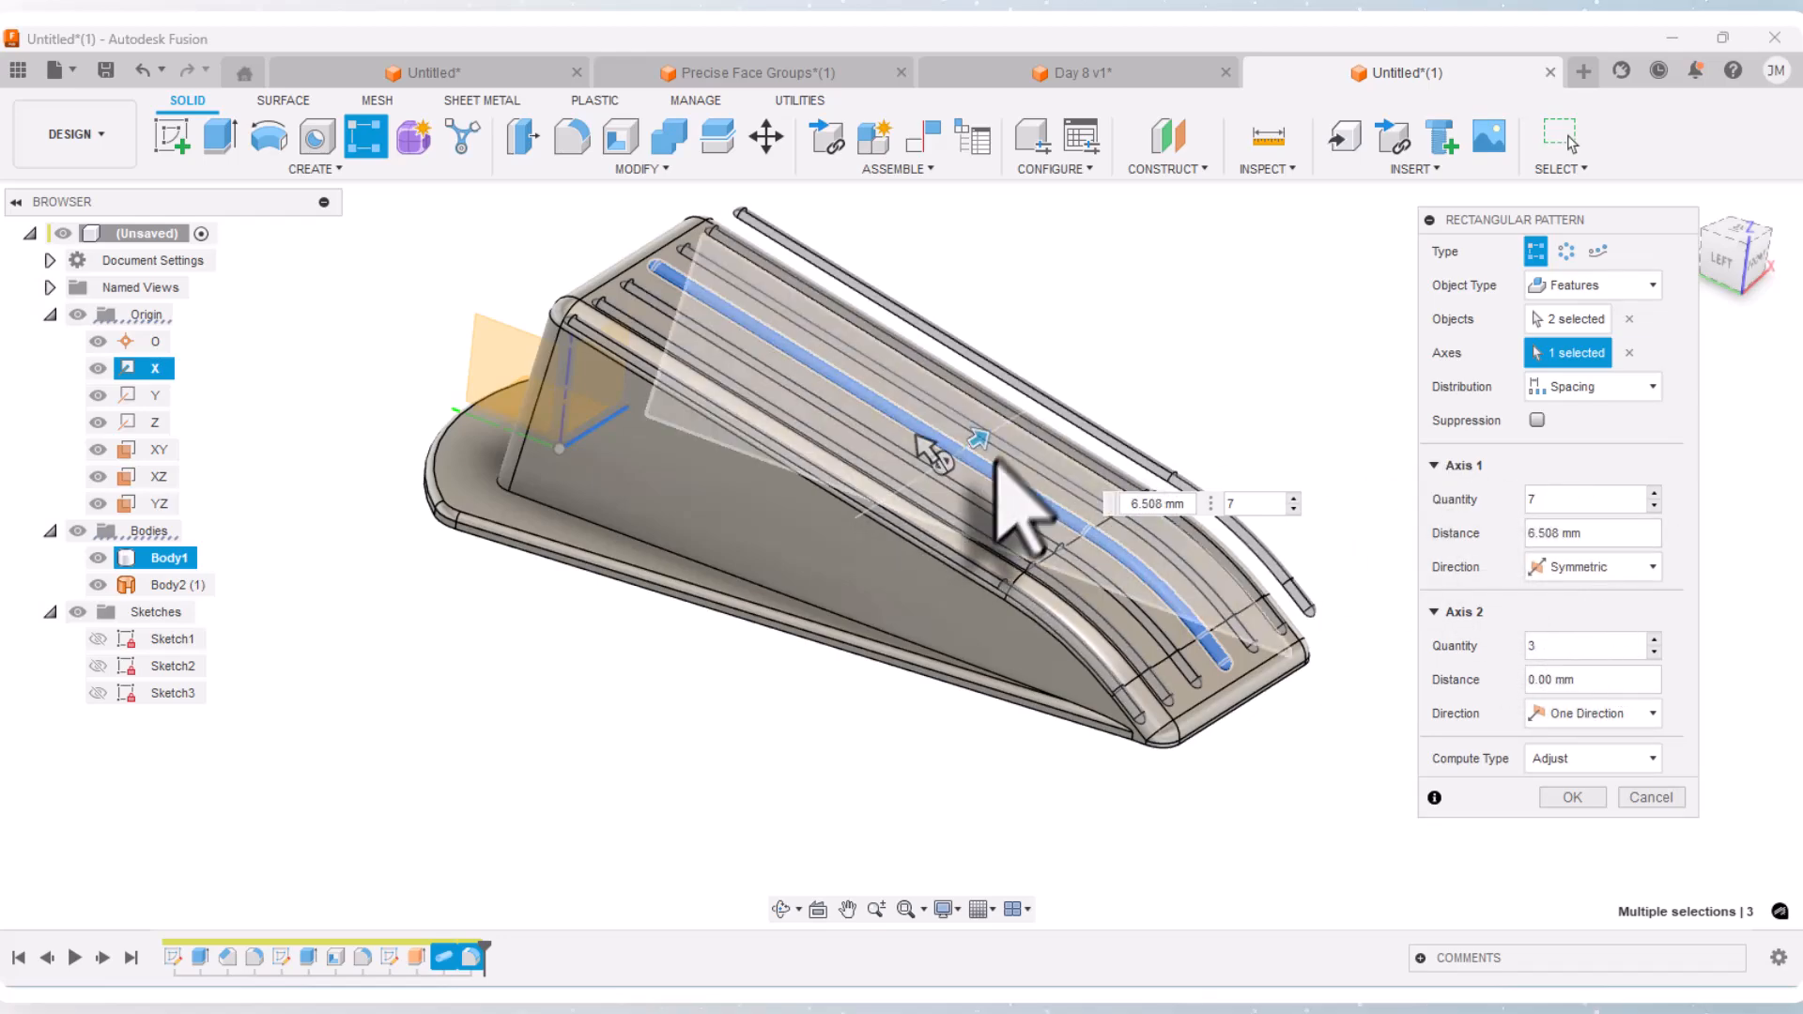
Step: Set the rib spacing to 4 mm, check the layout from the top view and complete the pattern
{"action": "left_click_drag", "start_coordinate": [982, 432], "coordinate": [964, 457]}
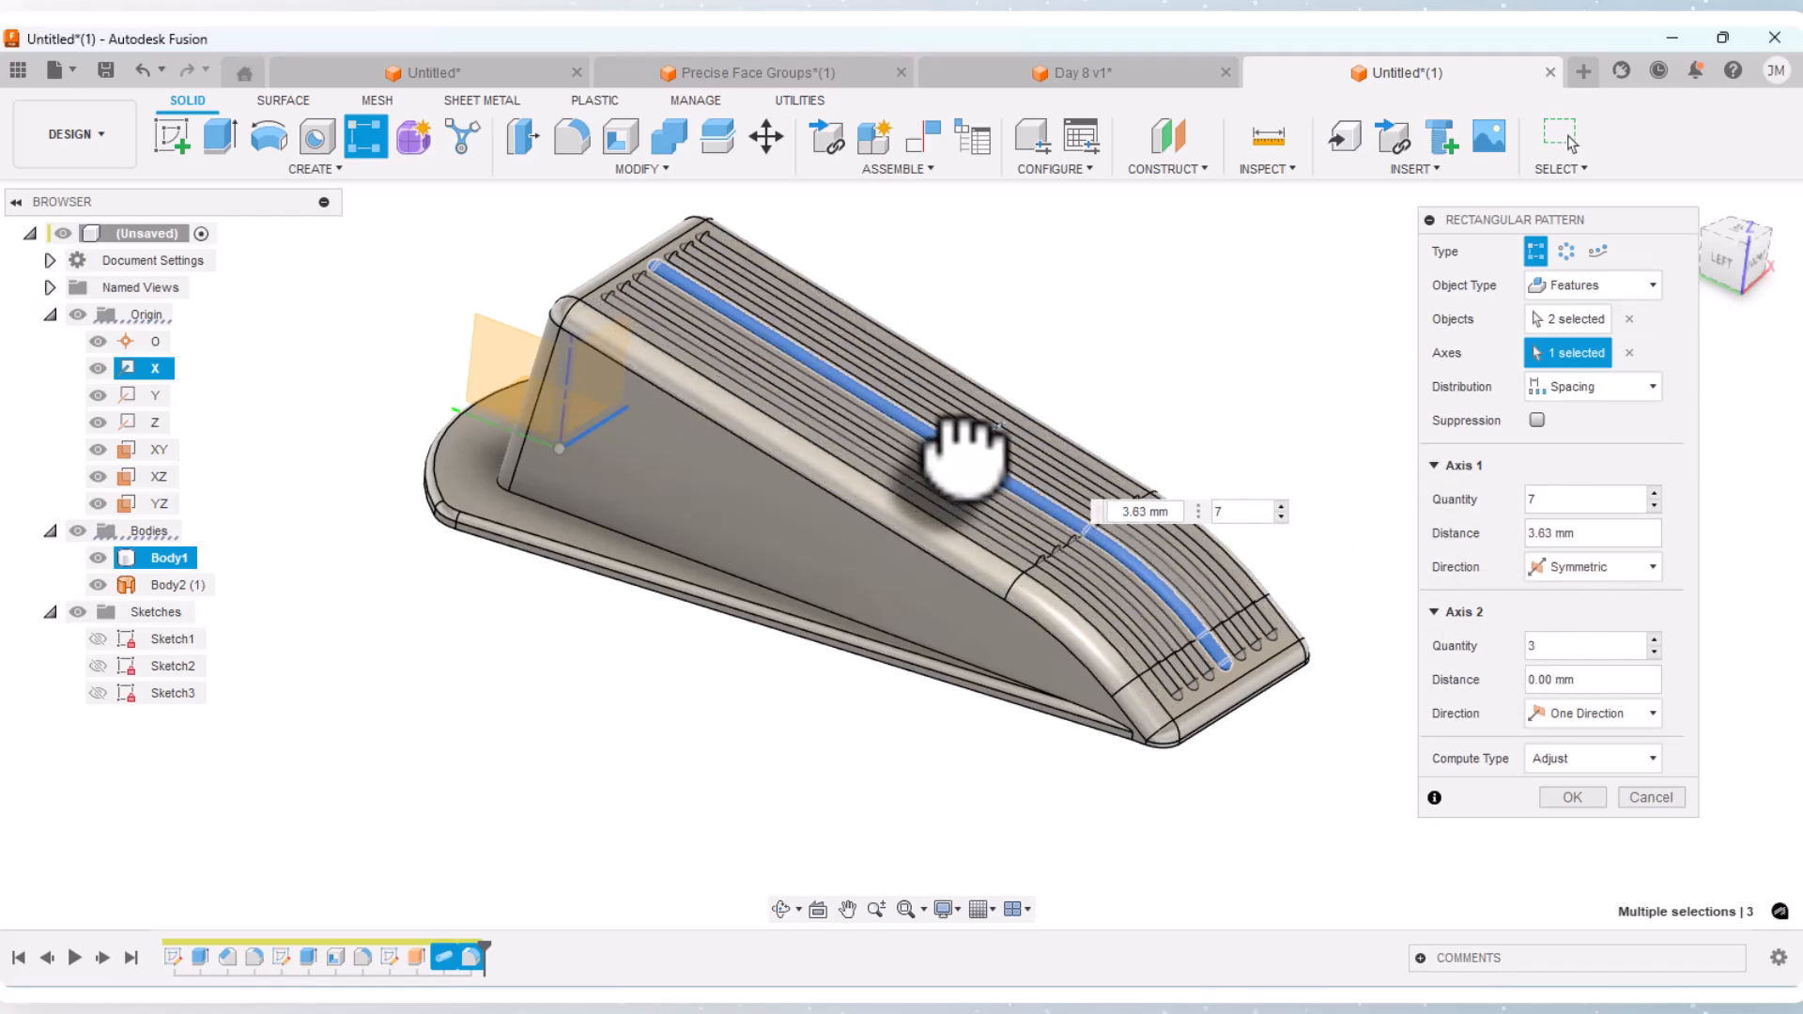
{"action": "triple_click", "coordinate": [1587, 532]}
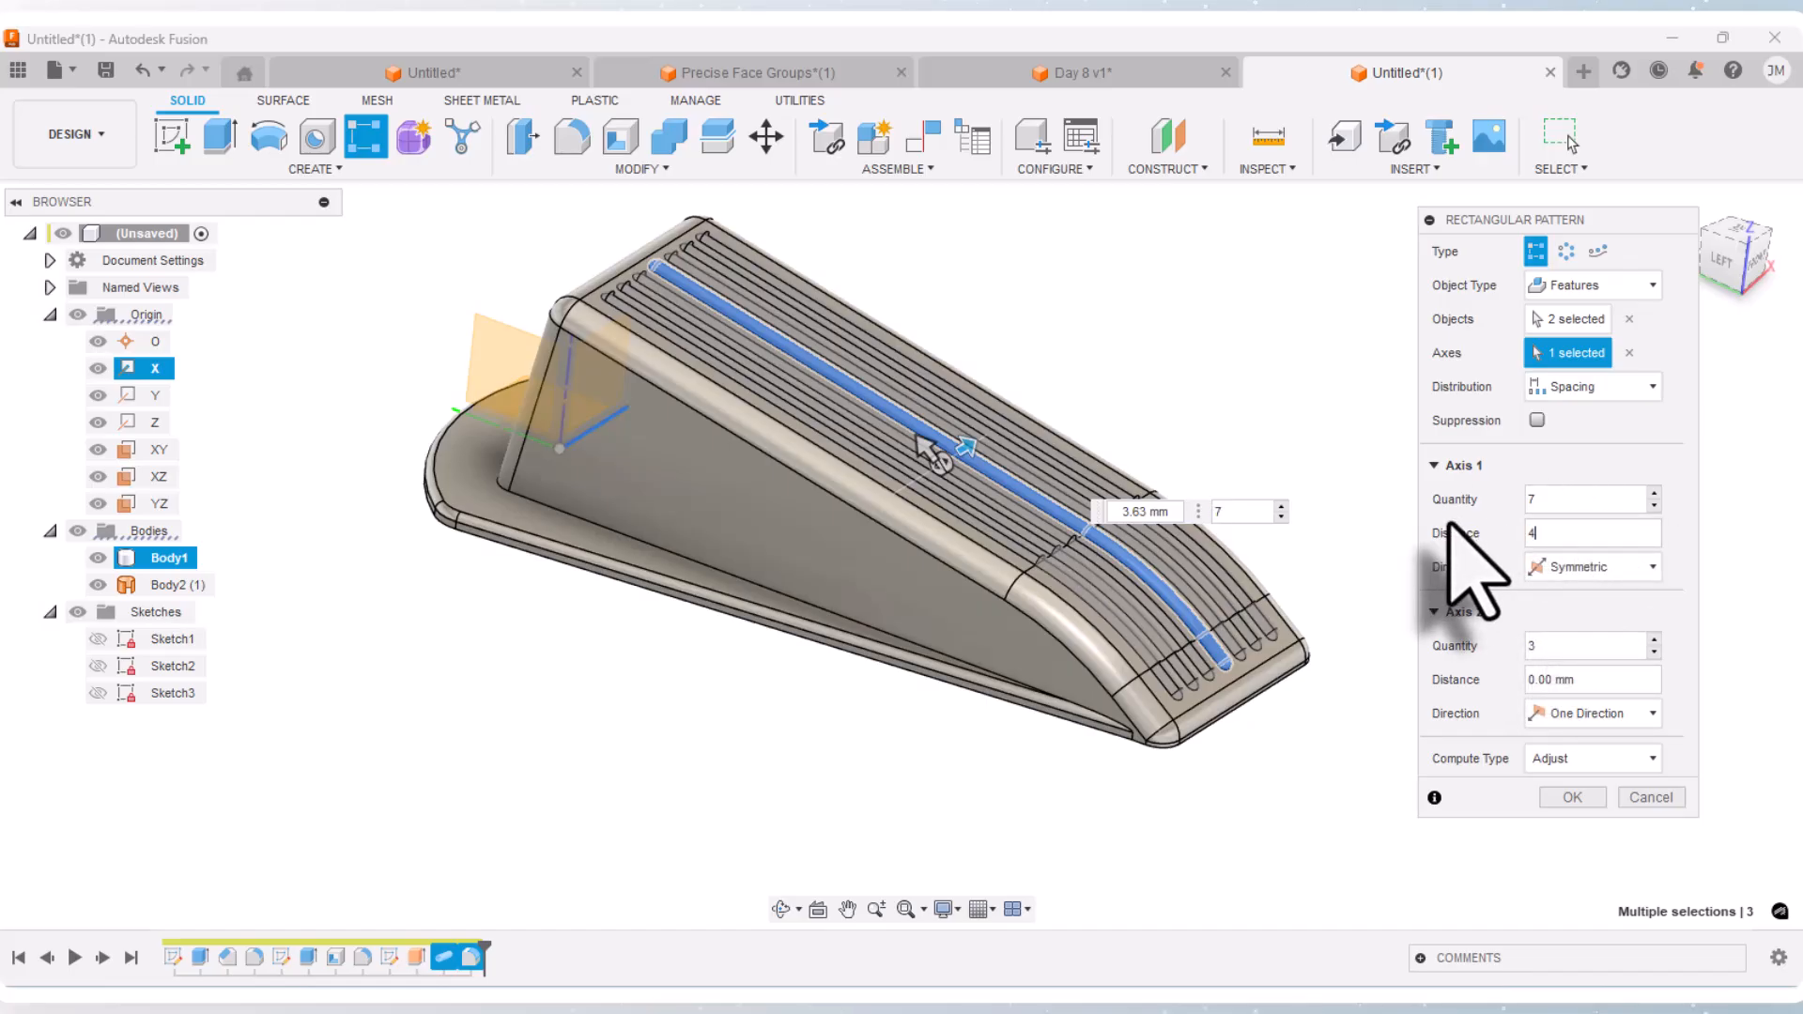
{"action": "left_click", "coordinate": [1742, 239]}
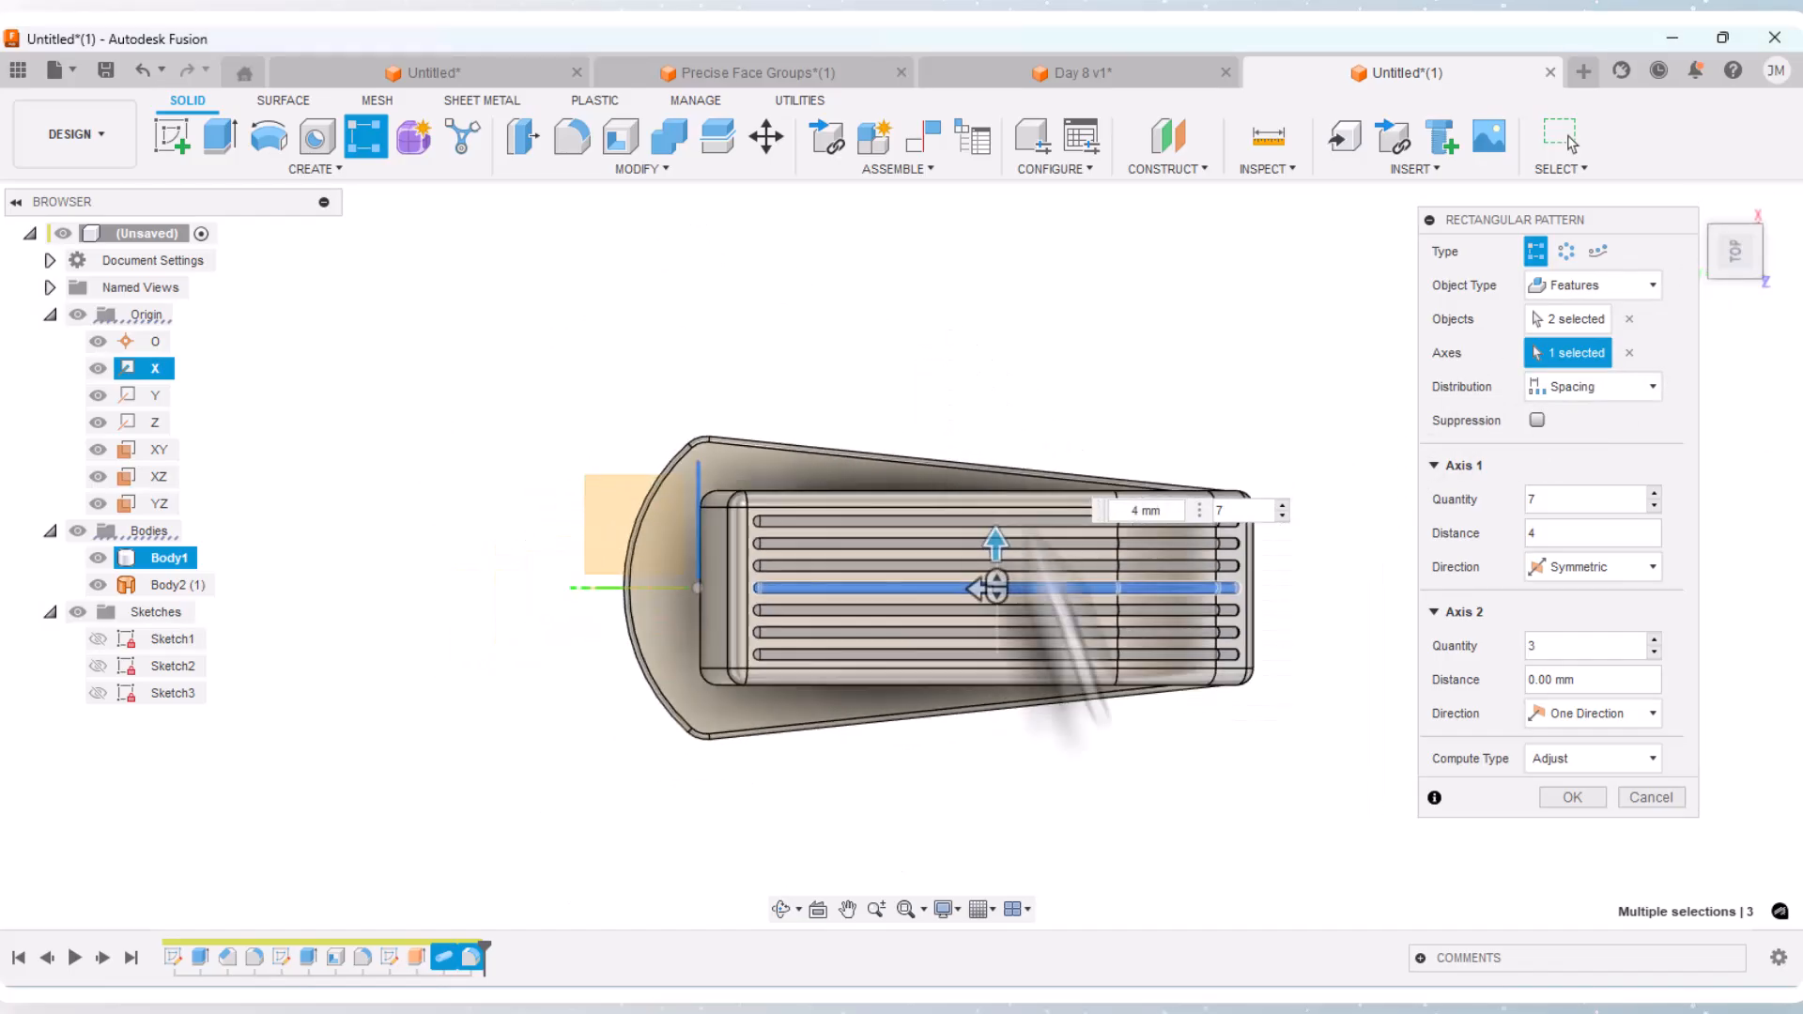
{"action": "scroll", "coordinate": [1112, 740], "scroll_direction": "up", "scroll_amount": 3}
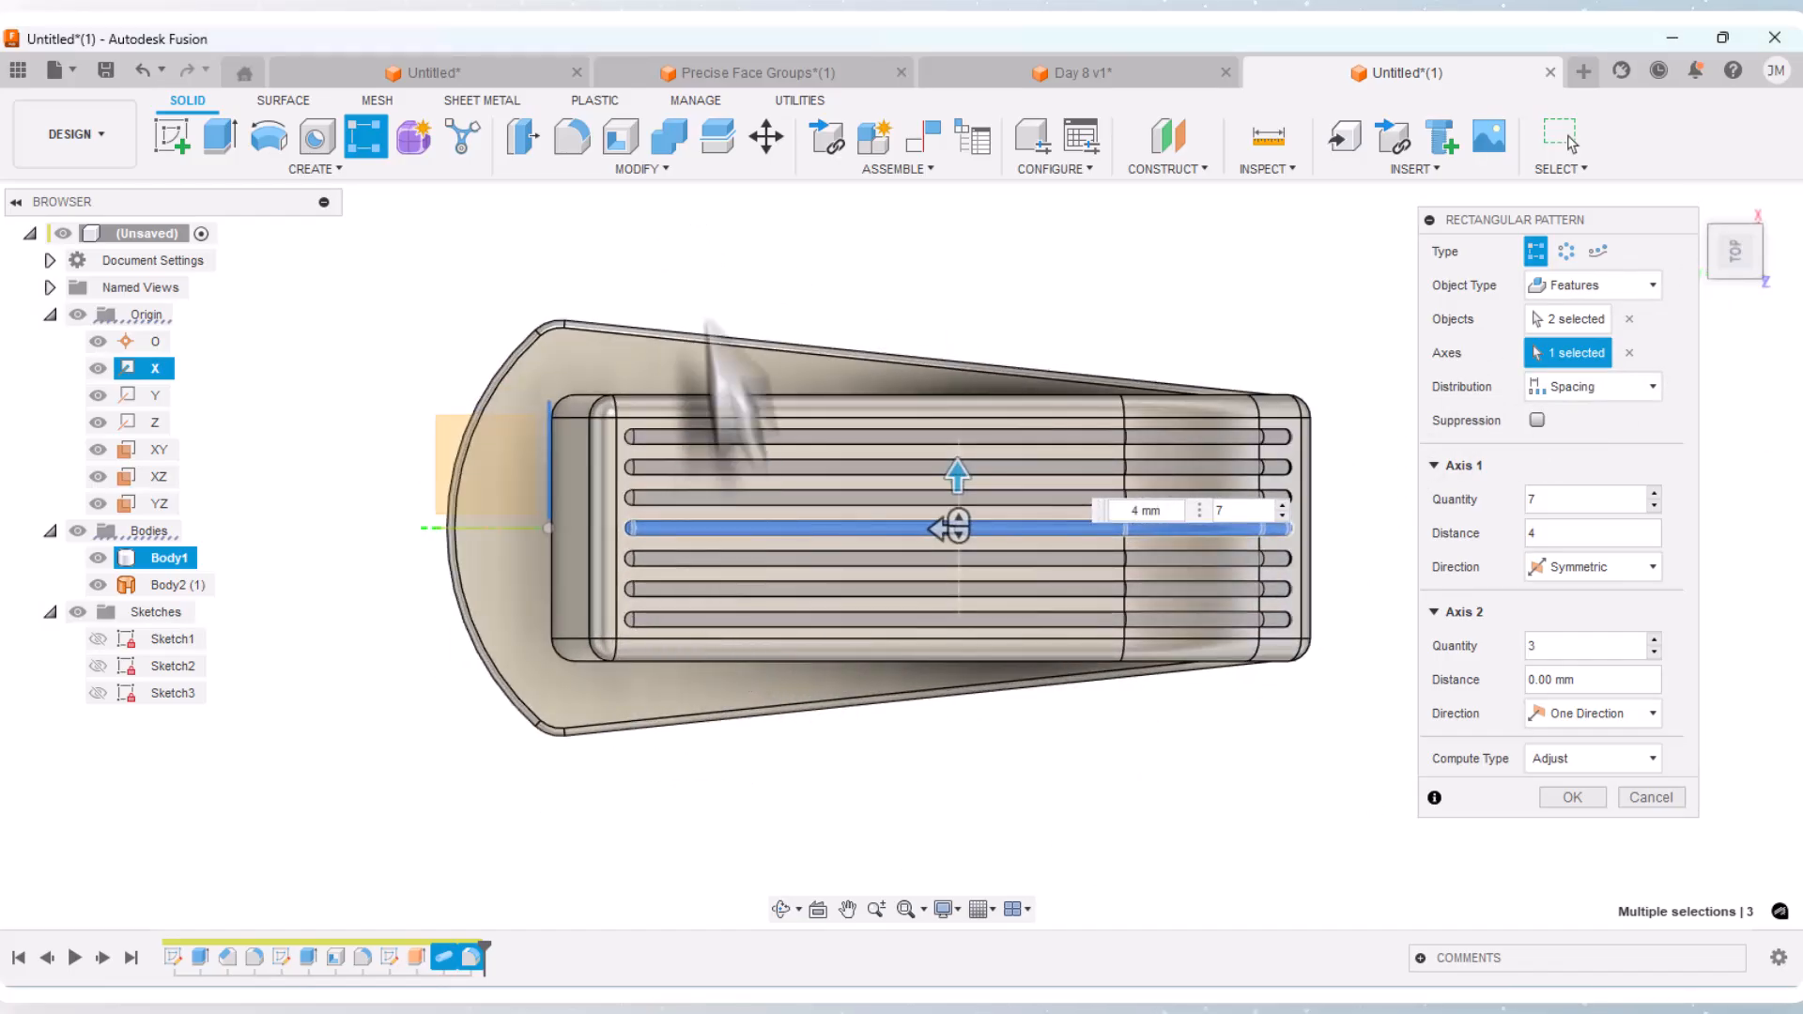
{"action": "scroll", "coordinate": [658, 413], "scroll_direction": "up", "scroll_amount": 1}
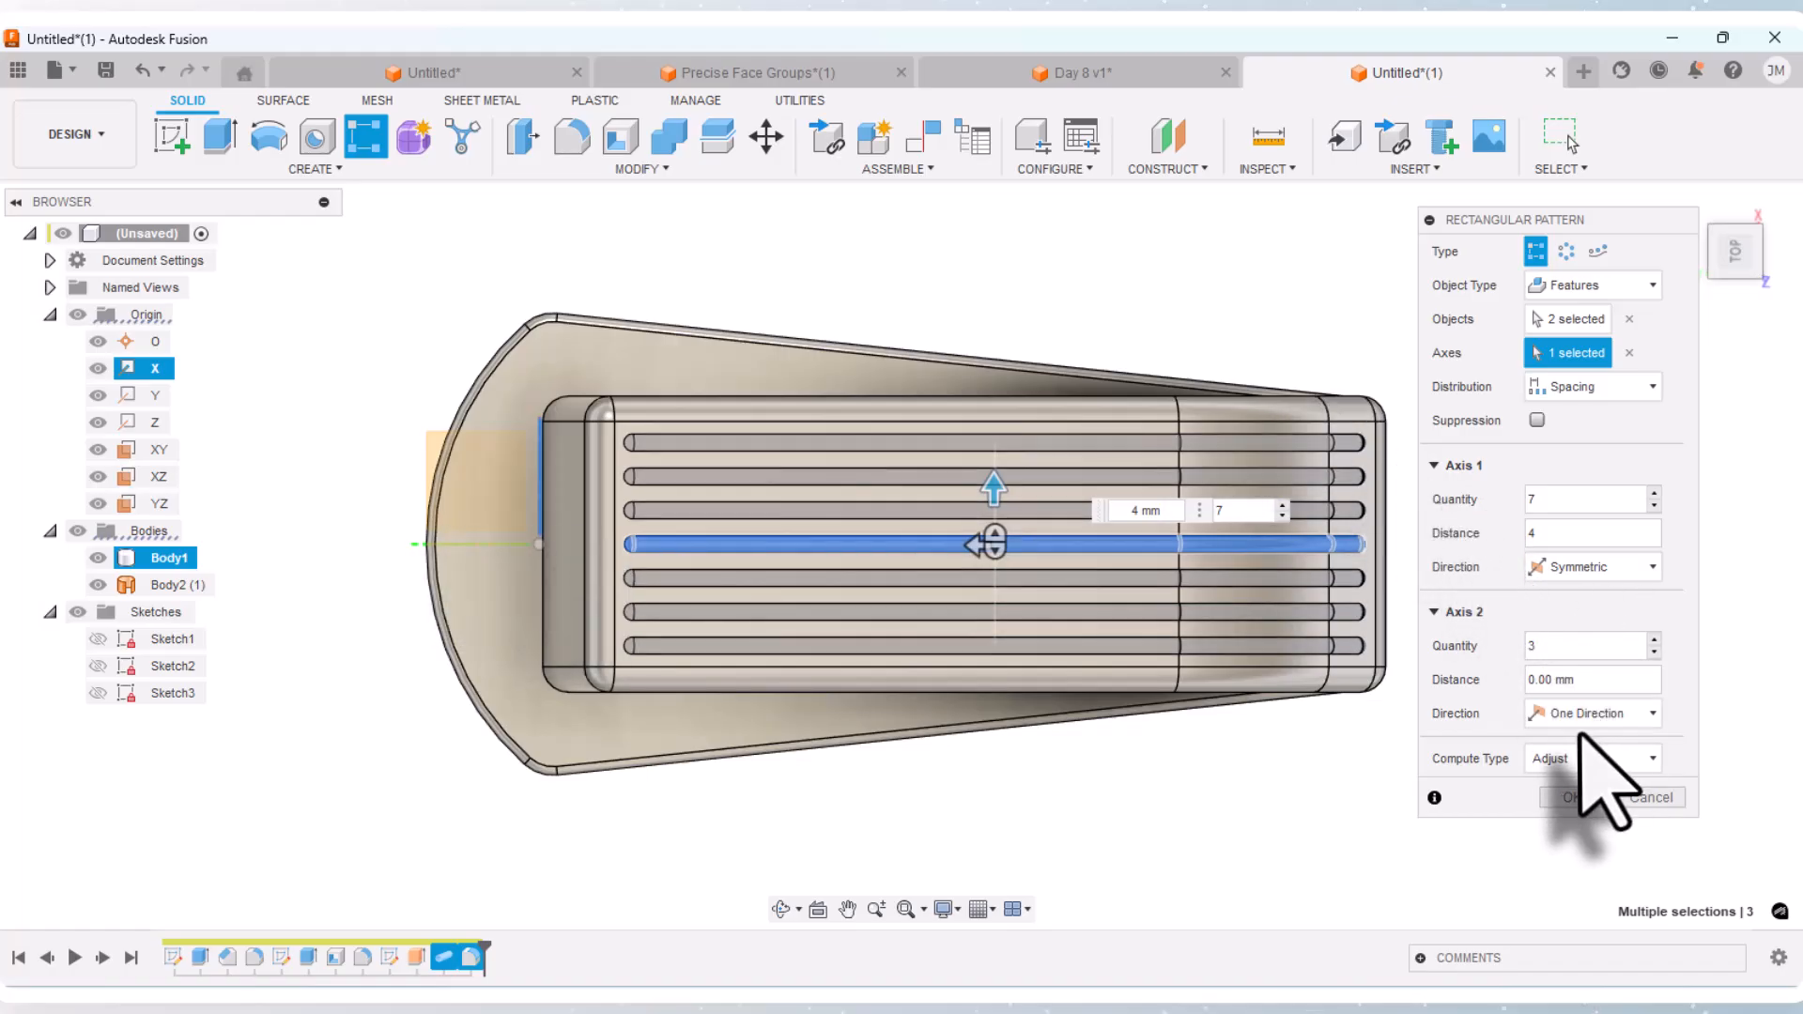
{"action": "left_click", "coordinate": [1573, 797]}
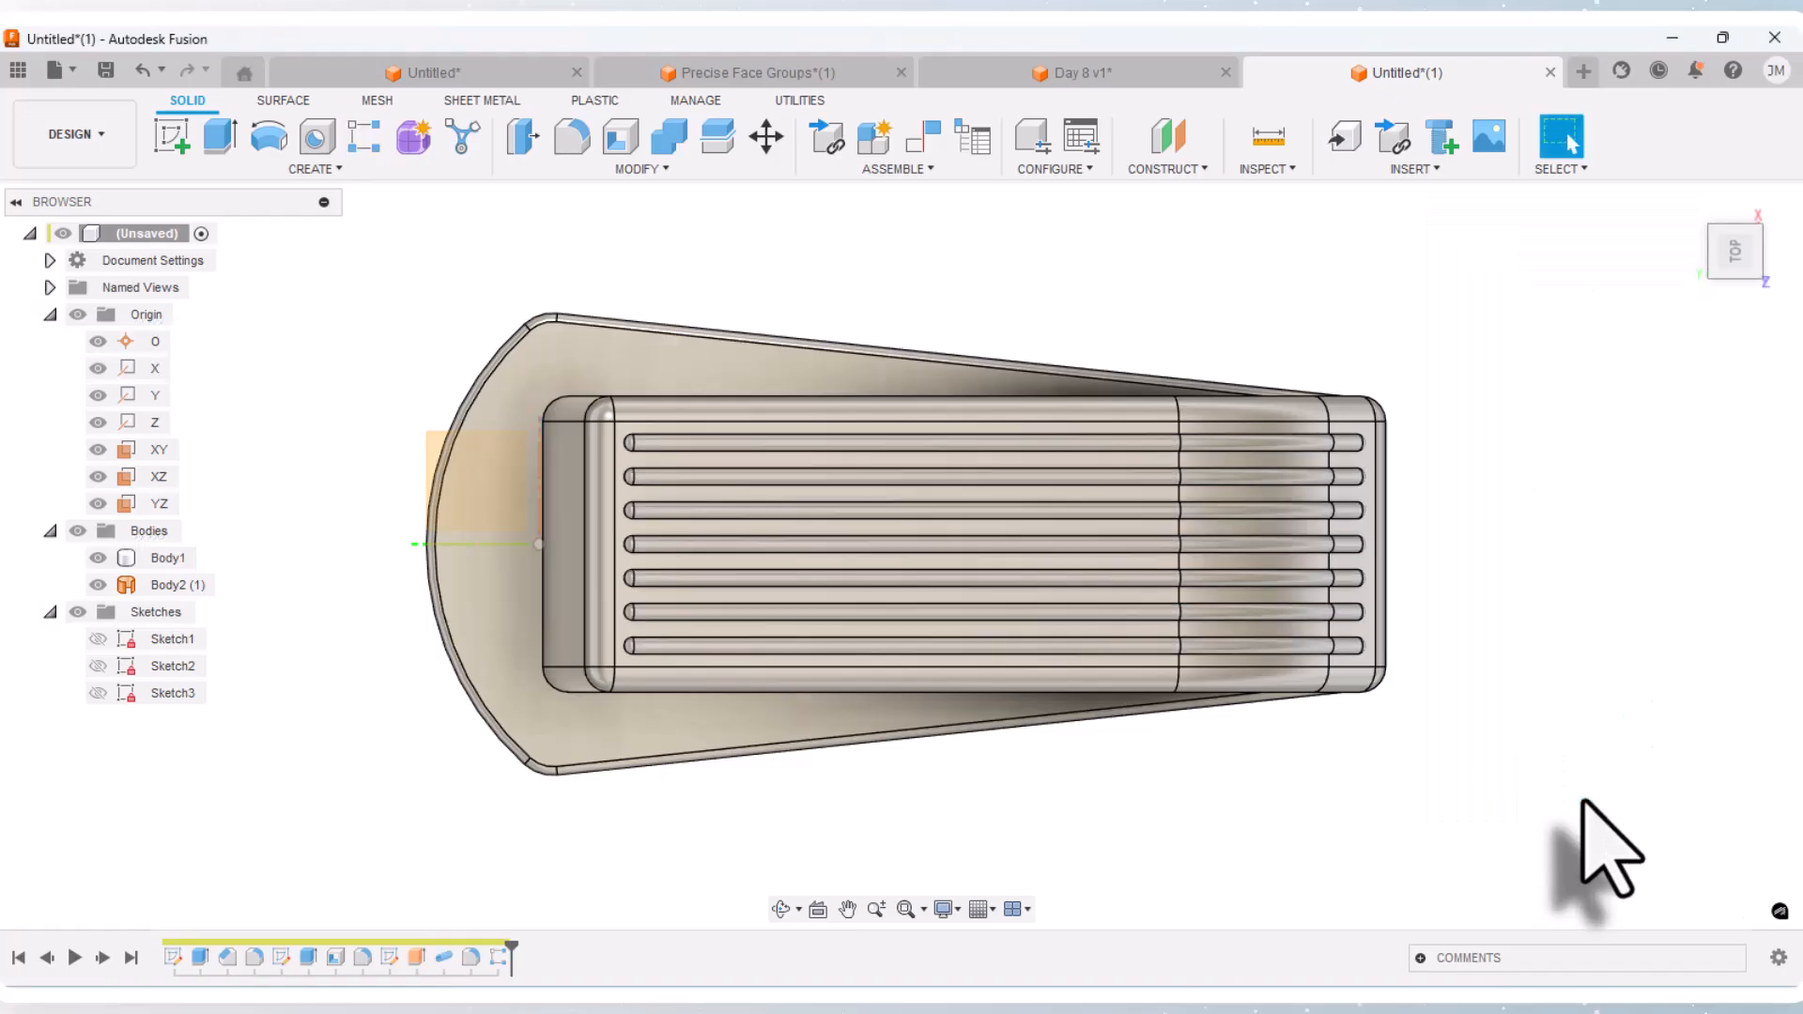
Step: Examine the patterned ribs in 3D and the hollow underside of the doorstop
{"action": "left_click", "coordinate": [783, 909]}
{"action": "left_click_drag", "start_coordinate": [826, 724], "coordinate": [1044, 356]}
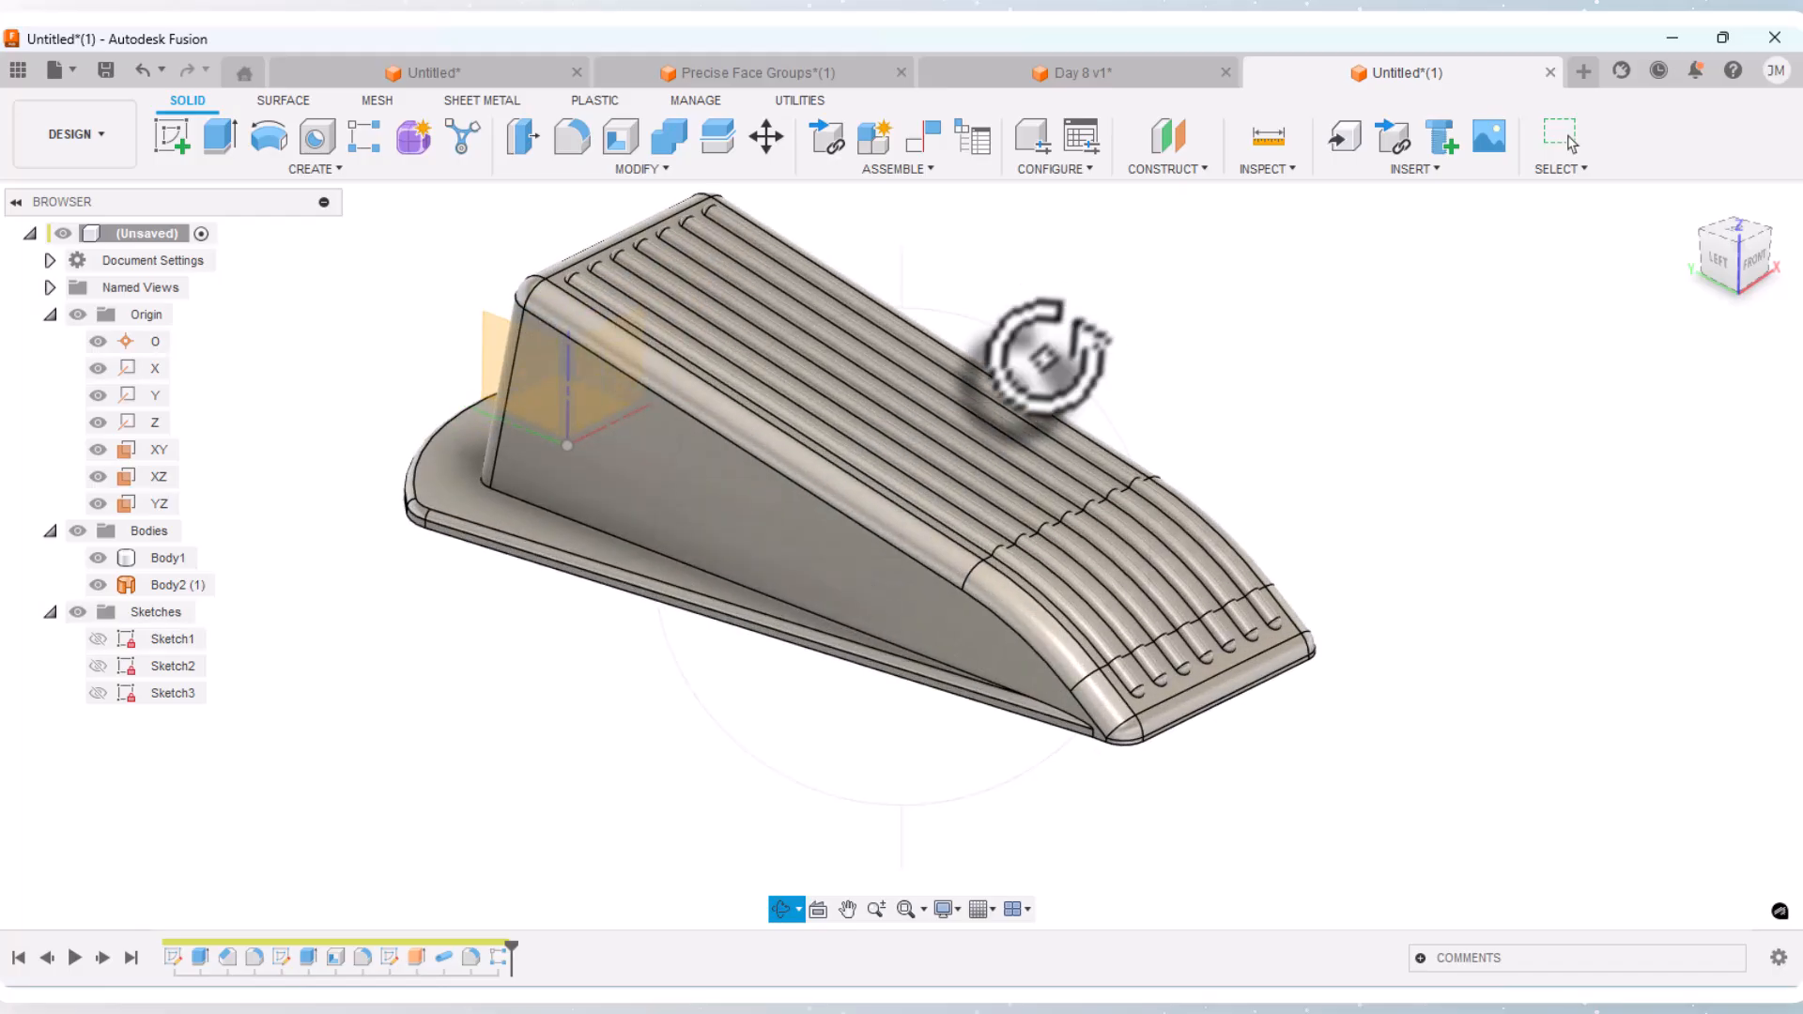
{"action": "right_click", "coordinate": [1095, 320]}
{"action": "left_click", "coordinate": [1186, 320]}
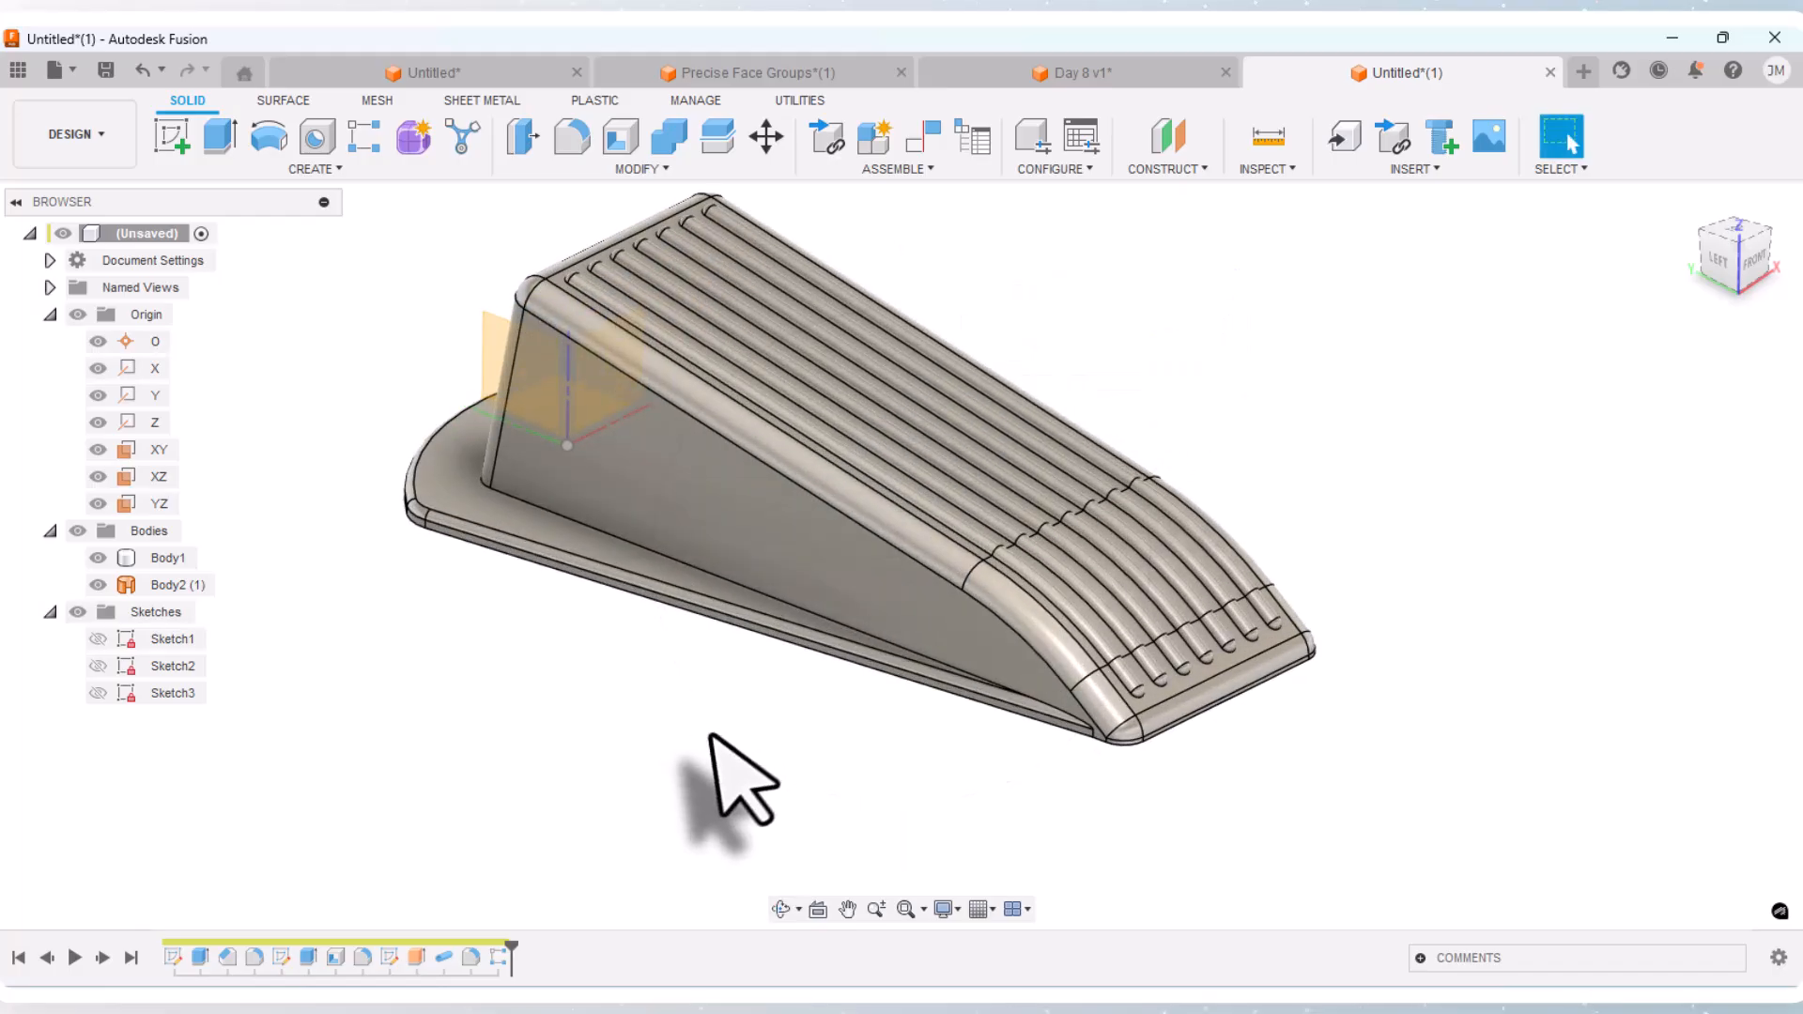
{"action": "left_click", "coordinate": [677, 601]}
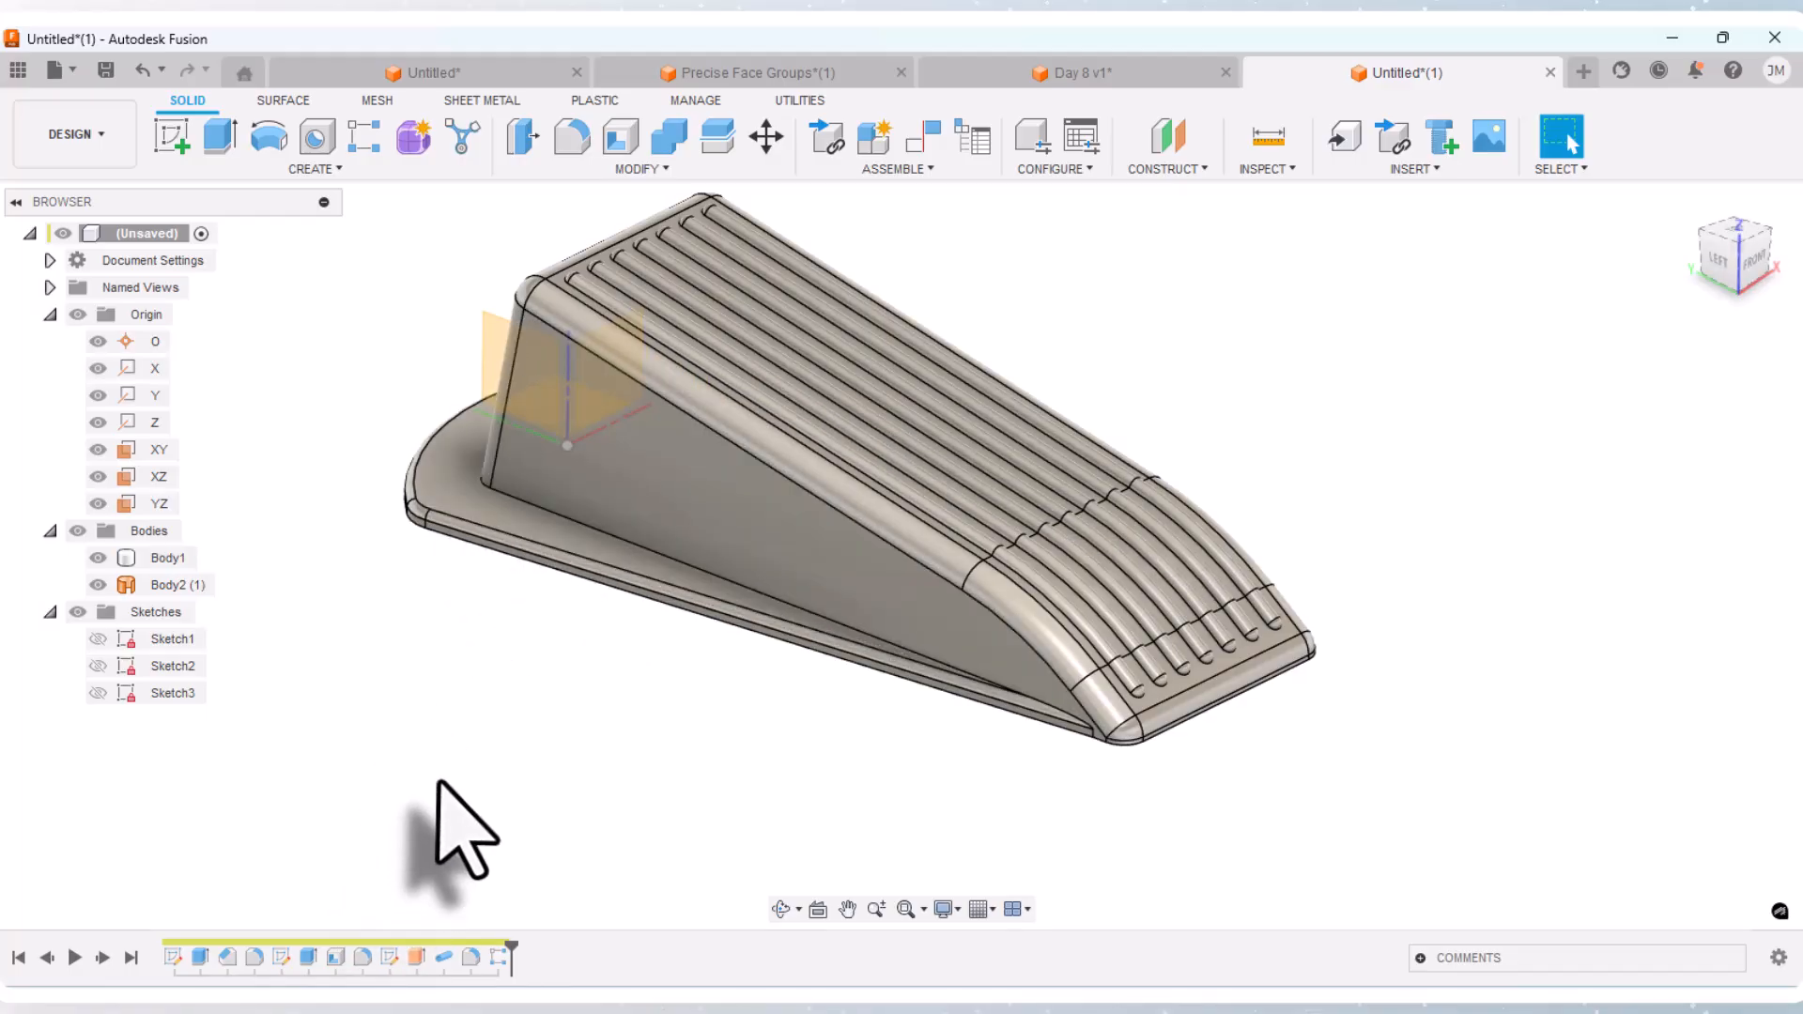
{"action": "left_click", "coordinate": [780, 909]}
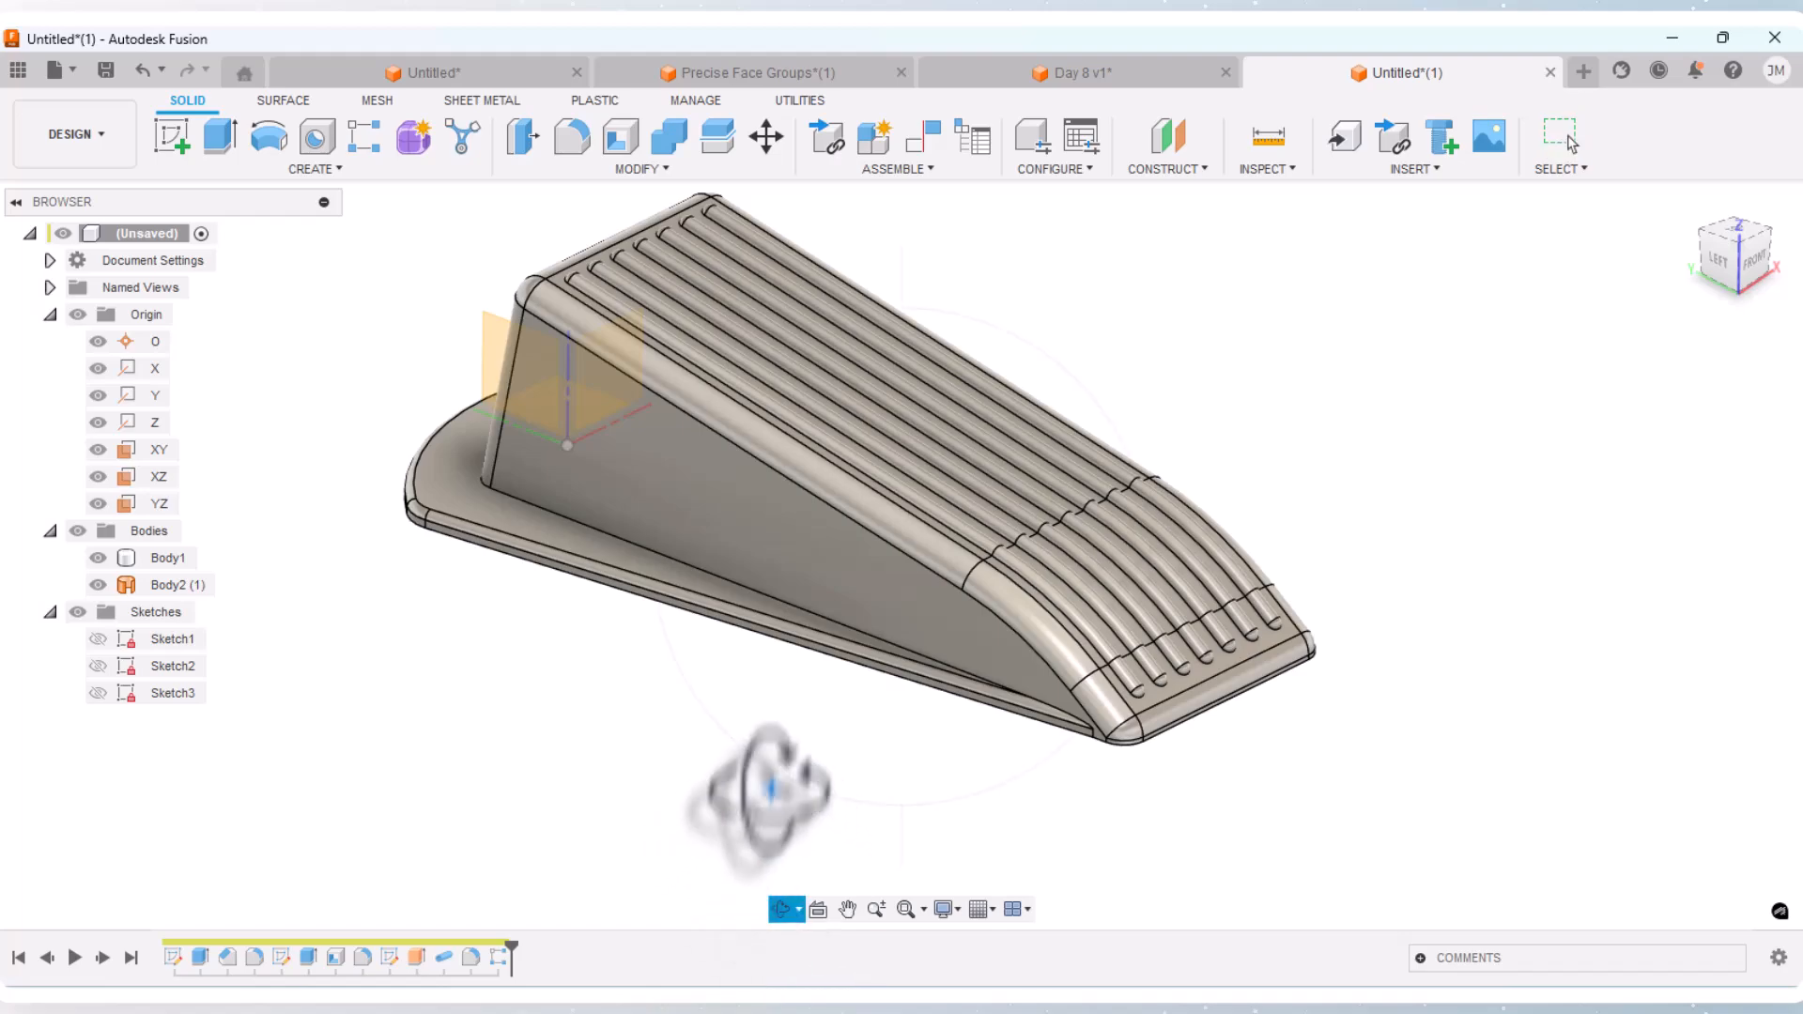
{"action": "left_click_drag", "start_coordinate": [765, 785], "coordinate": [791, 621]}
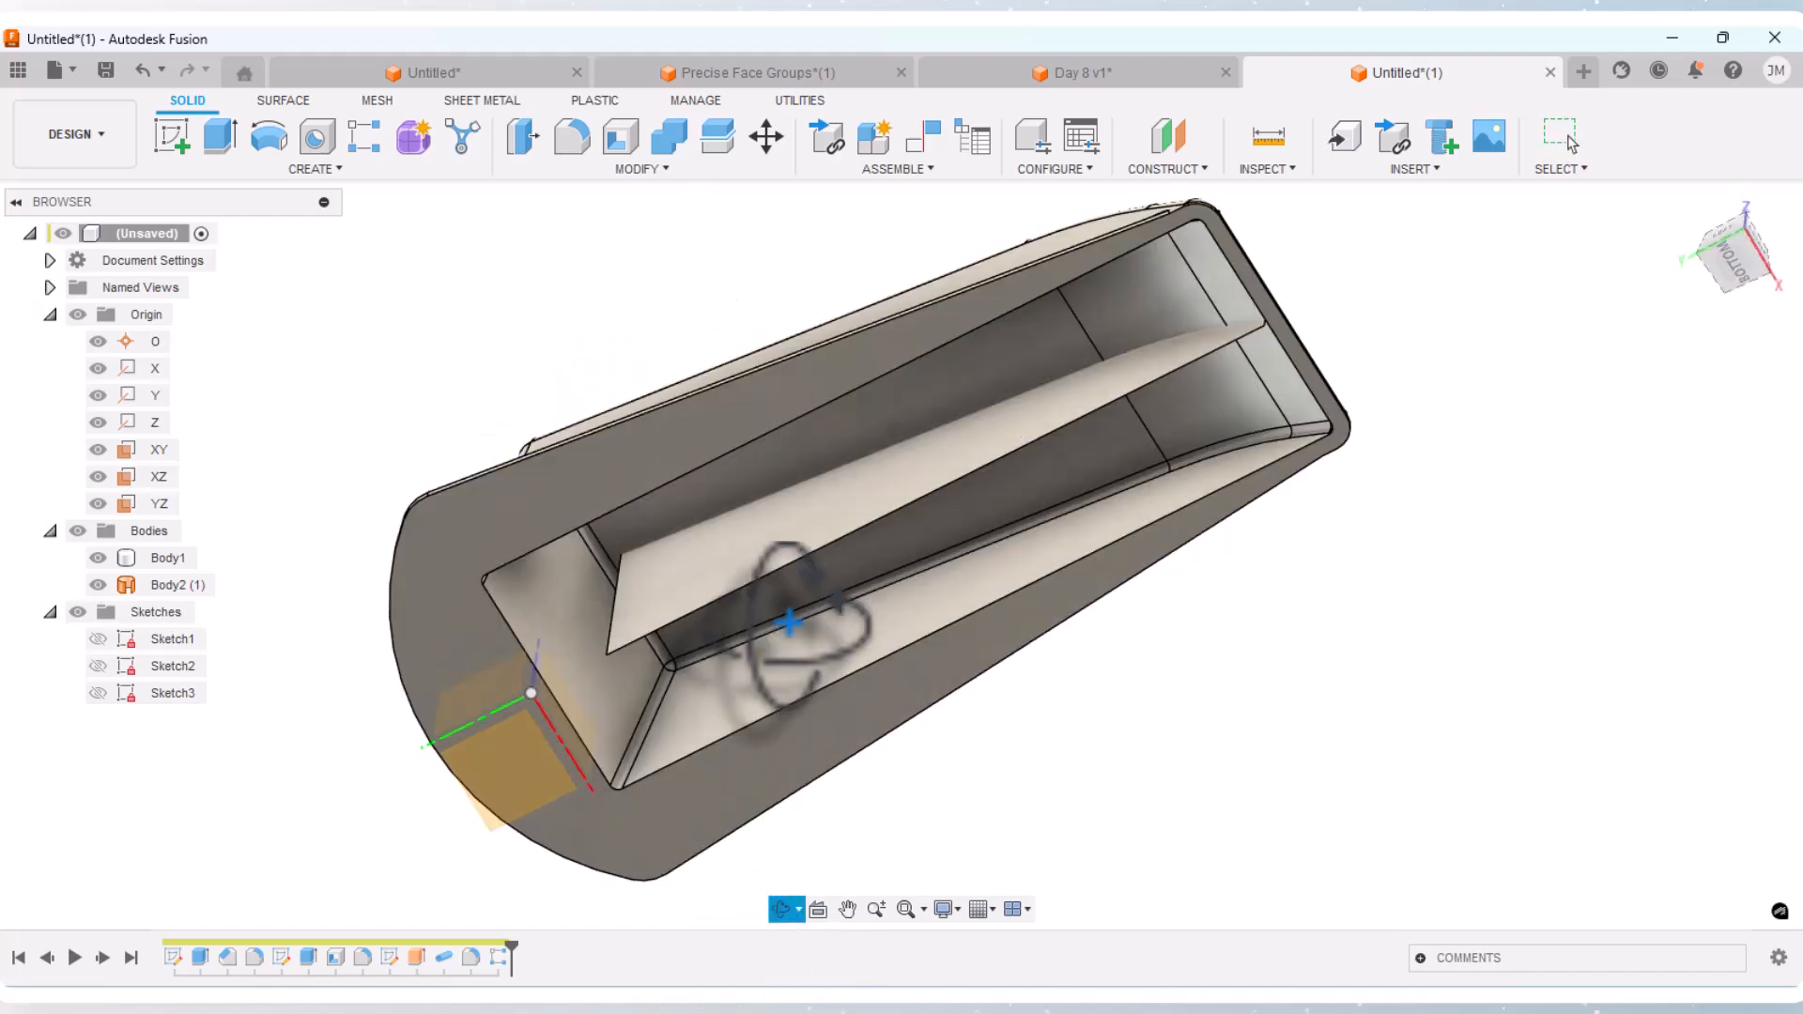
Step: Hide the leftover surface body Body2 so only the hollow doorstop body is displayed
{"action": "right_click", "coordinate": [311, 655]}
{"action": "left_click", "coordinate": [395, 623]}
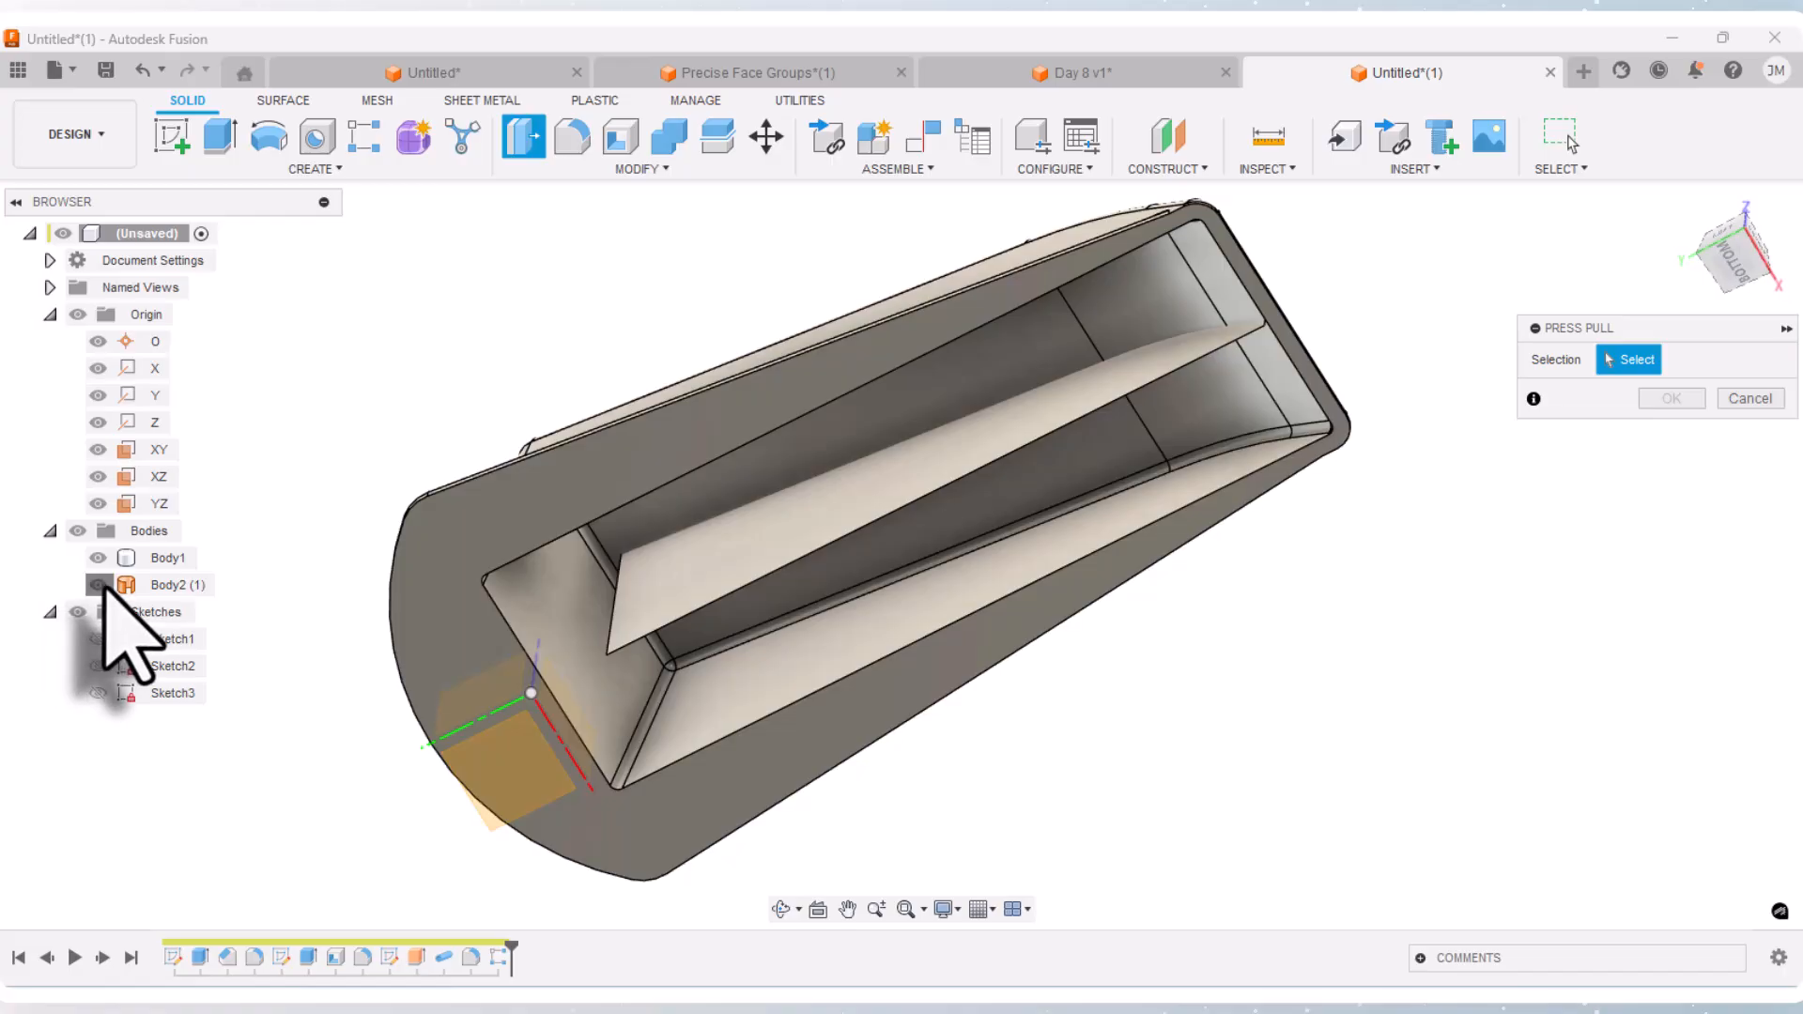
{"action": "left_click", "coordinate": [98, 584]}
{"action": "key", "text": "Escape"}
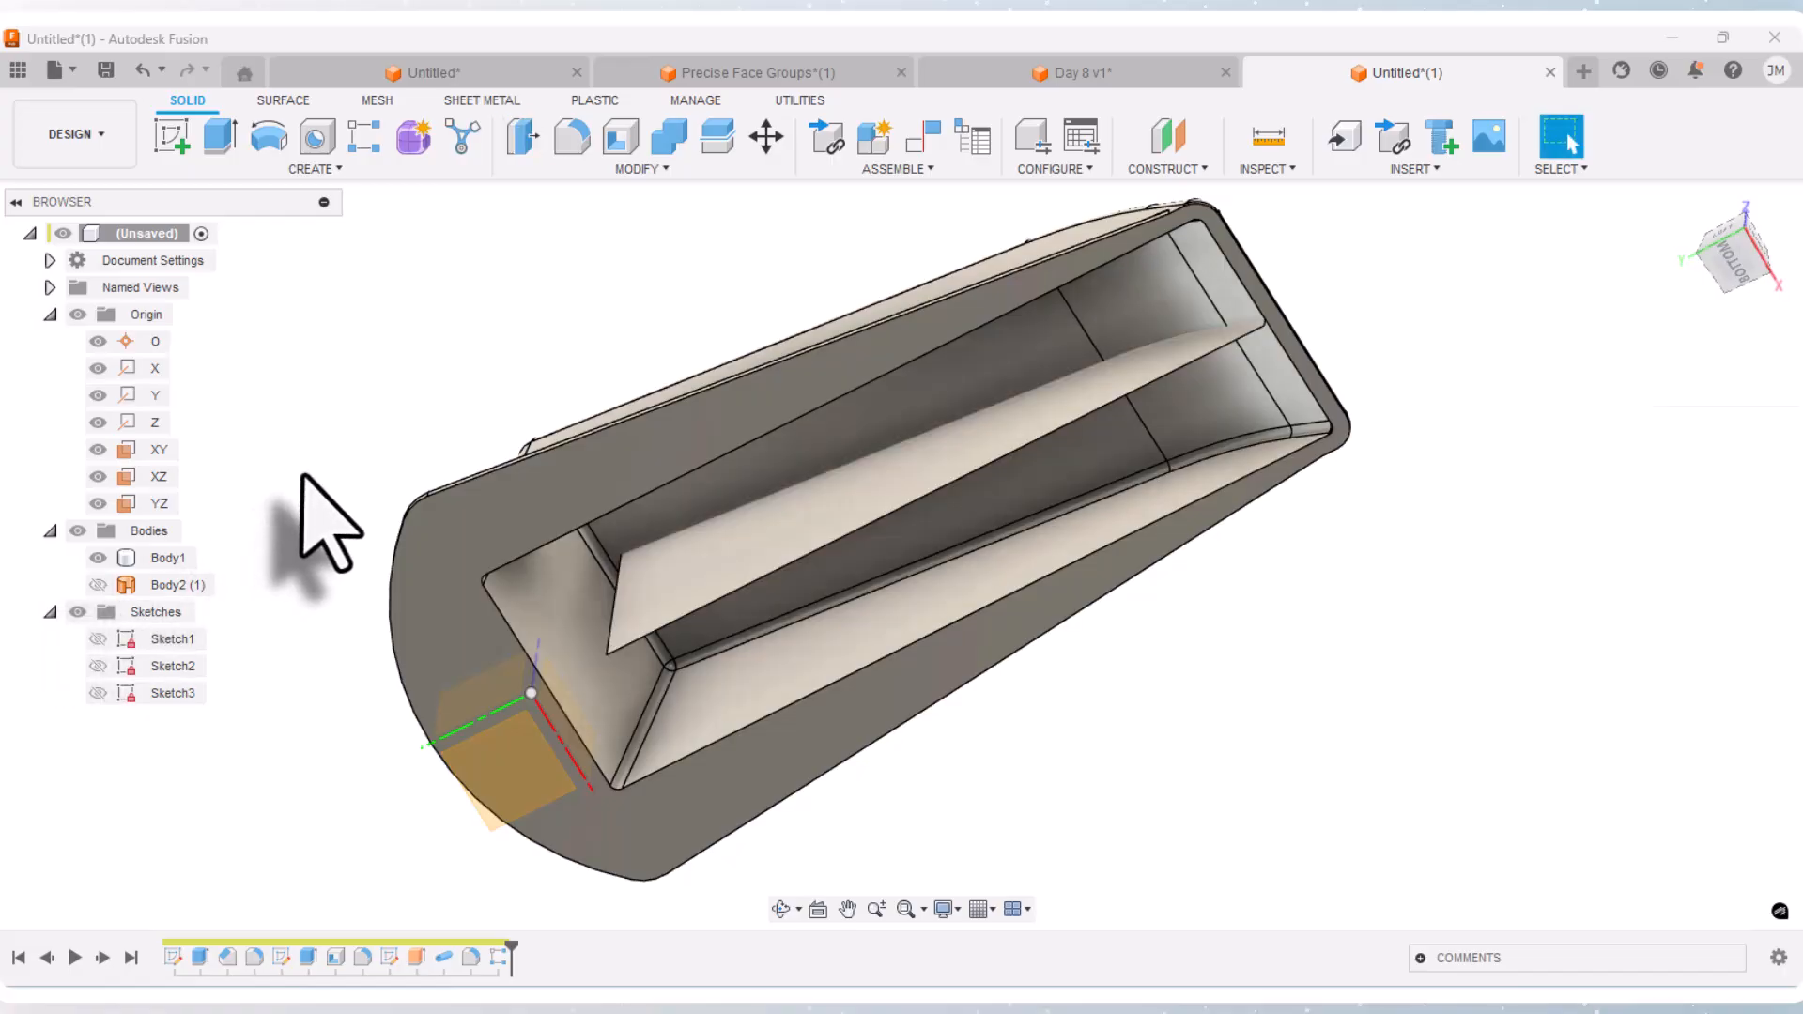
{"action": "left_click", "coordinate": [105, 586]}
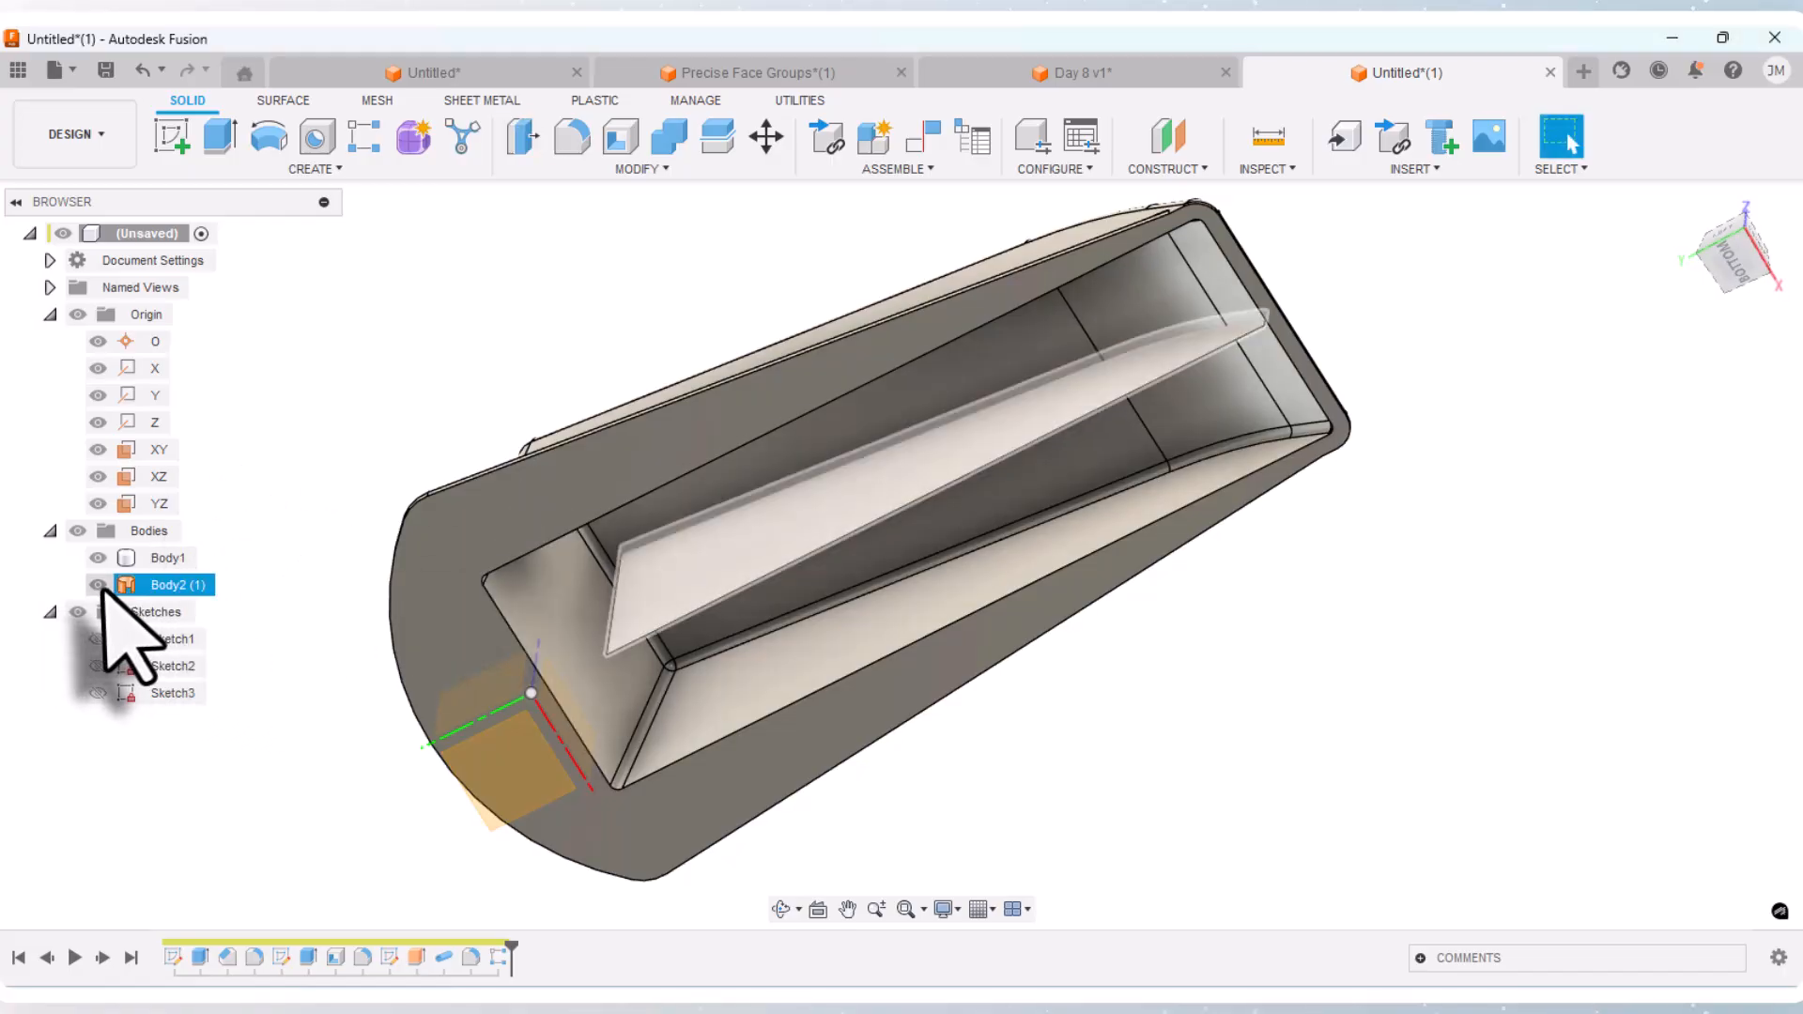
{"action": "left_click", "coordinate": [99, 585]}
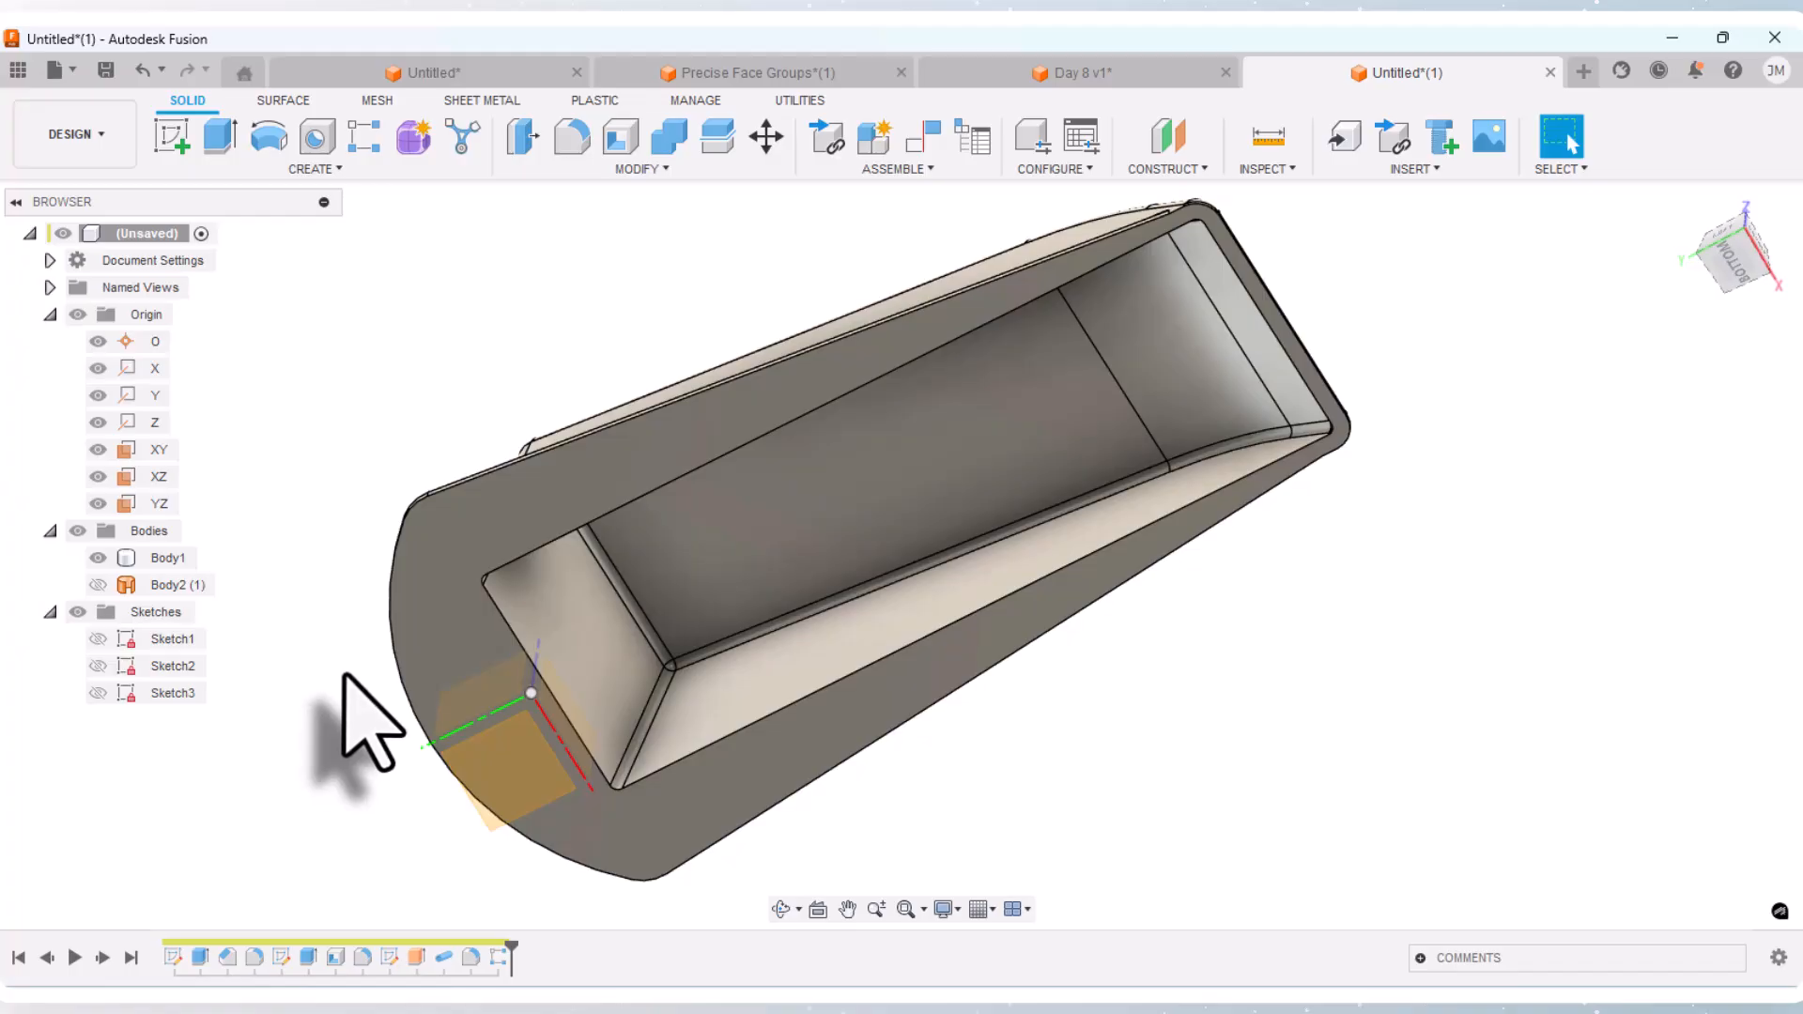
{"action": "left_click", "coordinate": [632, 611]}
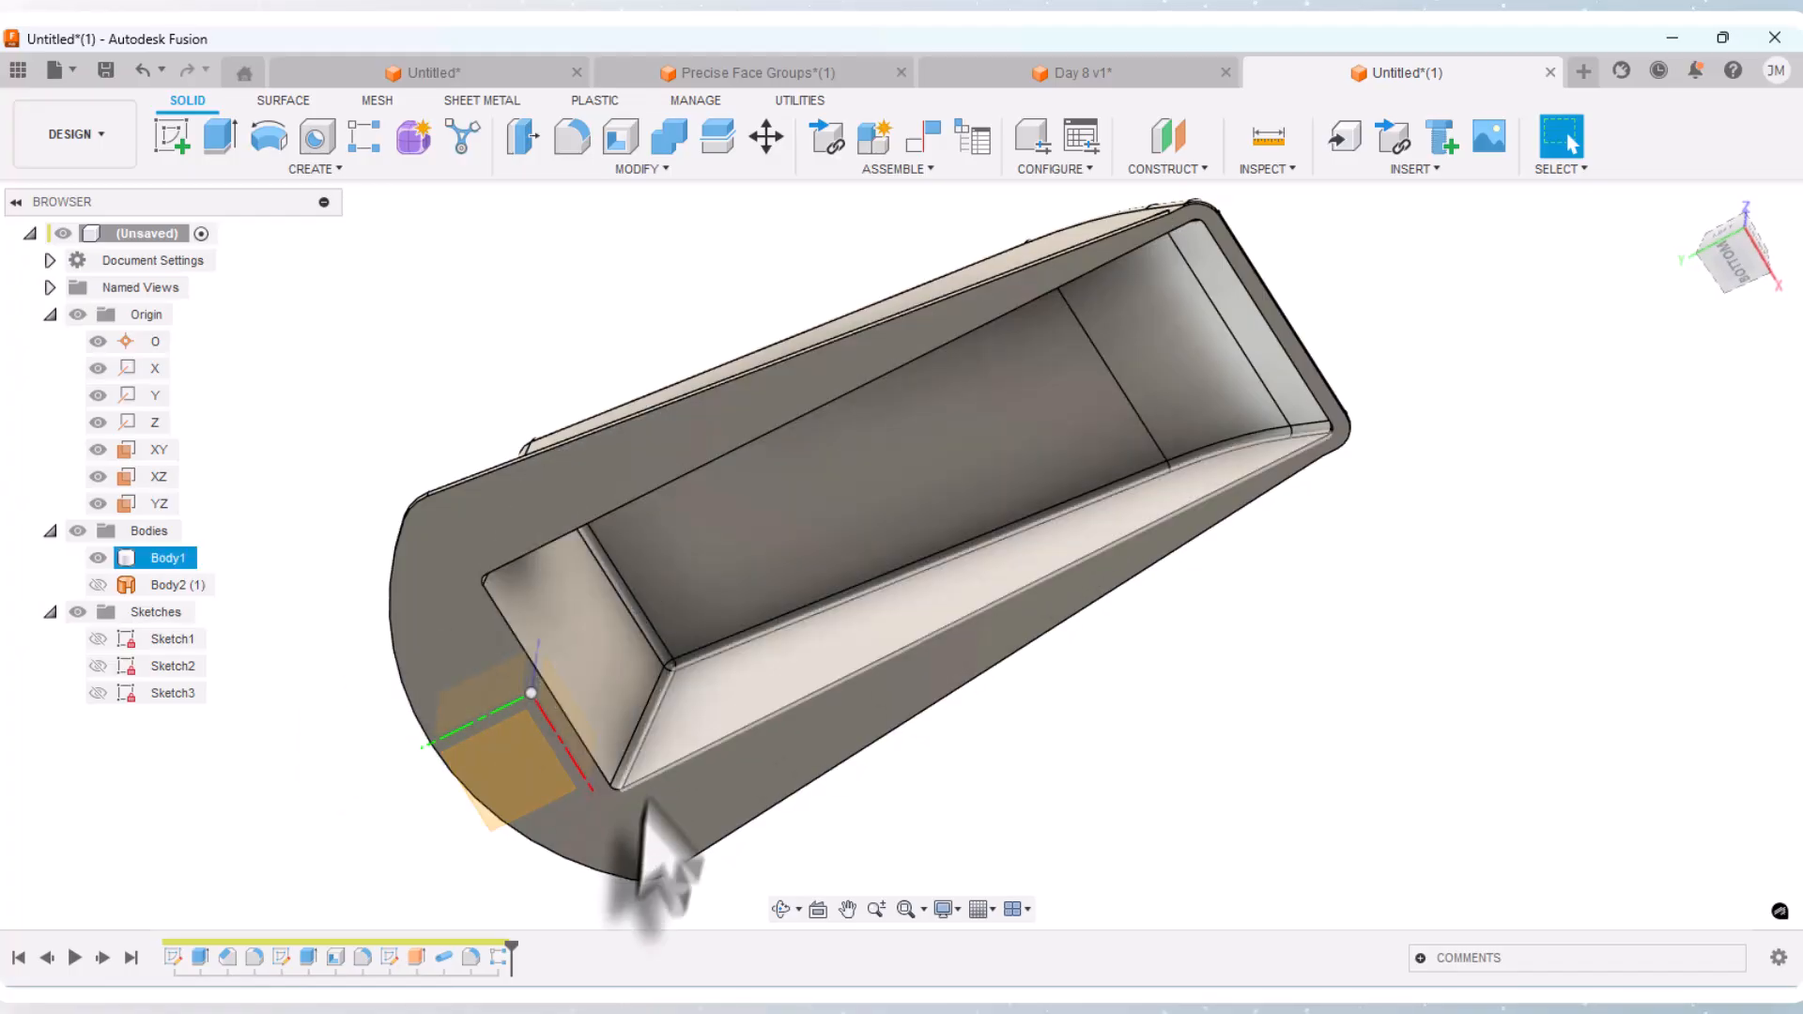
{"action": "left_click", "coordinate": [740, 899]}
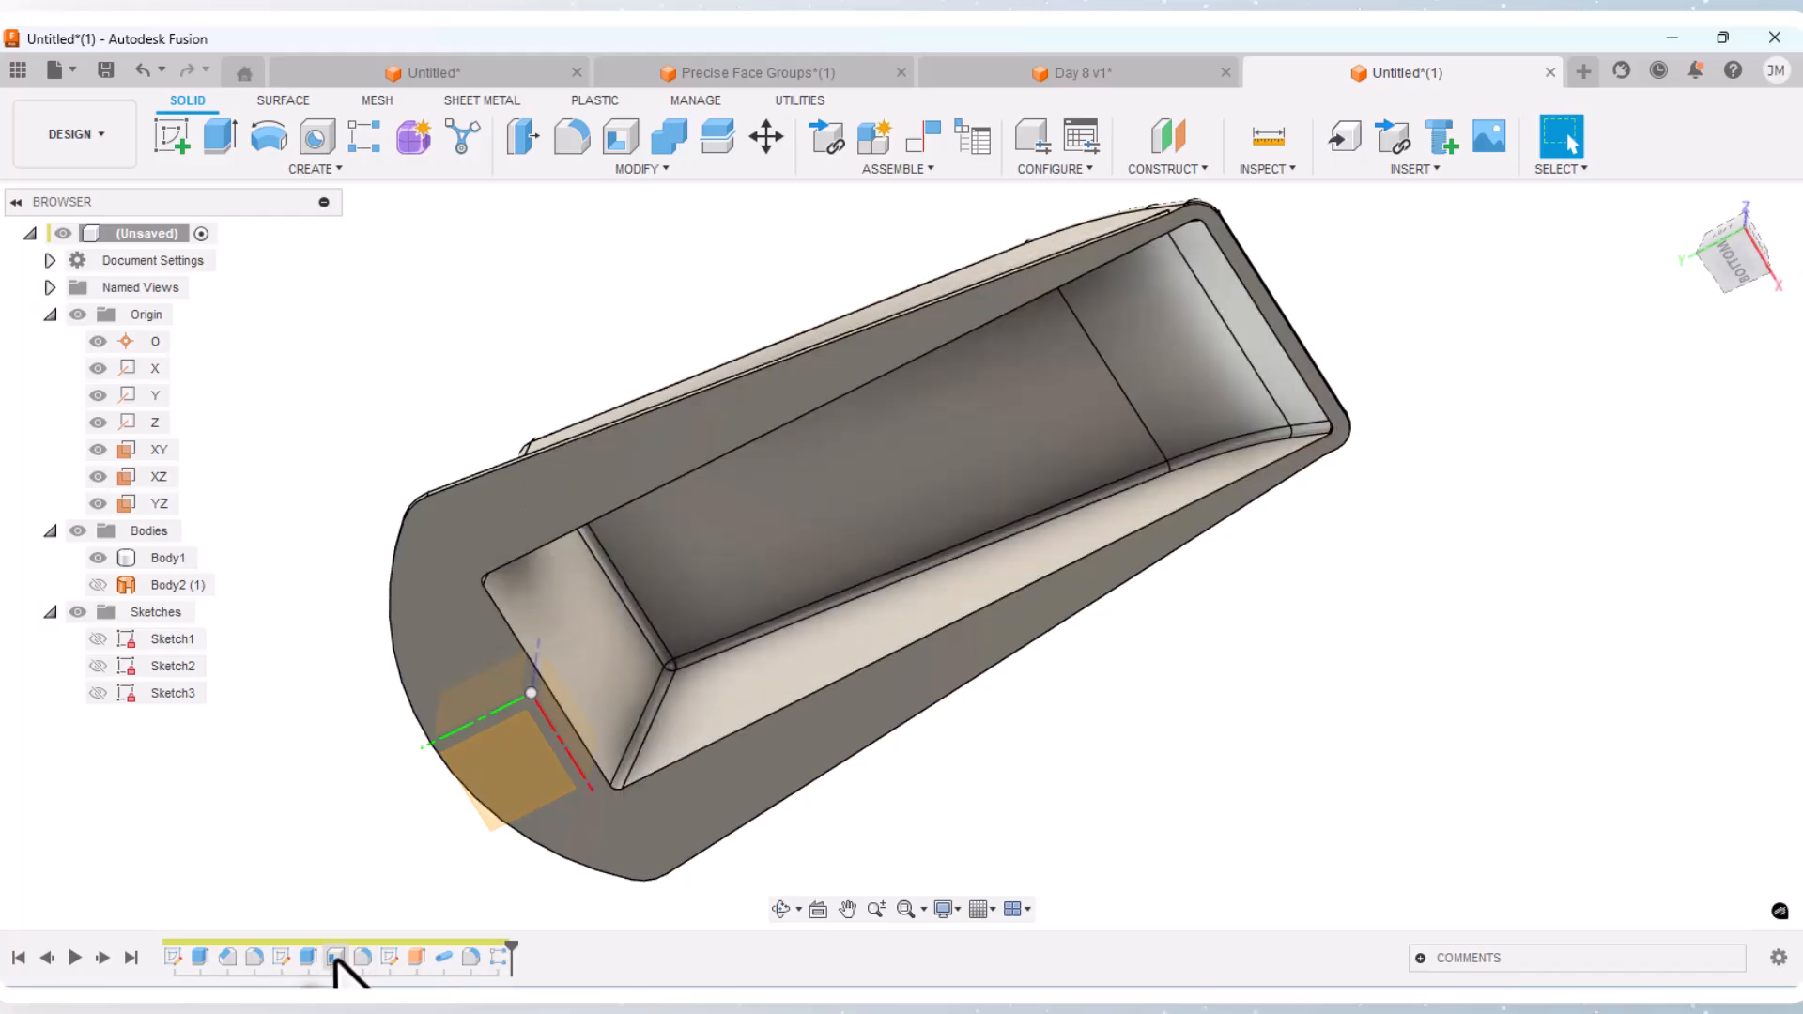
Step: Reorder the Shell feature to the end of the timeline, after the rectangular pattern, and inspect the doorstop from above
{"action": "left_click", "coordinate": [337, 959]}
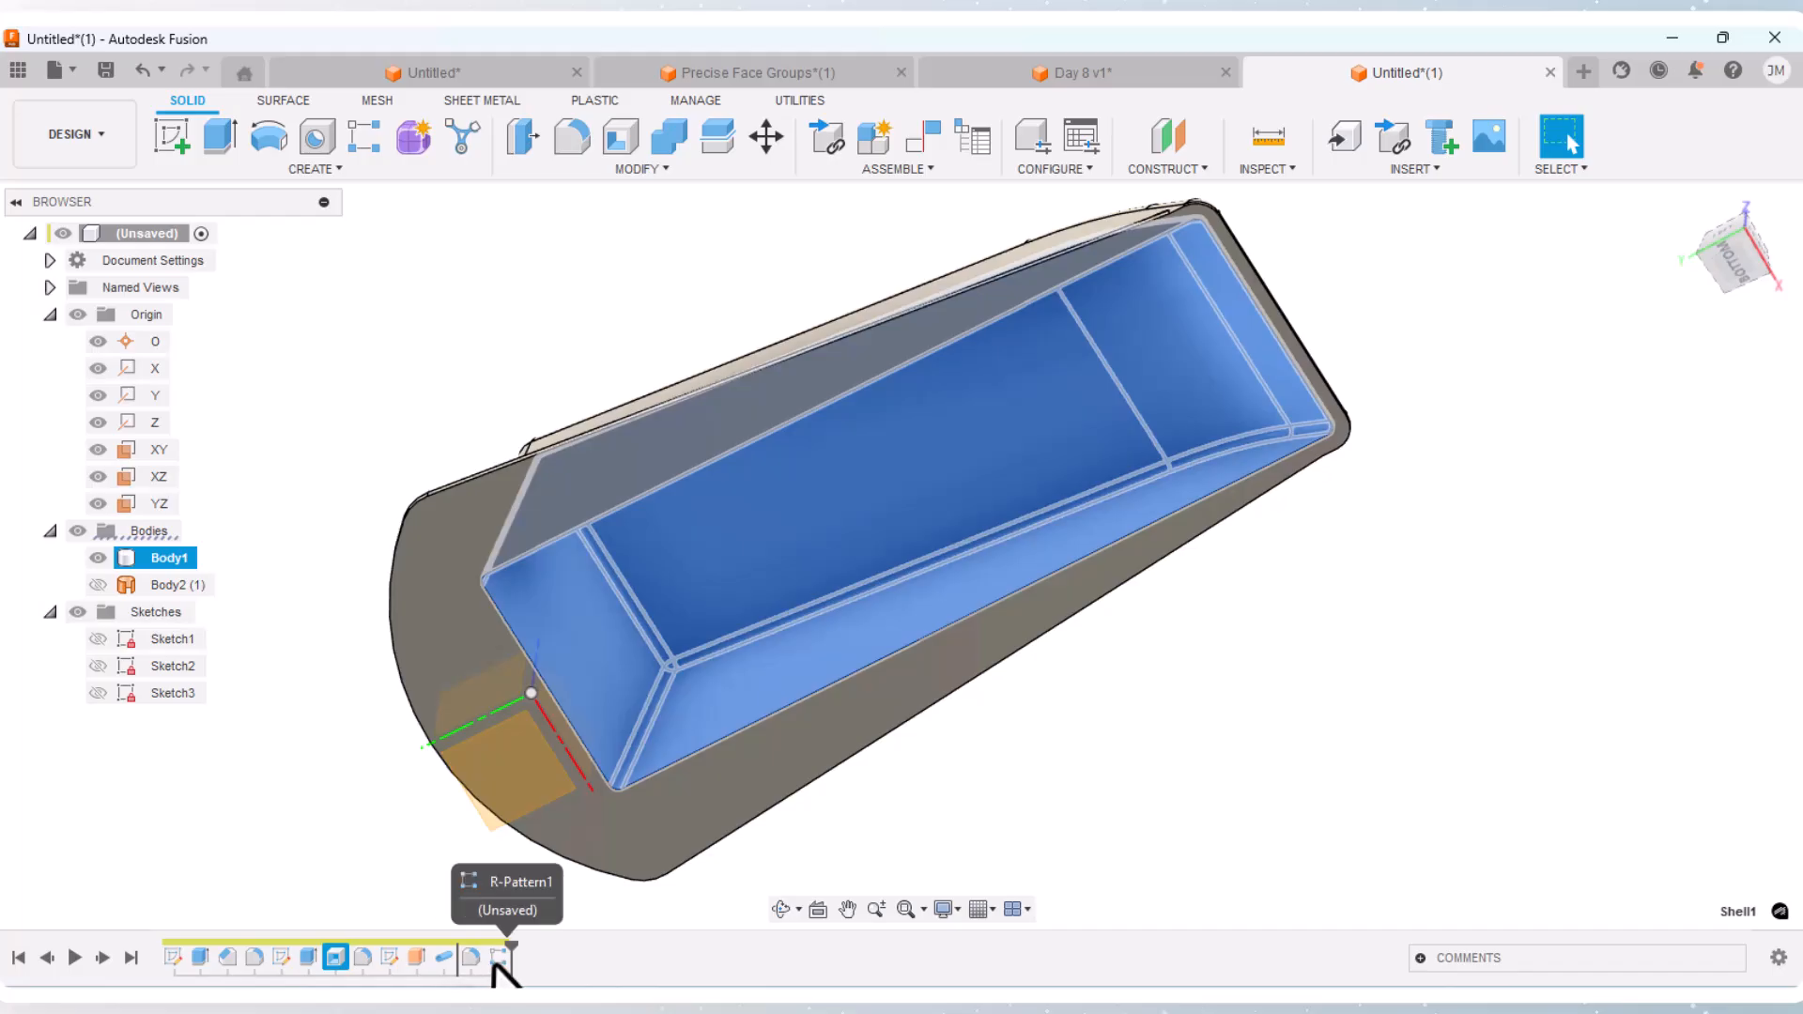
{"action": "key", "text": "Escape"}
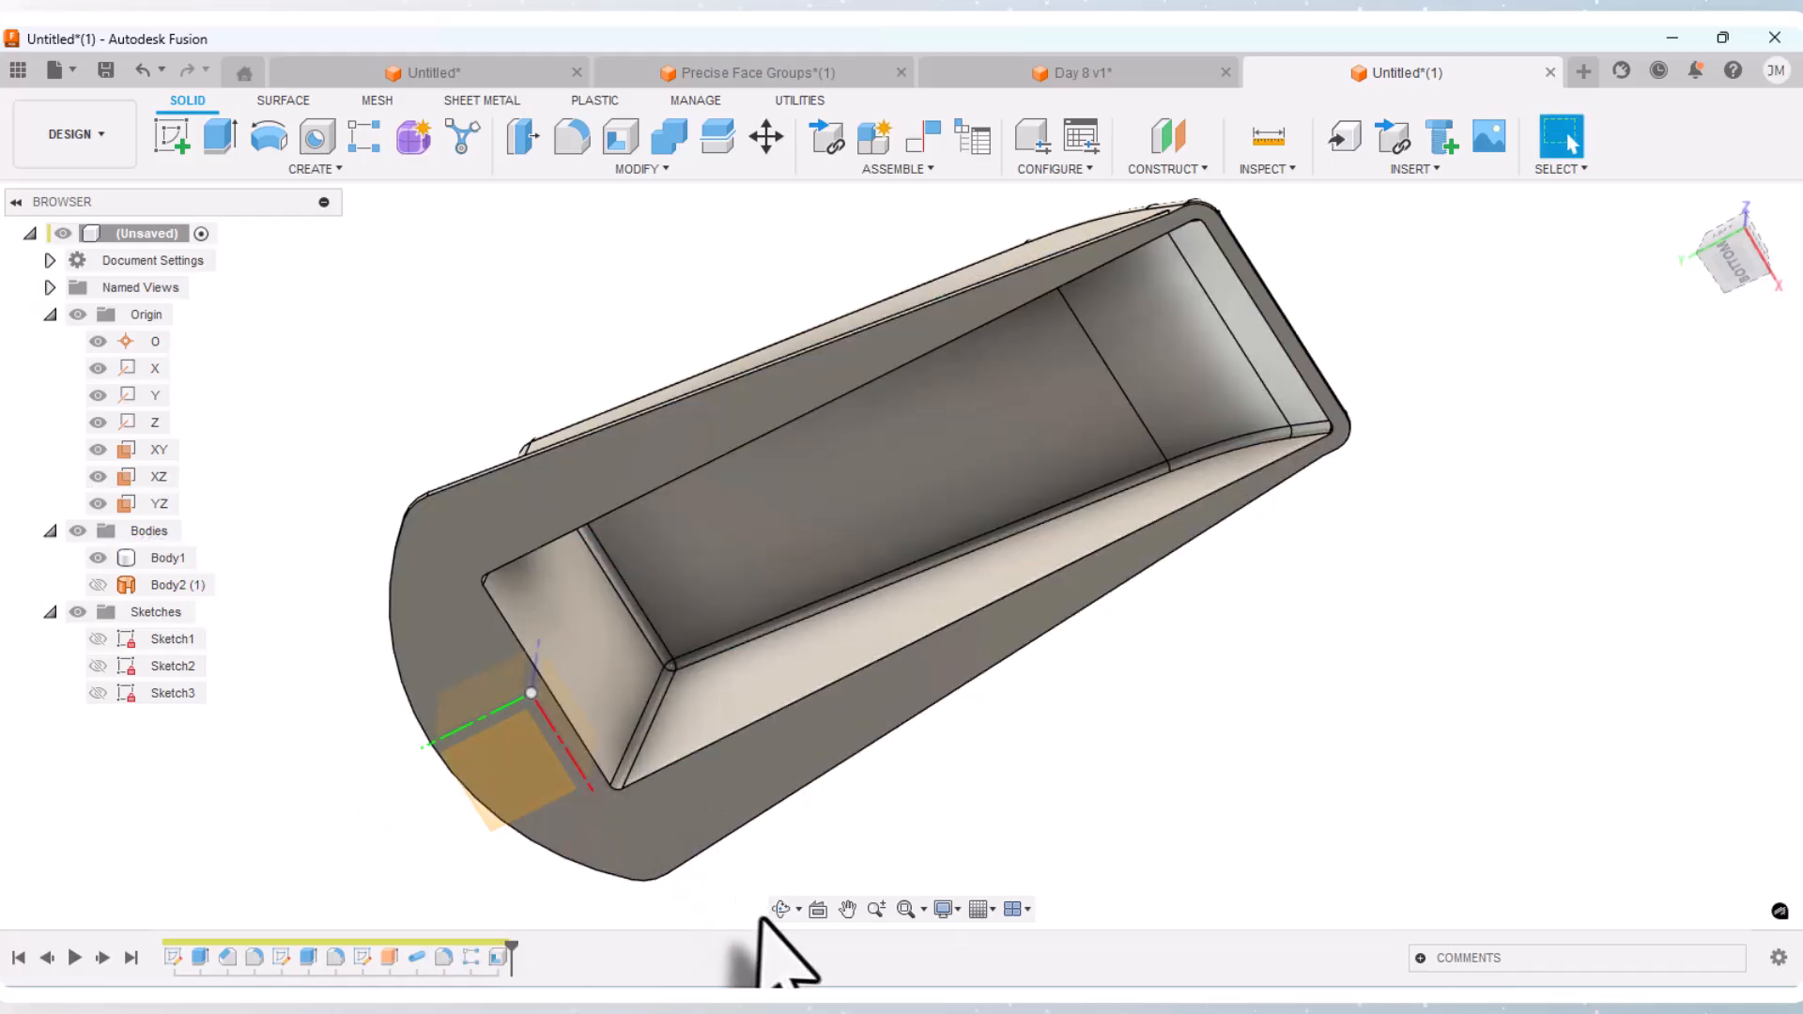
{"action": "left_click_drag", "start_coordinate": [781, 908], "coordinate": [764, 845]}
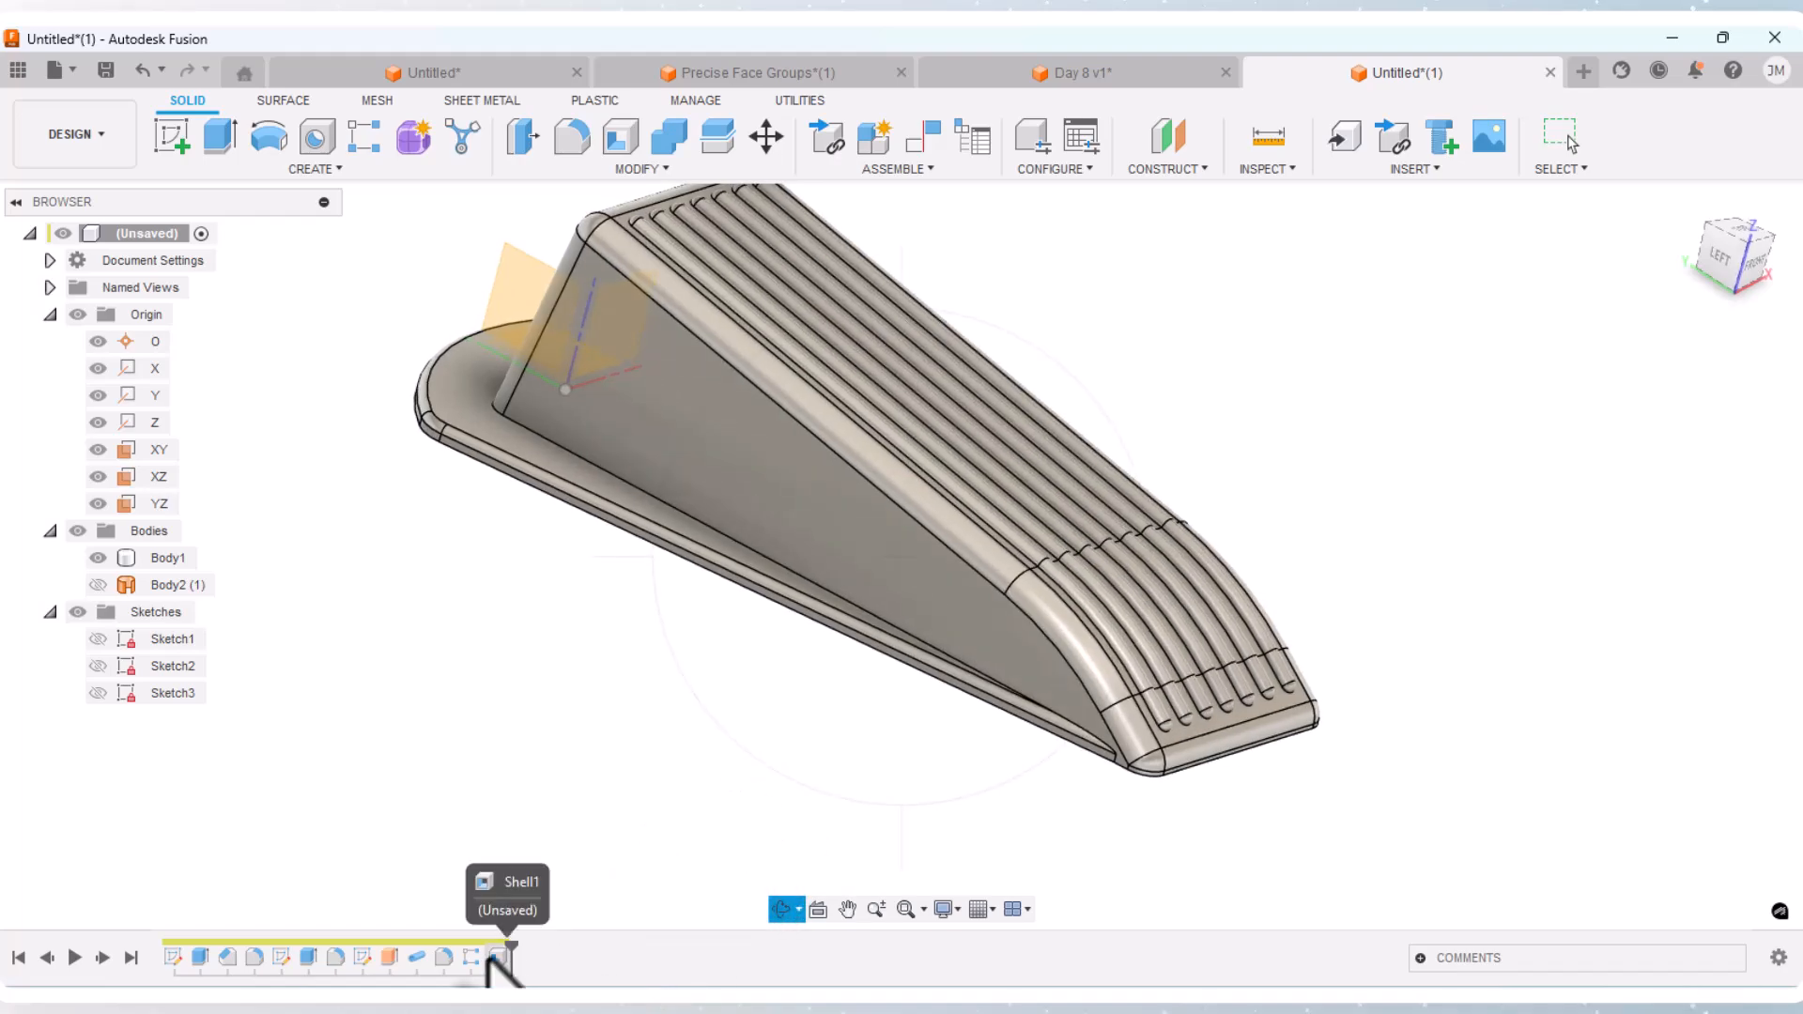
{"action": "left_click_drag", "start_coordinate": [523, 885], "coordinate": [599, 742]}
{"action": "right_click", "coordinate": [615, 729]}
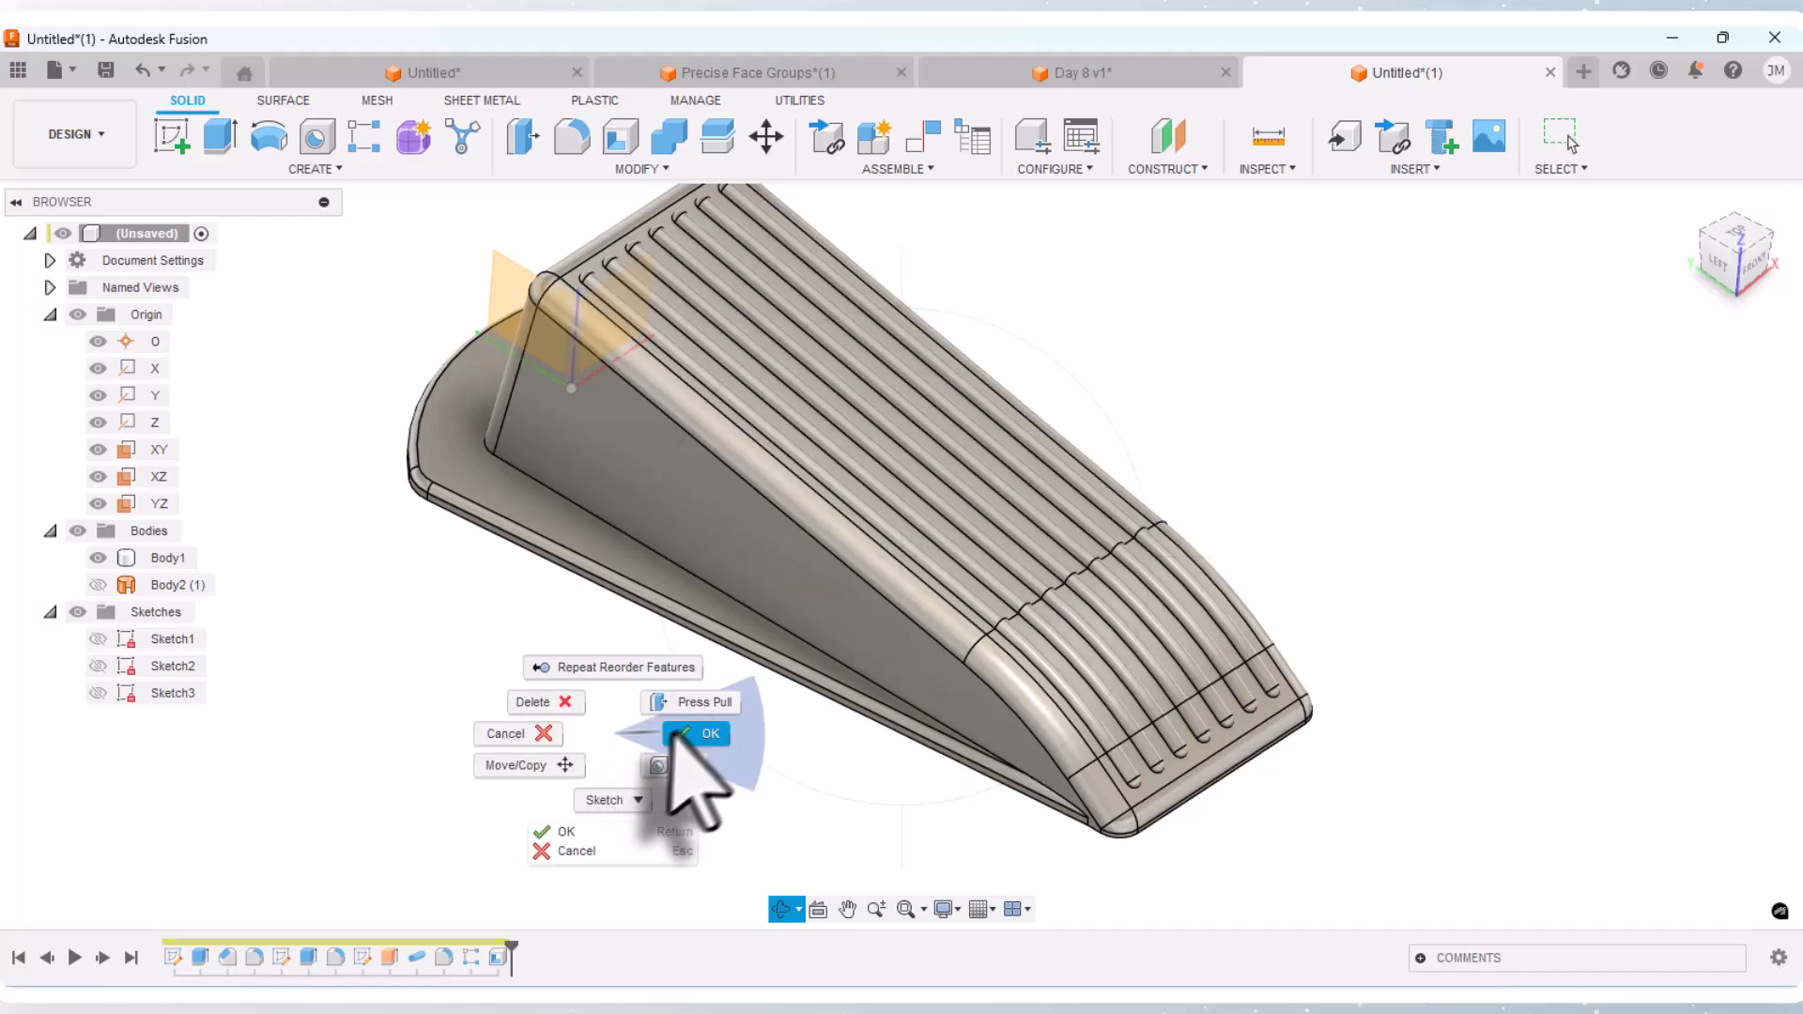
{"action": "left_click", "coordinate": [673, 736]}
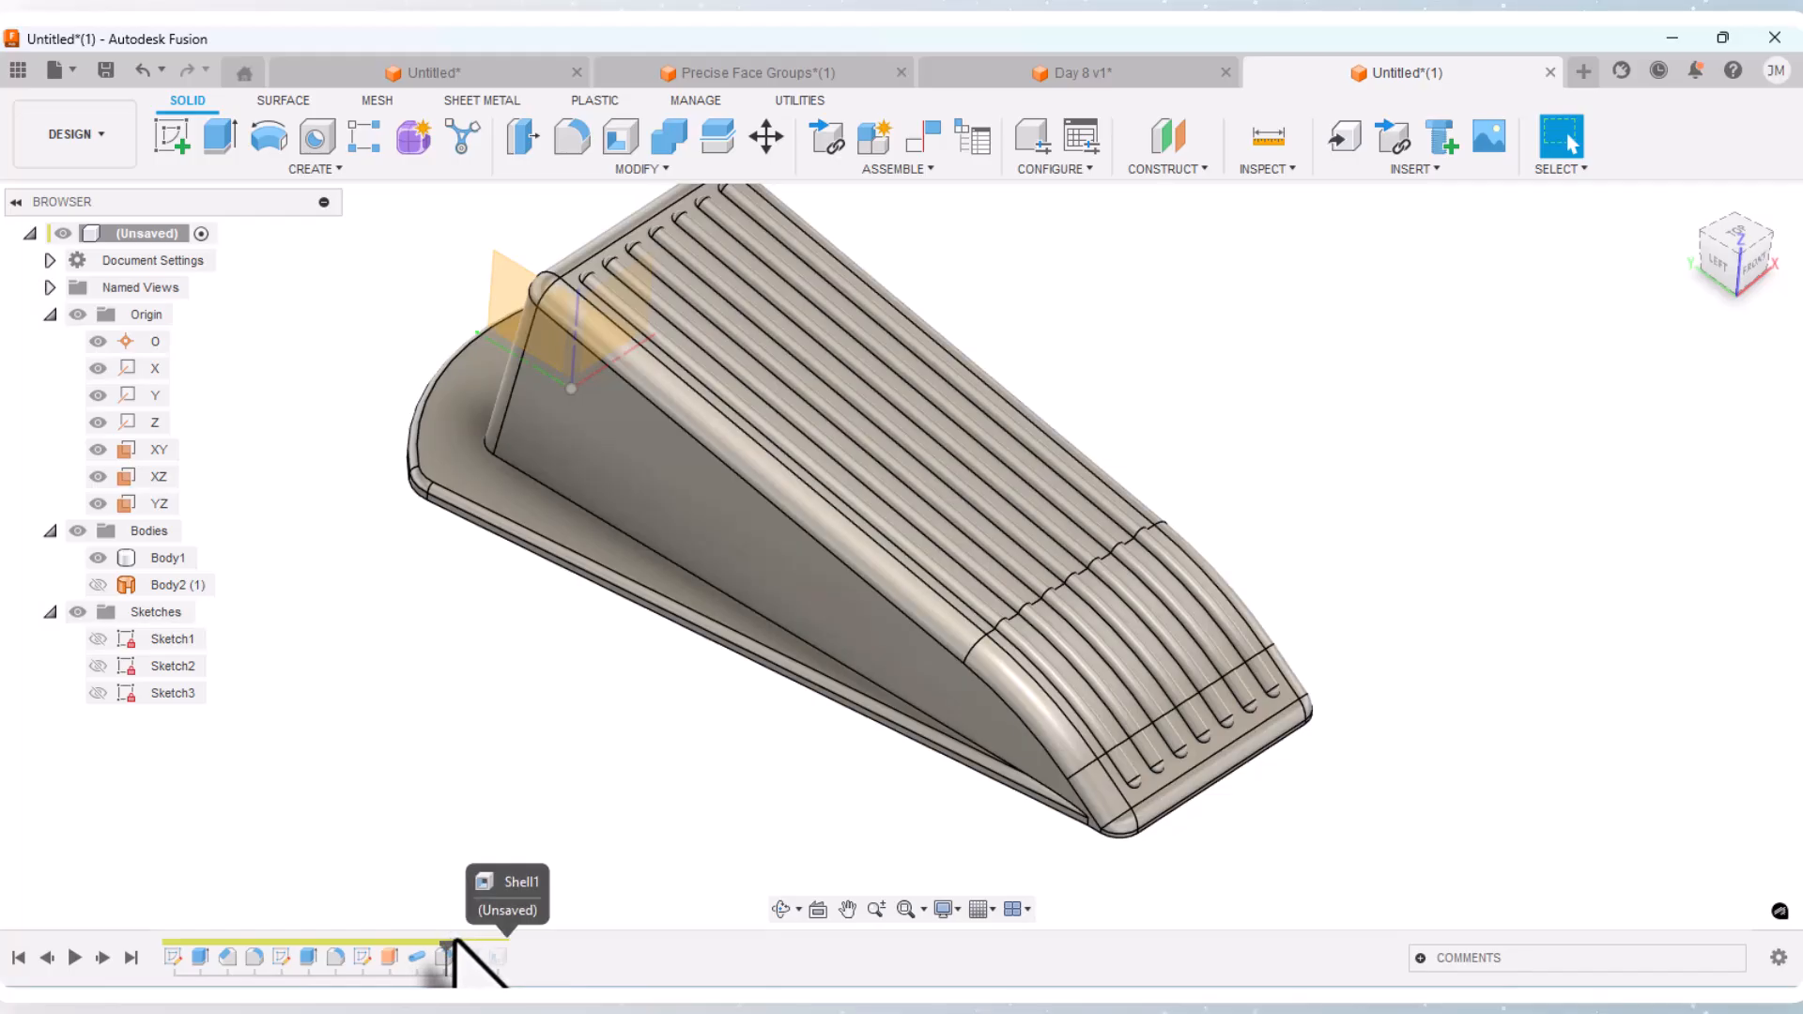
Step: Roll the timeline back to before the Shell feature and fillet the edges where the wedge meets the base plate by 0.5 mm
{"action": "left_click_drag", "start_coordinate": [457, 942], "coordinate": [486, 943]}
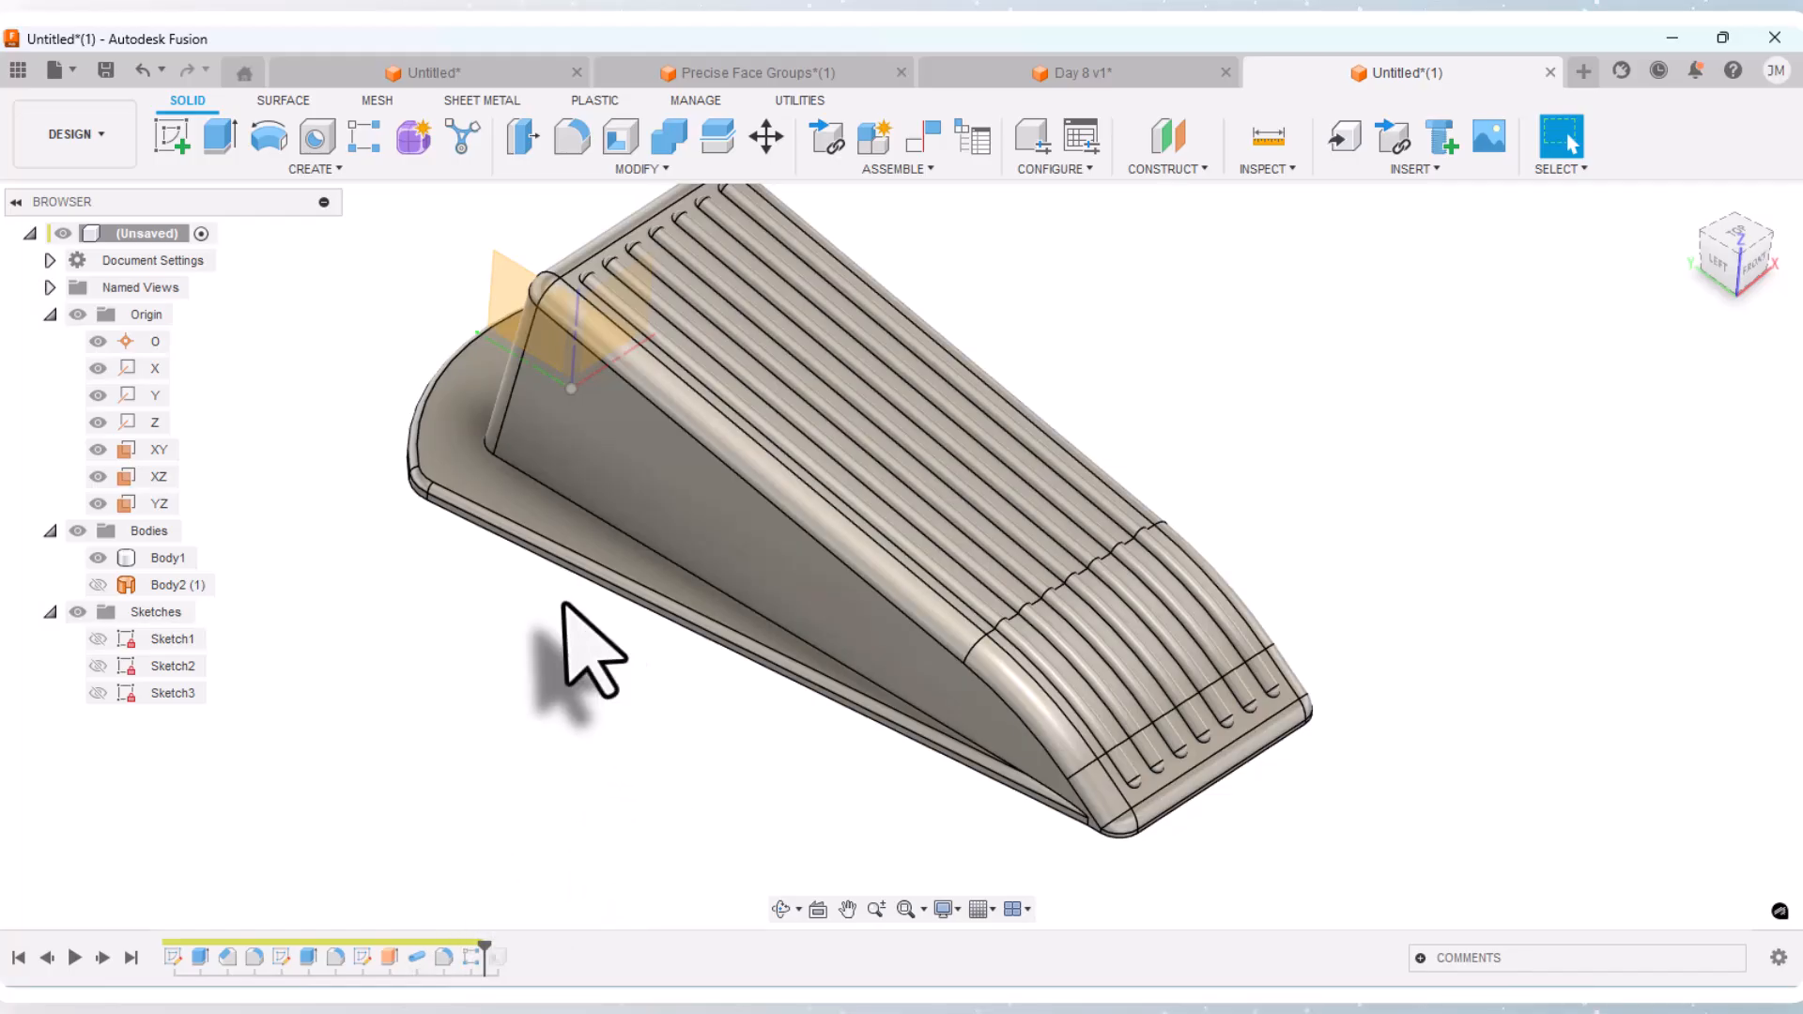
{"action": "left_click", "coordinate": [780, 908]}
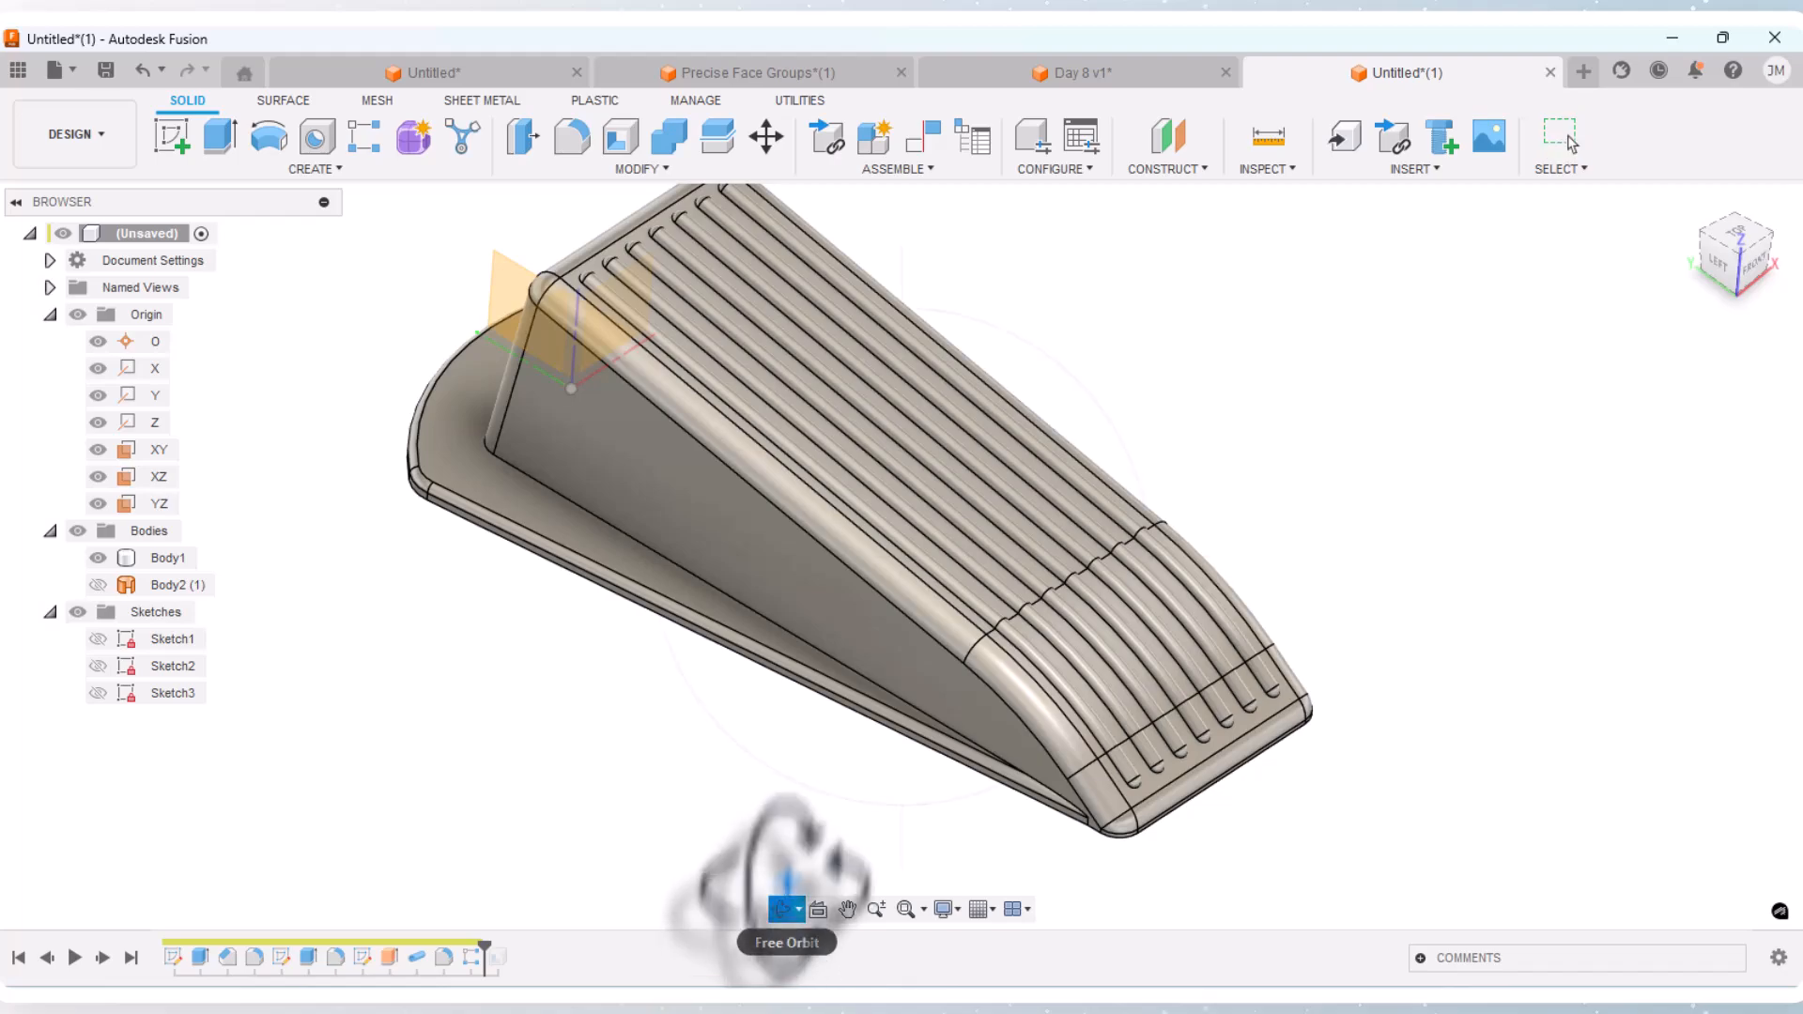
{"action": "left_click_drag", "start_coordinate": [765, 865], "coordinate": [825, 764]}
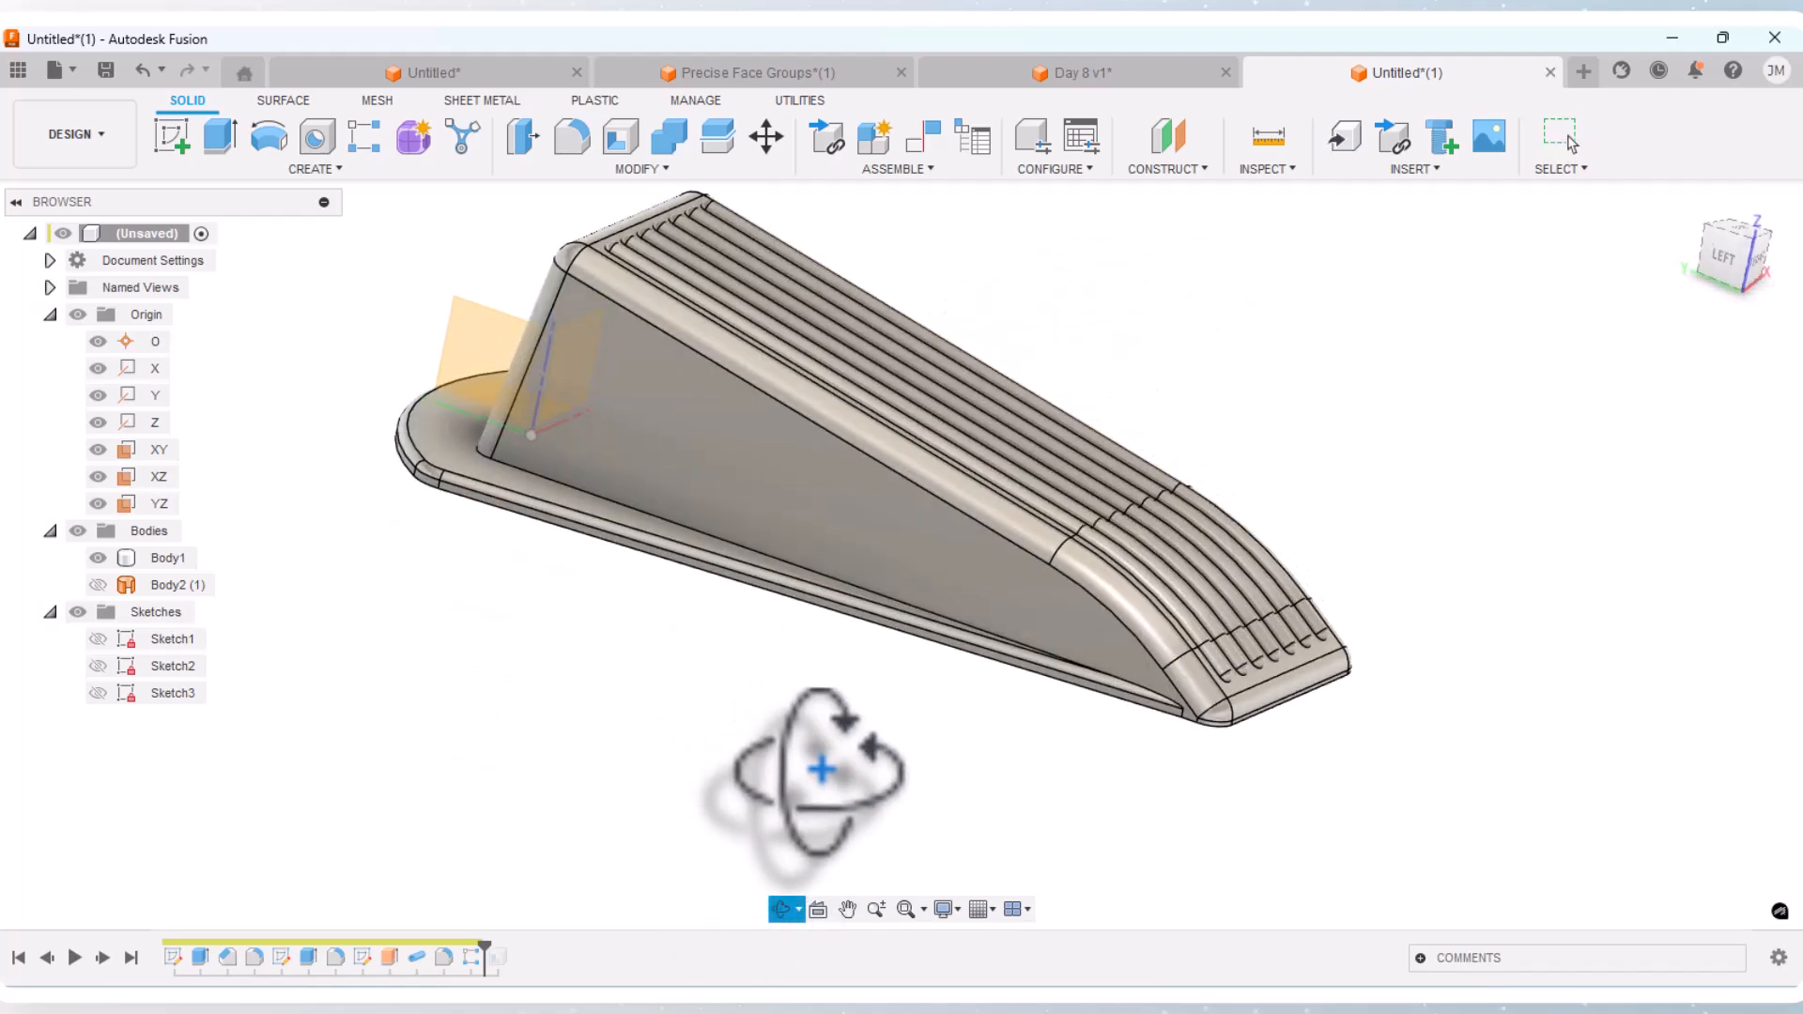
{"action": "right_click", "coordinate": [817, 780]}
{"action": "left_click", "coordinate": [887, 781]}
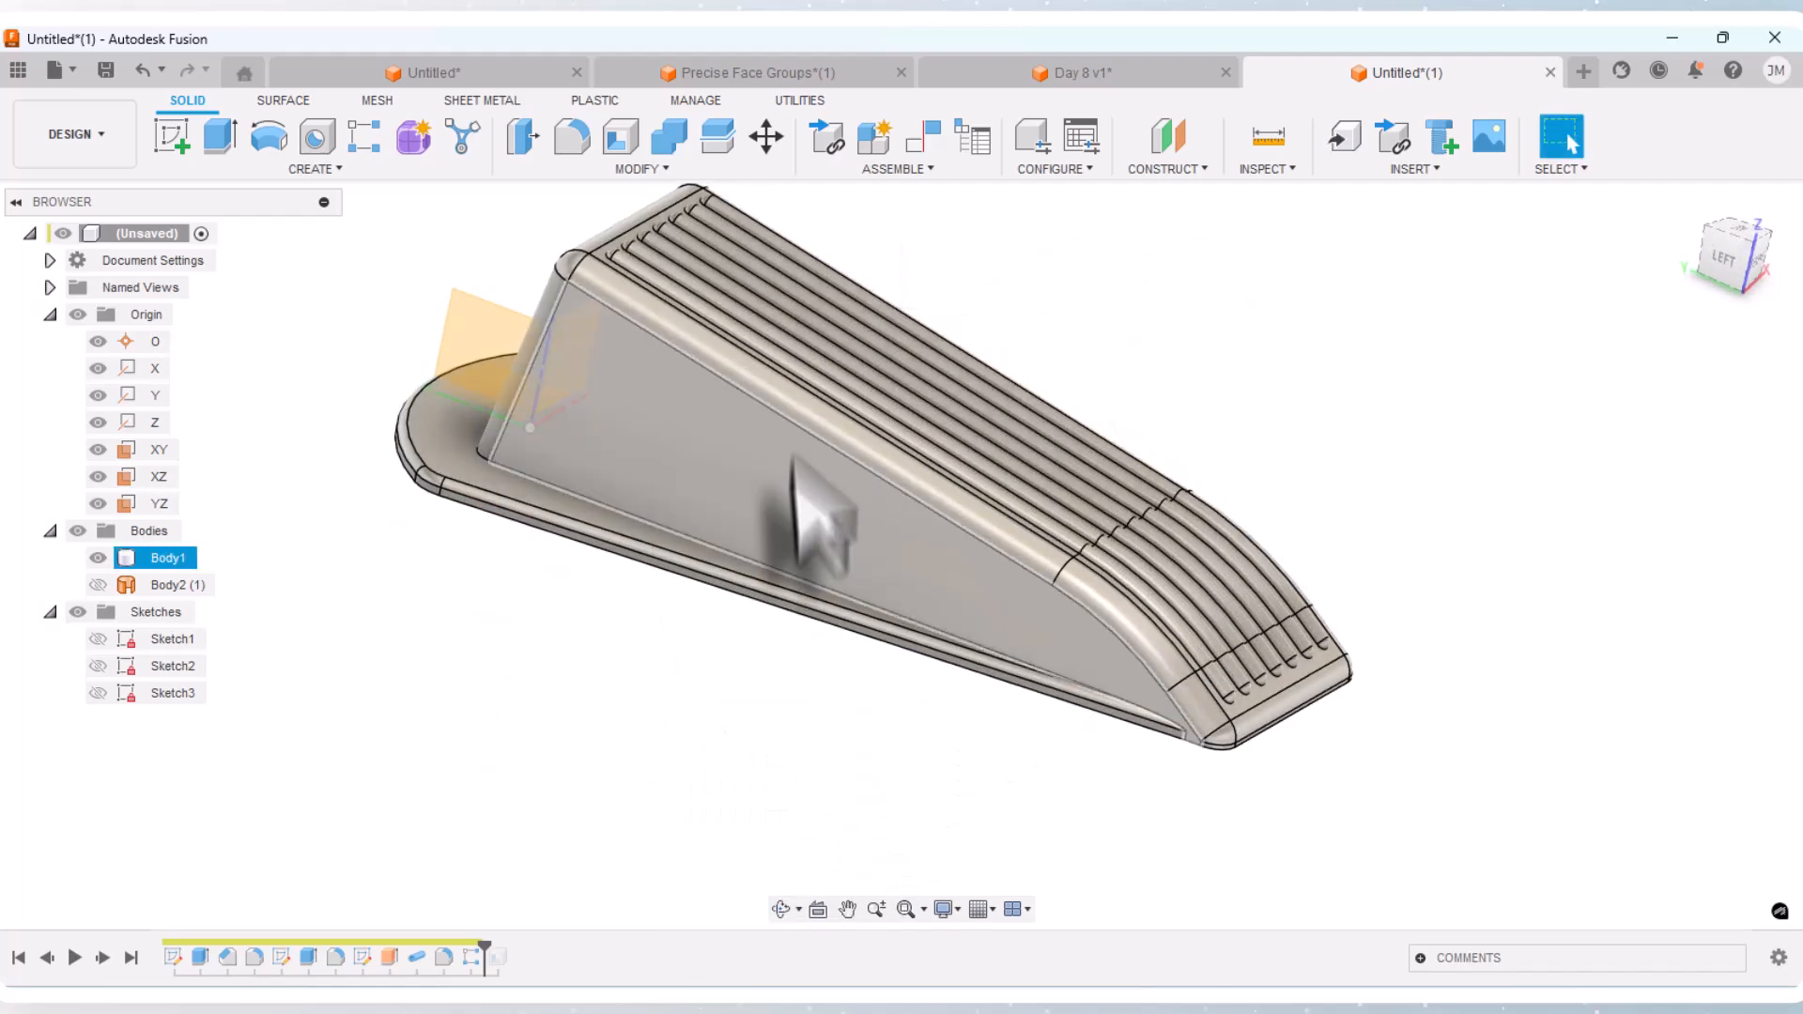
{"action": "left_click", "coordinate": [572, 137]}
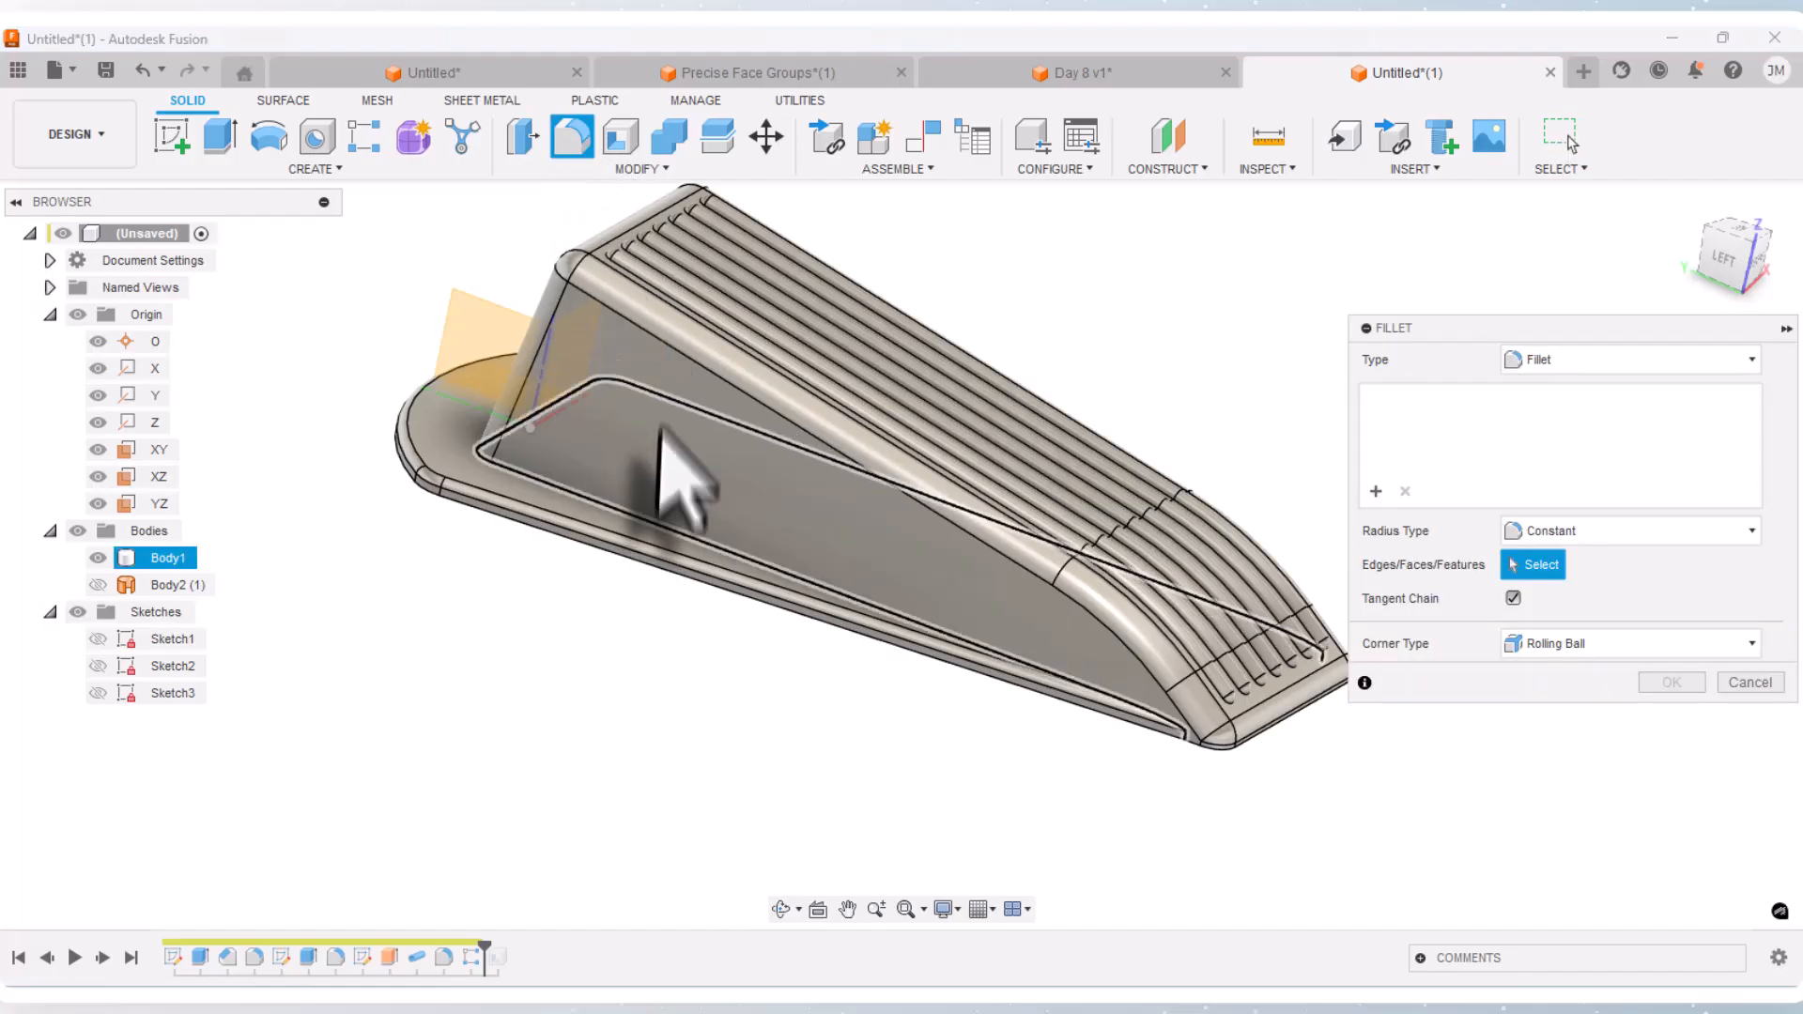
{"action": "left_click", "coordinate": [631, 523]}
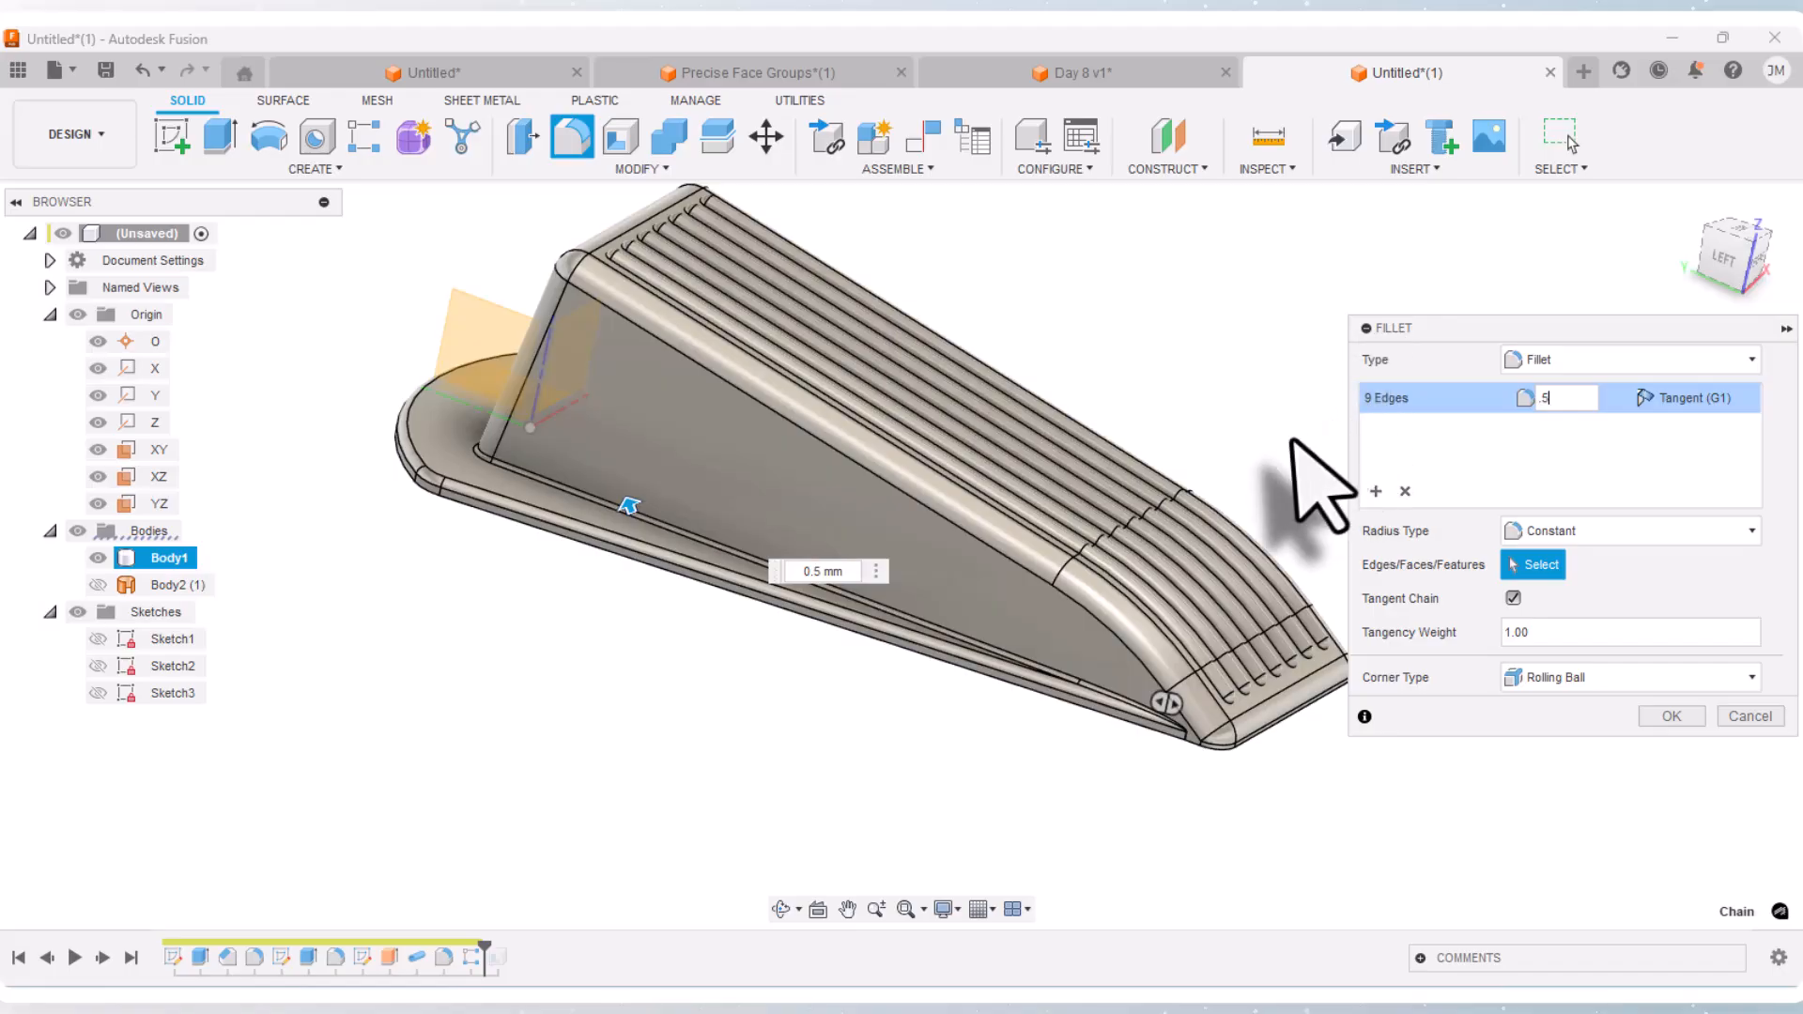
{"action": "left_click", "coordinate": [1672, 716]}
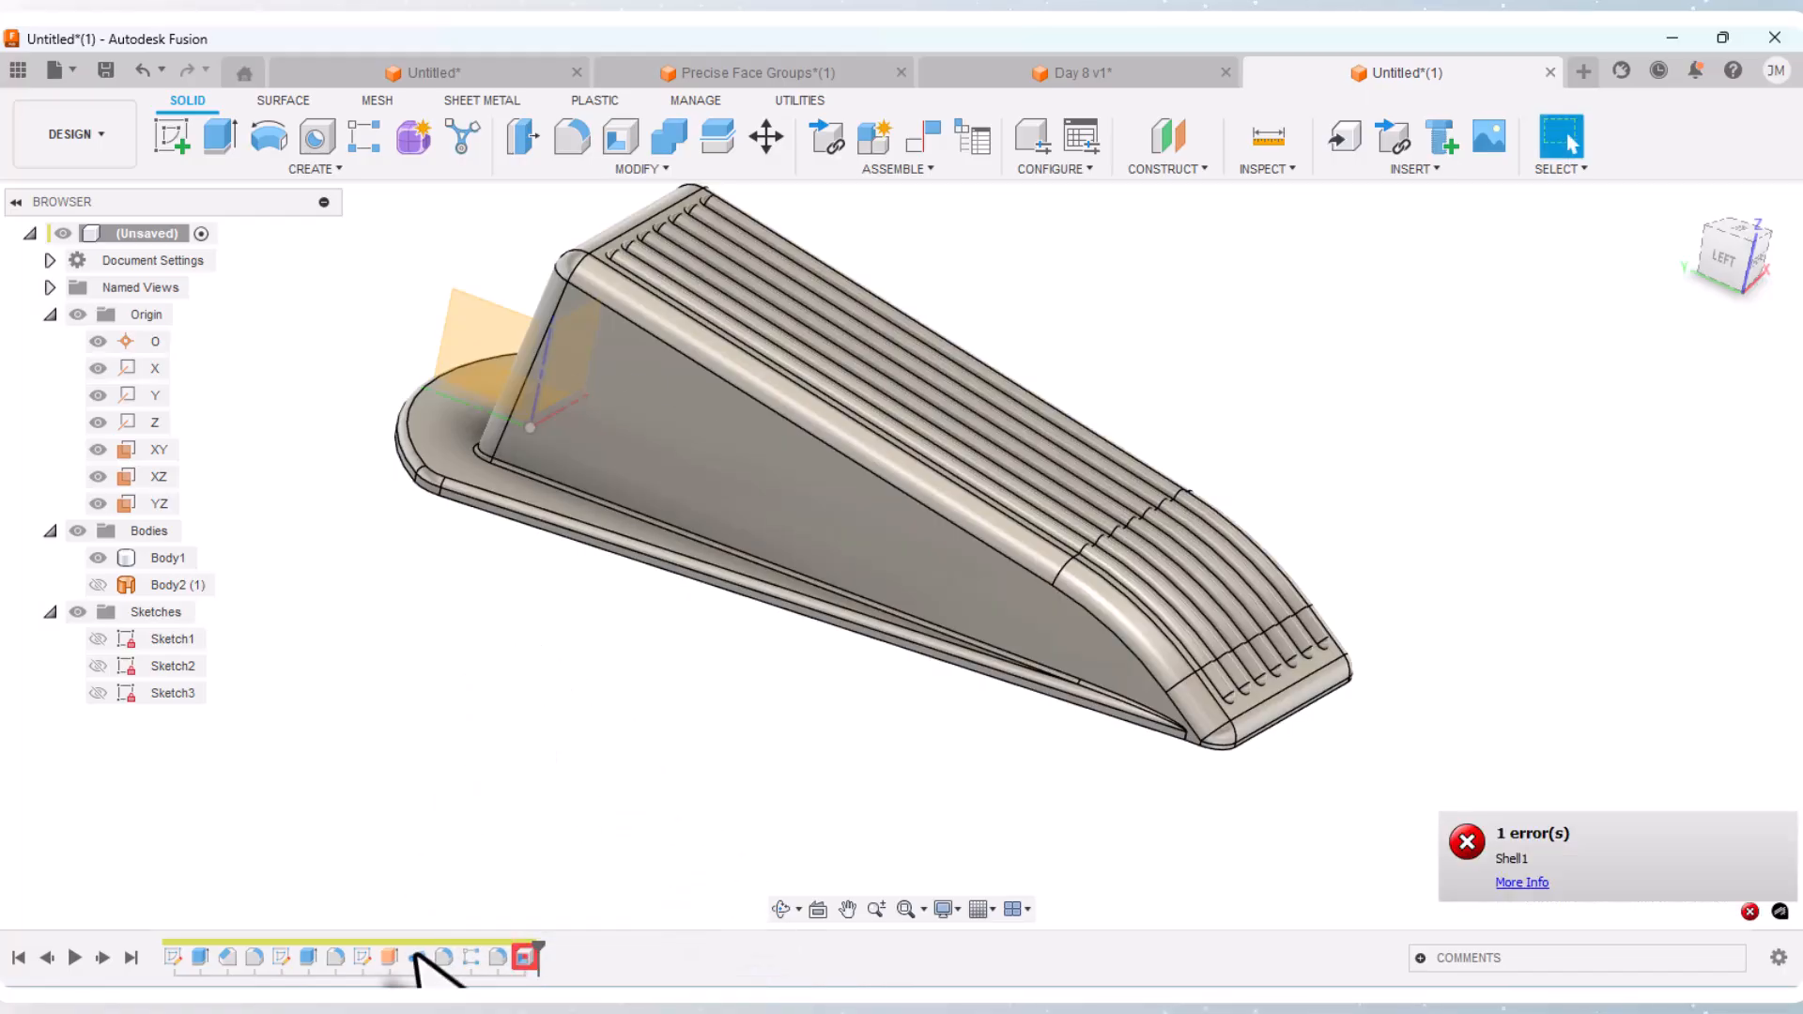
Step: Reopen the Shell feature for editing and check its underside face selection and the outside of the doorstop
{"action": "left_click", "coordinate": [787, 911]}
{"action": "left_click_drag", "start_coordinate": [737, 805], "coordinate": [703, 583]}
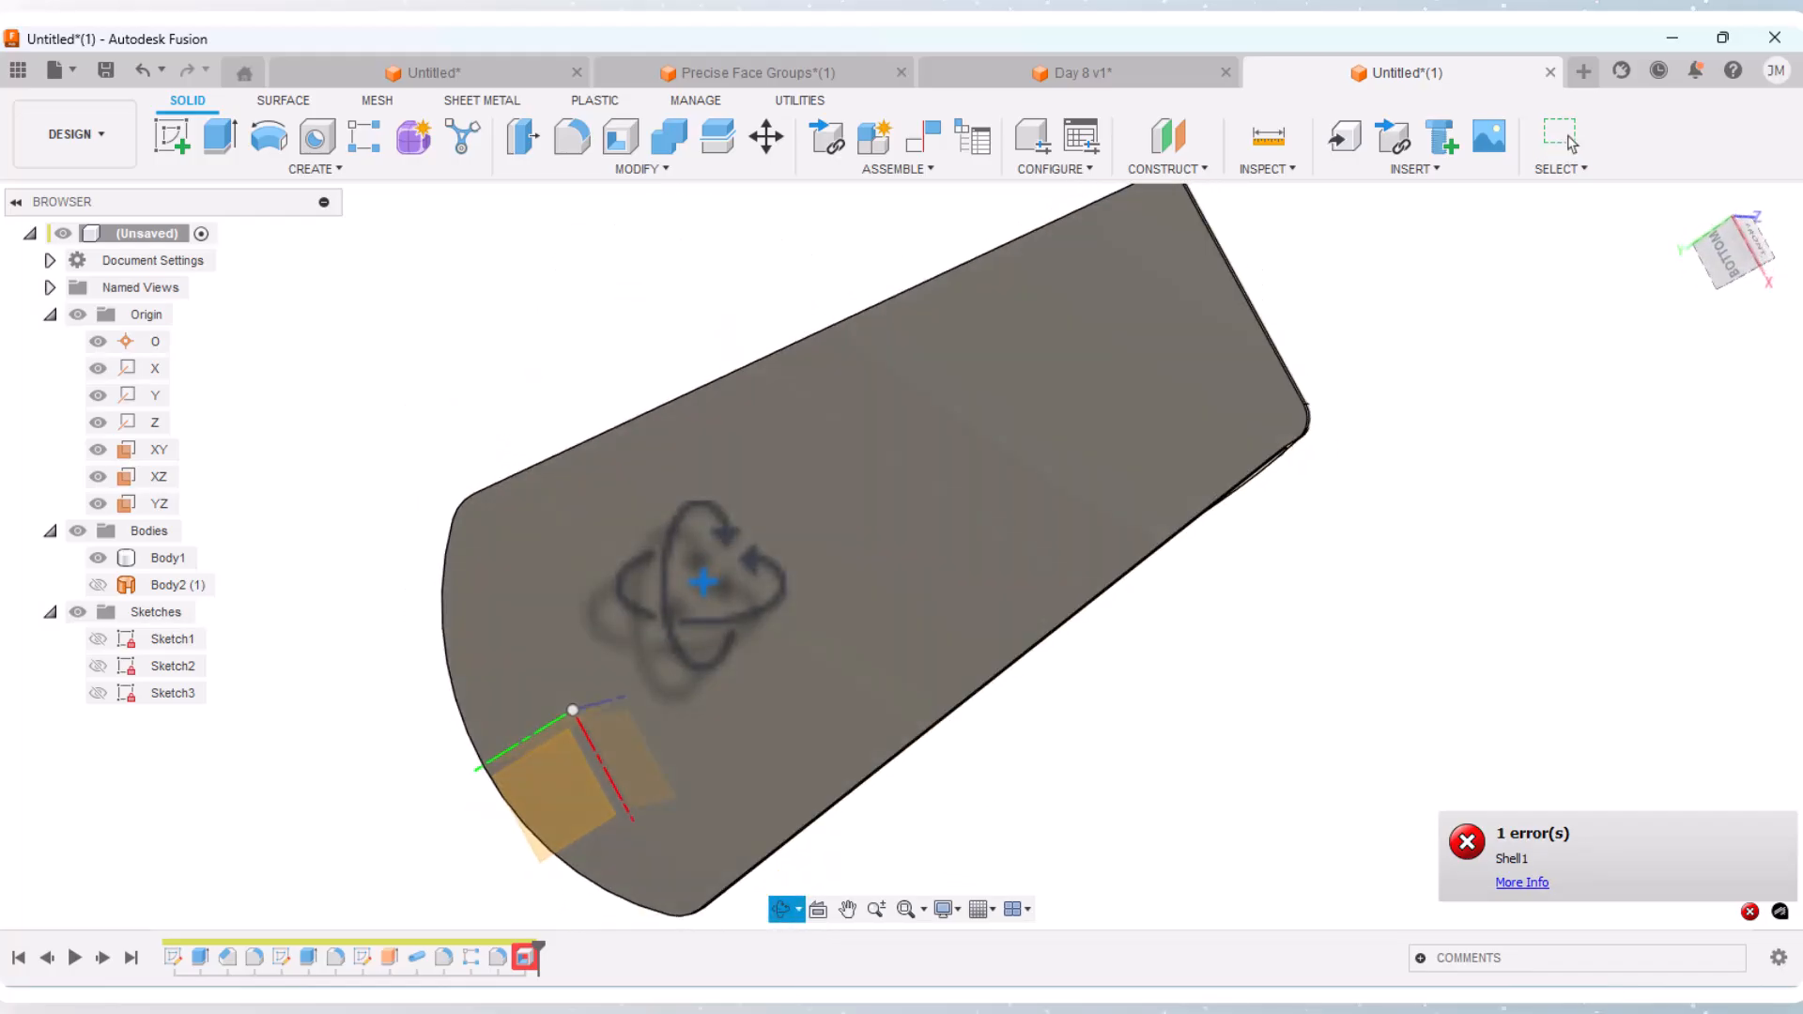
{"action": "right_click", "coordinate": [301, 685]}
{"action": "key", "text": "Escape"}
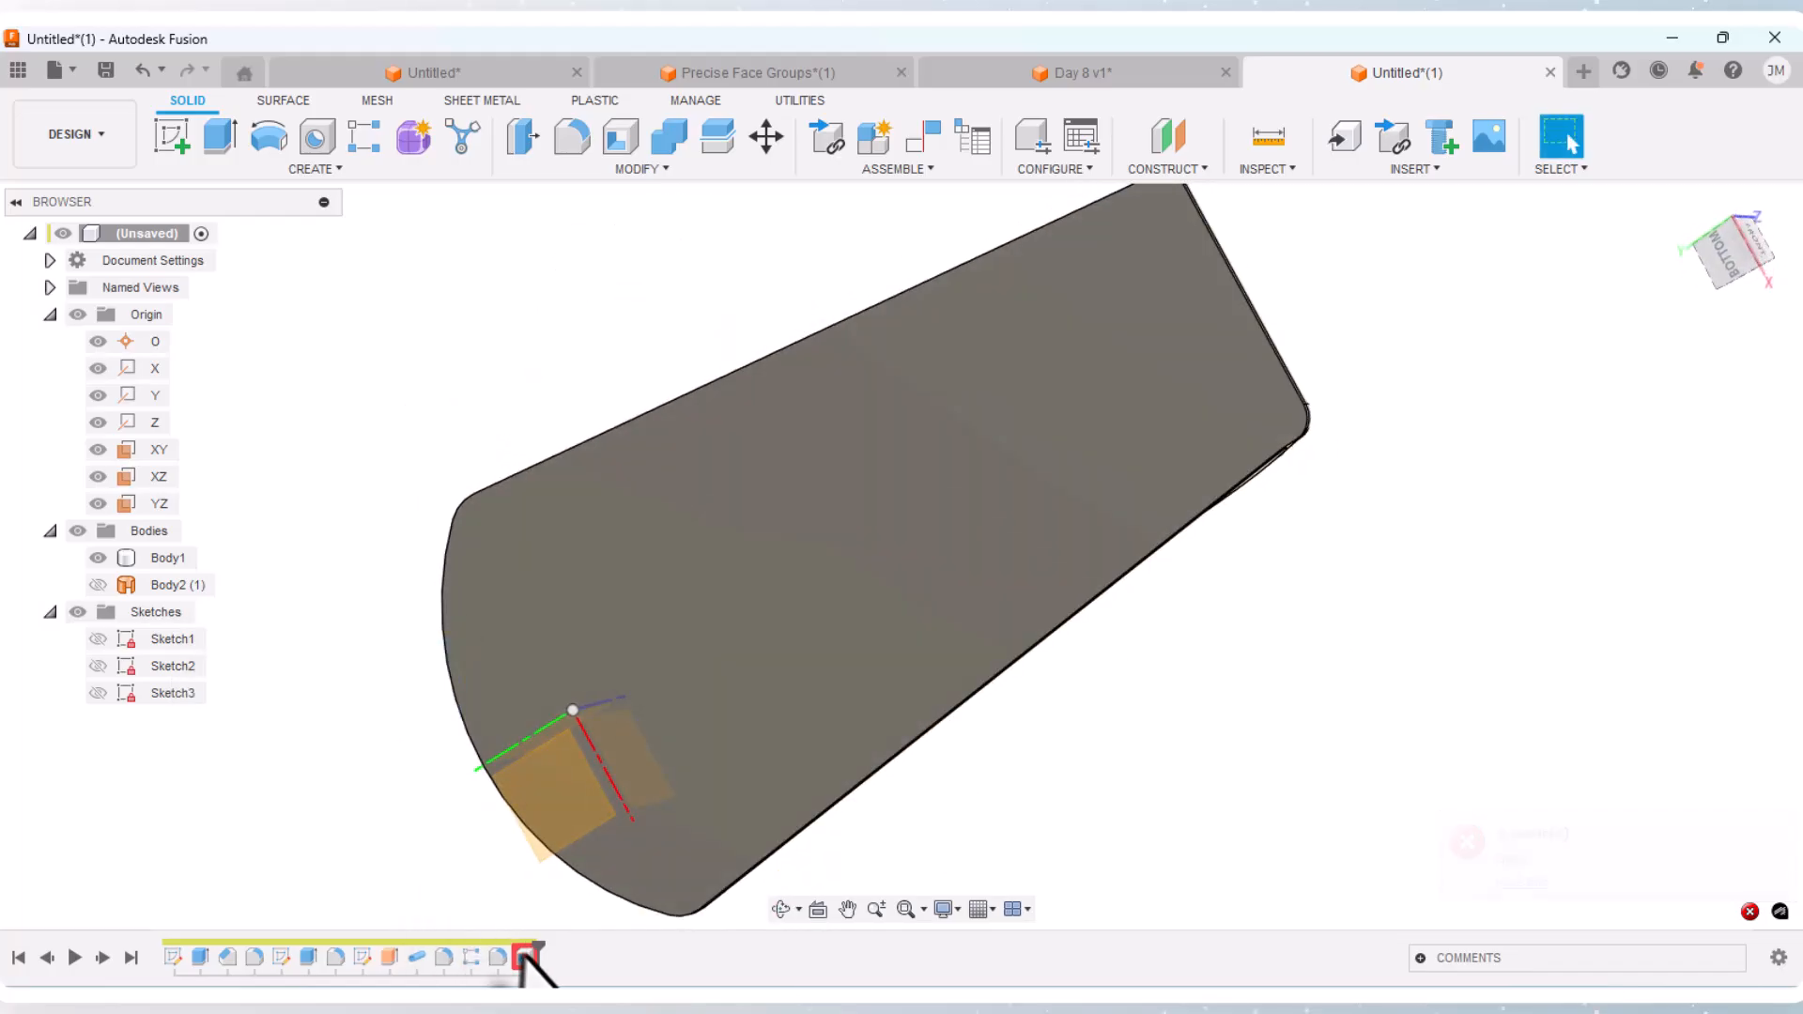
{"action": "right_click", "coordinate": [524, 958]}
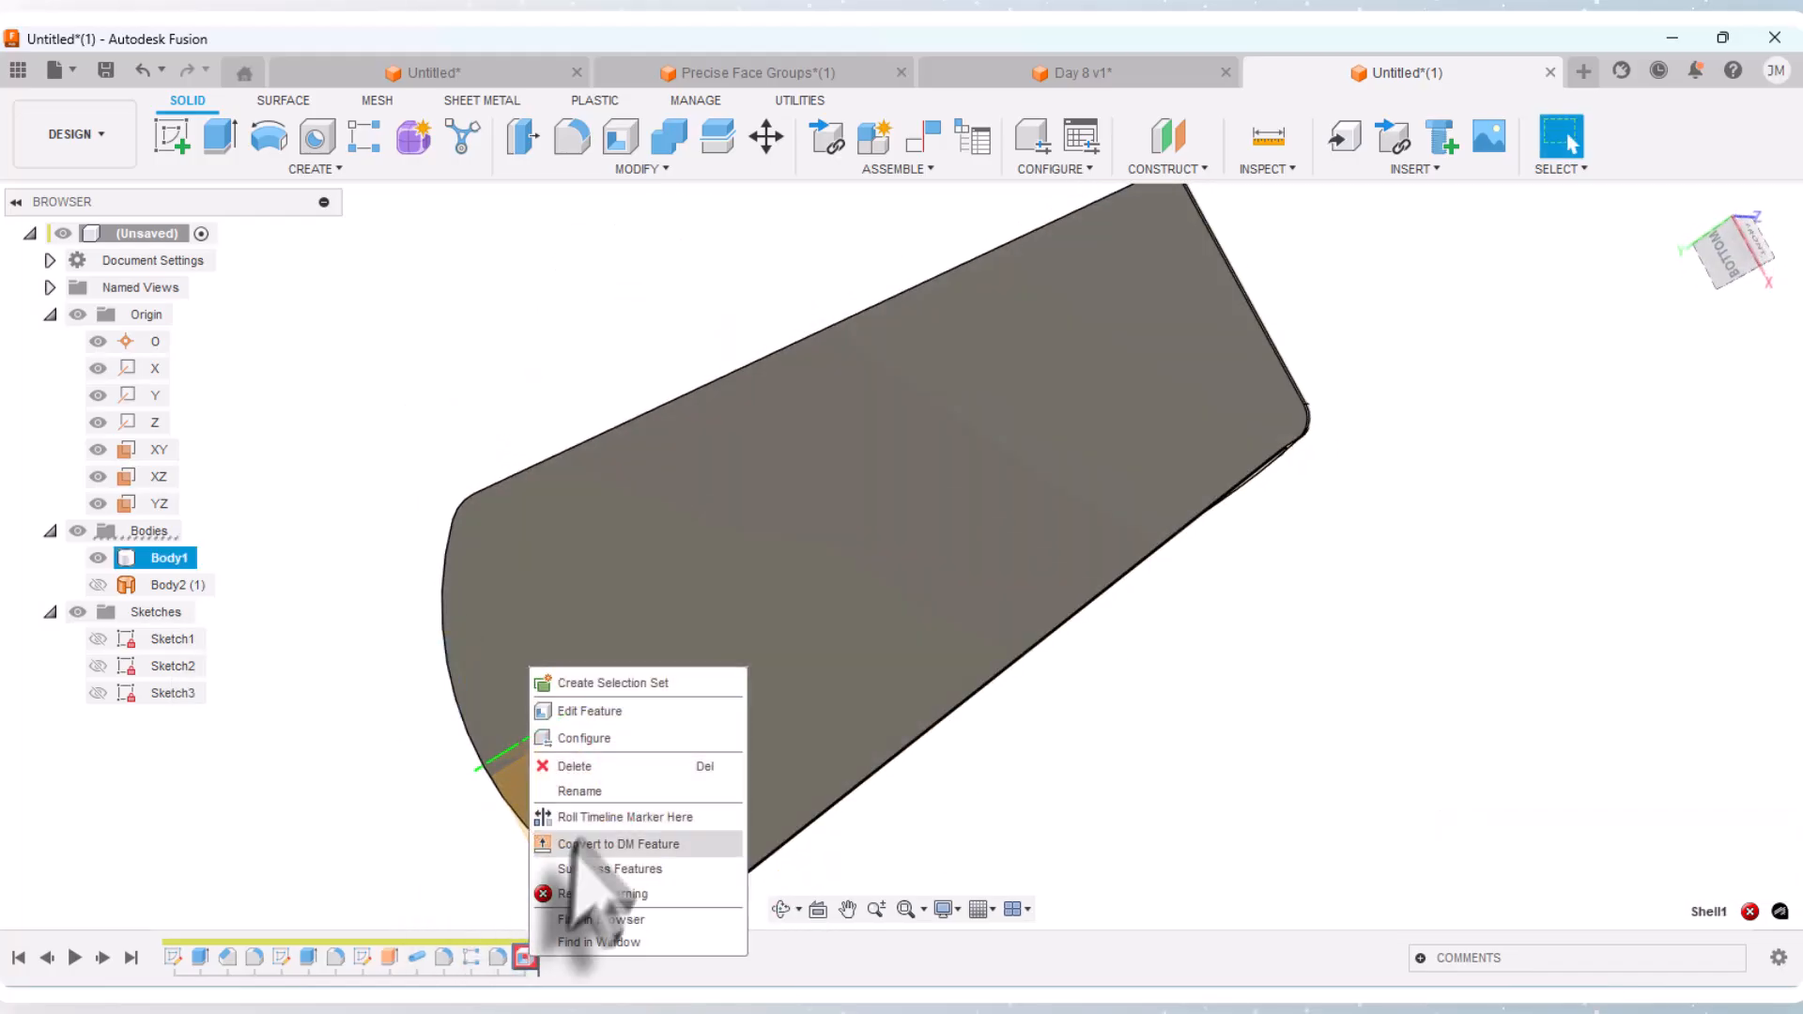
{"action": "left_click", "coordinate": [611, 712]}
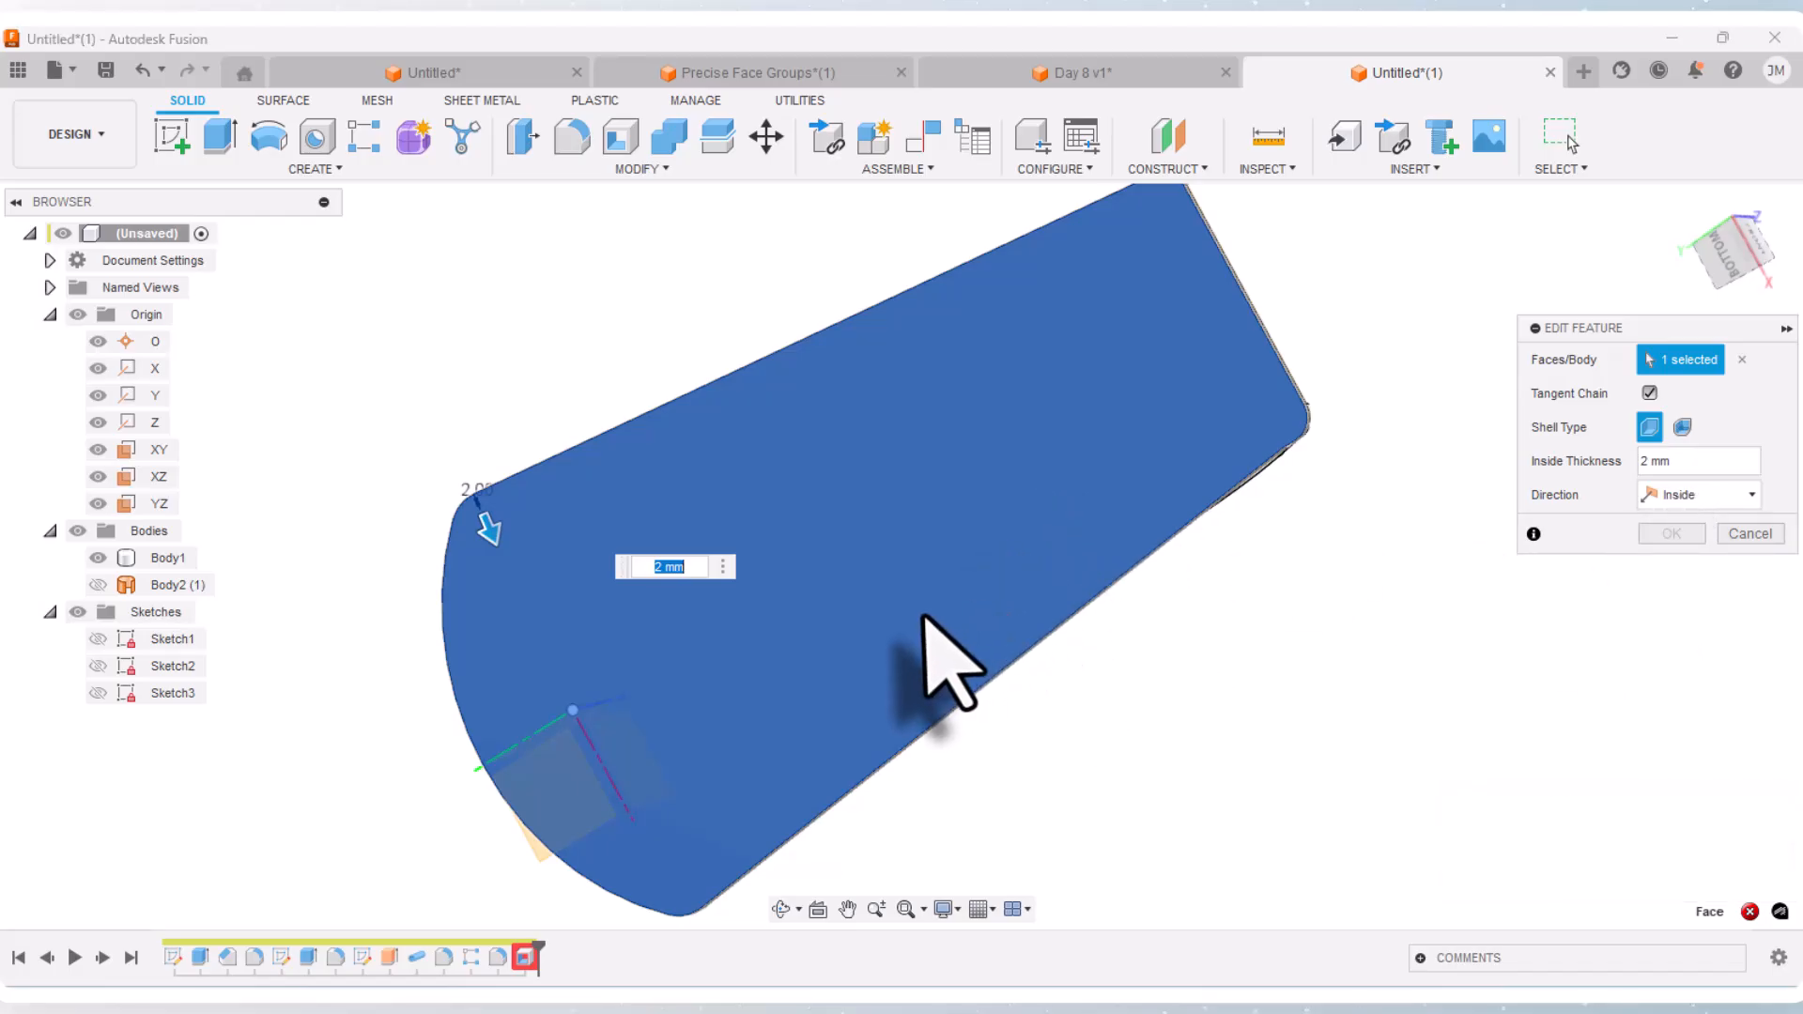
{"action": "left_click", "coordinate": [785, 909]}
{"action": "left_click_drag", "start_coordinate": [886, 644], "coordinate": [688, 721]}
{"action": "right_click", "coordinate": [691, 721]}
{"action": "left_click", "coordinate": [764, 701]}
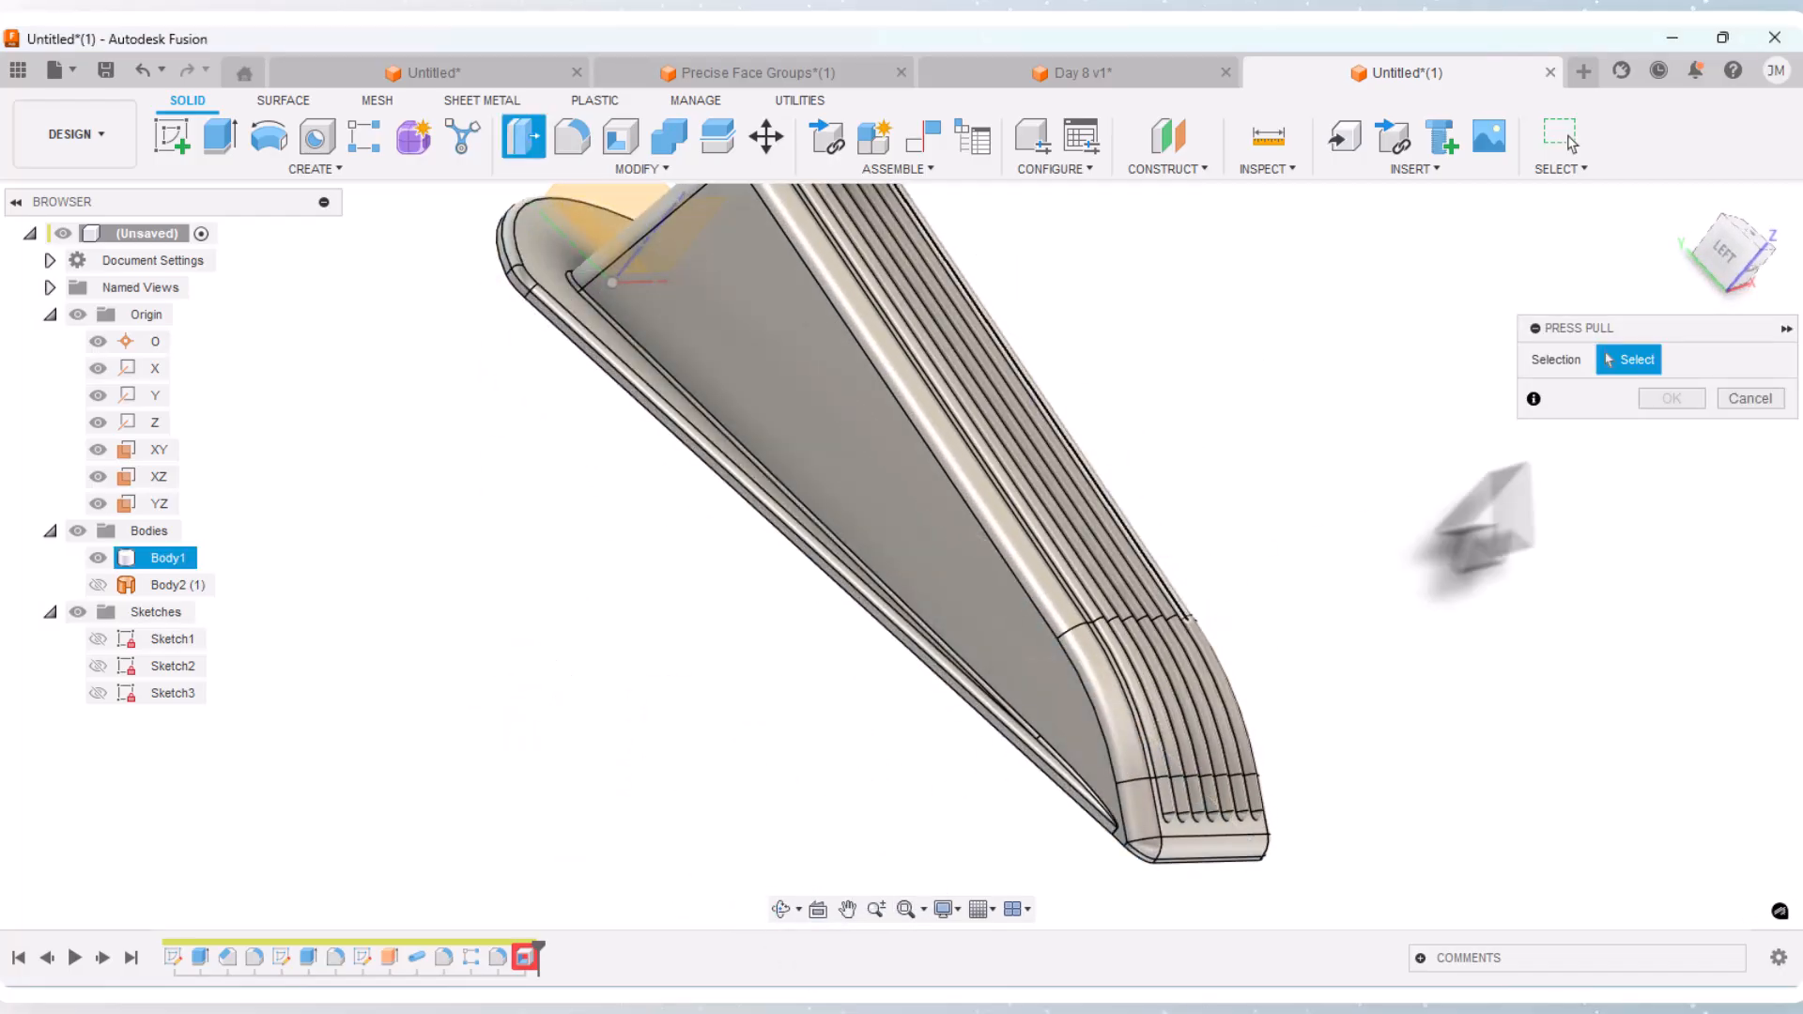
{"action": "left_click", "coordinate": [1749, 398]}
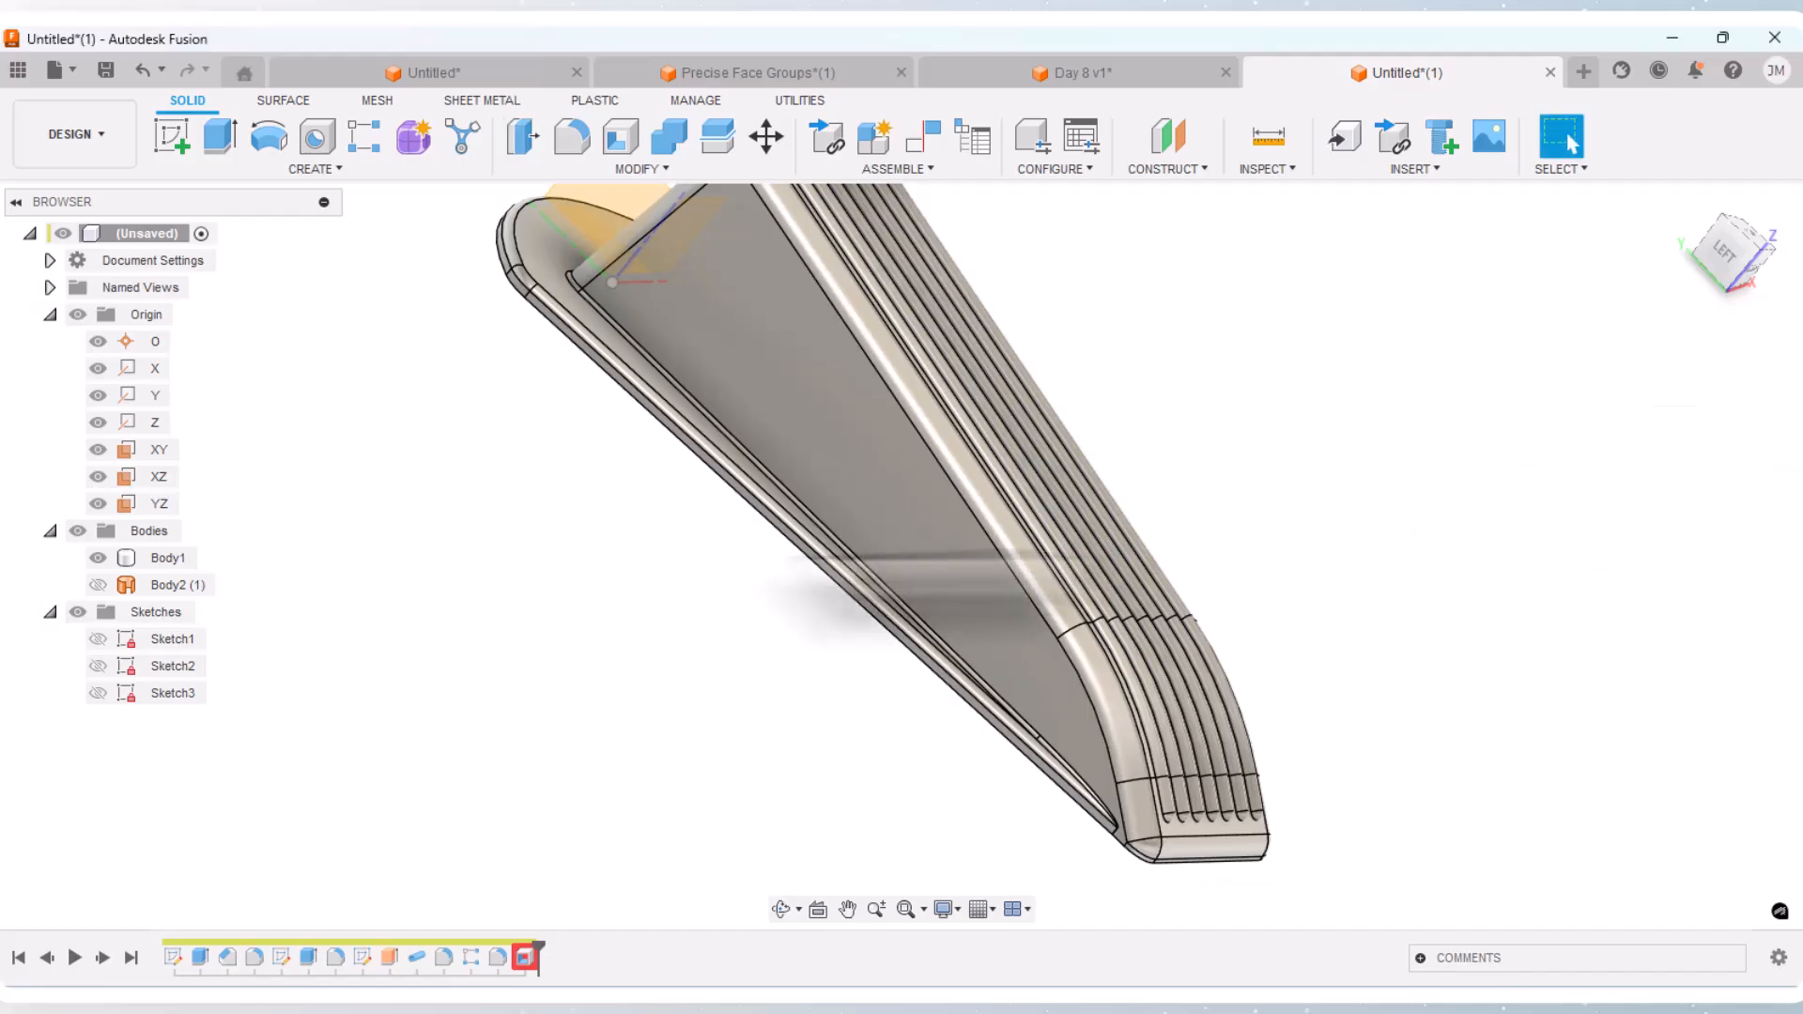
Step: Undo the 0.5 mm fillet and move the Shell feature back to directly before the base plate's fillet in the timeline
{"action": "left_click", "coordinate": [142, 71]}
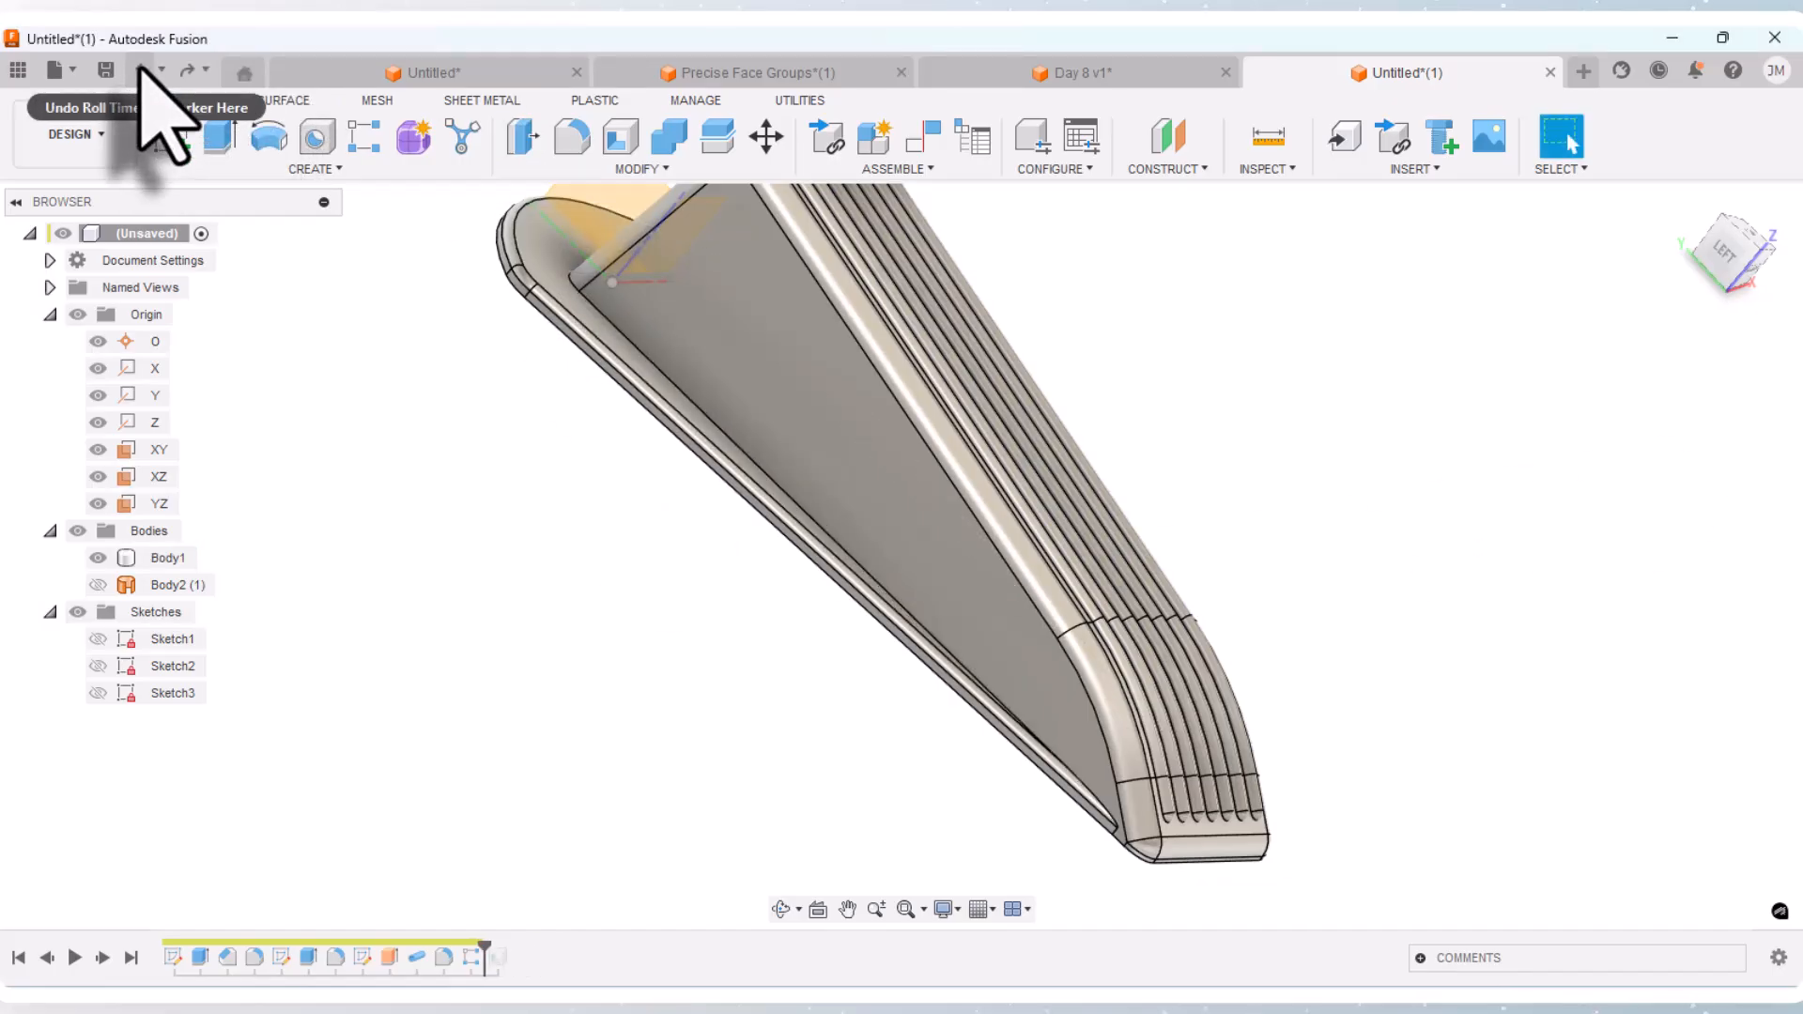
{"action": "mouse_move", "coordinate": [497, 962]}
{"action": "left_mouse_down"}
{"action": "mouse_move", "coordinate": [500, 939]}
{"action": "mouse_move", "coordinate": [527, 933]}
{"action": "mouse_move", "coordinate": [518, 962]}
{"action": "left_mouse_up"}
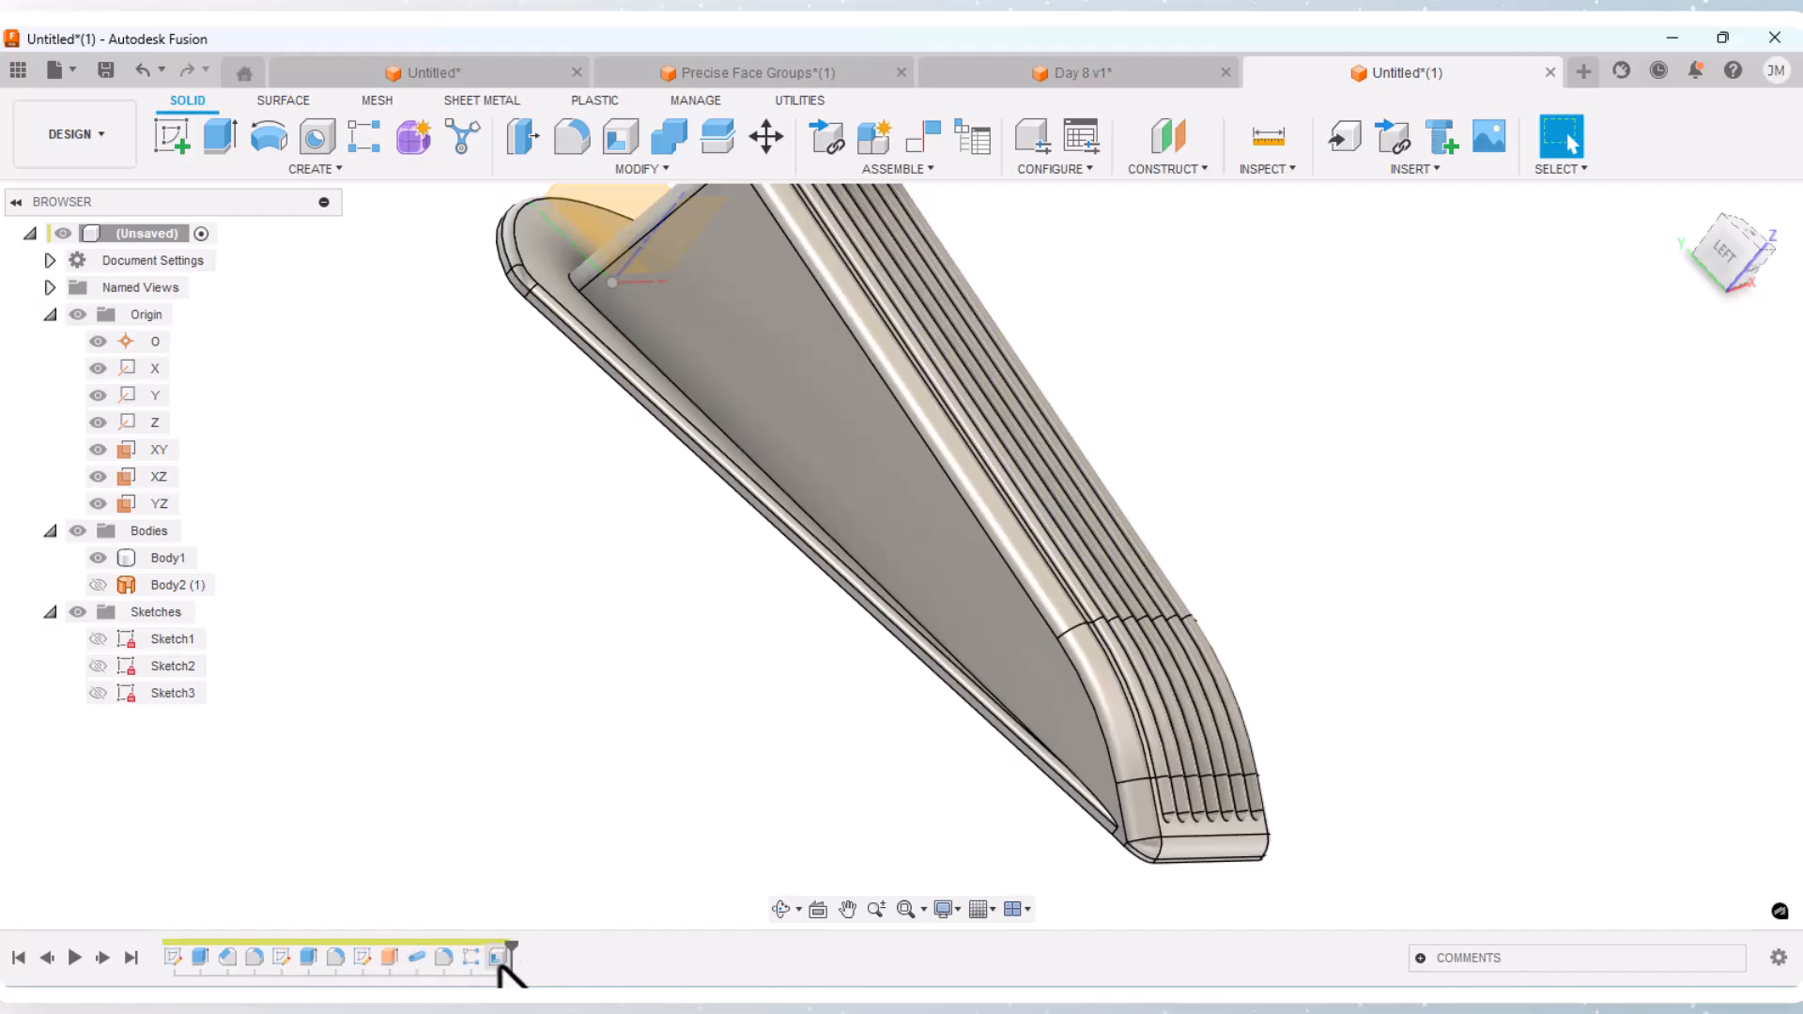
{"action": "left_click", "coordinate": [499, 960]}
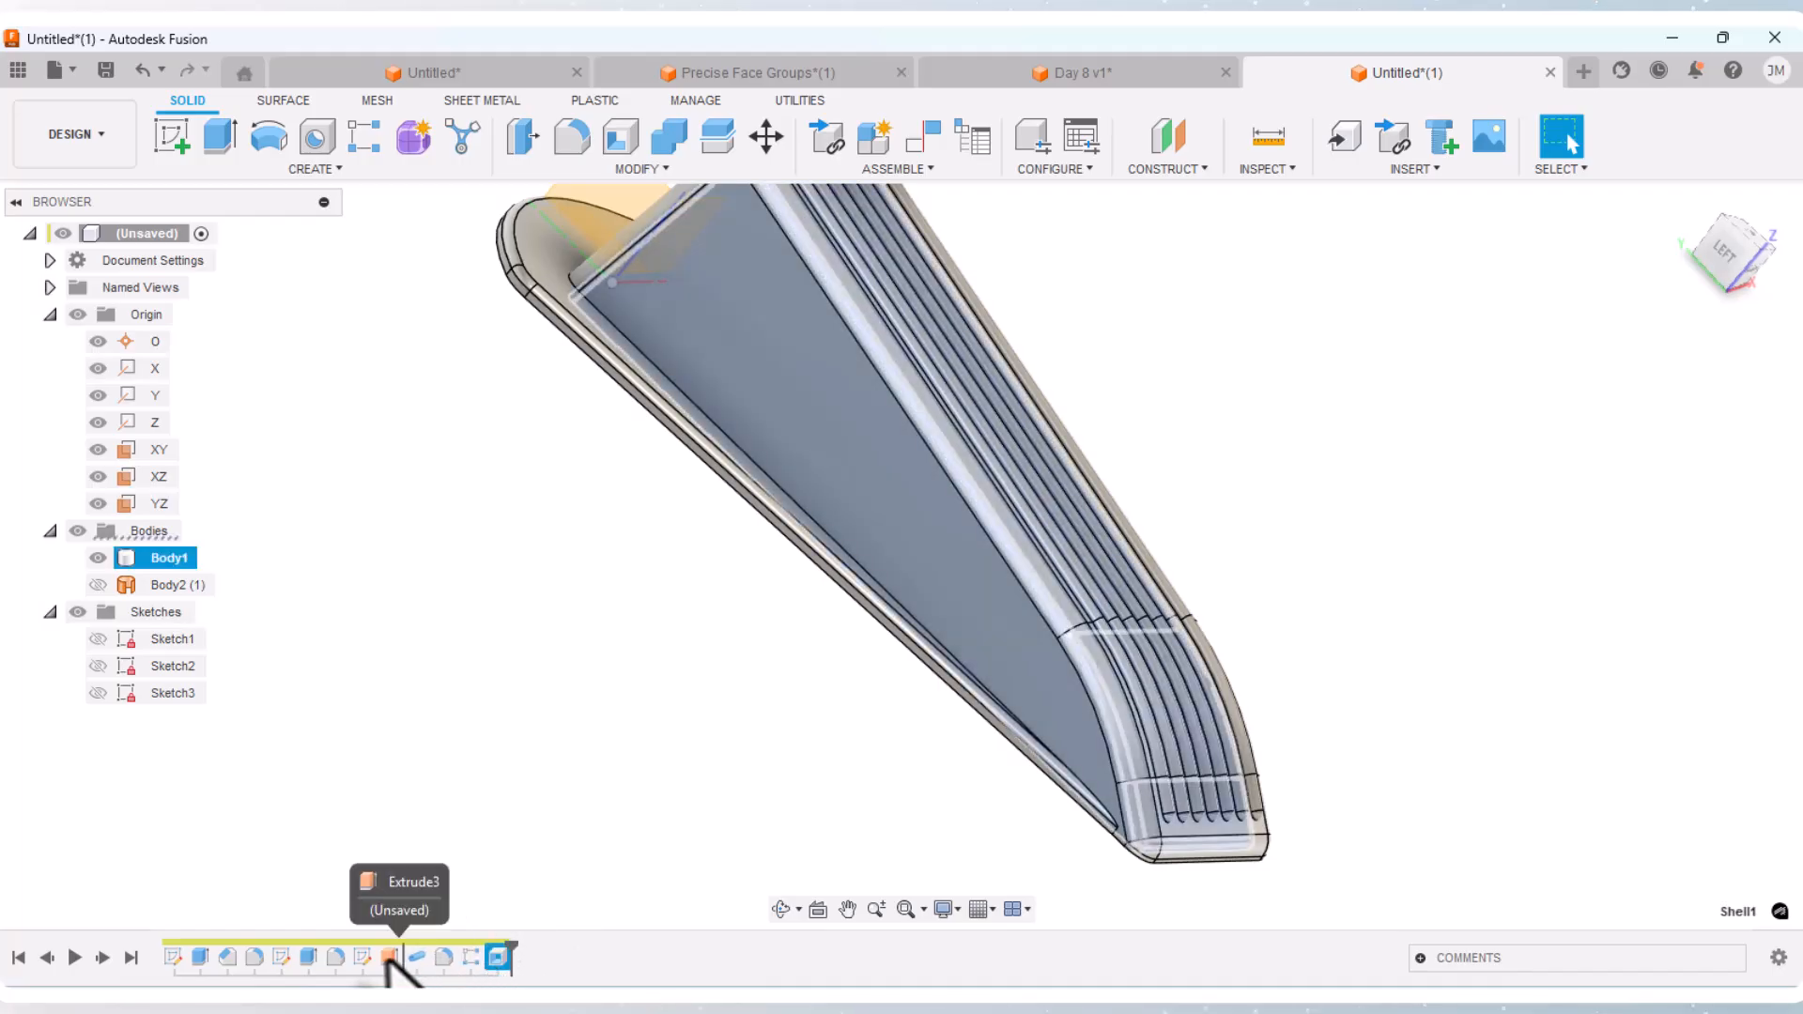
{"action": "key", "text": "Escape"}
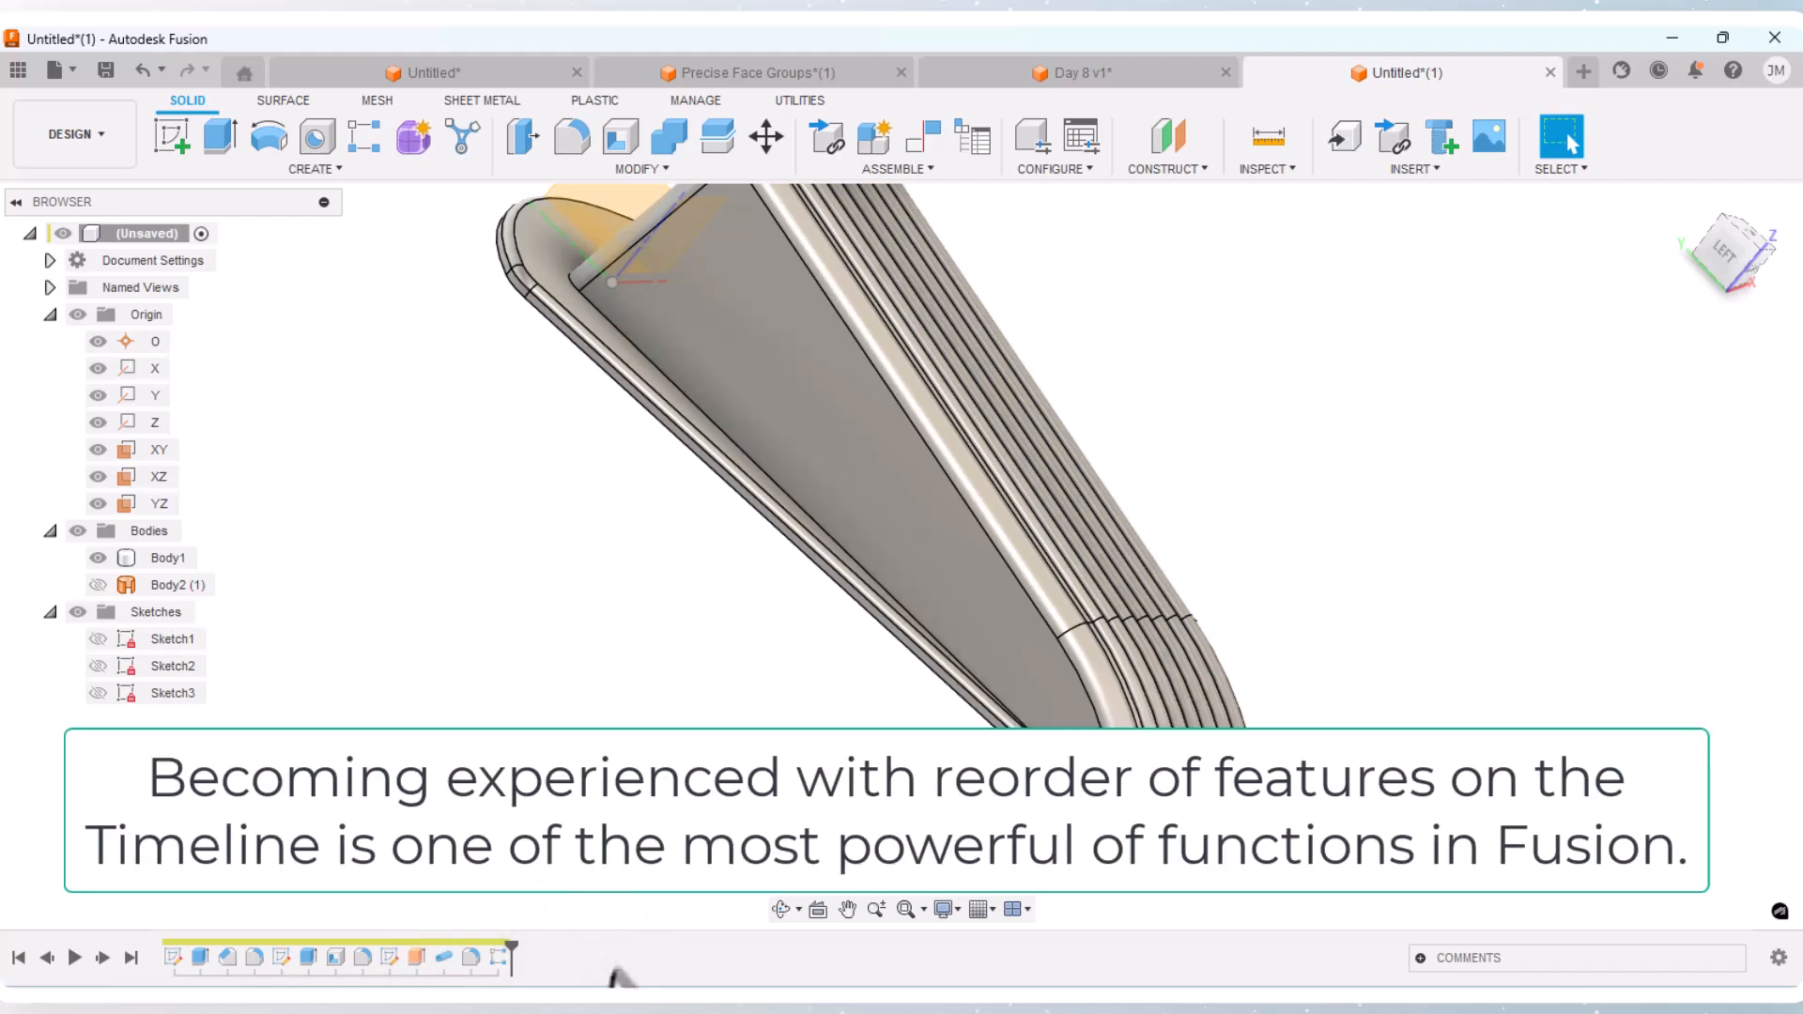
Step: Examine the hollow interior and highlight Fillet2 in the timeline to inspect the rounded rim of the base plate
{"action": "left_click", "coordinate": [780, 908]}
{"action": "mouse_move", "coordinate": [719, 714]}
{"action": "left_mouse_down"}
{"action": "mouse_move", "coordinate": [765, 635]}
{"action": "mouse_move", "coordinate": [751, 728]}
{"action": "left_mouse_up"}
{"action": "right_click", "coordinate": [751, 800]}
{"action": "left_click", "coordinate": [815, 801]}
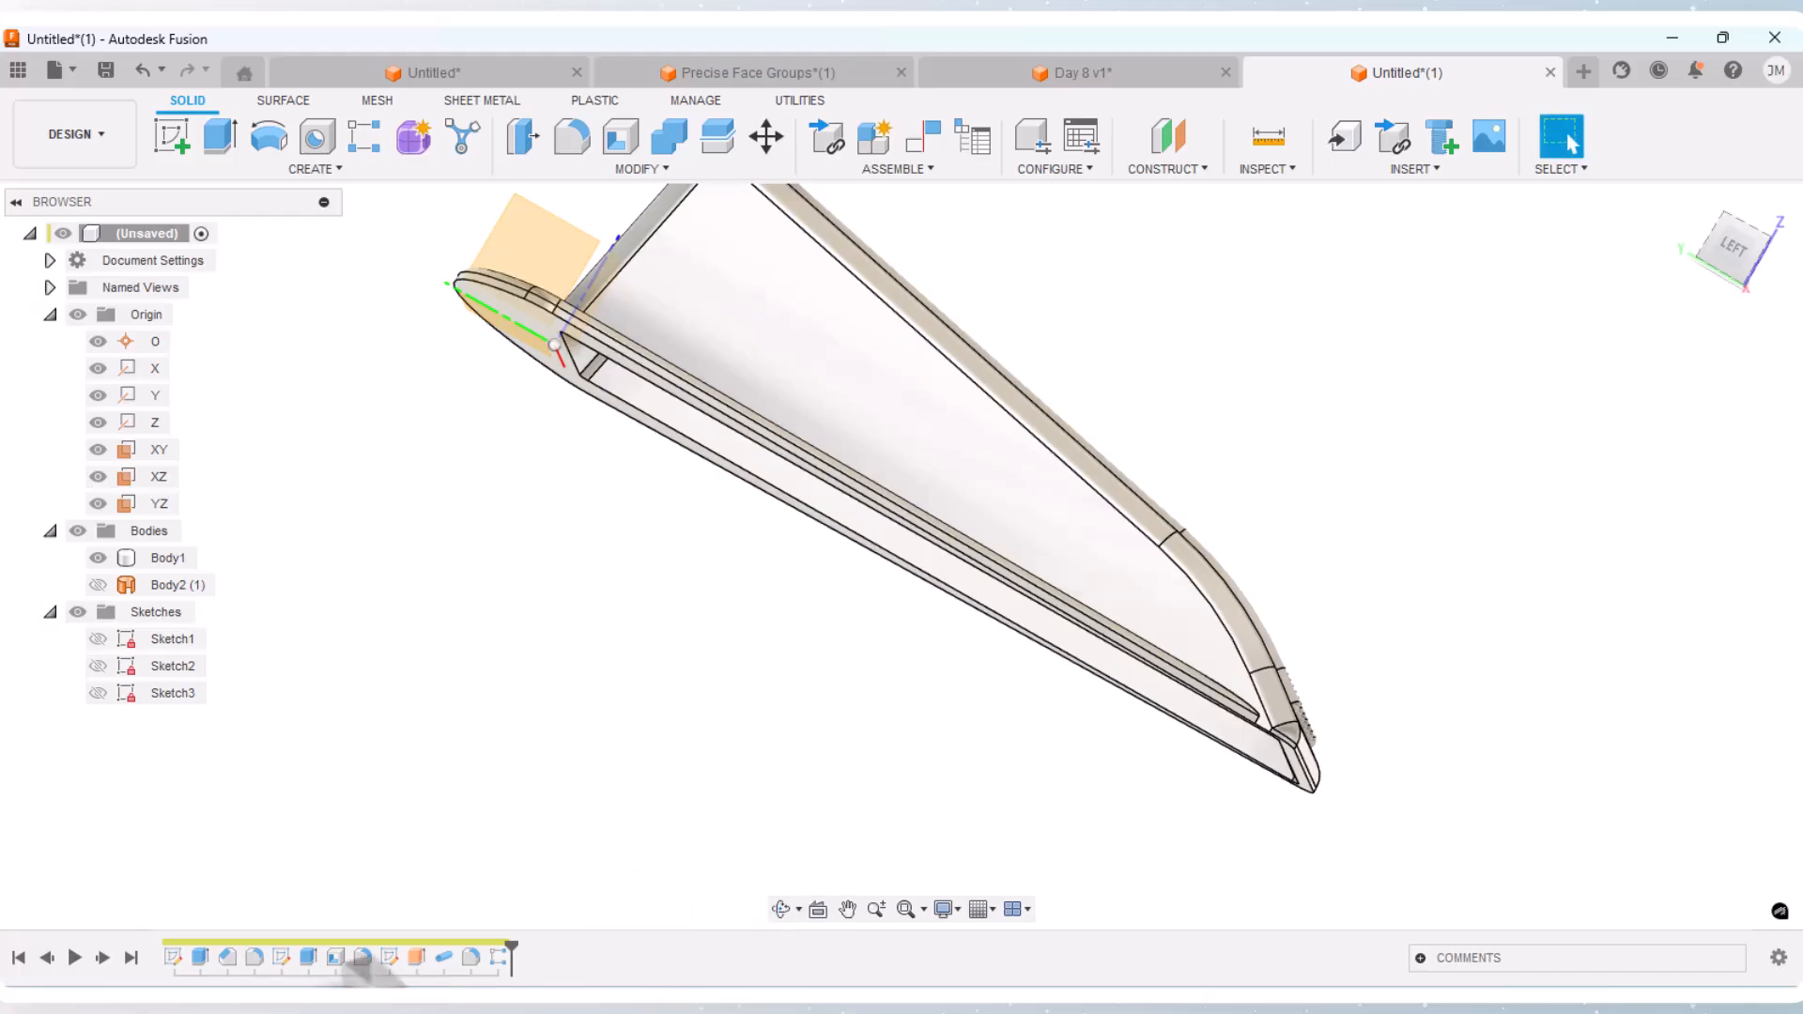
{"action": "left_click", "coordinate": [363, 958]}
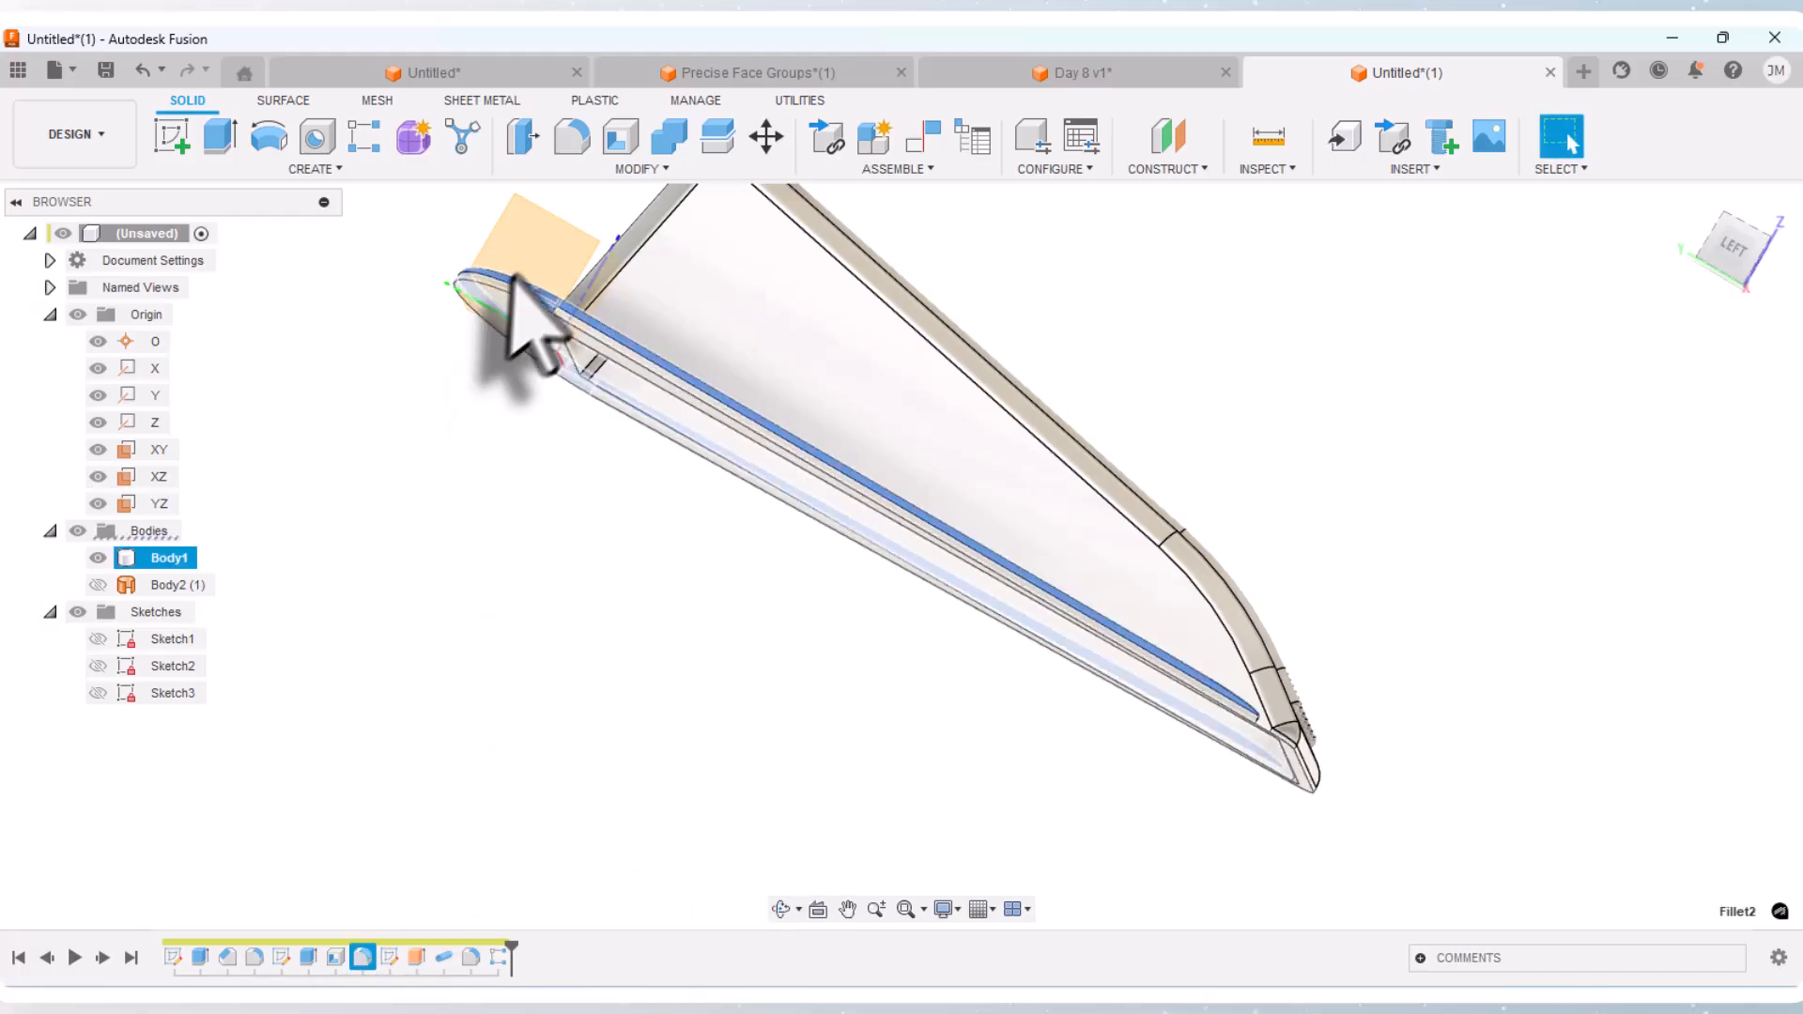
{"action": "scroll", "coordinate": [563, 322], "scroll_direction": "up", "scroll_amount": 6}
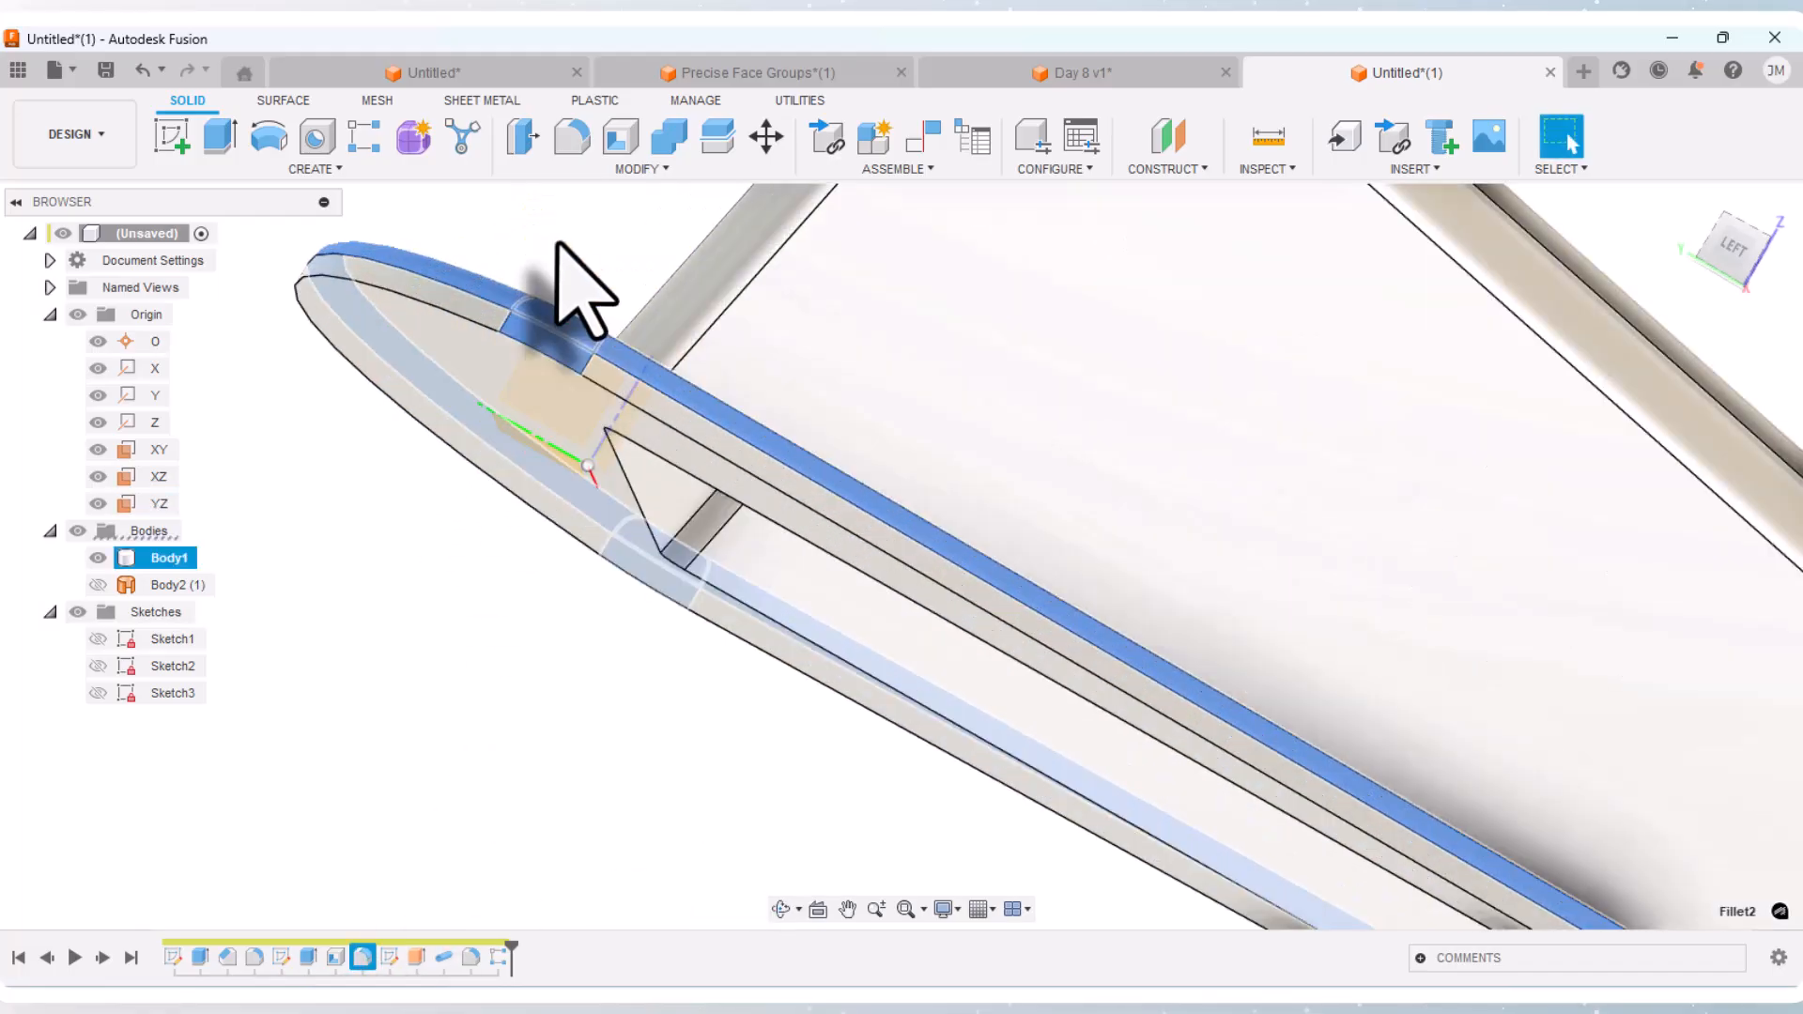
{"action": "scroll", "coordinate": [629, 349], "scroll_direction": "down", "scroll_amount": 5}
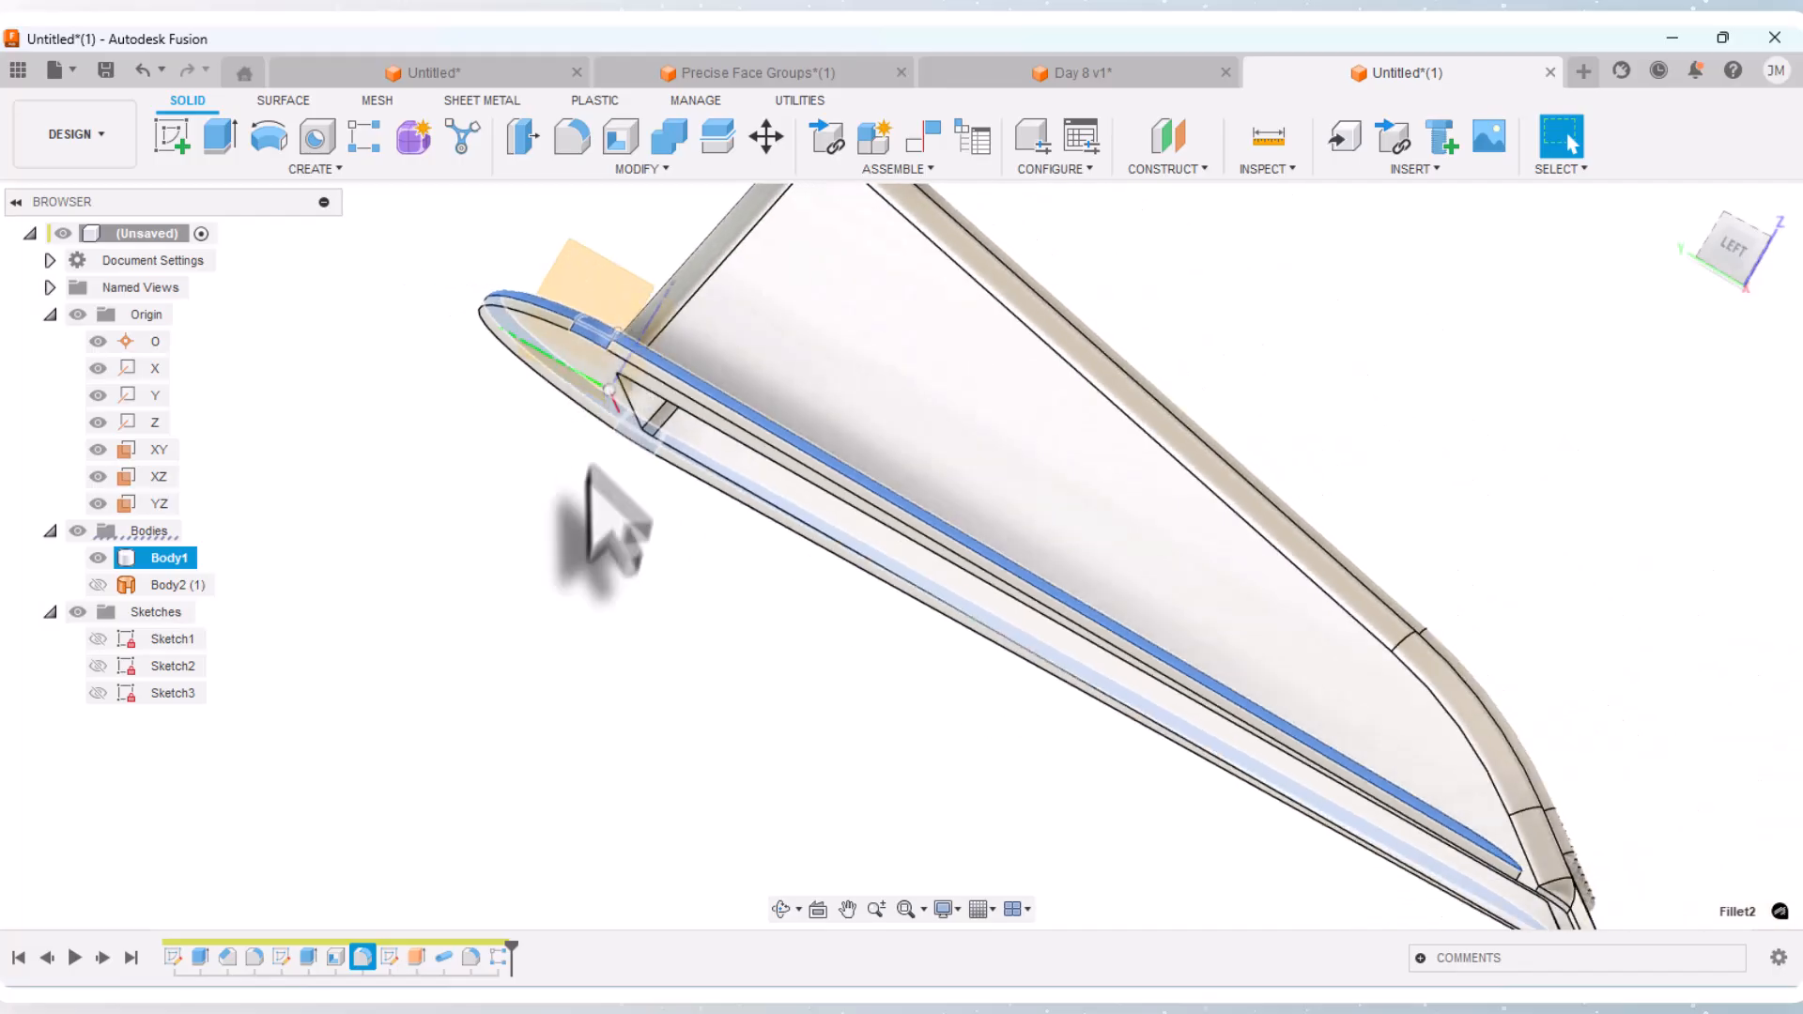
{"action": "left_click", "coordinate": [787, 909]}
{"action": "left_click_drag", "start_coordinate": [772, 771], "coordinate": [757, 733]}
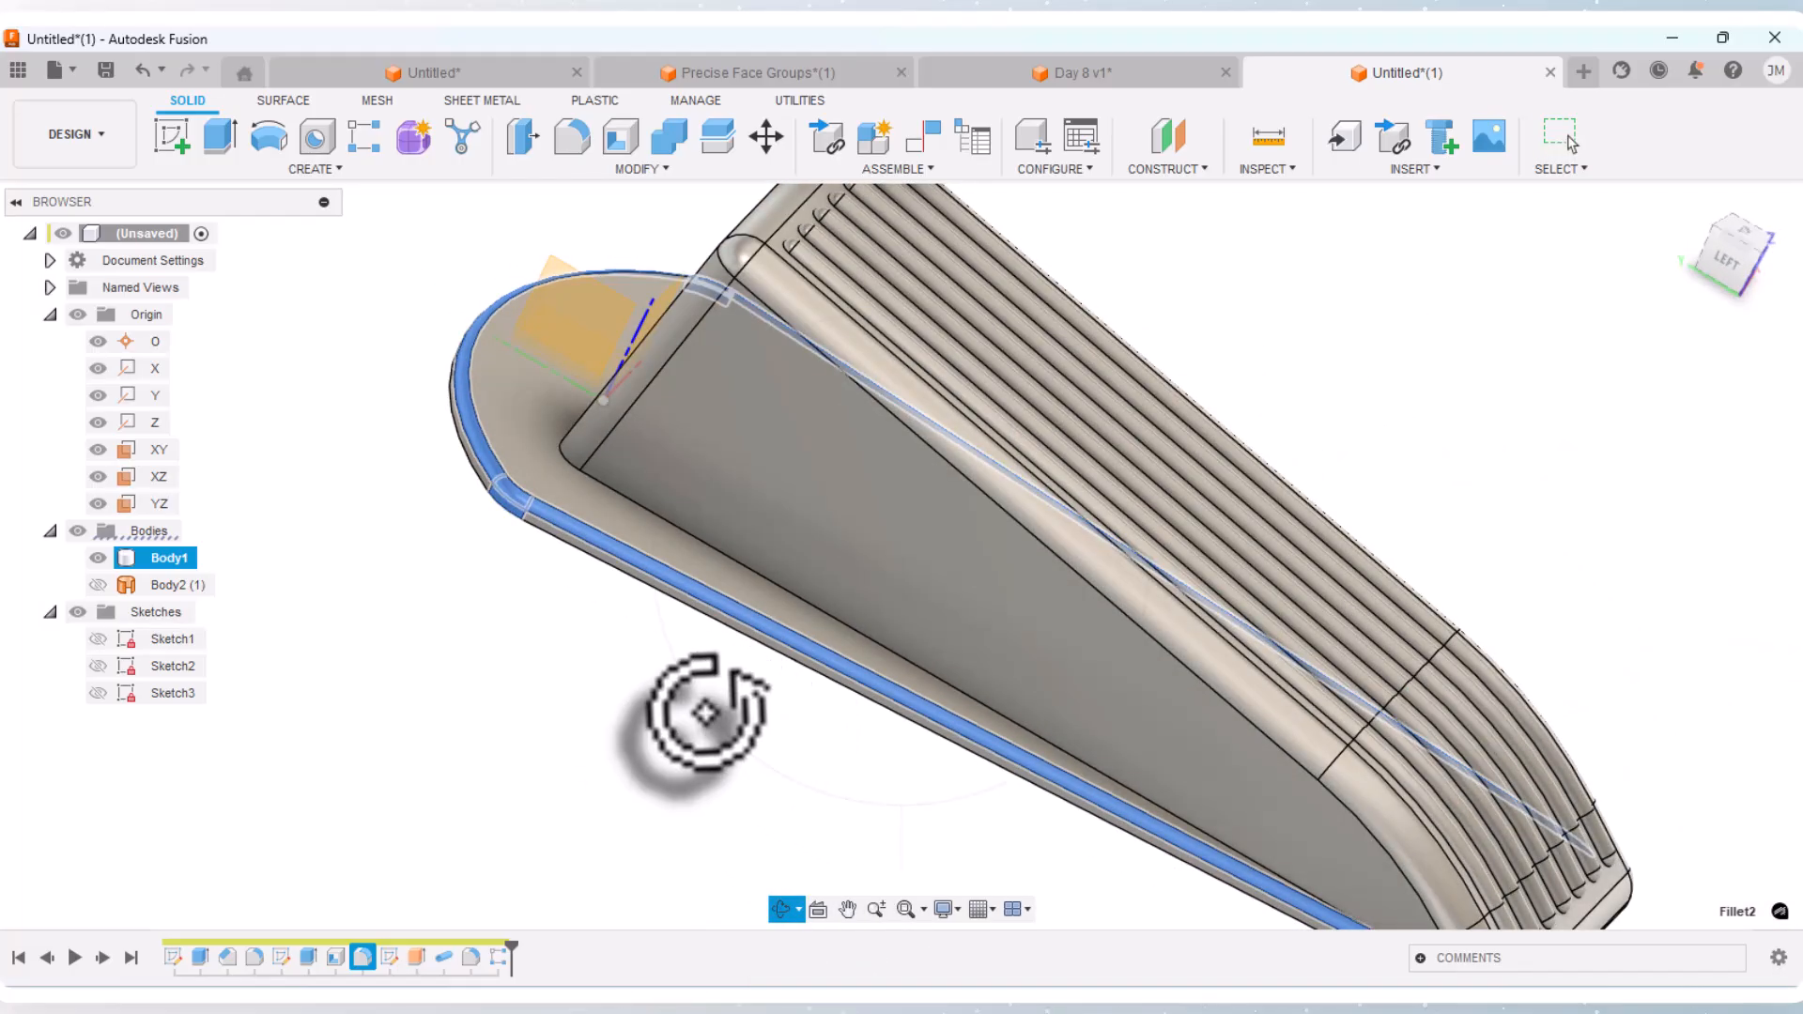
{"action": "right_click", "coordinate": [567, 627]}
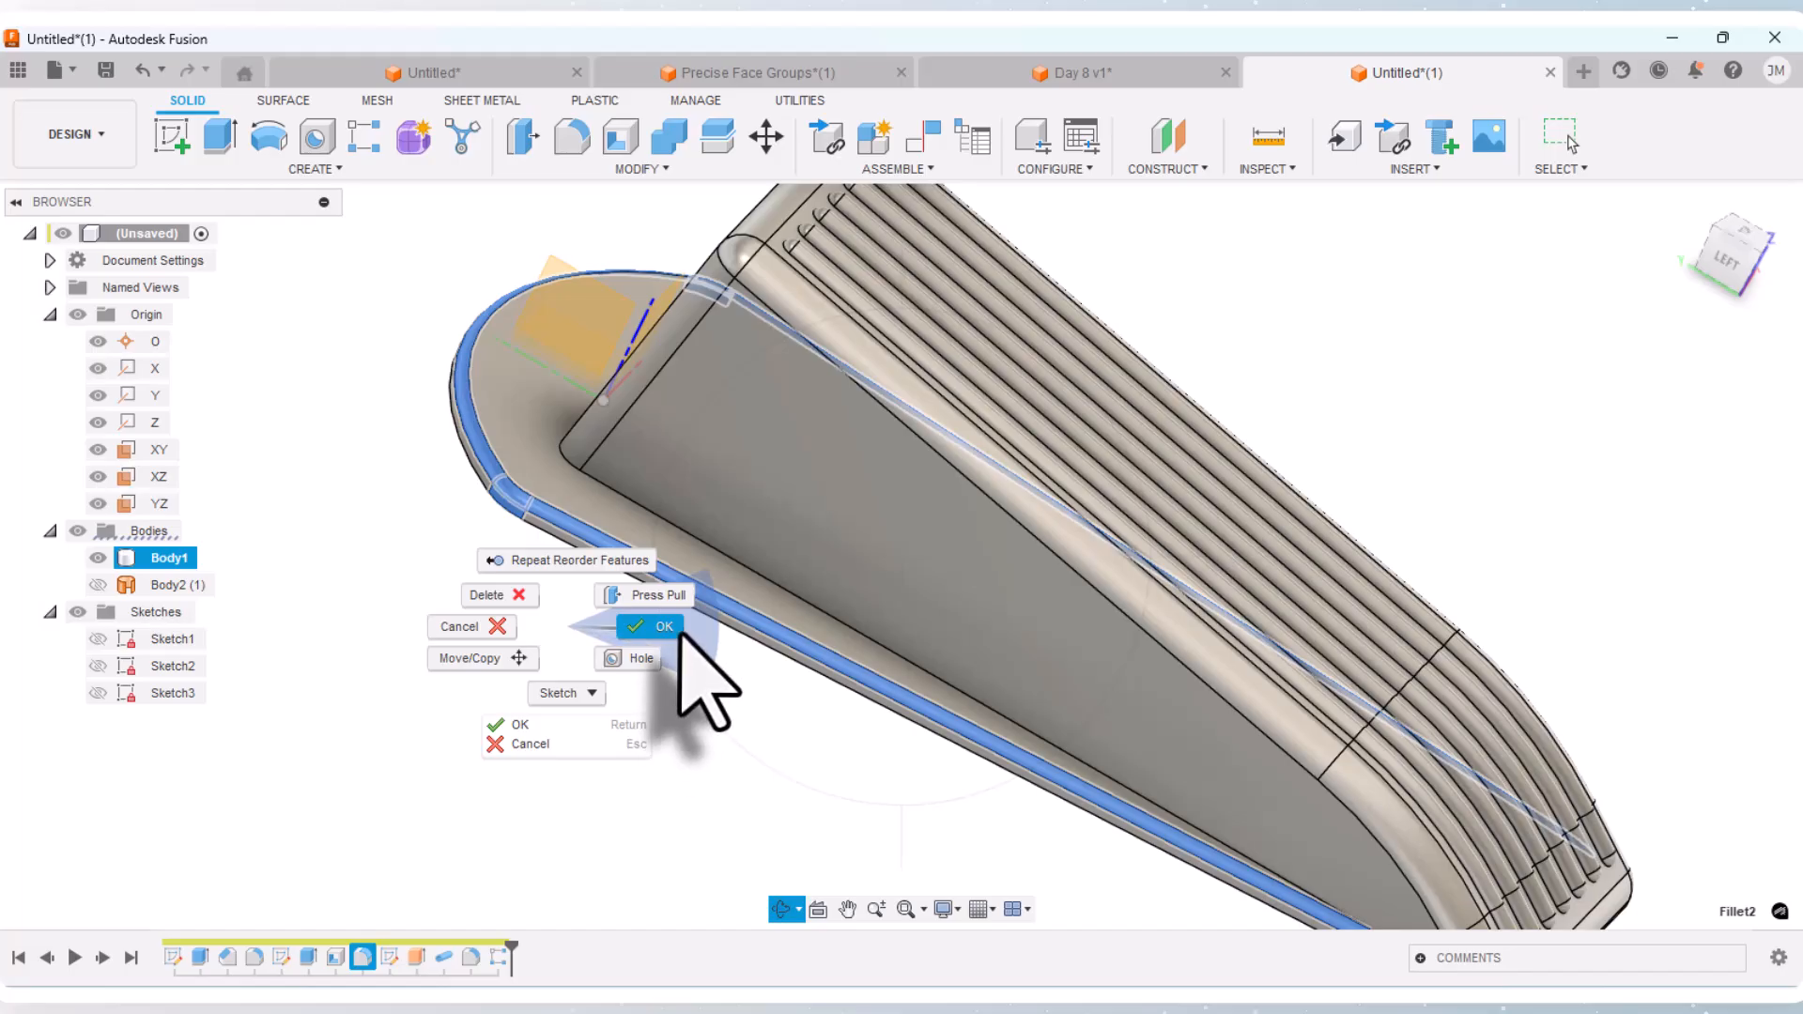
{"action": "left_click", "coordinate": [681, 635]}
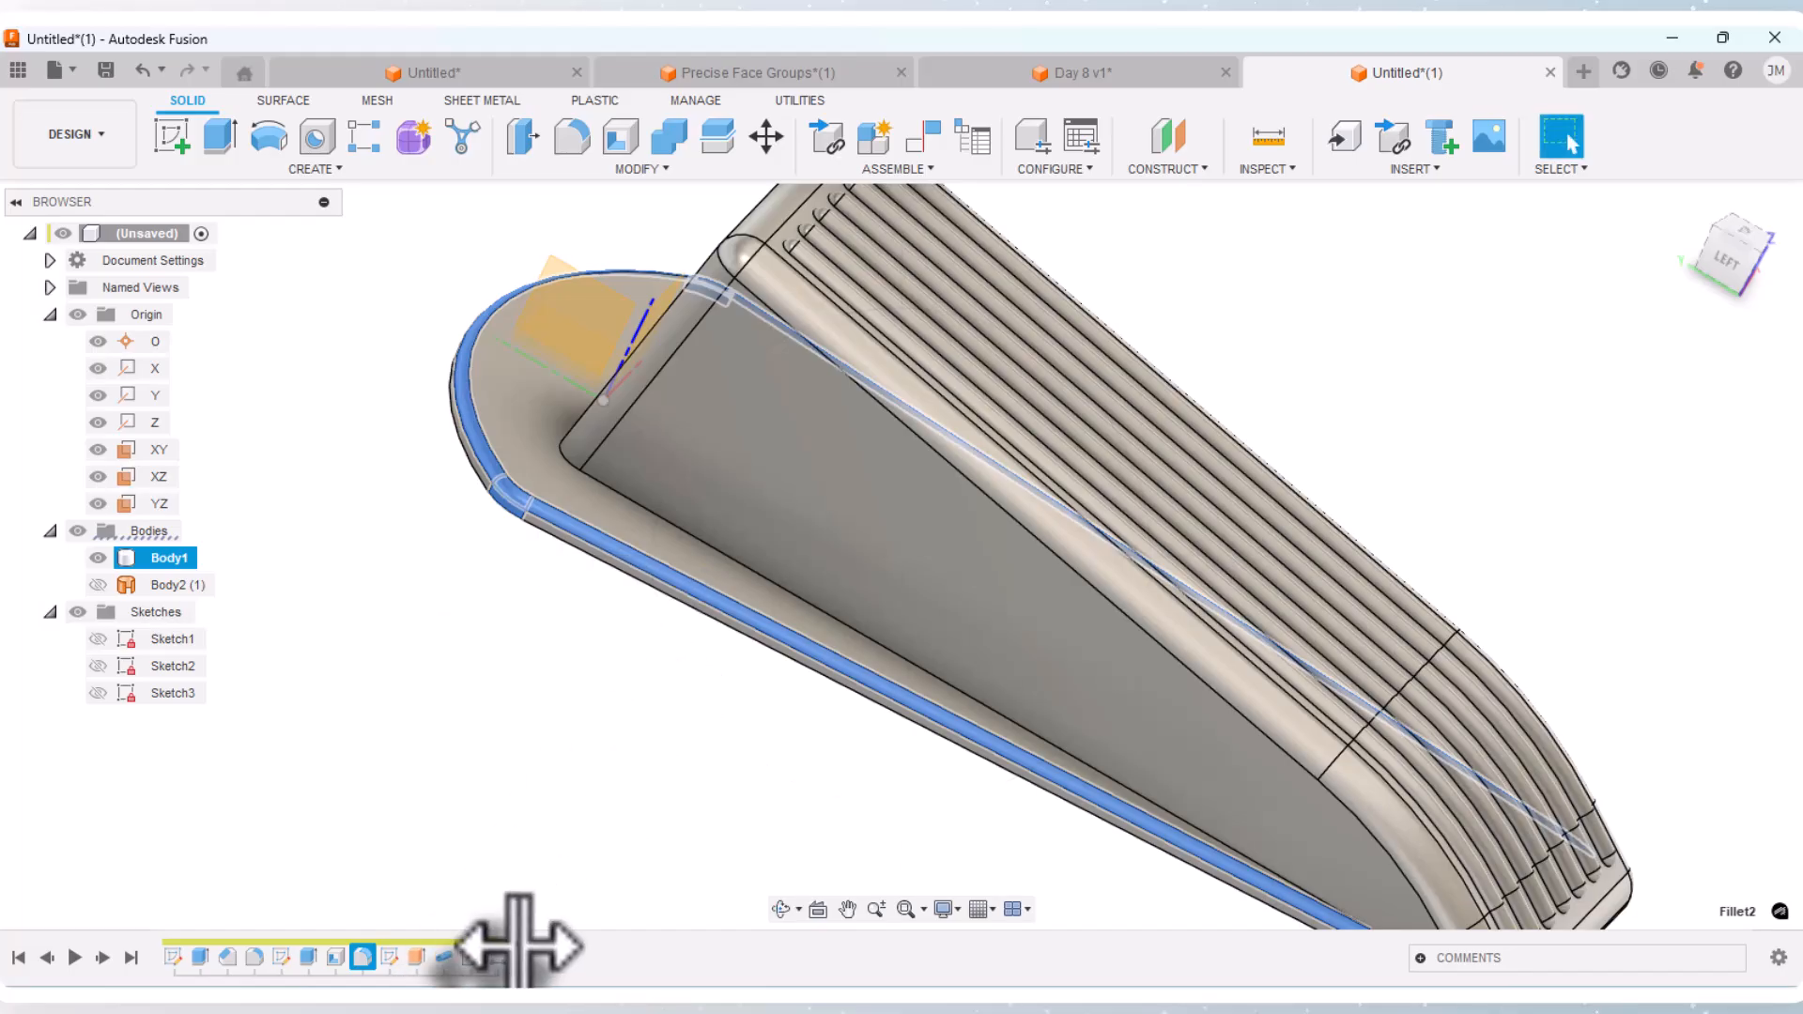
Step: Roll the timeline back to directly after the Shell feature and try a 0.5 mm fillet on the wedge-to-base-plate edges
{"action": "left_click_drag", "start_coordinate": [515, 943], "coordinate": [349, 931]}
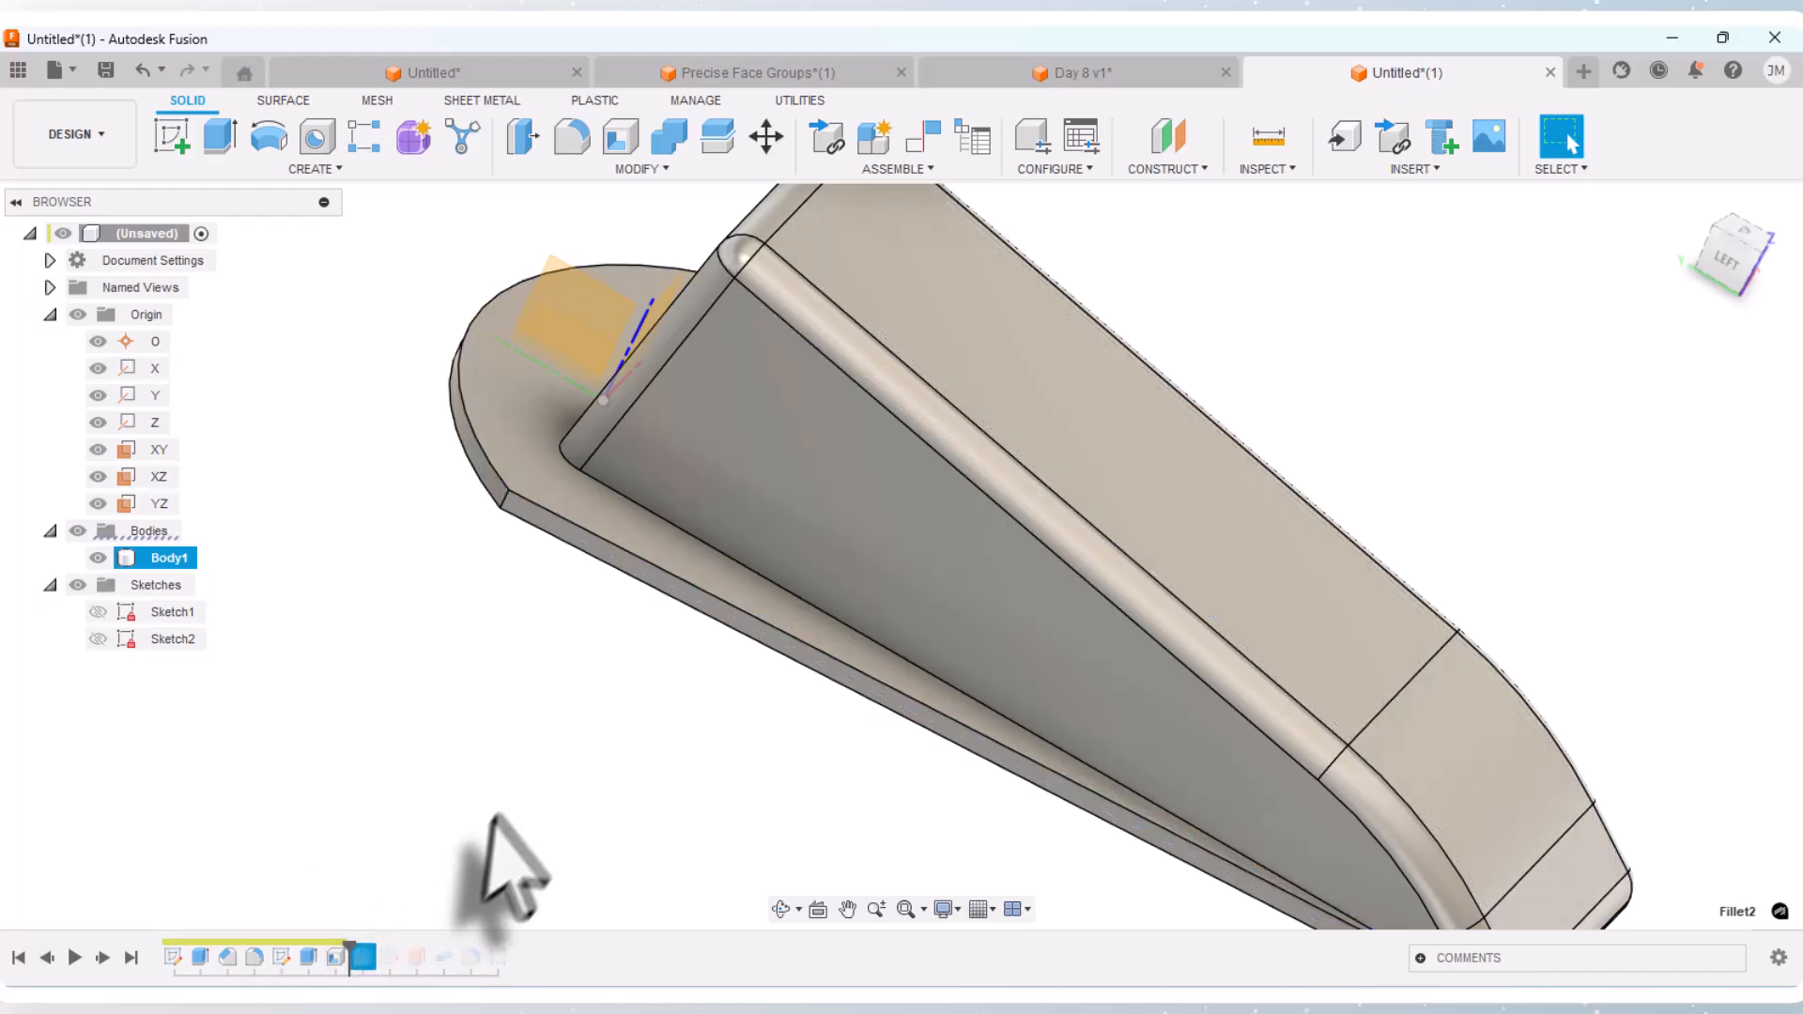
{"action": "left_click", "coordinate": [779, 909]}
{"action": "left_click_drag", "start_coordinate": [824, 777], "coordinate": [789, 836]}
{"action": "right_click", "coordinate": [789, 835]}
{"action": "left_click", "coordinate": [873, 836]}
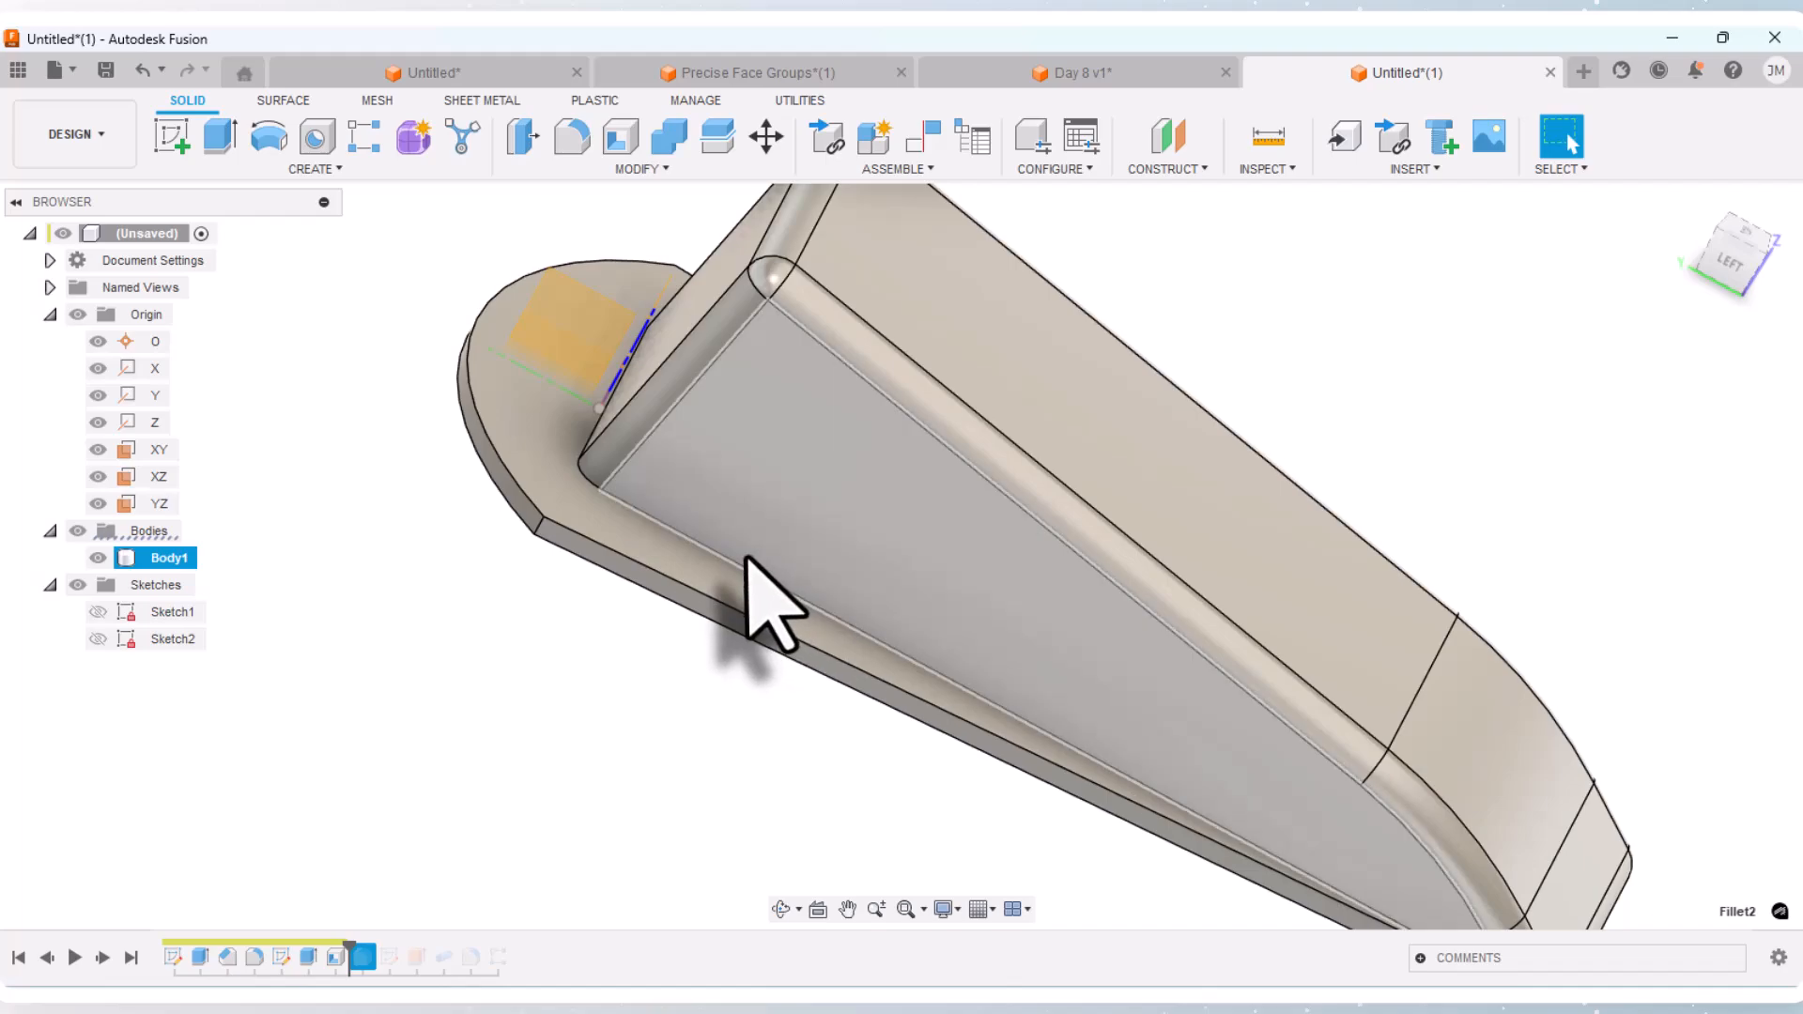
{"action": "left_click", "coordinate": [571, 139]}
{"action": "left_click", "coordinate": [620, 492]}
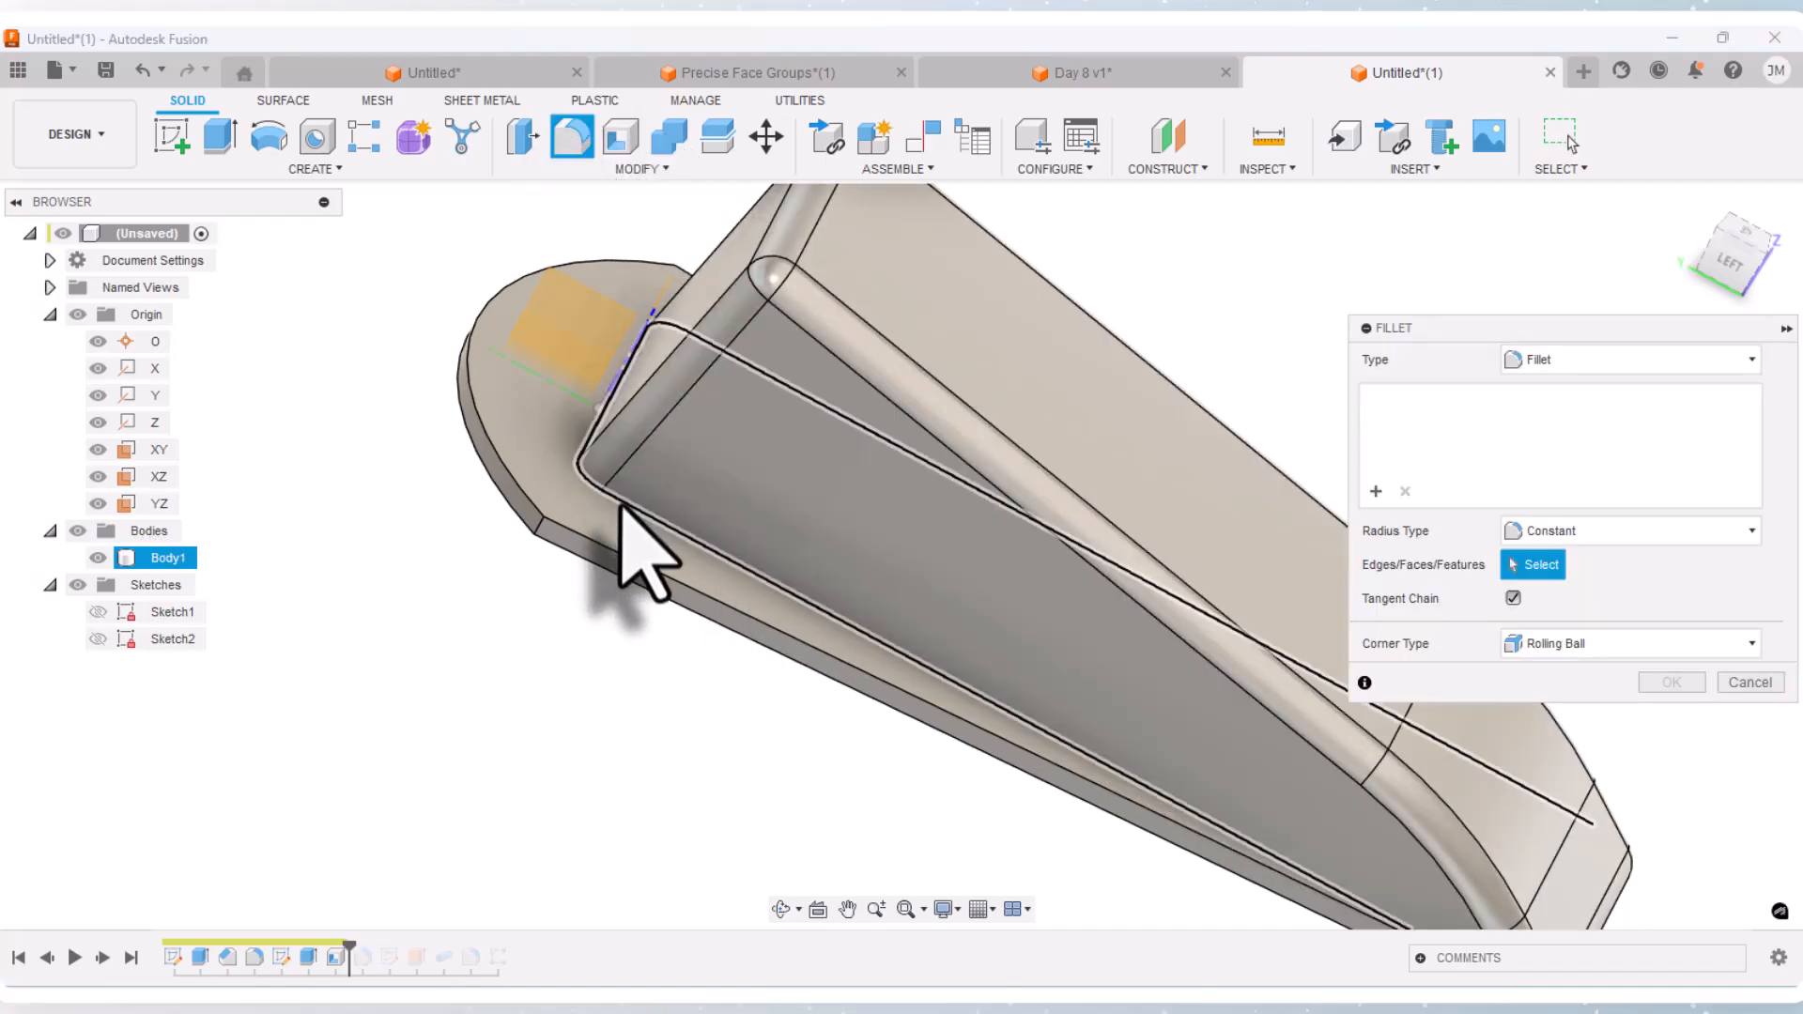
{"action": "left_click", "coordinate": [1564, 398]}
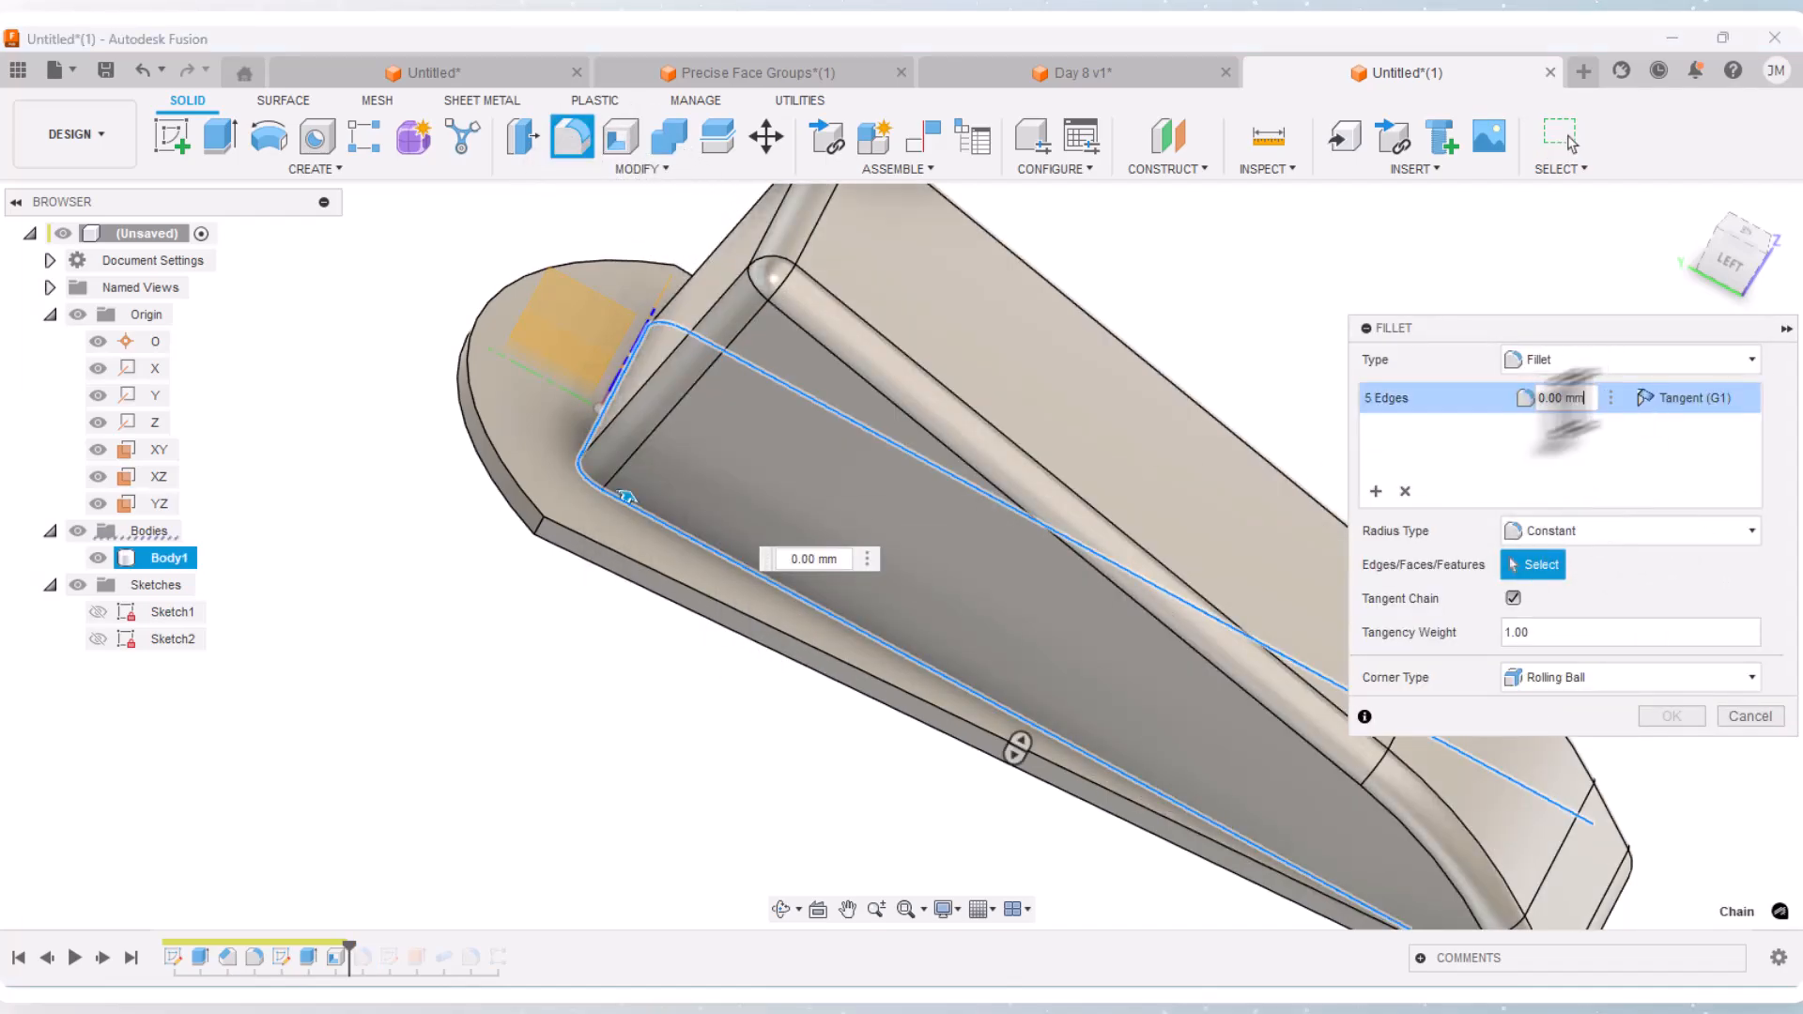
{"action": "type", "text": "."}
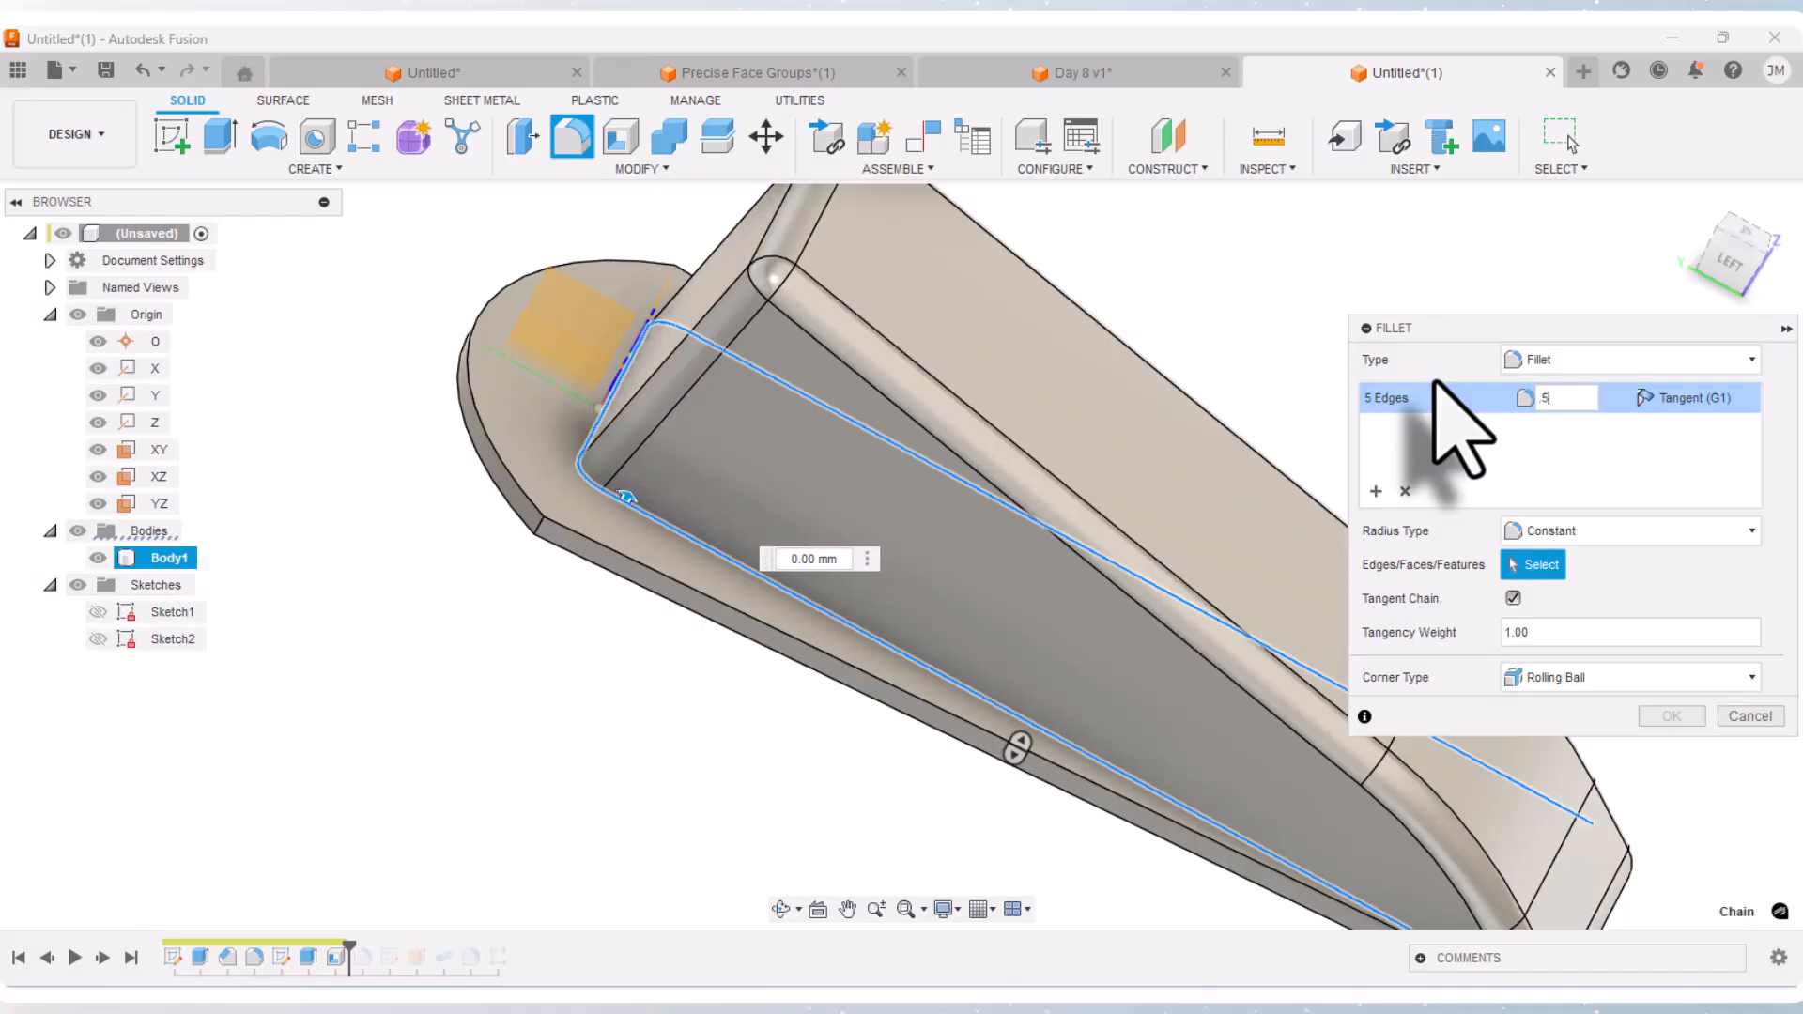
{"action": "type", "text": "5"}
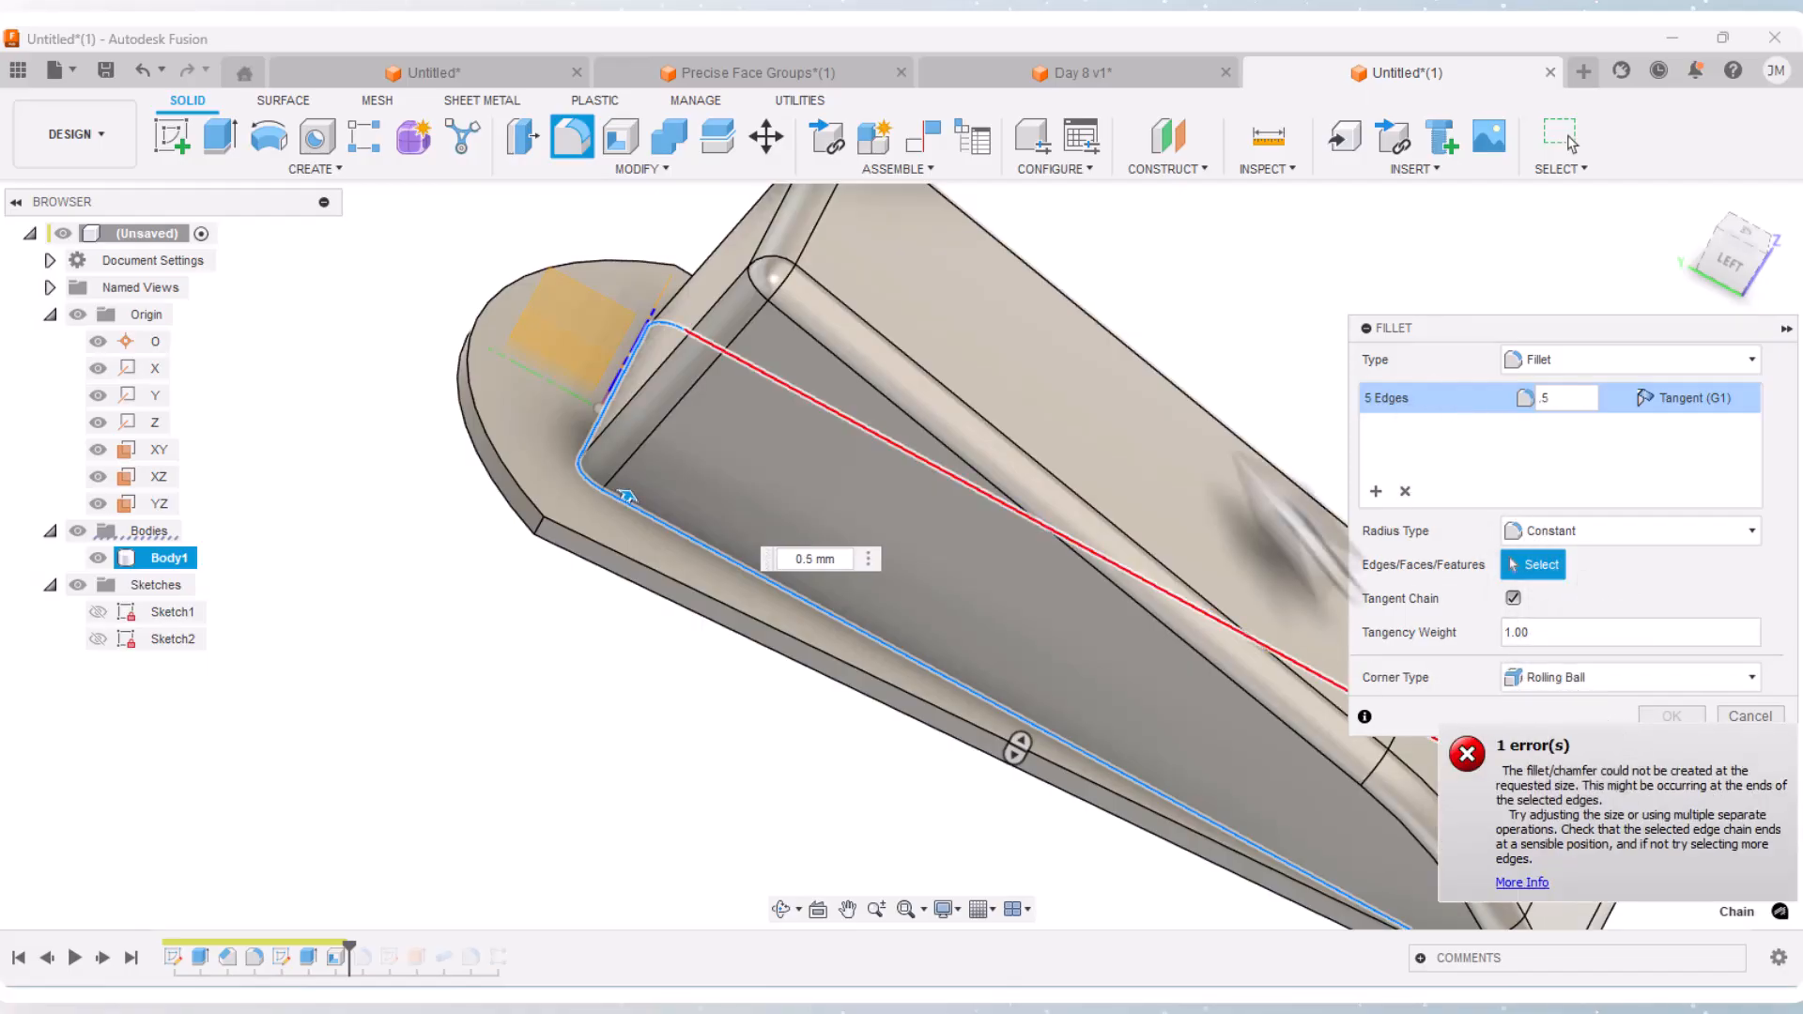
Step: Set the radius of the wedge-to-base fillet to 1 mm and accept the feature
{"action": "left_click_drag", "start_coordinate": [1393, 330], "coordinate": [1097, 134]}
{"action": "scroll", "coordinate": [706, 224], "scroll_direction": "down", "scroll_amount": 3}
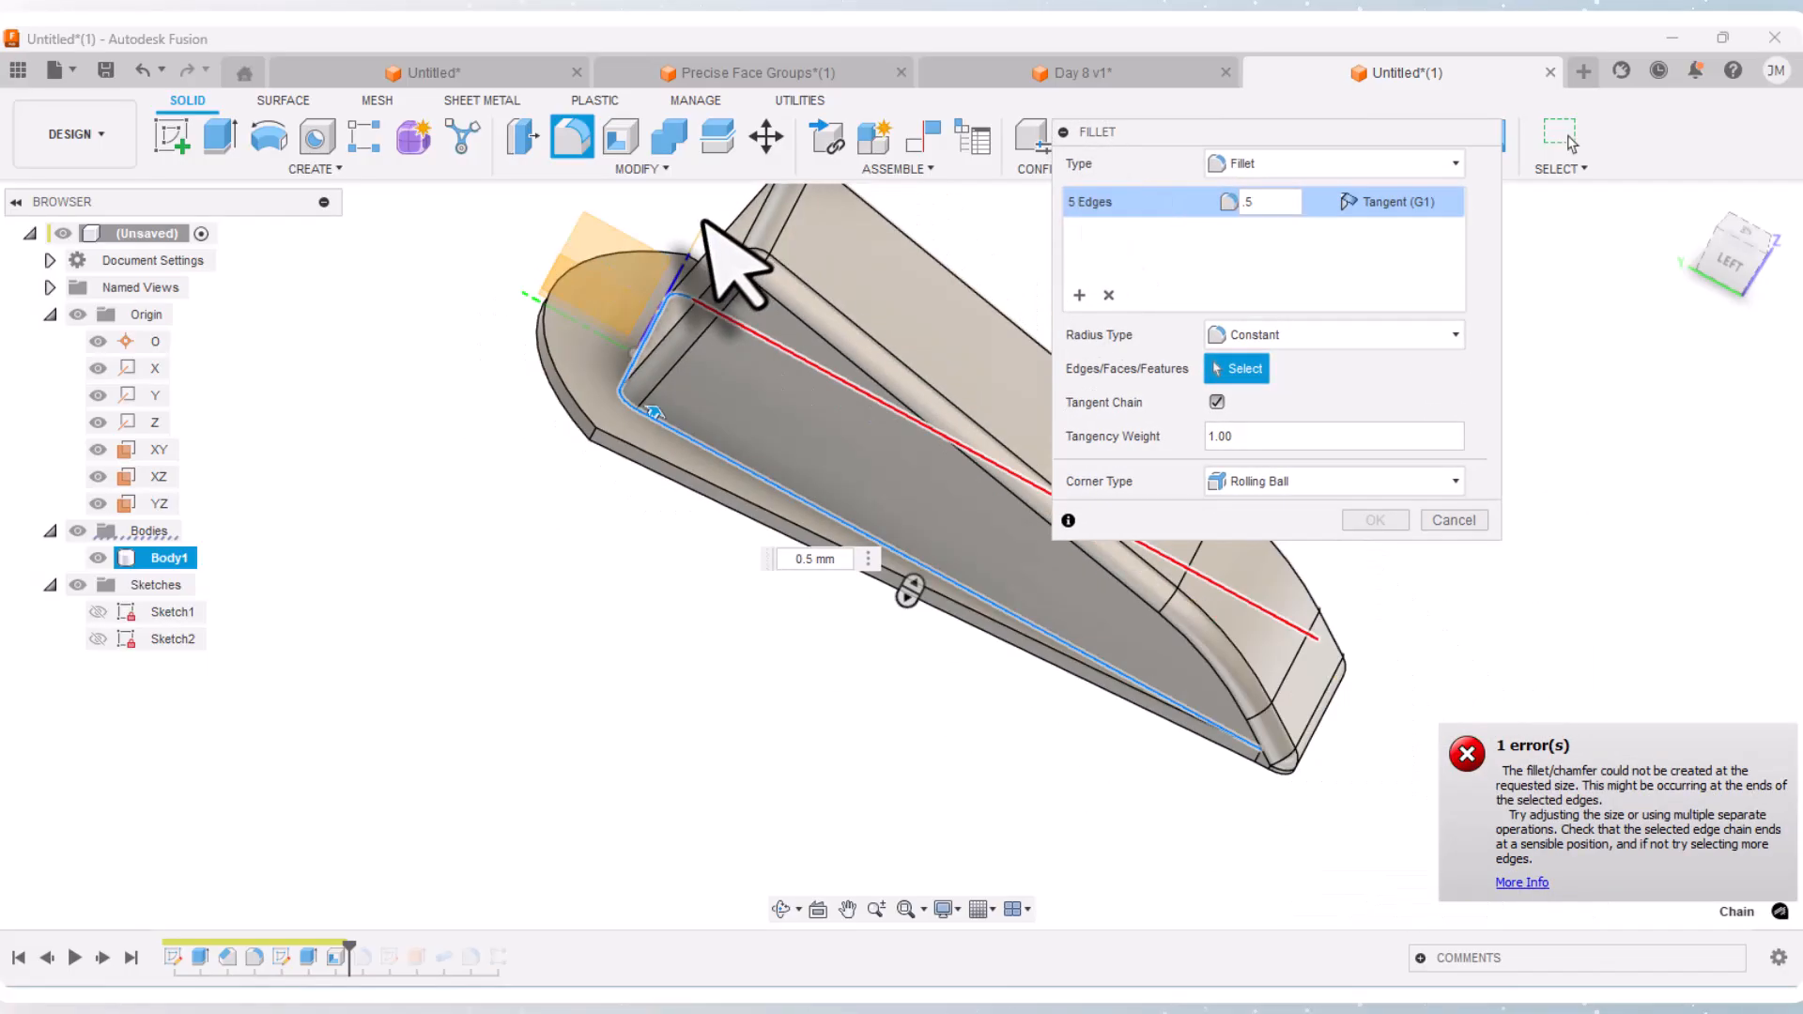
{"action": "scroll", "coordinate": [1254, 737], "scroll_direction": "up", "scroll_amount": 1}
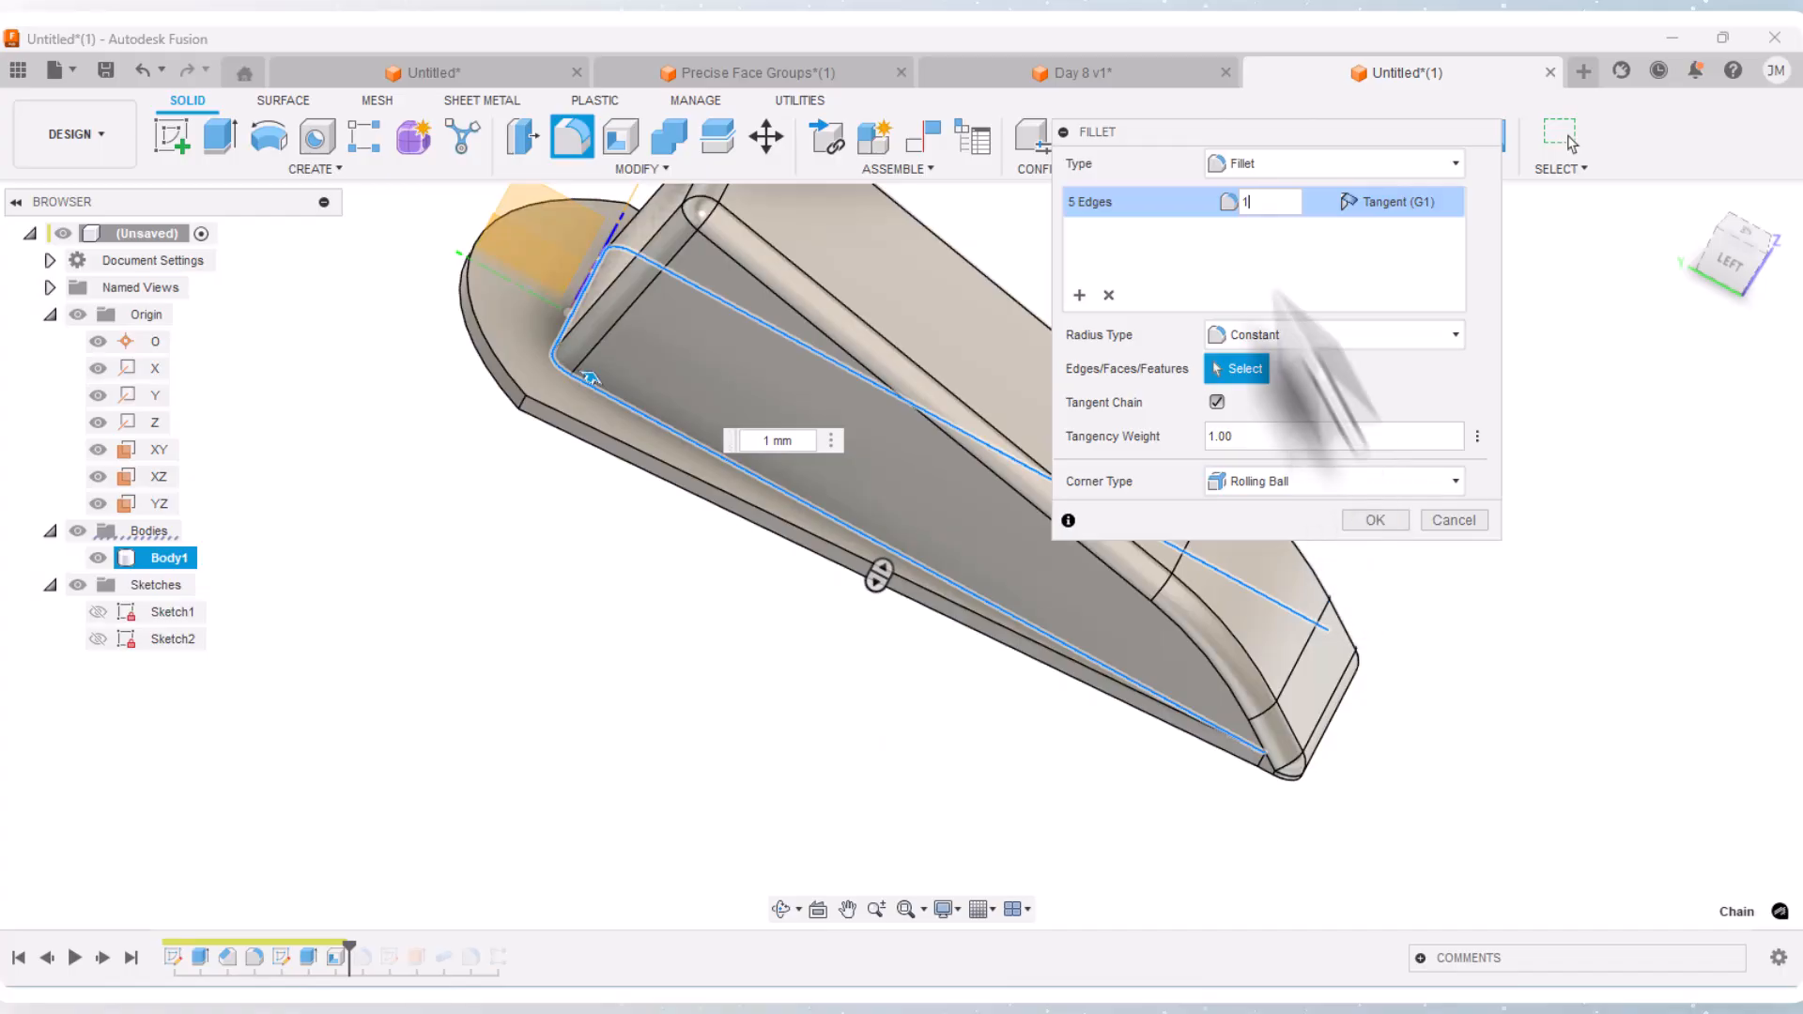
{"action": "left_click", "coordinate": [1377, 522]}
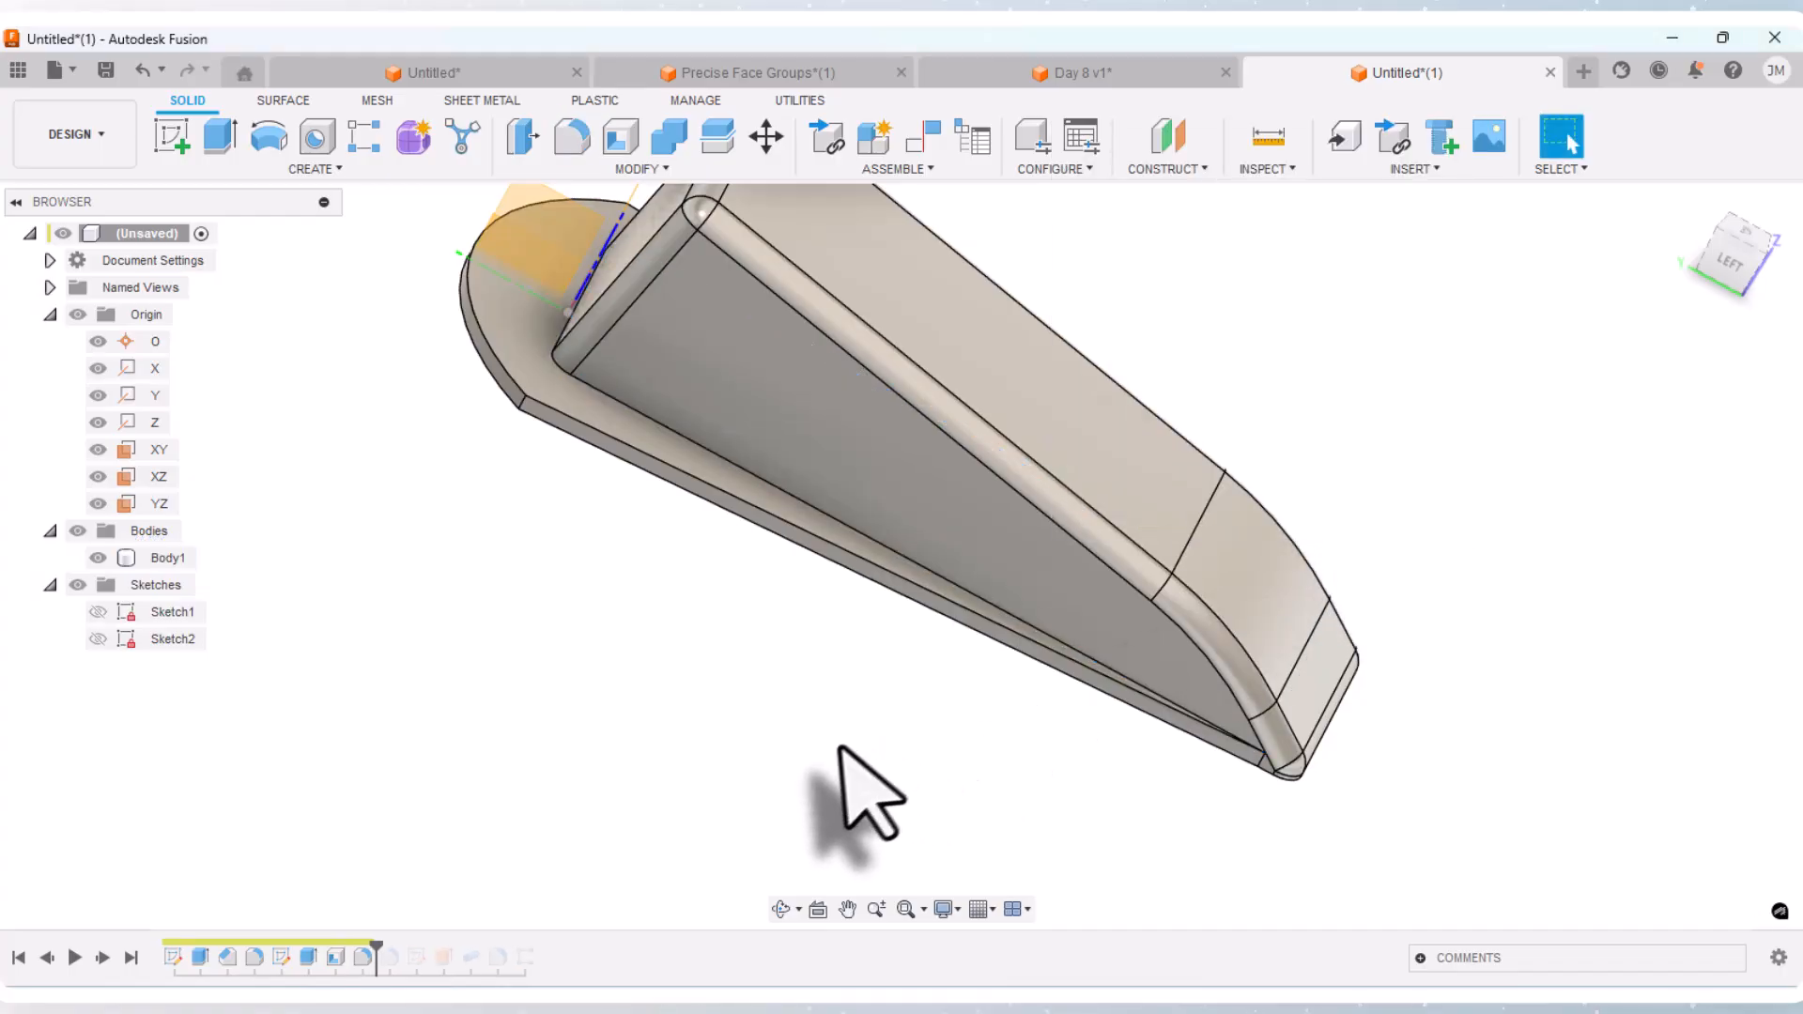
Step: Reopen the wedge-to-base fillet, try radii of 2 mm and 1 mm, inspect the junction edge closely and undo the fillet
{"action": "scroll", "coordinate": [768, 746], "scroll_direction": "down", "scroll_amount": 2}
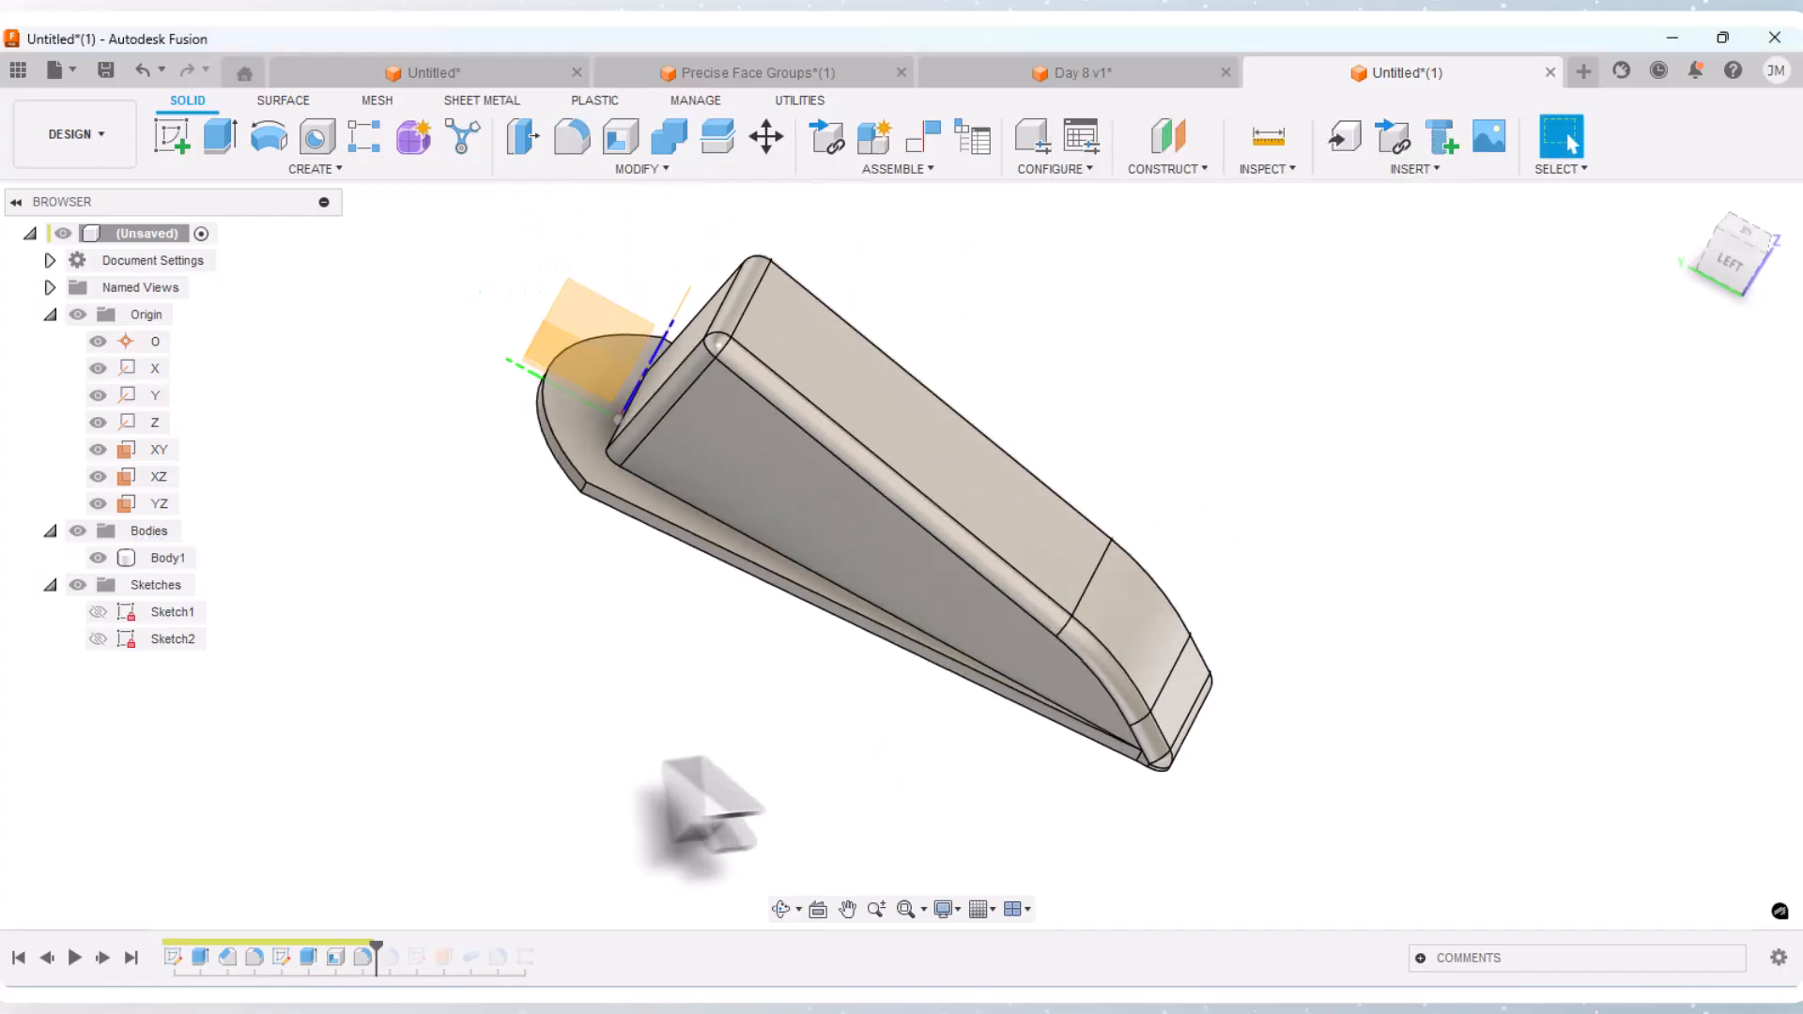
{"action": "right_click", "coordinate": [364, 967]}
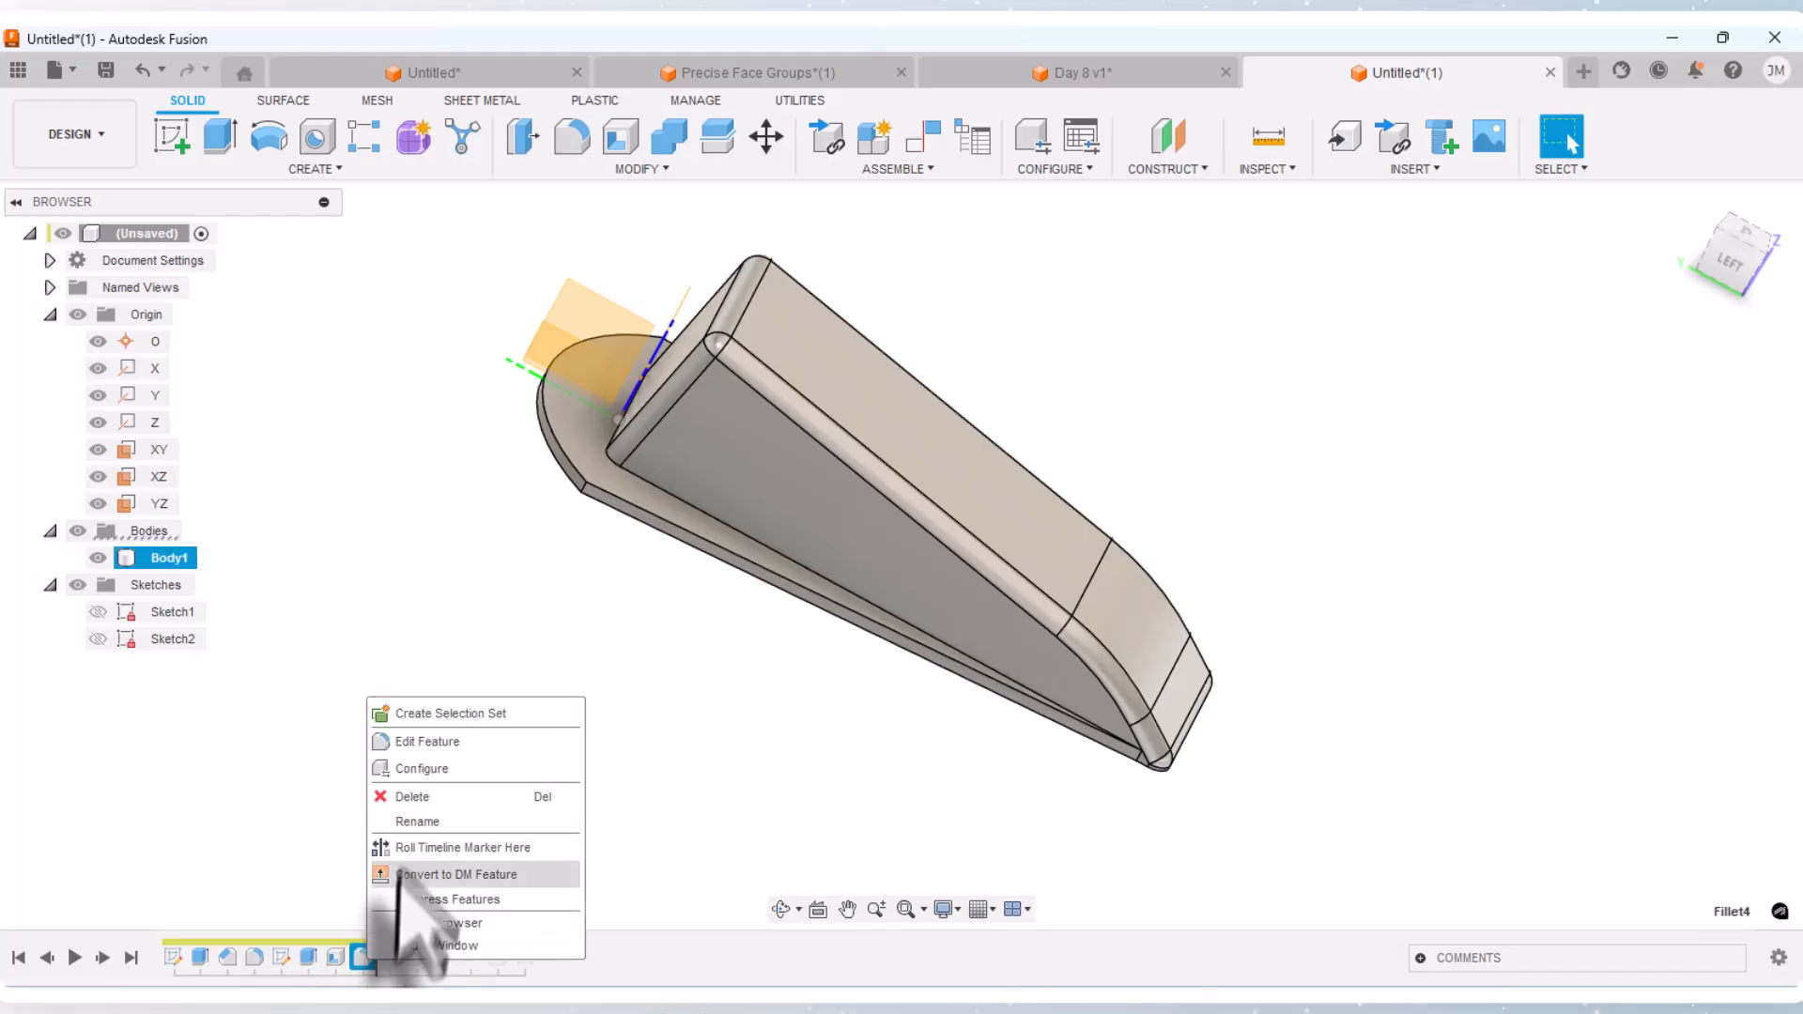
{"action": "left_click", "coordinate": [394, 739]}
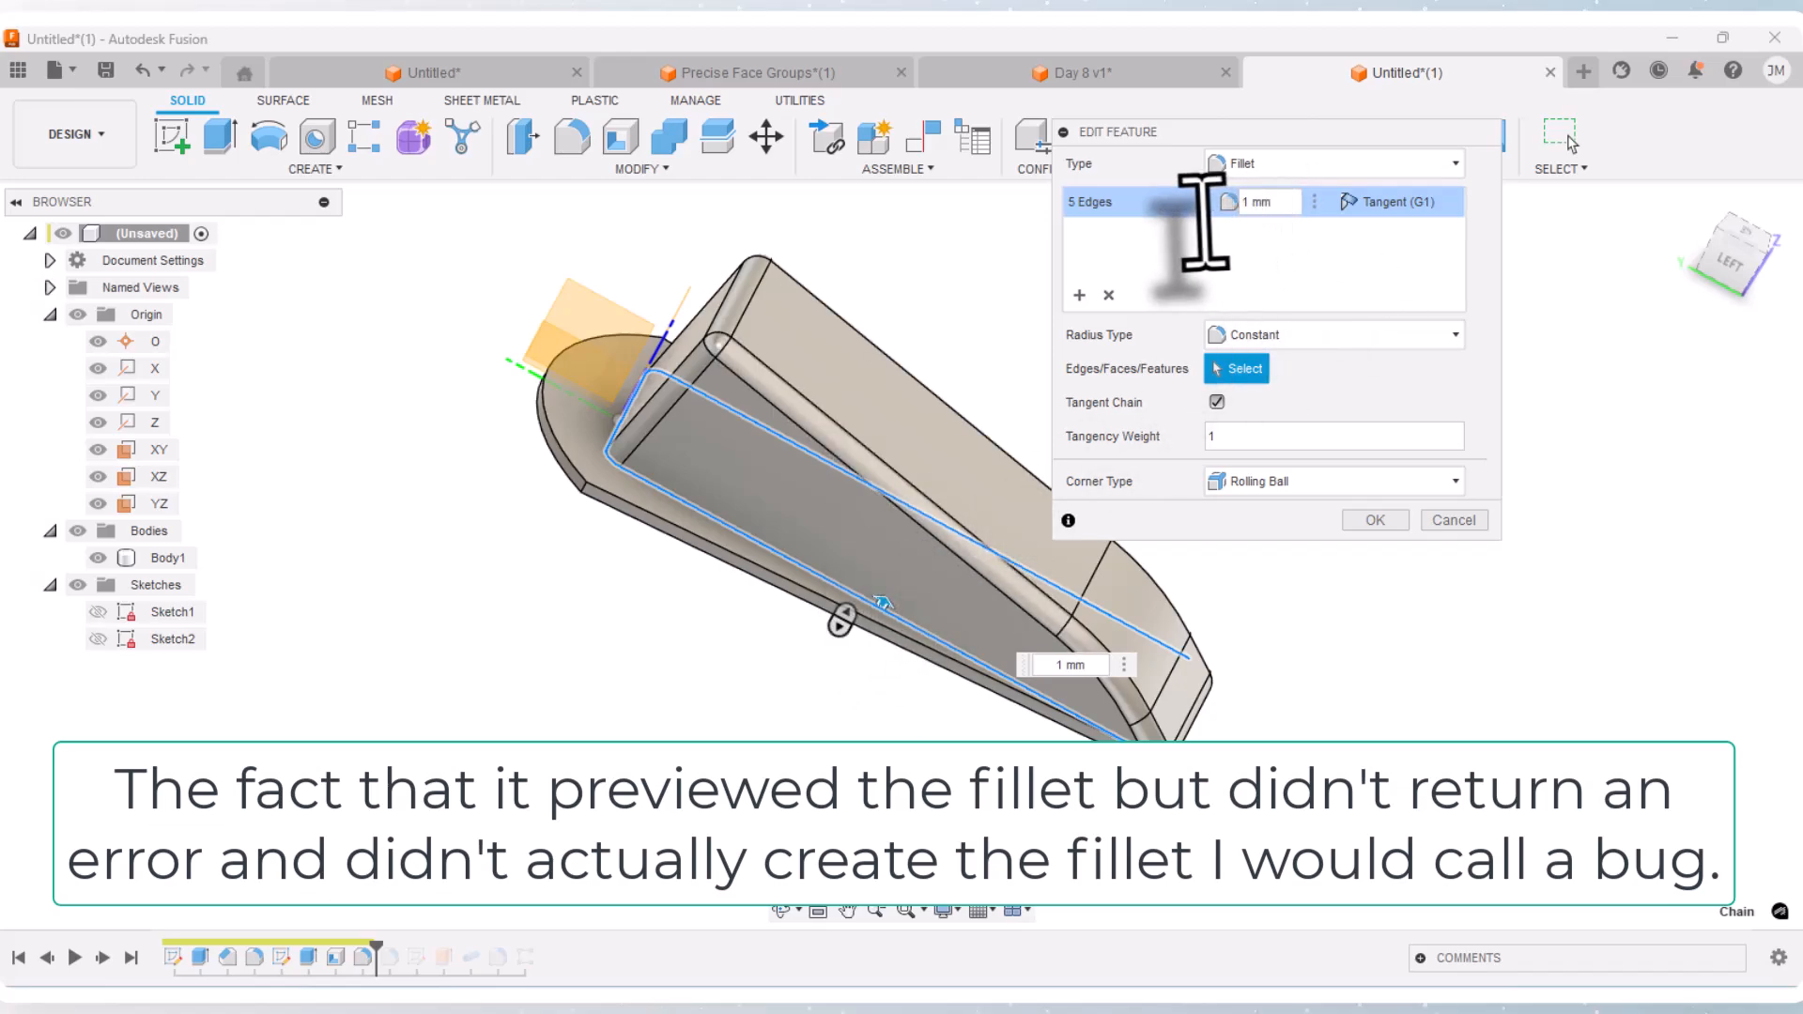
{"action": "left_click_drag", "start_coordinate": [1283, 203], "coordinate": [1161, 183]}
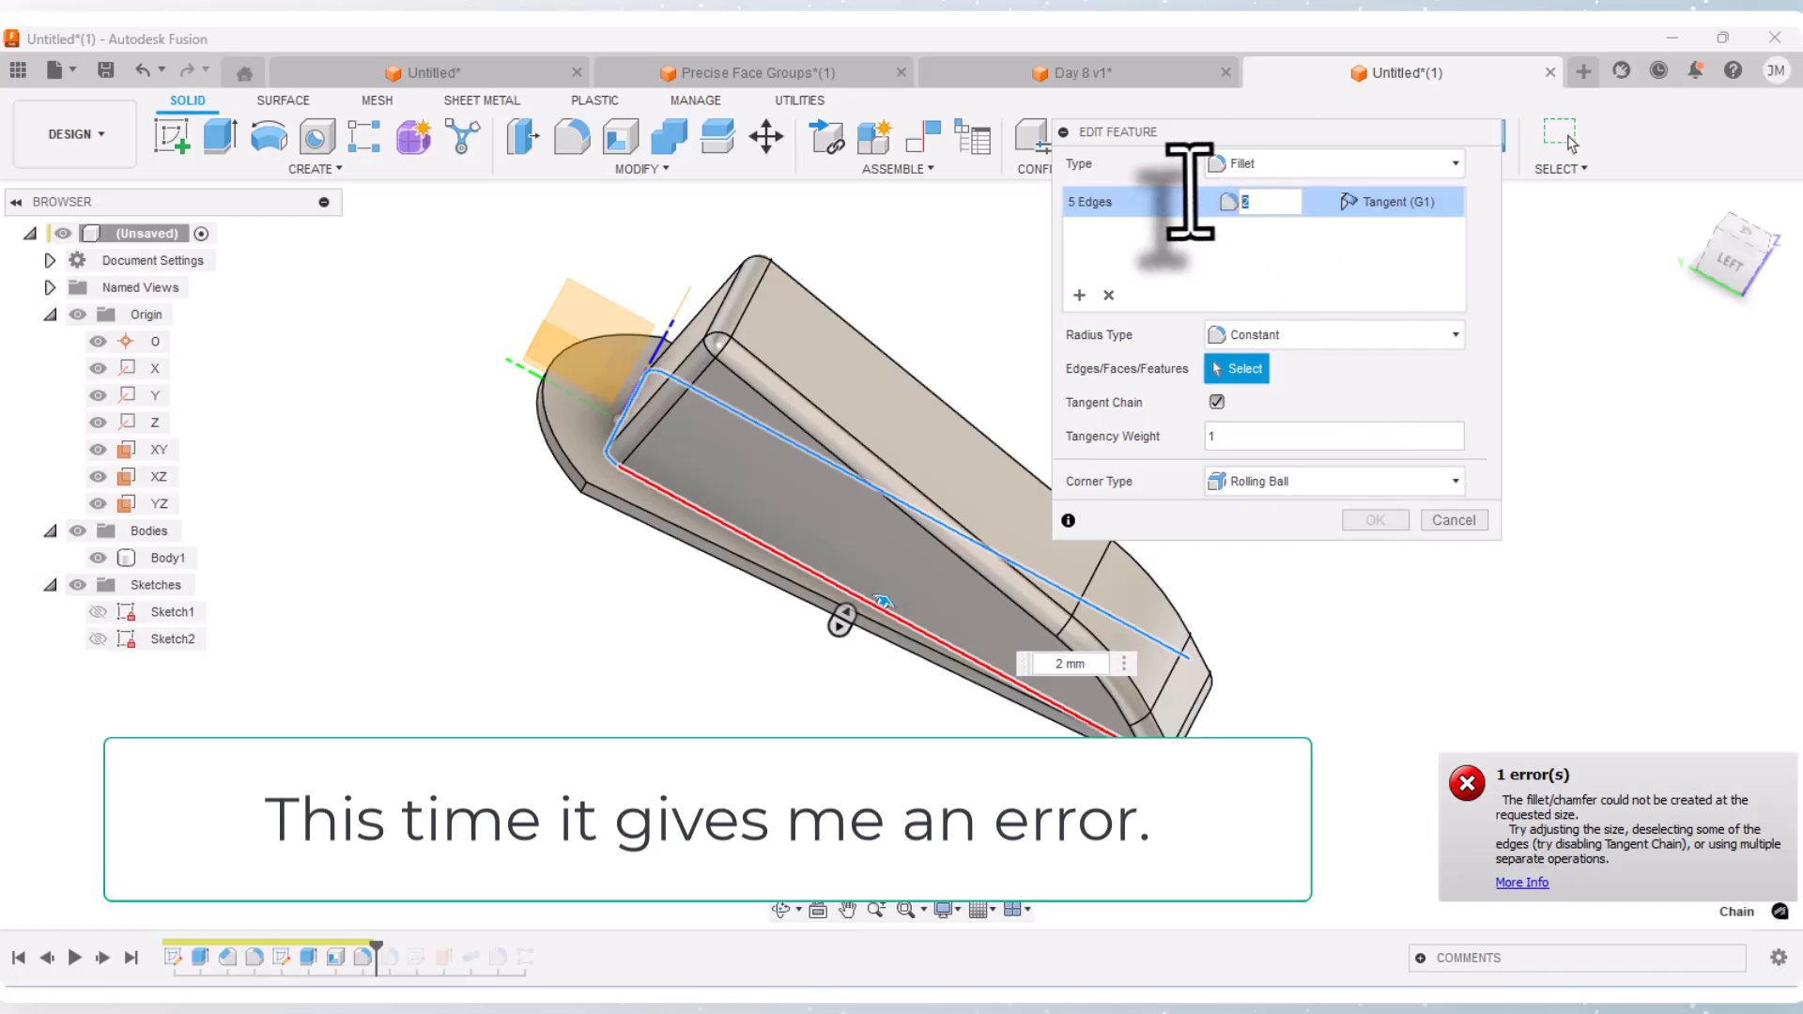
{"action": "type", "text": "1"}
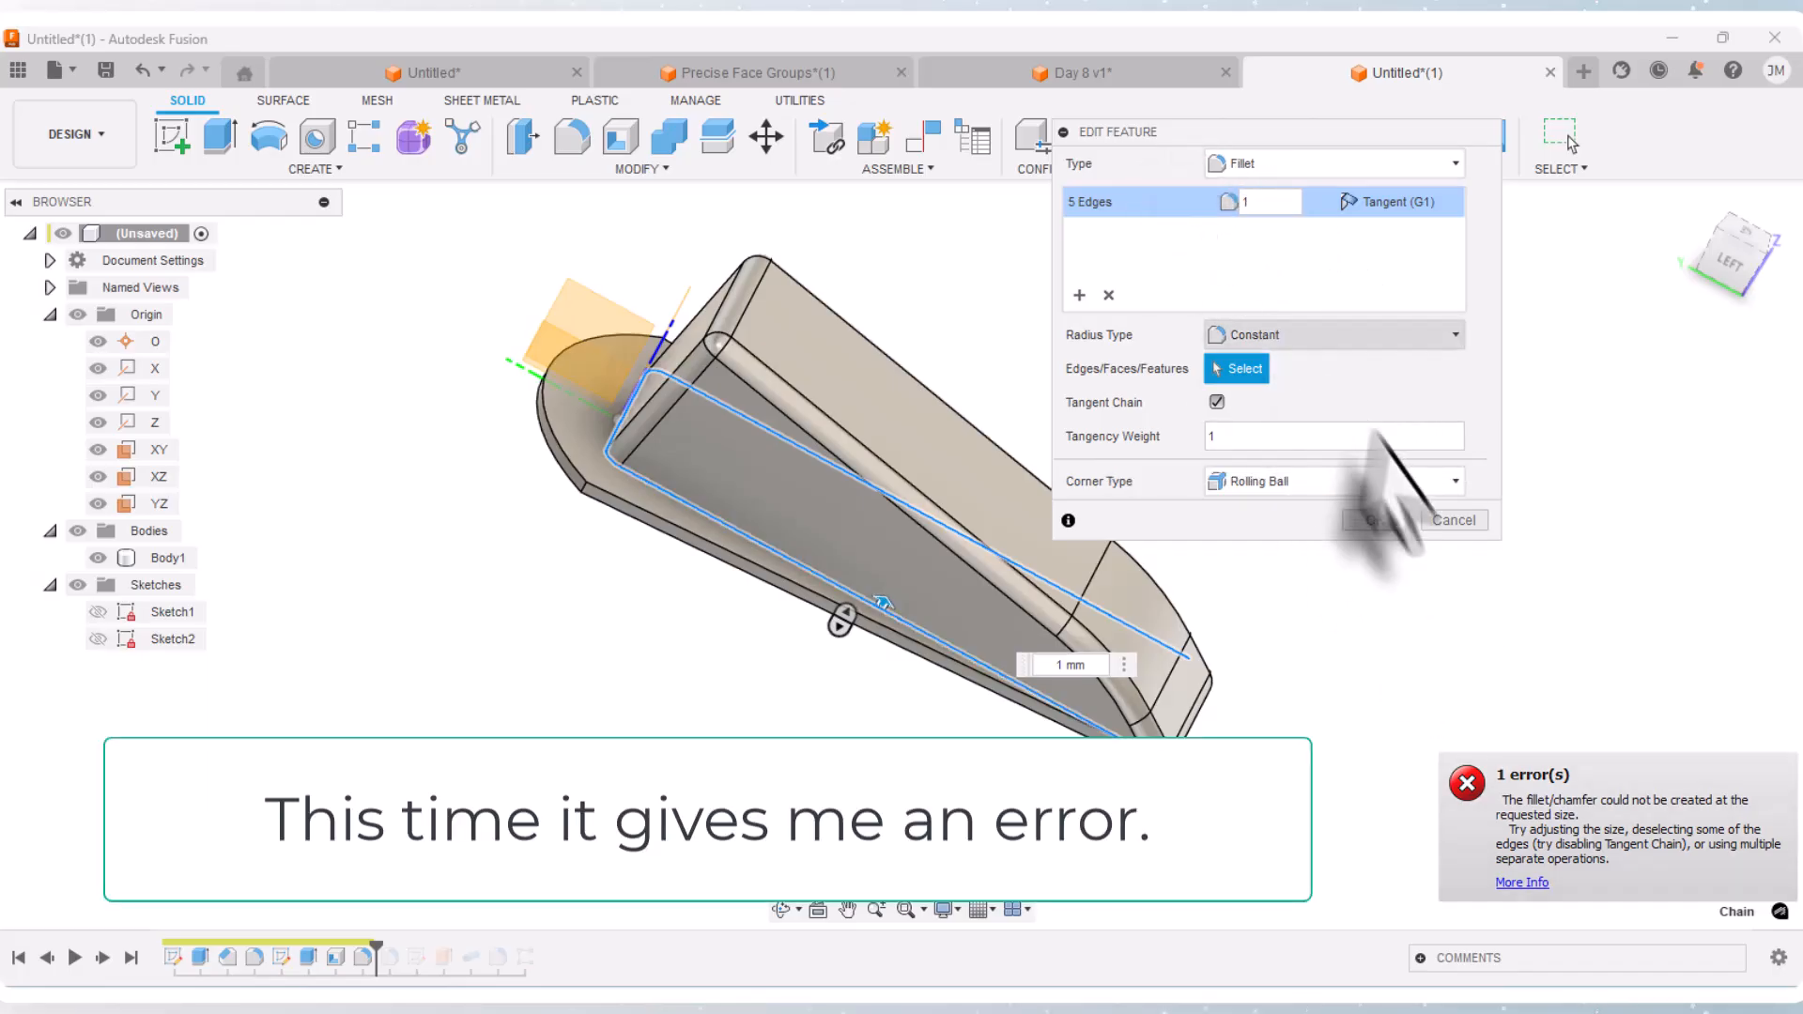
{"action": "left_click", "coordinate": [1379, 519]}
{"action": "scroll", "coordinate": [623, 451], "scroll_direction": "up", "scroll_amount": 5}
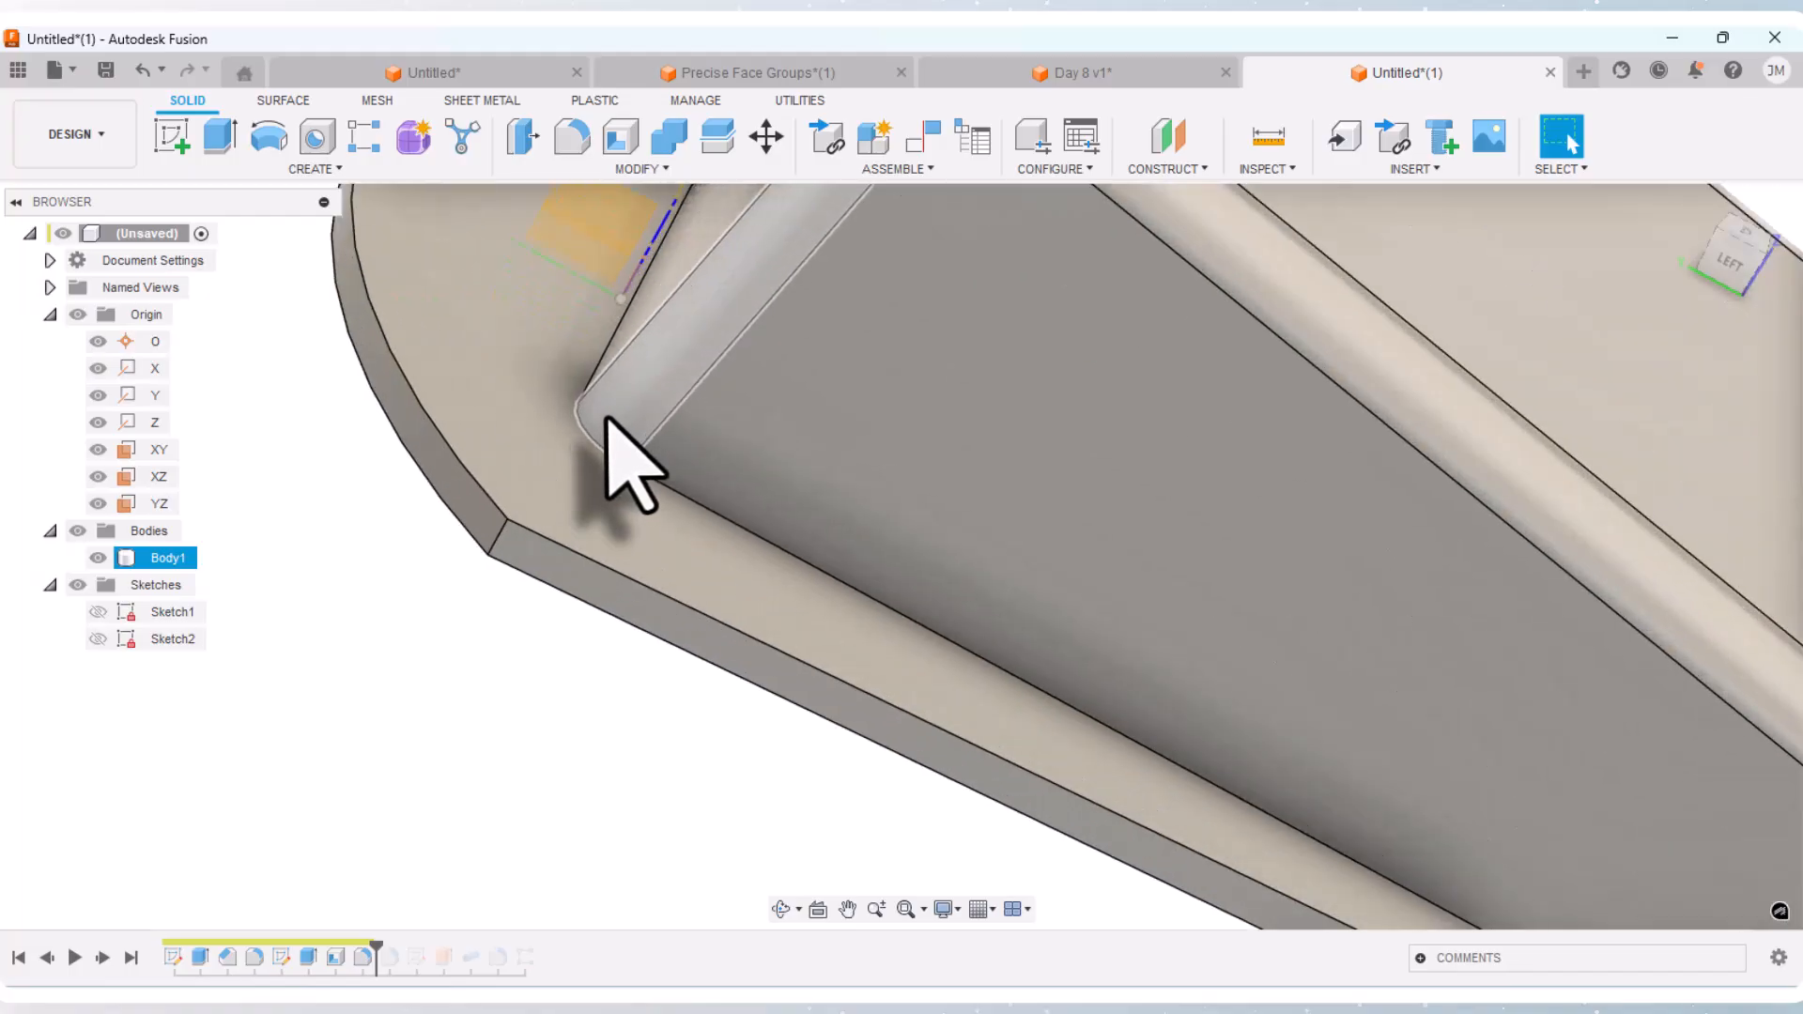
{"action": "scroll", "coordinate": [624, 451], "scroll_direction": "down", "scroll_amount": 5}
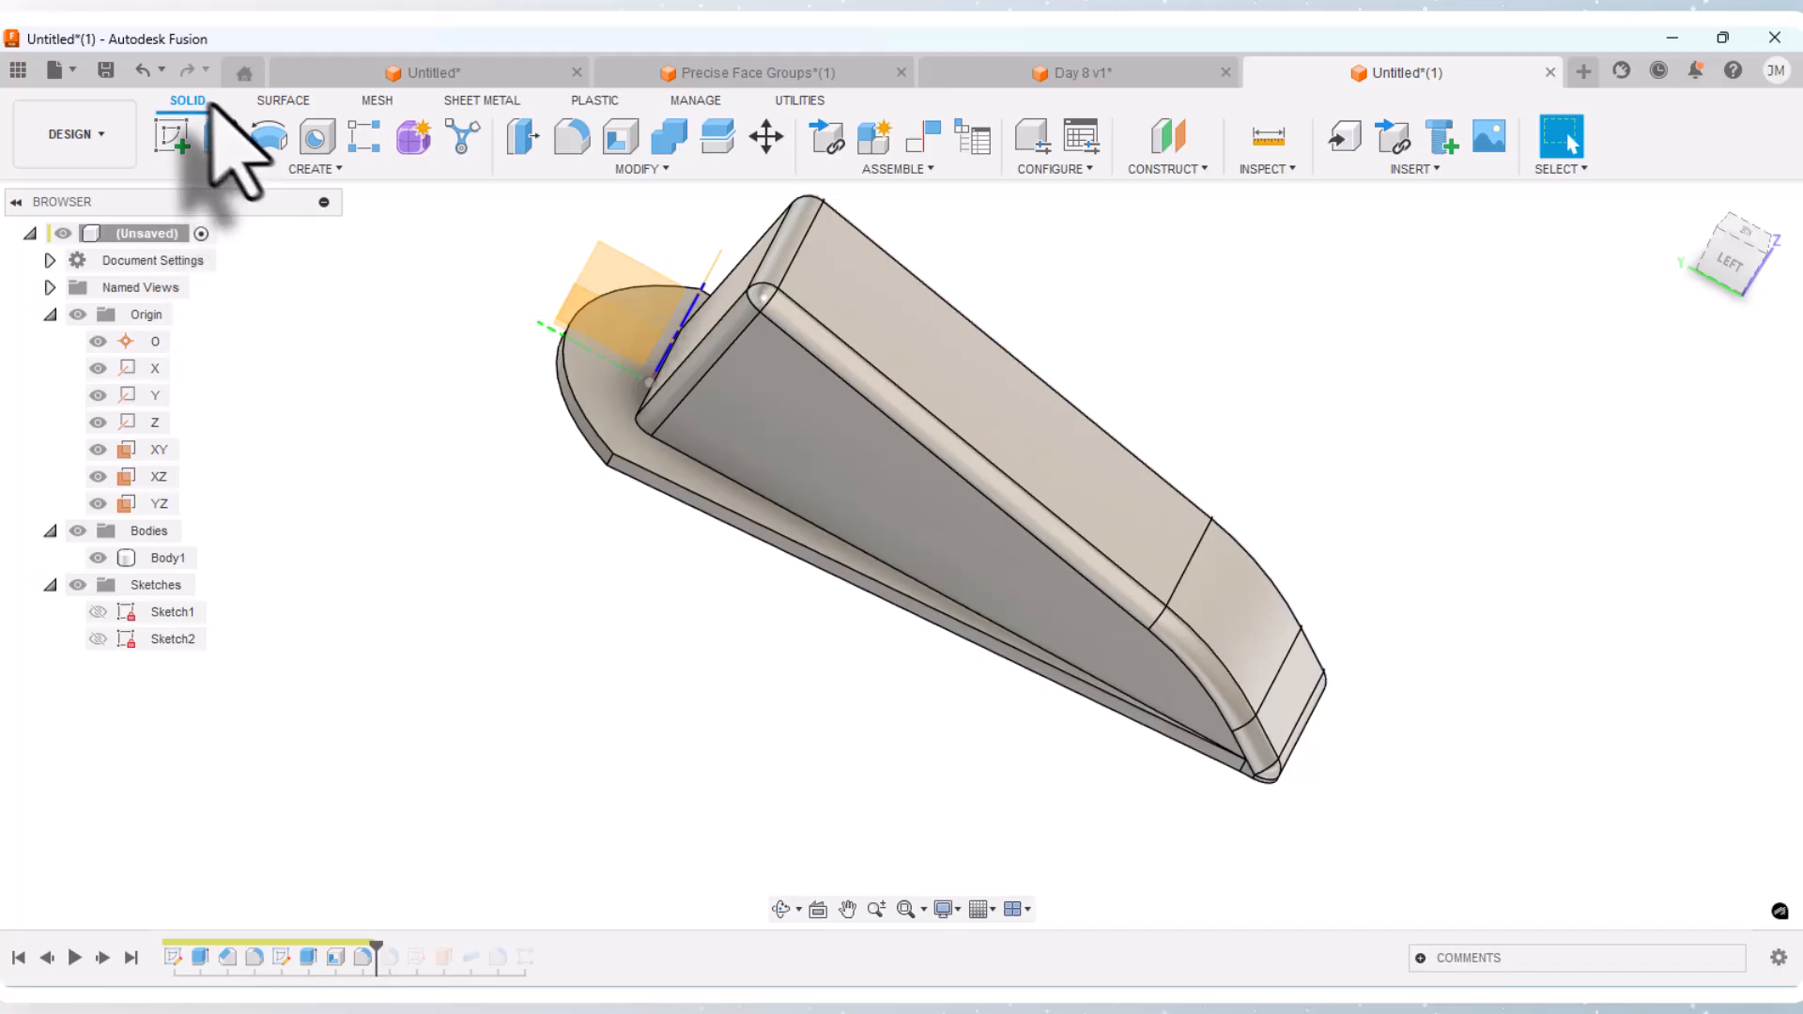
{"action": "left_click", "coordinate": [141, 71]}
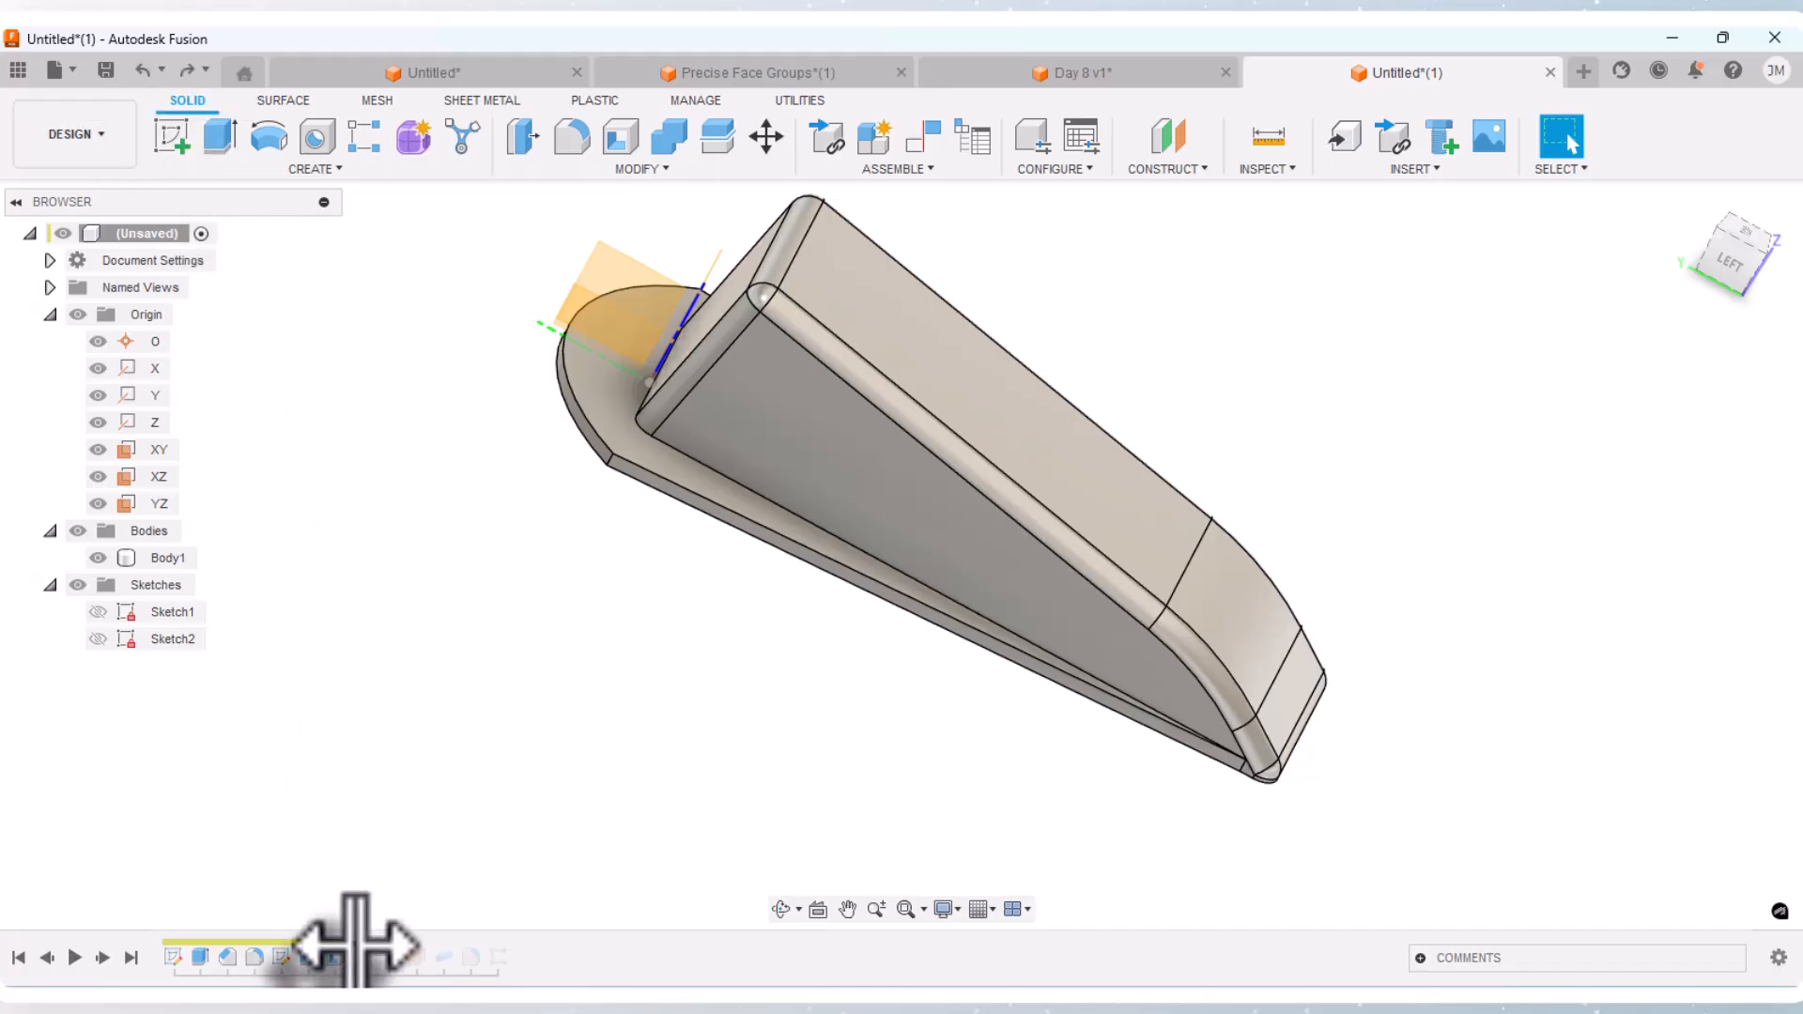
Step: Roll the timeline forward past the base plate's fillet and move the Shell feature directly after that fillet
{"action": "left_click_drag", "start_coordinate": [355, 942], "coordinate": [387, 948]}
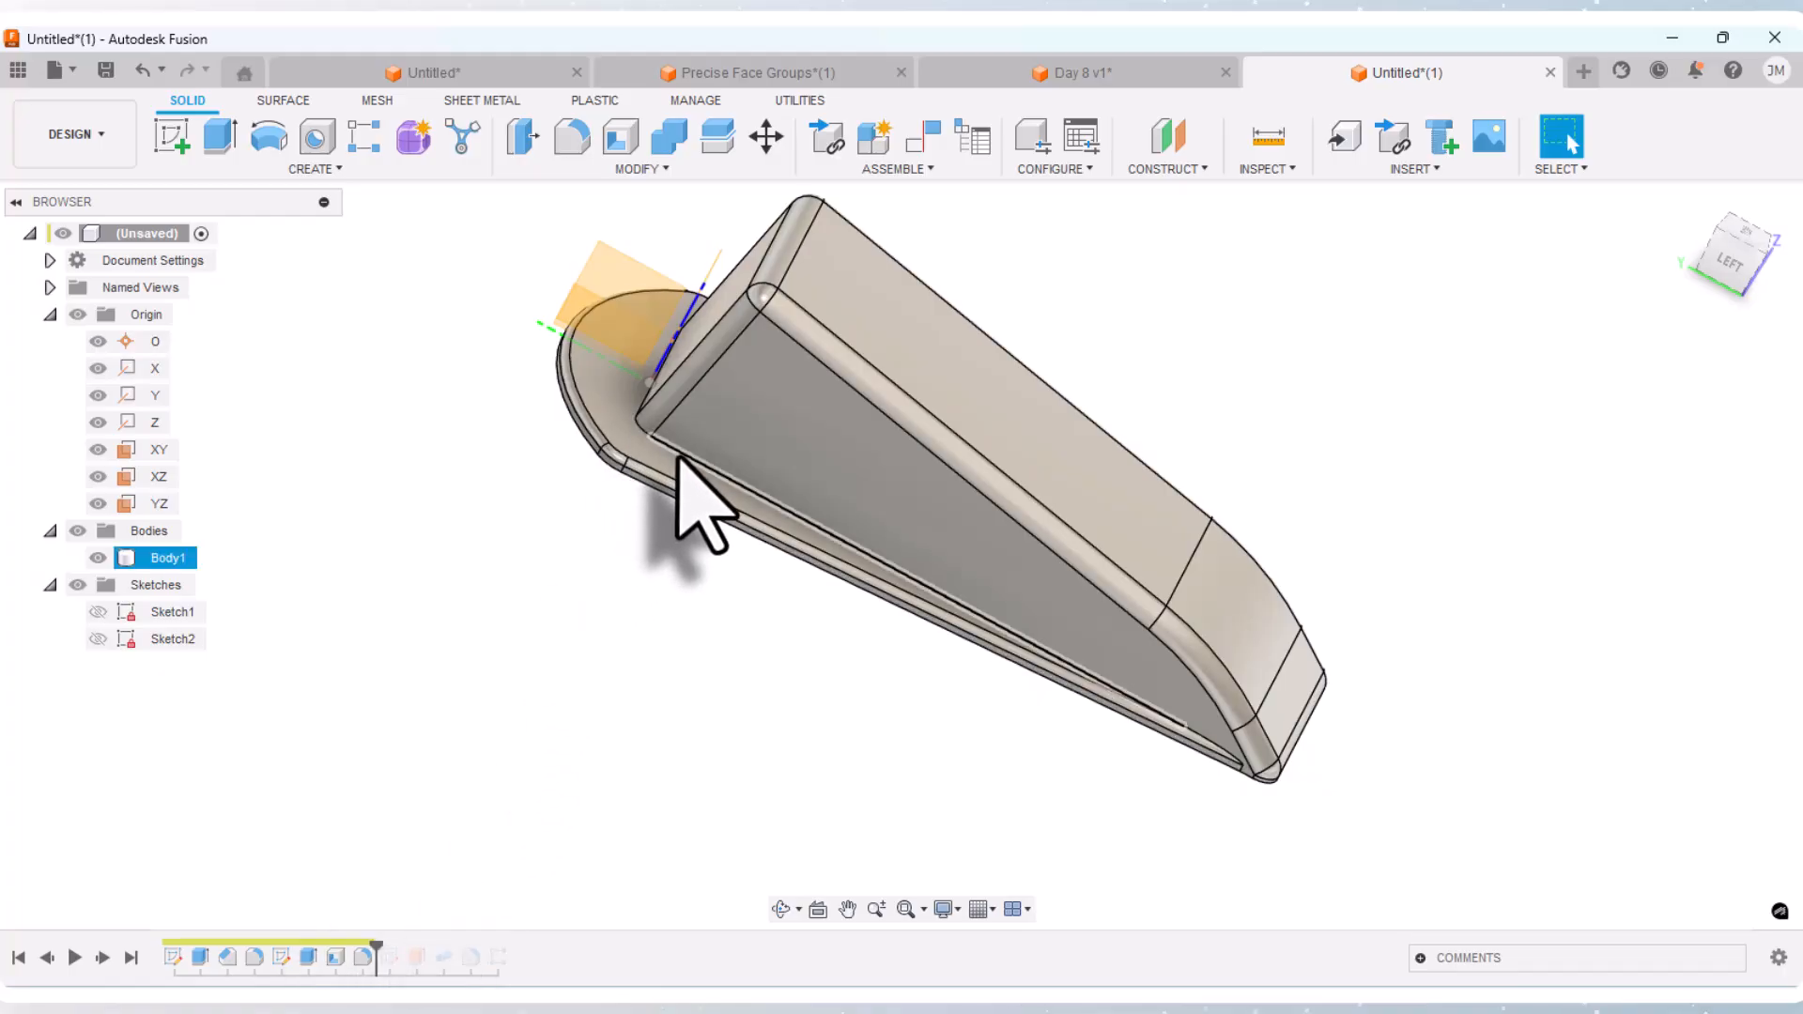
{"action": "left_click", "coordinate": [333, 967]}
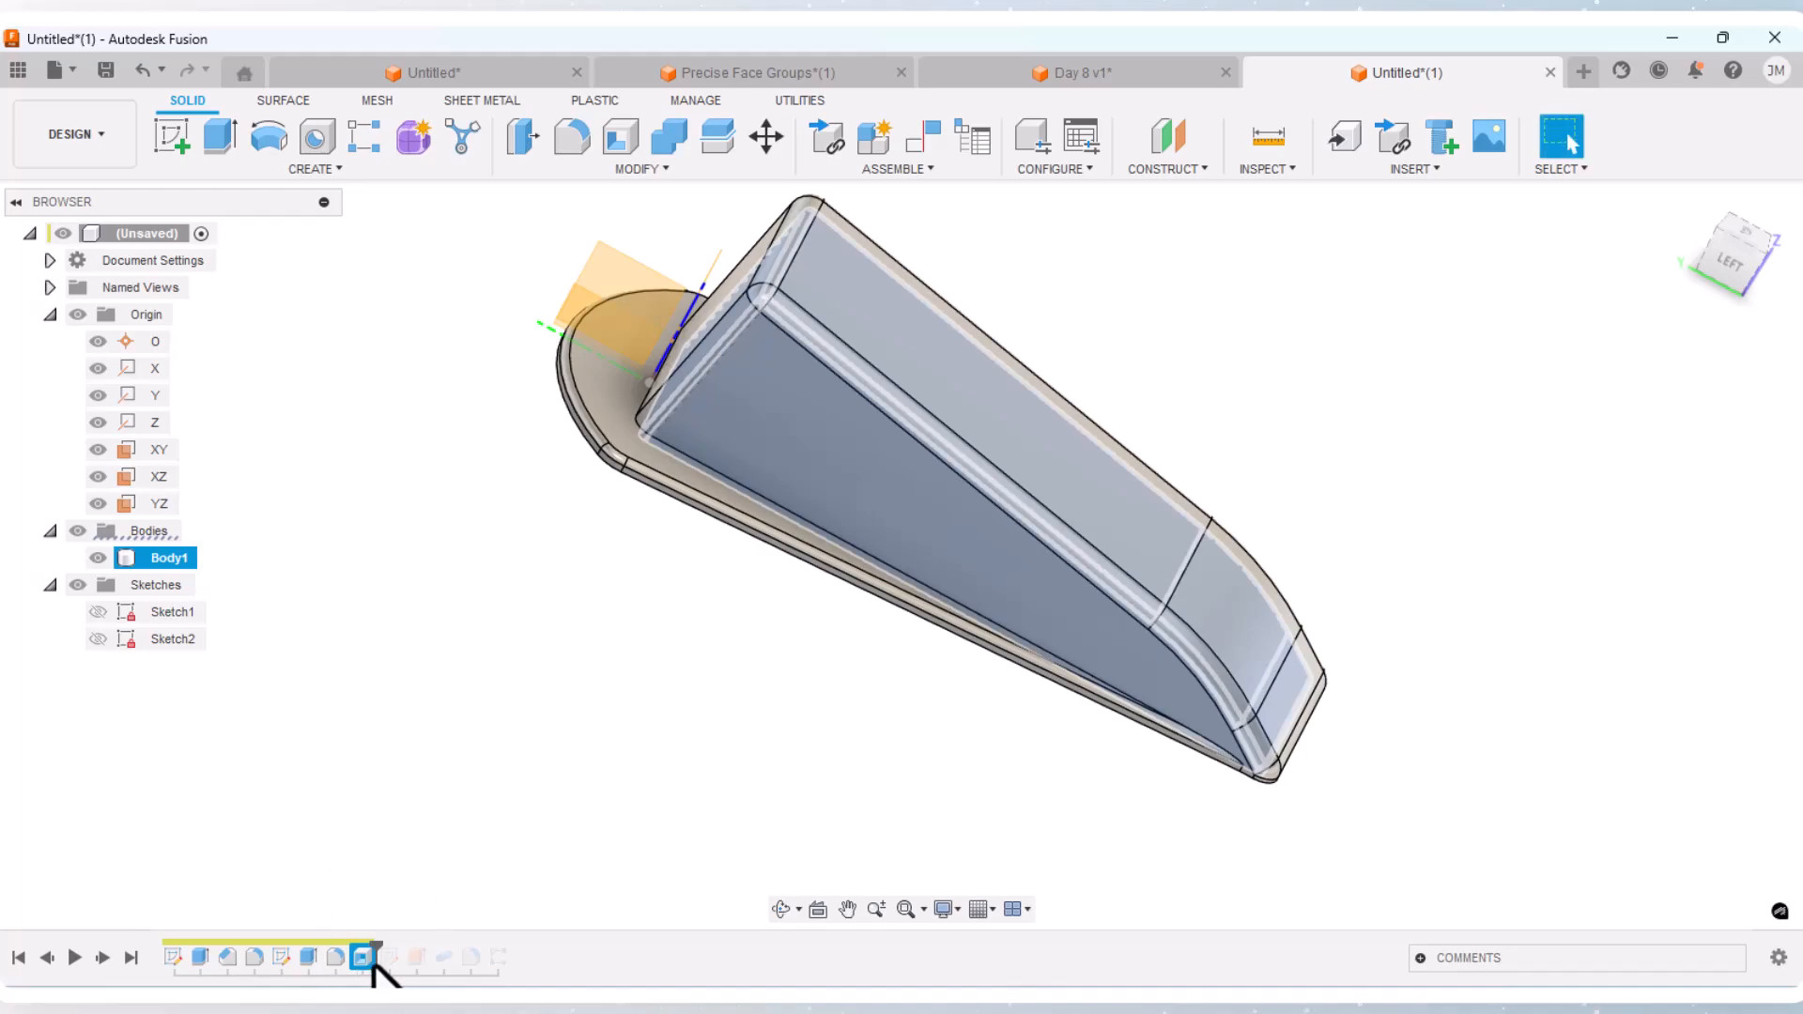
{"action": "key", "text": "Escape"}
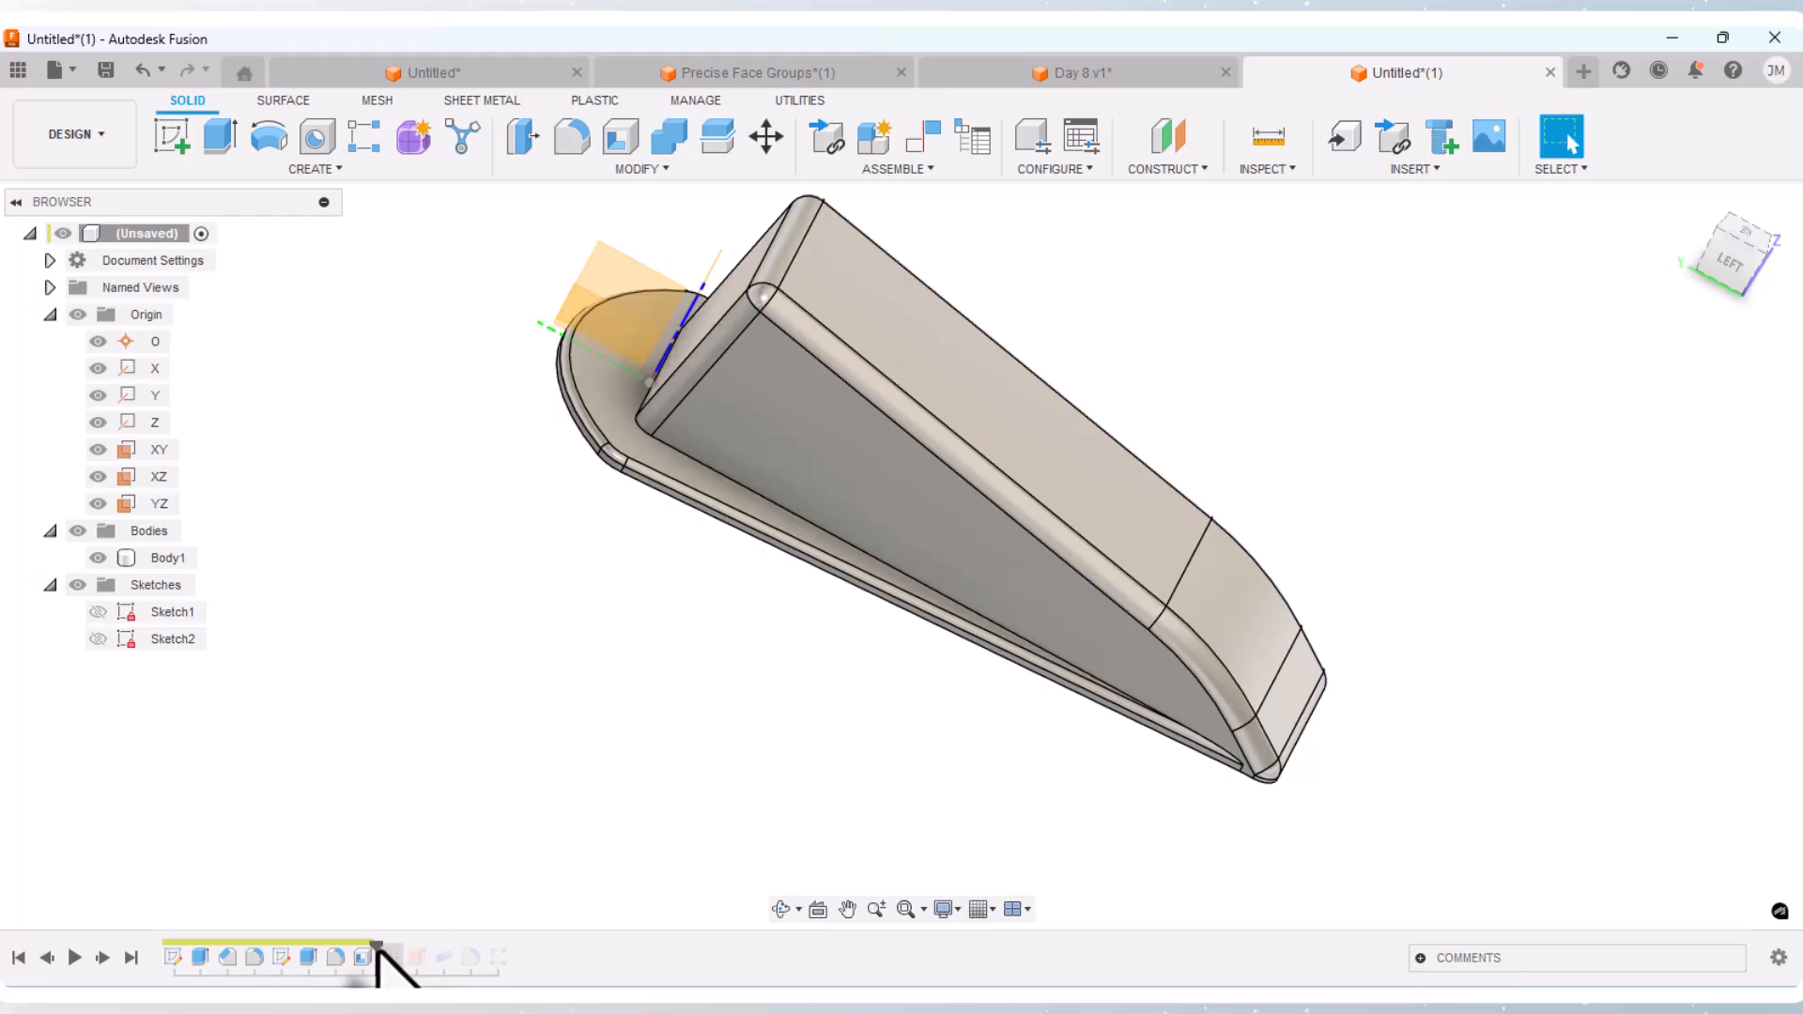
Step: Roll the timeline back to before the Shell feature and fillet the edges where the wedge meets the base plate by 0.5 mm
{"action": "left_click", "coordinate": [781, 909]}
{"action": "mouse_move", "coordinate": [764, 745]}
{"action": "left_mouse_down"}
{"action": "mouse_move", "coordinate": [805, 583]}
{"action": "mouse_move", "coordinate": [789, 603]}
{"action": "mouse_move", "coordinate": [807, 746]}
{"action": "mouse_move", "coordinate": [755, 747]}
{"action": "left_mouse_up"}
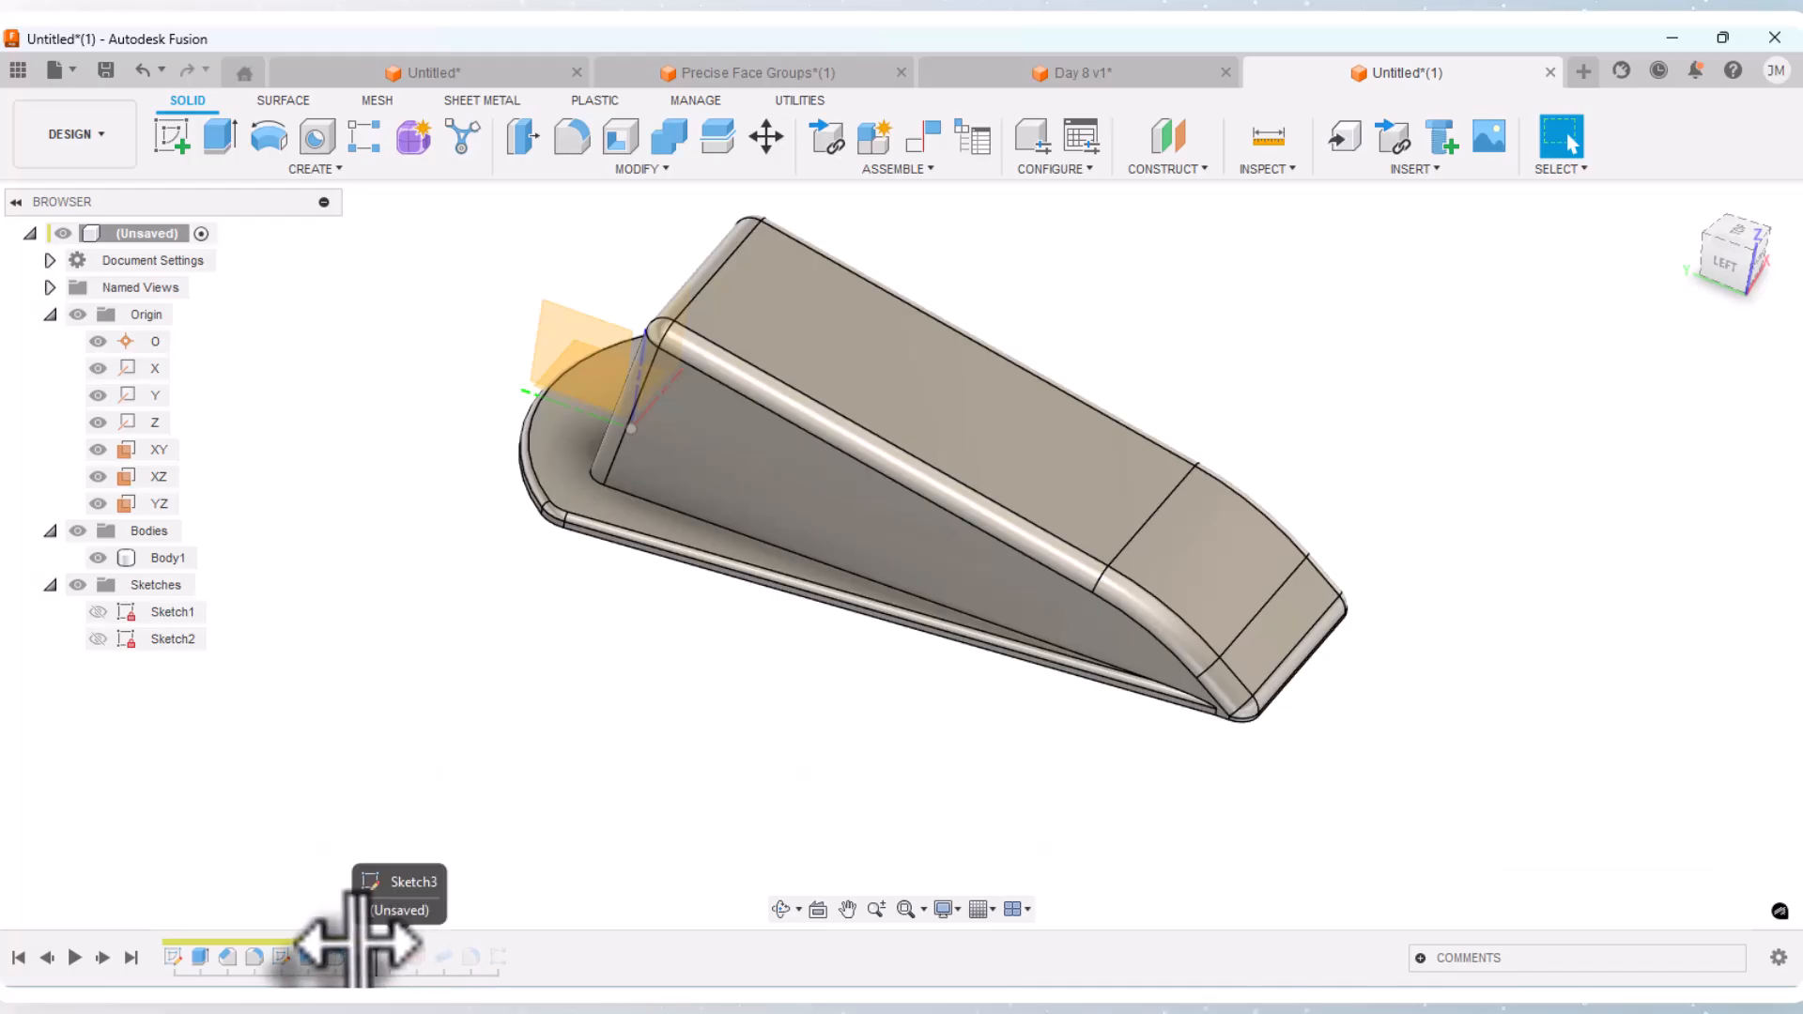
{"action": "left_click_drag", "start_coordinate": [357, 944], "coordinate": [347, 945]}
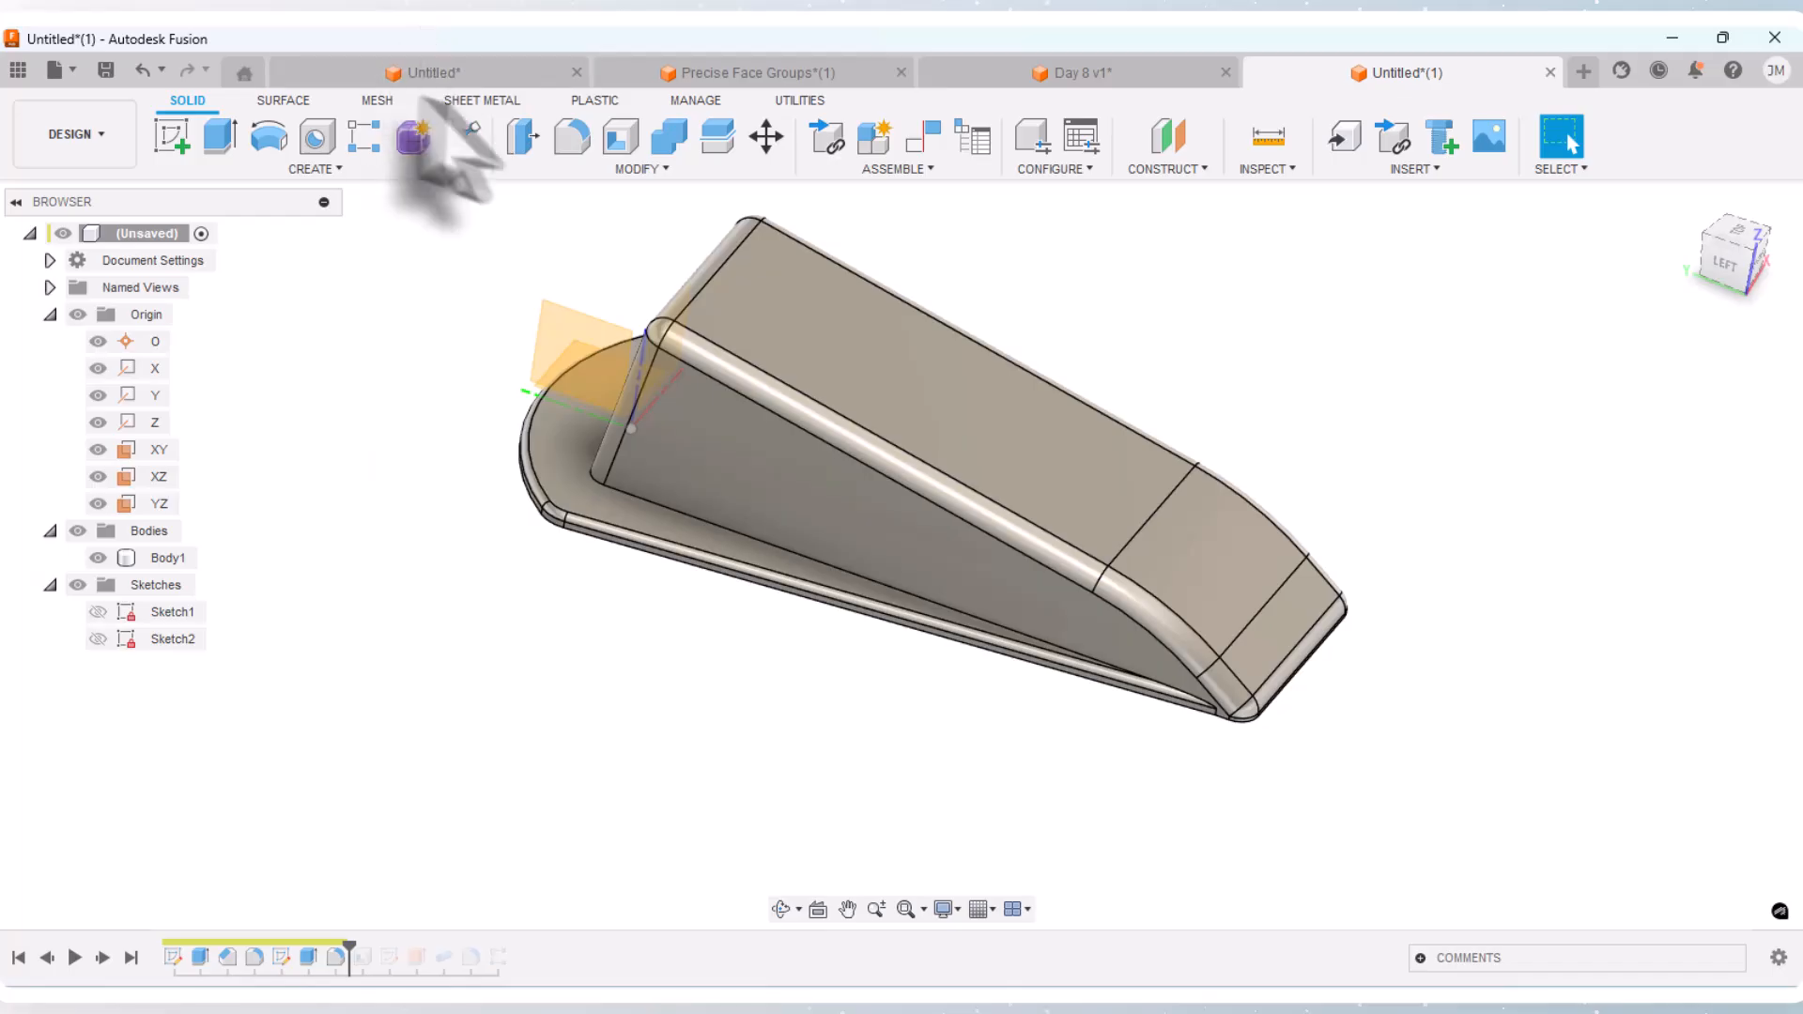
{"action": "left_click", "coordinate": [571, 139]}
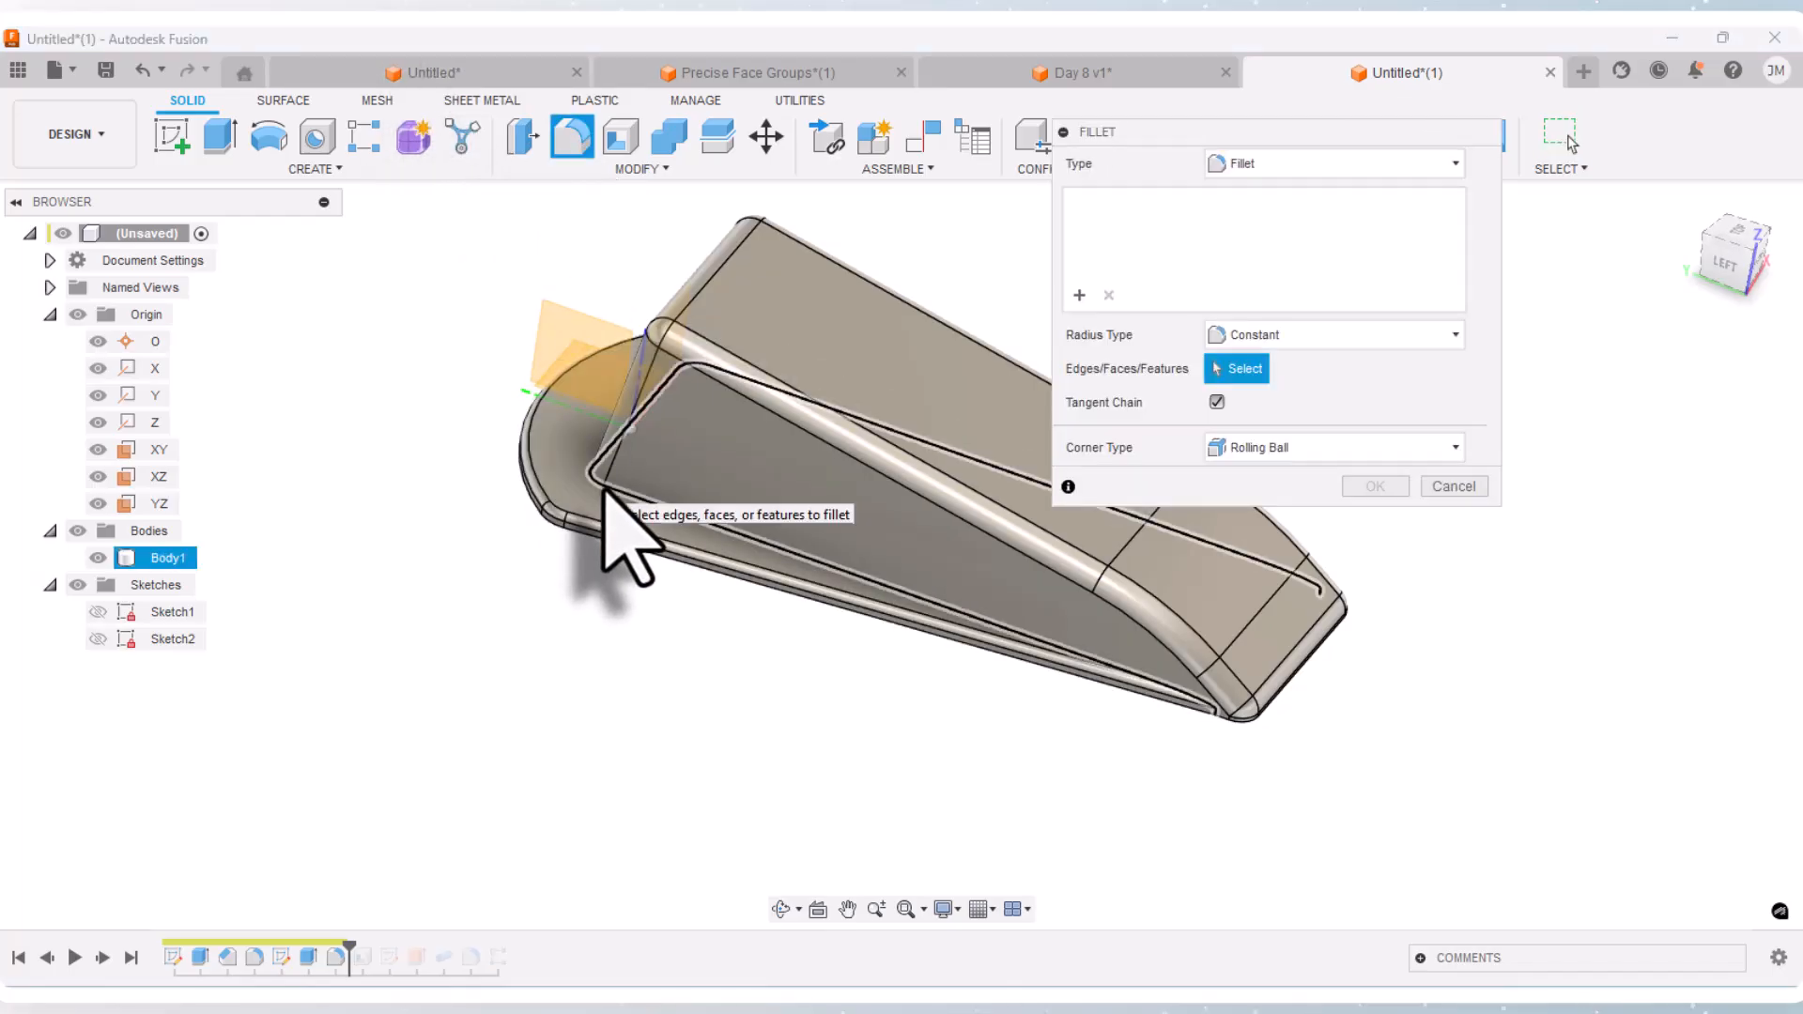
{"action": "left_click", "coordinate": [600, 483]}
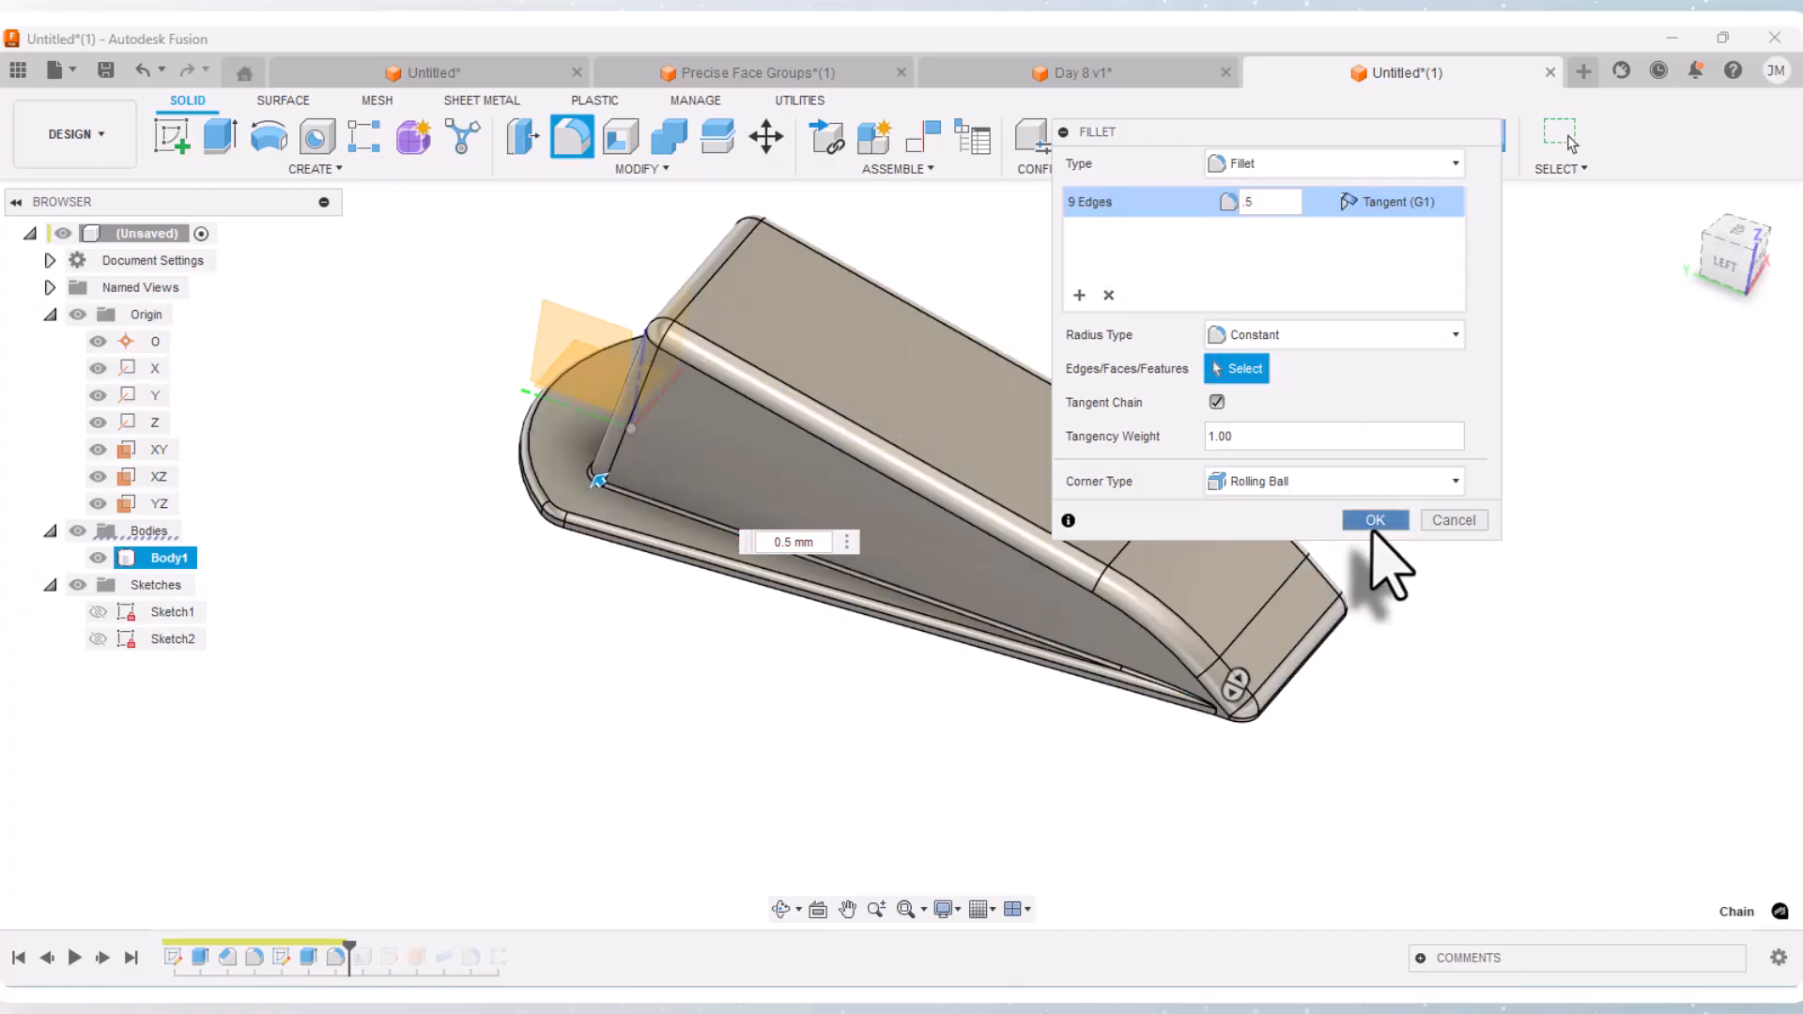
{"action": "left_click", "coordinate": [1374, 523]}
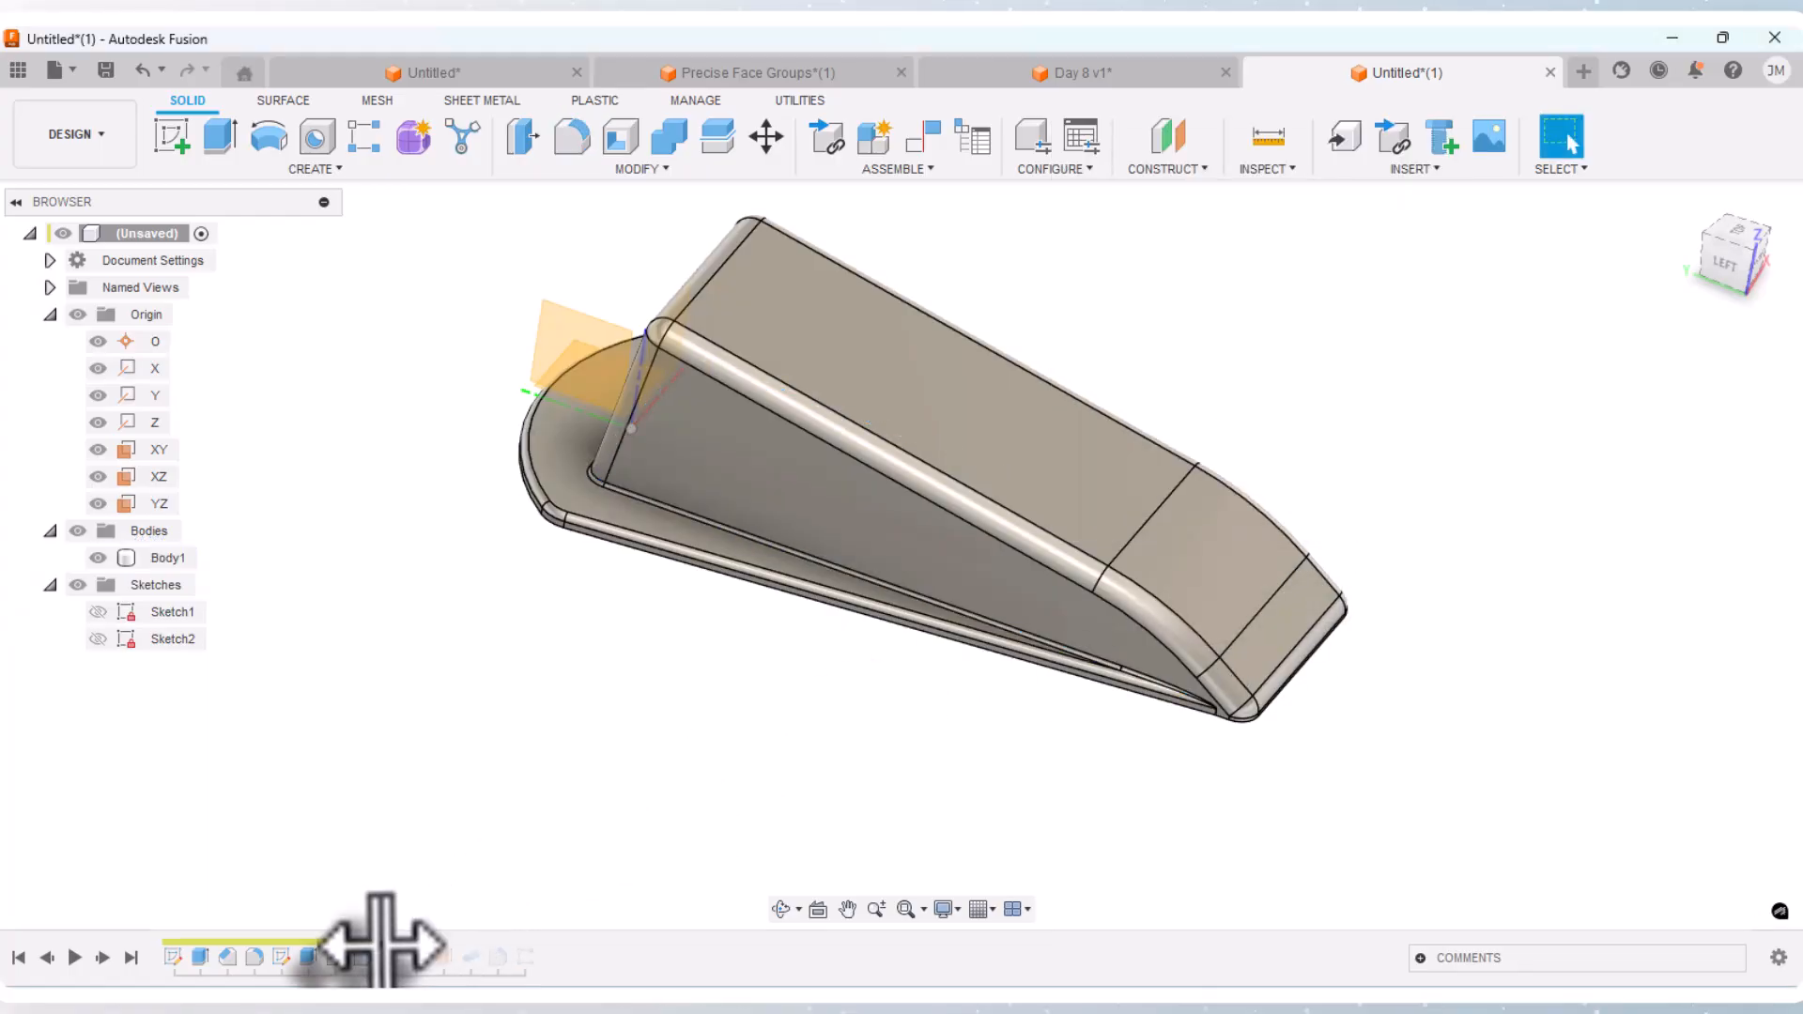
Step: Roll the timeline forward past the Shell feature and increase the radius of the wedge-to-base fillet
{"action": "mouse_move", "coordinate": [380, 939]}
{"action": "left_mouse_down"}
{"action": "mouse_move", "coordinate": [354, 938]}
{"action": "mouse_move", "coordinate": [405, 941]}
{"action": "left_mouse_up"}
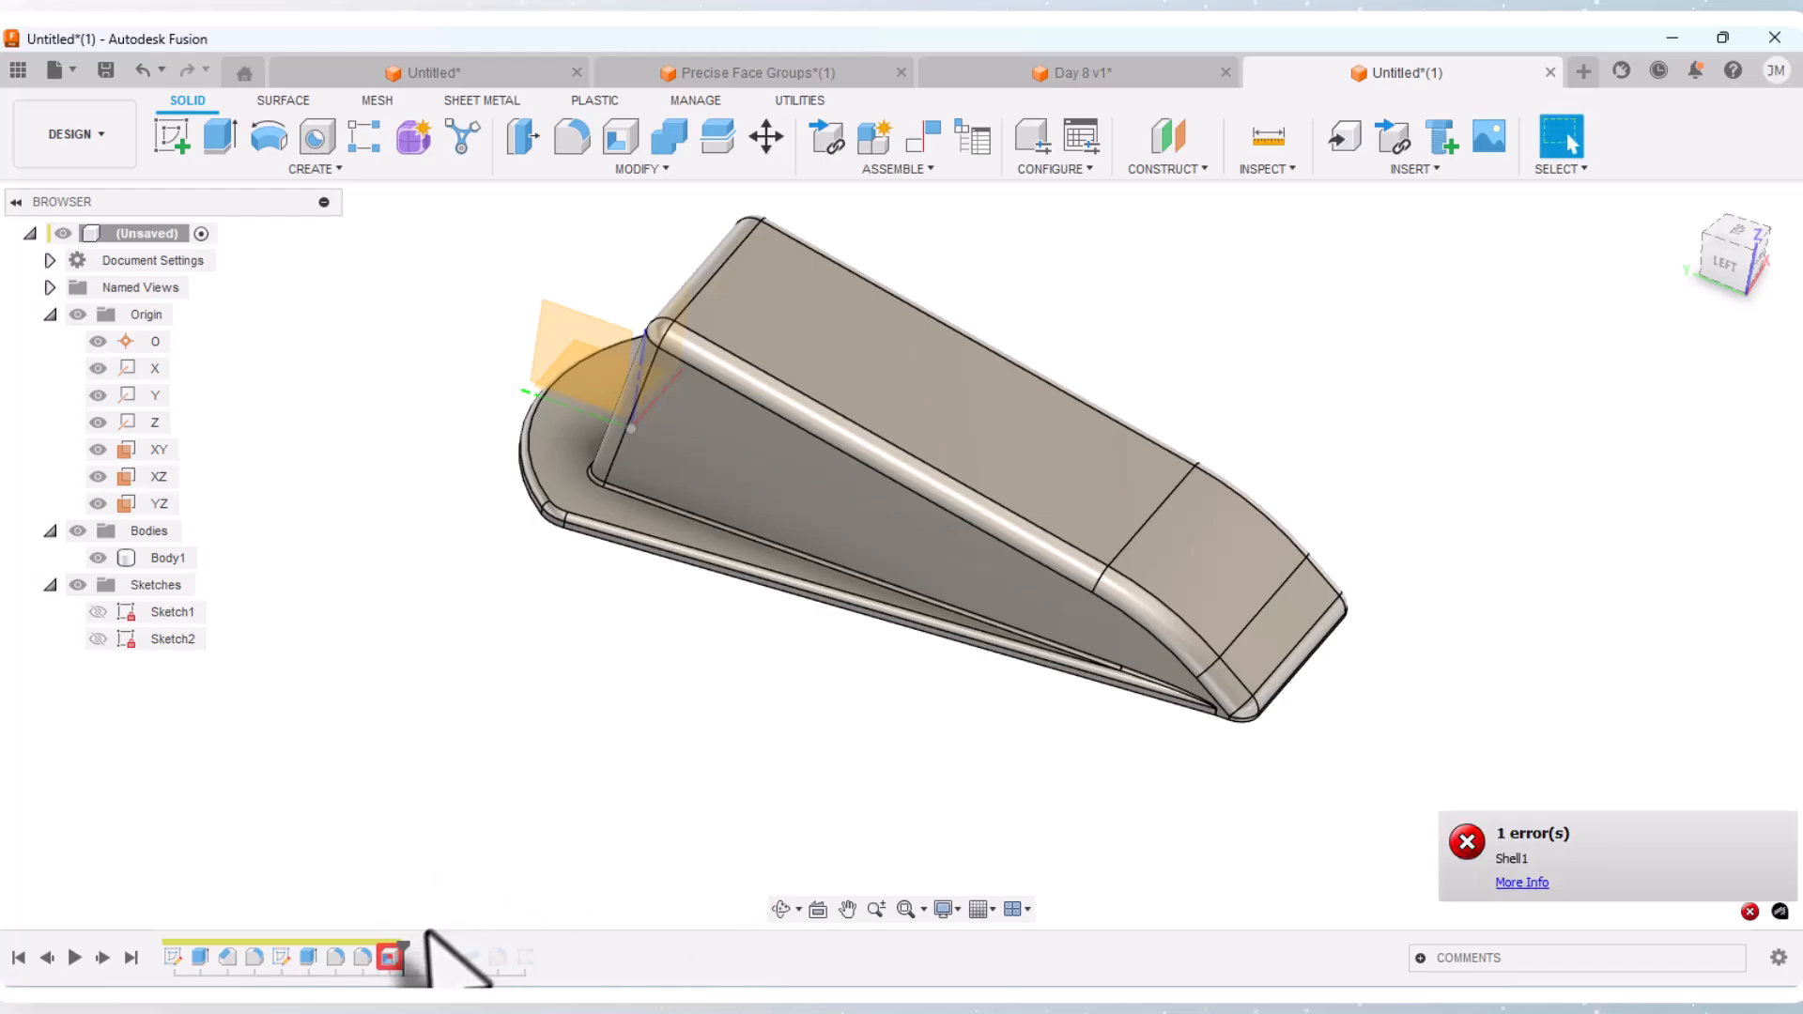
{"action": "right_click", "coordinate": [367, 967]}
{"action": "left_click", "coordinate": [405, 748]}
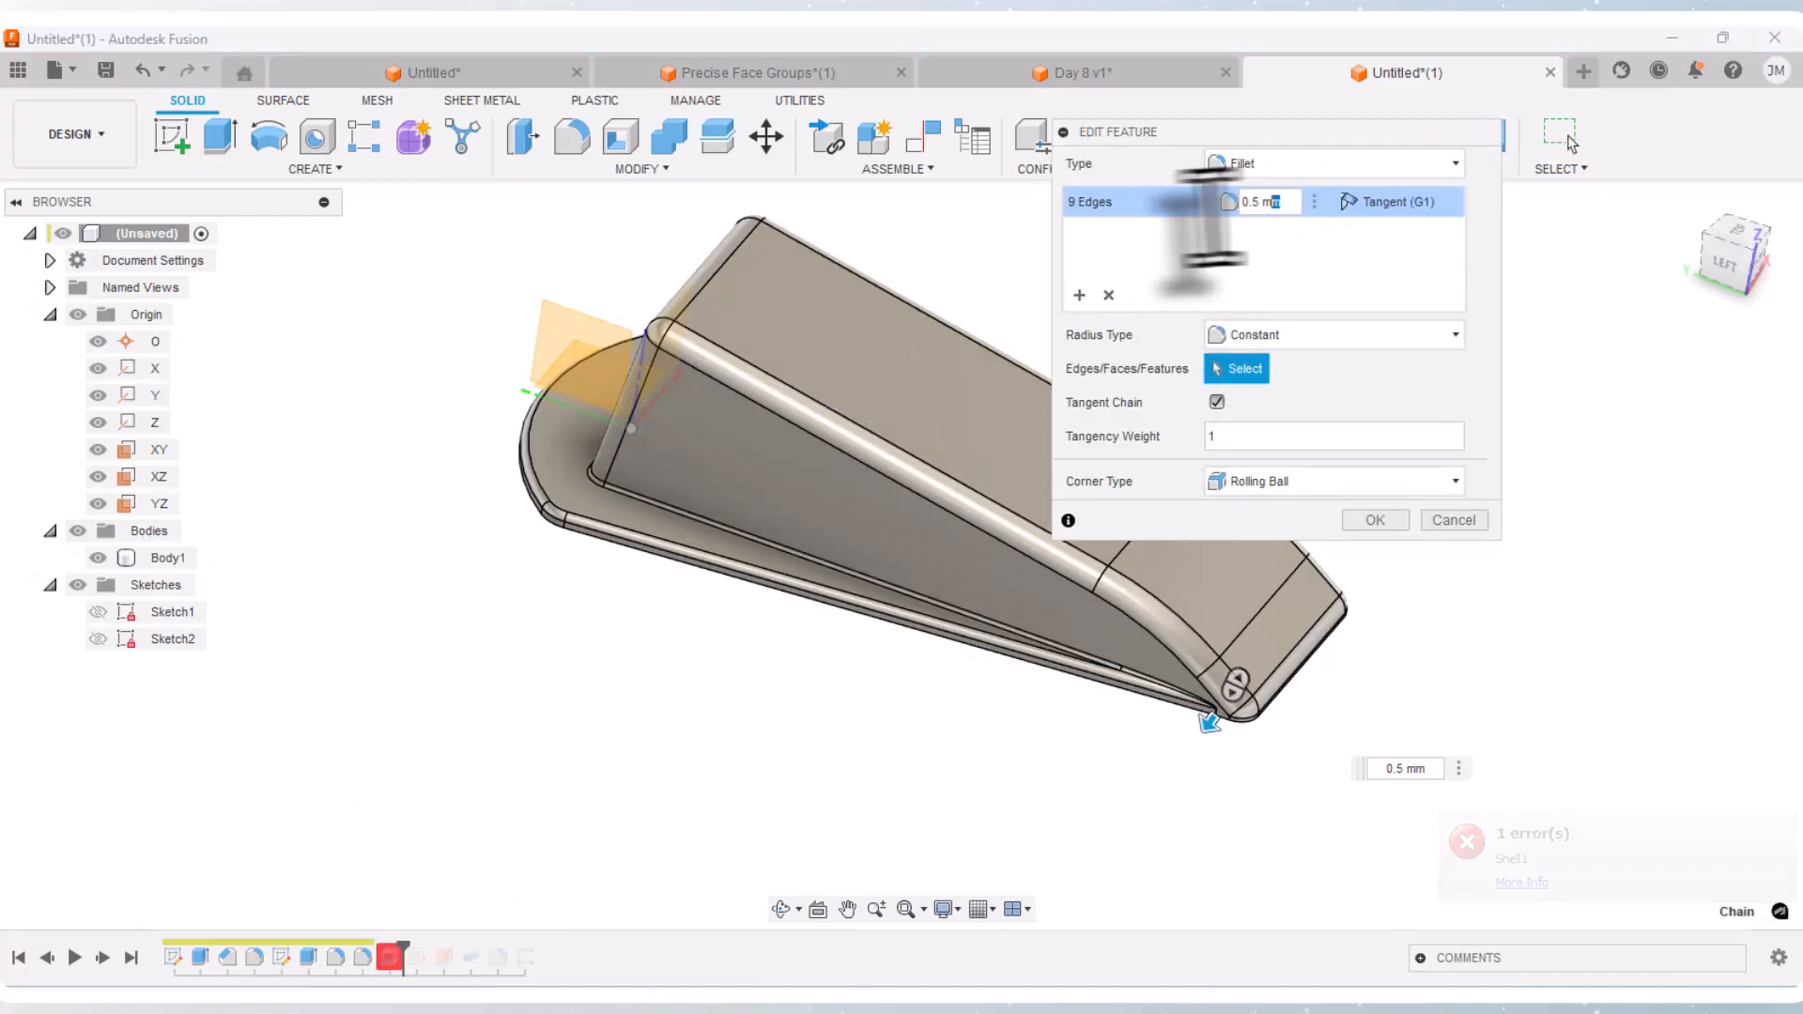
{"action": "left_click_drag", "start_coordinate": [1279, 205], "coordinate": [1188, 202]}
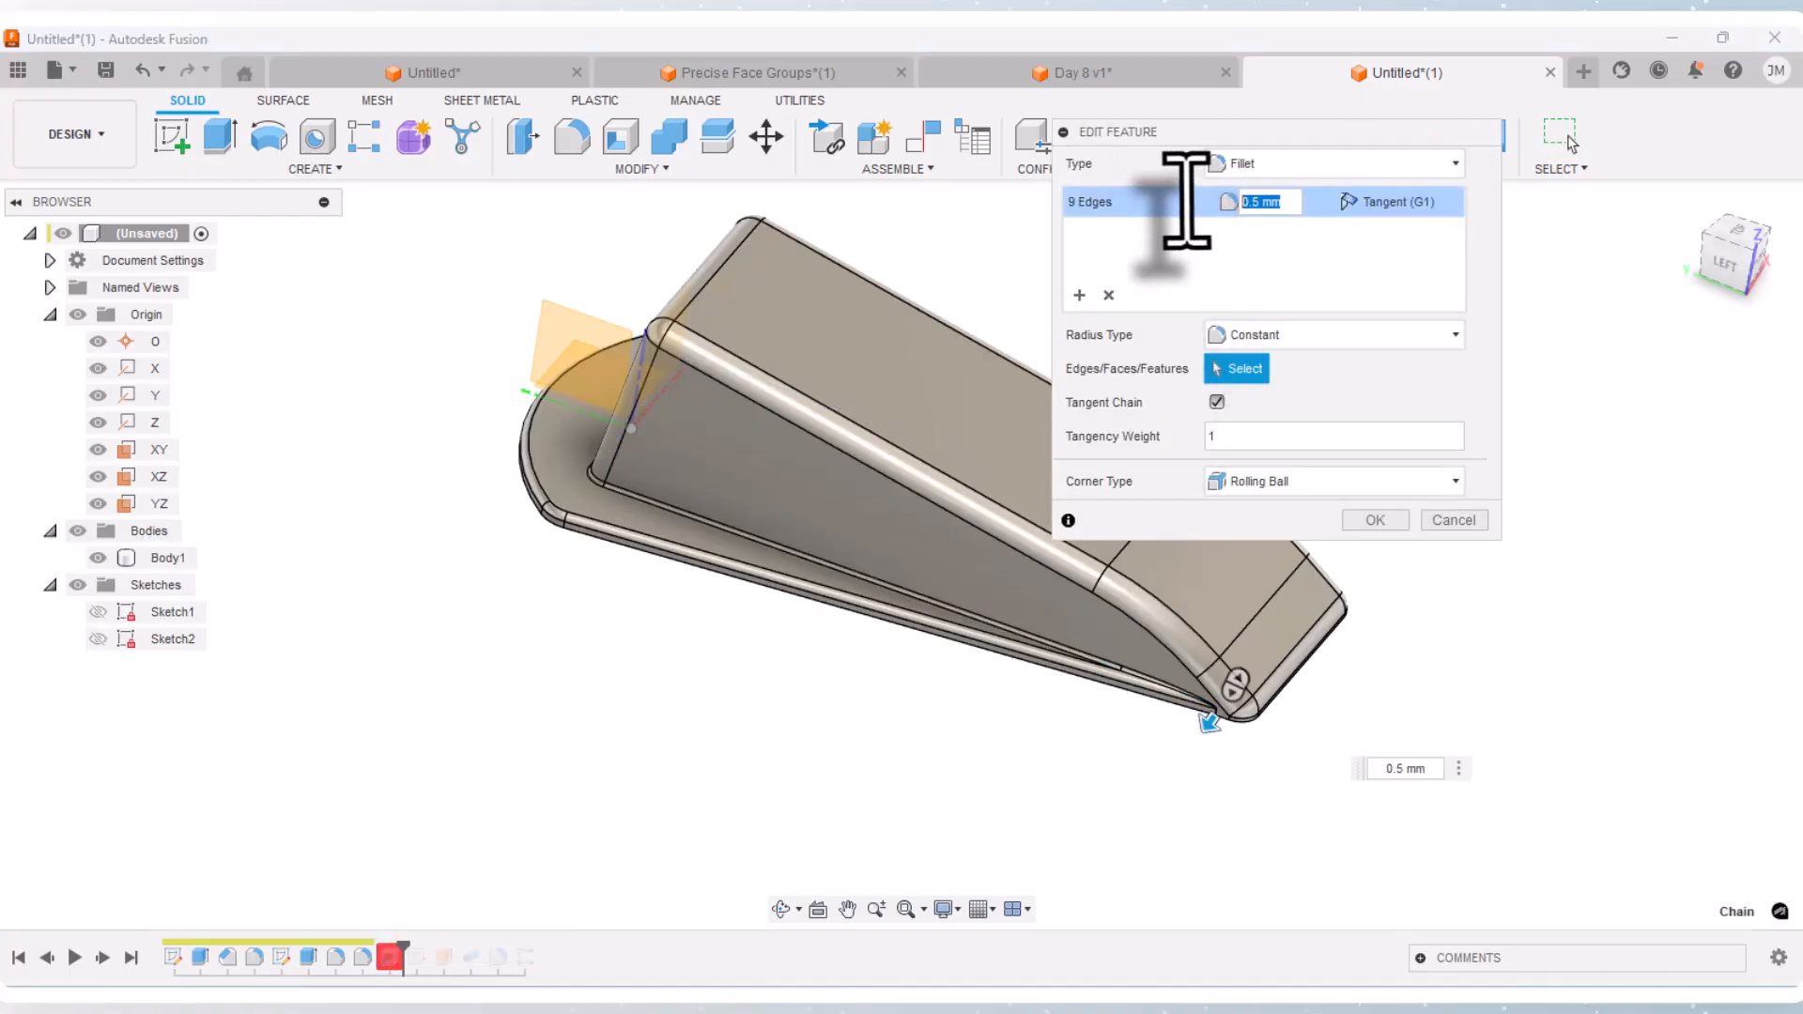
{"action": "left_click", "coordinate": [1354, 519]}
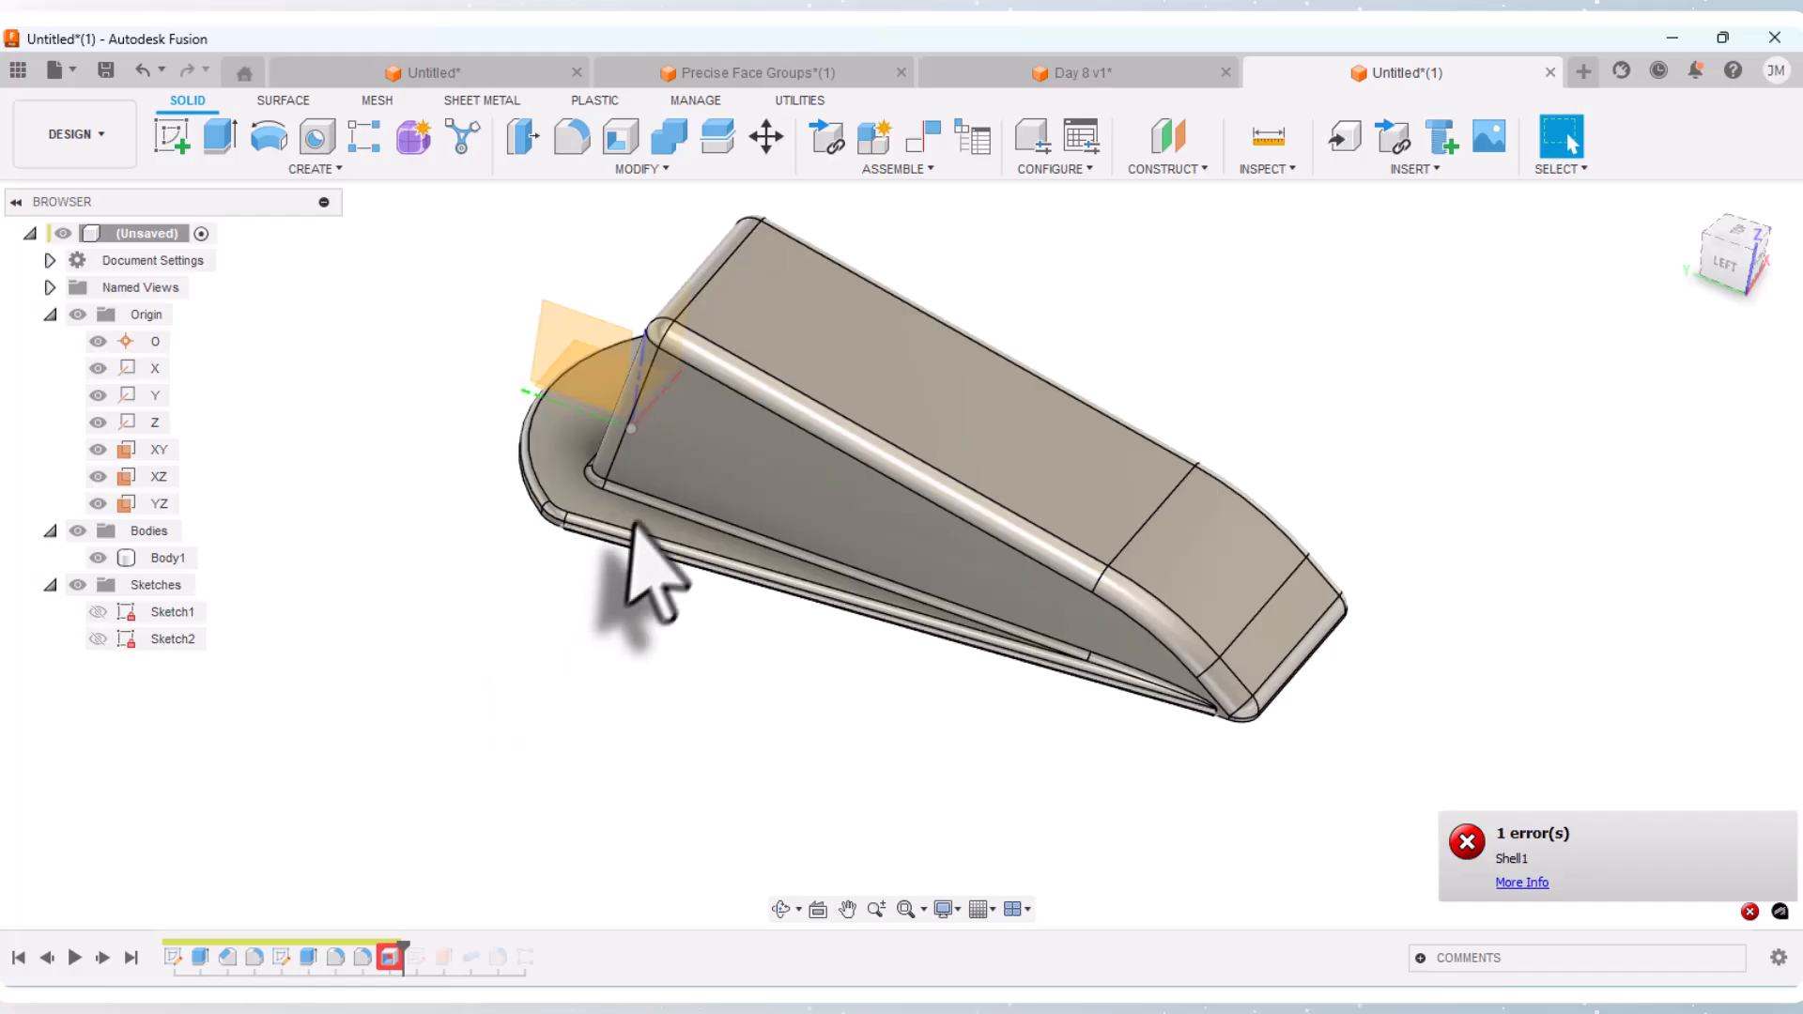
{"action": "left_click", "coordinate": [623, 554]}
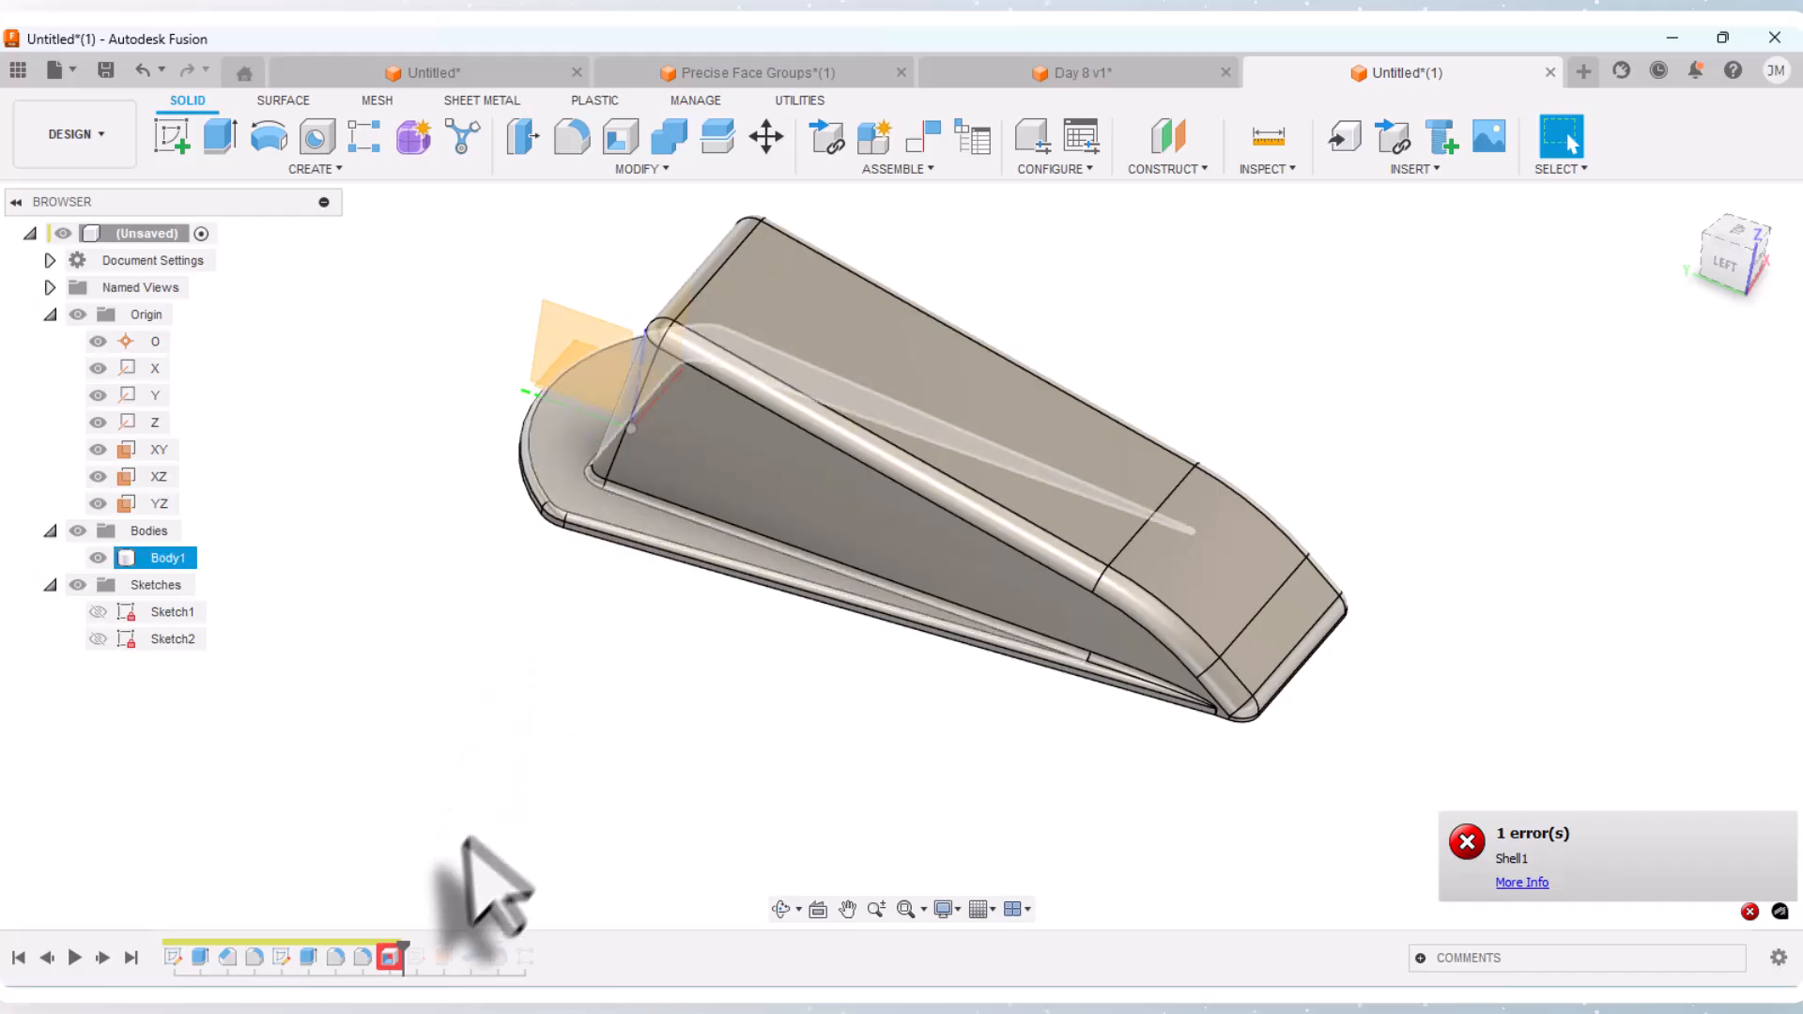
Step: Edit the failing Shell feature from the underside and switch its shell type to rounded
{"action": "left_click", "coordinate": [782, 909]}
{"action": "left_click_drag", "start_coordinate": [692, 753], "coordinate": [696, 689]}
{"action": "right_click", "coordinate": [694, 692]}
{"action": "left_click", "coordinate": [779, 694]}
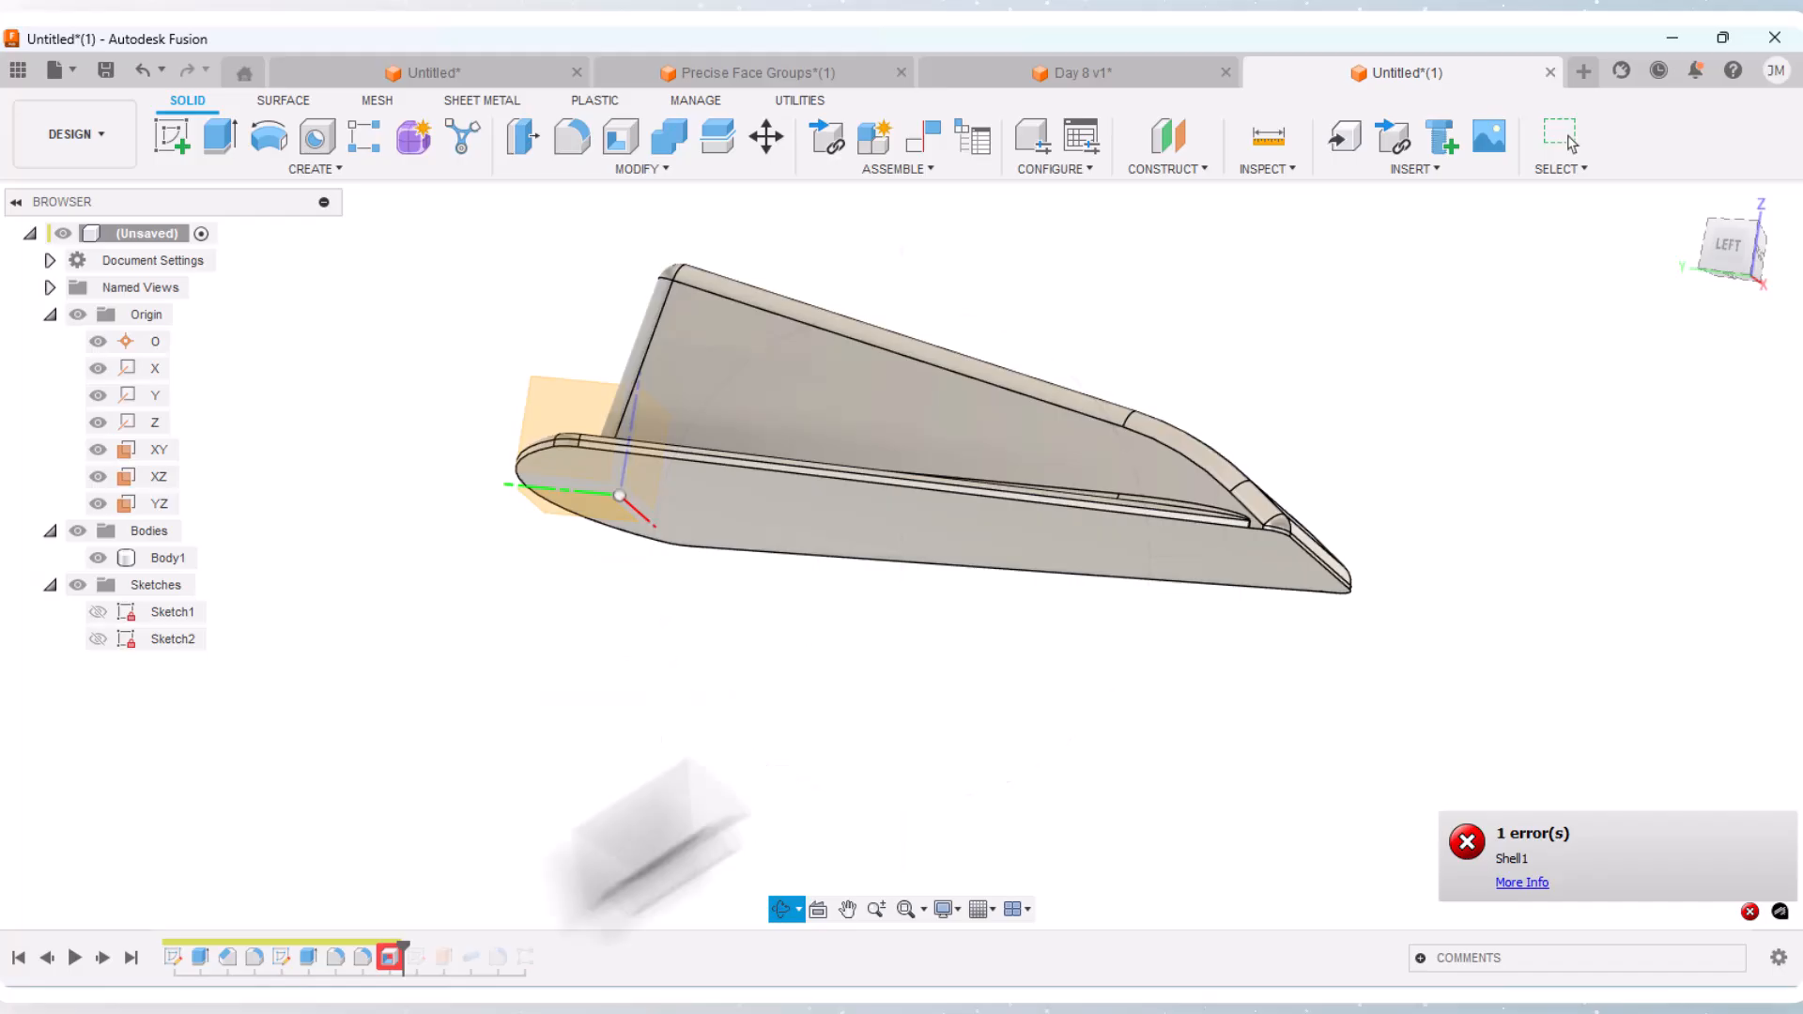
{"action": "right_click", "coordinate": [389, 957]}
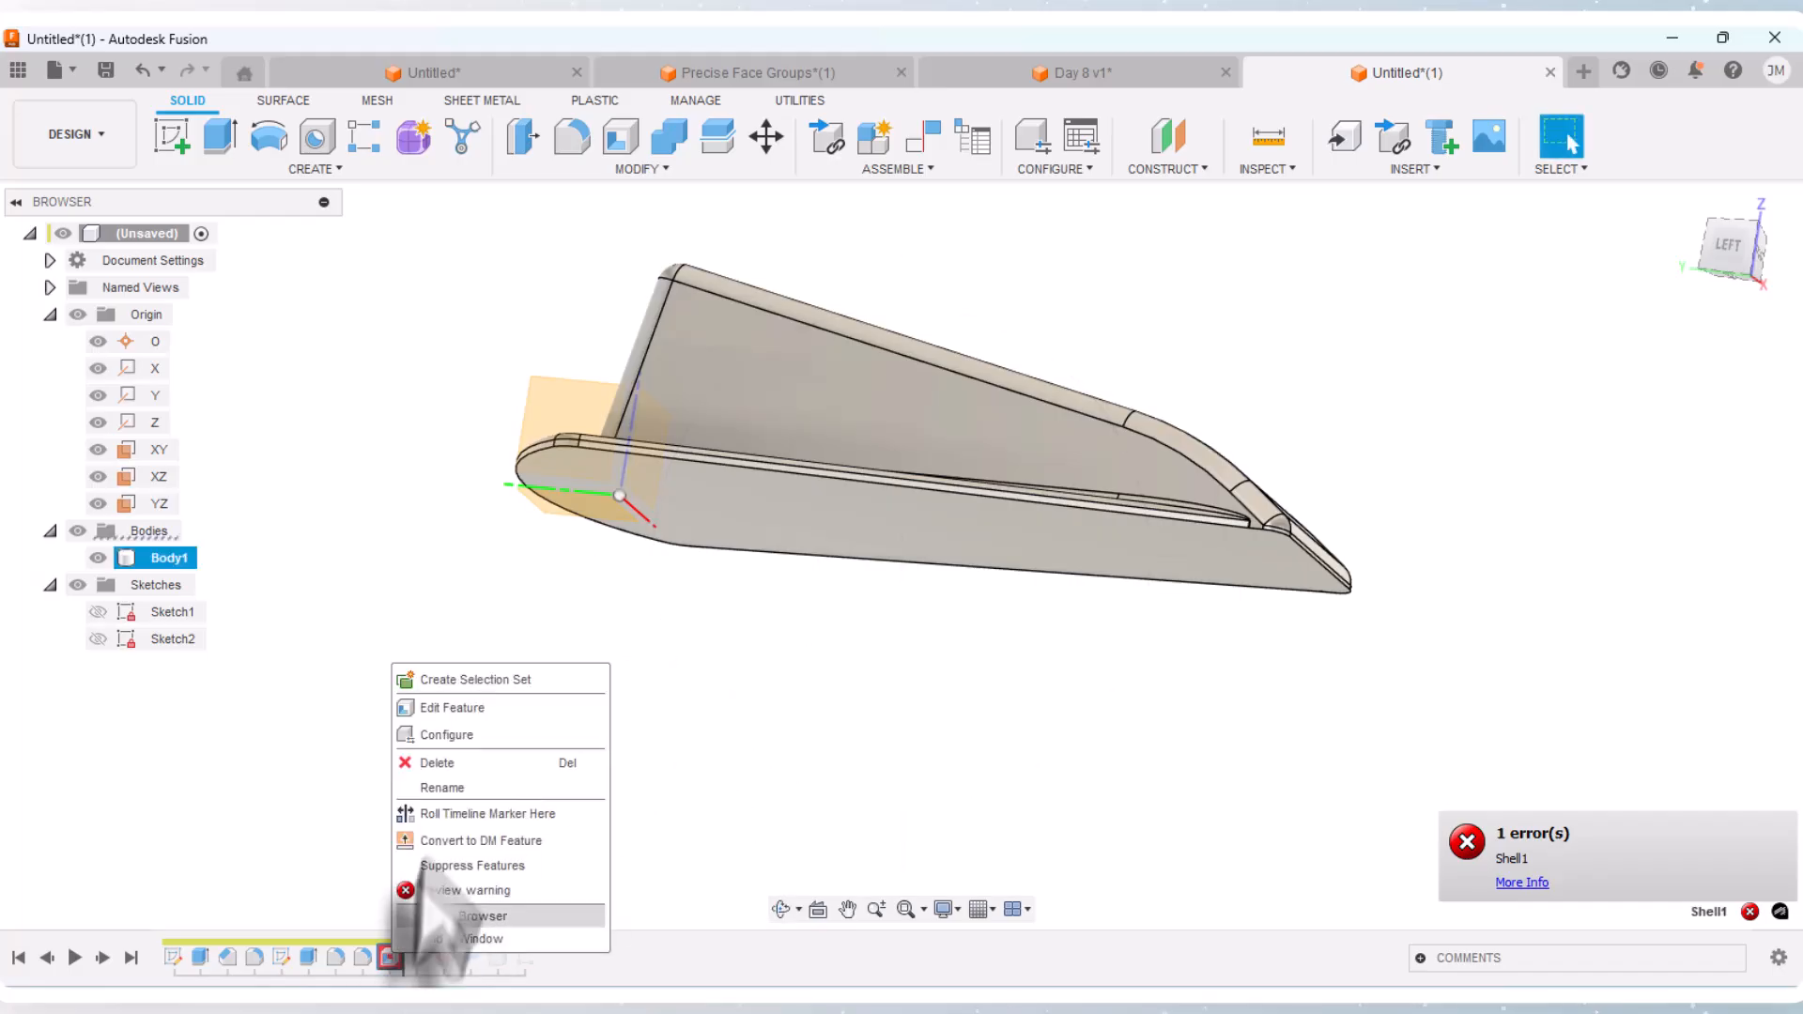
{"action": "left_click", "coordinate": [447, 714]}
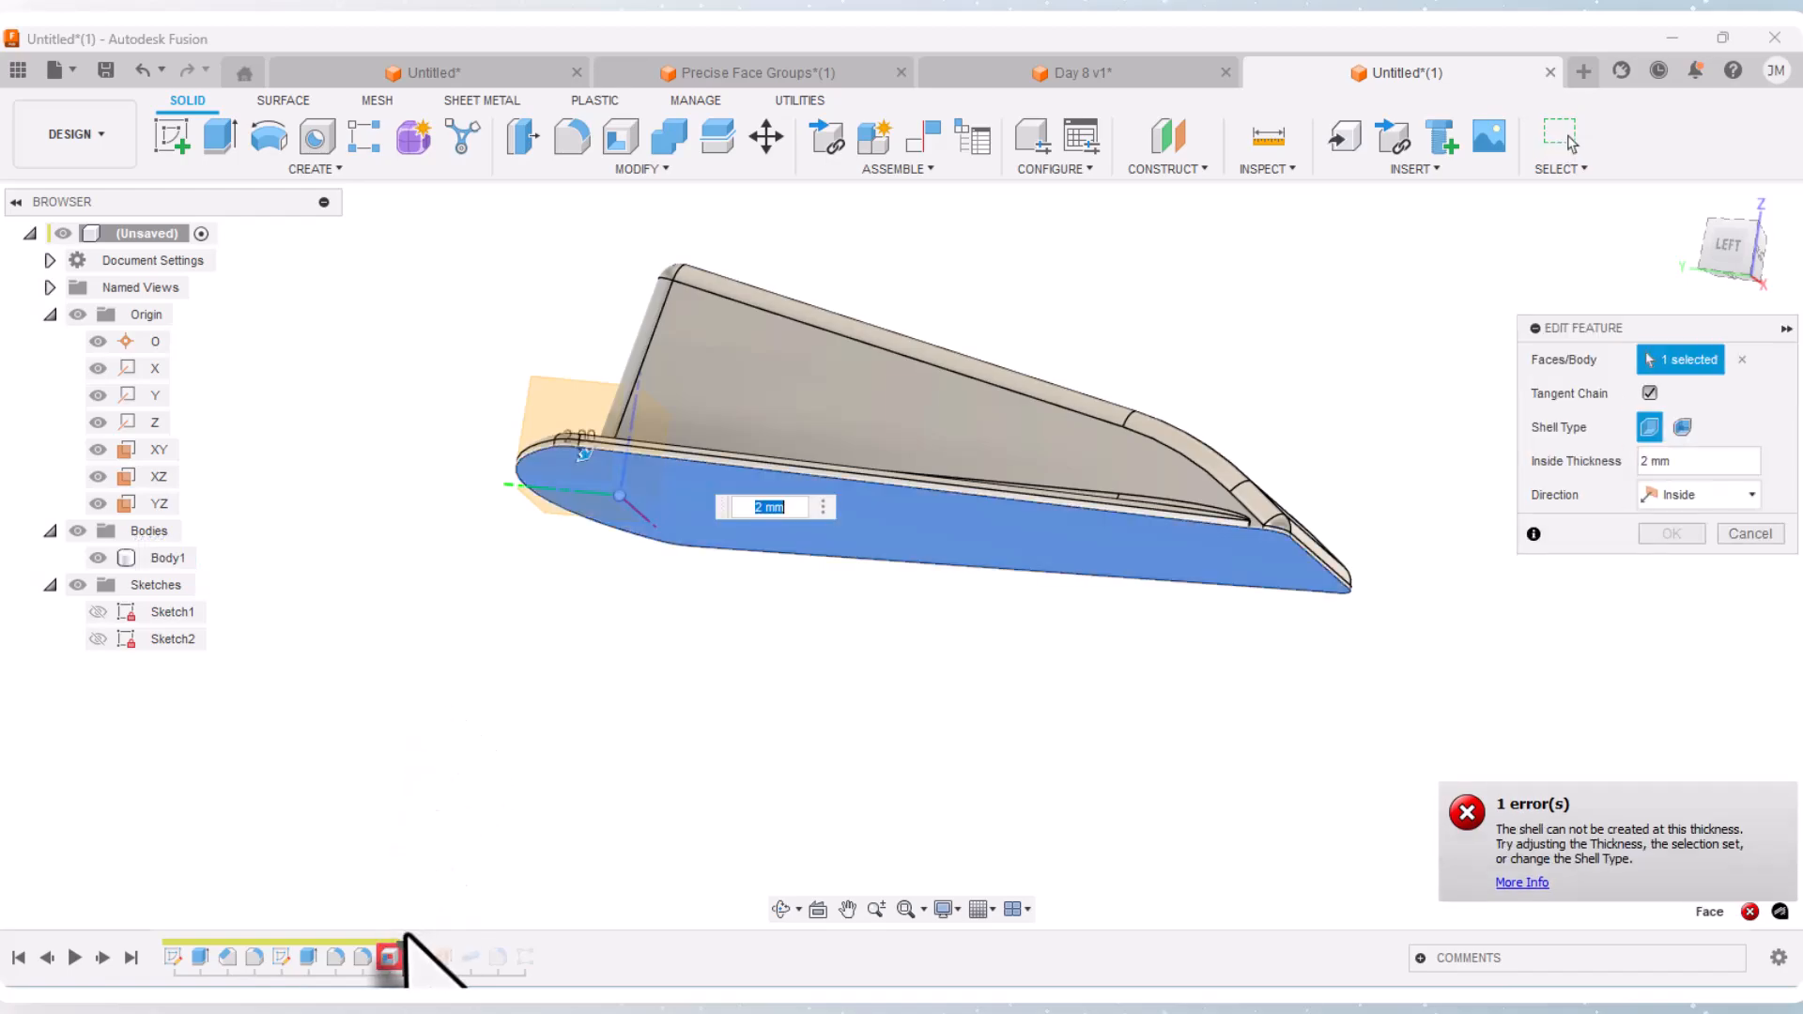
{"action": "left_click", "coordinate": [1682, 427]}
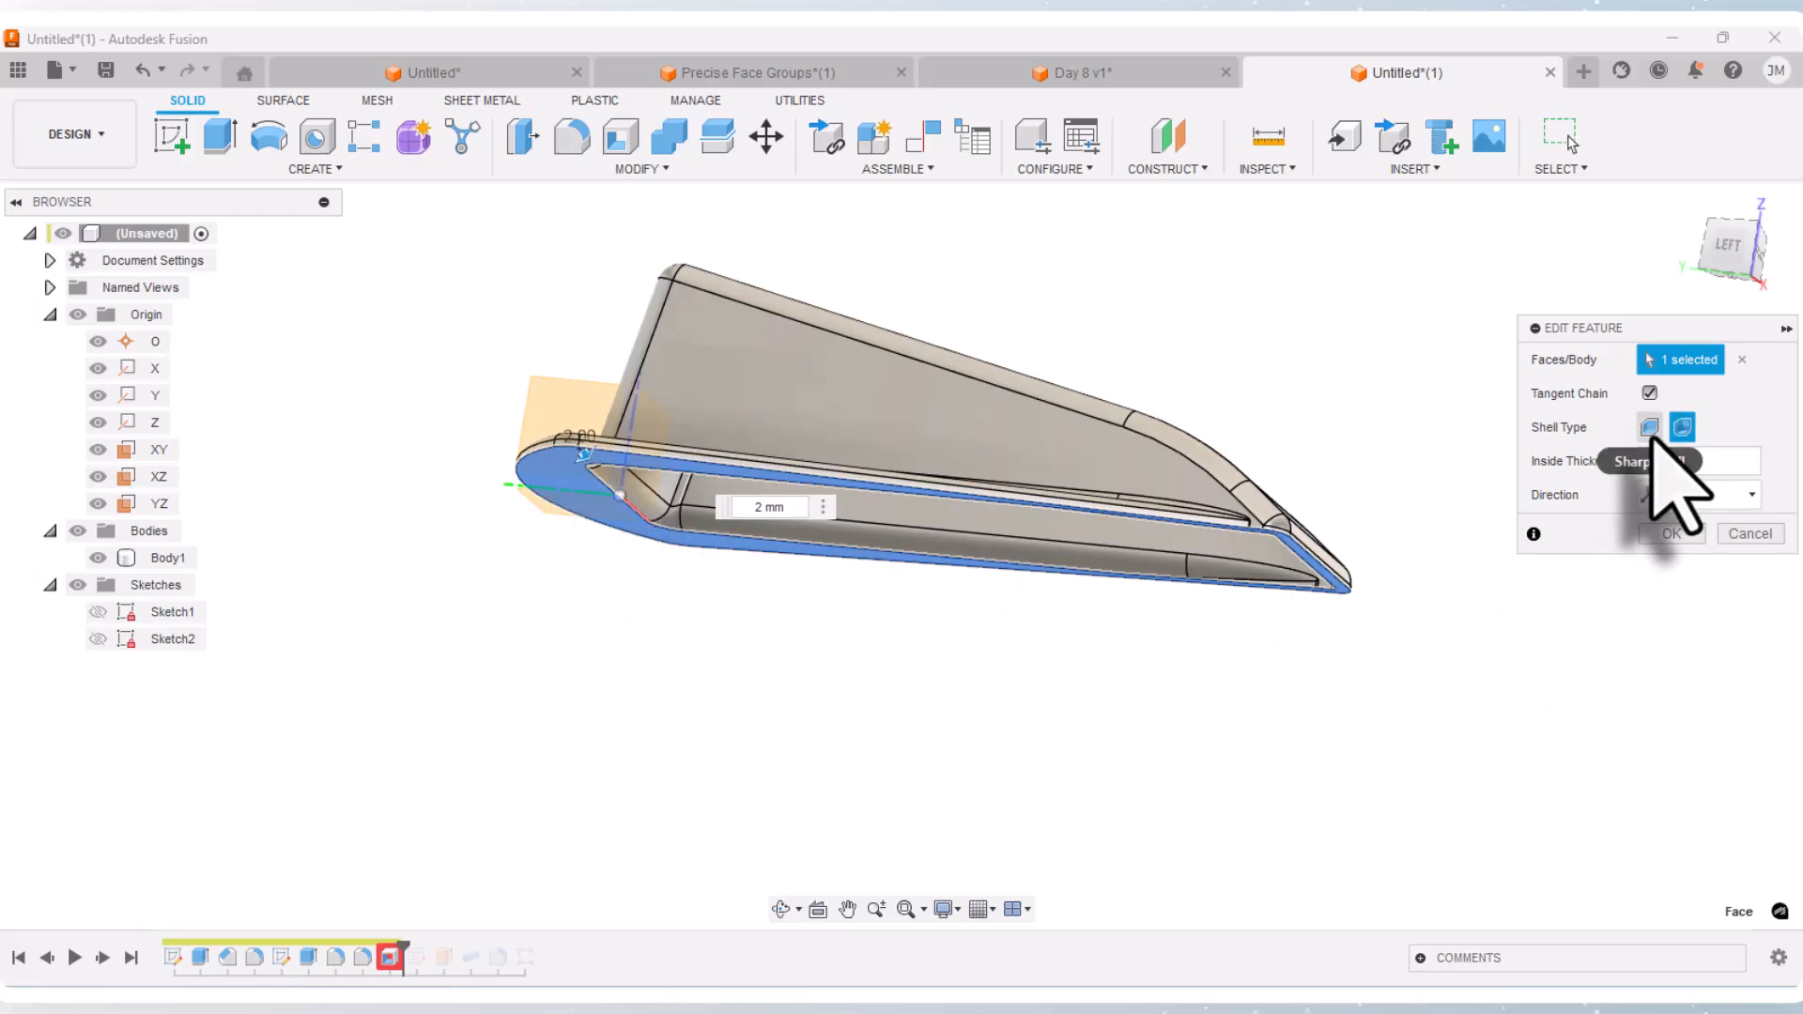
{"action": "left_click", "coordinate": [1671, 534]}
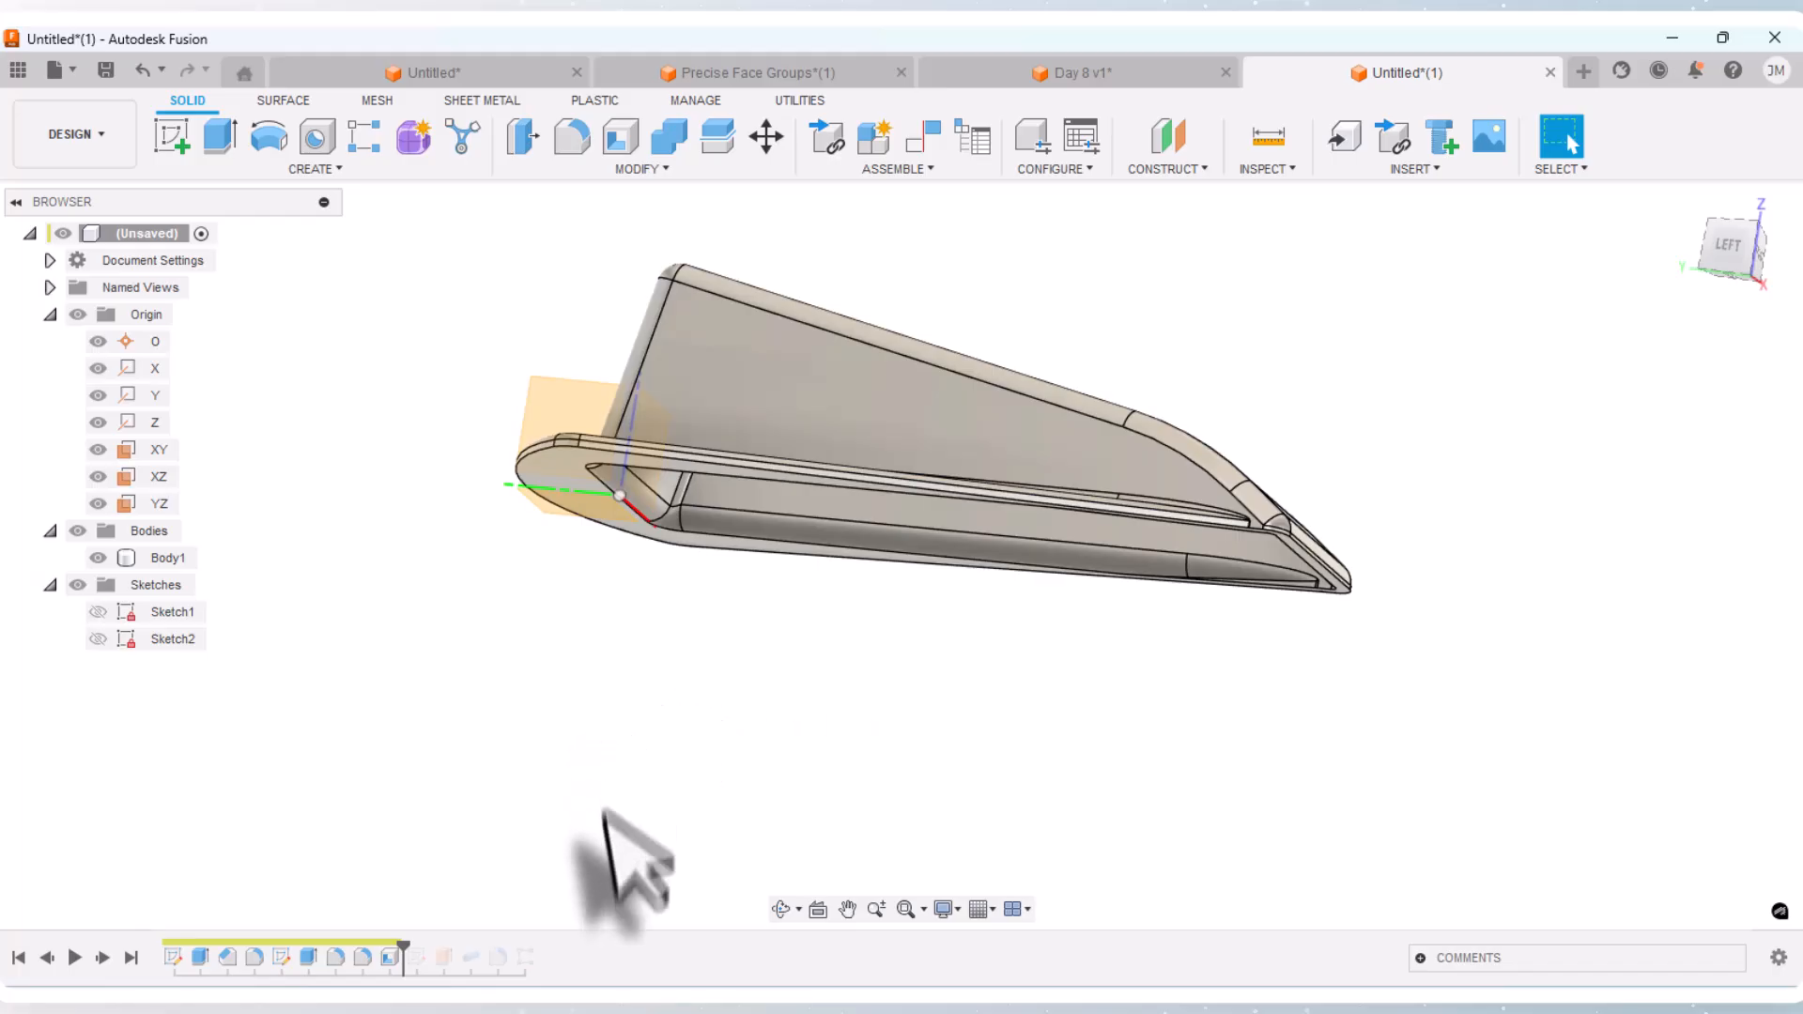
Step: Edit the fillet where the wedge meets the base plate and reduce its radius
{"action": "left_click", "coordinate": [771, 907]}
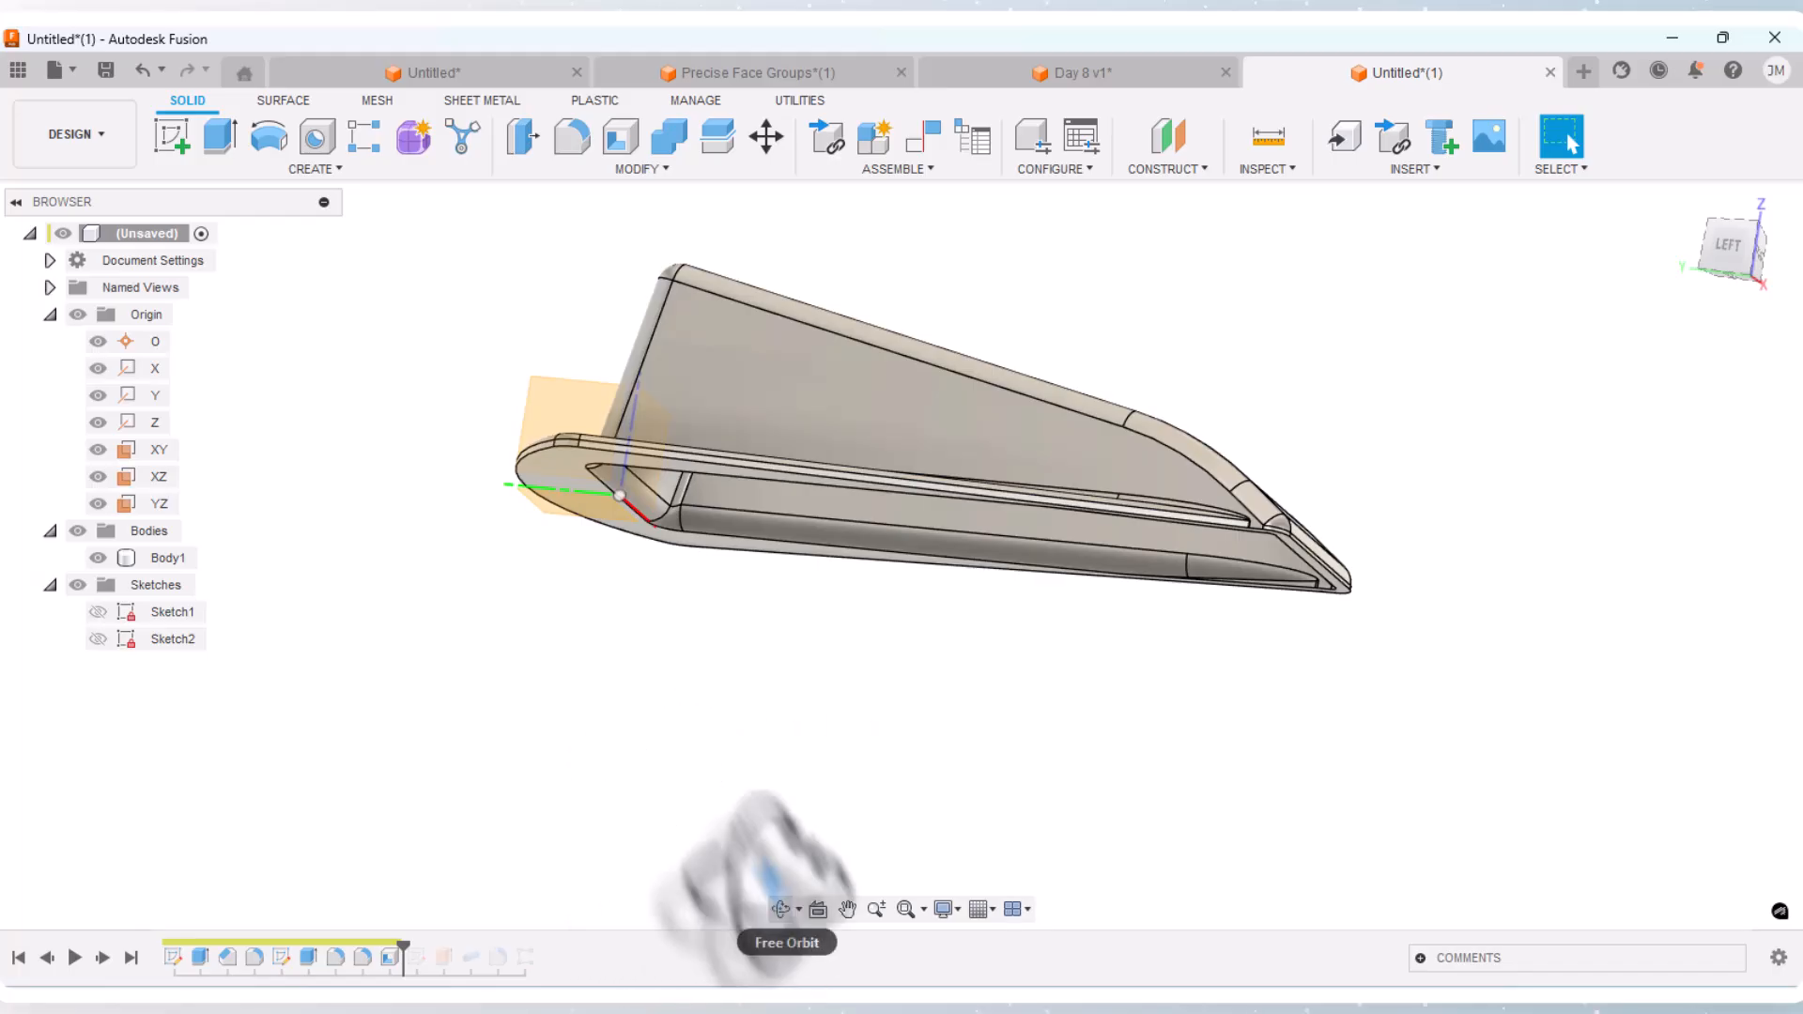
{"action": "mouse_move", "coordinate": [745, 848]}
{"action": "left_mouse_down"}
{"action": "mouse_move", "coordinate": [777, 664]}
{"action": "mouse_move", "coordinate": [764, 575]}
{"action": "mouse_move", "coordinate": [805, 730]}
{"action": "mouse_move", "coordinate": [757, 808]}
{"action": "mouse_move", "coordinate": [776, 838]}
{"action": "left_mouse_up"}
{"action": "right_click", "coordinate": [777, 838]}
{"action": "left_click", "coordinate": [822, 840]}
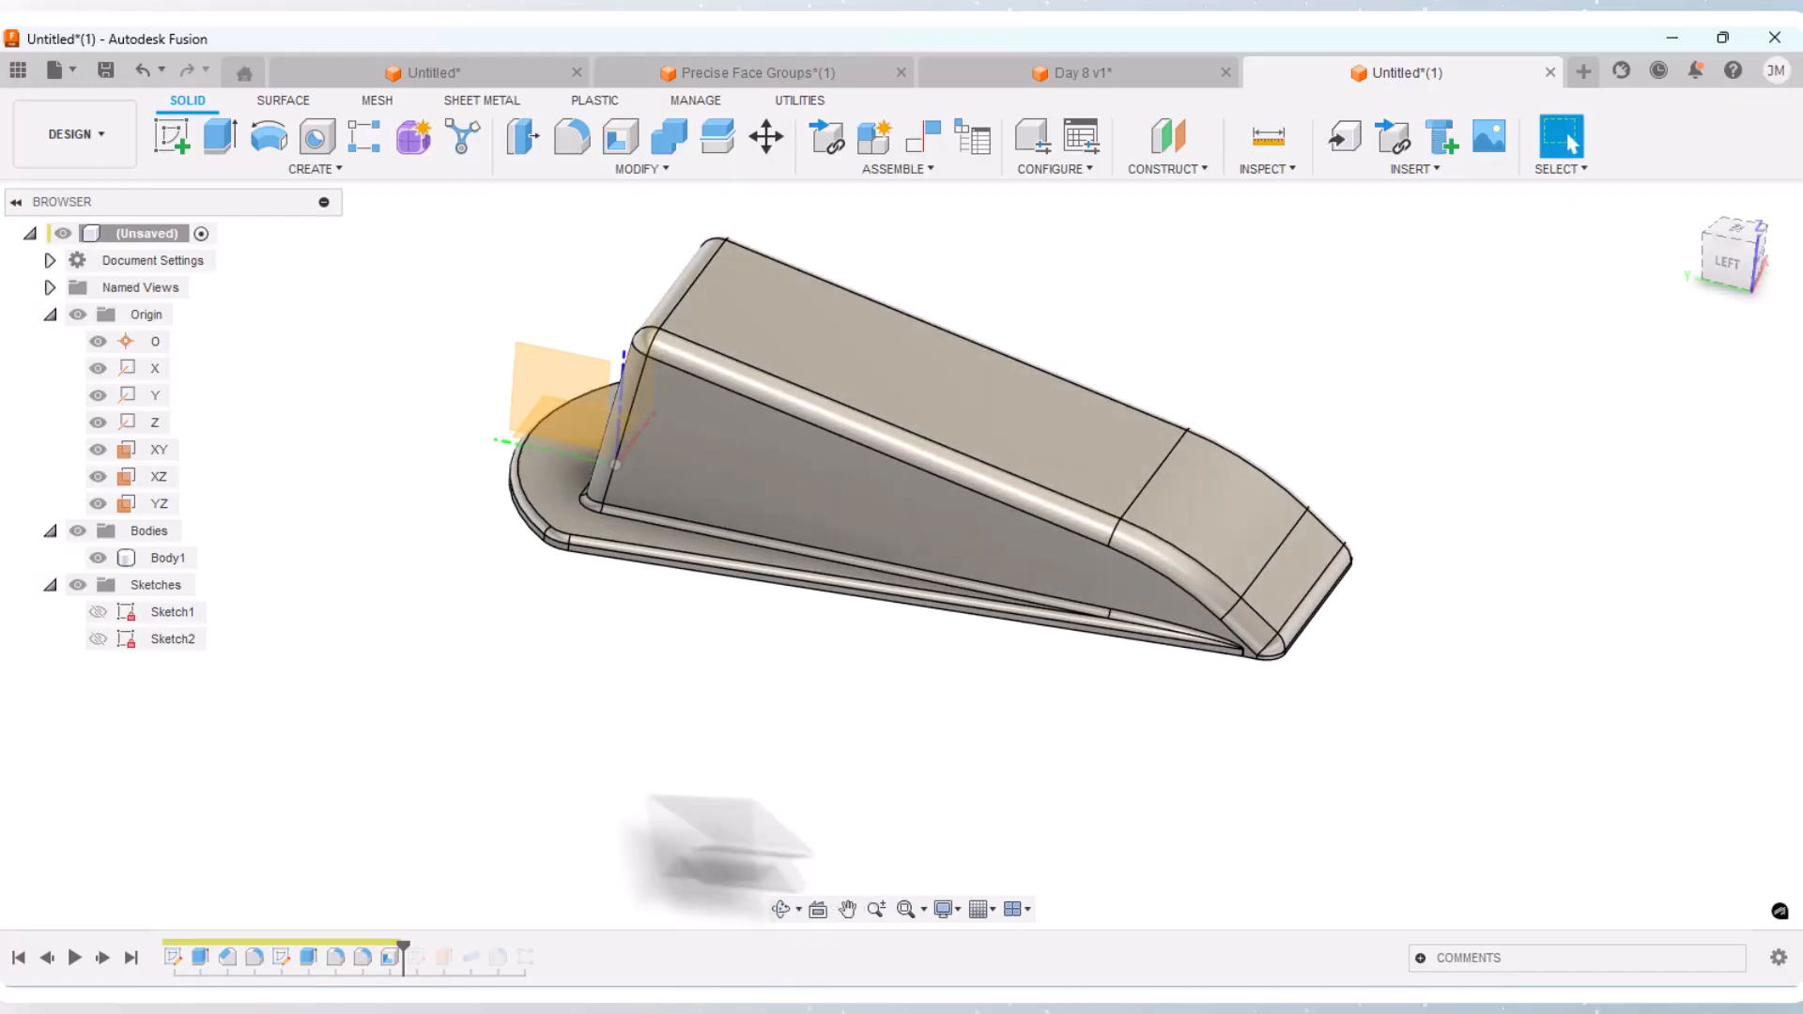
{"action": "left_click", "coordinate": [366, 958]}
{"action": "right_click", "coordinate": [368, 958]}
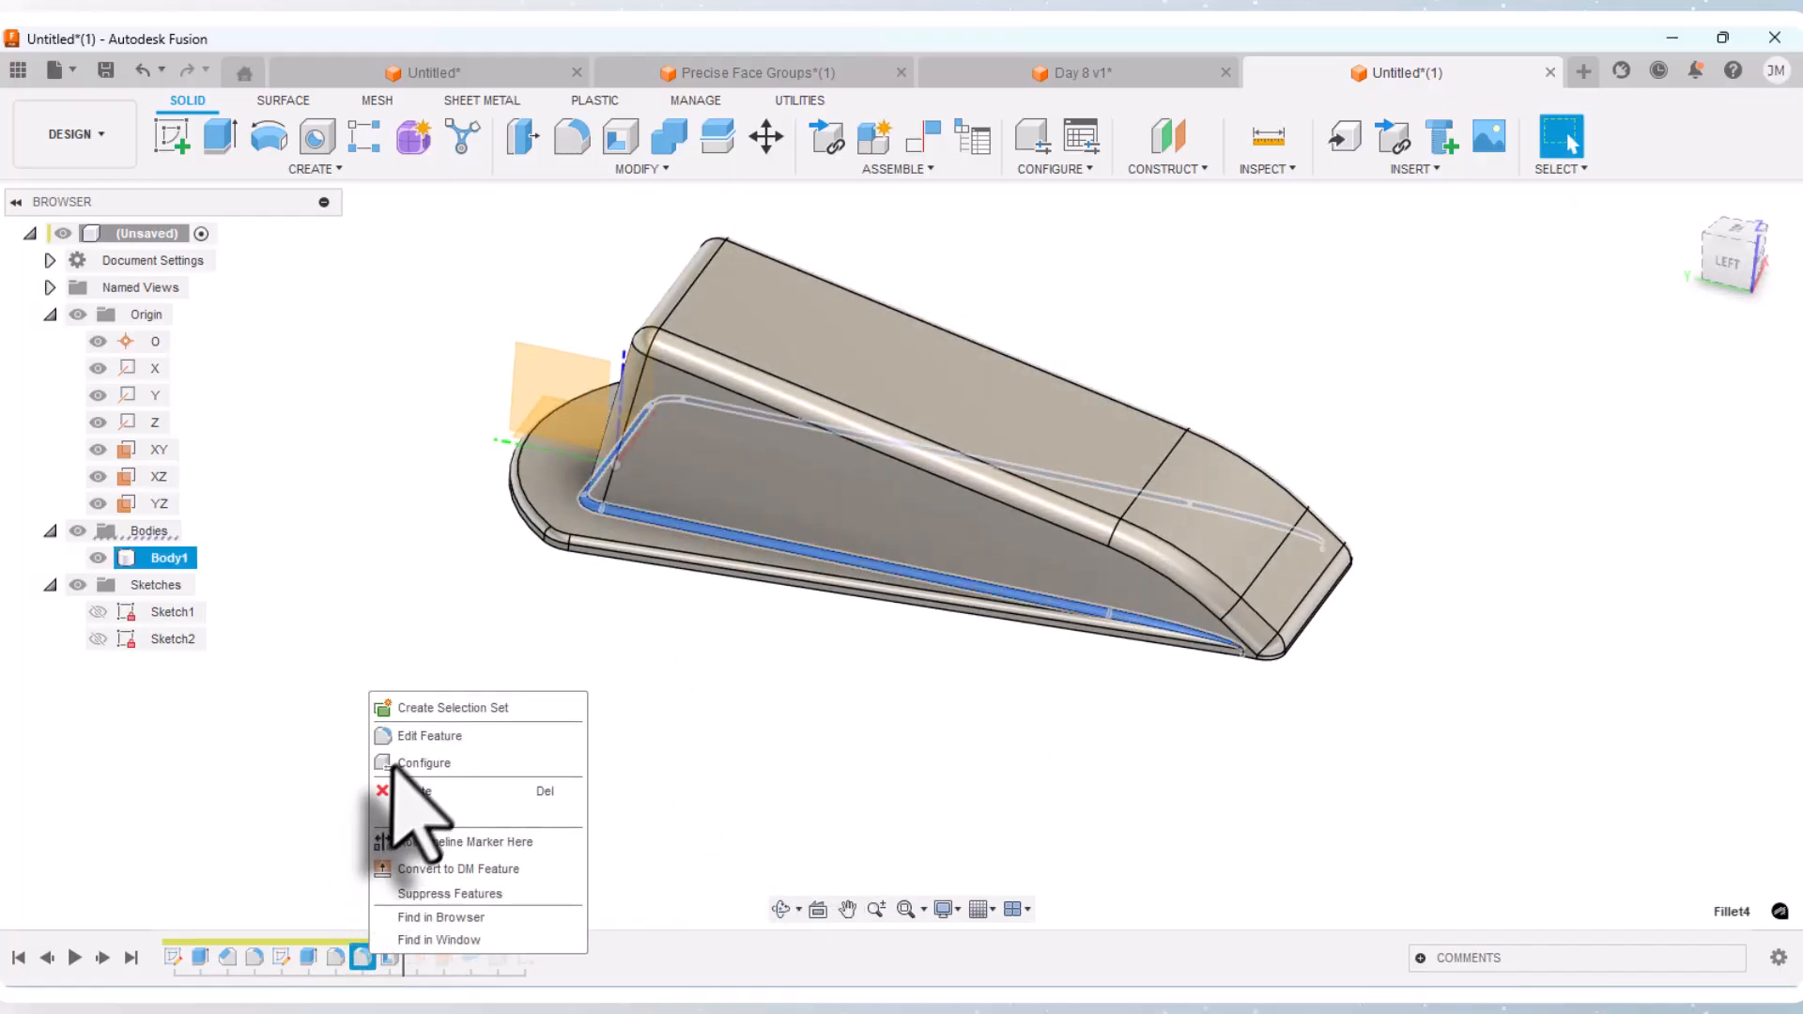
{"action": "left_click", "coordinate": [423, 736]}
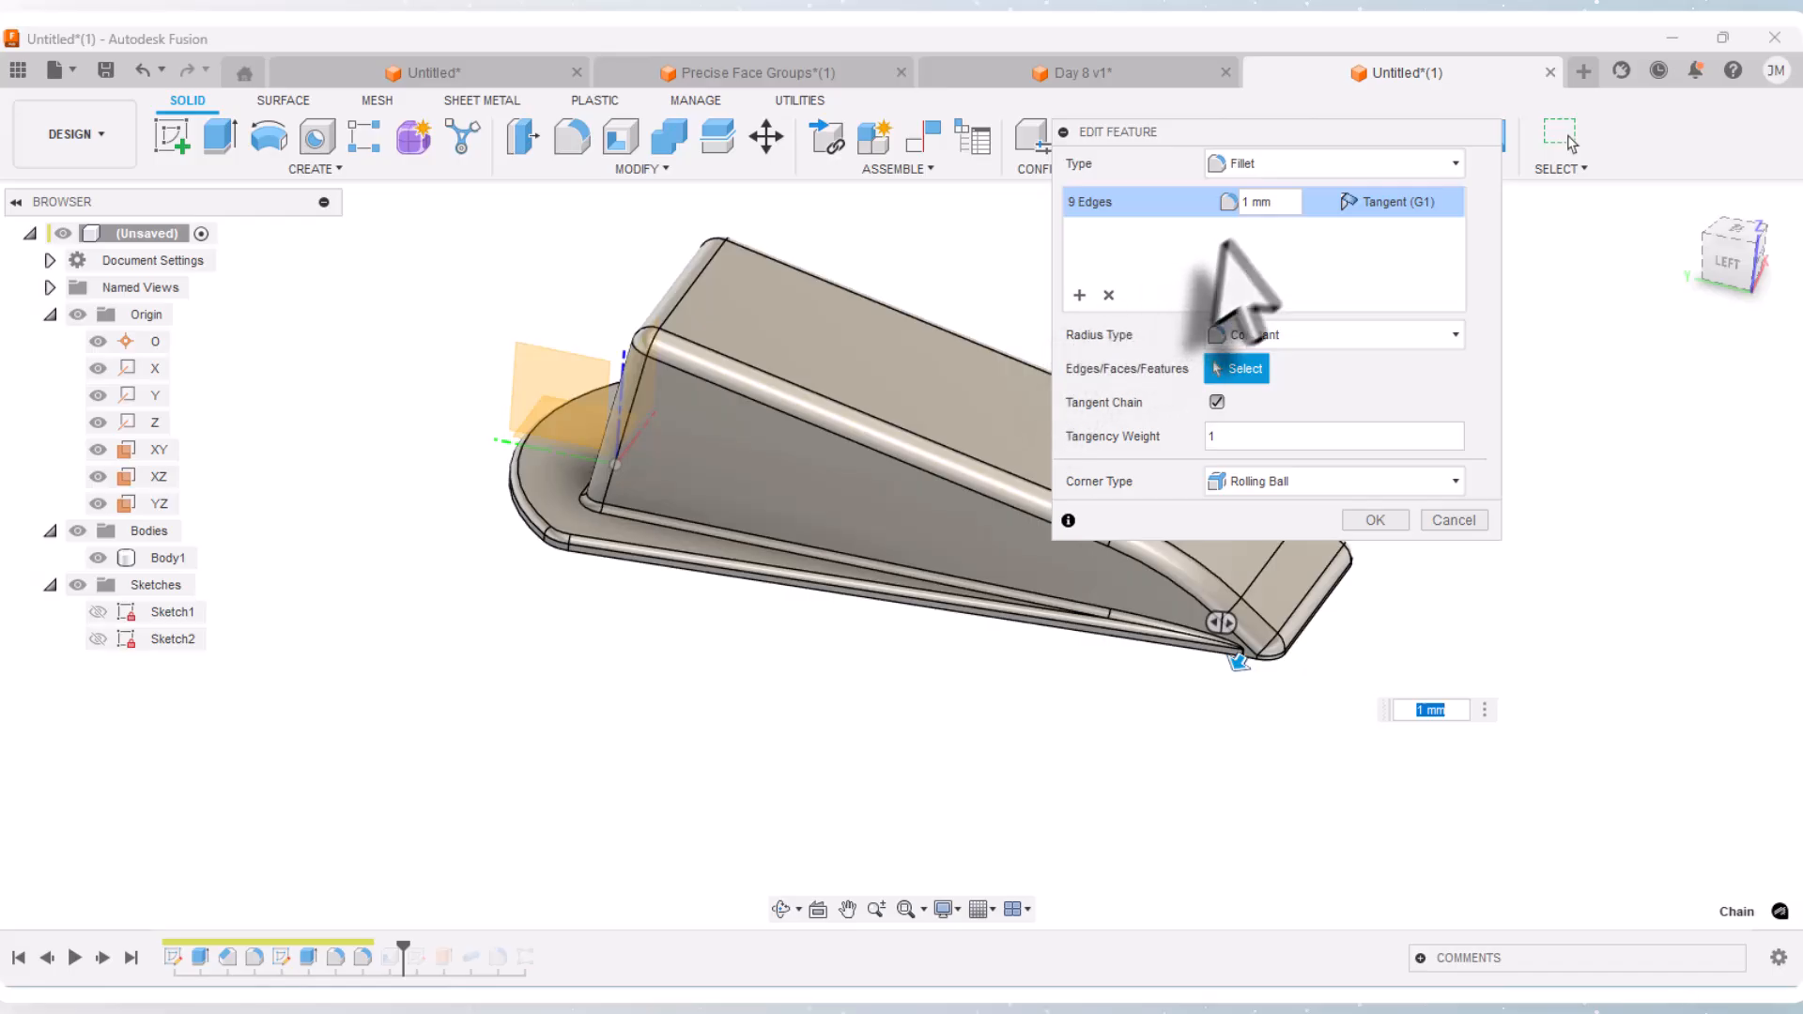
{"action": "left_click_drag", "start_coordinate": [1271, 203], "coordinate": [1198, 209]}
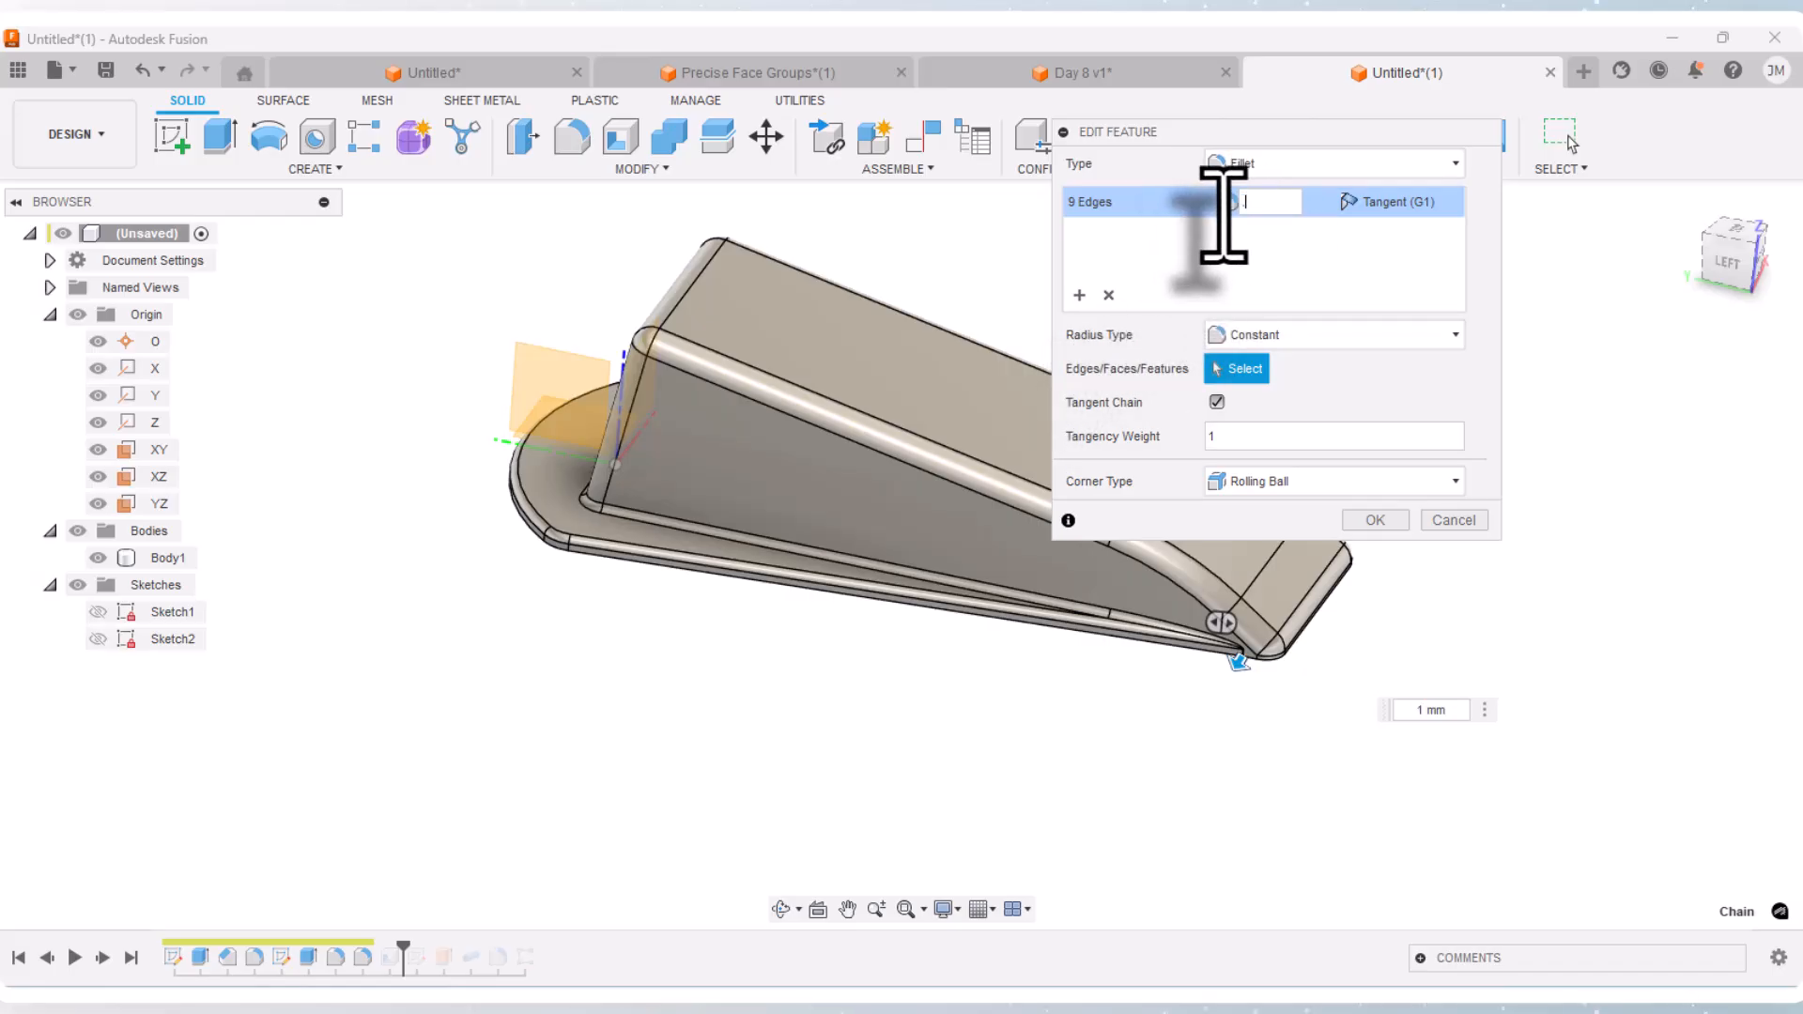
{"action": "left_click", "coordinate": [1352, 521]}
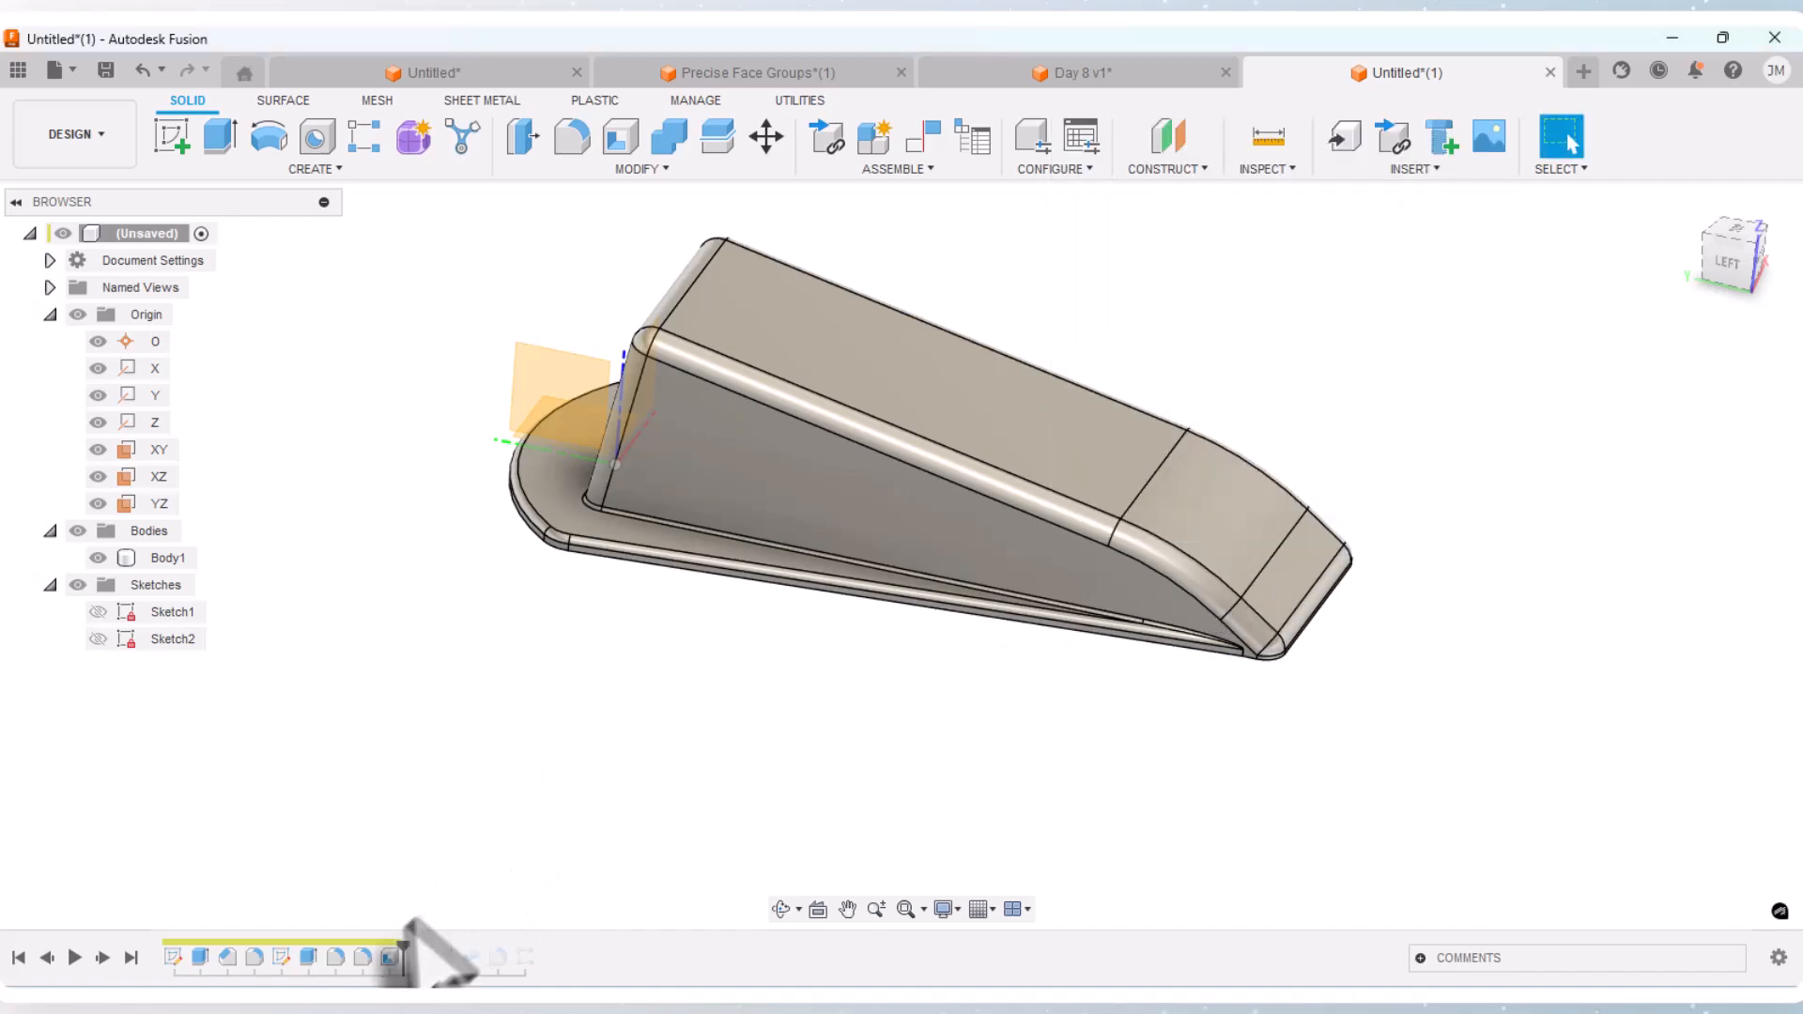
Step: Roll the timeline forward to its end and hide the origin geometry
{"action": "left_click_drag", "start_coordinate": [399, 951], "coordinate": [540, 931]}
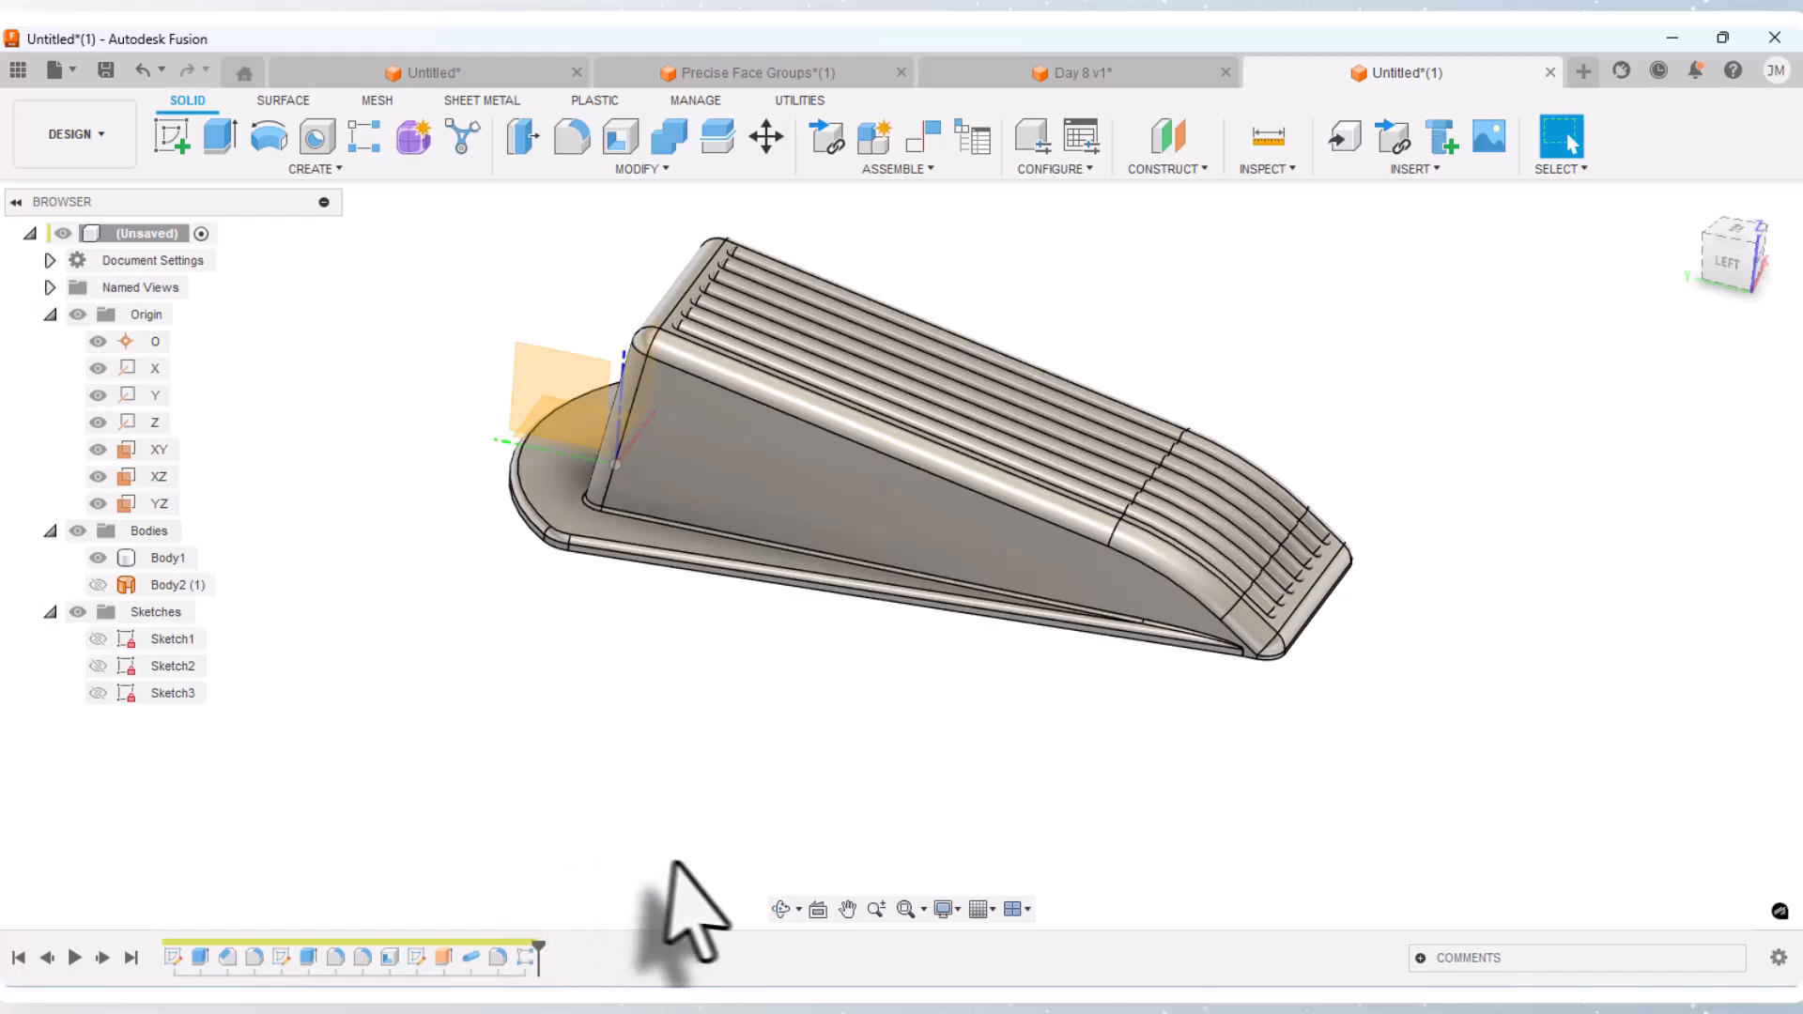
{"action": "left_click", "coordinate": [779, 910]}
{"action": "left_click_drag", "start_coordinate": [744, 845], "coordinate": [685, 837]}
{"action": "right_click", "coordinate": [672, 689]}
{"action": "left_click", "coordinate": [731, 691]}
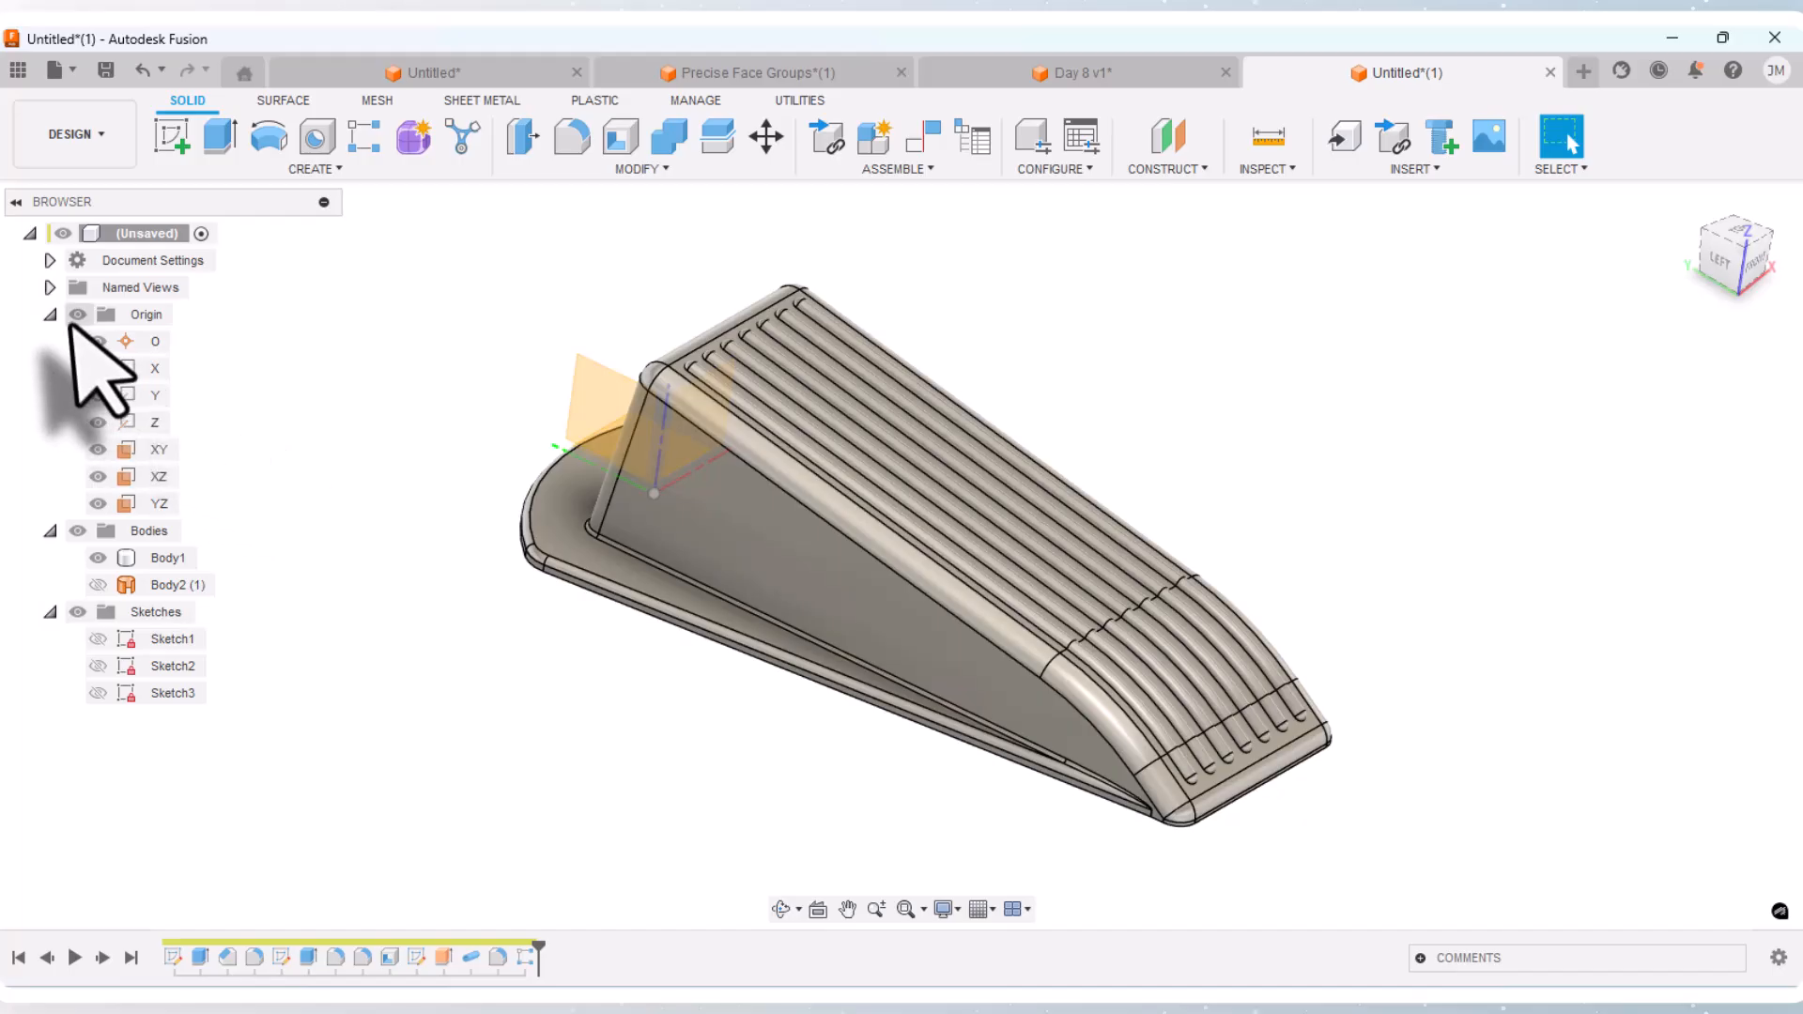
{"action": "left_click", "coordinate": [79, 316]}
{"action": "left_click", "coordinate": [77, 315]}
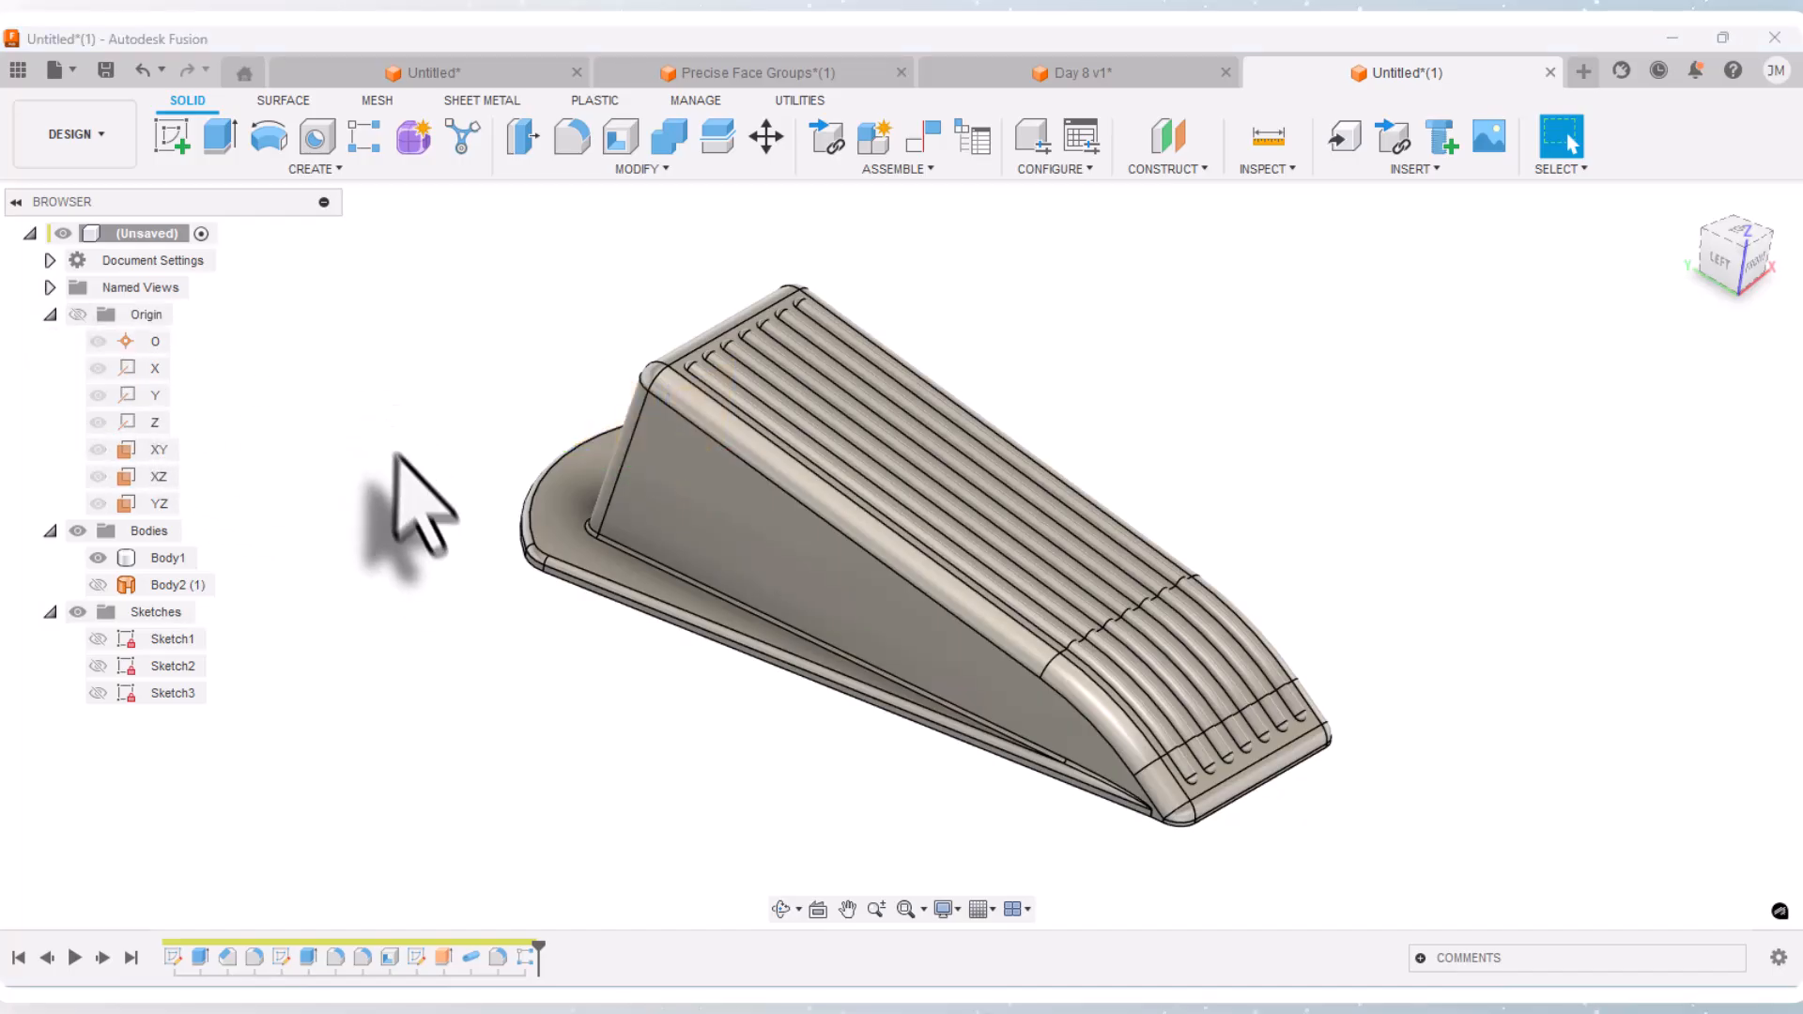
{"action": "scroll", "coordinate": [404, 504], "scroll_direction": "down", "scroll_amount": 2}
{"action": "left_click", "coordinate": [568, 606]}
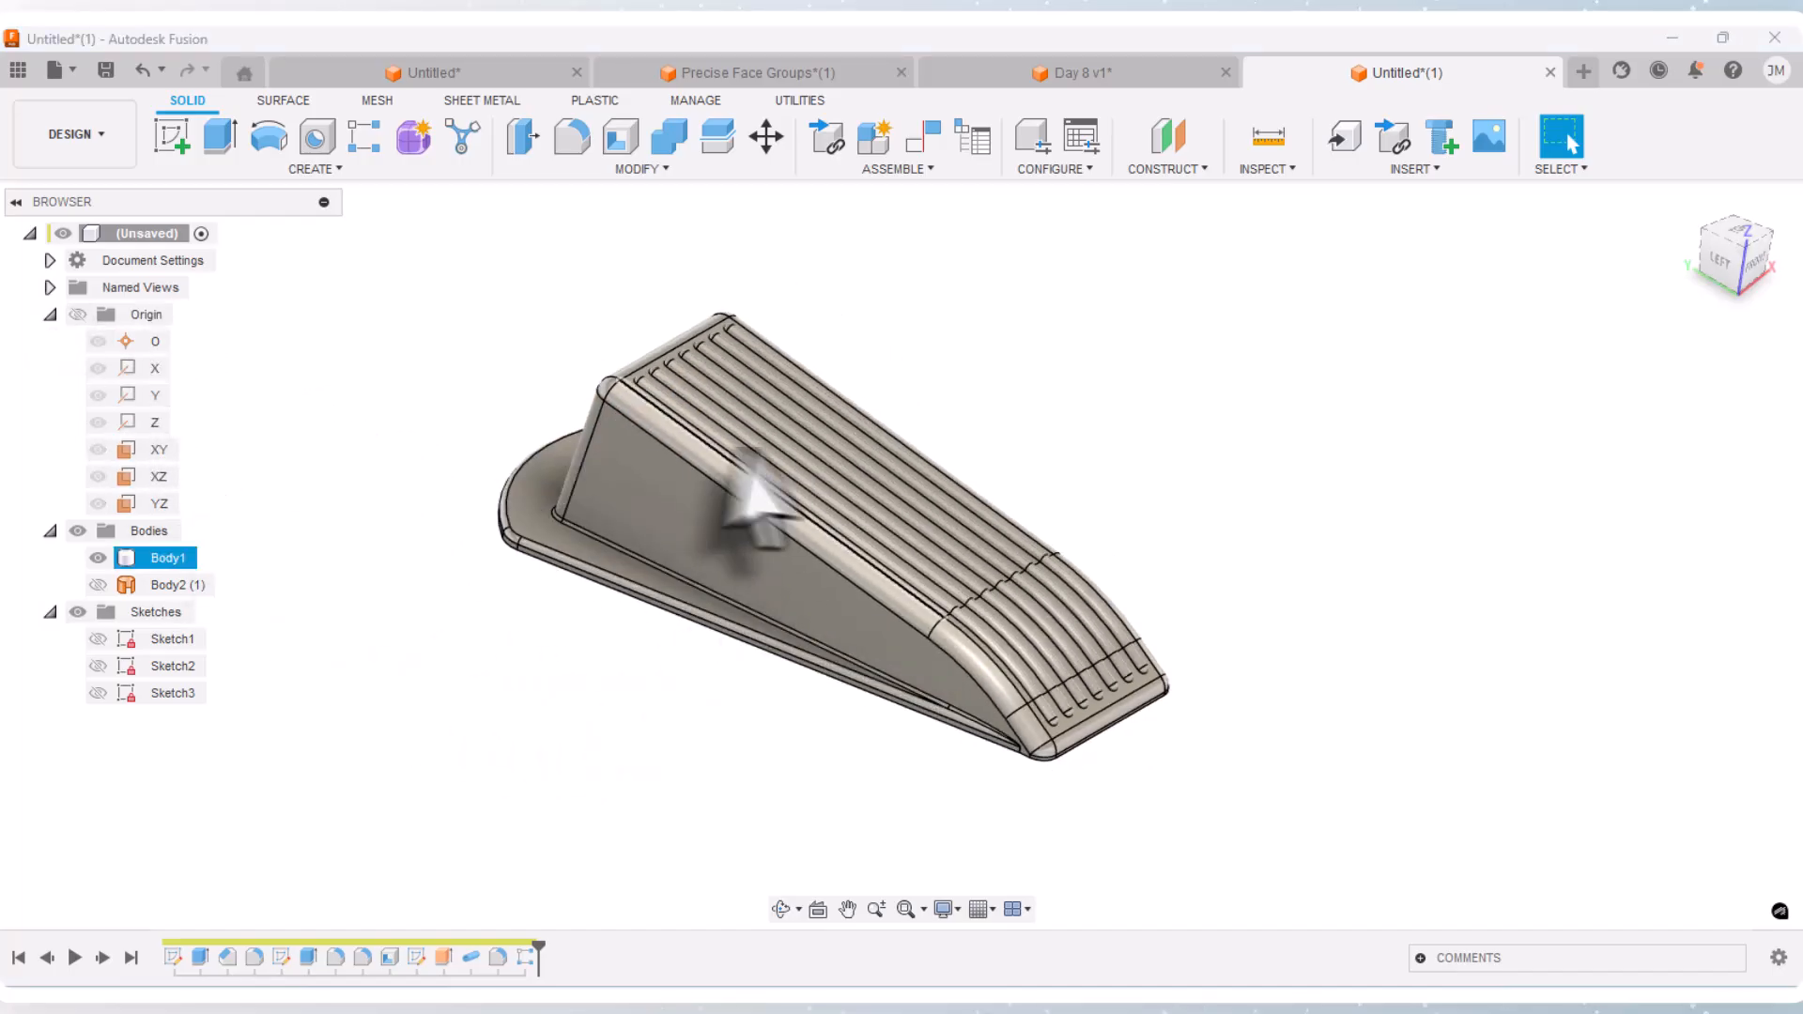
{"action": "left_click", "coordinate": [385, 452]}
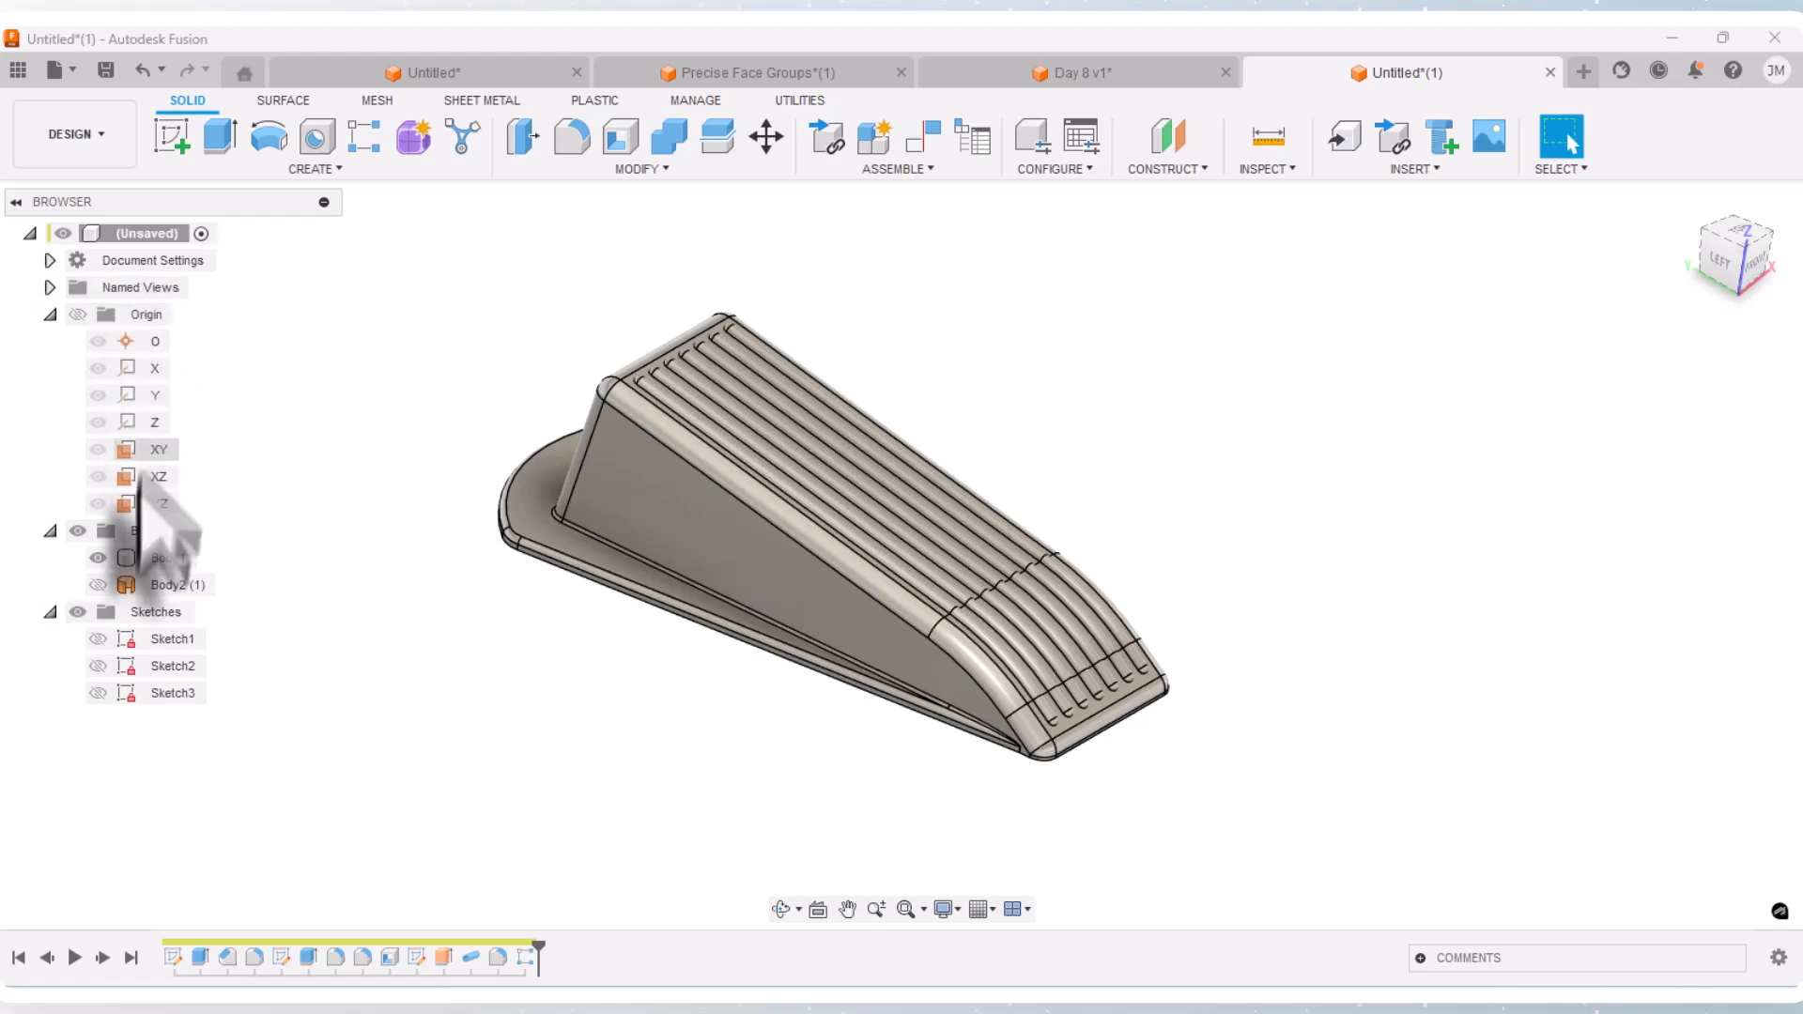
Step: Open the physical material library for the whole doorstop design
{"action": "right_click", "coordinate": [141, 541]}
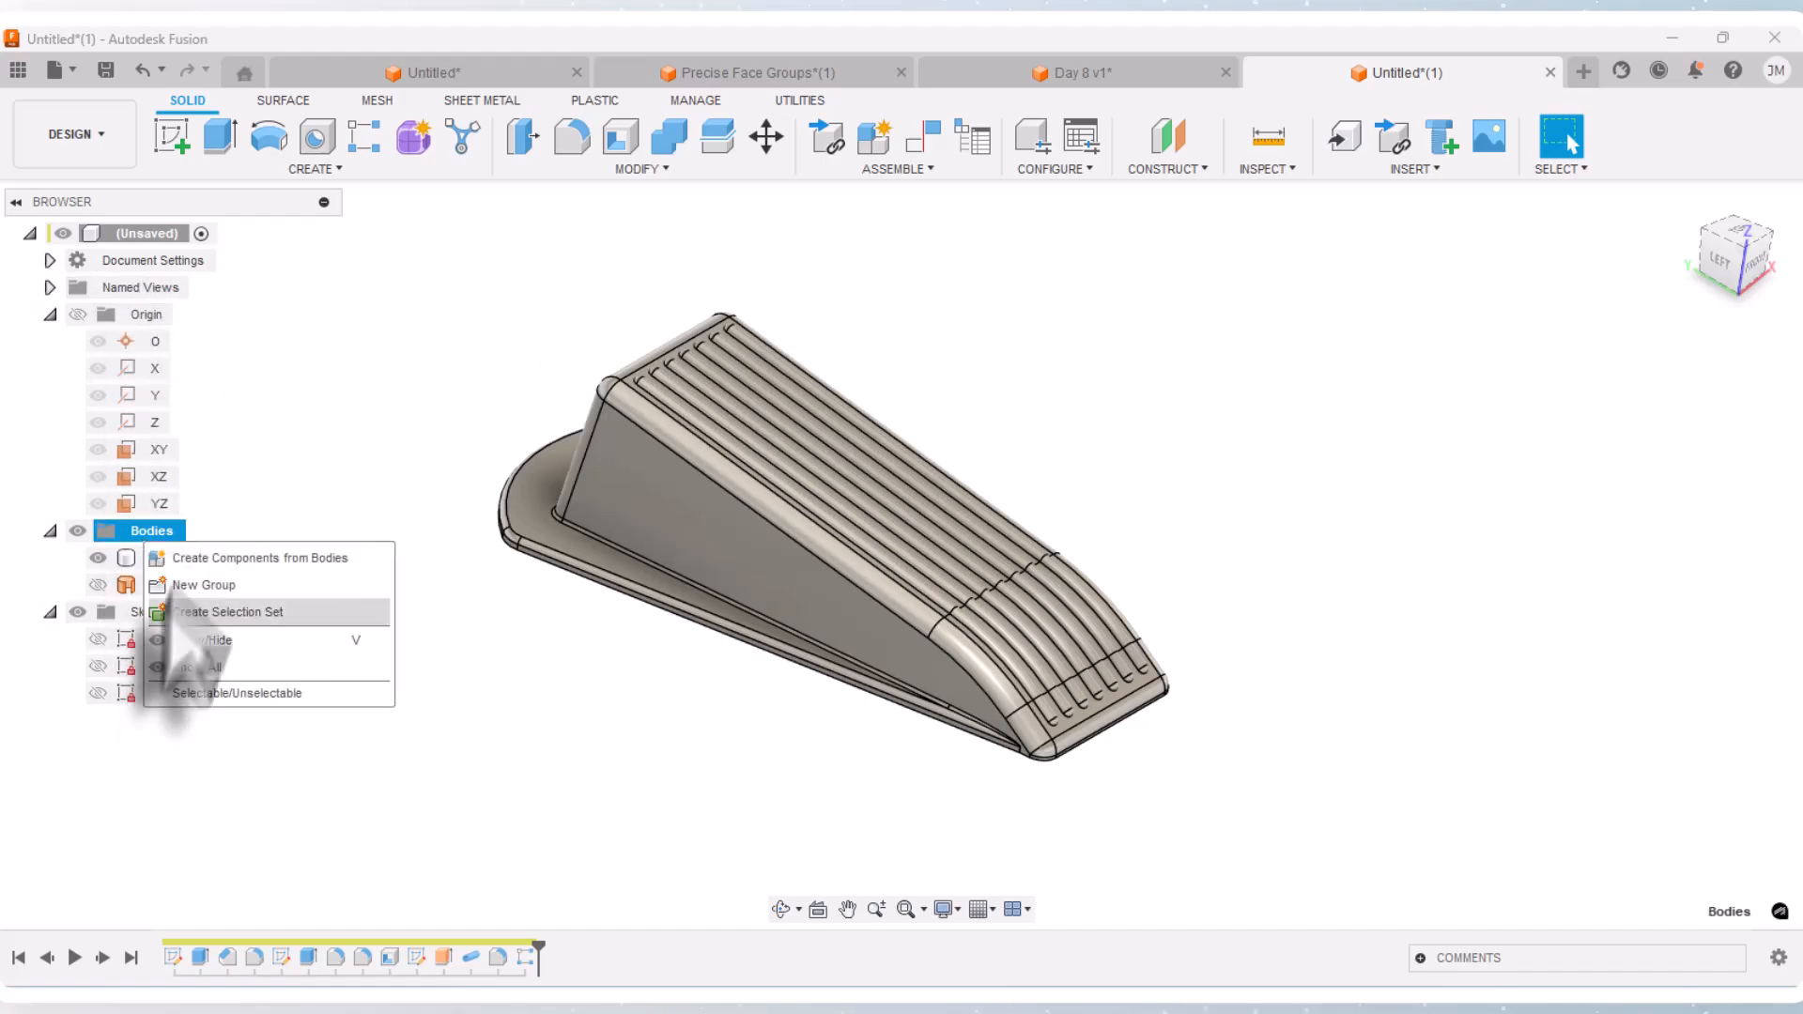
{"action": "right_click", "coordinate": [131, 263]}
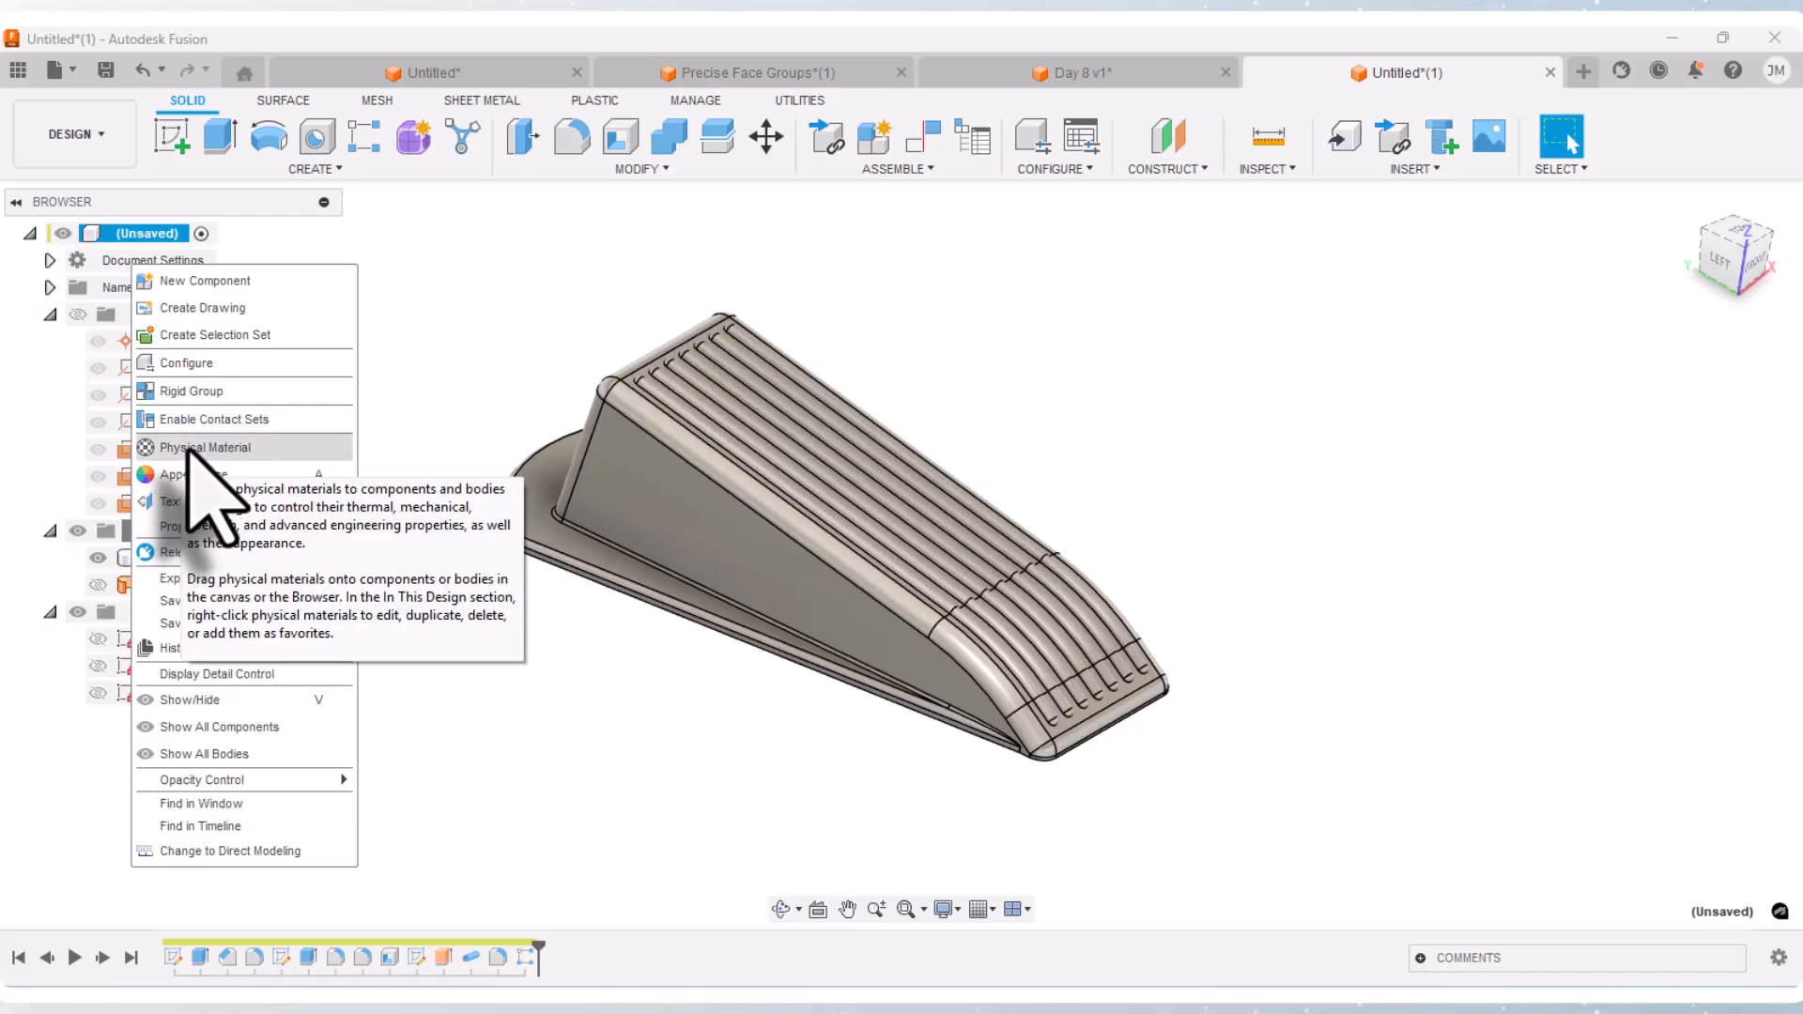
{"action": "left_click", "coordinate": [192, 448]}
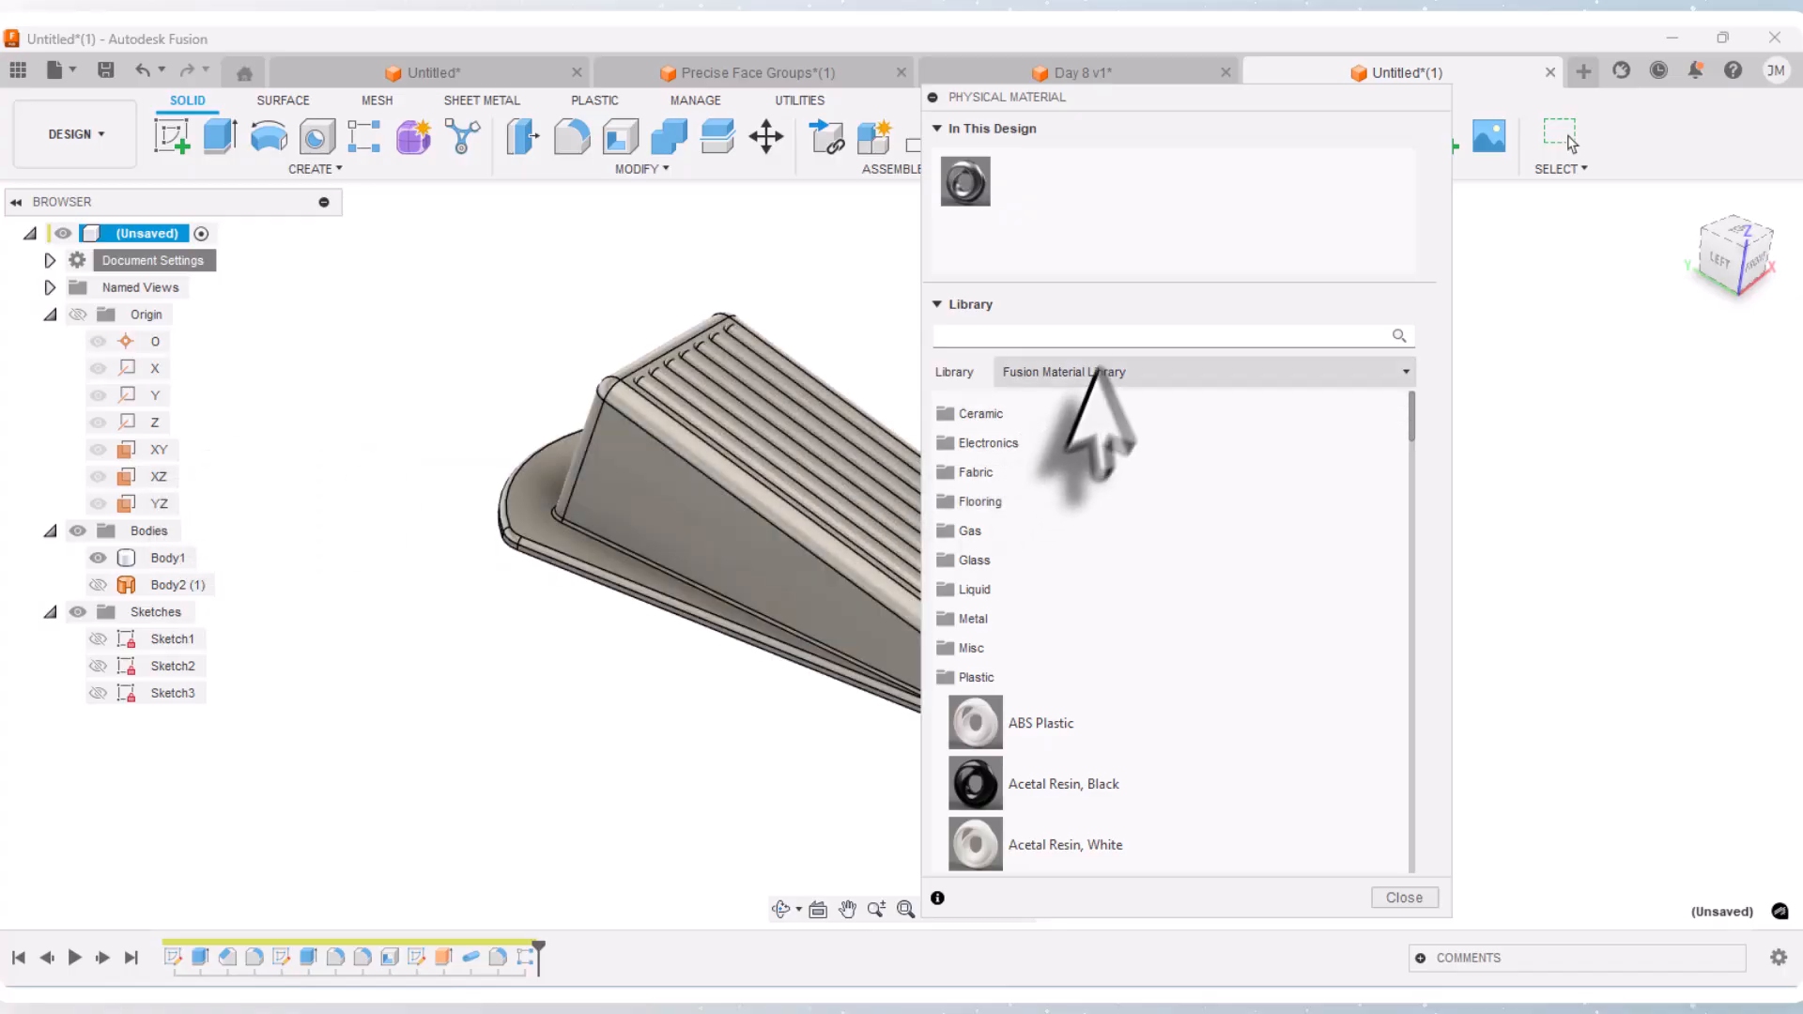
{"action": "left_click_drag", "start_coordinate": [1082, 93], "coordinate": [925, 35]}
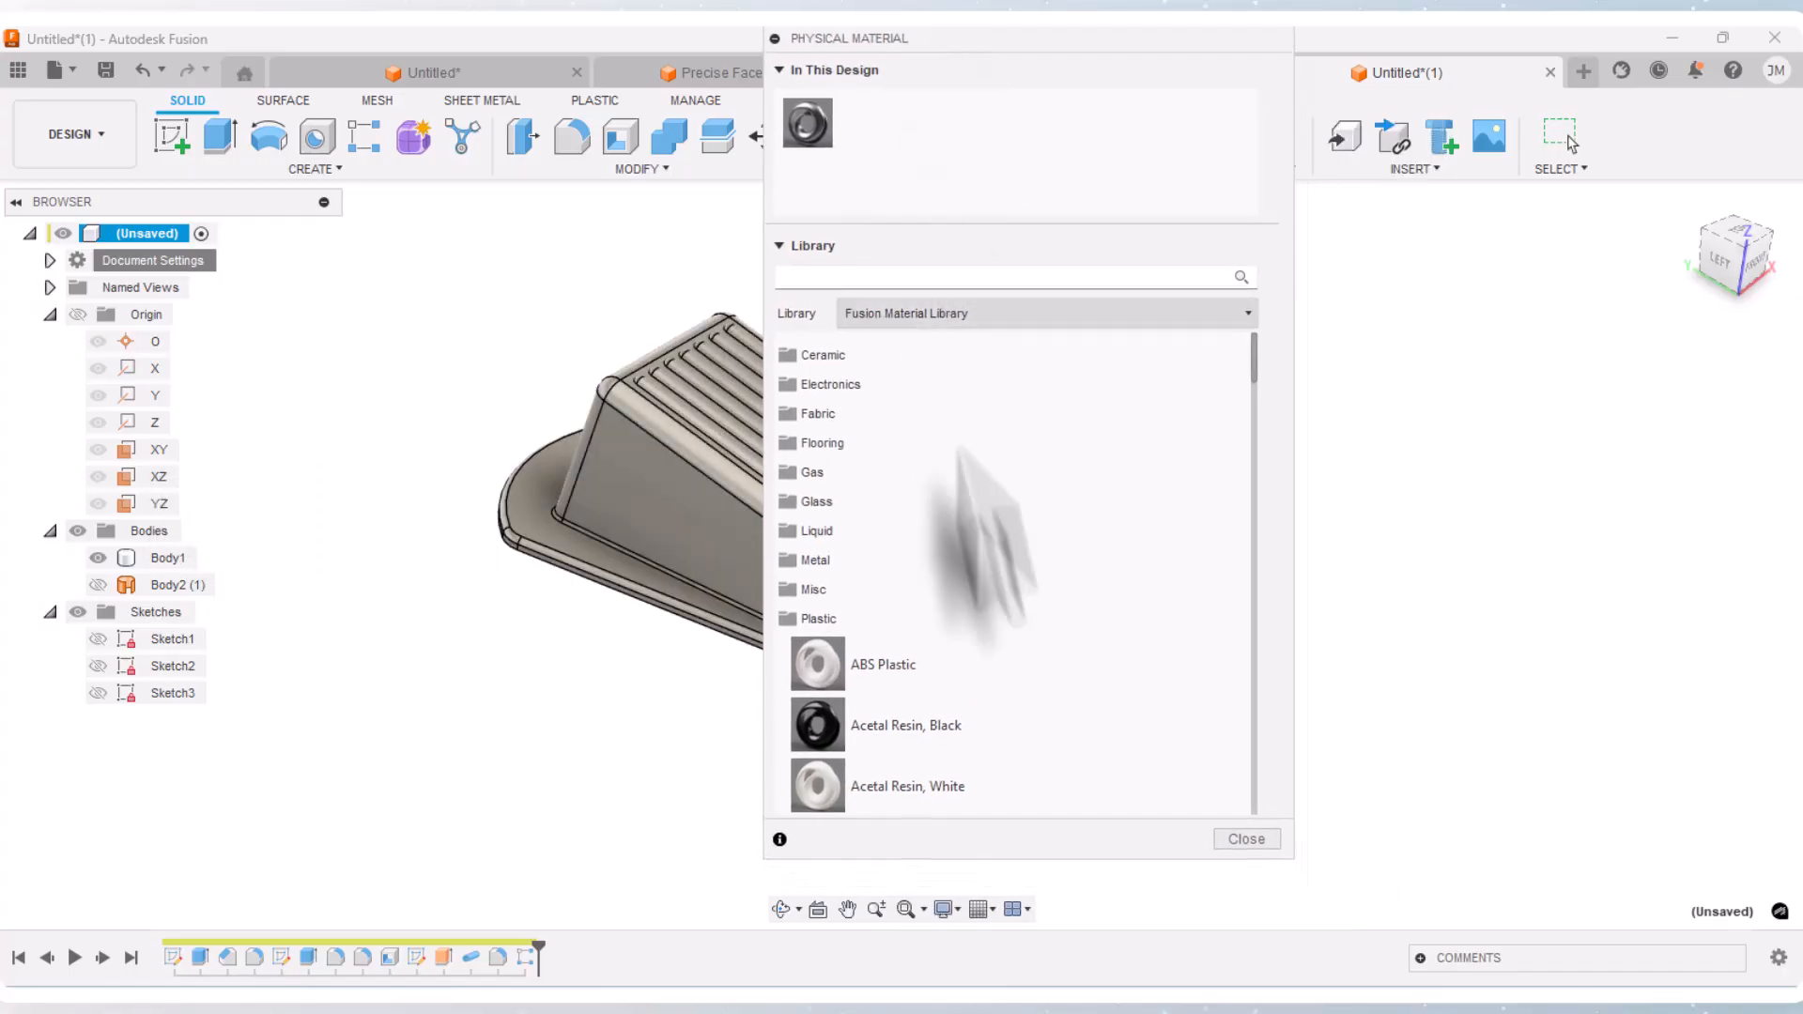
Step: Find Rubber among the plastics in the Fusion Material Library and add it to the materials in this design
{"action": "scroll", "coordinate": [909, 592], "scroll_direction": "down", "scroll_amount": 2}
{"action": "left_click", "coordinate": [817, 574]}
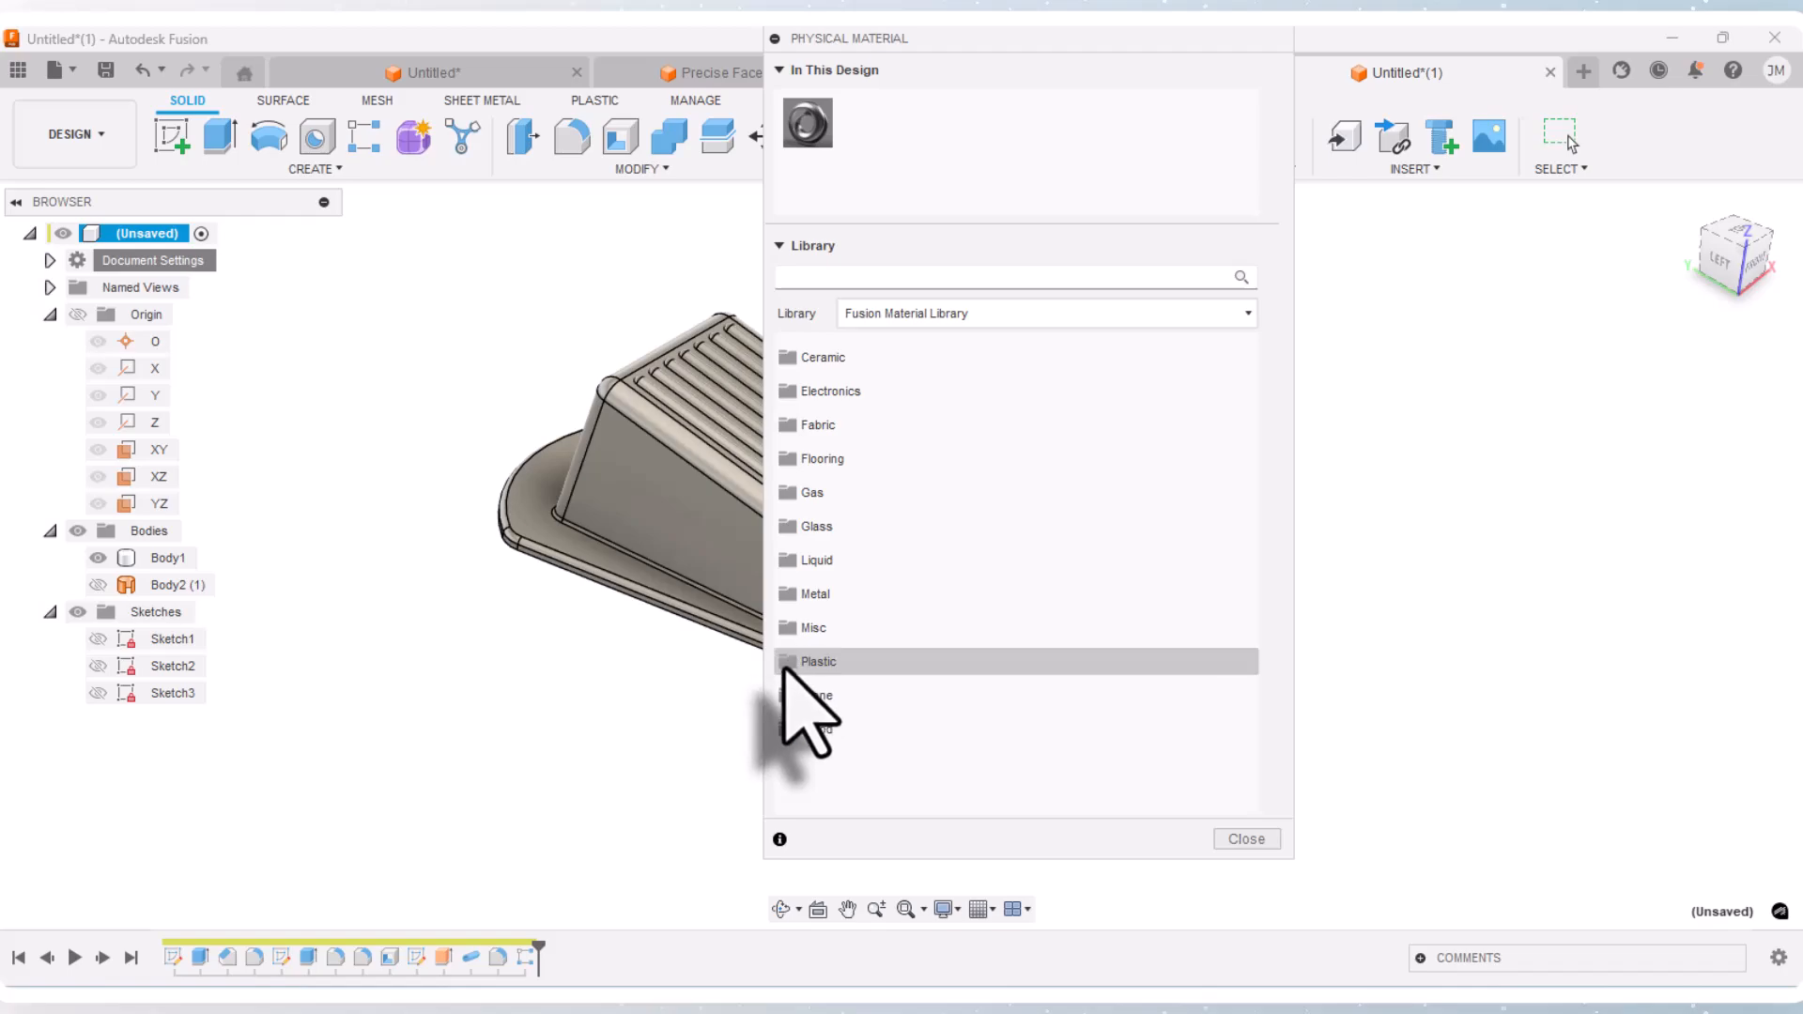
{"action": "left_click", "coordinate": [803, 661]}
{"action": "scroll", "coordinate": [986, 536], "scroll_direction": "down", "scroll_amount": 5}
{"action": "scroll", "coordinate": [1010, 554], "scroll_direction": "down", "scroll_amount": 10}
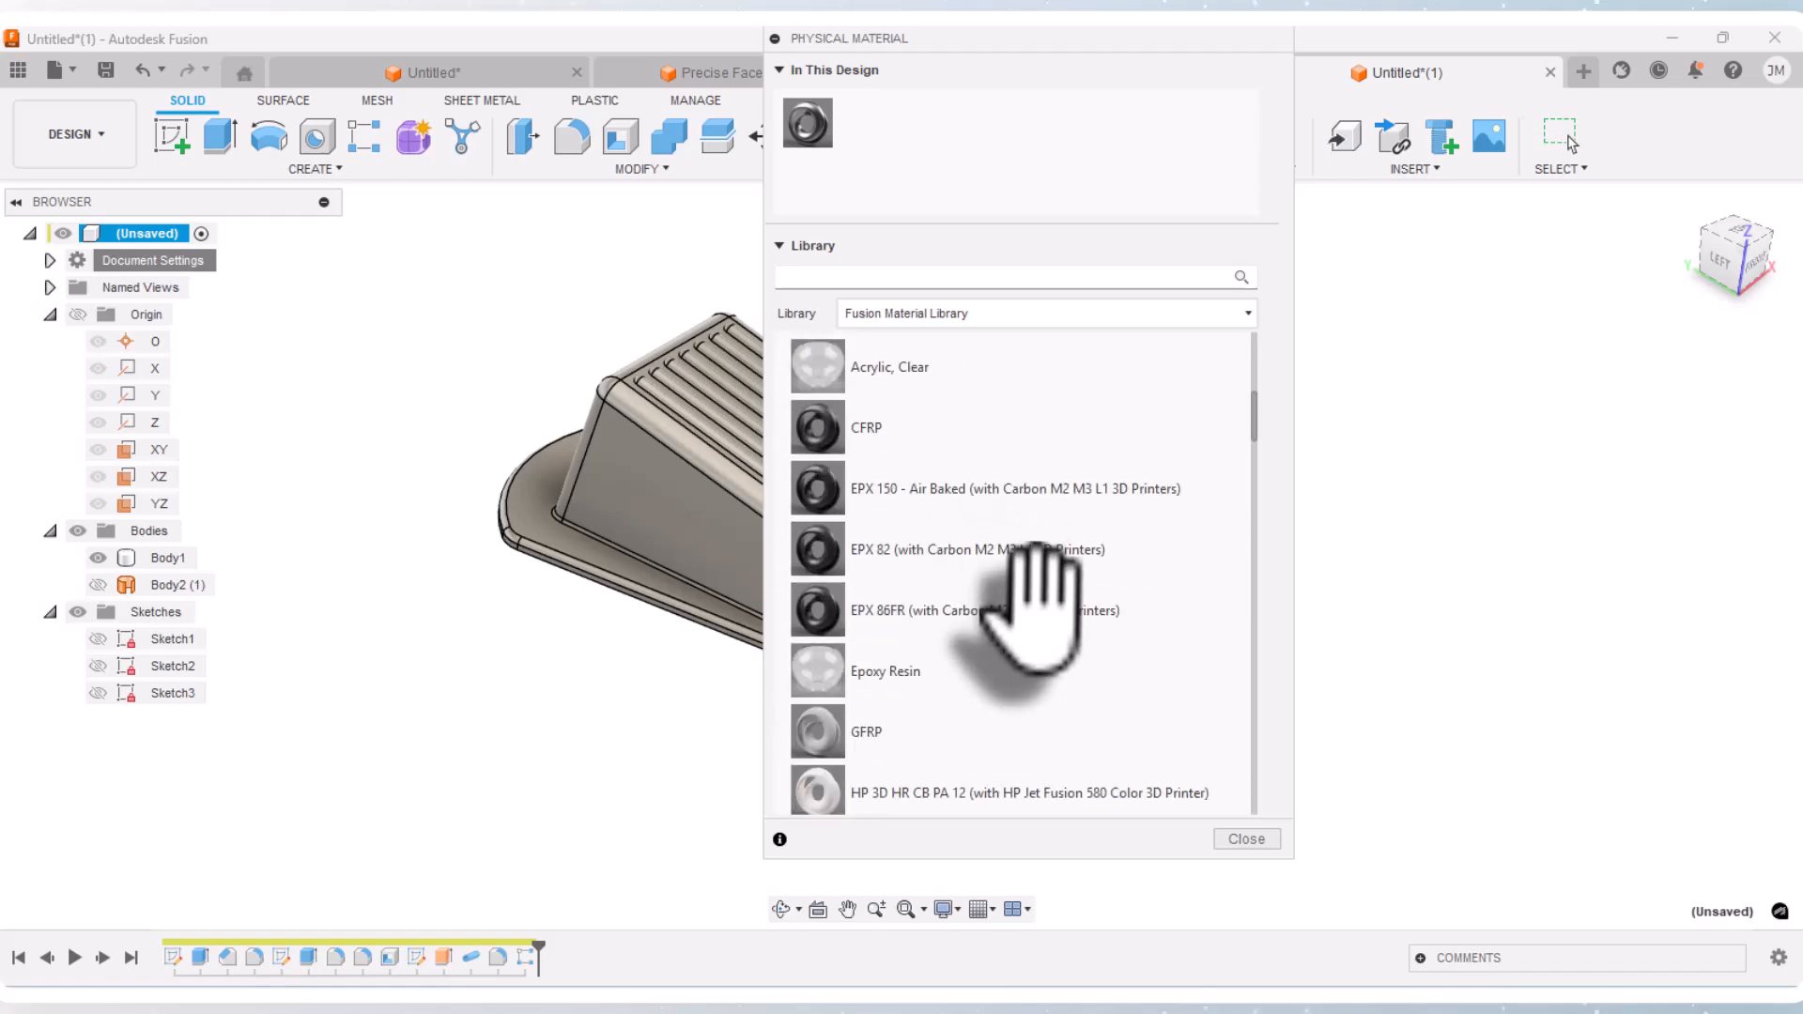
{"action": "scroll", "coordinate": [1056, 610], "scroll_direction": "down", "scroll_amount": 2}
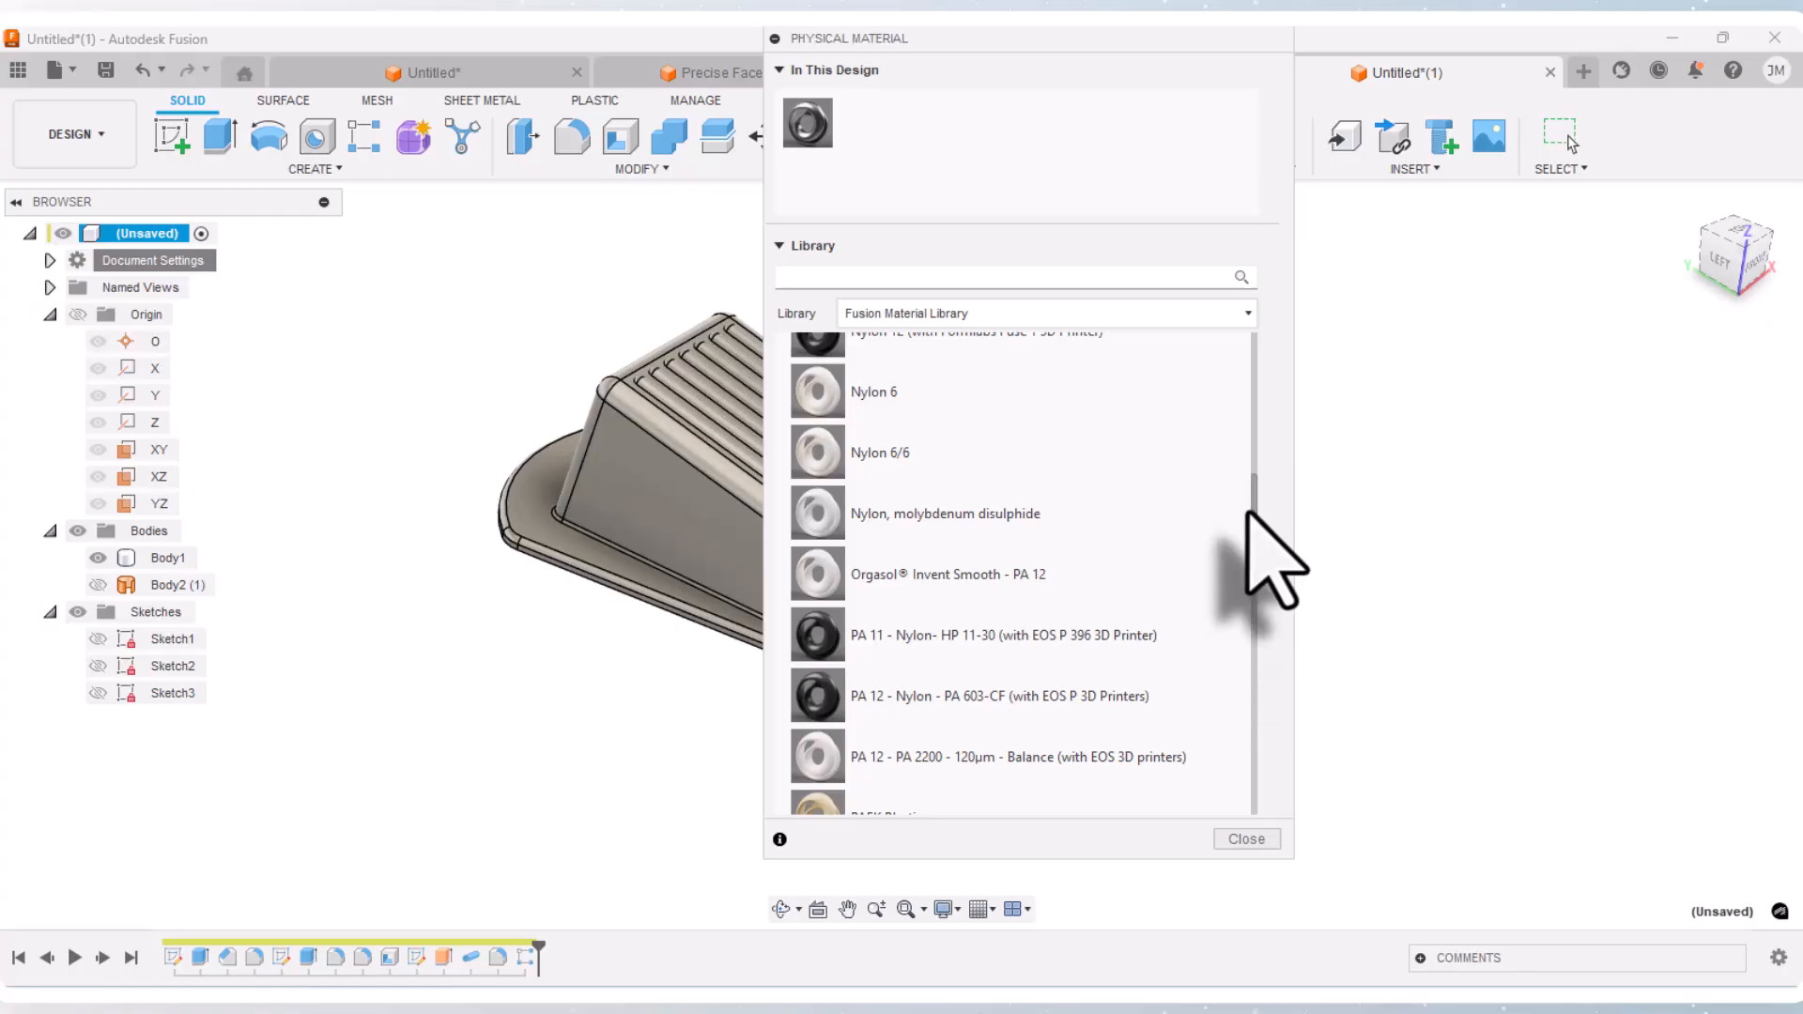
{"action": "left_click_drag", "start_coordinate": [1253, 508], "coordinate": [1204, 747]}
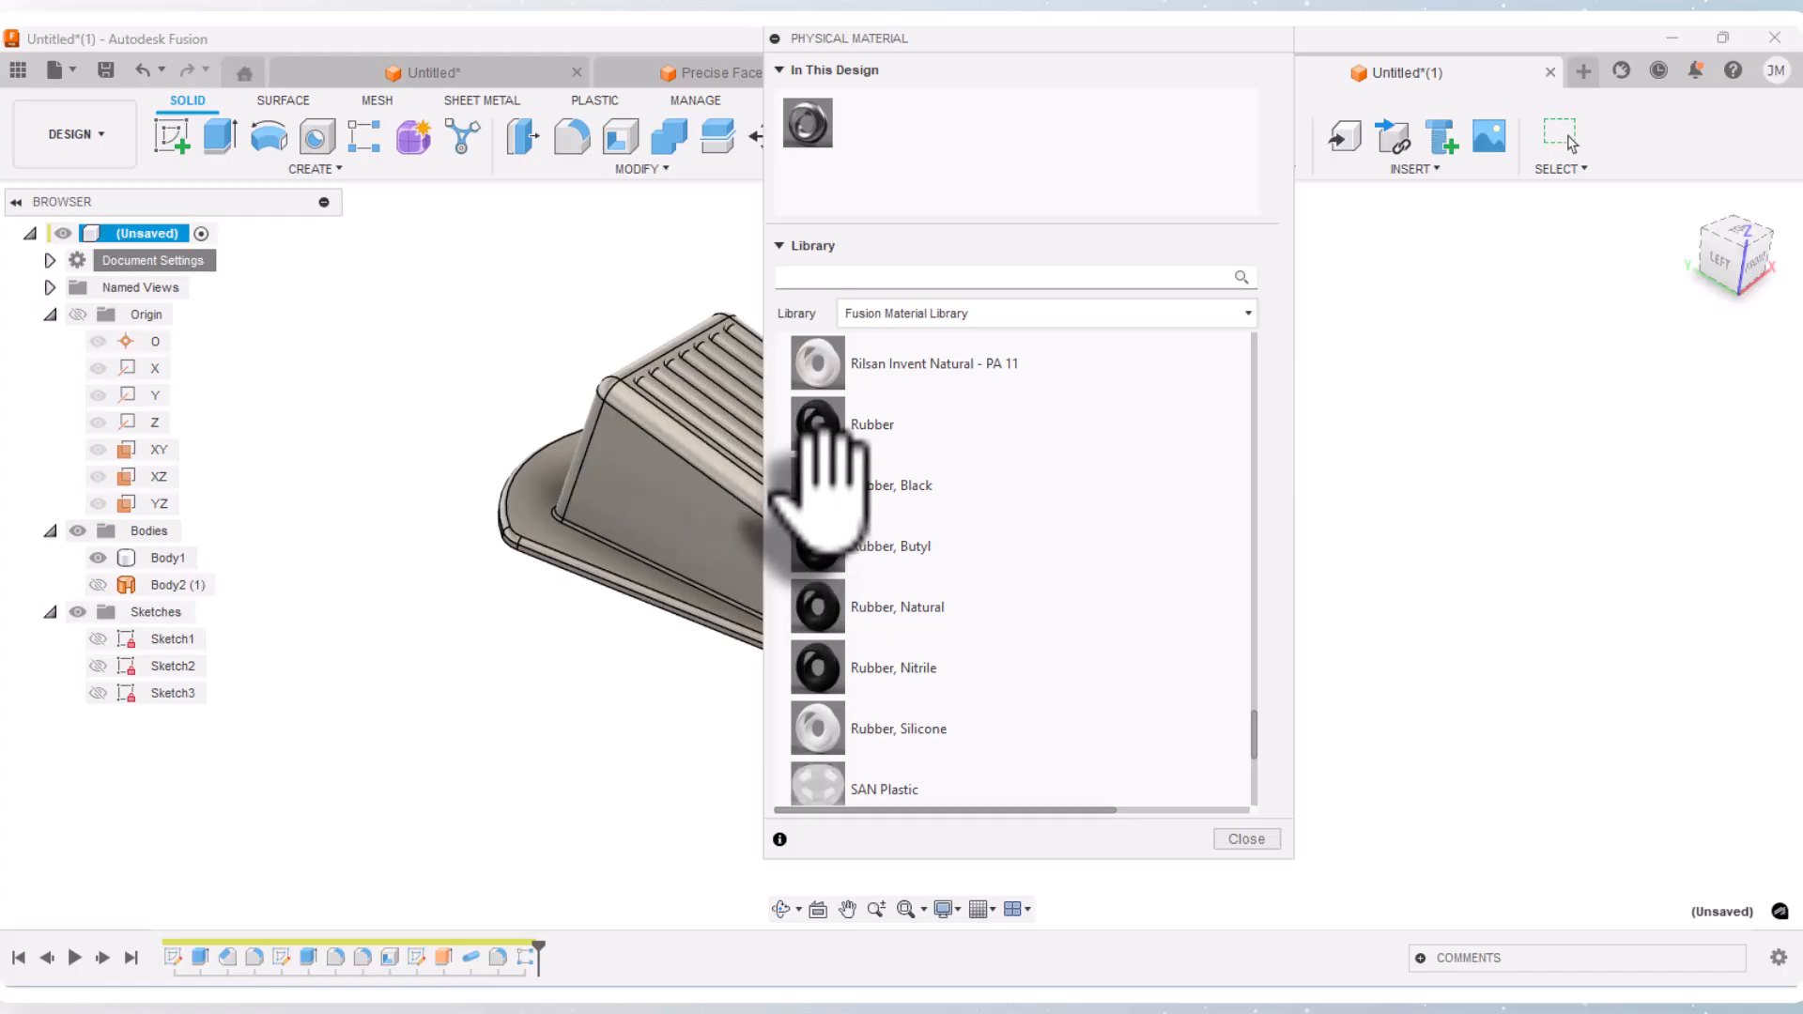
{"action": "scroll", "coordinate": [825, 432], "scroll_direction": "up", "scroll_amount": 1}
{"action": "left_click_drag", "start_coordinate": [817, 460], "coordinate": [897, 126]}
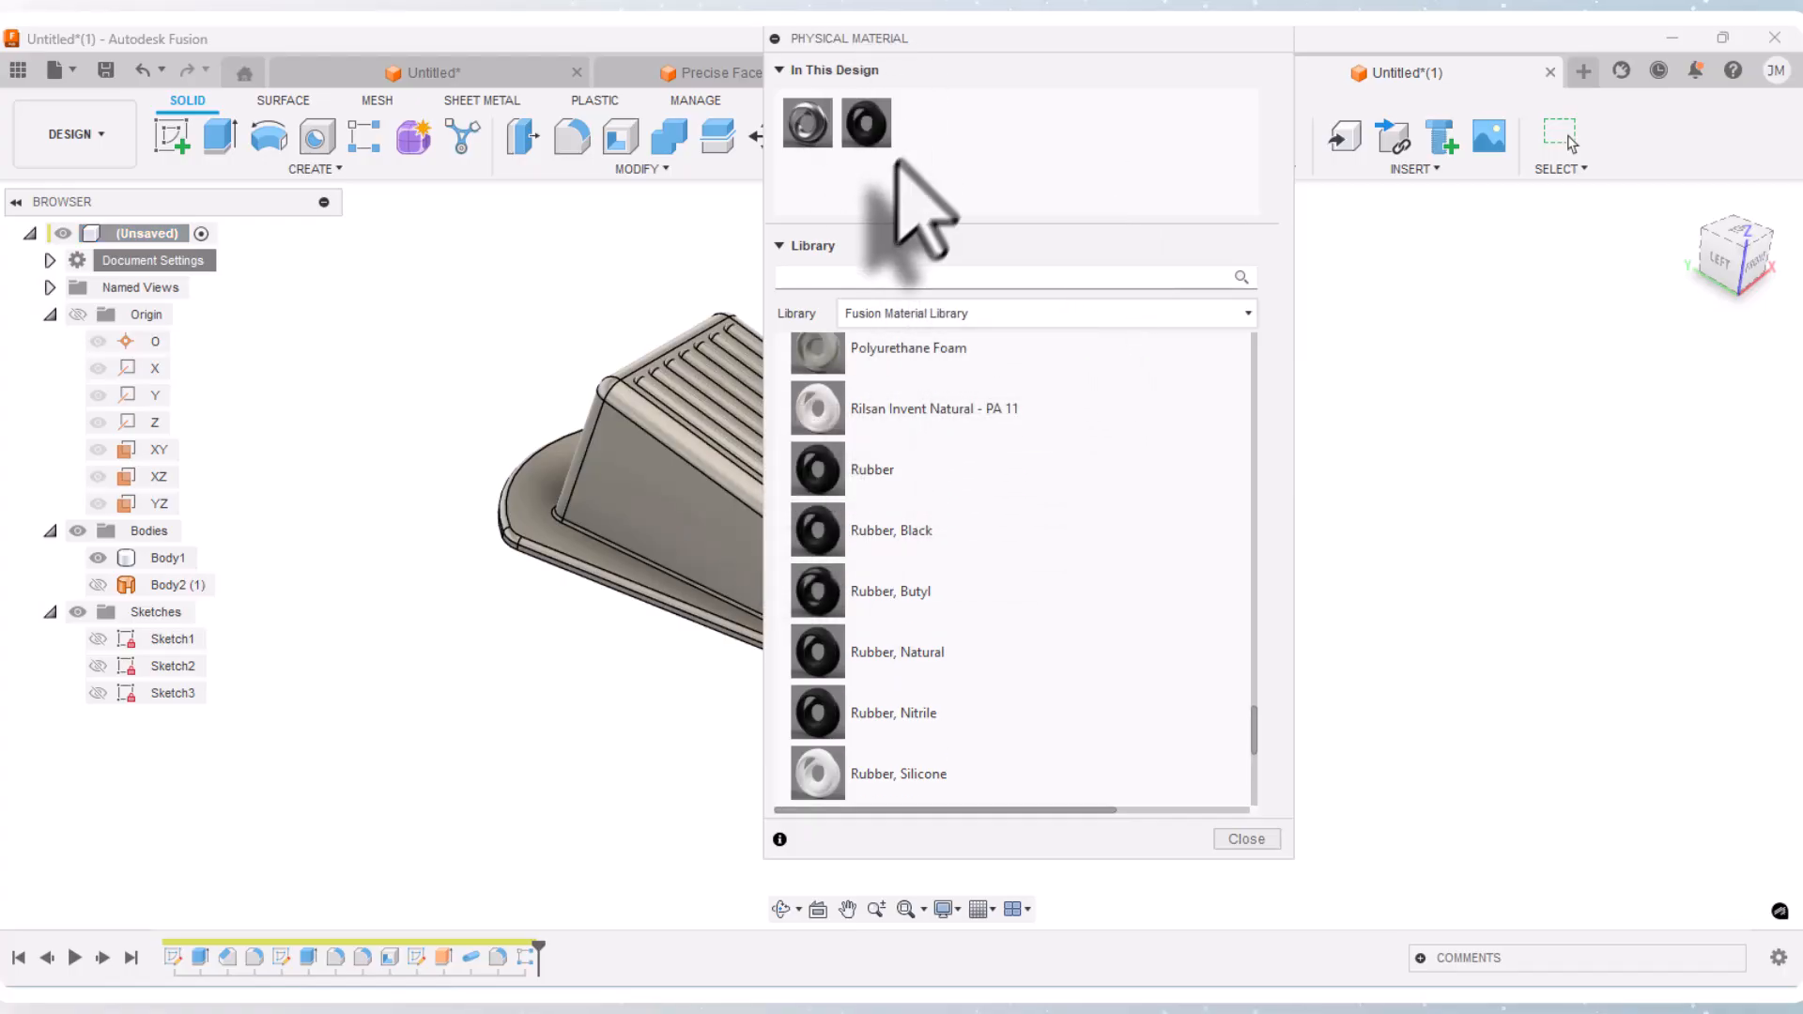
Step: Duplicate the Rubber material in this design and rename the copy "Rubber, Red"
{"action": "right_click", "coordinate": [869, 127]}
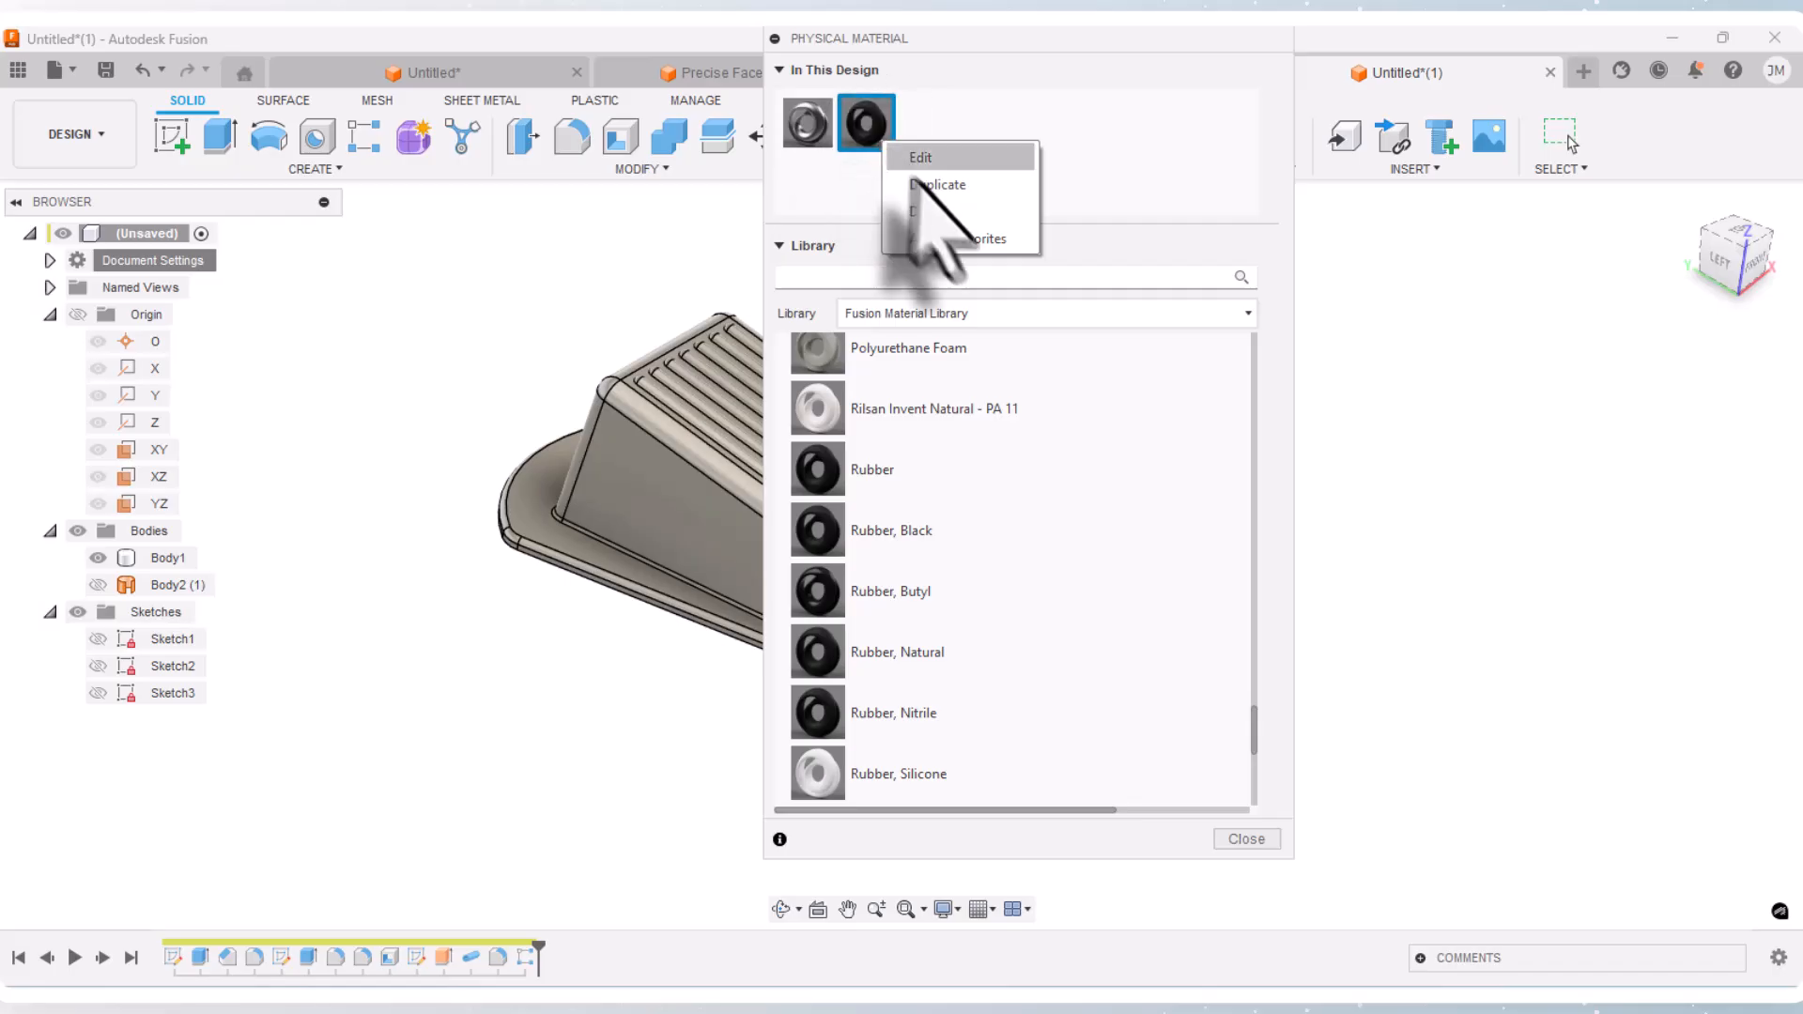
{"action": "left_click", "coordinate": [930, 185]}
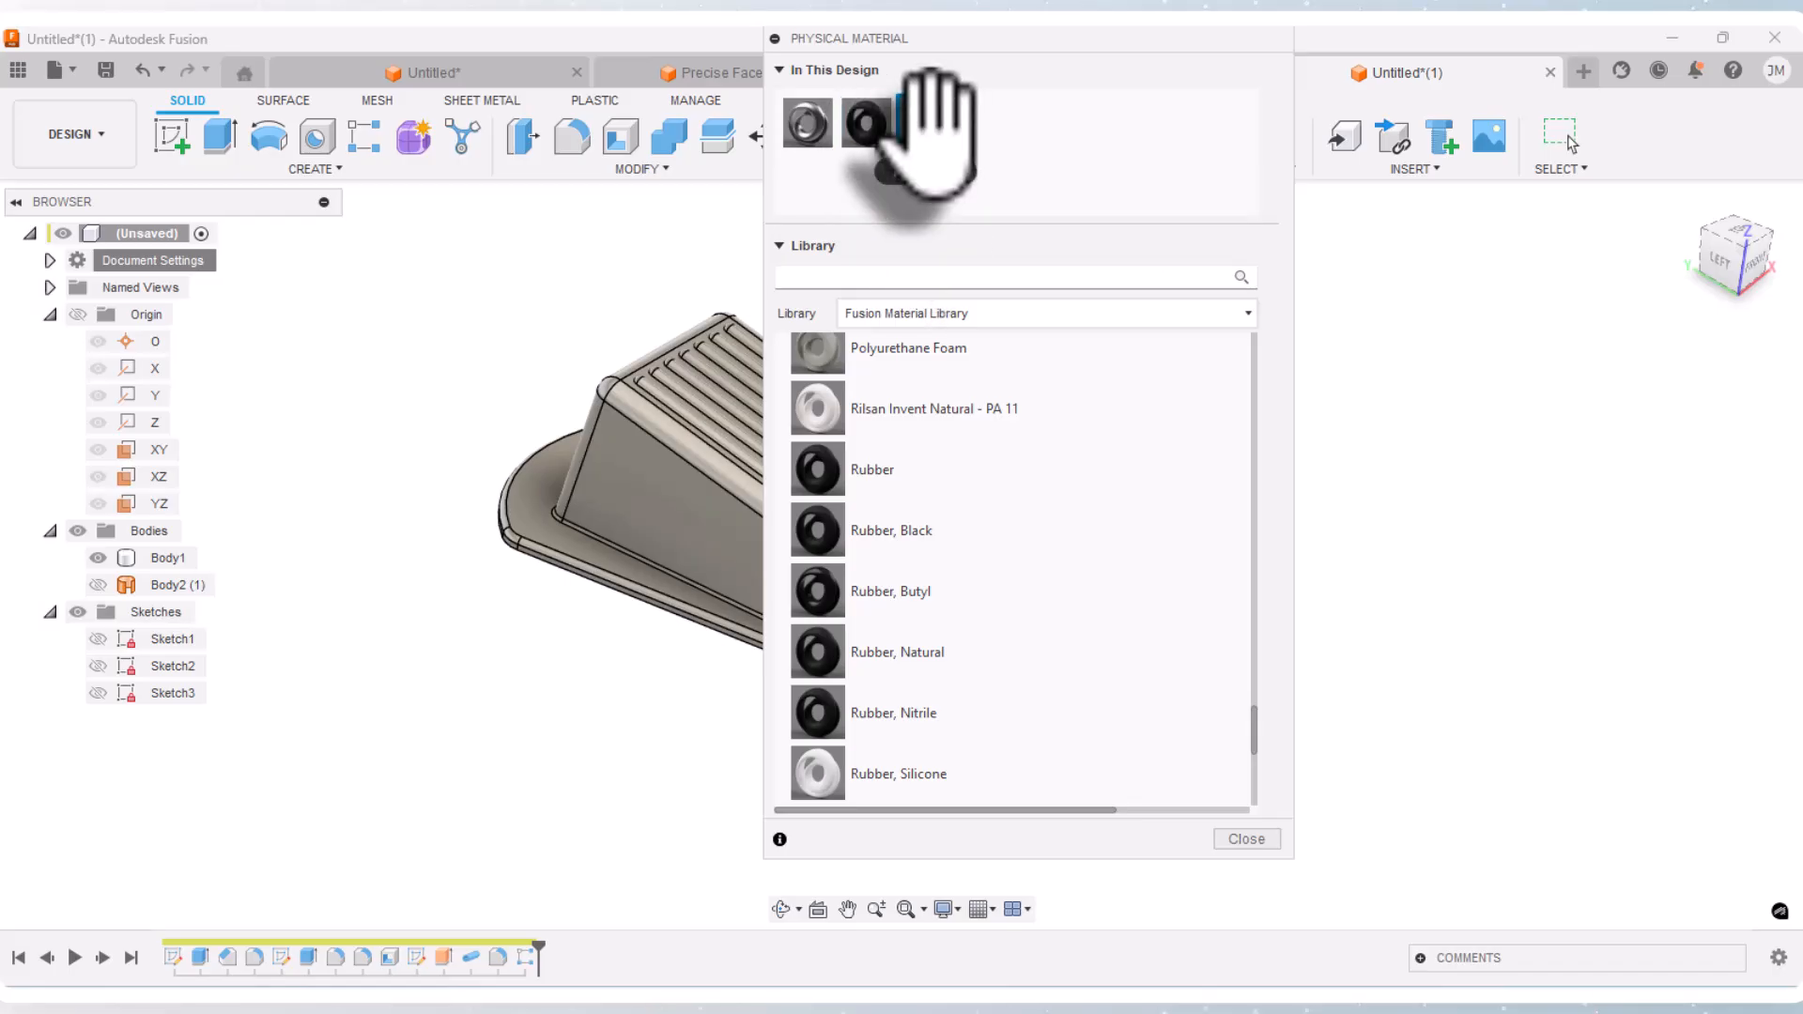
{"action": "right_click", "coordinate": [925, 124]}
{"action": "left_click", "coordinate": [990, 155]}
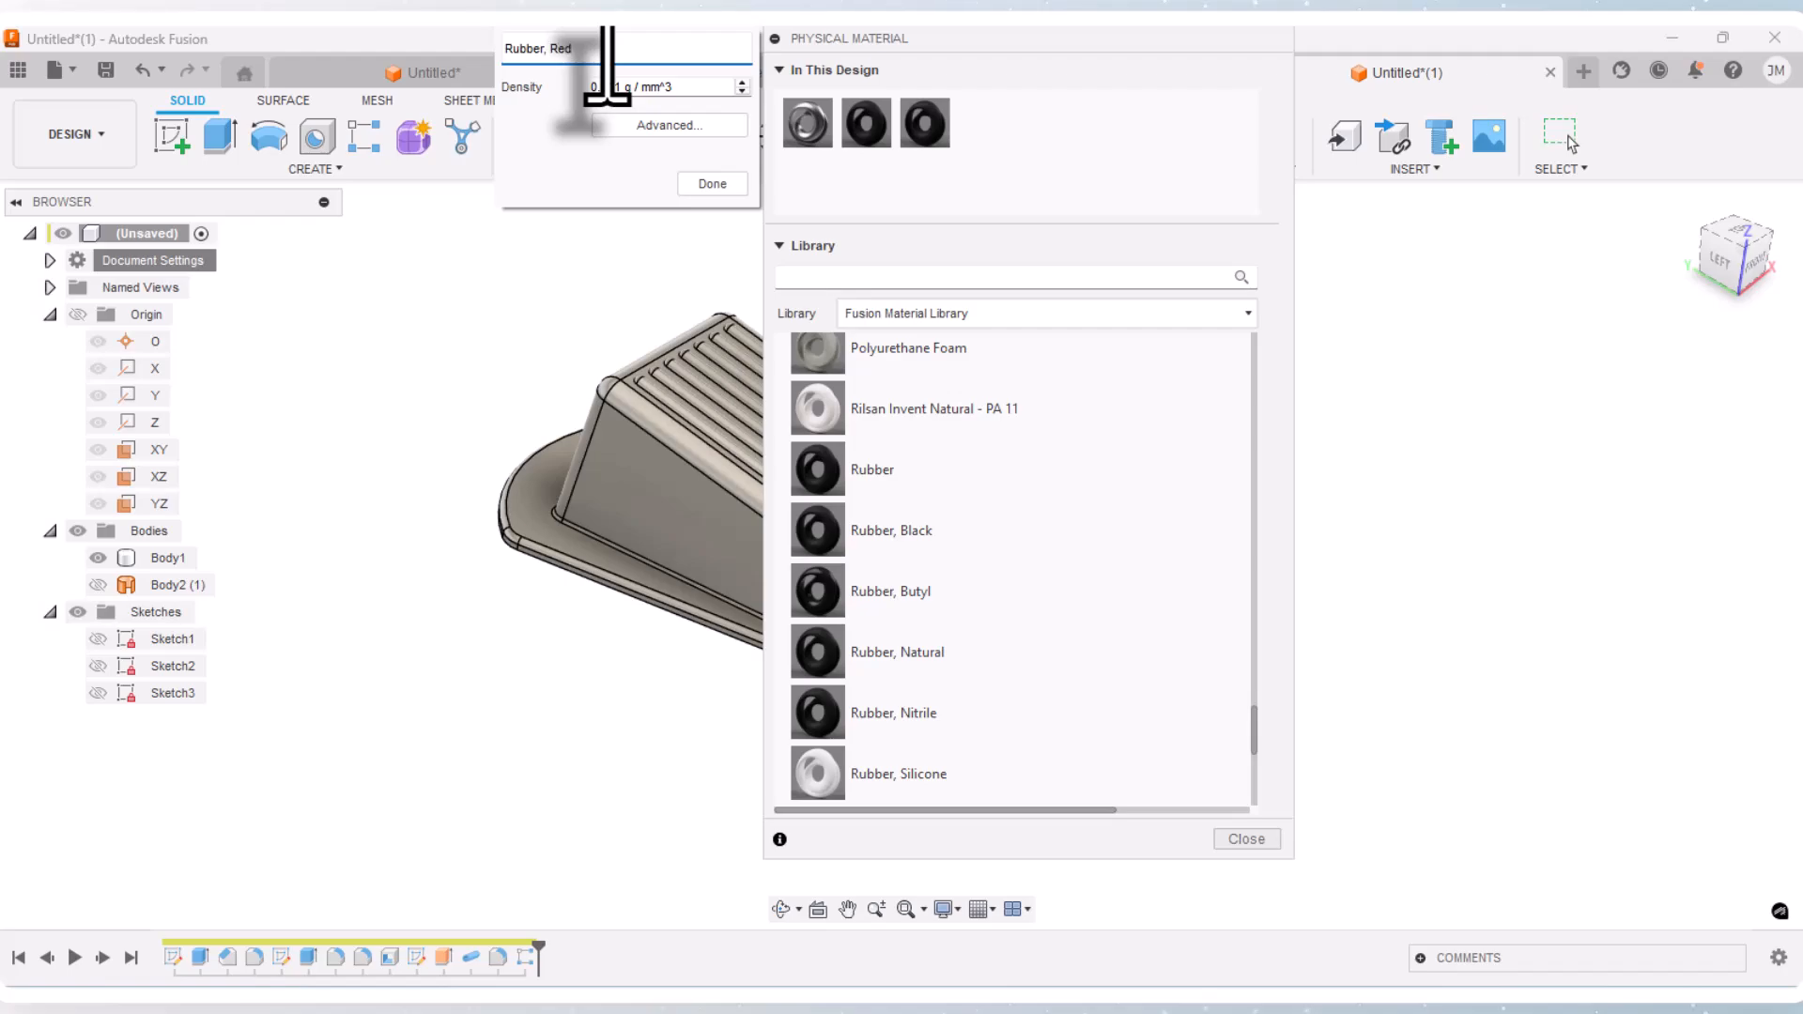
Step: Open the advanced properties of the Rubber, Red material and set its appearance reflectance to 0.06
{"action": "left_click", "coordinate": [665, 132]}
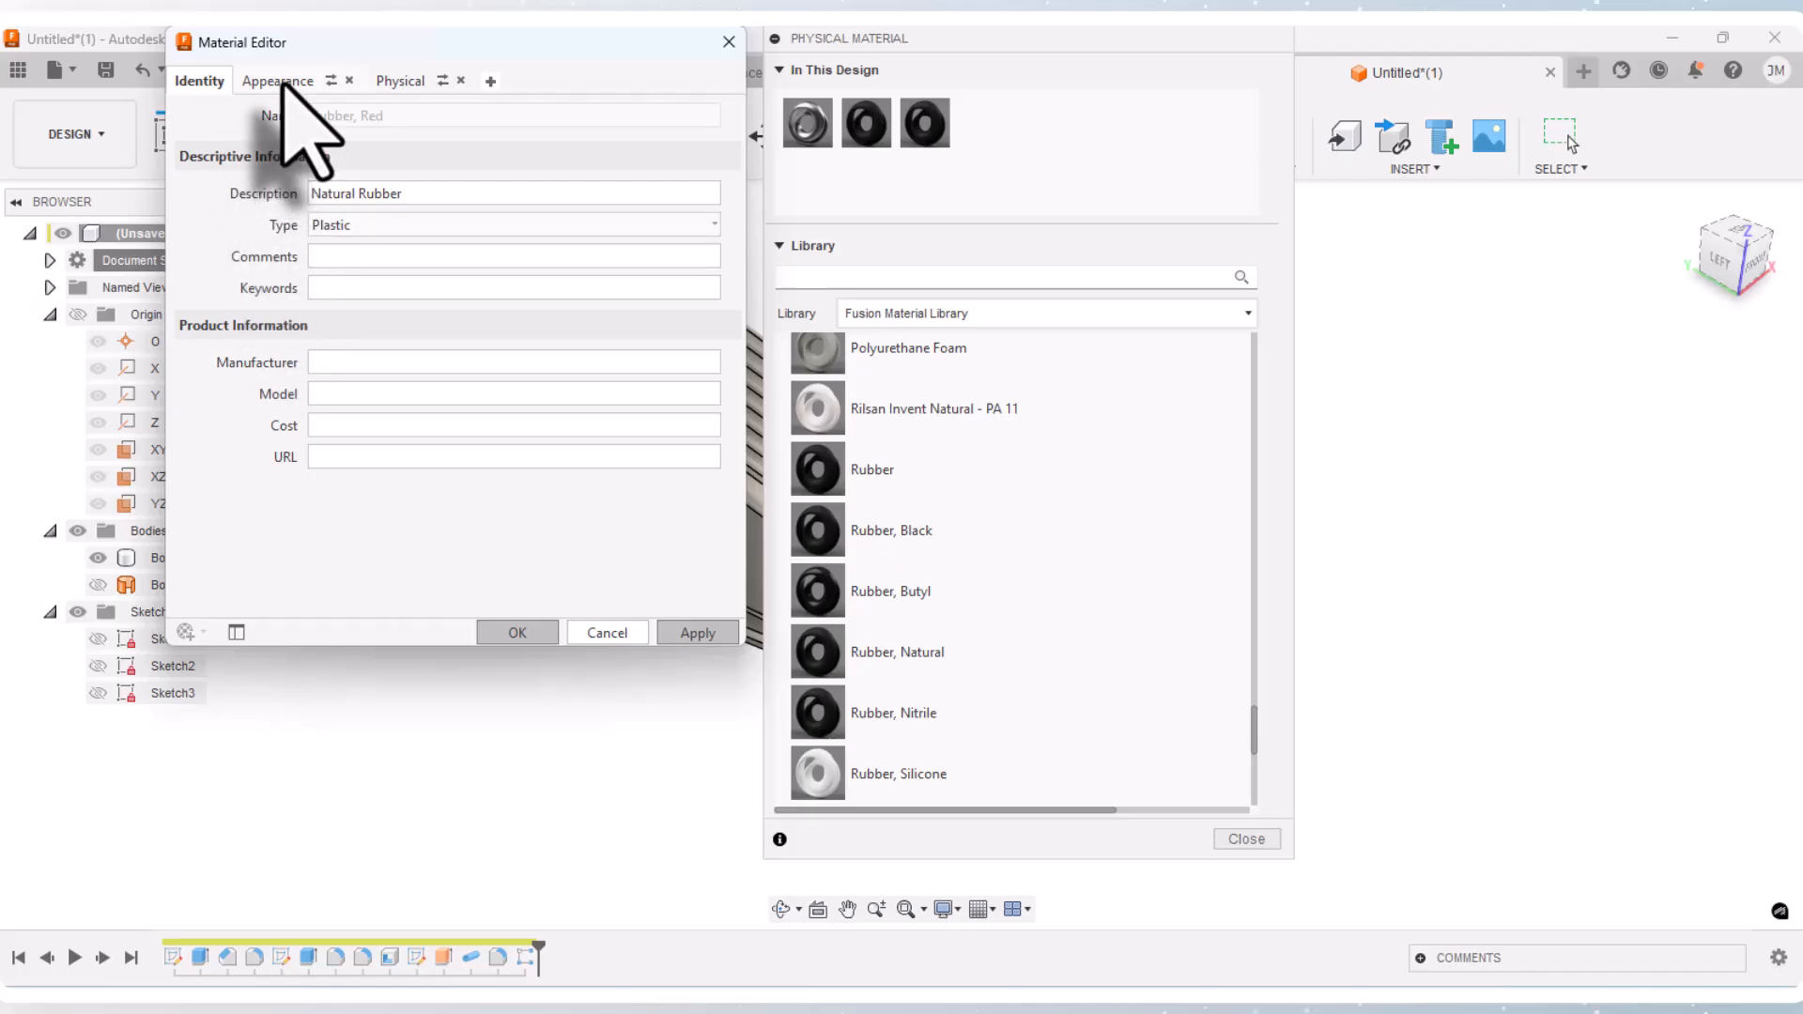
{"action": "left_click", "coordinate": [410, 85]}
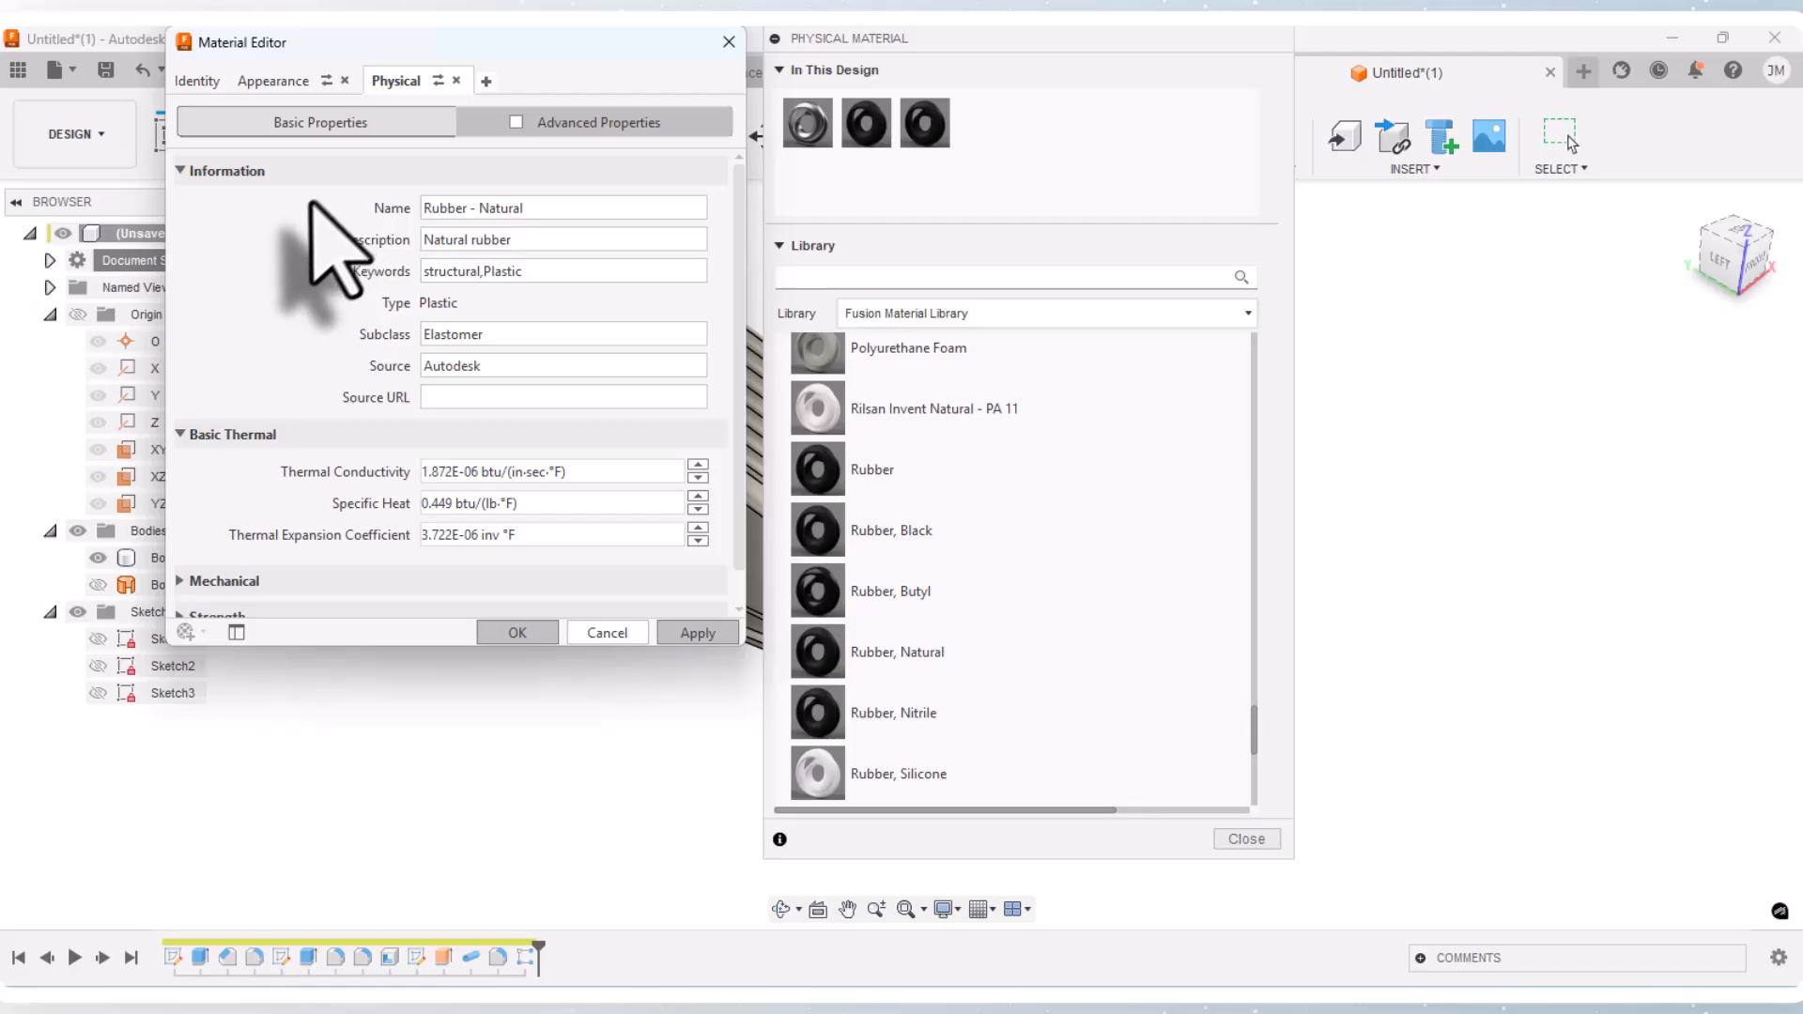
{"action": "left_click", "coordinate": [275, 82]}
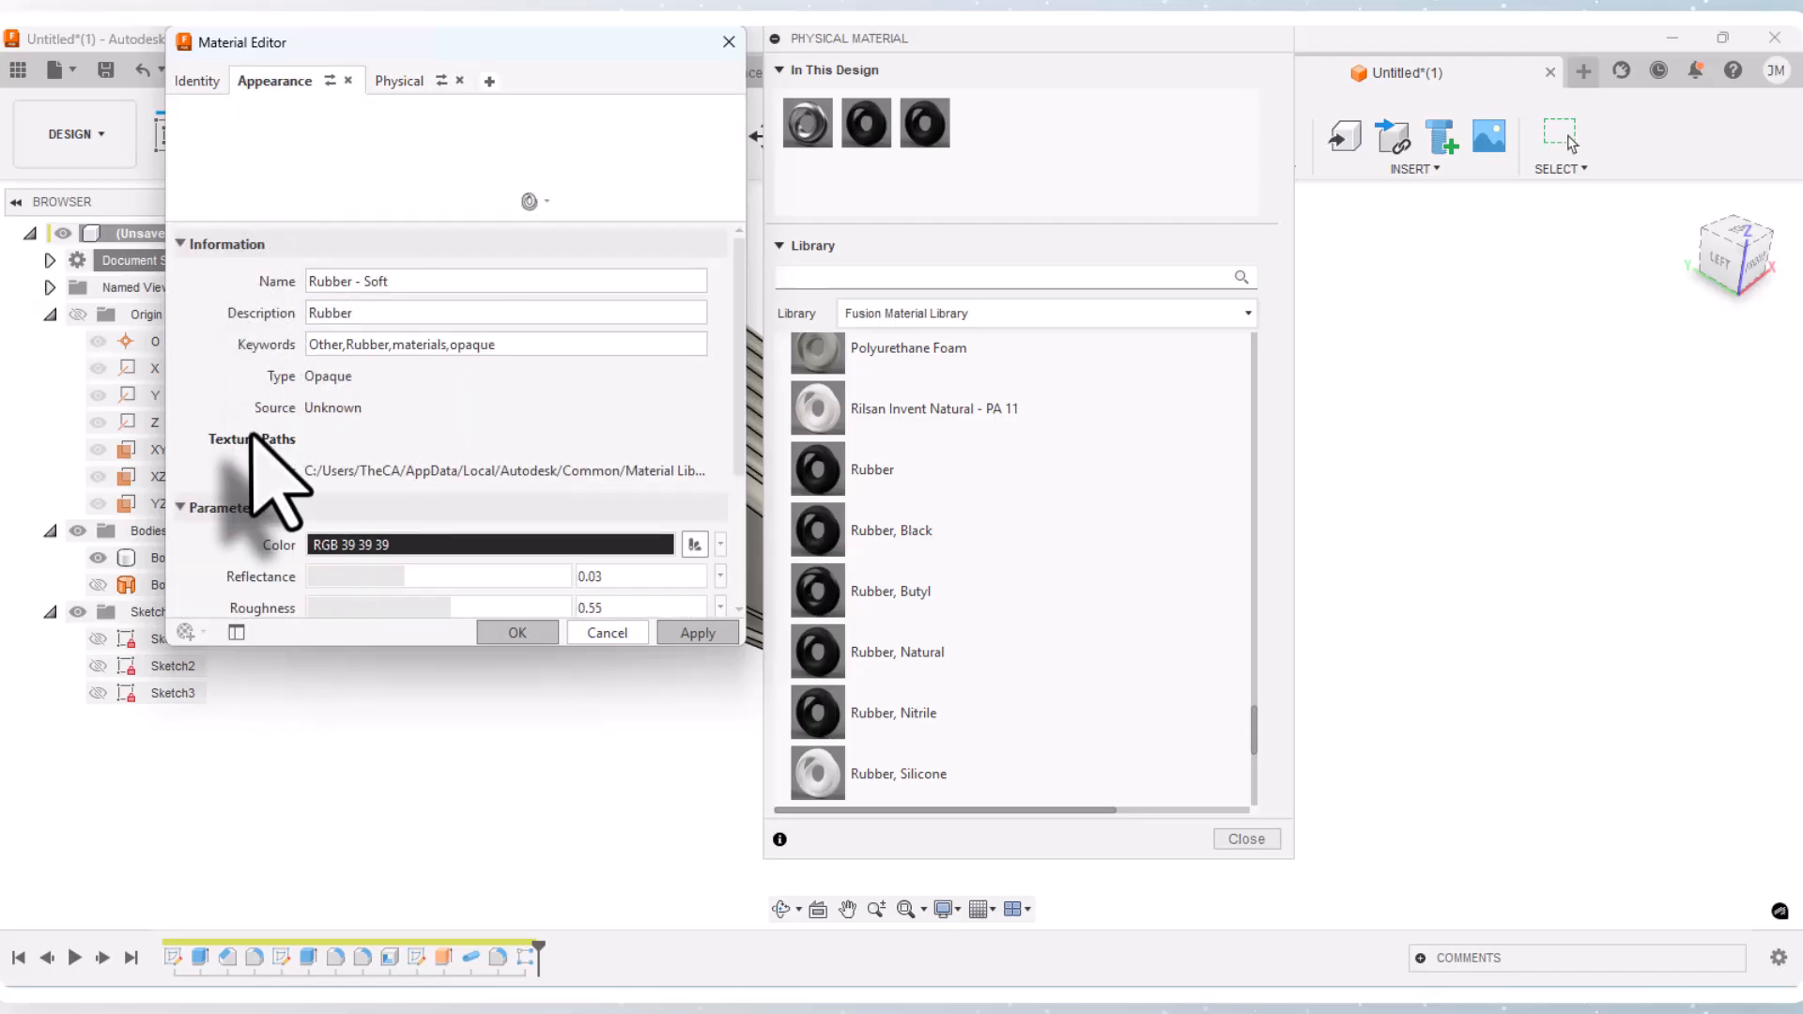
{"action": "scroll", "coordinate": [460, 459], "scroll_direction": "down", "scroll_amount": 3}
{"action": "left_click_drag", "start_coordinate": [438, 463], "coordinate": [503, 463]}
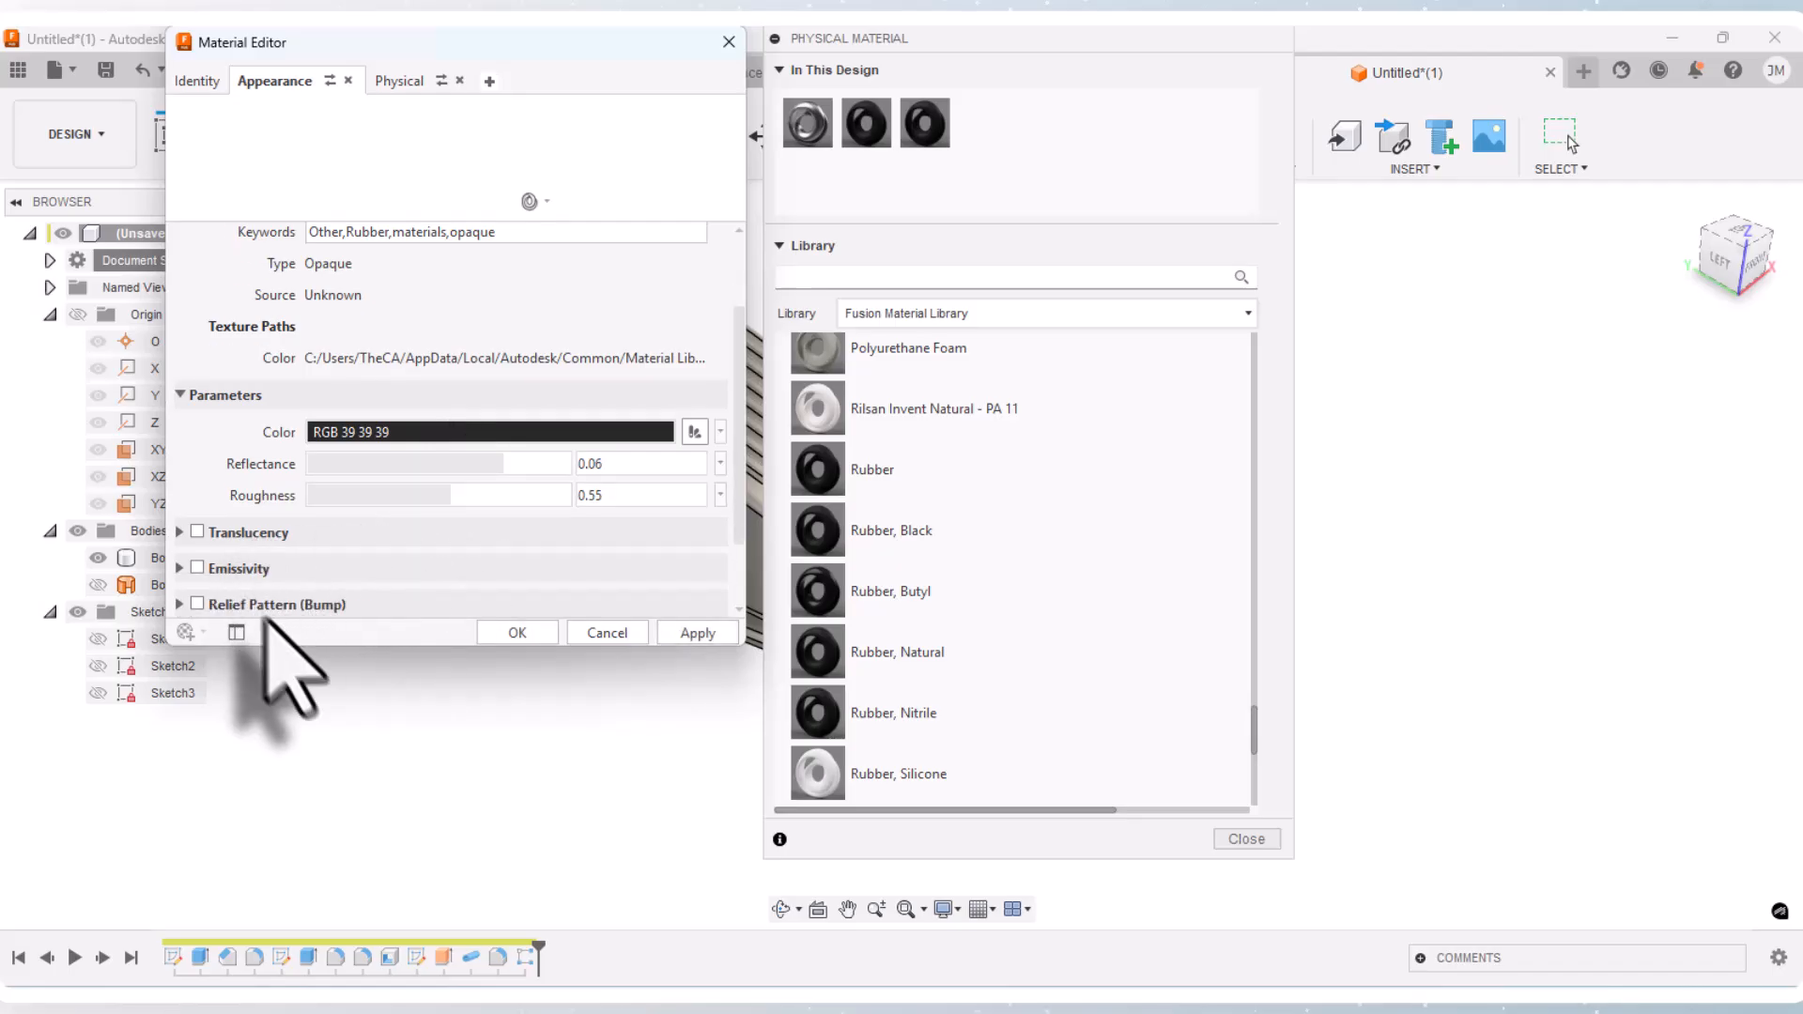
Step: Set the Rubber, Red appearance color to PANTONE 18-1664 TCX Fiery Red and apply the change
{"action": "left_click", "coordinate": [695, 433]}
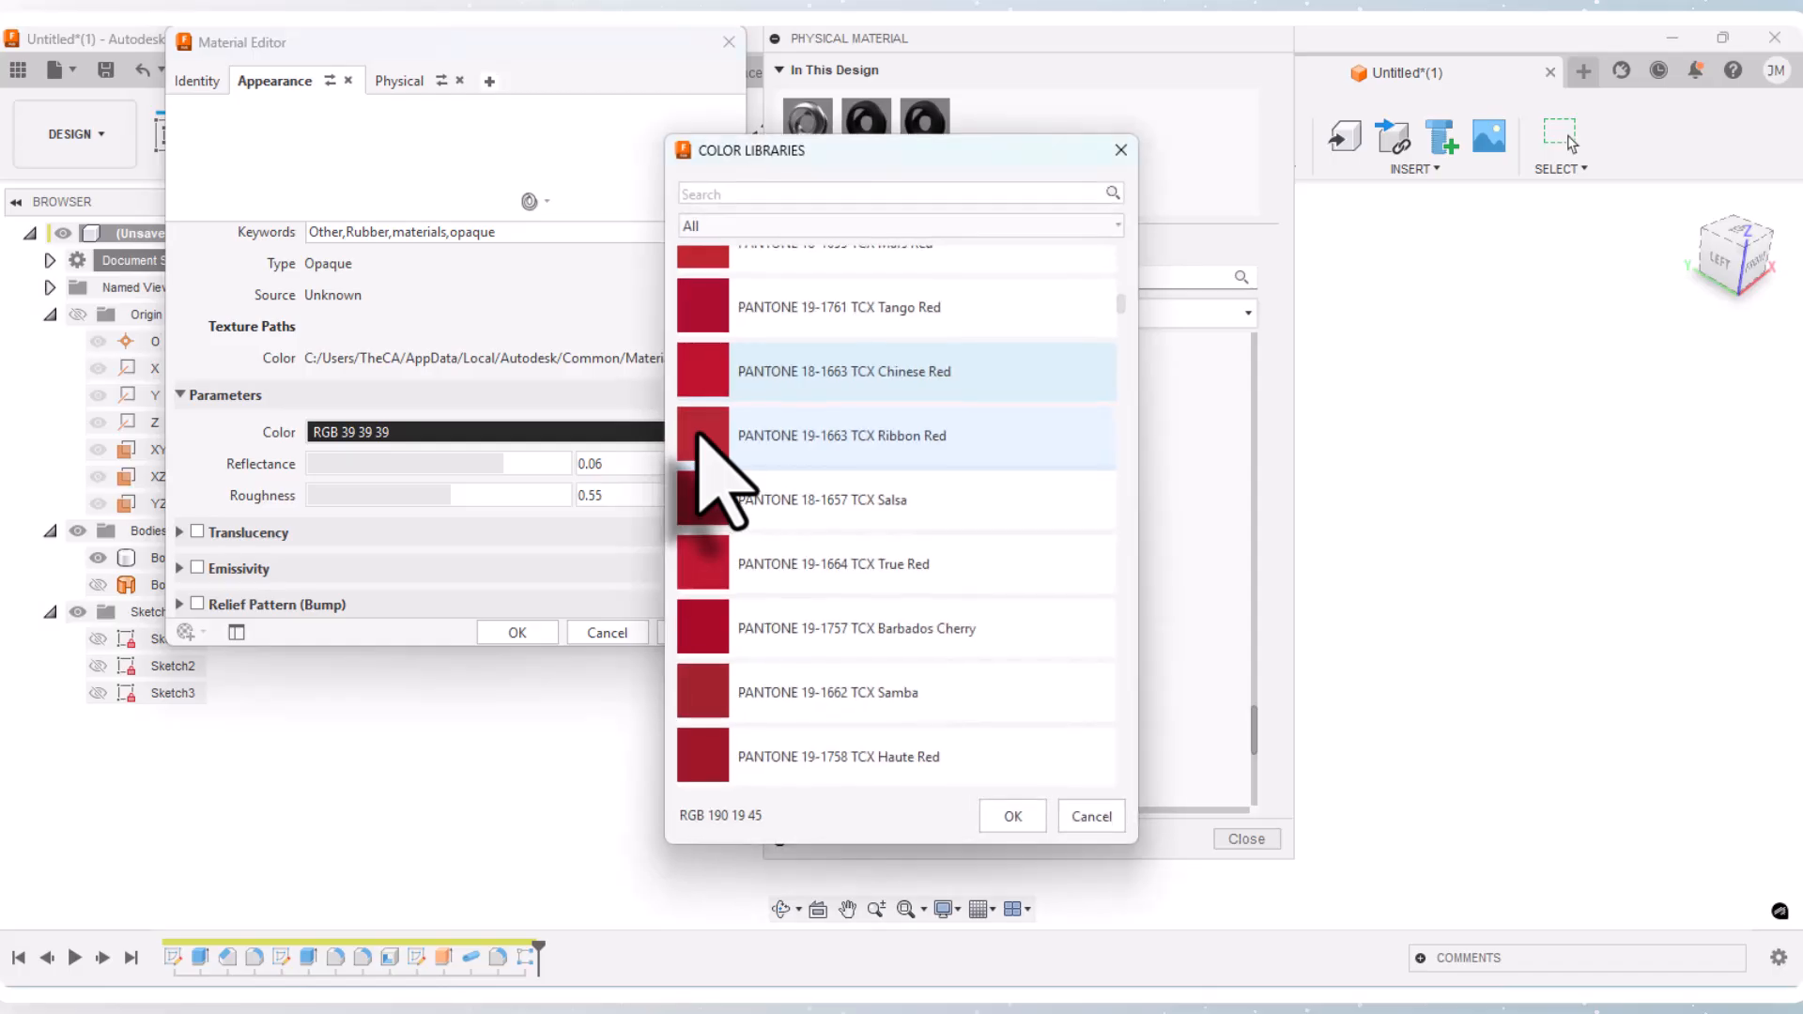
{"action": "scroll", "coordinate": [761, 498], "scroll_direction": "down", "scroll_amount": 5}
{"action": "scroll", "coordinate": [779, 489], "scroll_direction": "up", "scroll_amount": 8}
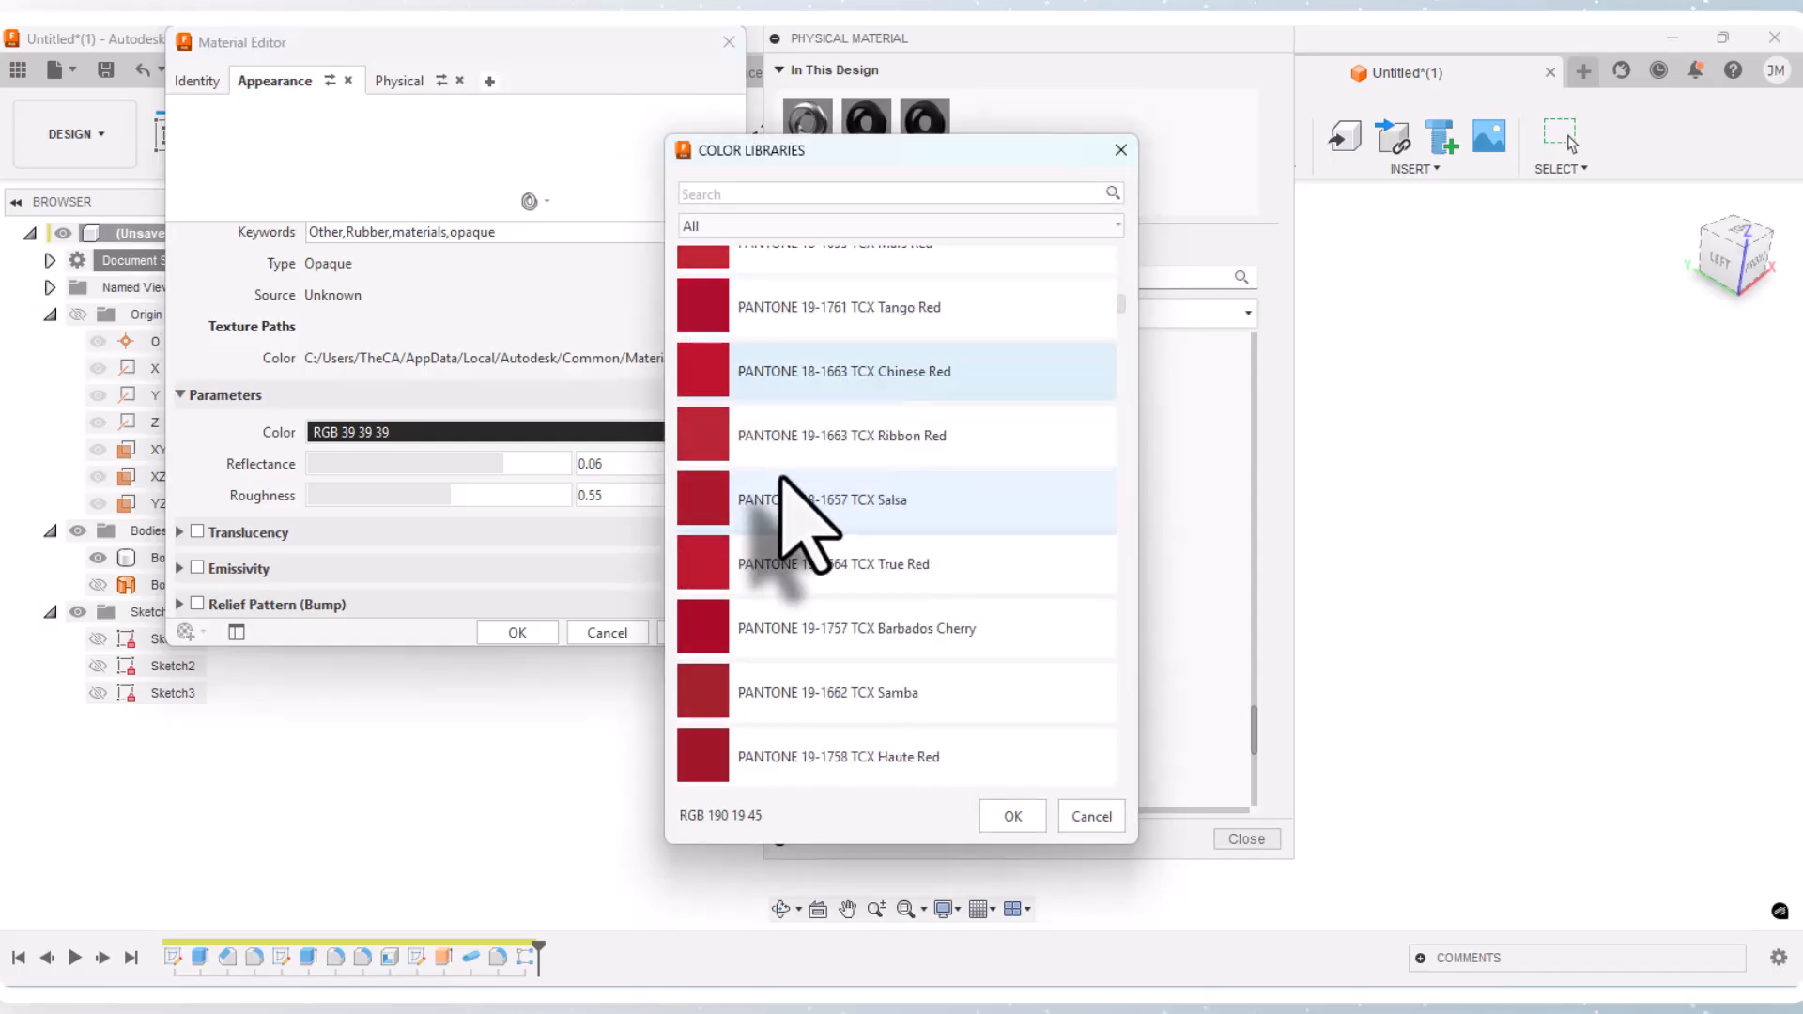
{"action": "scroll", "coordinate": [779, 477], "scroll_direction": "up", "scroll_amount": 8}
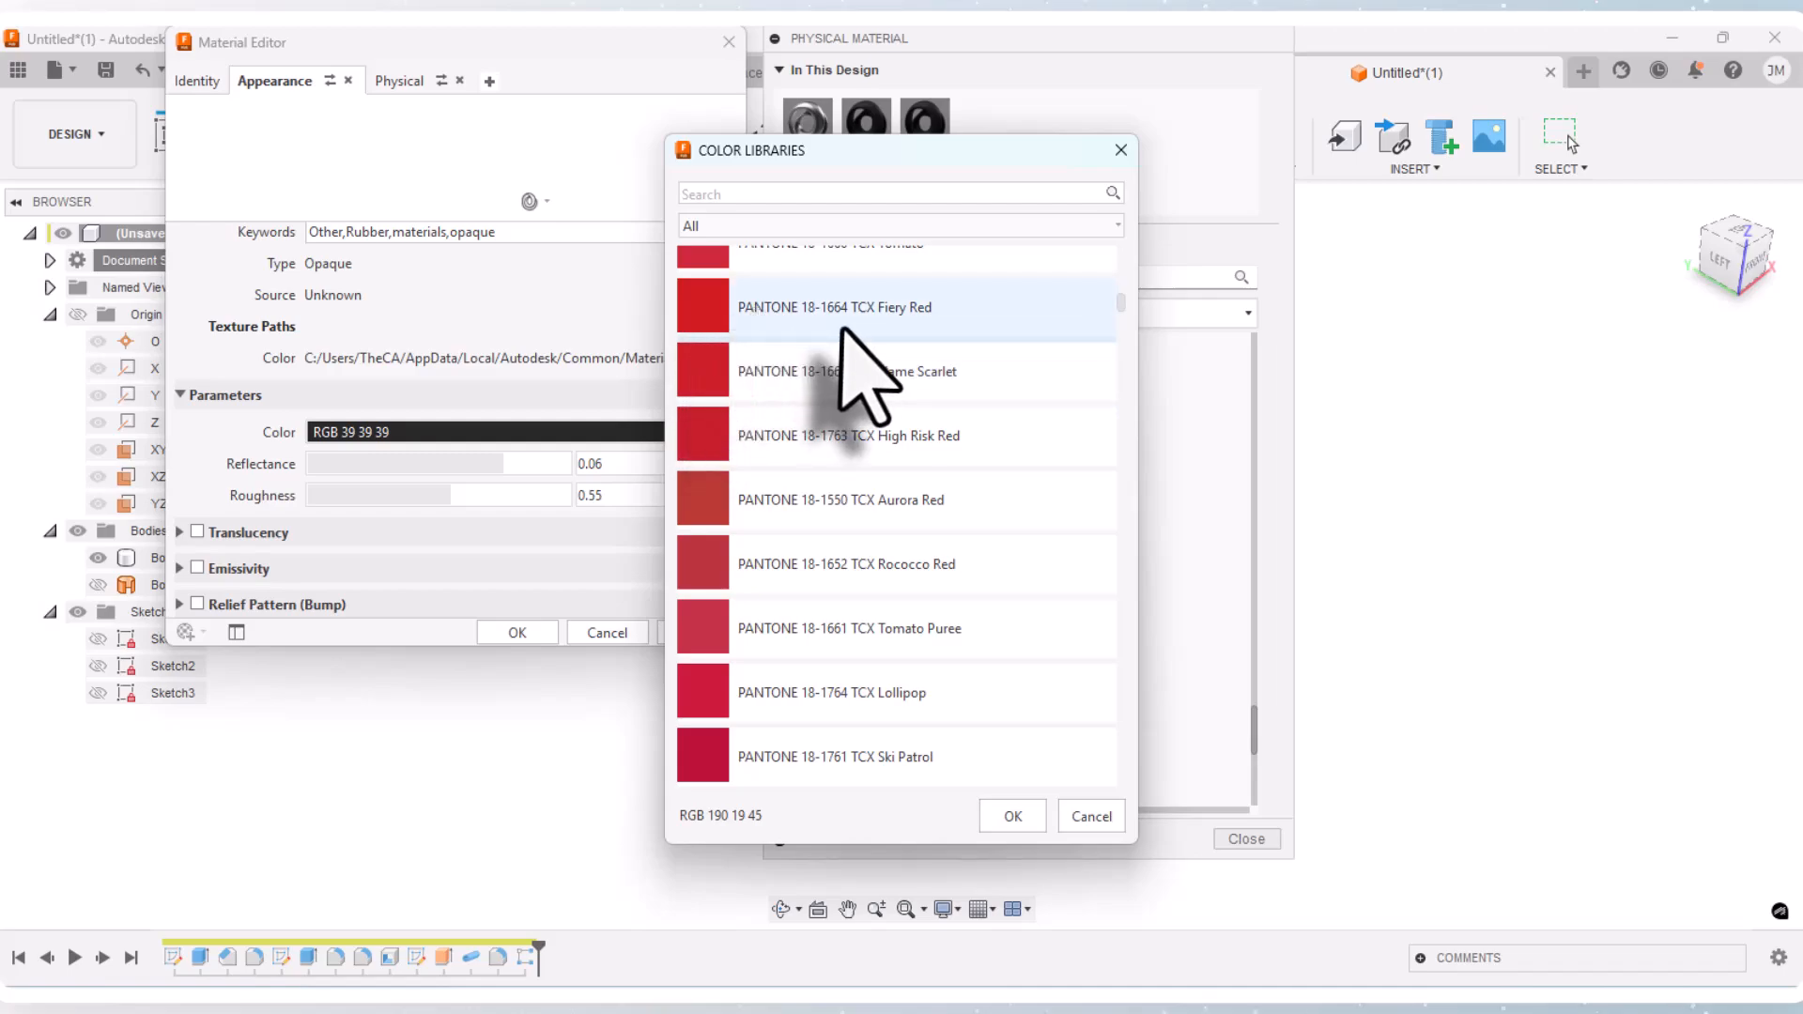
{"action": "left_click", "coordinate": [705, 312]}
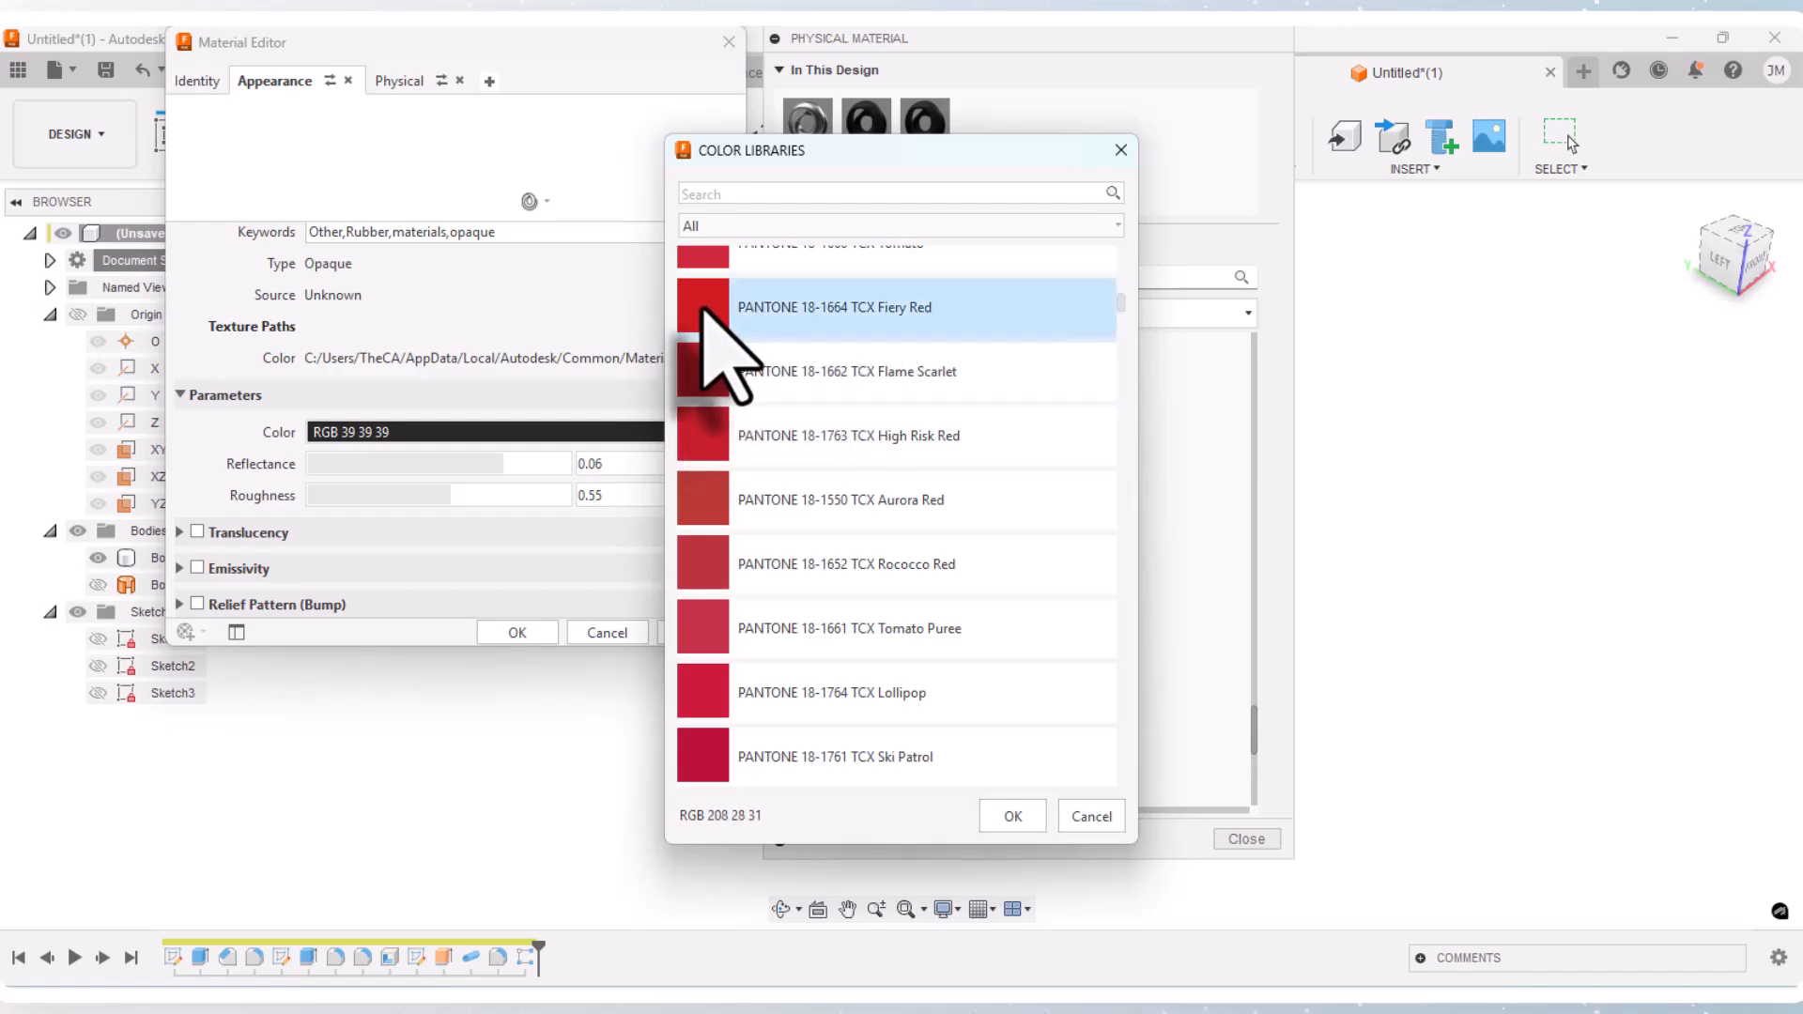
{"action": "left_click_drag", "start_coordinate": [909, 162], "coordinate": [747, 97]}
{"action": "left_click", "coordinate": [869, 753]}
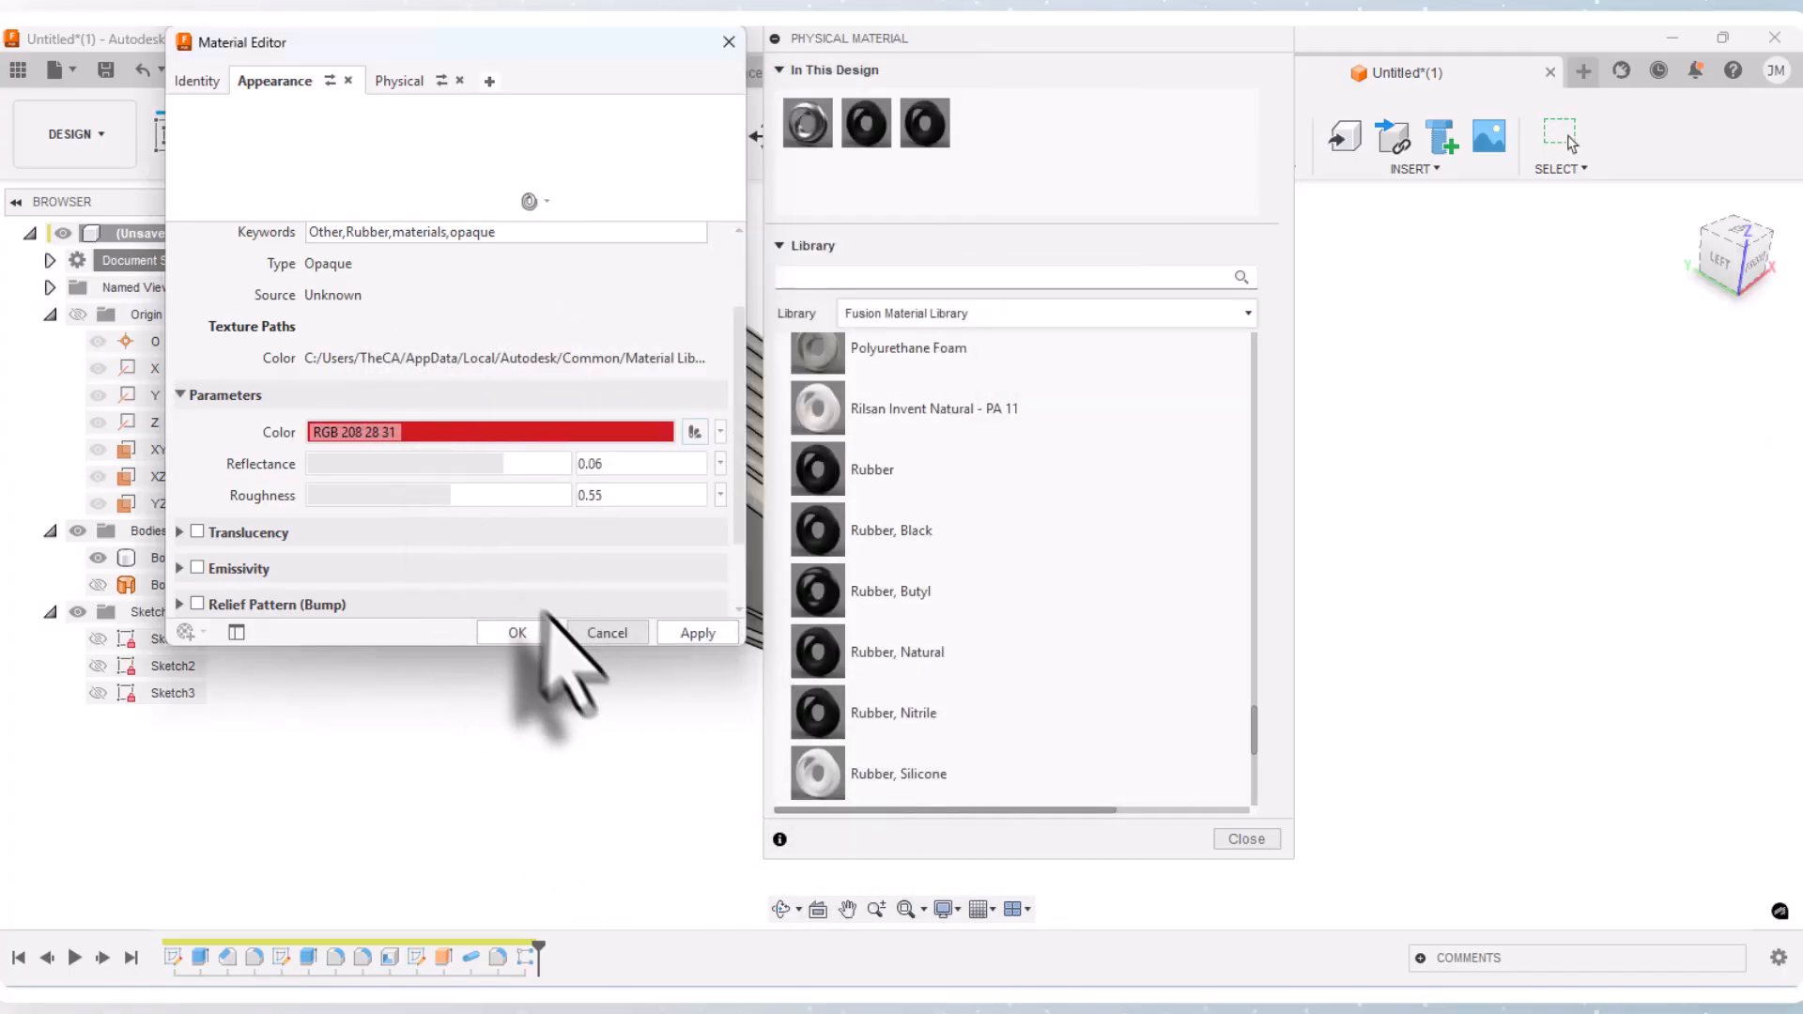
{"action": "left_click", "coordinate": [703, 639]}
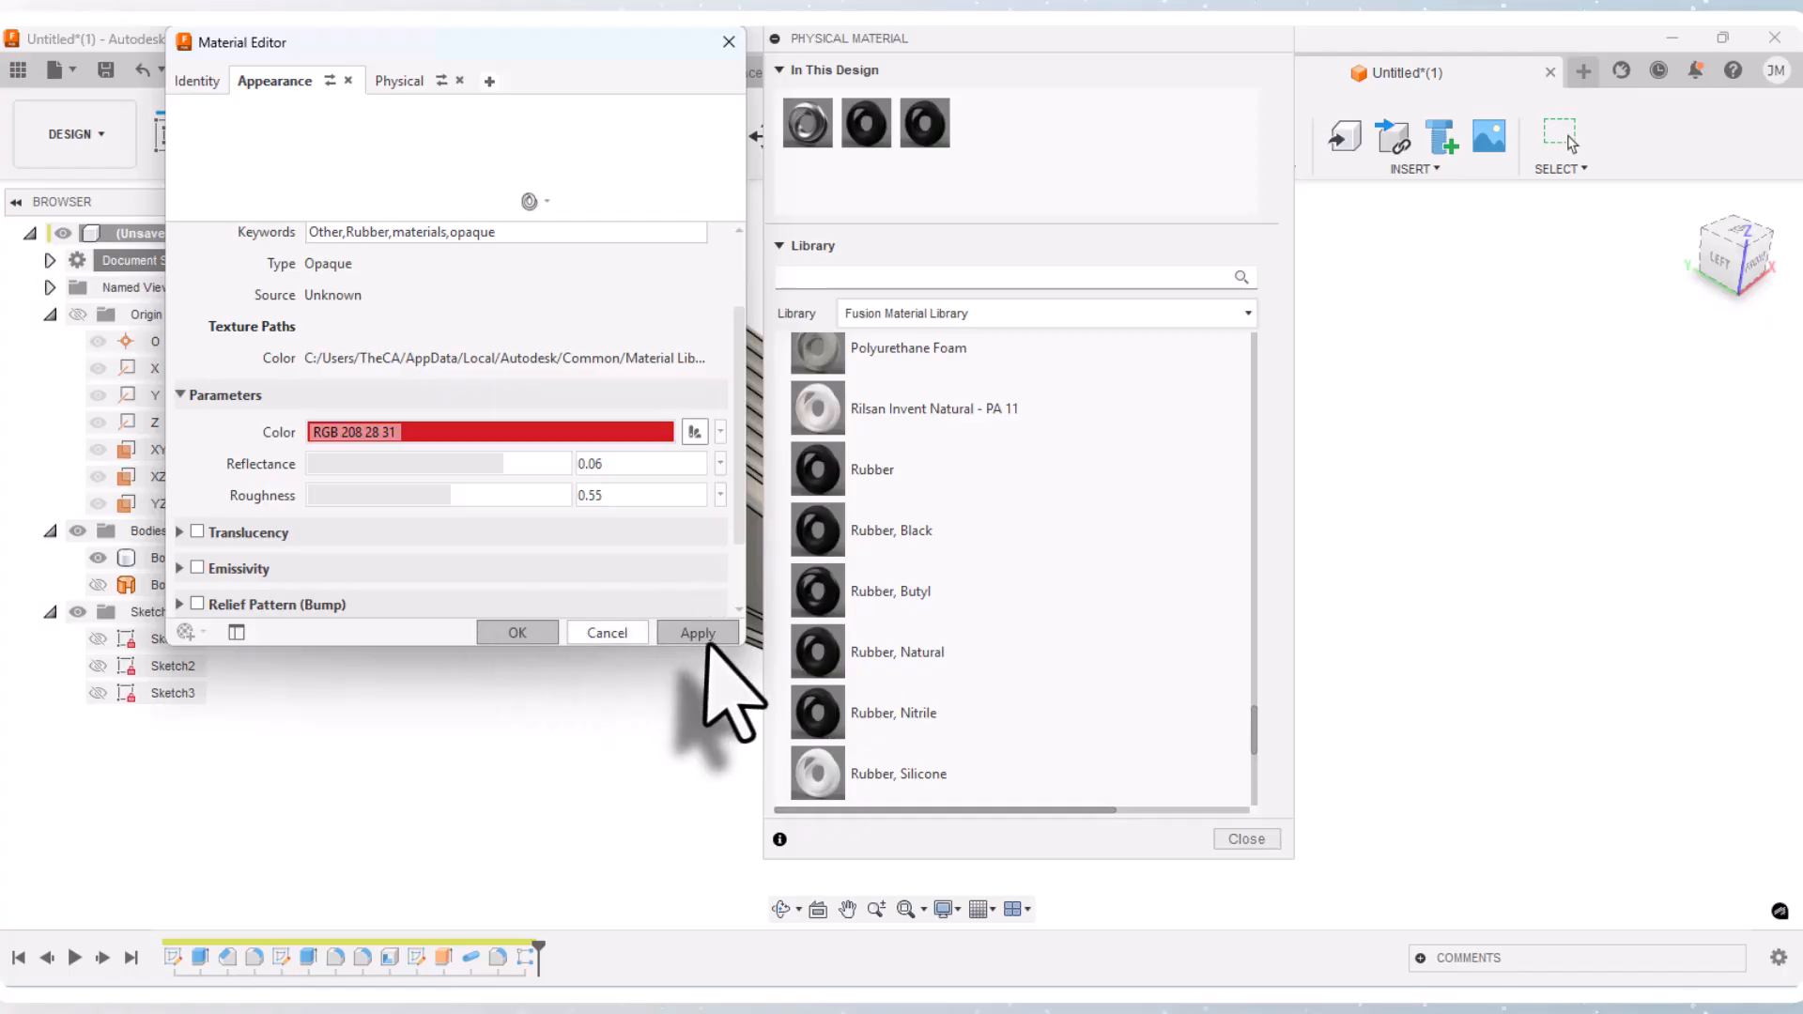
{"action": "left_click_drag", "start_coordinate": [524, 62], "coordinate": [519, 234]}
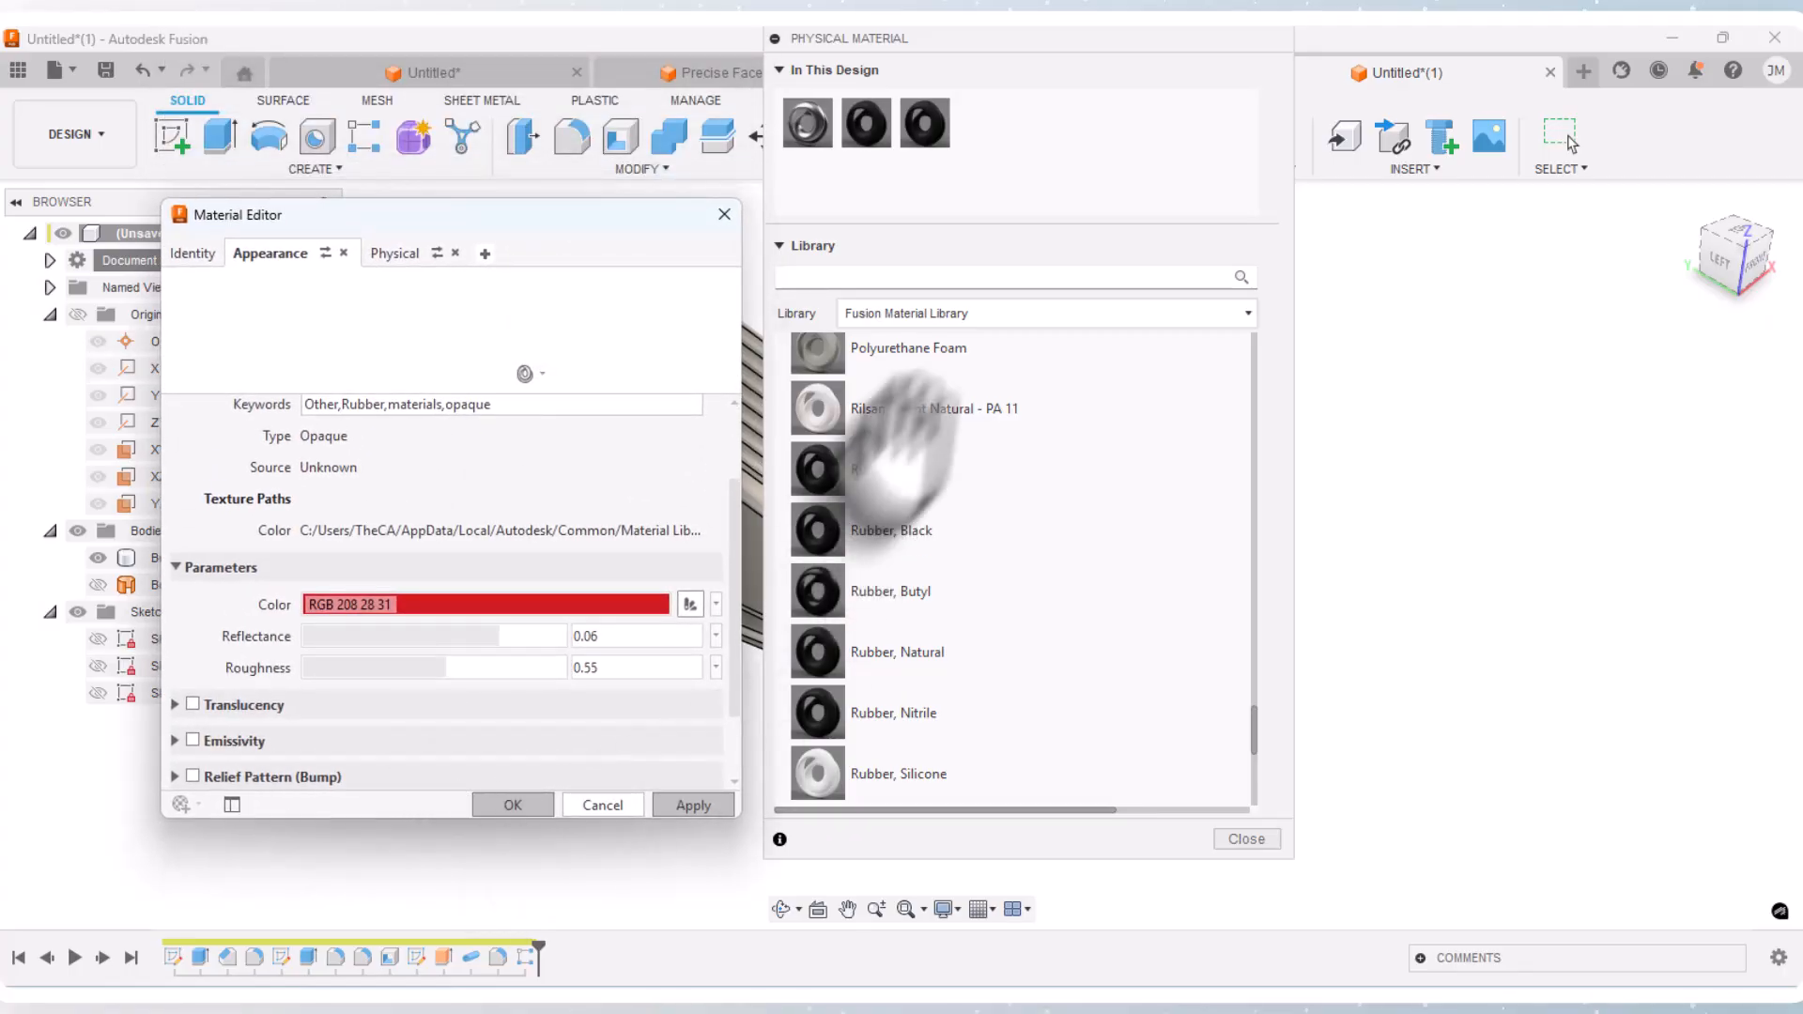
{"action": "left_click_drag", "start_coordinate": [639, 214], "coordinate": [1553, 188]}
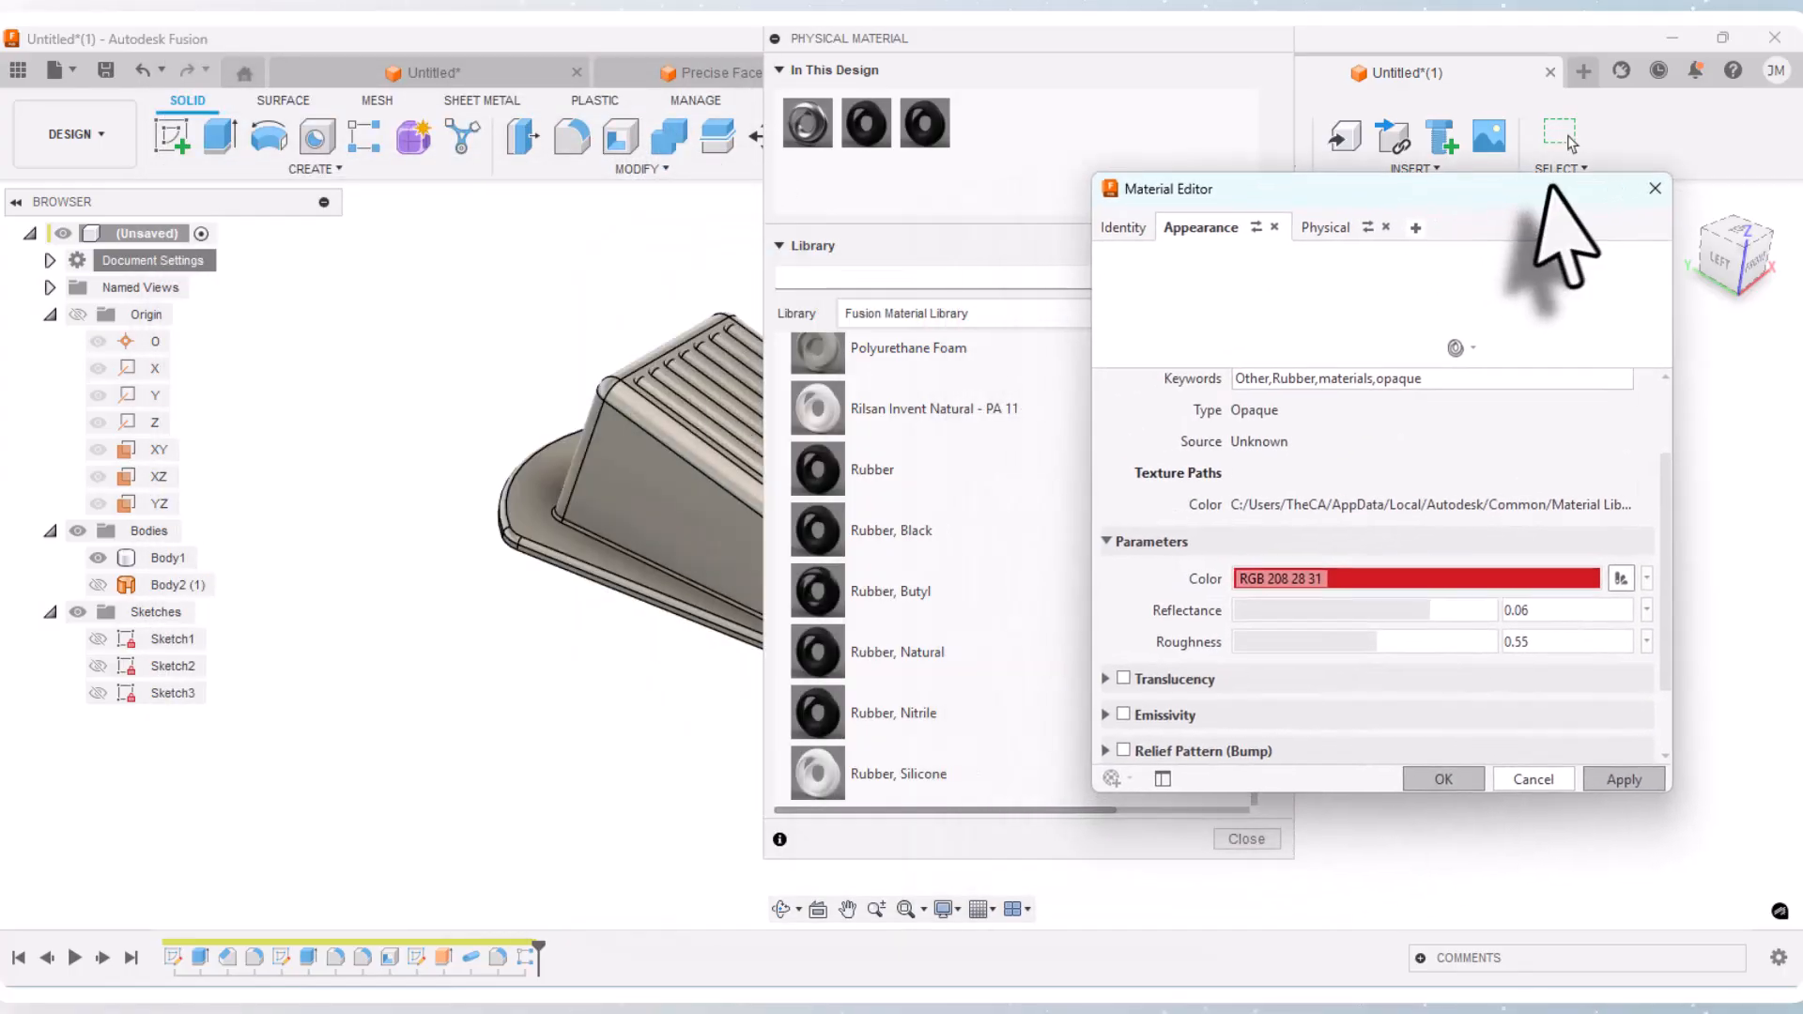
Step: Apply the Rubber, Red material to the doorstop body and close the physical material settings
{"action": "left_click_drag", "start_coordinate": [925, 122], "coordinate": [624, 544]}
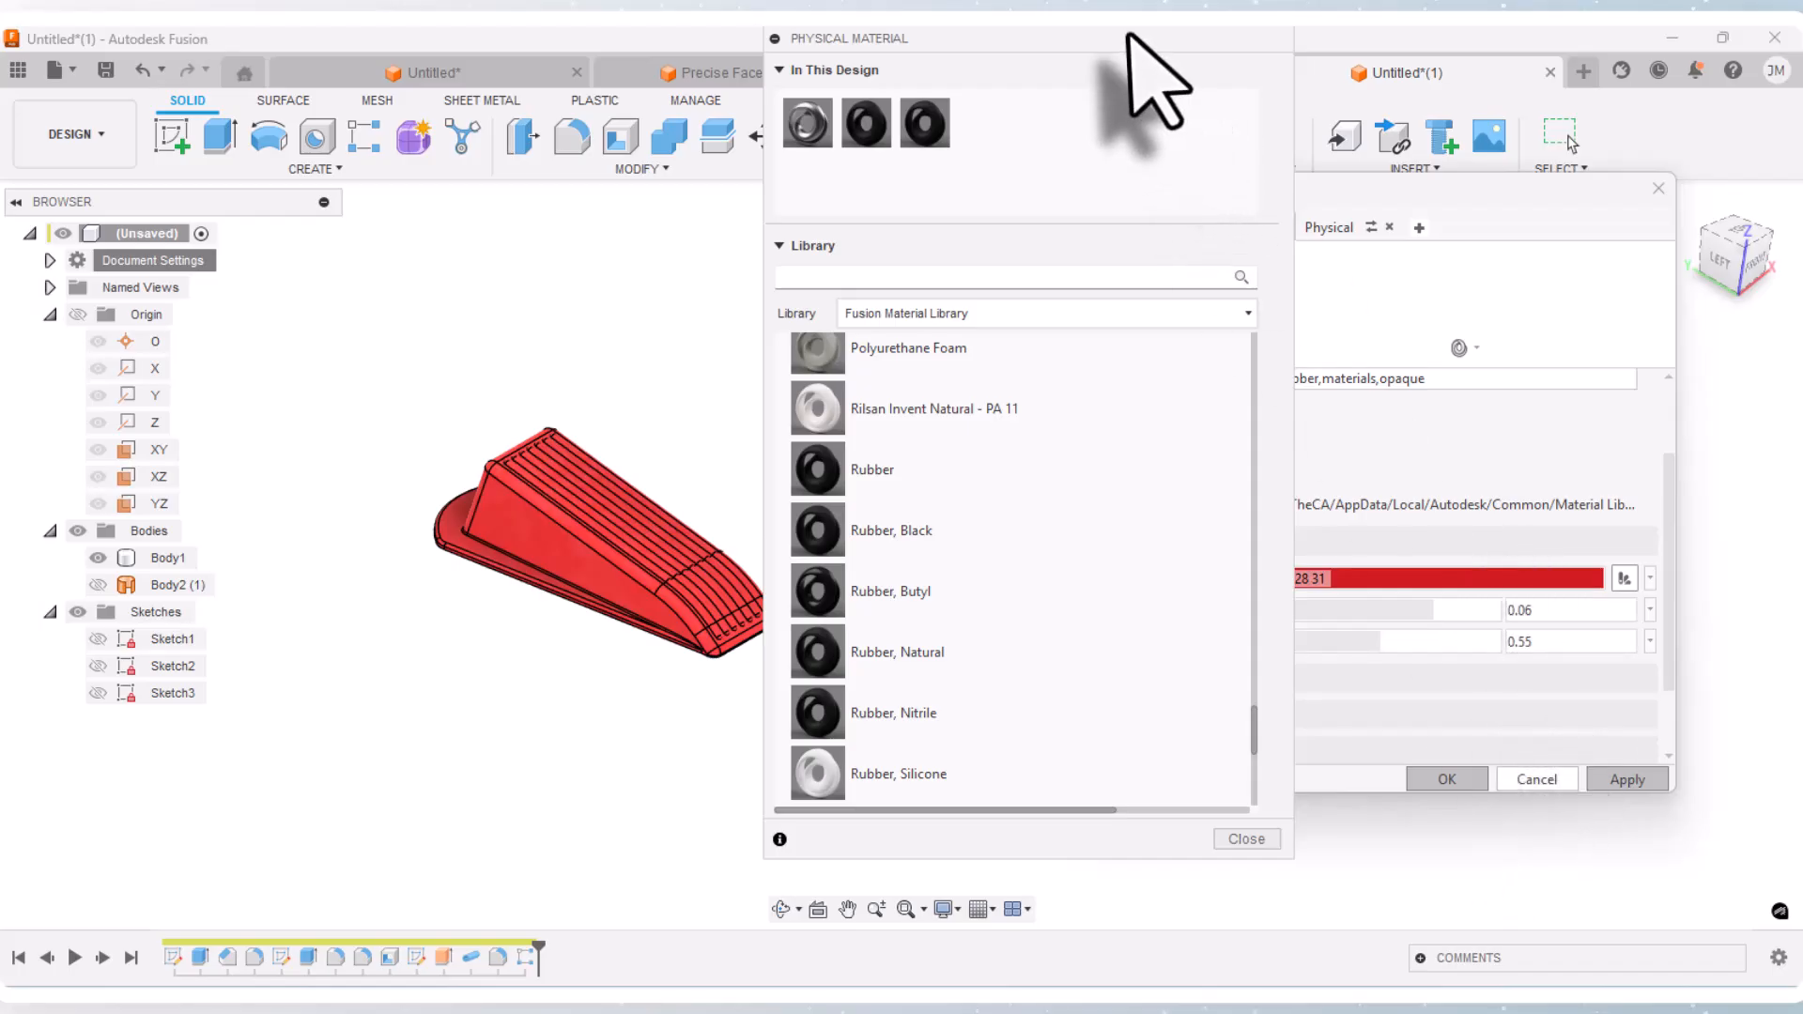
{"action": "left_click_drag", "start_coordinate": [1127, 34], "coordinate": [717, 41]}
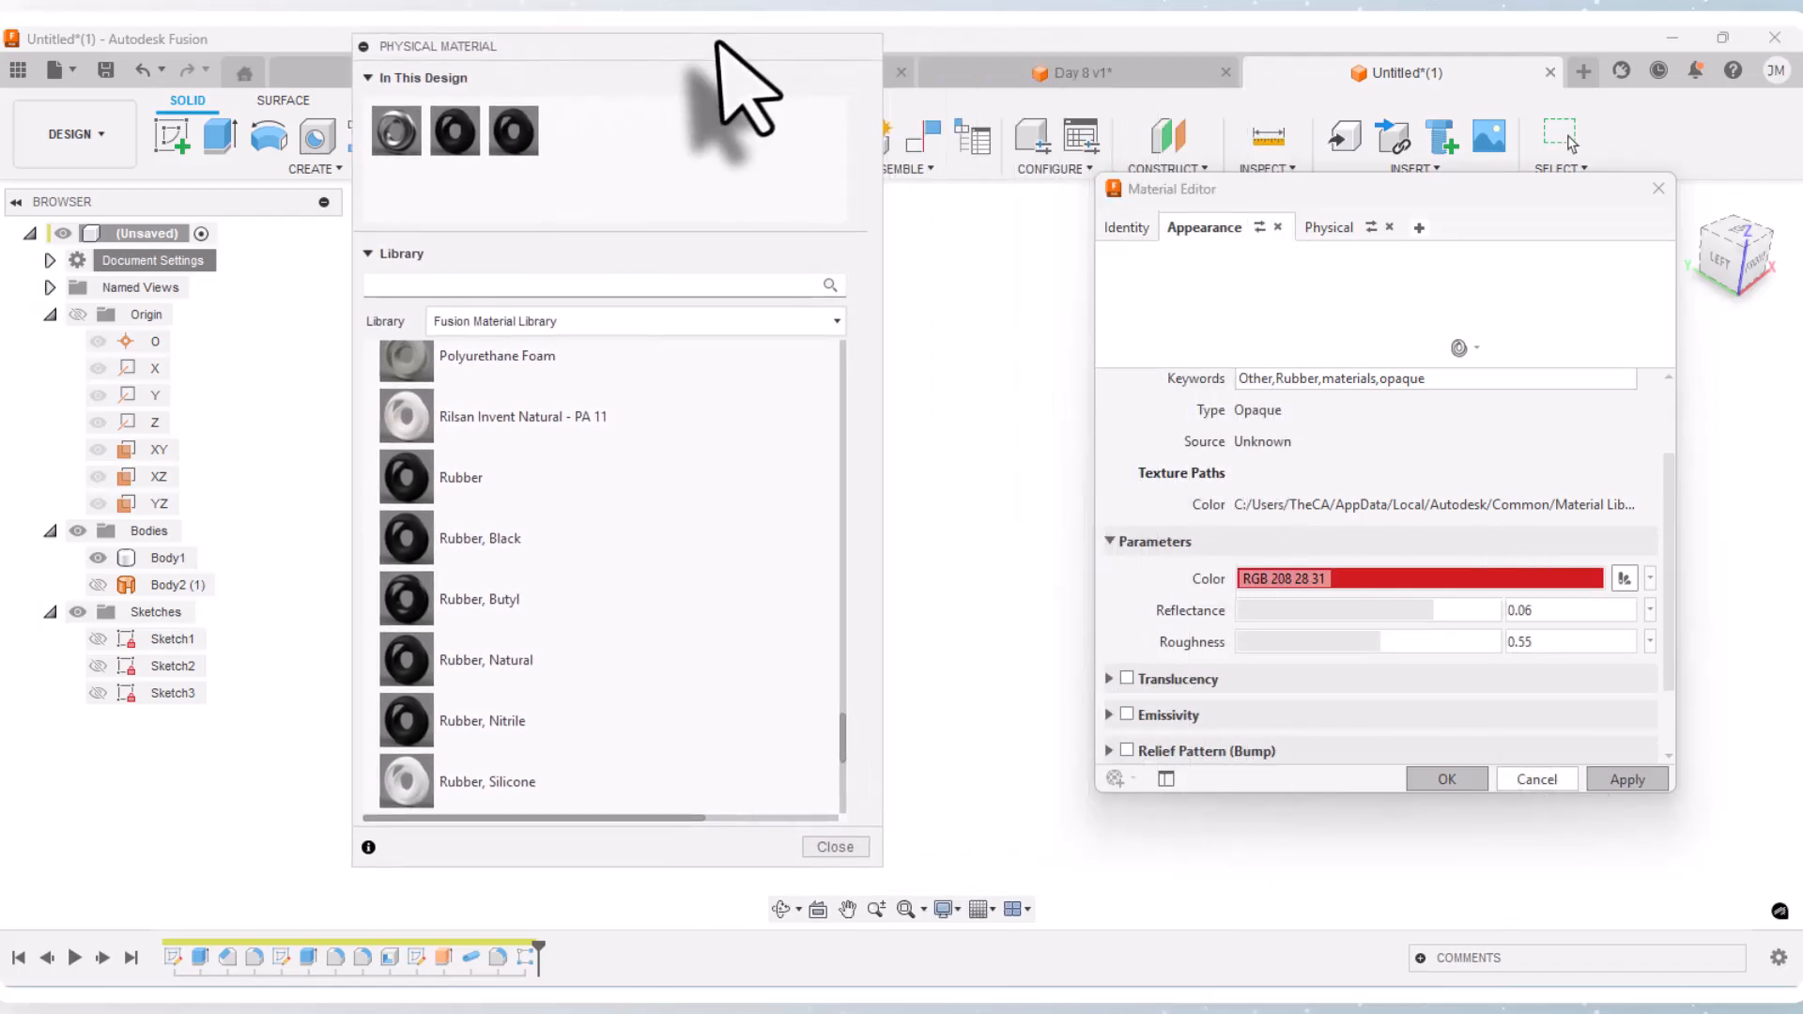
{"action": "left_click", "coordinate": [831, 847]}
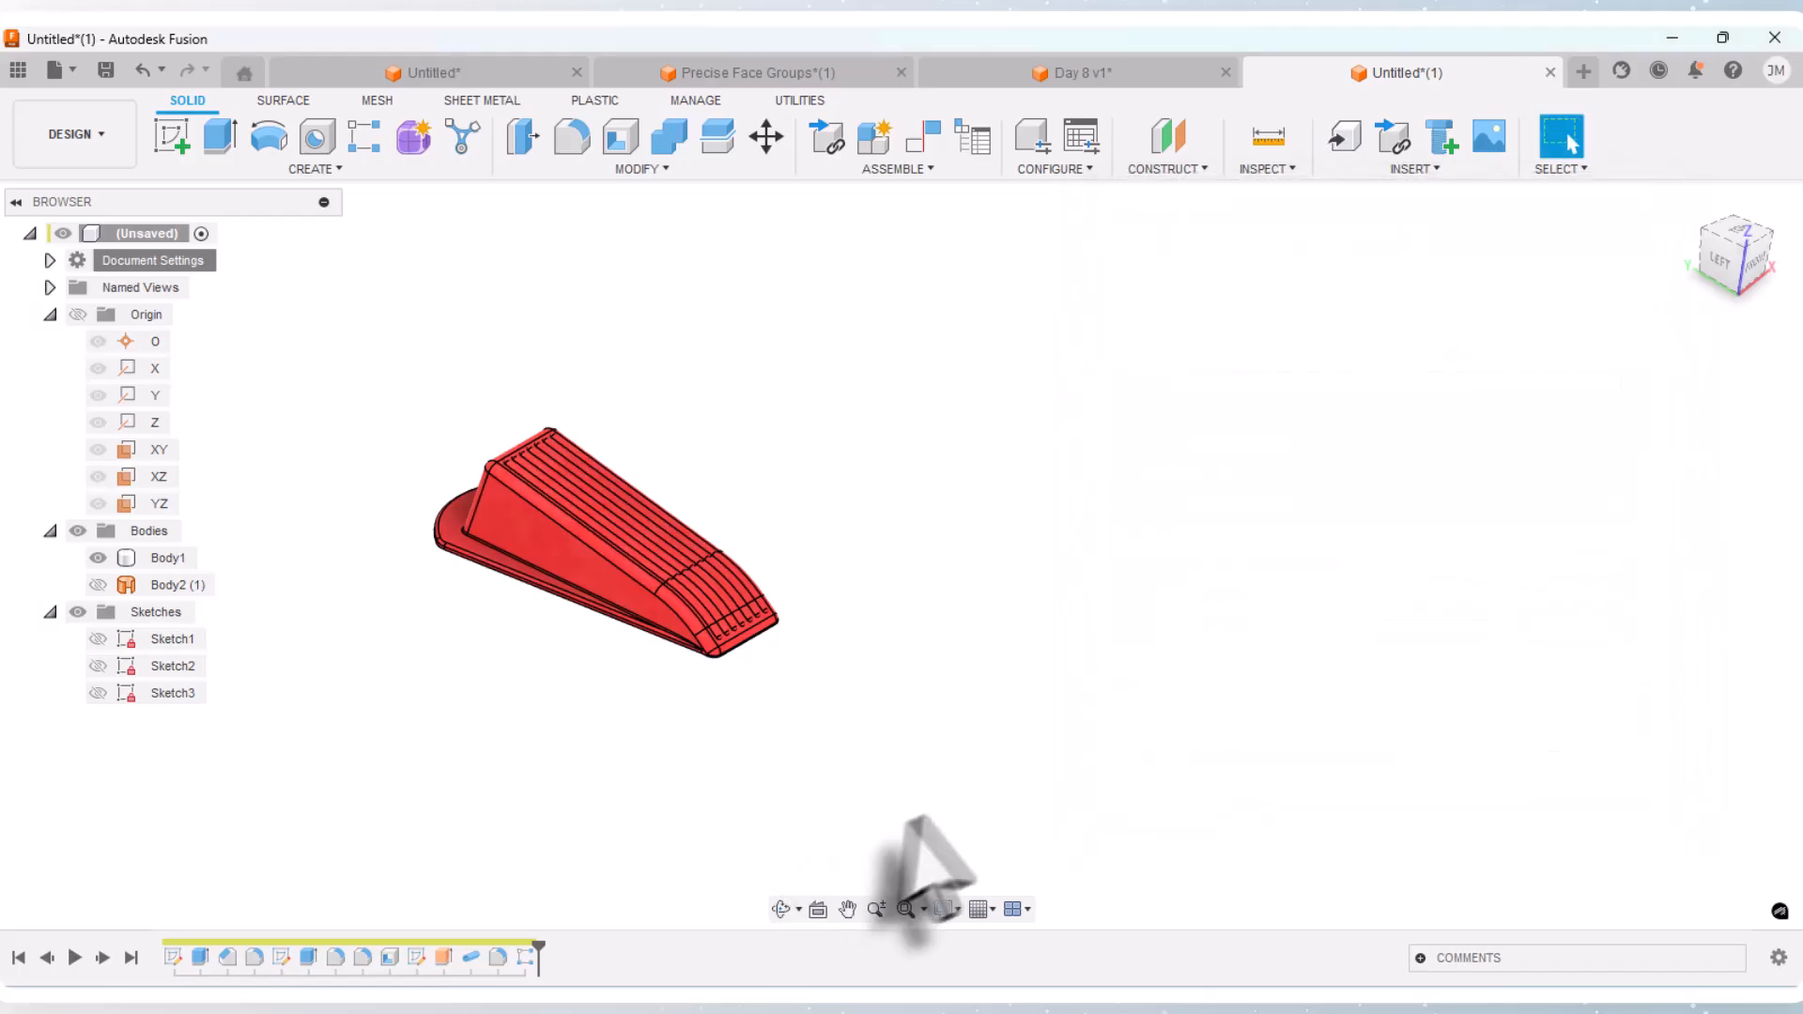
Step: Examine the red doorstop's ribbed upper surface, side walls and base flange up close
{"action": "scroll", "coordinate": [475, 705], "scroll_direction": "up", "scroll_amount": 5}
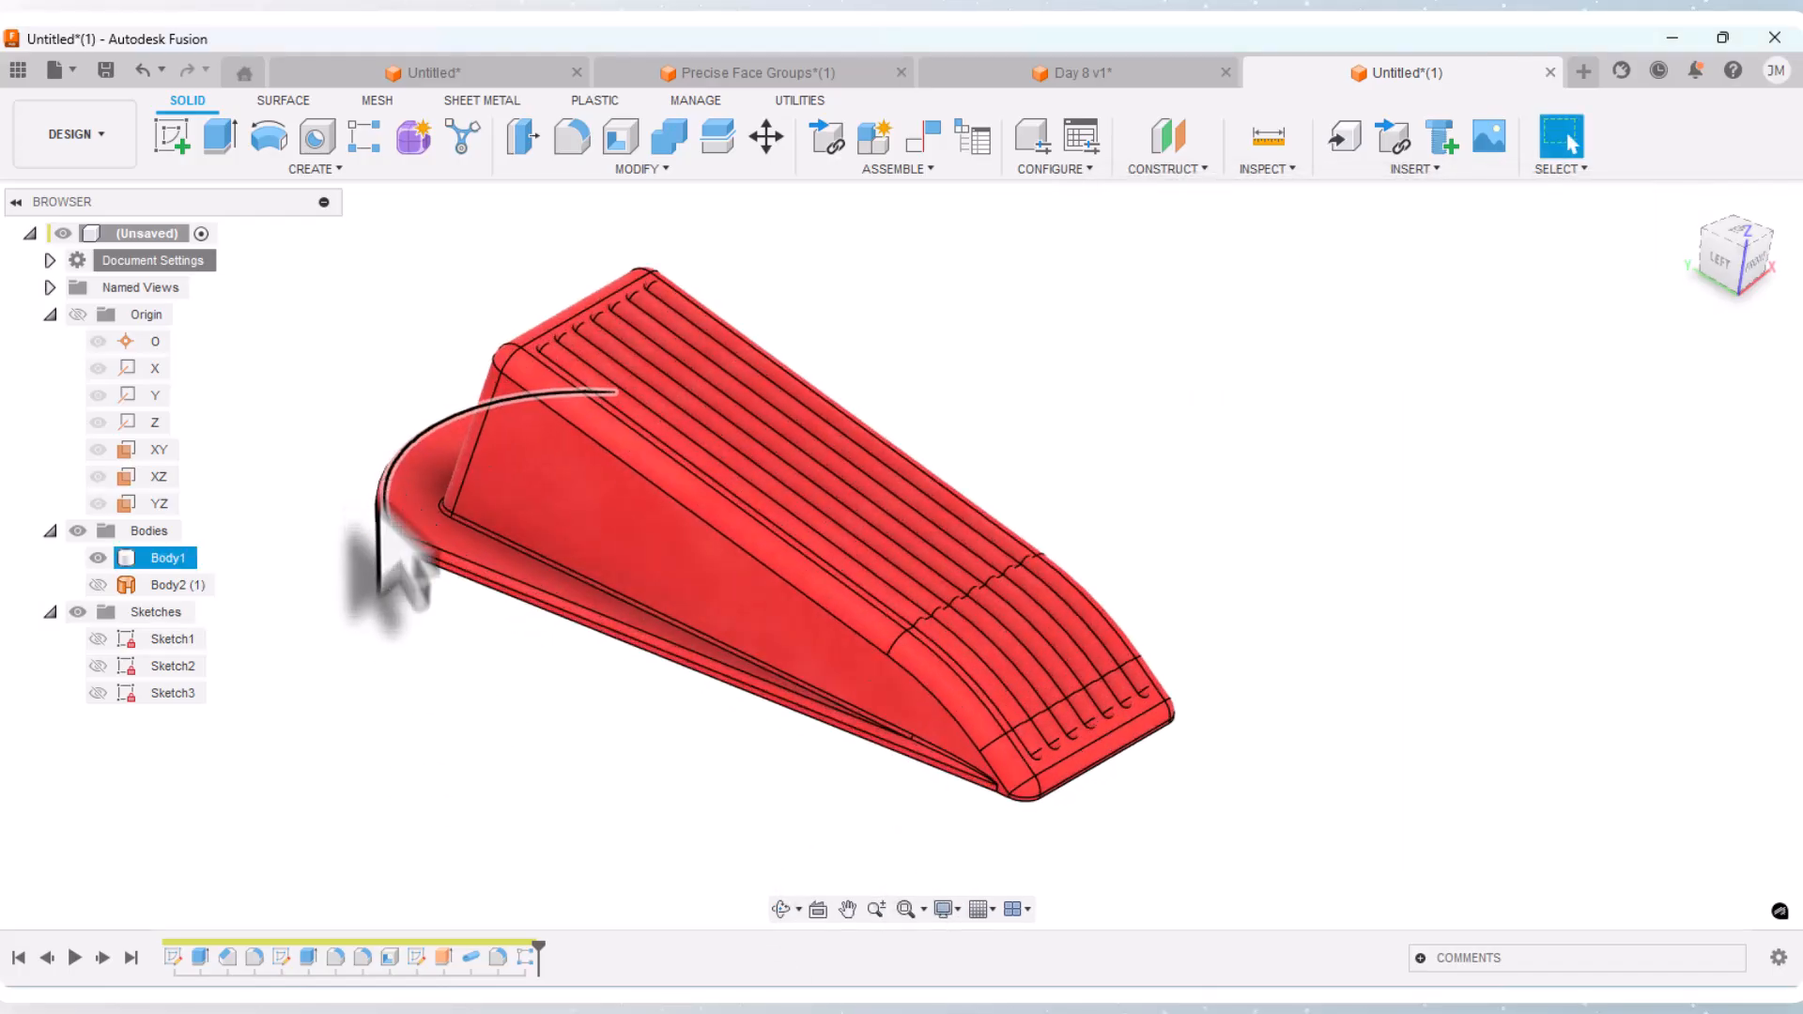
{"action": "scroll", "coordinate": [371, 568], "scroll_direction": "up", "scroll_amount": 2}
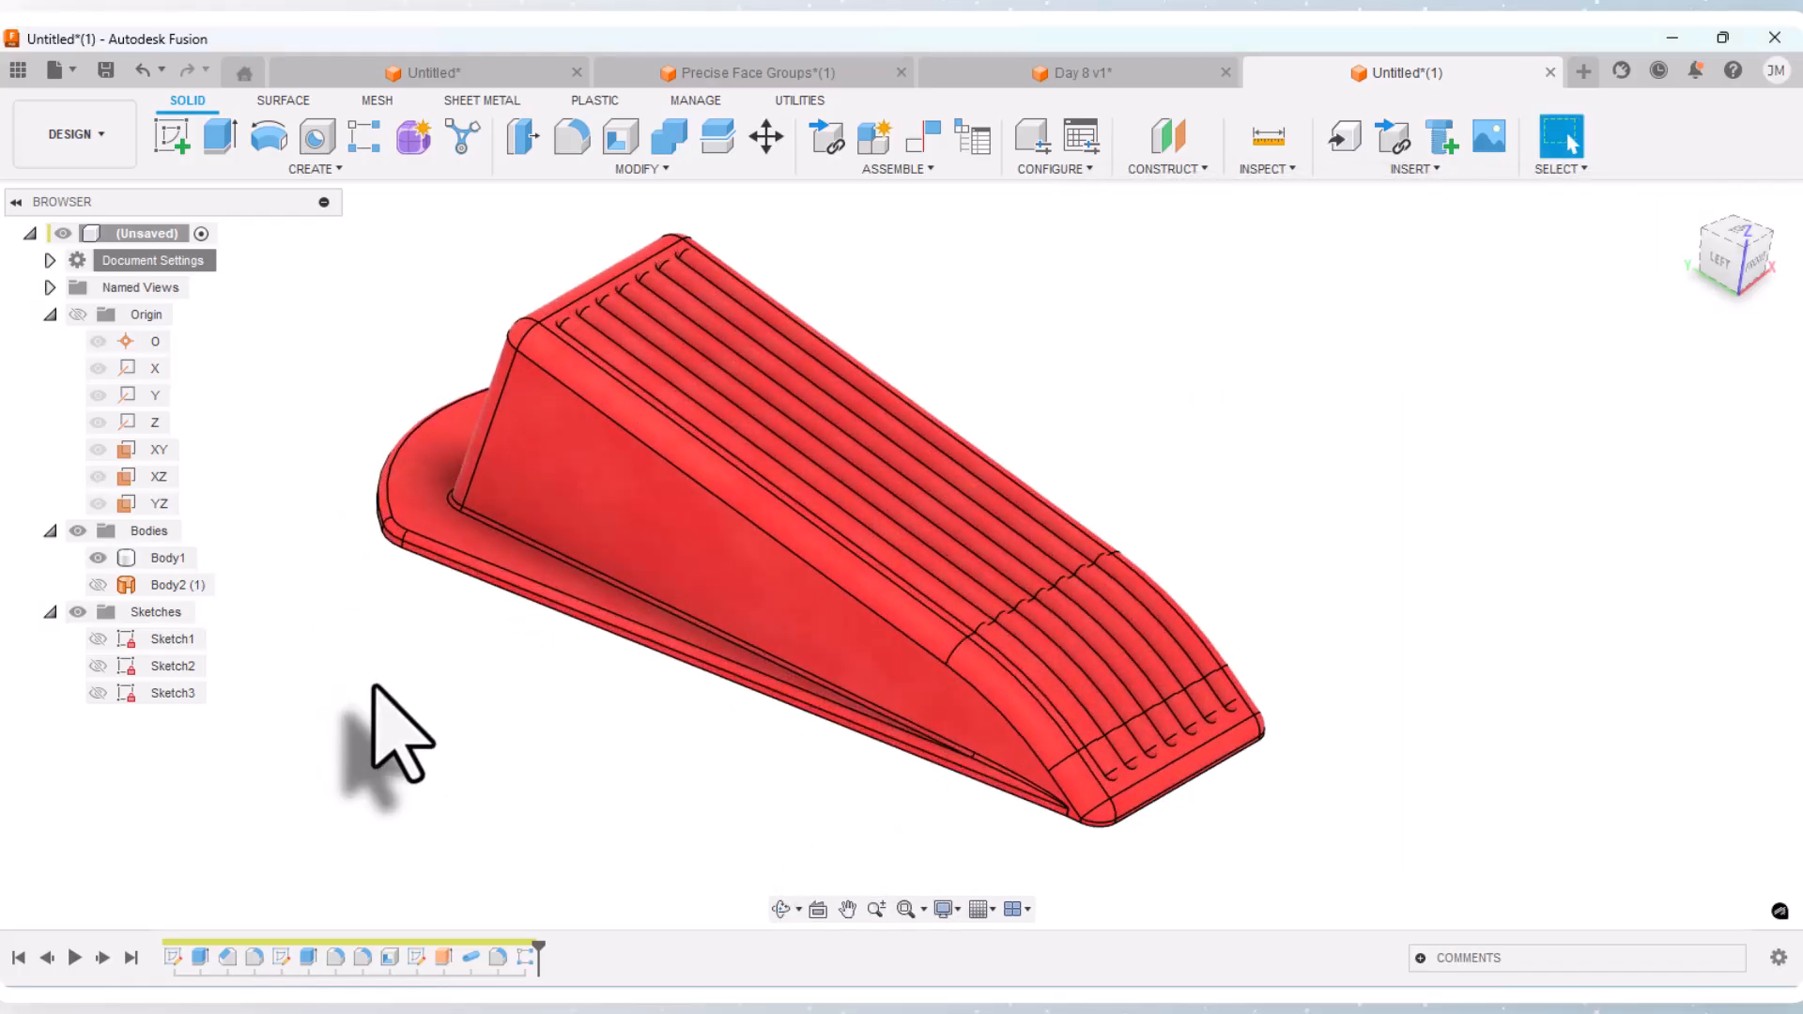
{"action": "left_click", "coordinate": [782, 911]}
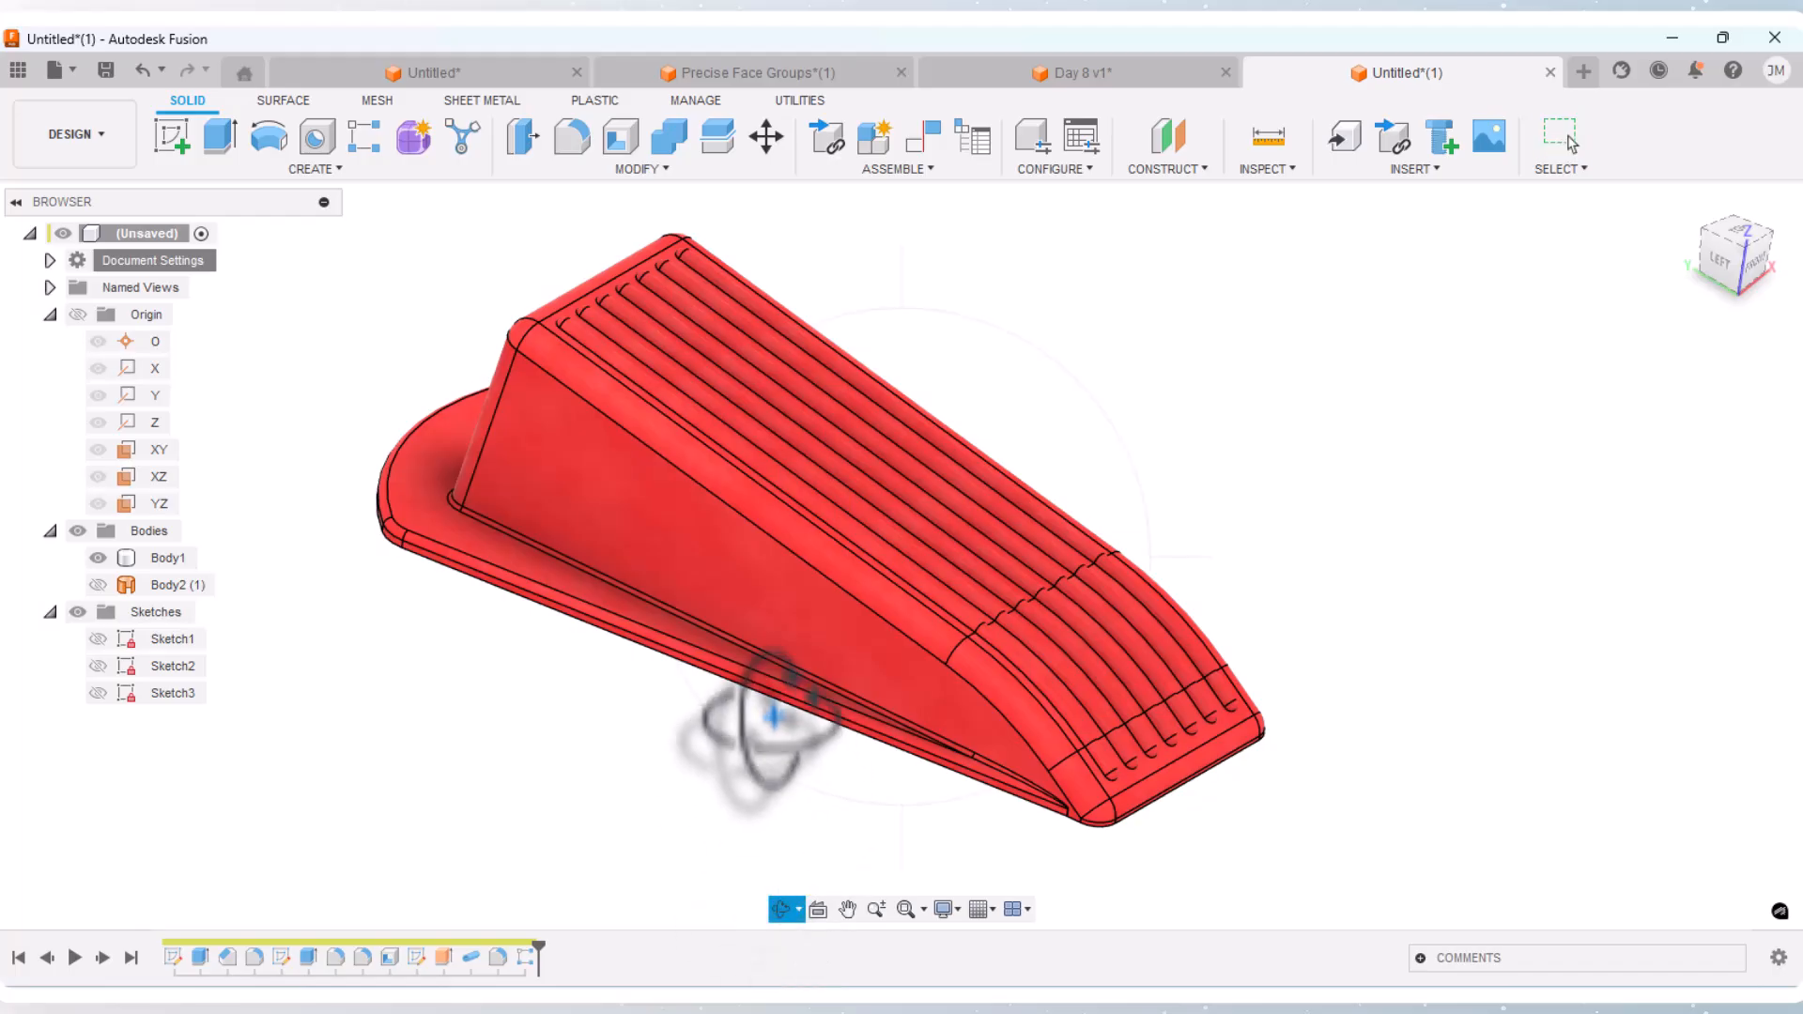
{"action": "mouse_move", "coordinate": [765, 745]}
{"action": "left_mouse_down"}
{"action": "mouse_move", "coordinate": [829, 435]}
{"action": "mouse_move", "coordinate": [805, 693]}
{"action": "mouse_move", "coordinate": [764, 745]}
{"action": "left_mouse_up"}
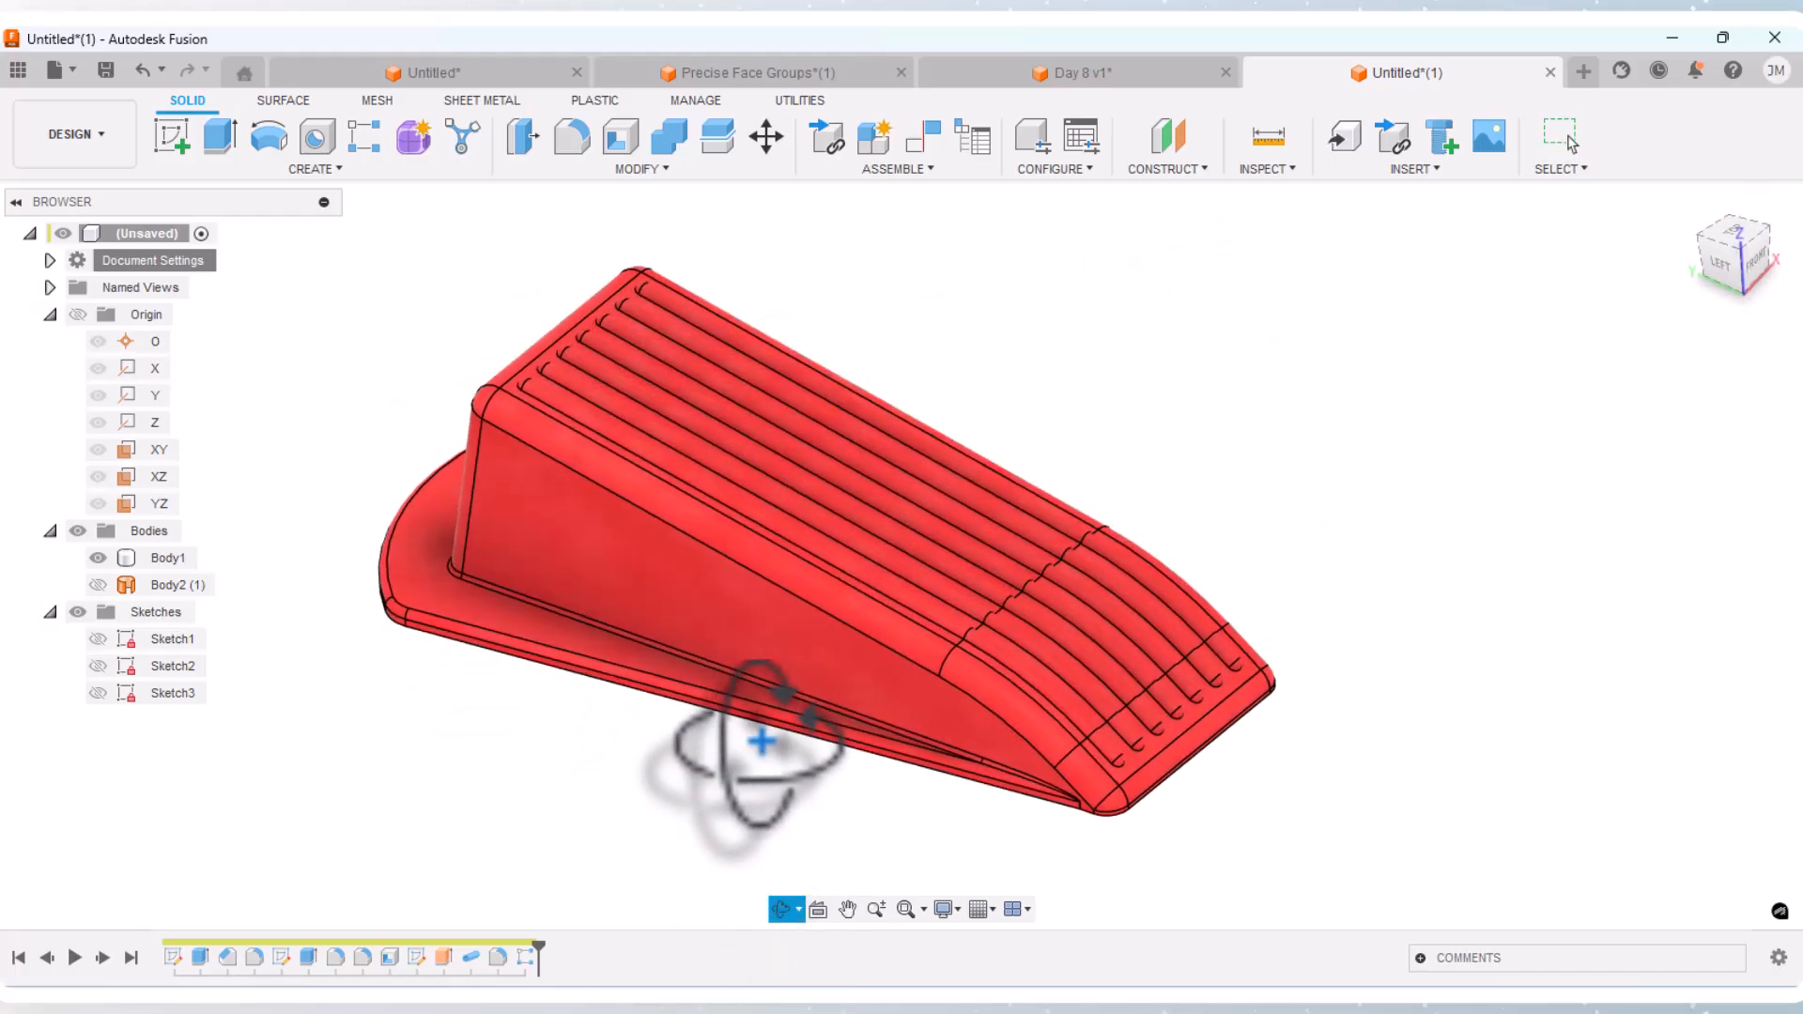
{"action": "right_click", "coordinate": [1113, 437]}
{"action": "left_click", "coordinate": [1190, 459]}
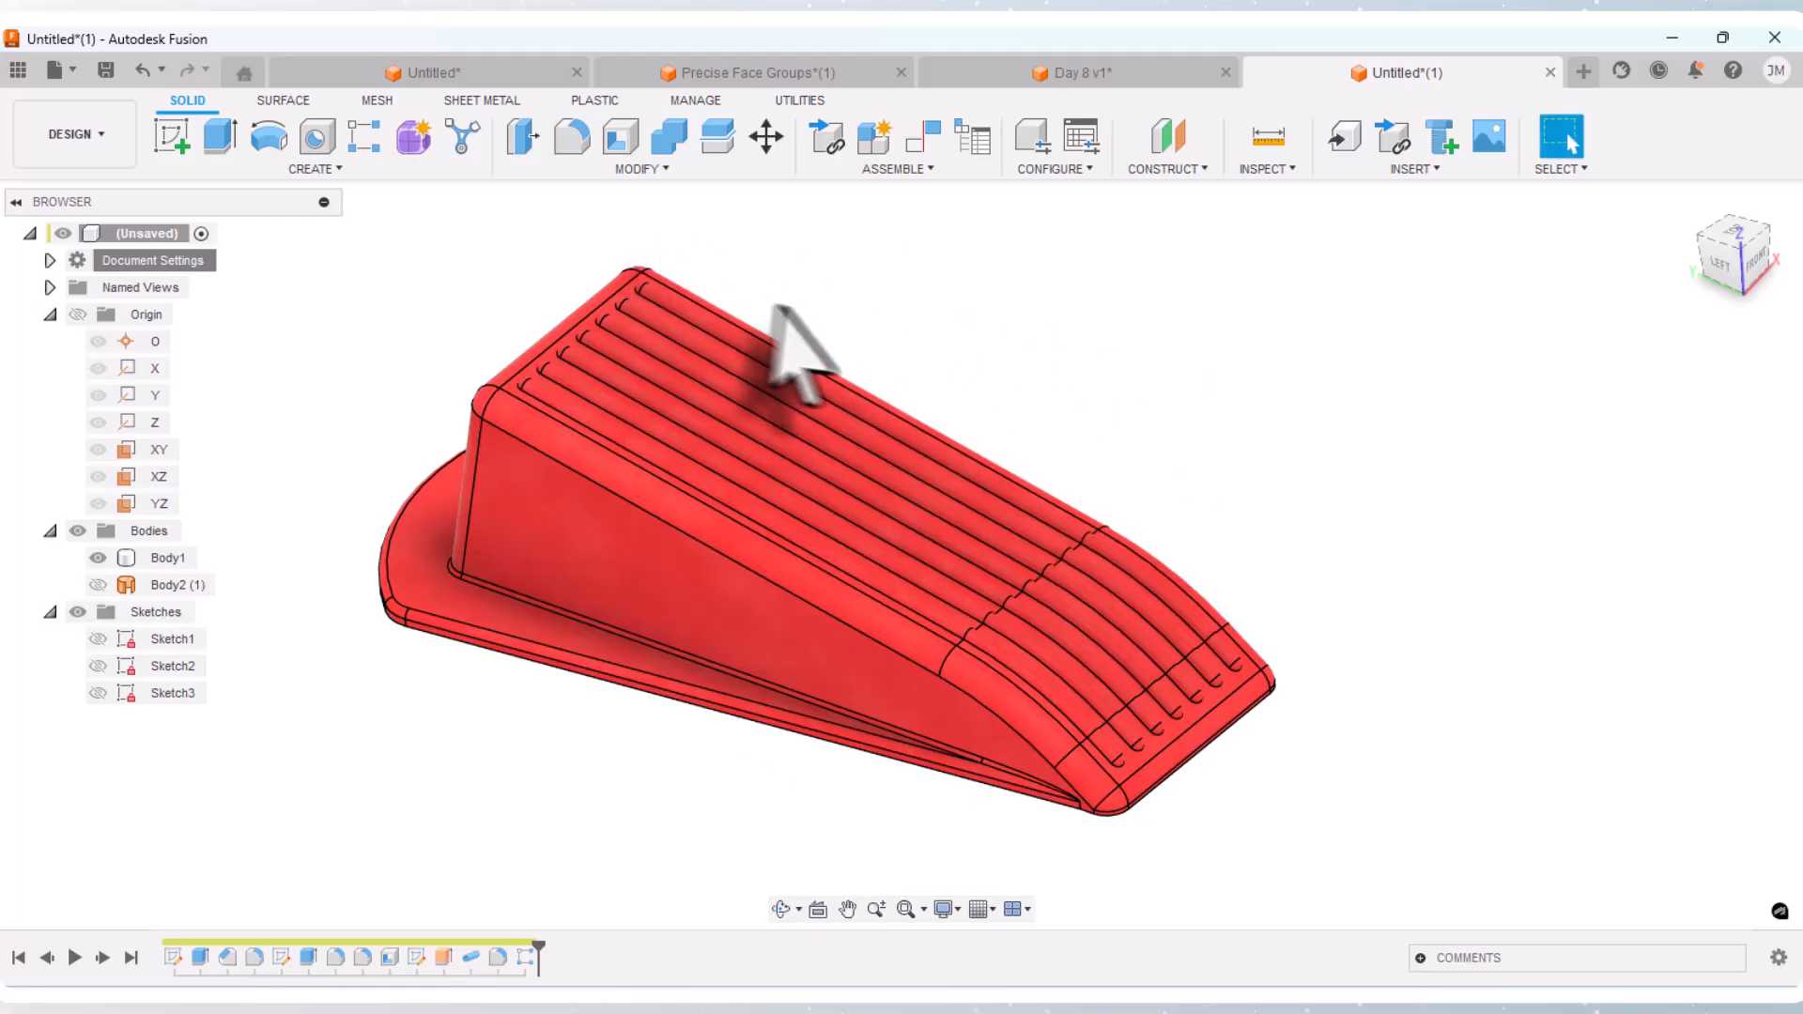
{"action": "scroll", "coordinate": [734, 397], "scroll_direction": "down", "scroll_amount": 2}
{"action": "scroll", "coordinate": [669, 706], "scroll_direction": "up", "scroll_amount": 1}
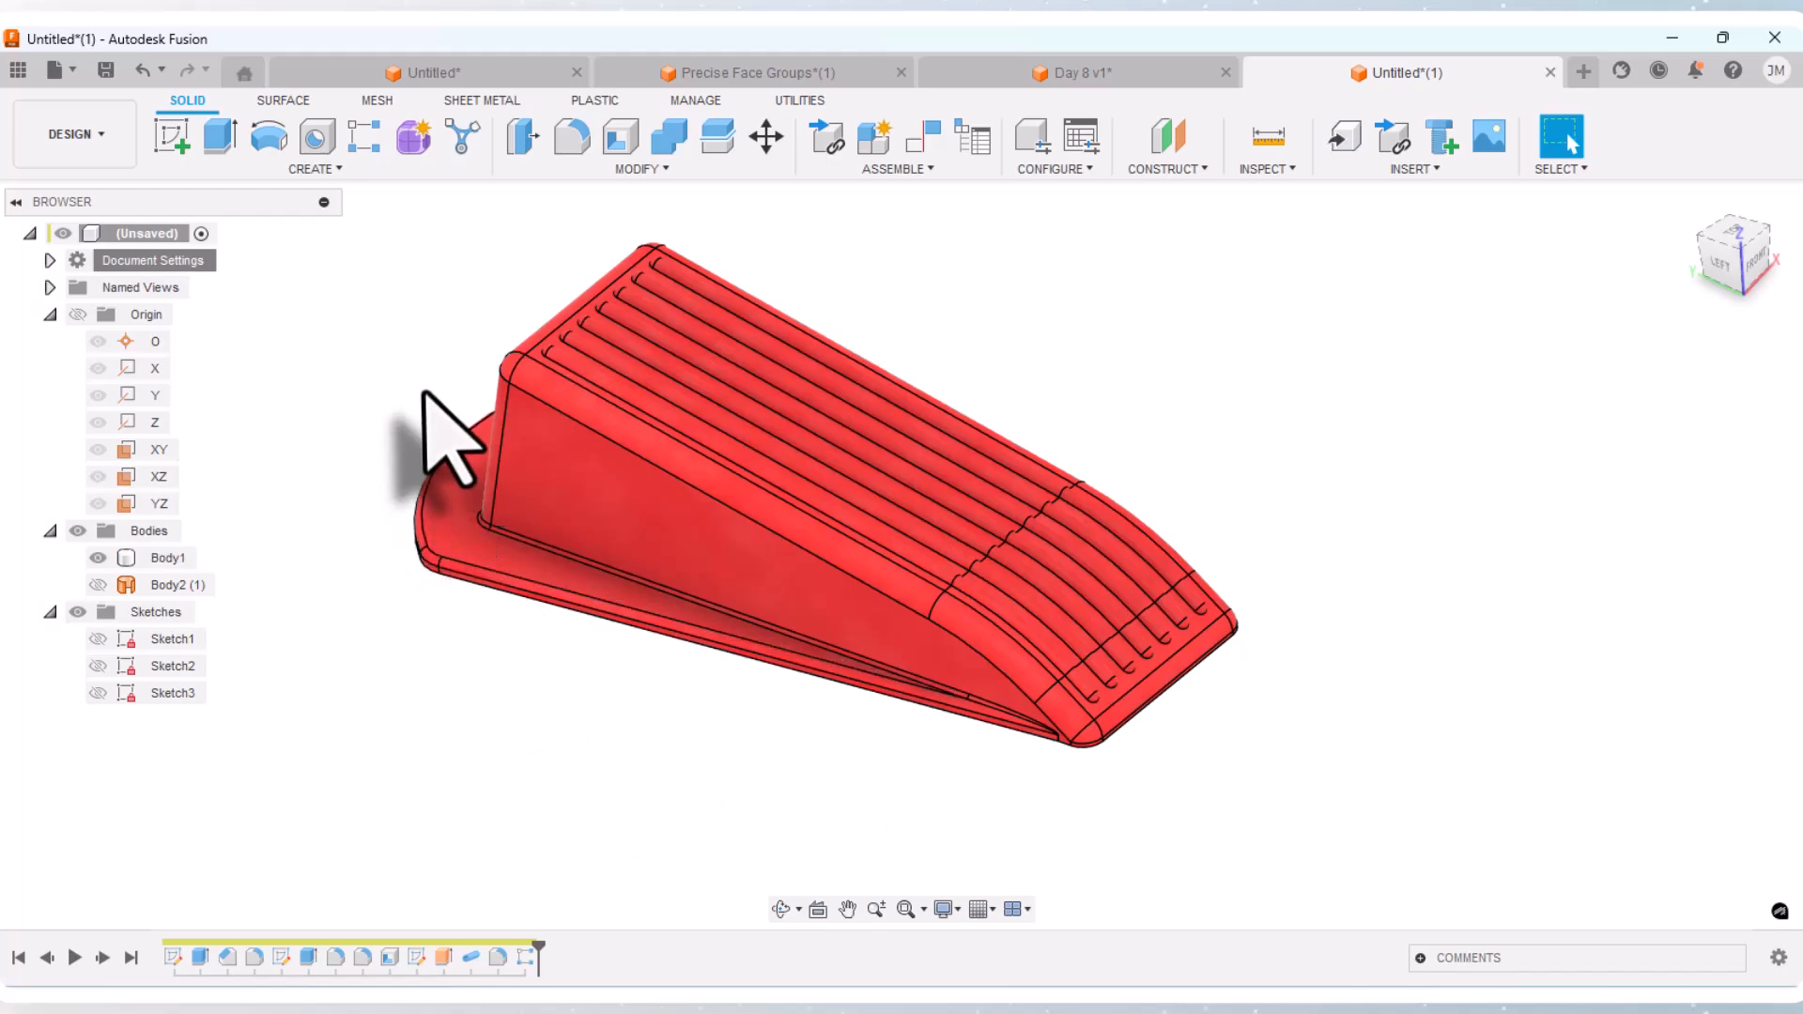
{"action": "scroll", "coordinate": [420, 388], "scroll_direction": "up", "scroll_amount": 1}
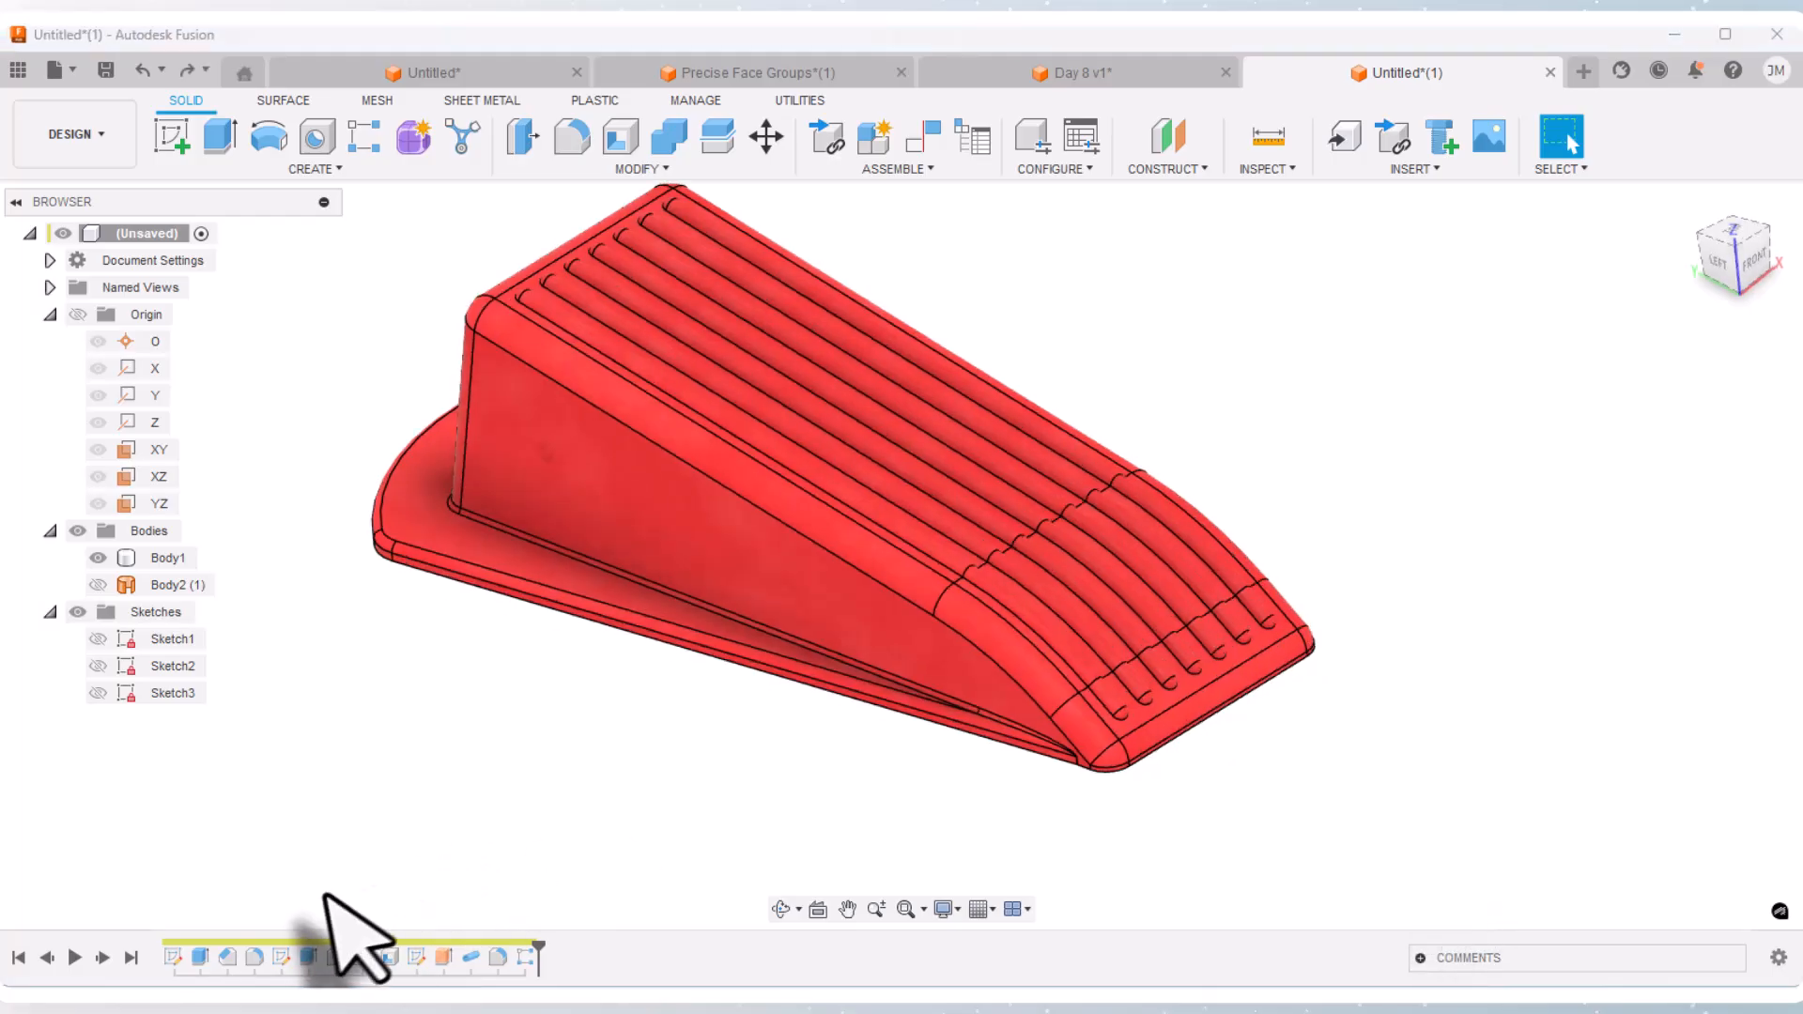
Step: Check the Rounded Shell type in the shell feature, and reorder the shell to the end of the timeline after the rib pattern
{"action": "right_click", "coordinate": [389, 957]}
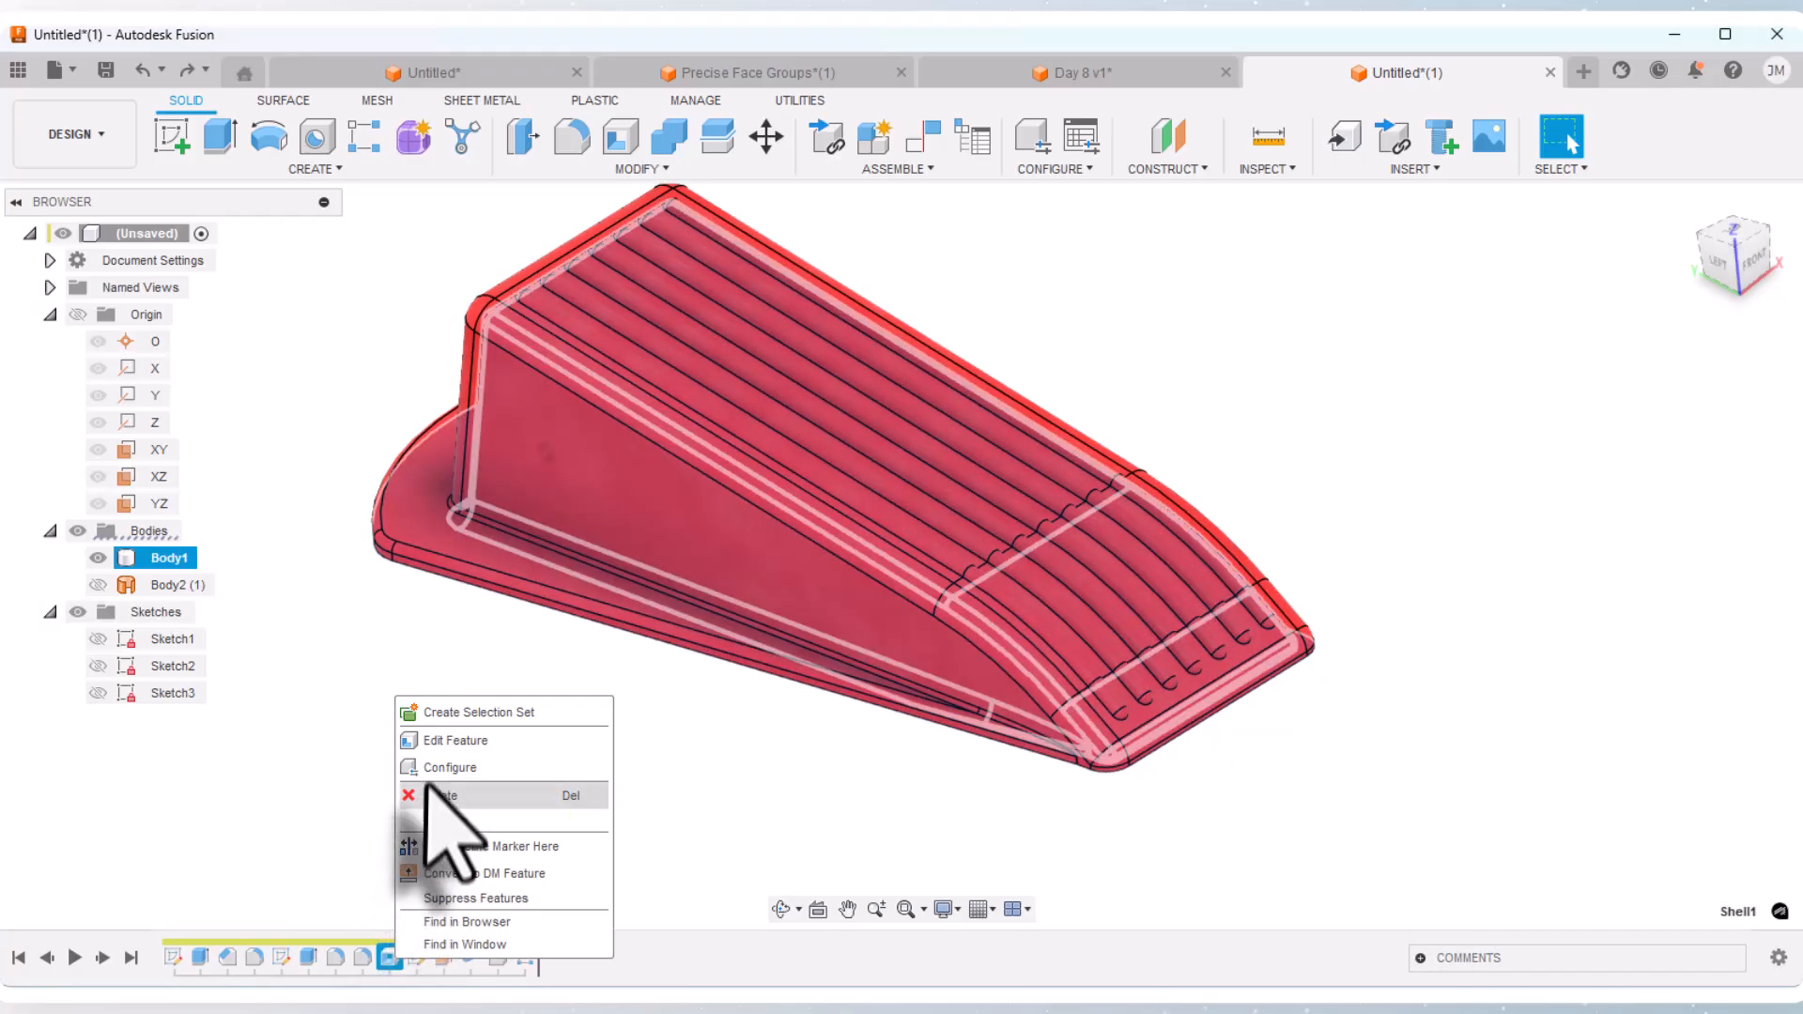
{"action": "left_click", "coordinate": [442, 744]}
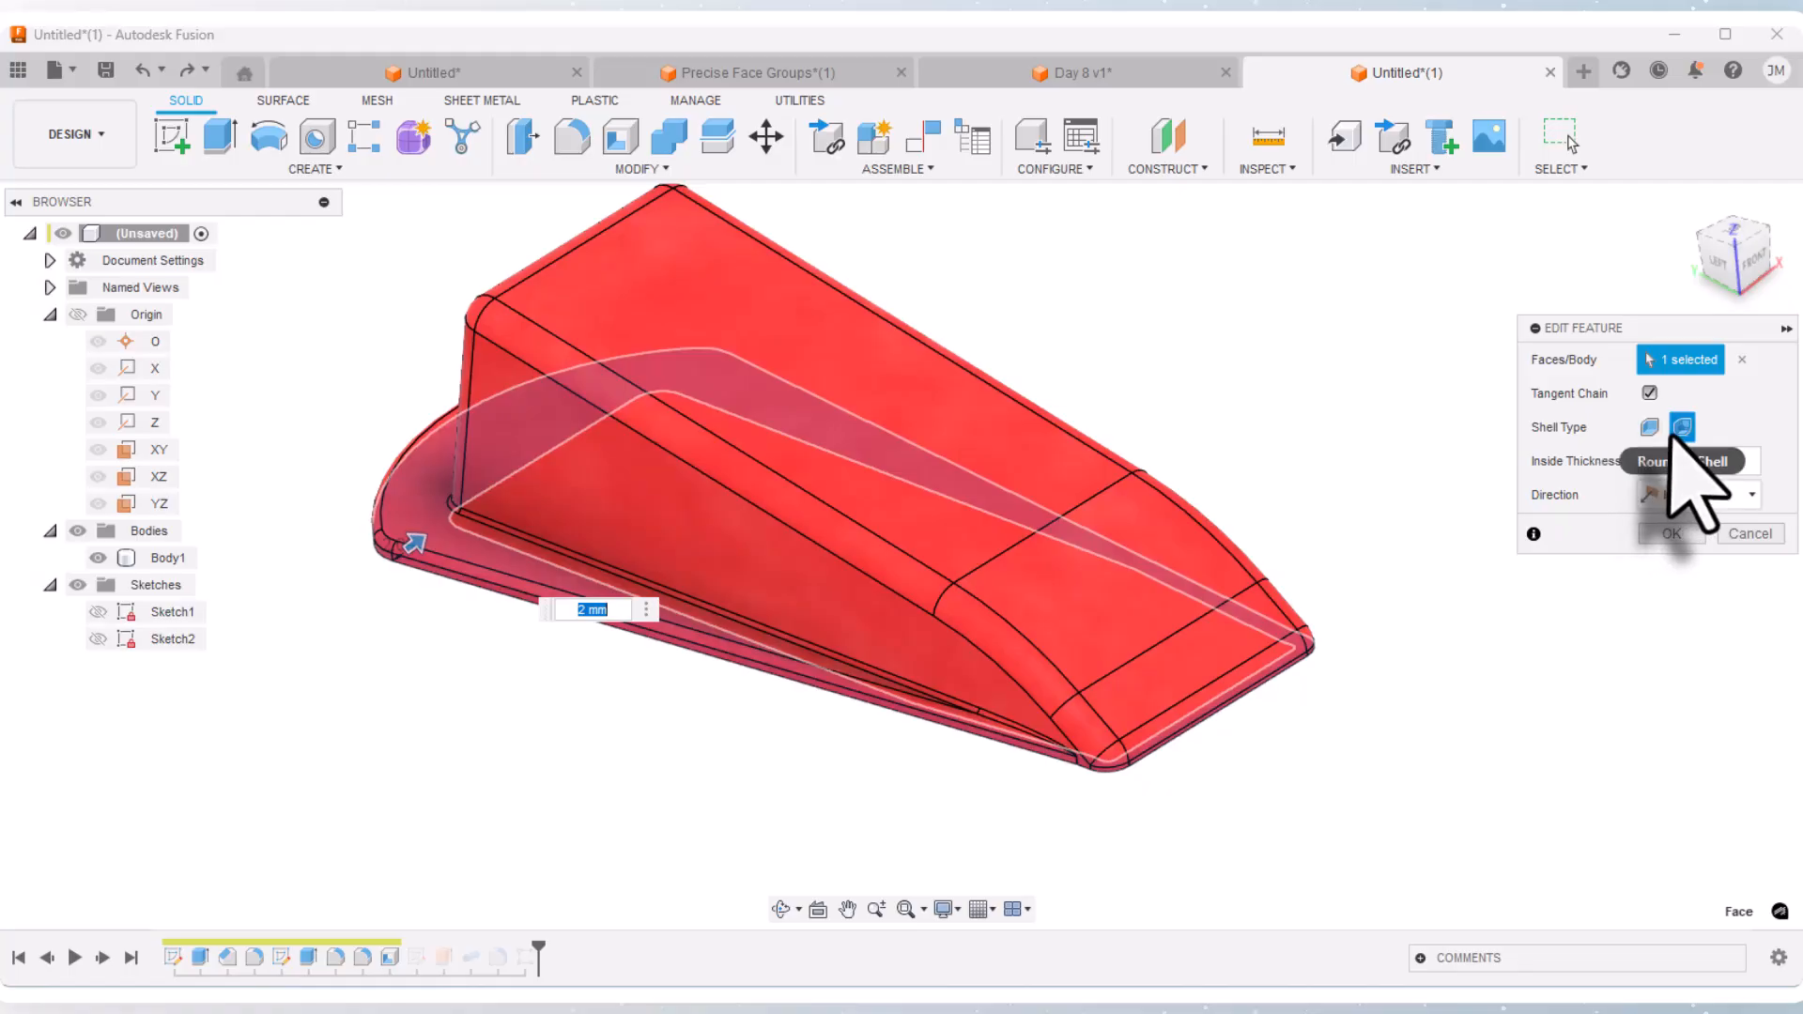
{"action": "left_click", "coordinate": [1658, 535]}
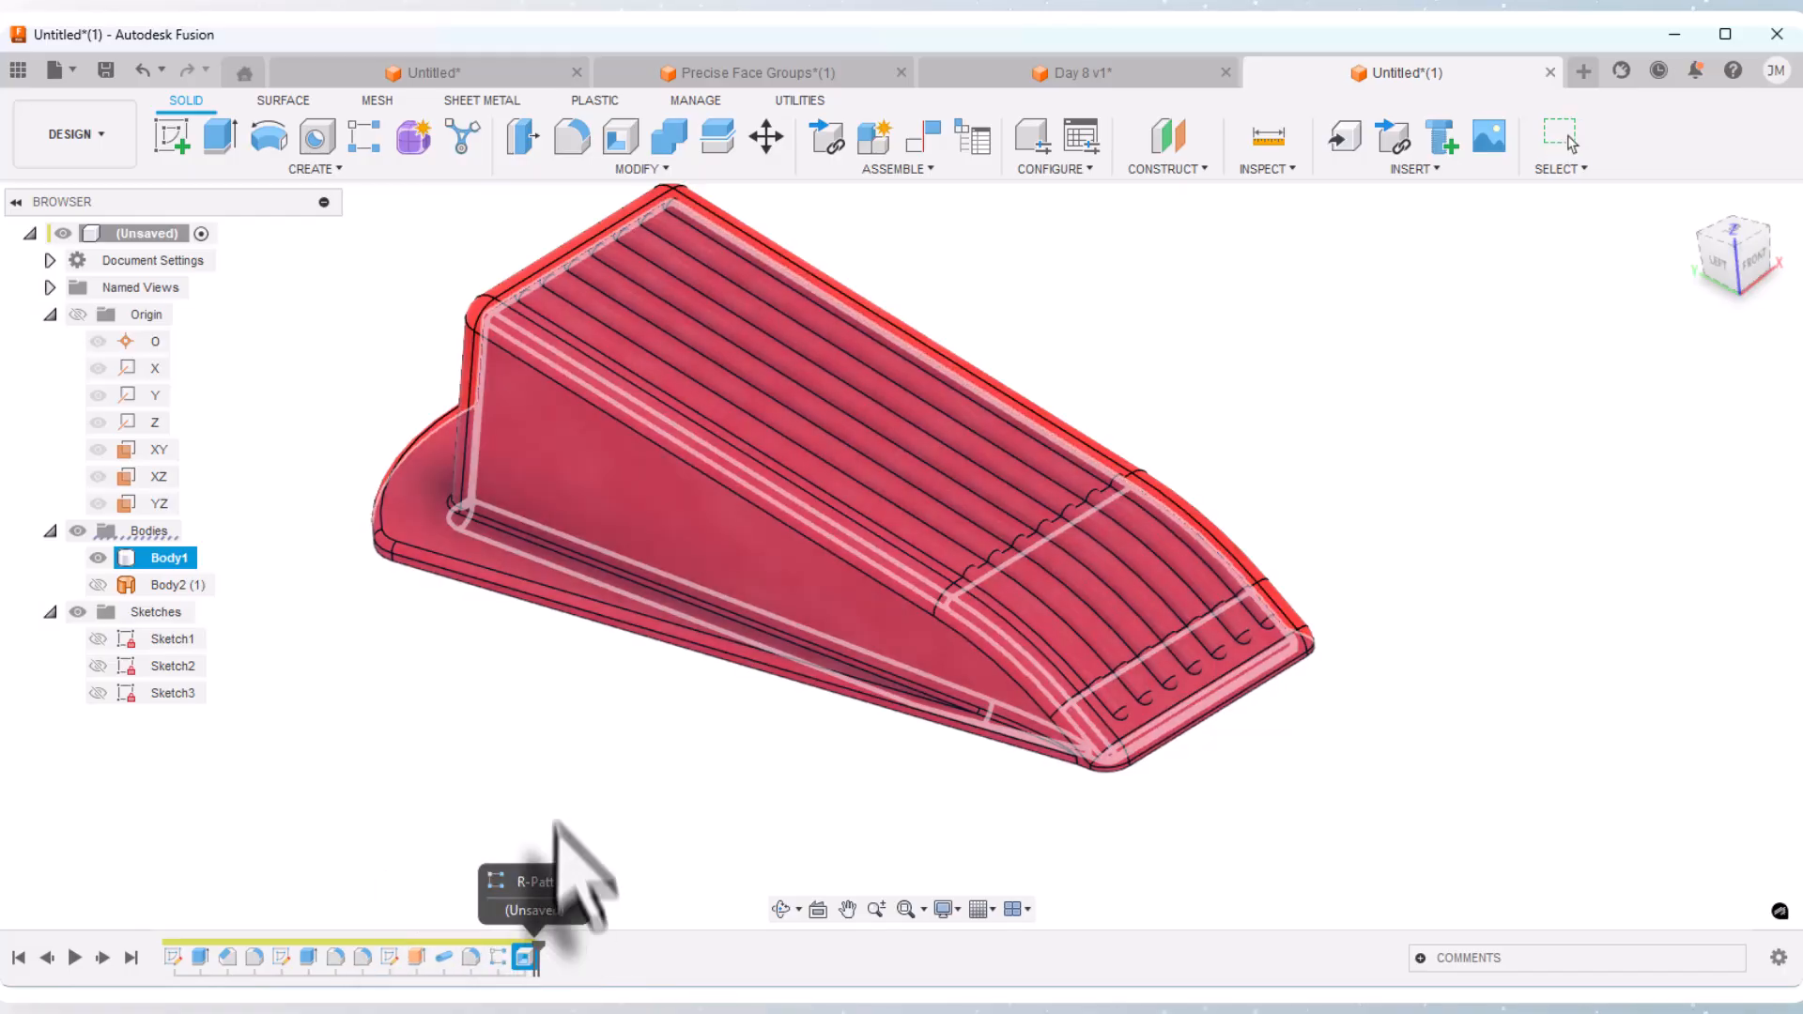
{"action": "left_click", "coordinate": [800, 834]}
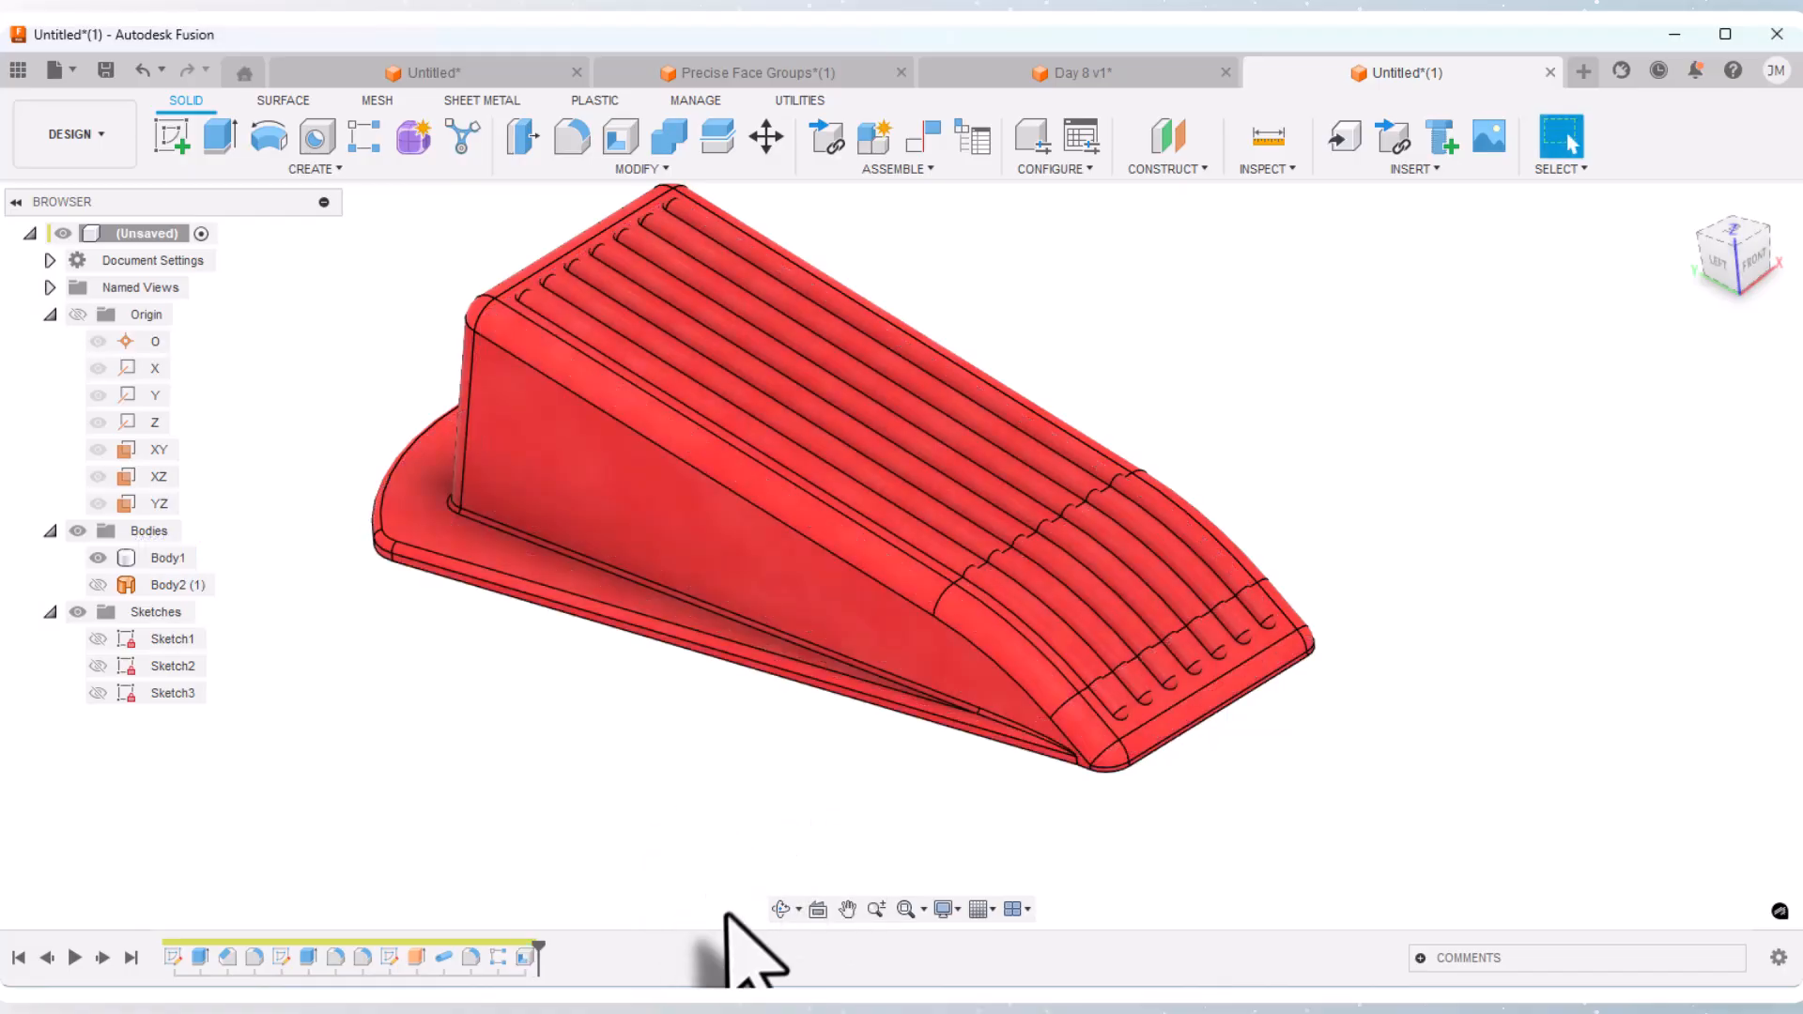
Step: Inspect the doorstop's hollow underside, the rib shapes on its inner walls, and its ribbed exterior
{"action": "left_click", "coordinate": [778, 907]}
{"action": "left_click_drag", "start_coordinate": [736, 826], "coordinate": [708, 435]}
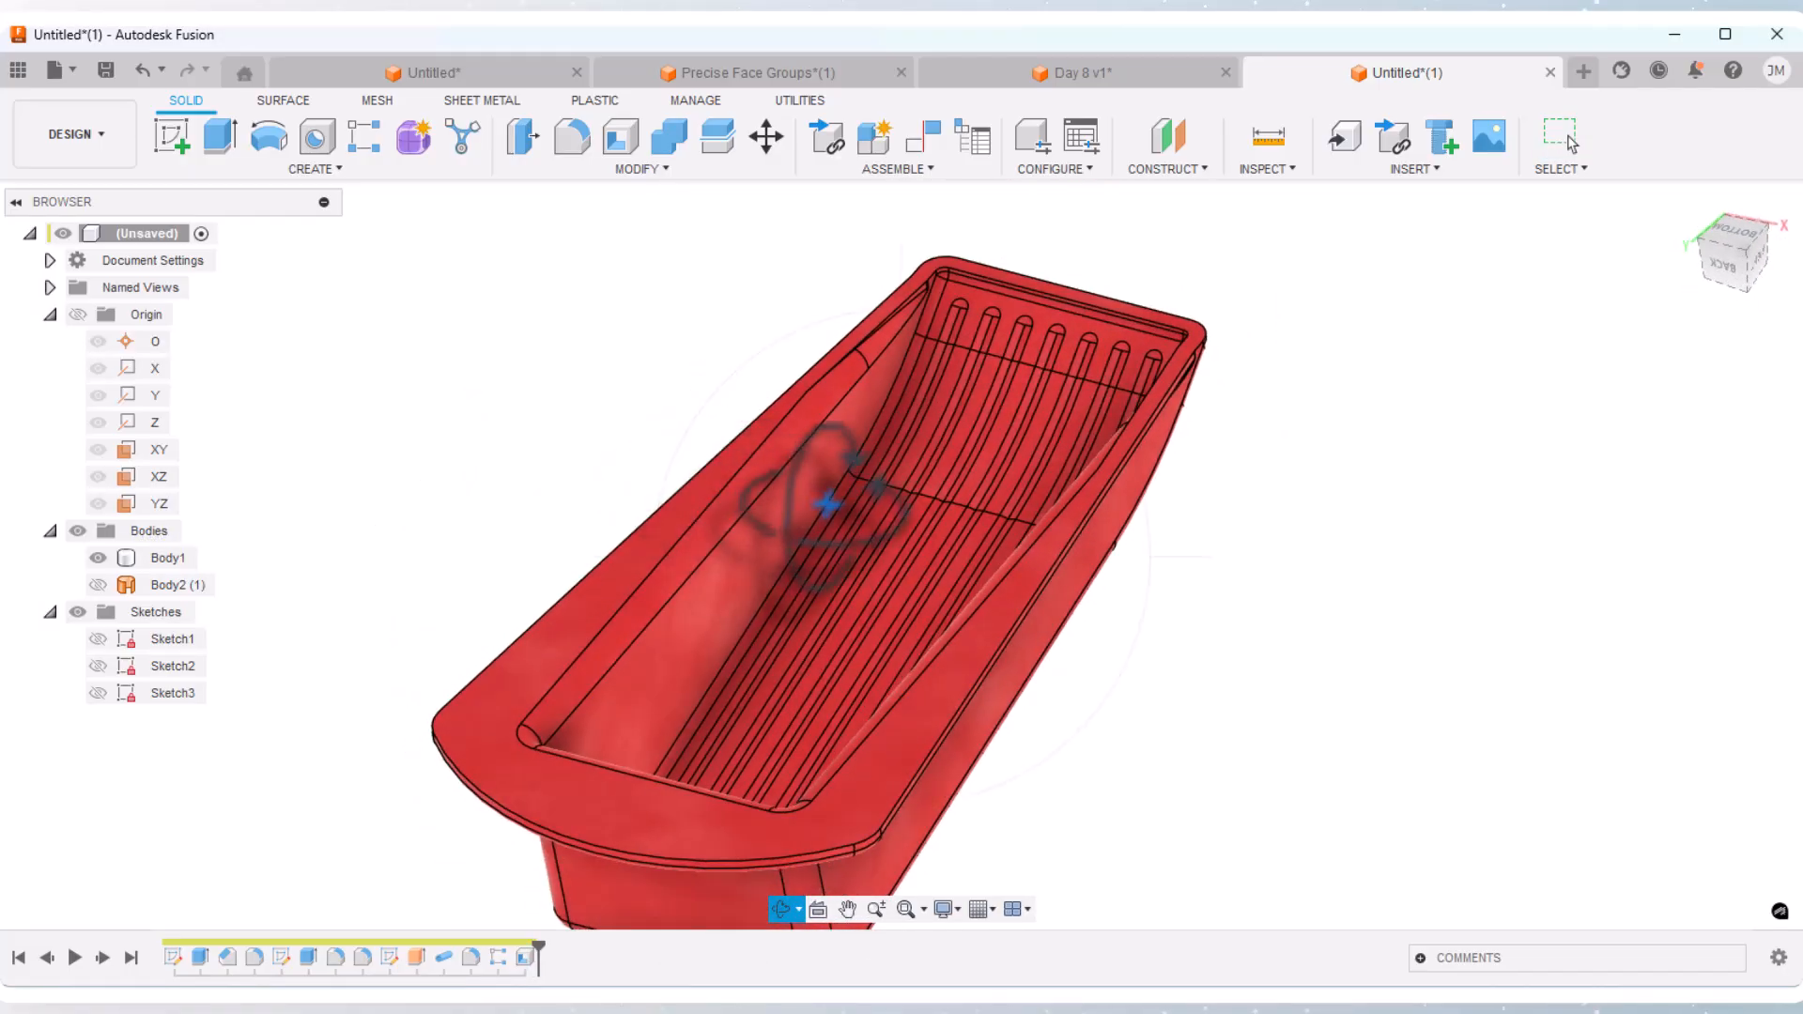
{"action": "left_click_drag", "start_coordinate": [986, 408], "coordinate": [970, 273]}
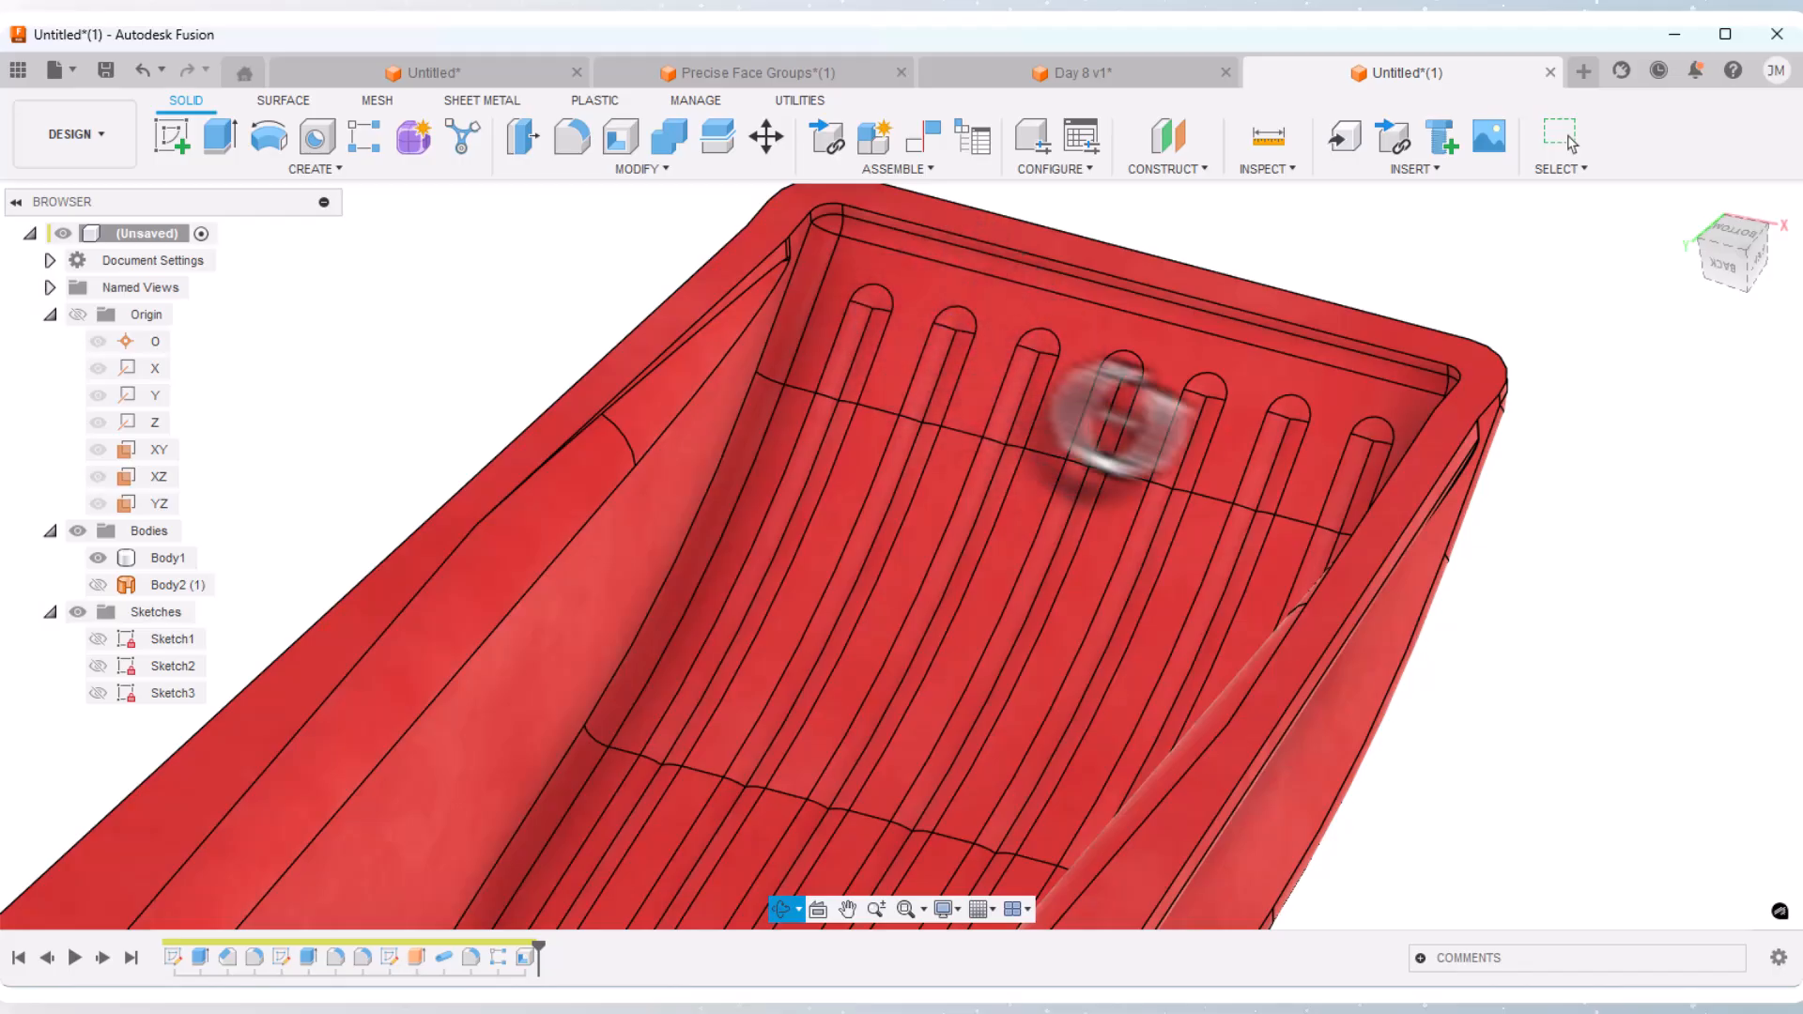
{"action": "left_click_drag", "start_coordinate": [1216, 451], "coordinate": [1064, 536]}
{"action": "scroll", "coordinate": [1161, 429], "scroll_direction": "down", "scroll_amount": 3}
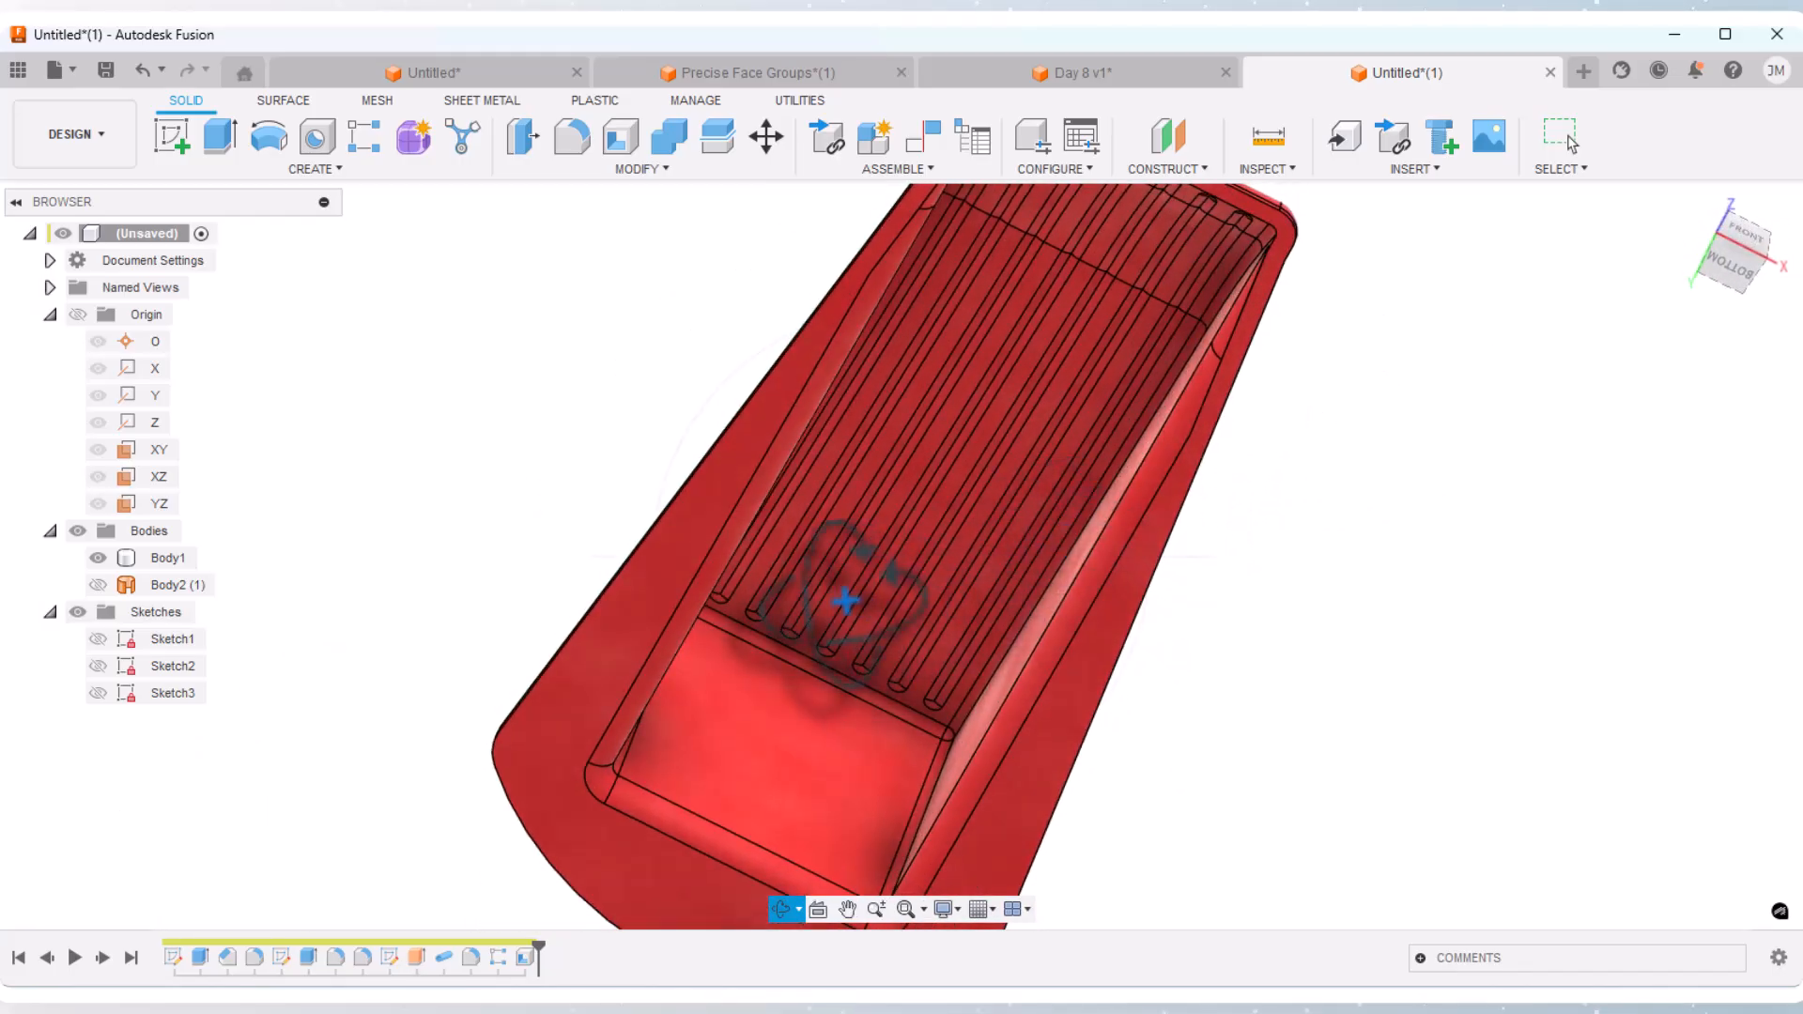
{"action": "left_click_drag", "start_coordinate": [848, 583], "coordinate": [736, 764]}
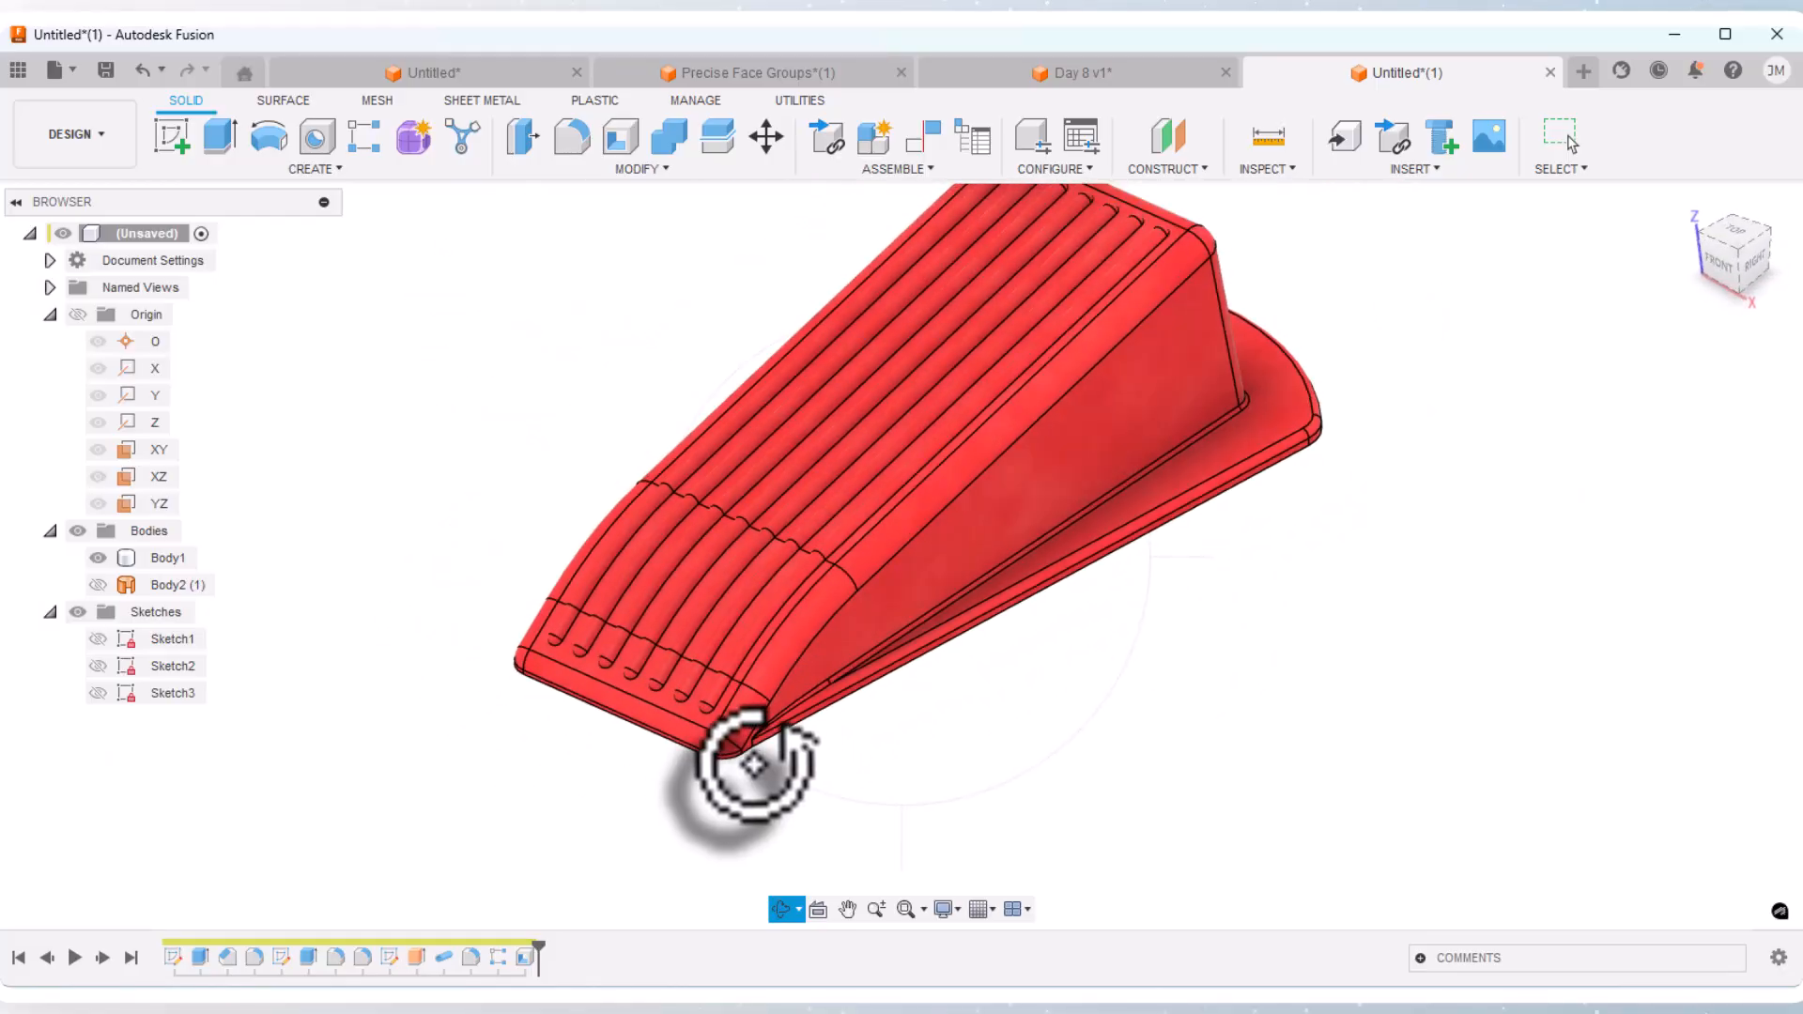
{"action": "right_click", "coordinate": [845, 731]}
{"action": "left_click", "coordinate": [887, 737]}
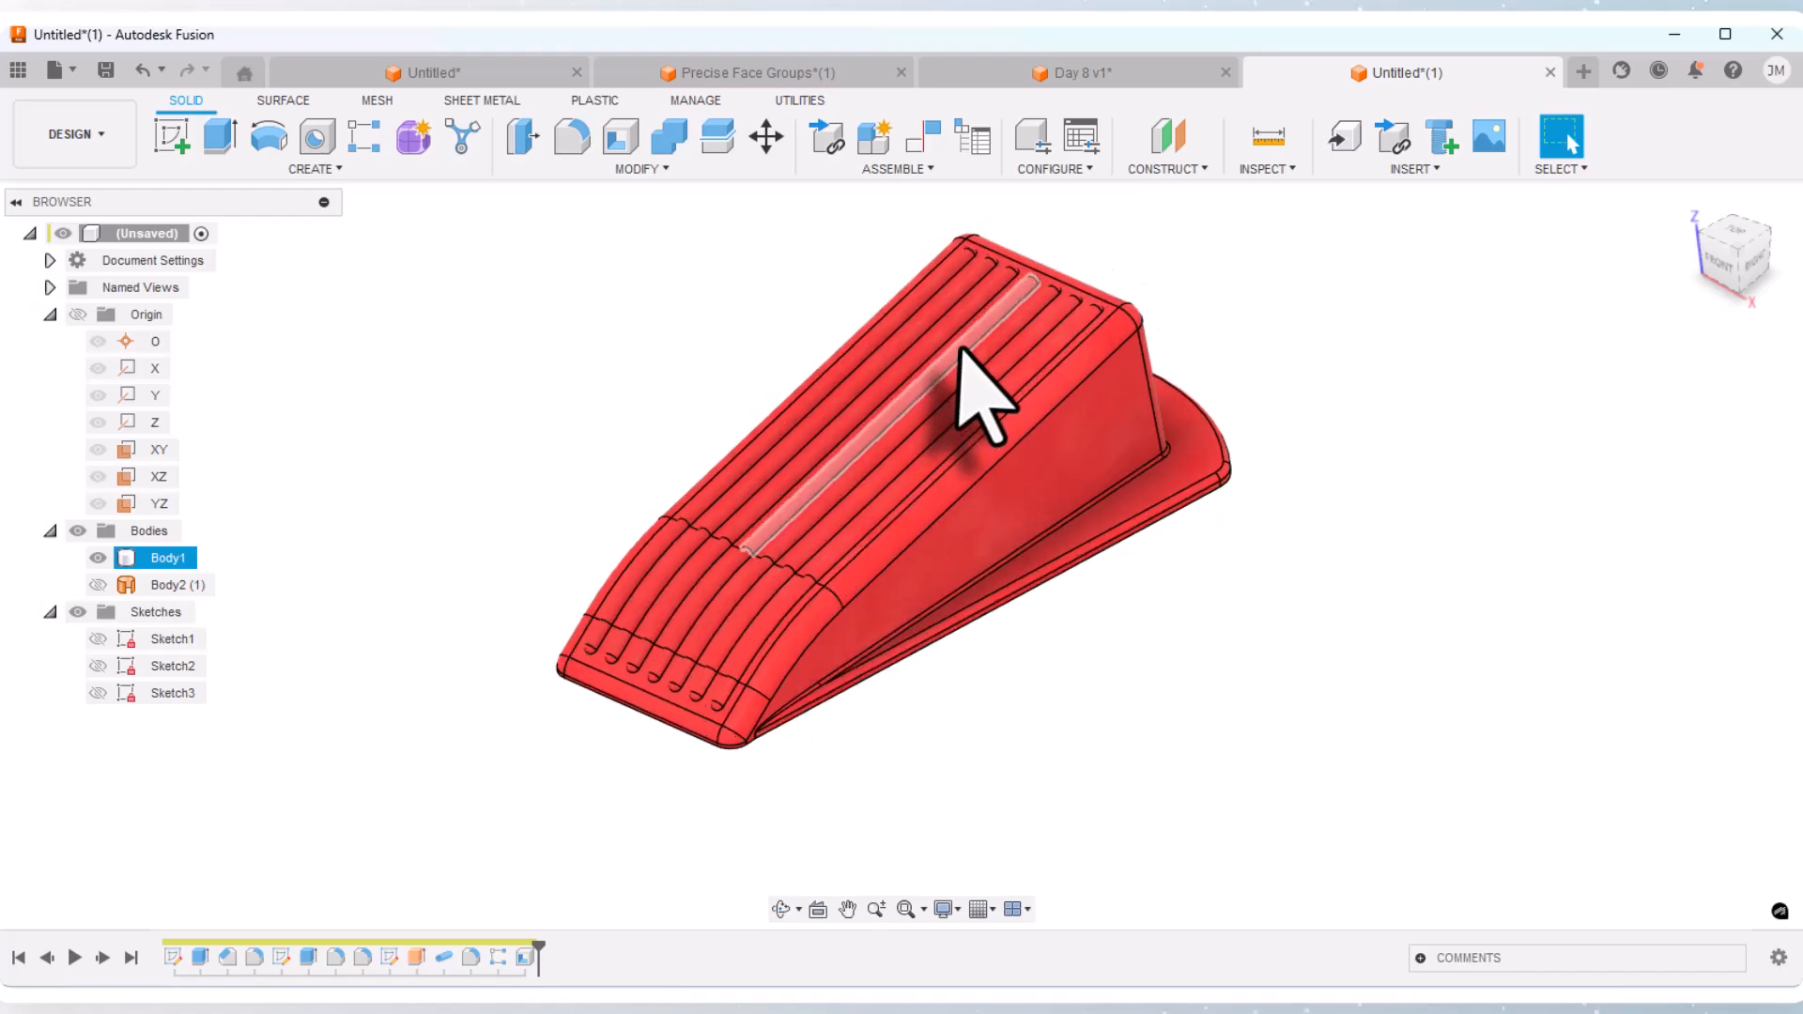
{"action": "scroll", "coordinate": [985, 314], "scroll_direction": "up", "scroll_amount": 2}
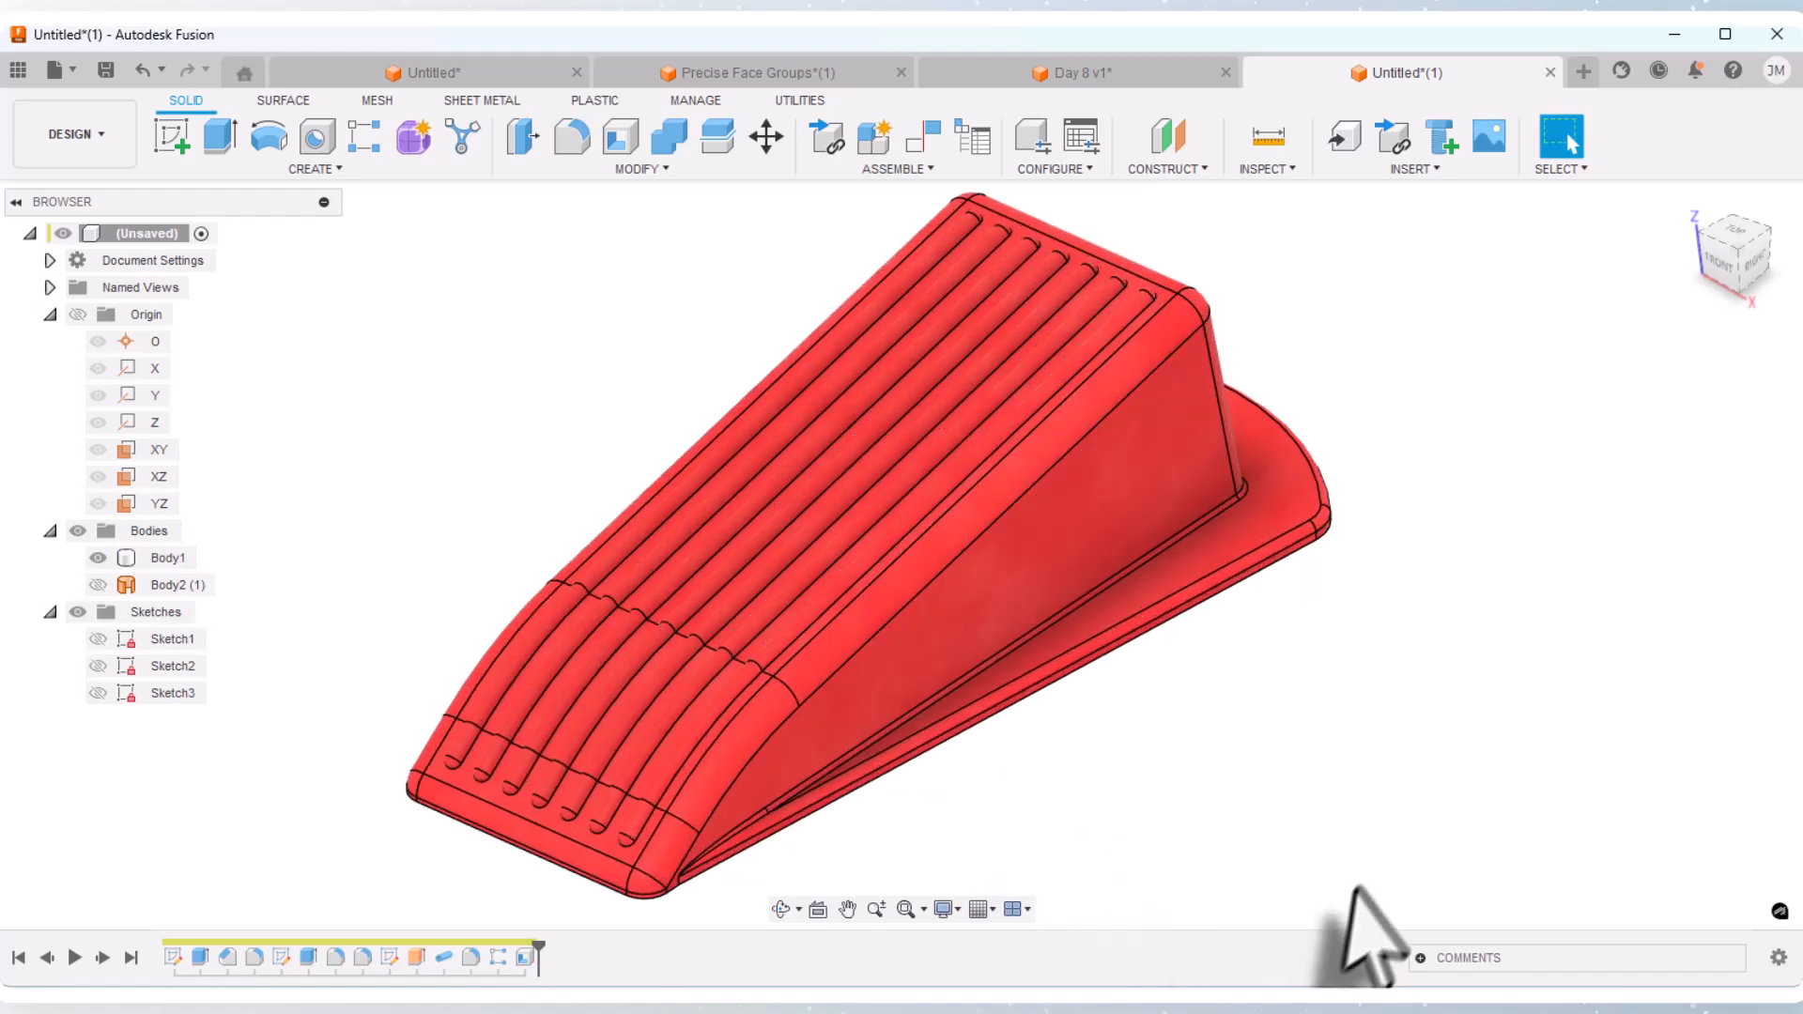